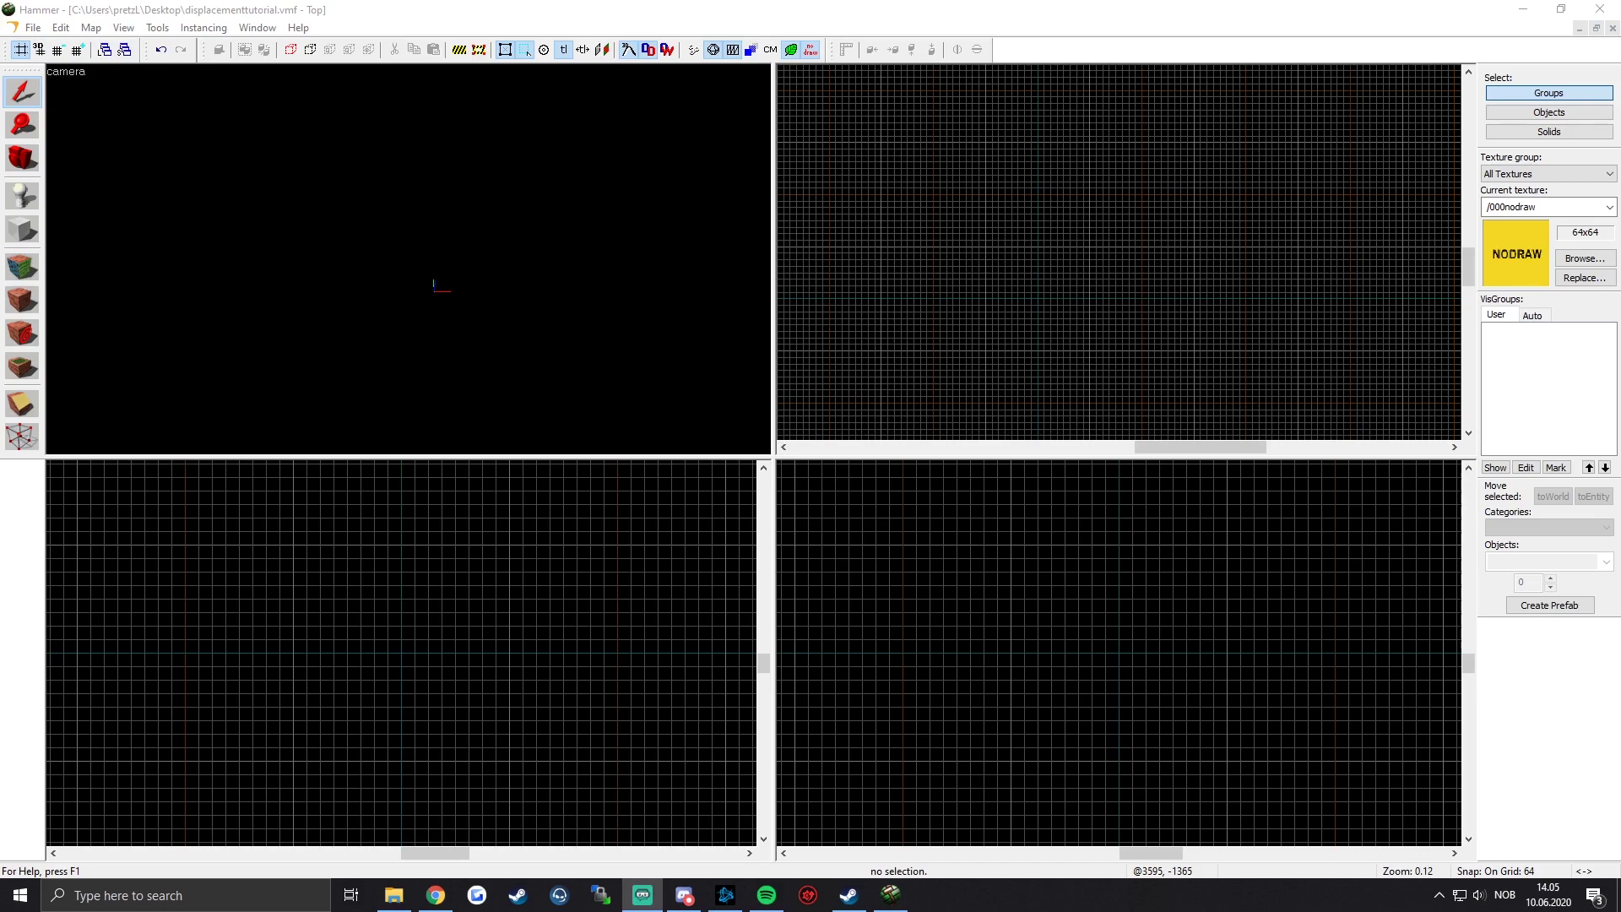
Step: Create a 1024 × 1024 × 64 unit nodraw block in the top view and select it
click(936, 12)
click(29, 228)
drag(878, 140, 991, 253)
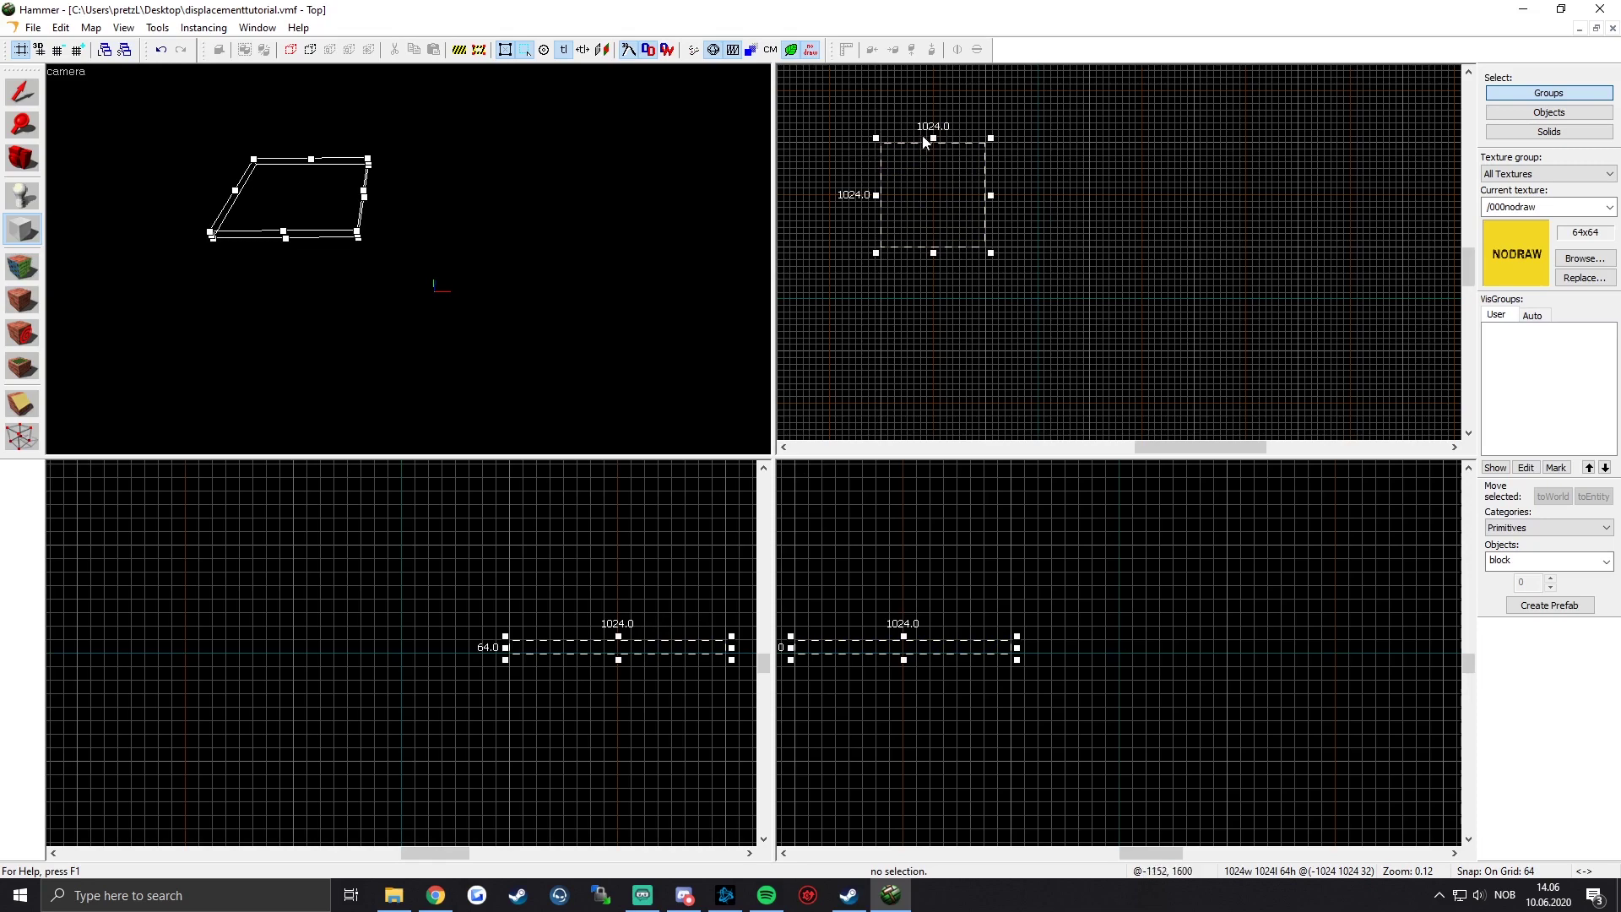
key(Return)
key(shift+s)
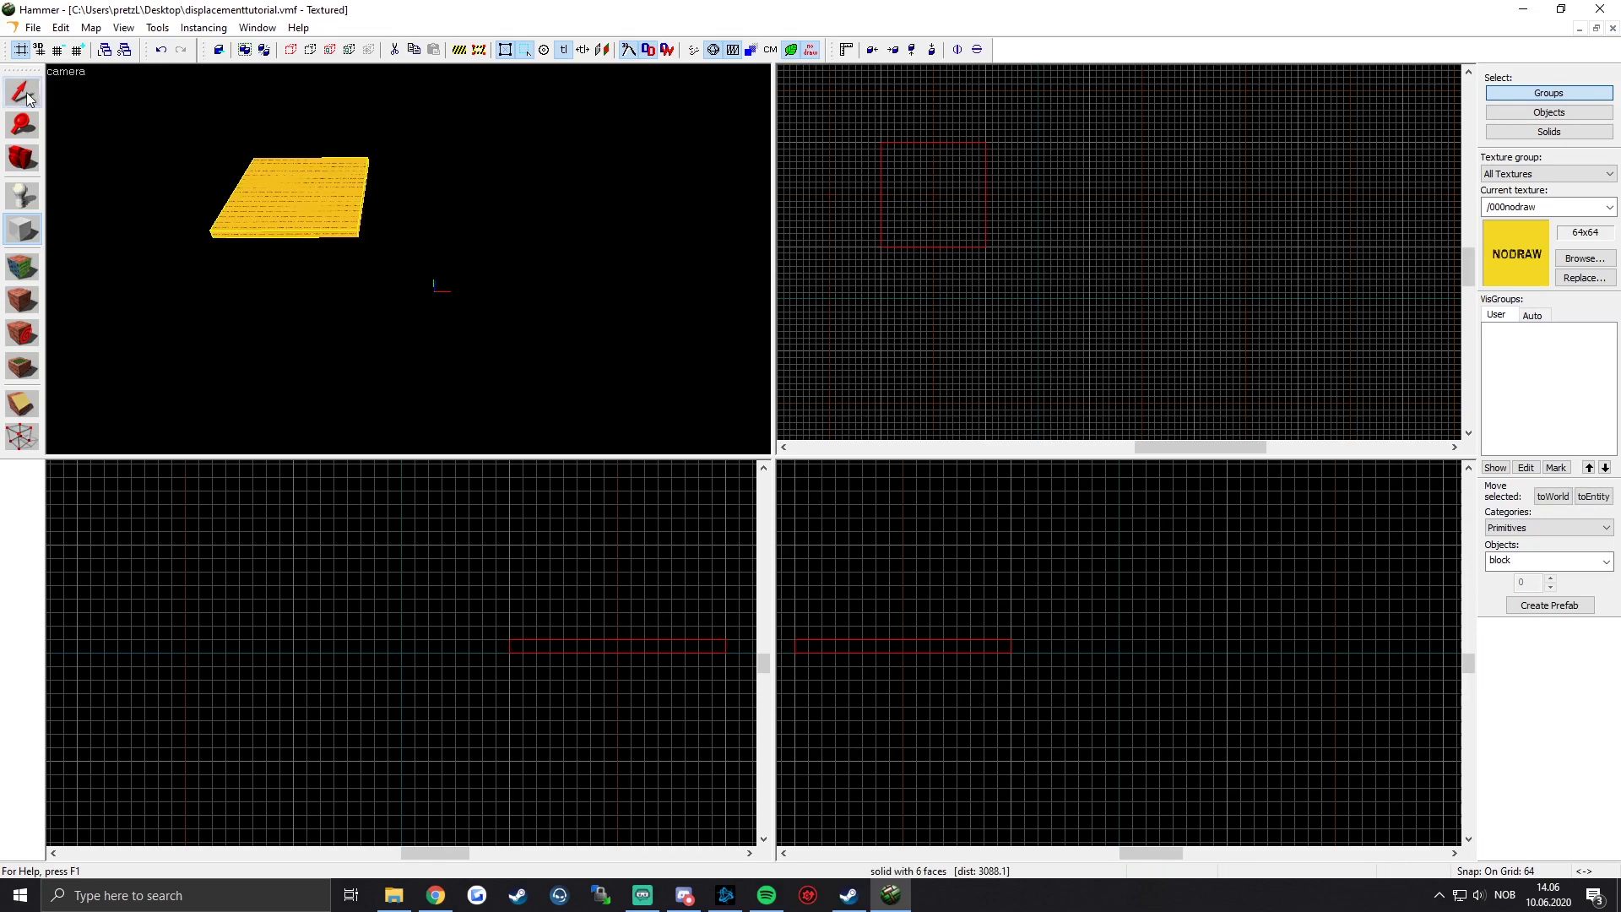
key(z)
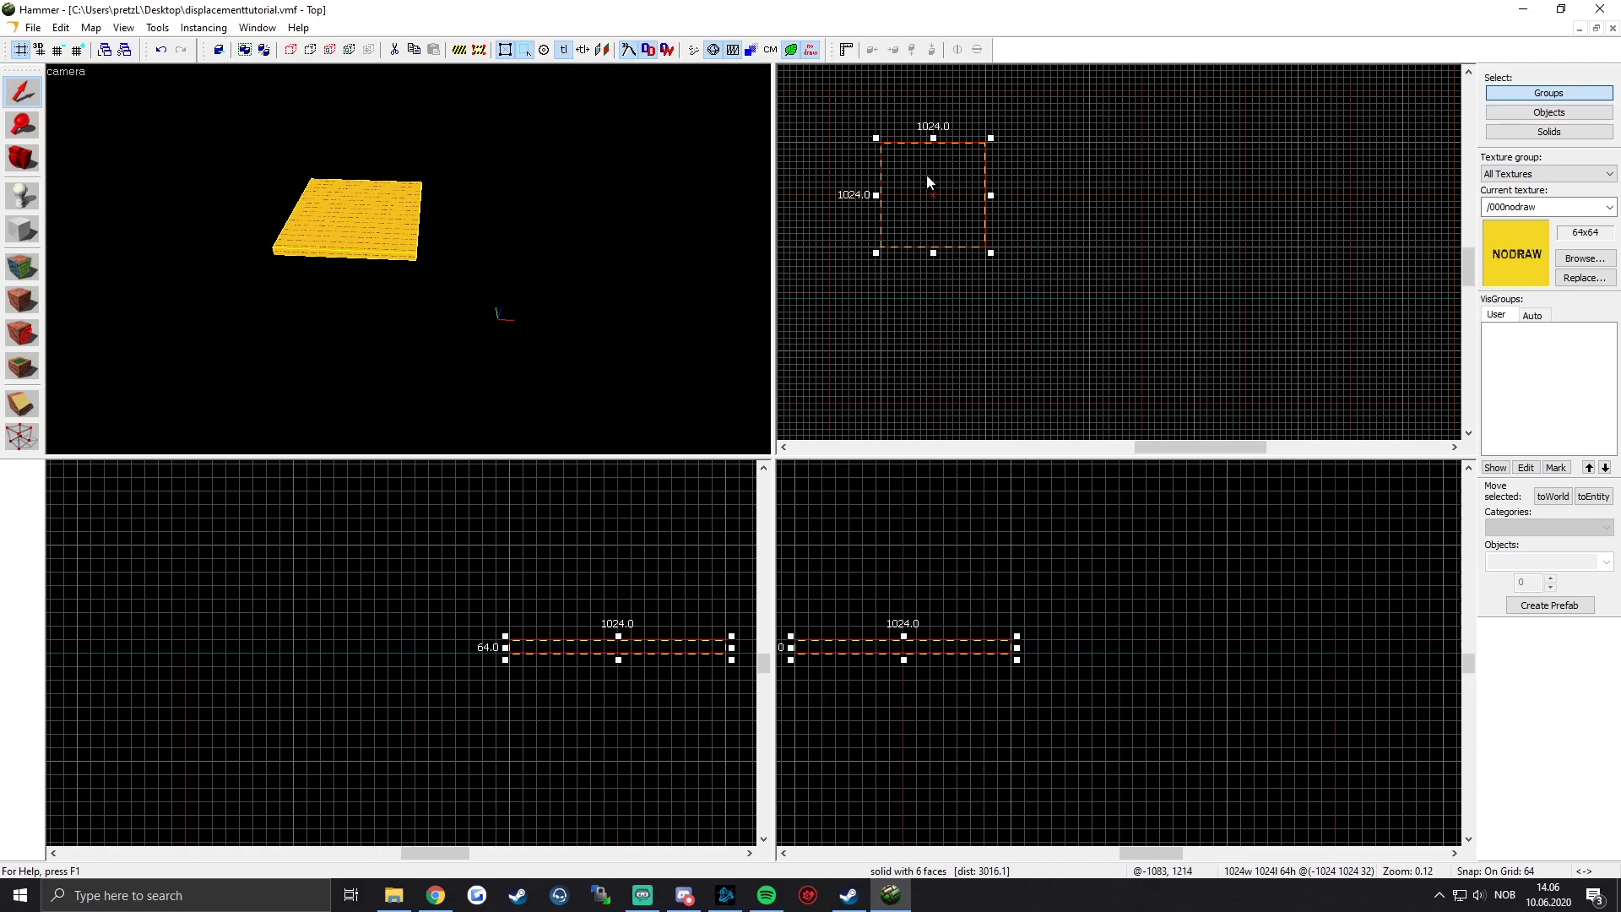
Step: Copy the block three times to form a two-by-two floor of adjoining 1024 × 1024 tiles
mouse_move(934, 167)
shift+mouse_down()
mouse_move(937, 272)
mouse_move(1035, 275)
mouse_move(1046, 174)
mouse_move(1254, 175)
shift+mouse_up()
drag(1183, 231, 1286, 327)
middle_drag(1176, 260, 1270, 272)
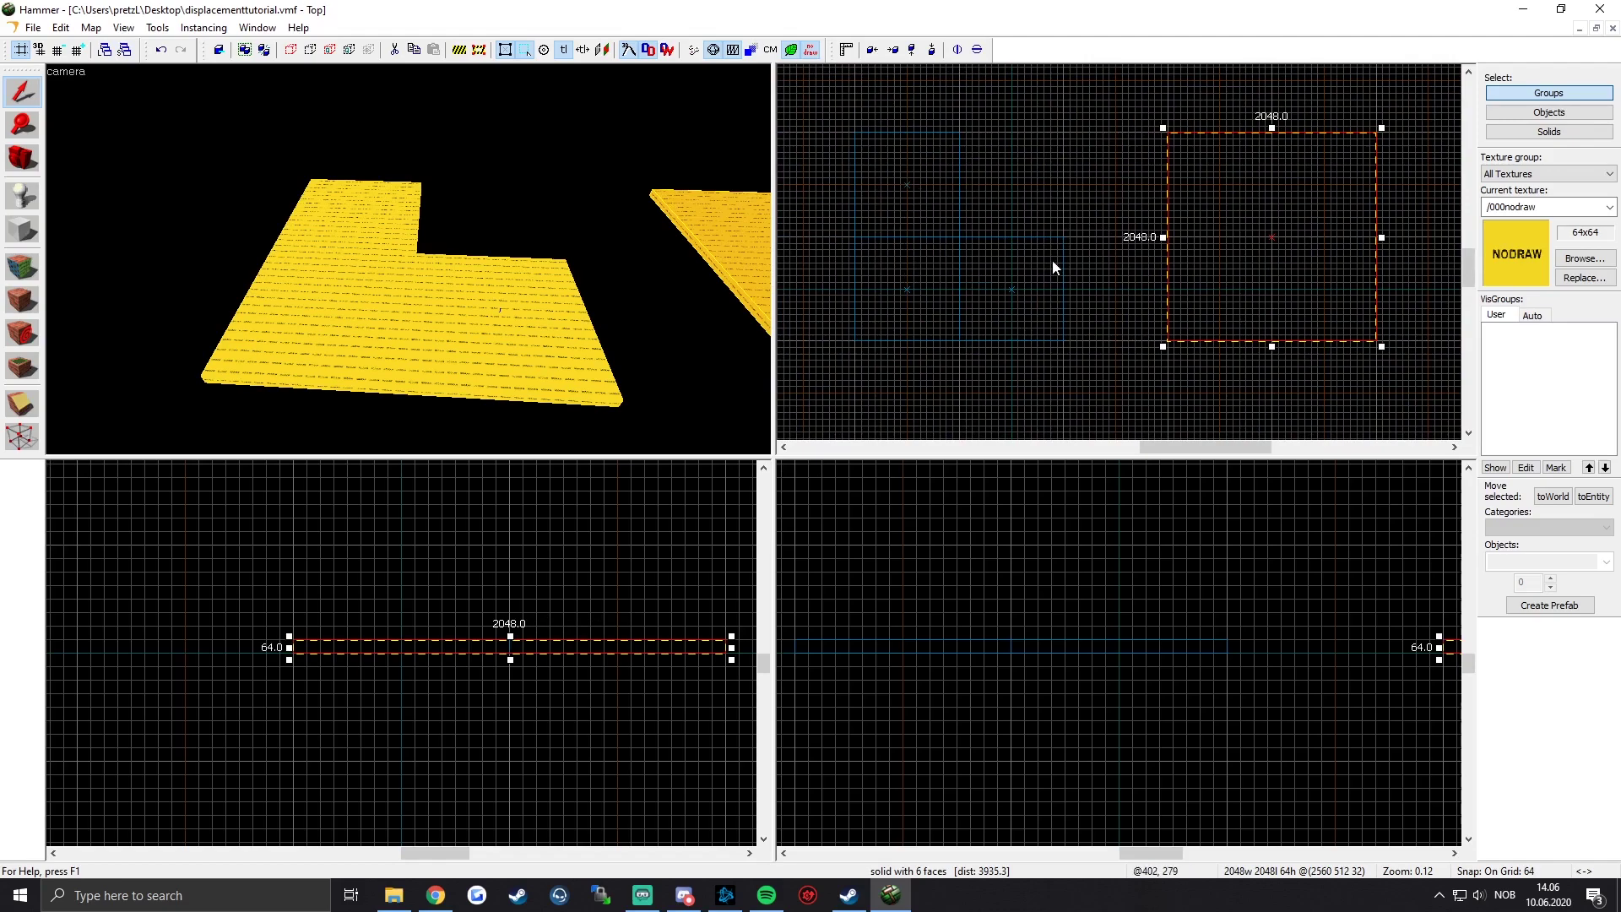
key(ctrl+z)
key(z)
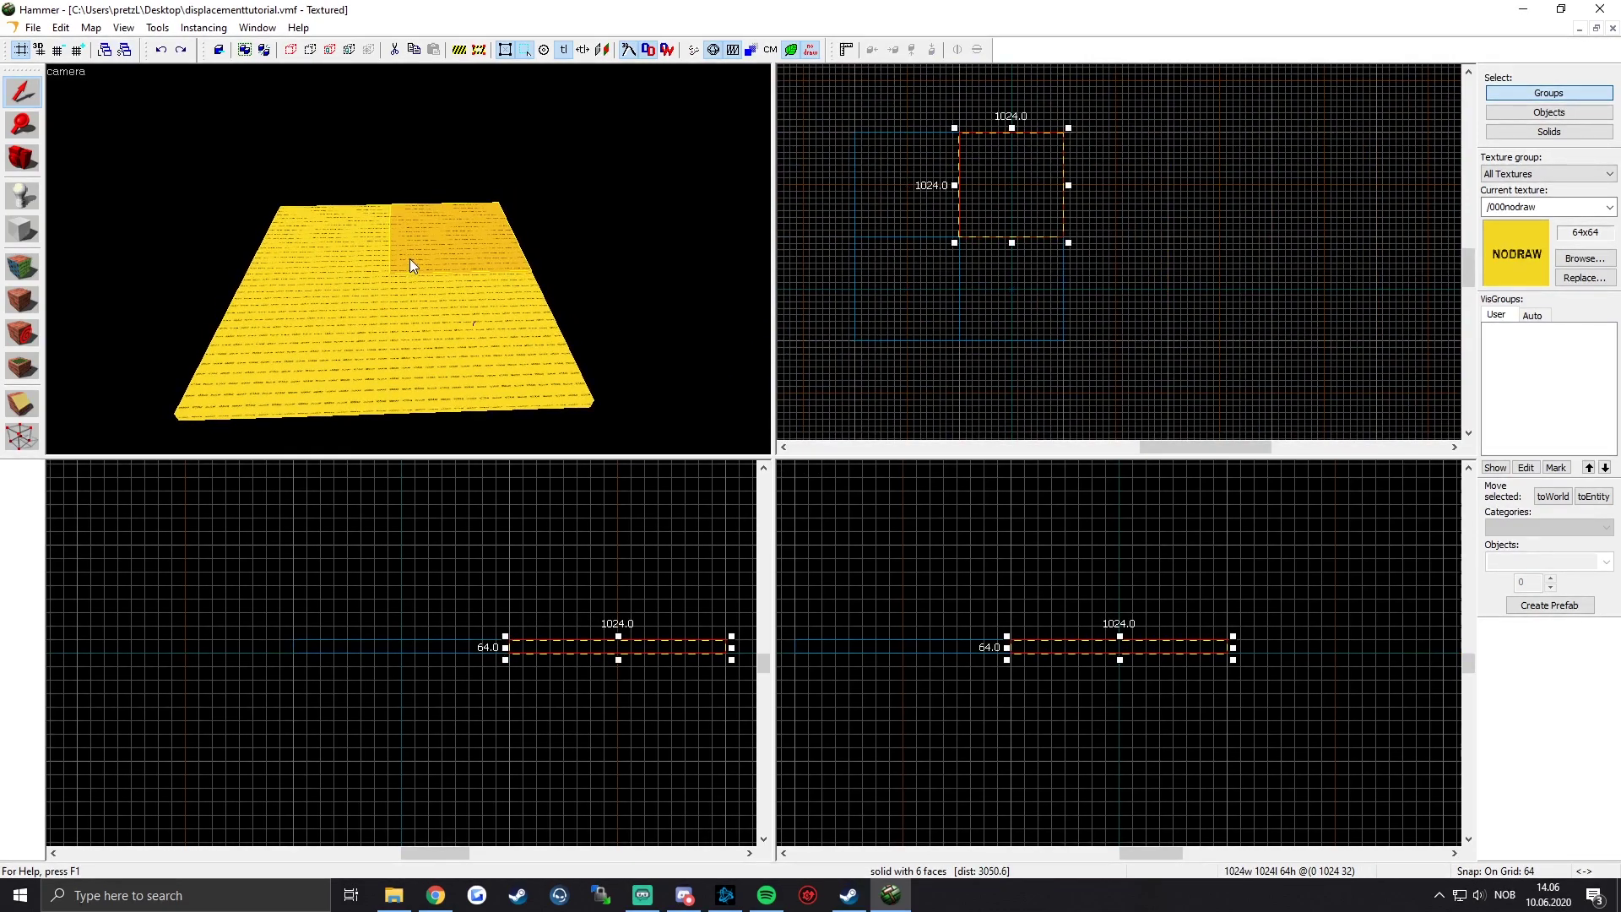
Step: Examine the two-by-two floor in the 3D and top views
key(z)
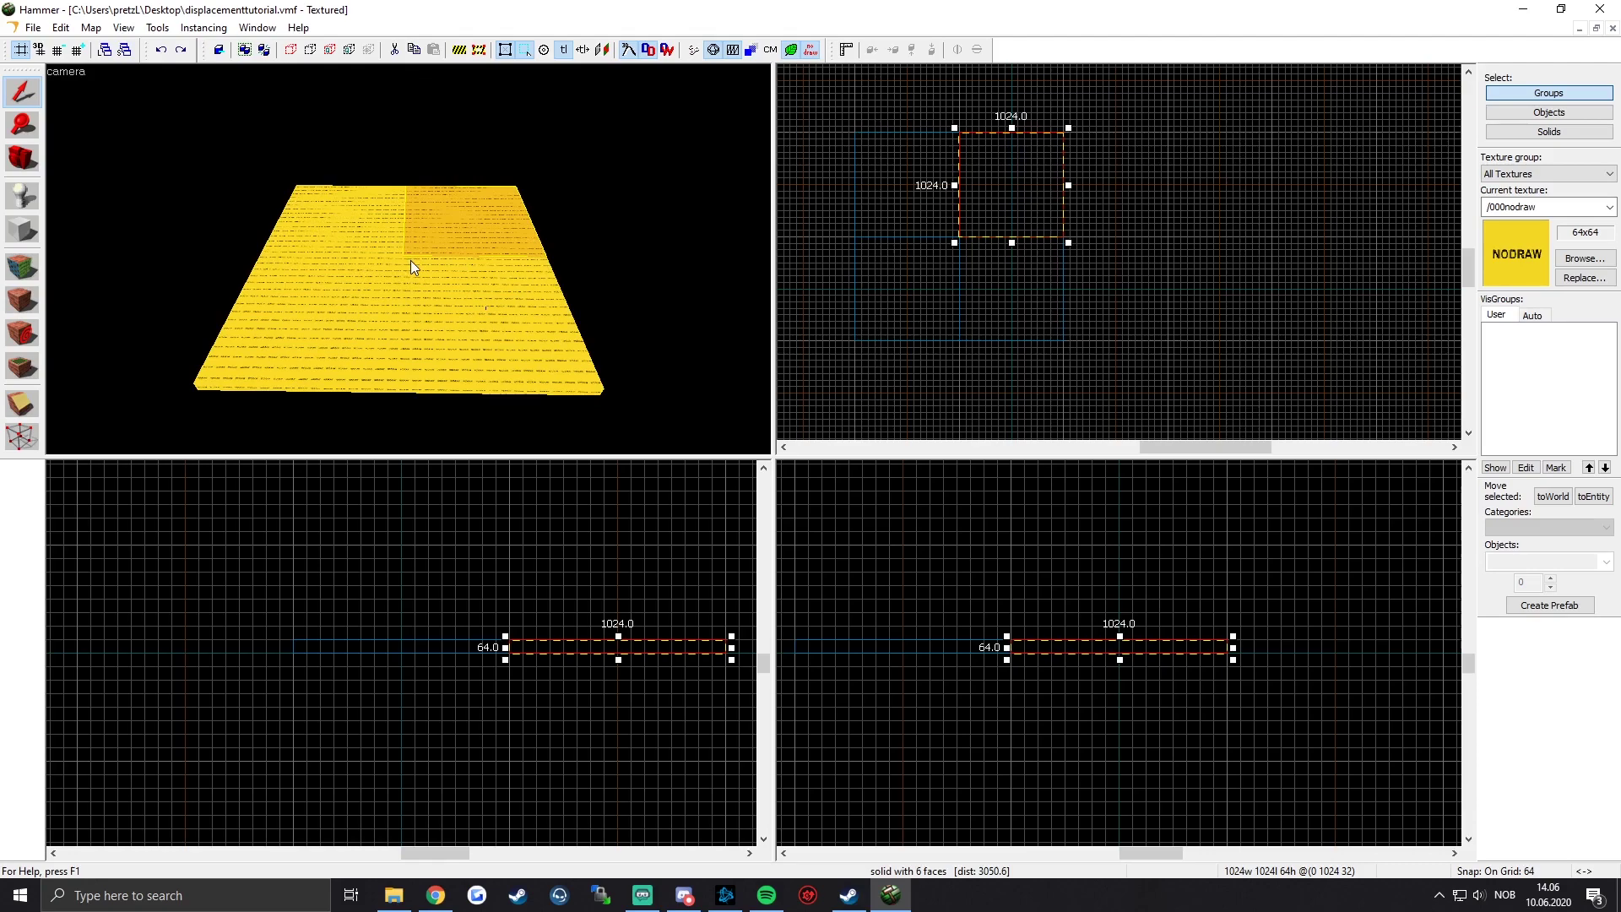
key(z)
key(z)
key(z)
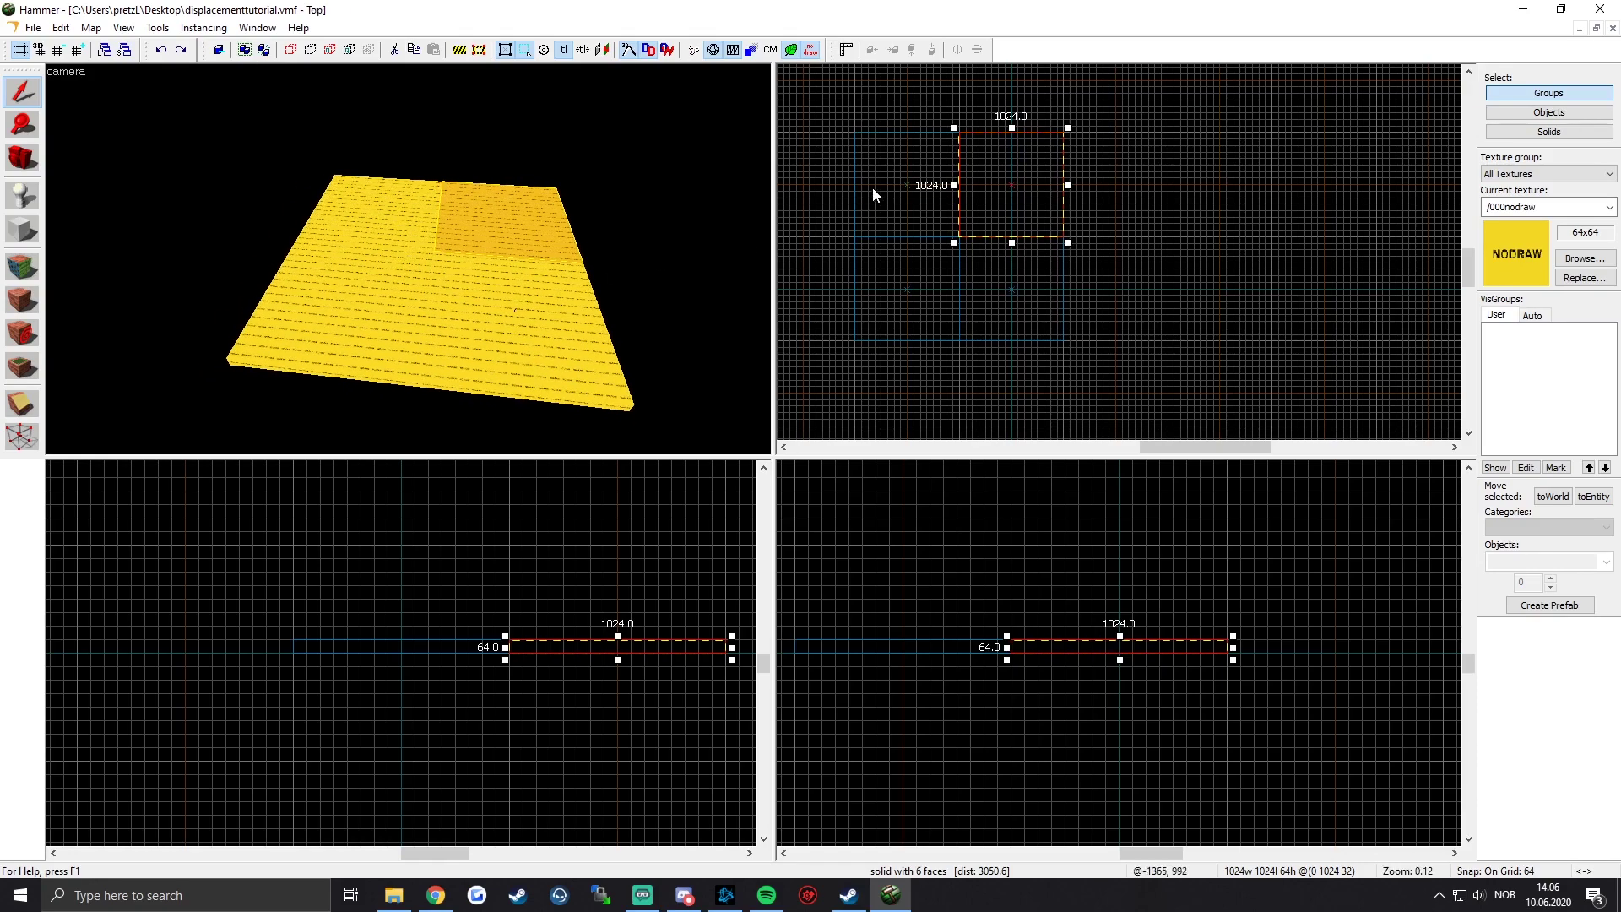
middle_drag(917, 179, 947, 182)
scroll(948, 187, up, 1)
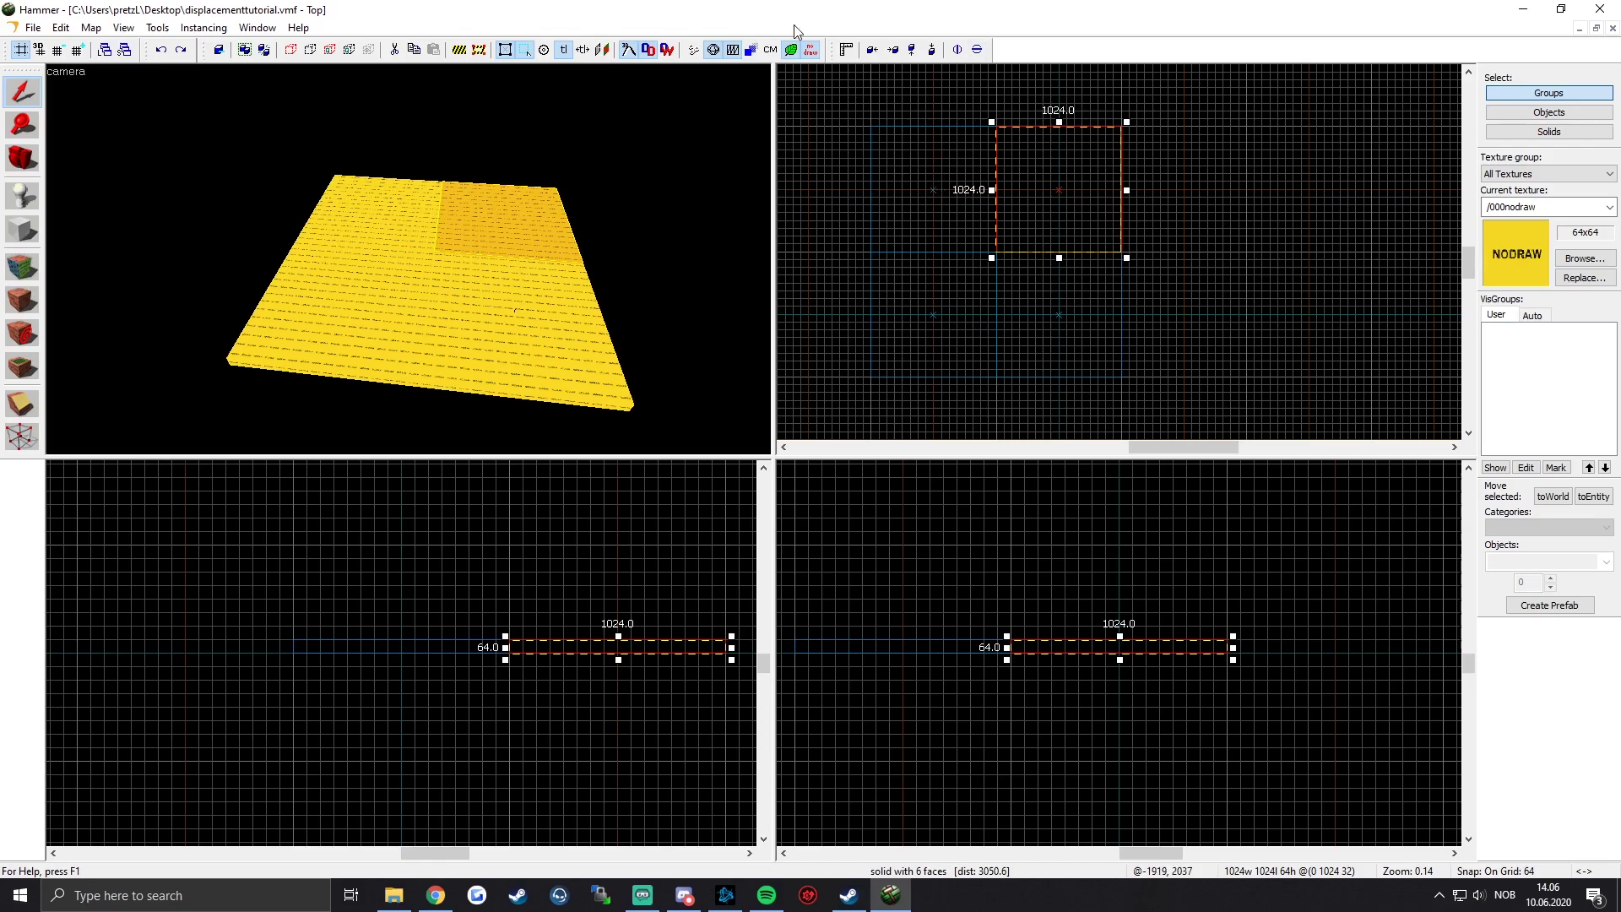
key(z)
key(Down)
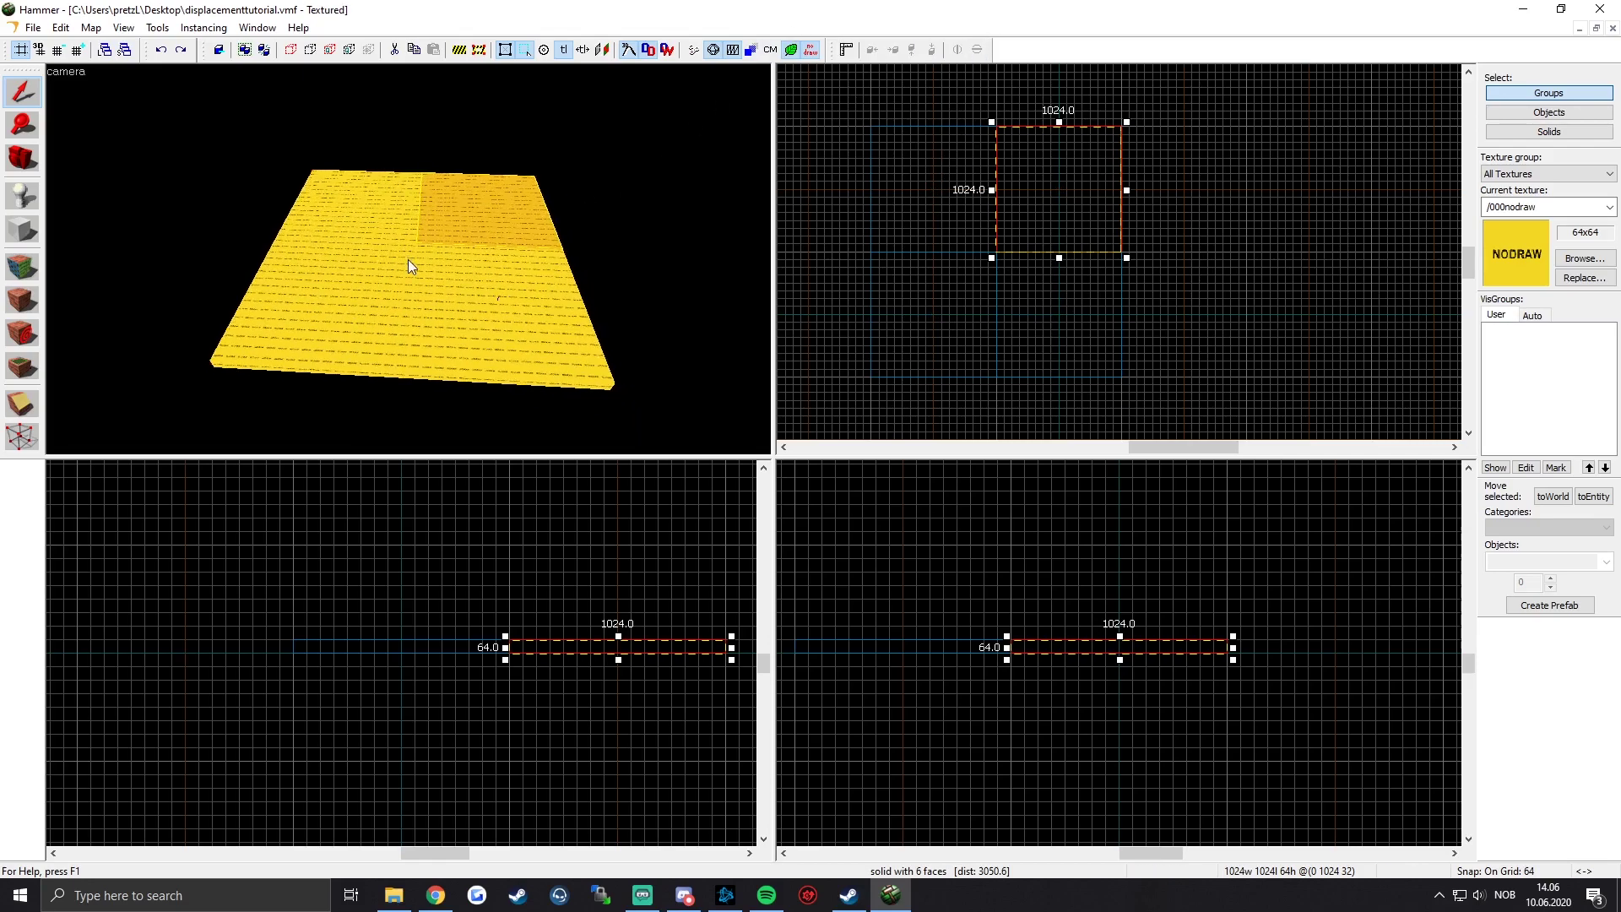
Step: Select the far-left tile of the two-by-two floor
click(380, 200)
click(464, 247)
click(387, 216)
scroll(884, 167, up, 1)
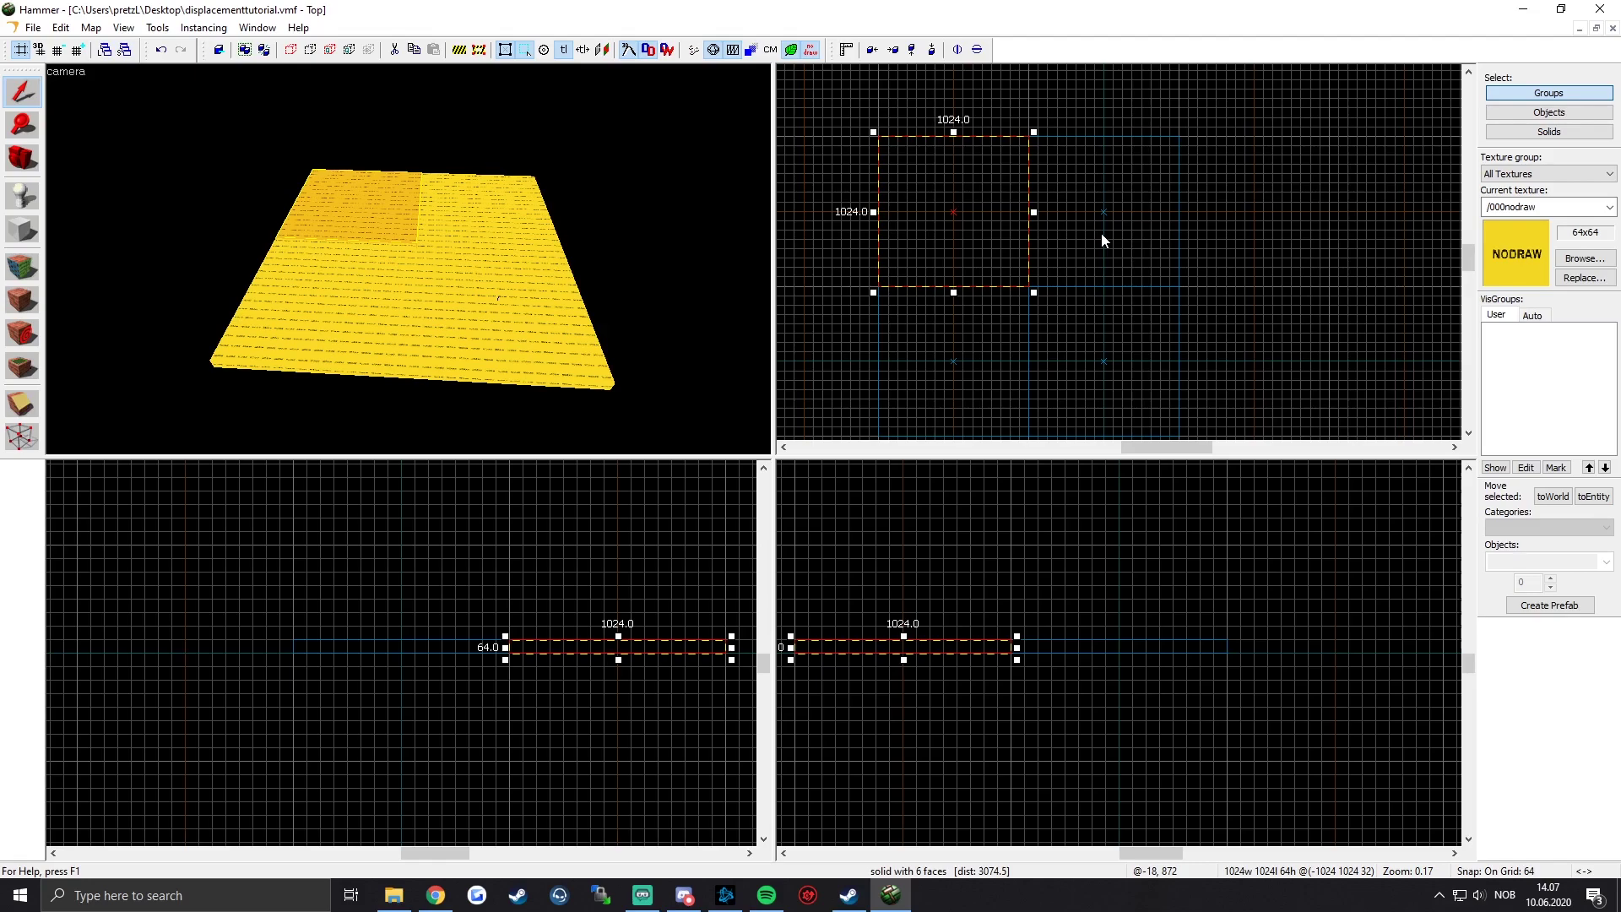
Step: Examine the selected far-left floor tile from several camera angles and in the front view
key(z)
key(a)
key(s)
key(z)
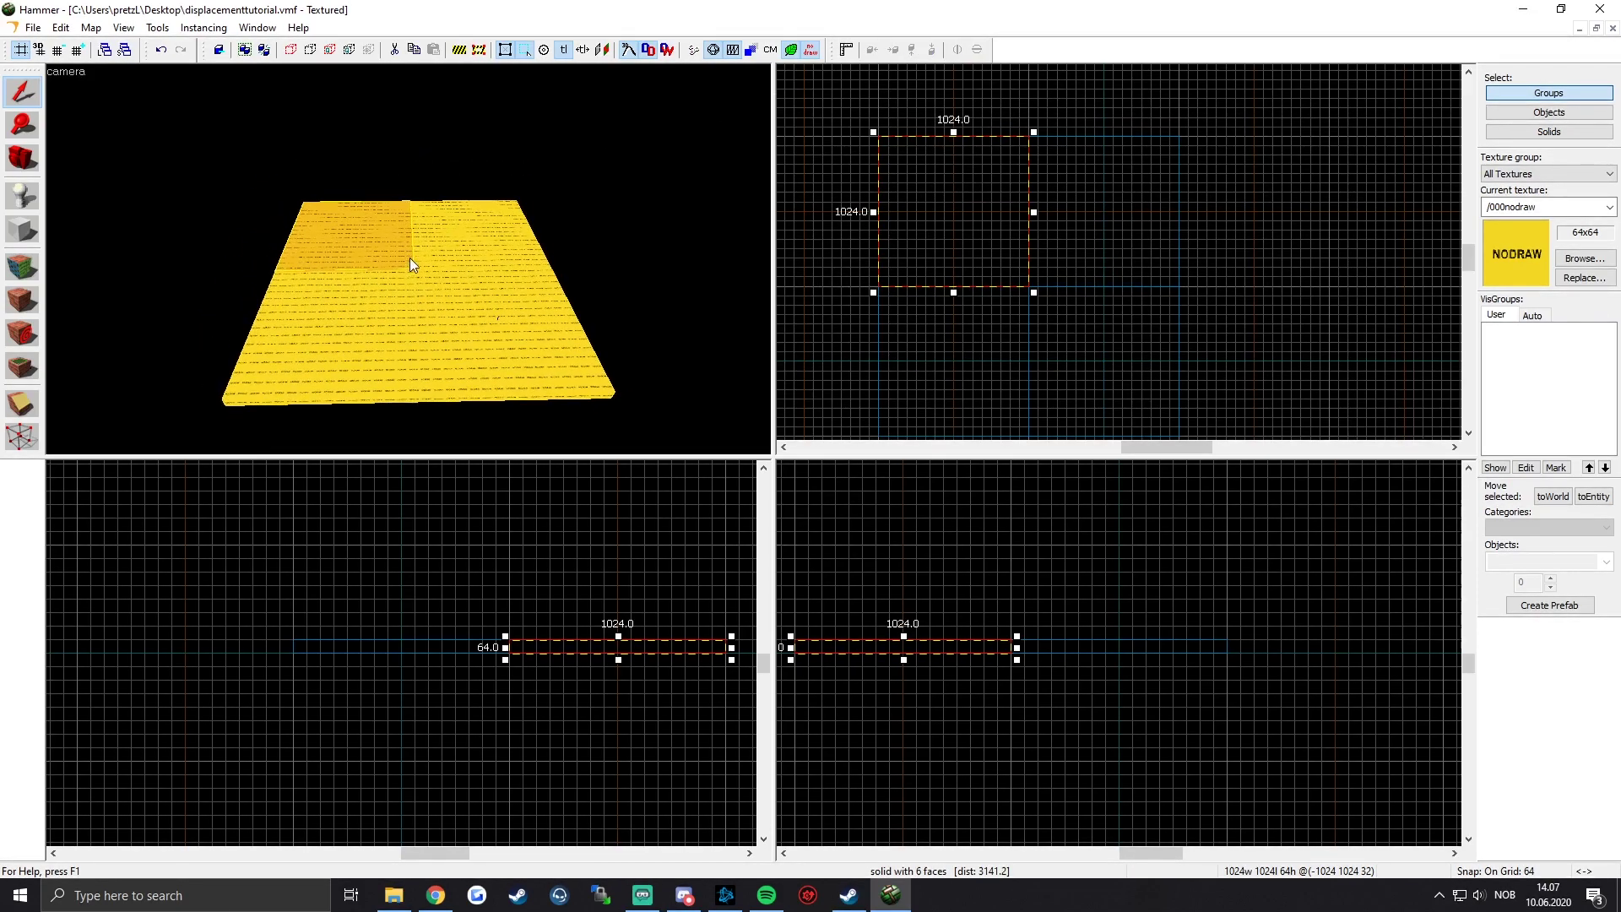
key(a)
key(w)
key(w)
key(d)
key(z)
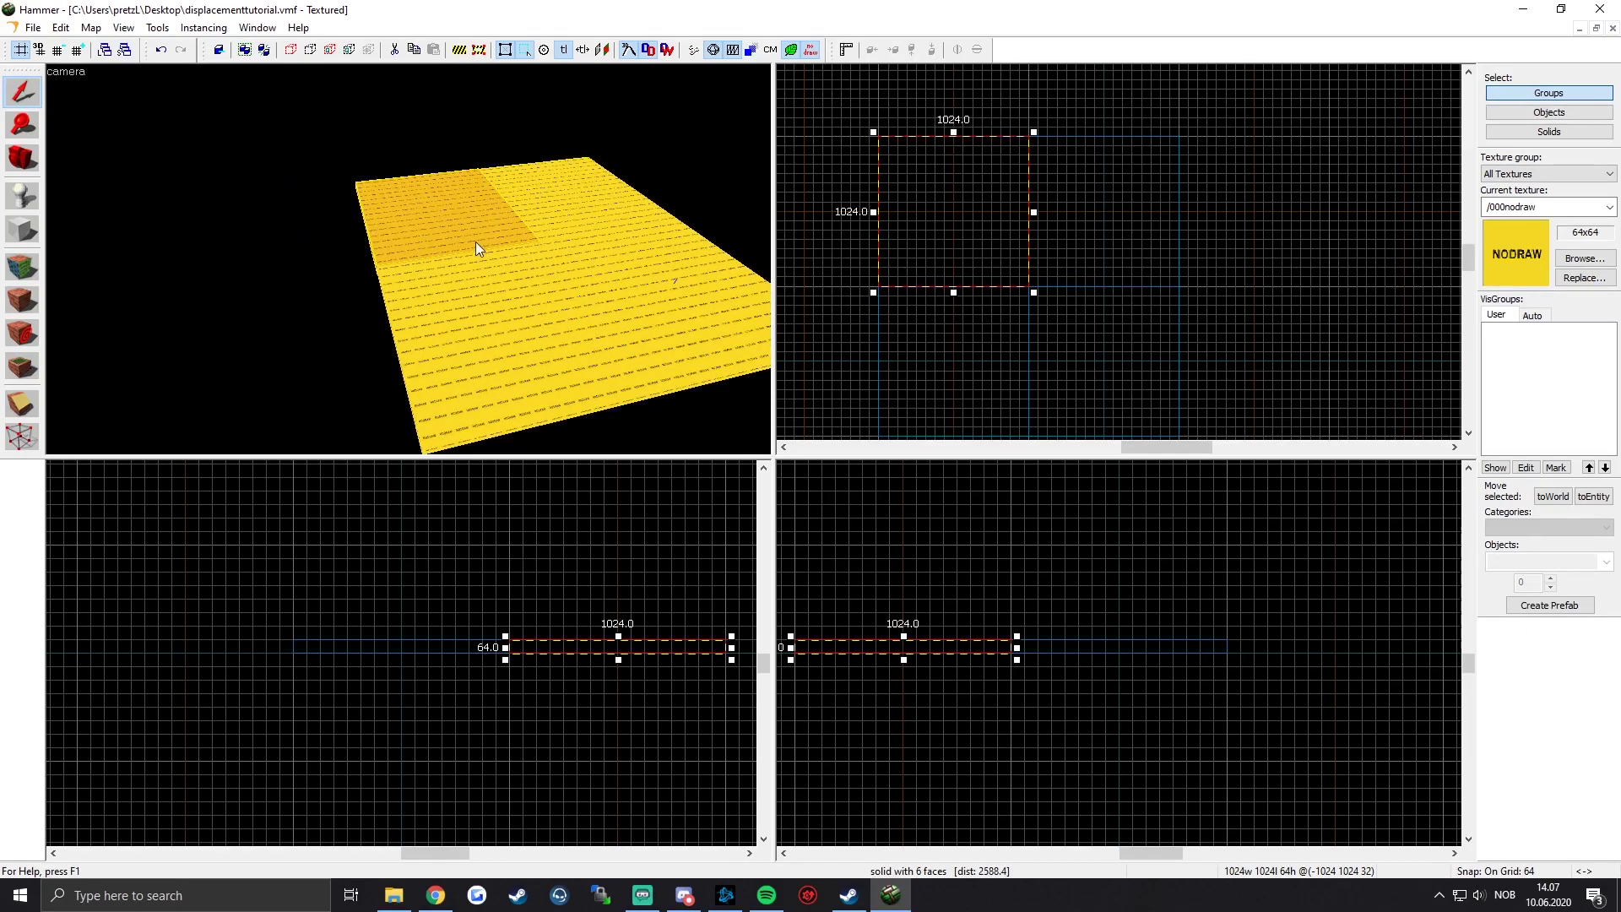
middle_drag(693, 585, 542, 620)
scroll(538, 628, up, 2)
key(z)
key(s)
key(d)
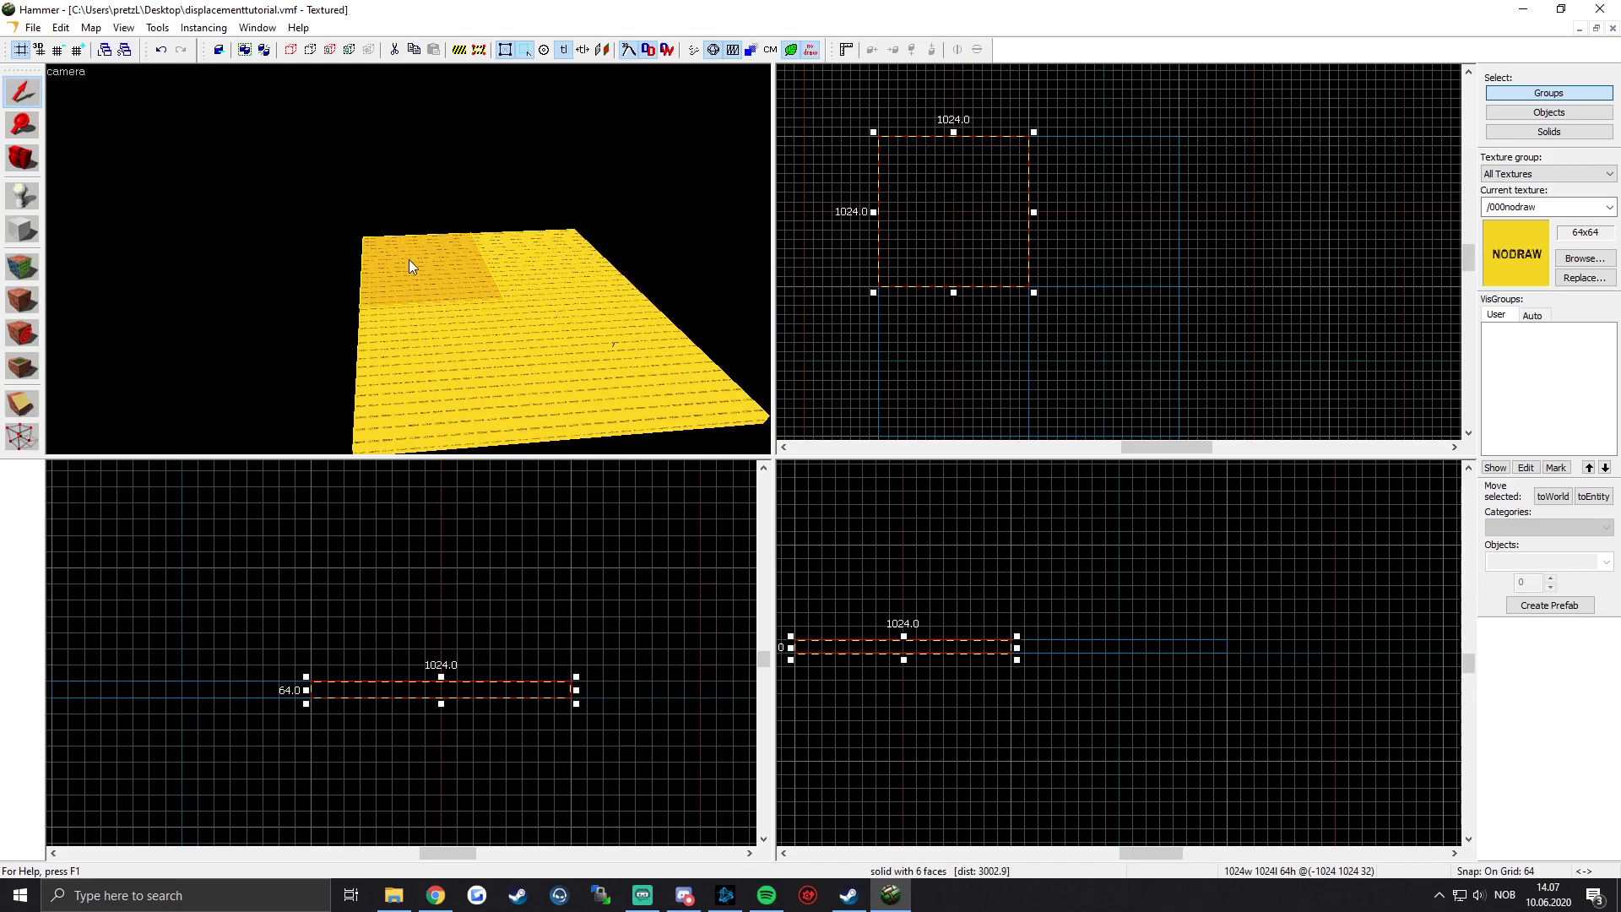
key(z)
key(z)
Step: Copy the far-left floor tile, rotate the copy upright, and place it as a wall at that tile's outer edge
middle_drag(488, 653, 490, 644)
shift+drag(482, 678, 645, 645)
click(482, 647)
drag(470, 636, 600, 706)
click(554, 780)
click(607, 660)
click(607, 659)
drag(559, 782, 579, 781)
scroll(605, 708, up, 3)
mouse_move(604, 714)
mouse_down()
mouse_move(565, 663)
mouse_move(530, 553)
mouse_up()
Step: Try to slant the joining ends of the wall and the far-left floor tile with the Vertex tool
key(shift+v)
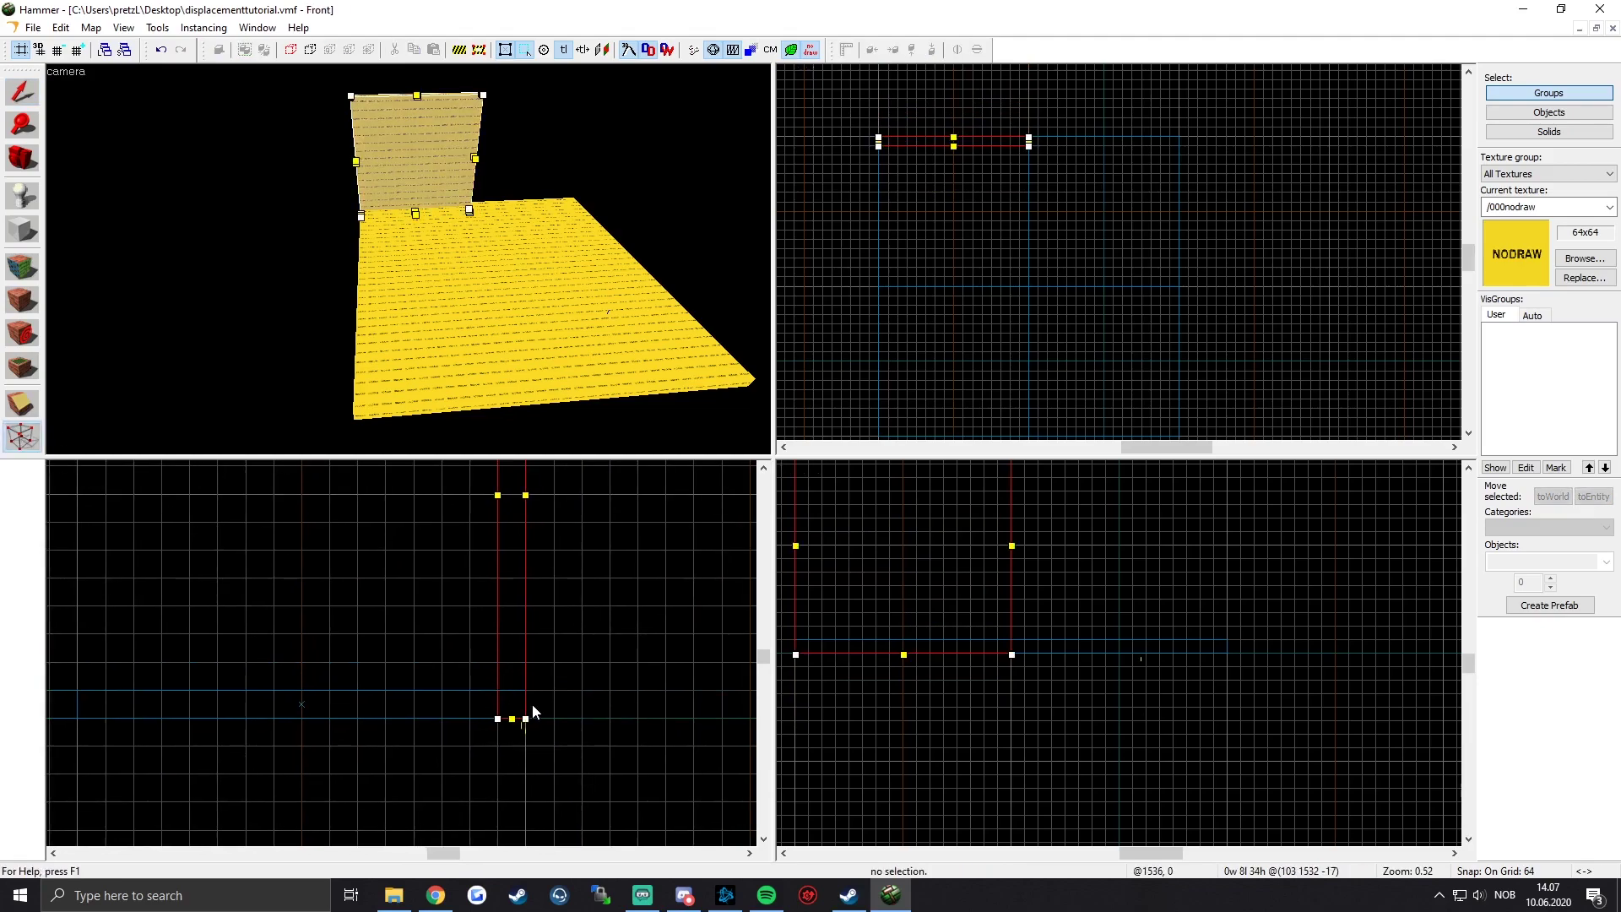
click(32, 98)
click(385, 317)
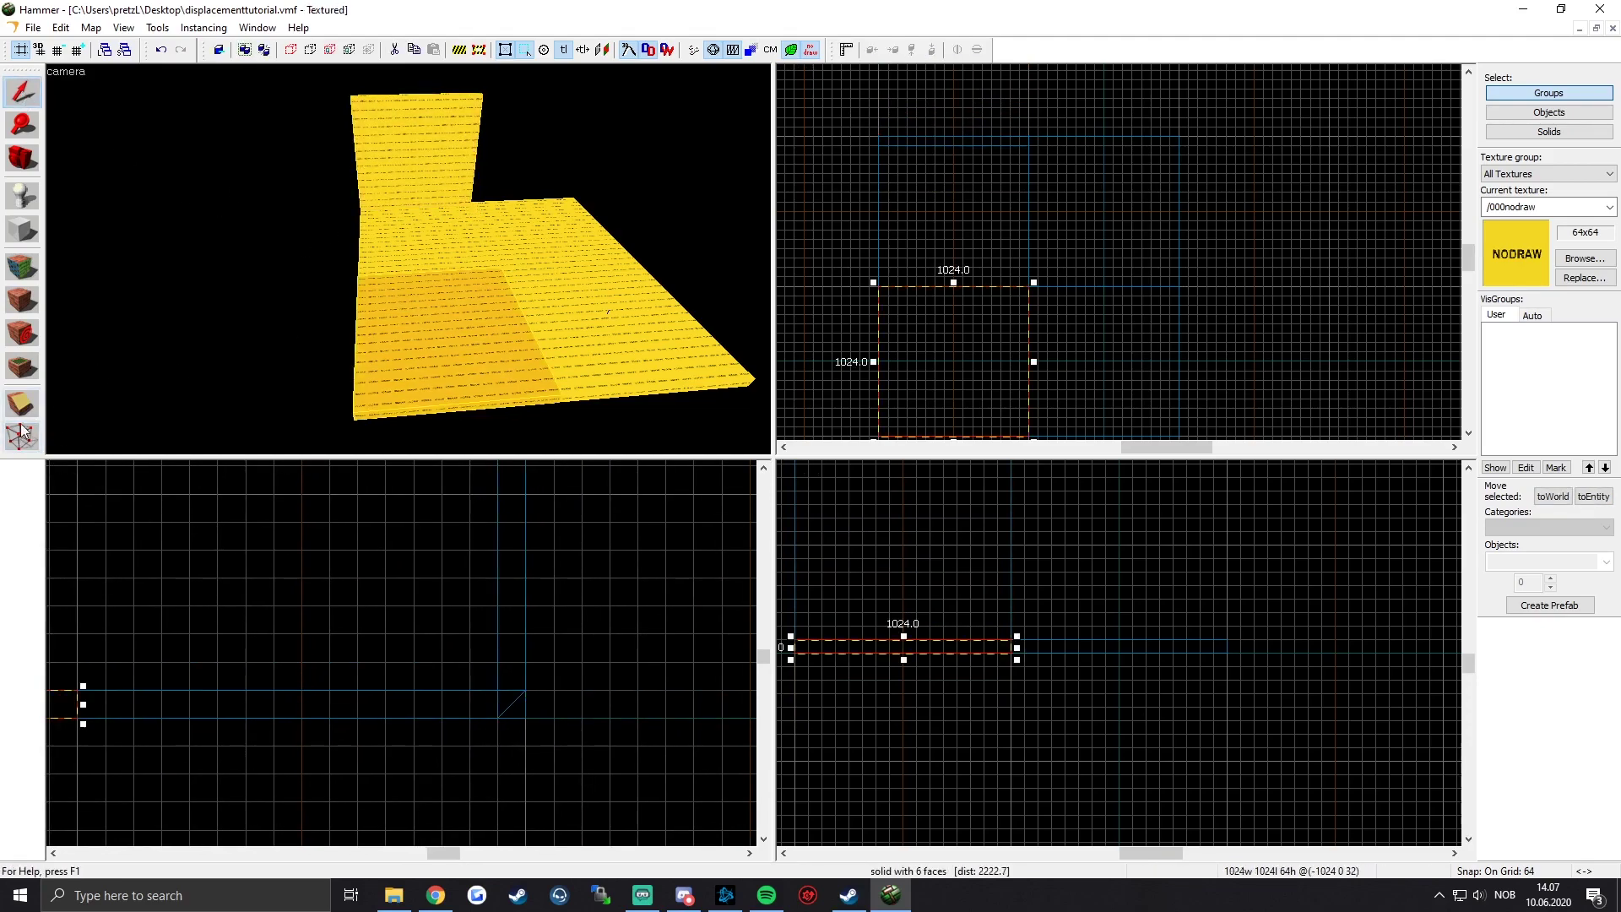
click(540, 701)
key(shift+v)
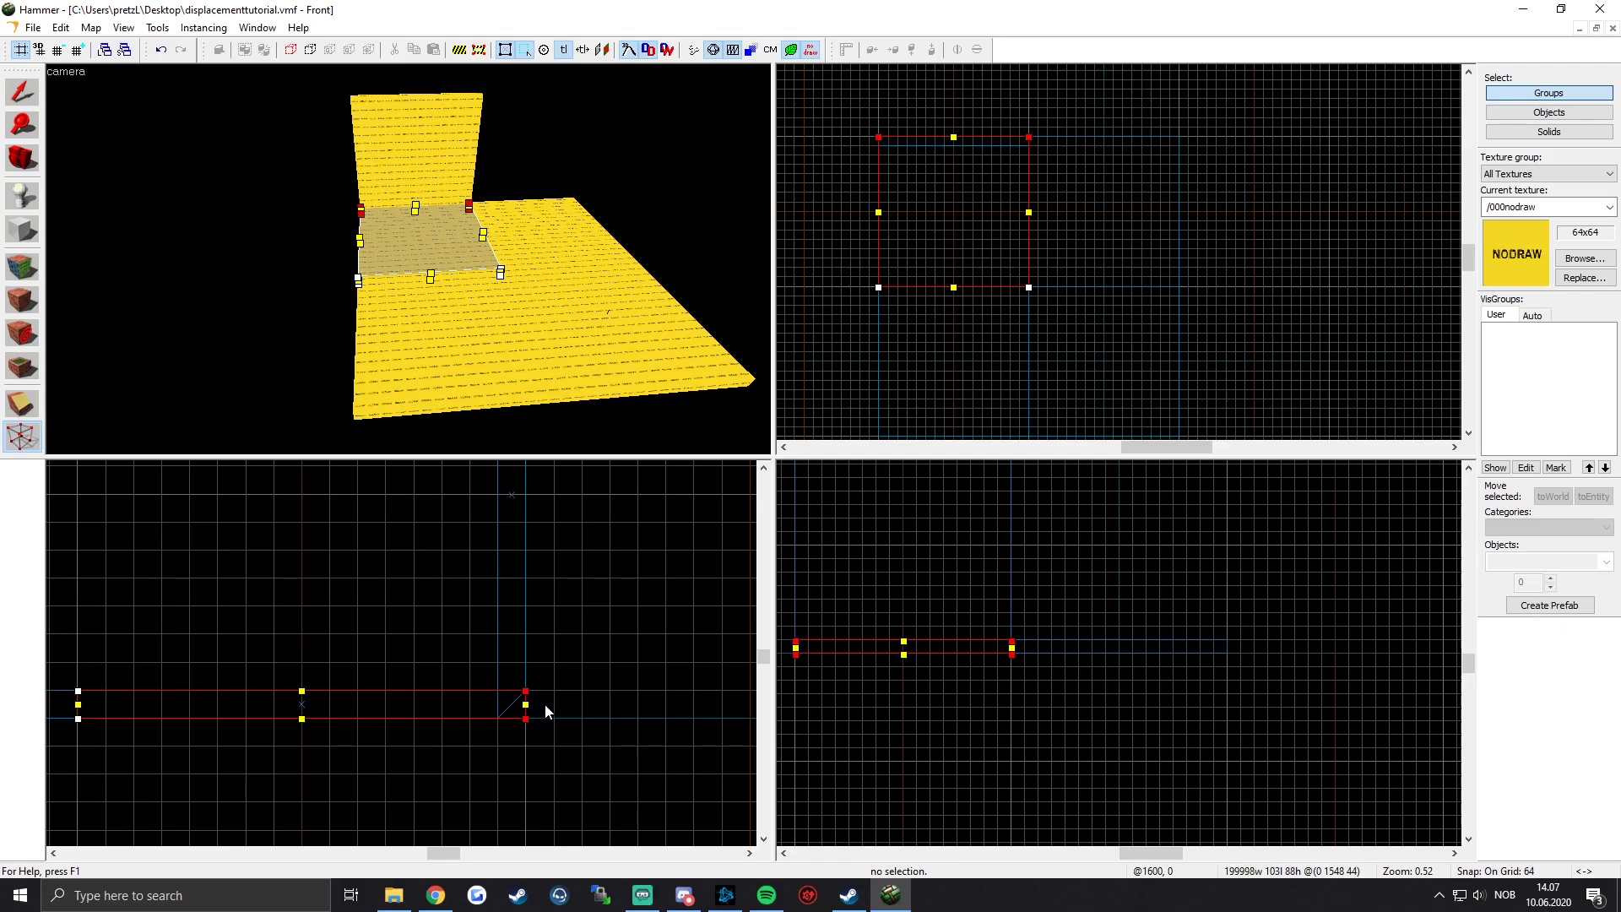
key(shift+s)
Step: Reshape the wall's base vertices into a diagonal mitre from the floor's top inside corner to its bottom outside corner
click(421, 167)
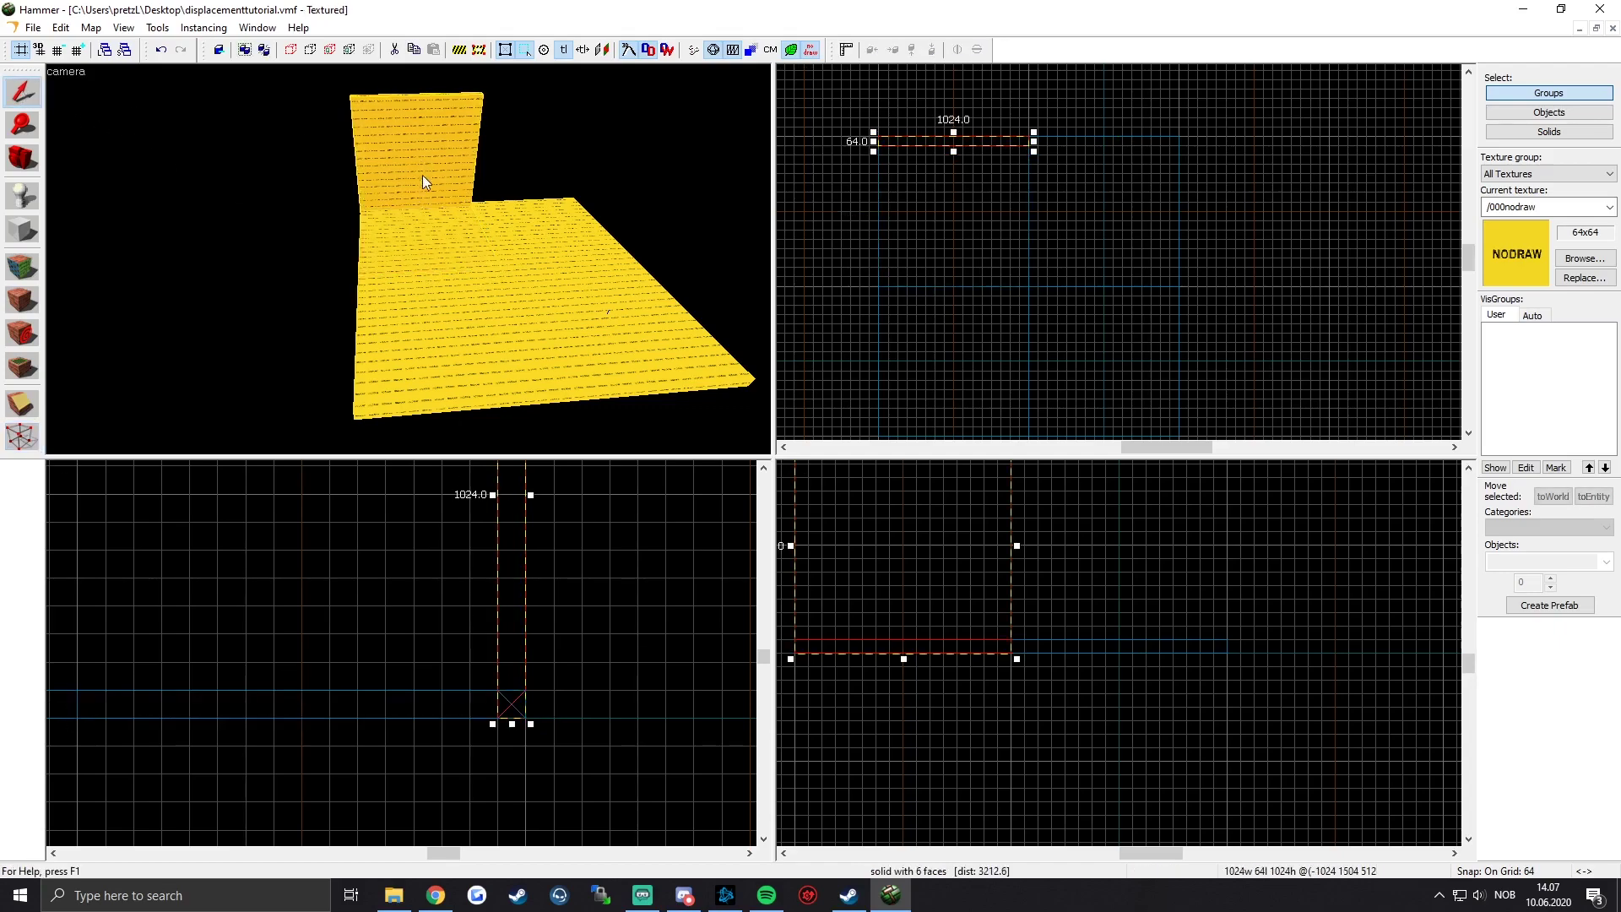
click(18, 442)
drag(488, 706, 506, 728)
key(Up)
drag(522, 673, 539, 720)
key(Down)
click(26, 95)
Step: Examine the mitred joint between the wall and the floor from the side in the 3D view
key(z)
key(a)
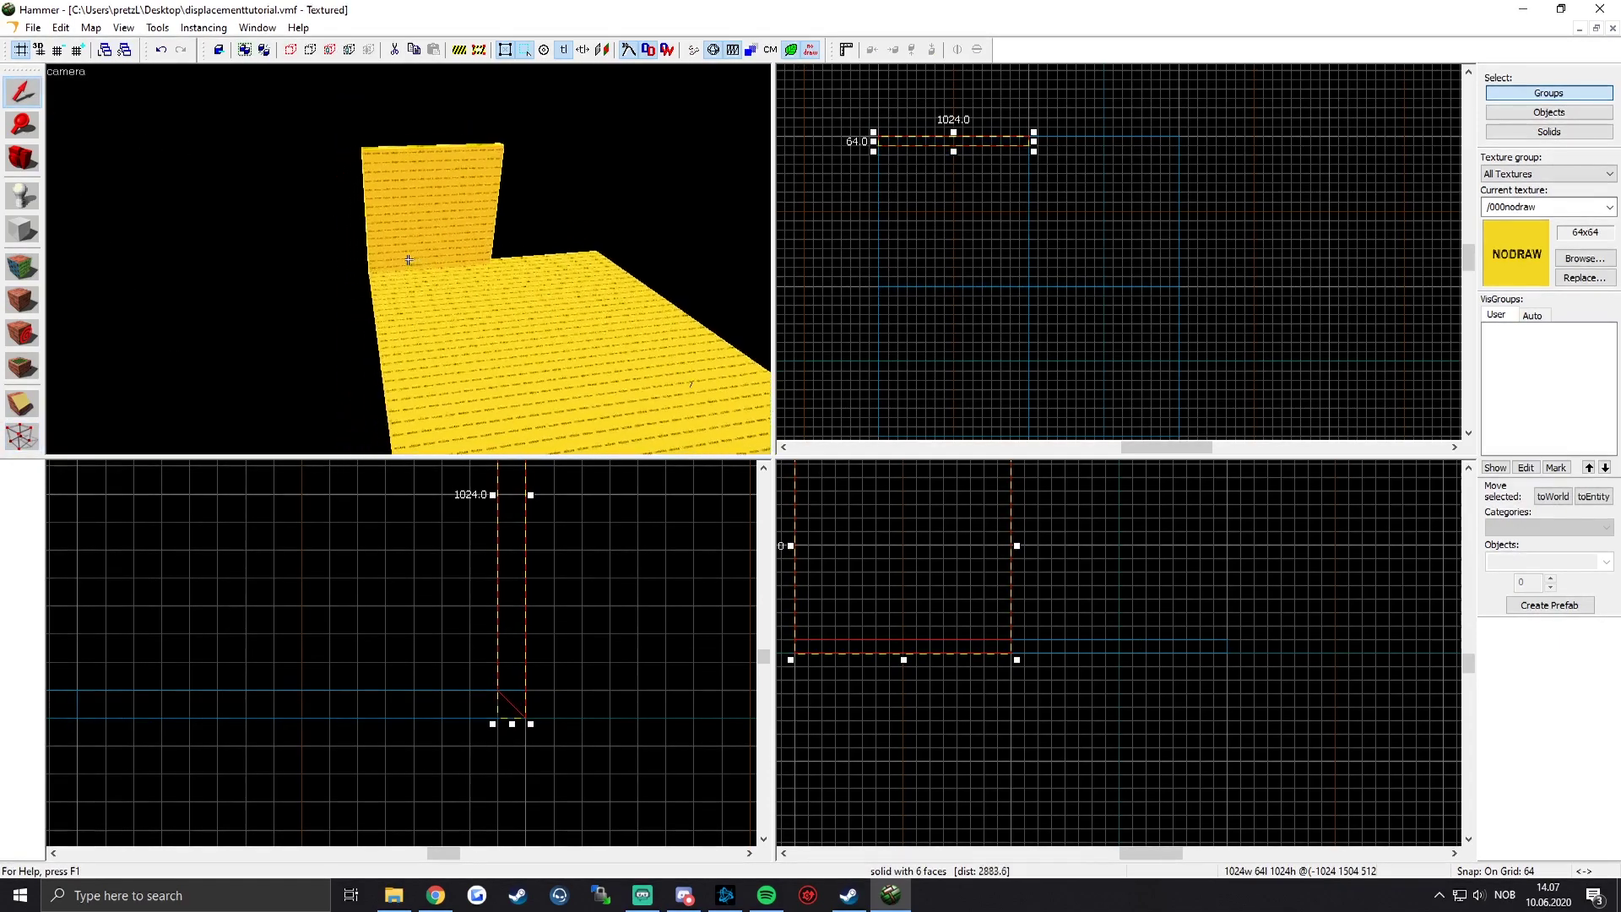
key(ctrl+s)
key(z)
key(w)
key(a)
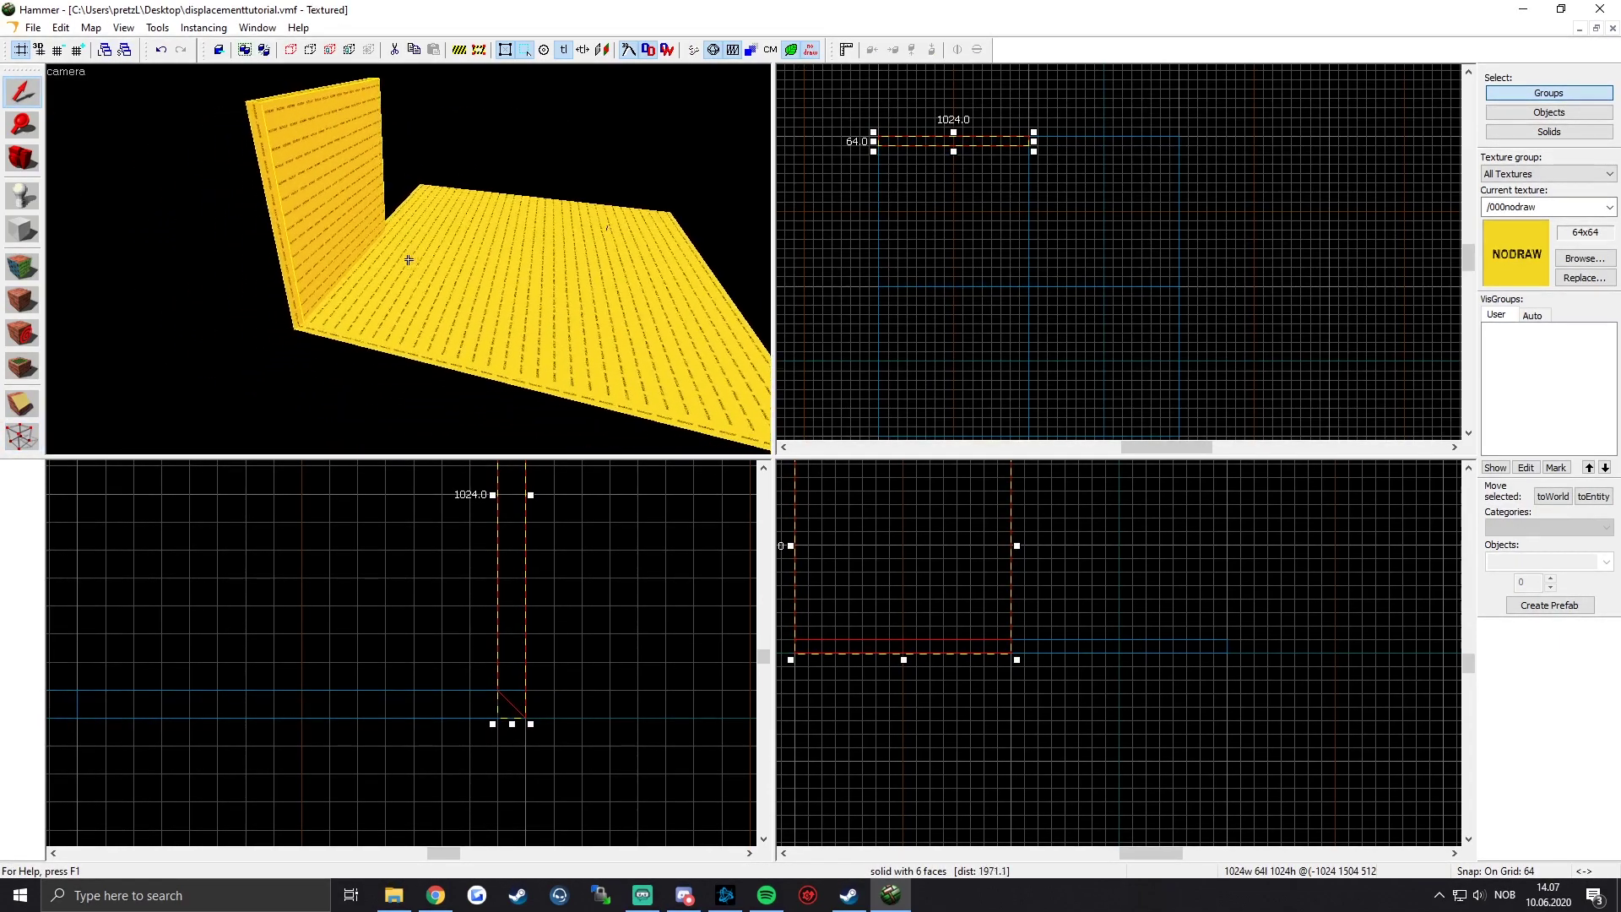
key(s)
key(z)
key(ctrl+s)
key(z)
key(w)
key(z)
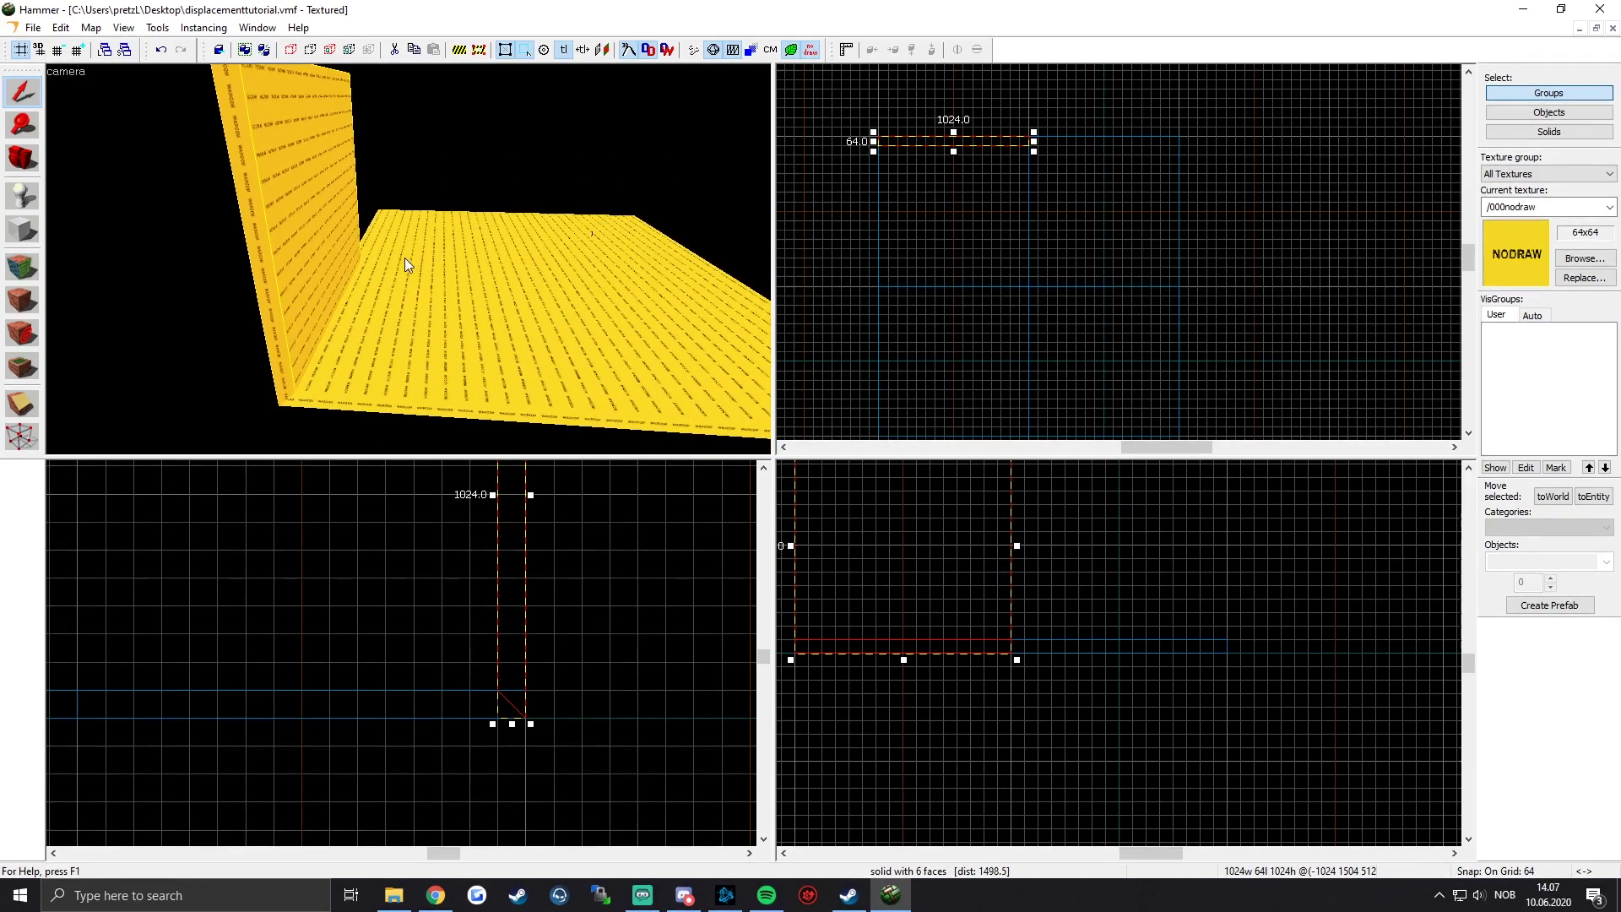
key(z)
key(s)
key(z)
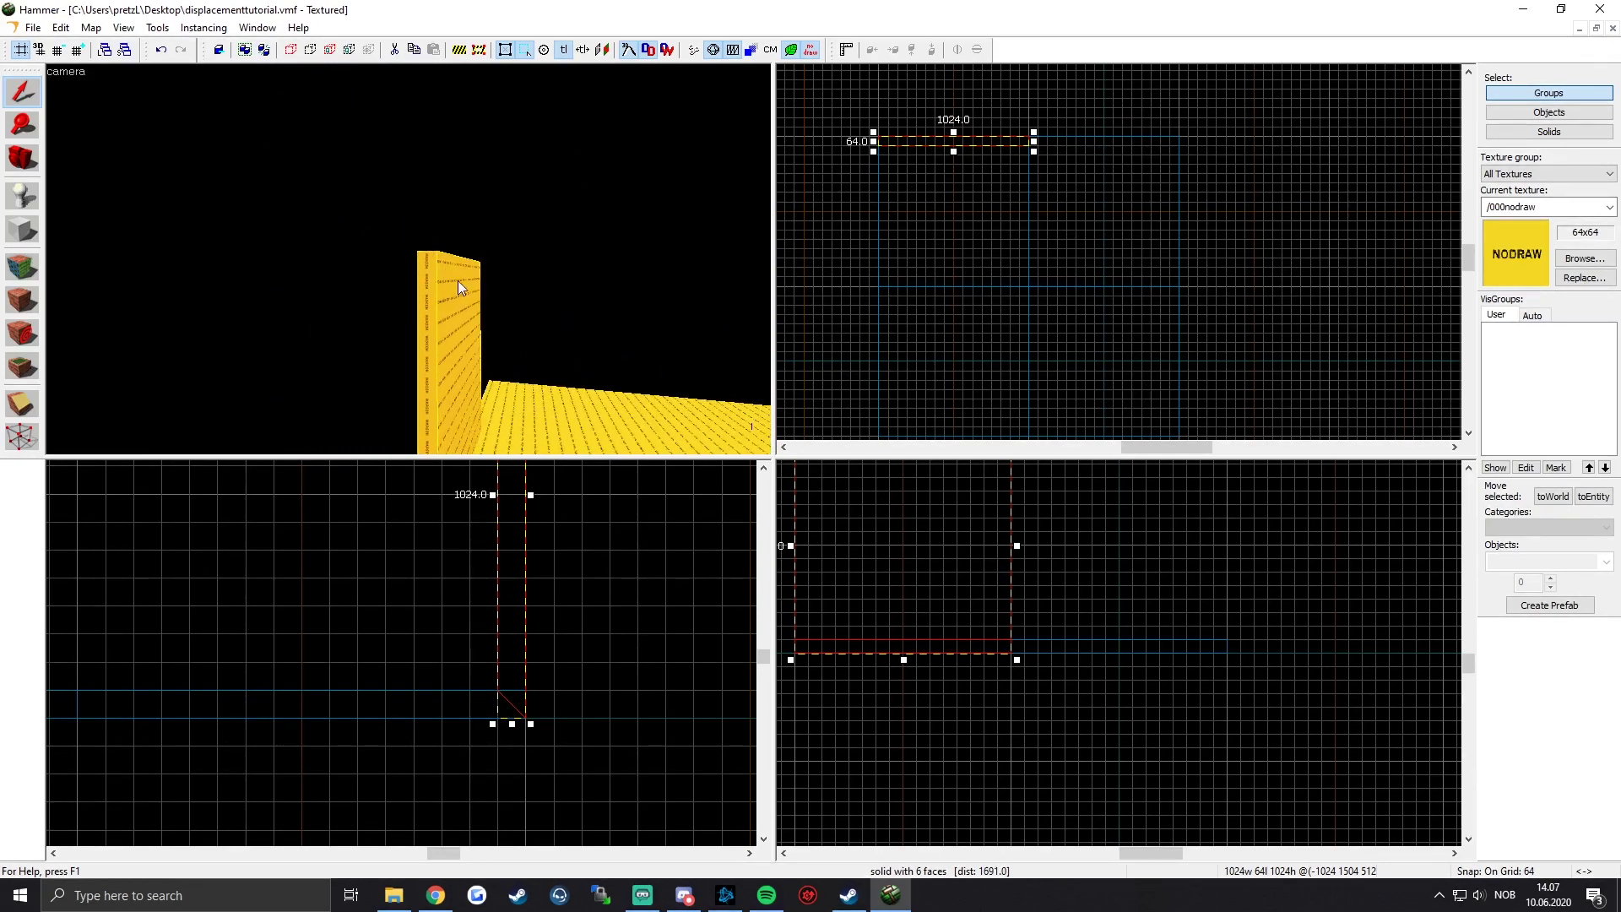
key(z)
key(s)
key(z)
key(z)
key(z)
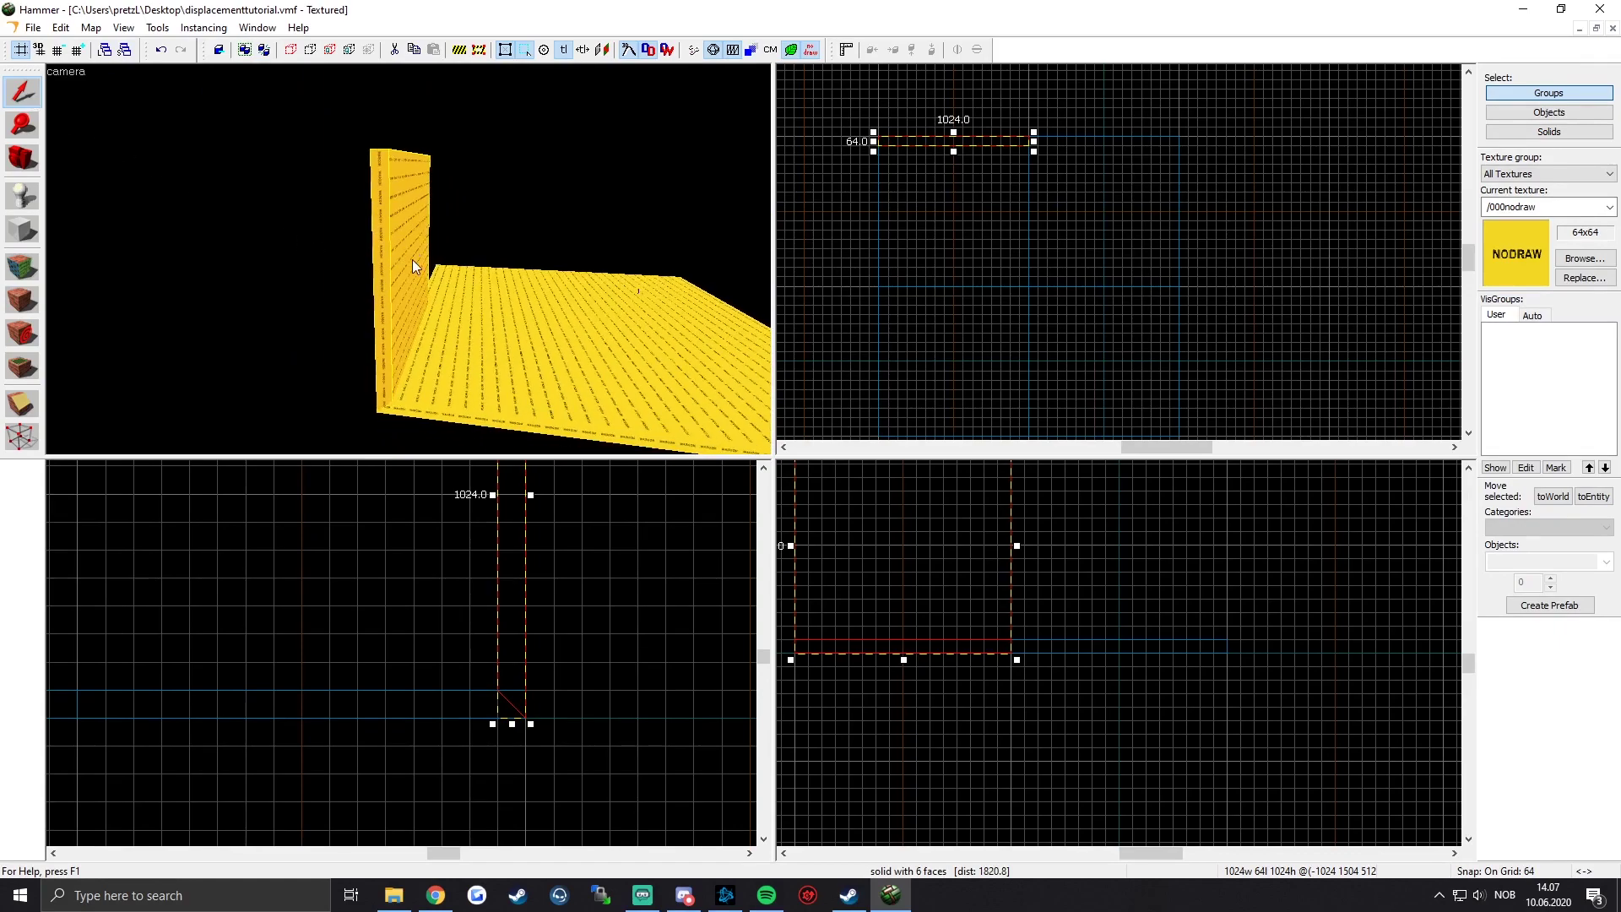
key(z)
key(d)
key(z)
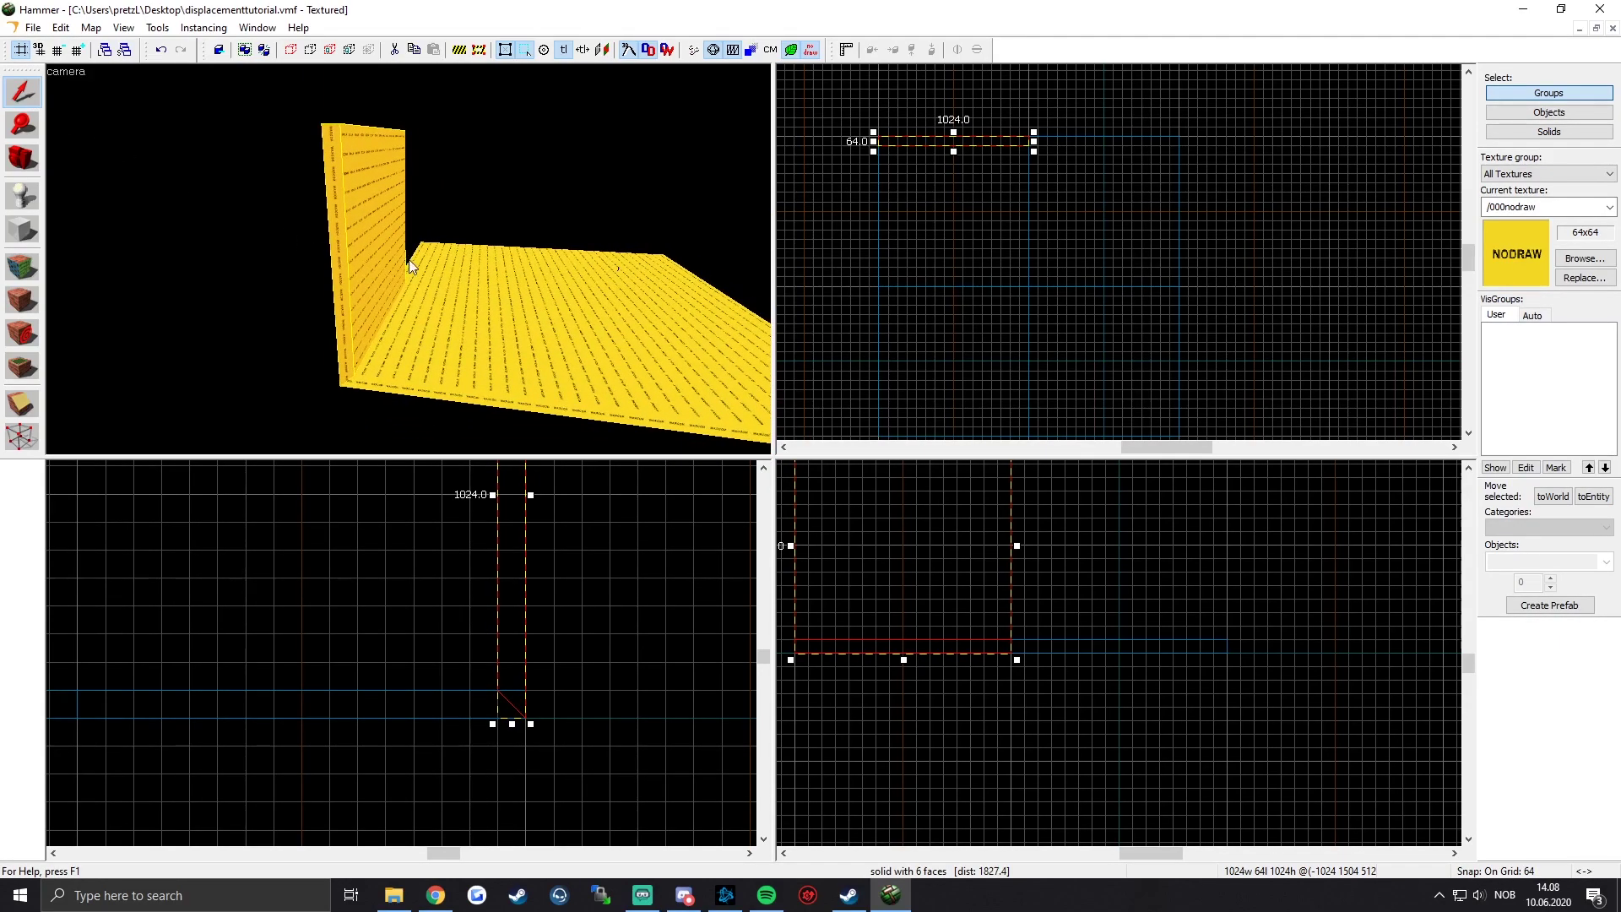
Step: Undo the vertex edits made to mitre the wall and floor tile
key(ctrl+z)
key(ctrl+z)
key(ctrl+z)
key(ctrl+z)
key(ctrl+z)
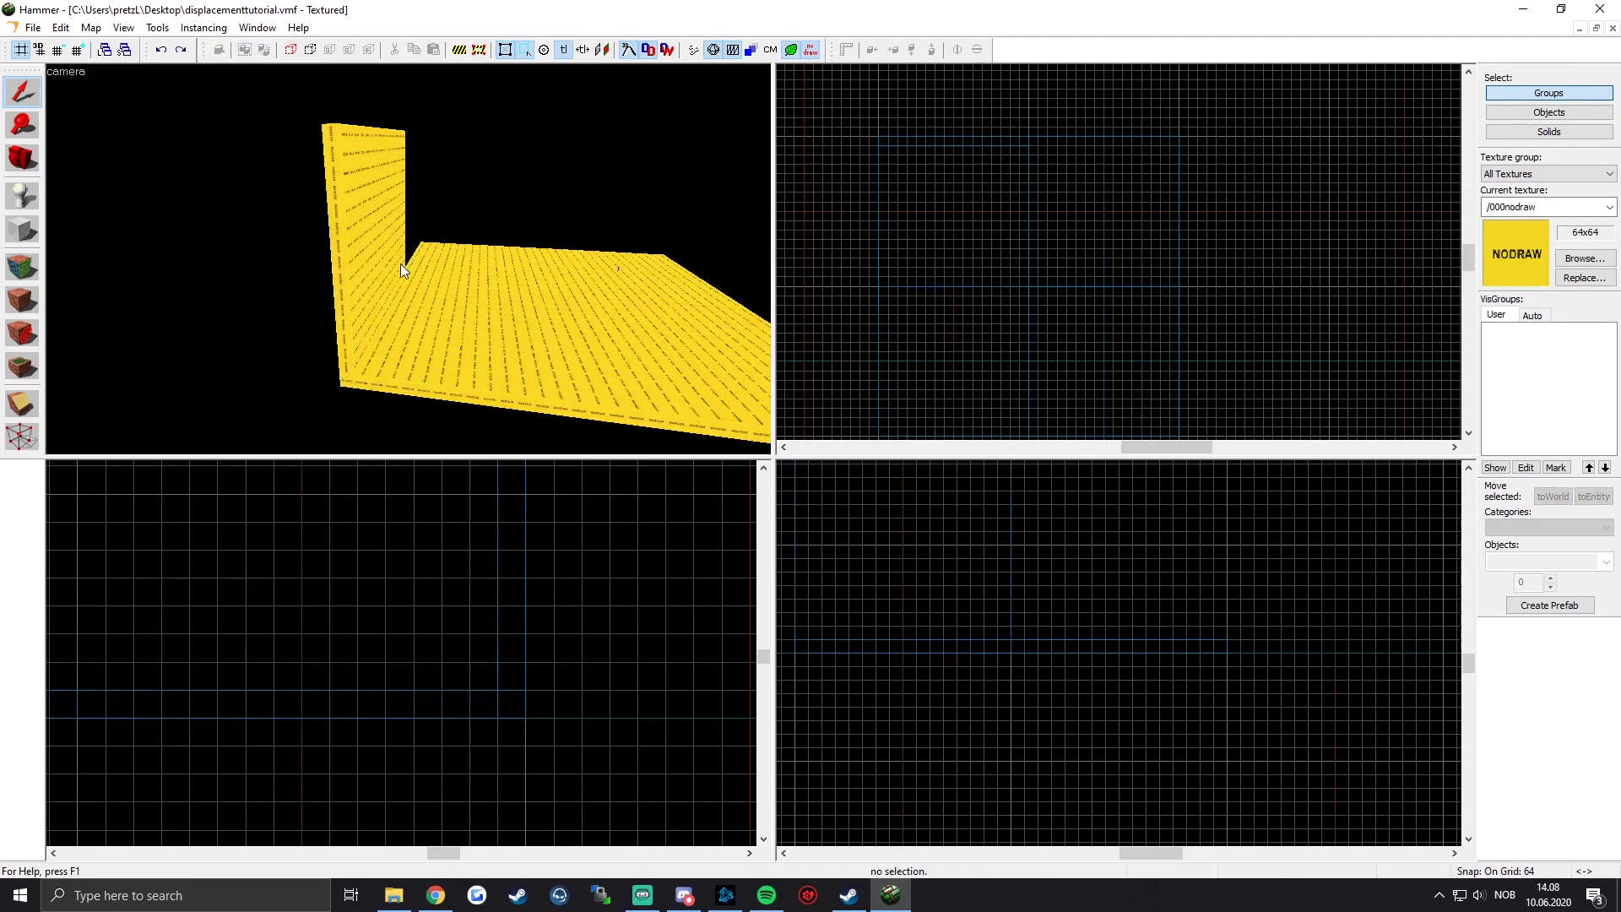
Step: Move the wall 64 units outward and 64 units up so its lower edge meets the floor's upper outer edge
key(z)
key(z)
click(396, 283)
click(384, 260)
mouse_move(518, 660)
mouse_down()
mouse_move(515, 642)
mouse_move(540, 647)
mouse_up()
key(z)
key(d)
key(z)
Step: Check how the wall and the adjoining floor tile meet by selecting each in turn
click(408, 342)
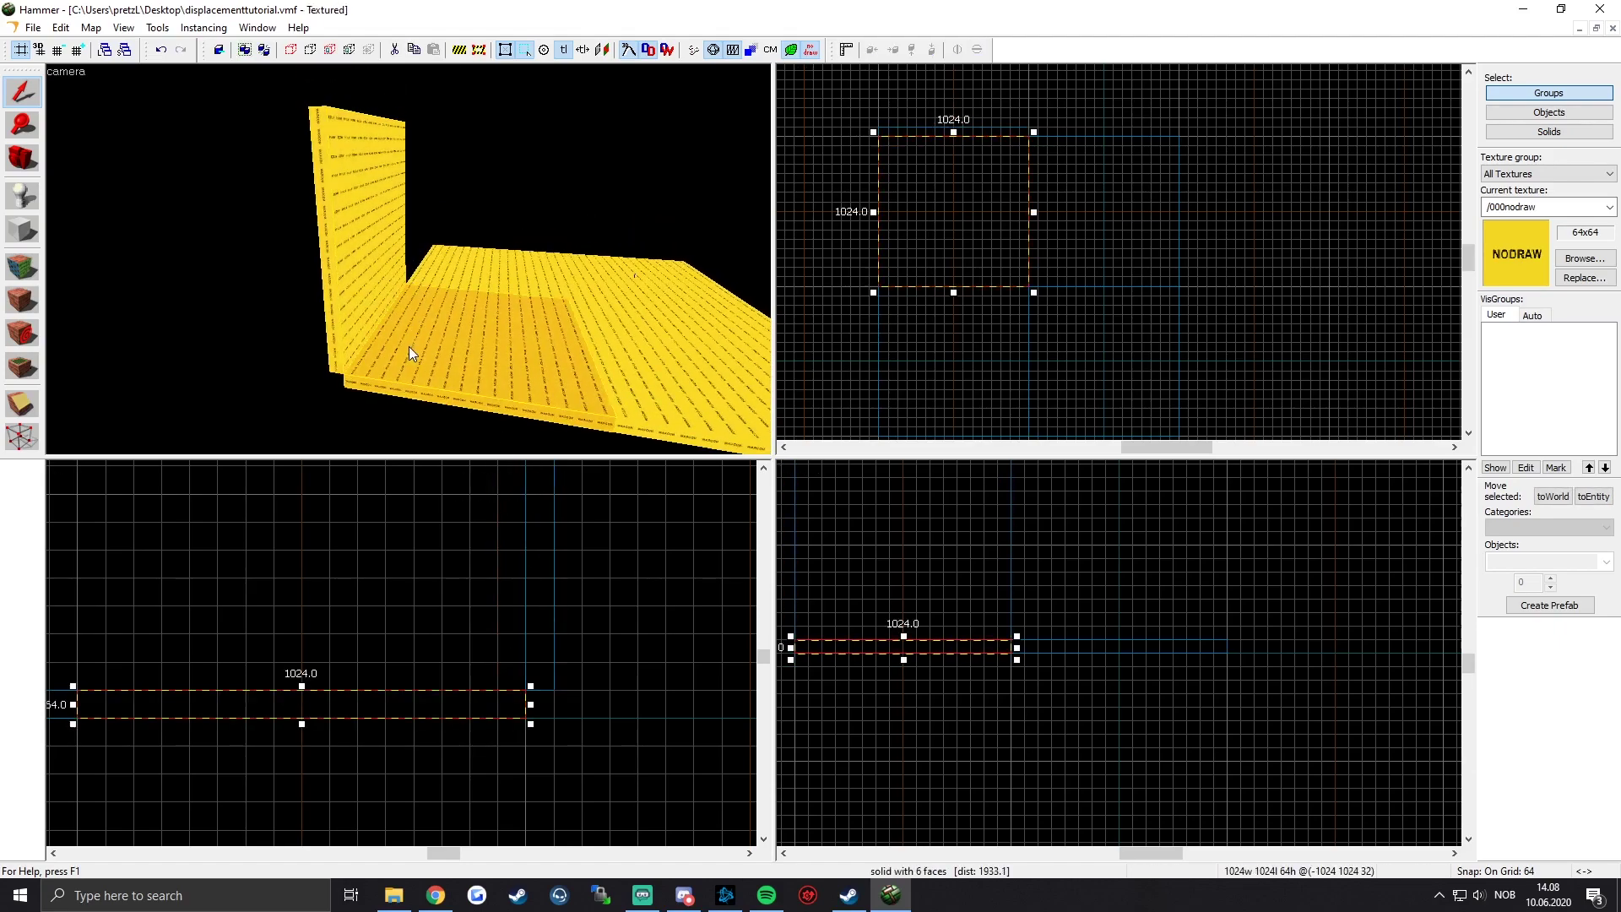
click(360, 274)
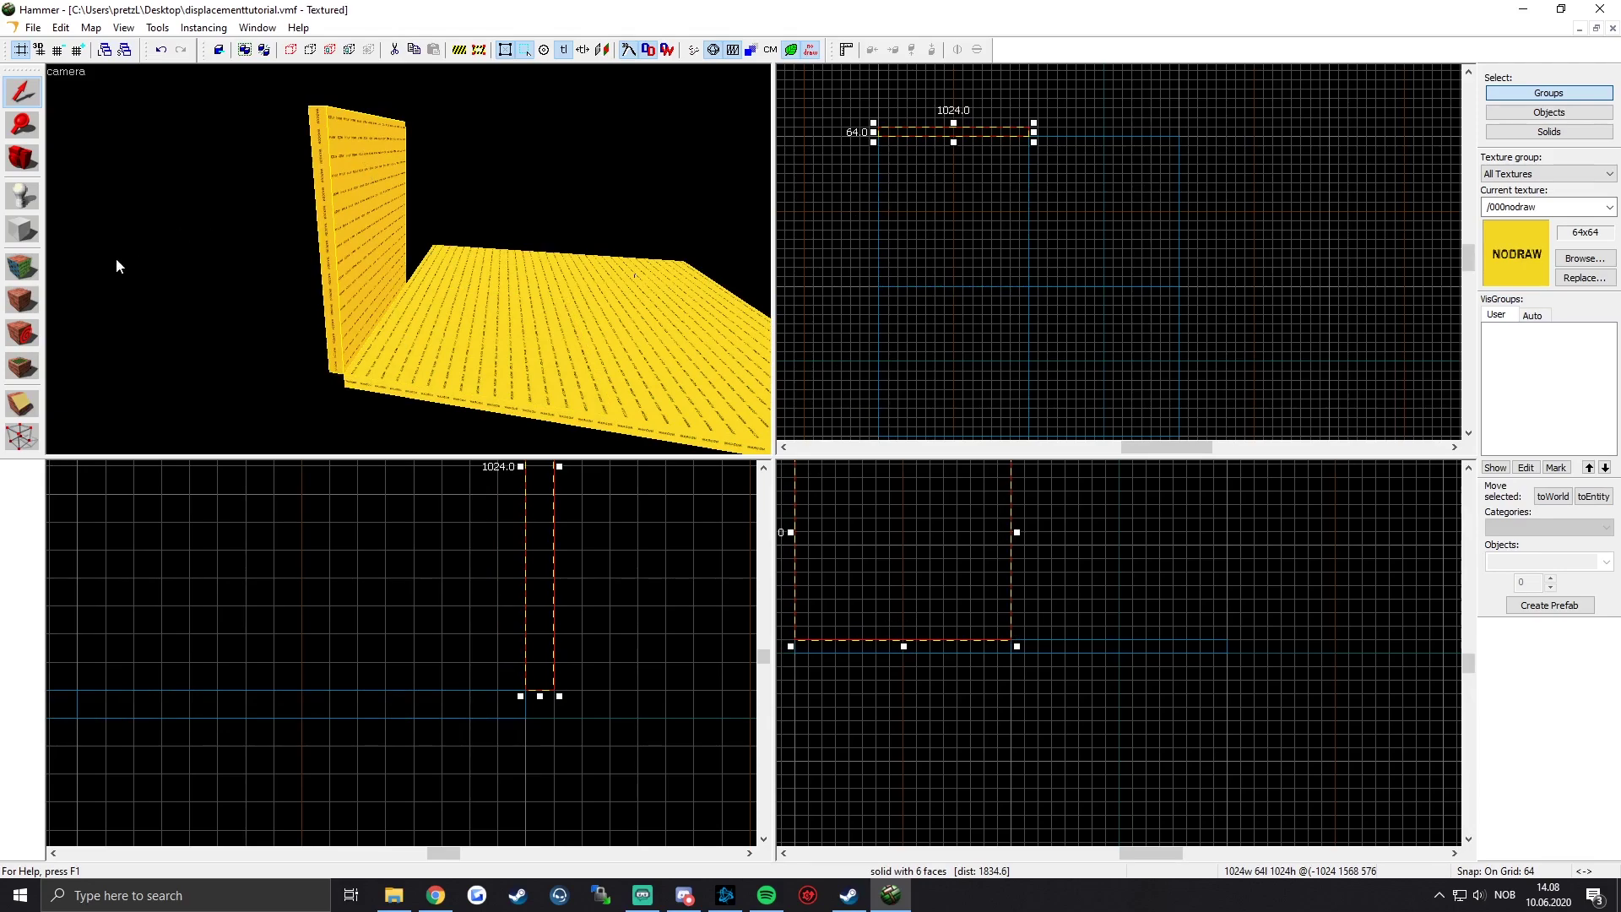
double_click(356, 160)
click(1079, 255)
click(399, 323)
Step: Extend the wall's thickness away from the floor to 1024 units, making it a 1024-unit cube
click(335, 276)
middle_drag(956, 127, 998, 314)
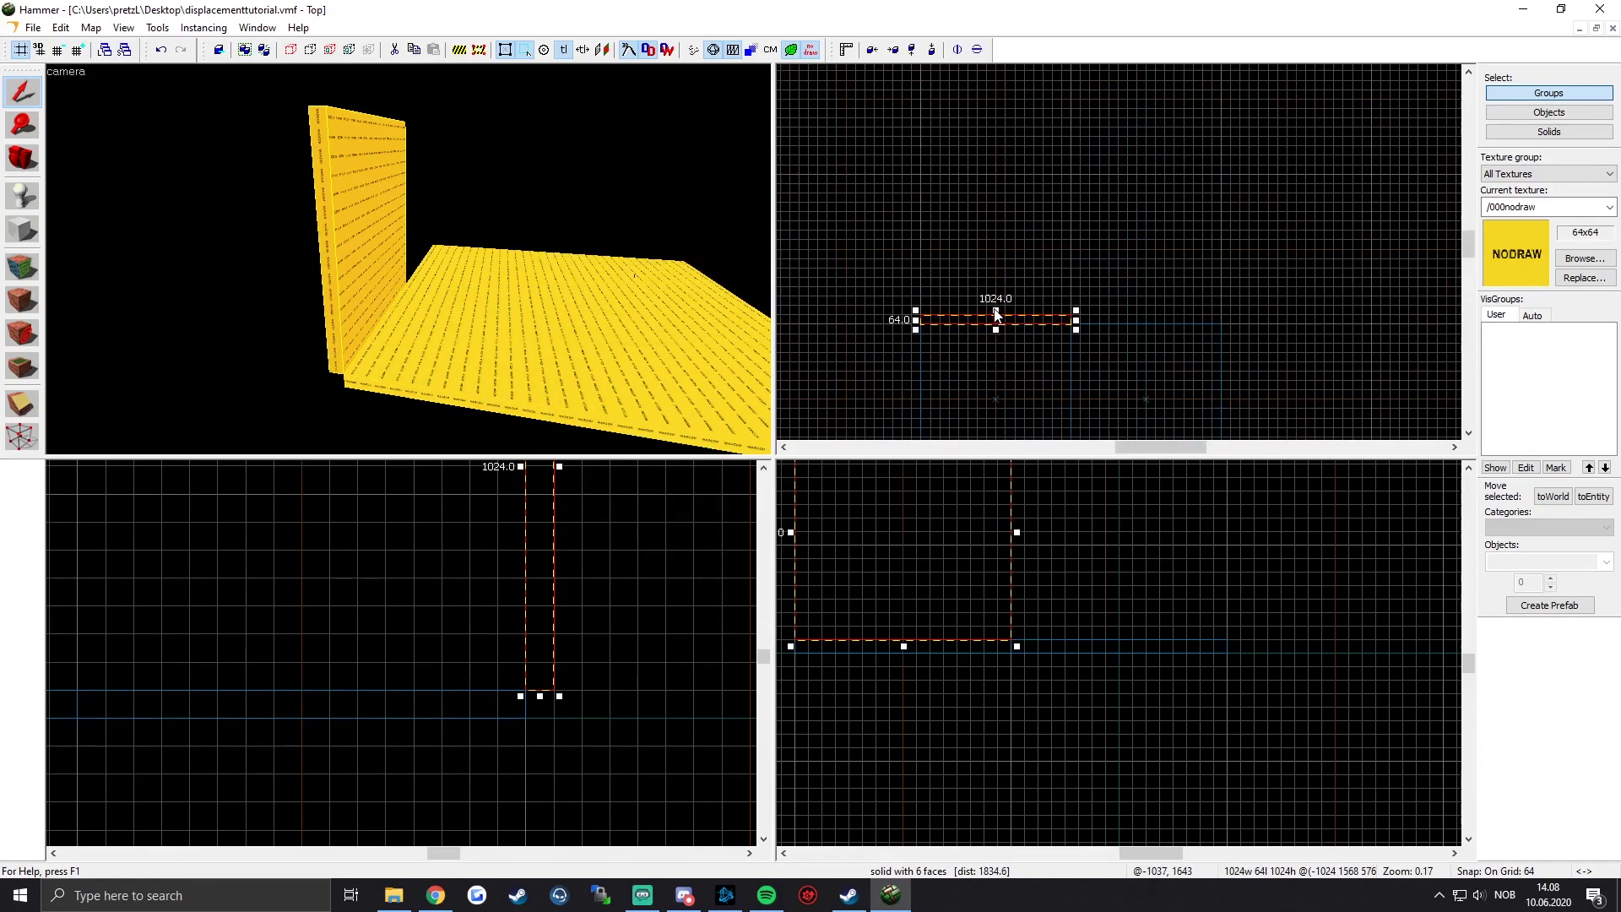
drag(997, 314, 997, 169)
Step: Examine the cube and its edge shared with the floor from several camera angles
key(z)
key(s)
key(z)
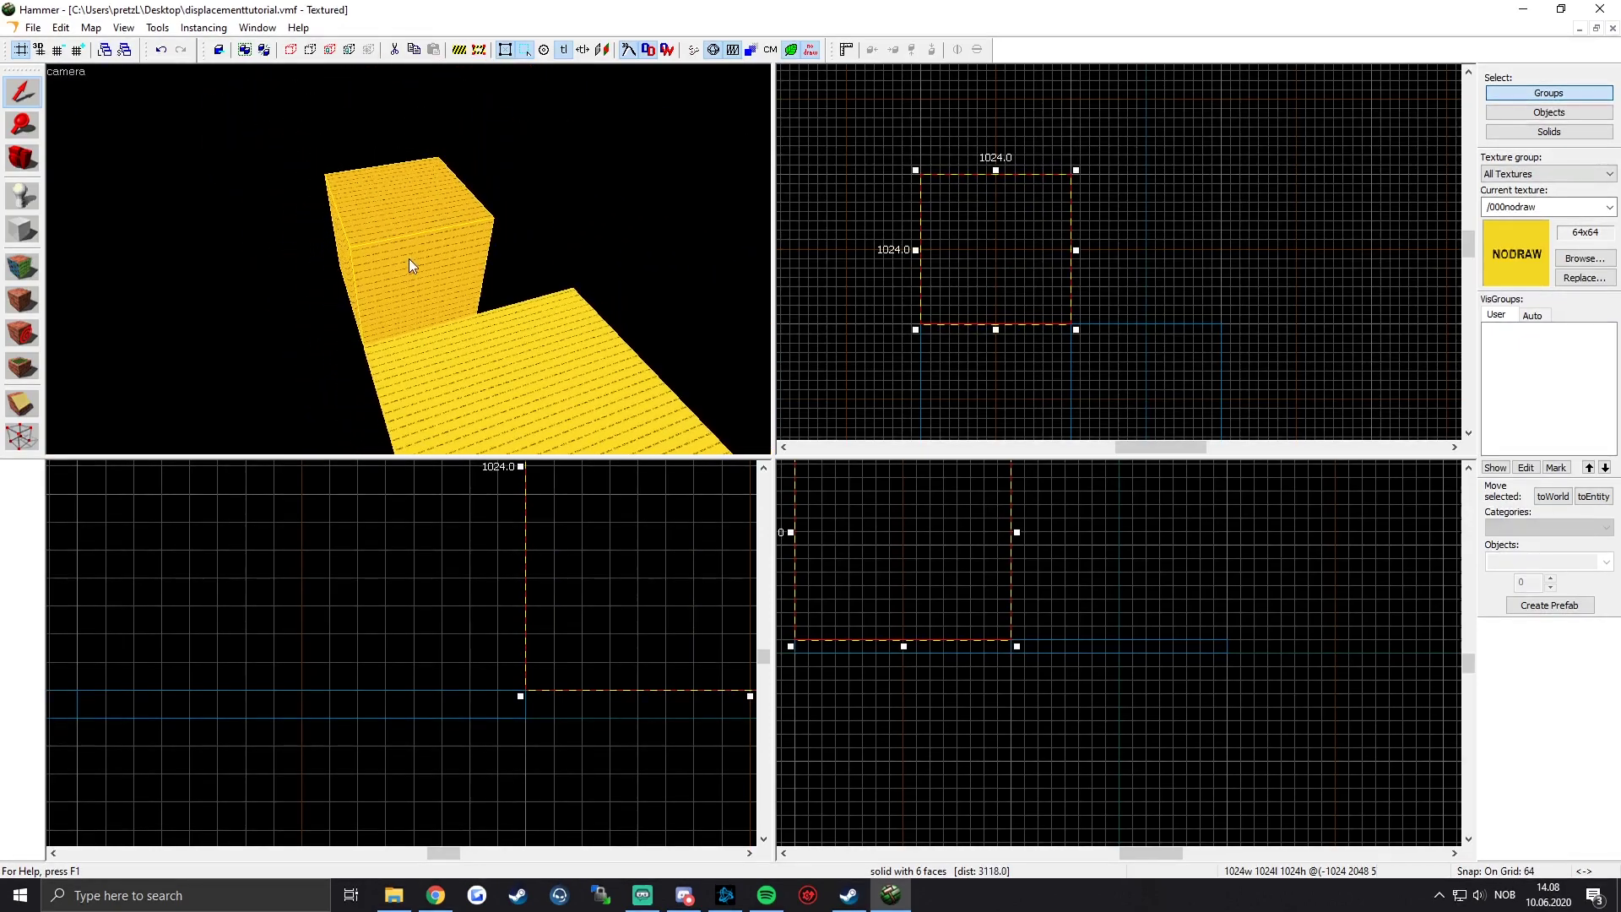
key(z)
key(z)
key(a)
key(z)
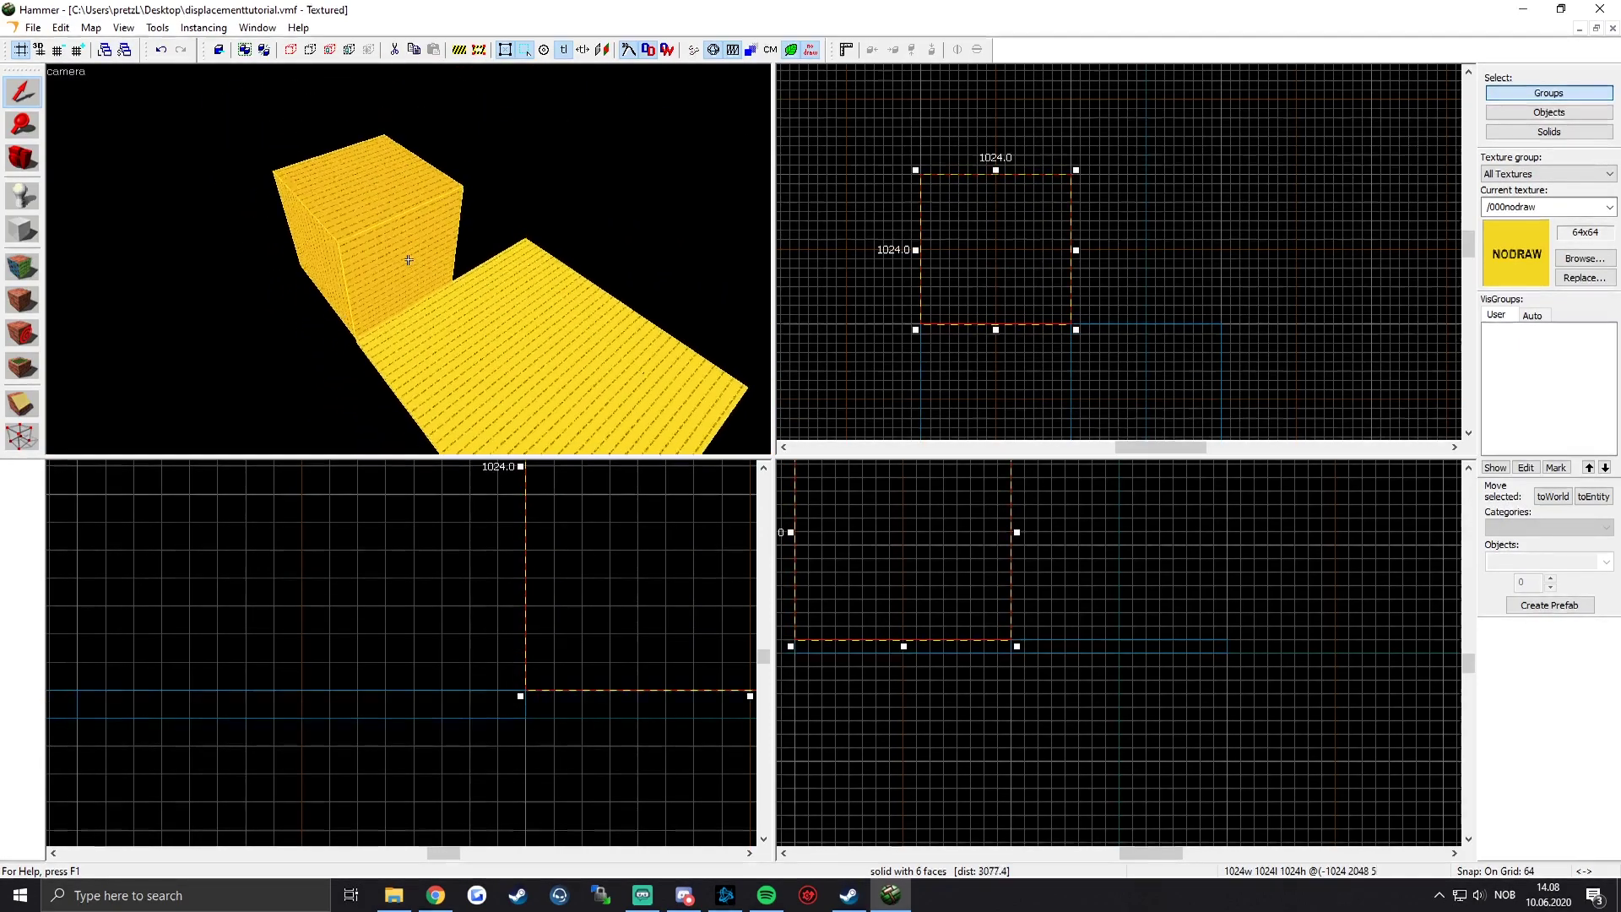
key(z)
click(439, 367)
key(z)
key(z)
click(408, 255)
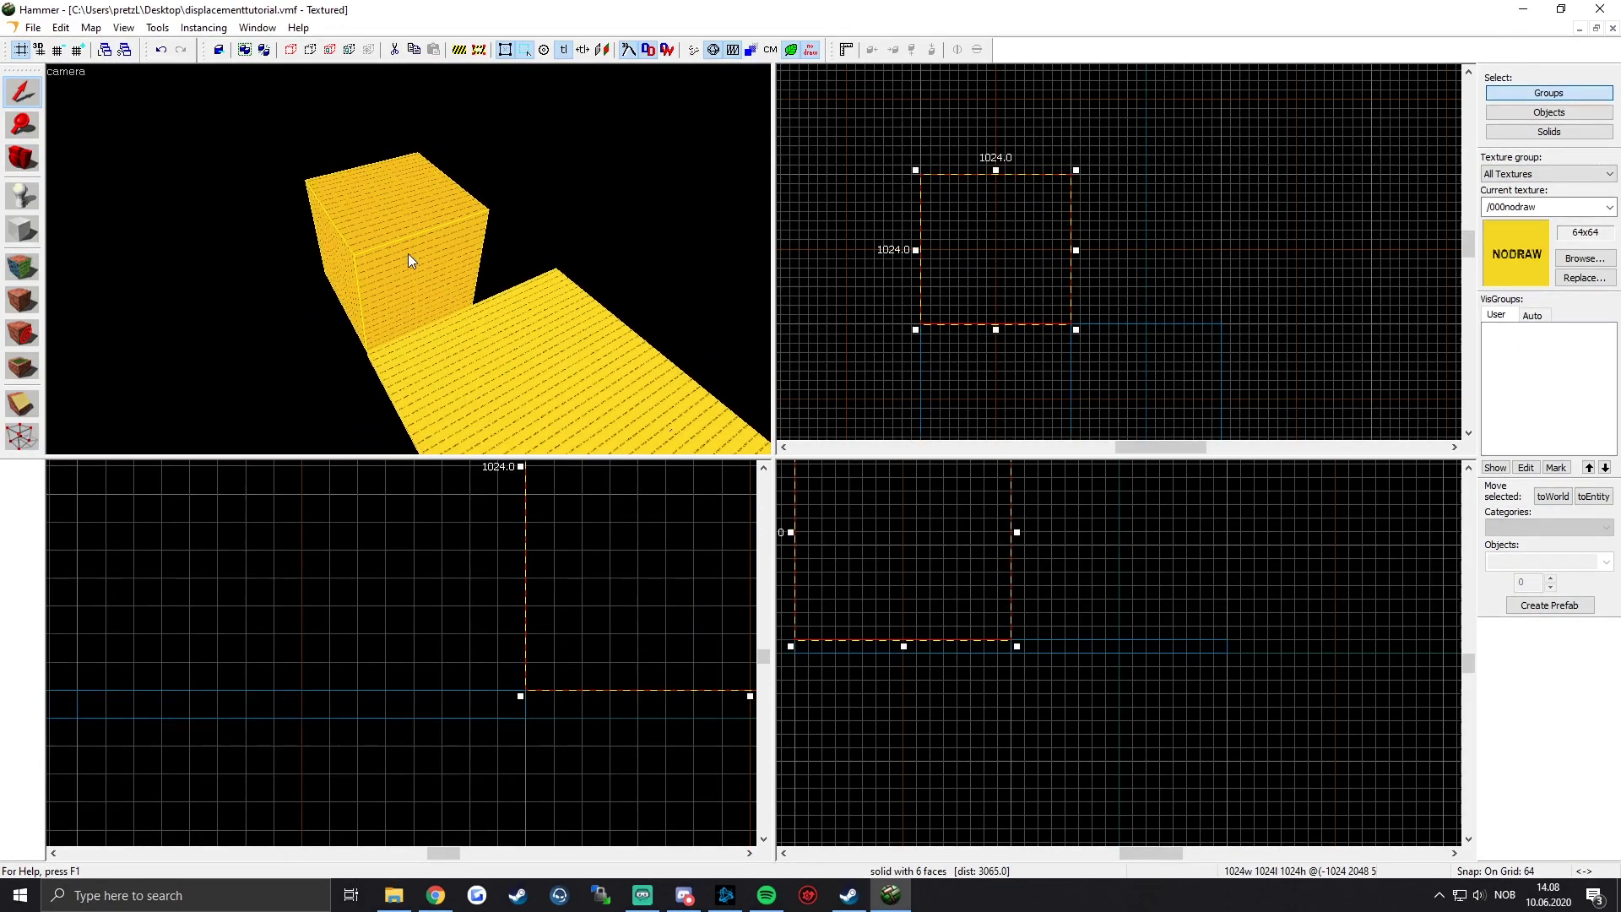
key(z)
key(d)
key(z)
key(z)
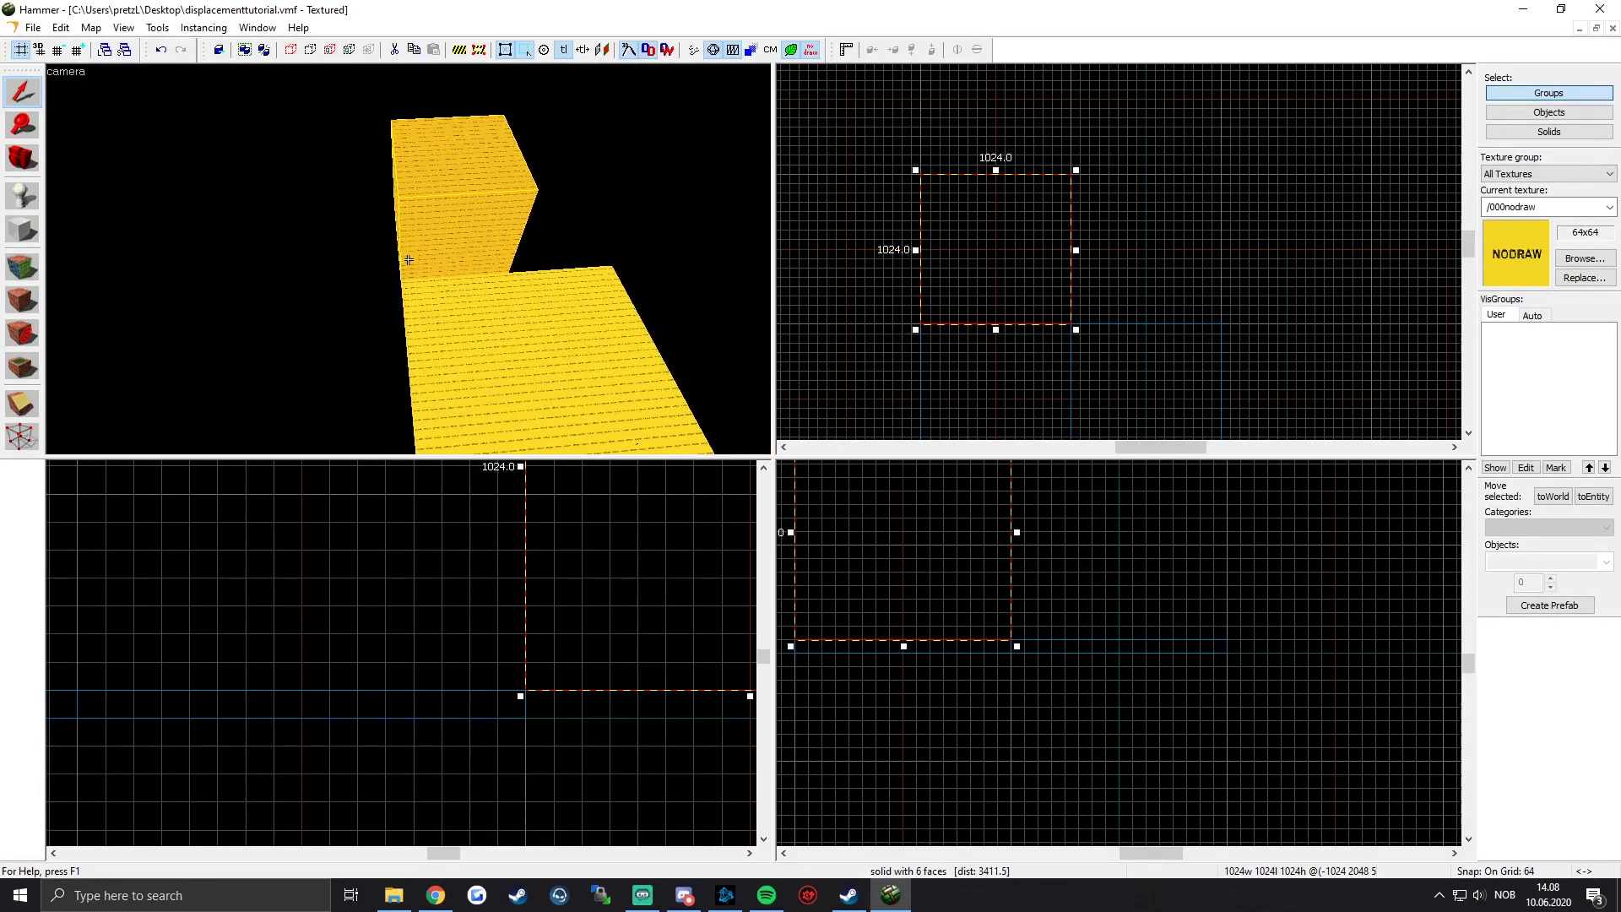
key(z)
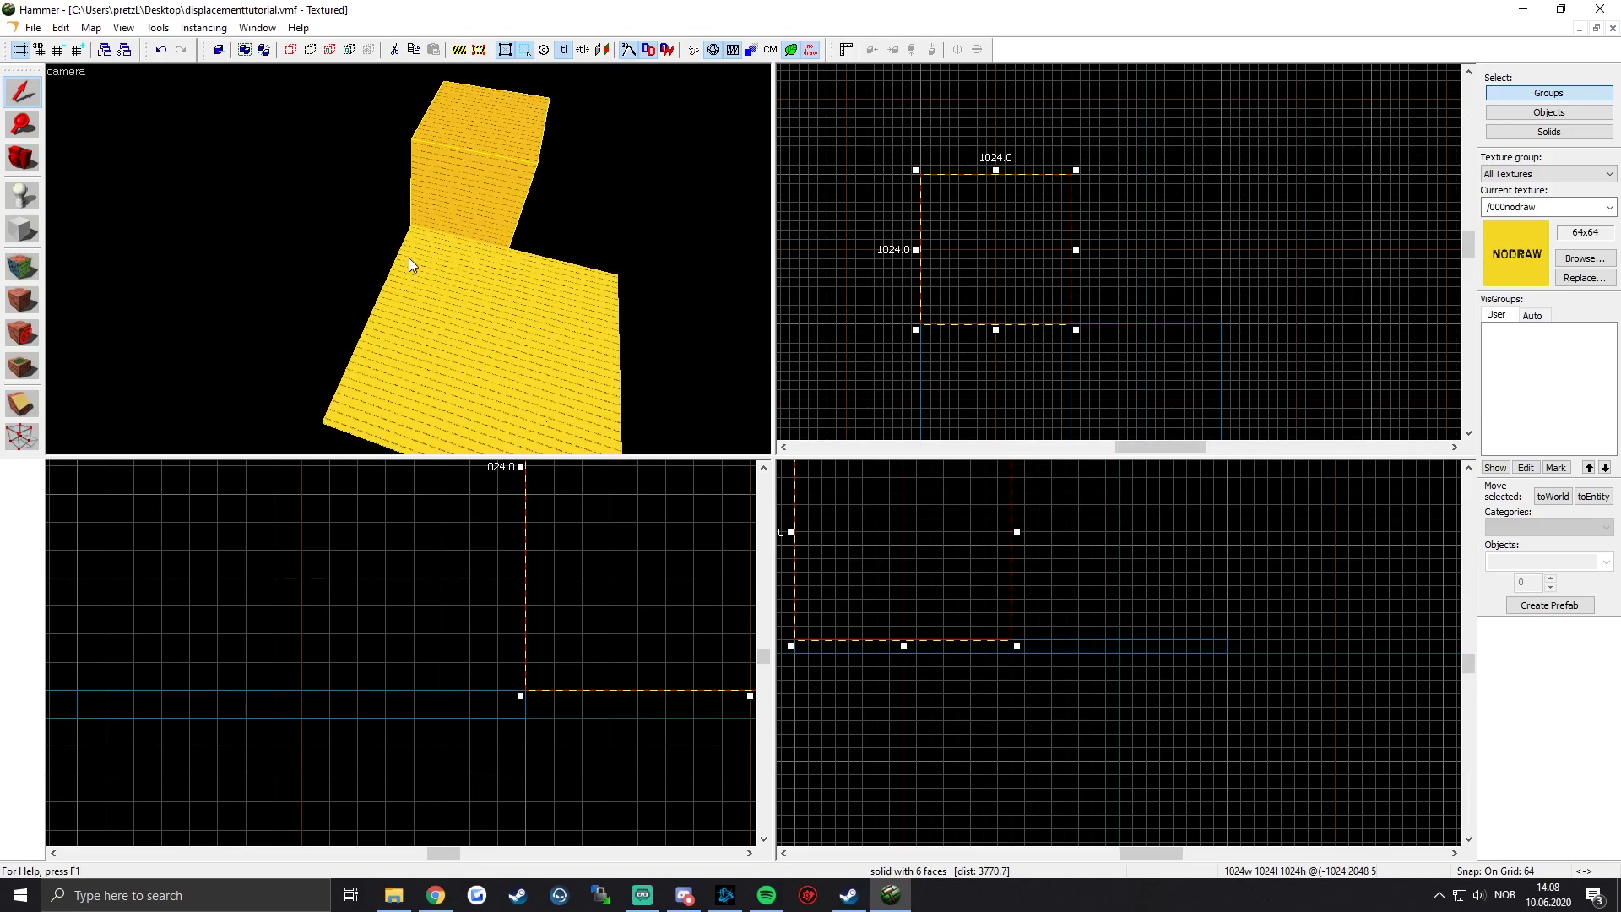
key(z)
key(z)
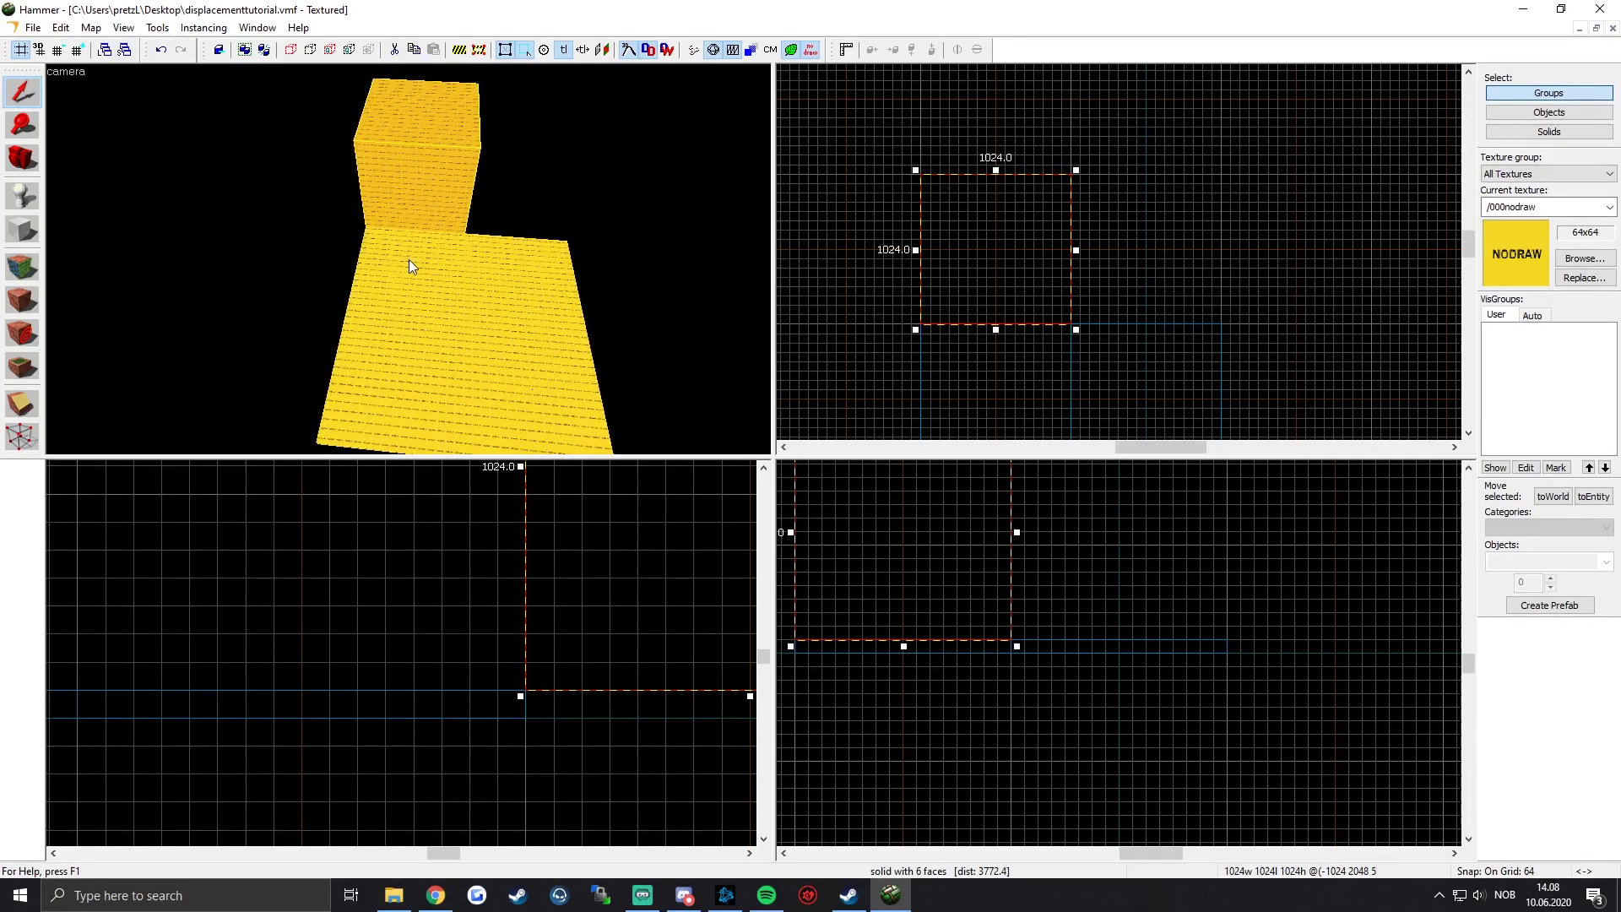
key(z)
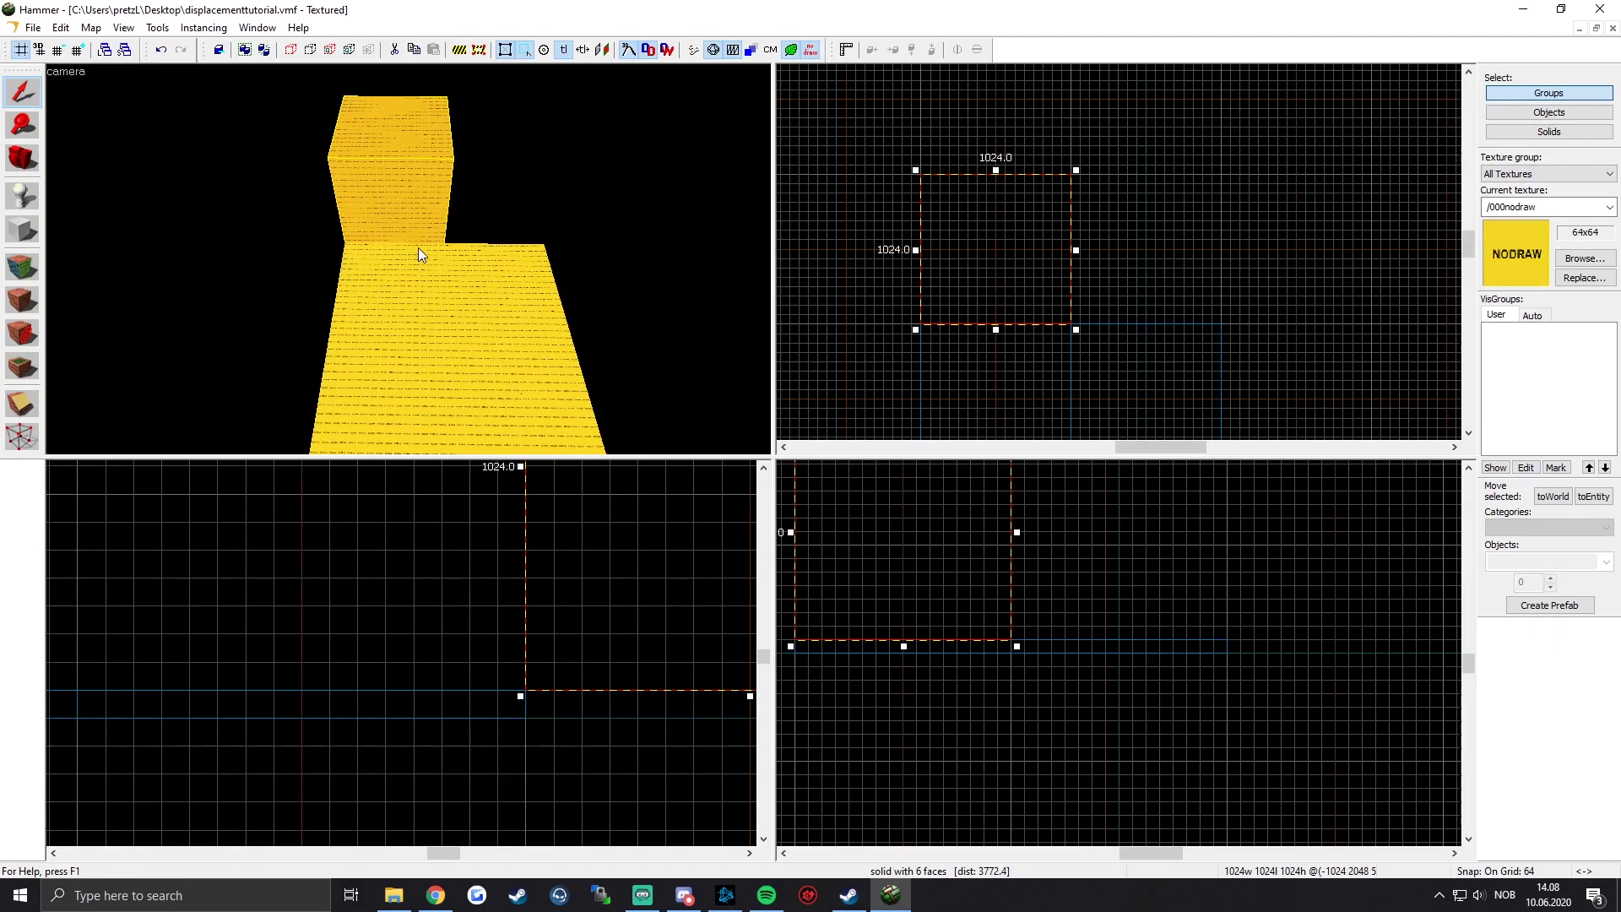
key(z)
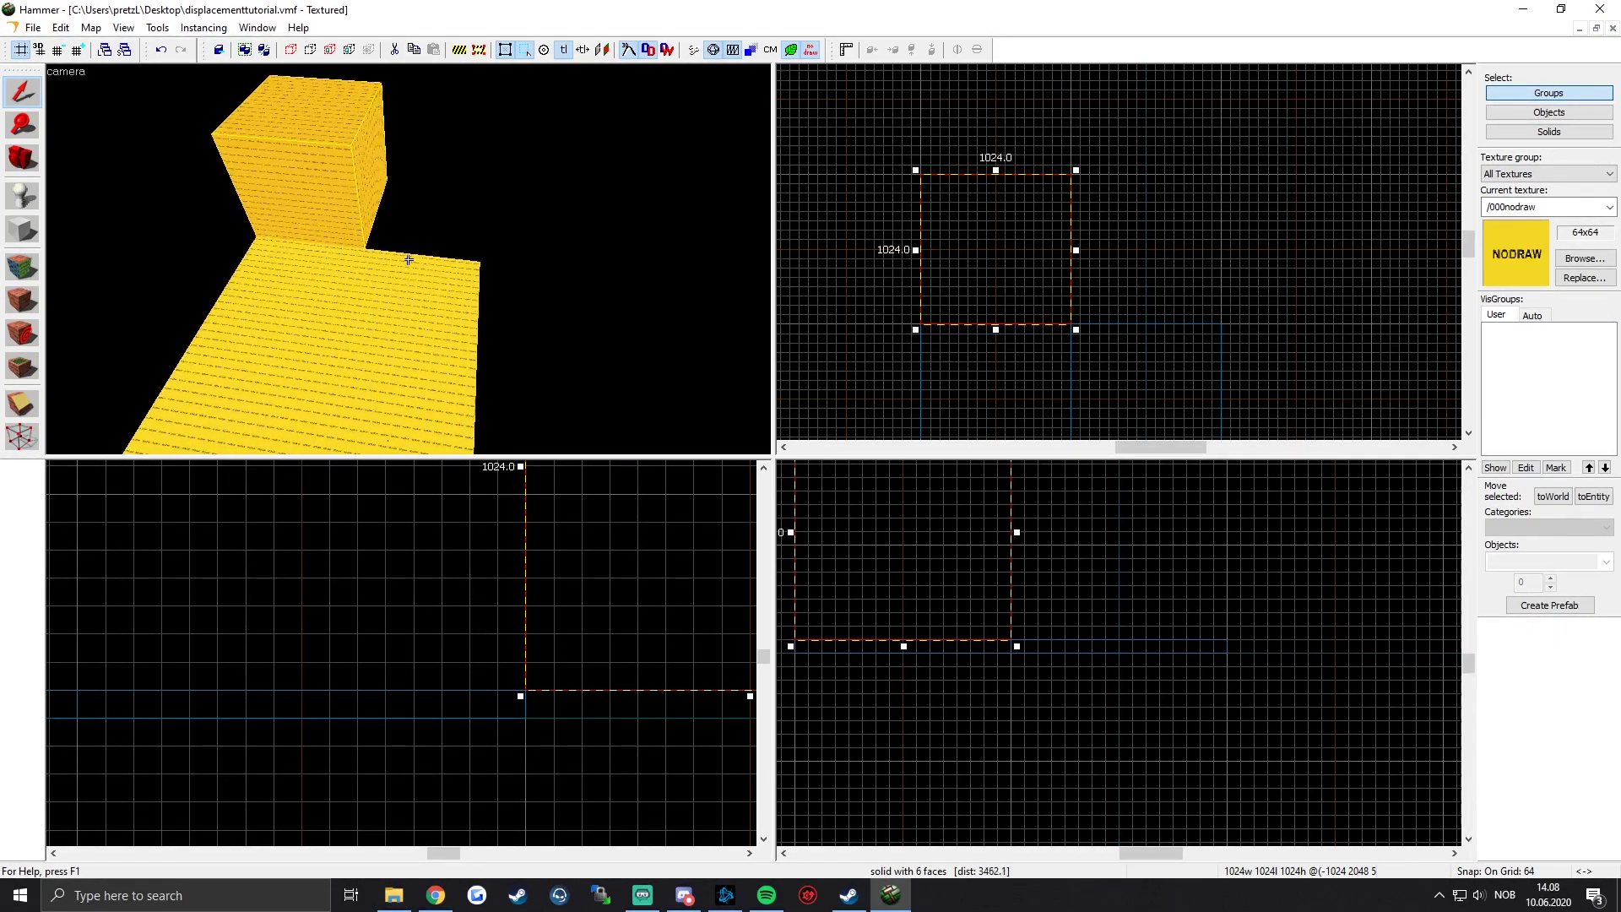
Step: Clone the 1024-unit cube around the floor's corner to form an adjoining wall along the second side
key(z)
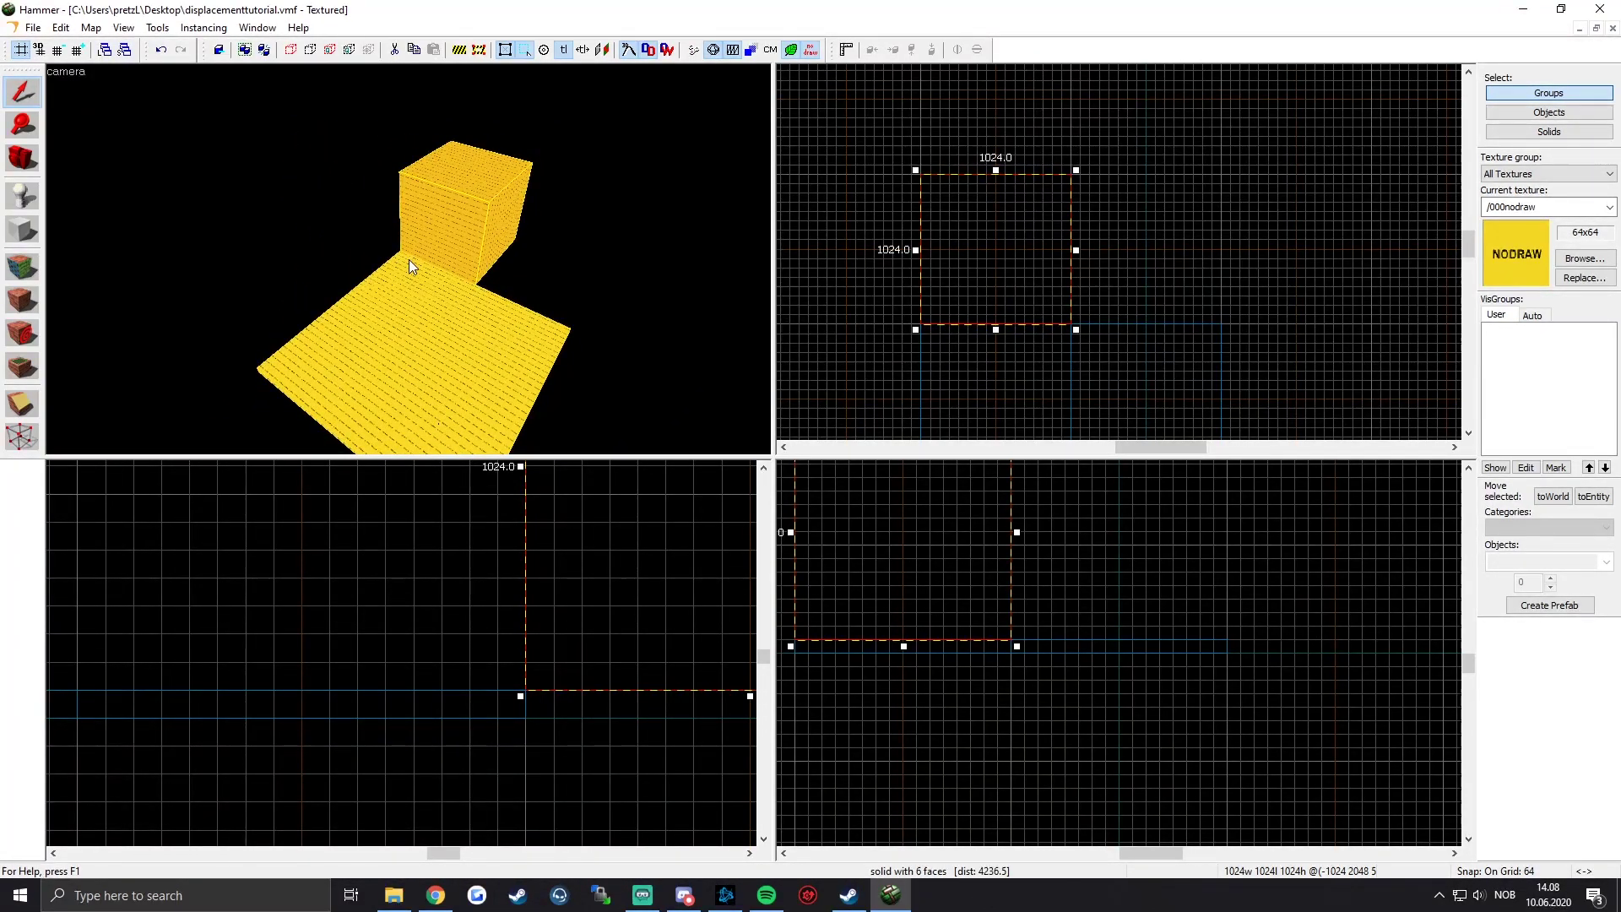
mouse_move(974, 225)
mouse_down()
mouse_move(961, 146)
mouse_move(915, 148)
mouse_move(920, 297)
mouse_up()
middle_drag(921, 296, 930, 150)
shift+drag(931, 150, 932, 301)
key(z)
key(w)
Step: Lower the top of the middle cube in the new side wall, reducing its height to 576 units
click(325, 260)
click(266, 291)
click(322, 255)
key(z)
key(z)
scroll(406, 570, down, 3)
scroll(407, 570, down, 4)
middle_drag(406, 570, 423, 699)
scroll(406, 619, up, 4)
drag(391, 597, 392, 709)
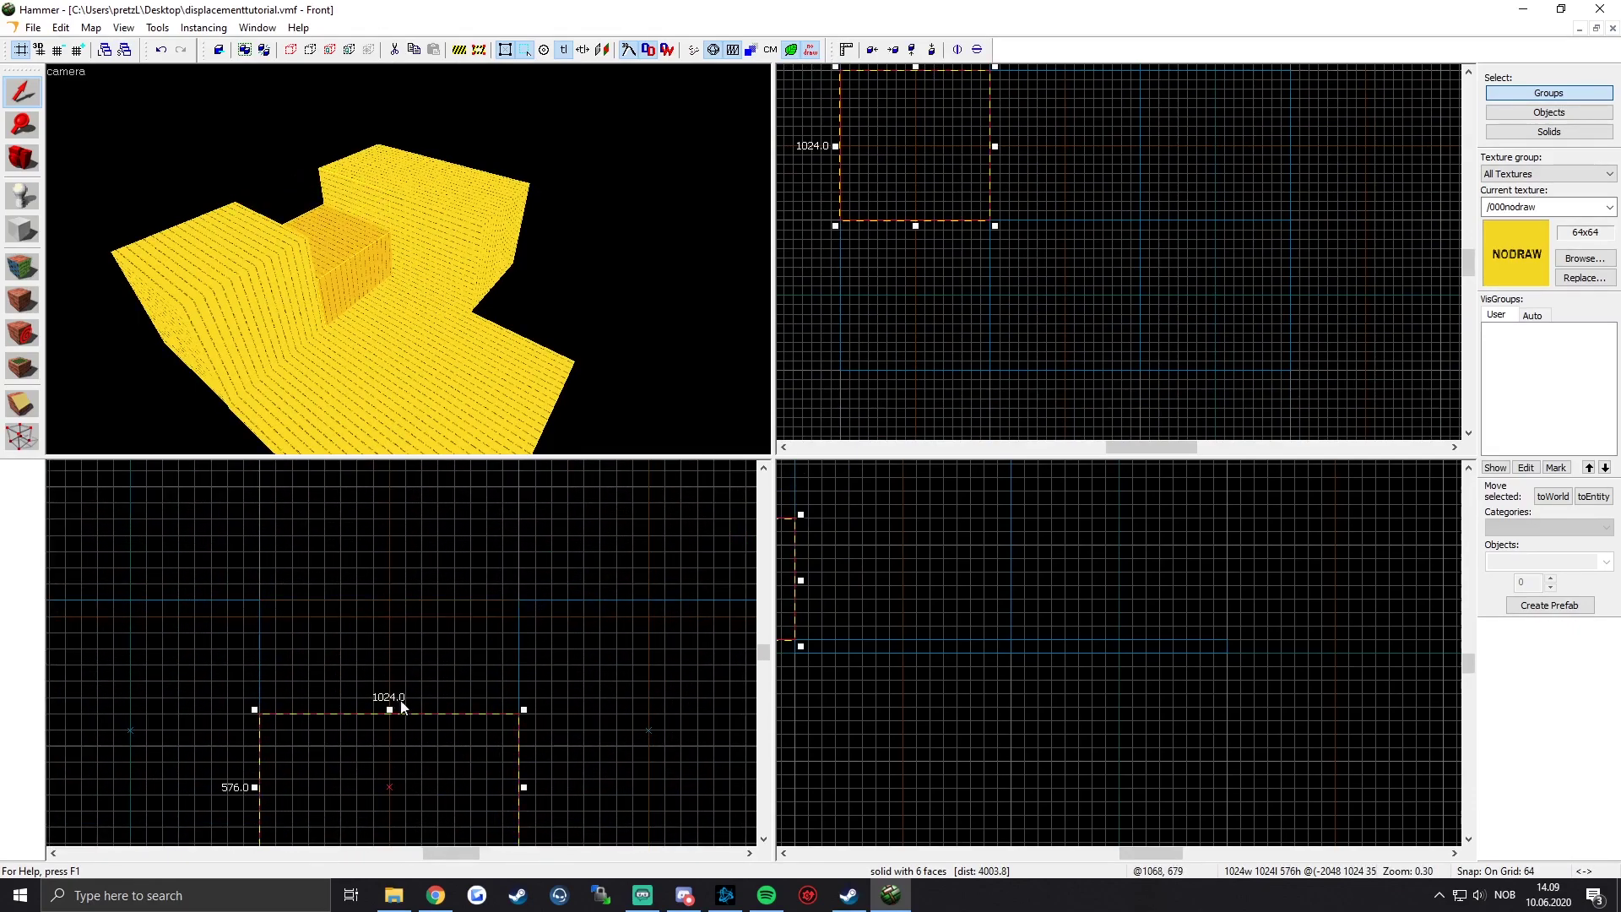
Step: Examine how the lowered cube meets its neighbours from several angles, selecting the surrounding wall cubes in turn
key(z)
key(z)
key(z)
key(w)
key(z)
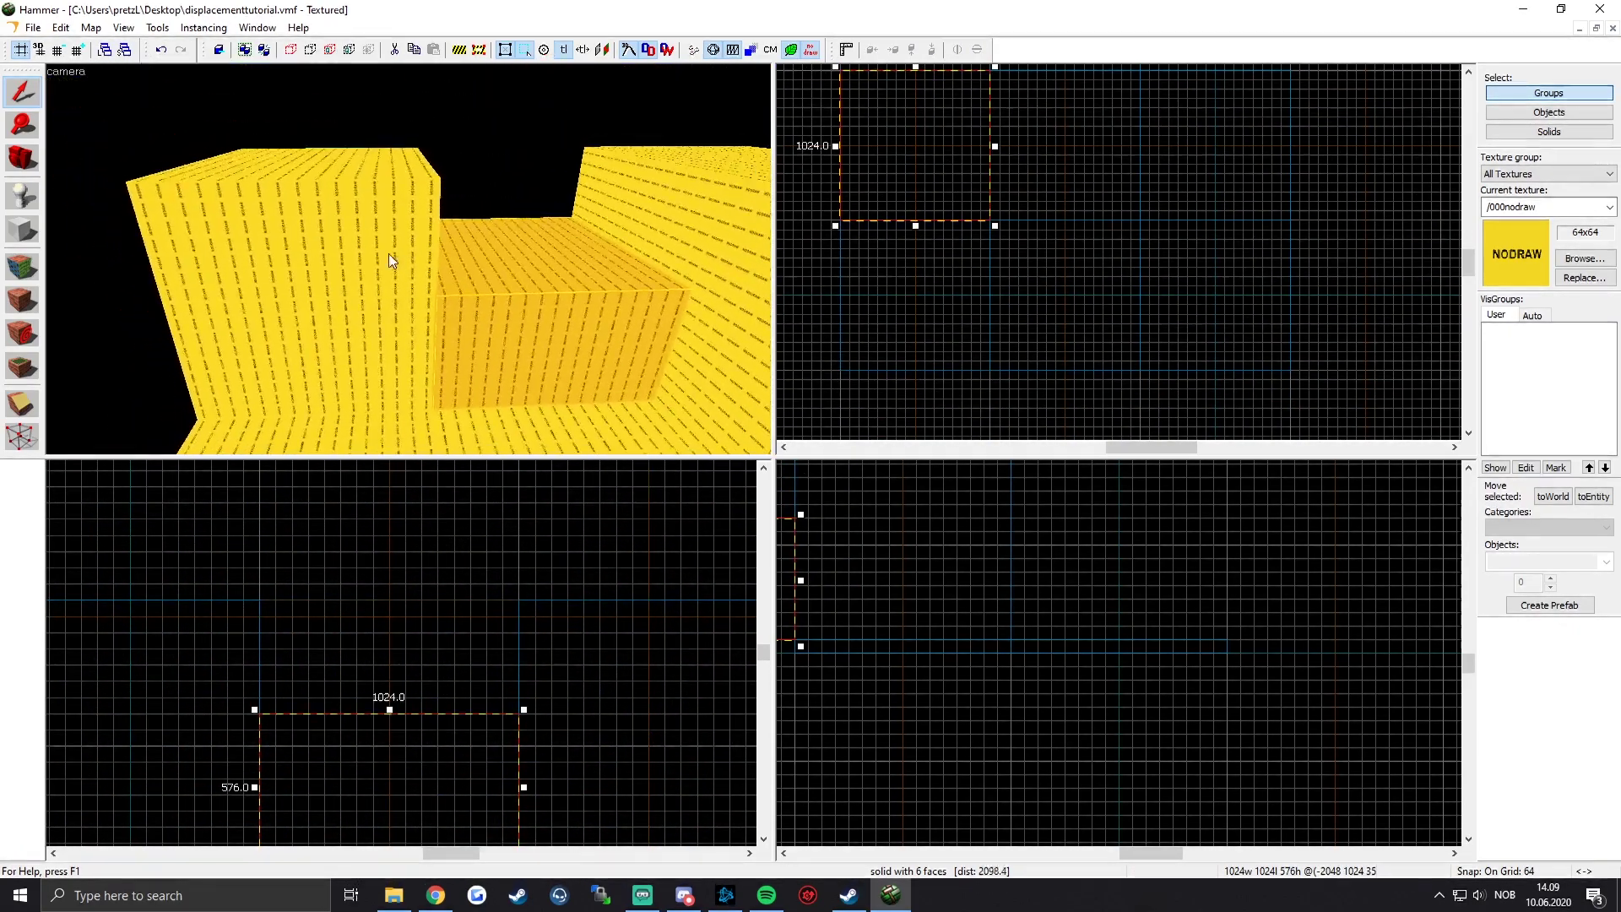
click(394, 255)
click(647, 223)
key(z)
key(z)
click(240, 257)
click(442, 220)
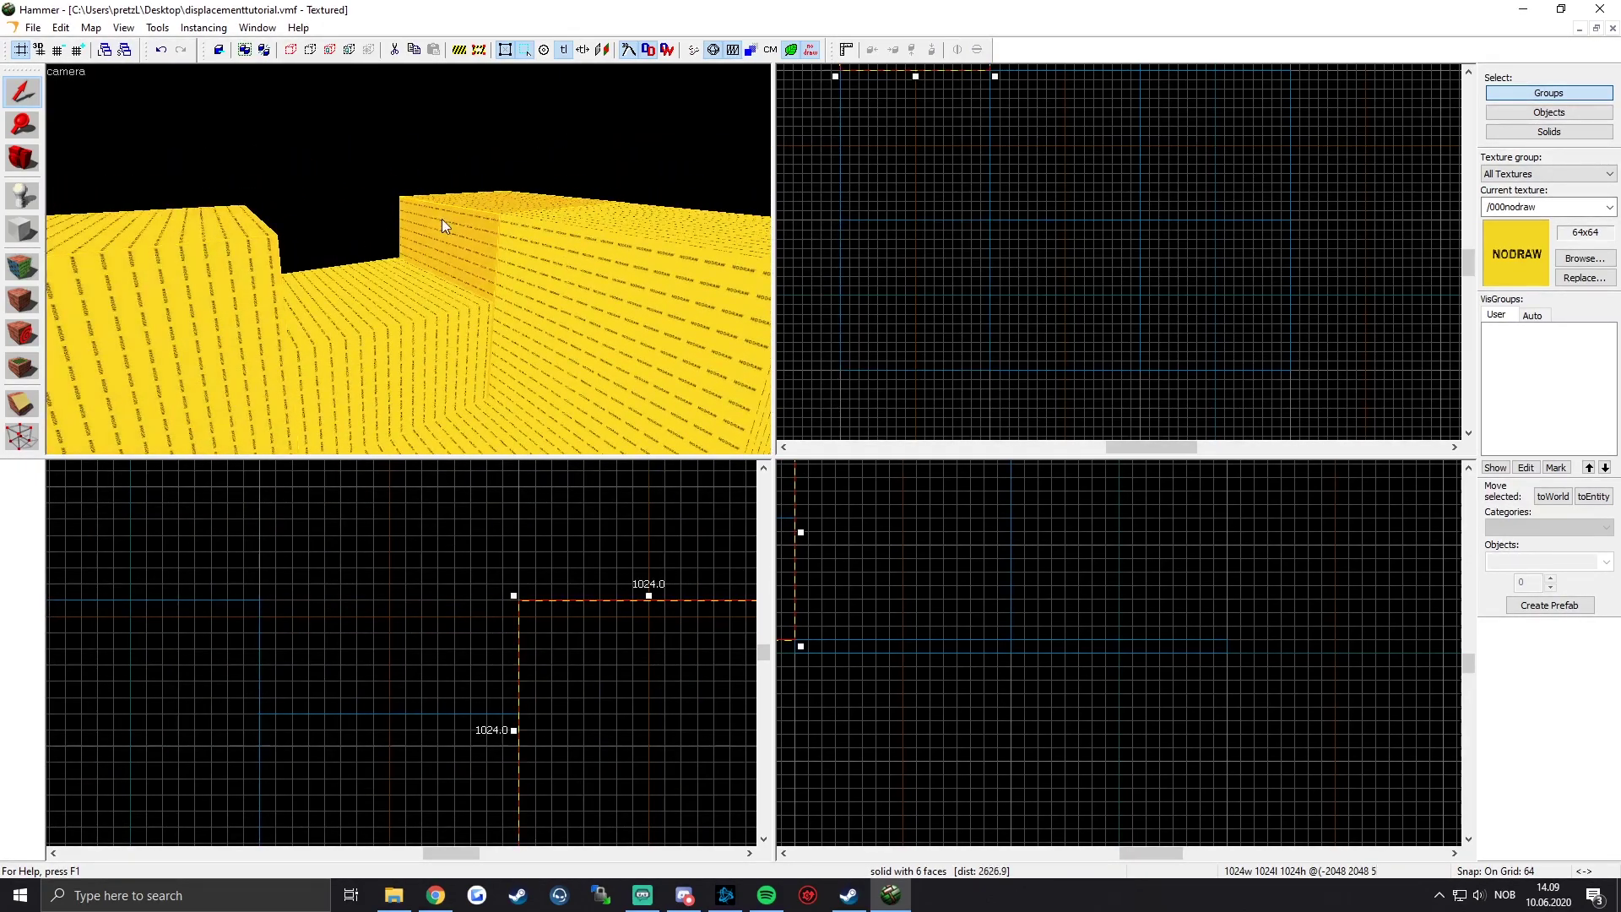
Step: Undo the height reduction of the side wall's middle cube
key(w)
key(z)
click(321, 264)
click(461, 256)
click(627, 233)
click(469, 247)
key(z)
key(s)
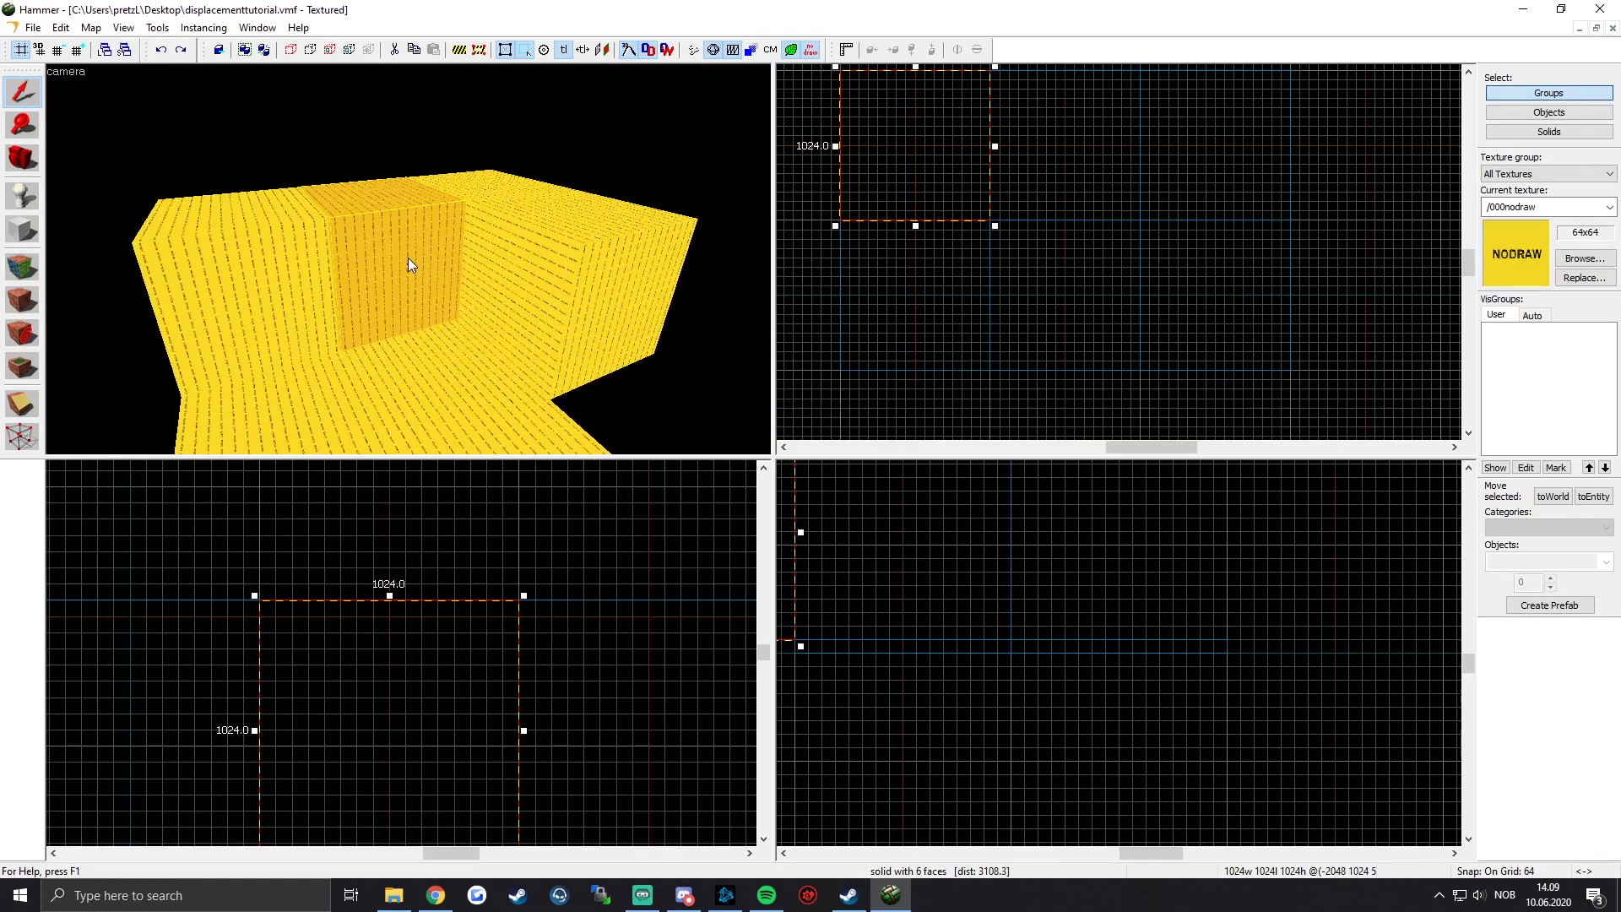
Step: Clone the back wall's end cube 1024 units along the floor's edge to extend the wall to the floor's end
key(z)
click(499, 220)
middle_drag(1035, 118, 978, 227)
shift+drag(978, 225, 1128, 226)
key(z)
key(s)
key(z)
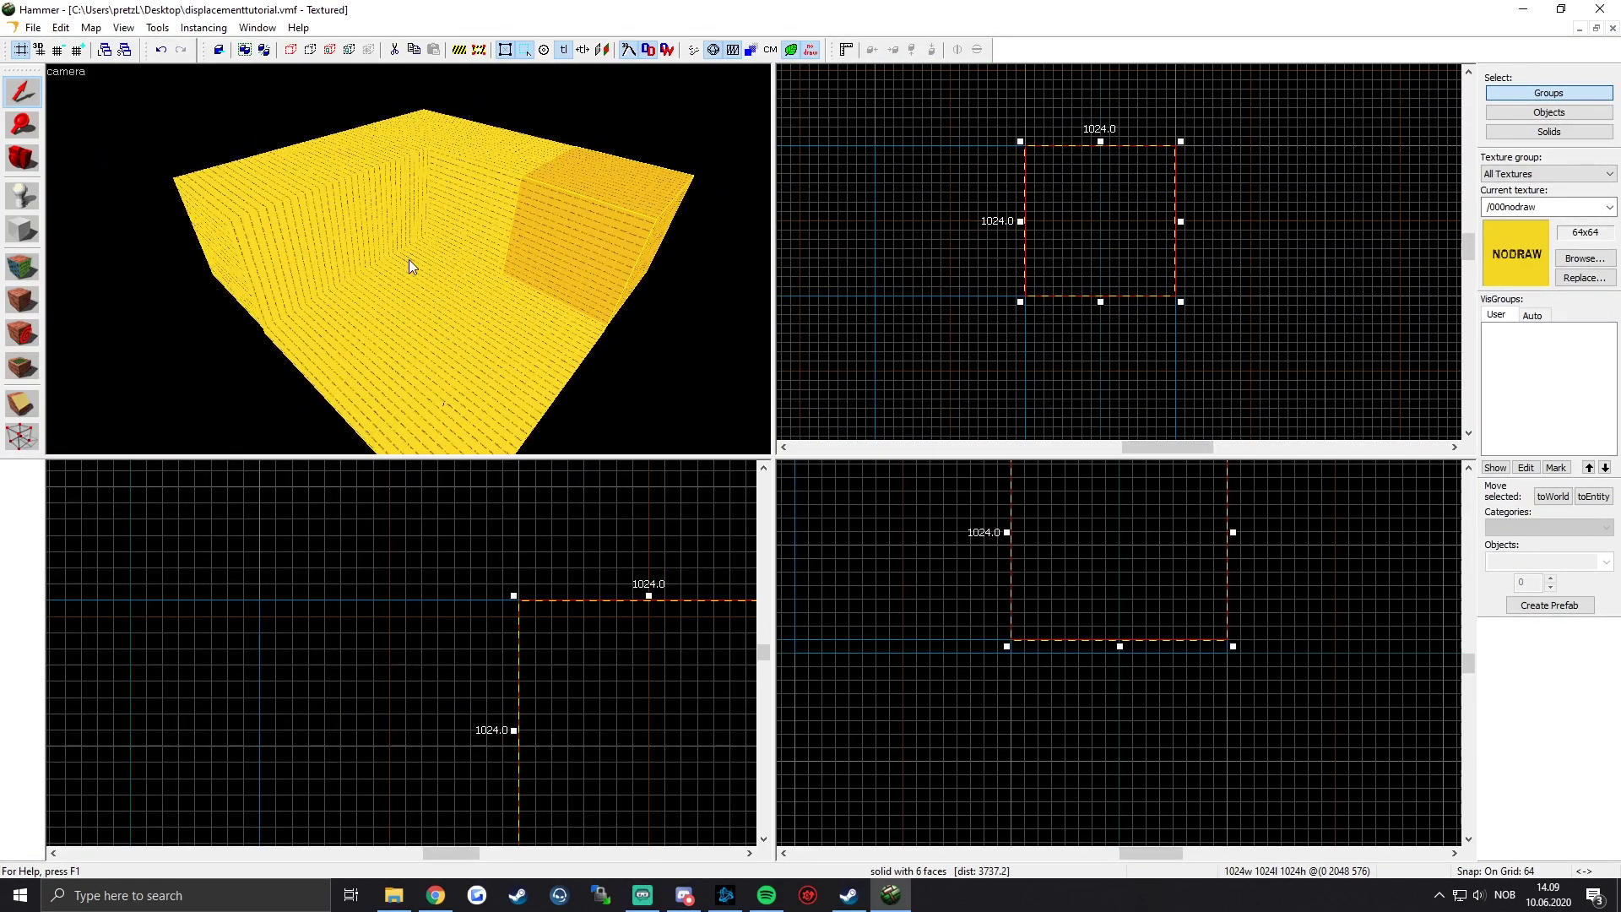
Step: Check how the floor tiles and wall cubes line up by selecting them in turn from different angles
click(409, 260)
key(z)
key(z)
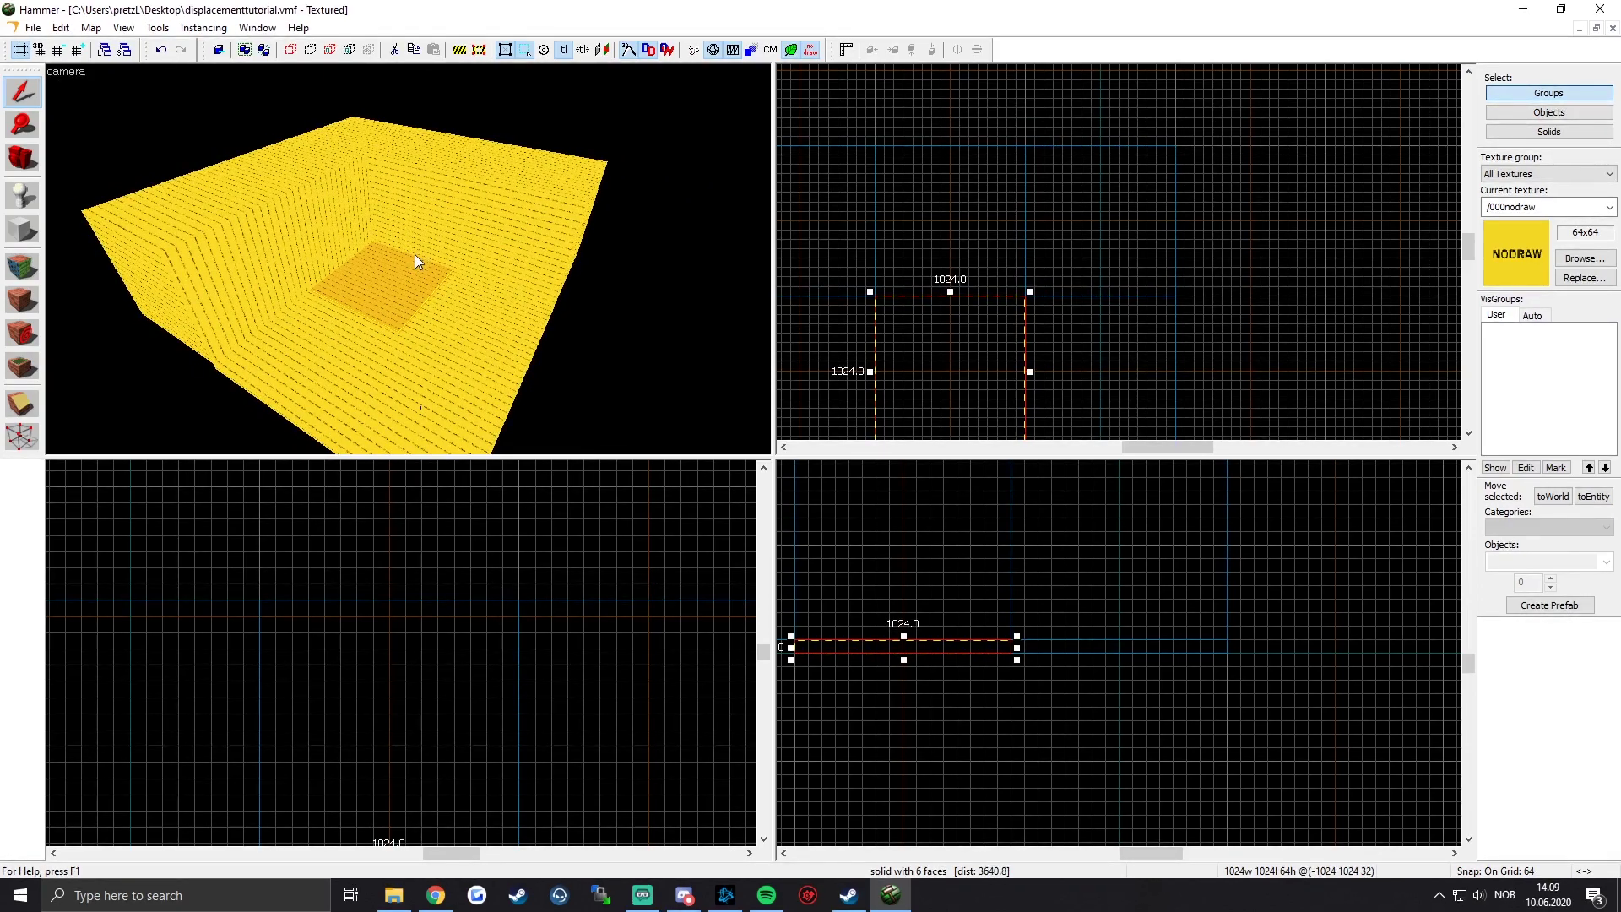
drag(415, 258, 409, 260)
click(348, 296)
click(463, 281)
click(406, 324)
click(389, 260)
click(464, 276)
click(283, 199)
click(435, 161)
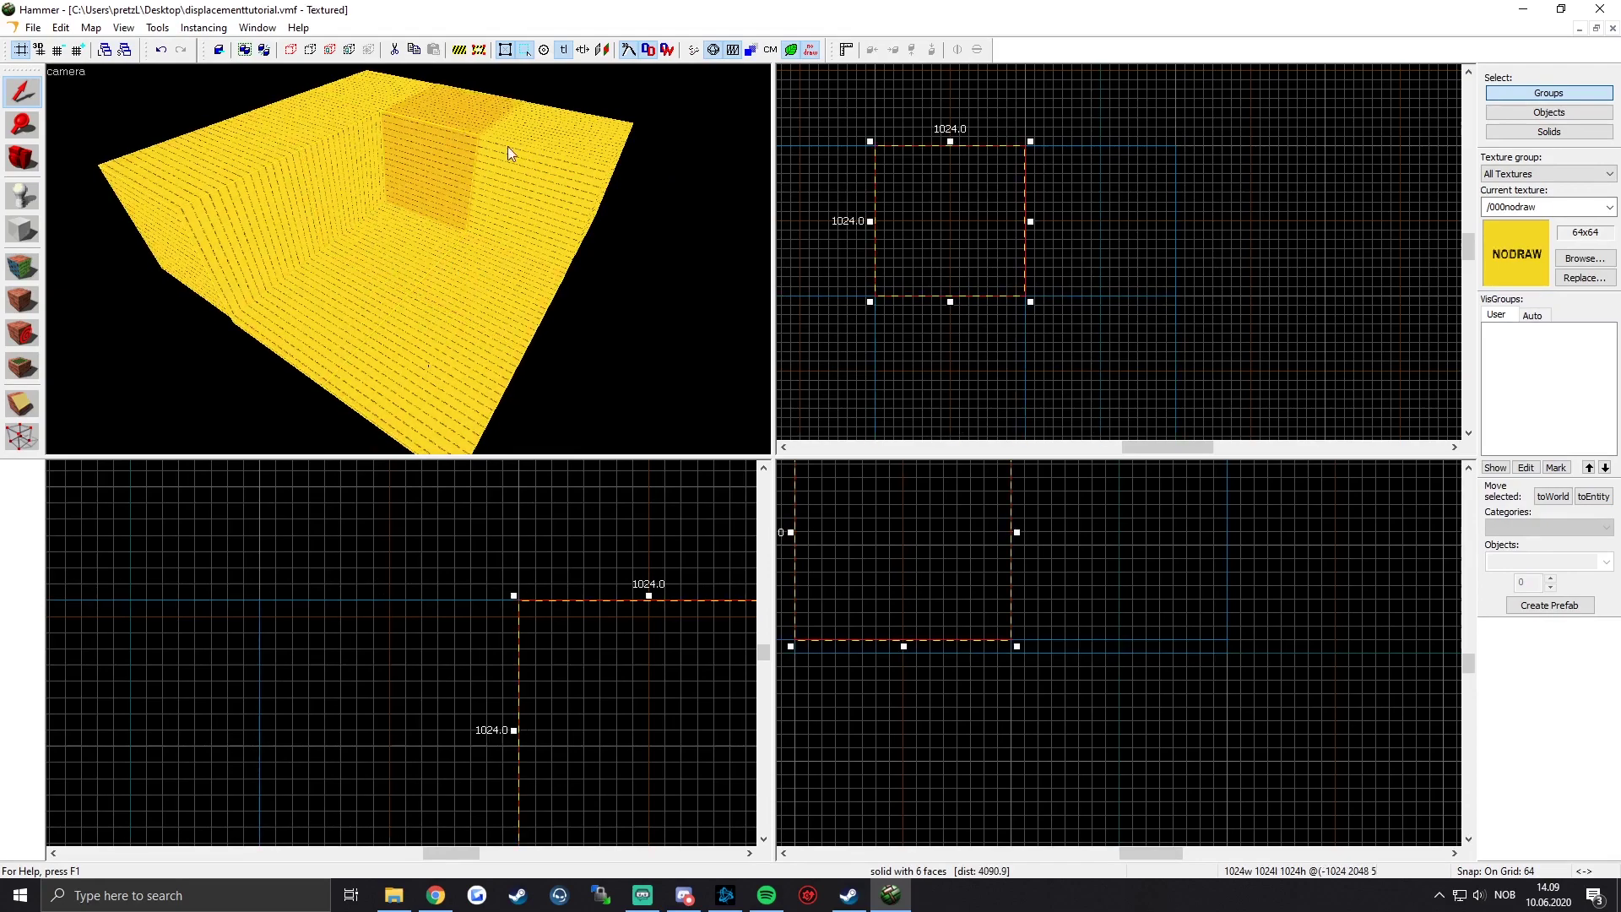
click(500, 152)
key(z)
key(z)
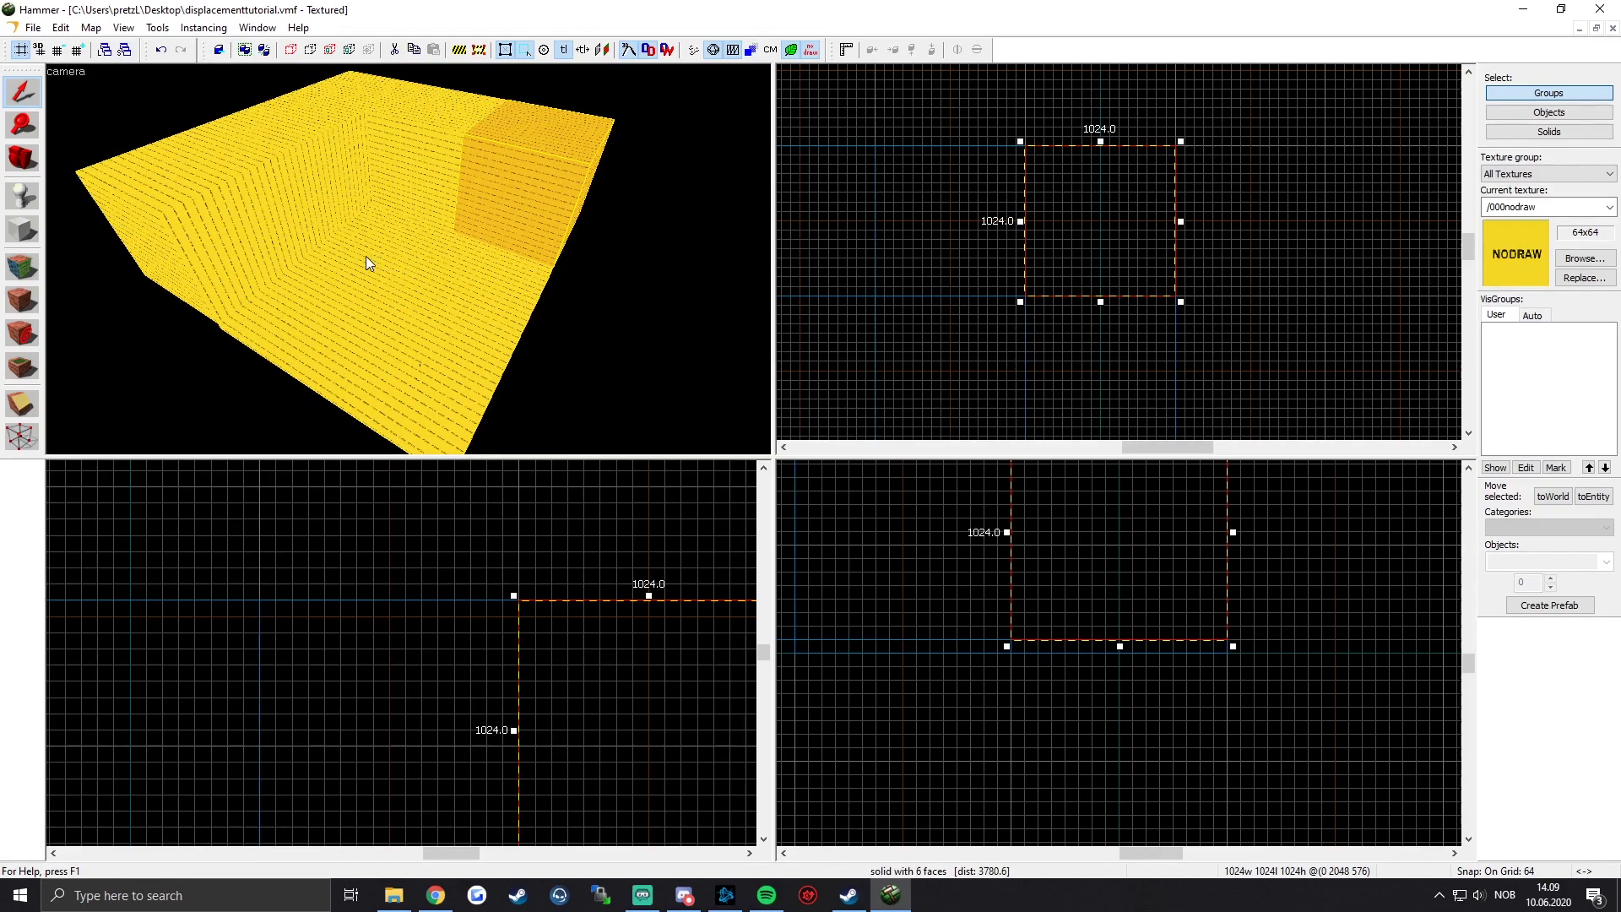
Step: Select the floor's top faces and the walls' inner and top faces with the texture application tool
click(22, 267)
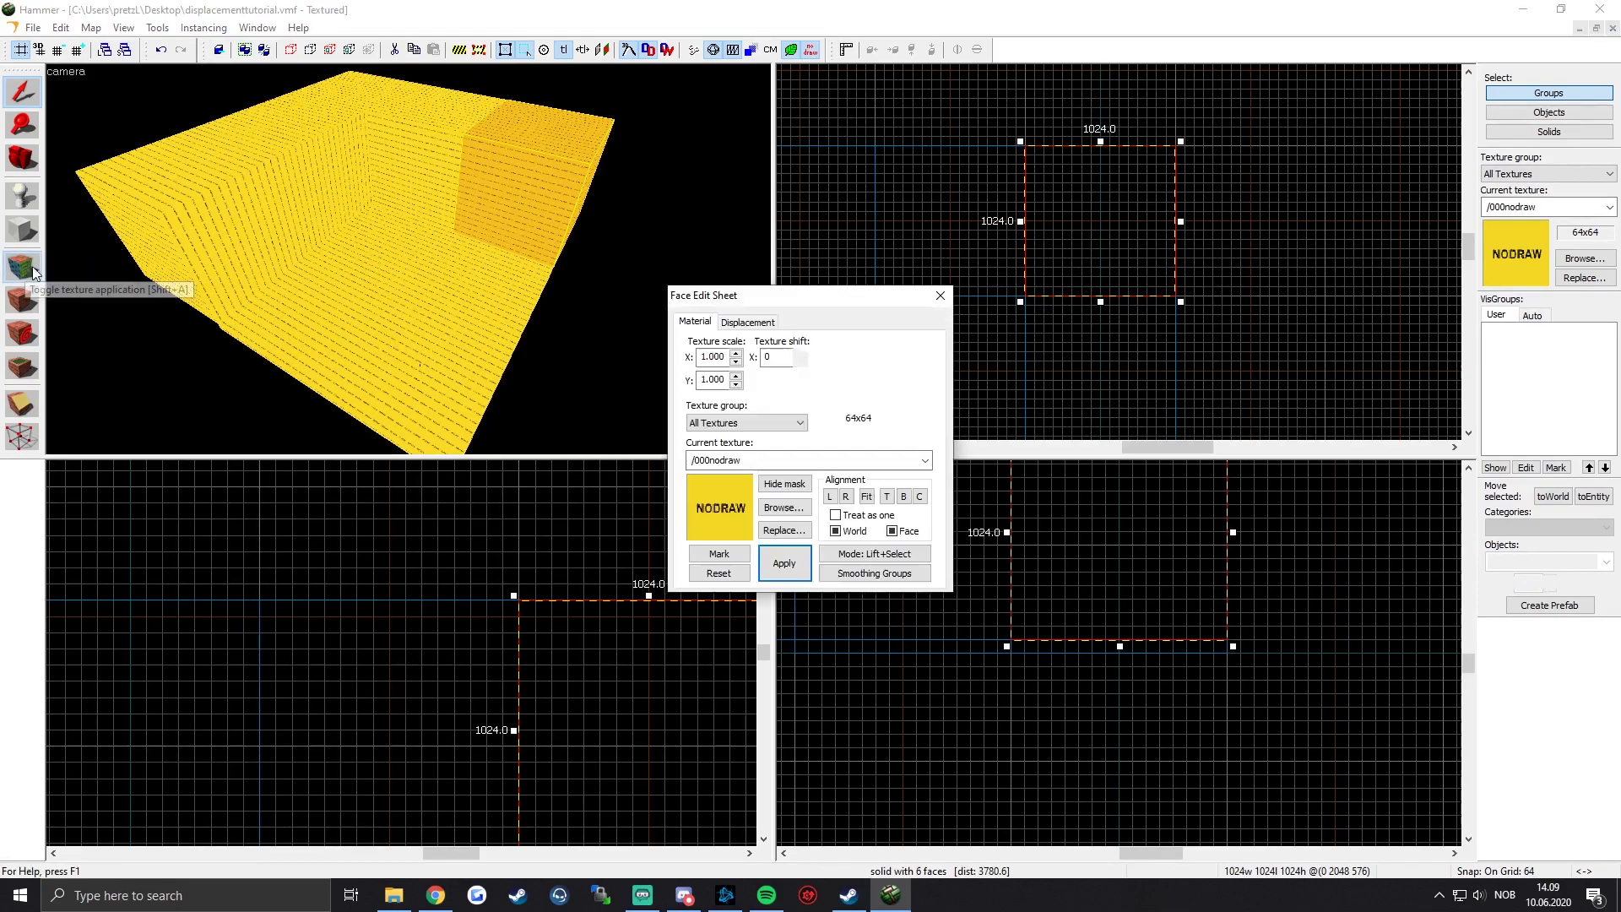
click(463, 264)
mouse_move(420, 340)
mouse_down()
mouse_move(376, 264)
mouse_move(297, 217)
mouse_move(532, 135)
mouse_up()
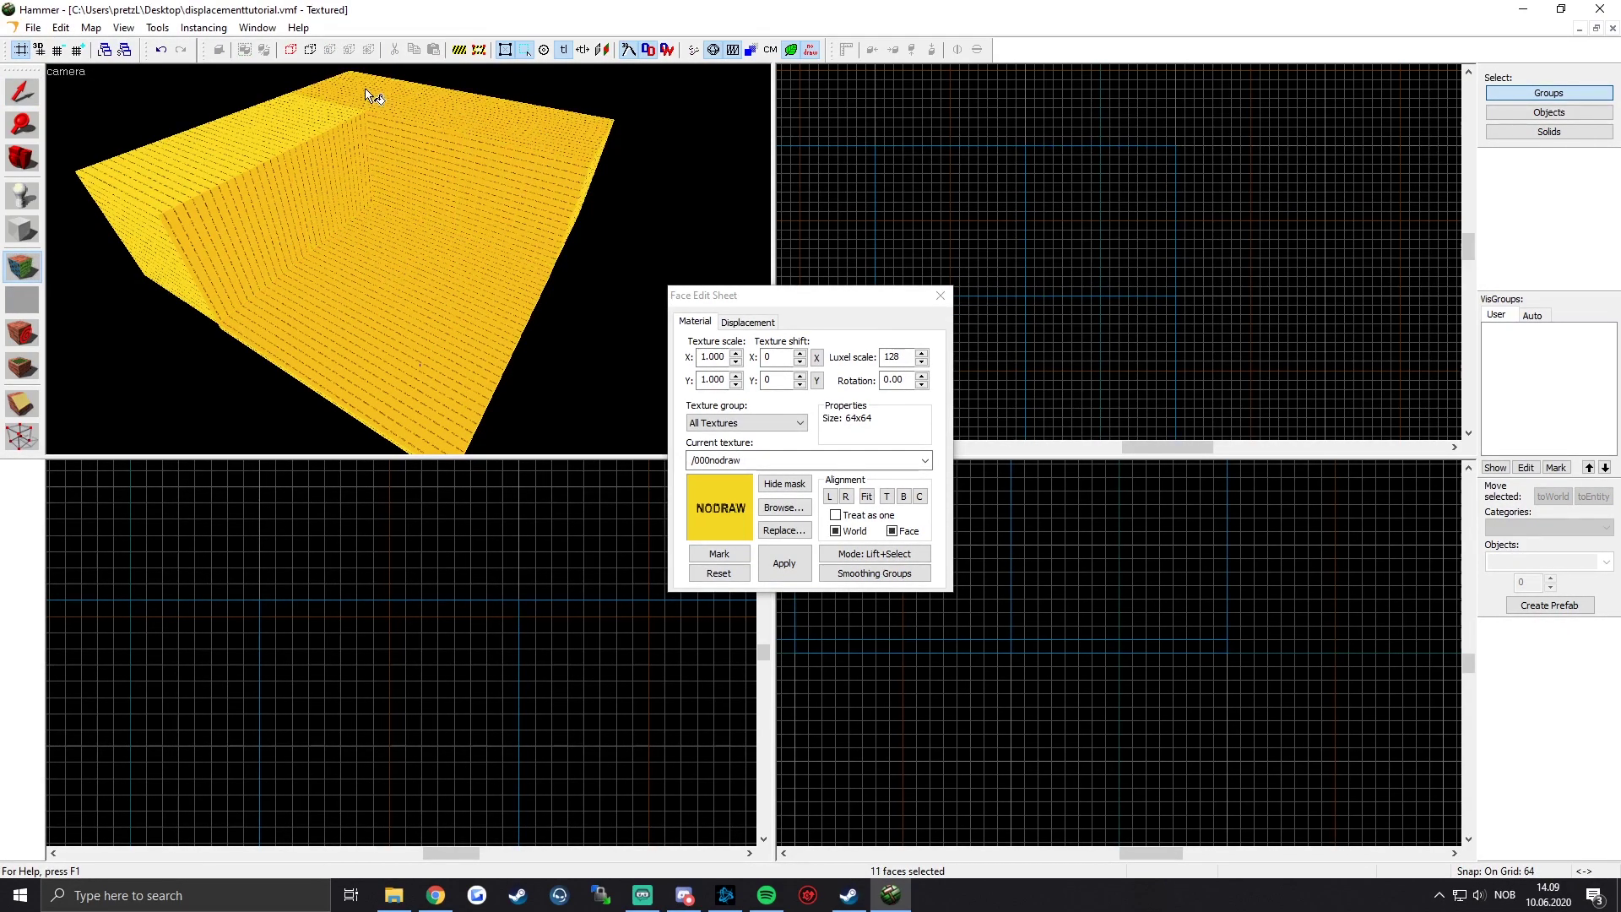
key(z)
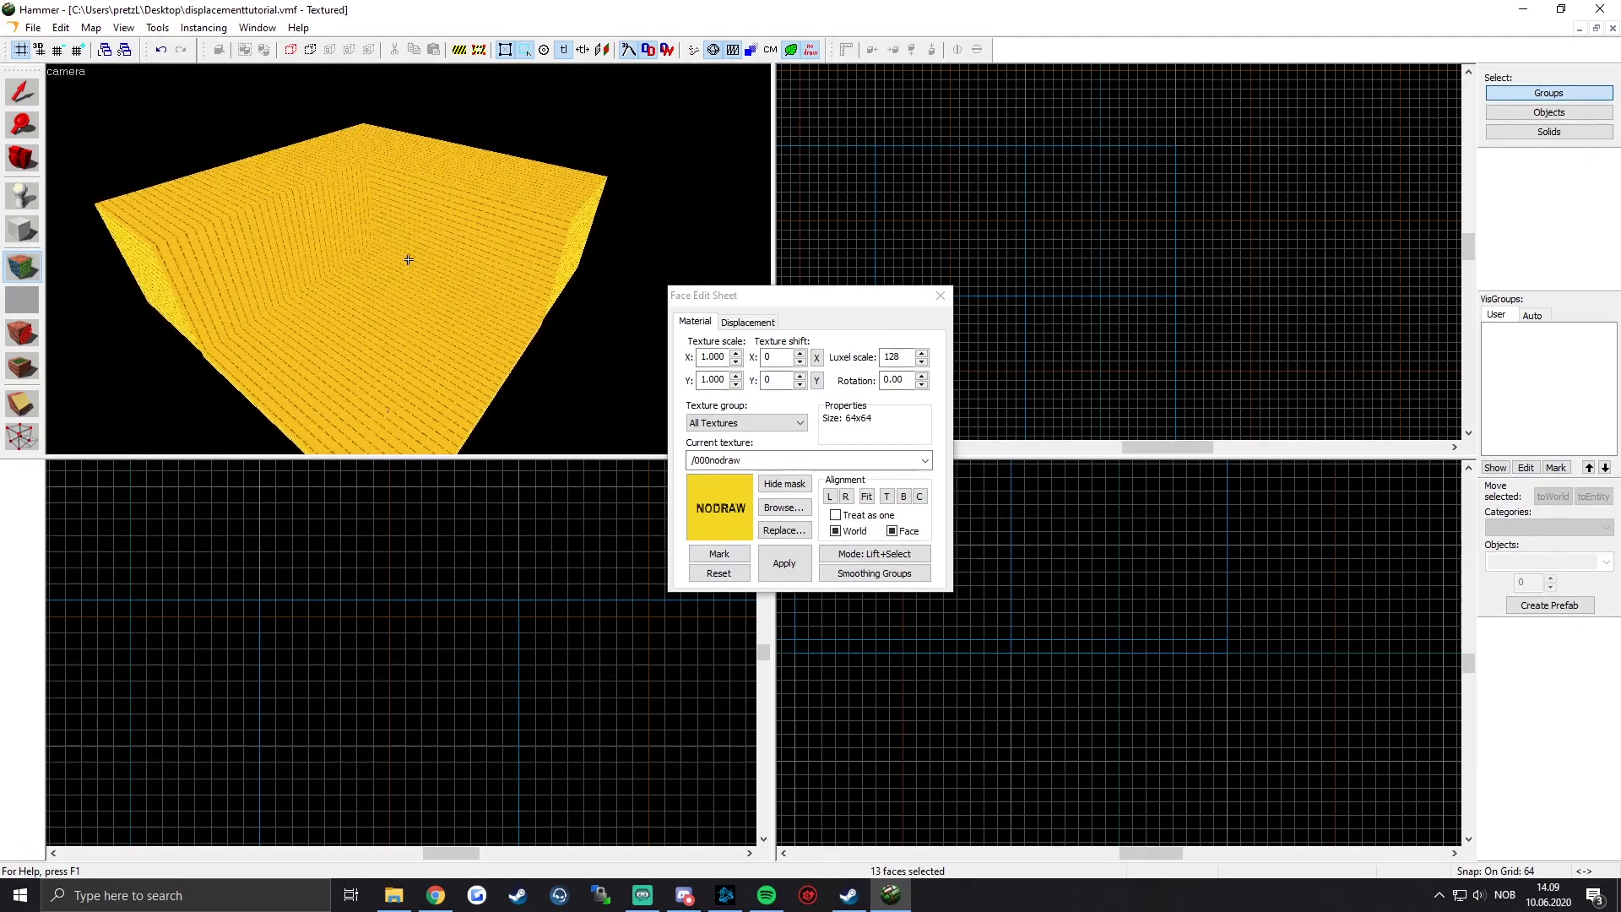
key(d)
key(a)
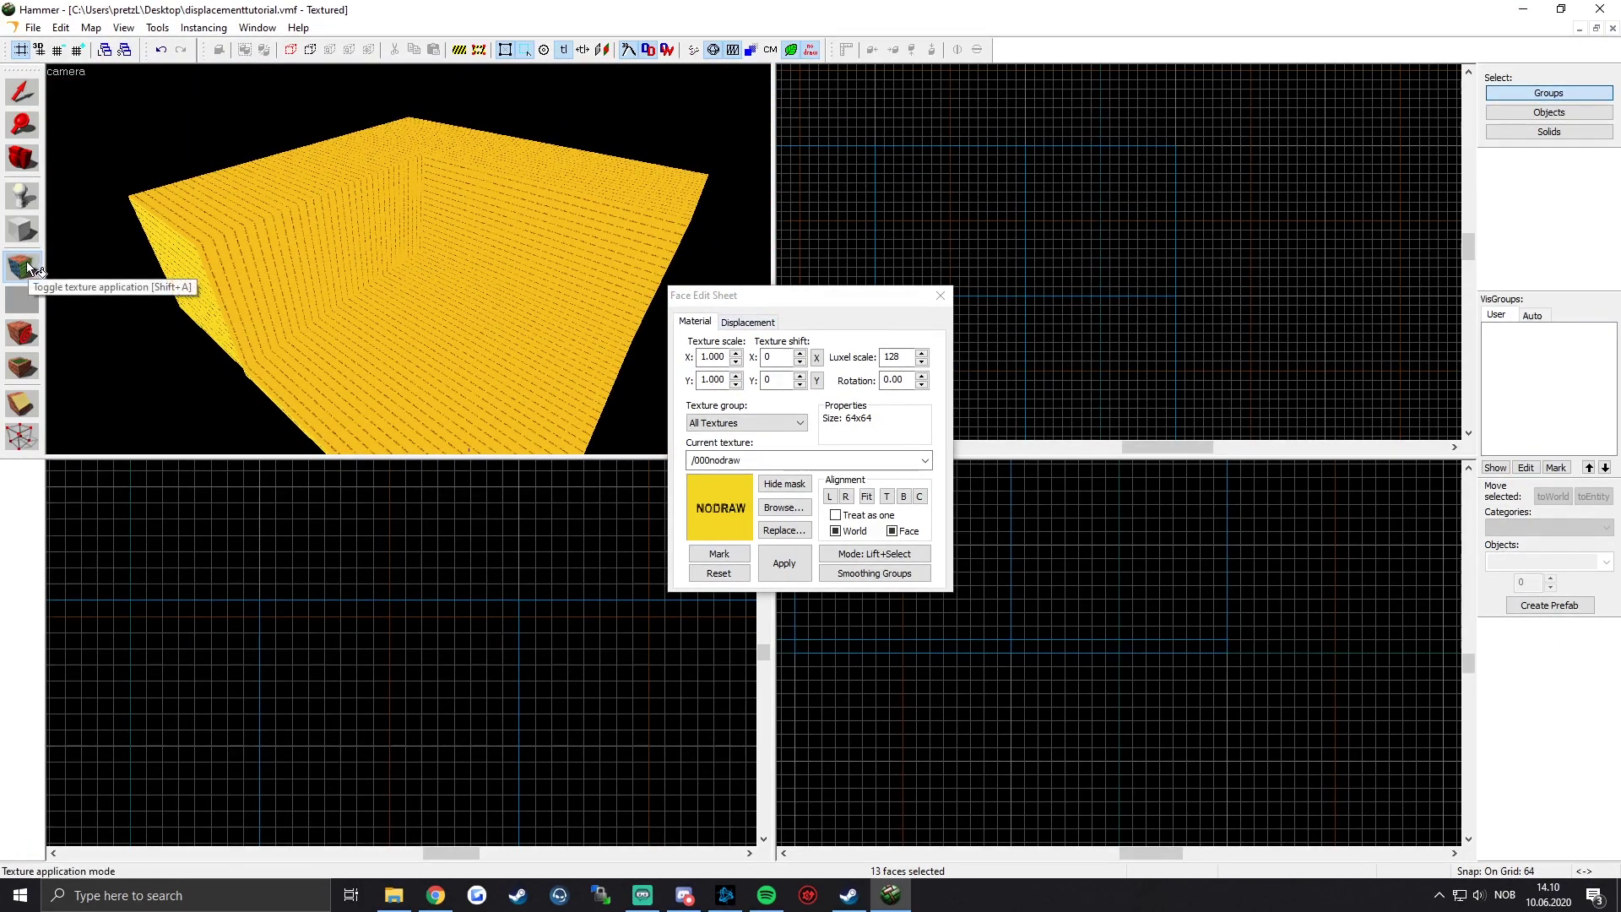
Step: Create displacements with power 3 on all selected faces
click(768, 325)
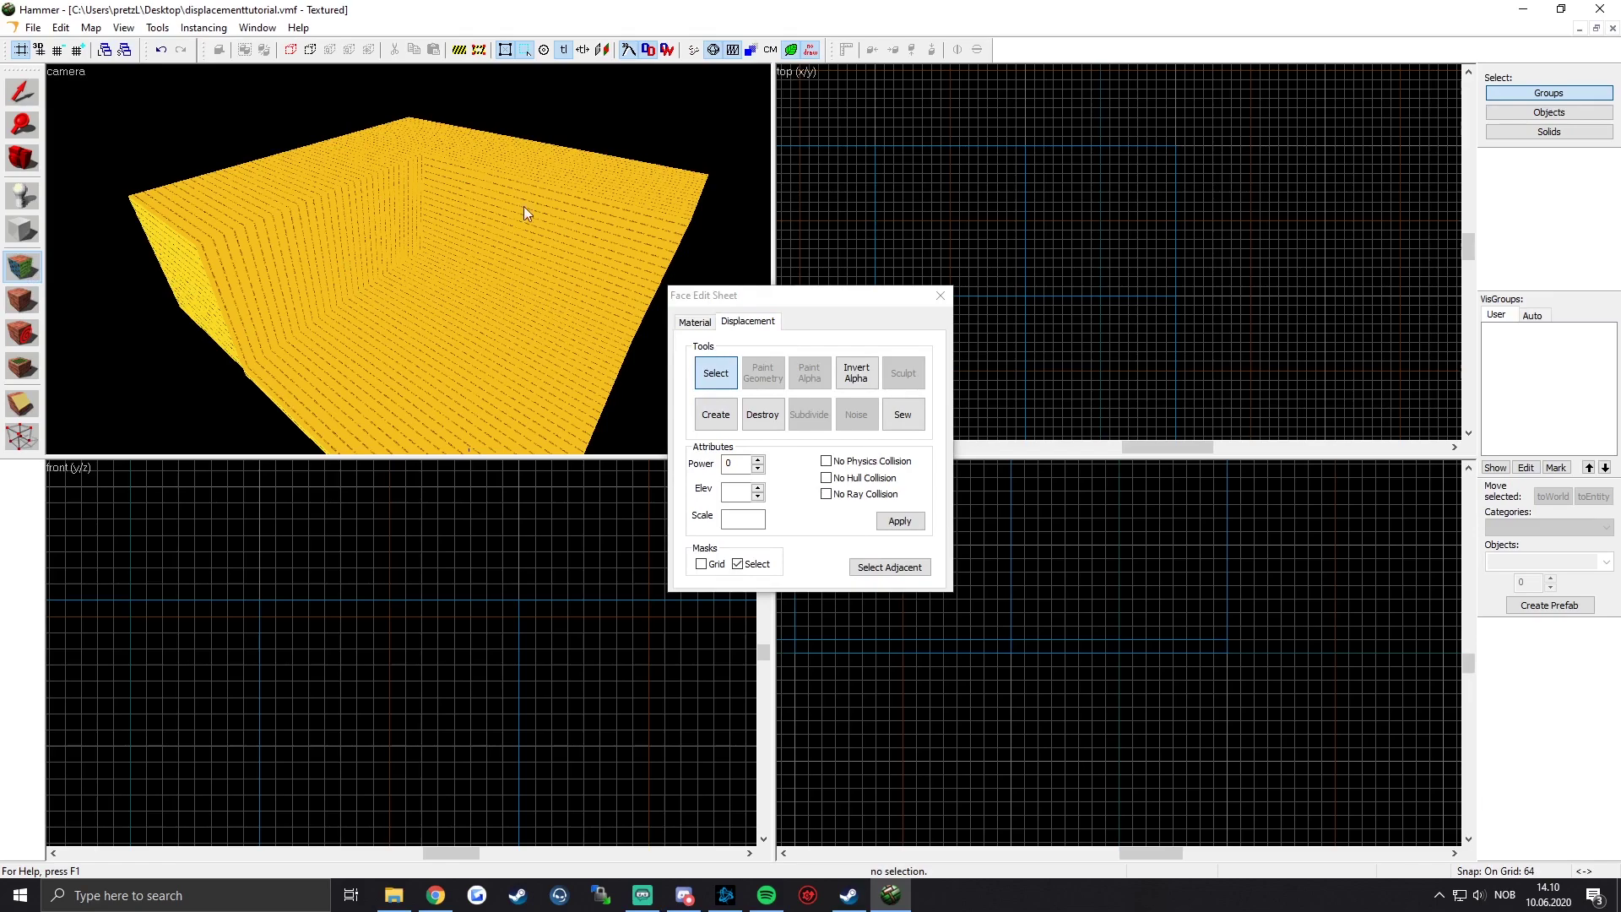
click(734, 414)
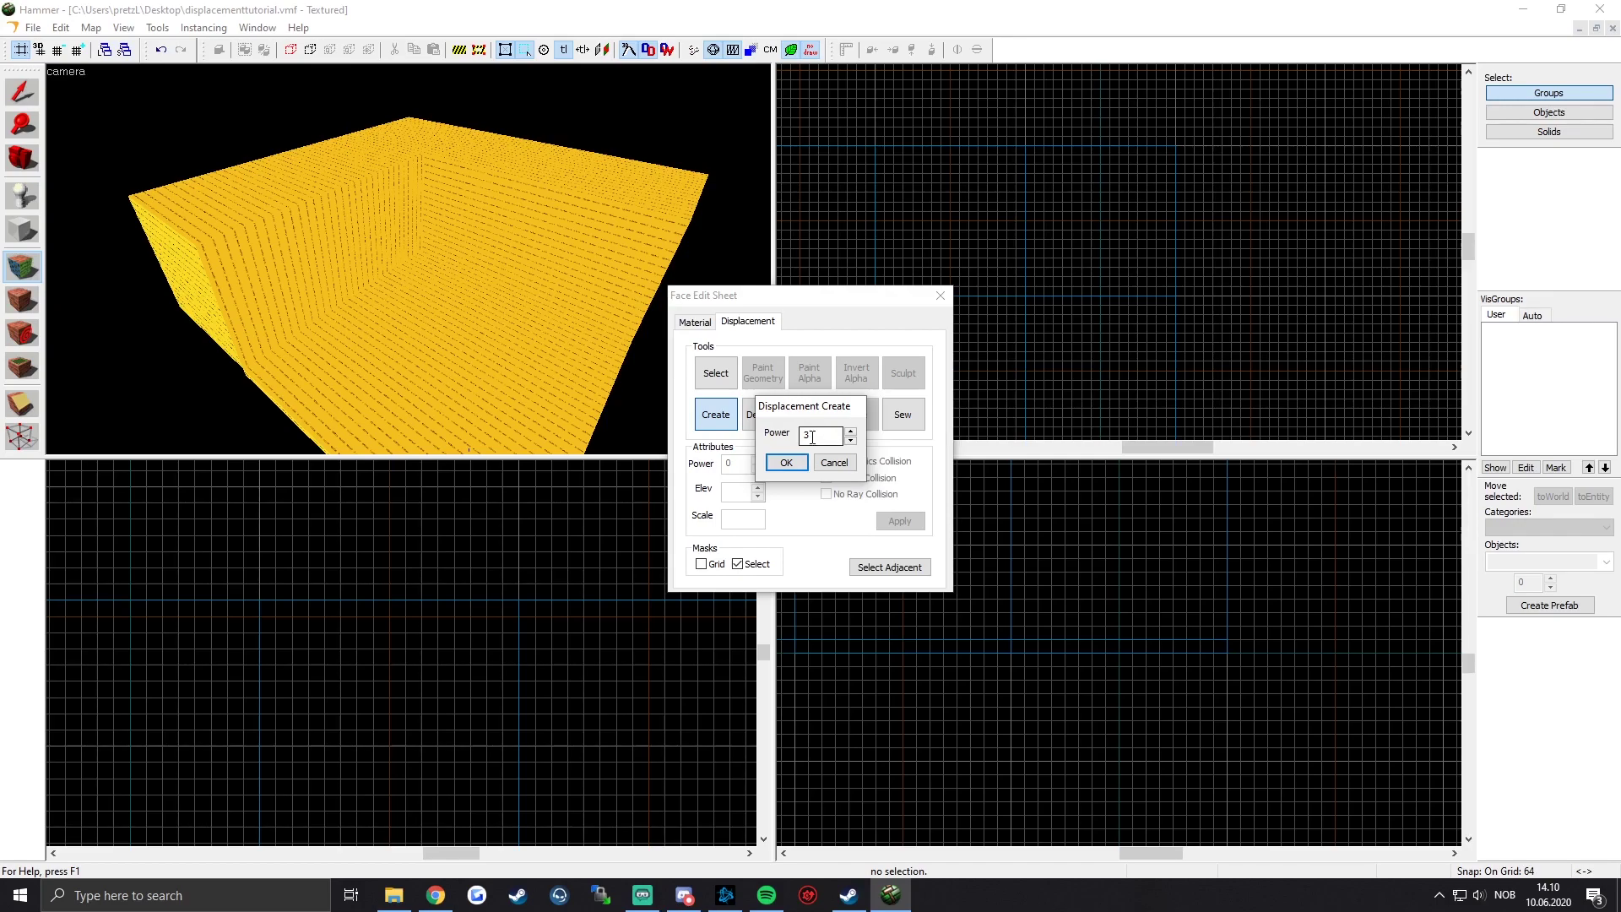
click(786, 463)
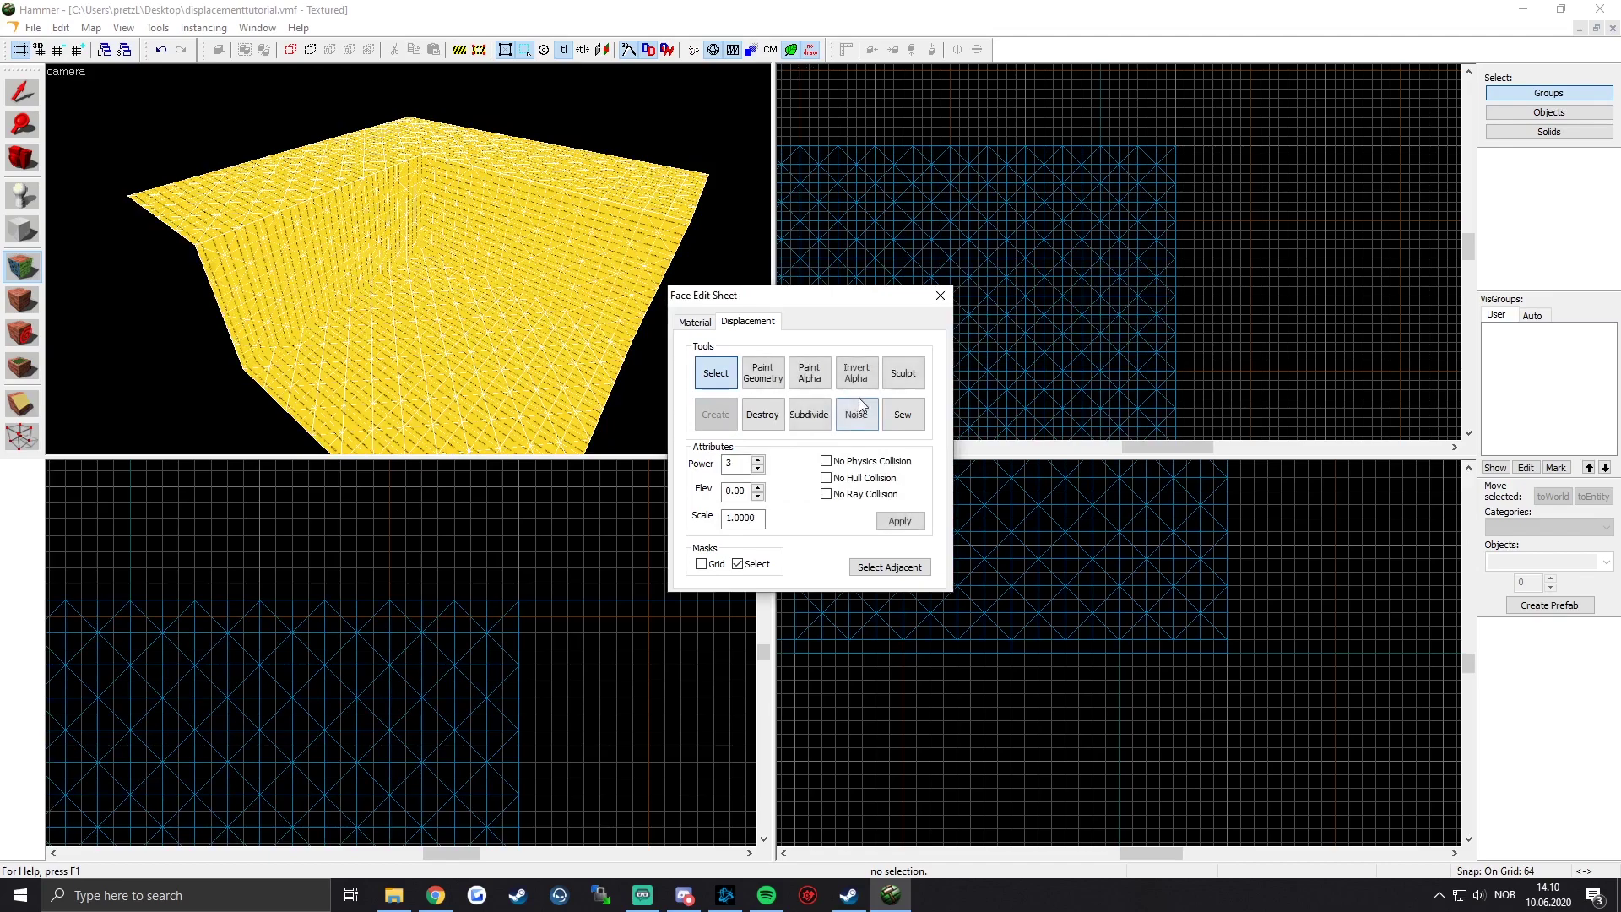
Step: Raise the displacement surface near the inner corner with Paint Geometry, using a spatial radius of 415 and distance of 5
click(763, 374)
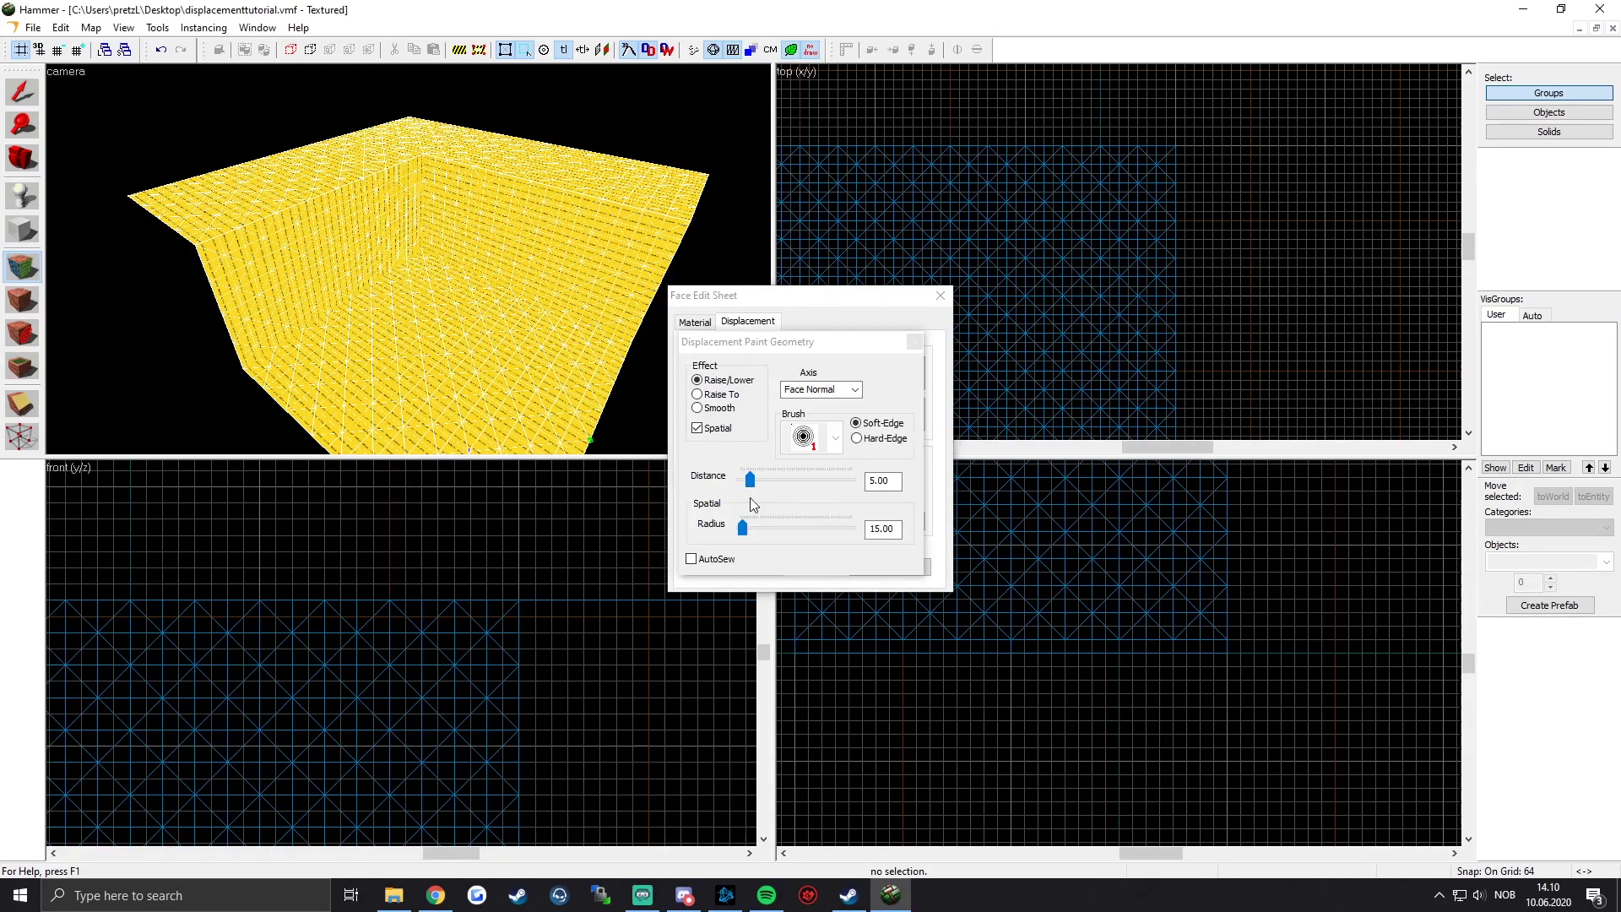
drag(743, 527, 787, 530)
key(z)
key(w)
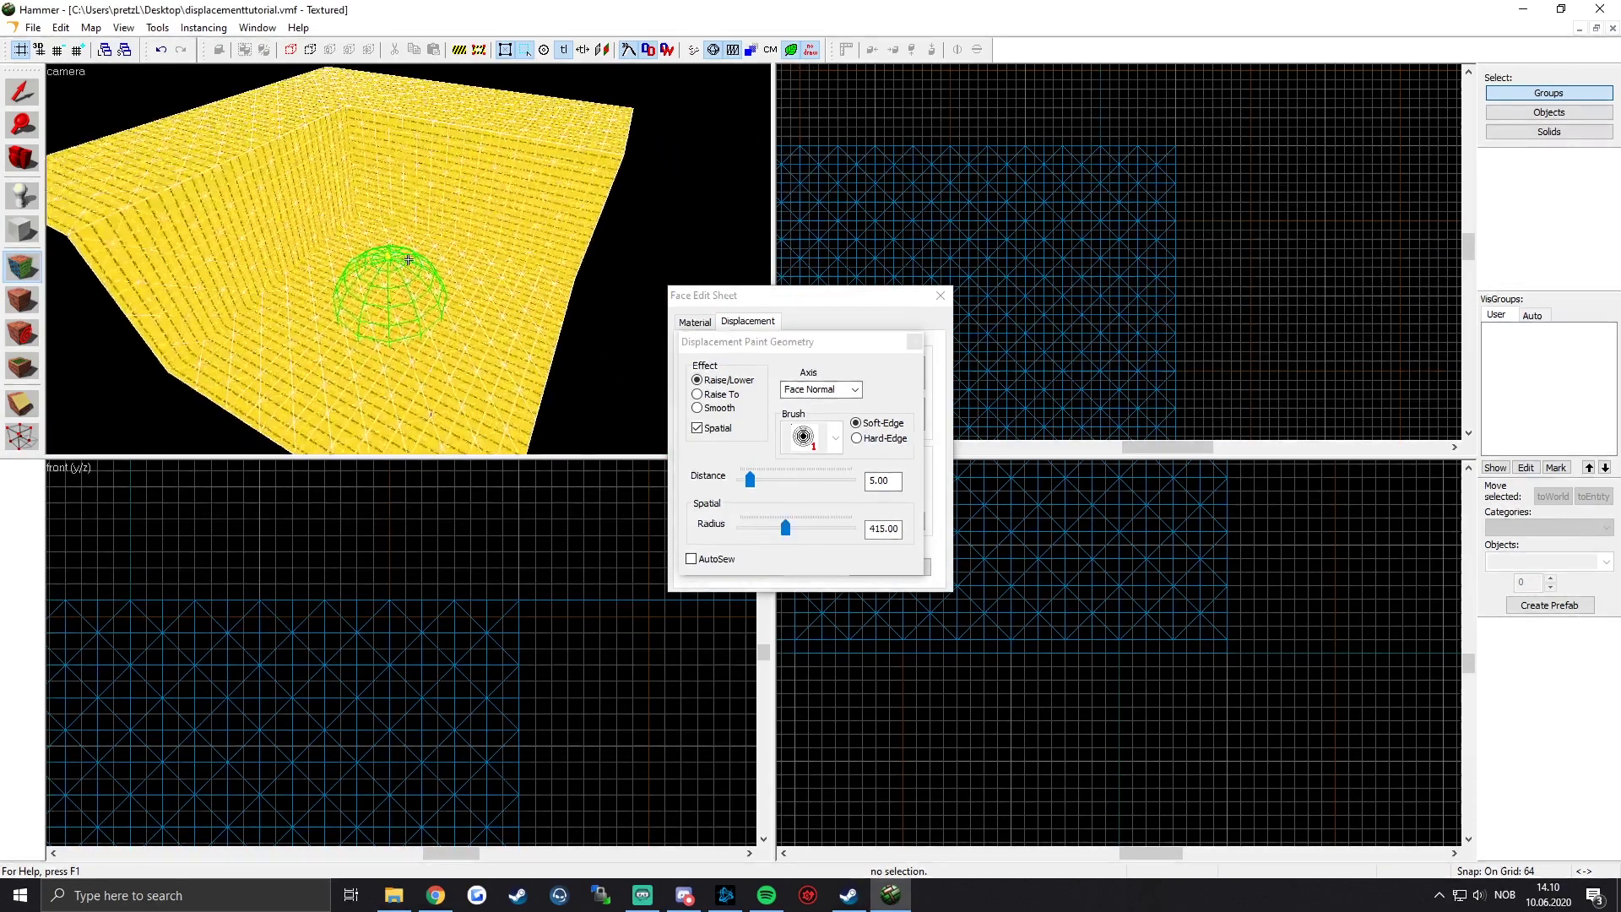
key(z)
mouse_move(392, 255)
mouse_down()
mouse_move(335, 270)
mouse_move(463, 272)
mouse_move(520, 299)
mouse_move(408, 261)
mouse_up()
key(w)
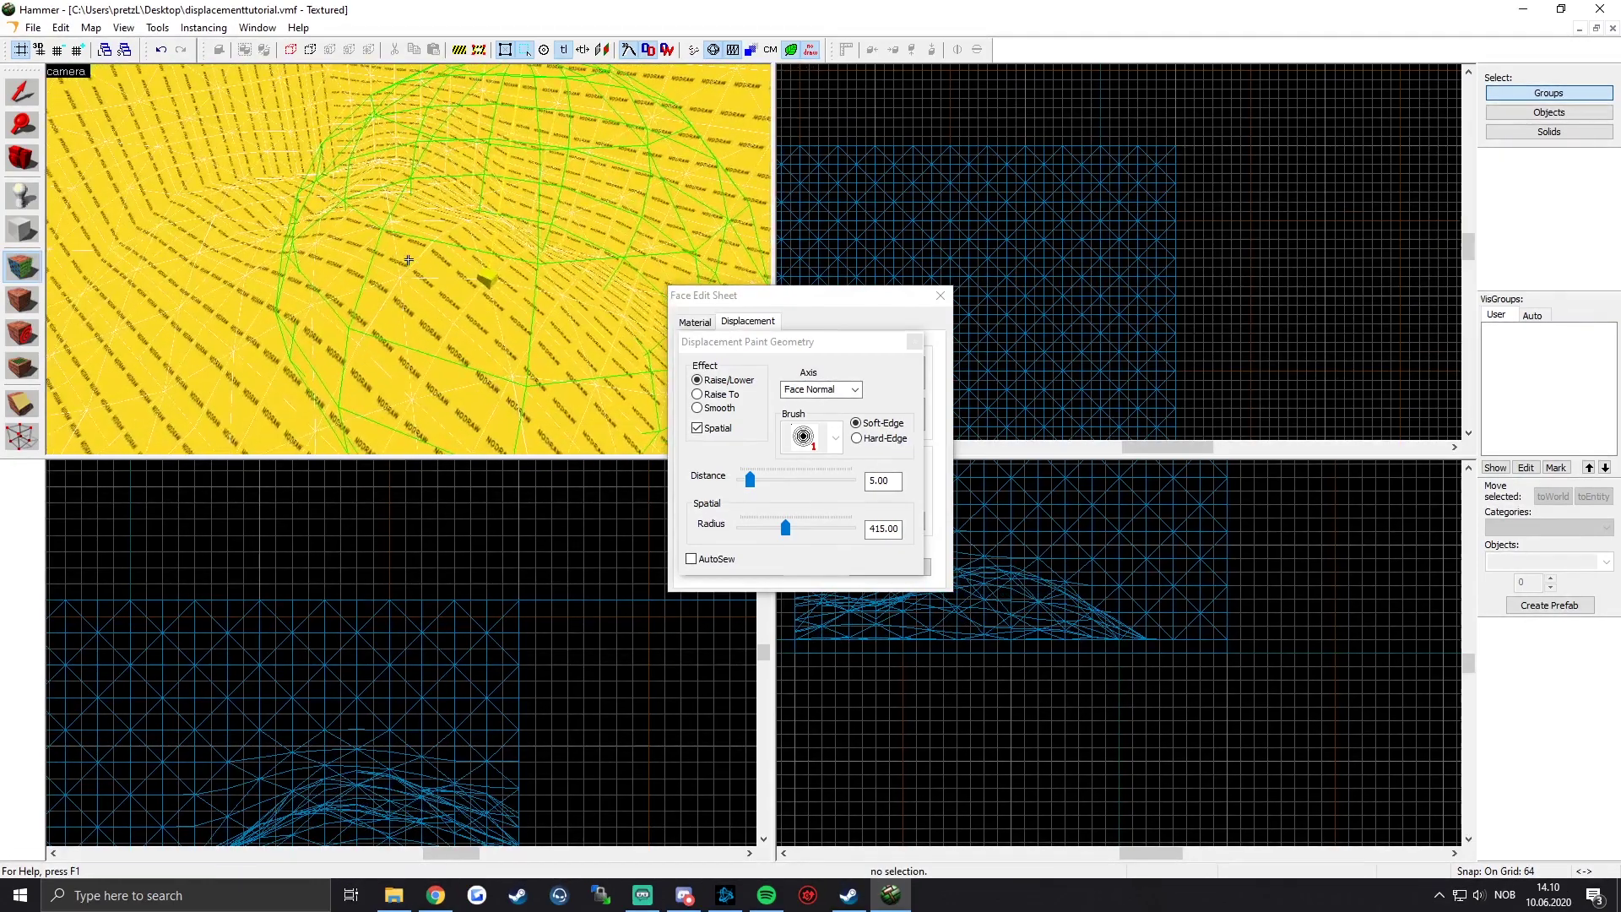
scroll(408, 261, down, 10)
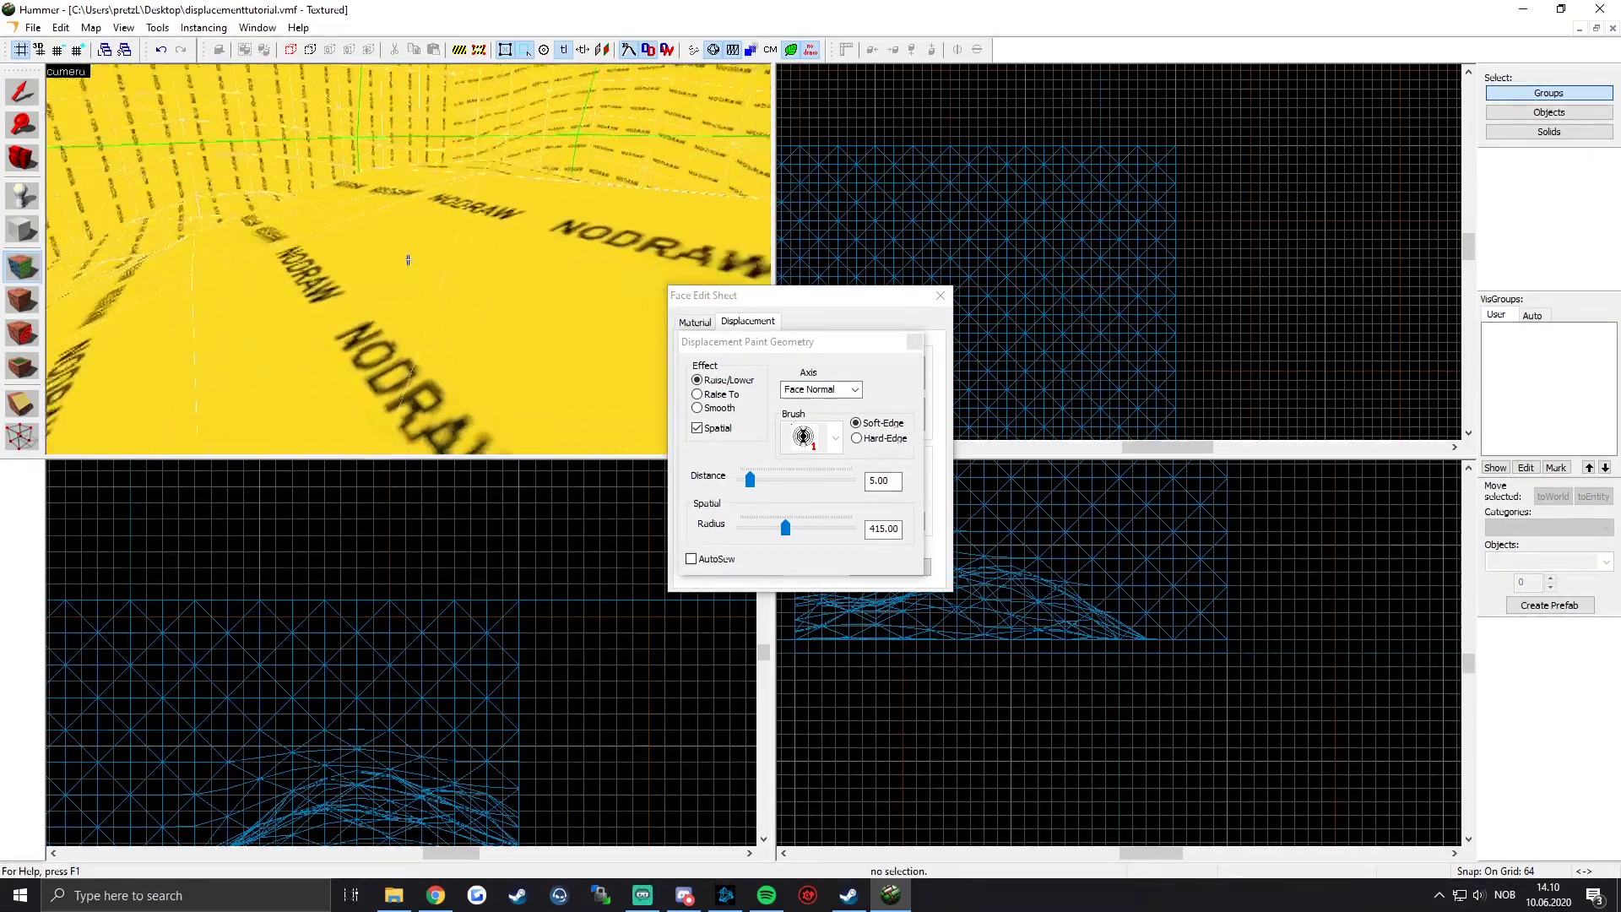
key(a)
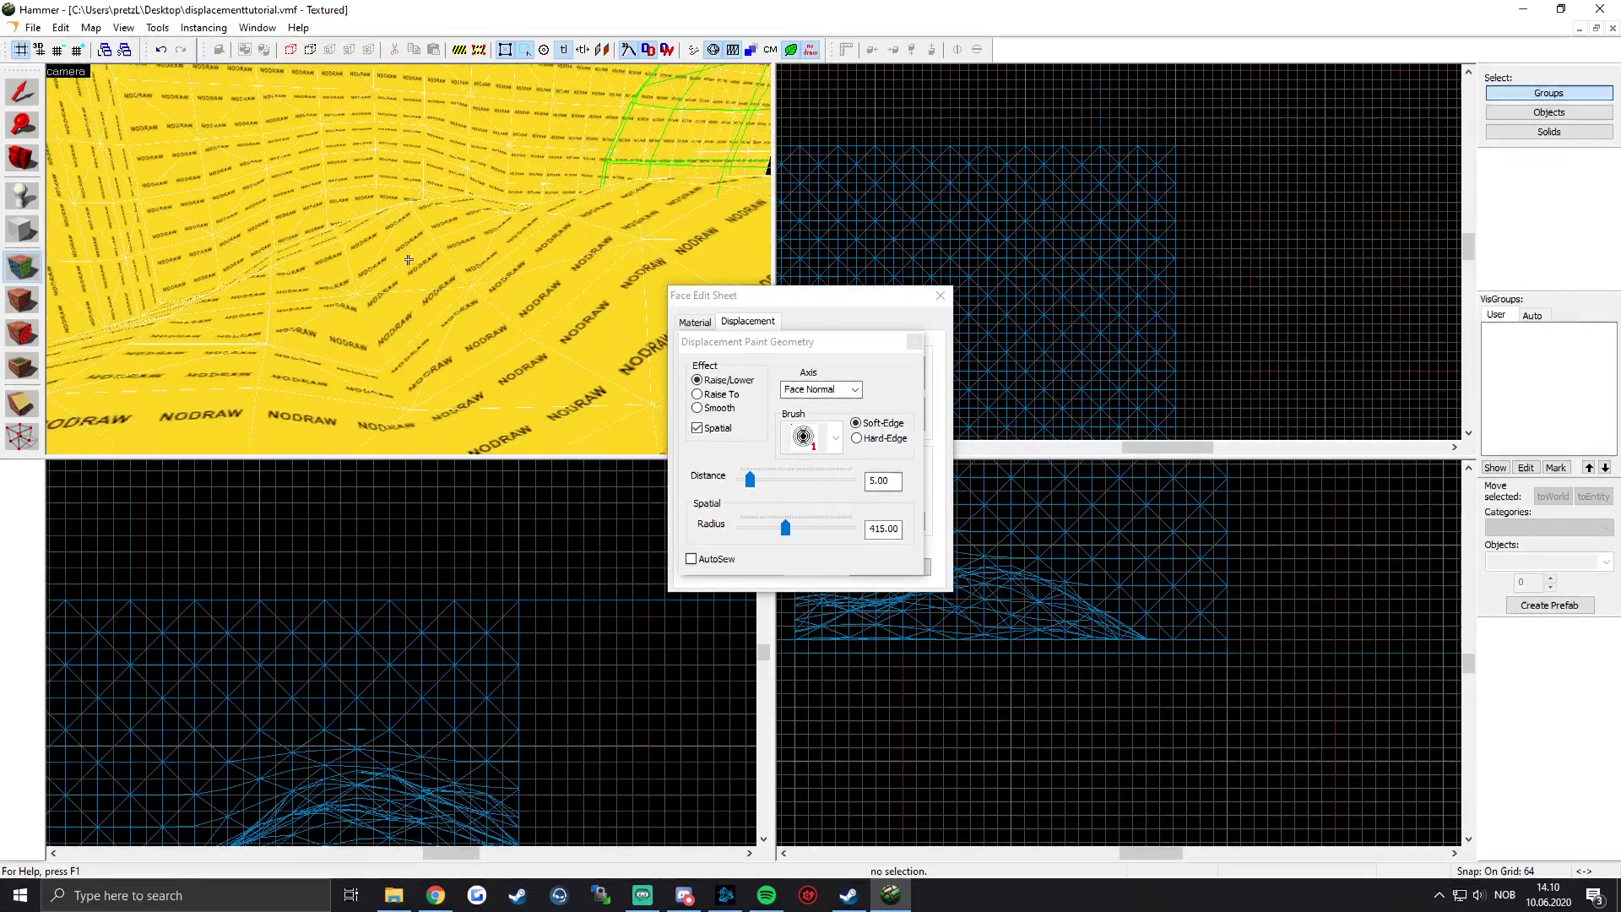
key(s)
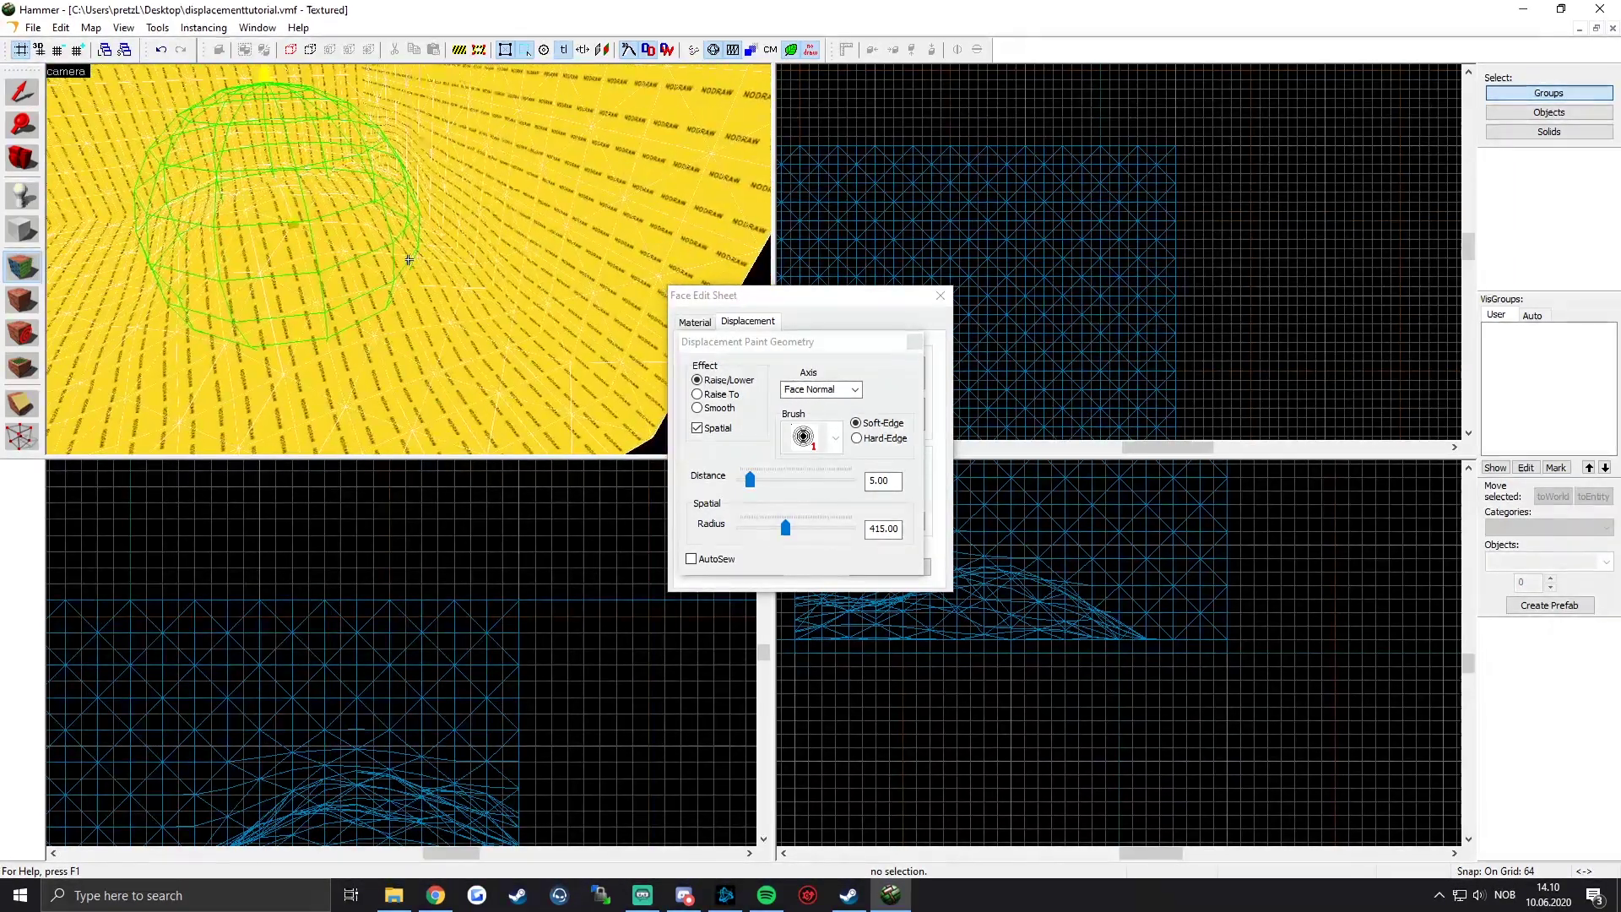
key(z)
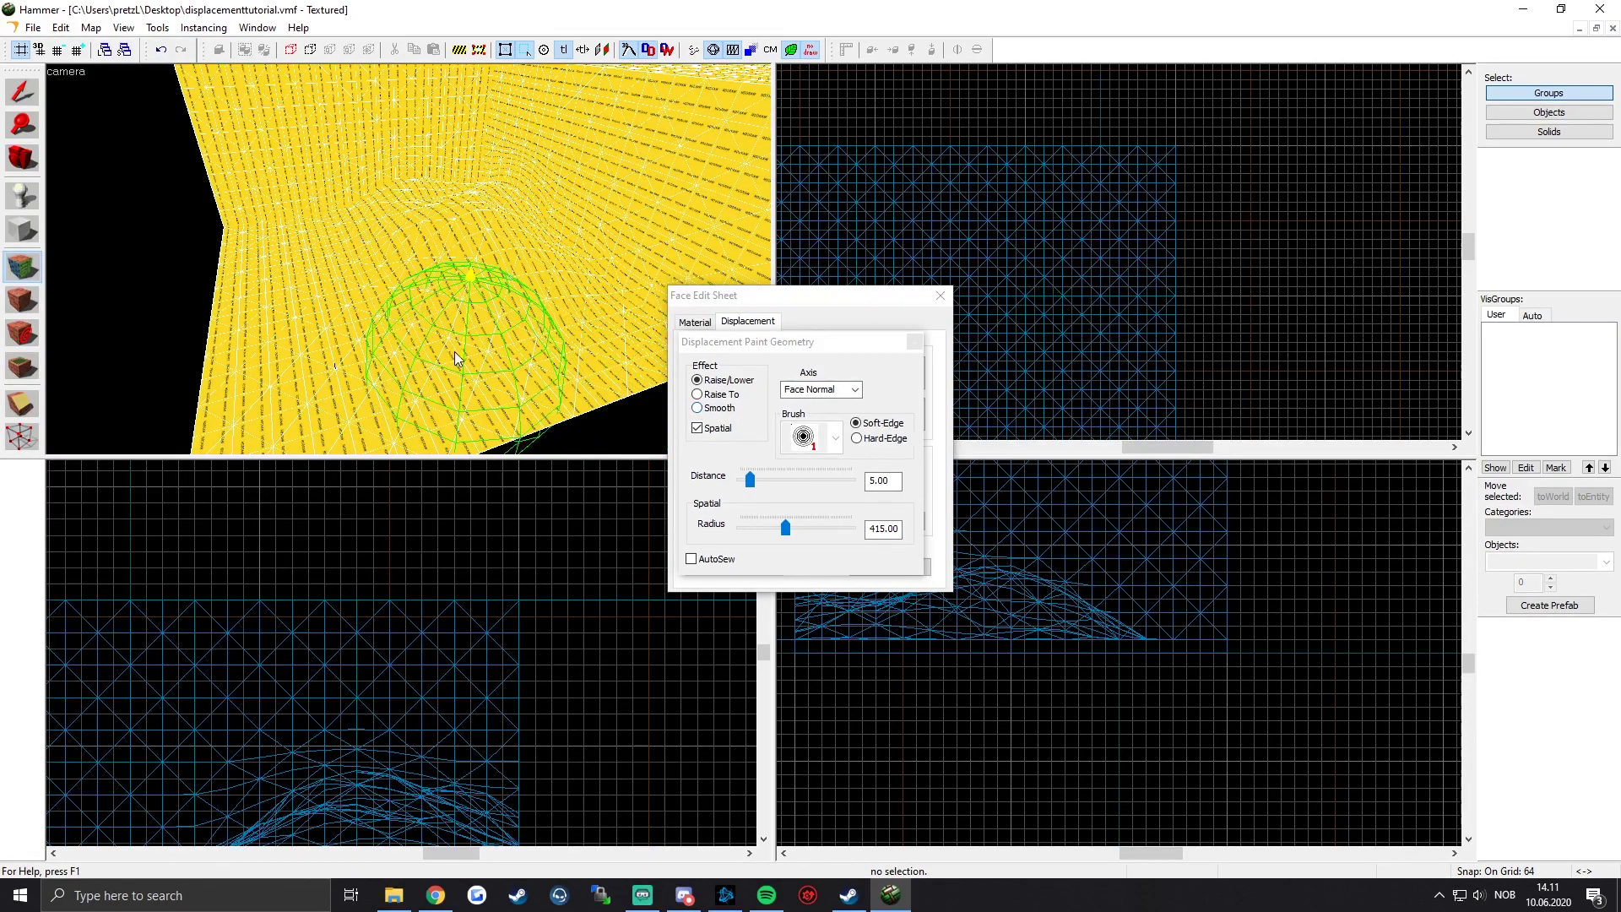
right_drag(482, 341, 481, 341)
Step: Undo all the Paint Geometry strokes on the displacements
key(ctrl+z)
key(ctrl+z)
key(ctrl+z)
key(ctrl+z)
key(ctrl+z)
key(ctrl+z)
key(ctrl+z)
key(ctrl+z)
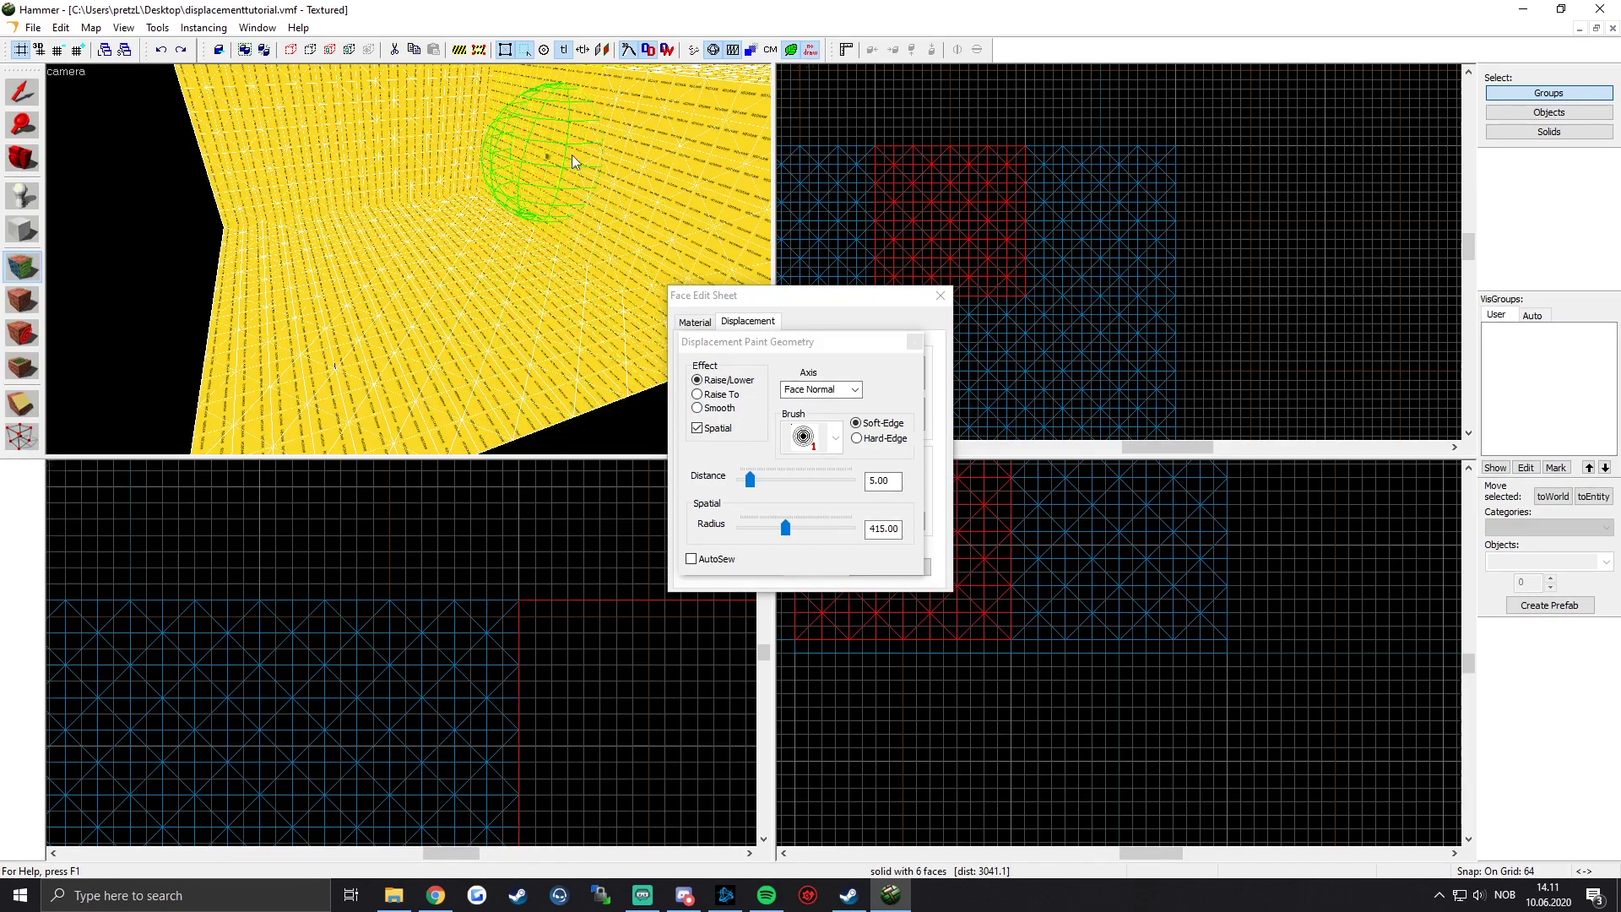
Step: Leave Paint Geometry and close the face edit sheet
click(915, 342)
click(696, 323)
key(z)
key(s)
key(z)
click(565, 189)
click(940, 295)
Step: Select all floor and wall blocks together and start the Sculpt tool on their displacements
scroll(1098, 225, down, 4)
drag(920, 106, 1195, 436)
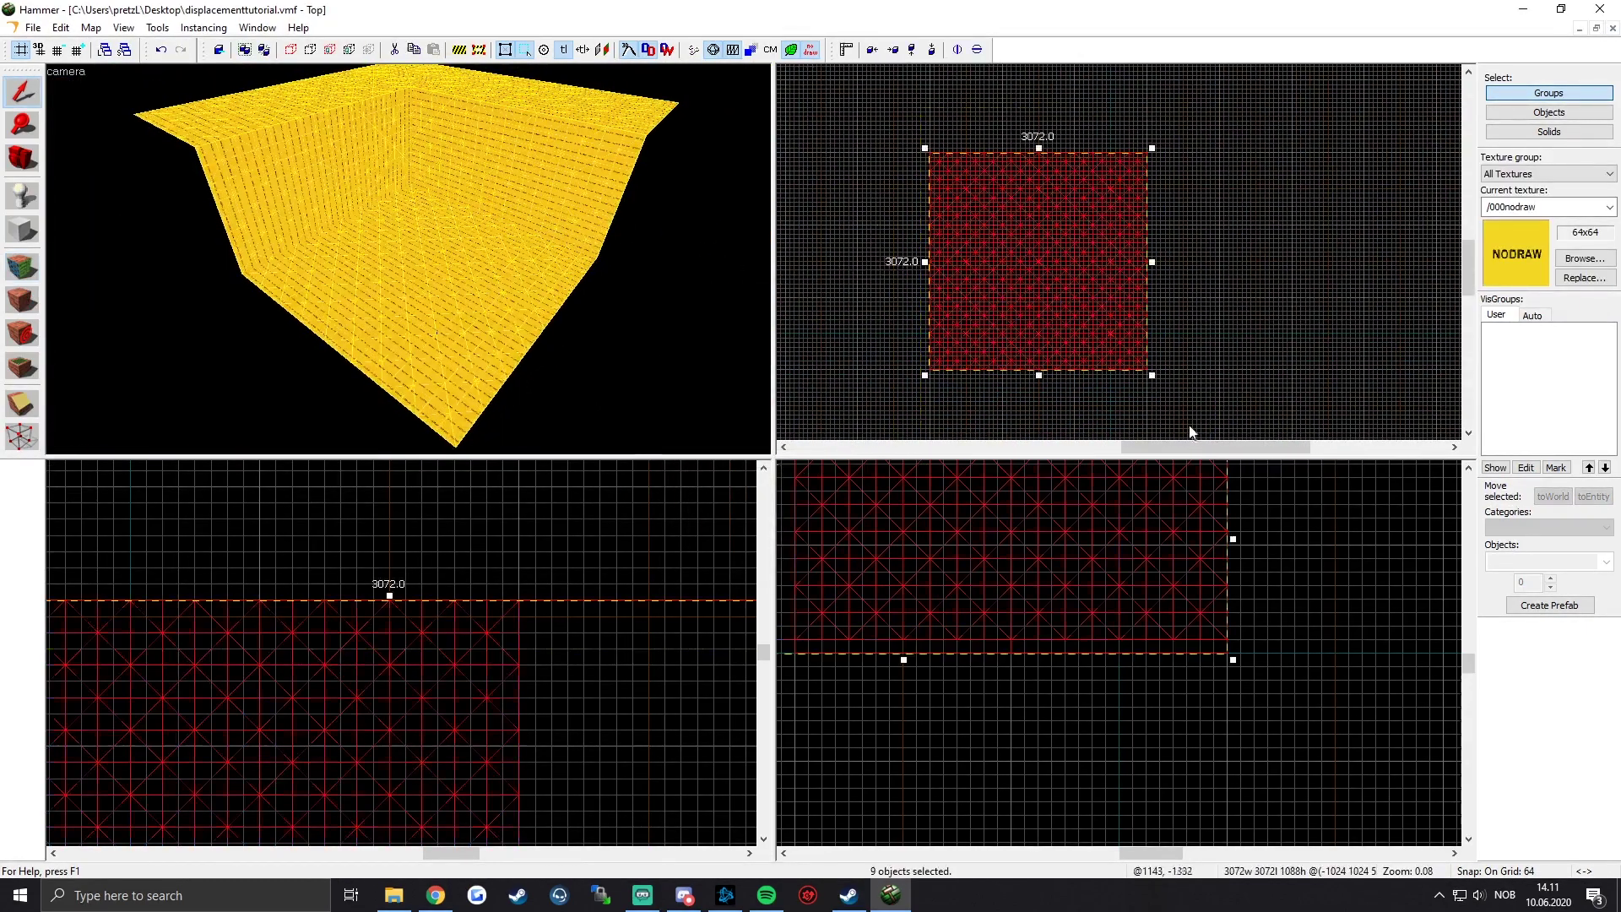
key(Return)
key(shift+a)
click(748, 321)
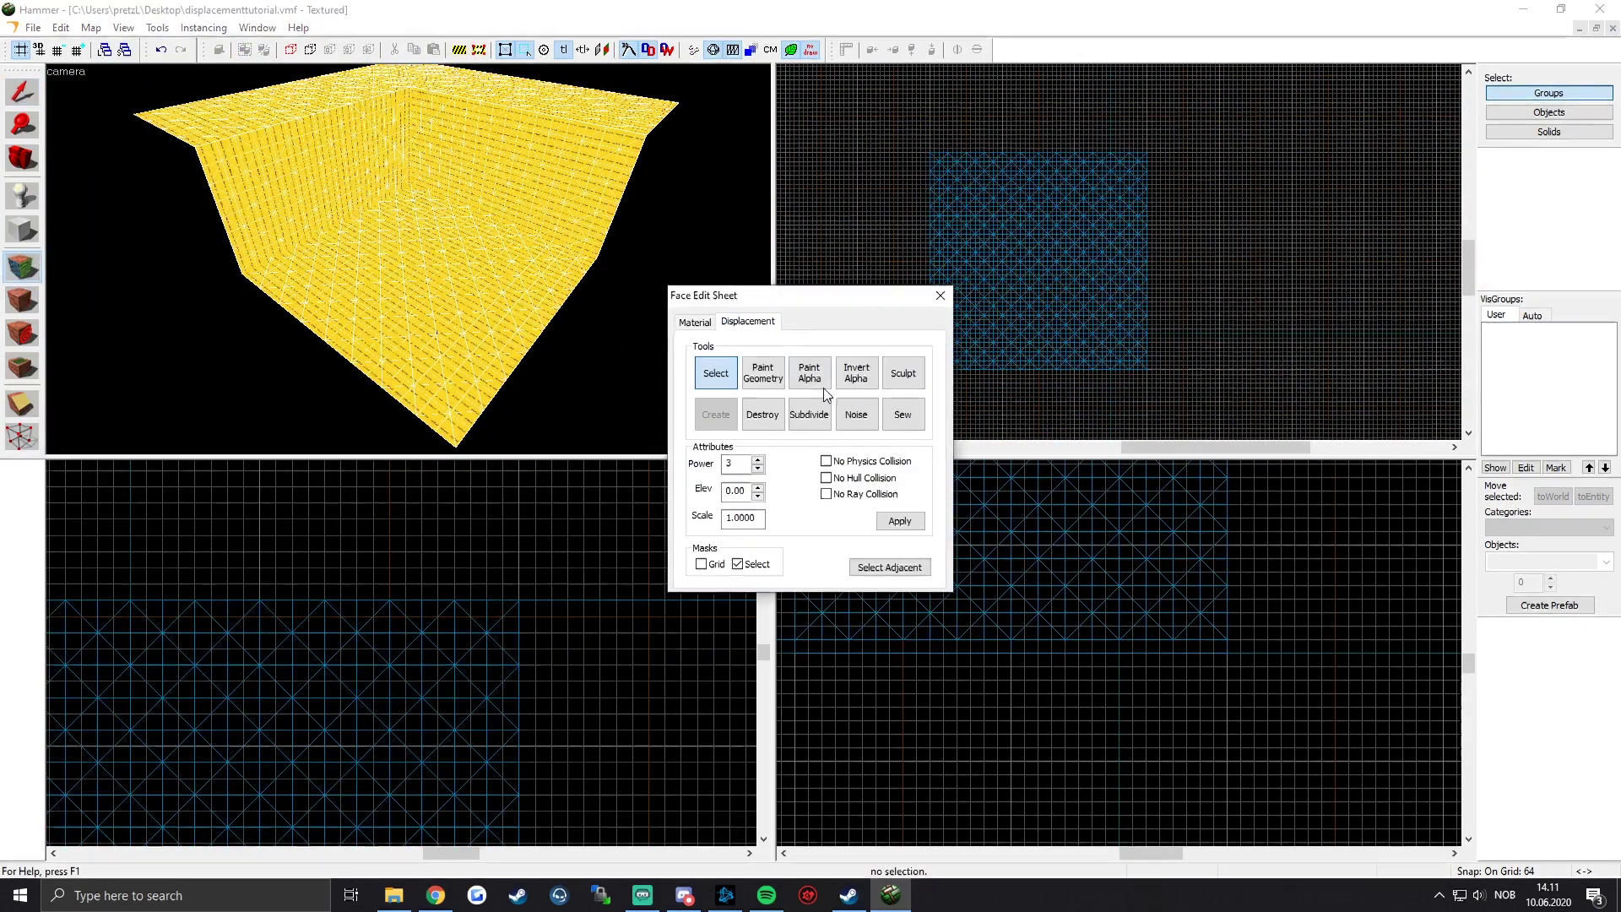
click(903, 373)
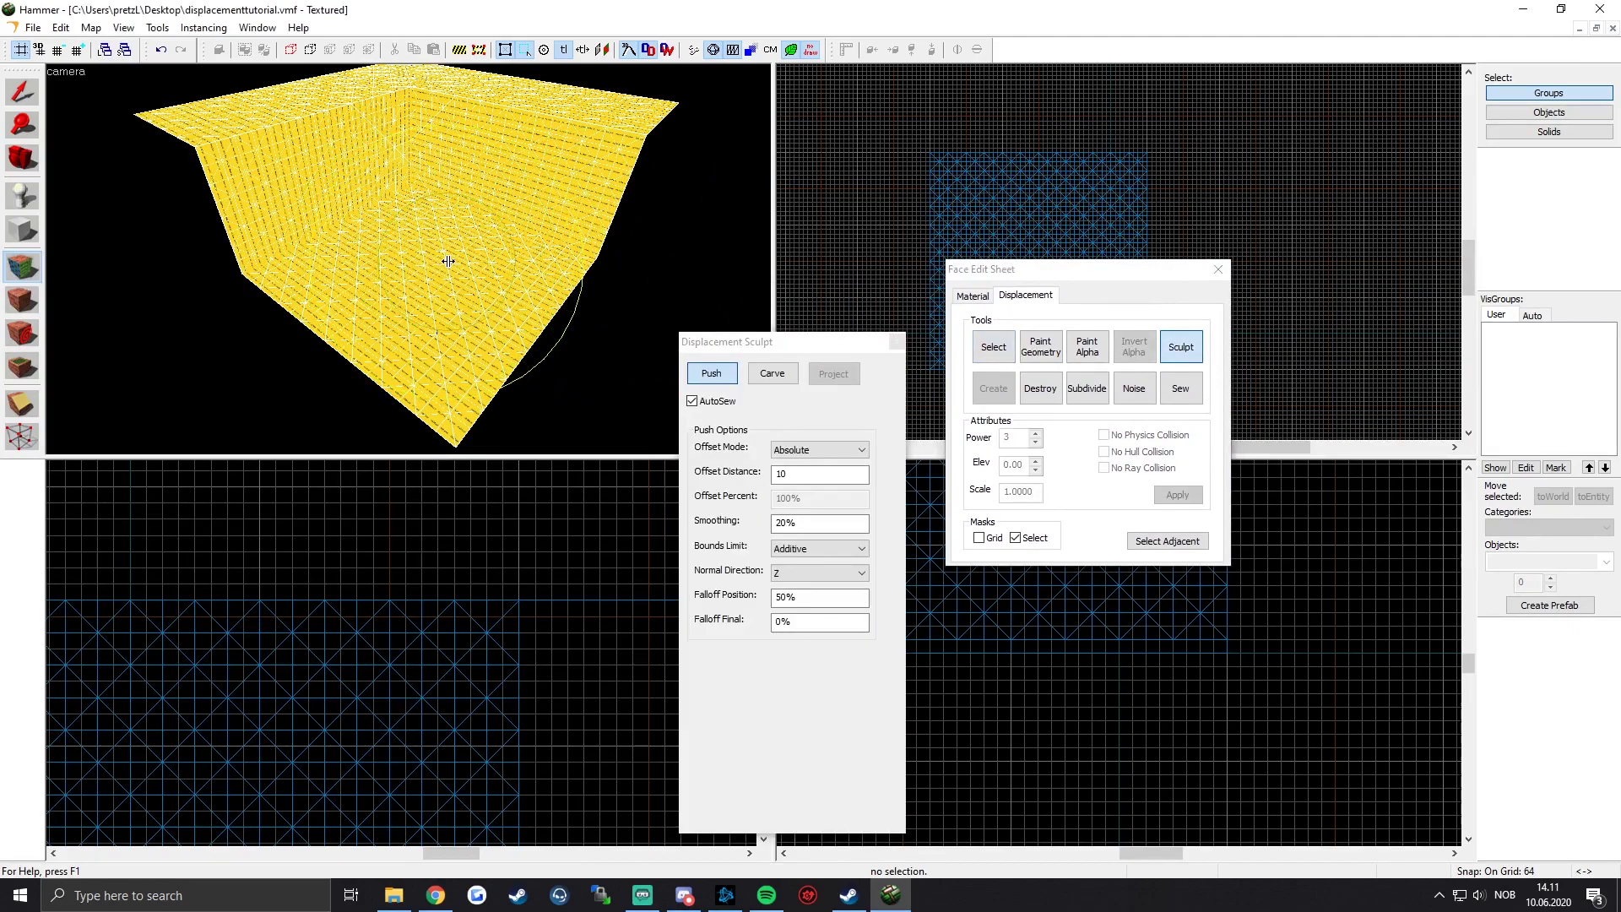
Step: Enlarge the sculpt brush and move the sculpt settings window clear of the 3D view
mouse_move(449, 262)
right_down()
mouse_move(550, 239)
mouse_move(358, 264)
mouse_move(544, 242)
mouse_move(416, 249)
mouse_move(504, 237)
right_up()
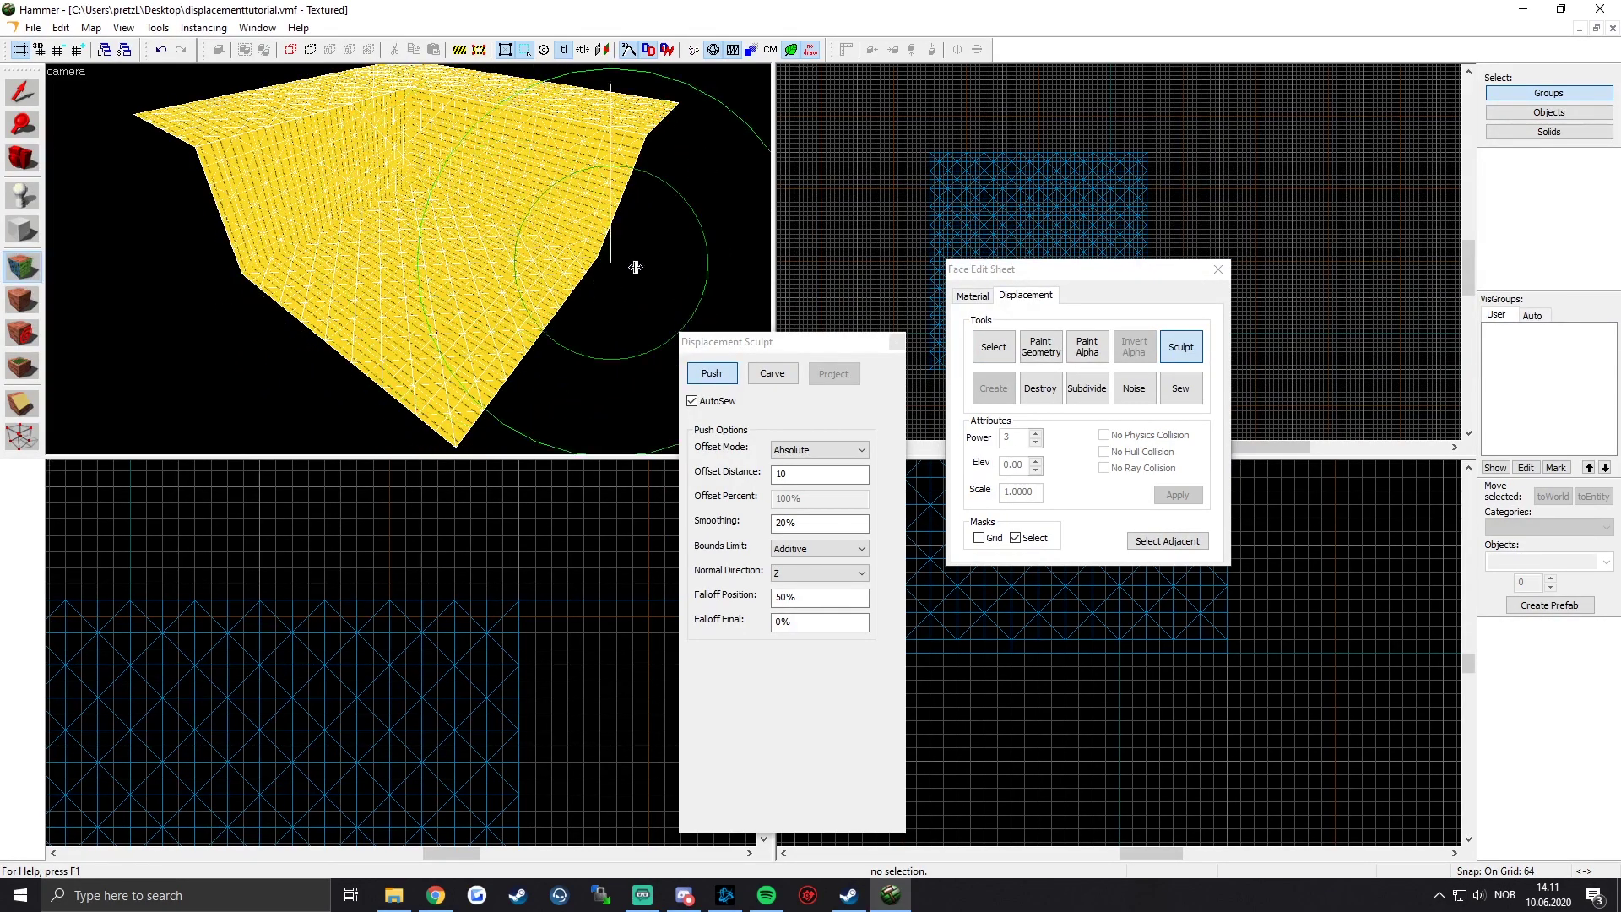
drag(822, 345, 927, 249)
key(z)
key(s)
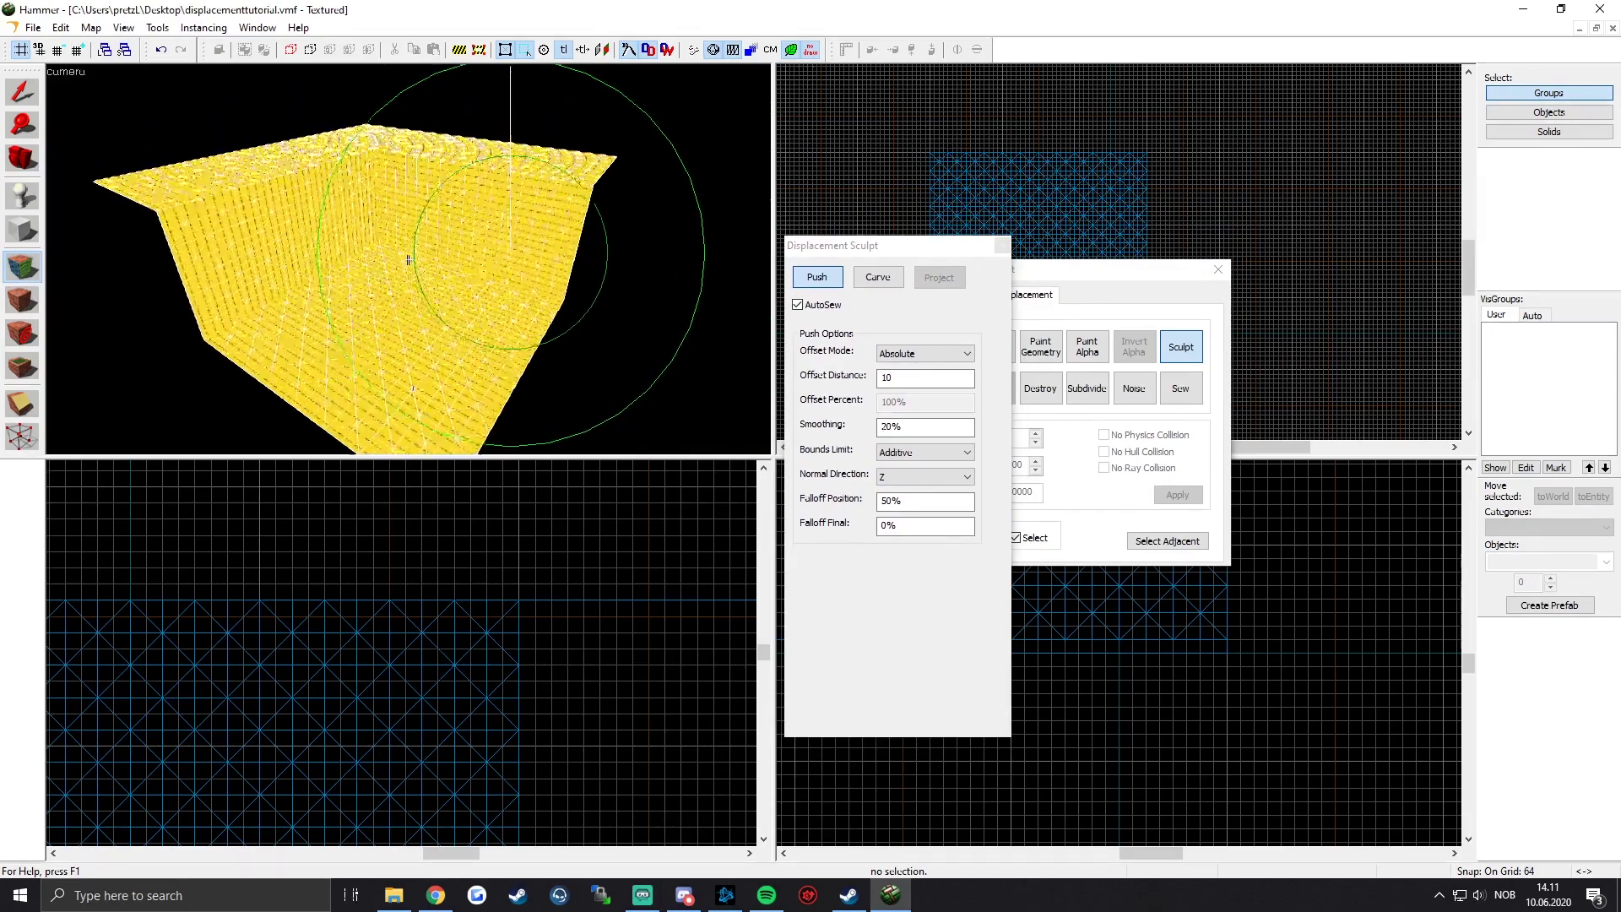
key(a)
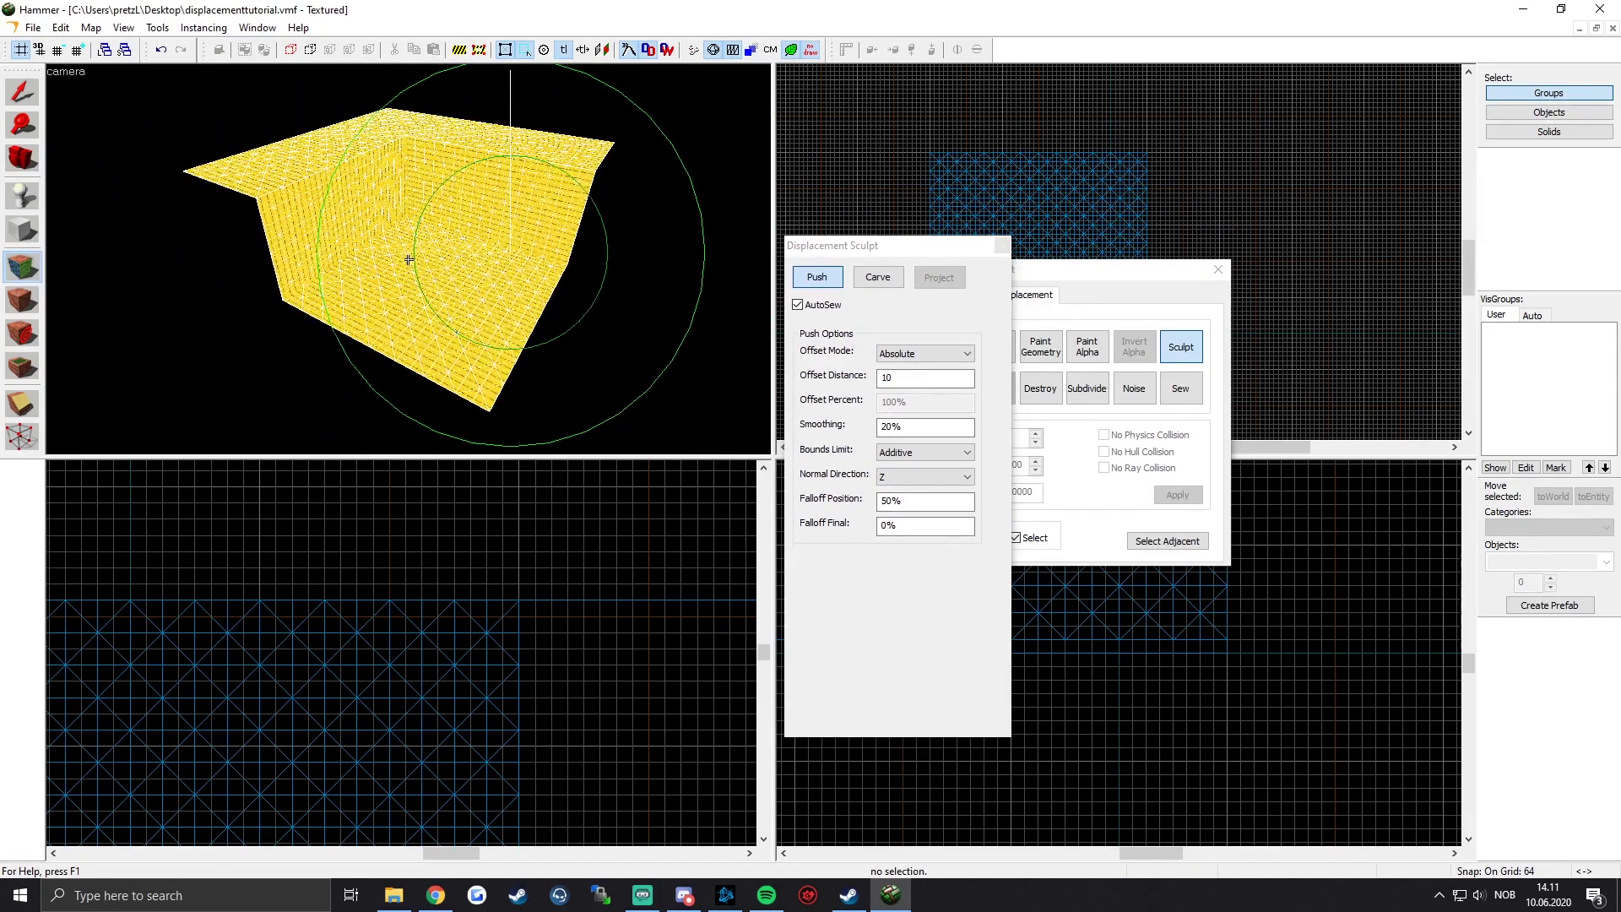
Step: Push the displacement surface once near the inner corner with an offset distance of 10
click(908, 376)
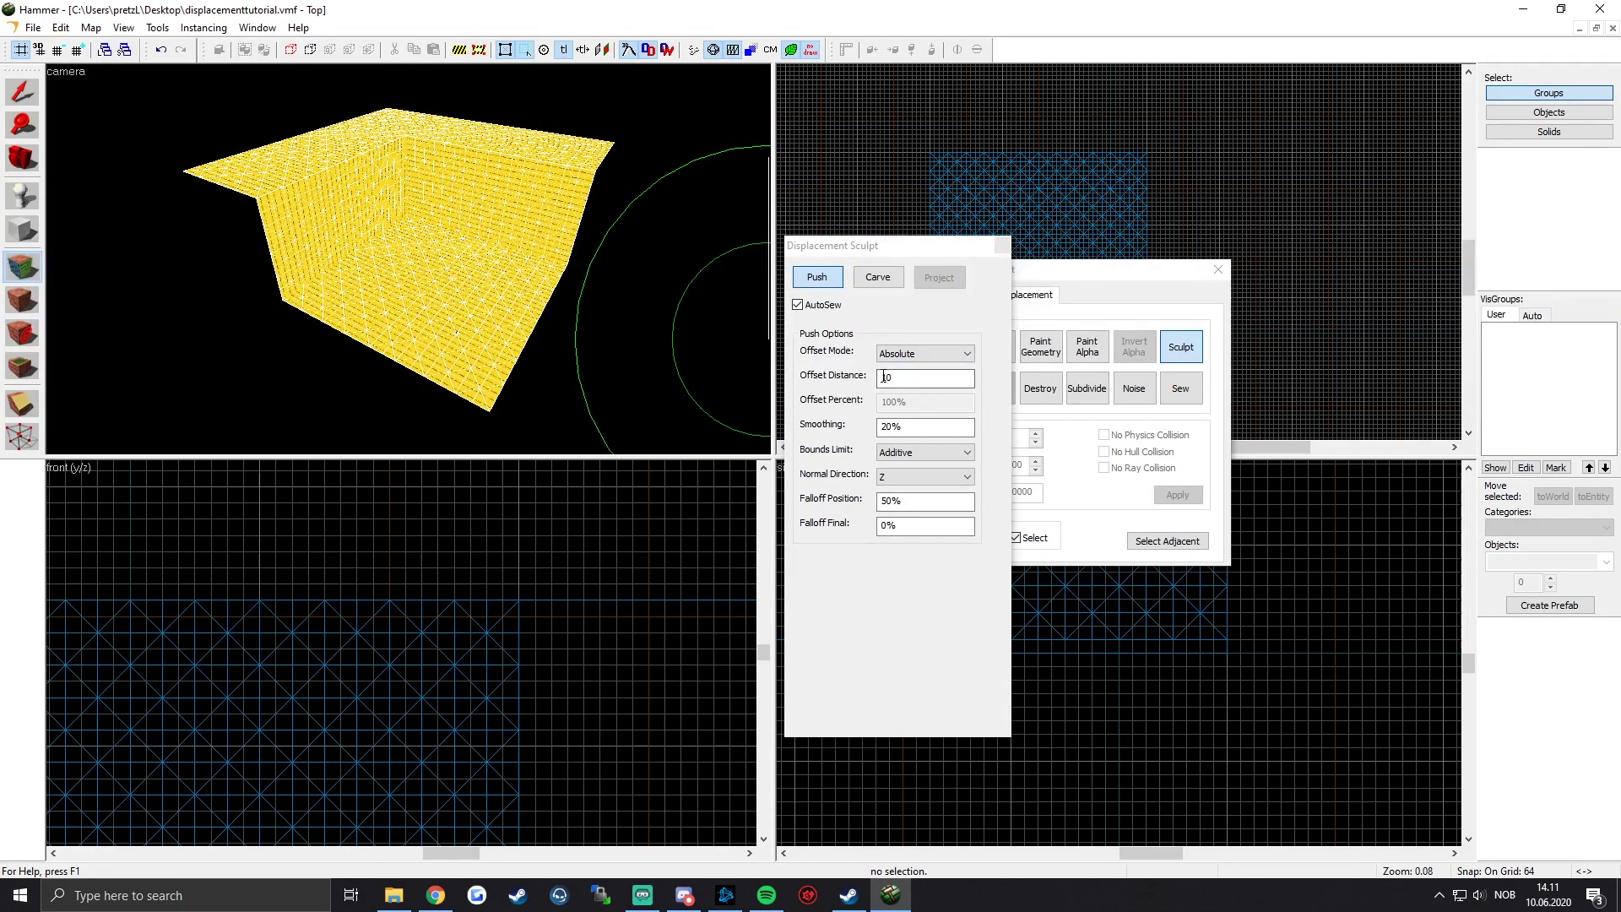
scroll(474, 261, up, 3)
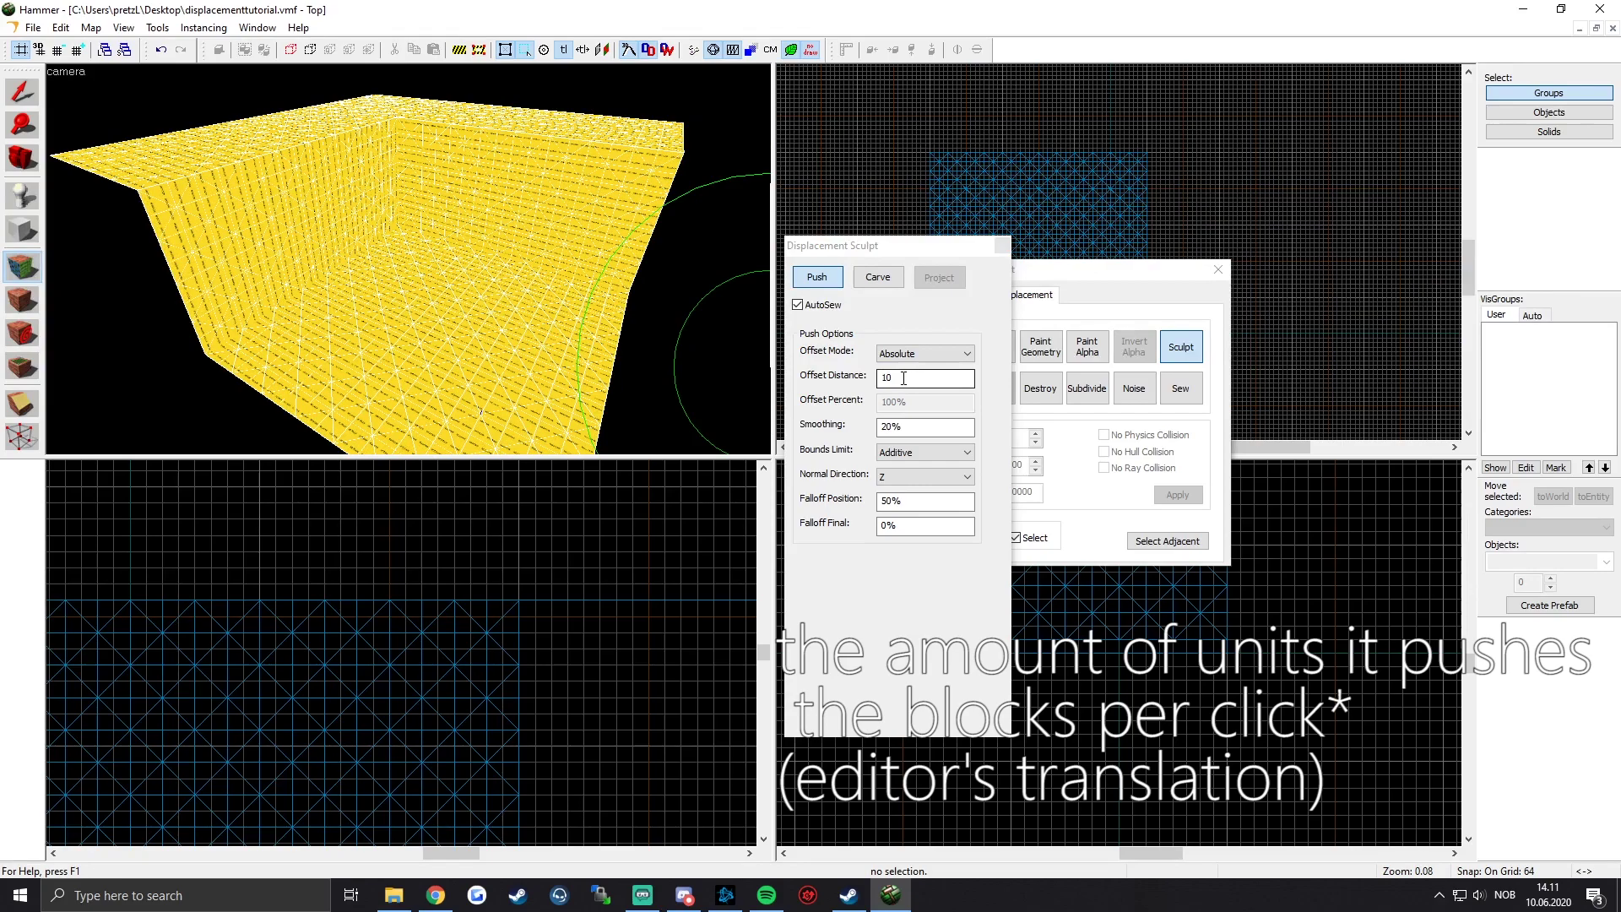
click(428, 263)
Step: Set the sculpt push options to an offset distance of 5, 50% smoothing and the Z normal direction
double_click(932, 376)
text(5)
click(896, 428)
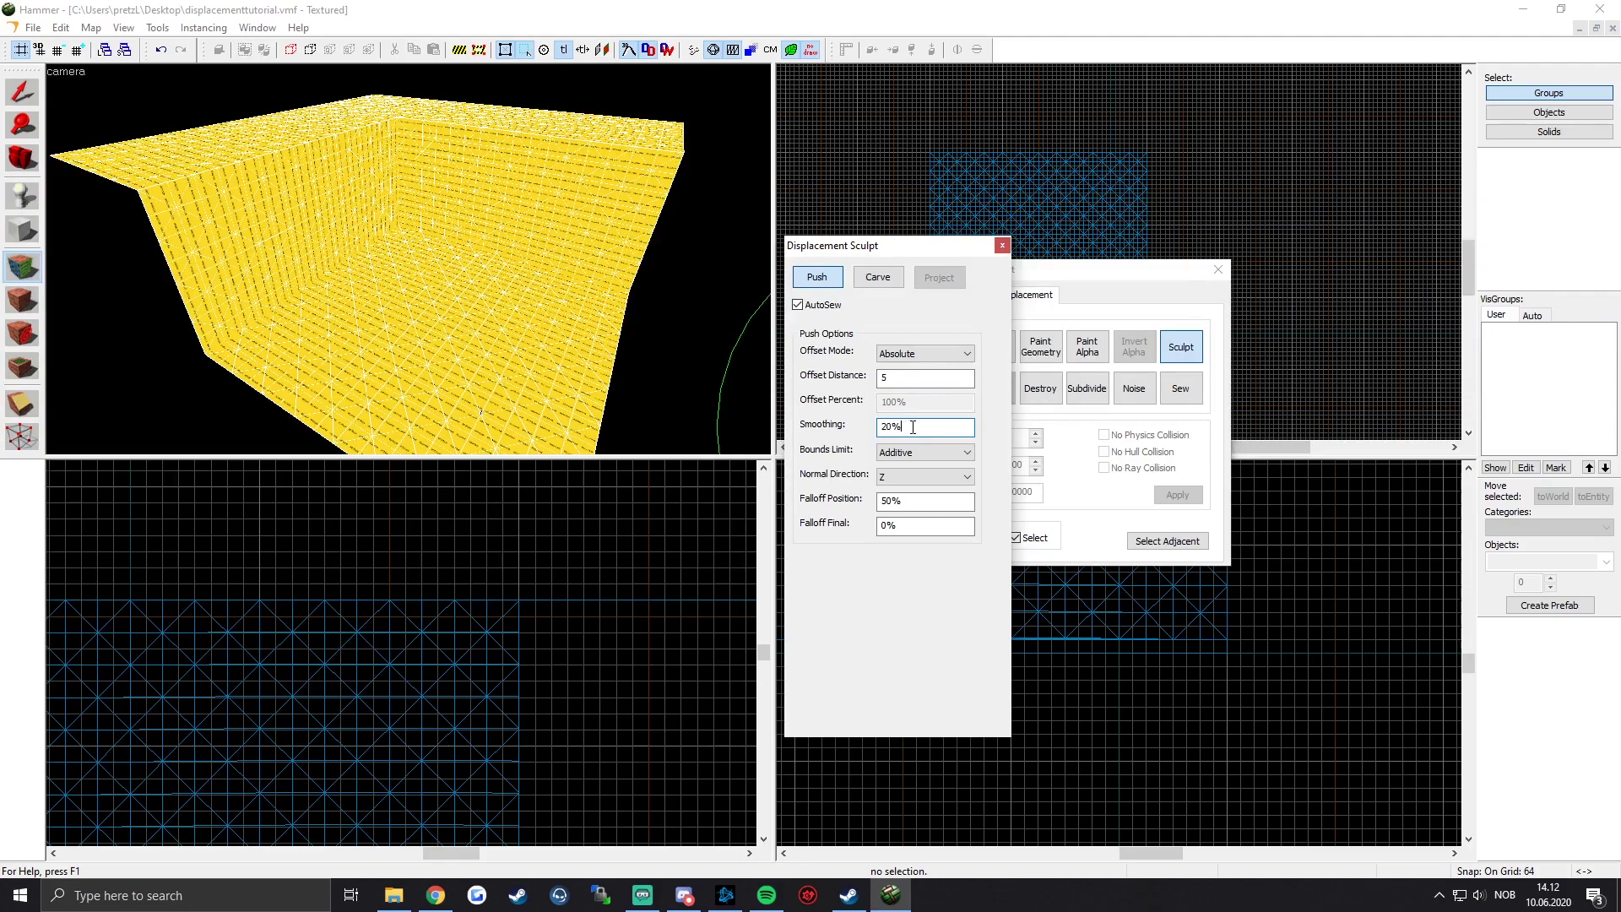
click(887, 427)
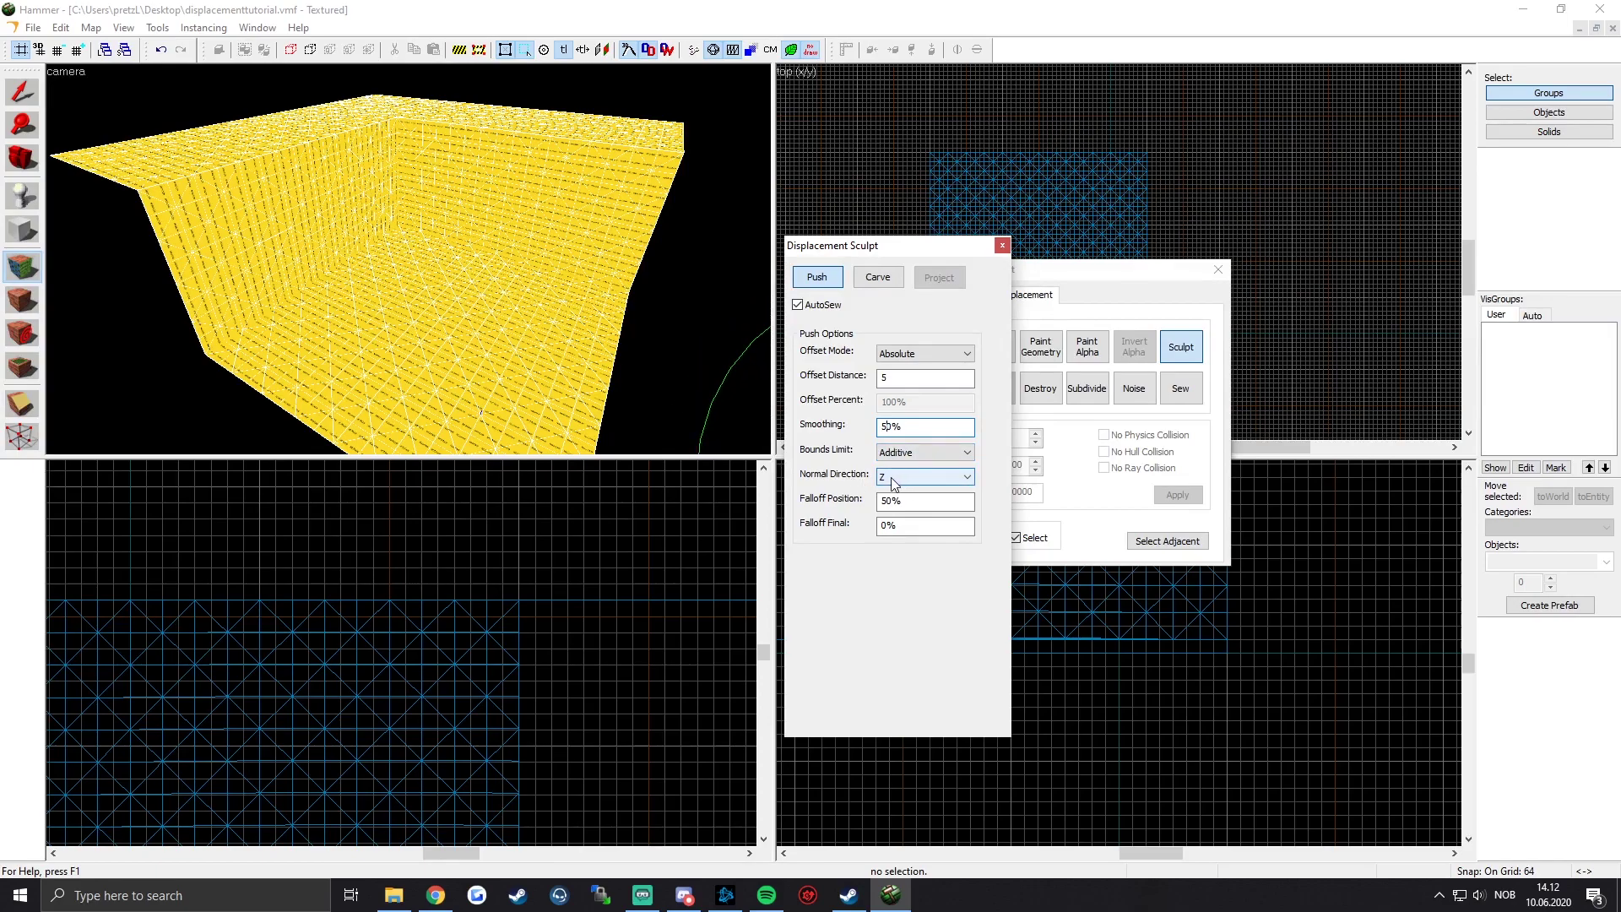
click(946, 479)
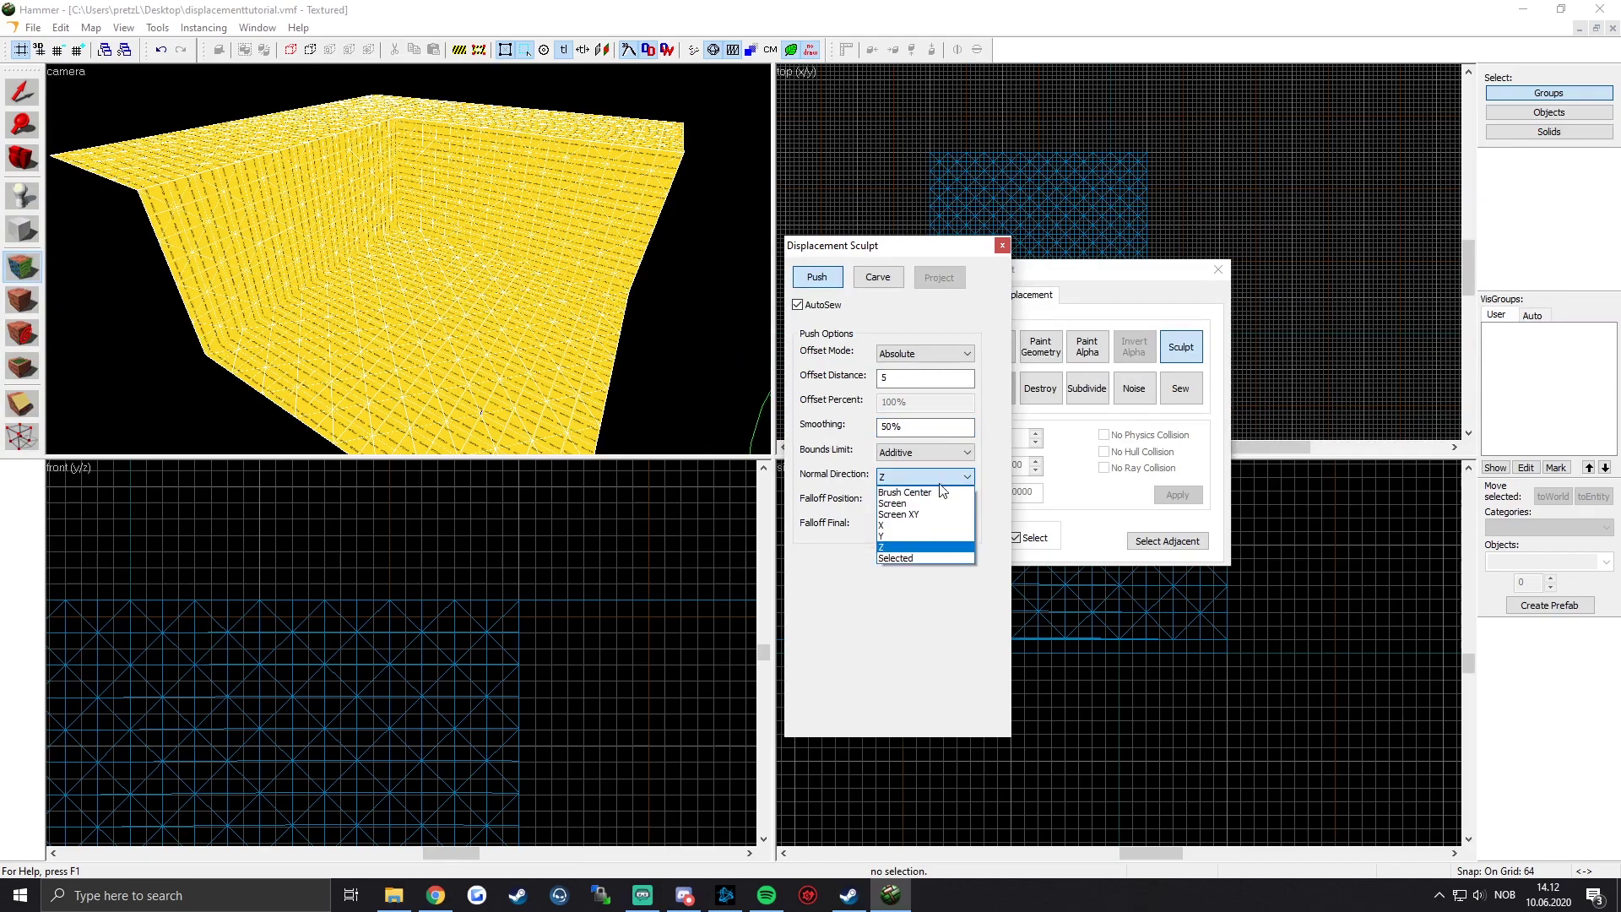
click(902, 551)
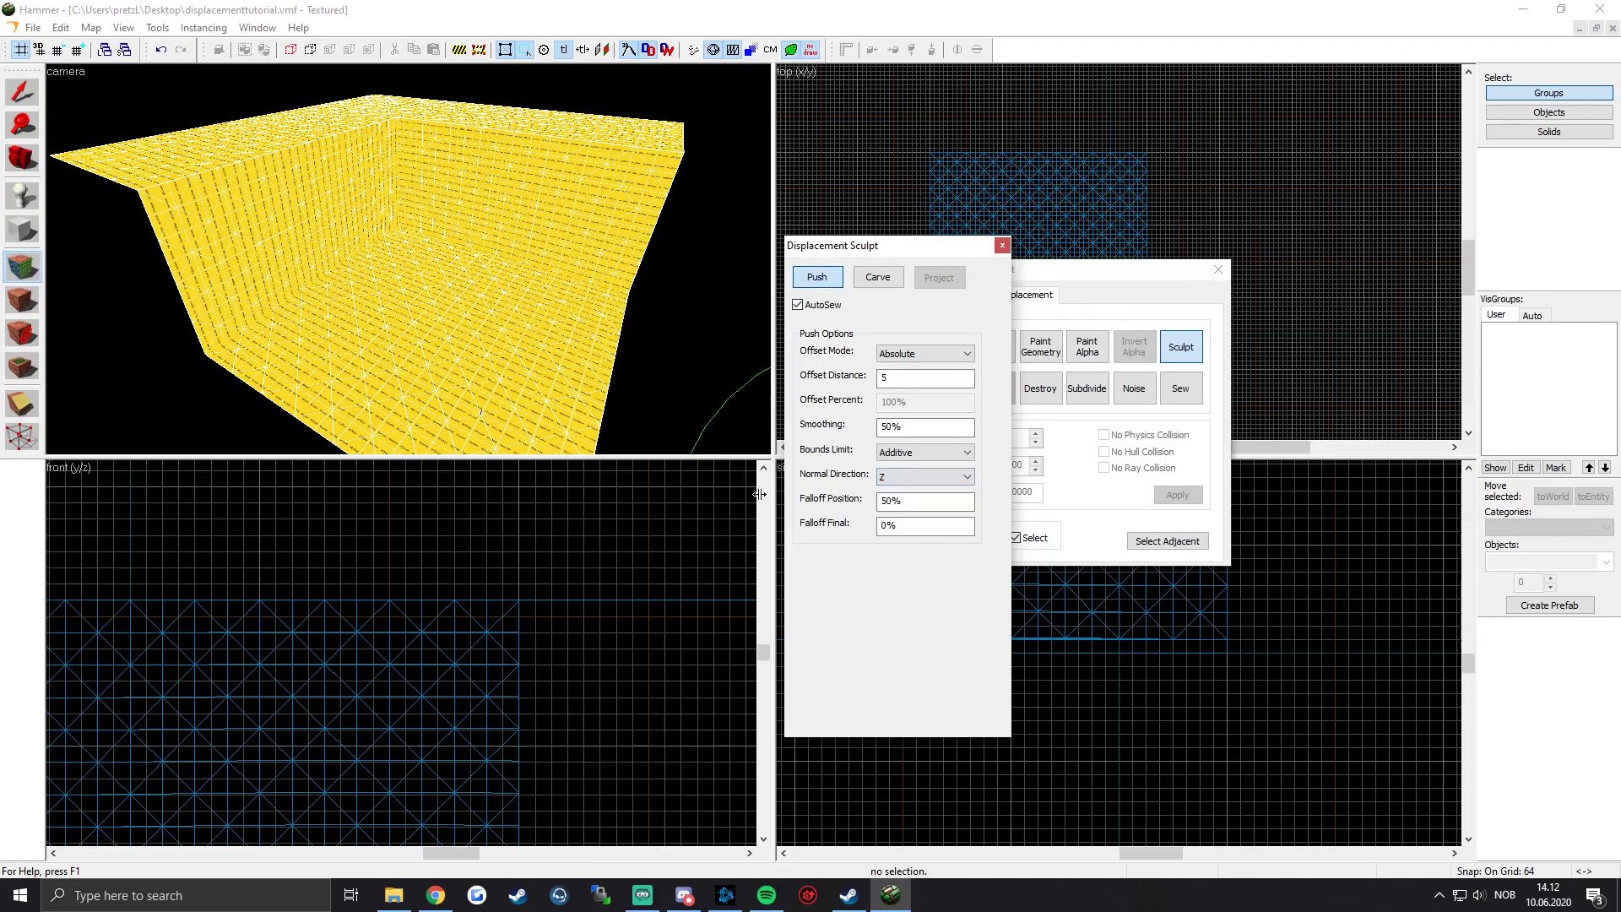
Step: Push the wall and floor displacements upward along Z around the inner corner with repeated Sculpt strokes, forming a rounded hill
key(z)
key(w)
key(s)
key(z)
mouse_move(333, 217)
mouse_down()
mouse_move(425, 164)
mouse_move(606, 162)
mouse_move(696, 208)
mouse_up()
key(z)
key(z)
mouse_move(482, 231)
mouse_down()
mouse_move(645, 219)
mouse_move(718, 259)
mouse_up()
key(z)
key(z)
drag(478, 235, 543, 258)
key(z)
scroll(441, 233, down, 5)
drag(441, 233, 444, 247)
scroll(444, 247, up, 3)
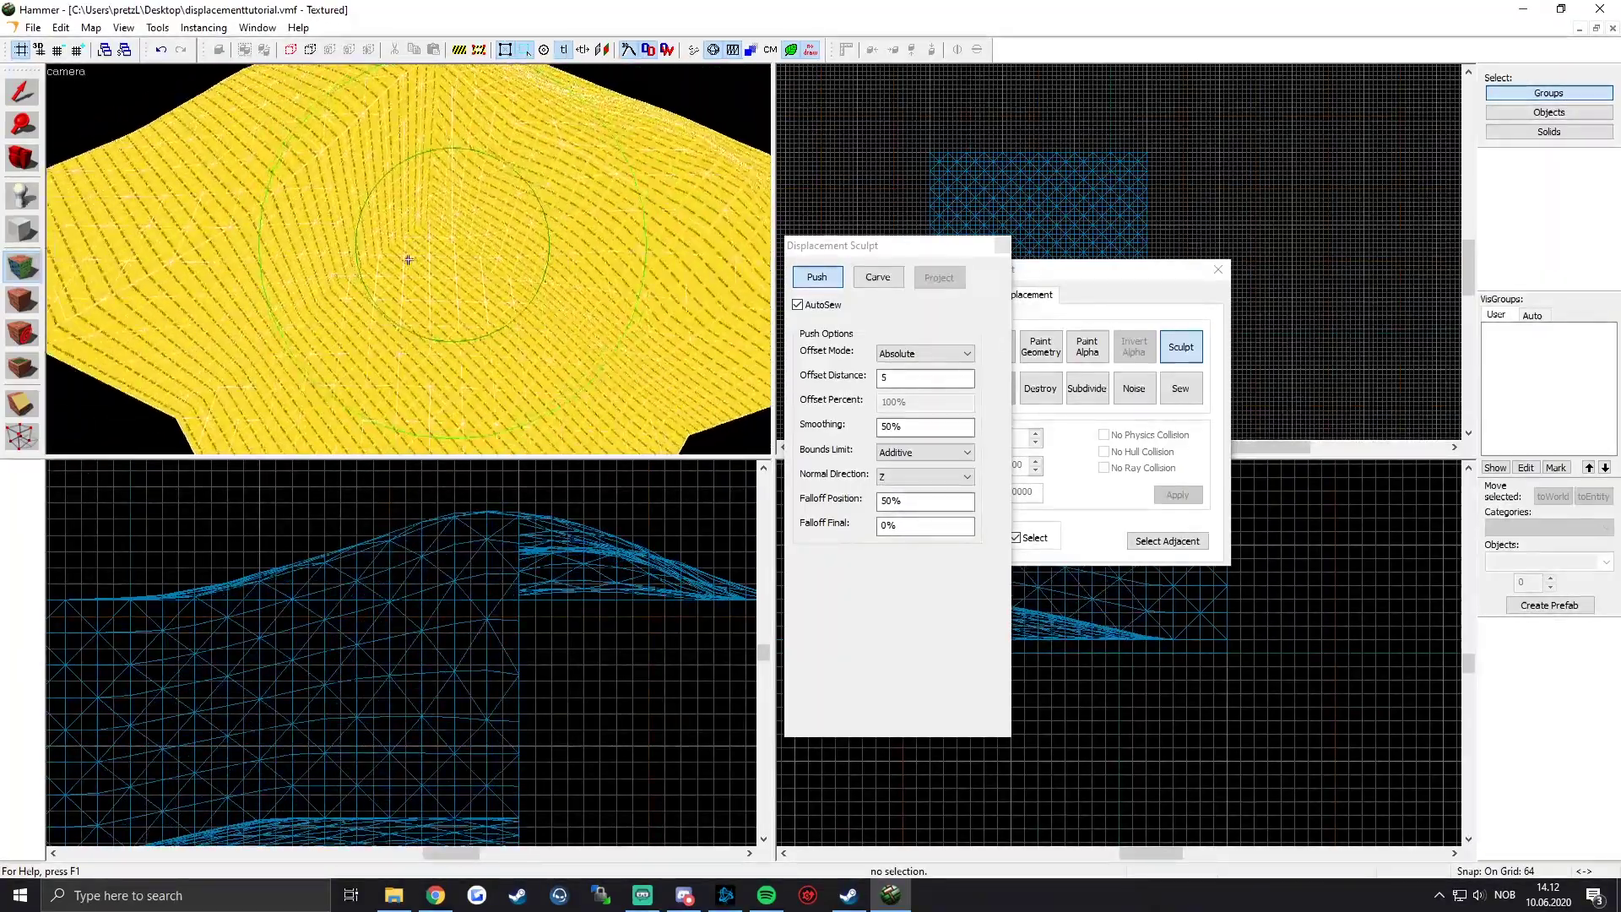
scroll(434, 259, down, 5)
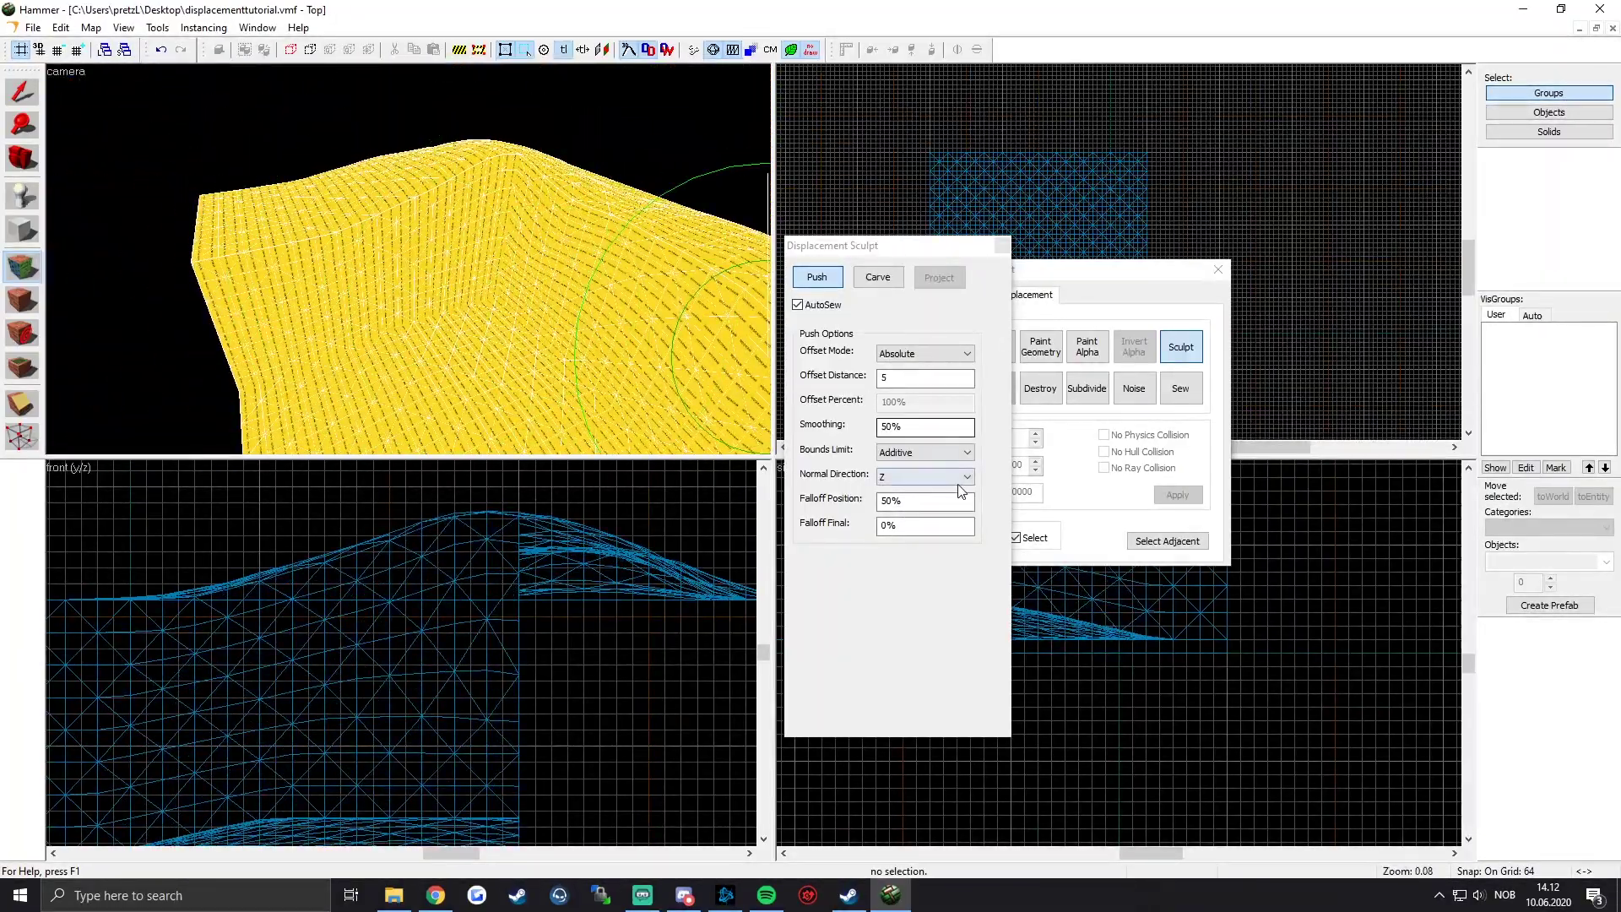
Step: Change the sculpt normal direction to X and push the wall displacements at the inner corner
click(961, 491)
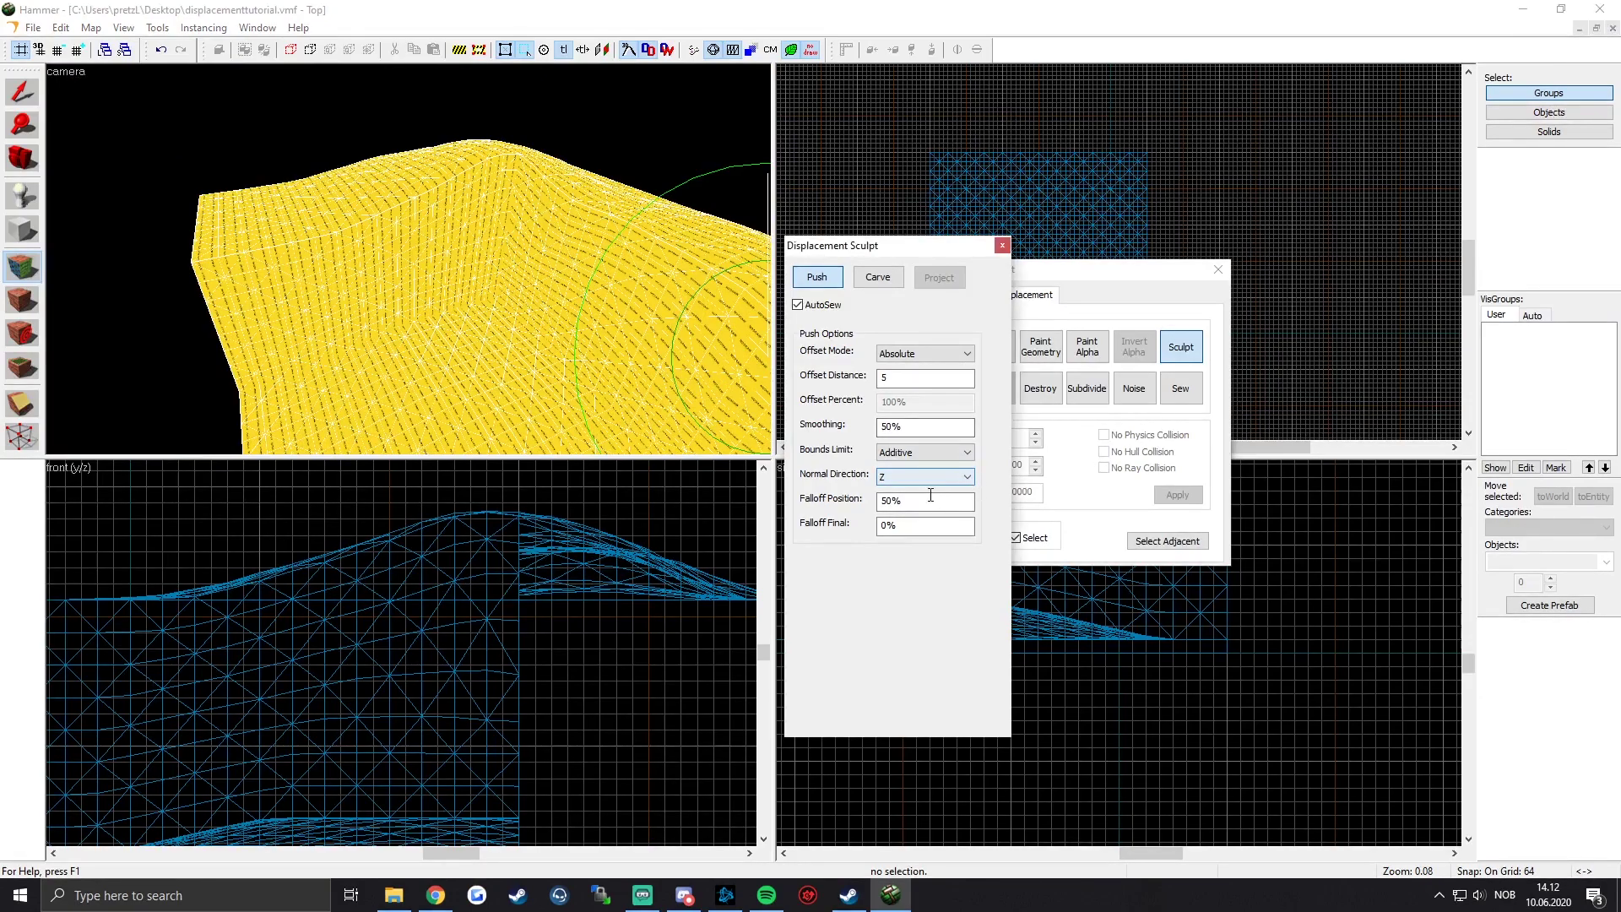
click(968, 478)
click(920, 505)
scroll(413, 258, up, 4)
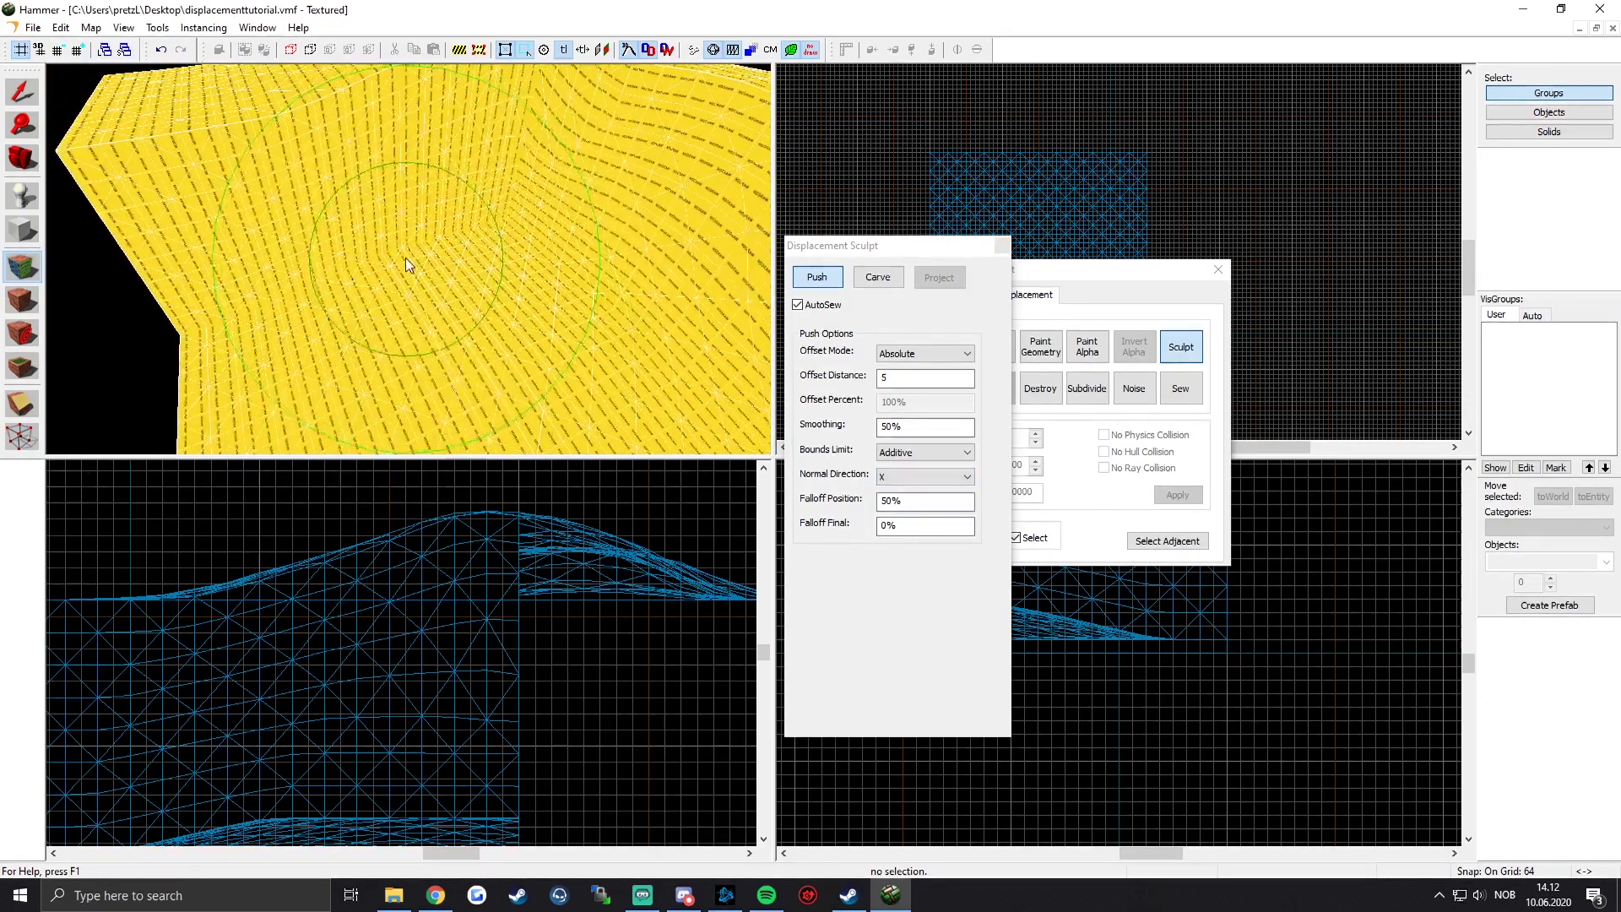
mouse_move(443, 245)
mouse_down()
mouse_move(488, 276)
mouse_move(408, 260)
mouse_move(367, 221)
mouse_move(368, 253)
mouse_move(409, 260)
mouse_up()
key(z)
key(z)
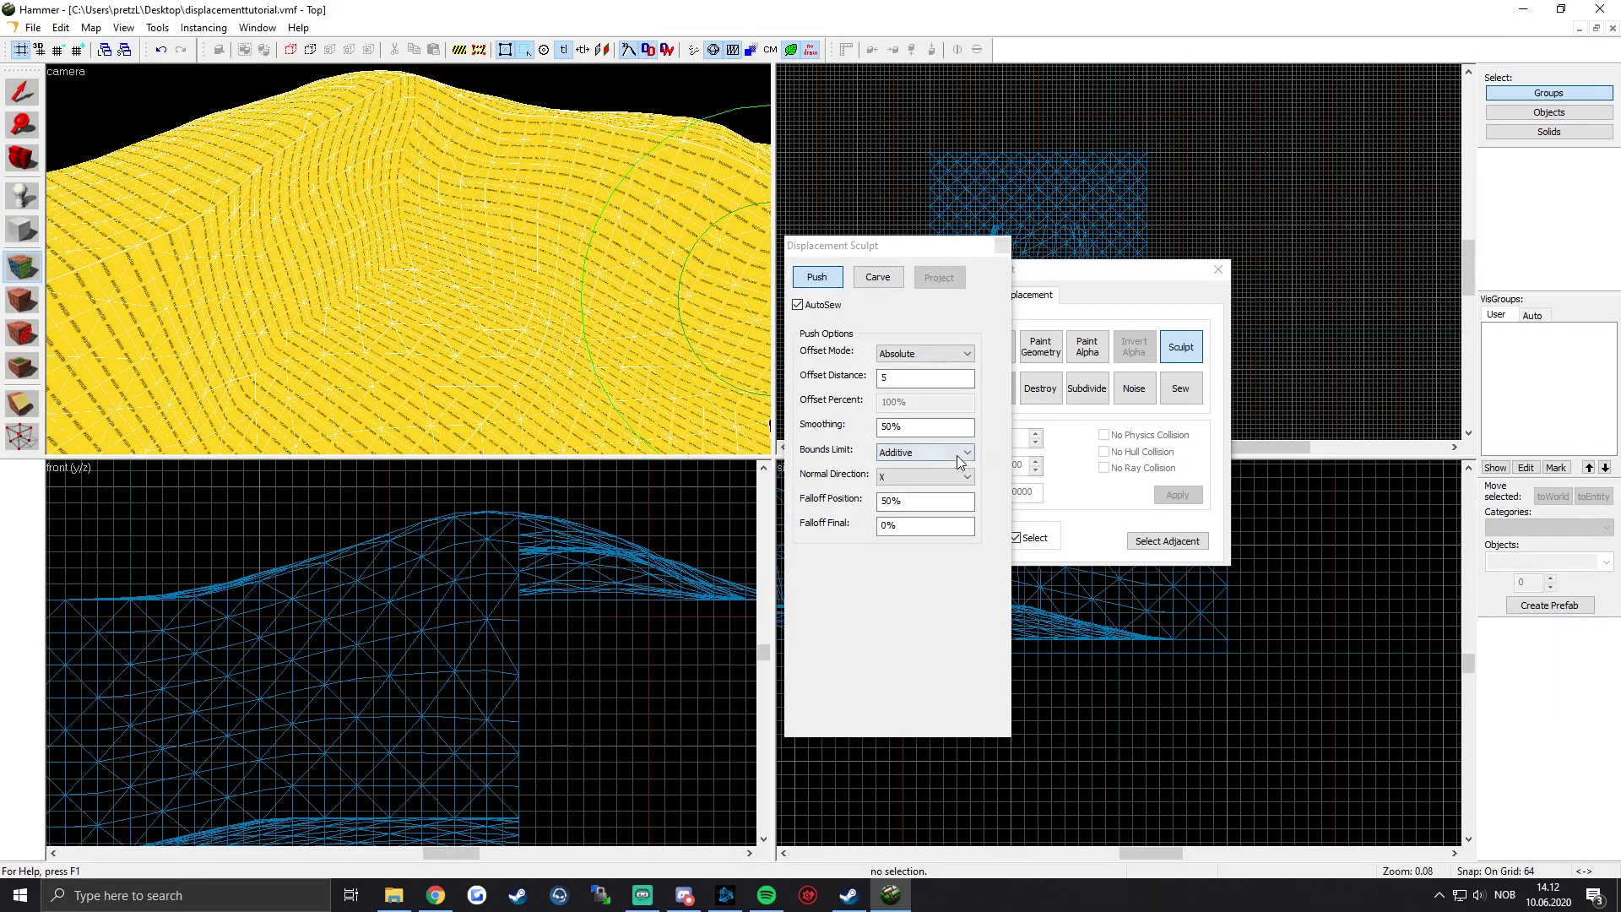
Step: Change the normal direction to Screen XY and push the wall displacements around the inner corner
click(968, 479)
click(926, 517)
key(z)
key(w)
key(s)
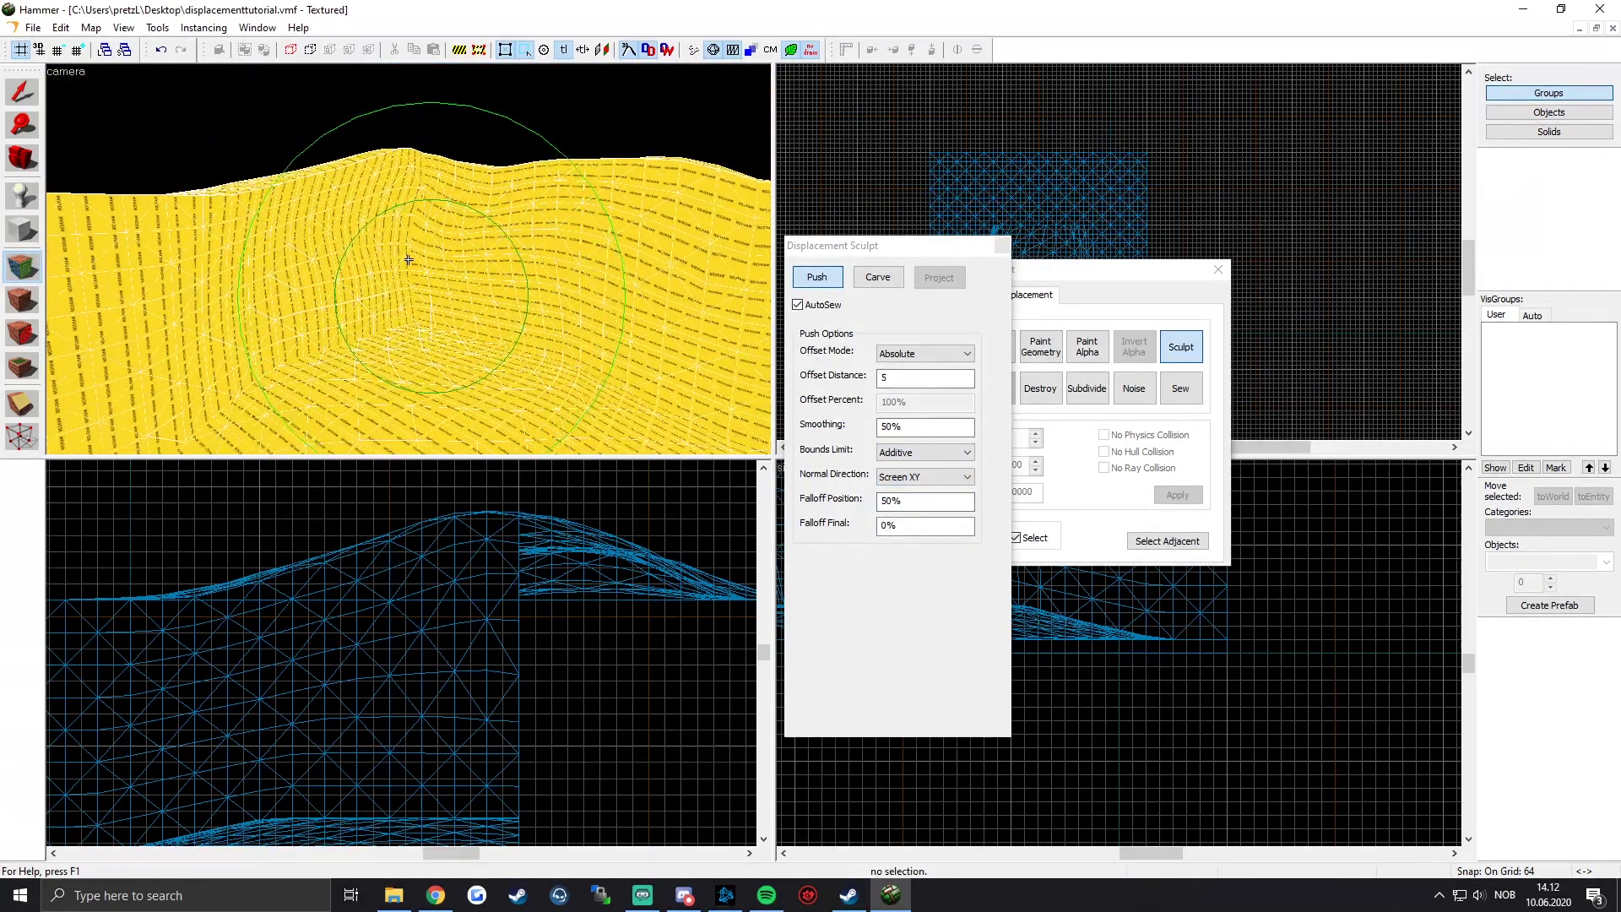
mouse_move(423, 290)
mouse_down()
mouse_move(423, 322)
mouse_move(426, 242)
mouse_move(436, 307)
mouse_up()
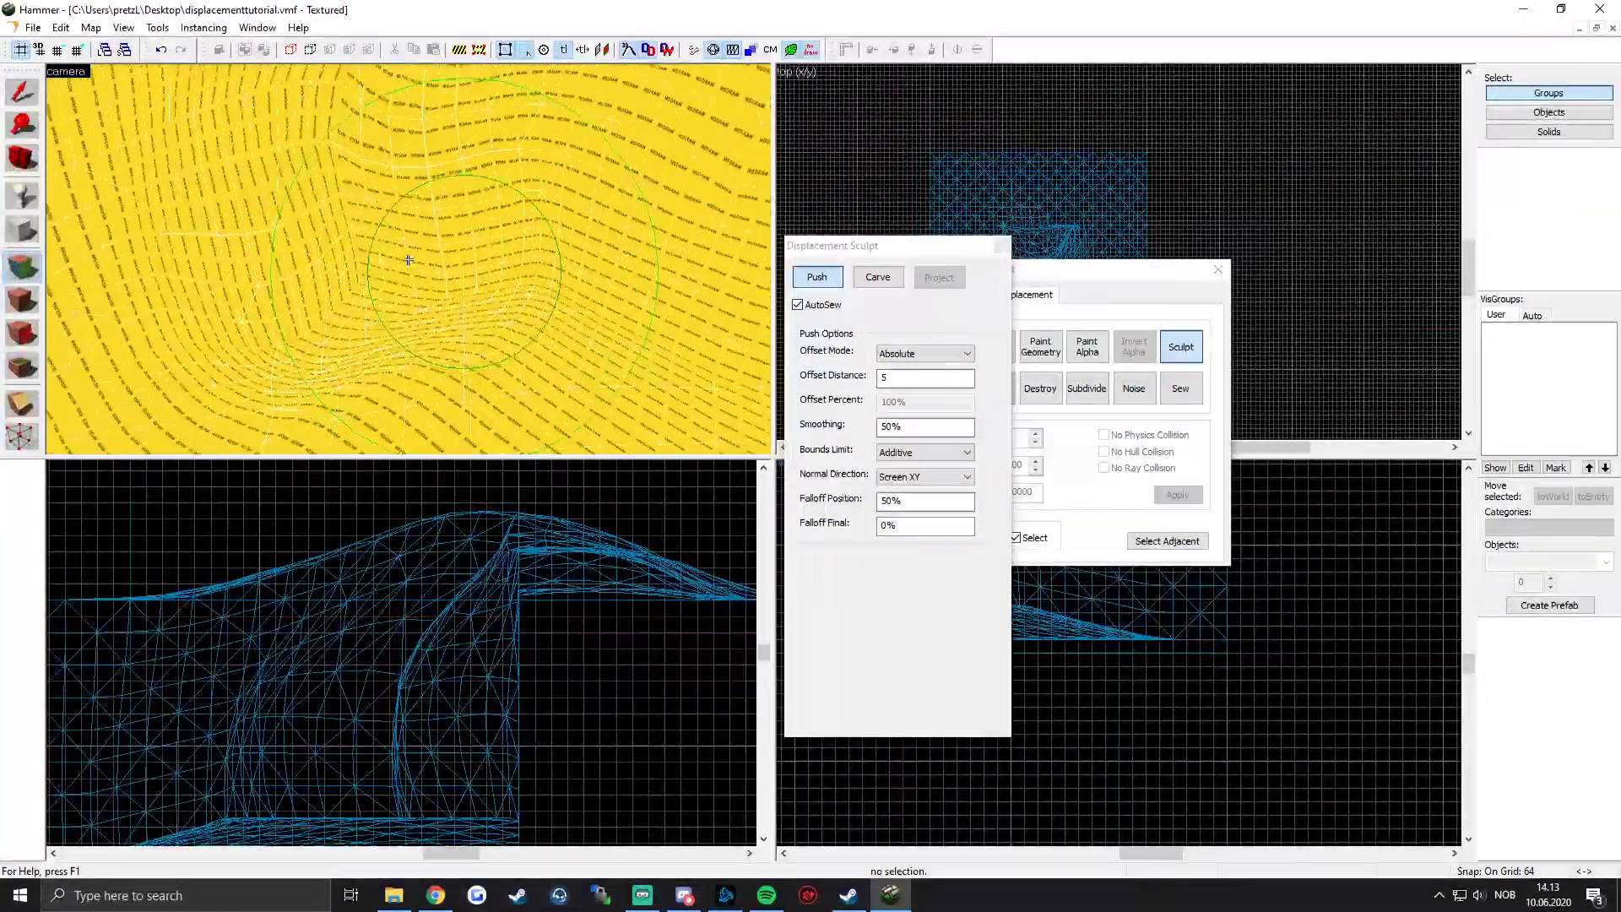
Step: Push the folds in the inner corner's walls from close range using the Screen XY direction
mouse_move(409, 260)
mouse_down()
mouse_move(493, 261)
mouse_move(409, 260)
mouse_up()
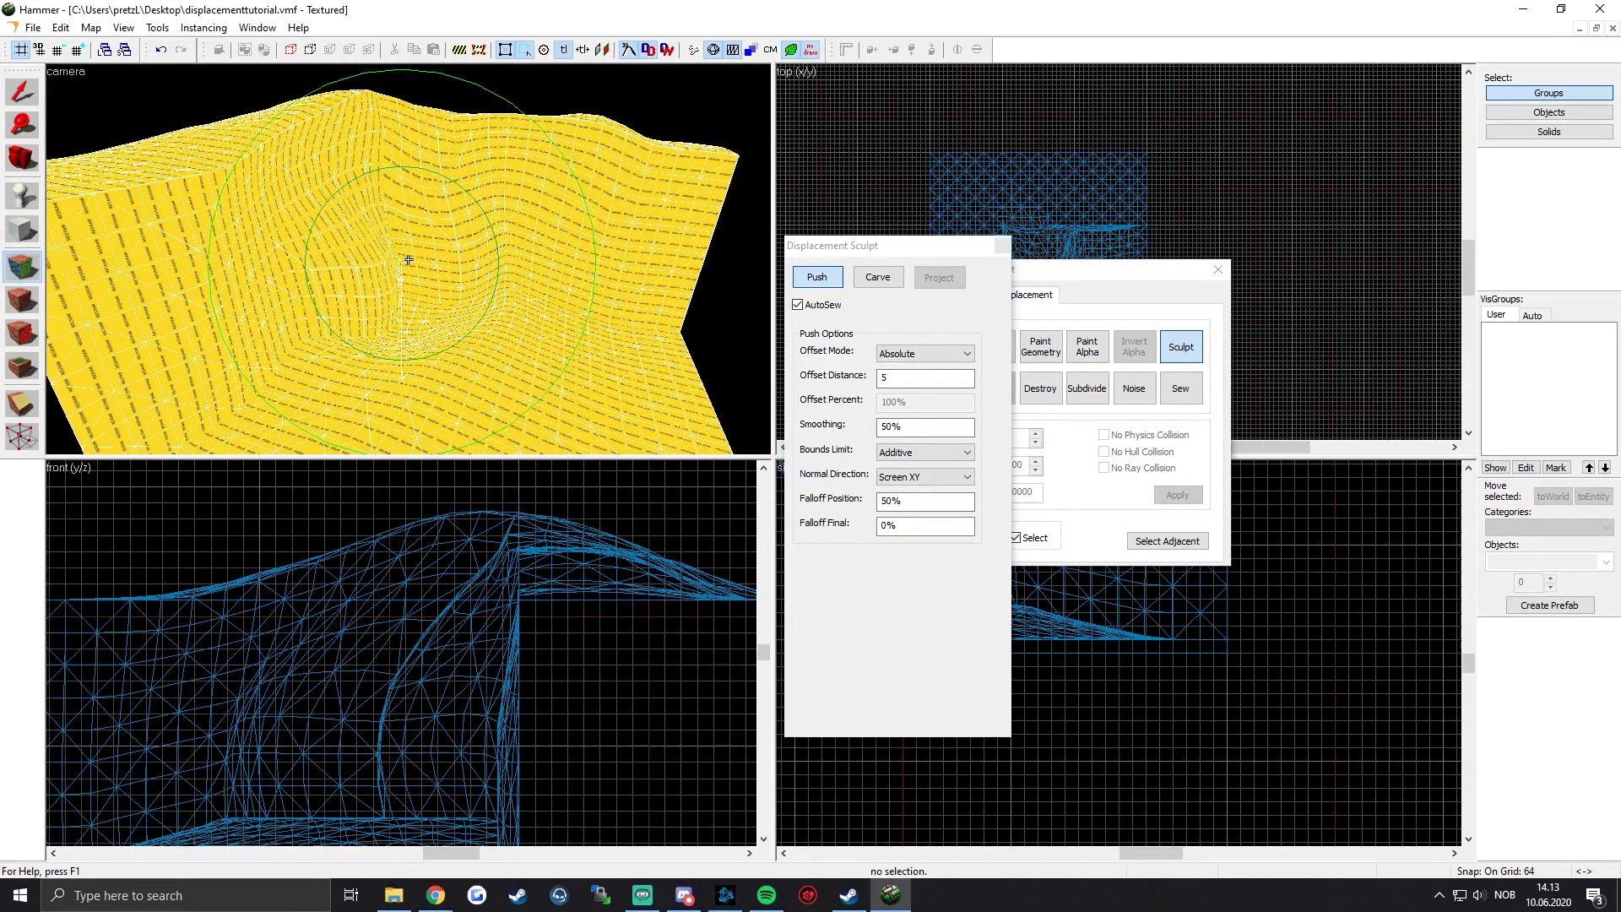
drag(409, 260, 409, 260)
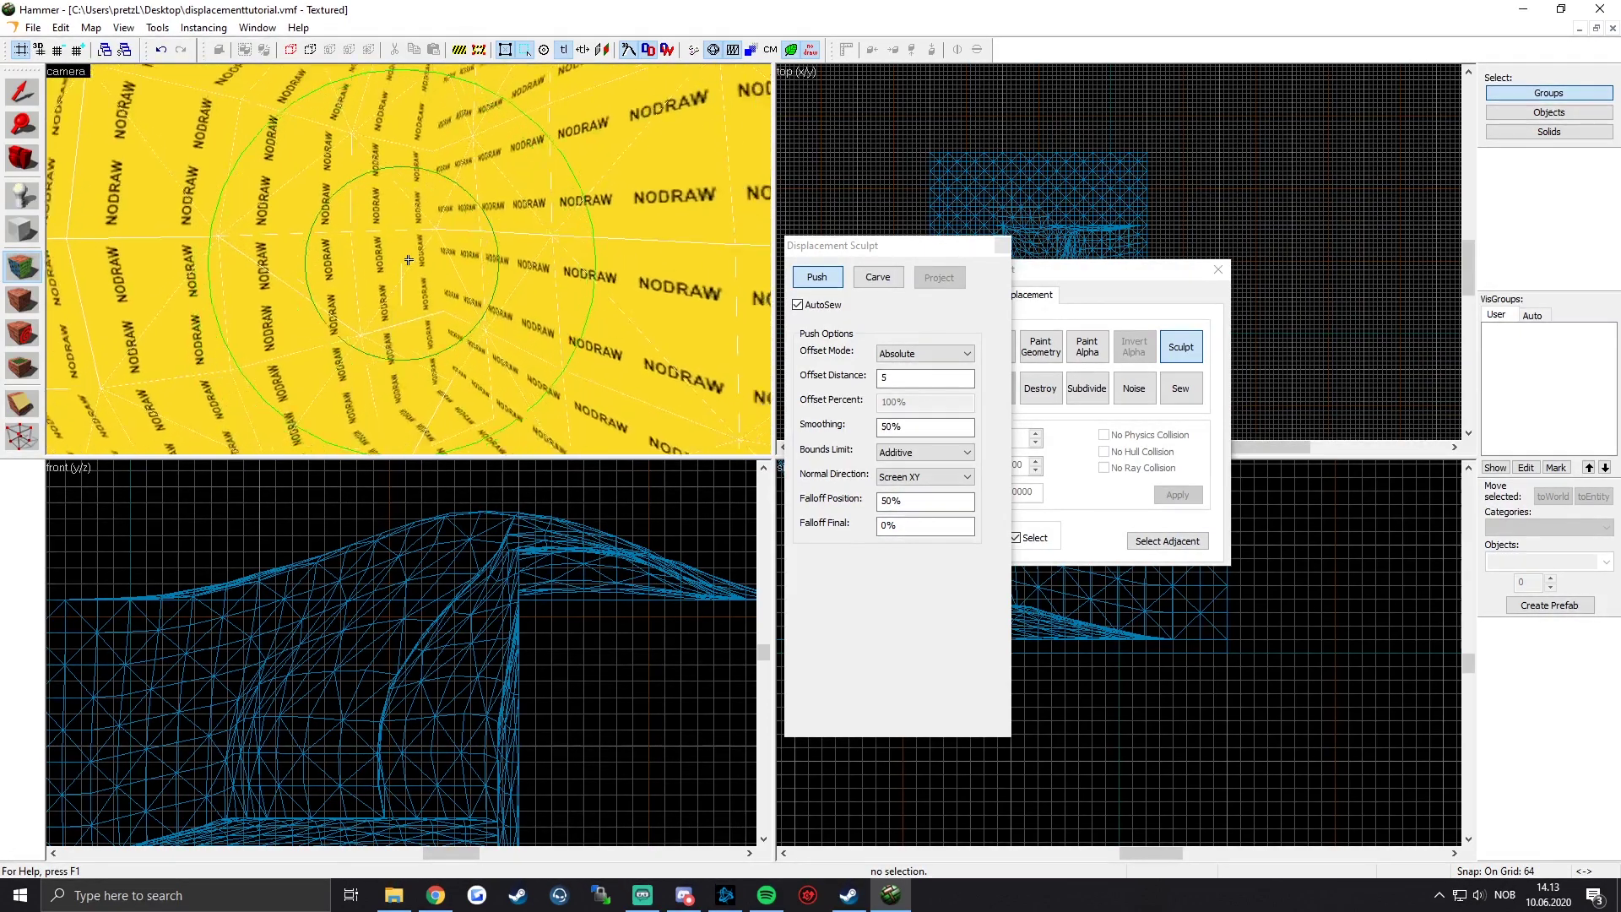
key(w)
drag(408, 260, 409, 260)
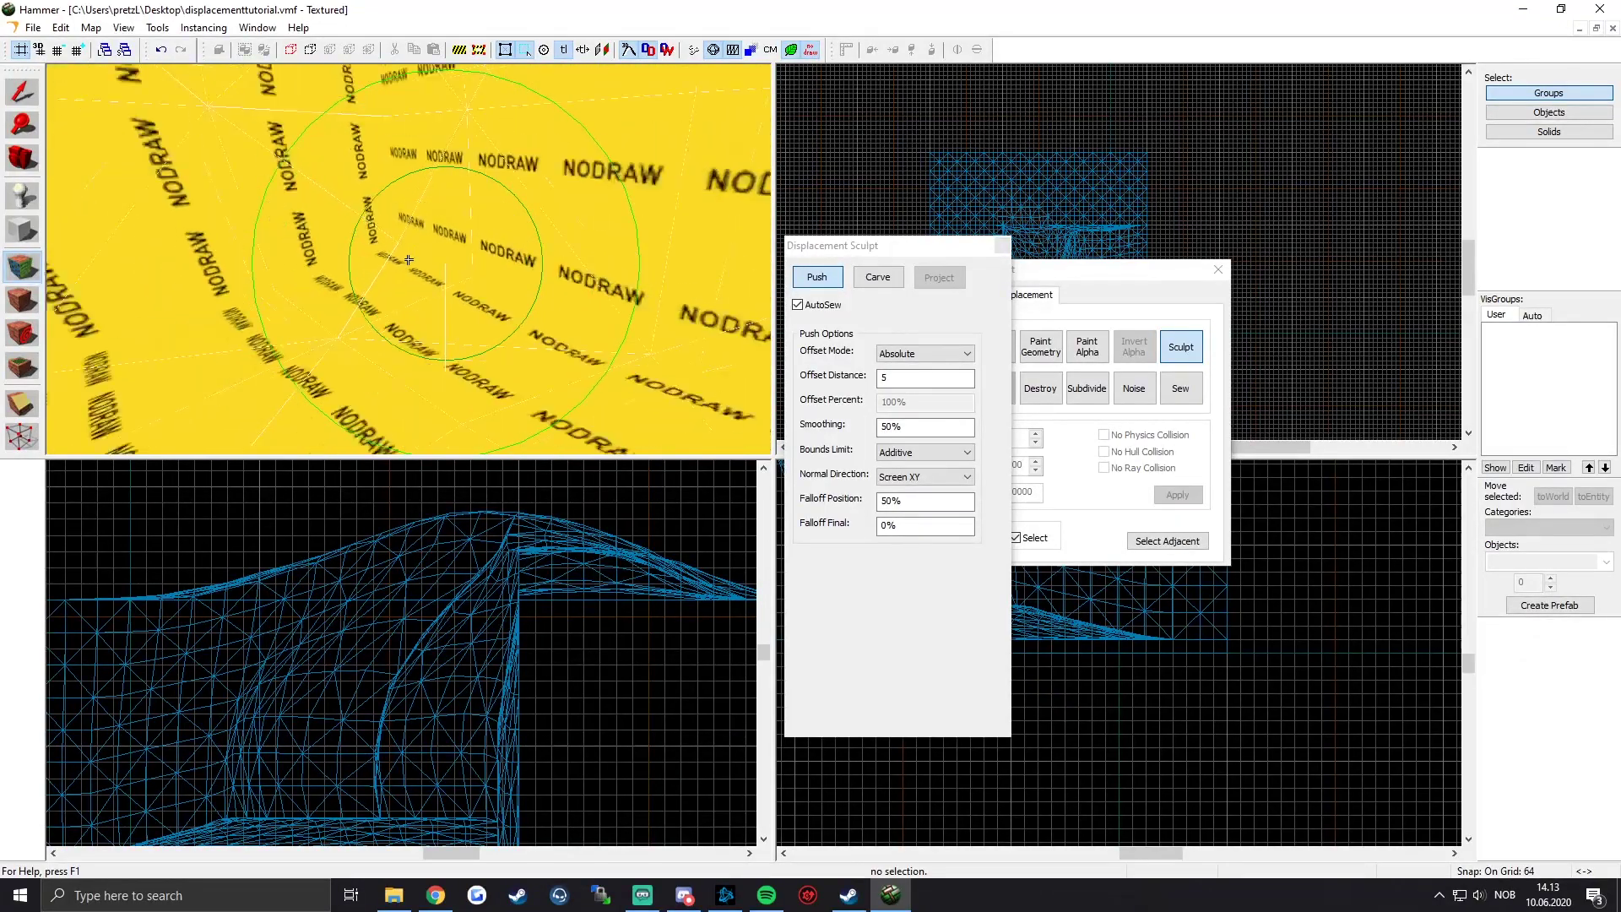
mouse_move(398, 273)
mouse_down()
mouse_move(434, 262)
mouse_move(550, 291)
mouse_up()
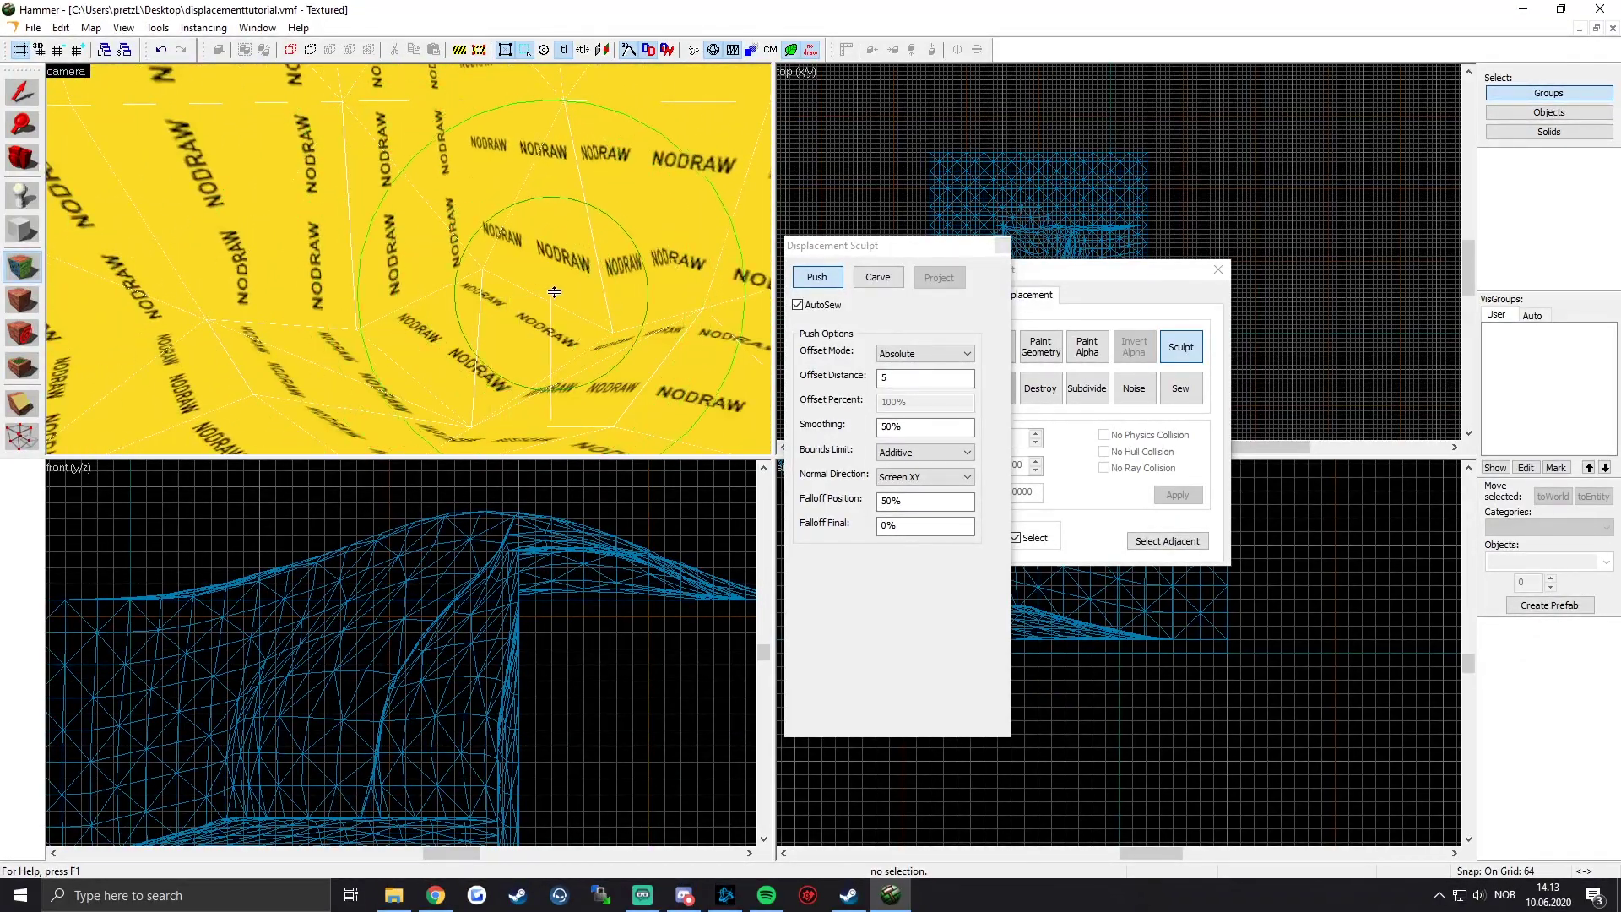
Step: Push the wall surface beside the inner corner and near its foot with several Sculpt strokes
key(z)
key(z)
key(s)
key(z)
key(z)
key(z)
drag(359, 307, 220, 271)
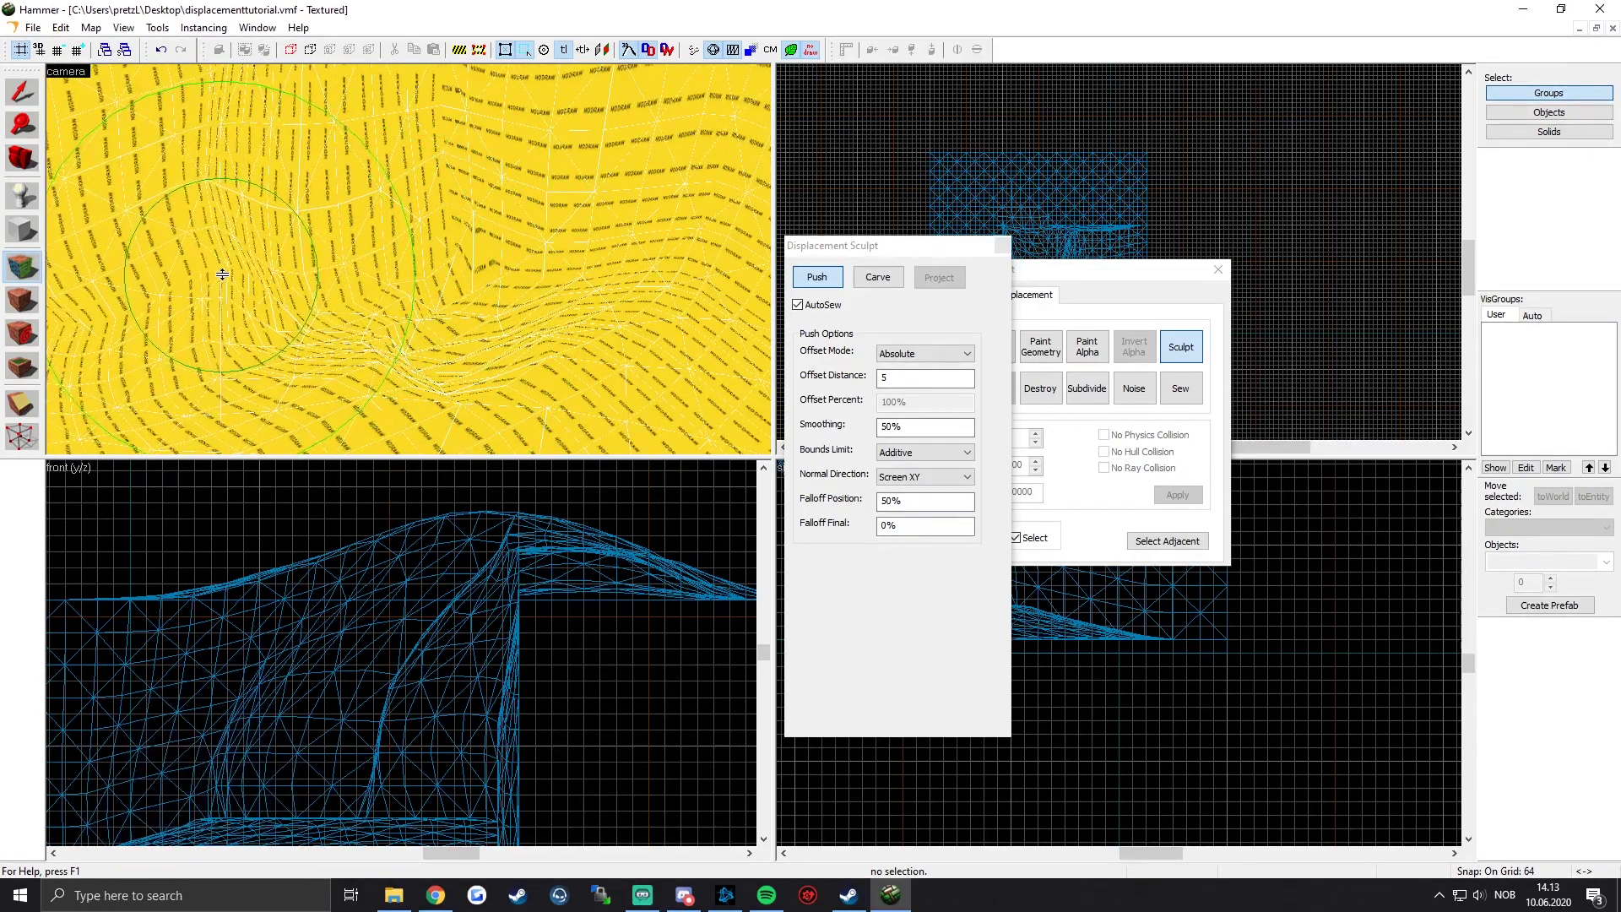
key(z)
key(z)
mouse_move(408, 260)
mouse_down()
mouse_move(437, 225)
mouse_move(414, 226)
mouse_move(409, 260)
mouse_move(264, 320)
mouse_up()
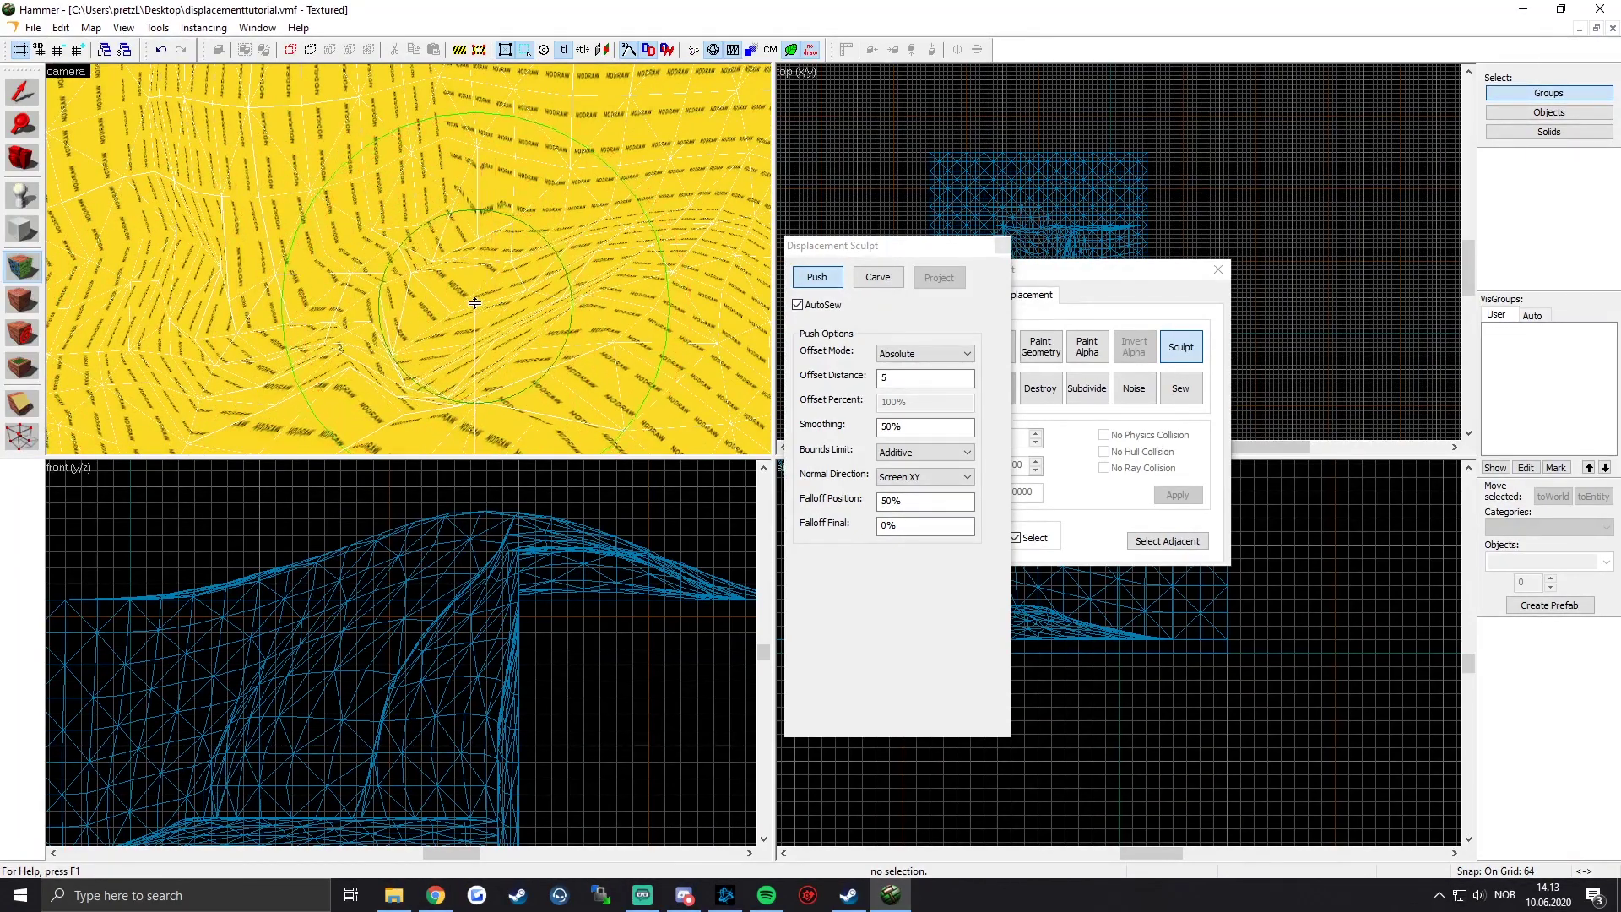
Step: Smooth the crease between the two corner walls with close-up Sculpt strokes
key(z)
key(w)
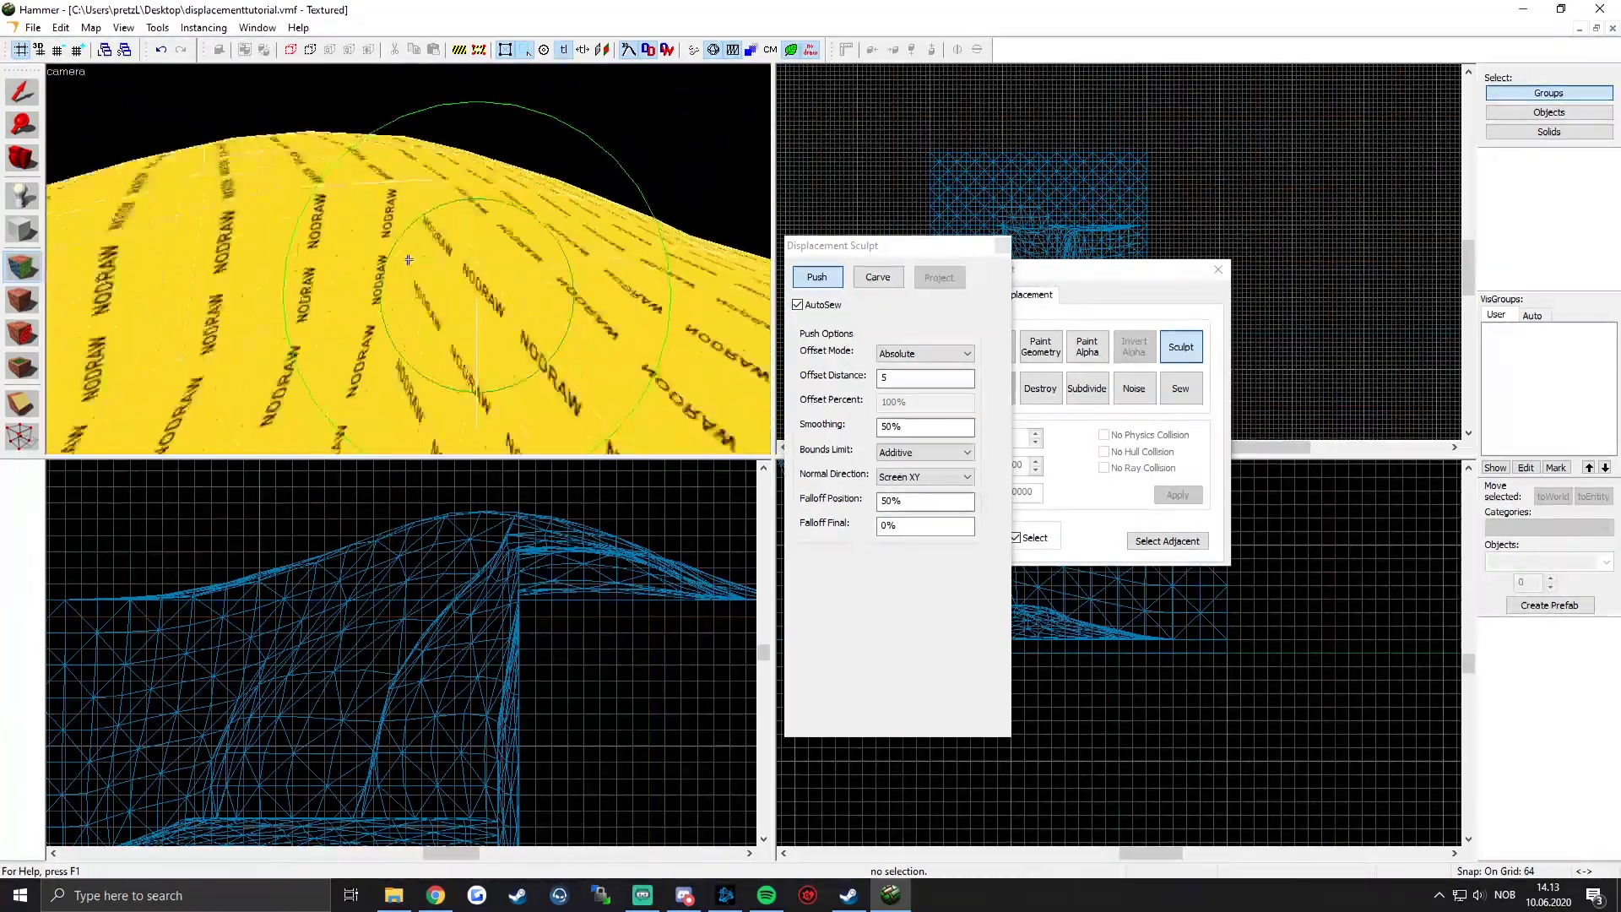
drag(429, 228, 418, 198)
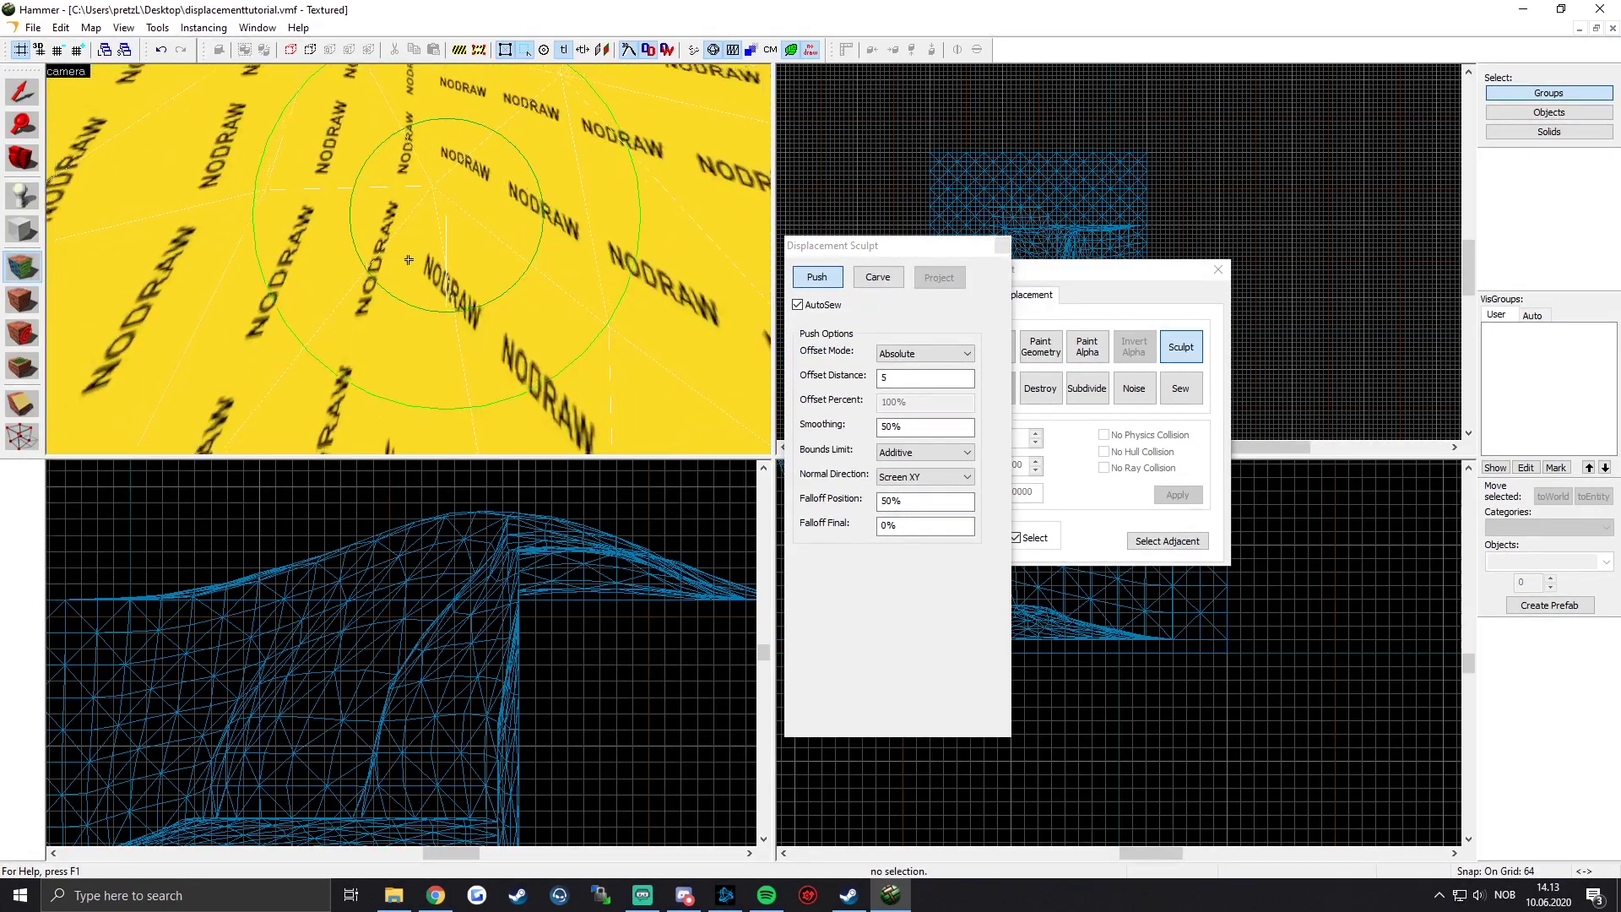
key(w)
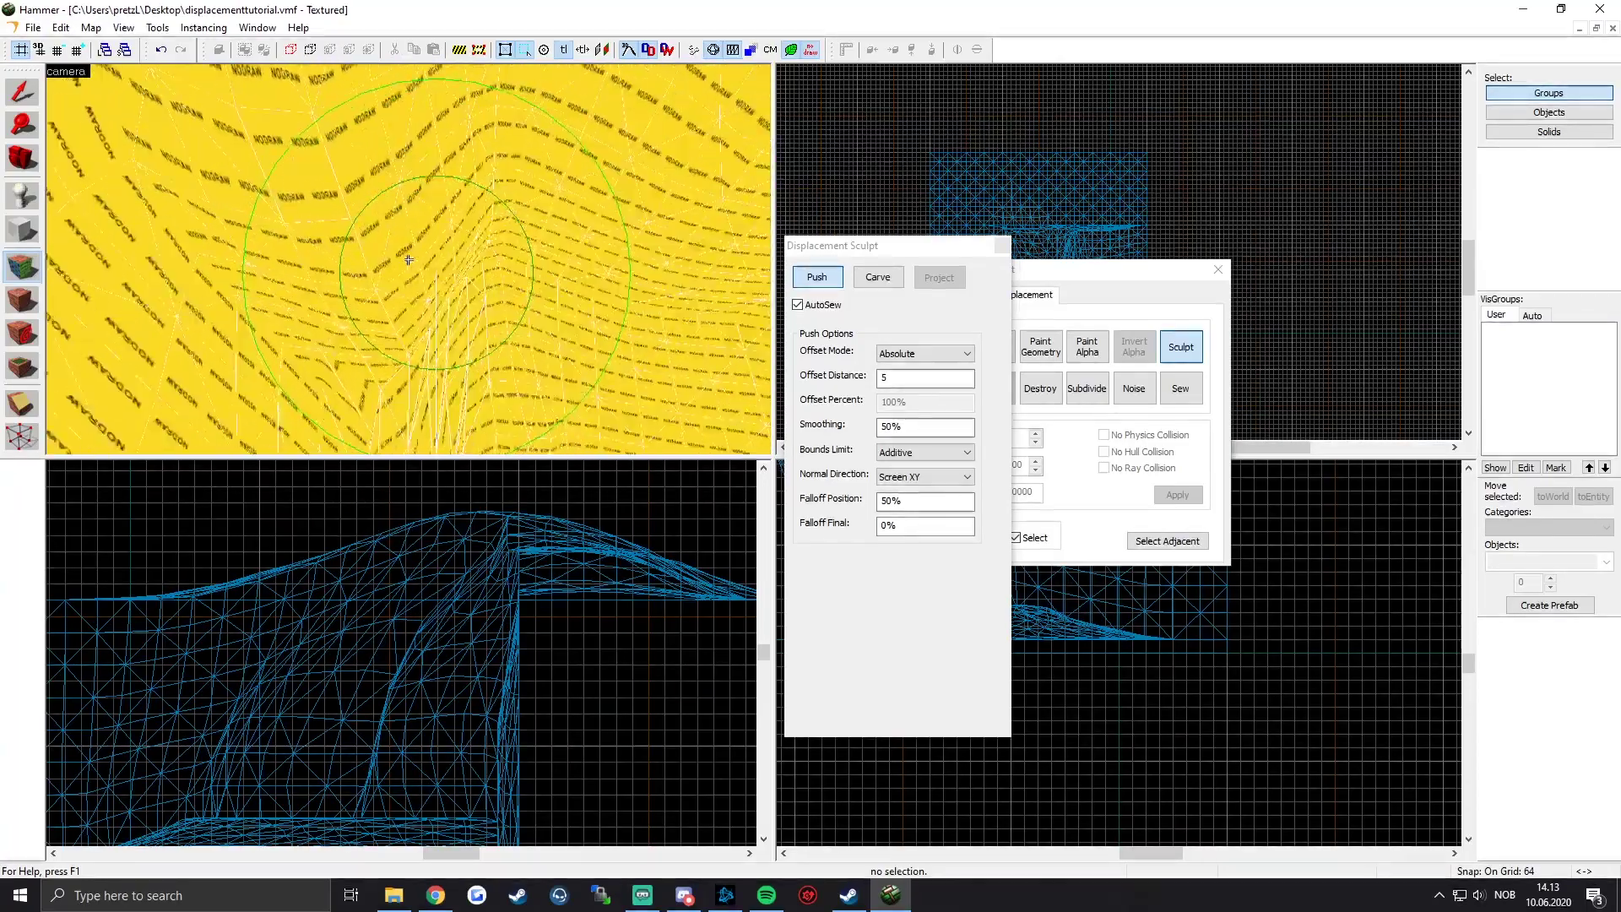
mouse_move(408, 260)
mouse_down()
mouse_move(418, 242)
mouse_move(377, 198)
mouse_up()
key(s)
key(w)
key(z)
key(w)
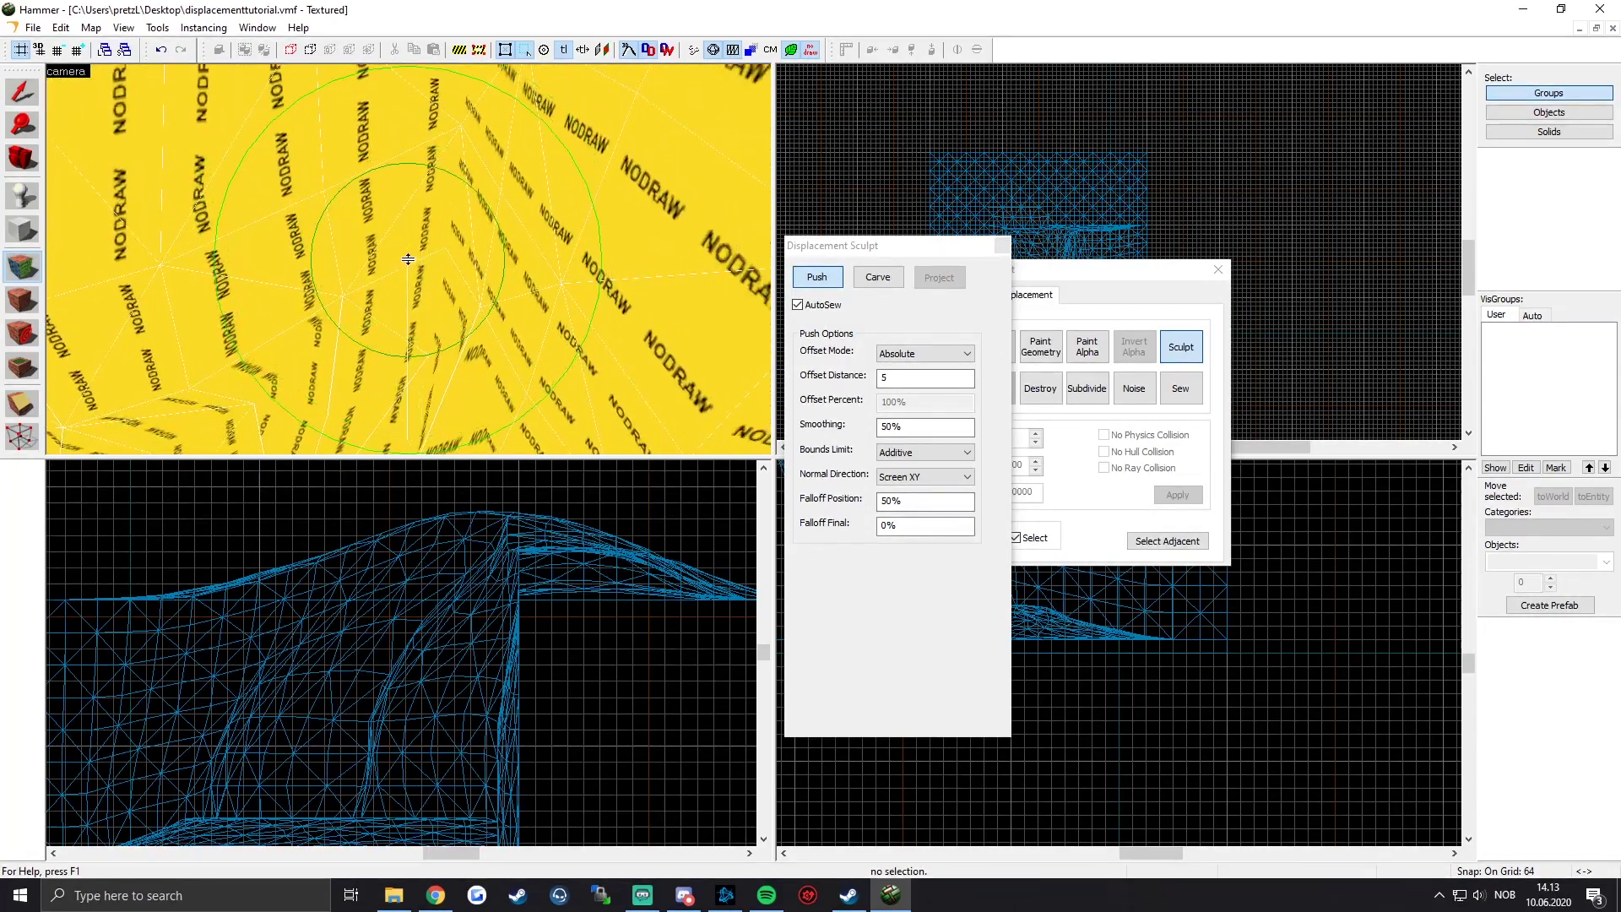
Step: Push the corner wall surface upward to reshape the slope between the floor and the hilltop
key(s)
key(z)
drag(350, 308, 390, 197)
key(z)
key(z)
drag(415, 258, 396, 165)
key(z)
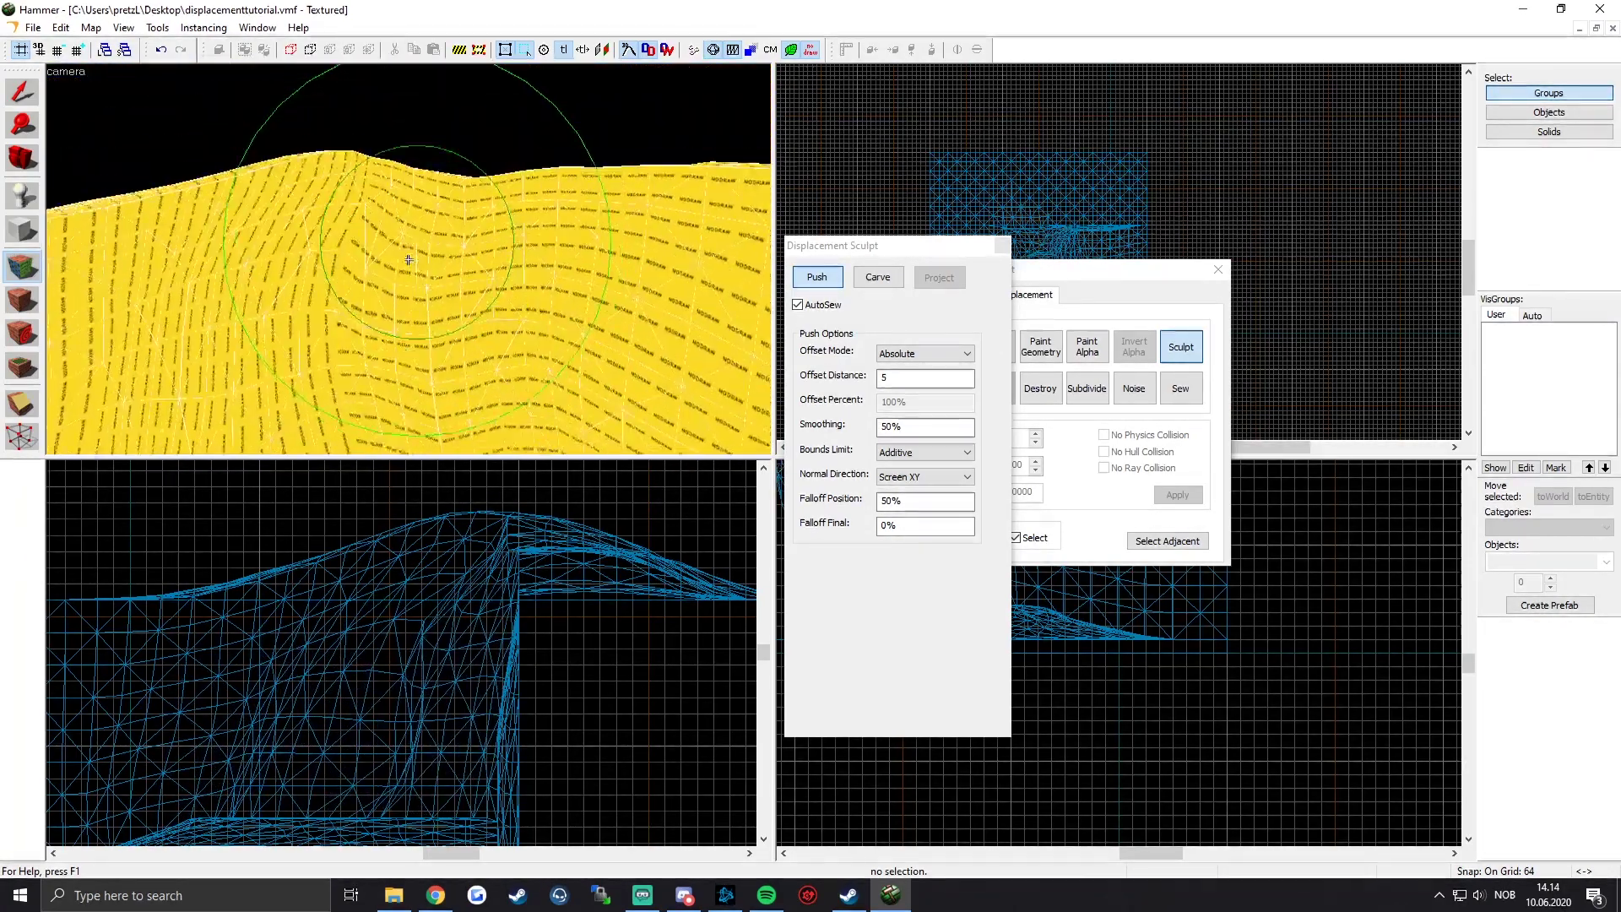
Step: Refine the inner corner and the adjoining upper edge with a few more Screen XY pushes
key(w)
key(z)
mouse_move(409, 261)
mouse_down()
mouse_move(424, 194)
mouse_move(409, 260)
mouse_up()
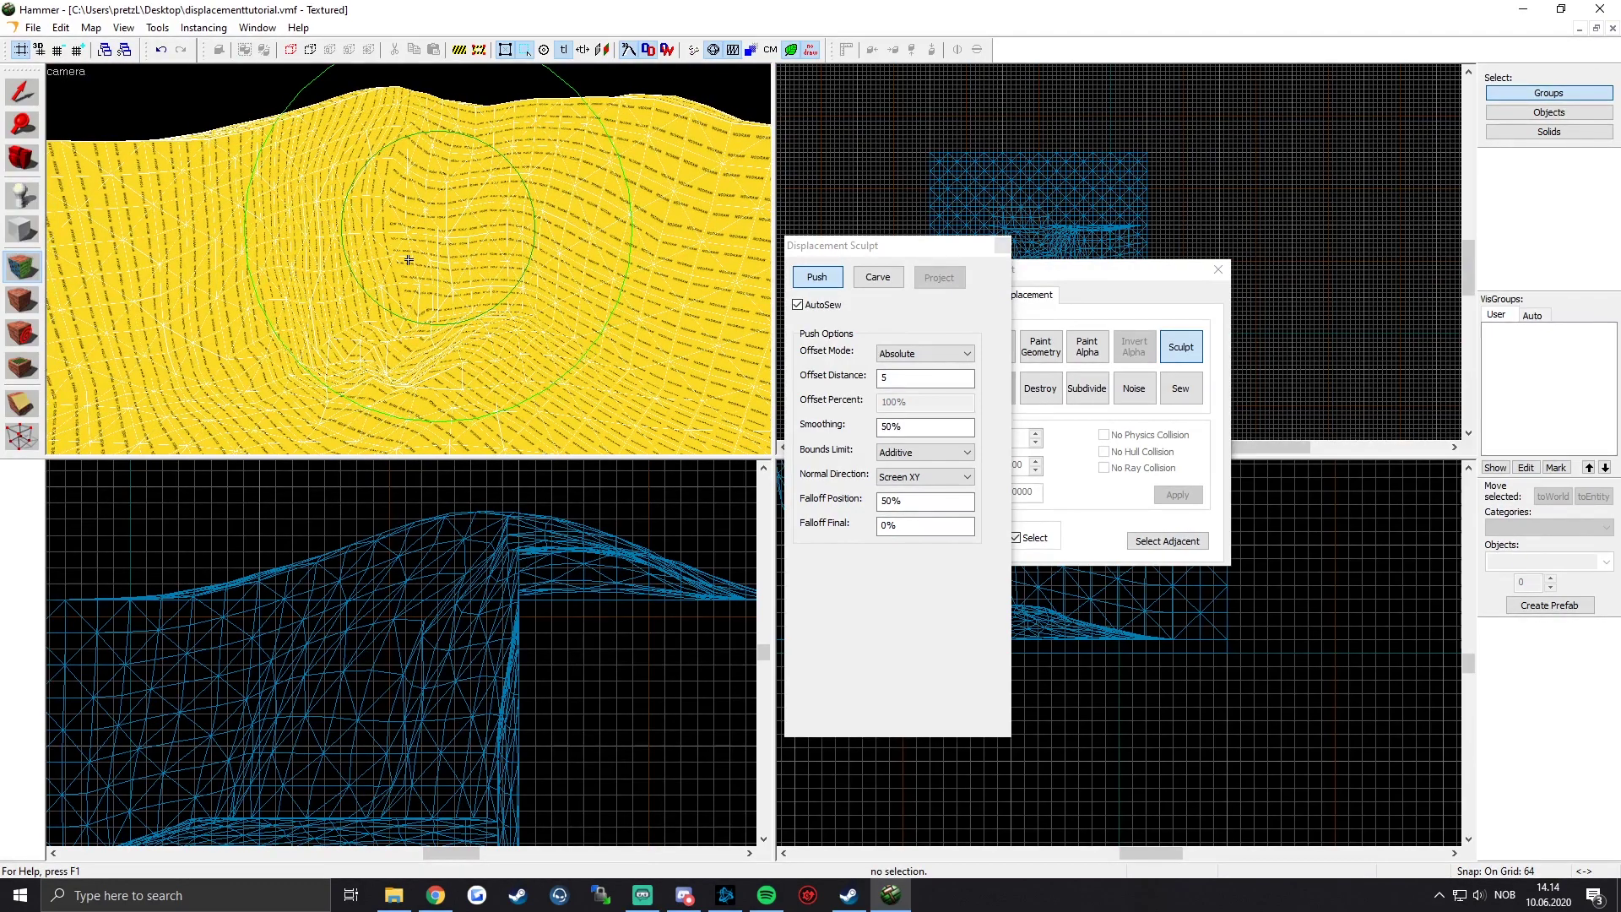
drag(409, 260, 409, 261)
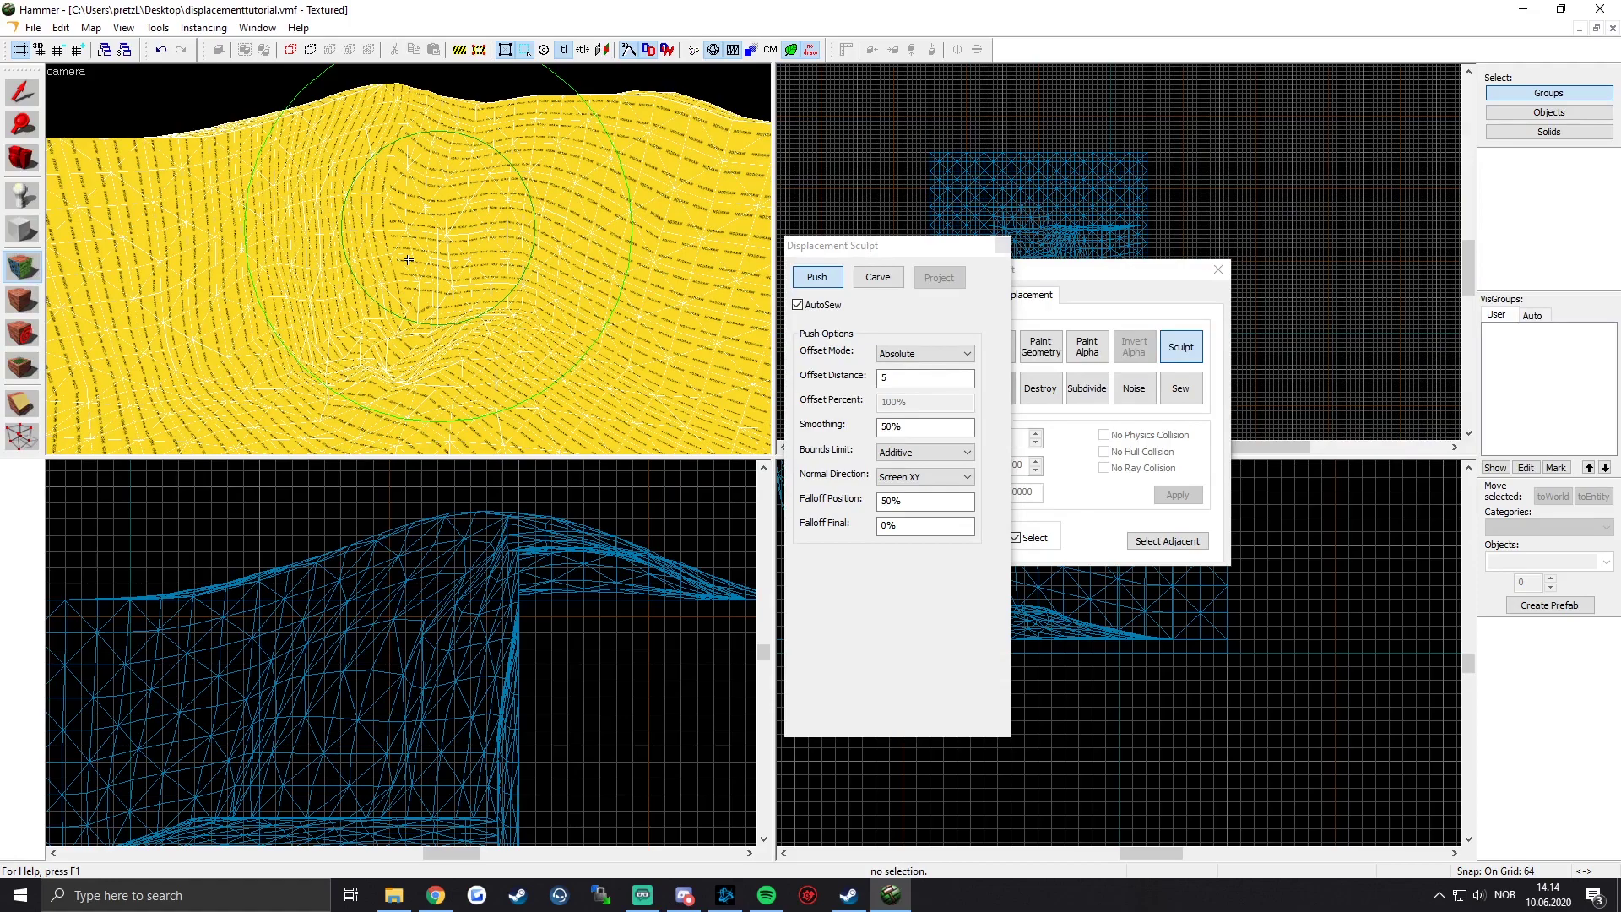
key(z)
key(z)
drag(409, 261, 408, 260)
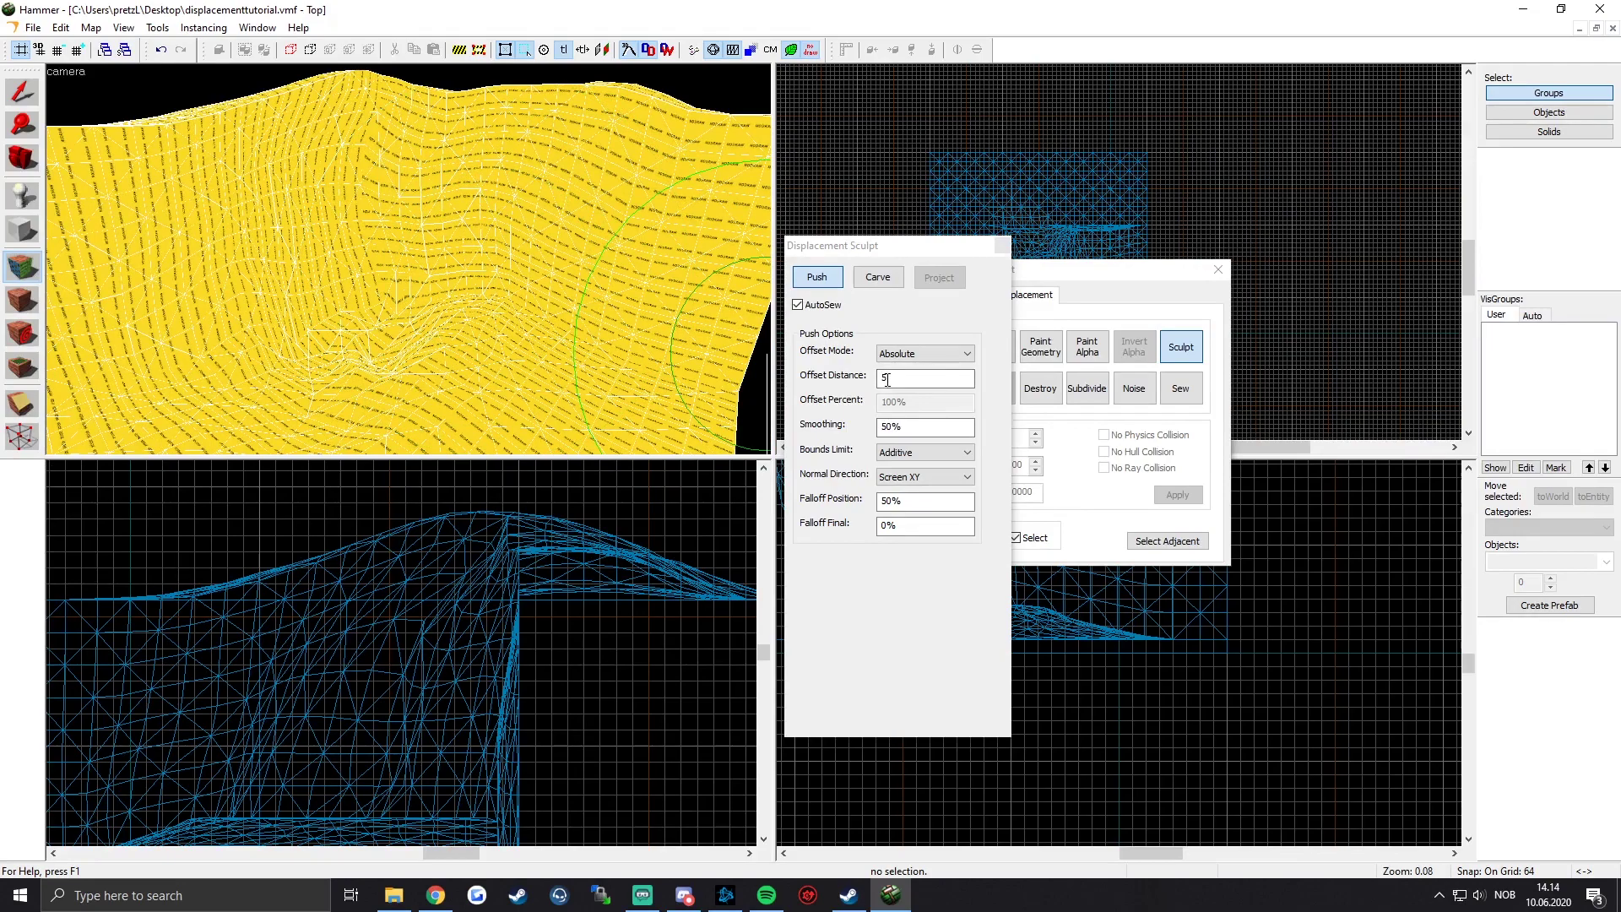
drag(409, 260, 409, 260)
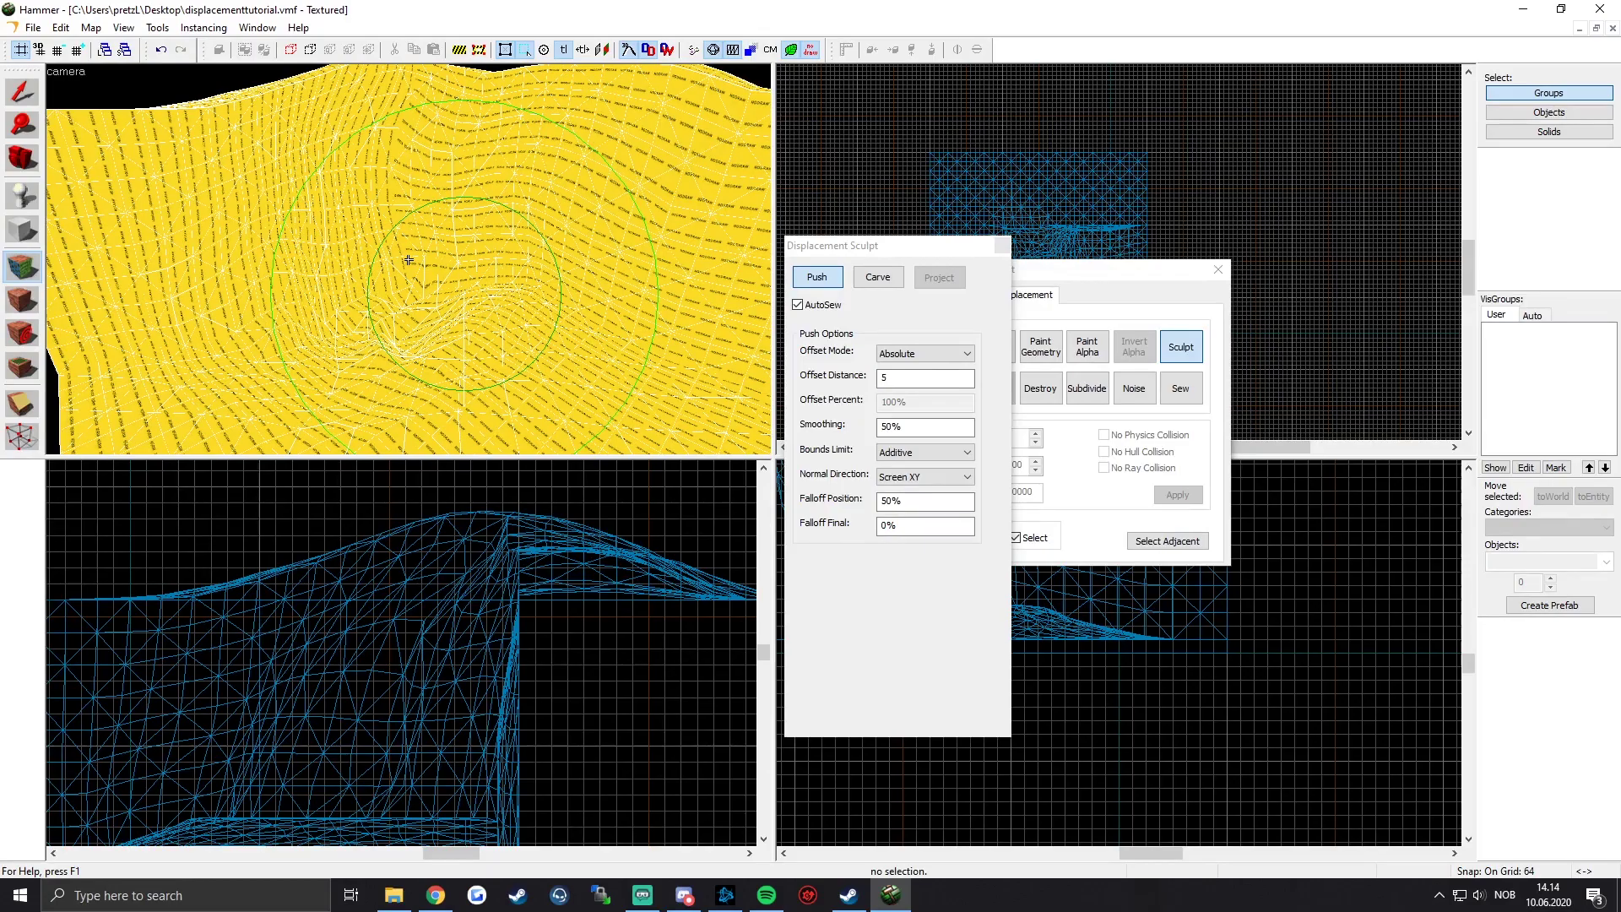
Step: Close the sculpt settings and toggle the displacement display, leaving the original flat blocks shown
key(s)
key(w)
key(s)
key(z)
key(z)
key(z)
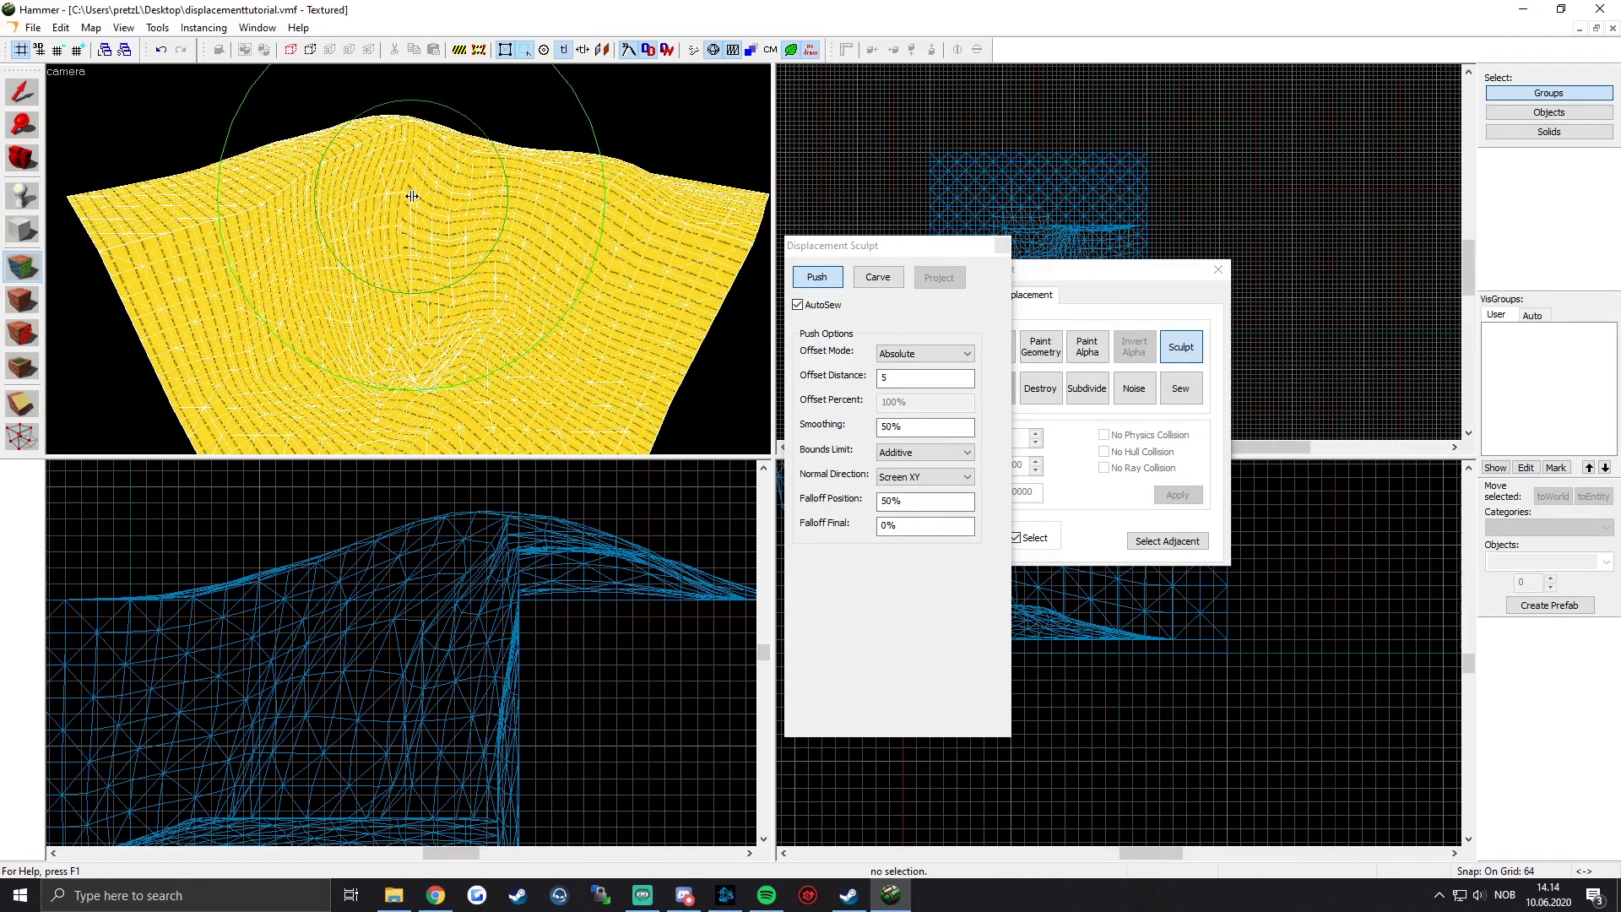
click(1003, 246)
click(627, 50)
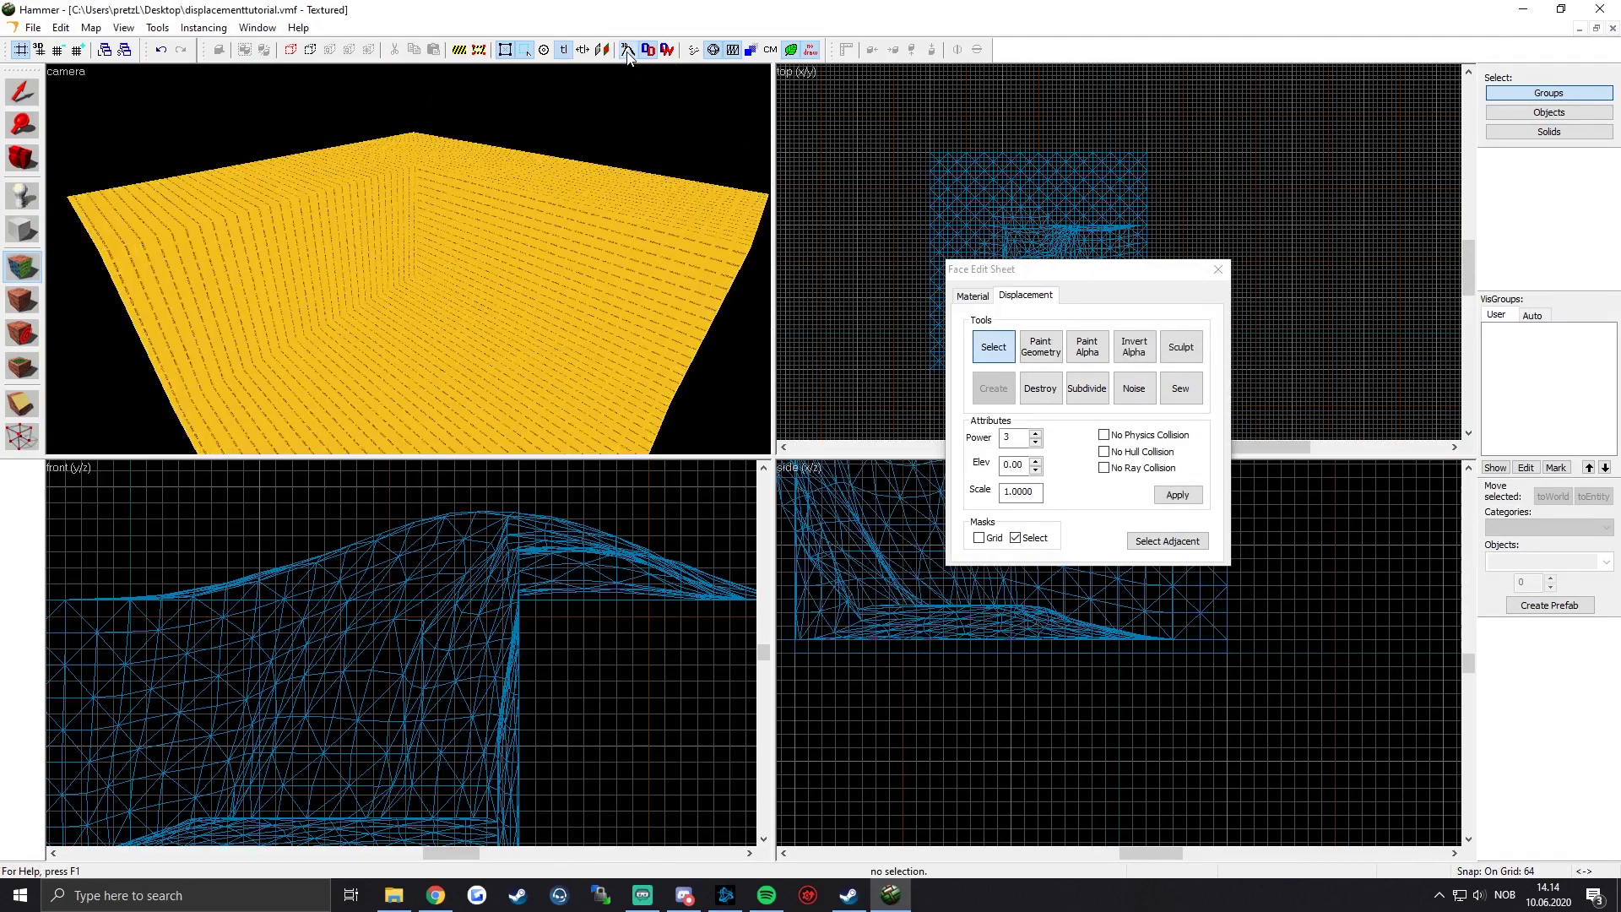
click(632, 53)
click(631, 53)
click(632, 54)
click(632, 53)
Step: Select individual wall, floor and top faces around the inner corner while the displacements are hidden
key(z)
key(w)
key(a)
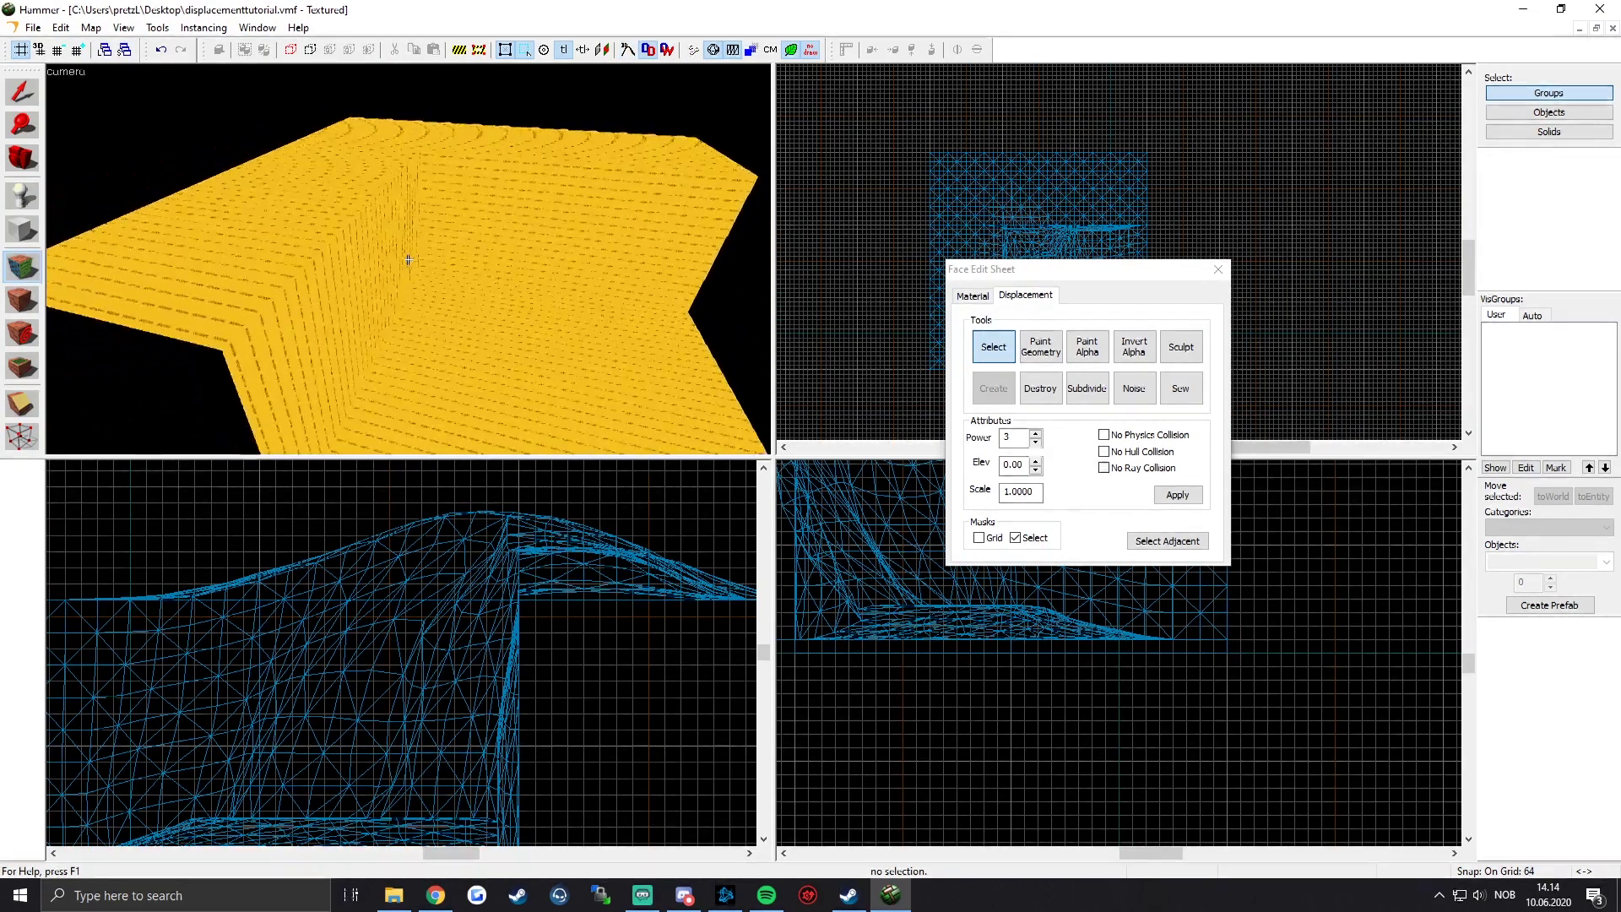
key(d)
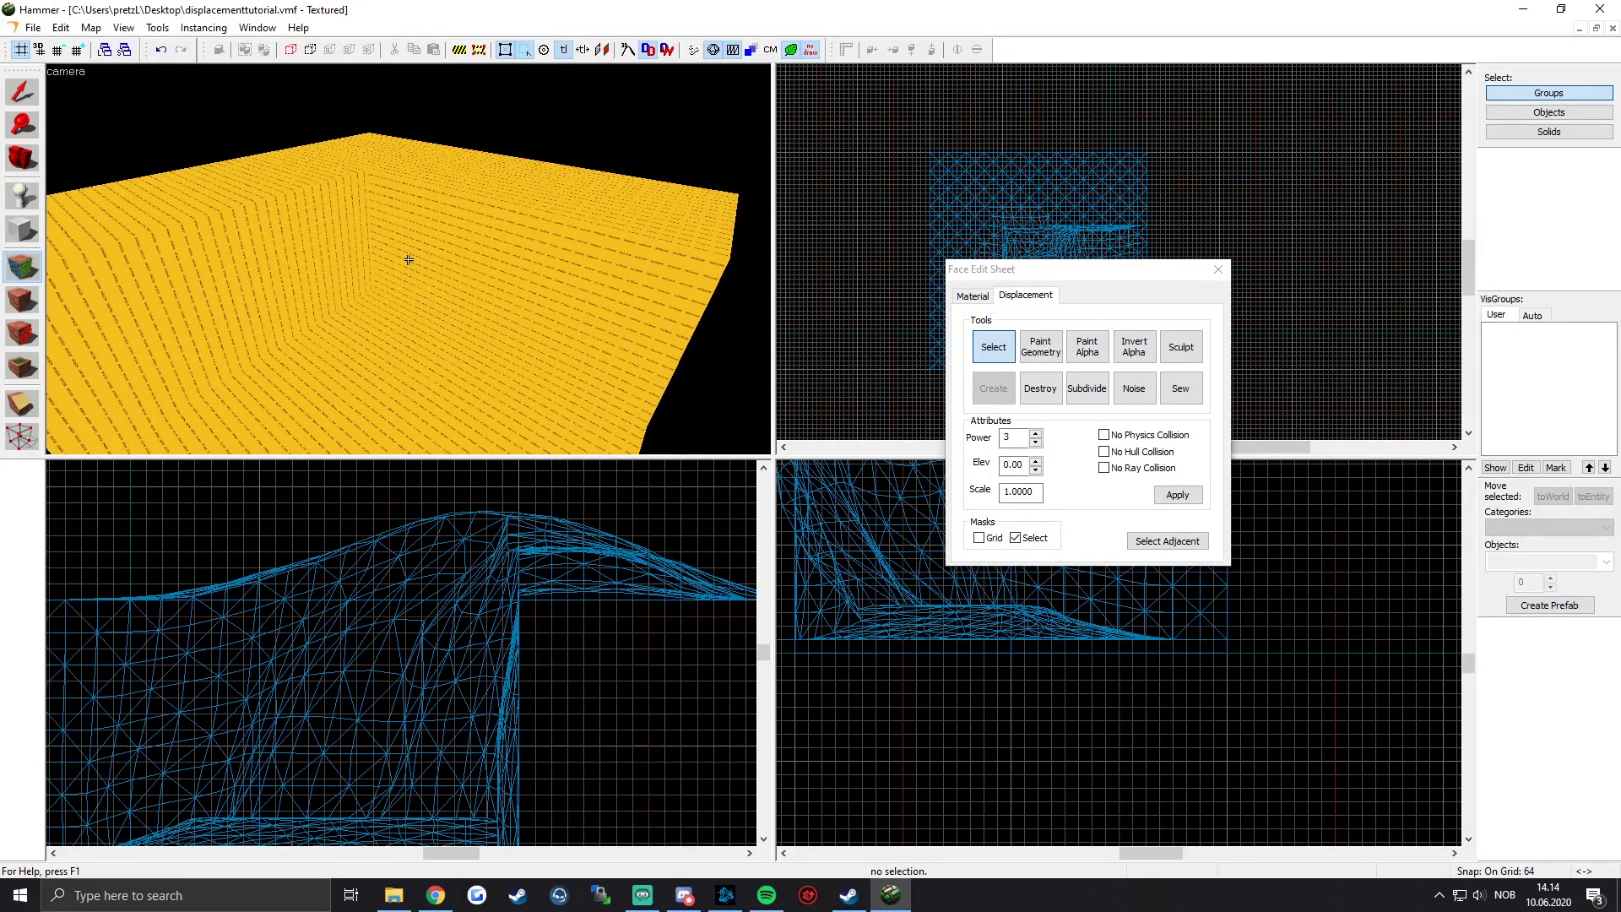
drag(409, 260, 409, 260)
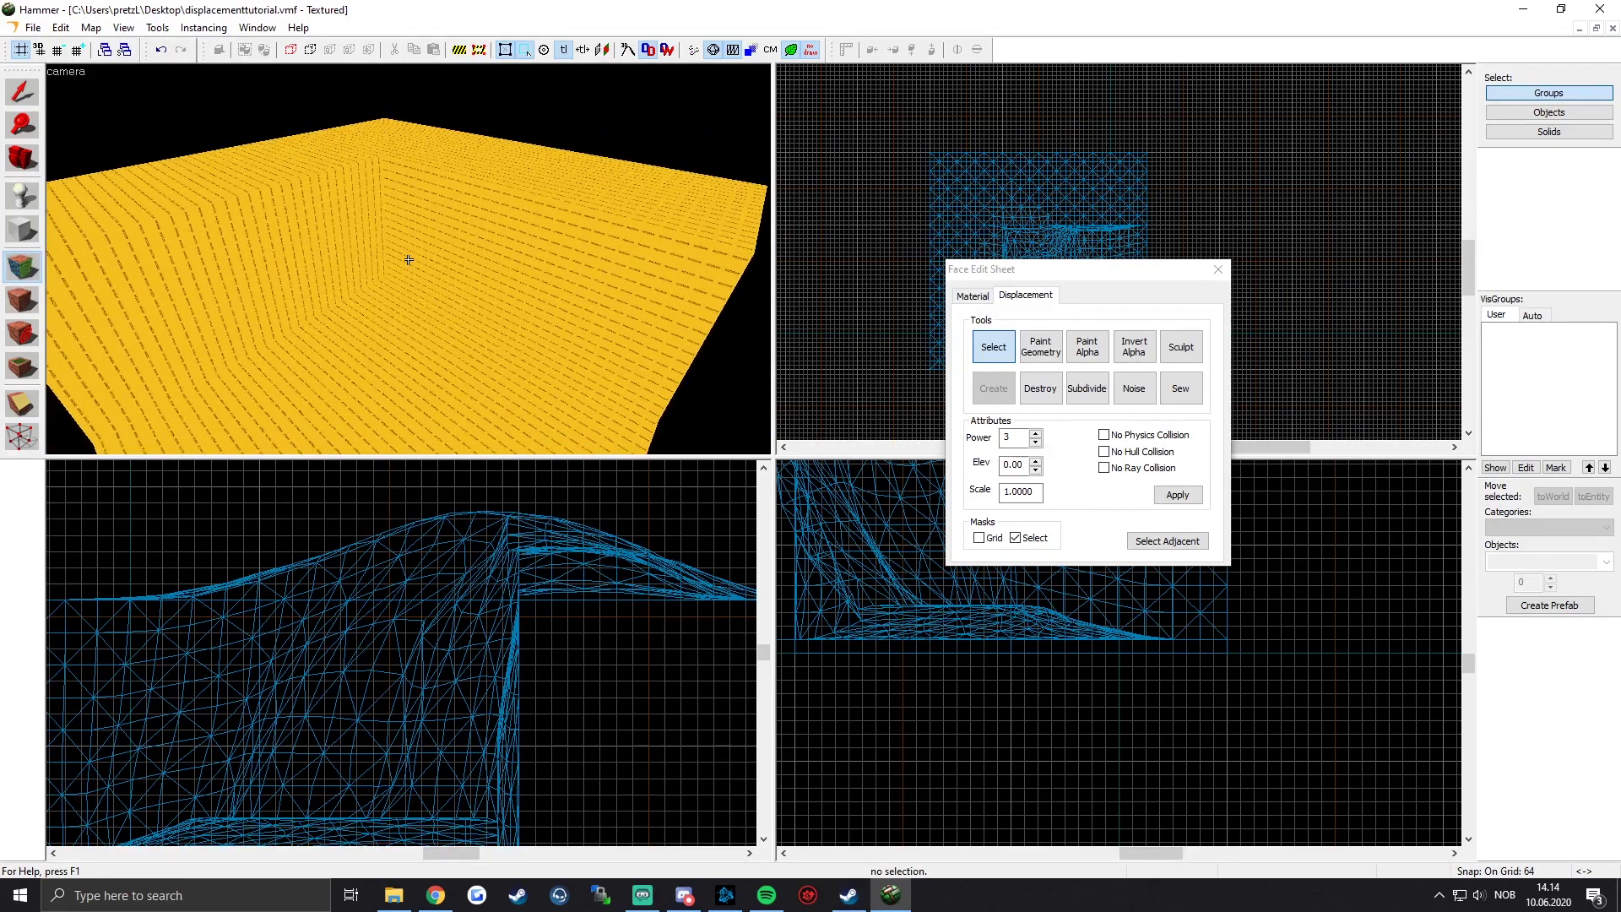
key(z)
key(z)
click(448, 221)
click(375, 206)
click(427, 130)
click(347, 148)
click(447, 149)
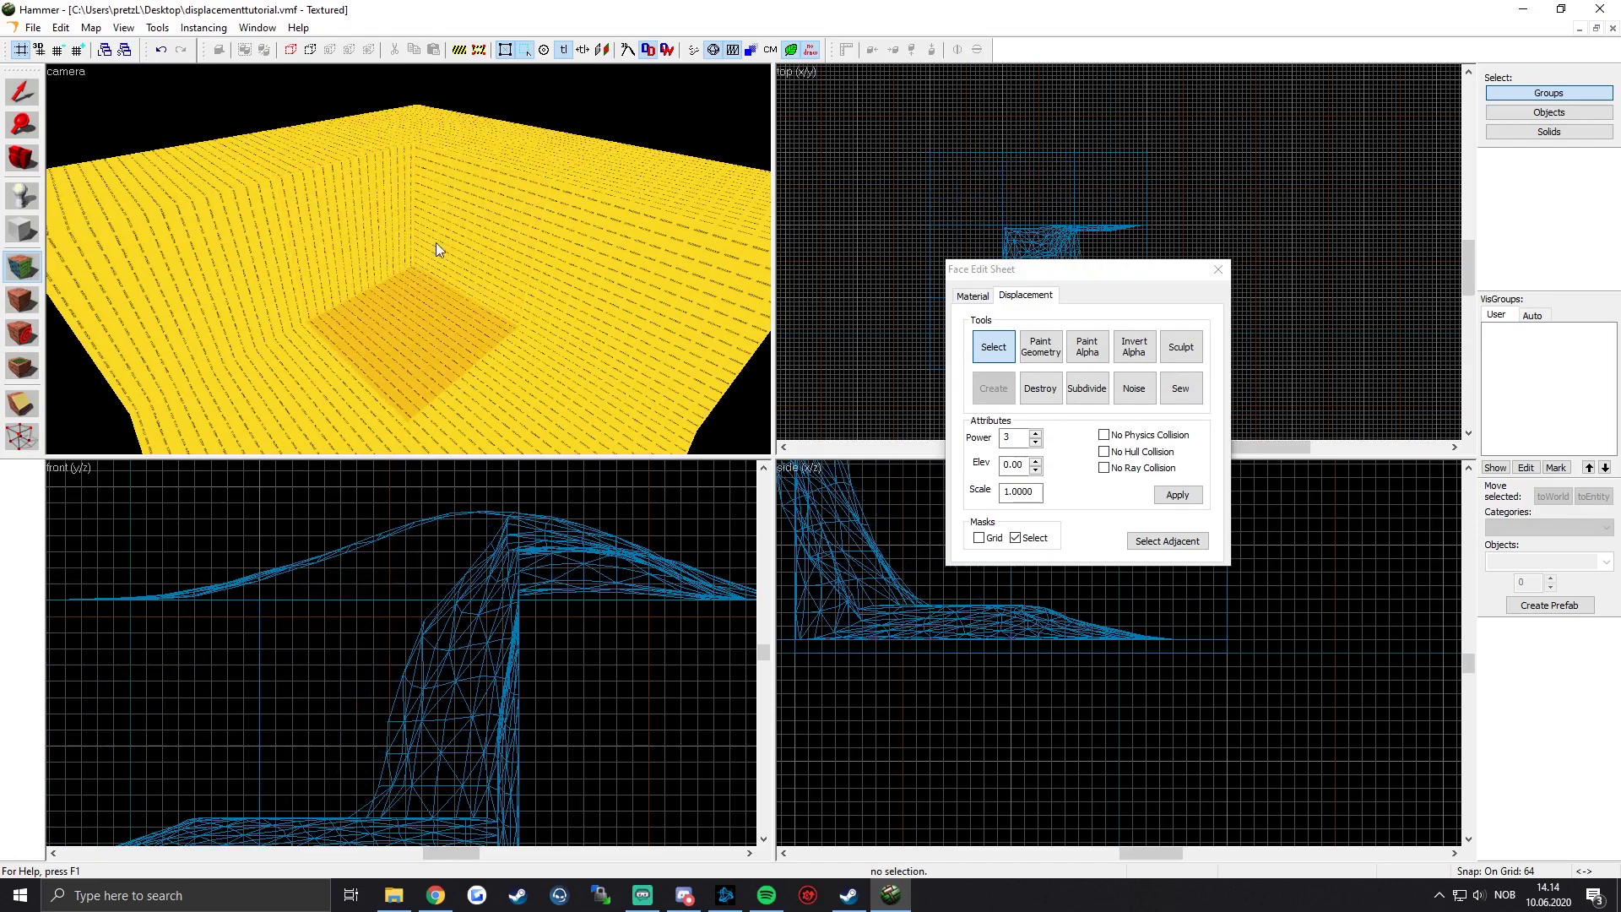
Step: Turn the displacement display back on and view the sculpted terrain as a whole
click(628, 53)
key(z)
key(s)
key(z)
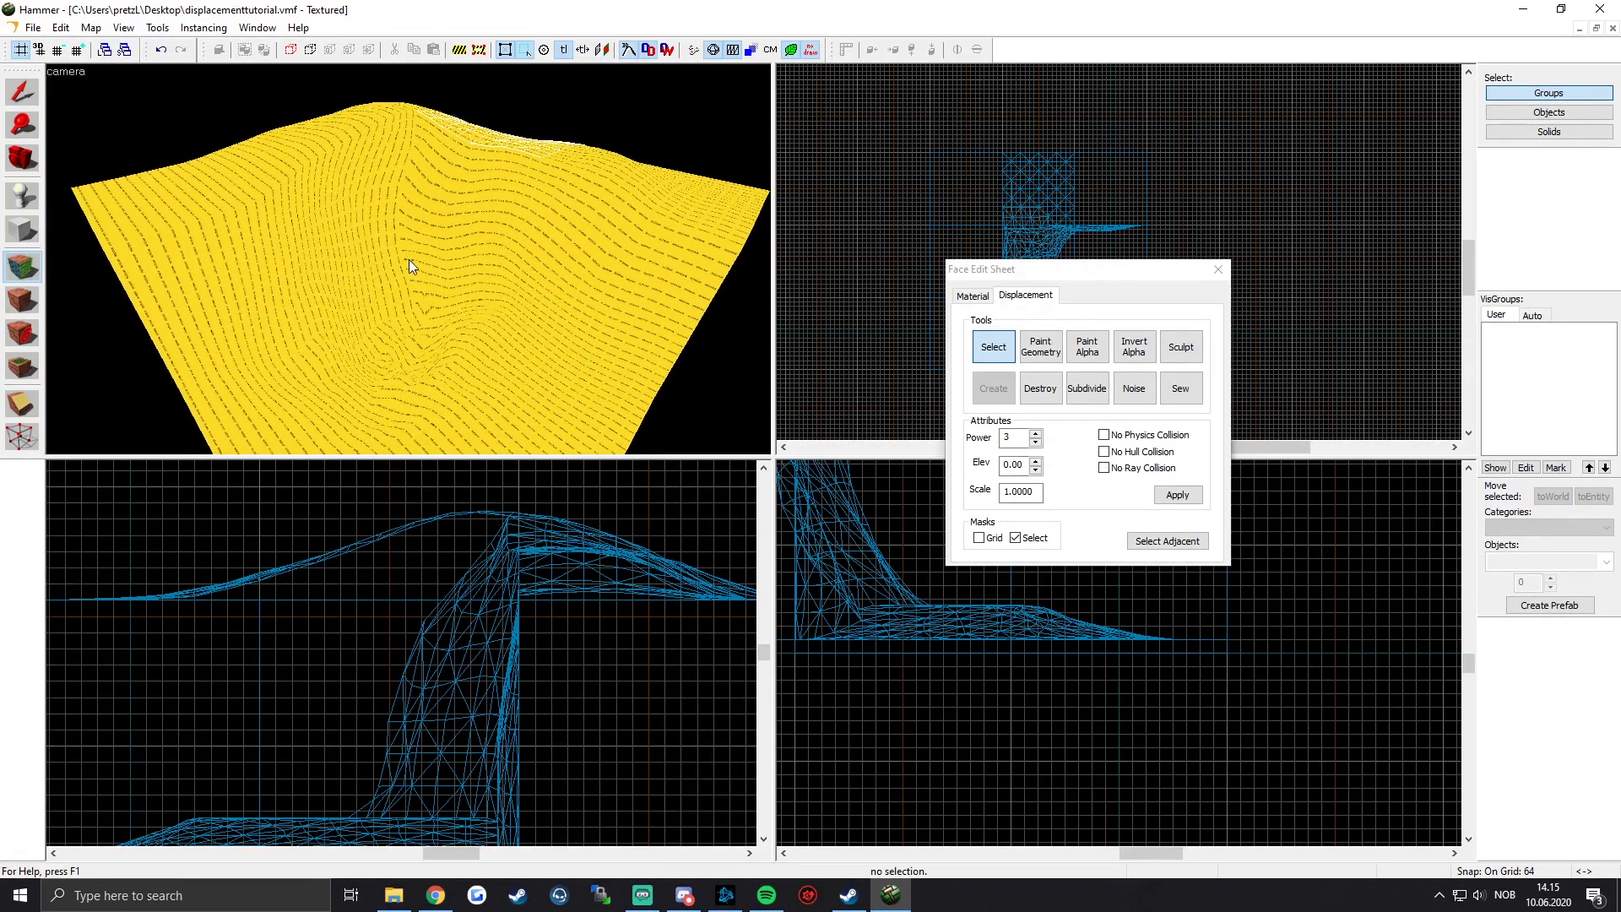
key(z)
key(s)
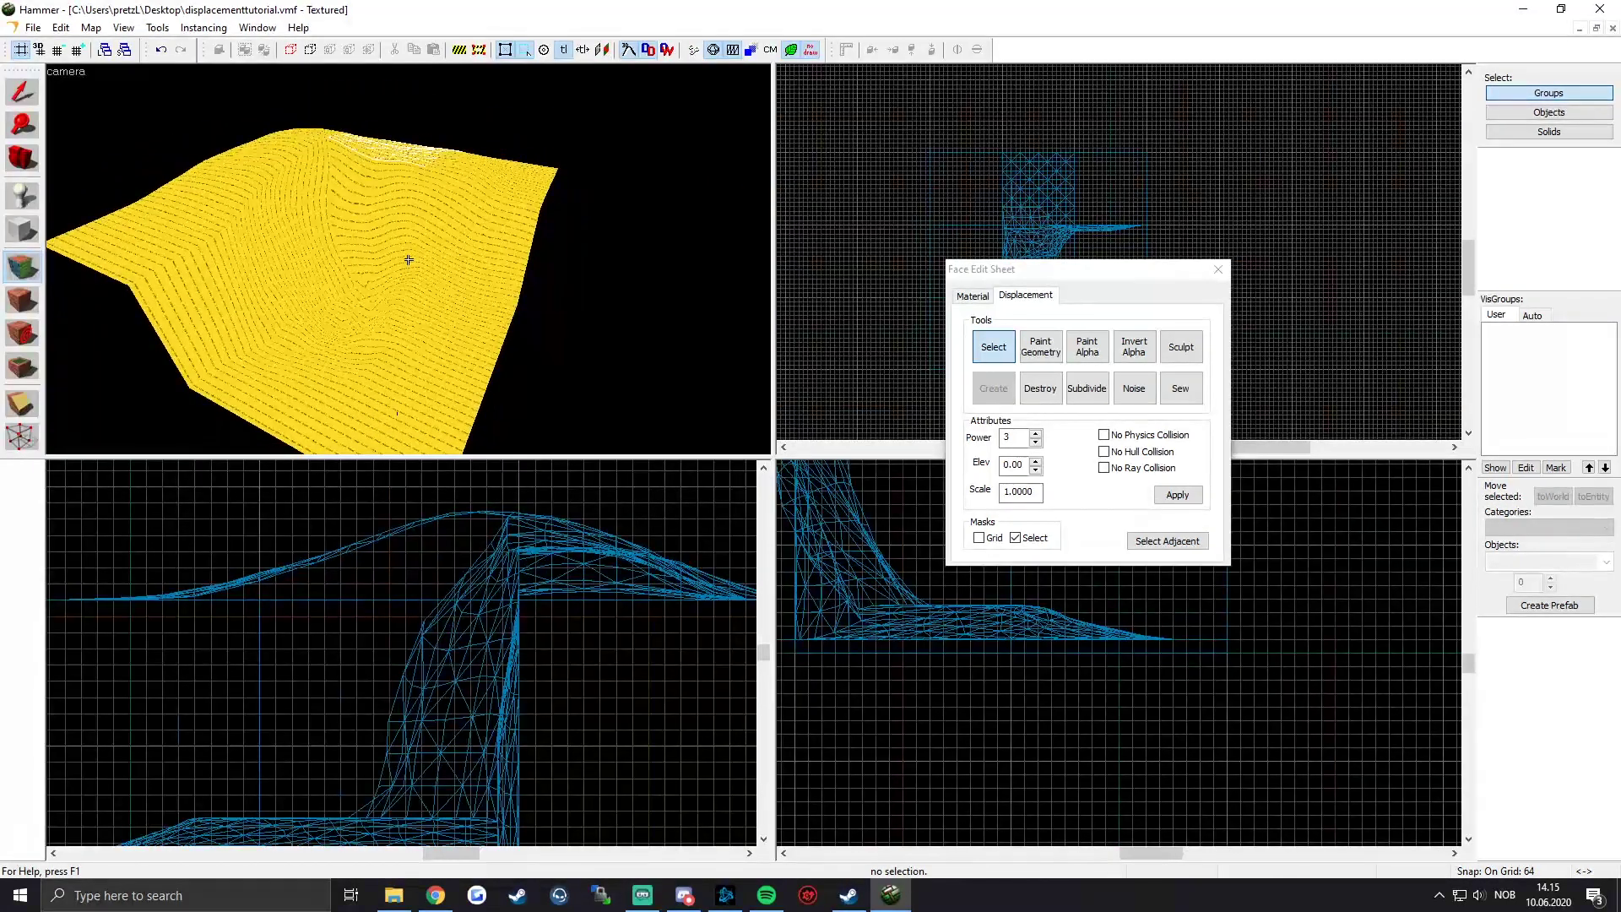
key(w)
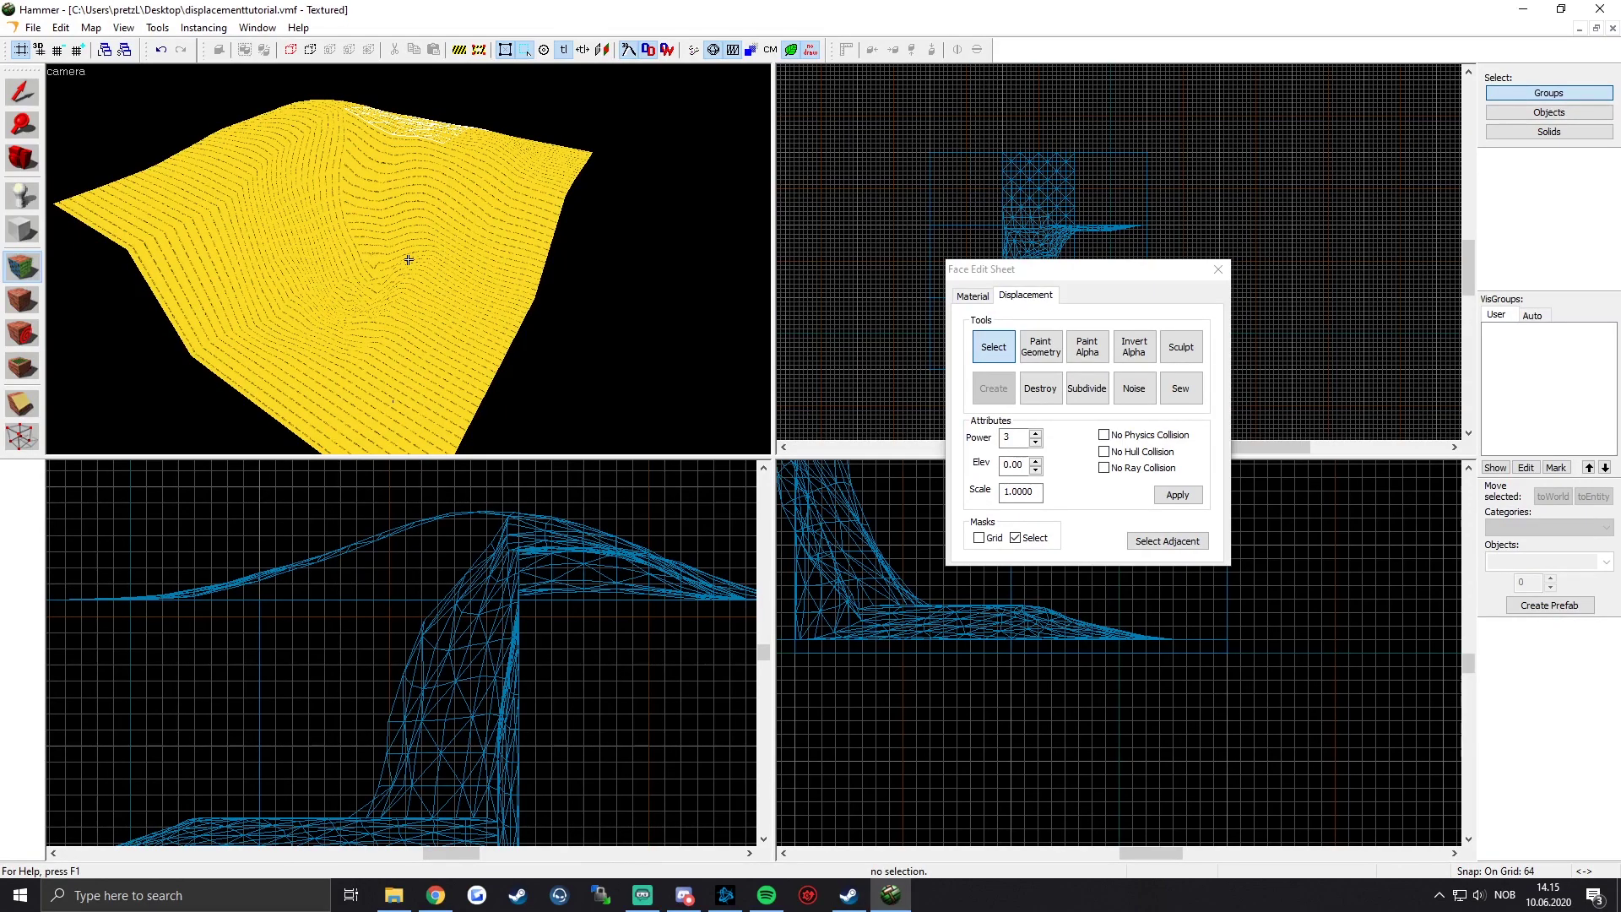
Step: Close the face editor and create a separate 1024 × 1024 nodraw block beside the sculpted terrain
drag(409, 260, 412, 261)
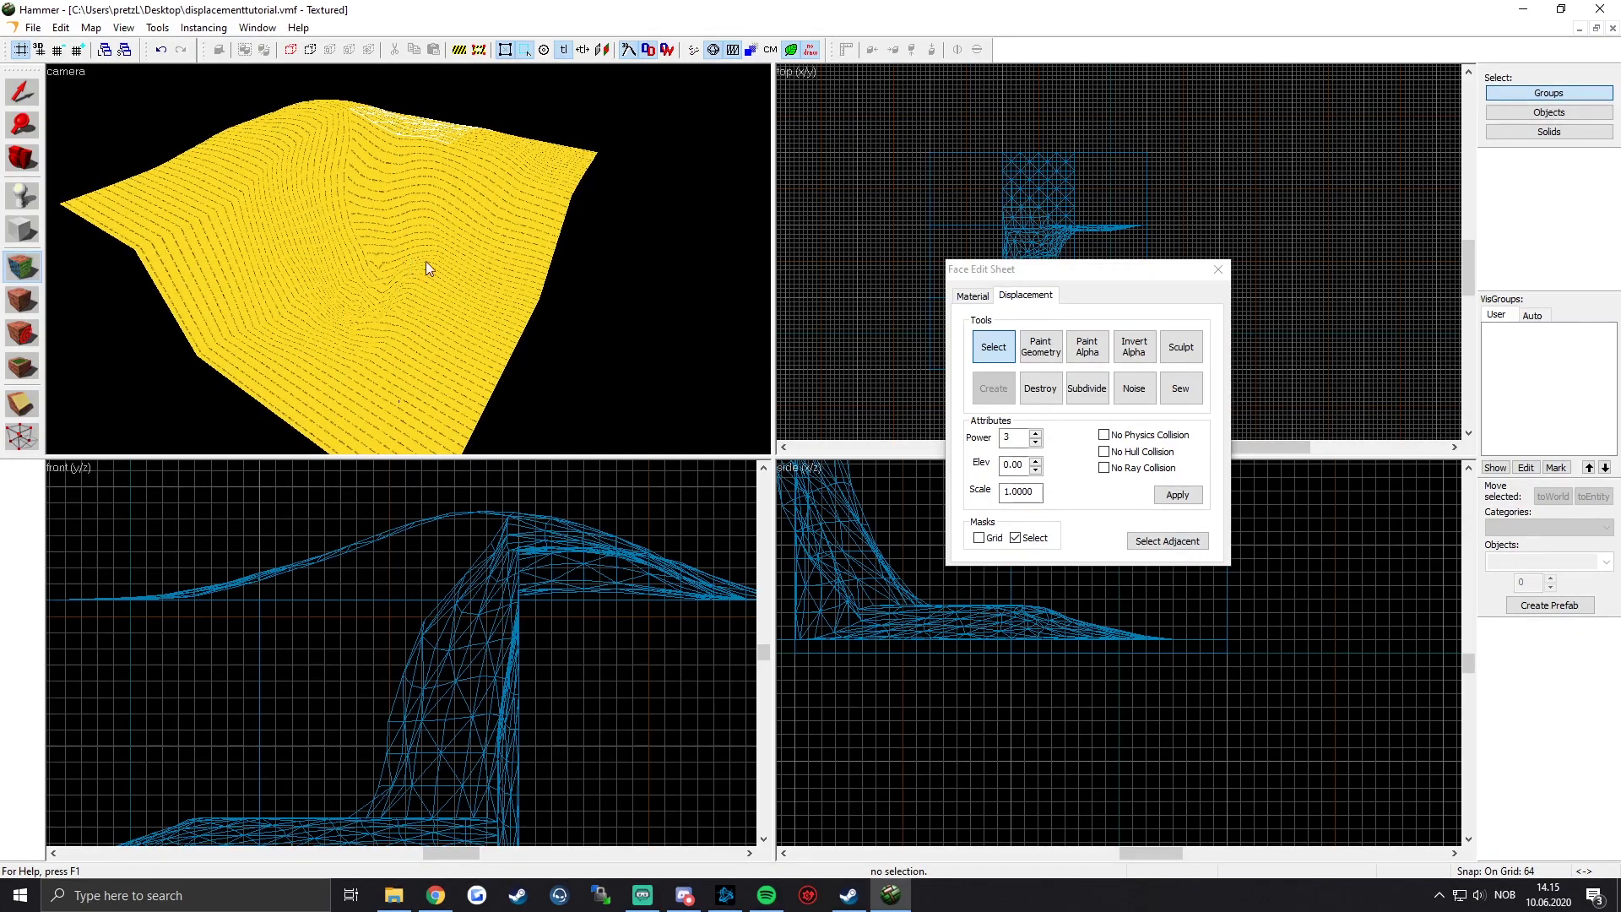
click(1218, 270)
scroll(1083, 140, up, 3)
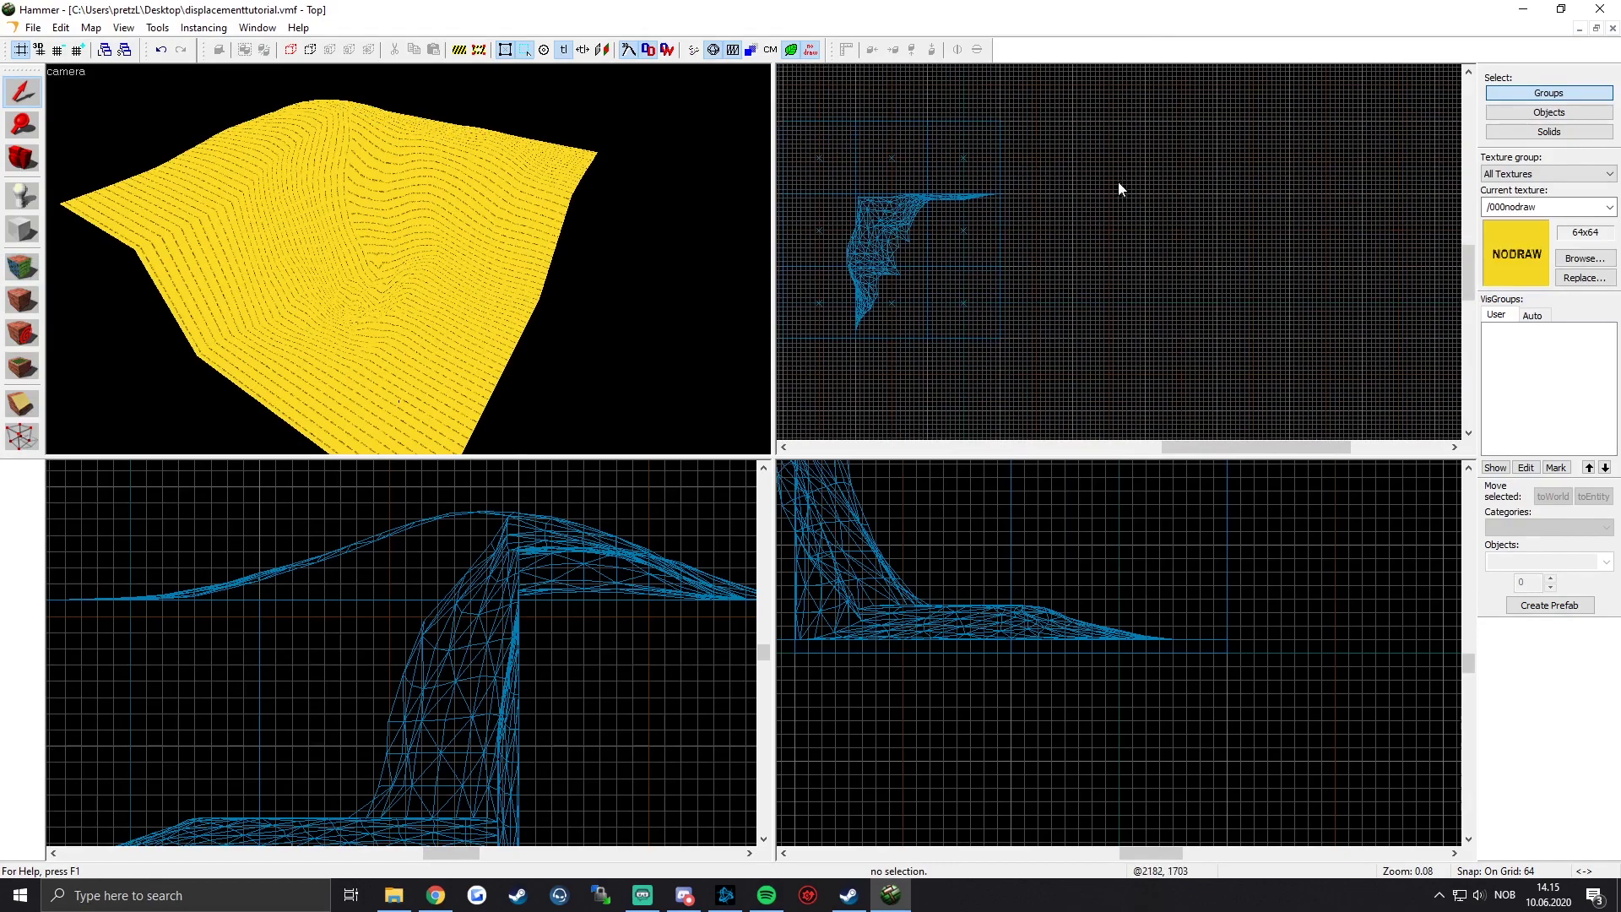
middle_drag(1187, 206, 1068, 215)
click(24, 228)
drag(1044, 213, 1172, 341)
key(Return)
click(25, 91)
key(z)
key(w)
key(z)
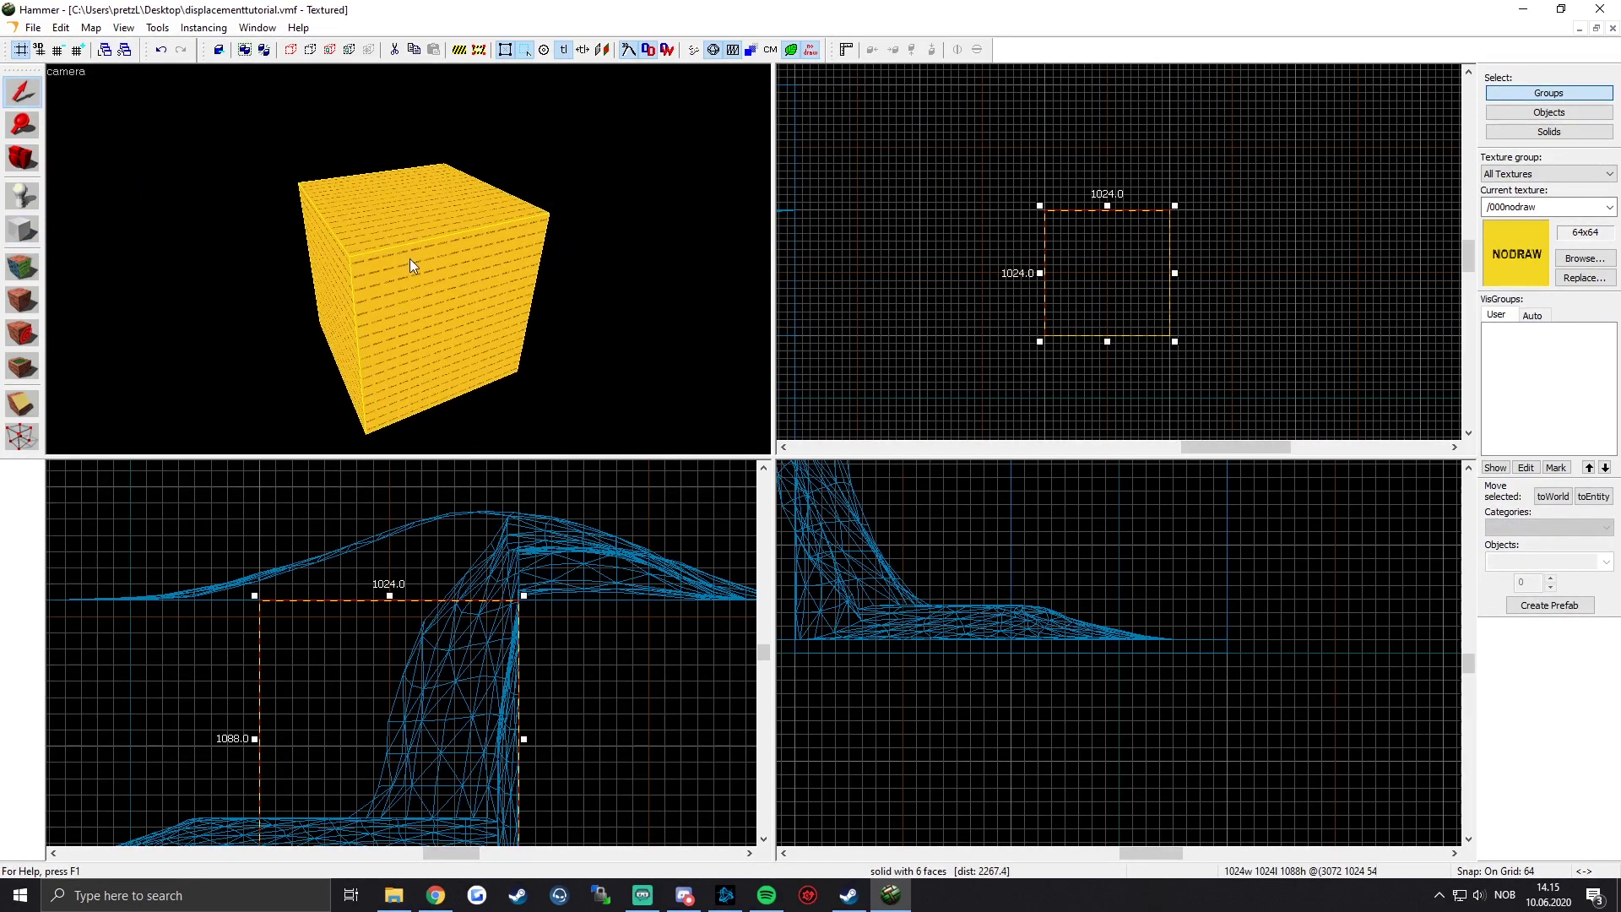
Step: Flatten the new block to a height of 64 units by lowering its upper side
scroll(483, 623, down, 1)
scroll(483, 626, up, 1)
middle_drag(409, 618, 504, 530)
drag(484, 507, 484, 768)
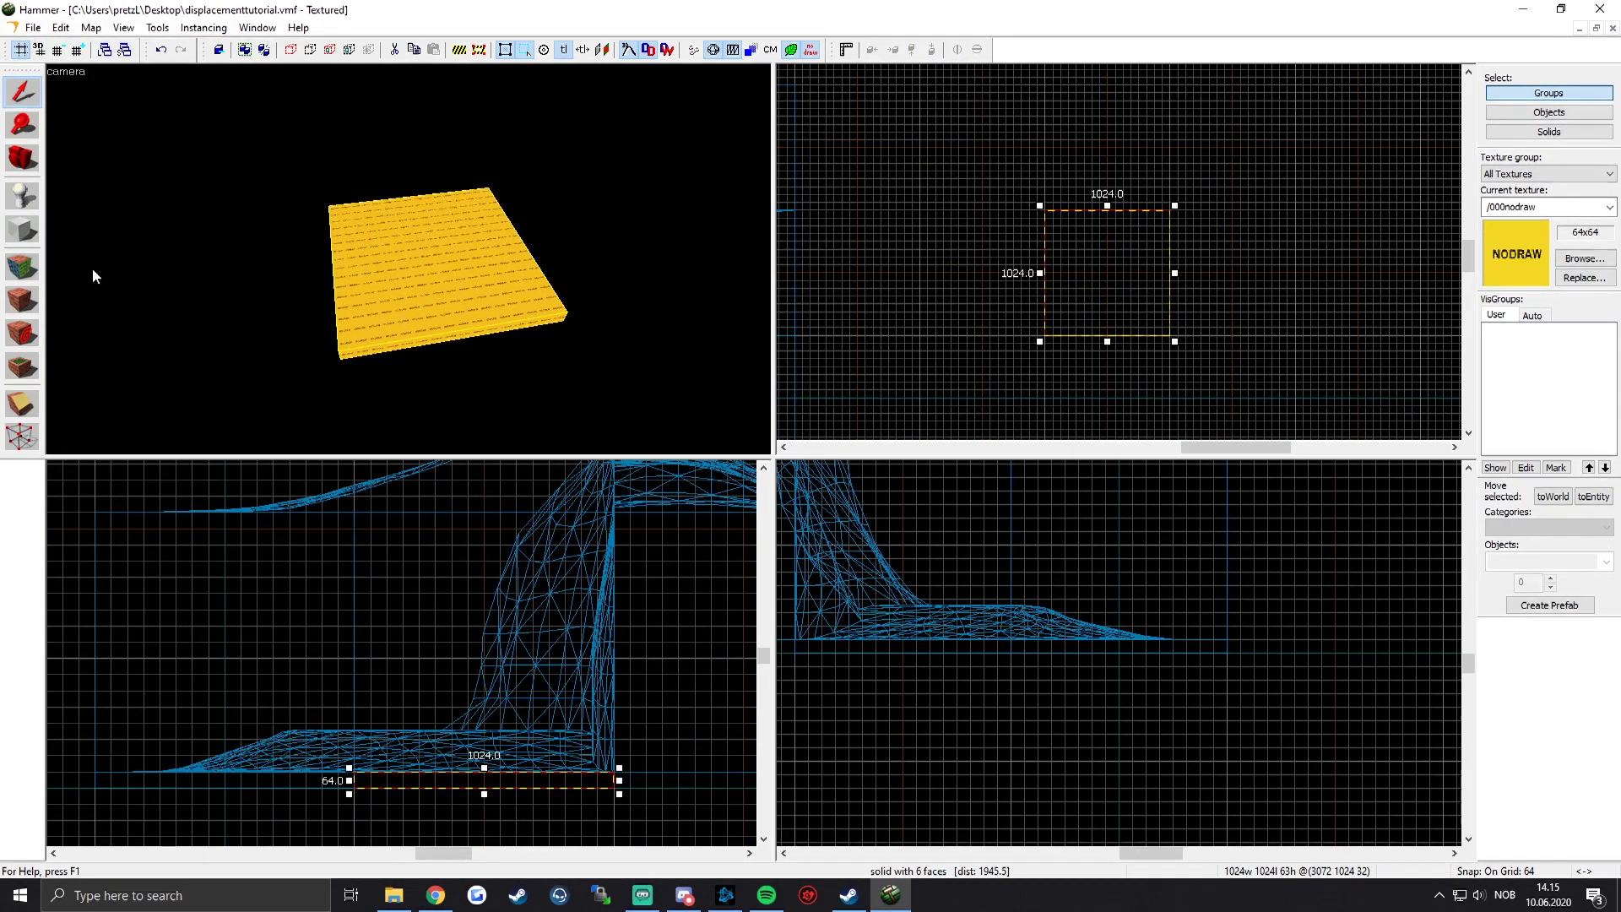
Step: Turn the flat block's top face into a displacement with power 3
click(22, 267)
key(z)
key(z)
click(1047, 295)
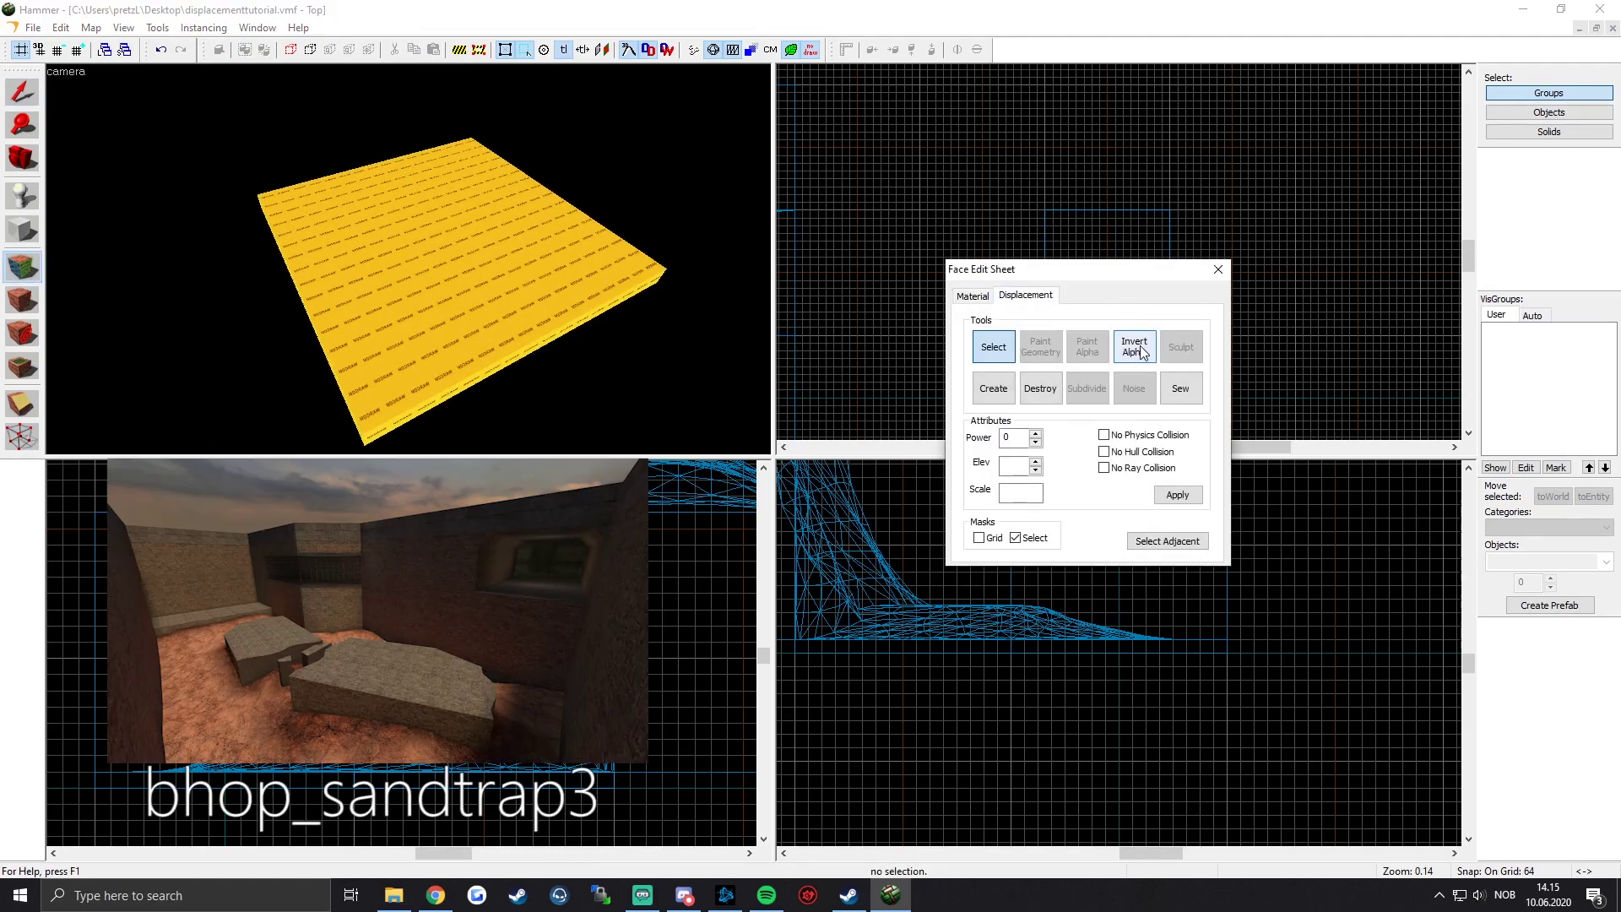
click(994, 388)
text(3)
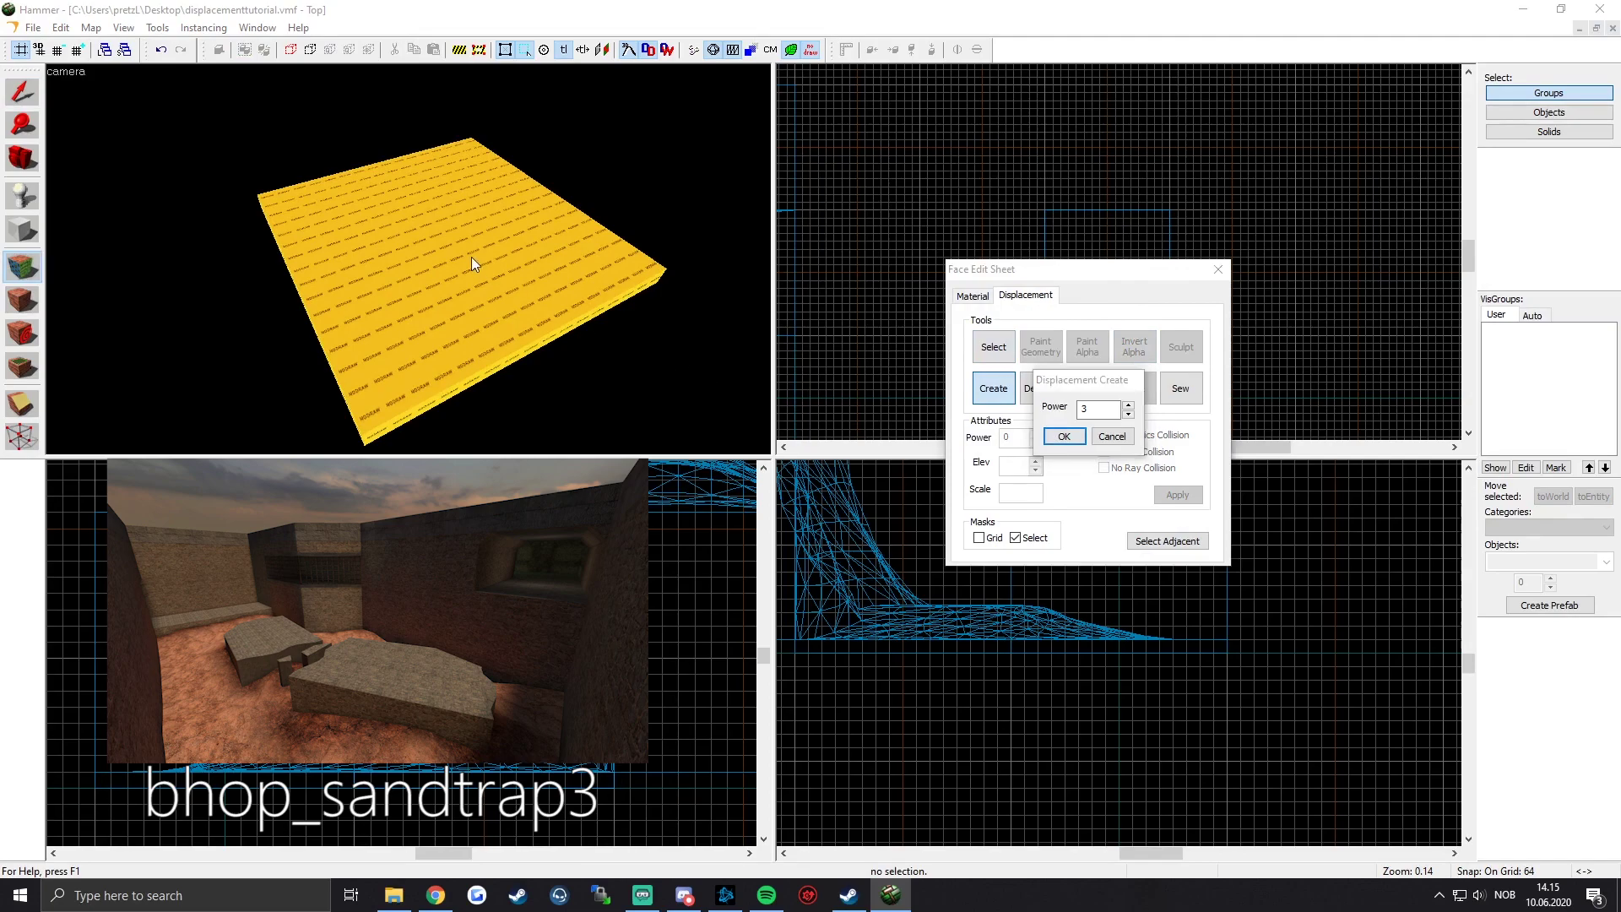
click(1062, 431)
Step: Open the sculpt settings for the new displacement and undo the last trial action on its surface
click(1181, 346)
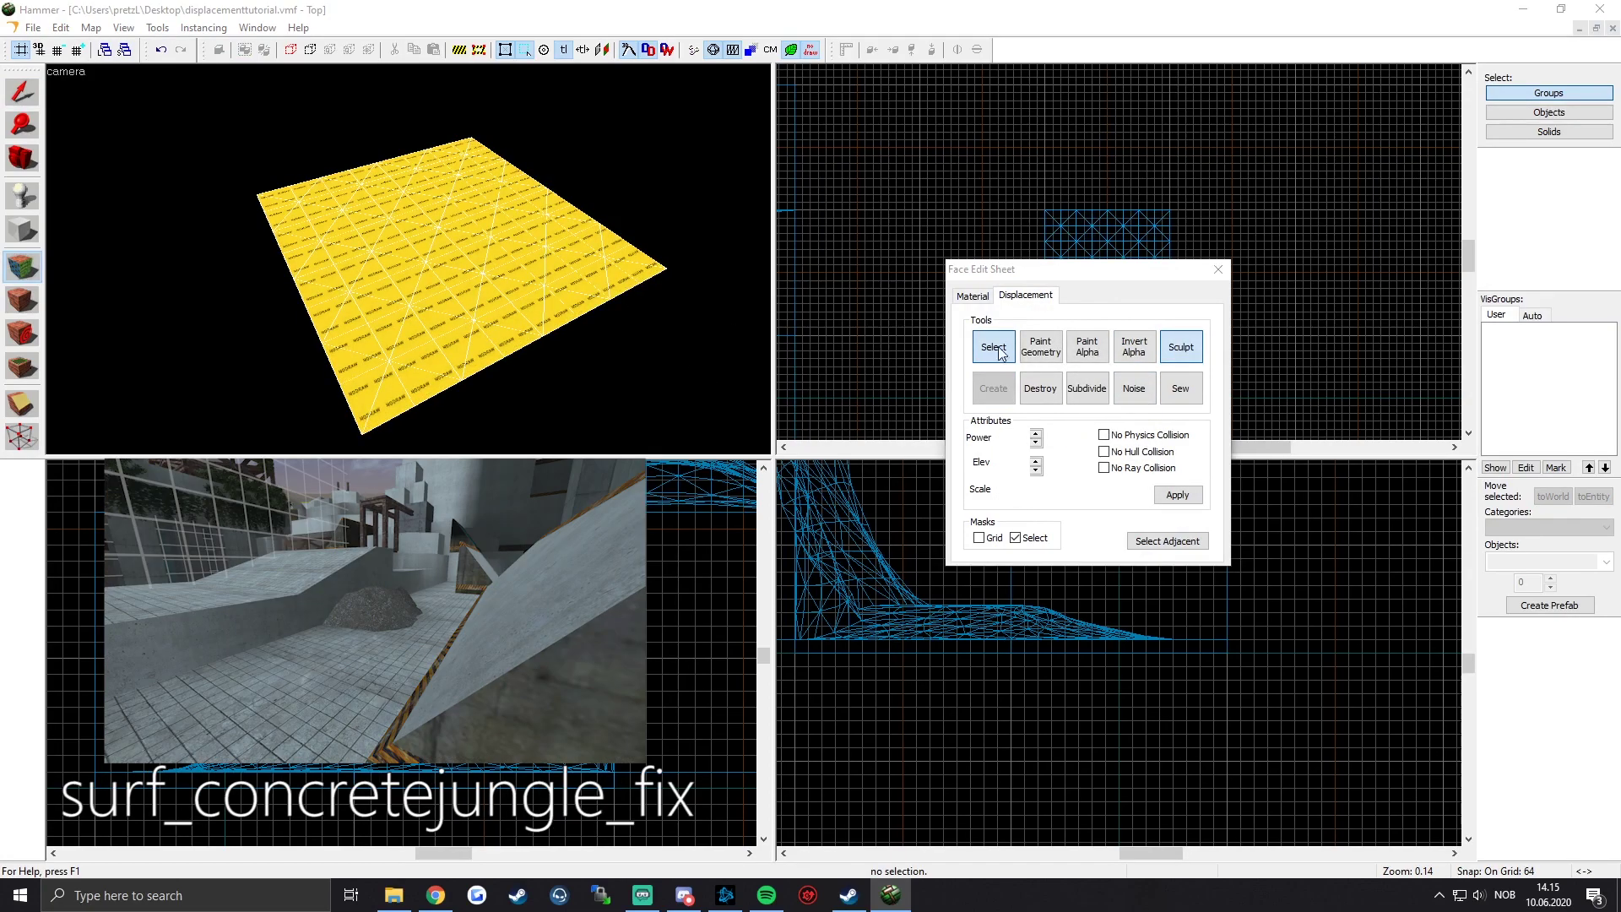
scroll(409, 260, up, 3)
key(d)
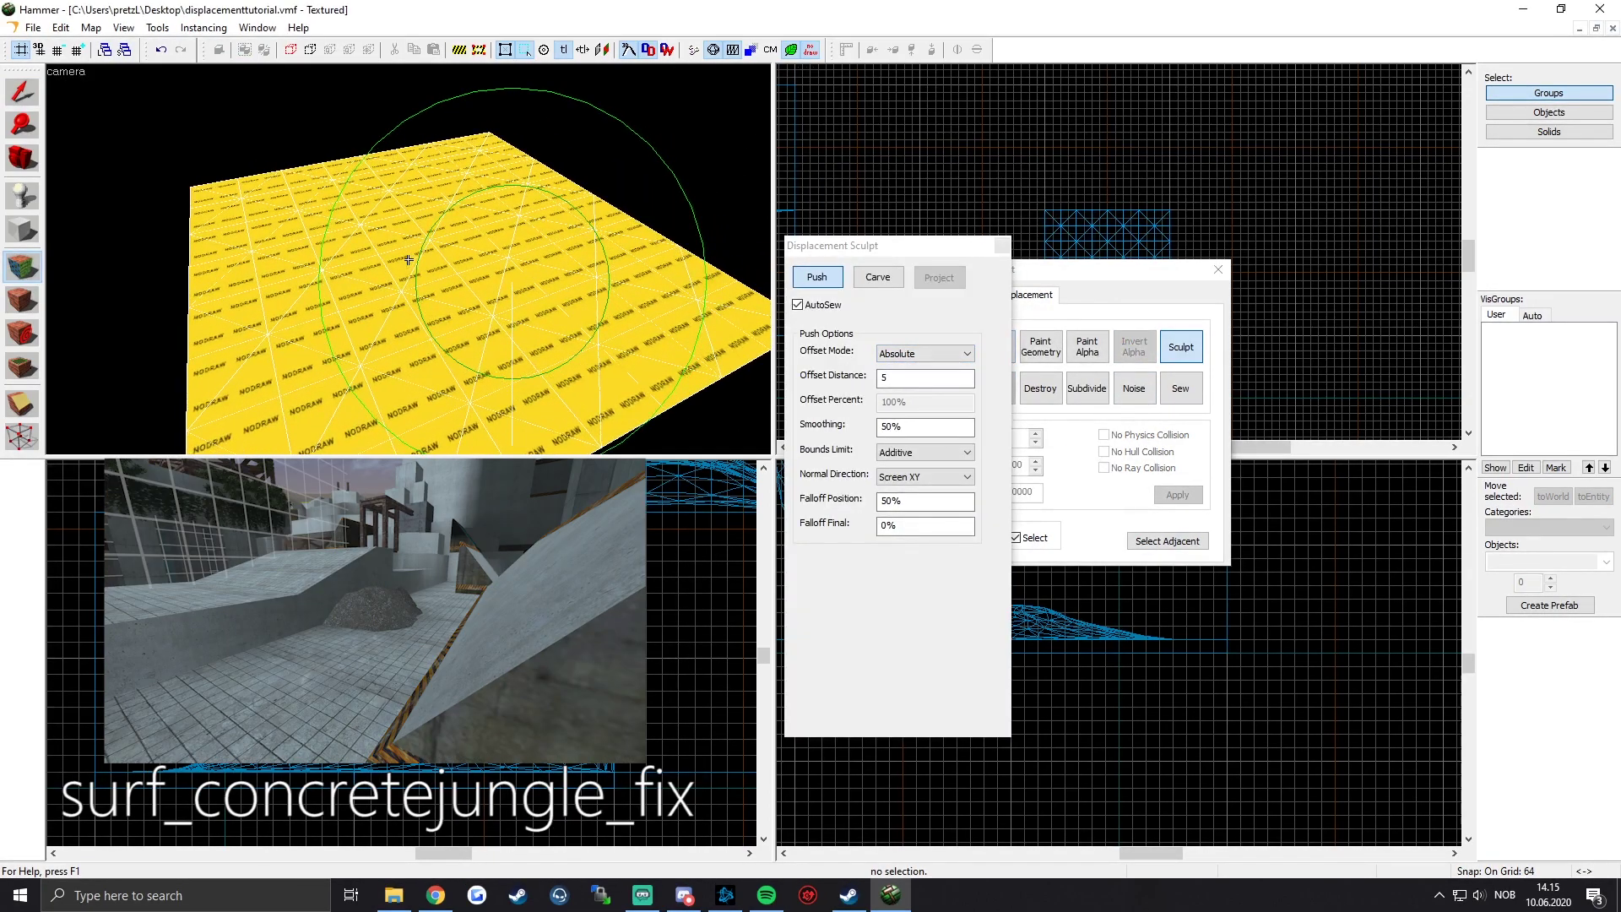
key(Left)
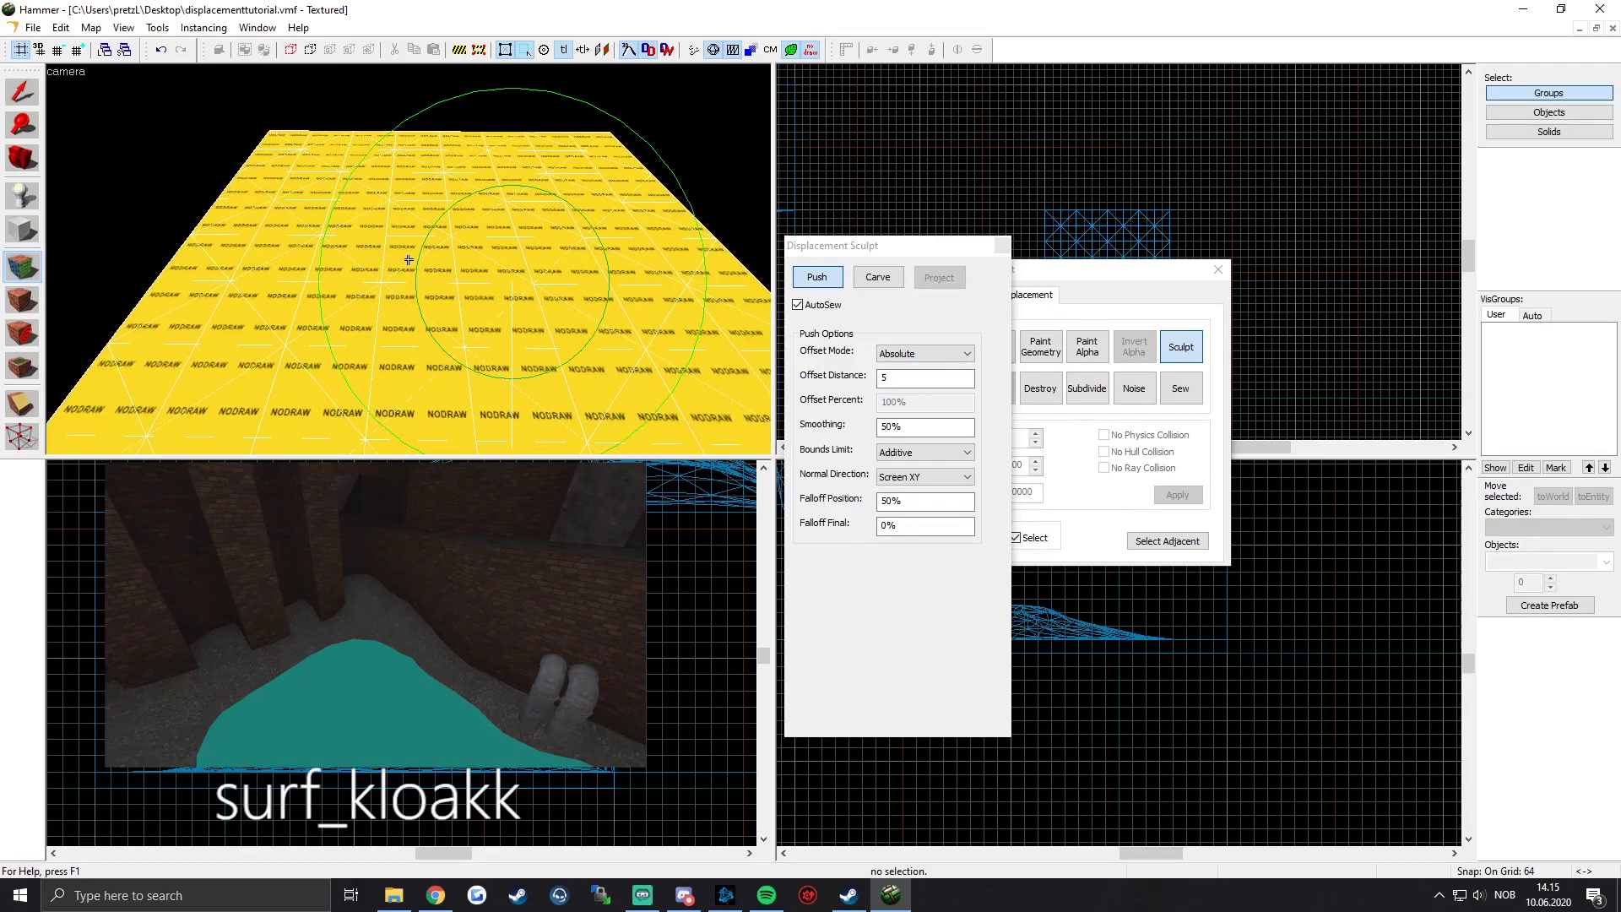
key(z)
key(ctrl+z)
key(z)
key(s)
key(z)
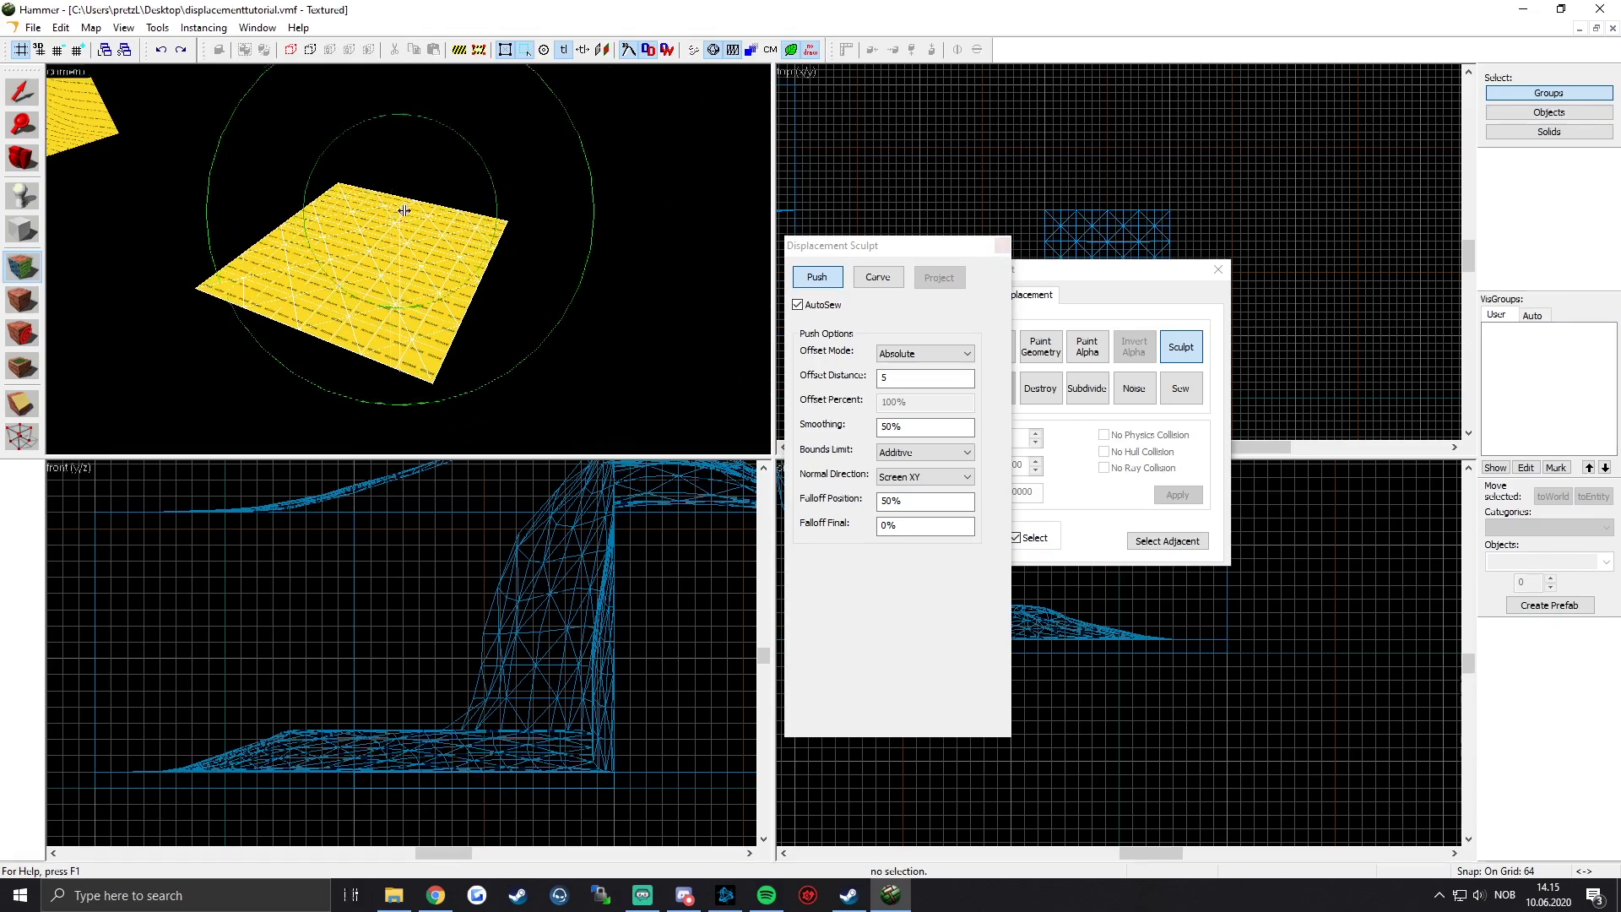
key(z)
key(w)
key(s)
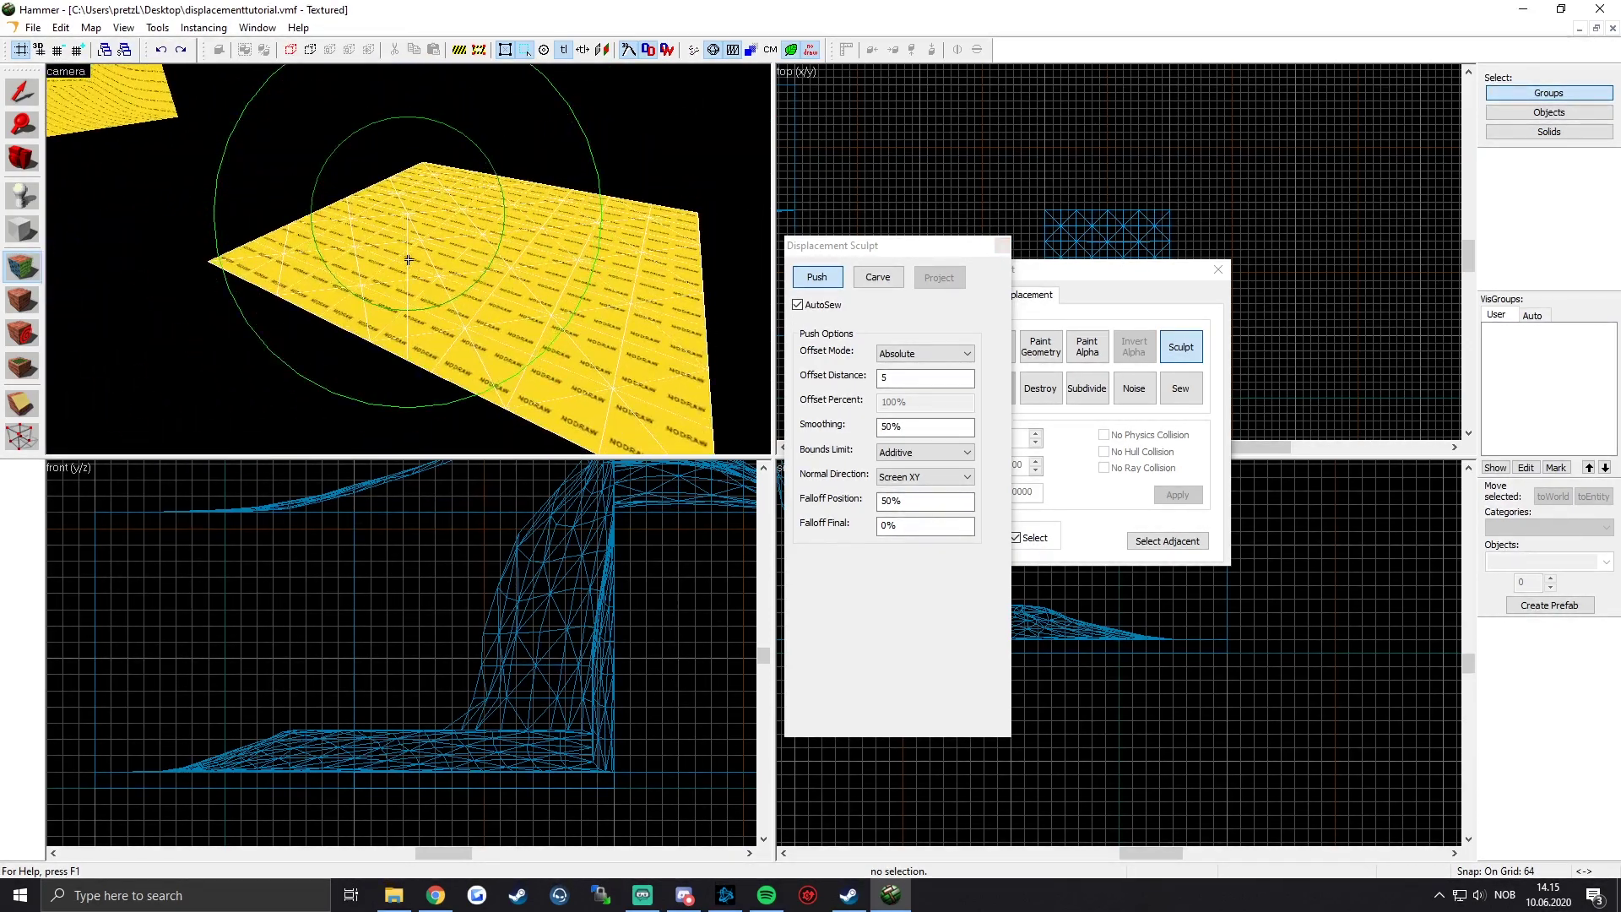
Step: Set the push's normal direction to Z and raise a hill across the middle of the flat displacement
click(967, 476)
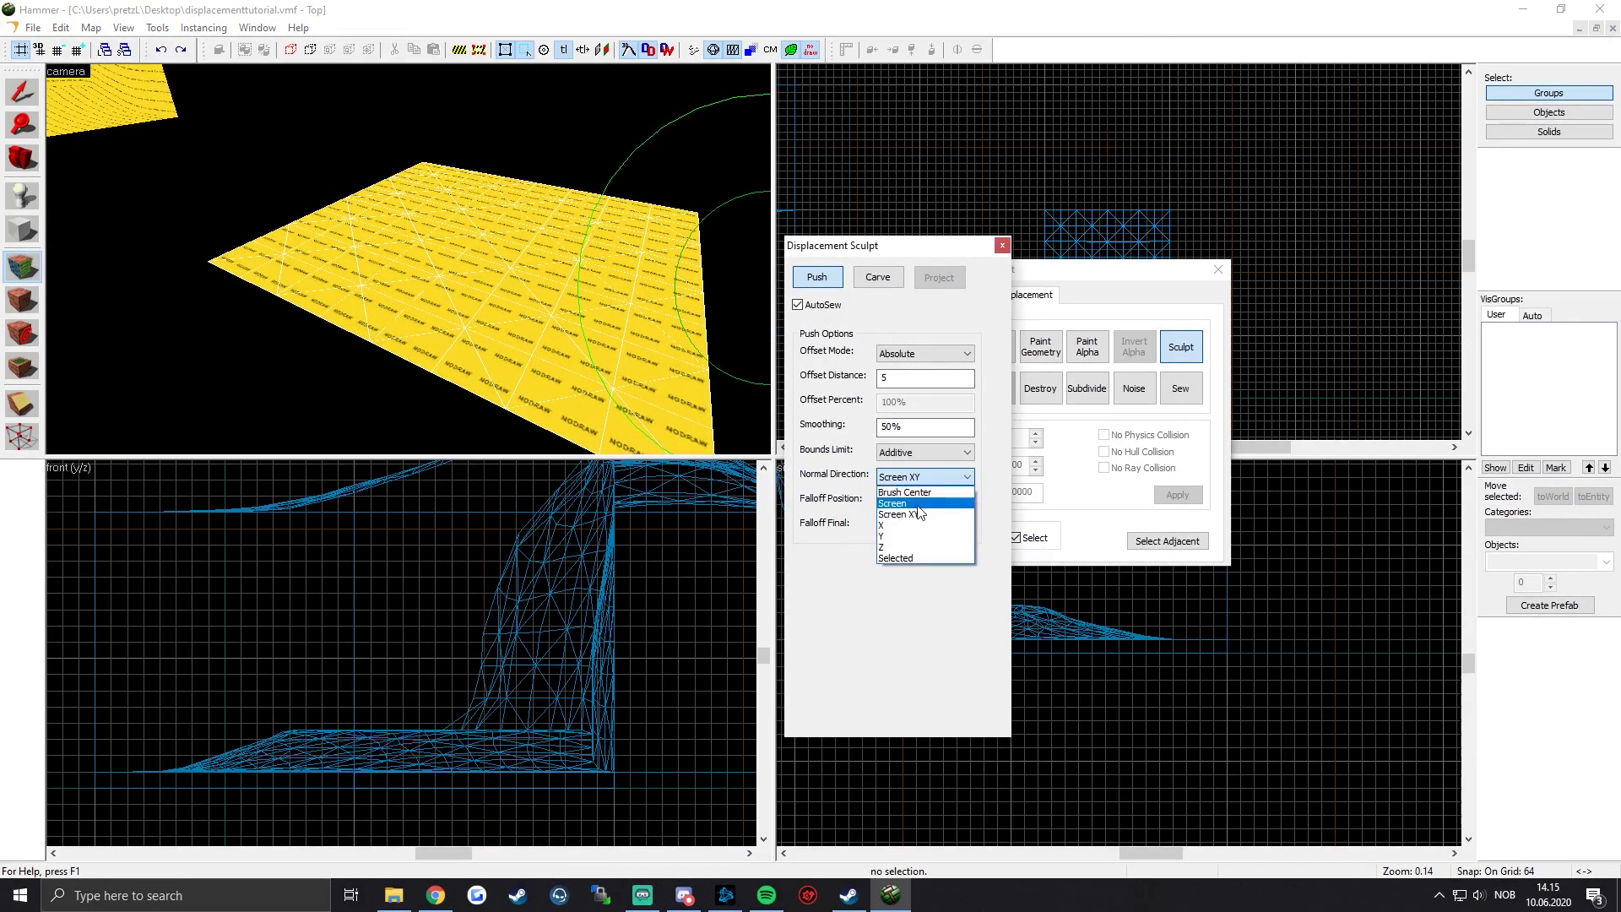
click(921, 559)
key(a)
key(z)
mouse_move(409, 245)
mouse_down()
mouse_move(351, 245)
mouse_move(562, 296)
mouse_up()
key(z)
key(d)
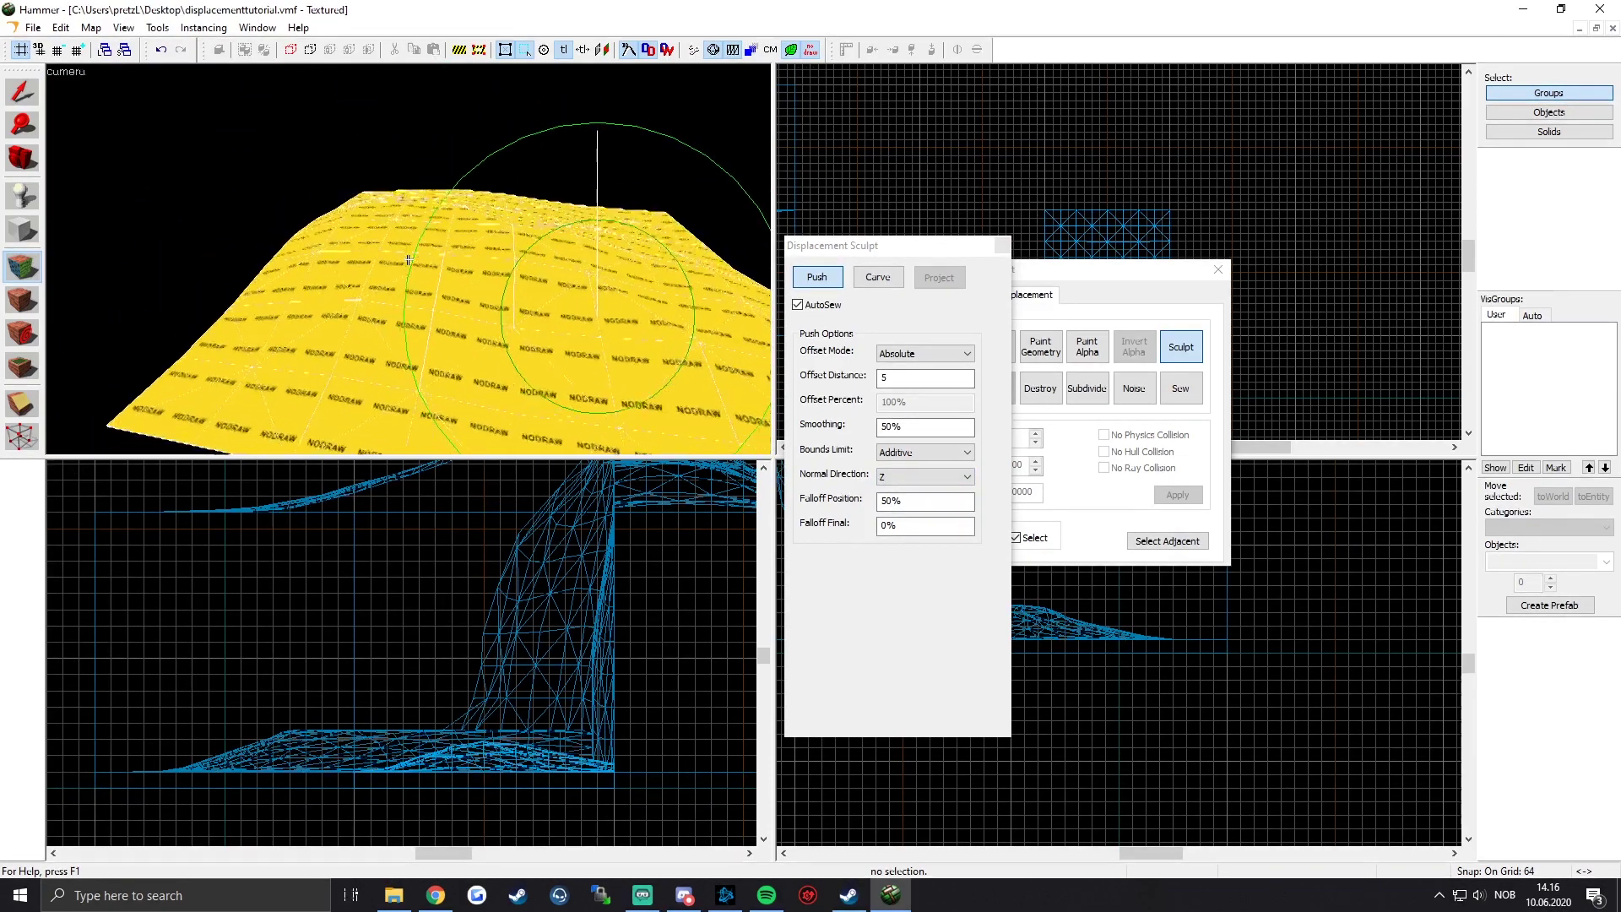
Step: Raise more of the displacement around the hill with further Z-direction pushes
key(z)
drag(461, 244, 485, 225)
key(z)
key(a)
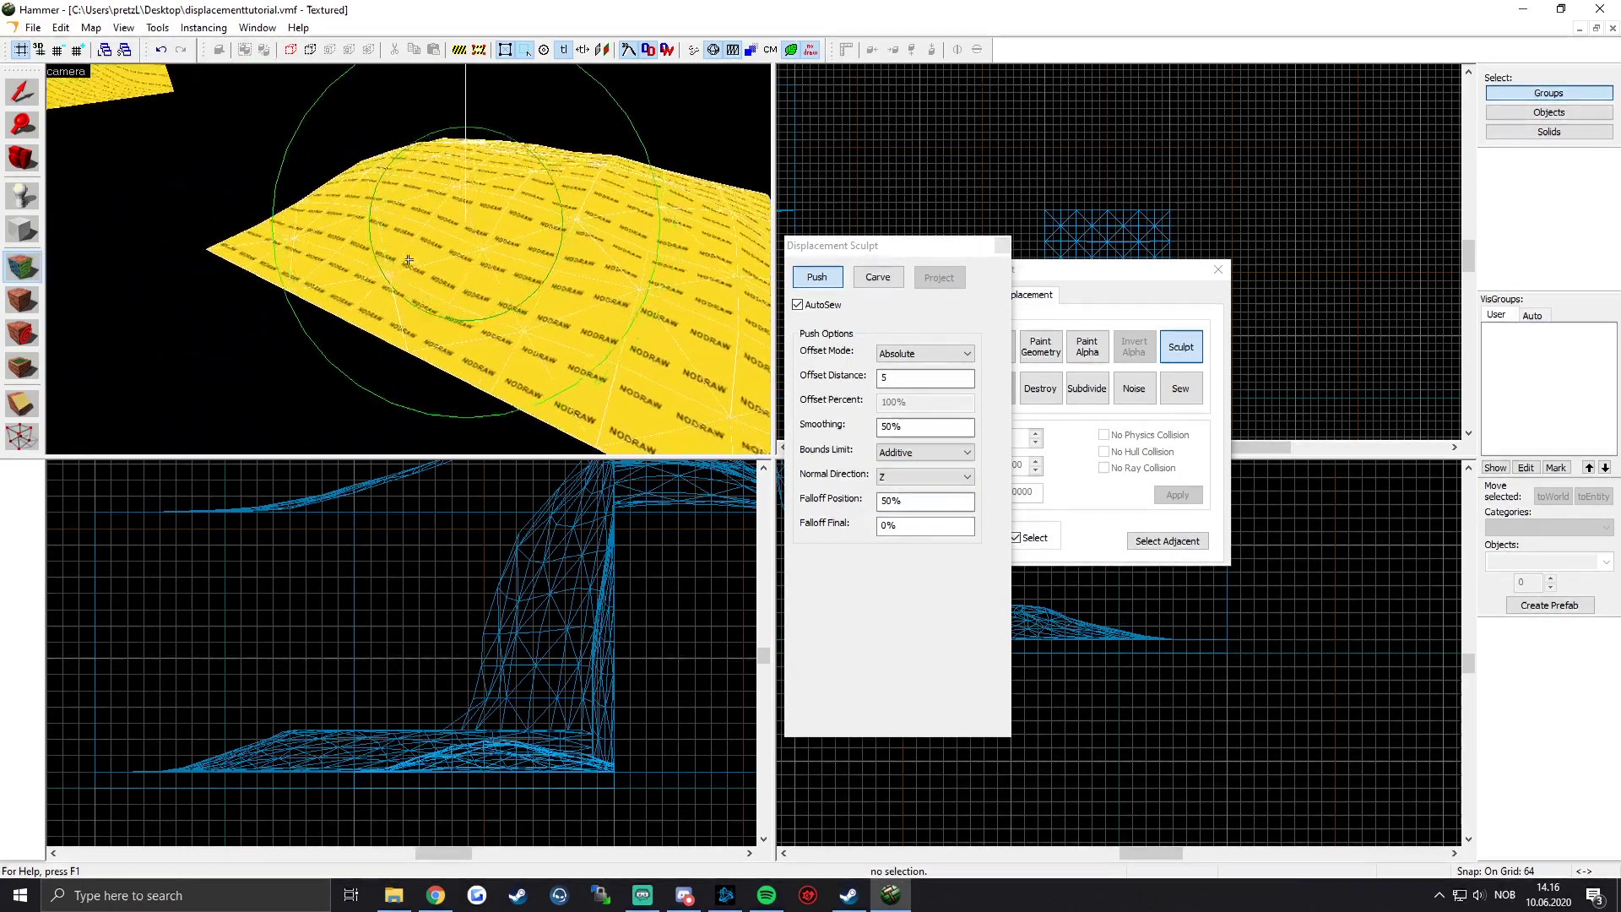
mouse_move(409, 260)
mouse_down()
mouse_move(383, 295)
mouse_move(456, 270)
mouse_move(701, 252)
mouse_up()
key(z)
key(d)
Step: Lower the outer edges and corners of the displacement with inverted Z-direction pushes
key(z)
ctrl+drag(413, 257, 503, 274)
key(z)
key(d)
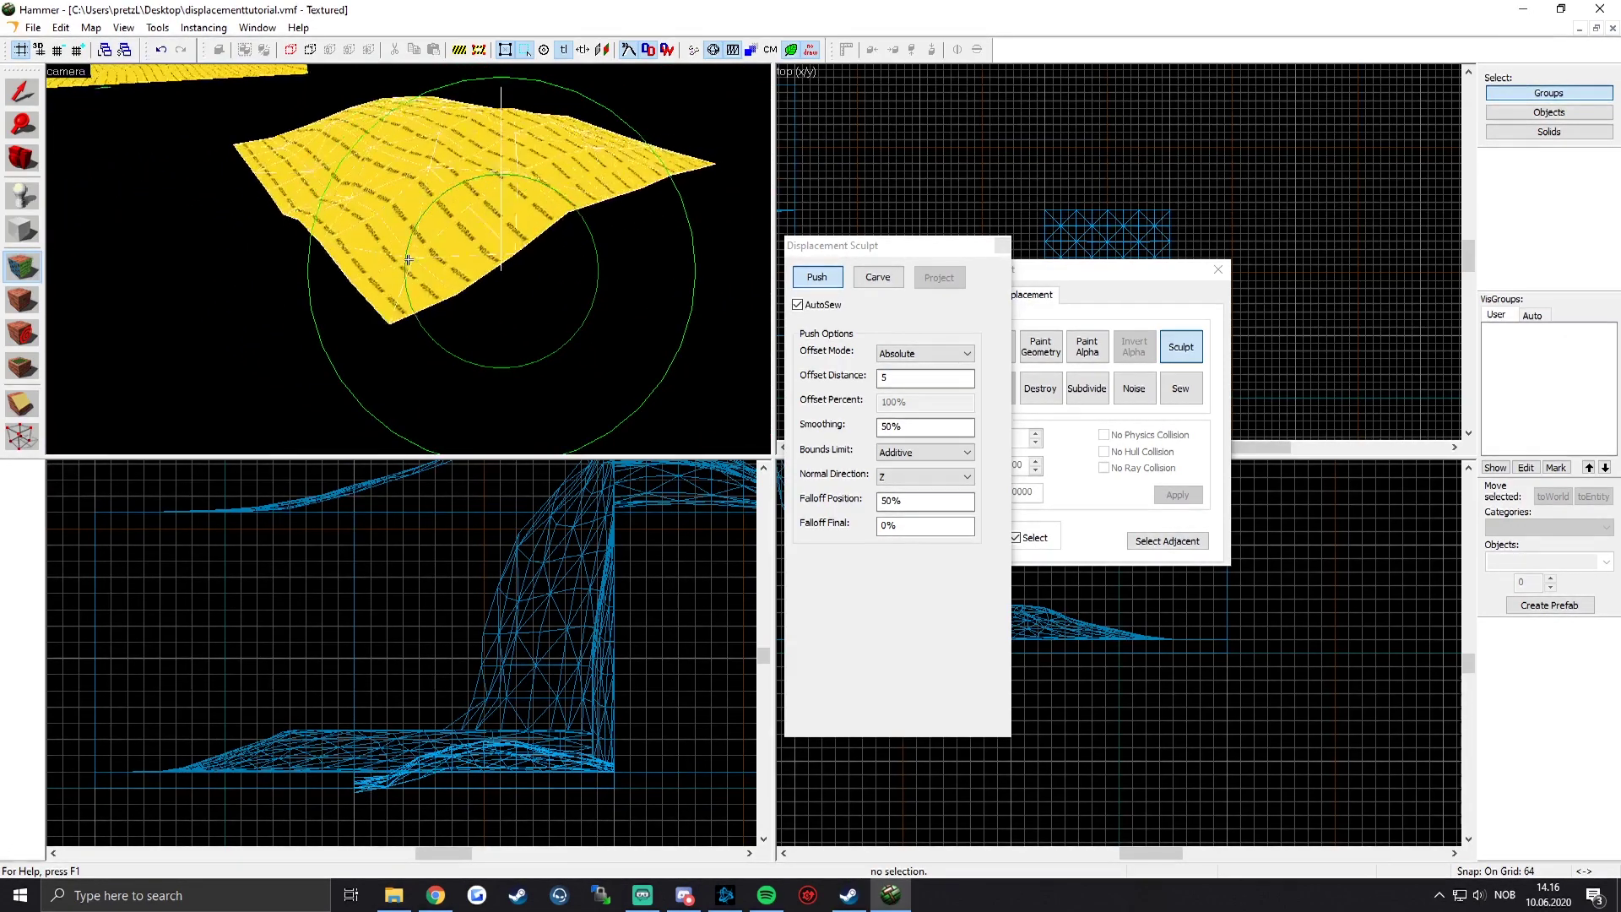
key(z)
mouse_move(408, 259)
ctrl+mouse_down()
mouse_move(423, 230)
mouse_move(381, 235)
mouse_move(444, 244)
ctrl+mouse_up()
key(z)
key(d)
key(z)
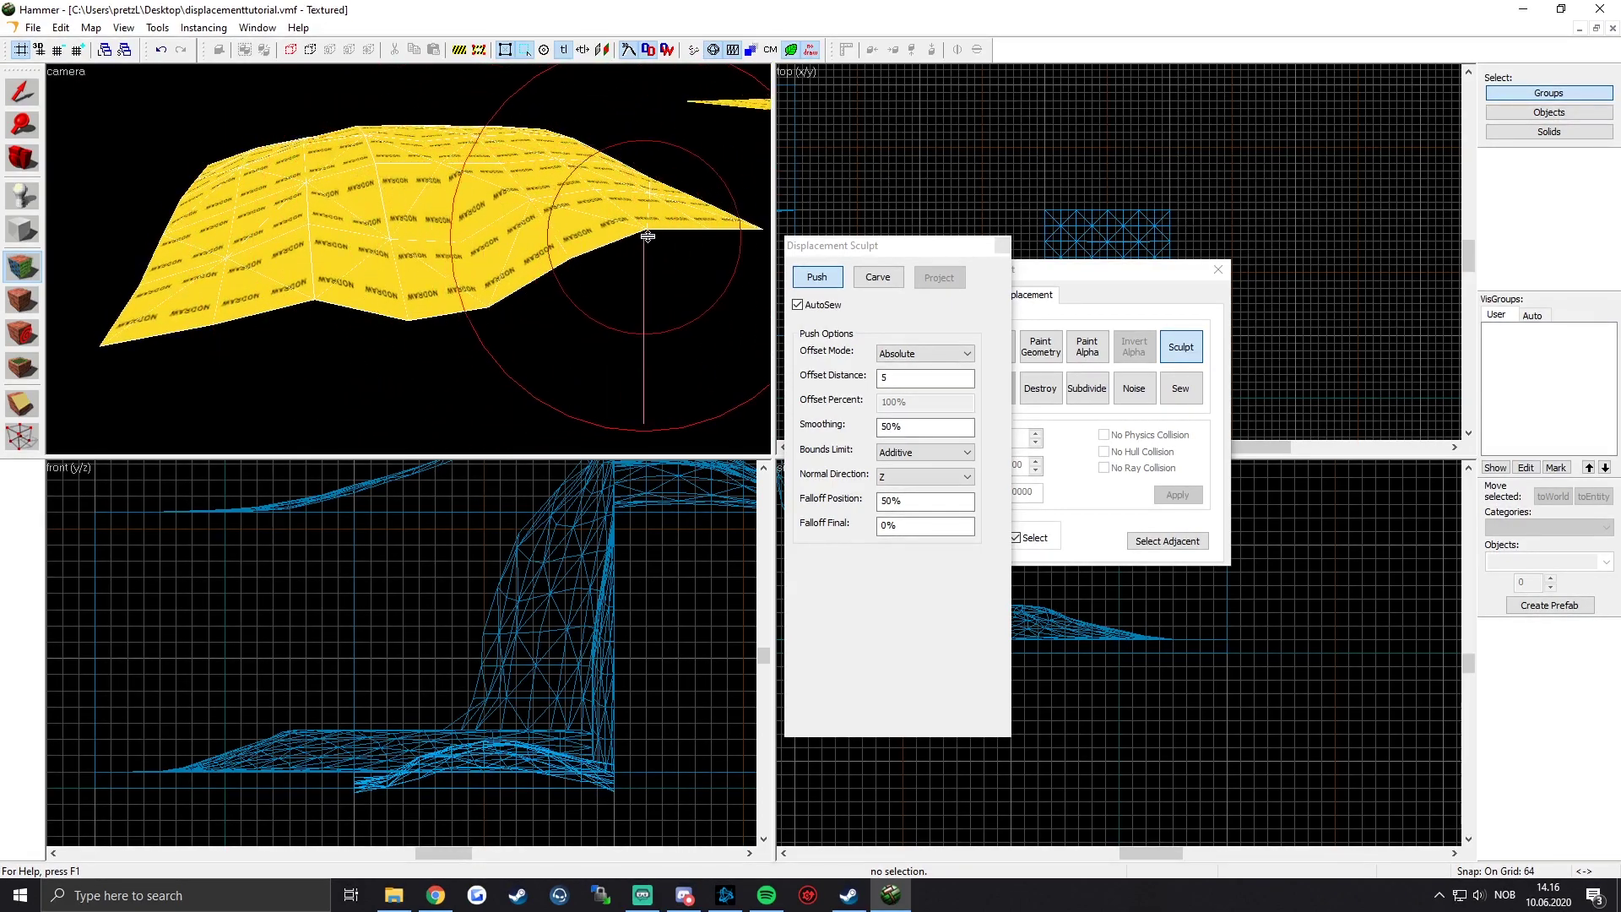
ctrl+drag(710, 228, 691, 226)
key(z)
key(d)
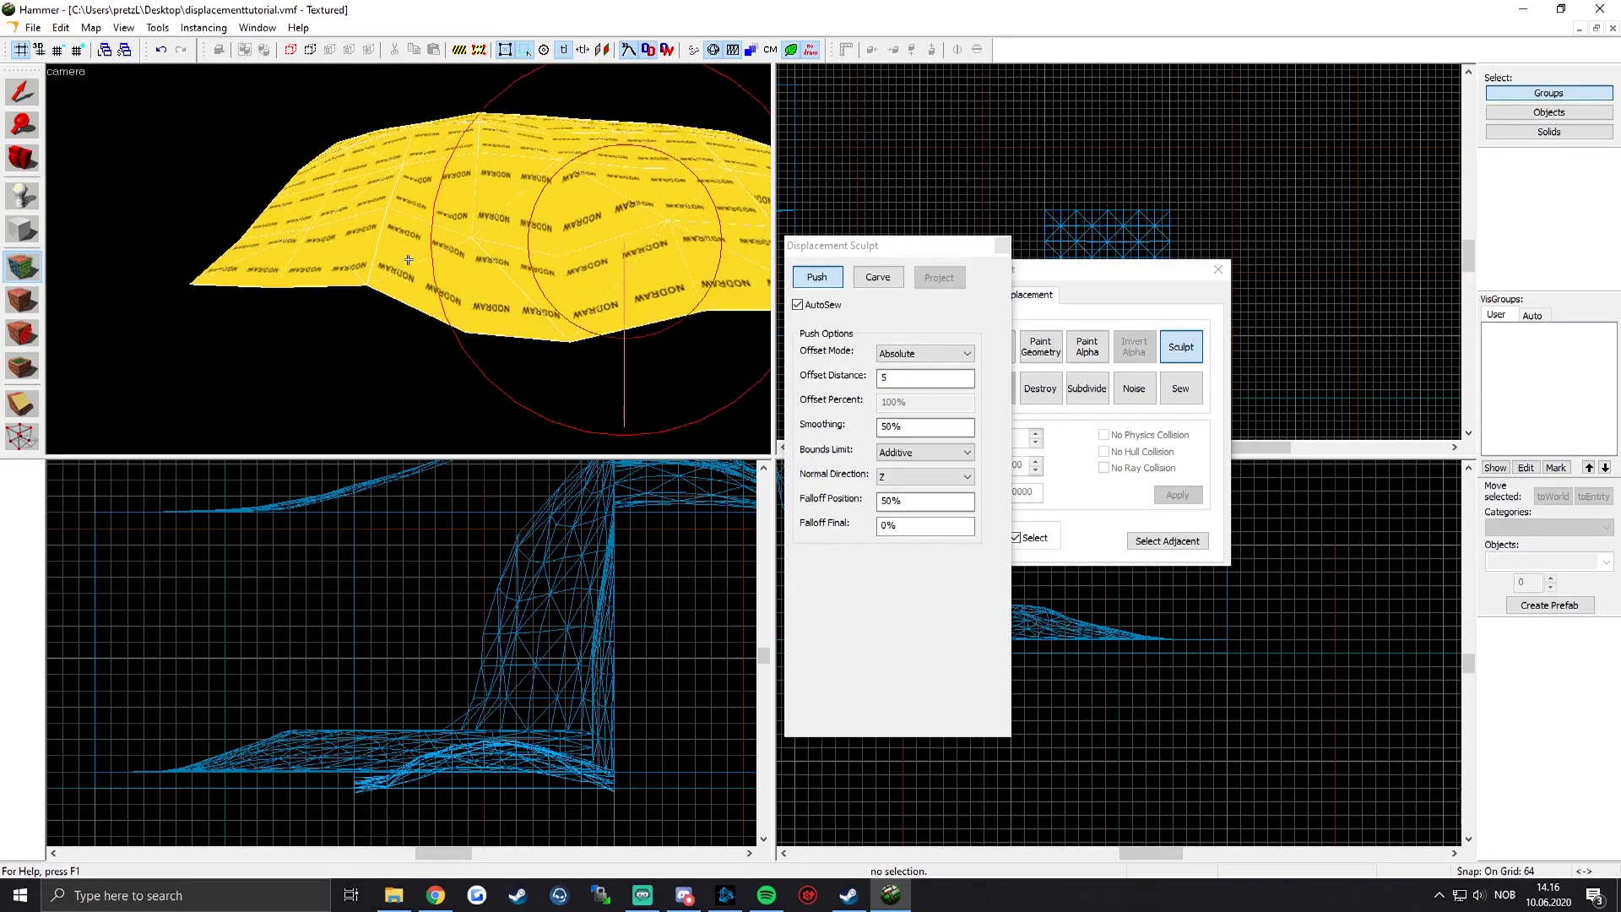
Step: Examine the Z-sculpted displacement from several sides
key(z)
key(z)
key(d)
key(z)
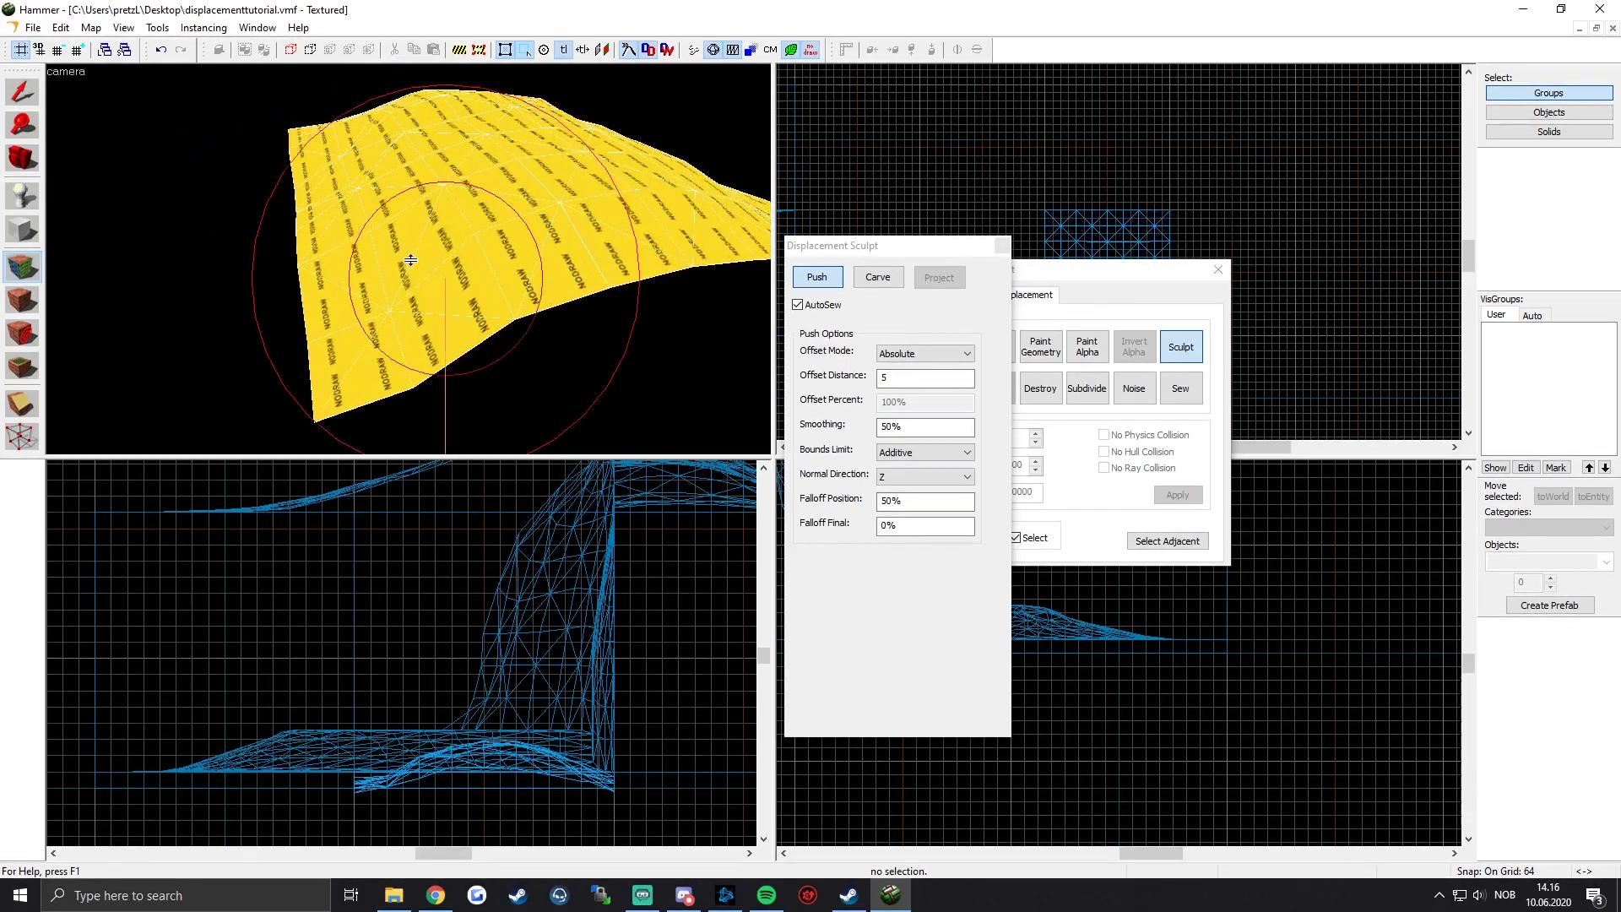
key(z)
key(d)
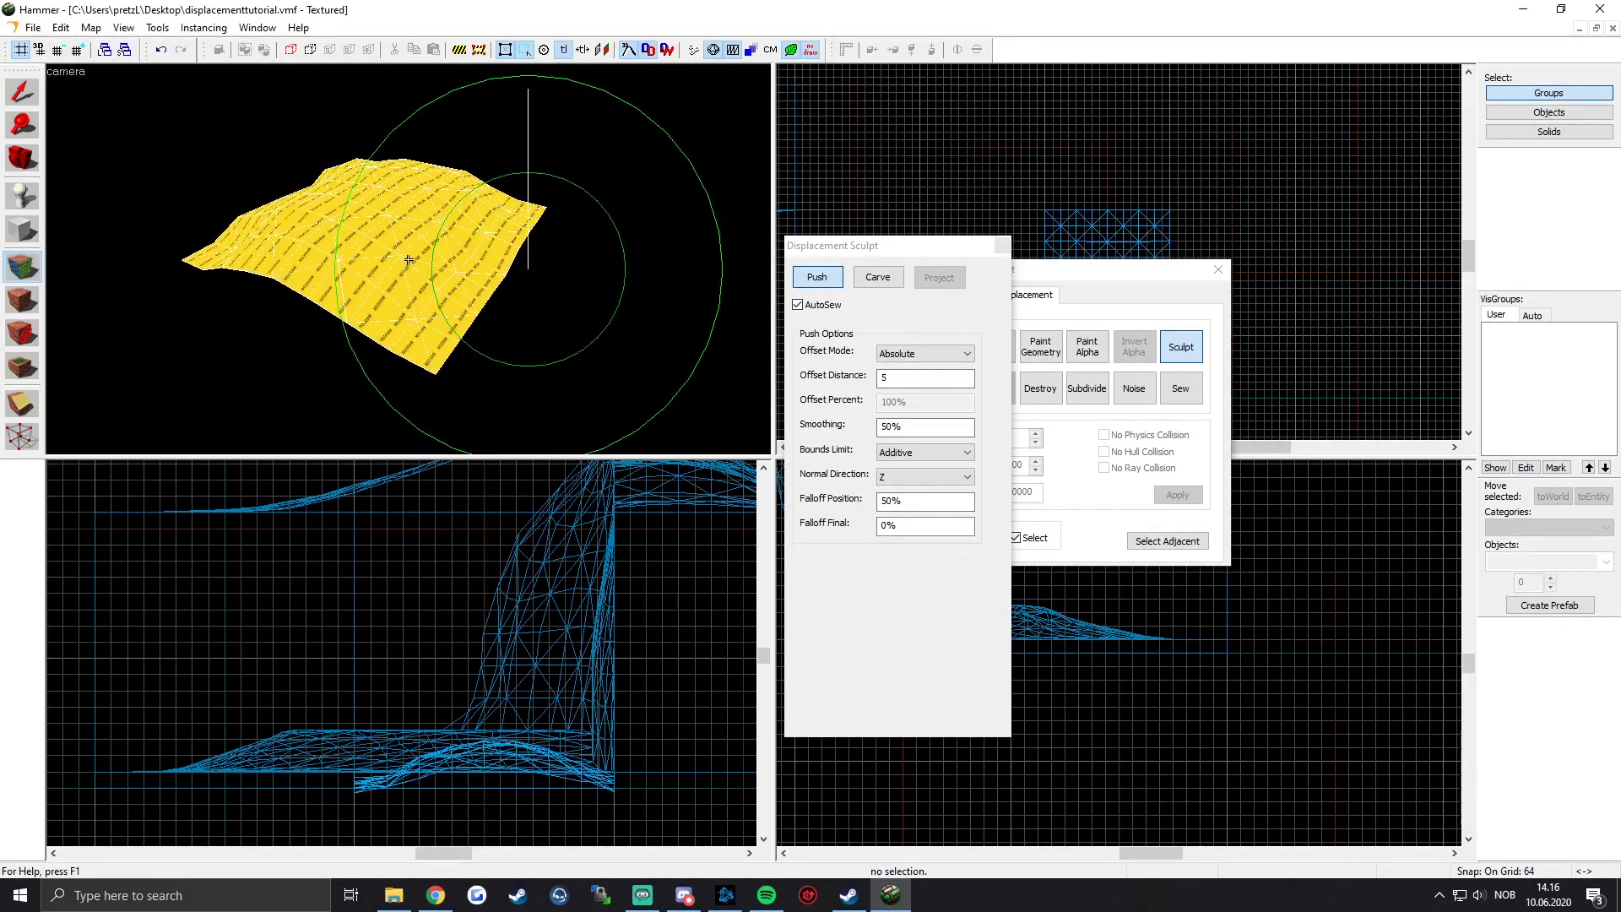
key(Left)
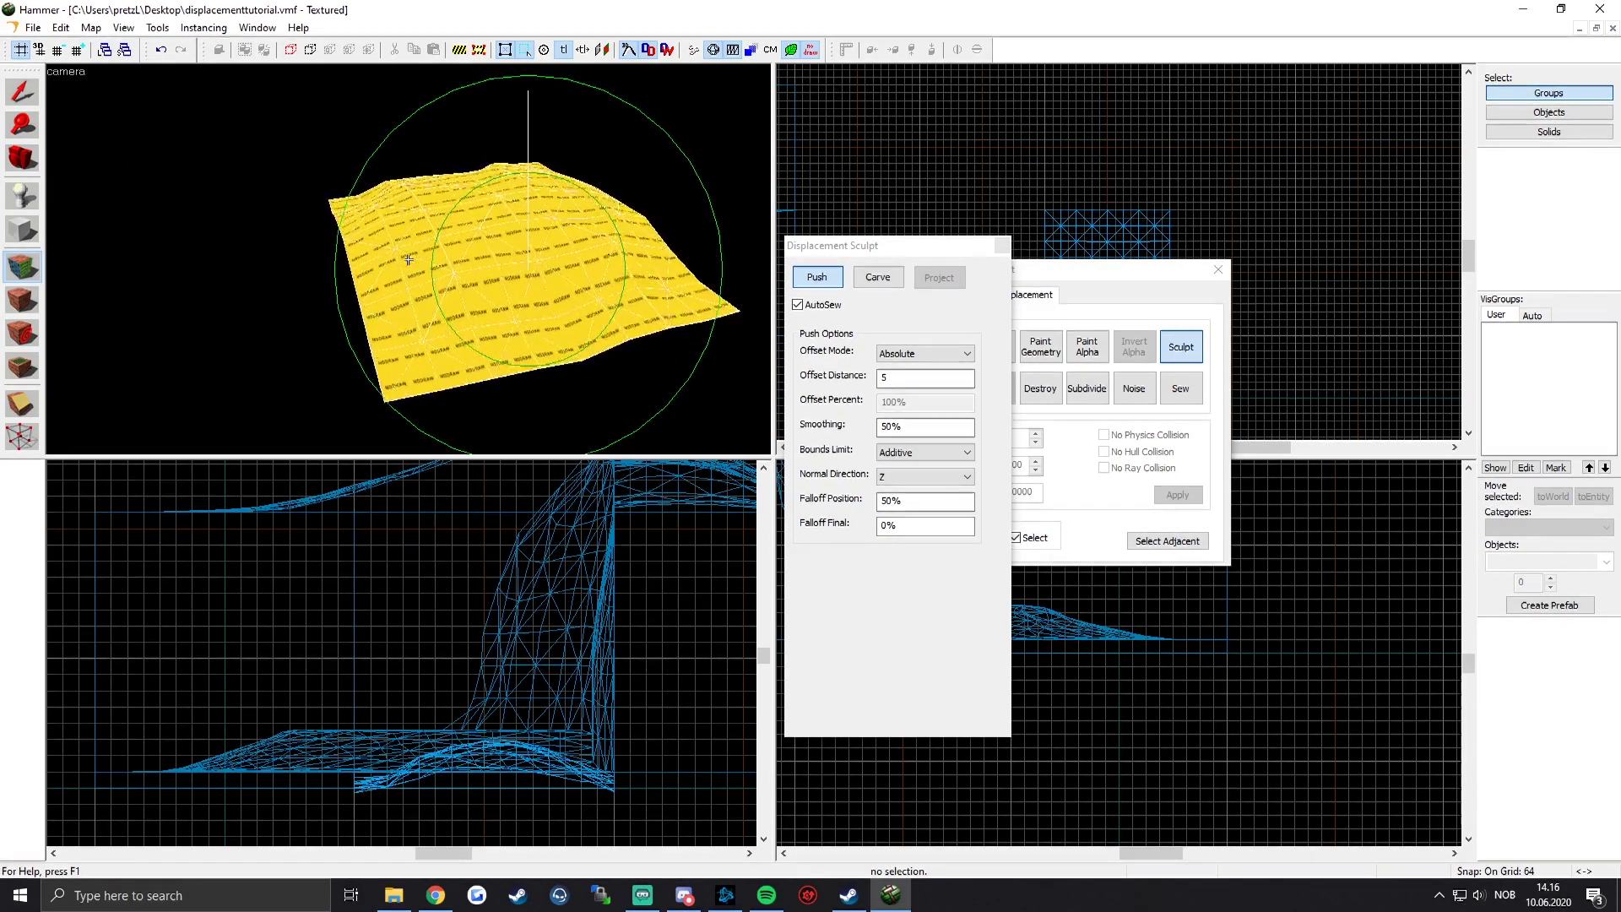
Step: Close the sculpt settings and delete the sculpted sample block
click(1002, 246)
key(shift+s)
key(Delete)
key(a)
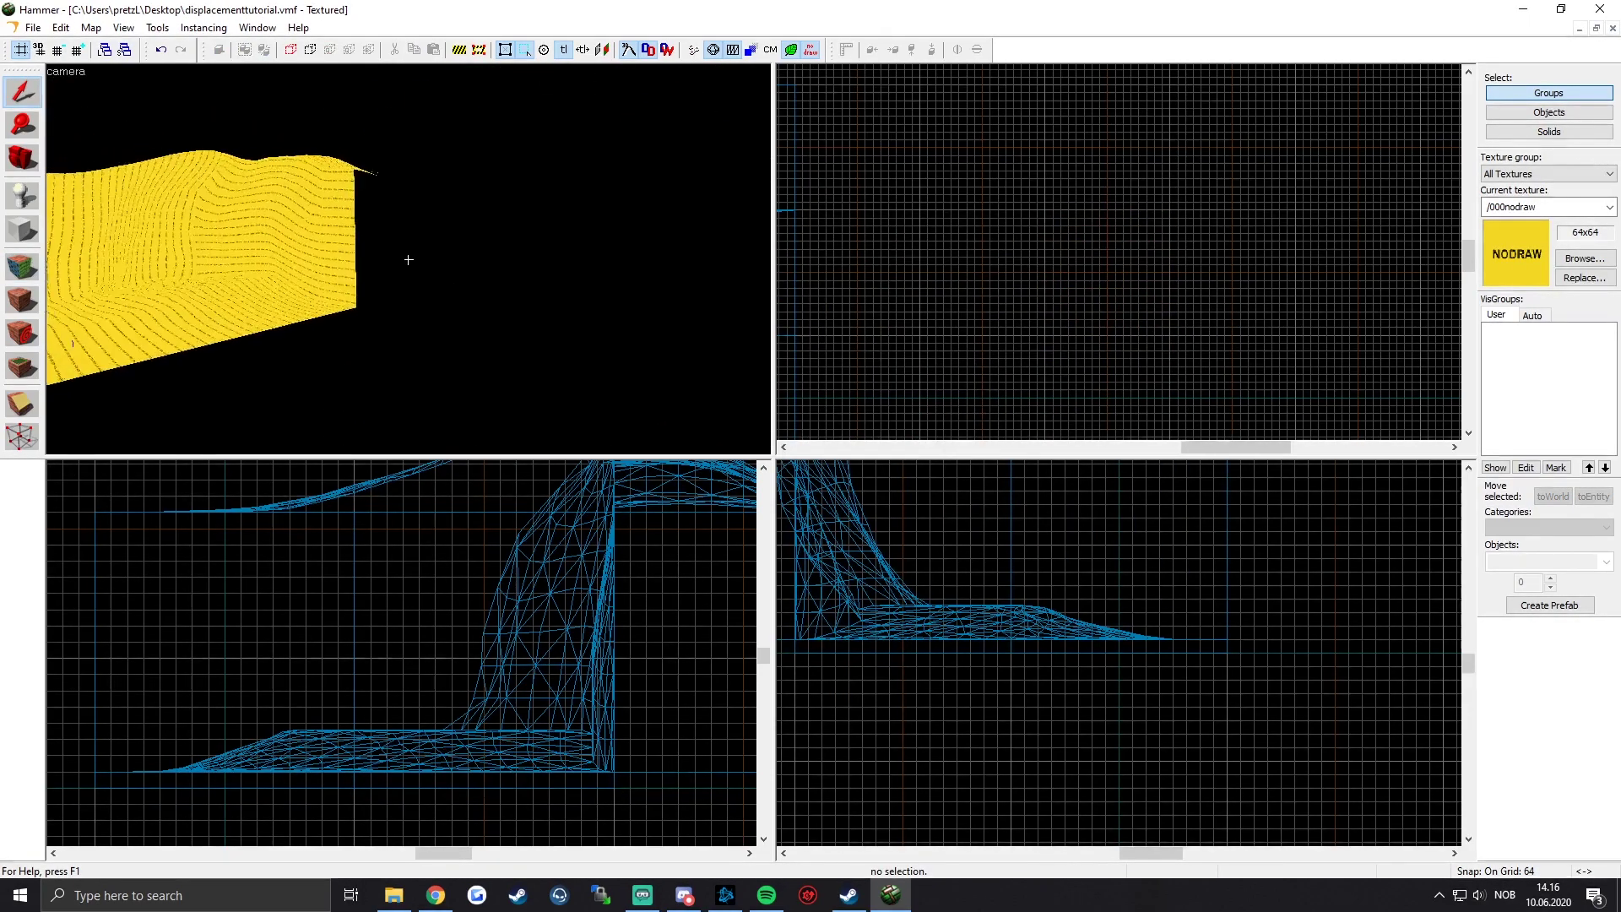
Step: Select all the remaining terrain in the top view and delete it to empty the map
key(z)
scroll(998, 177, up, 3)
scroll(1093, 195, down, 7)
middle_drag(1093, 195, 1147, 250)
drag(876, 162, 1207, 379)
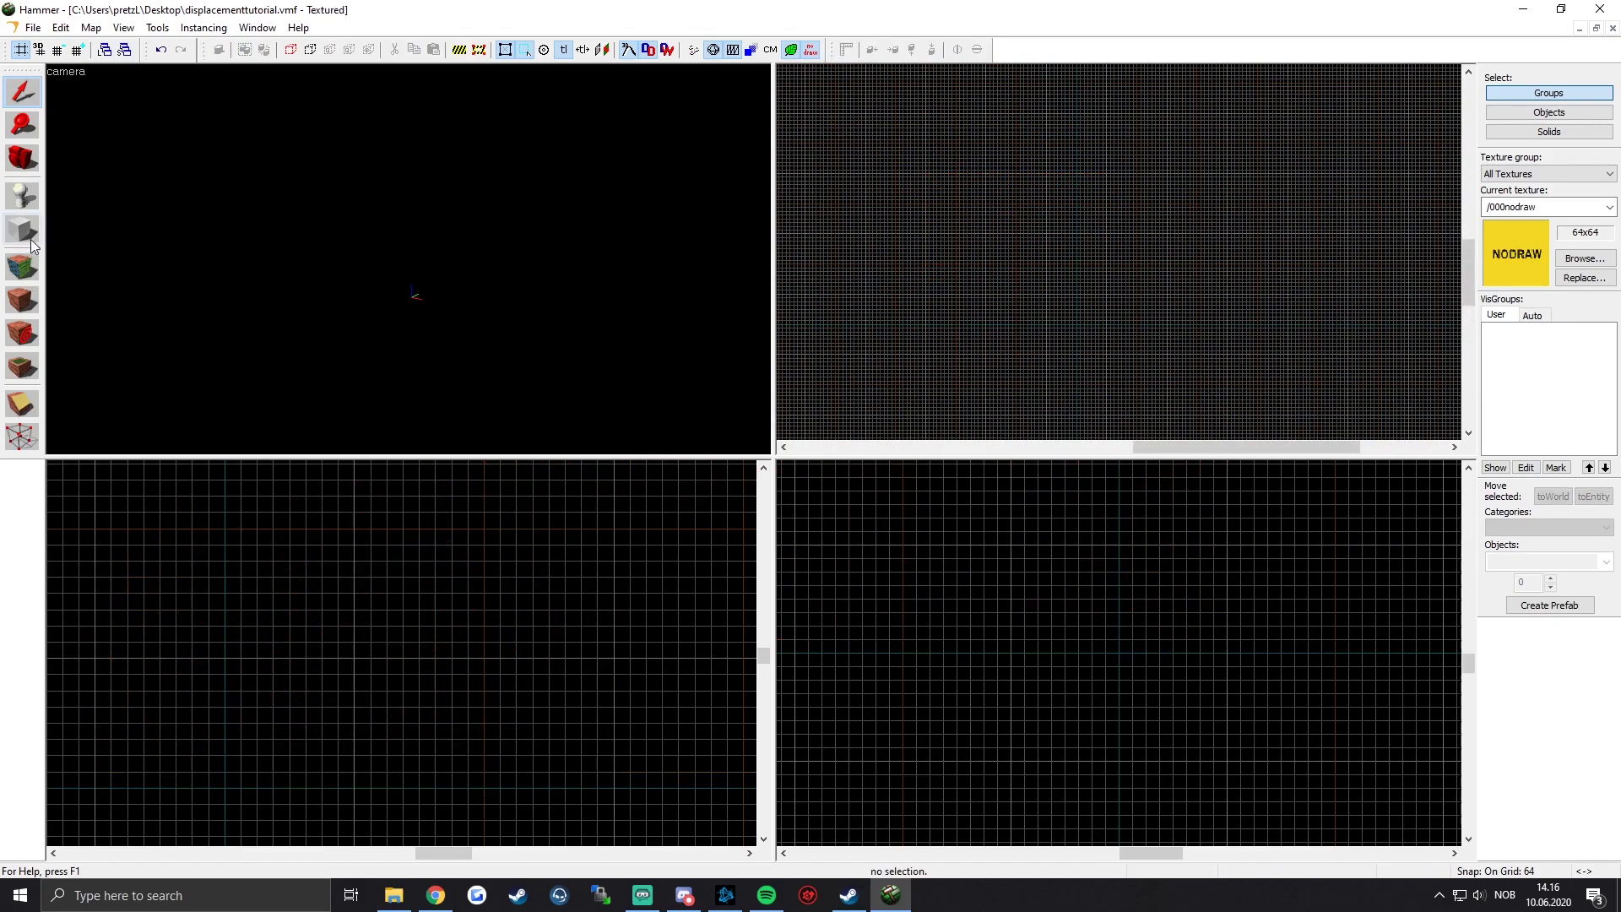
Step: Create a 1024 × 1024 nodraw block with a height of 1088 units in the empty map
scroll(1043, 207, up, 2)
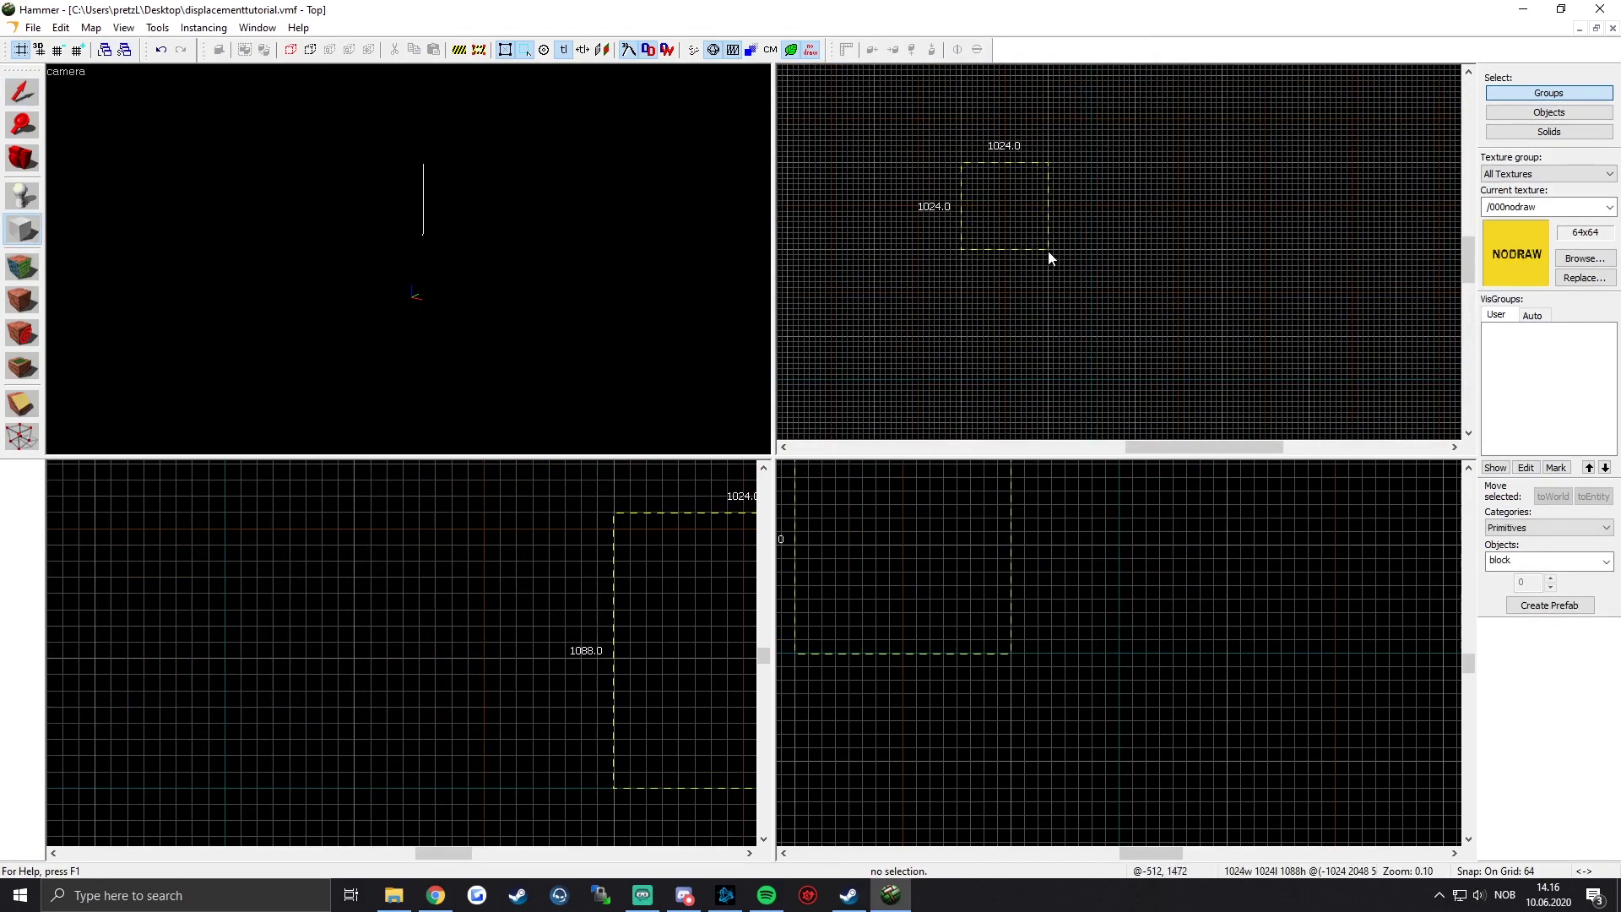
key(Return)
click(22, 93)
key(z)
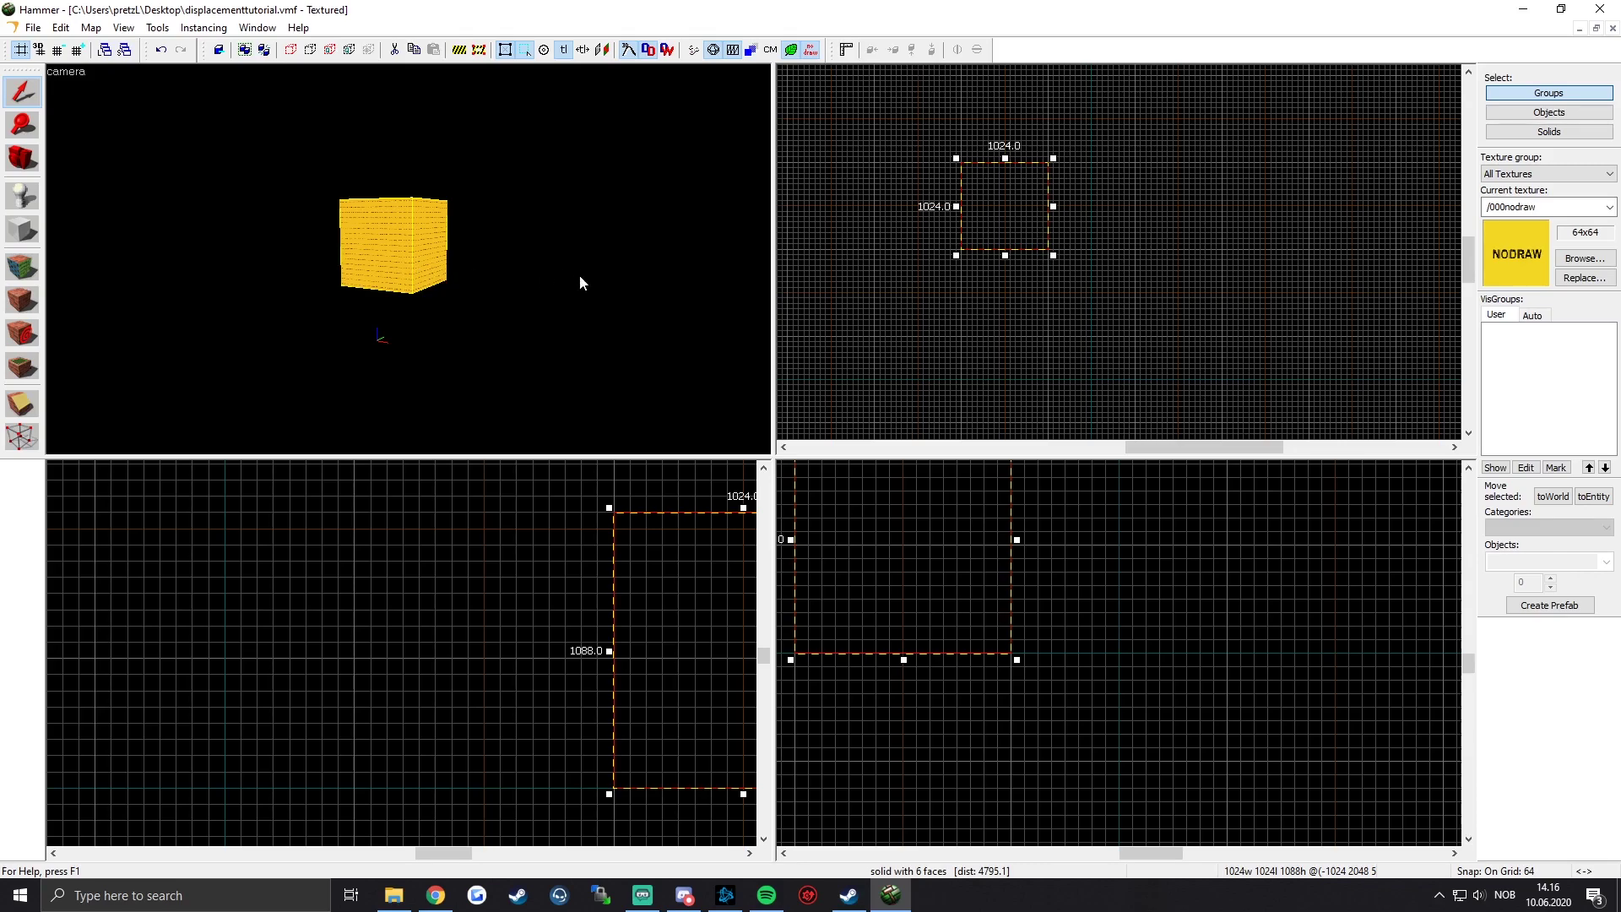
Step: Copy the block sideways three times to form a row of four adjoining blocks
mouse_move(1030, 281)
middle_down()
mouse_move(1066, 249)
mouse_move(1049, 263)
middle_up()
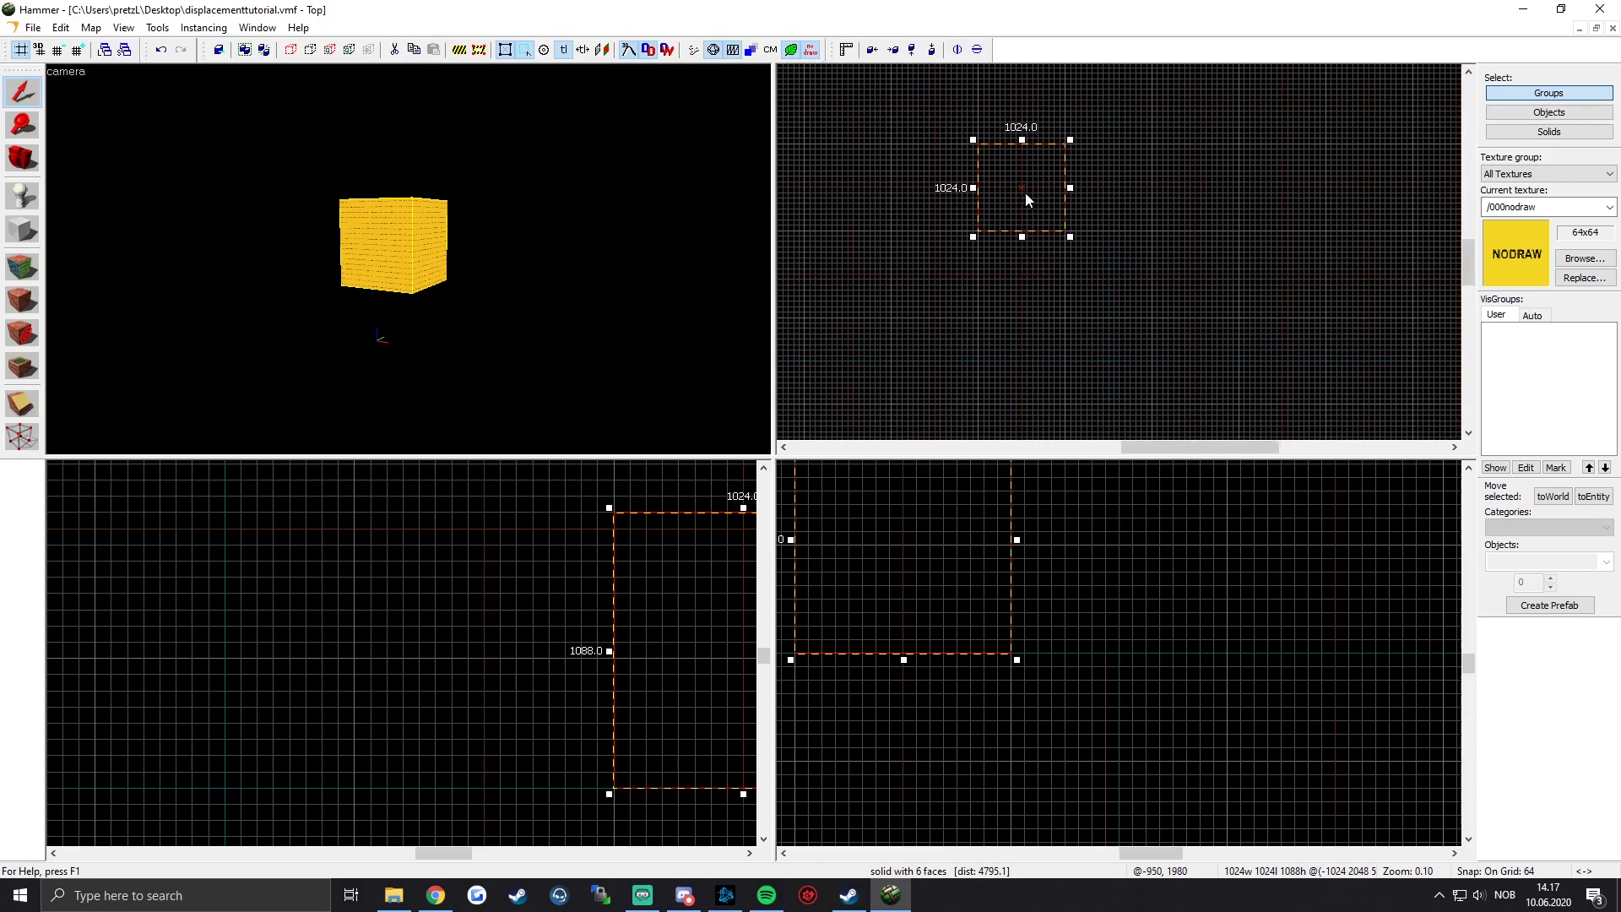
scroll(1017, 196, up, 2)
mouse_move(1007, 199)
mouse_down()
mouse_move(1140, 198)
mouse_move(1117, 193)
mouse_up()
shift+drag(1121, 192, 1358, 192)
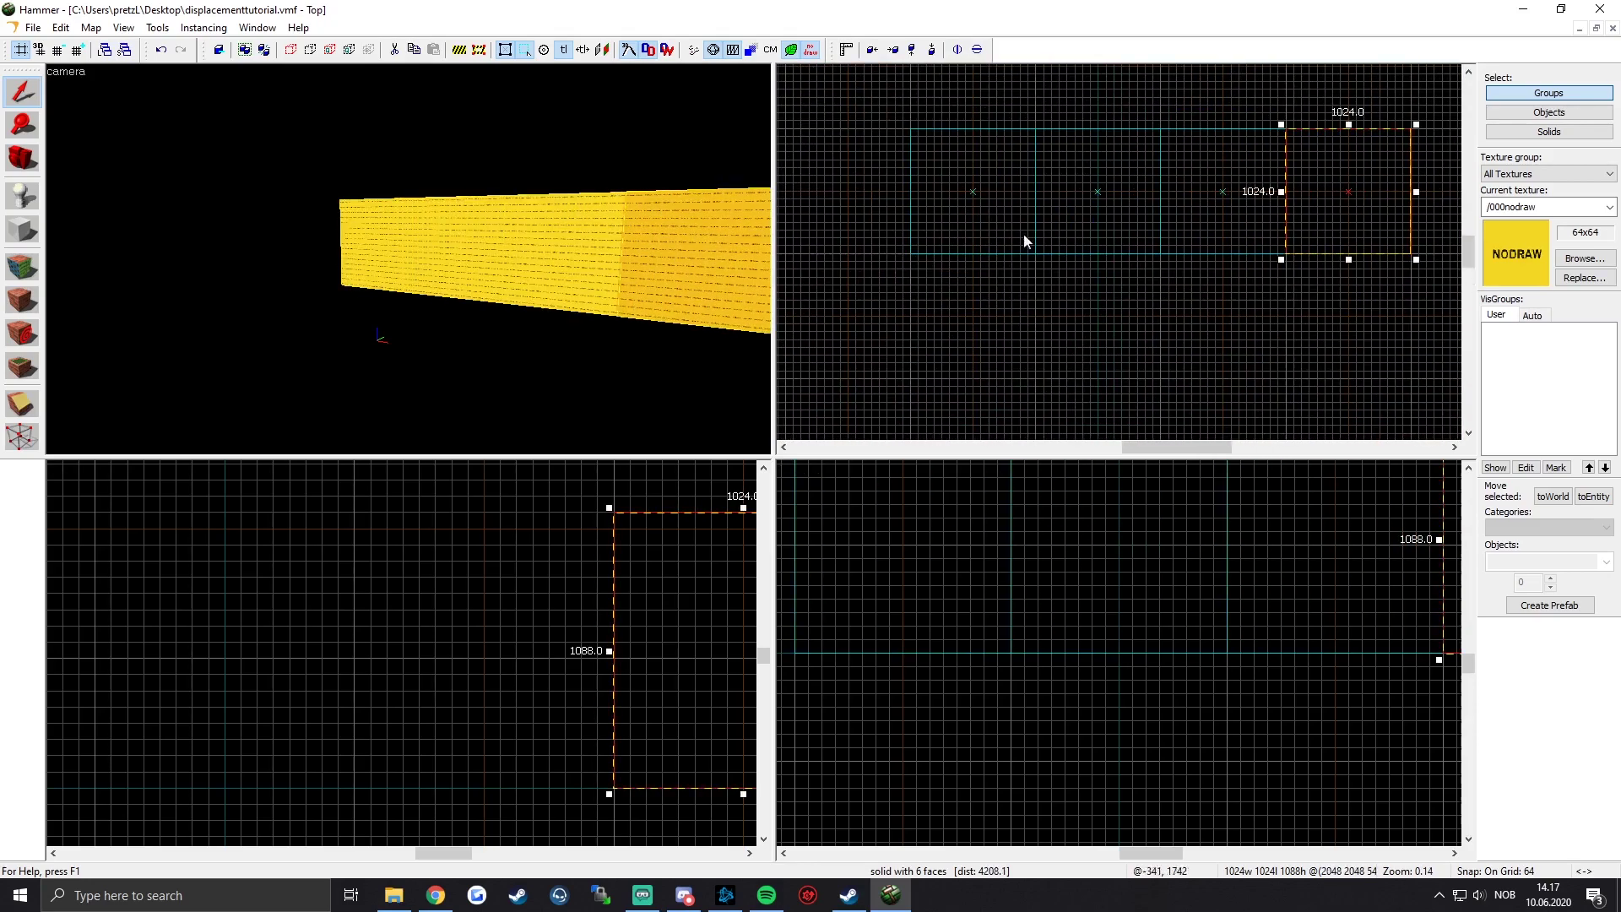
Step: Select all four blocks and copy the row forward twice to form a floor of three rows
ctrl+click(580, 259)
ctrl+click(456, 248)
ctrl+click(385, 240)
shift+drag(1024, 175, 1024, 297)
middle_drag(1024, 297, 1024, 202)
shift+drag(1025, 217, 1028, 342)
middle_drag(1046, 327, 992, 334)
key(z)
key(s)
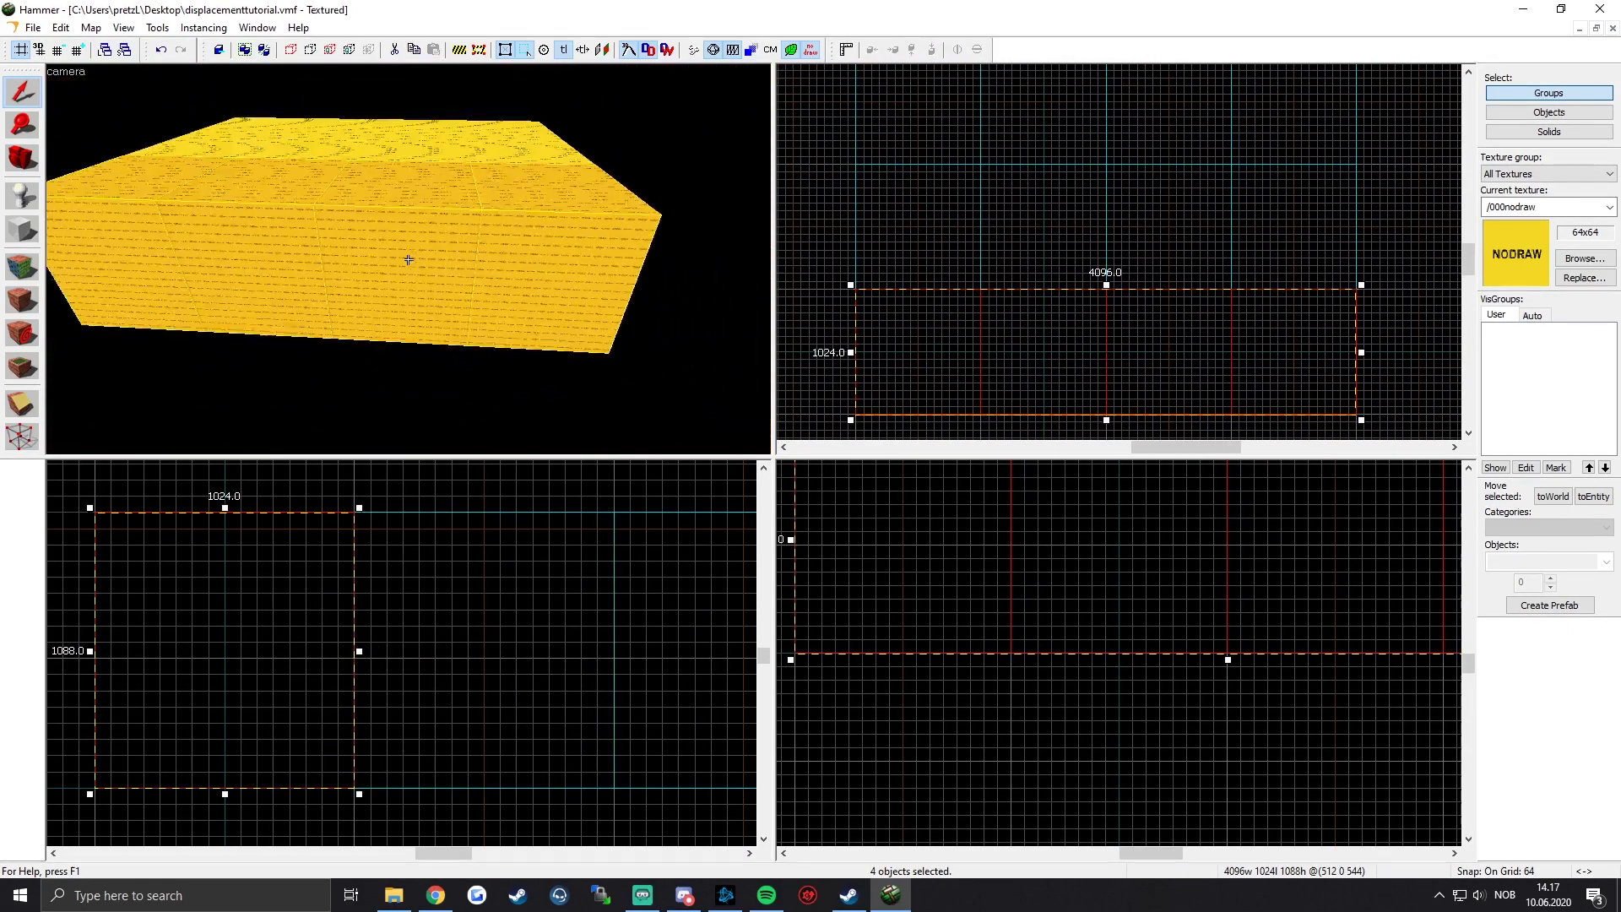
Step: Copy blocks behind the floor and raise them one block height as the lower back wall, leaving one opening
key(z)
click(452, 155)
drag(1231, 269, 1230, 144)
shift+drag(1229, 144, 849, 141)
ctrl+click(463, 139)
scroll(397, 630, down, 7)
scroll(471, 608, up, 6)
drag(456, 752, 456, 529)
key(z)
key(z)
Step: Copy the floor block in front of the wall opening backward to extend the floor through it
click(389, 283)
click(392, 306)
shift+drag(1081, 297, 1079, 176)
Step: Copy a wall block upward and across to start a second row above the opening
click(463, 265)
middle_drag(514, 586, 609, 802)
scroll(1132, 648, down, 7)
middle_drag(1131, 586, 1108, 648)
scroll(1172, 654, up, 2)
mouse_move(1252, 629)
mouse_down()
mouse_move(1258, 538)
mouse_move(1042, 543)
mouse_up()
key(z)
key(w)
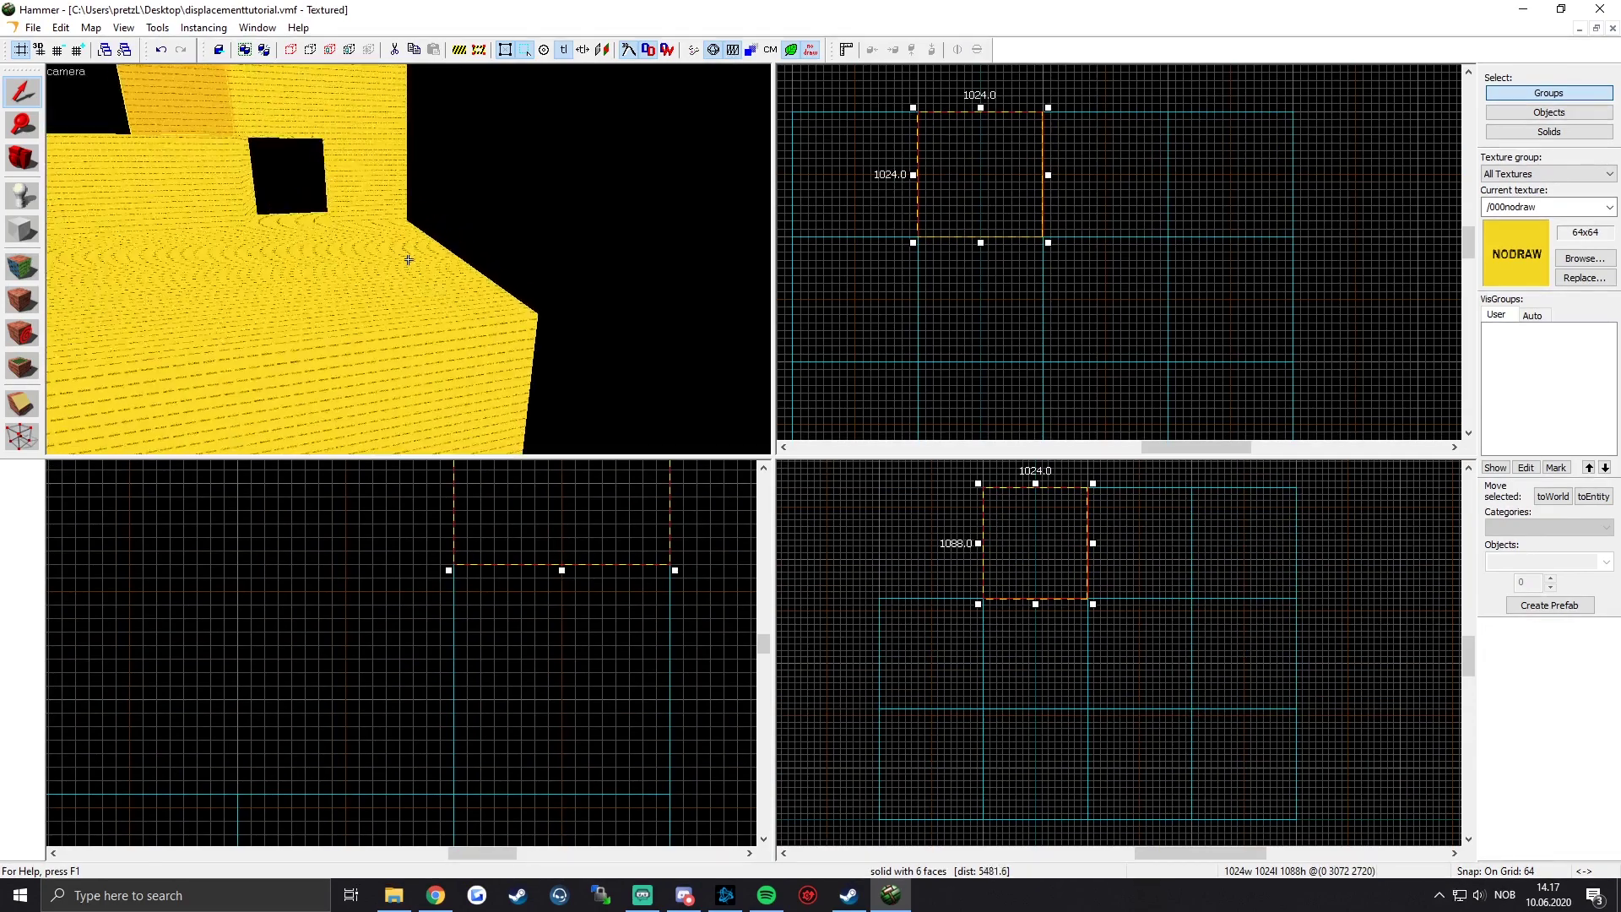
Step: Complete the upper wall row by copying its last block into the remaining end position
key(z)
middle_drag(1036, 561, 1108, 616)
shift+drag(1088, 591, 992, 582)
key(z)
key(w)
key(z)
Step: Copy the wall blocks beside the opening one row back to form the tunnel's side walls
click(464, 266)
click(353, 275)
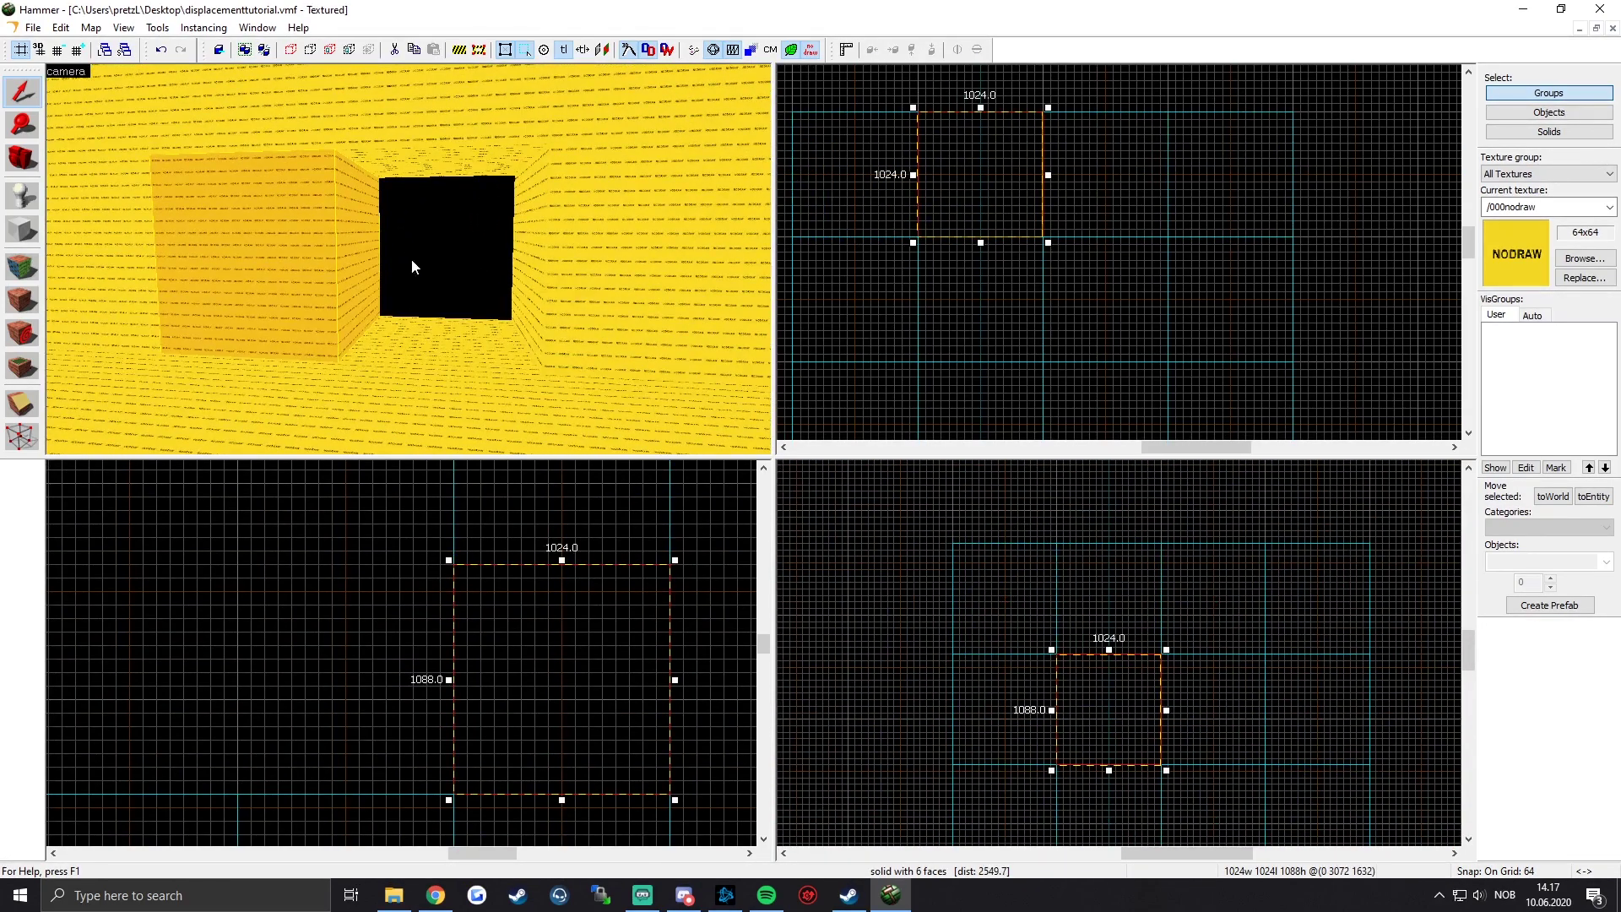
drag(981, 181, 1223, 187)
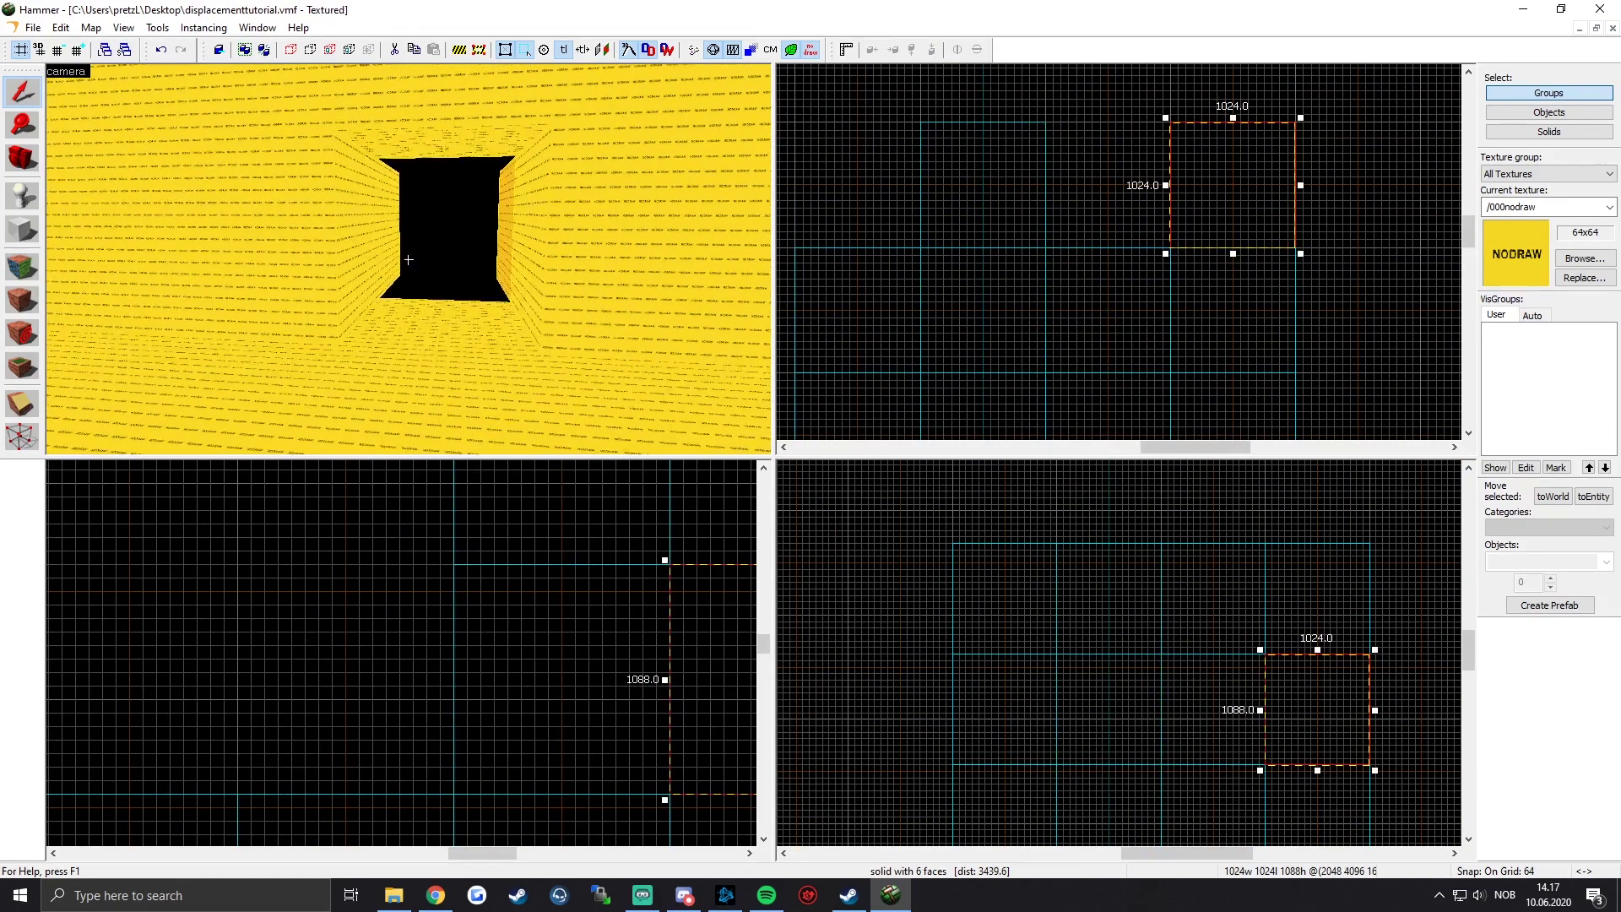
key(z)
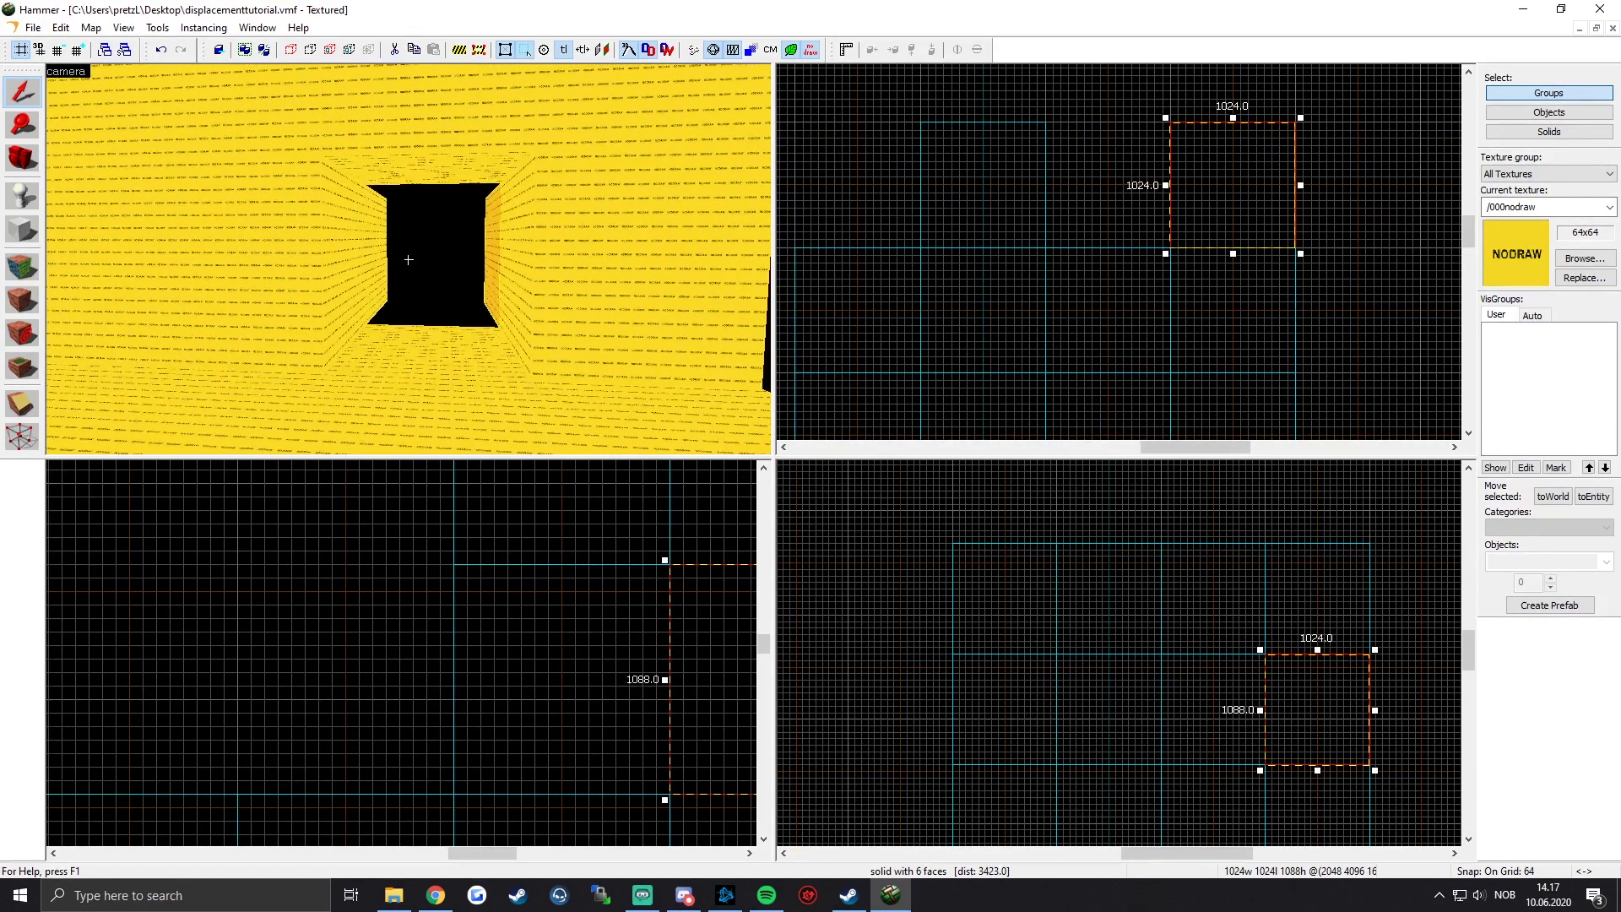
key(z)
Step: Copy the block above the opening one row back to form the tunnel's ceiling
click(477, 165)
middle_drag(1098, 270, 1089, 301)
shift+drag(1080, 323, 1077, 199)
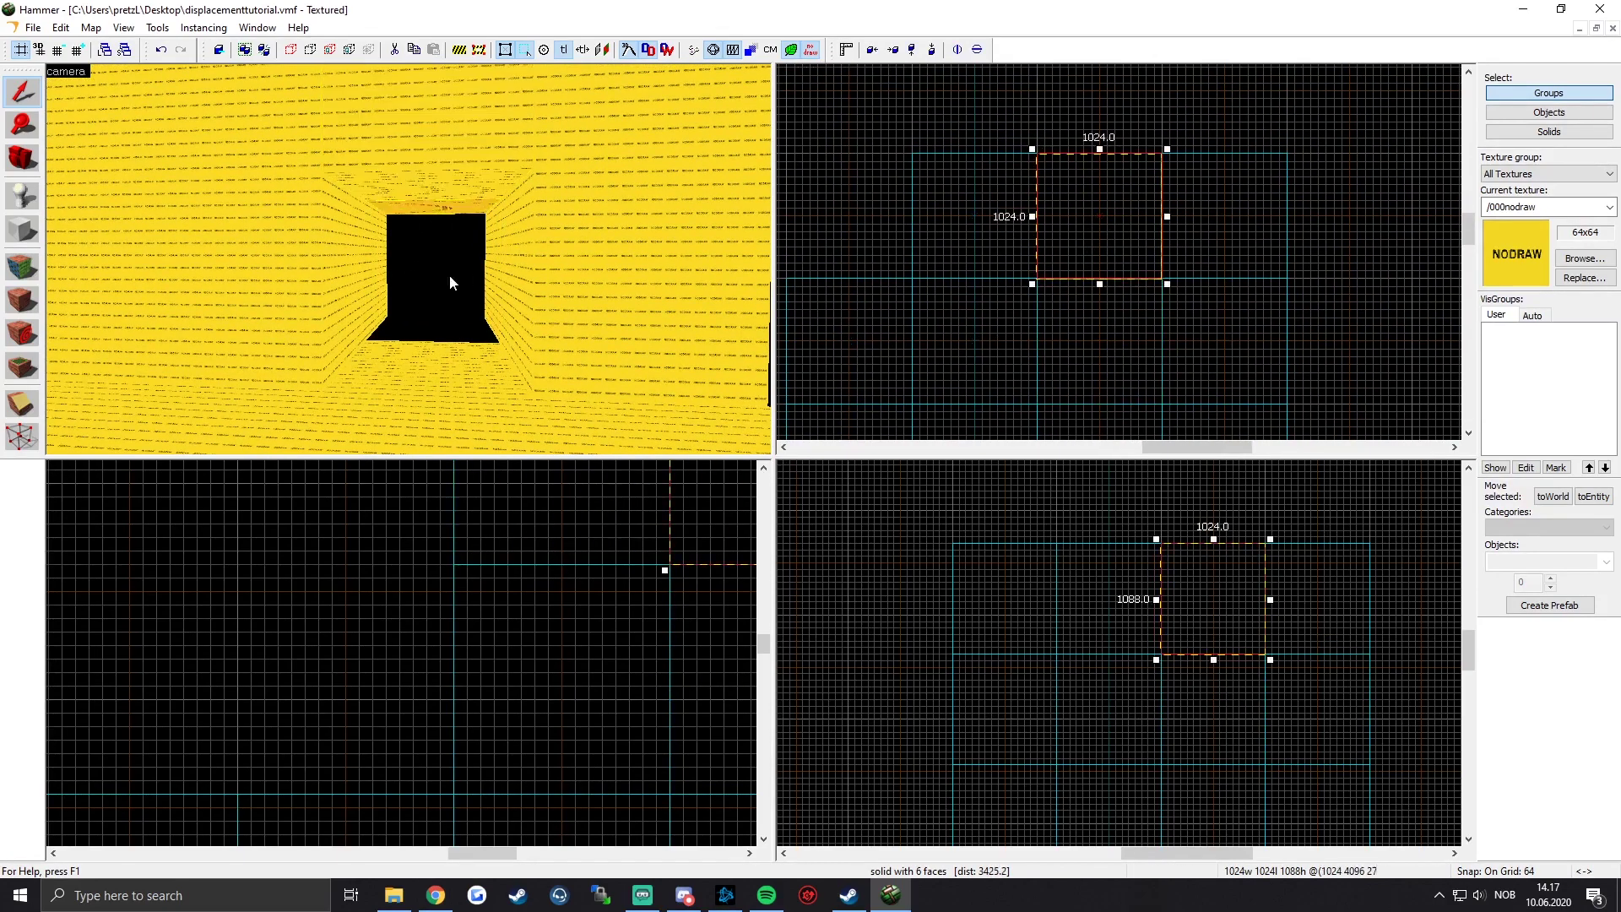
Step: Select the two stacked blocks at the back wall's end and copy them forward along the floor as a side wall
key(z)
key(s)
key(z)
click(387, 216)
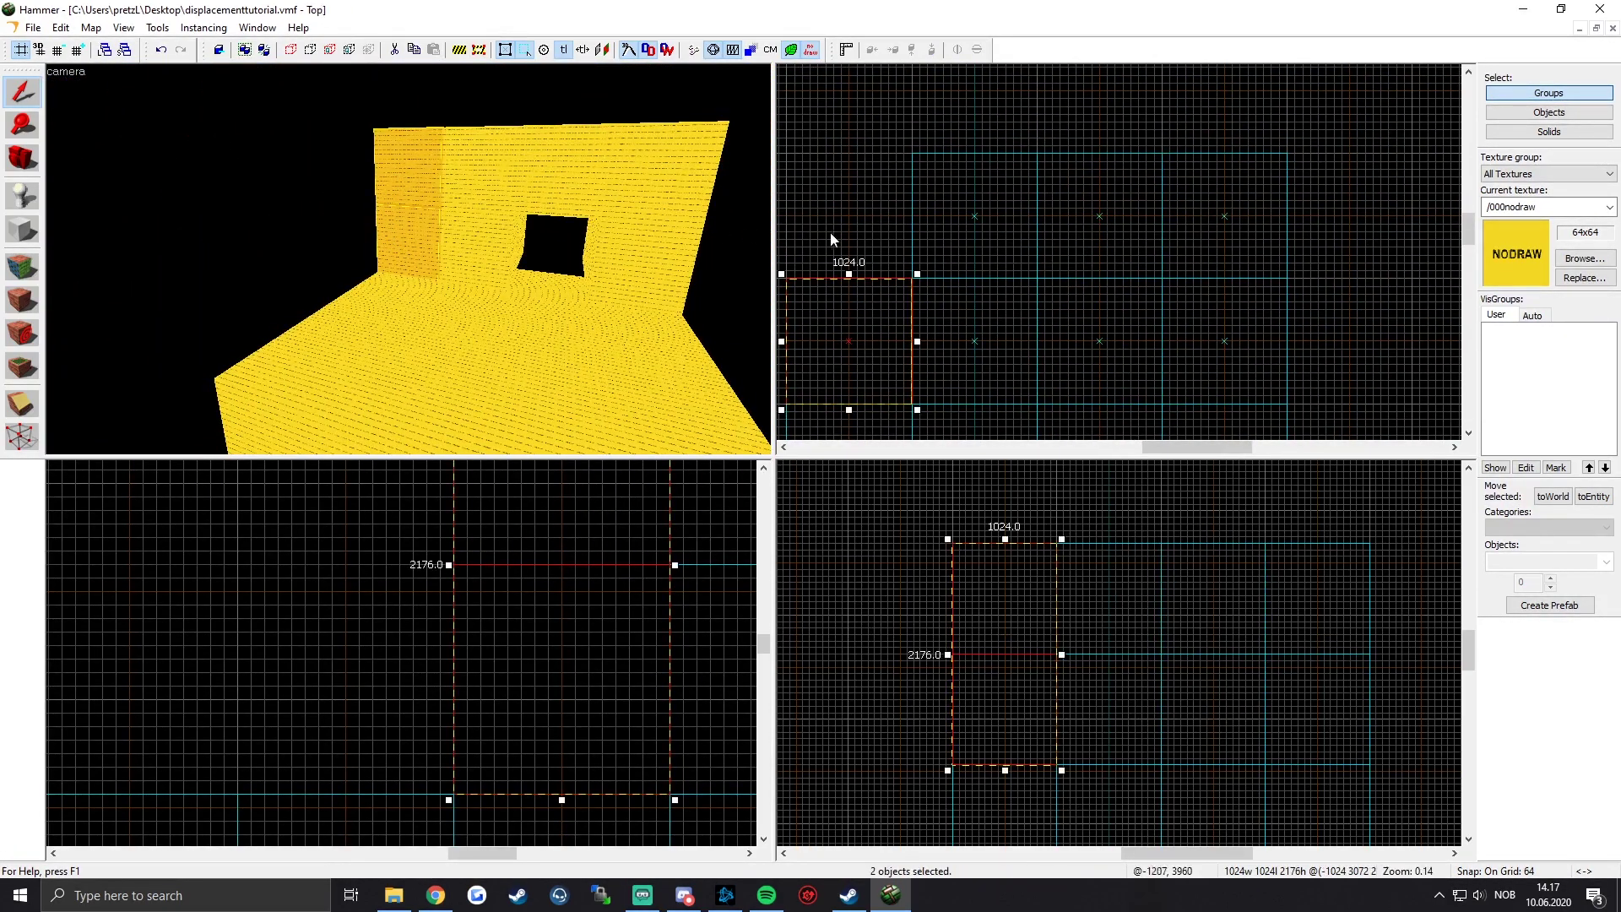
middle_drag(873, 246, 1075, 238)
middle_drag(1068, 323, 1076, 130)
mouse_move(1075, 129)
mouse_down()
mouse_move(950, 263)
mouse_move(947, 140)
mouse_move(954, 277)
mouse_move(944, 268)
mouse_up()
middle_drag(944, 268, 945, 201)
shift+drag(945, 201, 946, 333)
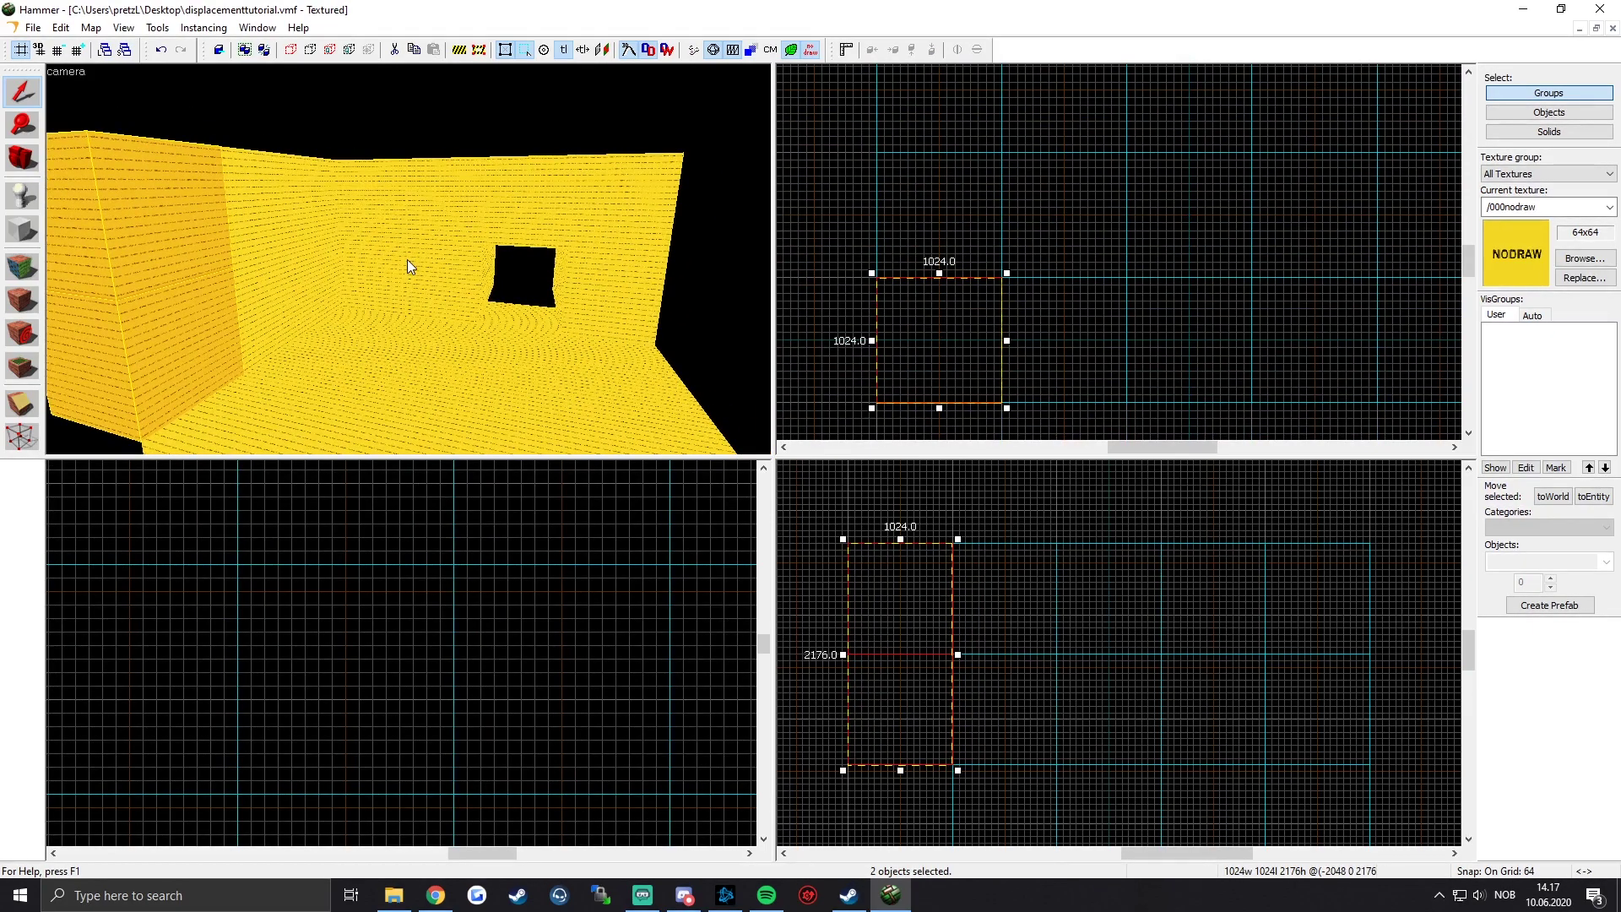
key(z)
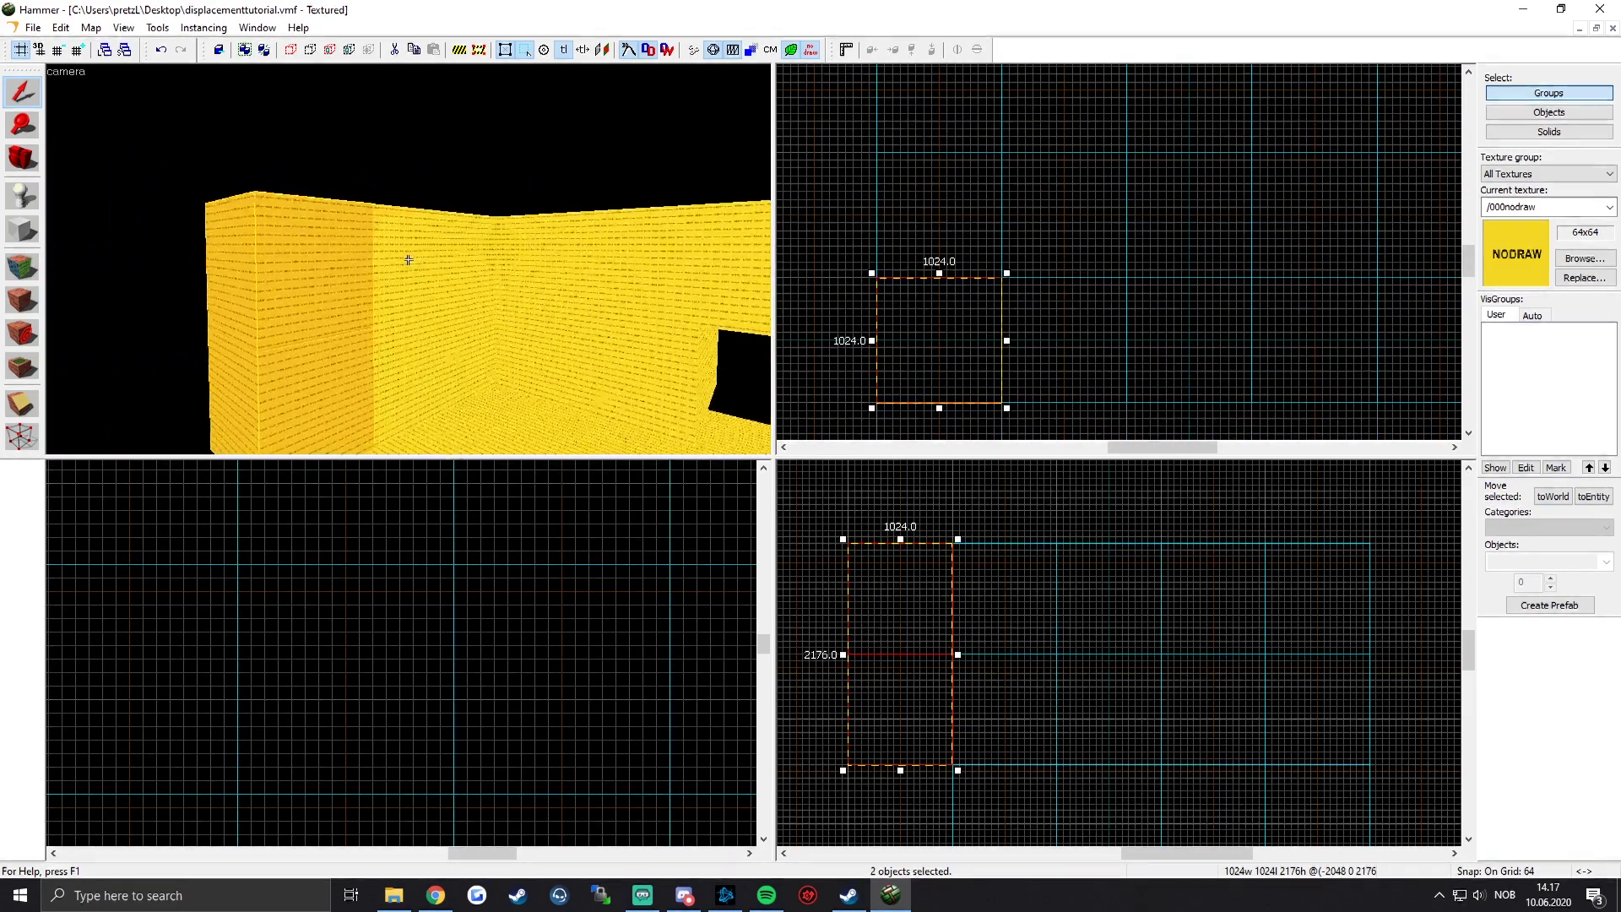
Step: Clip the two upper side-wall blocks nearest the corner horizontally, keeping only their 576-unit-high lower parts
key(z)
click(483, 228)
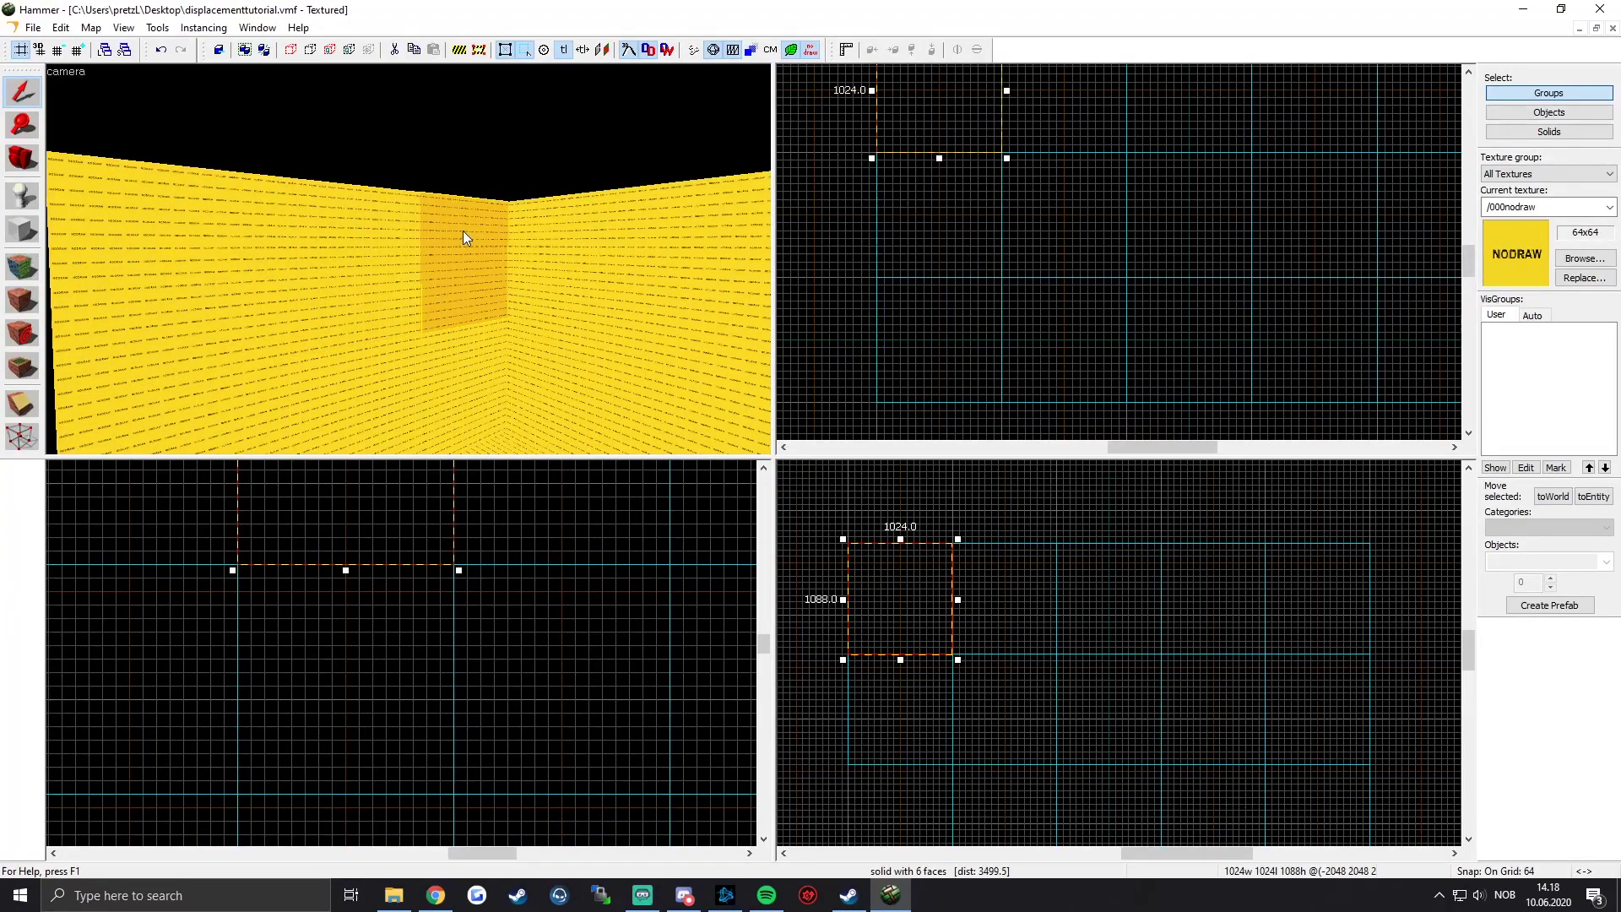
ctrl+click(376, 233)
scroll(366, 539, down, 3)
scroll(366, 539, up, 2)
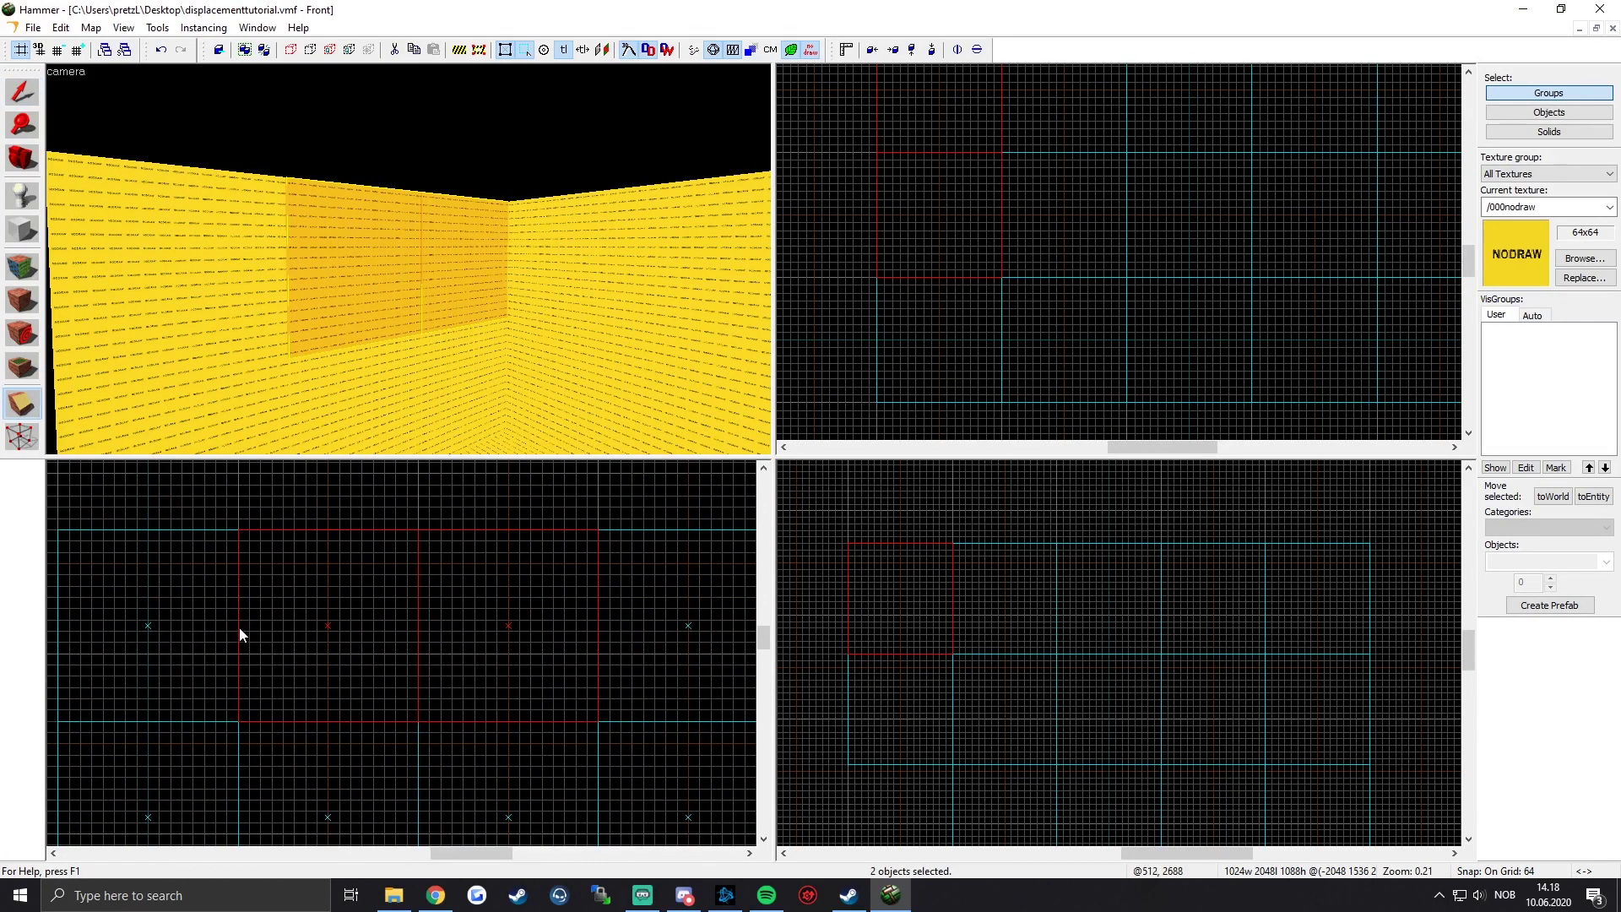
drag(240, 621, 346, 623)
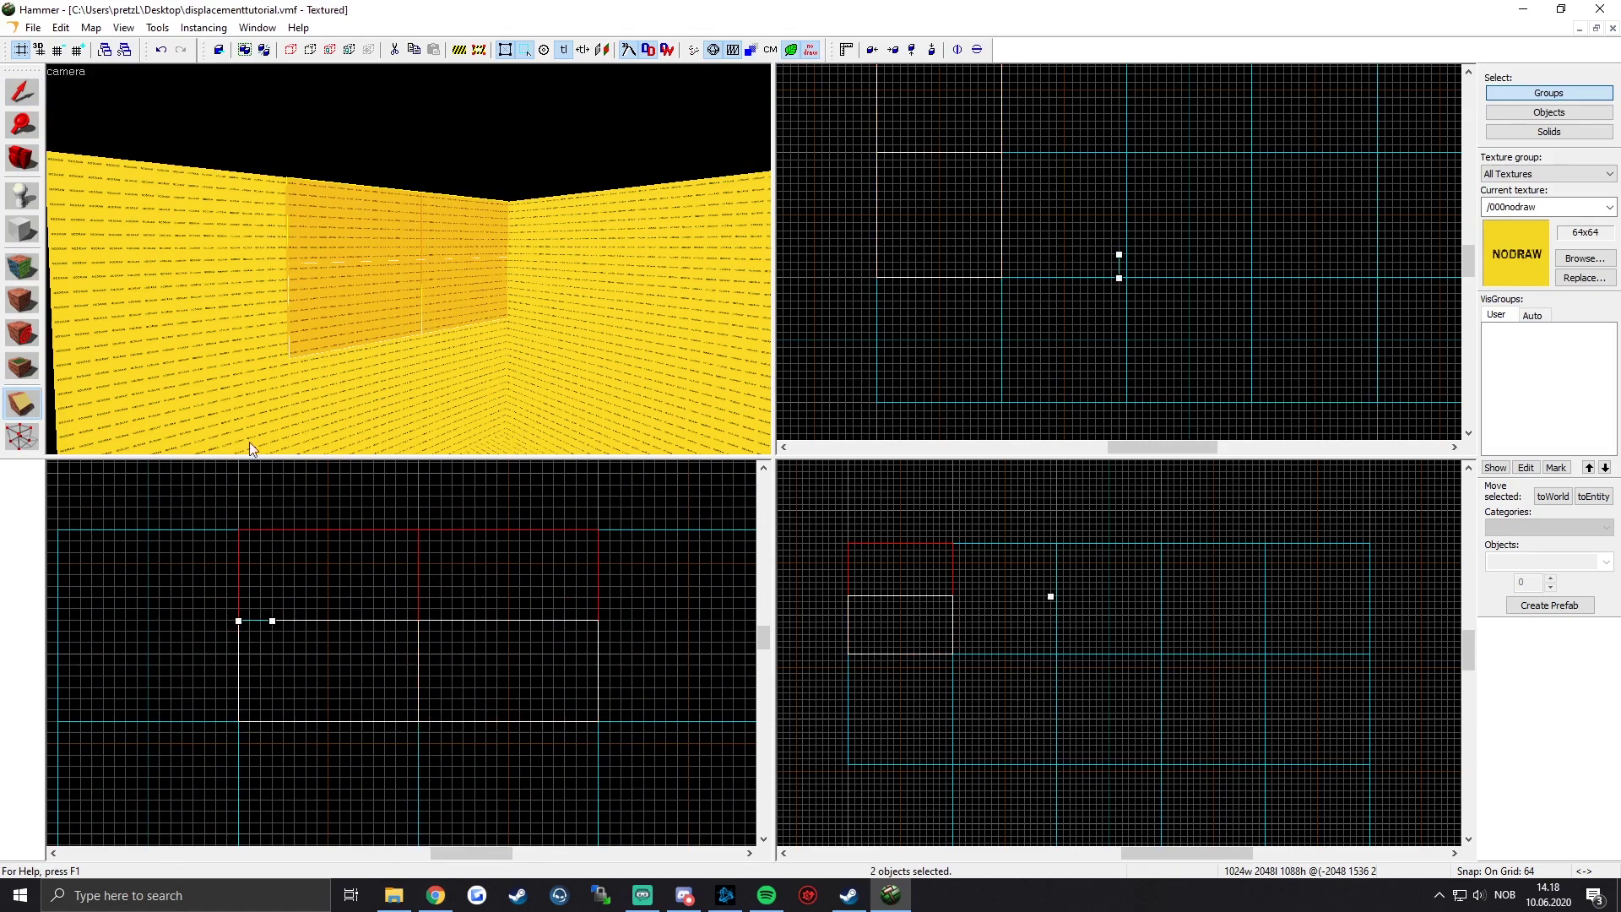
key(Return)
click(30, 93)
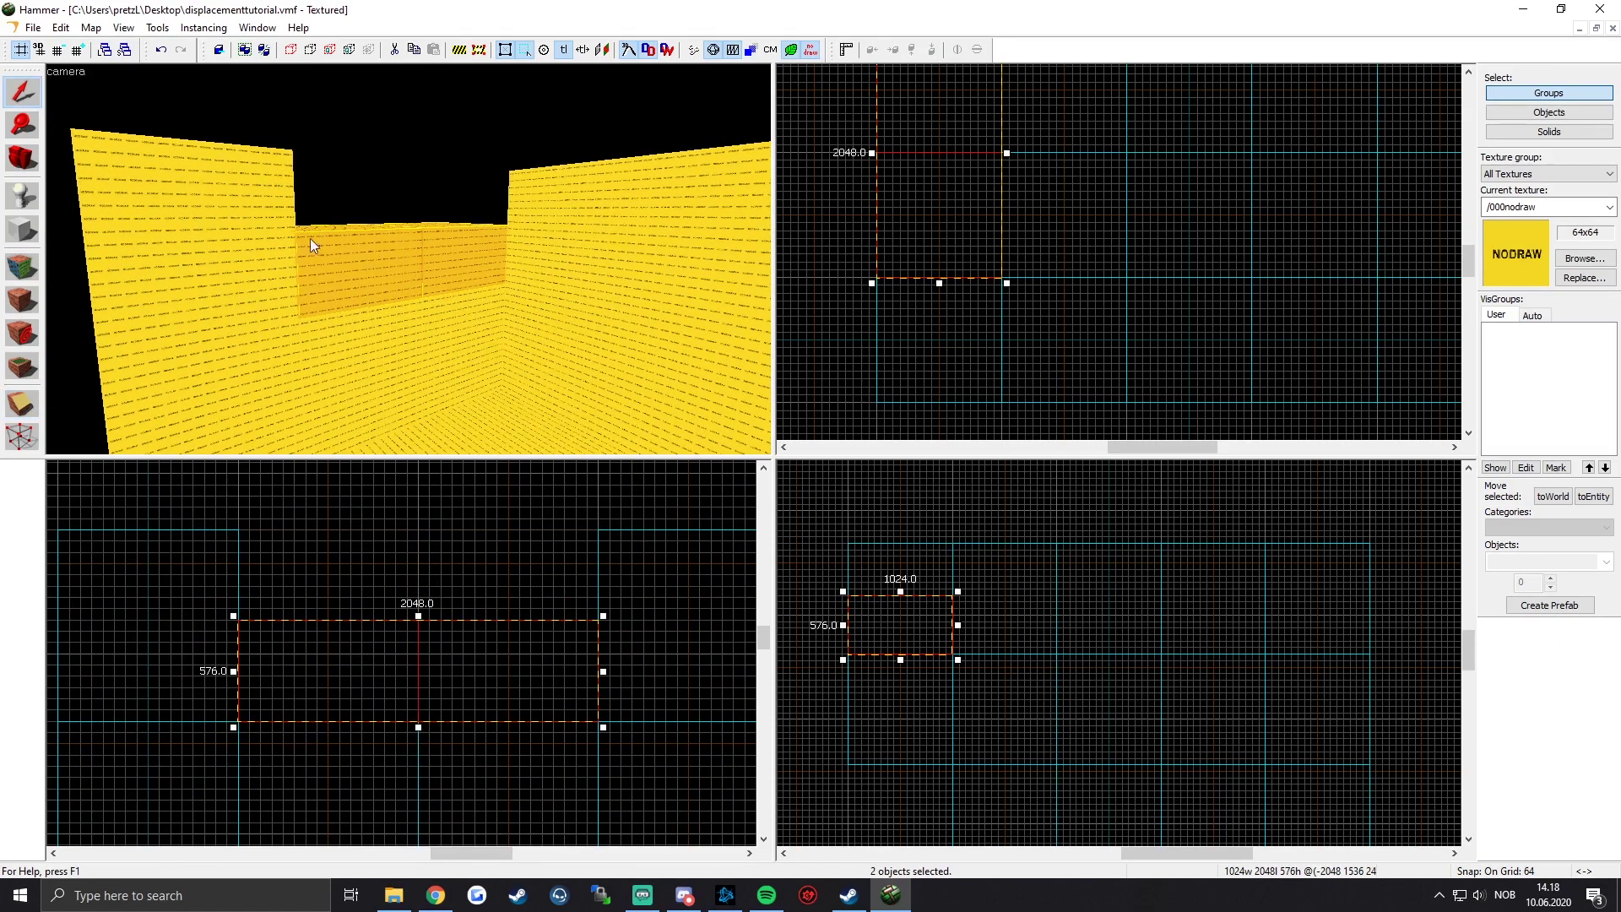
Step: Select the five remaining upper wall blocks and clip them horizontally at the same height, keeping both parts
click(258, 242)
key(z)
key(z)
ctrl+click(515, 236)
ctrl+click(604, 229)
key(z)
key(z)
ctrl+click(574, 232)
ctrl+click(675, 225)
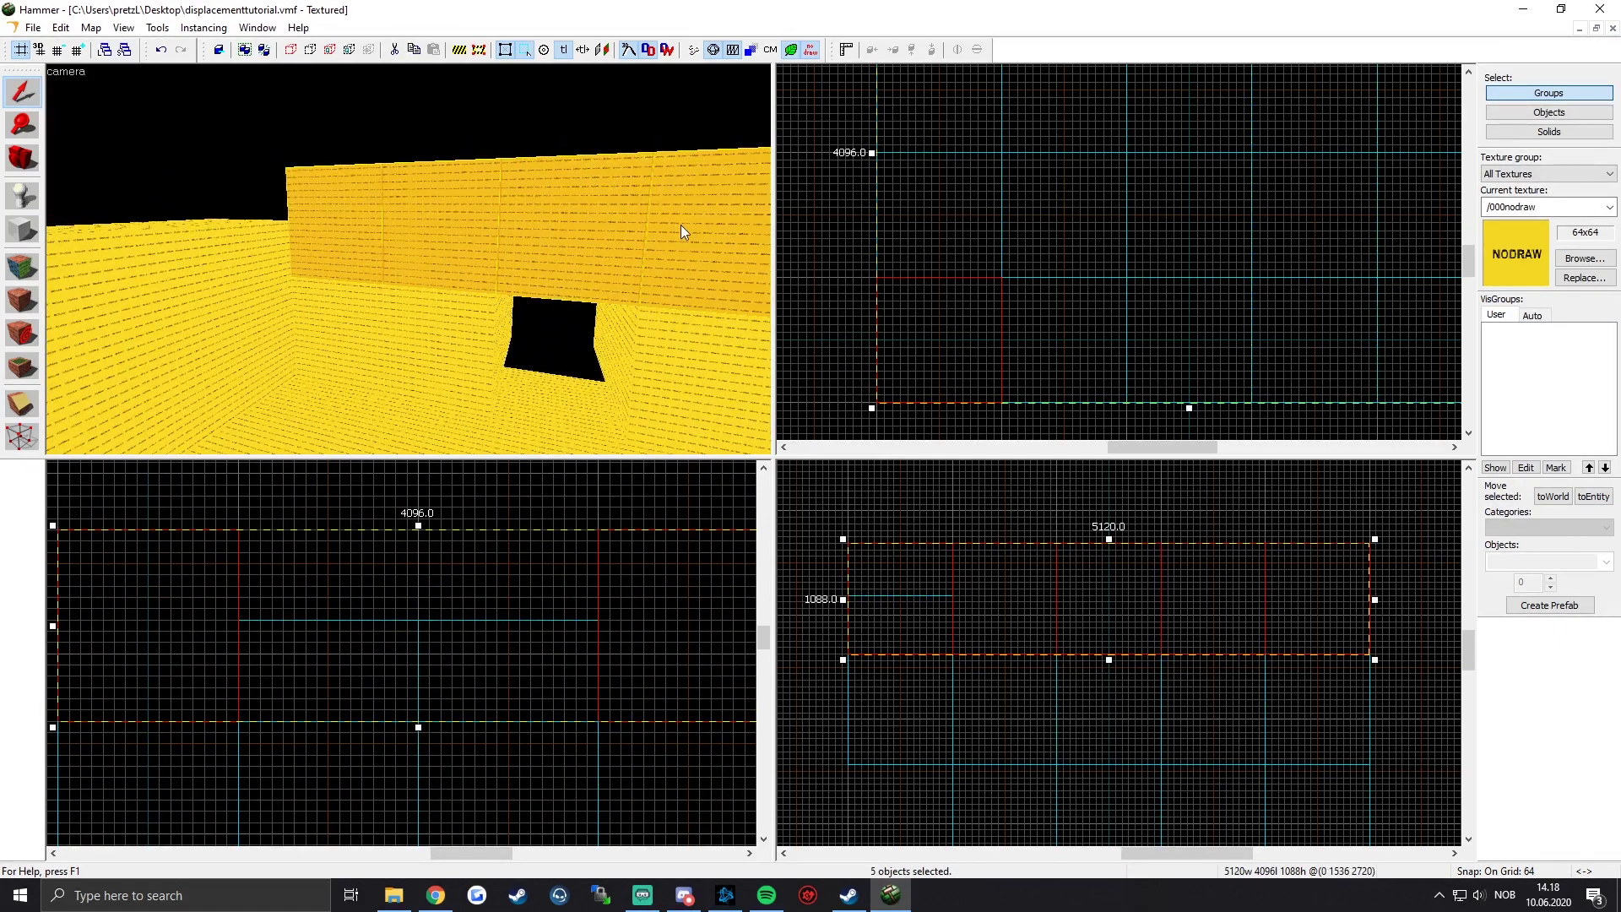
key(z)
key(s)
click(22, 404)
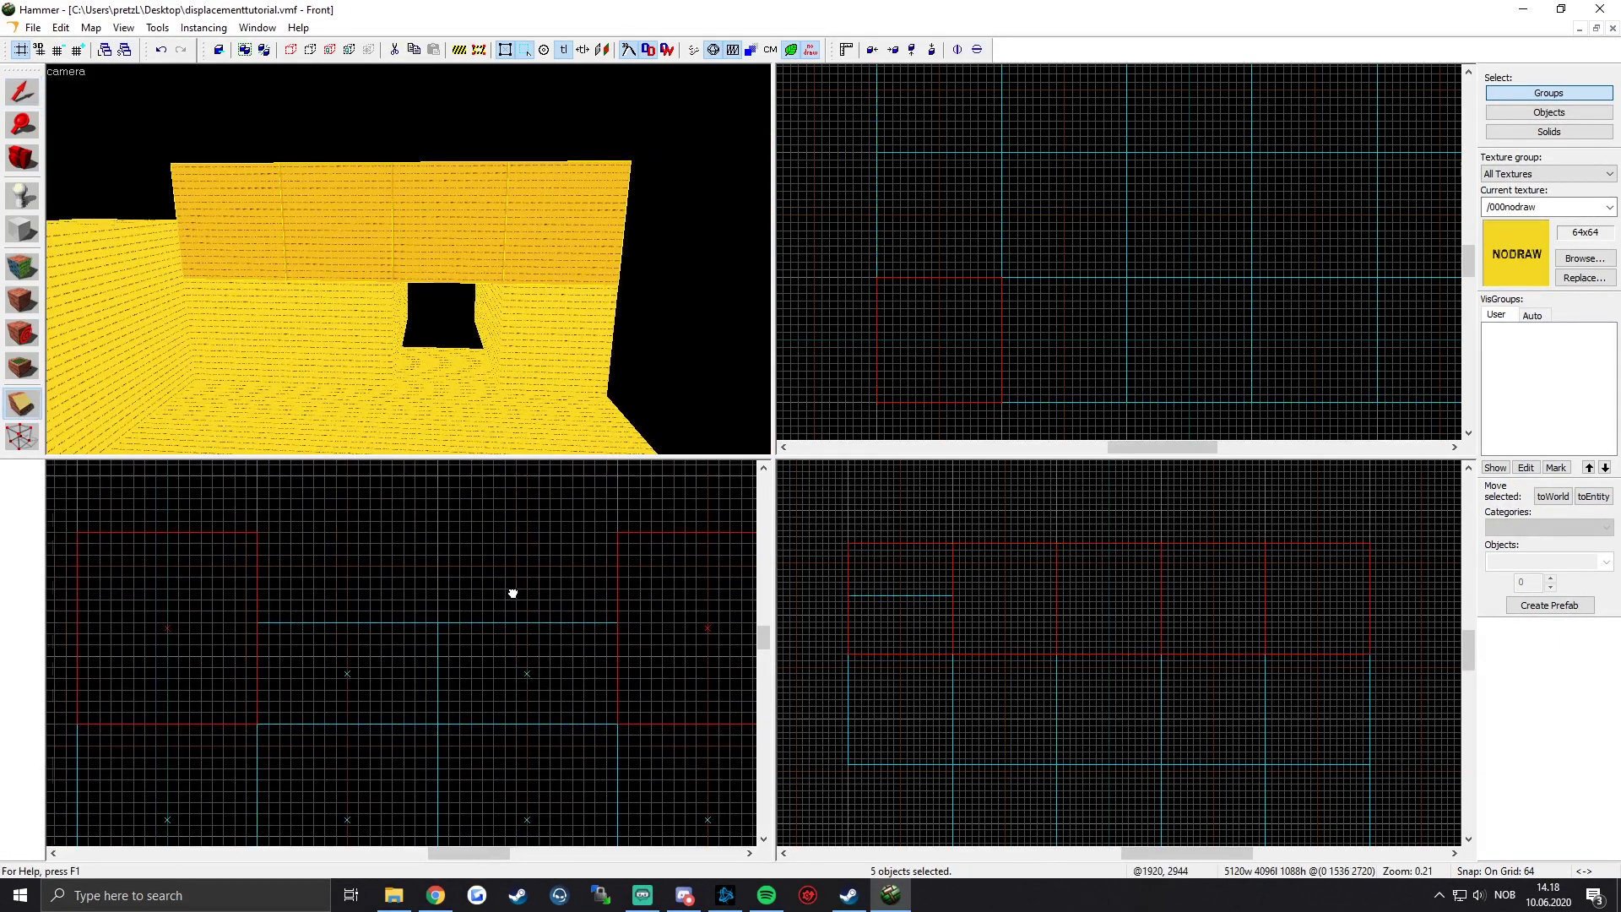
key(Return)
click(27, 94)
key(z)
key(z)
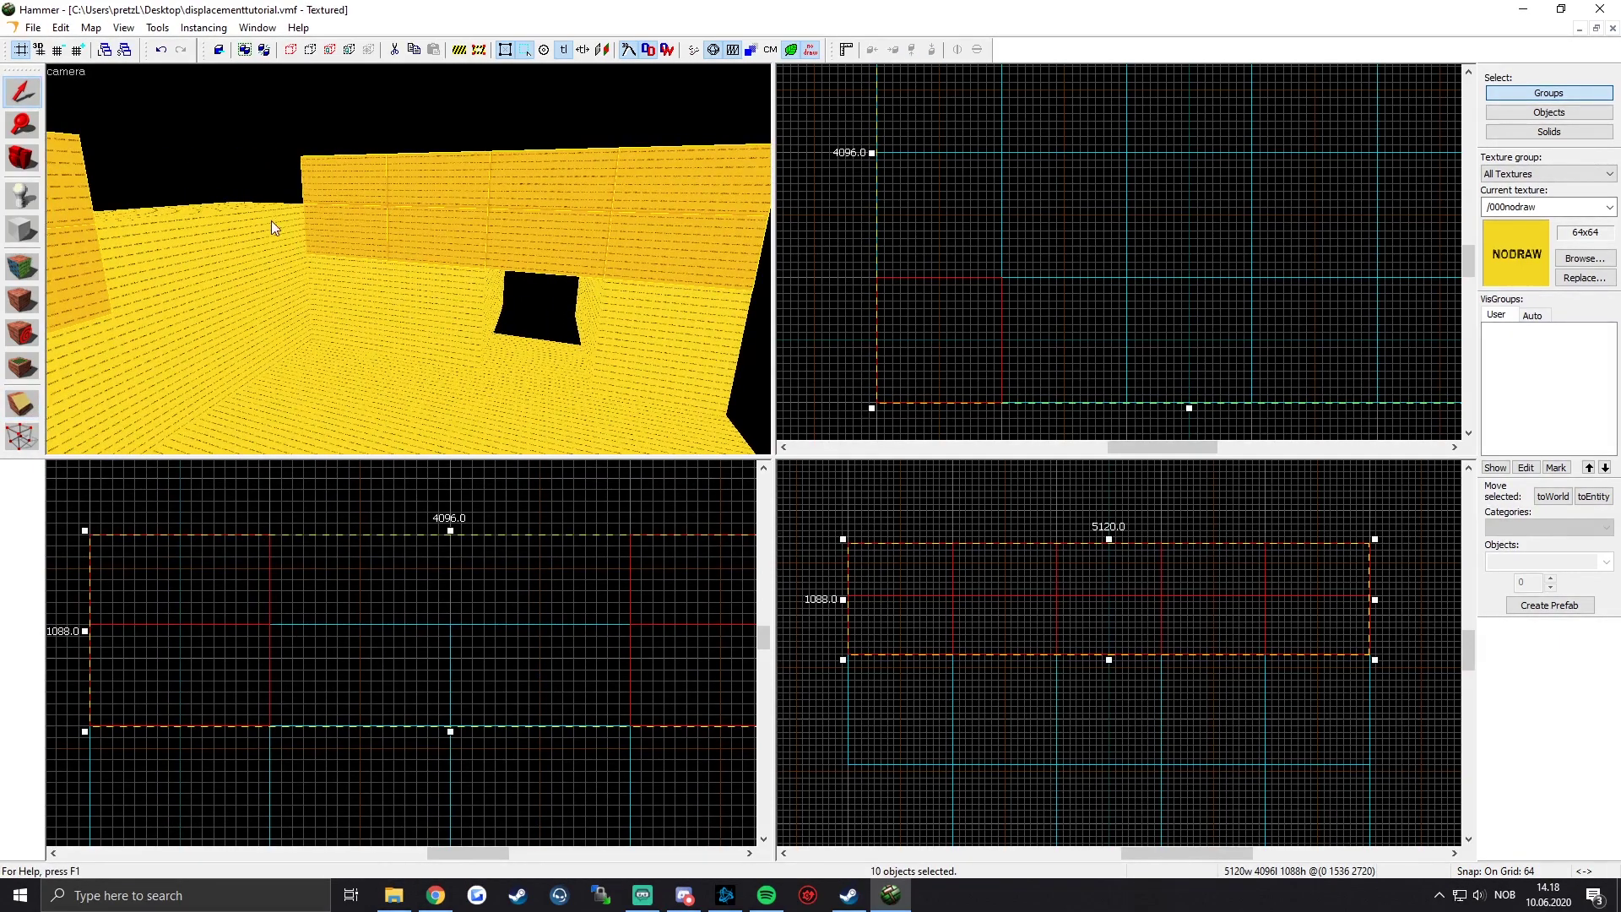
Step: Place two 512-unit-high blocks one position behind the lowered side-wall section, level with the top of the wall
click(280, 223)
key(z)
key(z)
ctrl+click(325, 281)
middle_drag(928, 198, 1087, 301)
drag(1099, 299, 976, 294)
middle_drag(813, 624, 982, 666)
mouse_move(983, 673)
mouse_down()
mouse_move(974, 628)
mouse_move(964, 642)
mouse_up()
scroll(1014, 639, up, 5)
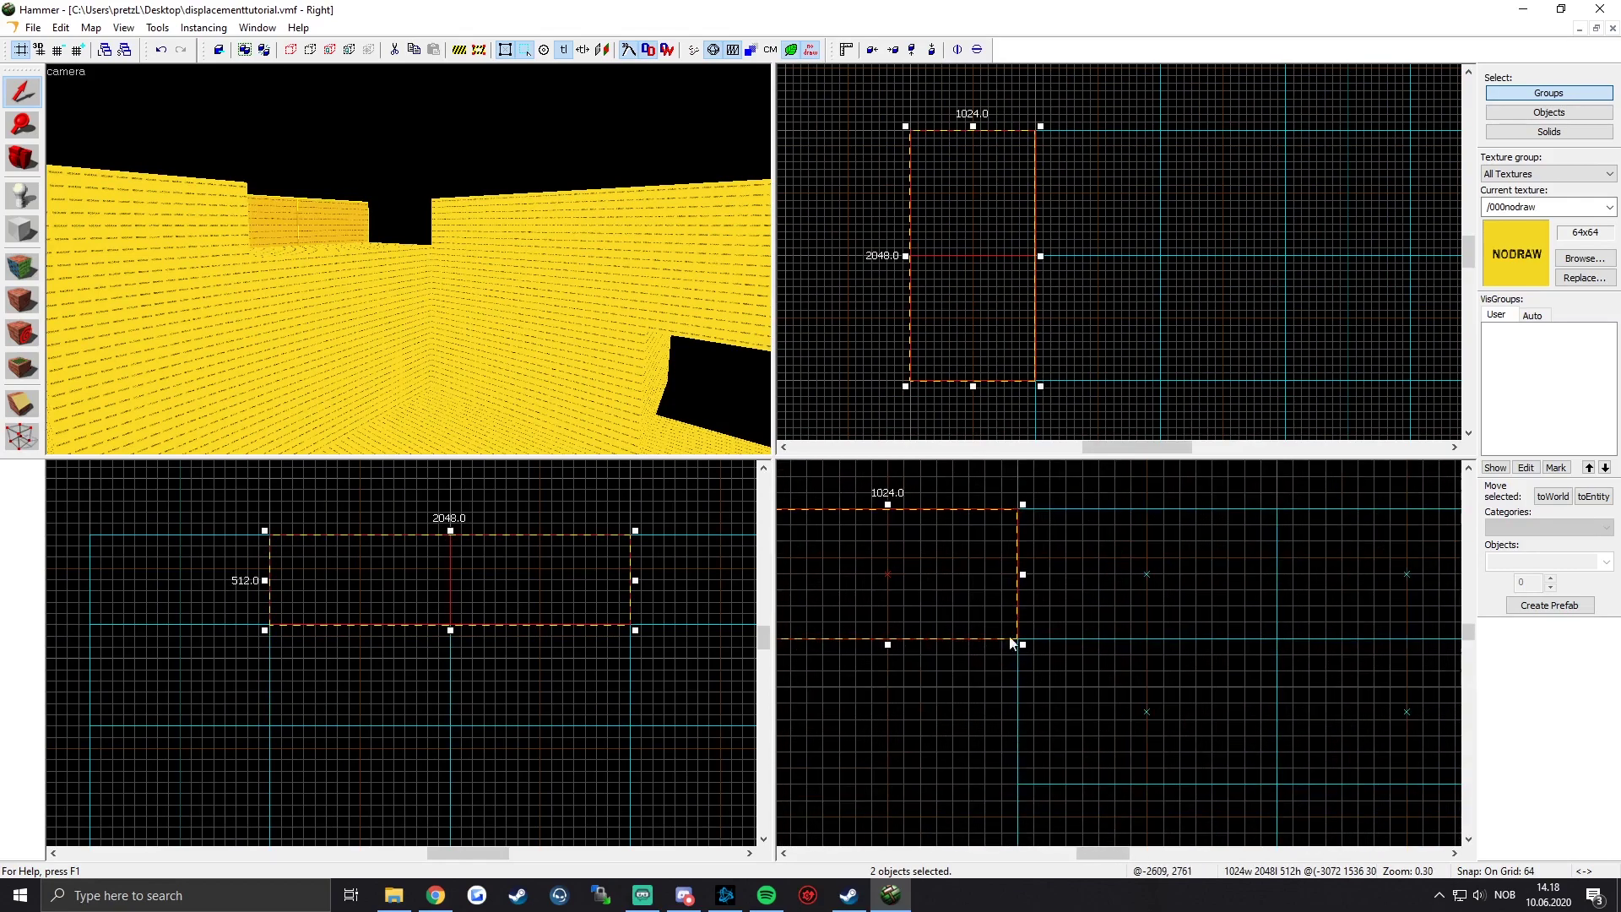
Step: Copy the end block of the set-back row into the gap at the room's upper corner
key(z)
click(408, 260)
key(z)
middle_drag(913, 238, 912, 363)
mouse_move(961, 325)
shift+mouse_down()
mouse_move(961, 200)
mouse_move(1085, 196)
shift+mouse_up()
Step: Copy the floor block at the opening one row back to form the tunnel's floor
key(z)
key(w)
click(408, 259)
key(z)
middle_drag(1446, 187, 1196, 339)
shift+drag(1210, 332, 1209, 206)
key(z)
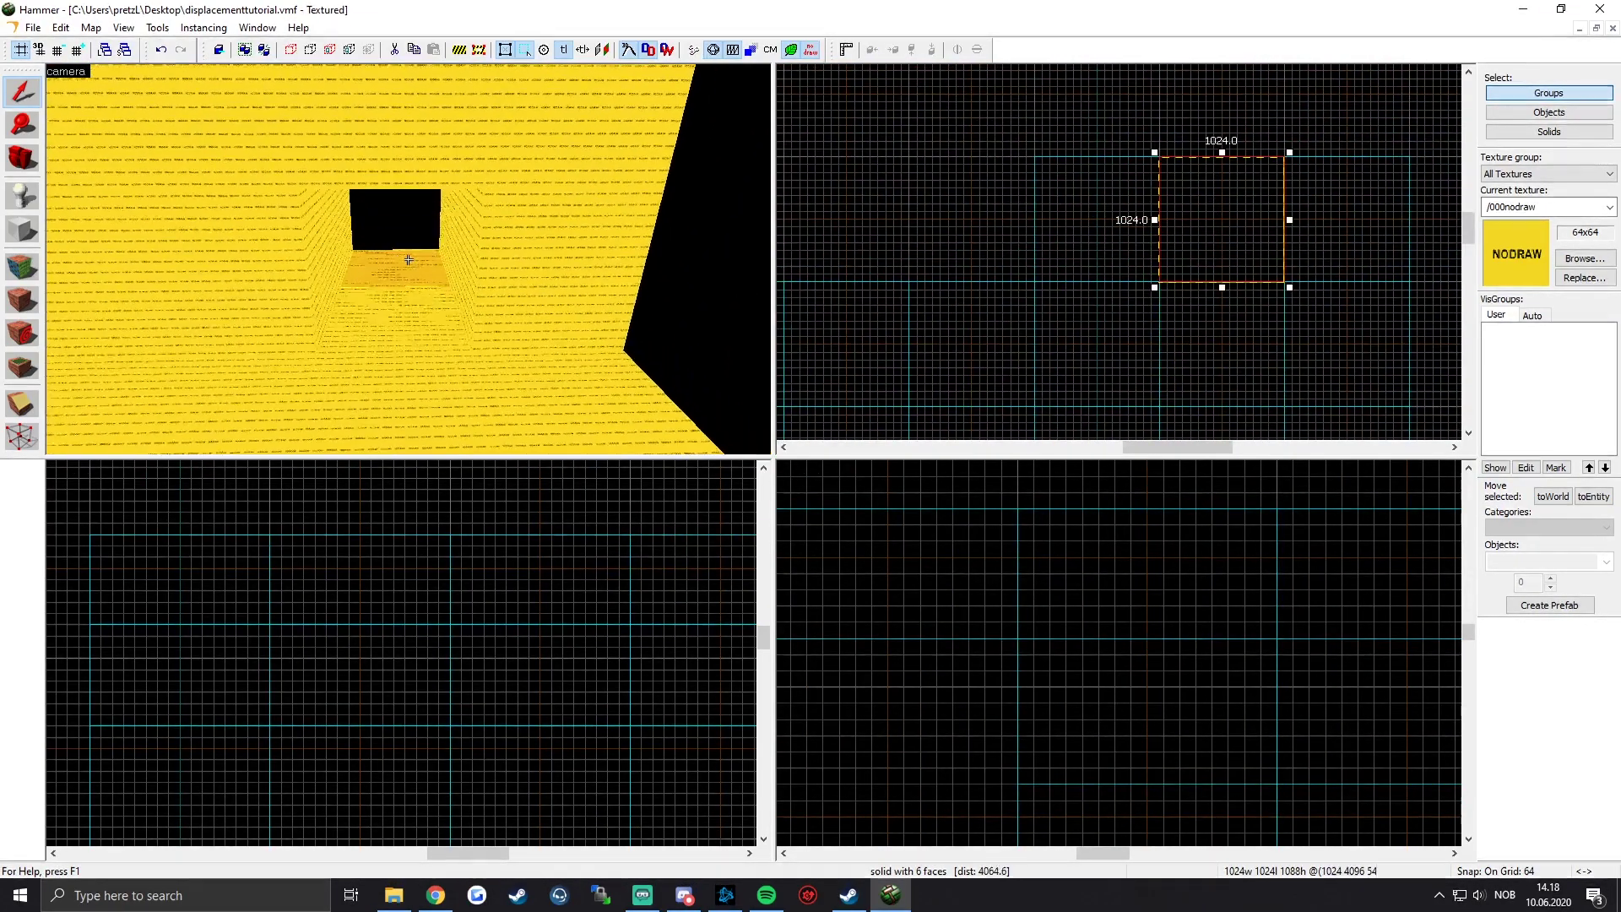
key(z)
key(z)
key(z)
click(478, 223)
ctrl+click(458, 191)
ctrl+click(490, 193)
ctrl+click(350, 187)
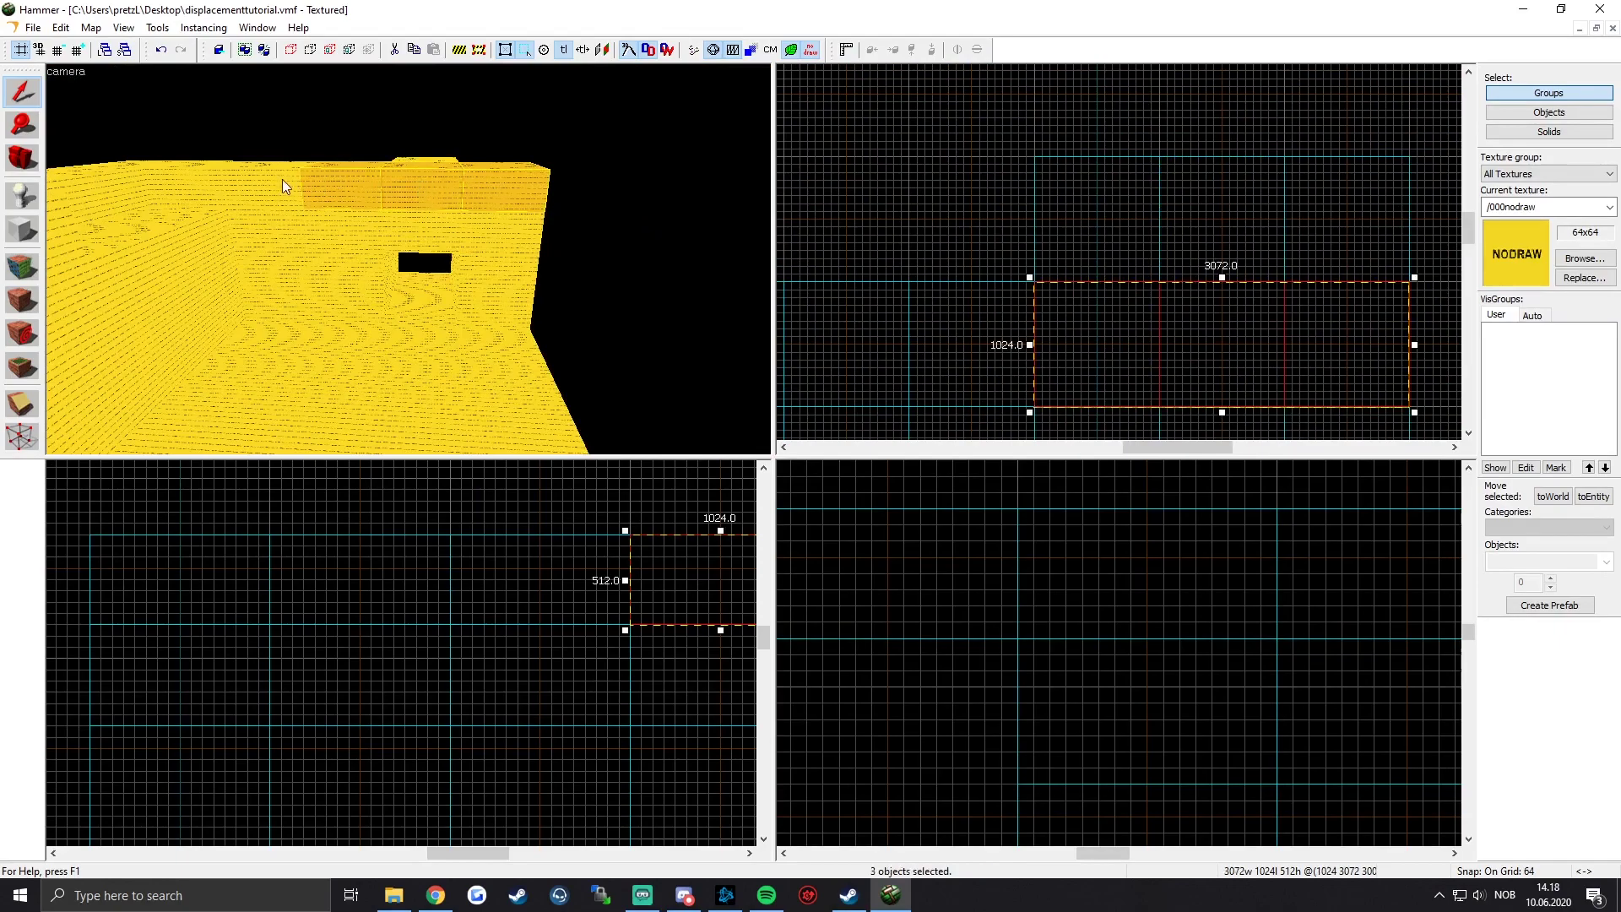
ctrl+click(279, 186)
key(z)
key(z)
key(z)
key(z)
Step: Examine the stacked side-wall blocks by selecting them one at a time
click(263, 221)
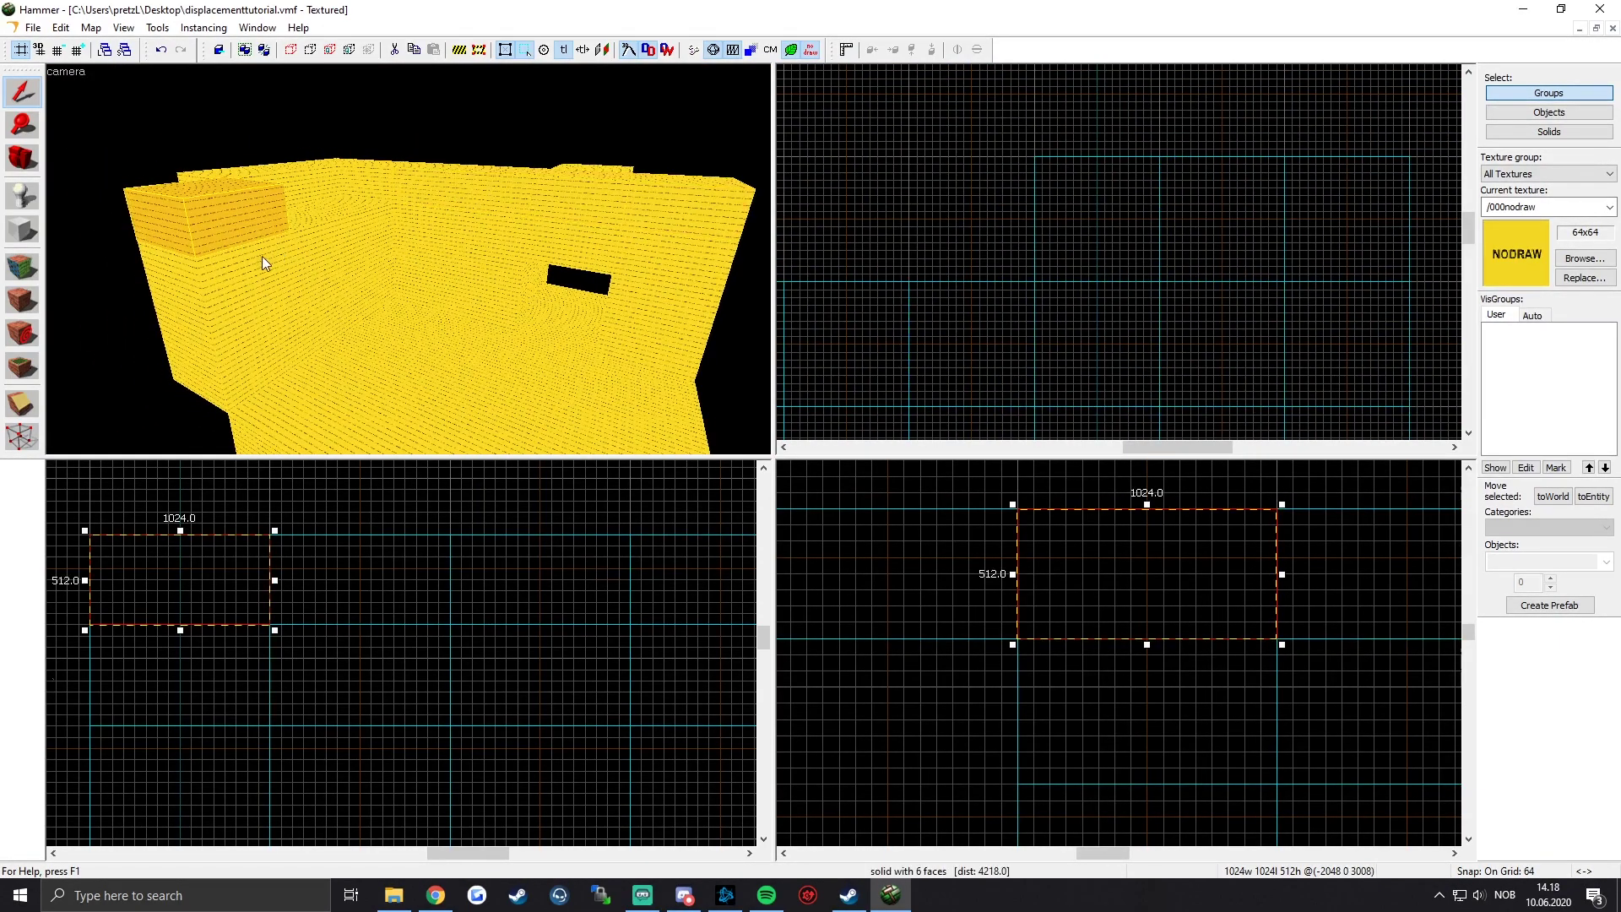
click(267, 259)
click(278, 303)
scroll(394, 698, down, 3)
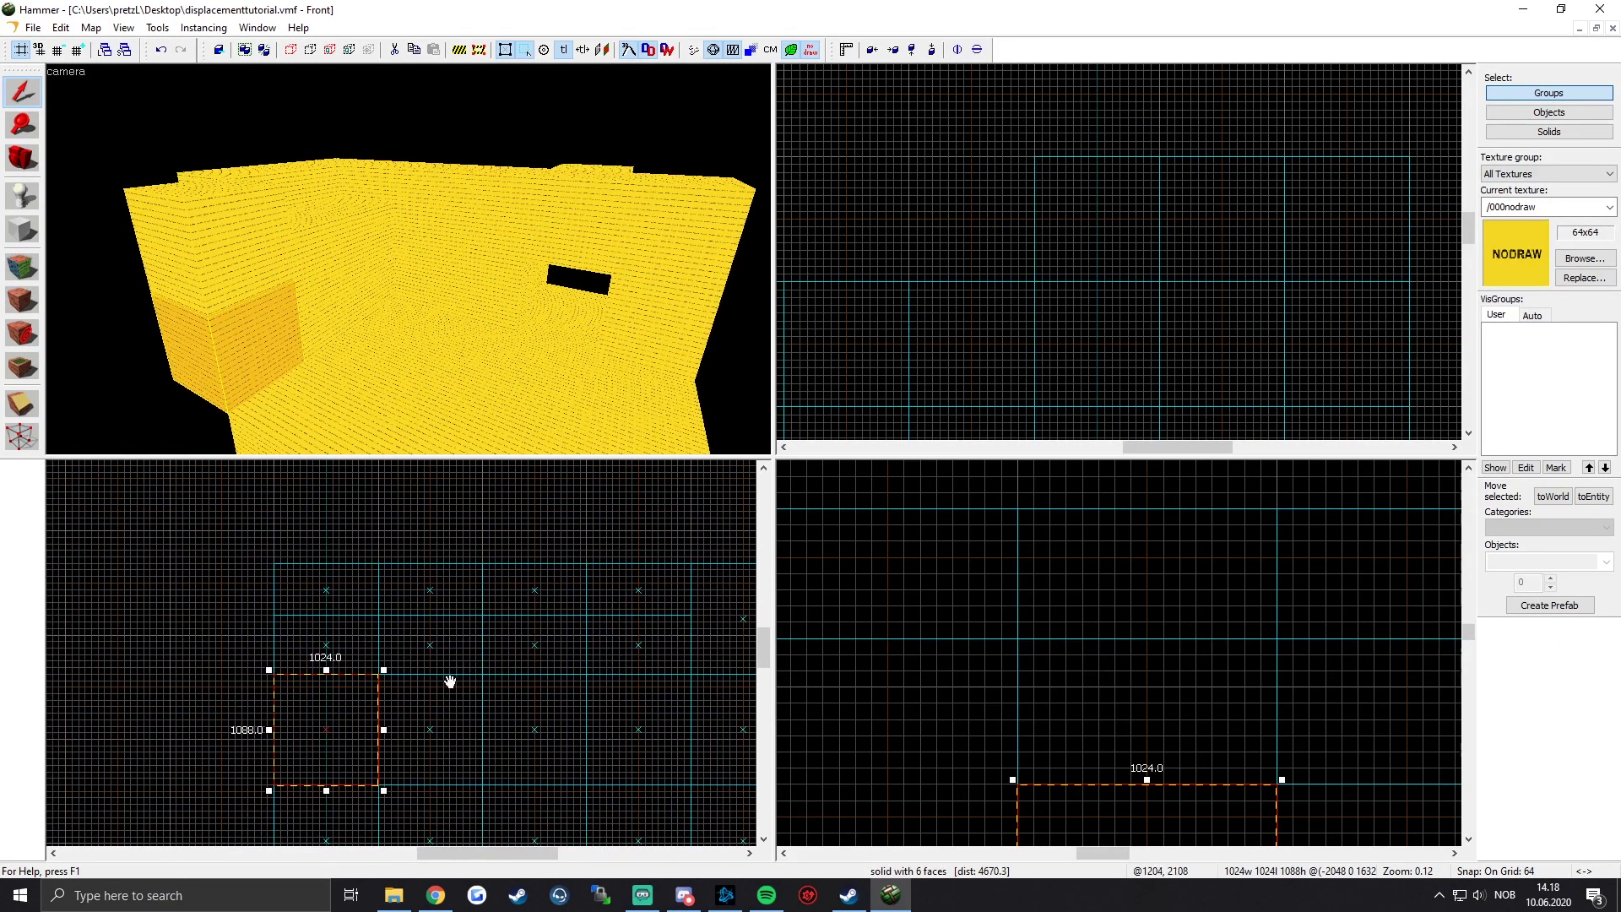
middle_drag(321, 739, 345, 621)
key(z)
key(z)
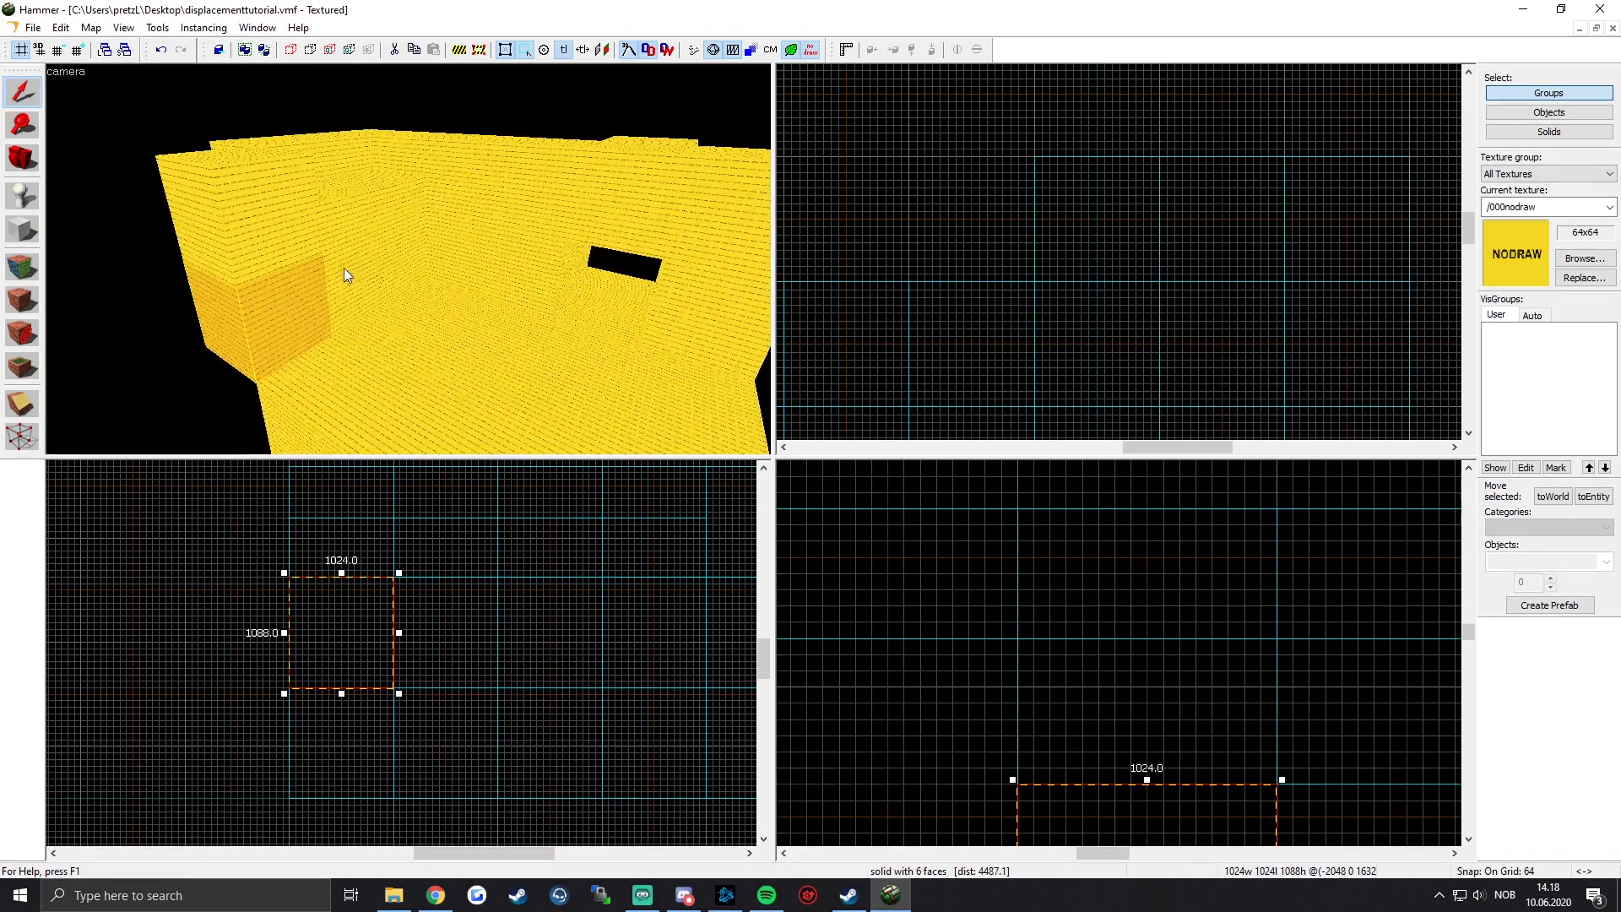
click(351, 268)
click(391, 256)
drag(354, 261, 399, 260)
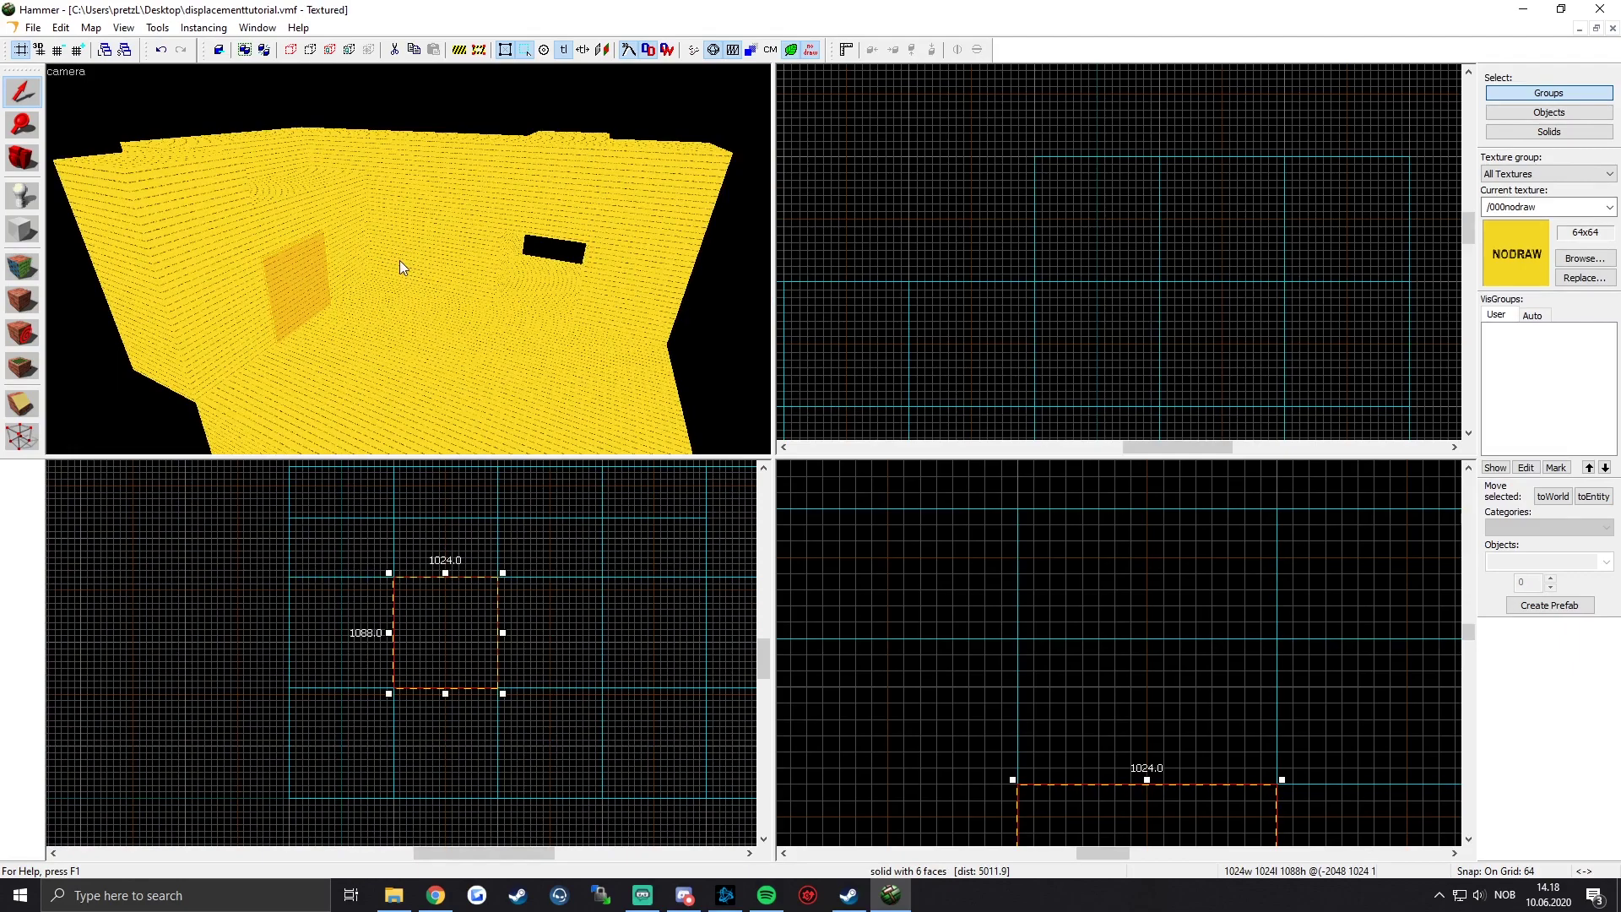
Step: Select the back-wall block beside the tunnel opening and copy it up above the wall's top row
key(z)
key(z)
click(409, 260)
middle_drag(617, 613, 501, 707)
drag(488, 724, 501, 690)
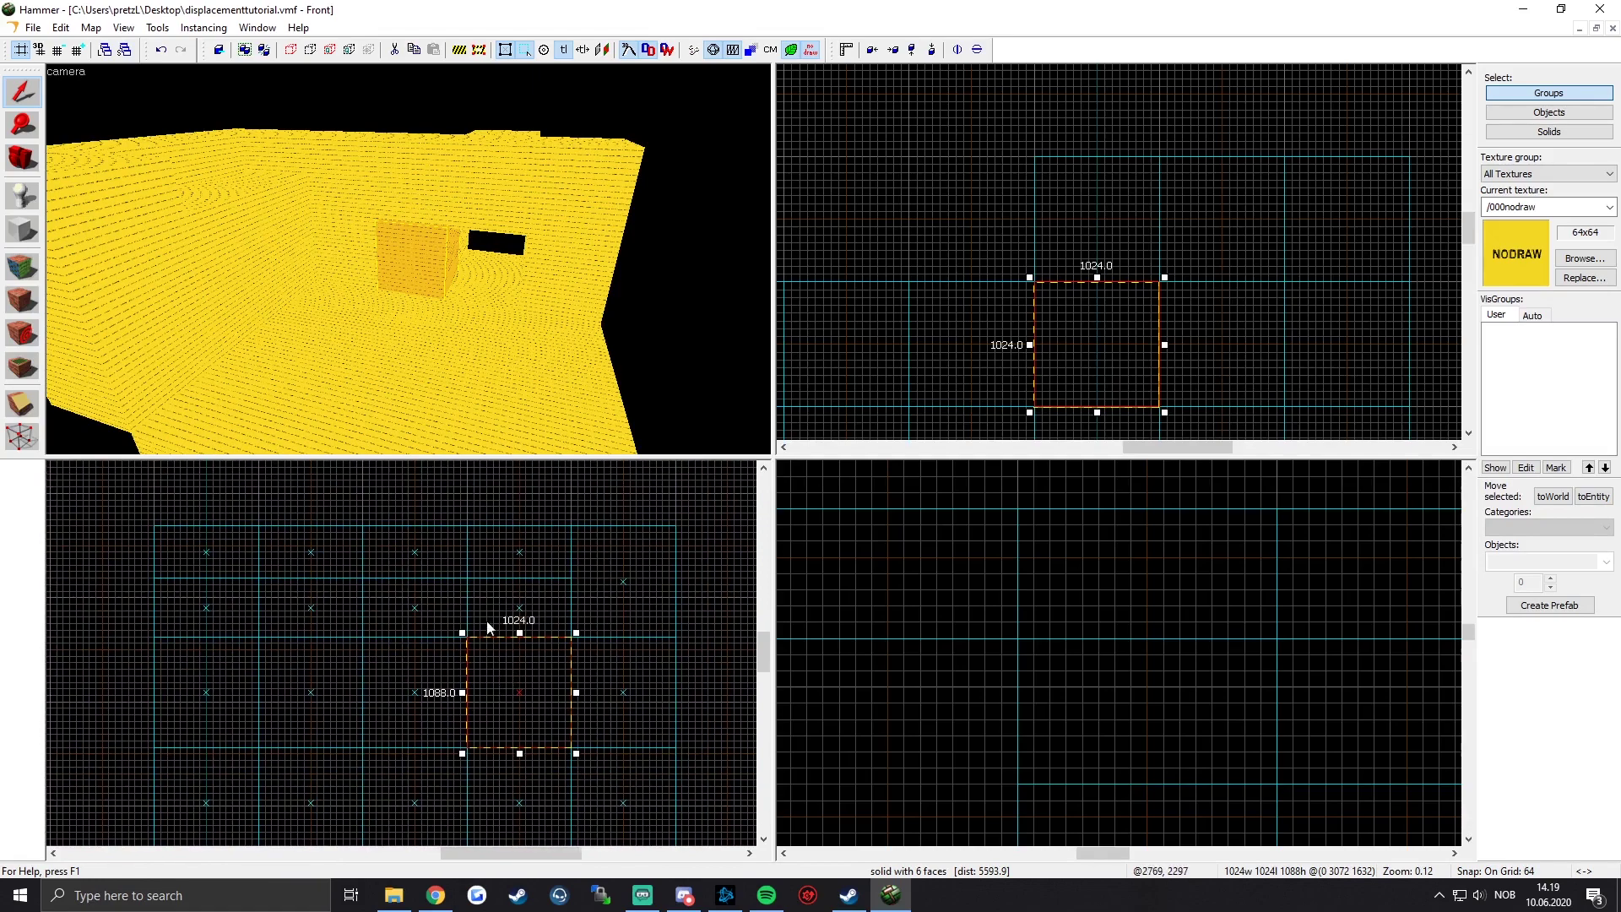
drag(517, 677, 608, 504)
Step: Repeat the raised block along the back wall out to the corner to add another full-height row
drag(1073, 199, 1070, 122)
key(z)
key(w)
key(z)
drag(1070, 122, 1028, 219)
mouse_move(1045, 218)
mouse_down()
mouse_move(1174, 212)
mouse_move(1047, 214)
mouse_up()
key(z)
key(s)
key(z)
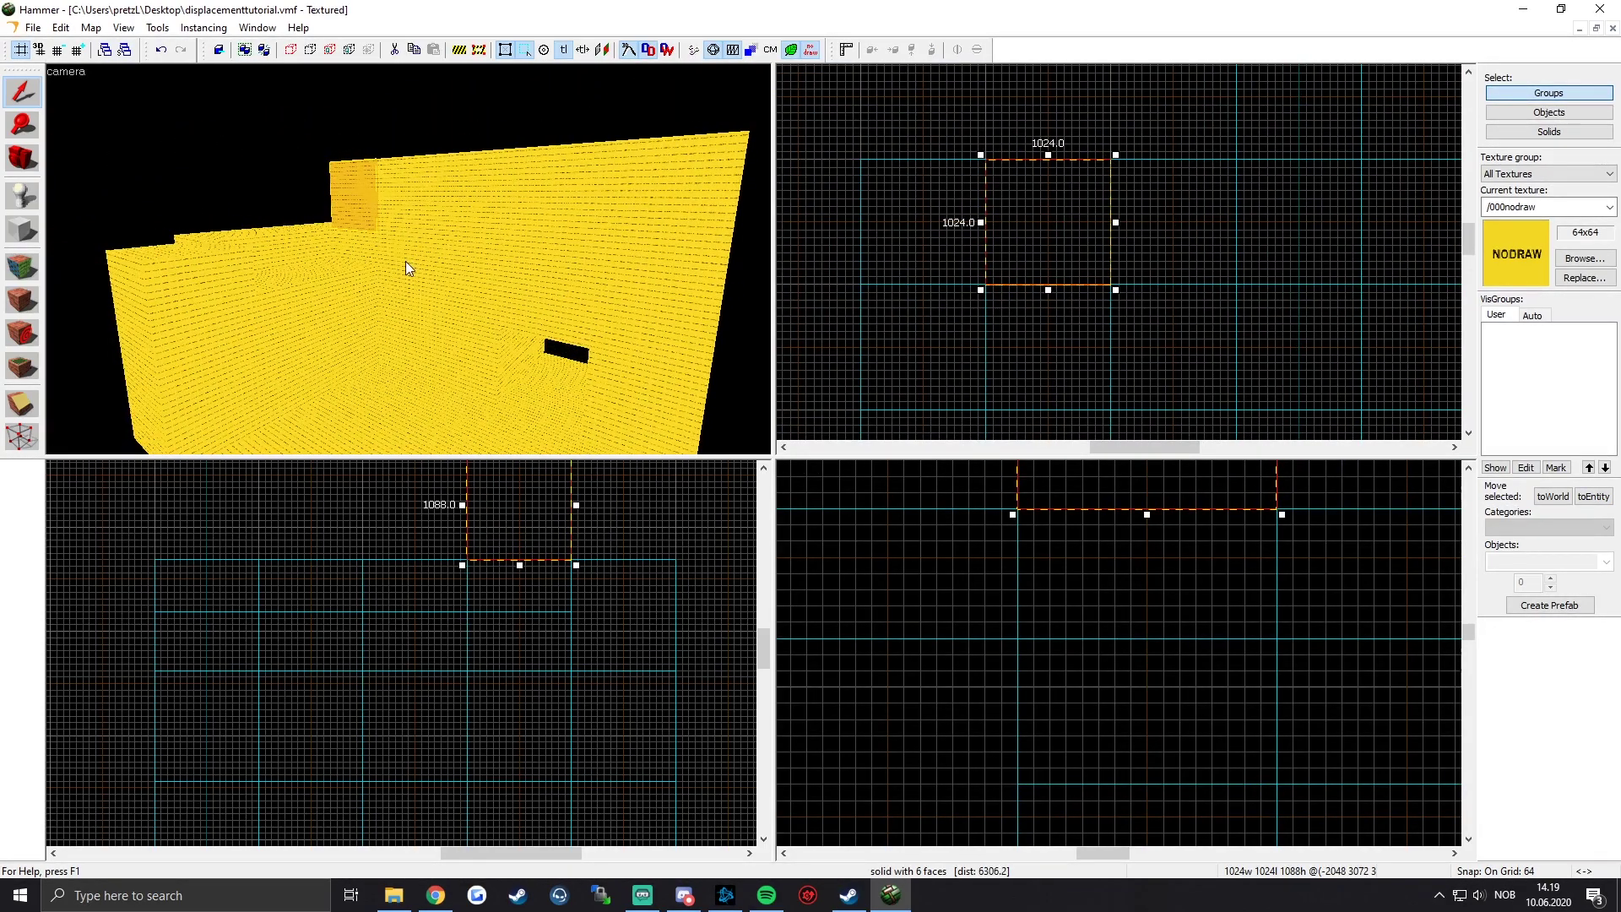
key(z)
key(w)
key(z)
key(z)
key(w)
key(z)
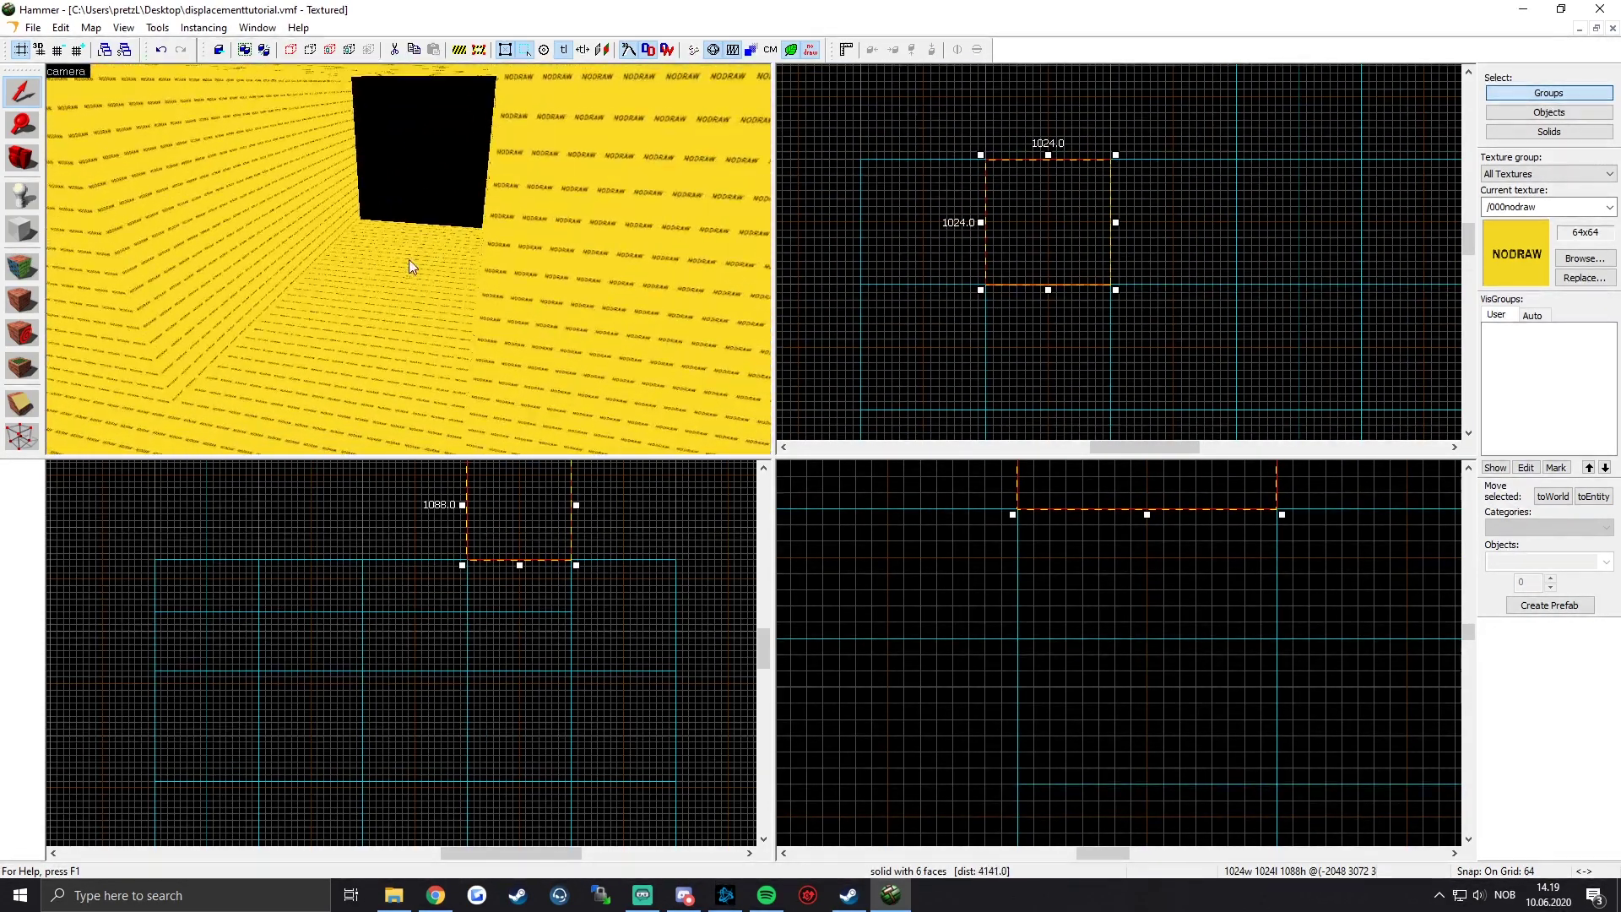
click(408, 260)
ctrl+click(344, 306)
key(z)
key(a)
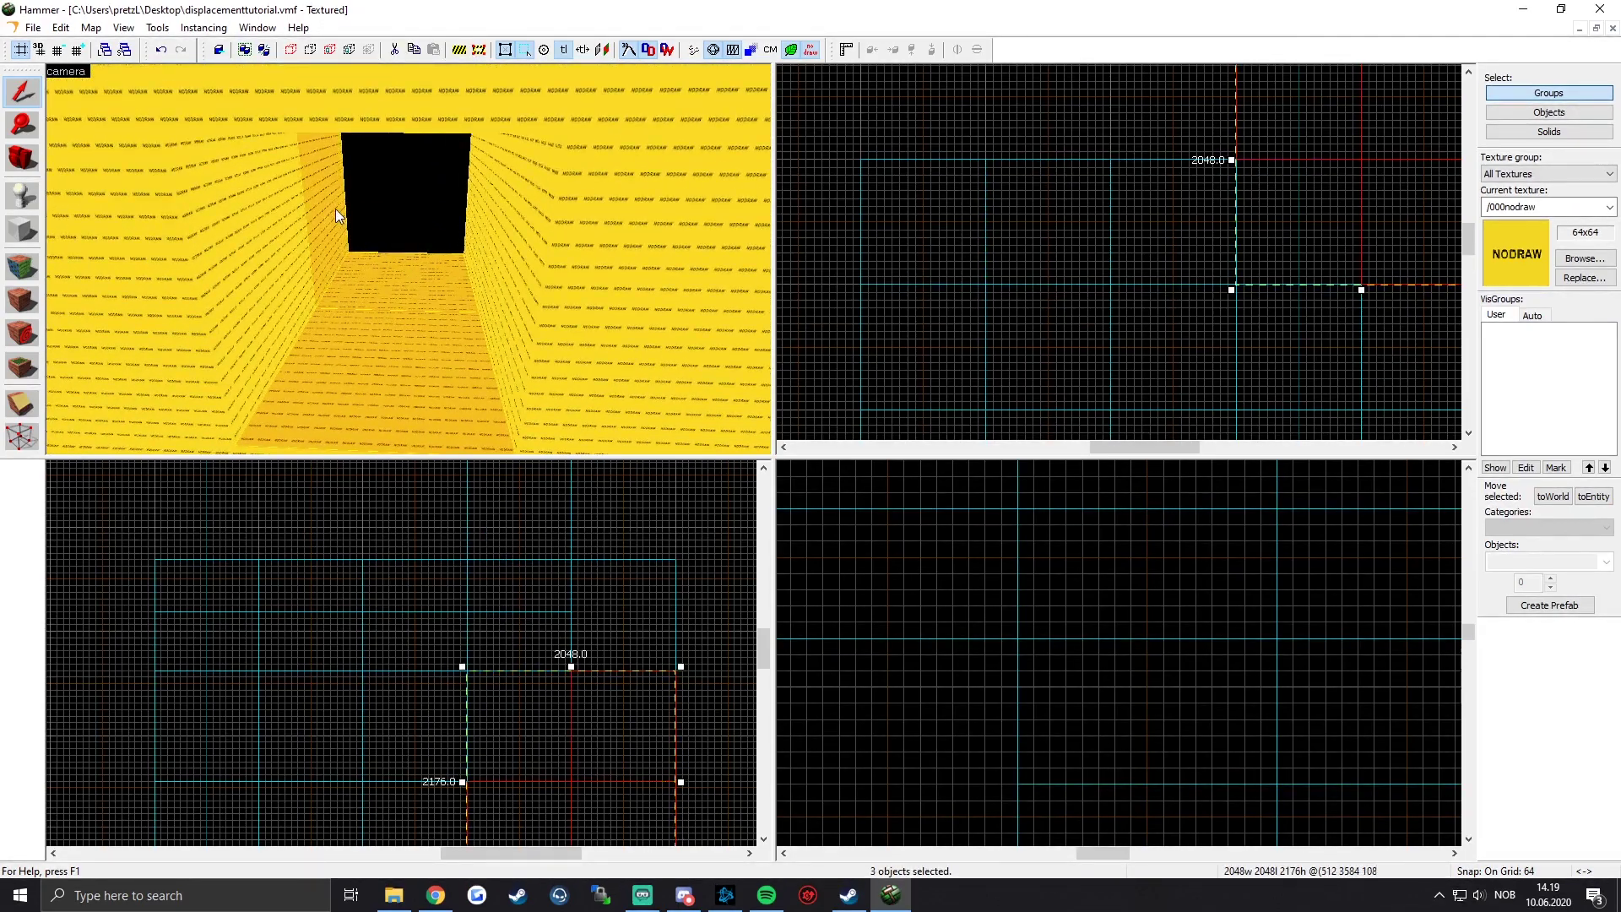
Step: Select the tunnel section's floor, ceiling and two side-wall blocks and copy them one row back
key(z)
key(w)
key(z)
click(336, 214)
ctrl+click(395, 250)
ctrl+click(474, 219)
key(z)
key(w)
key(z)
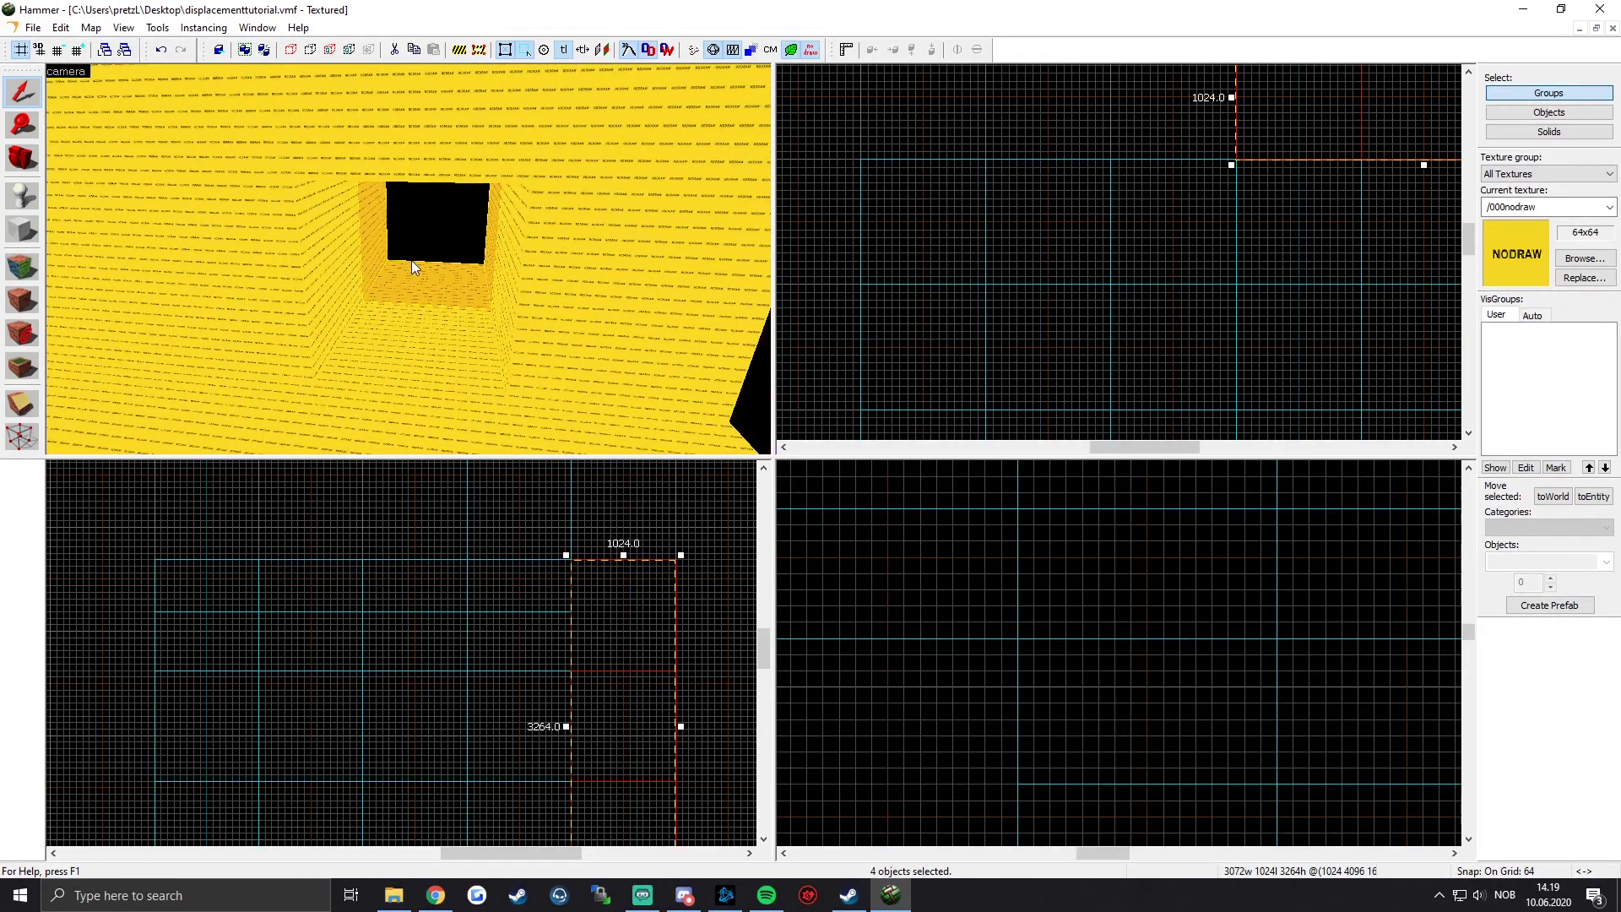
scroll(1172, 299, down, 5)
scroll(1172, 299, up, 2)
drag(1194, 266, 1192, 219)
Step: Skew the copied tunnel section by shifting its far-end vertices 448 units sideways with the Vertex tool
click(33, 438)
key(Return)
key(Left)
key(Left)
key(Left)
key(Left)
key(Left)
key(Left)
key(Left)
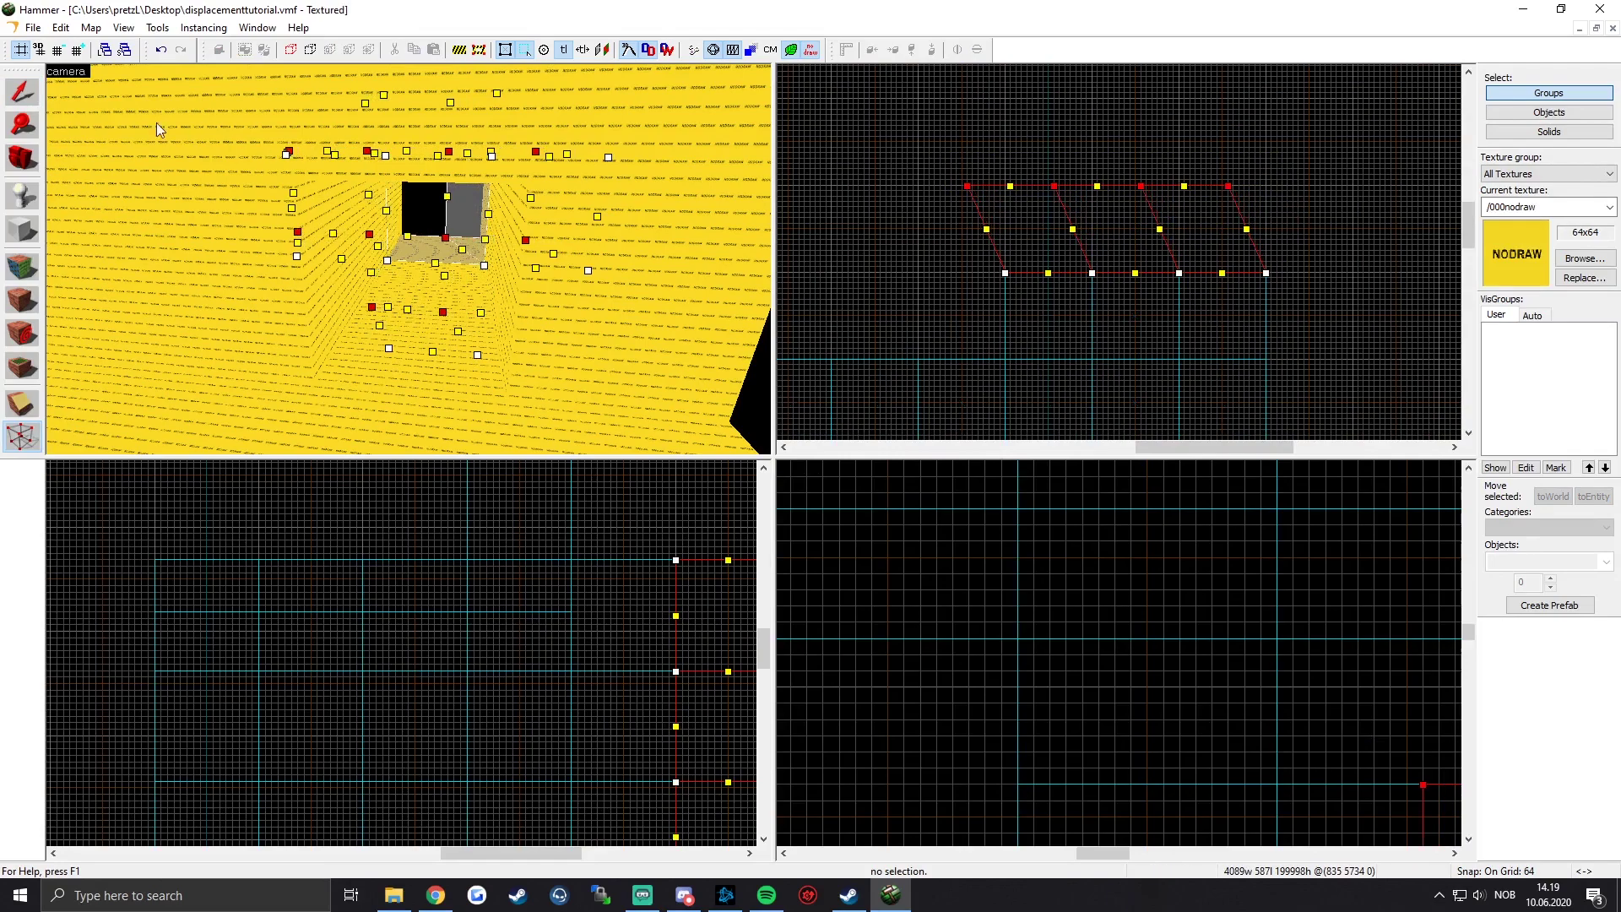
click(25, 97)
Step: Copy the skewed tunnel section one row further back, lined up with the angled end of the first
middle_drag(1086, 228, 1132, 259)
shift+drag(1242, 261, 1205, 181)
key(z)
key(w)
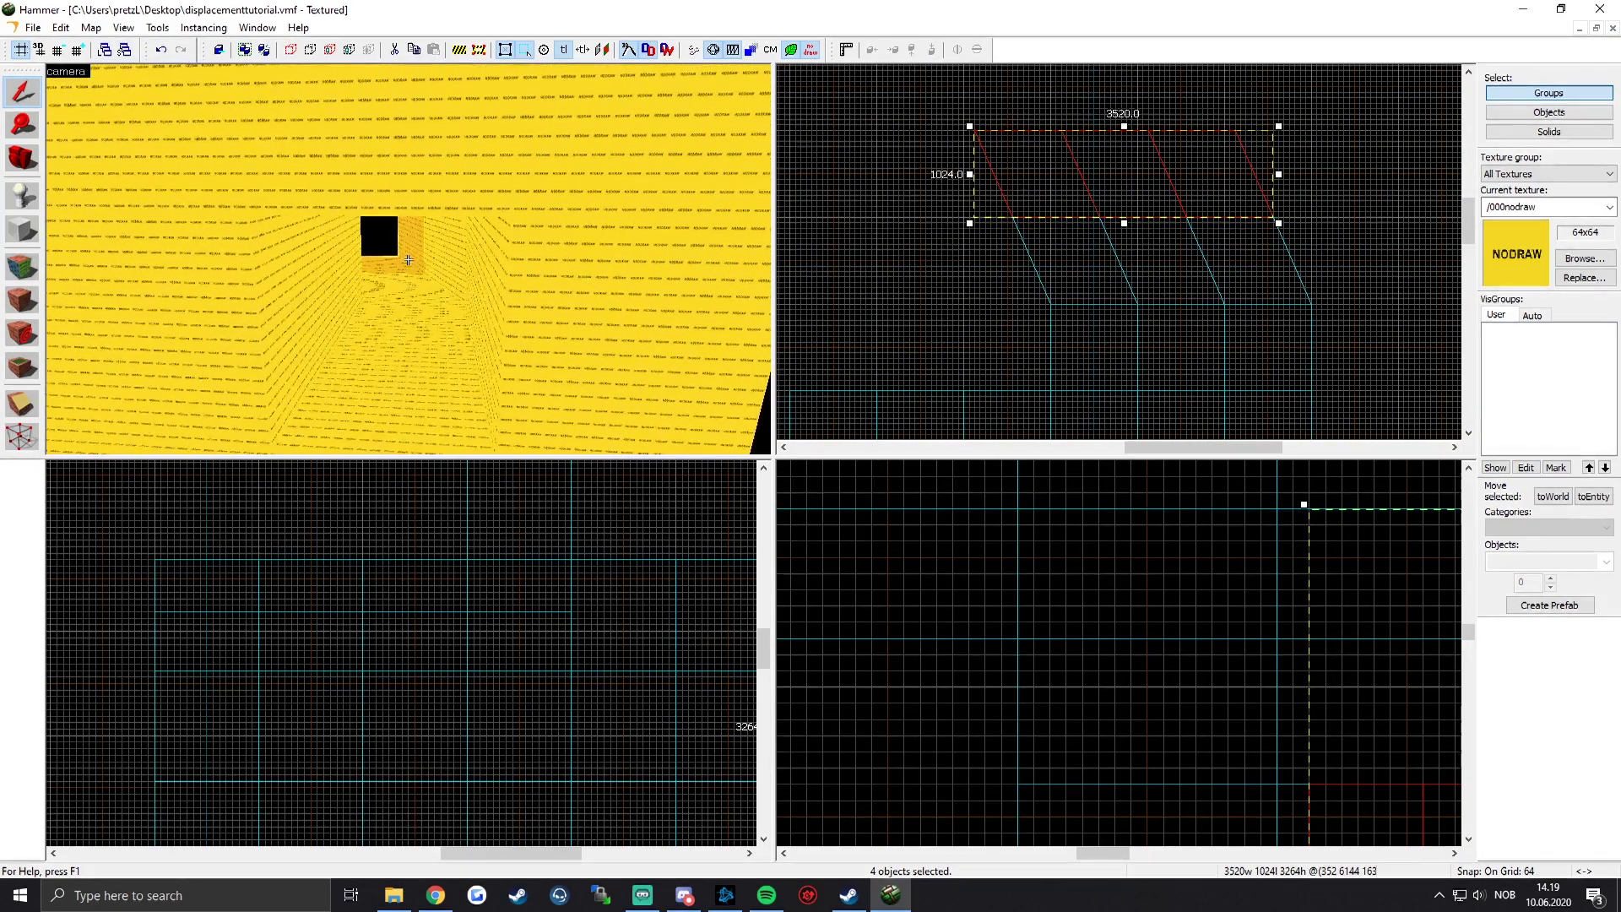
mouse_move(1212, 195)
middle_down()
mouse_move(1220, 210)
mouse_move(1181, 143)
middle_up()
key(z)
key(w)
Step: Copy the four blocks of the straight tunnel section out beyond the bend and rotate them 90 degrees
click(409, 260)
ctrl+click(409, 261)
key(w)
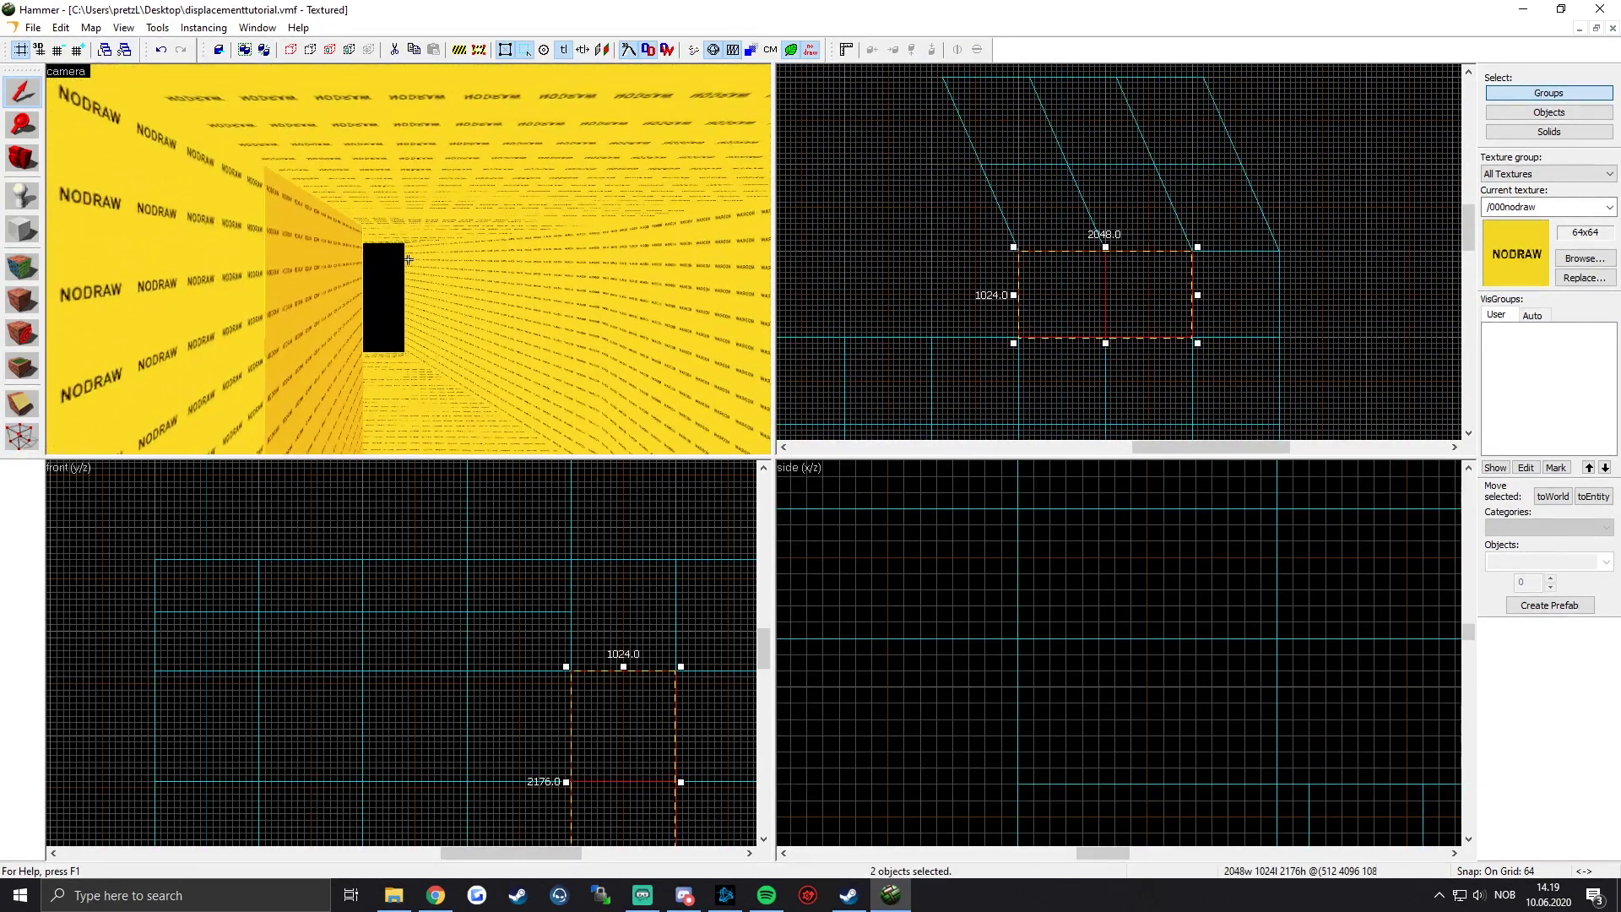
ctrl+click(409, 260)
ctrl+click(408, 260)
key(z)
scroll(1151, 279, down, 1)
middle_drag(1151, 279, 1157, 327)
mouse_move(1189, 329)
mouse_down()
mouse_move(918, 19)
mouse_move(952, 162)
mouse_up()
middle_drag(971, 169, 1082, 169)
drag(1128, 133, 1005, 225)
scroll(1006, 160, down, 3)
scroll(1006, 155, up, 3)
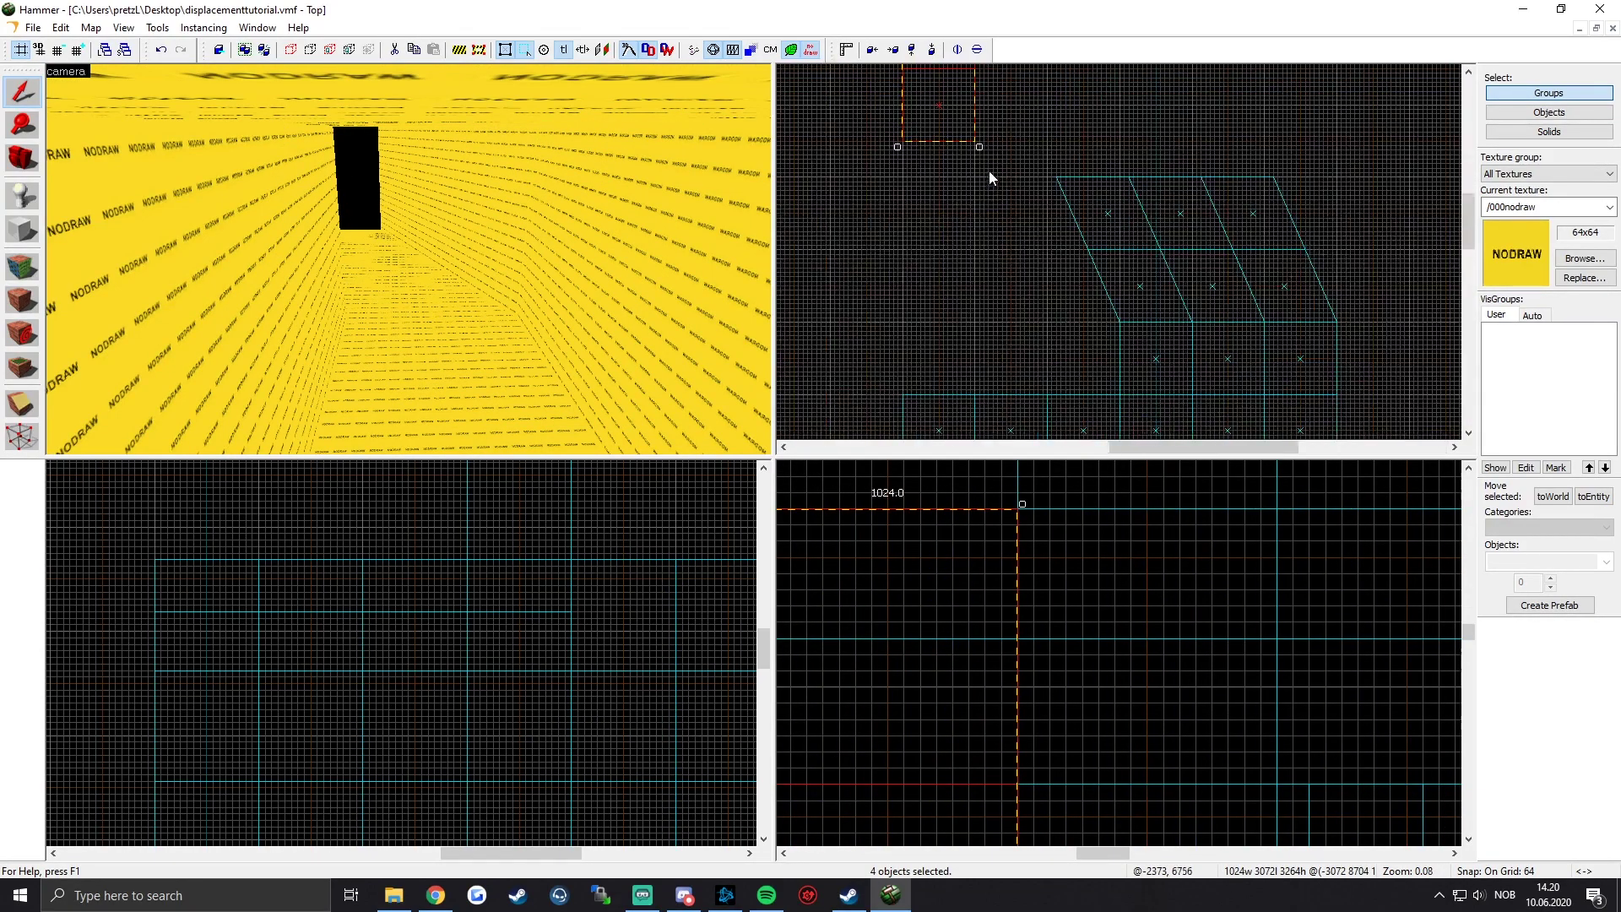
Step: Examine the room's back wall and floor blocks from a raised viewpoint
key(z)
key(z)
scroll(1013, 253, down, 3)
key(z)
key(z)
key(z)
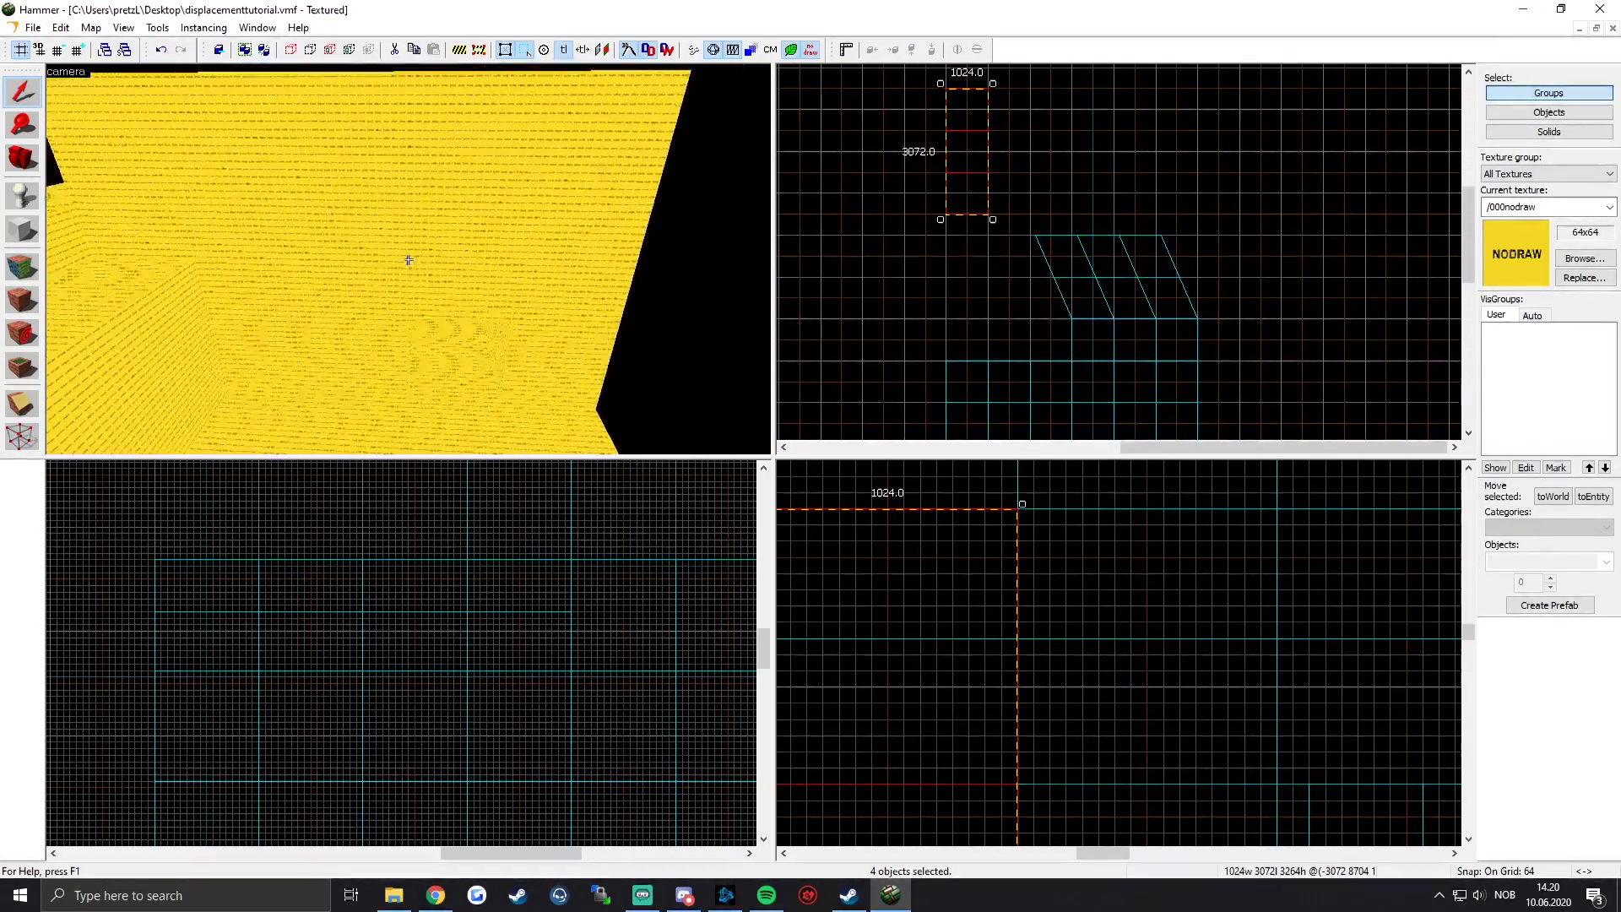
key(z)
click(465, 230)
click(490, 180)
click(551, 282)
click(404, 351)
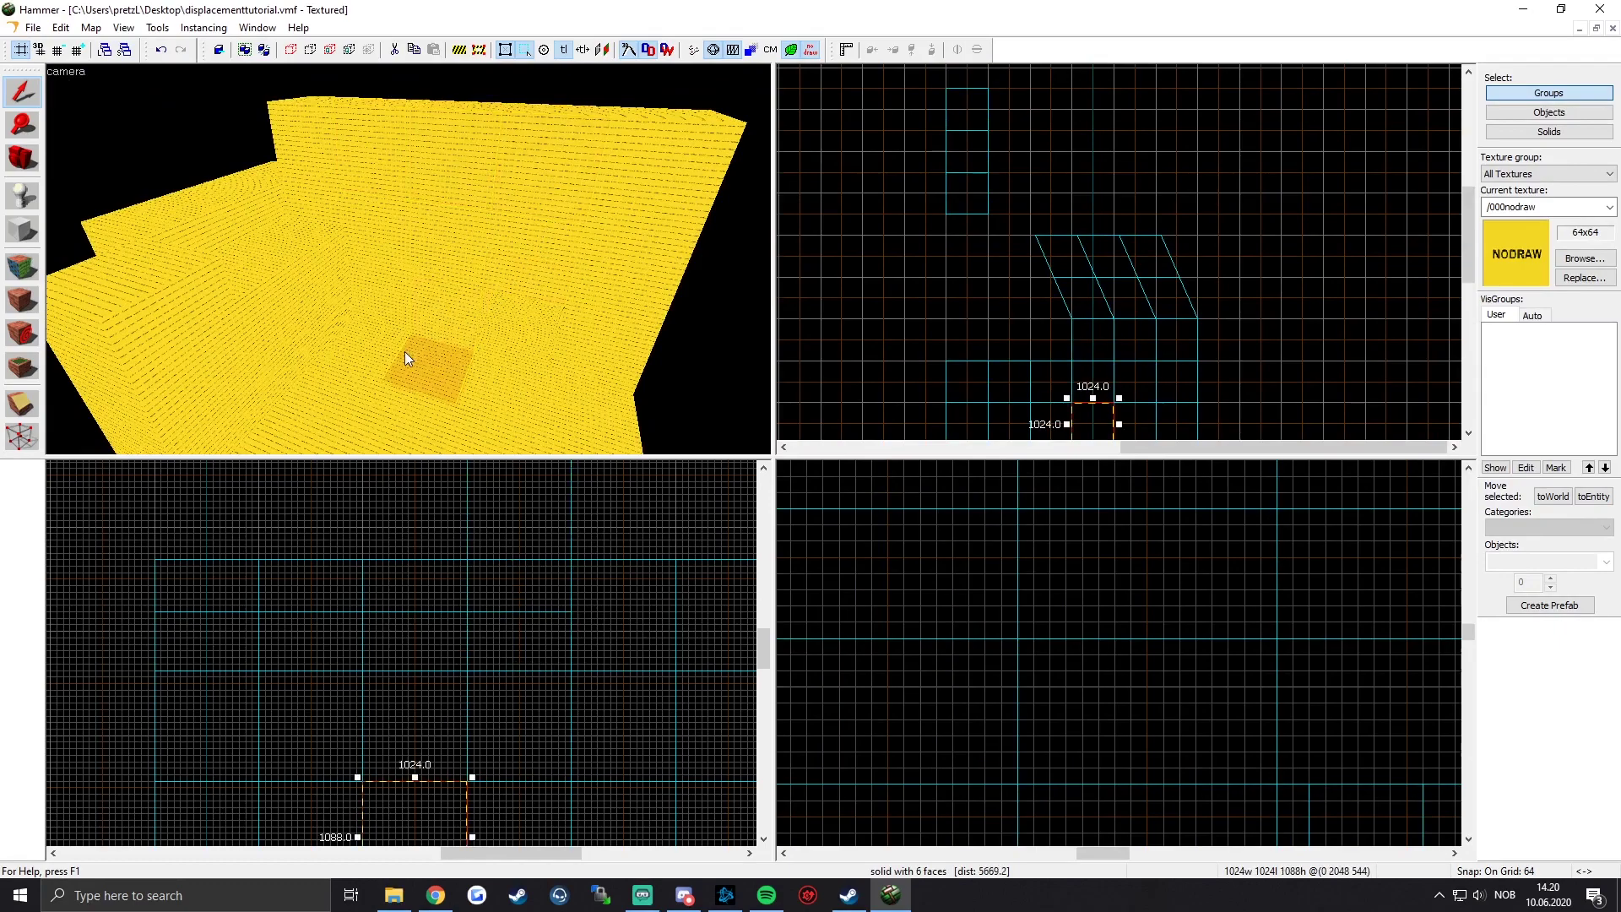
key(z)
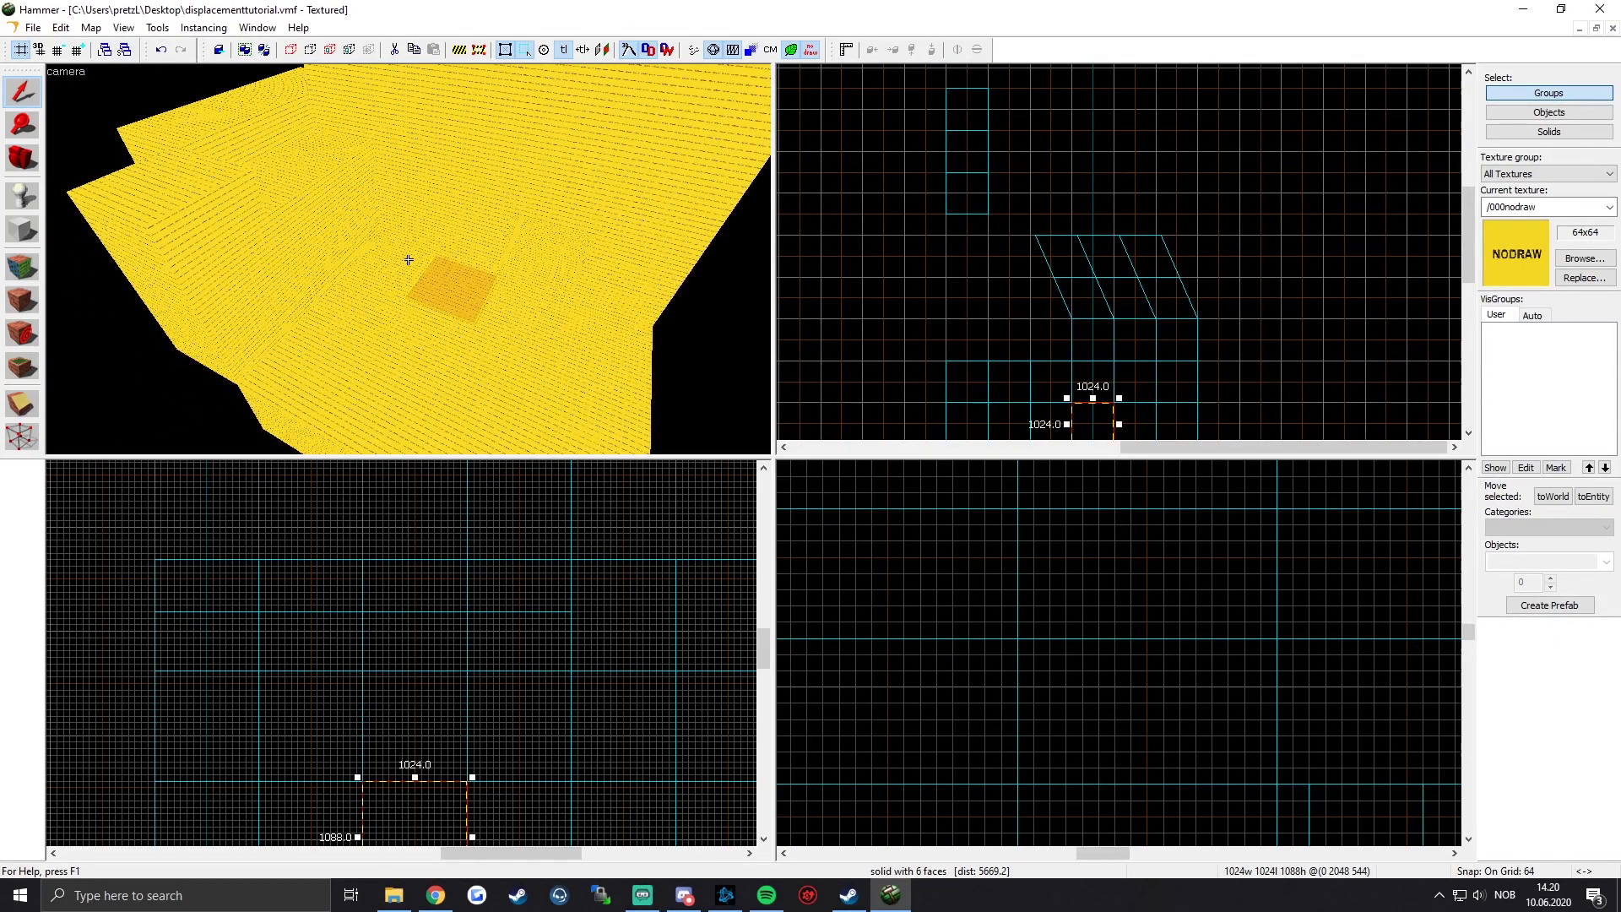
Step: Select the four rotated tunnel blocks and group them
drag(897, 241, 977, 138)
key(ctrl+g)
key(z)
key(z)
click(390, 205)
Step: Move the rotated four-block tunnel group further back so it sits one block beyond the end of the skewed section
scroll(1098, 363, up, 2)
drag(1102, 361, 1031, 231)
middle_drag(991, 71, 968, 282)
drag(954, 292, 959, 282)
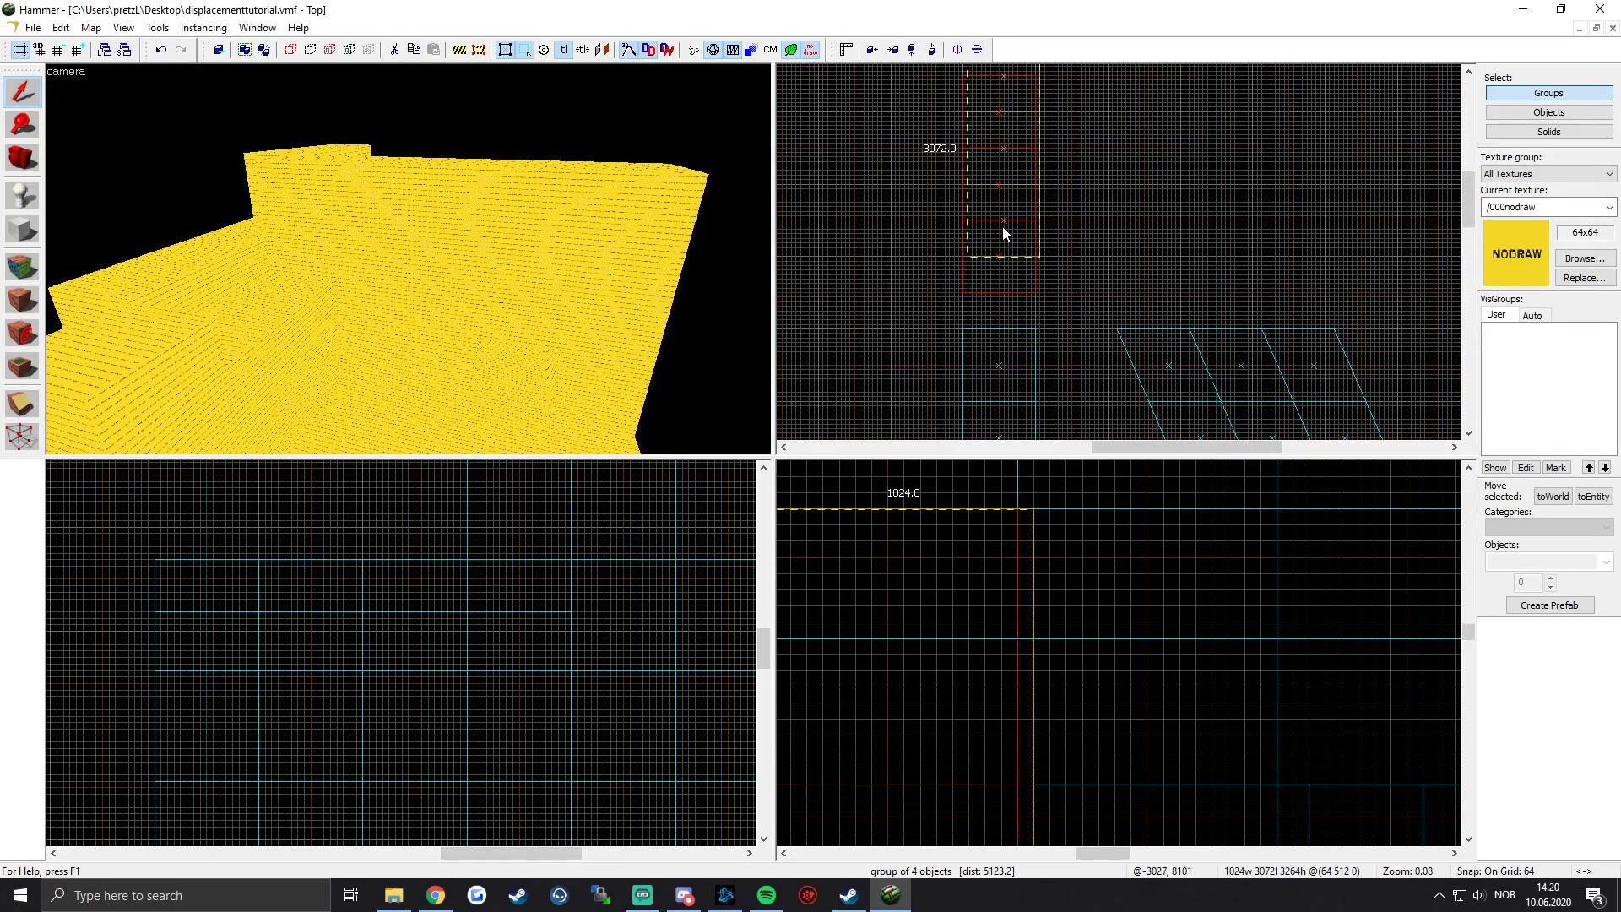
click(1003, 293)
middle_drag(1023, 300, 998, 117)
Step: Delete three unneeded blocks near the tunnel bend
key(z)
key(z)
click(408, 304)
ctrl+click(346, 317)
ctrl+click(262, 335)
key(Delete)
Step: Copy the blocks of the skewed tunnel section out beyond the bend
key(z)
key(z)
click(535, 267)
ctrl+click(618, 193)
key(z)
key(w)
key(z)
middle_drag(1005, 215, 887, 215)
drag(873, 197, 1193, 195)
scroll(1190, 192, down, 1)
middle_drag(1169, 163, 1189, 315)
shift+drag(1189, 314, 1153, 182)
Step: Rotate the copied section and place it flush against the side of the rotated tunnel group facing the bend
click(1140, 190)
mouse_move(1001, 169)
mouse_down()
mouse_move(1061, 260)
mouse_move(1078, 257)
mouse_up()
middle_drag(1078, 257, 1085, 300)
drag(1145, 142, 1103, 278)
drag(1108, 269, 1009, 214)
Step: Shift the vertices on the new section's open end so it slants towards the skewed tunnel section
click(23, 434)
drag(1017, 315, 1096, 99)
middle_drag(1085, 201, 1081, 311)
scroll(1081, 312, down, 1)
scroll(1081, 310, up, 2)
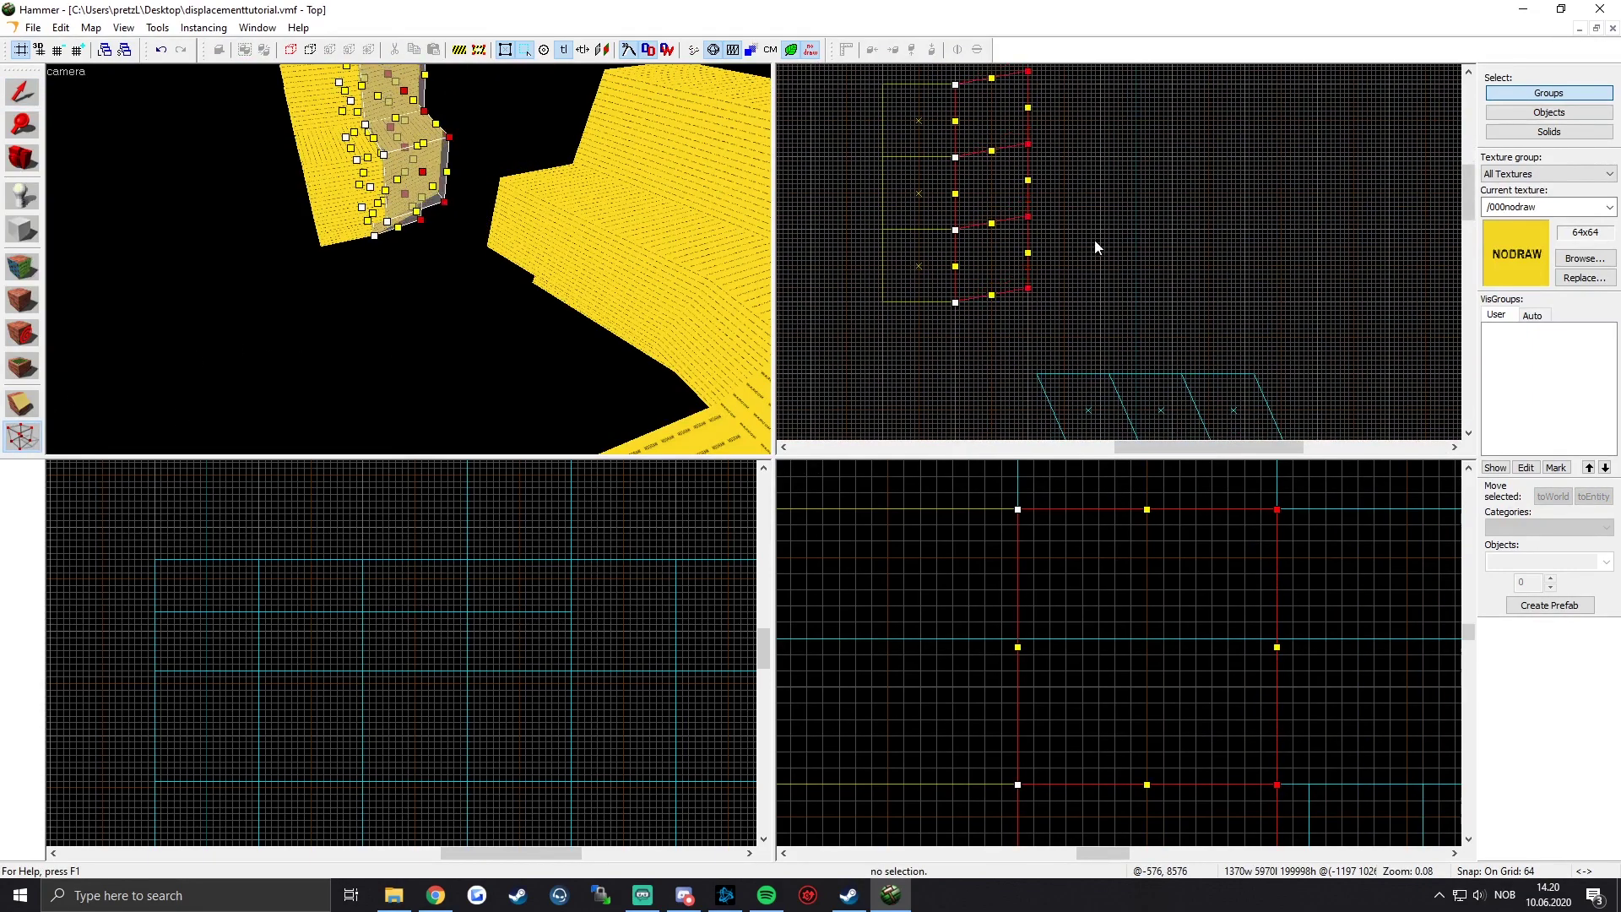
key(Down)
key(Down)
middle_drag(1093, 240, 1064, 158)
key(shift+s)
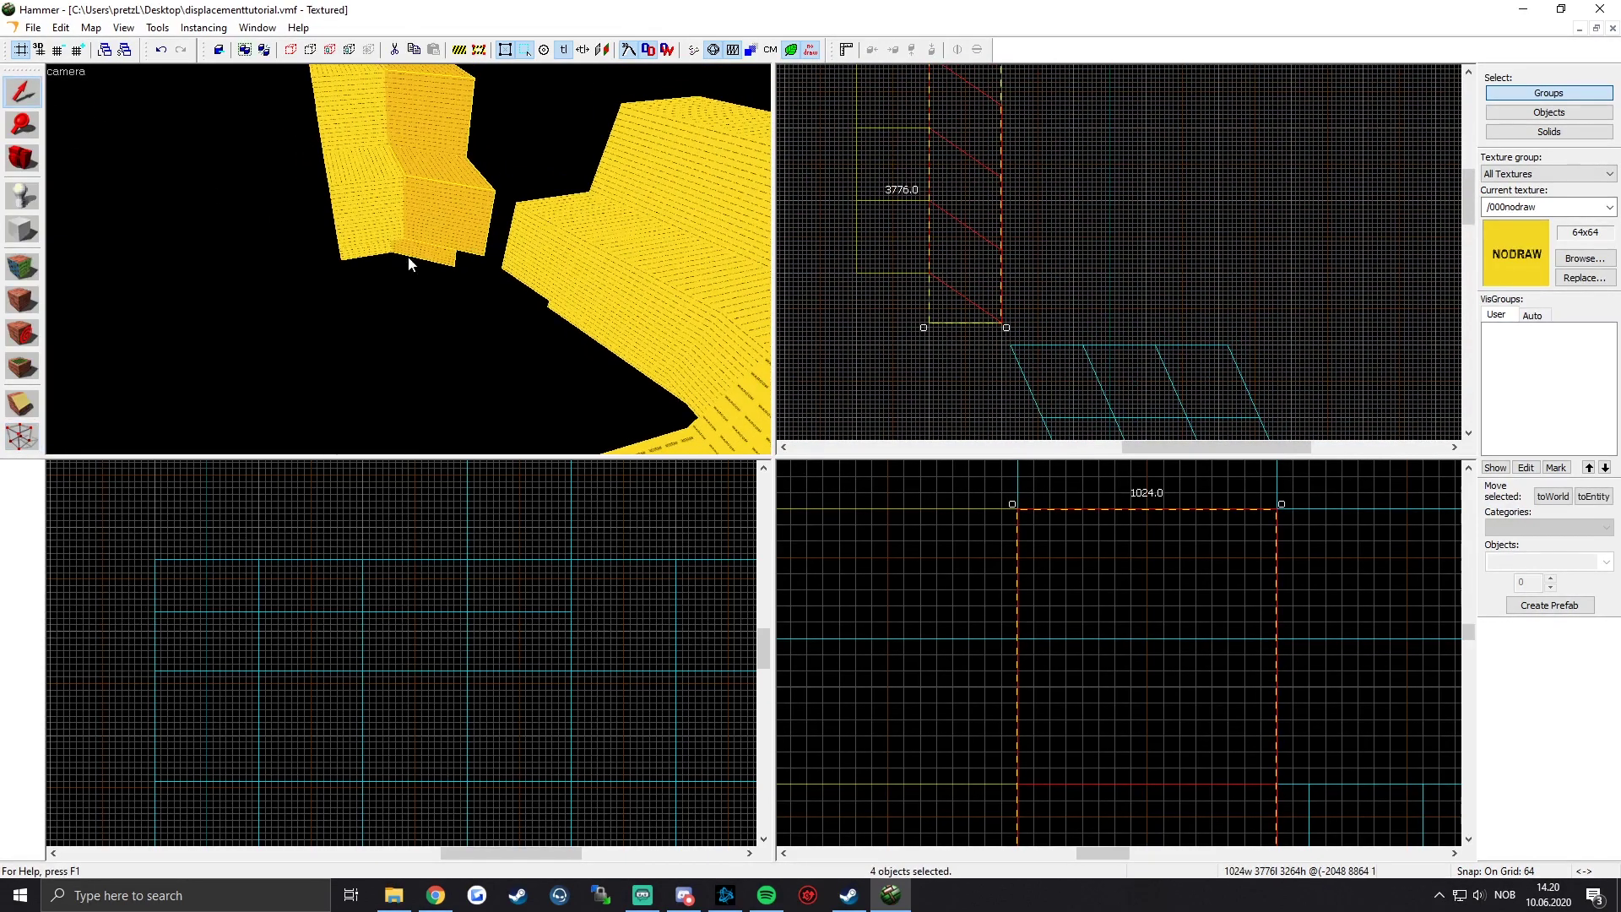
Step: Copy the four blocks of the last skewed section one row further back to bridge towards the slanted section
key(z)
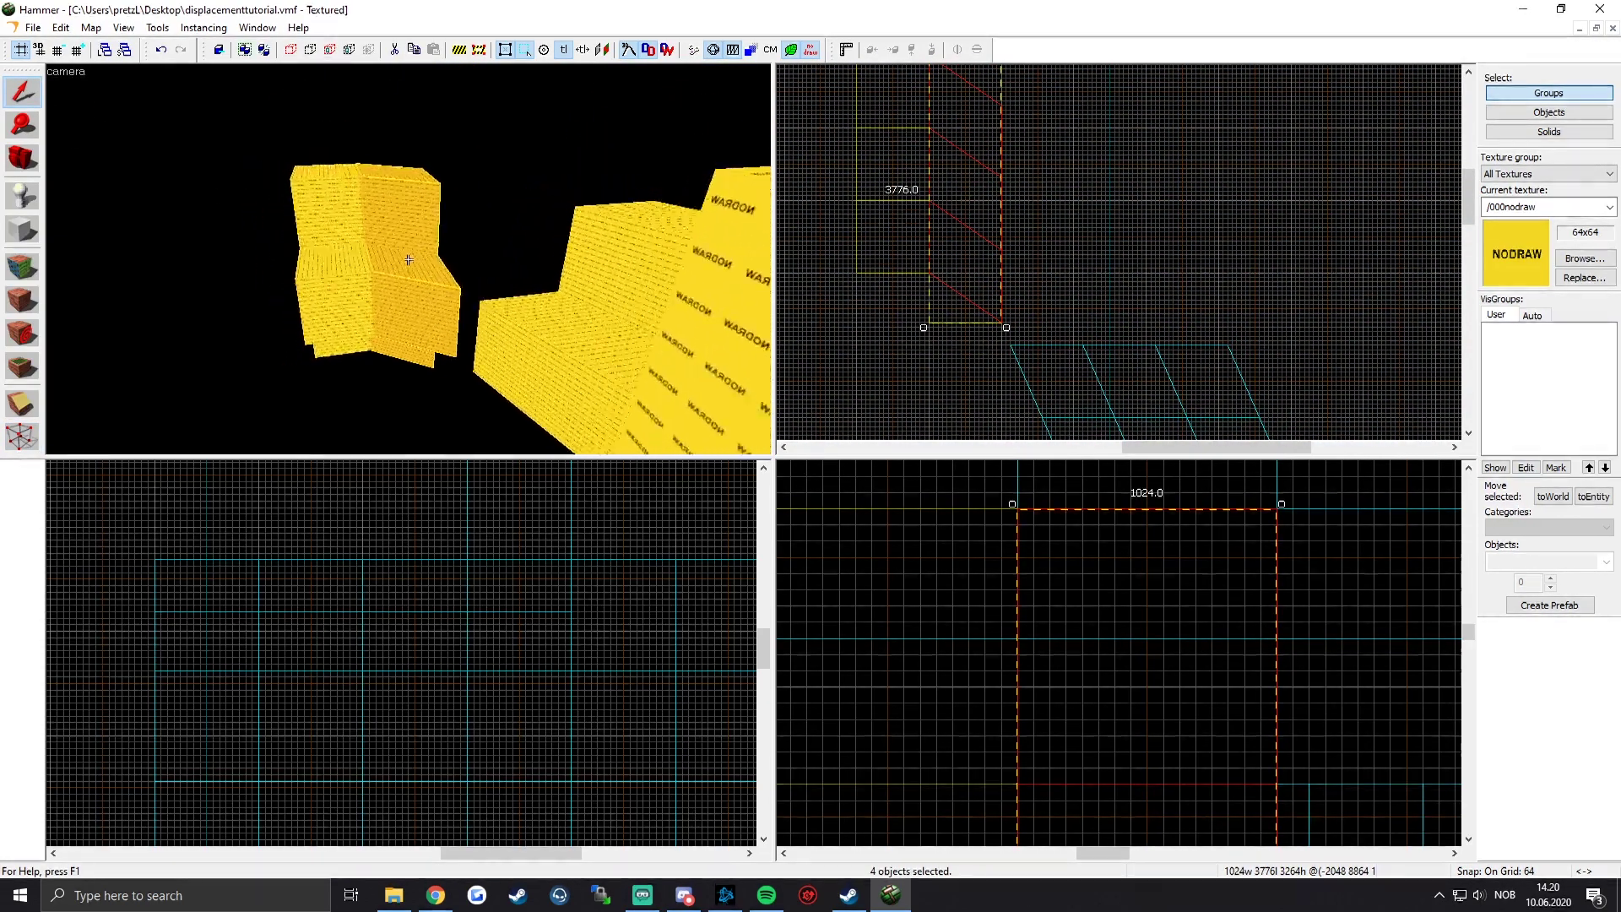
key(z)
click(593, 281)
ctrl+click(530, 319)
key(z)
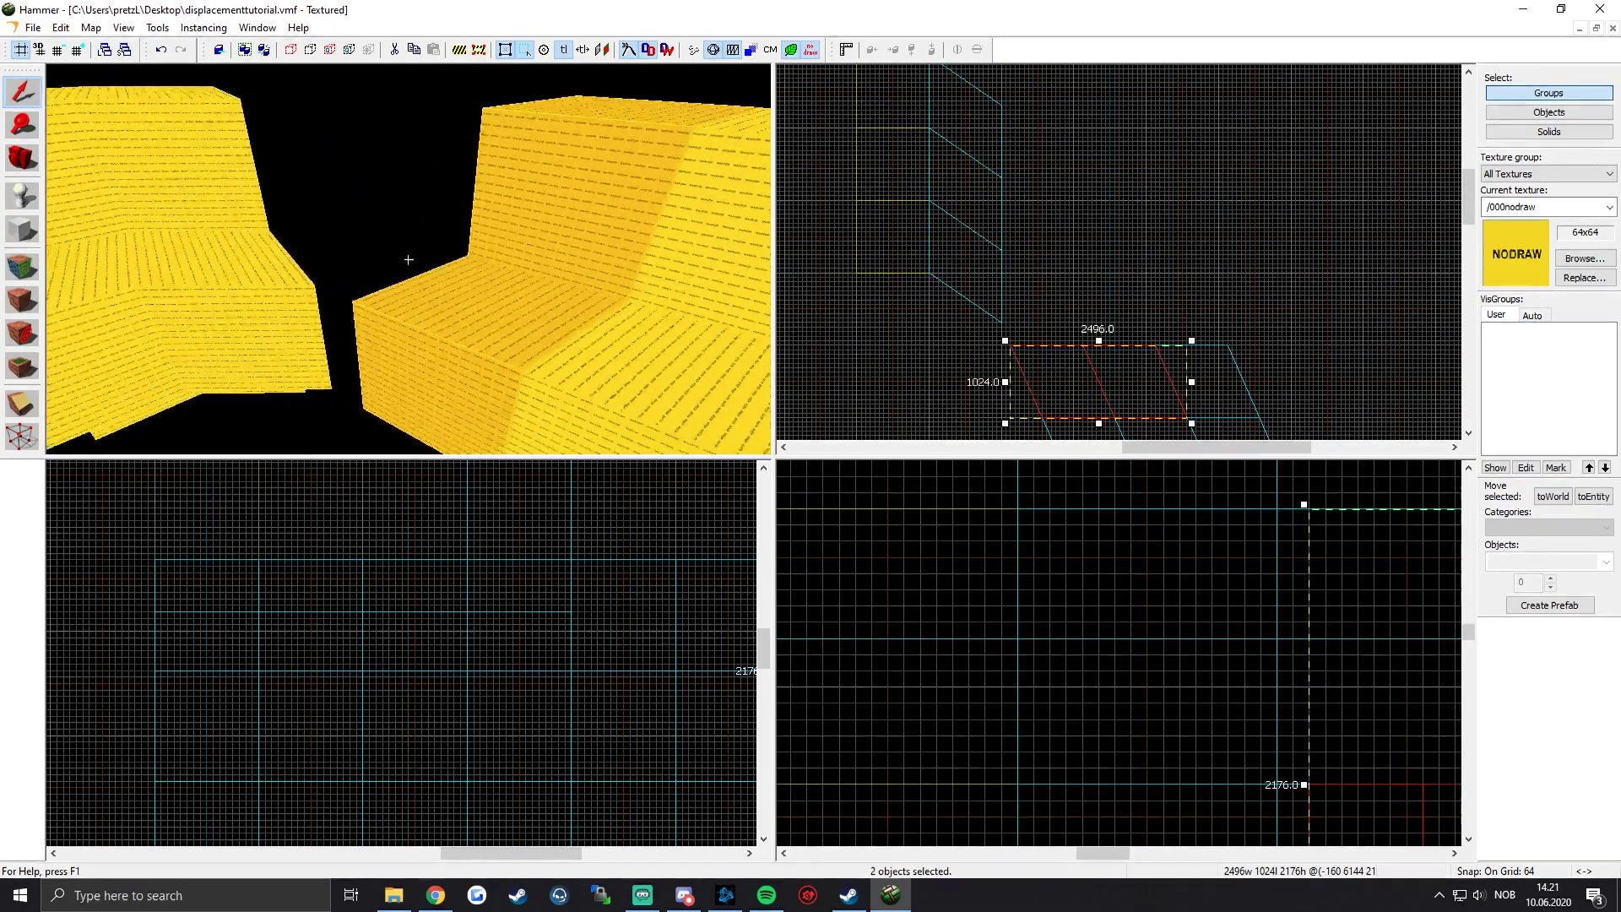
ctrl+click(409, 260)
ctrl+click(409, 260)
key(z)
middle_drag(1162, 340, 1105, 343)
shift+drag(1112, 363, 1099, 301)
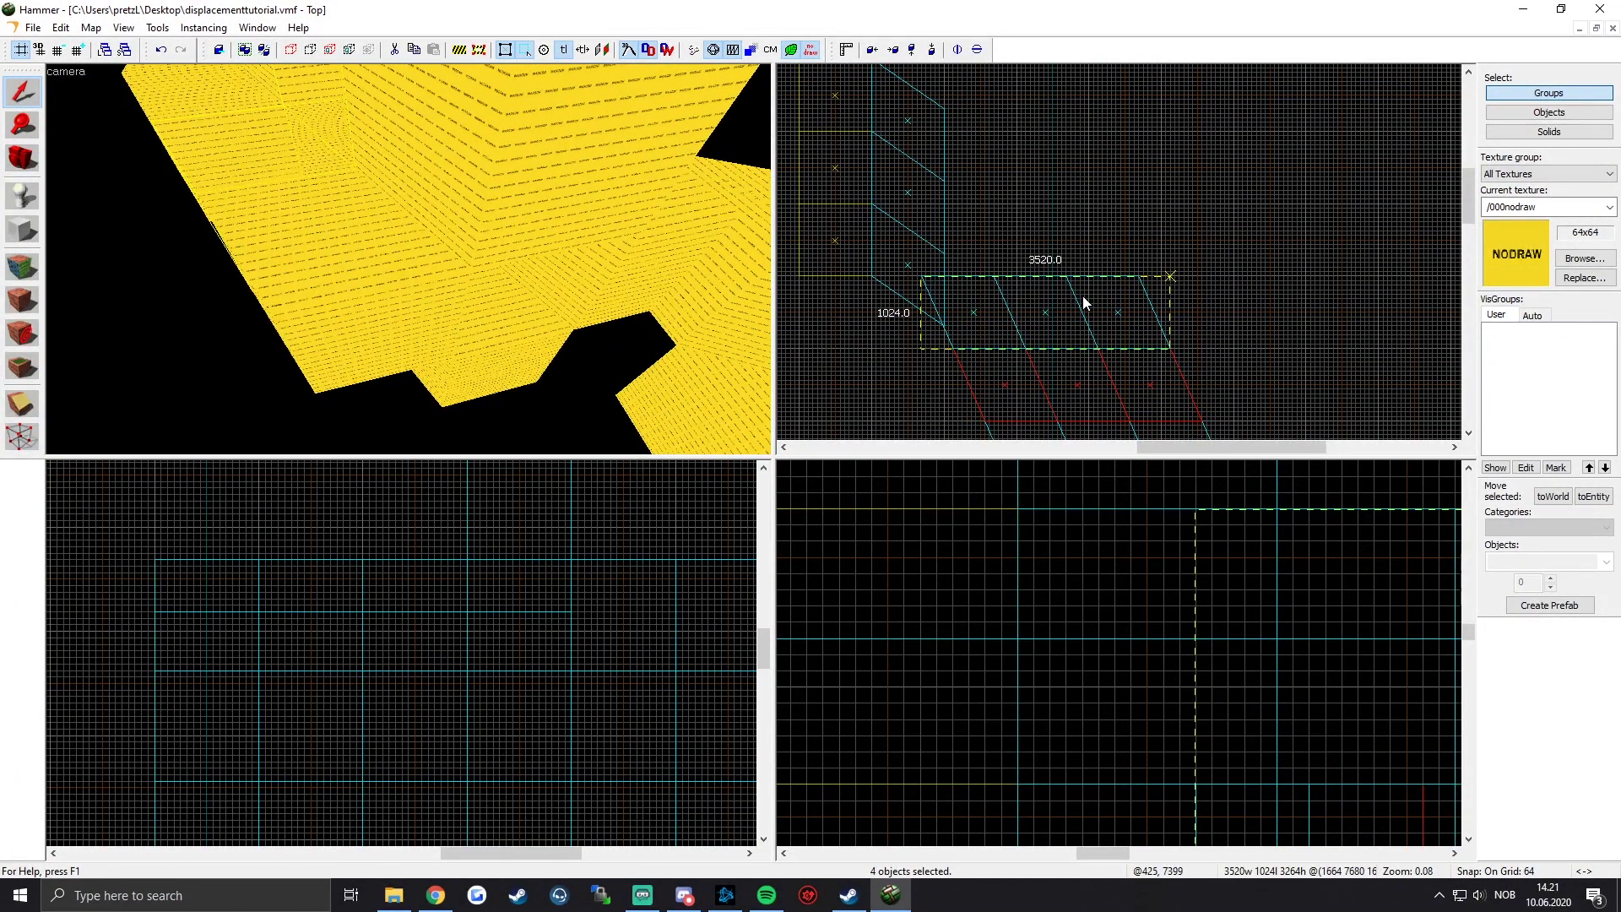
shift+drag(1083, 298, 1084, 297)
Step: Reshape the copied section's inner wall block by moving its far vertices onto the inner wall corners of the slanted section
key(z)
key(z)
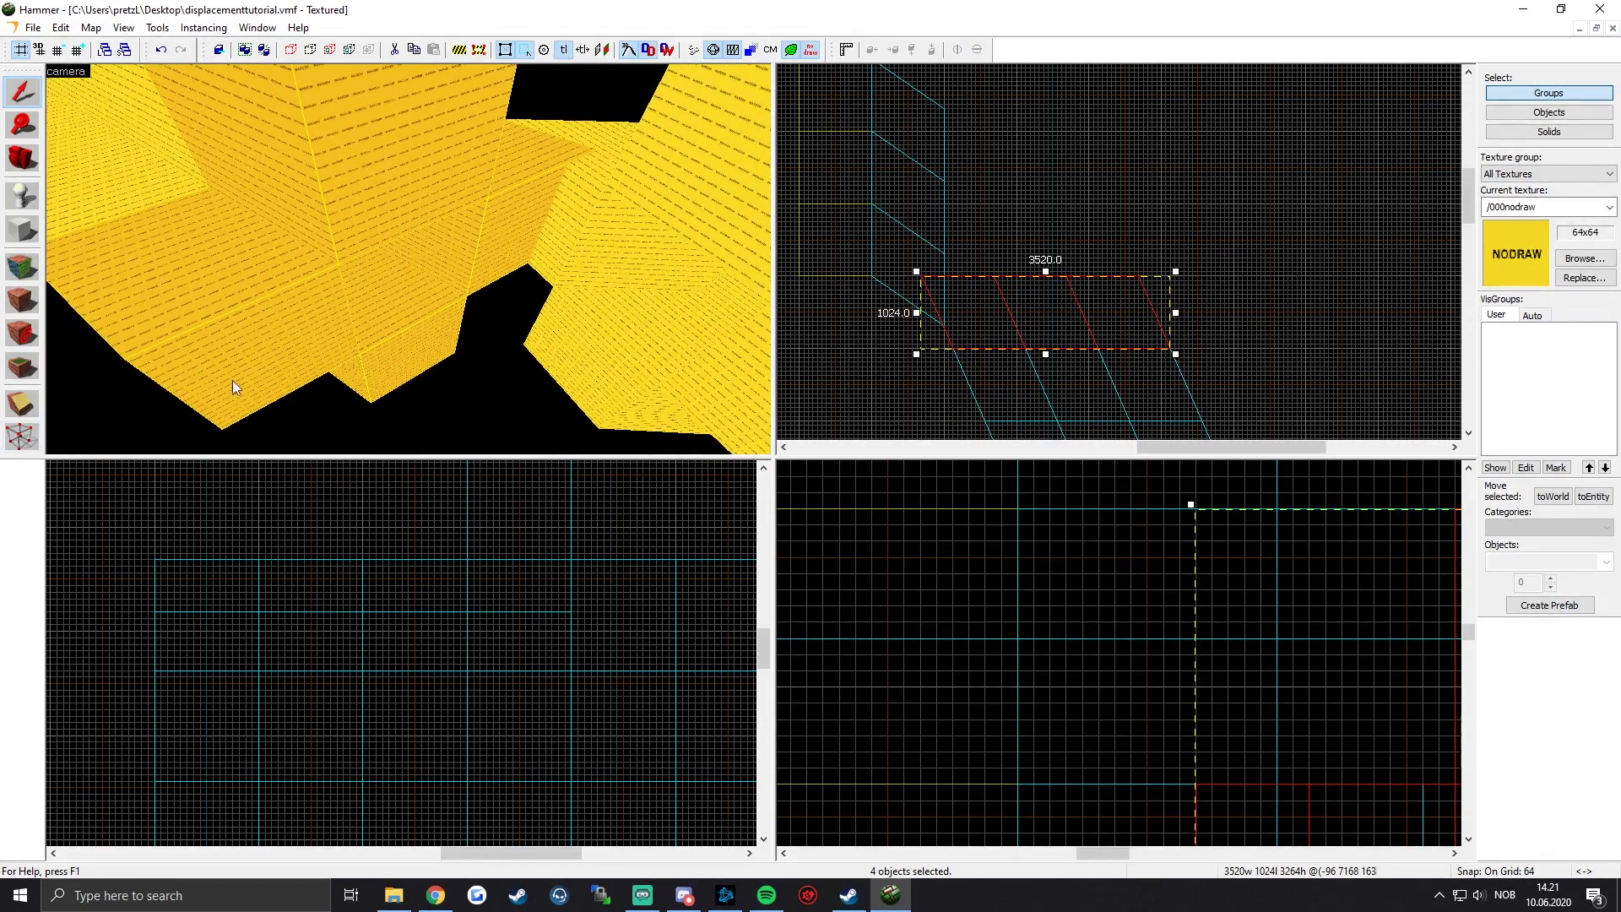
click(409, 259)
click(22, 436)
scroll(996, 293, up, 3)
click(869, 265)
drag(869, 265, 913, 339)
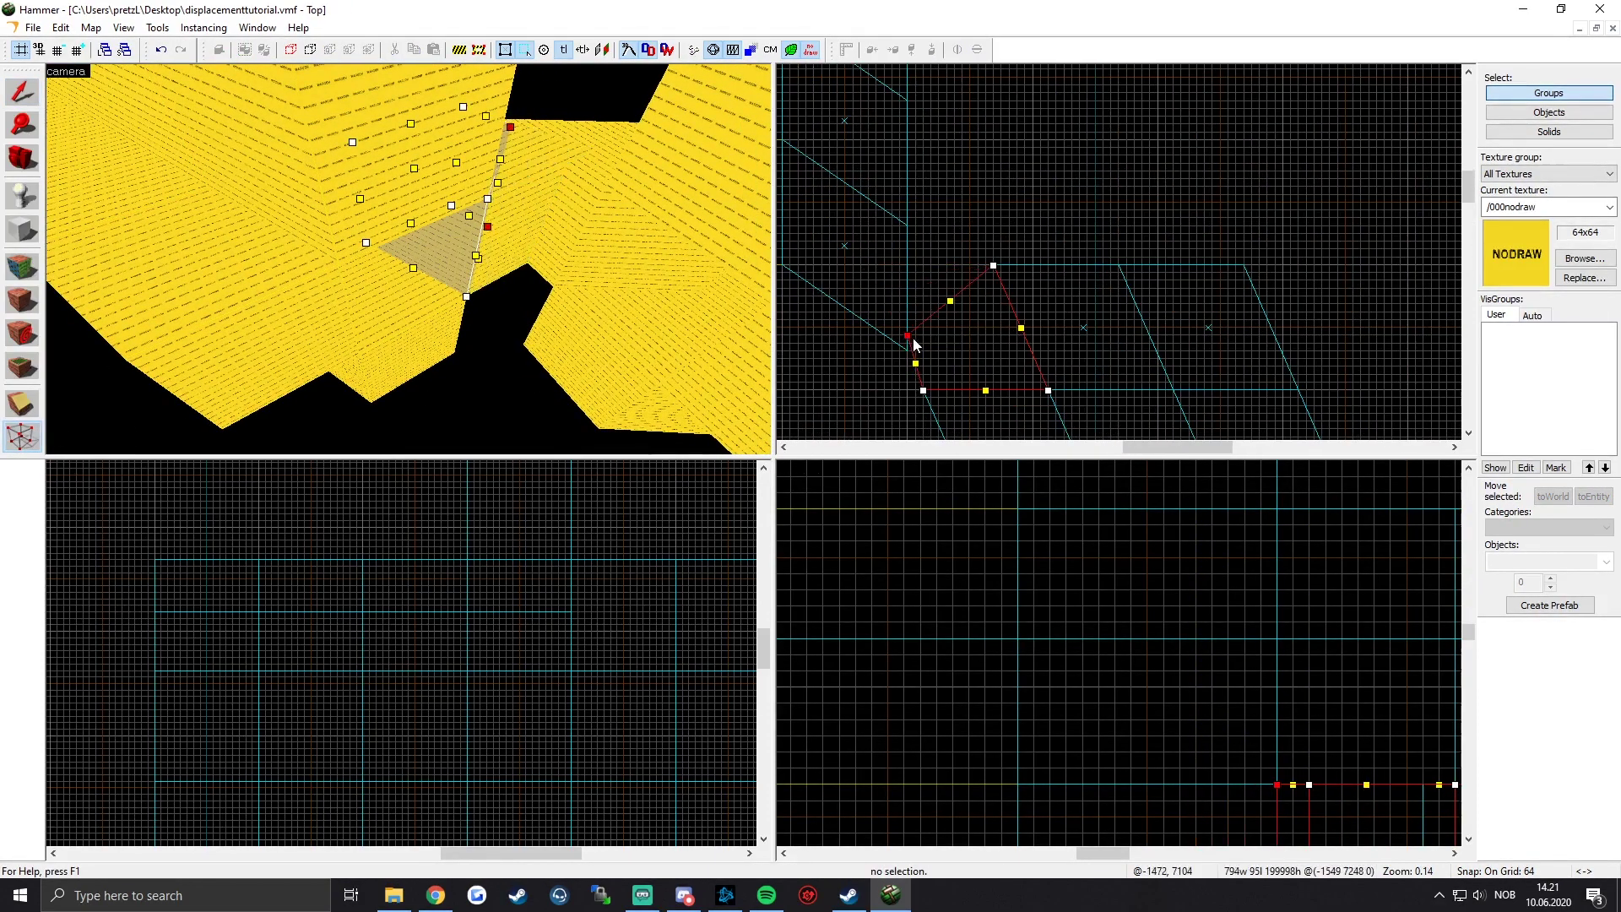
drag(995, 270, 913, 228)
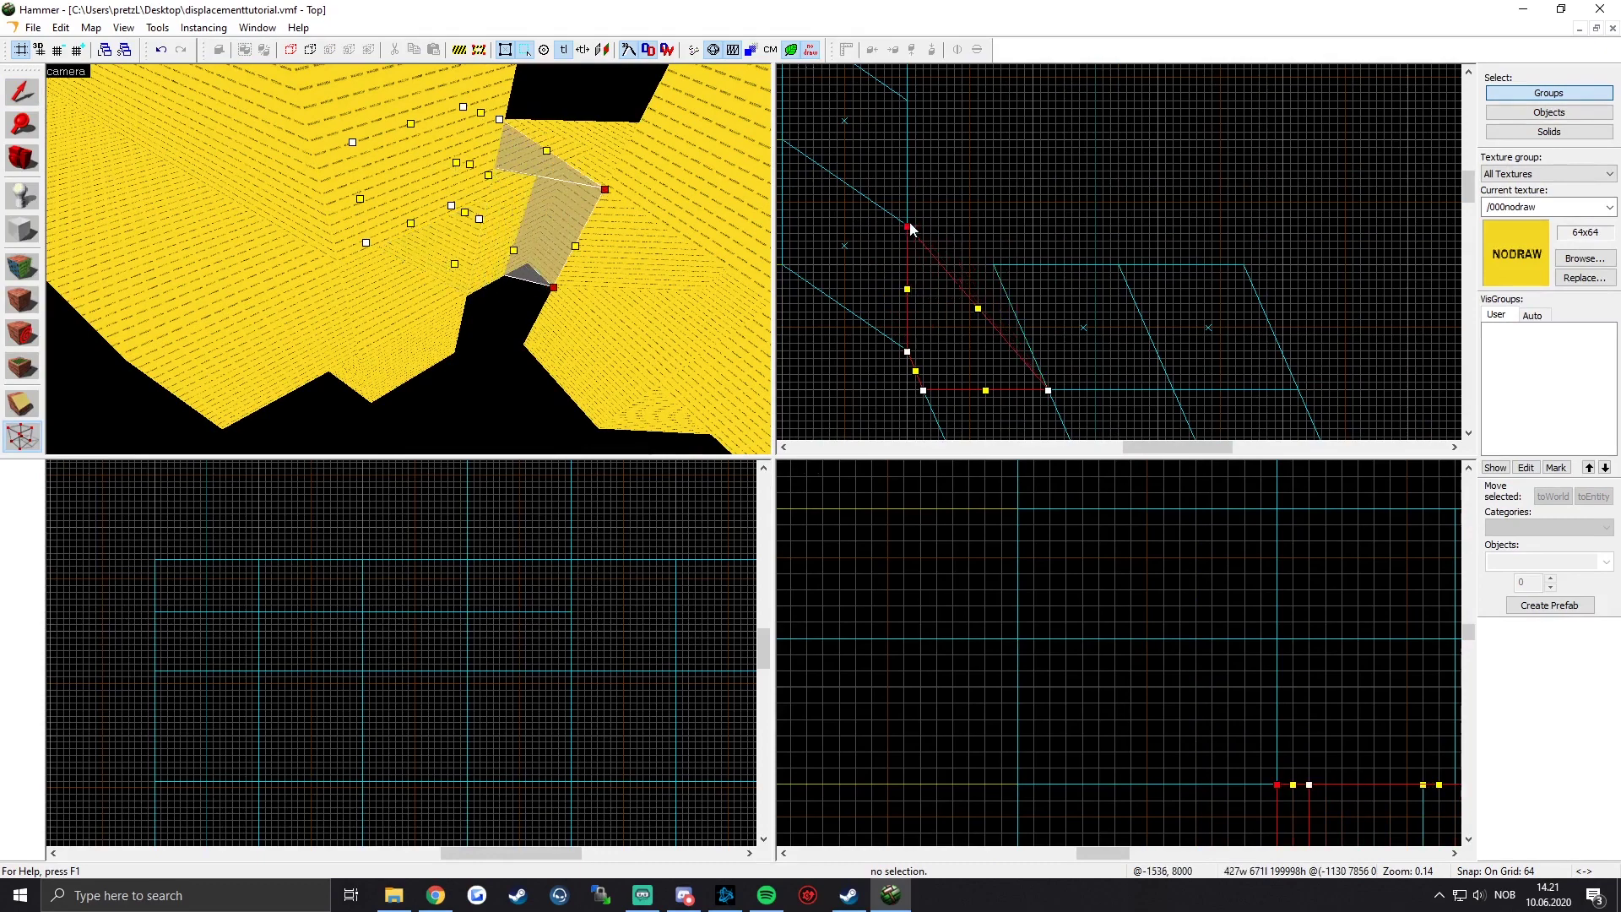
middle_drag(964, 329, 975, 305)
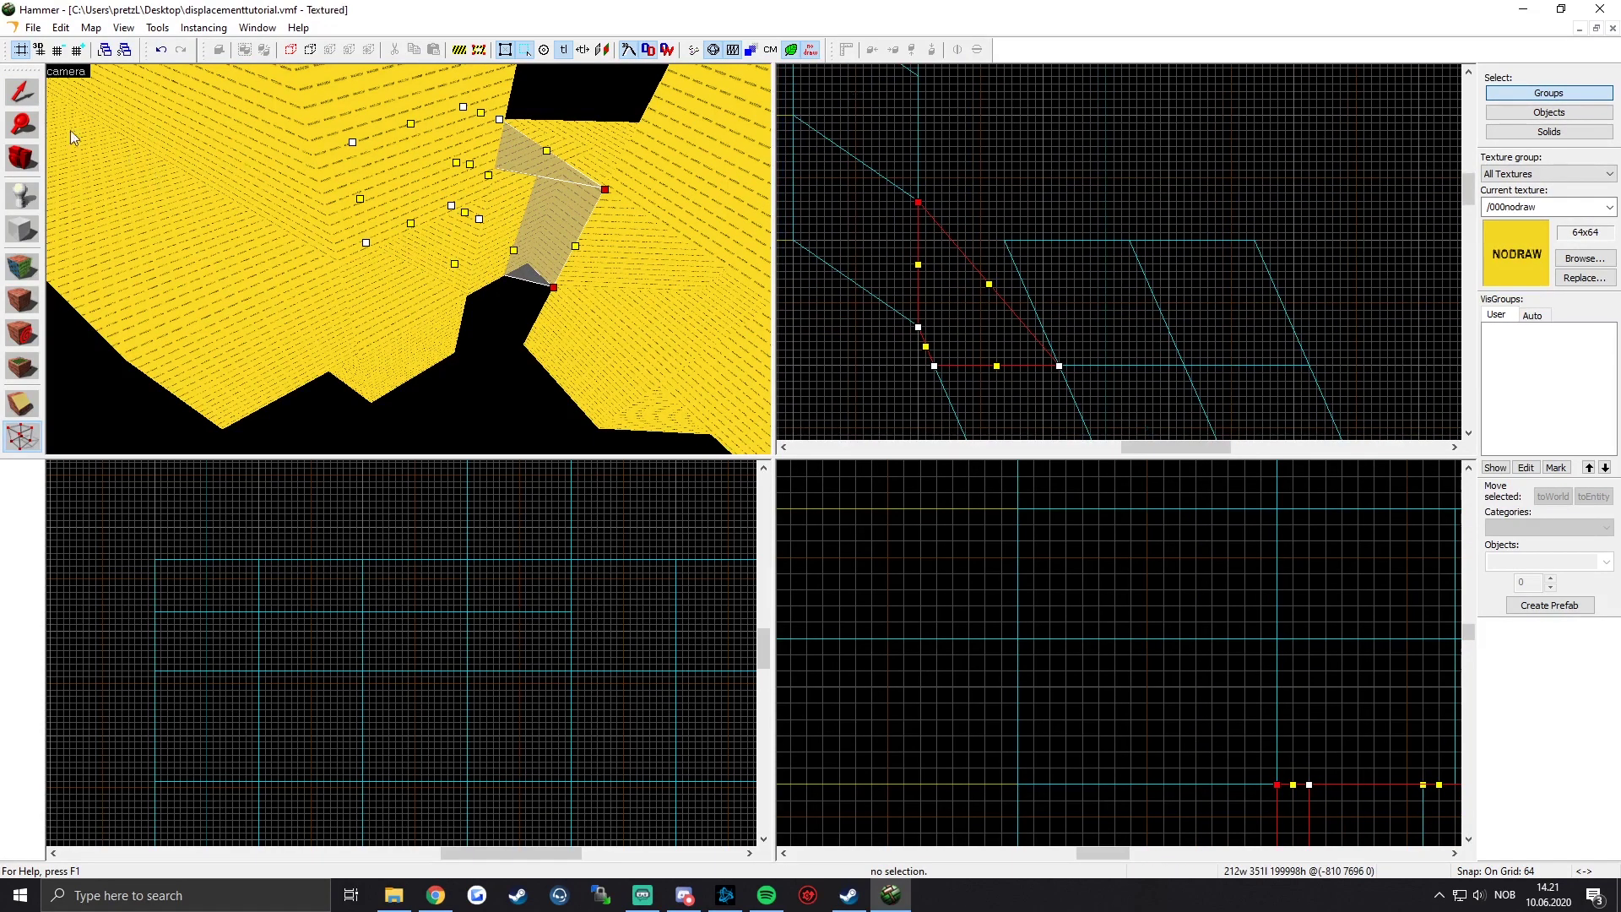
key(shift+s)
scroll(895, 295, up, 2)
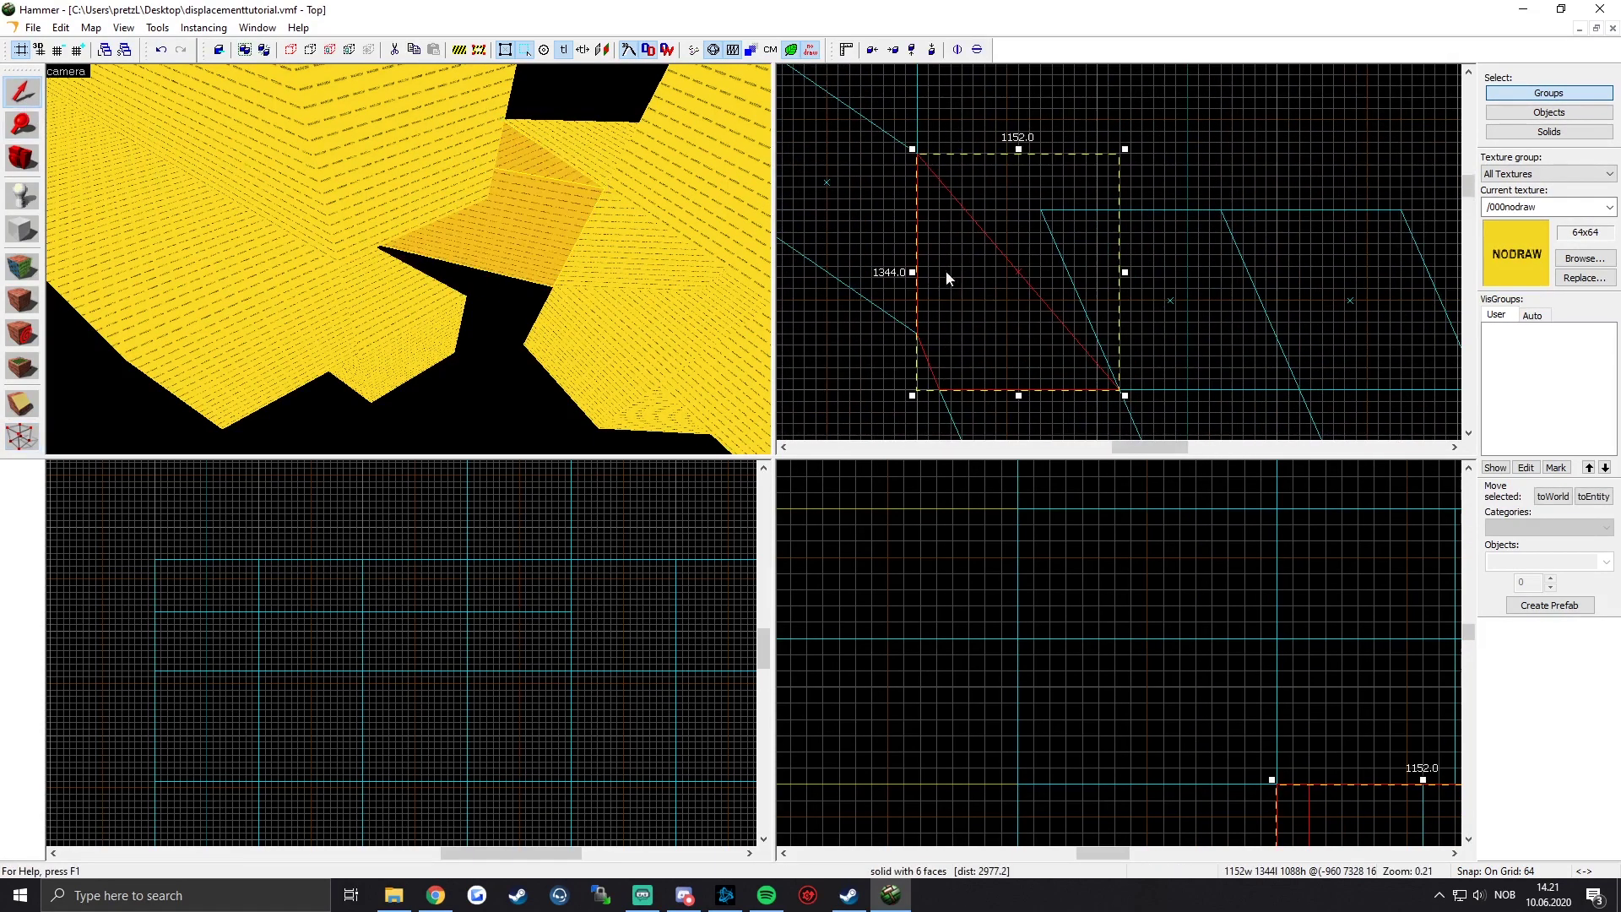
Step: Examine the reshaped inner wall block and its joints from inside and outside the tunnel
key(z)
key(w)
key(z)
key(z)
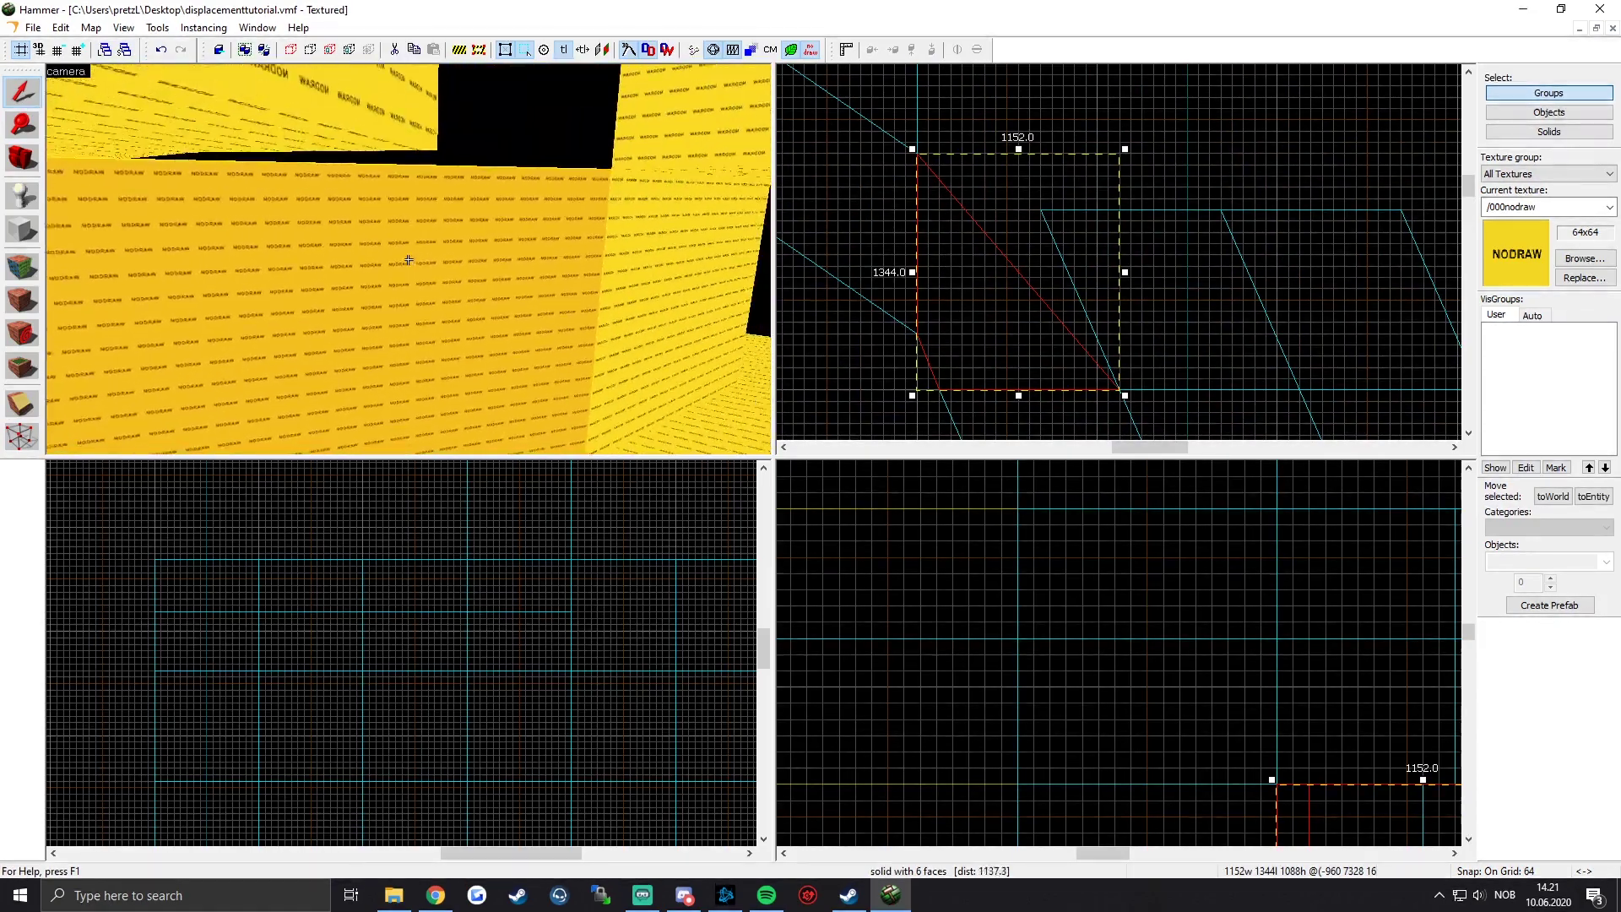
key(s)
key(z)
key(z)
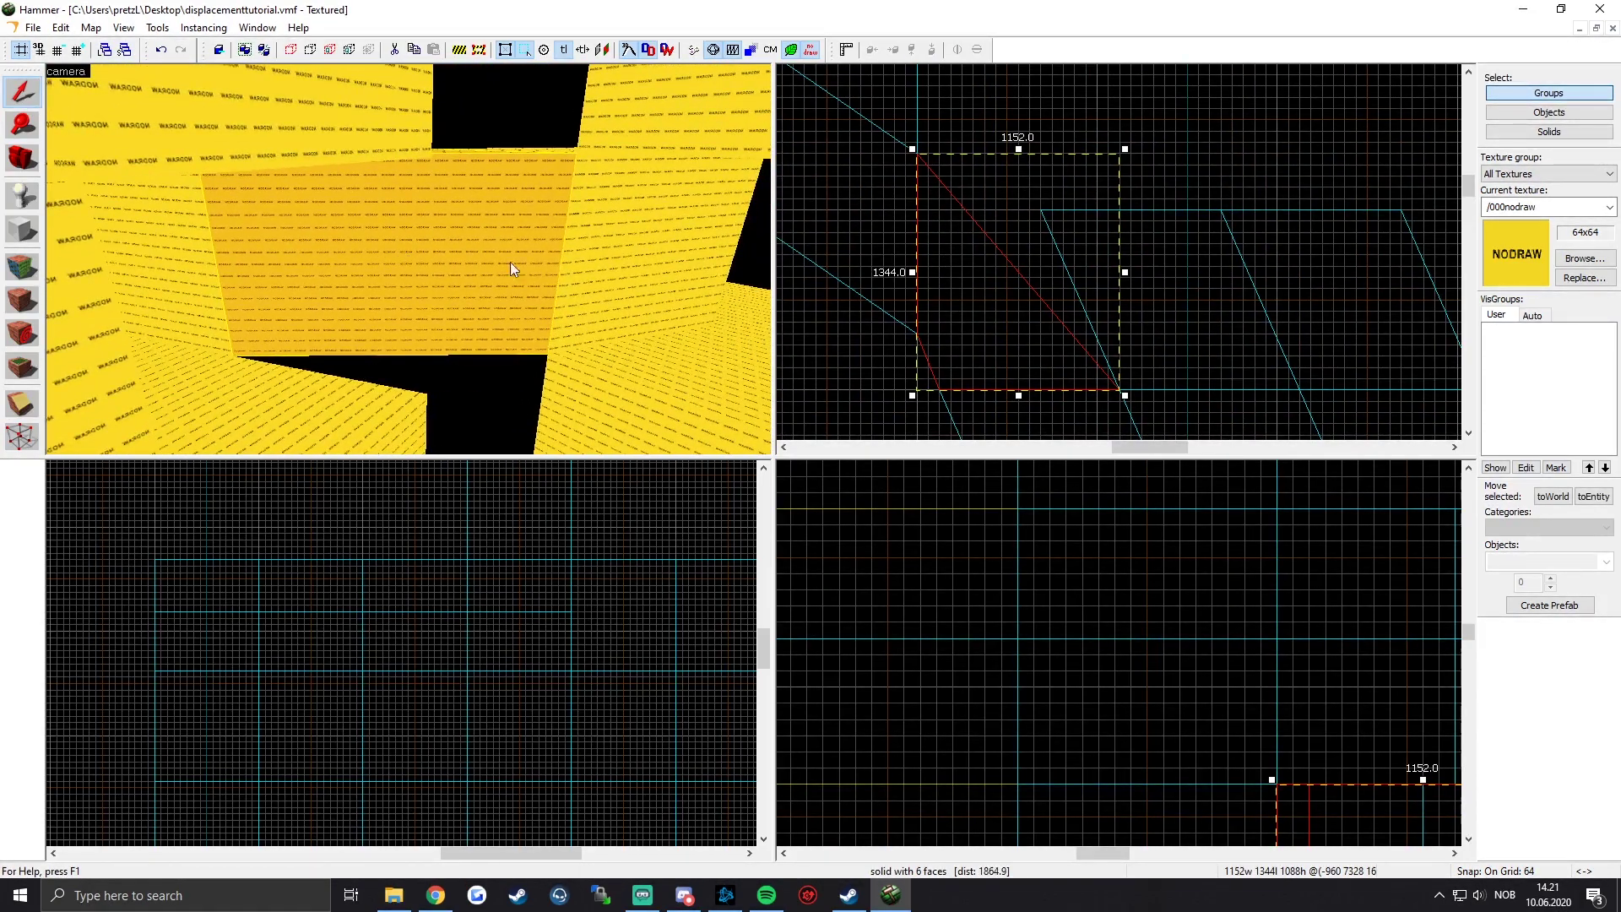
middle_drag(921, 298, 921, 284)
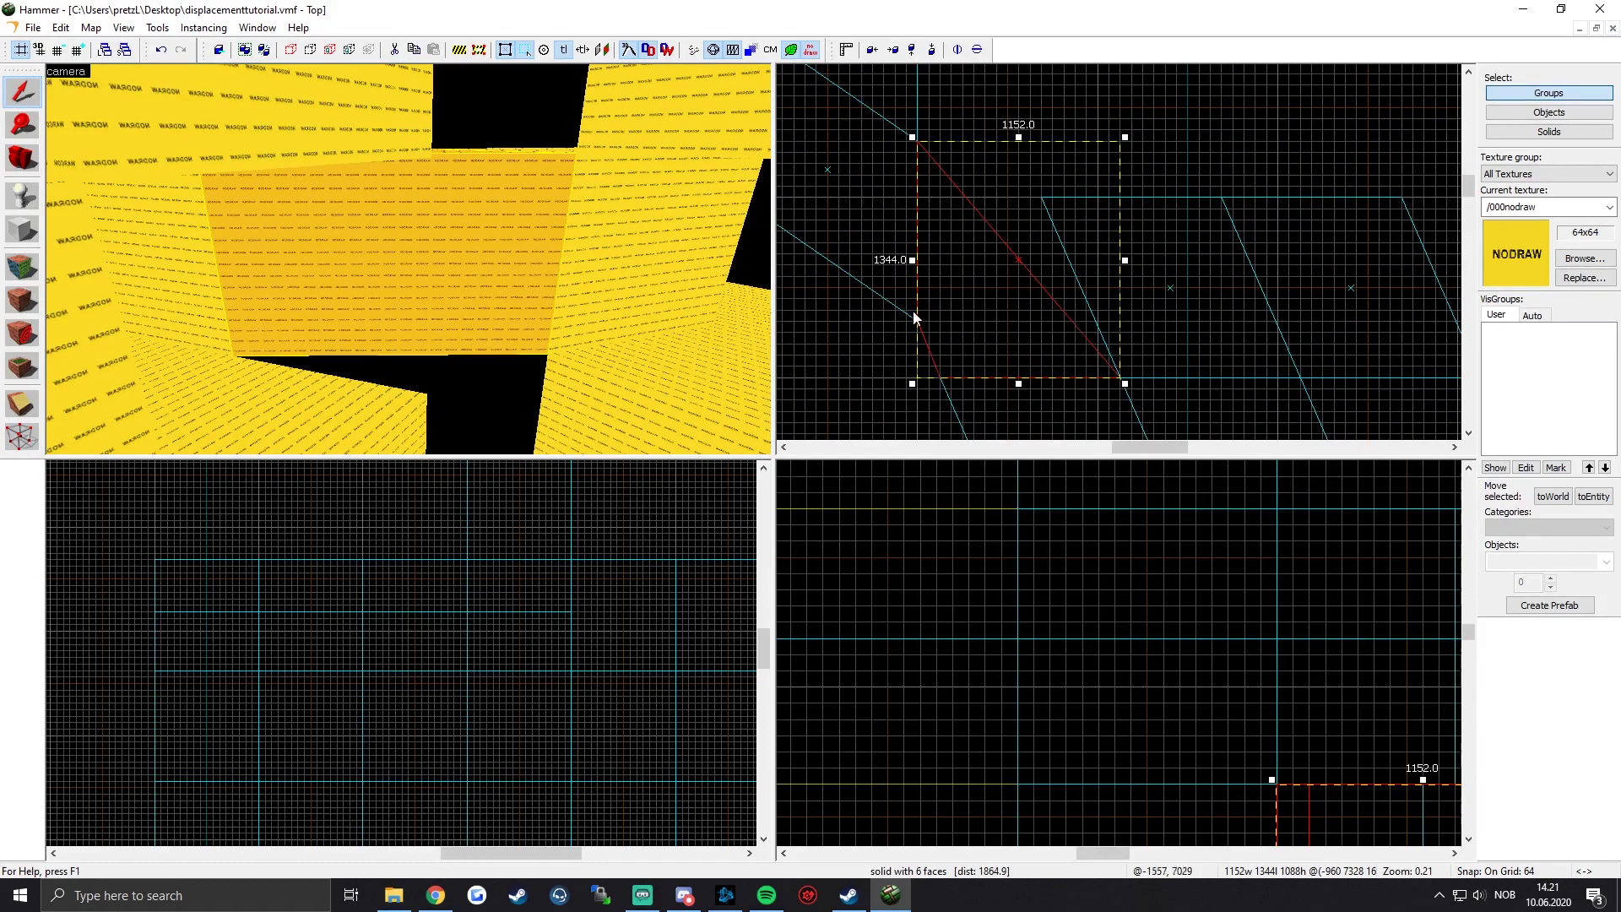
key(z)
key(s)
Step: Reshape the copied section's floor block by moving its far vertices onto the floor corners of the slanted section
click(408, 260)
key(z)
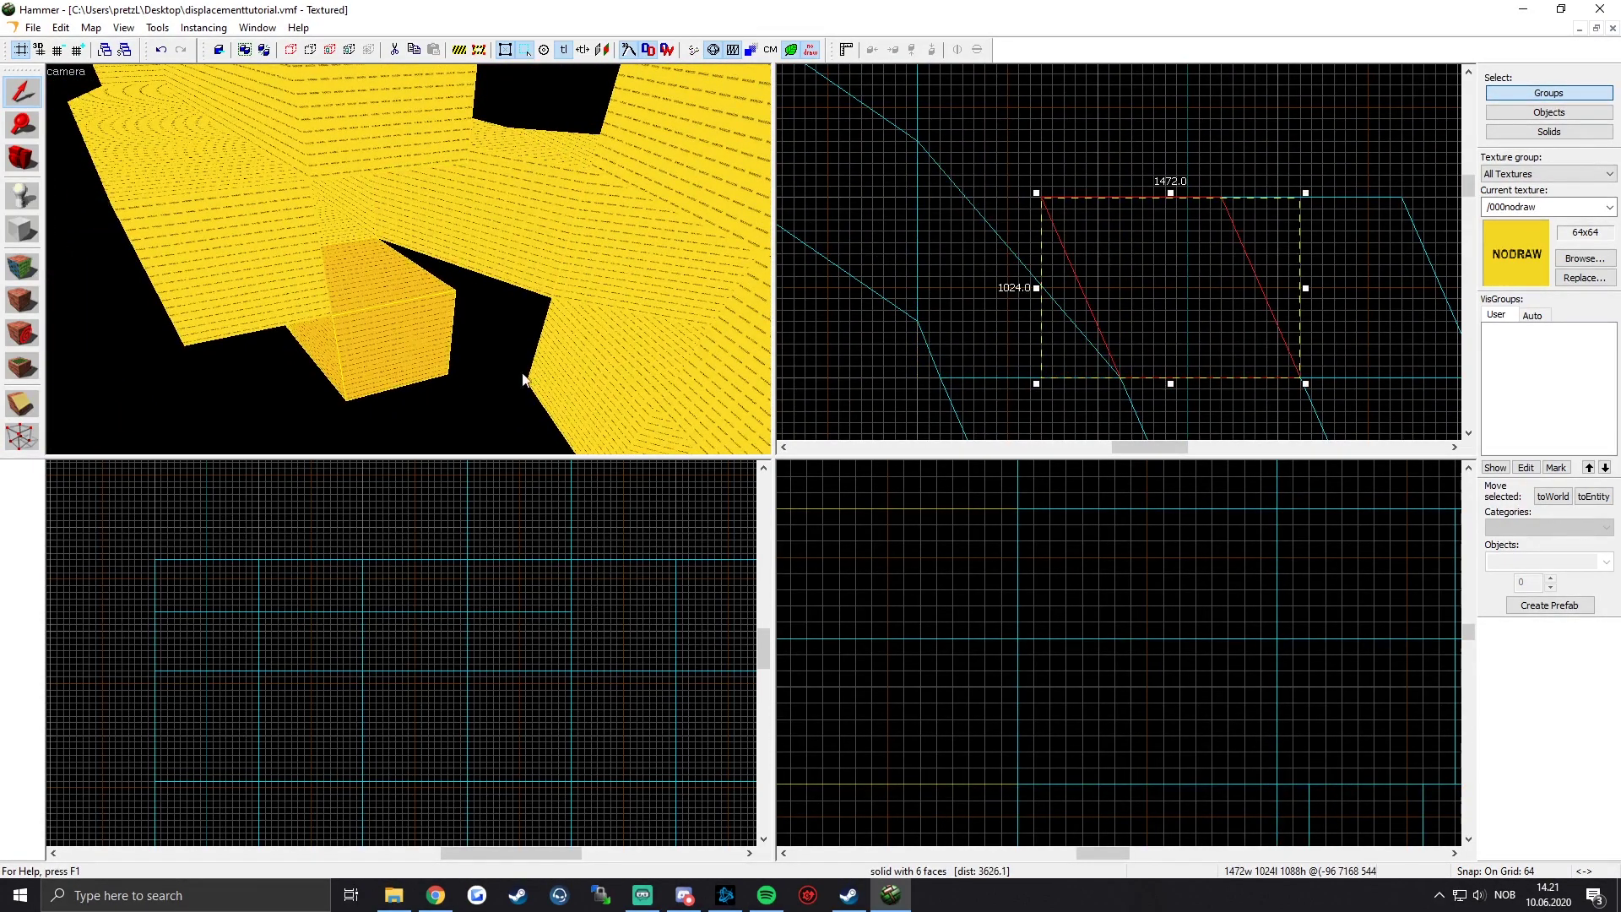
click(21, 437)
scroll(1103, 285, up, 4)
drag(984, 240, 907, 203)
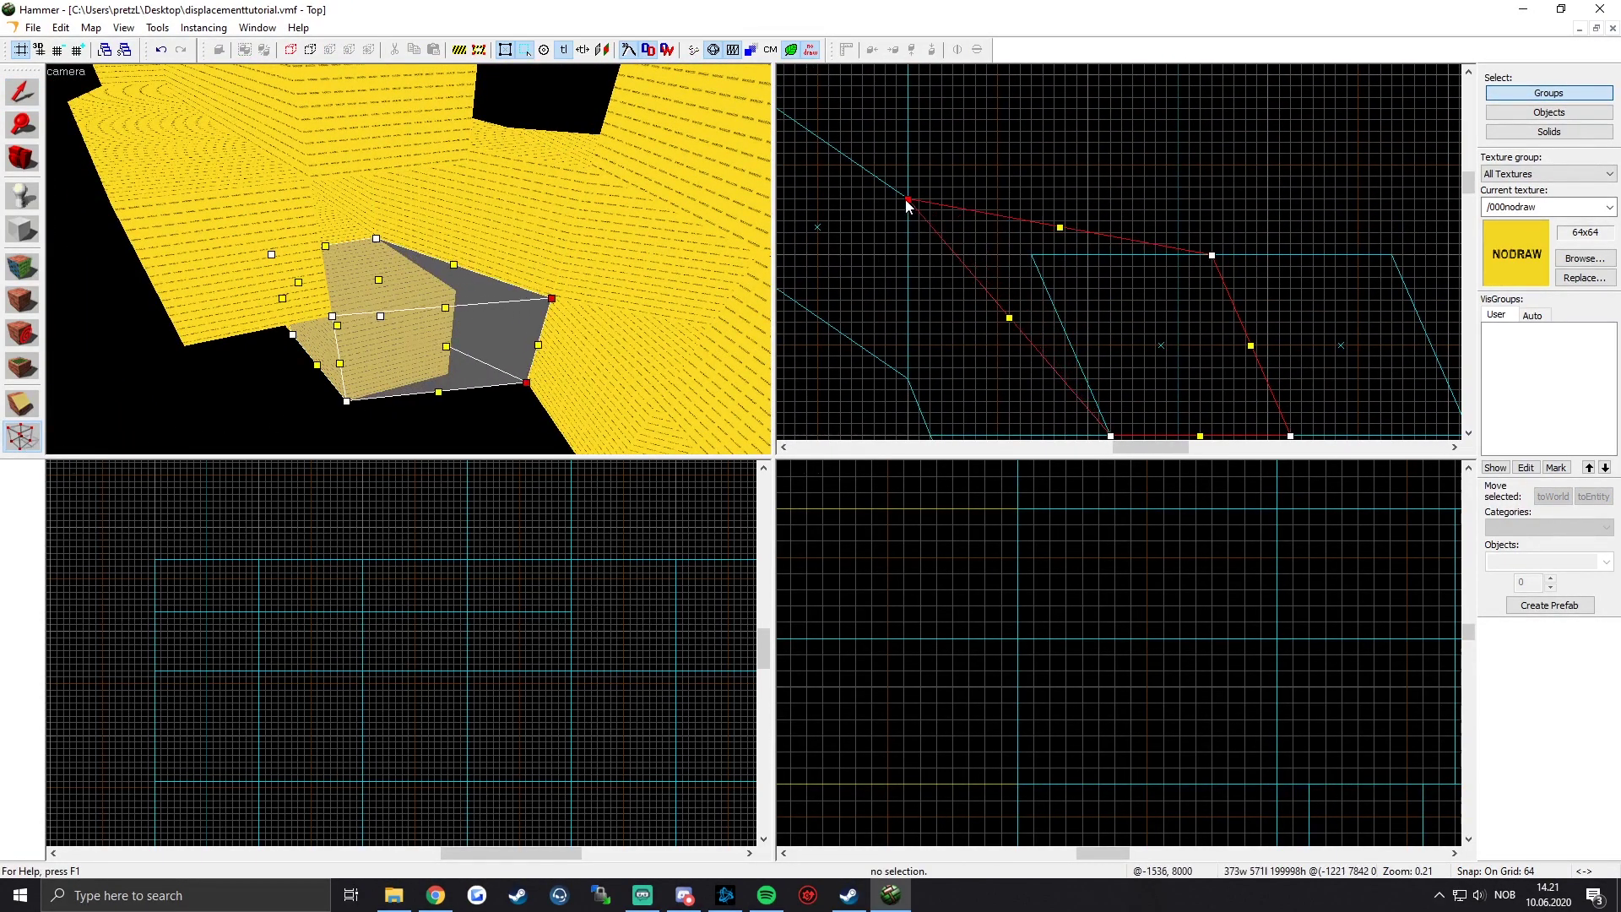
scroll(1066, 179, down, 3)
middle_drag(1136, 230, 1121, 305)
drag(1125, 291, 957, 163)
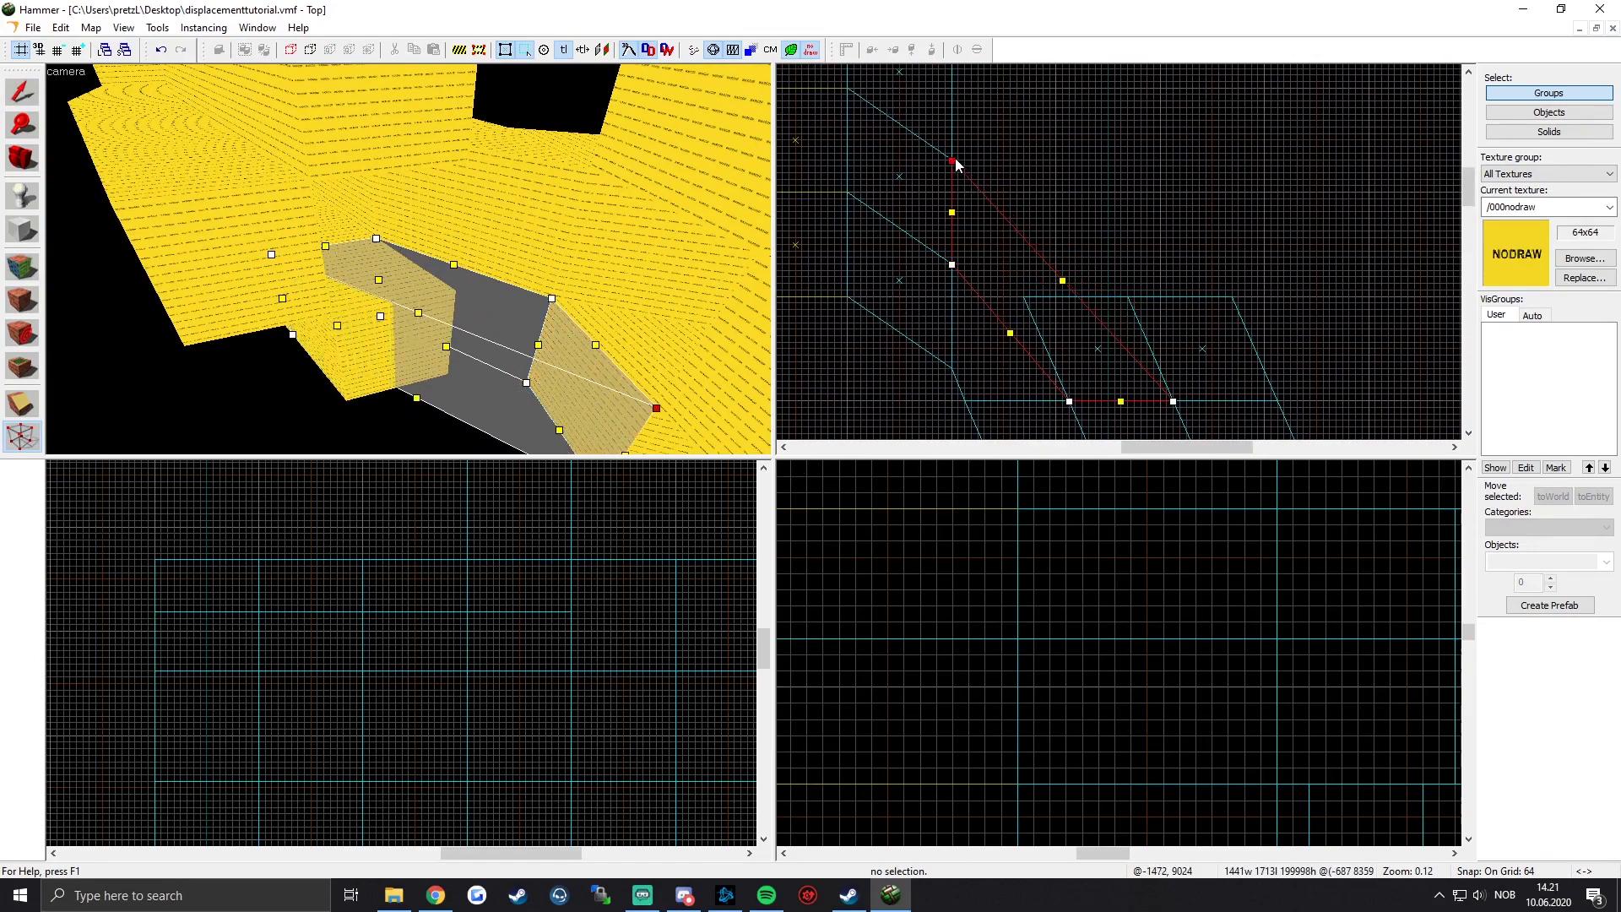
Step: Reshape the copied section's ceiling block so its far vertices meet the slanted section's ceiling corners
click(21, 92)
key(z)
key(z)
click(397, 114)
click(22, 437)
key(Return)
drag(1011, 327, 952, 265)
drag(1114, 312, 1139, 283)
drag(1128, 297, 952, 160)
key(shift+s)
Step: Stretch the copied section's outer wall block so its far vertices meet the outer wall of the slanted section
click(190, 266)
key(shift+v)
drag(1062, 310, 952, 161)
middle_drag(1209, 323, 1191, 379)
drag(1195, 371, 935, 114)
scroll(936, 116, down, 3)
middle_drag(935, 116, 926, 64)
click(29, 93)
Step: Fly through the finished tunnel bend and back into the room to check that the sections join
key(z)
key(s)
key(z)
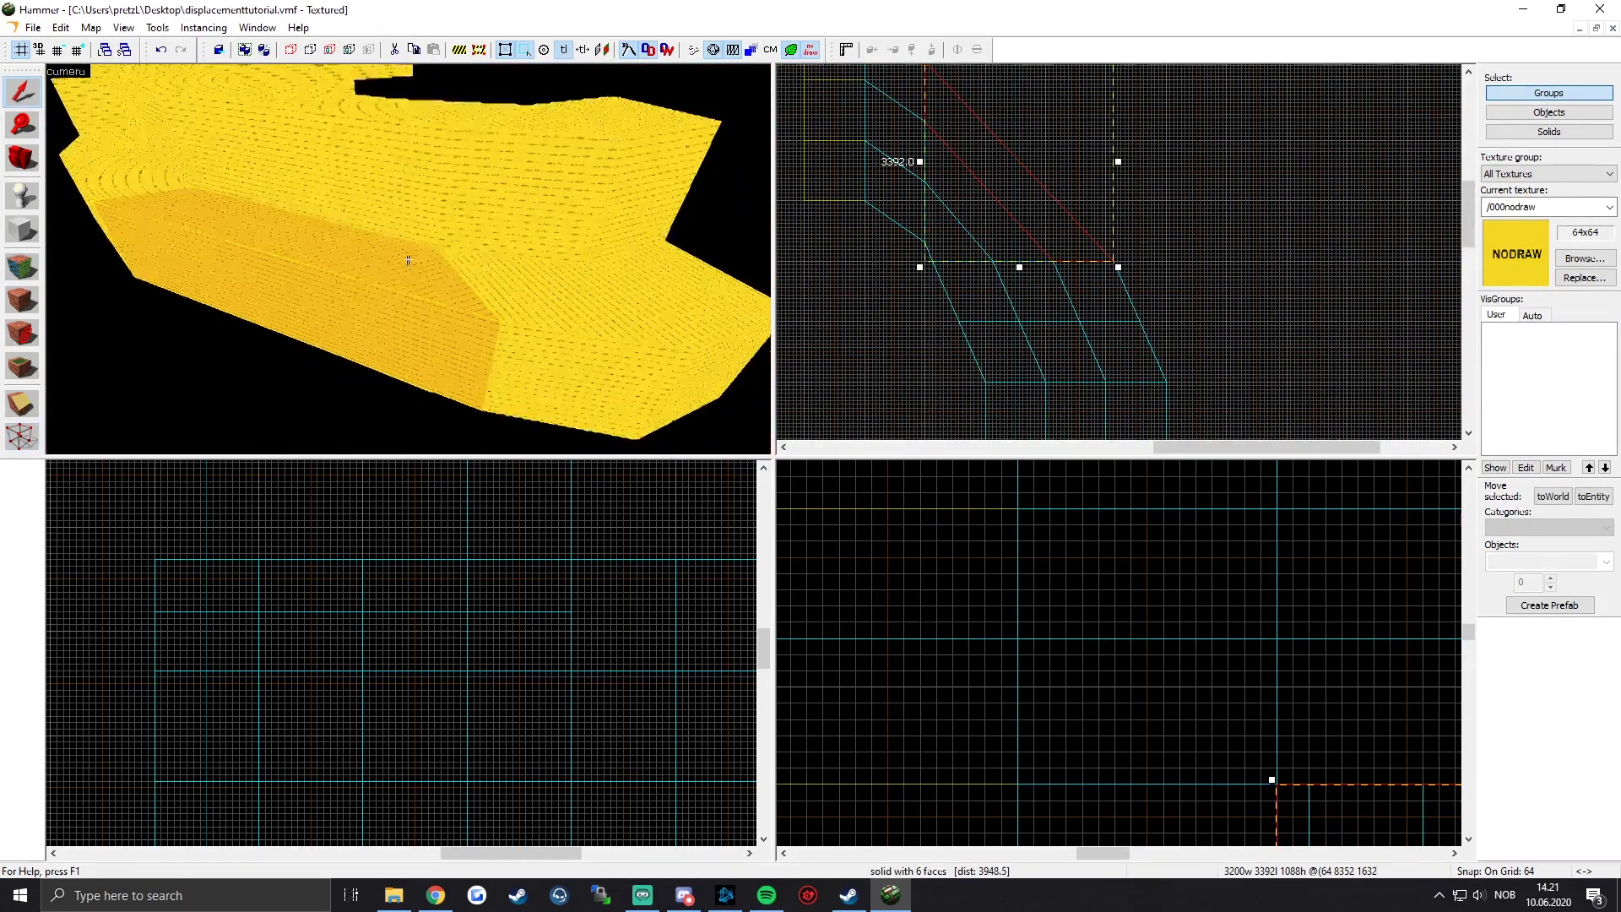
key(z)
key(w)
key(w)
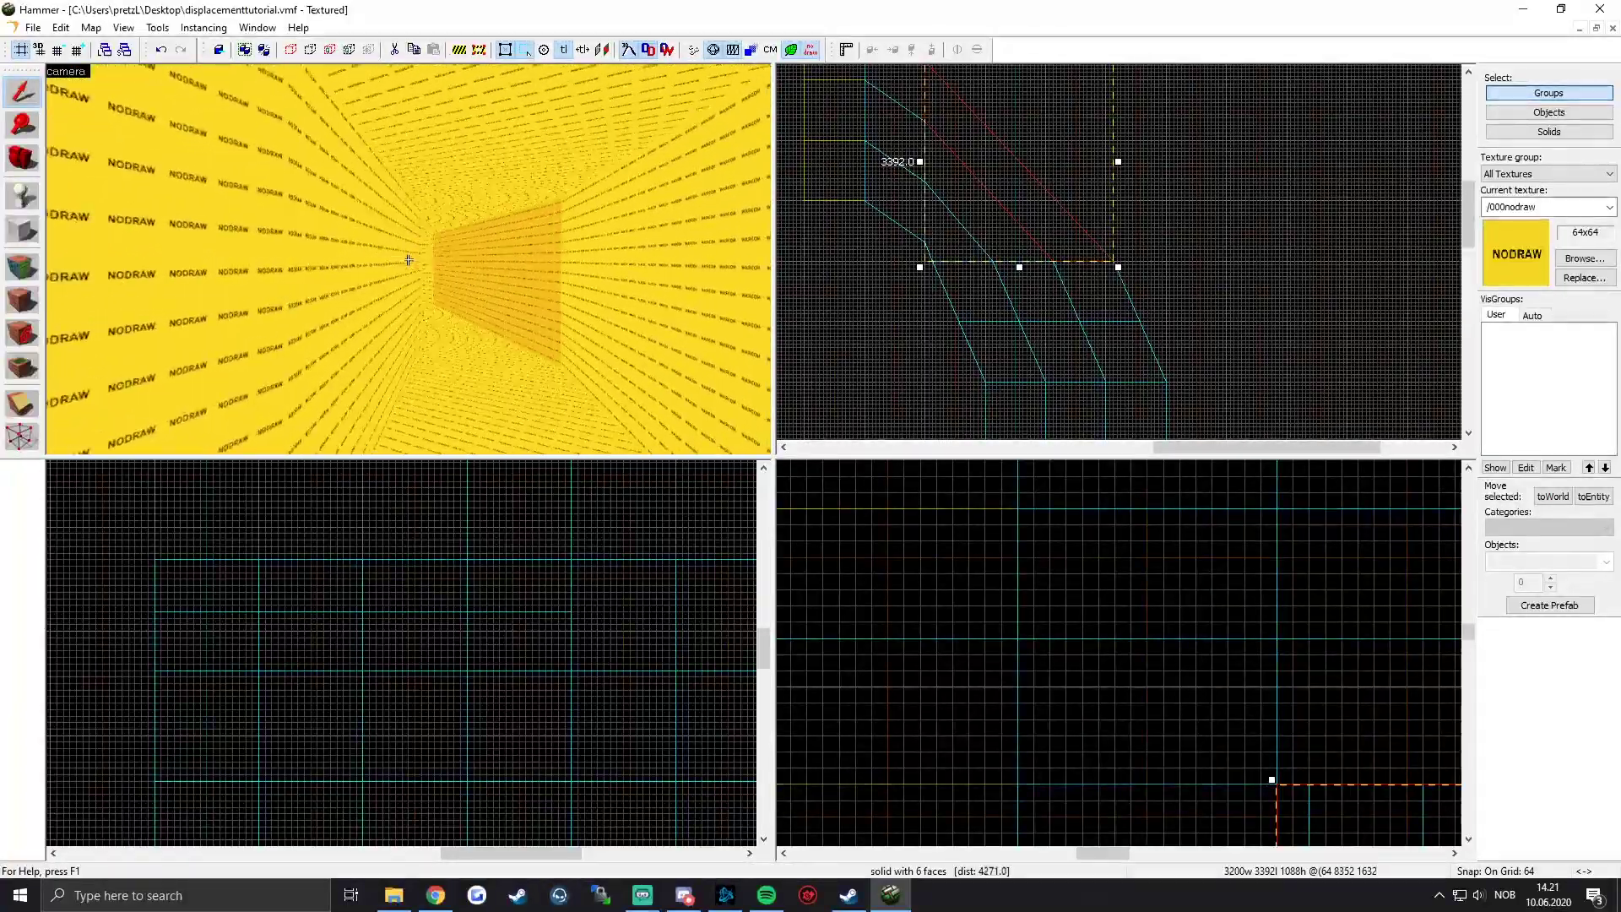
key(w)
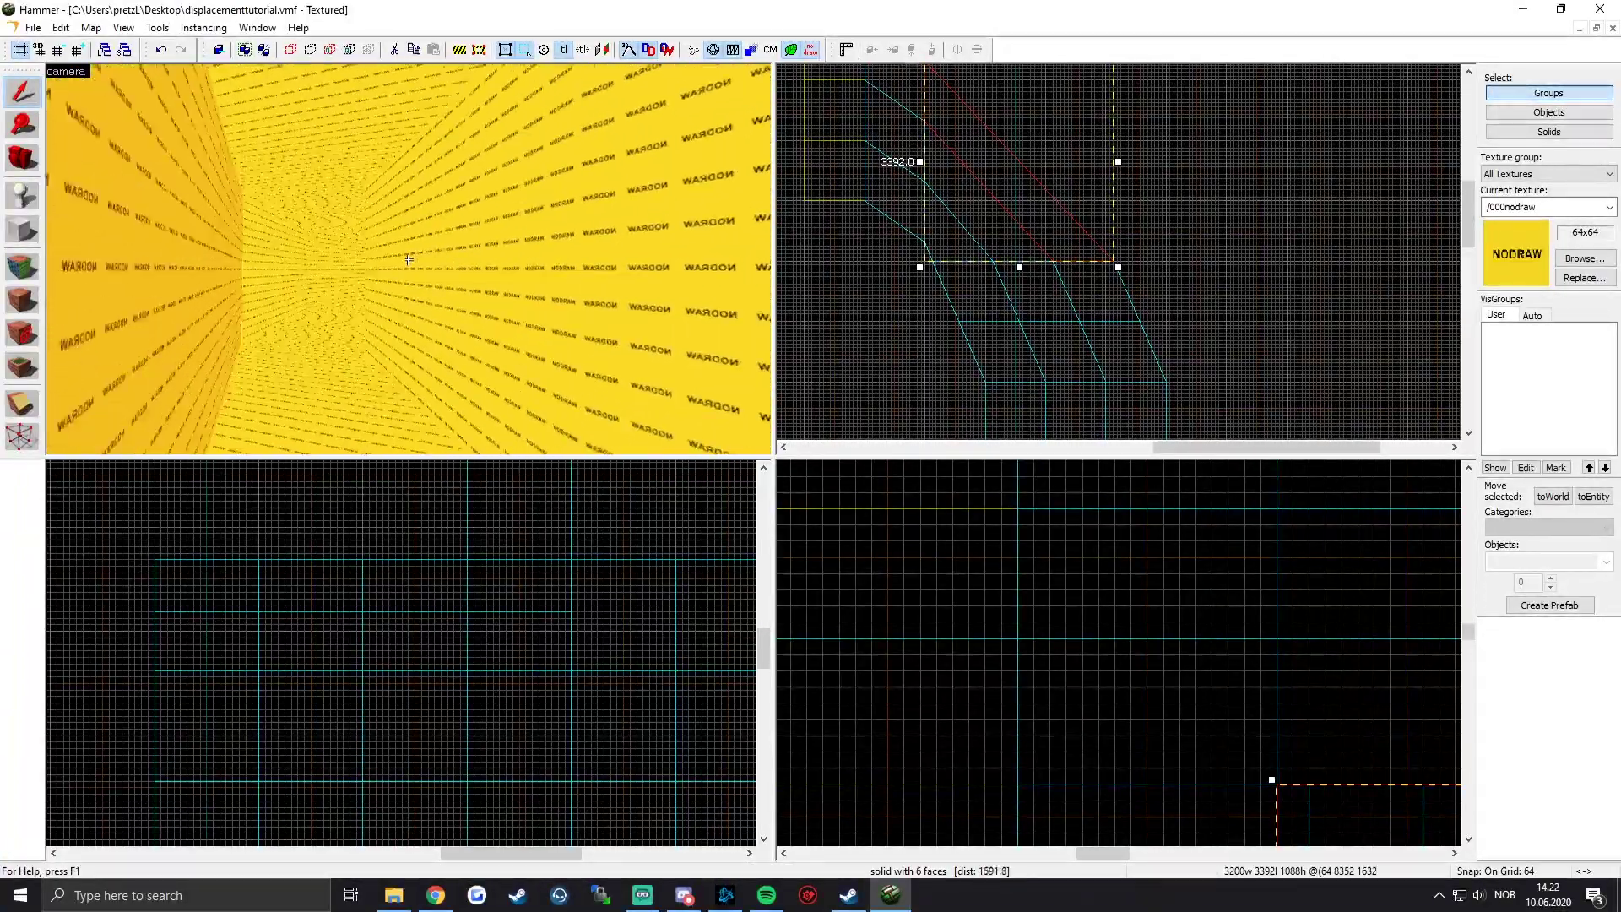
key(s)
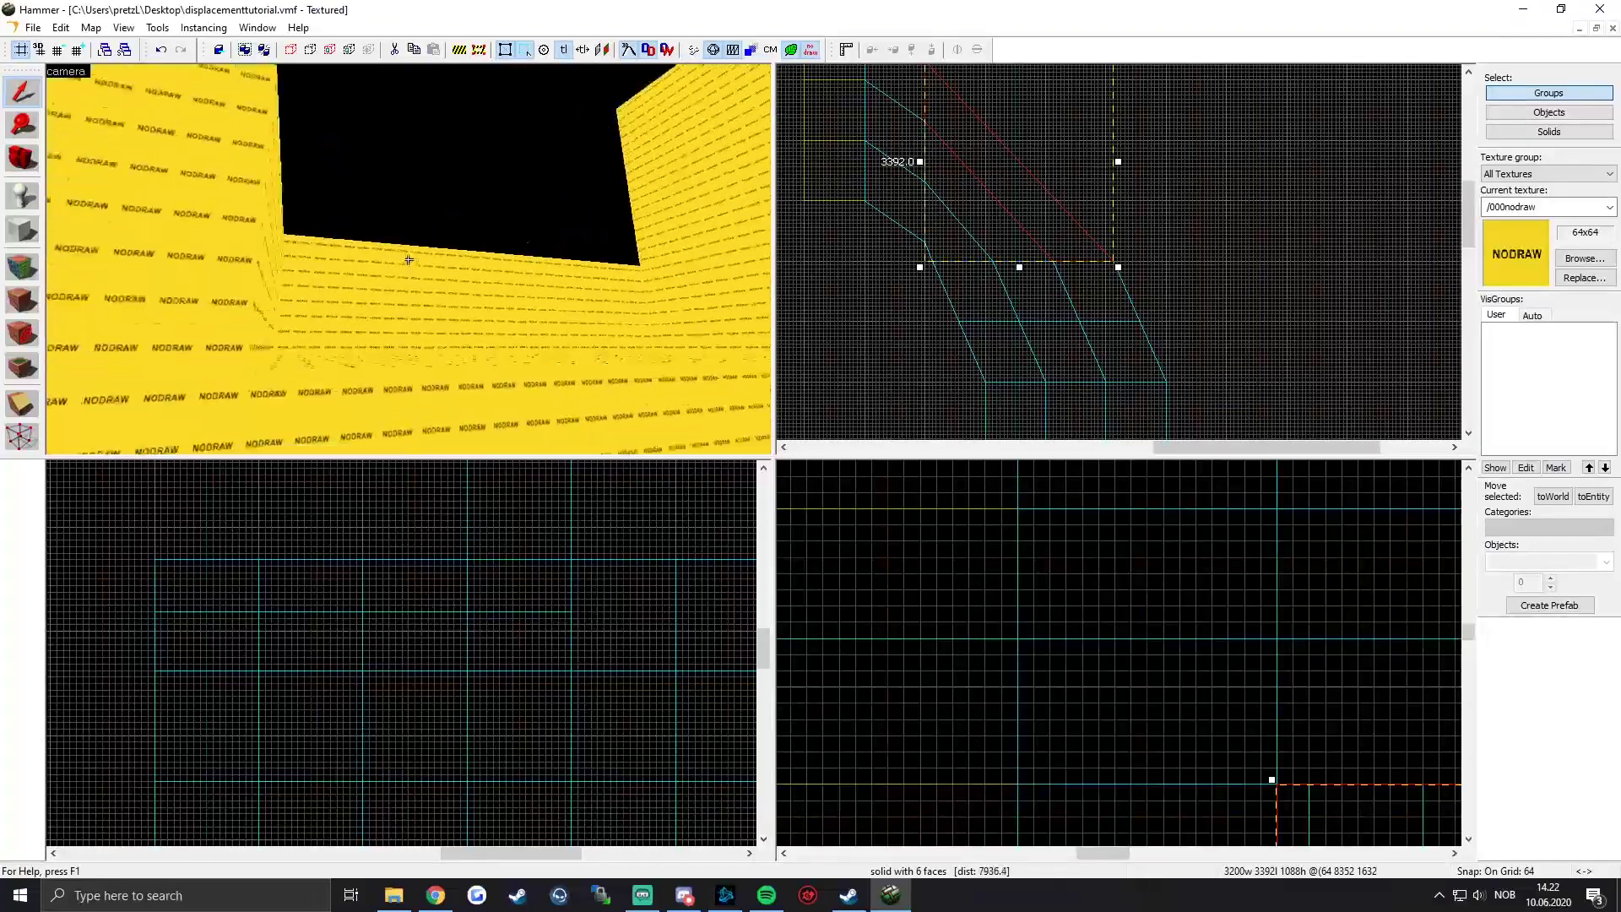
key(s)
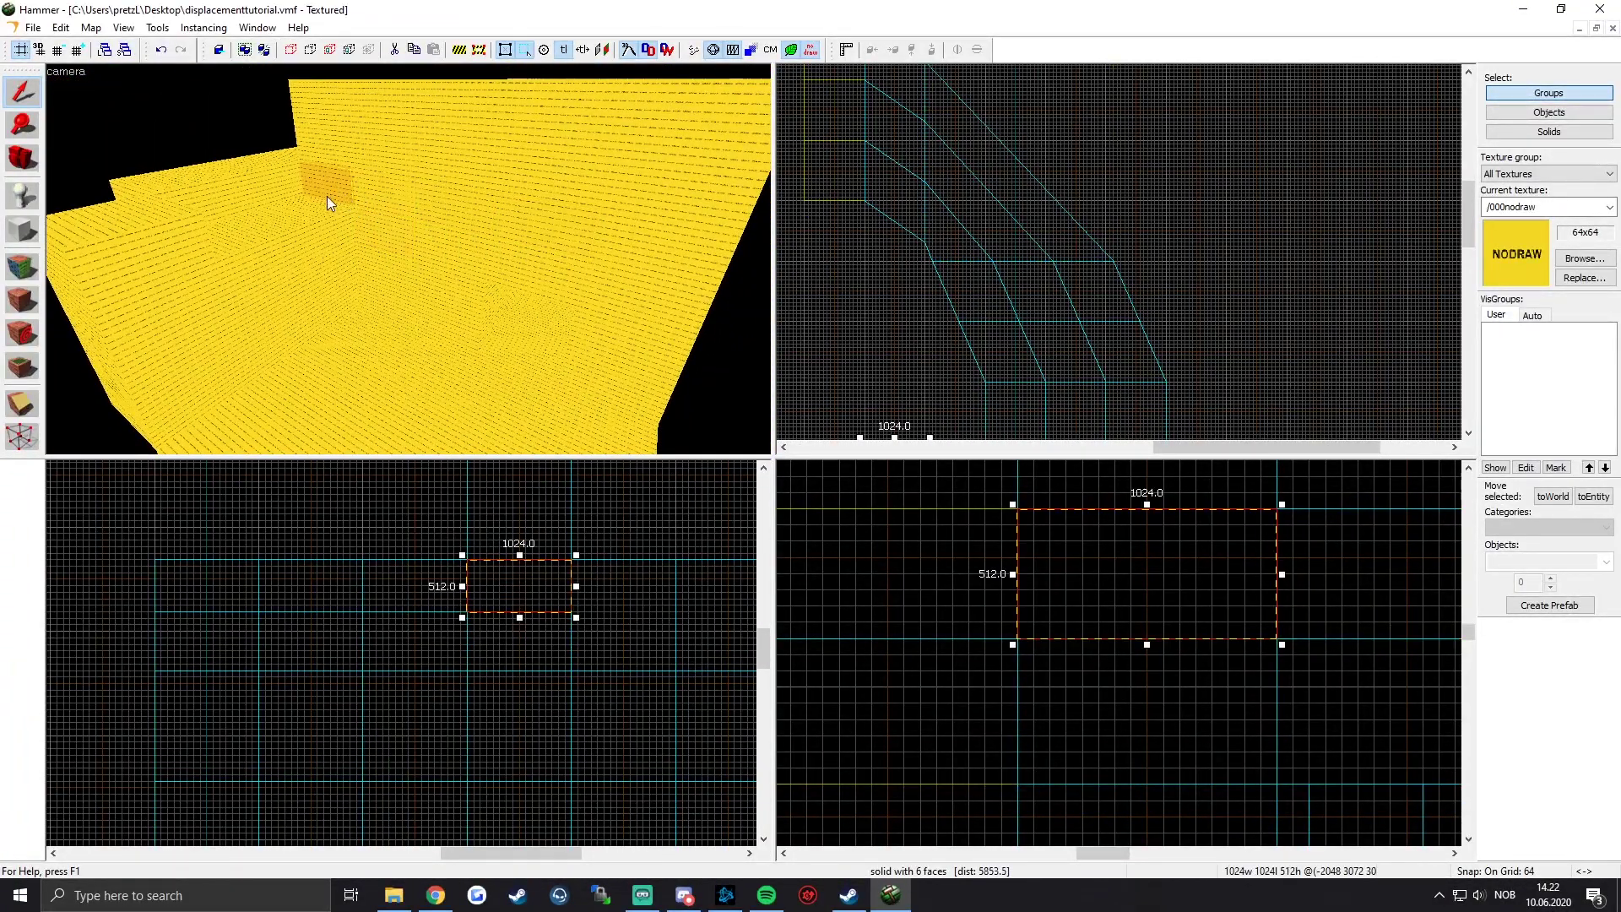
Step: Pick out individual wall and floor blocks of the room one by one to examine the layout
click(269, 253)
click(174, 268)
click(169, 303)
click(281, 314)
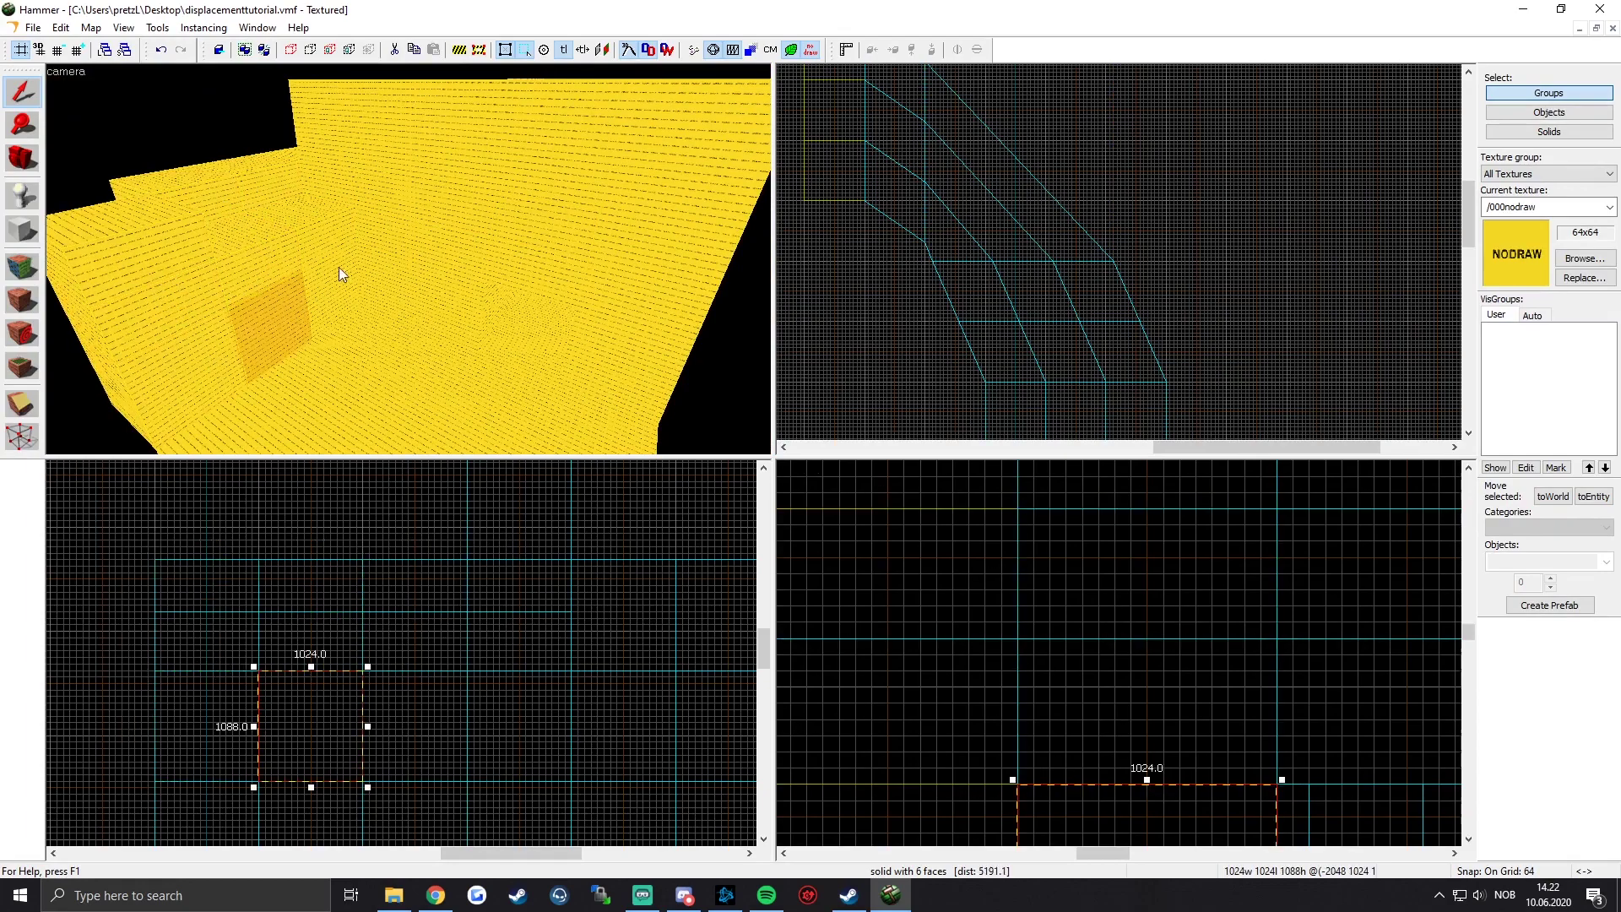
click(460, 292)
click(597, 333)
key(z)
drag(409, 260, 84, 260)
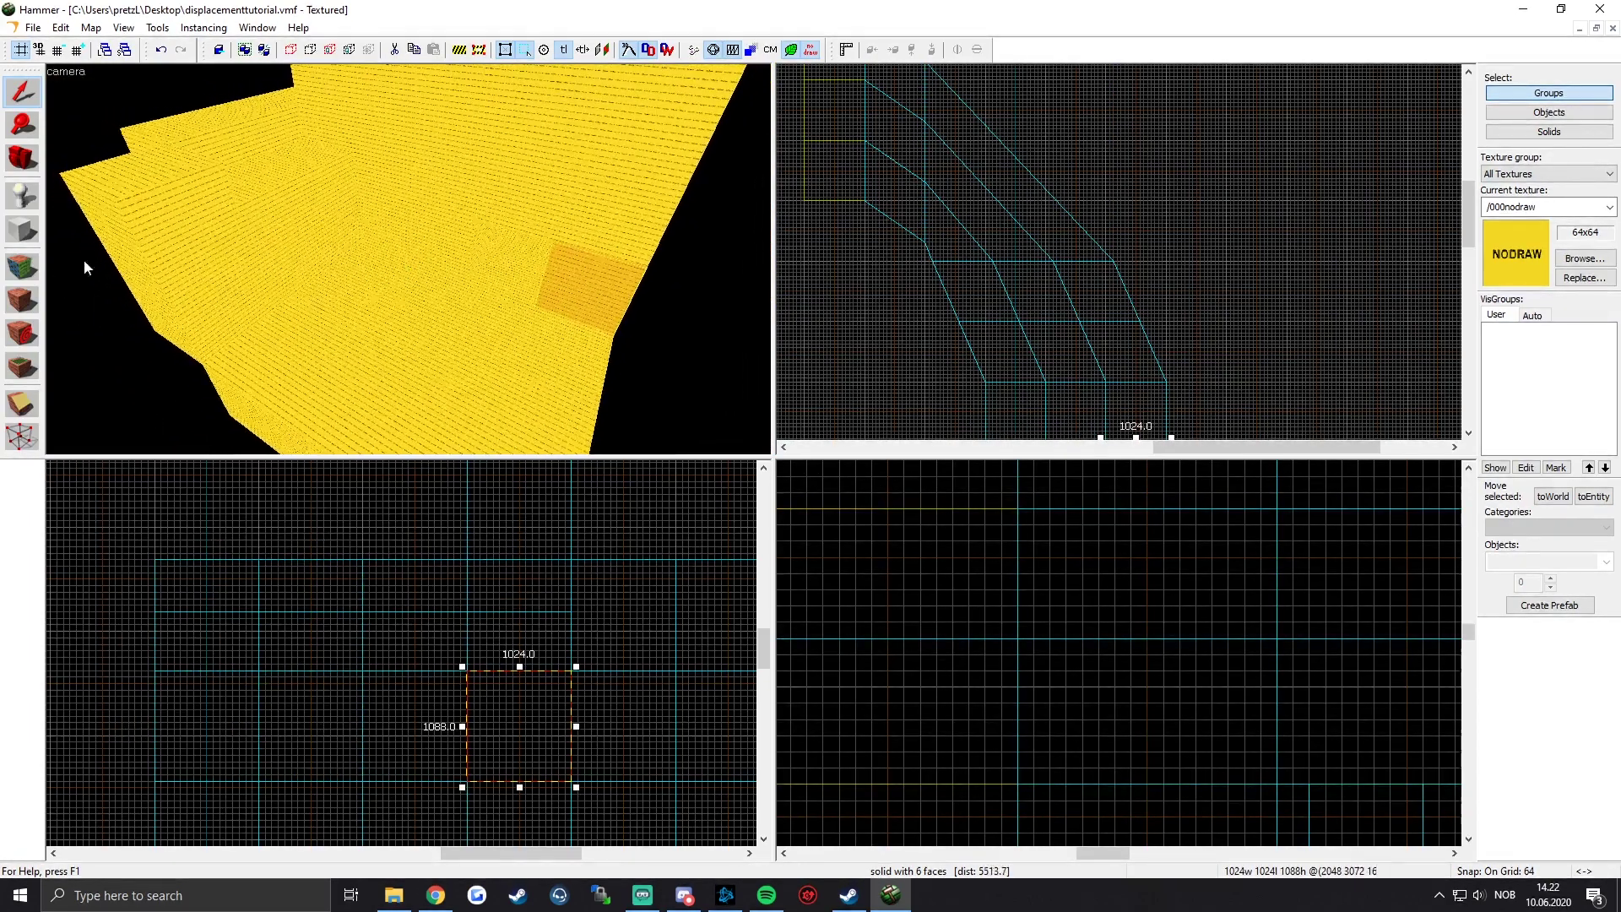
Step: Start face editing and multi-select the faces of the room's floor blocks
click(22, 267)
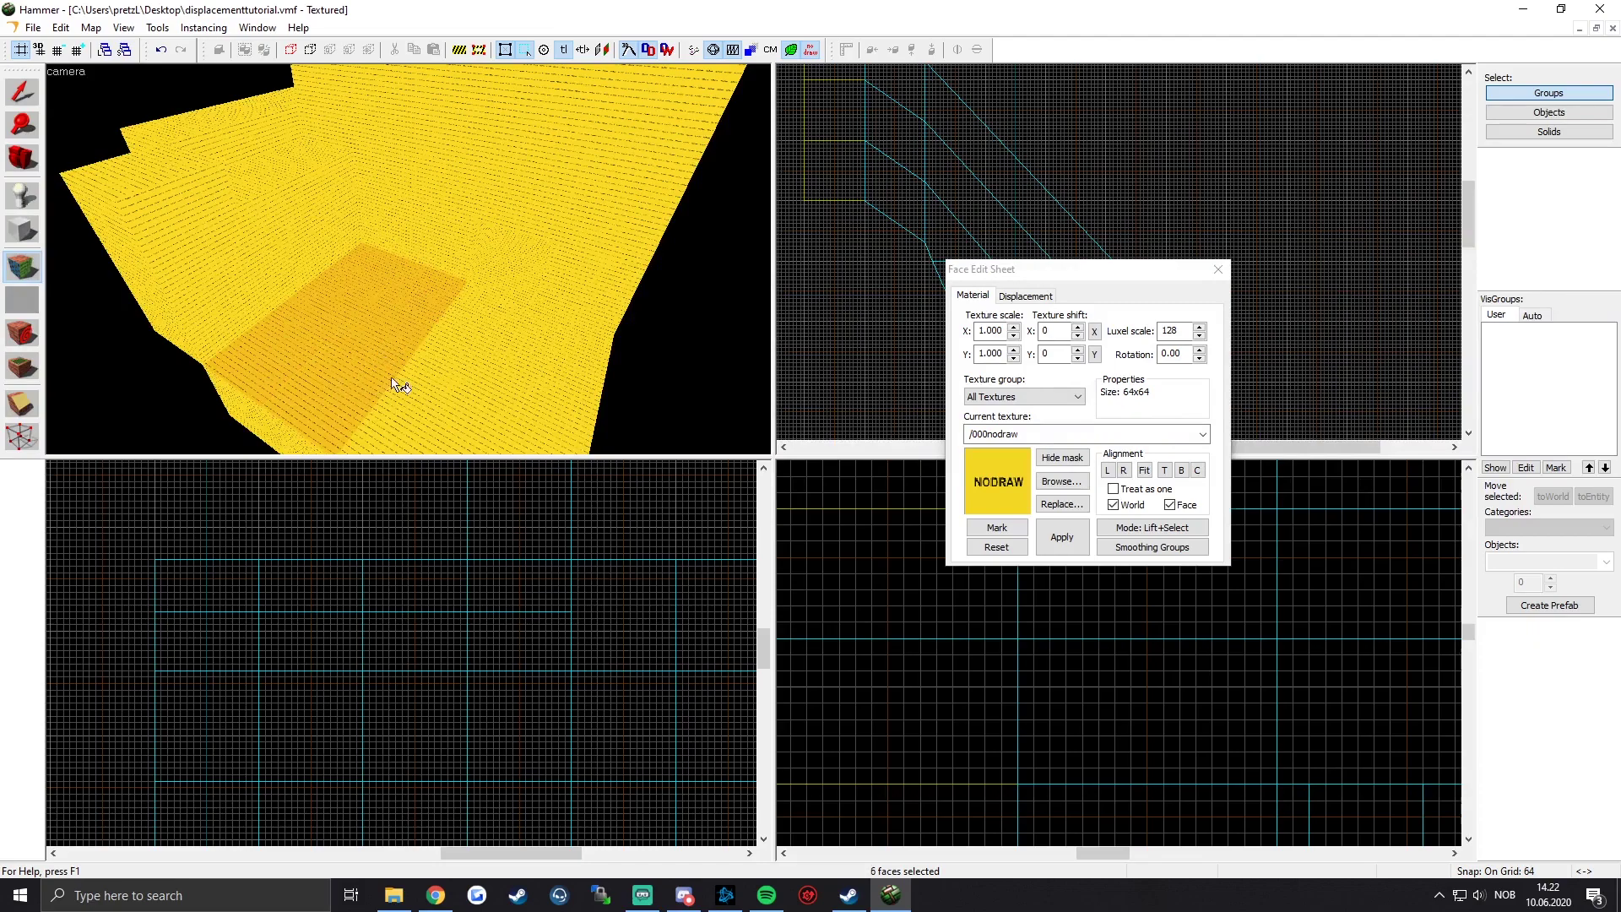
key(z)
key(z)
ctrl+click(486, 326)
key(z)
key(z)
ctrl+click(416, 283)
ctrl+click(355, 274)
ctrl+click(288, 270)
ctrl+click(207, 260)
Step: Add the faces of the stepped side wall's lower blocks to the face selection
key(z)
key(z)
ctrl+click(291, 221)
ctrl+click(283, 190)
ctrl+click(314, 152)
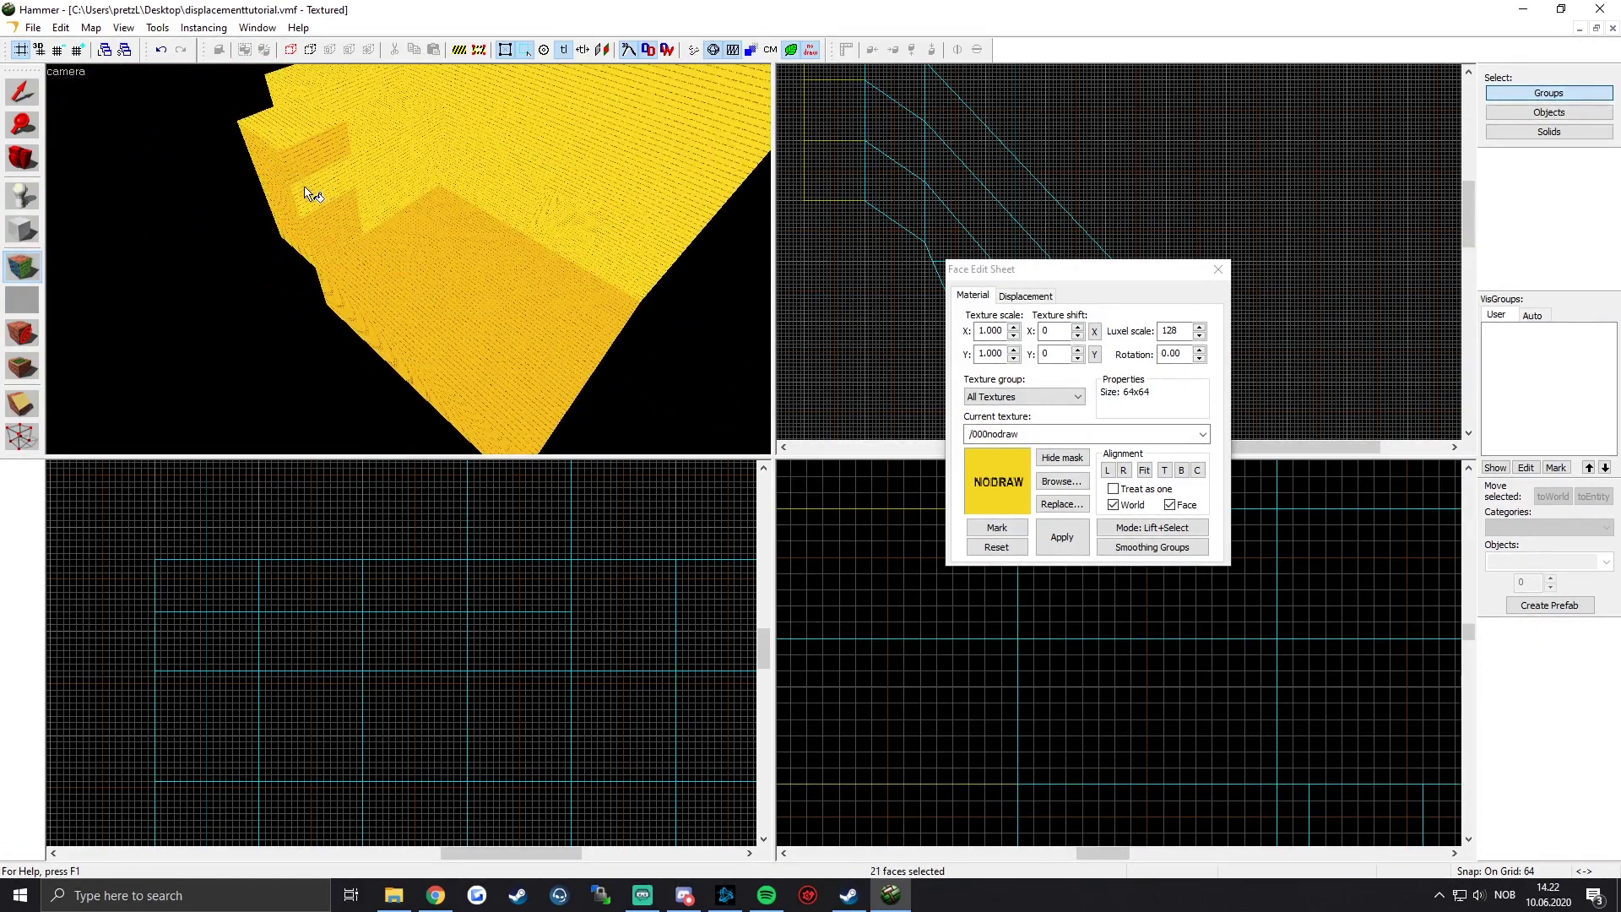
ctrl+click(314, 190)
Step: Extend the face selection along the lower tiers of the room's remaining stepped walls
ctrl+click(294, 123)
ctrl+click(361, 133)
ctrl+click(404, 119)
ctrl+click(395, 151)
ctrl+click(421, 162)
ctrl+click(382, 193)
key(z)
key(z)
ctrl+click(400, 228)
ctrl+click(444, 242)
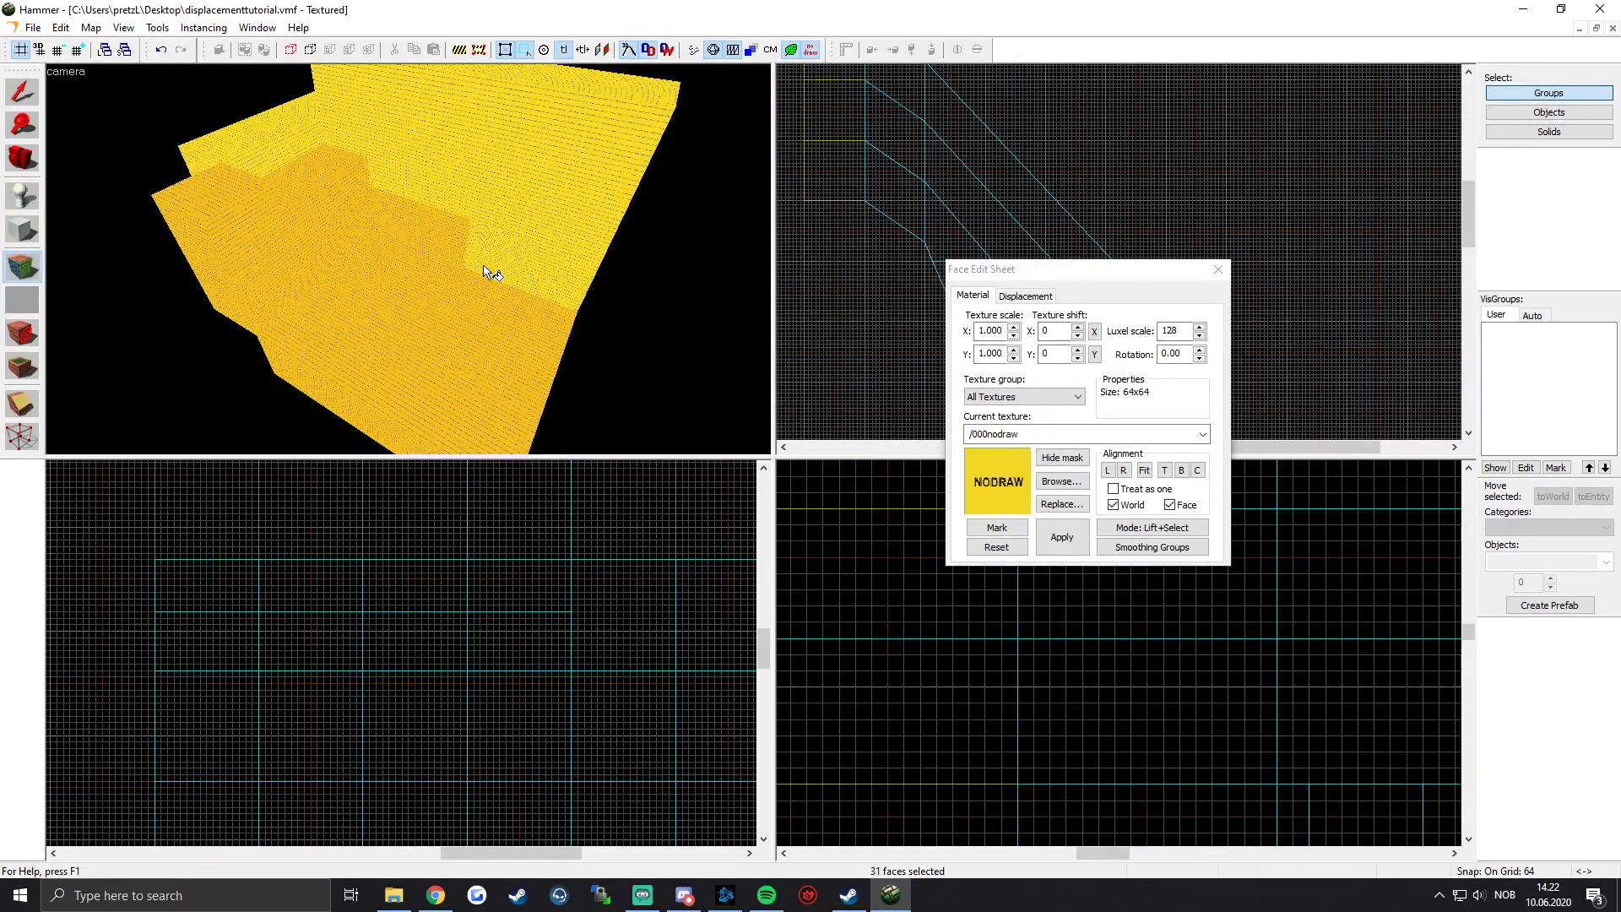
Step: Add the faces of the room's upper wall blocks to the face selection
ctrl+click(427, 99)
mouse_move(496, 166)
mouse_down()
mouse_move(408, 256)
mouse_move(302, 229)
mouse_up()
ctrl+click(436, 141)
ctrl+click(574, 167)
drag(574, 167, 408, 260)
Step: Add the room's remaining wall faces and the first faces inside the tunnel entrance to the face selection
key(w)
ctrl+click(409, 261)
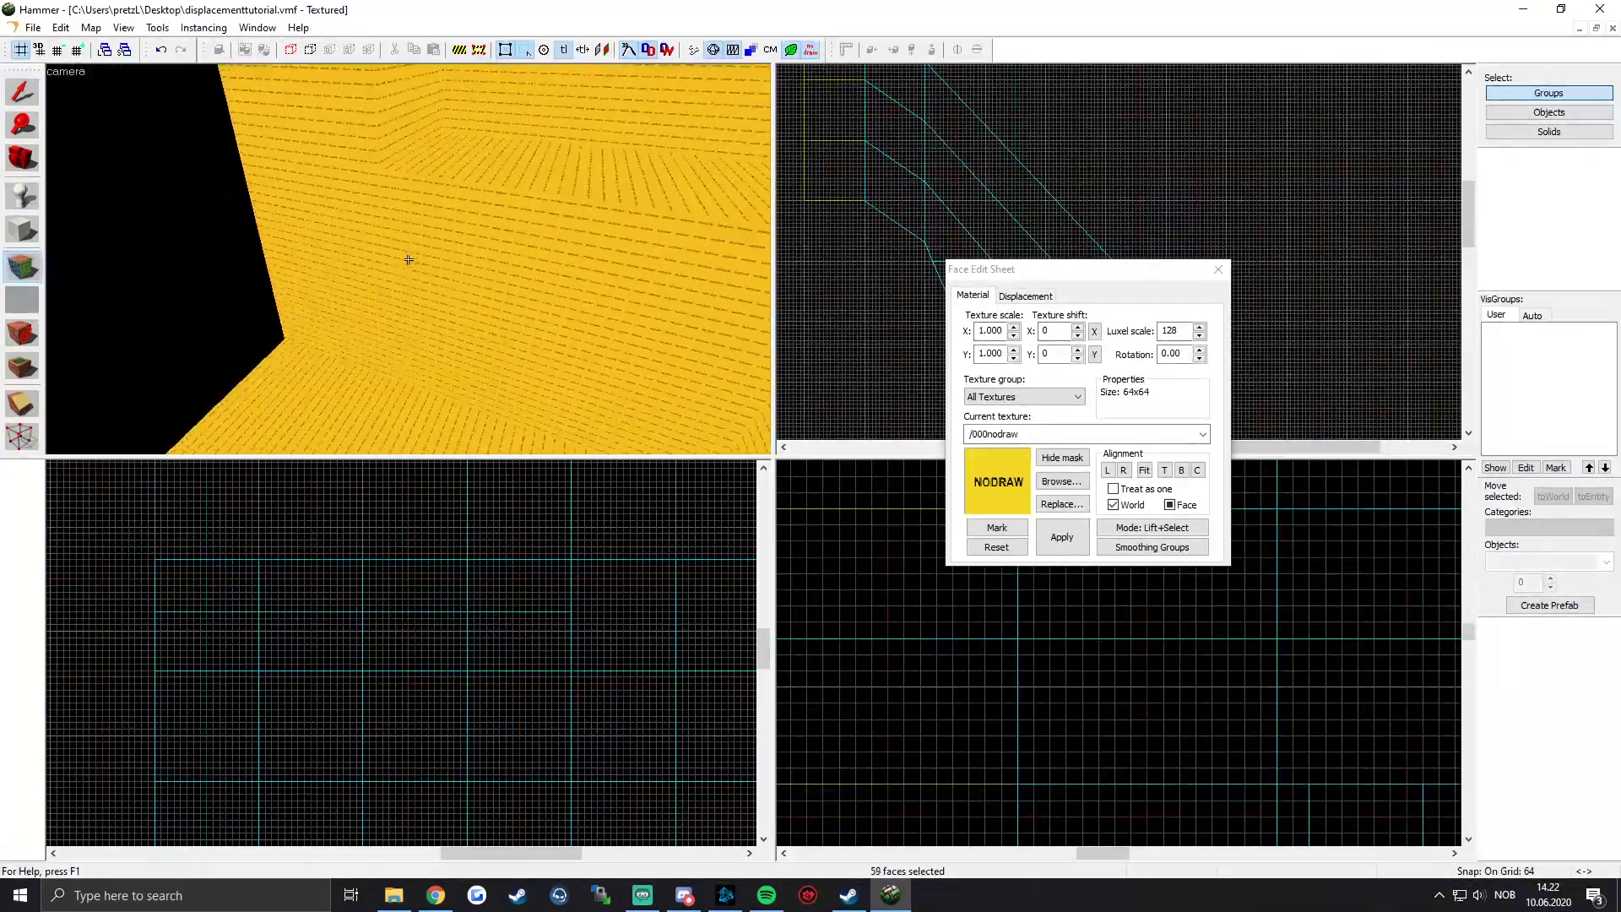
ctrl+click(409, 261)
key(z)
ctrl+click(378, 166)
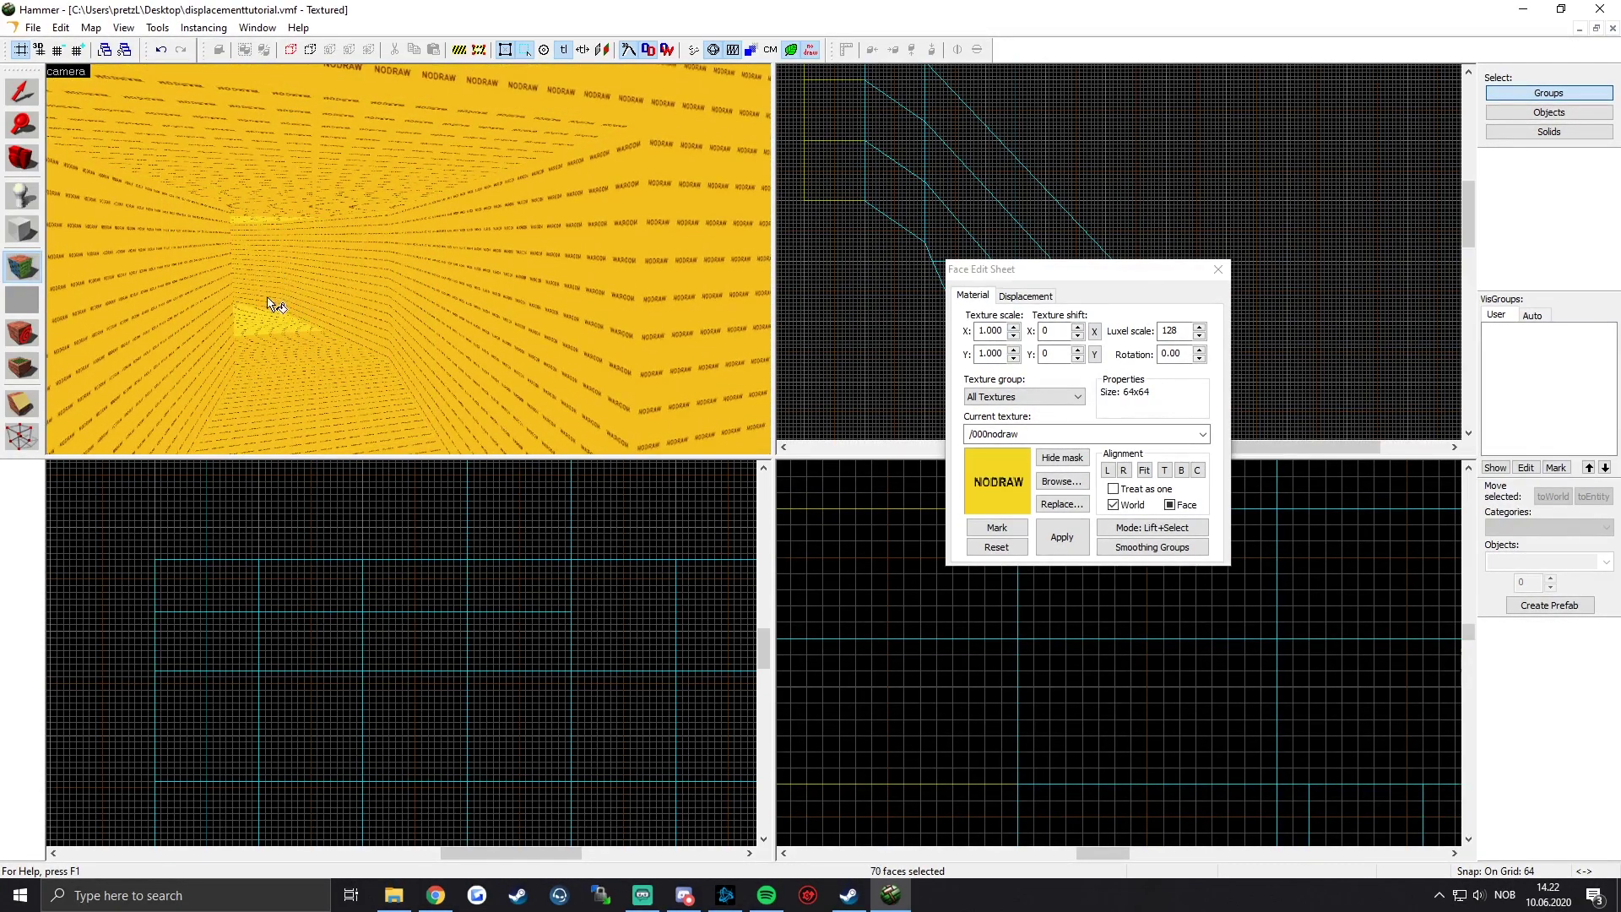
Step: Extend the face selection along the walls, floor and ceiling of the tunnel's bending section
ctrl+click(255, 310)
key(z)
key(ctrl+w)
ctrl+click(409, 260)
key(z)
ctrl+click(457, 159)
ctrl+click(390, 198)
key(z)
key(w)
ctrl+click(409, 260)
key(z)
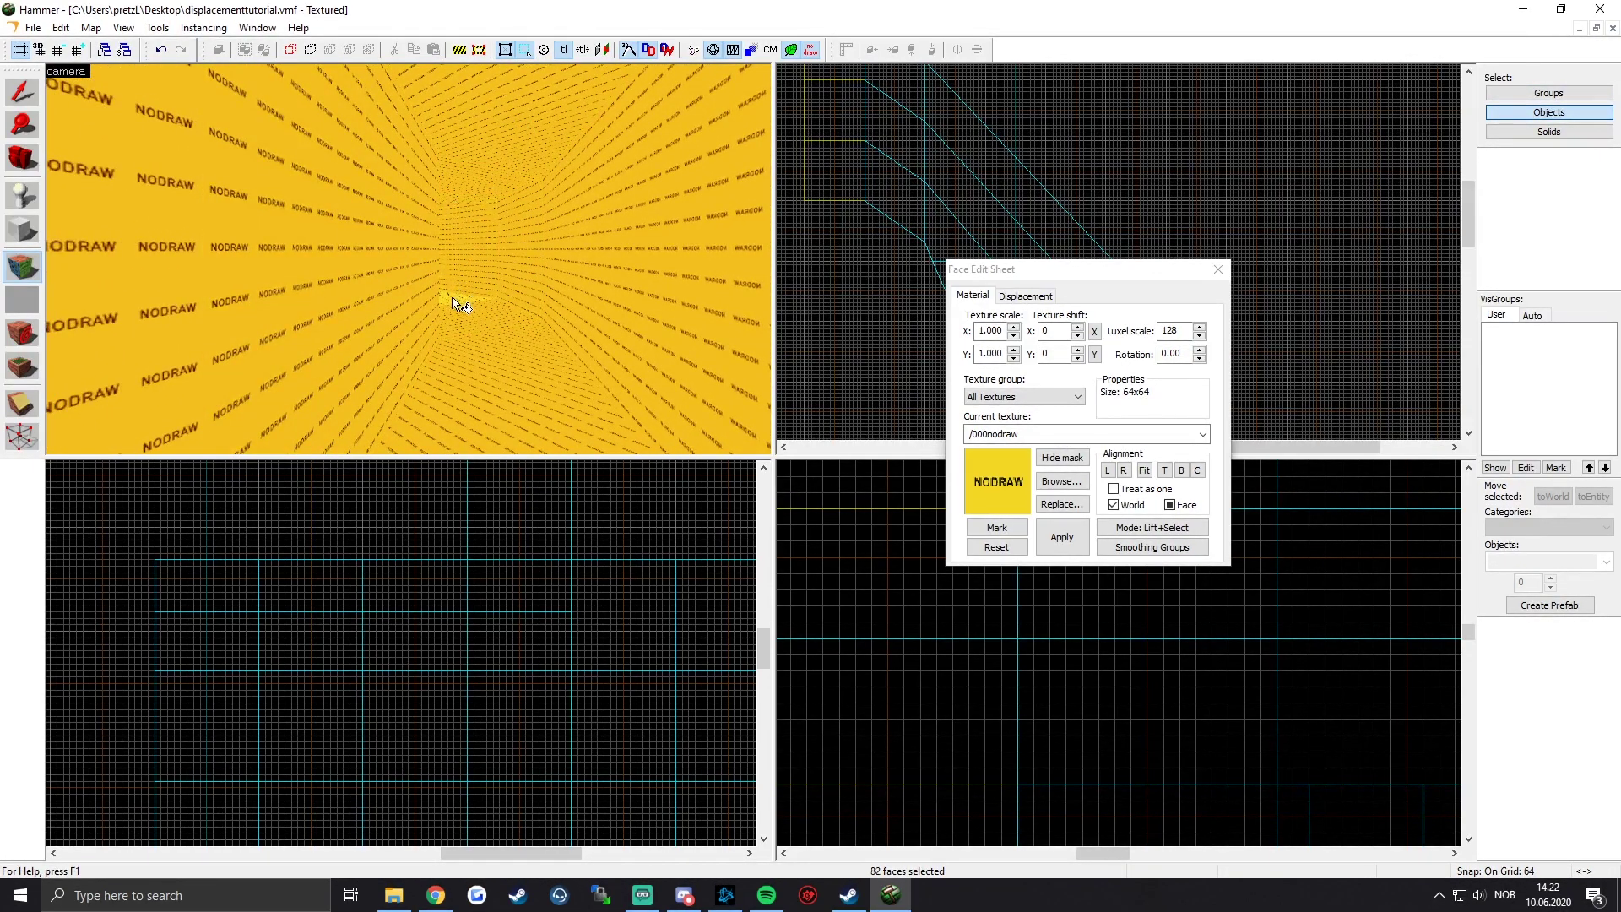
Step: Add the faces of the tunnel's last section, up to its open end, to the face selection
ctrl+click(453, 303)
key(z)
key(w)
key(z)
ctrl+click(409, 260)
ctrl+click(403, 274)
key(z)
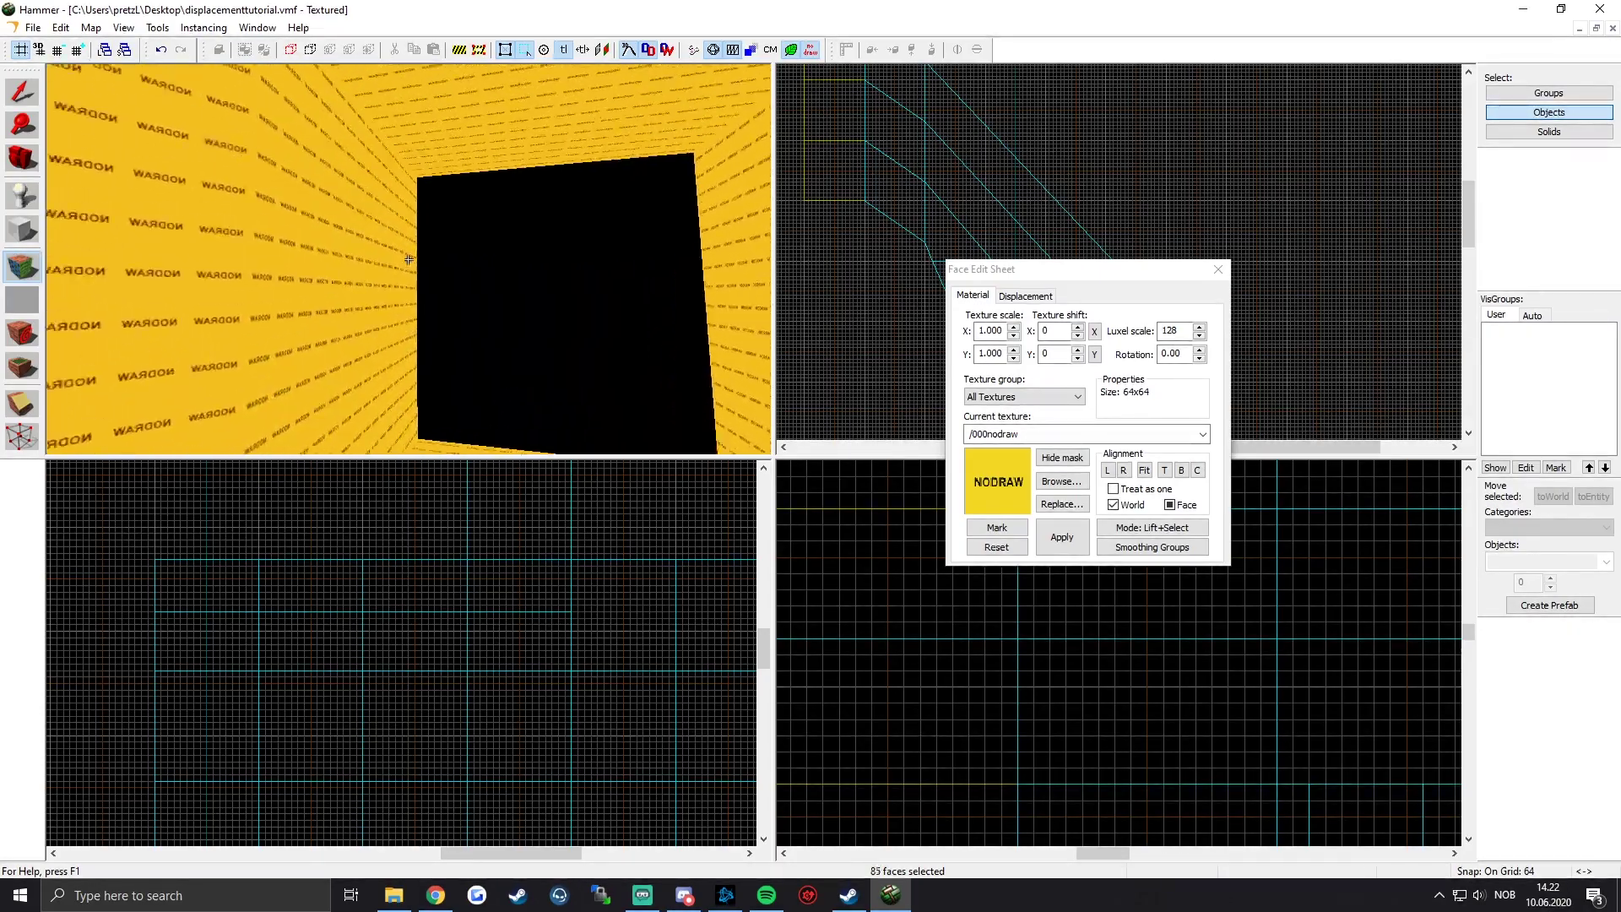
Step: Create displacements on all selected room and tunnel faces, then close the Face Edit Sheet
key(w)
drag(409, 260, 409, 260)
key(w)
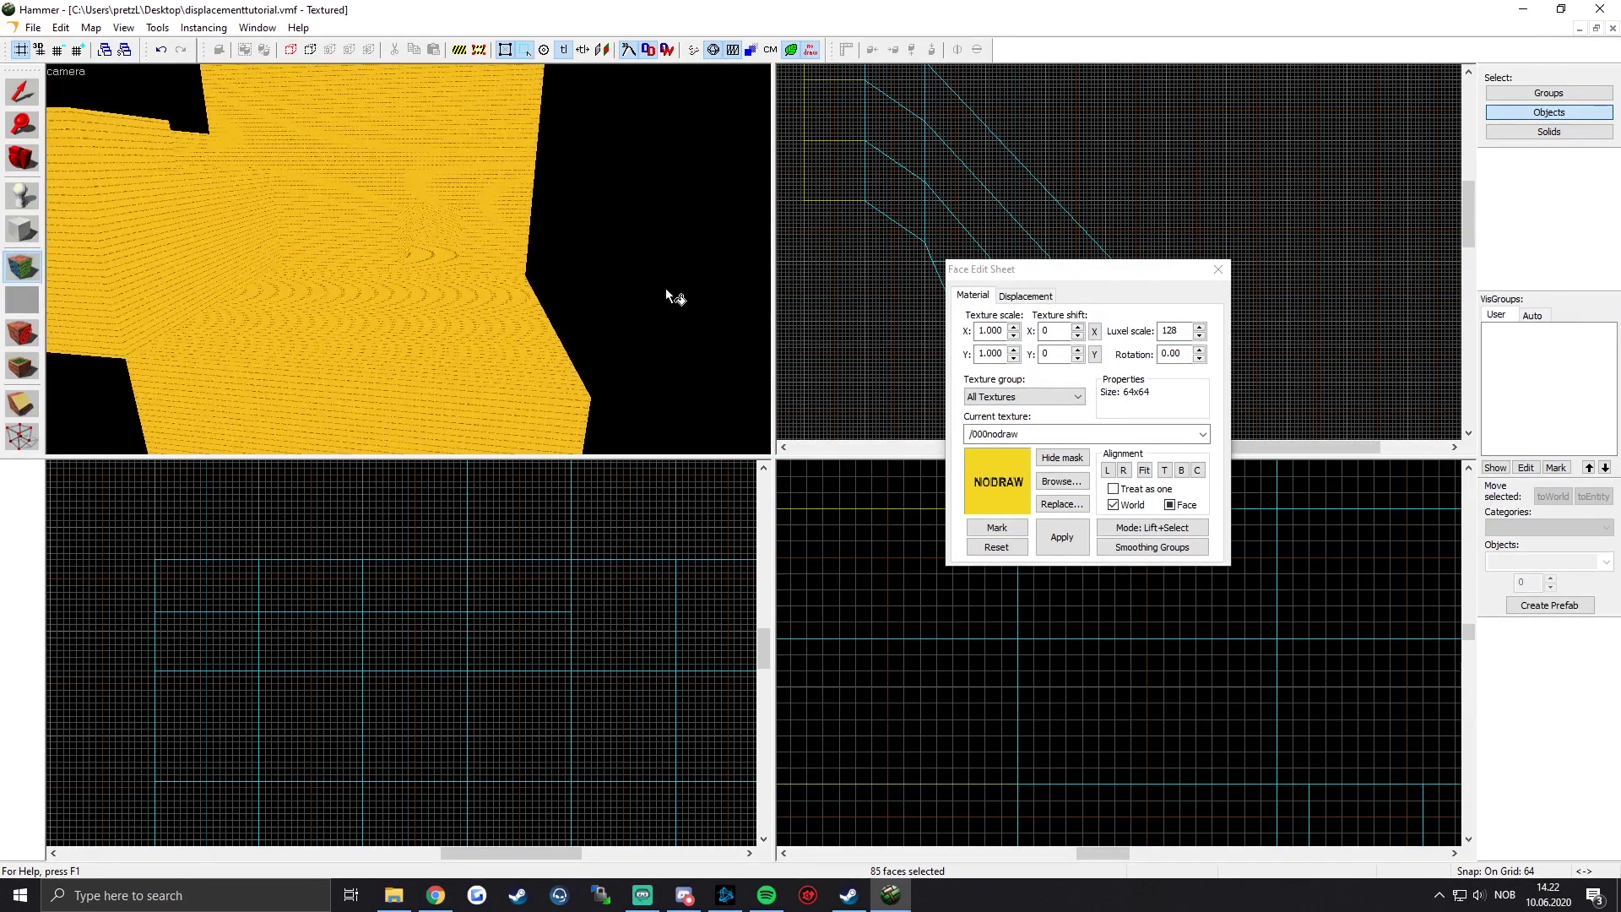
click(1027, 296)
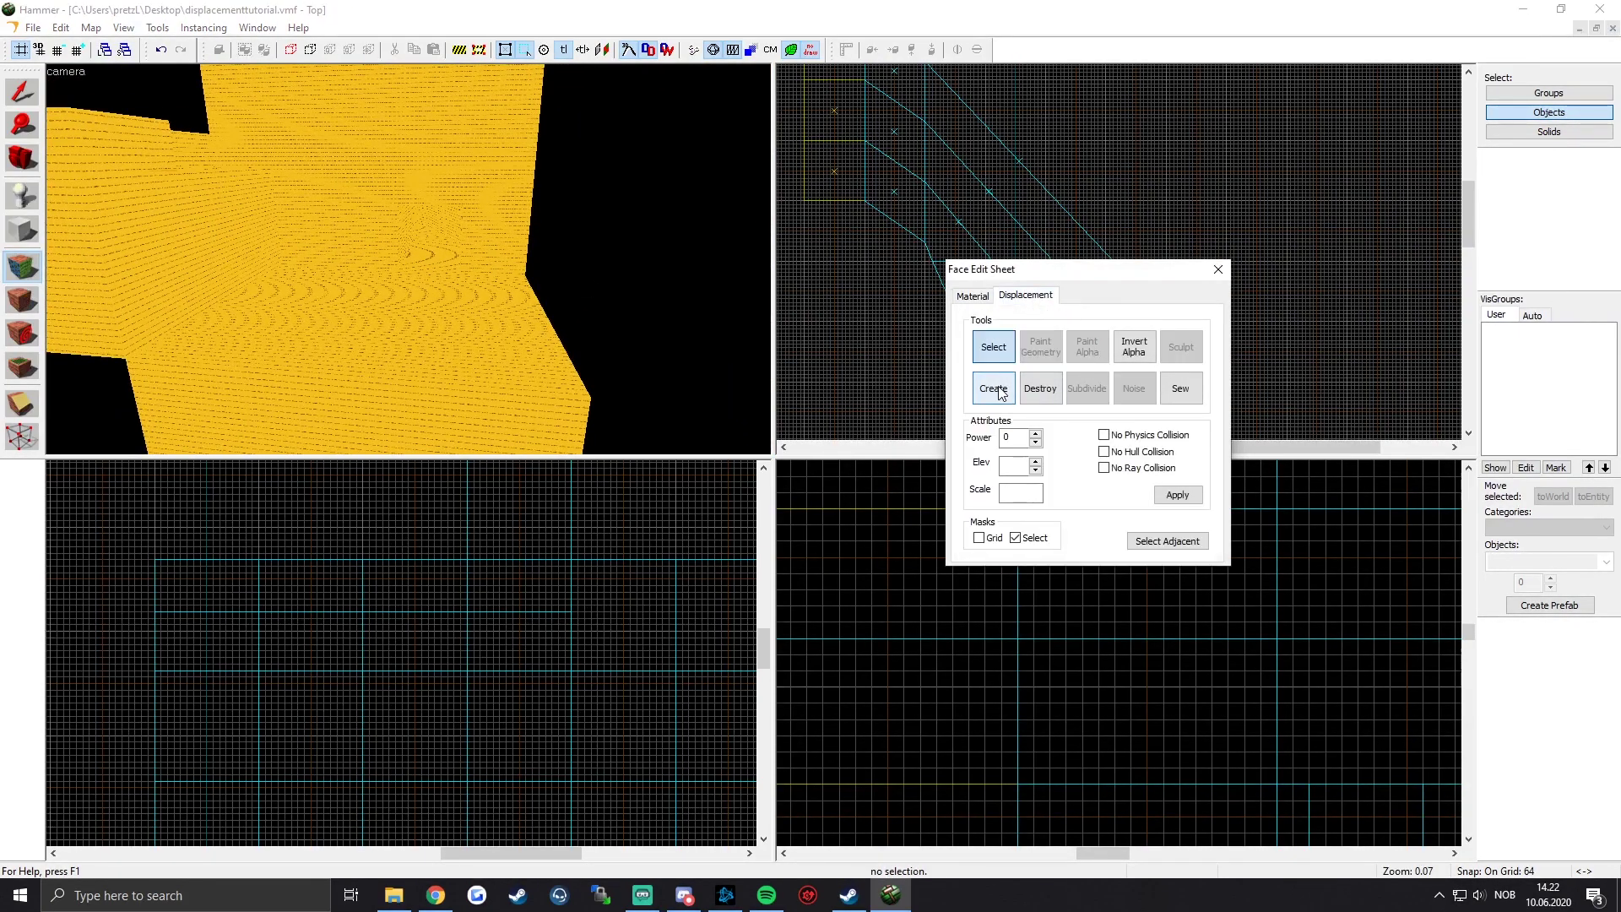
click(994, 388)
click(1065, 440)
click(1227, 270)
Step: Select the 1024 x 1024 x 1088 corner block beside the tunnel entrance and center the 2D views on it
scroll(409, 260, up, 10)
scroll(408, 260, down, 4)
click(393, 258)
scroll(384, 266, down, 6)
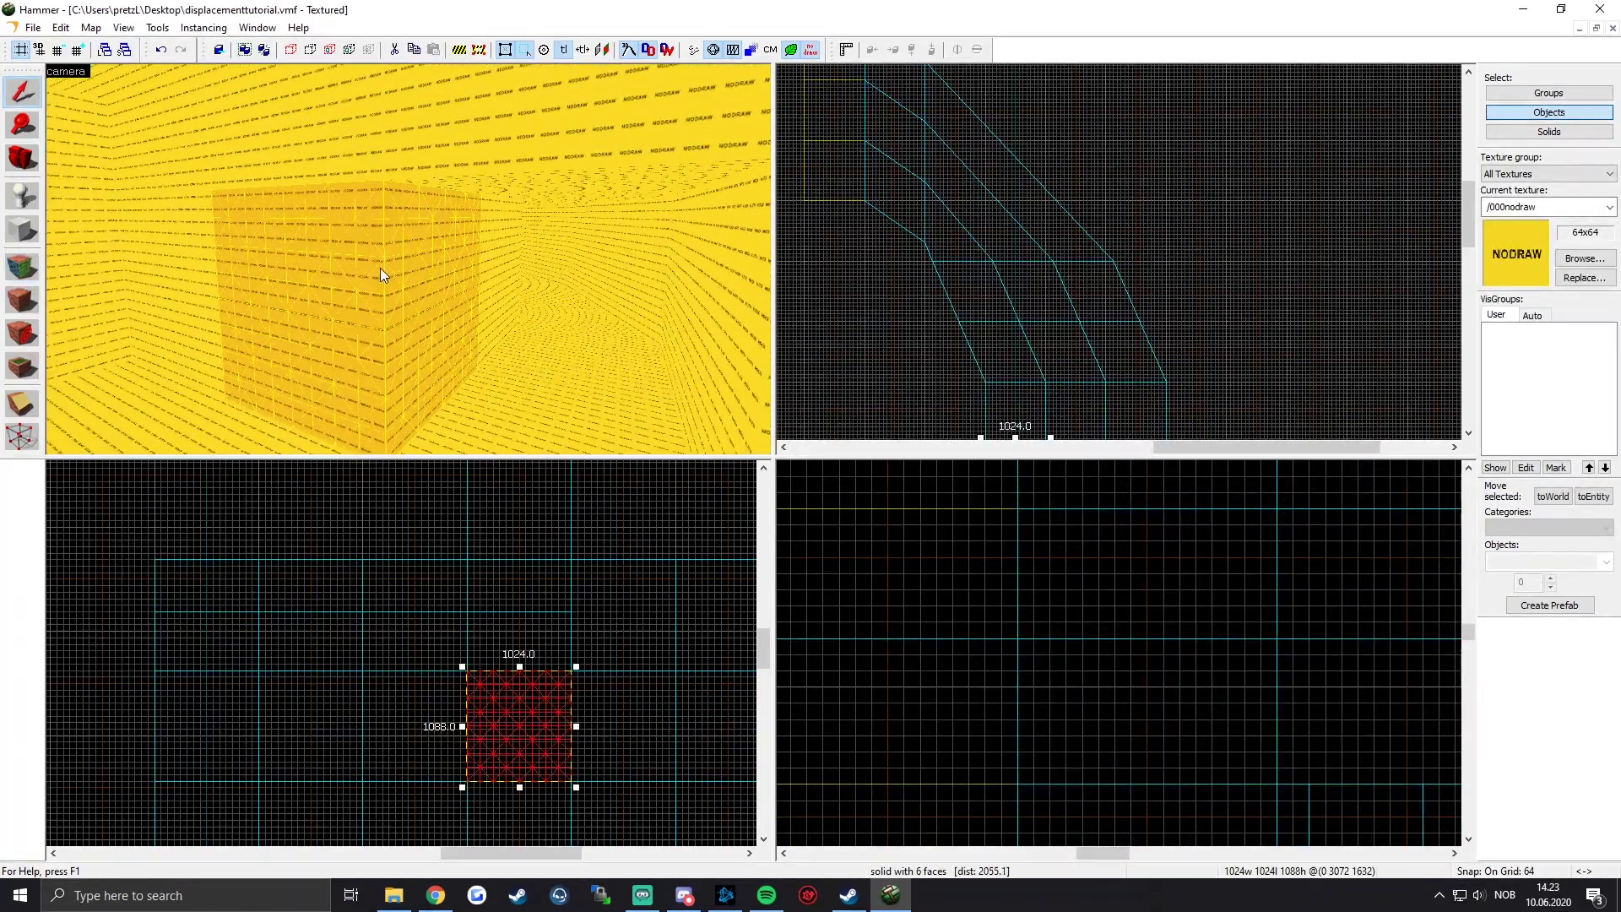
key(ctrl+e)
scroll(955, 252, up, 2)
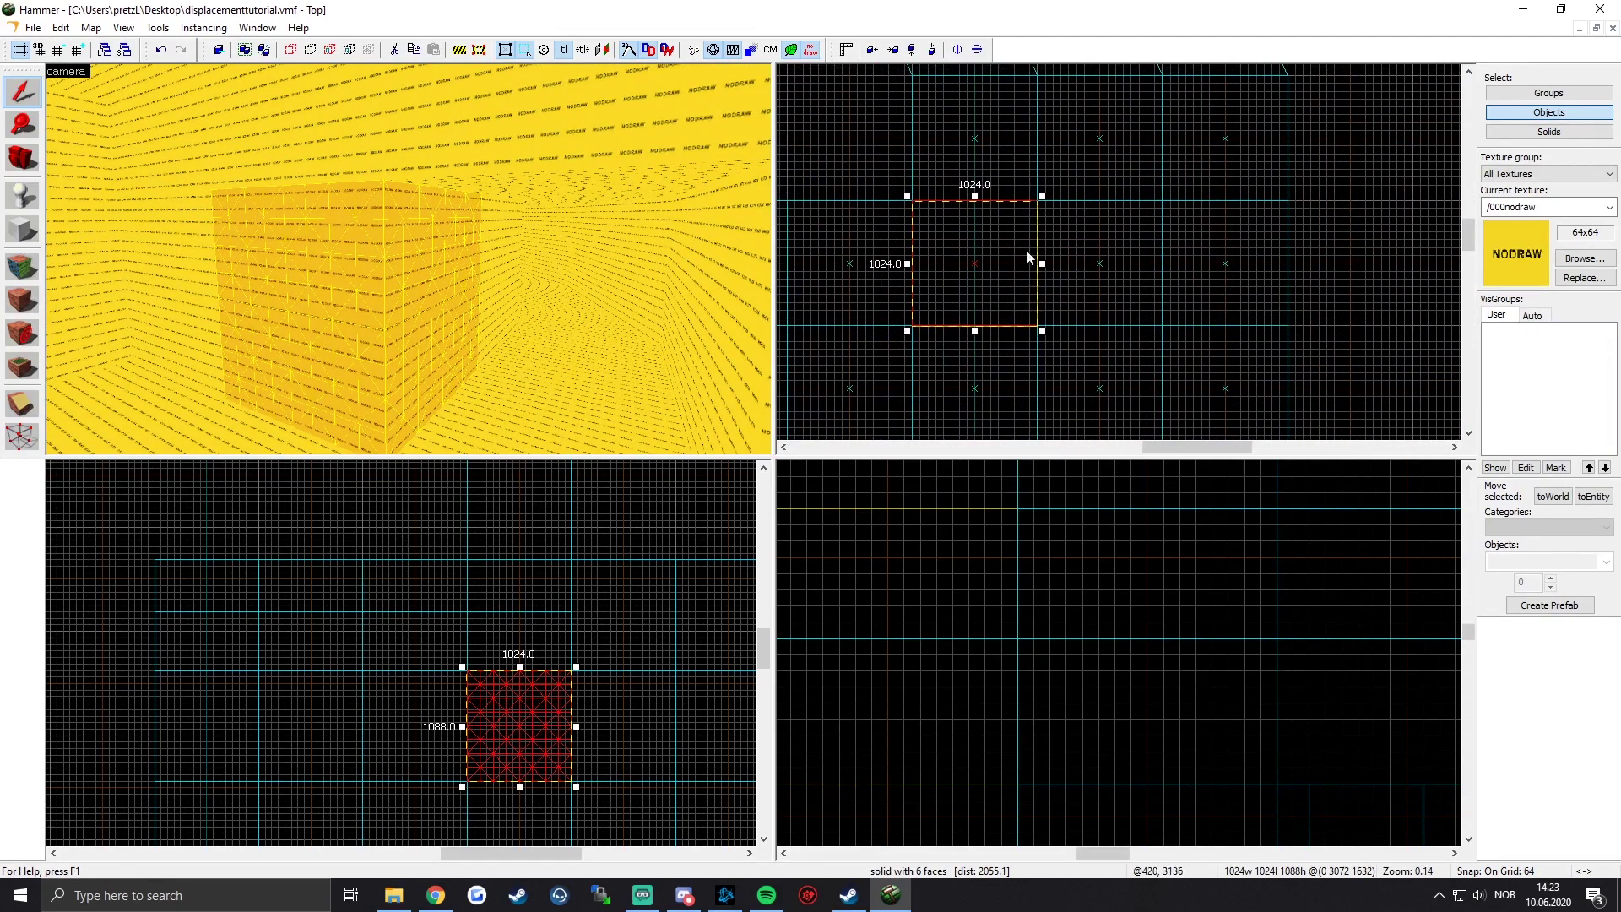
key(z)
key(s)
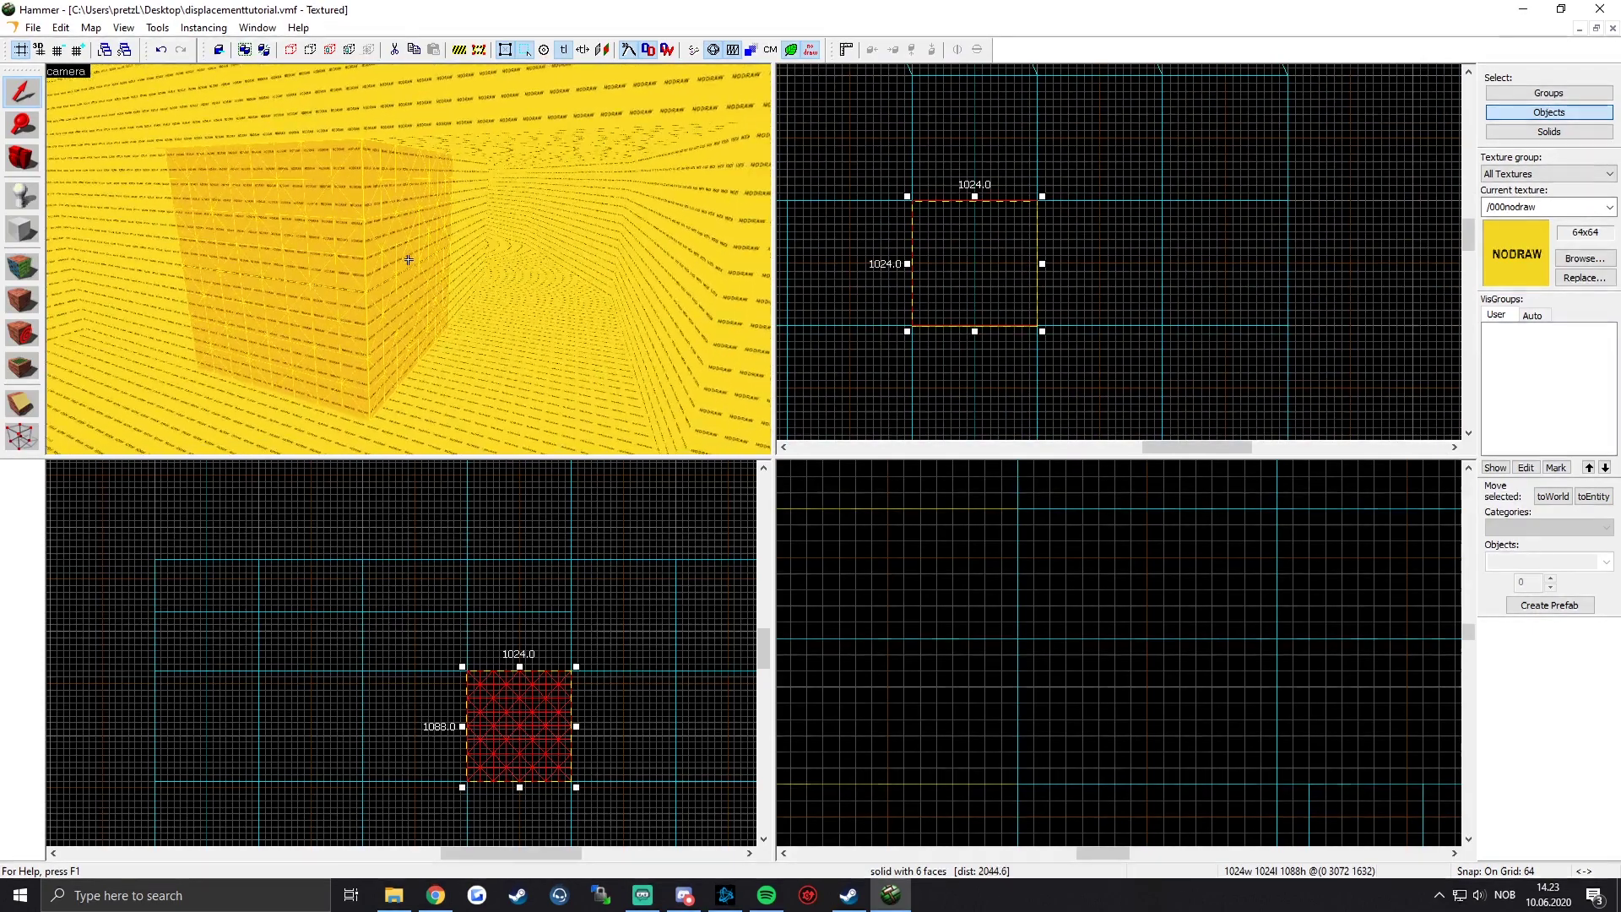
key(z)
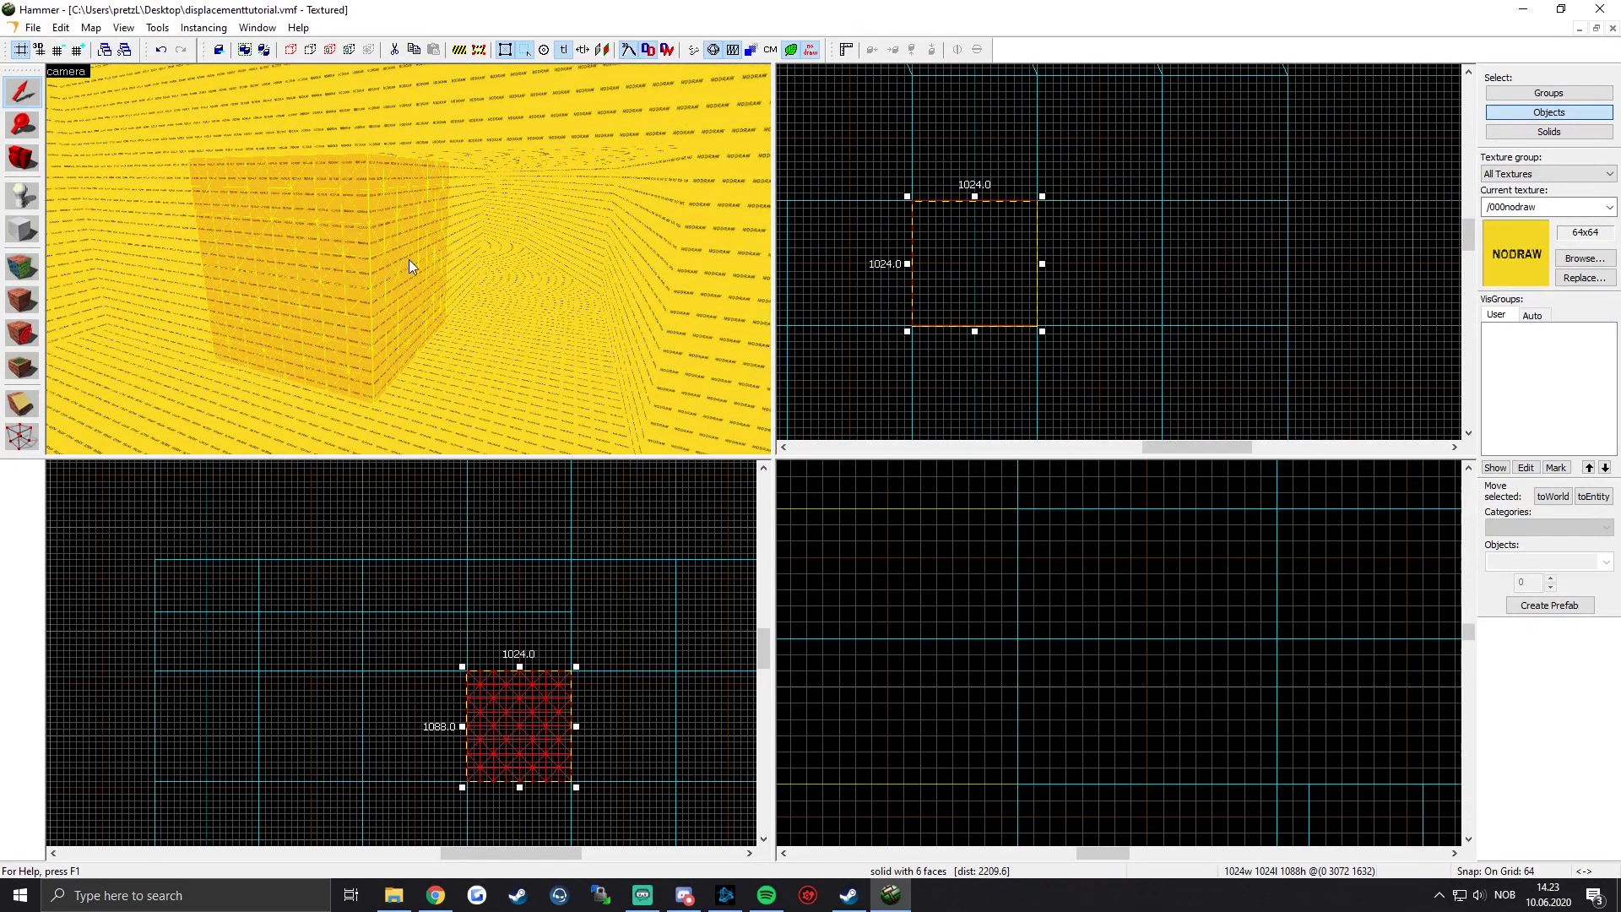
Step: Replace the corner block with a thin nodraw slab 1024 units wide and 64 units thick along its room-facing side
click(22, 230)
scroll(1081, 244, up, 2)
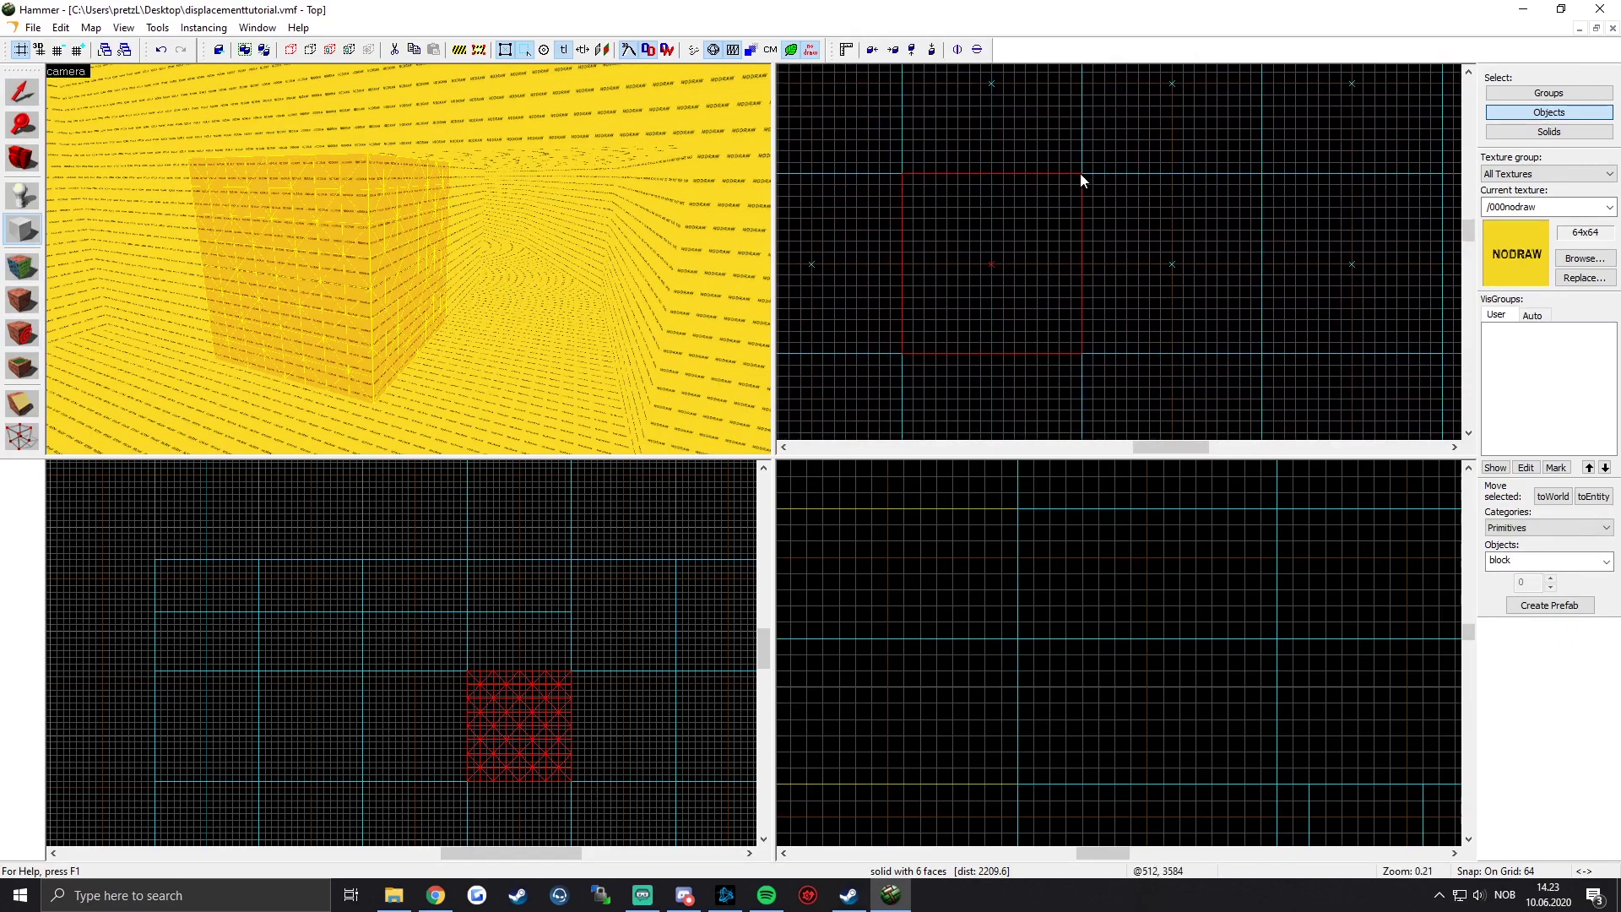
drag(1070, 345, 1066, 352)
click(21, 240)
scroll(1031, 350, up, 1)
middle_drag(1078, 351, 1133, 349)
drag(1157, 345, 1145, 346)
drag(953, 353, 942, 353)
key(Return)
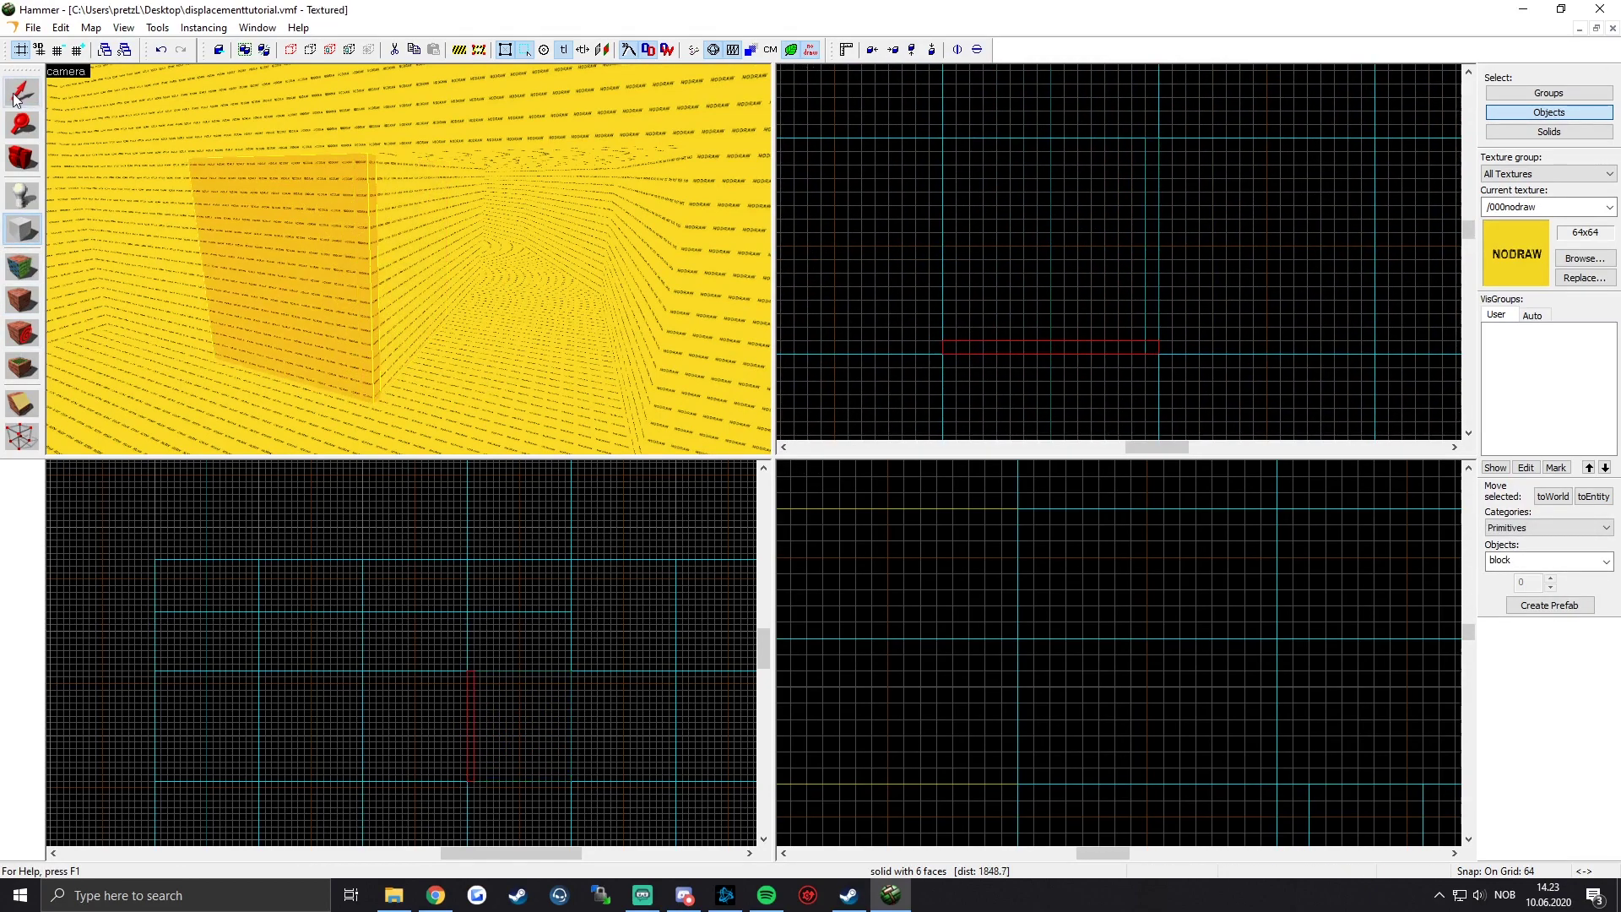
Step: Miter the shared corner of the two 64-unit-thick slabs with the Vertex tool
click(23, 436)
scroll(1169, 361, up, 2)
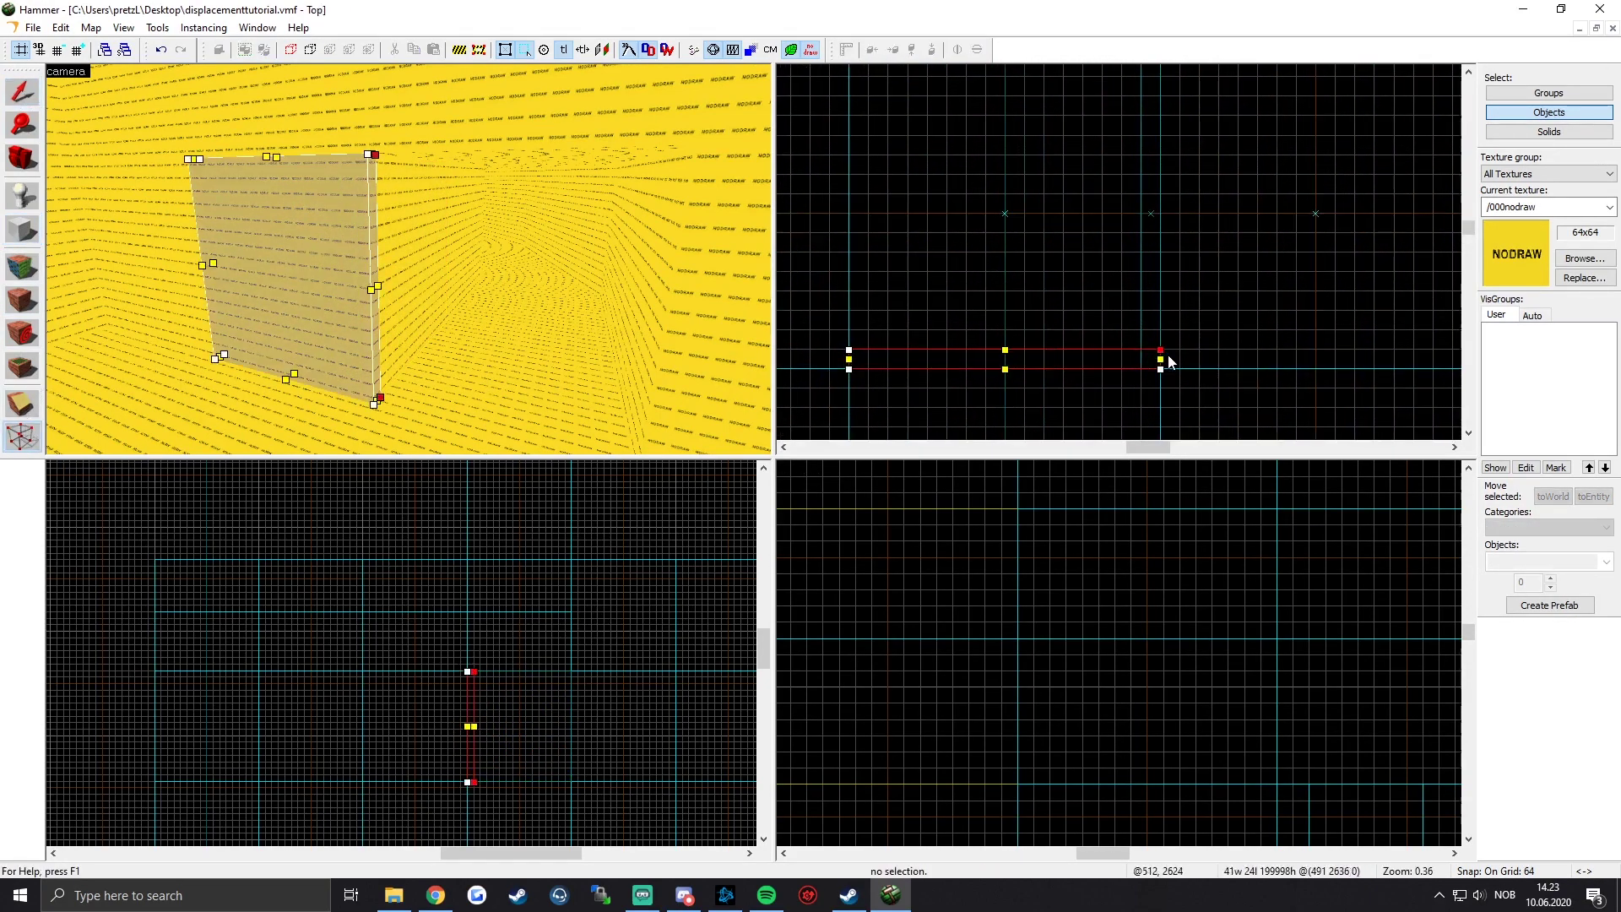
click(428, 251)
key(ctrl+y)
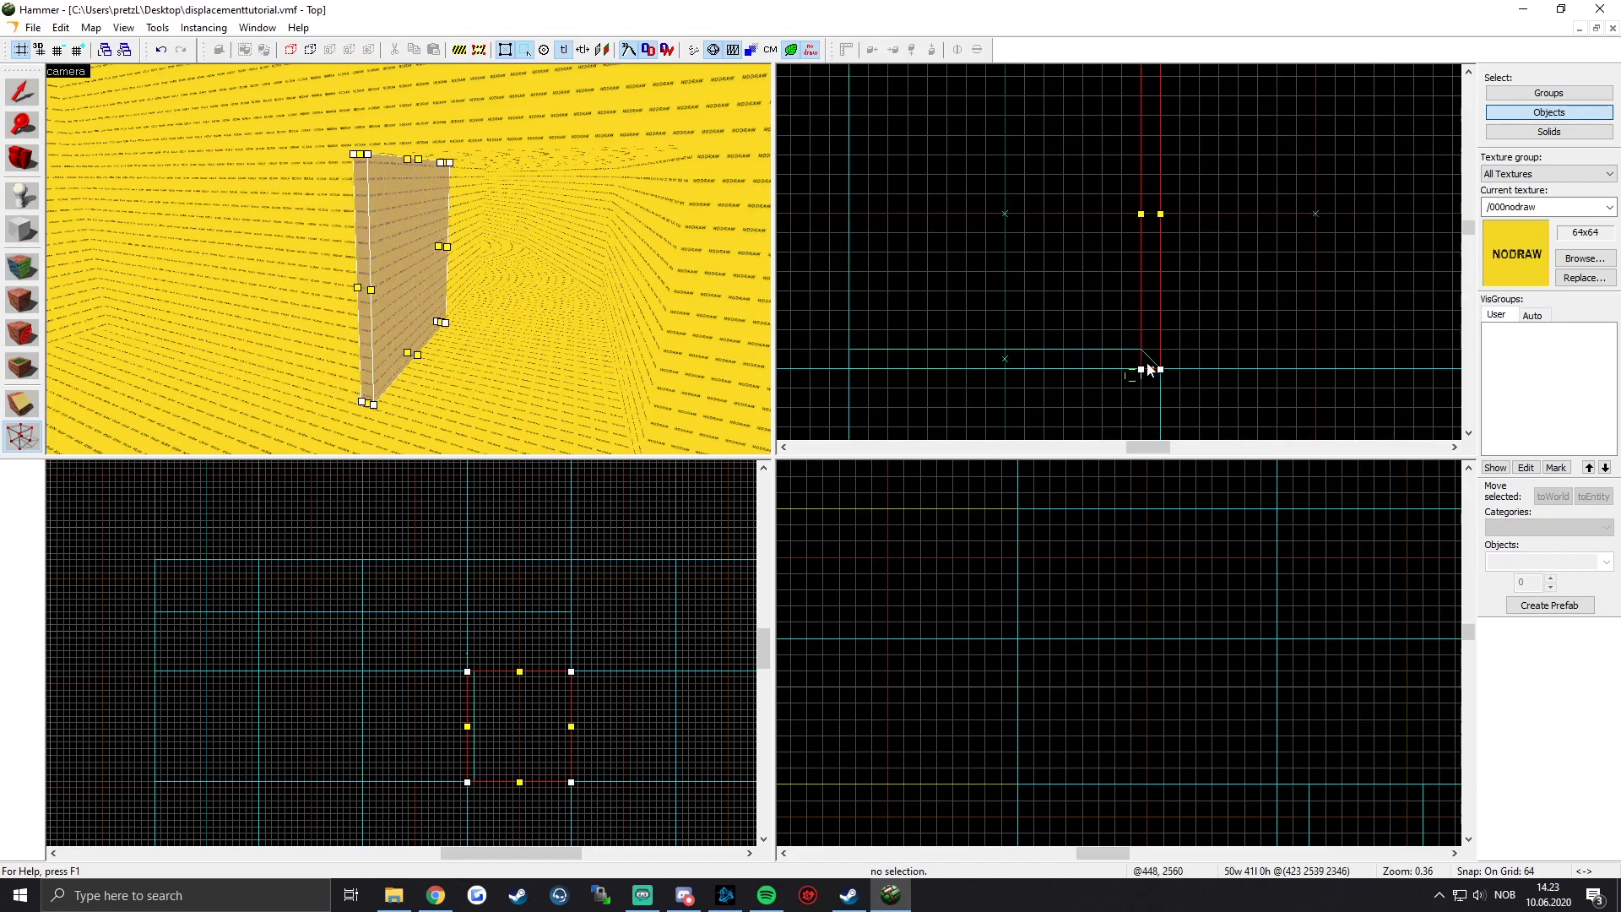
key(shift+s)
key(ctrl+s)
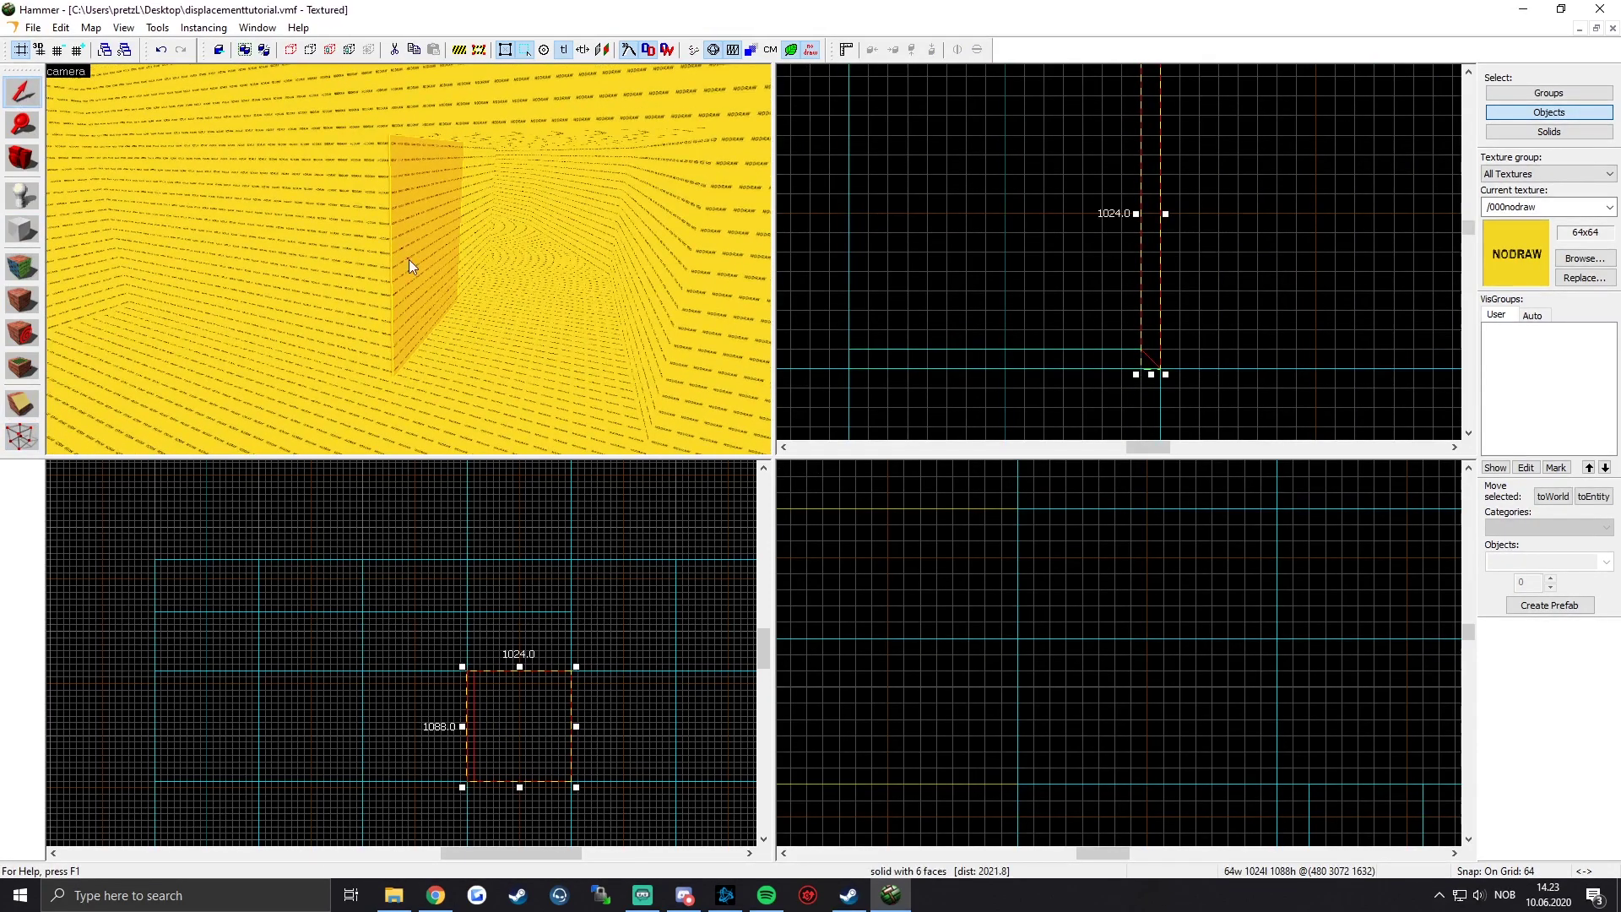
Step: Undo the thin-slab edits at the corner block and the displacement creation on the layout
key(ctrl+z)
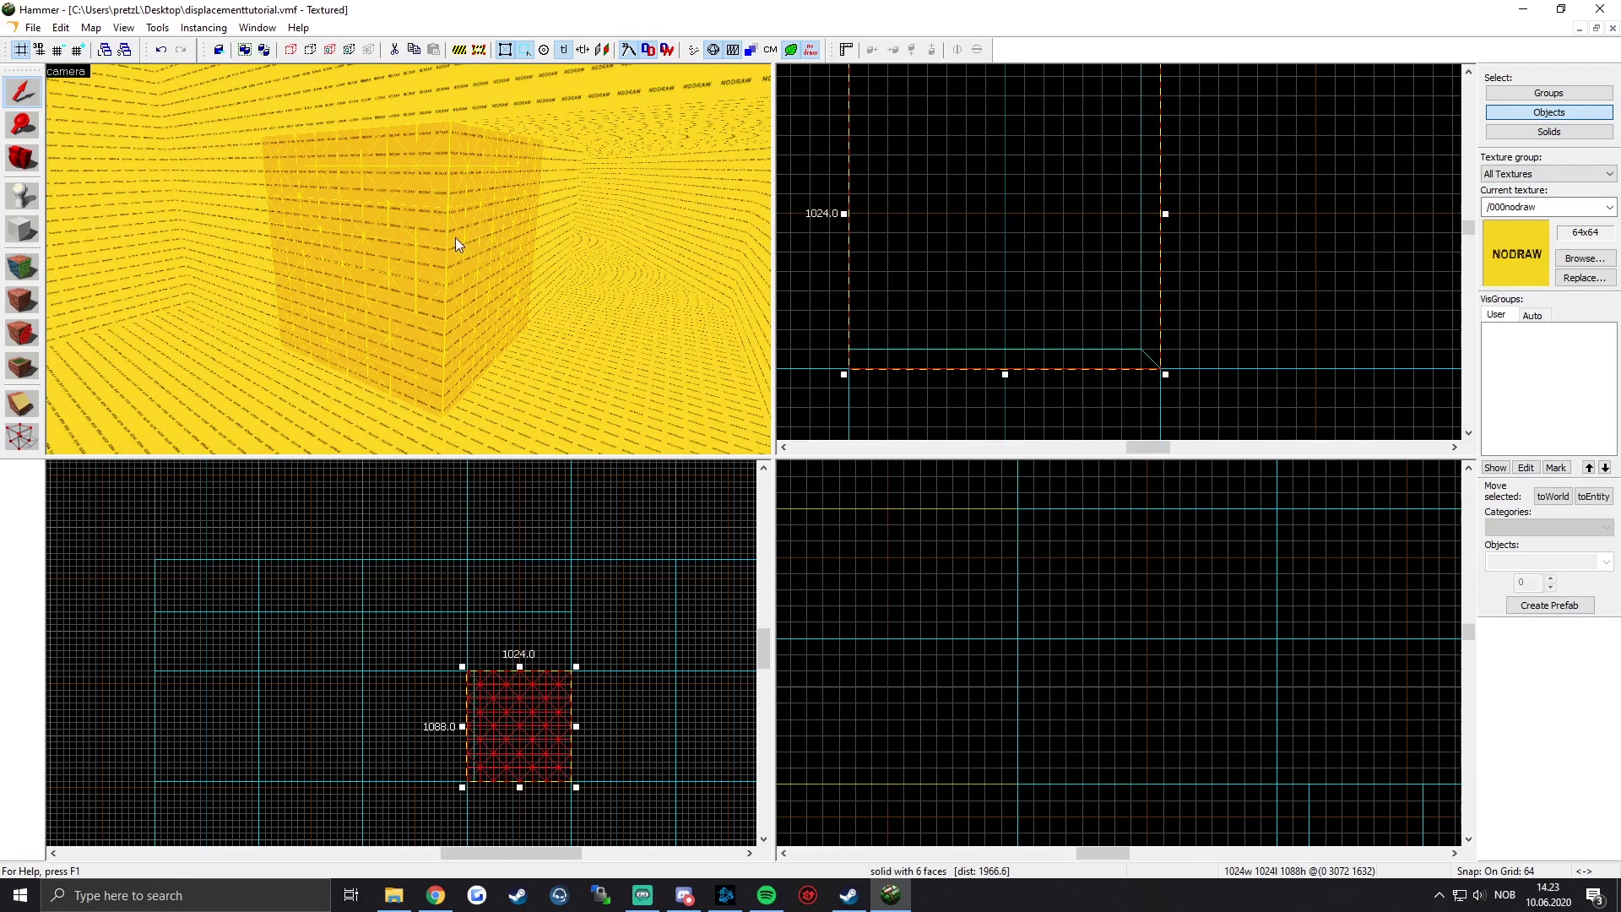
key(z)
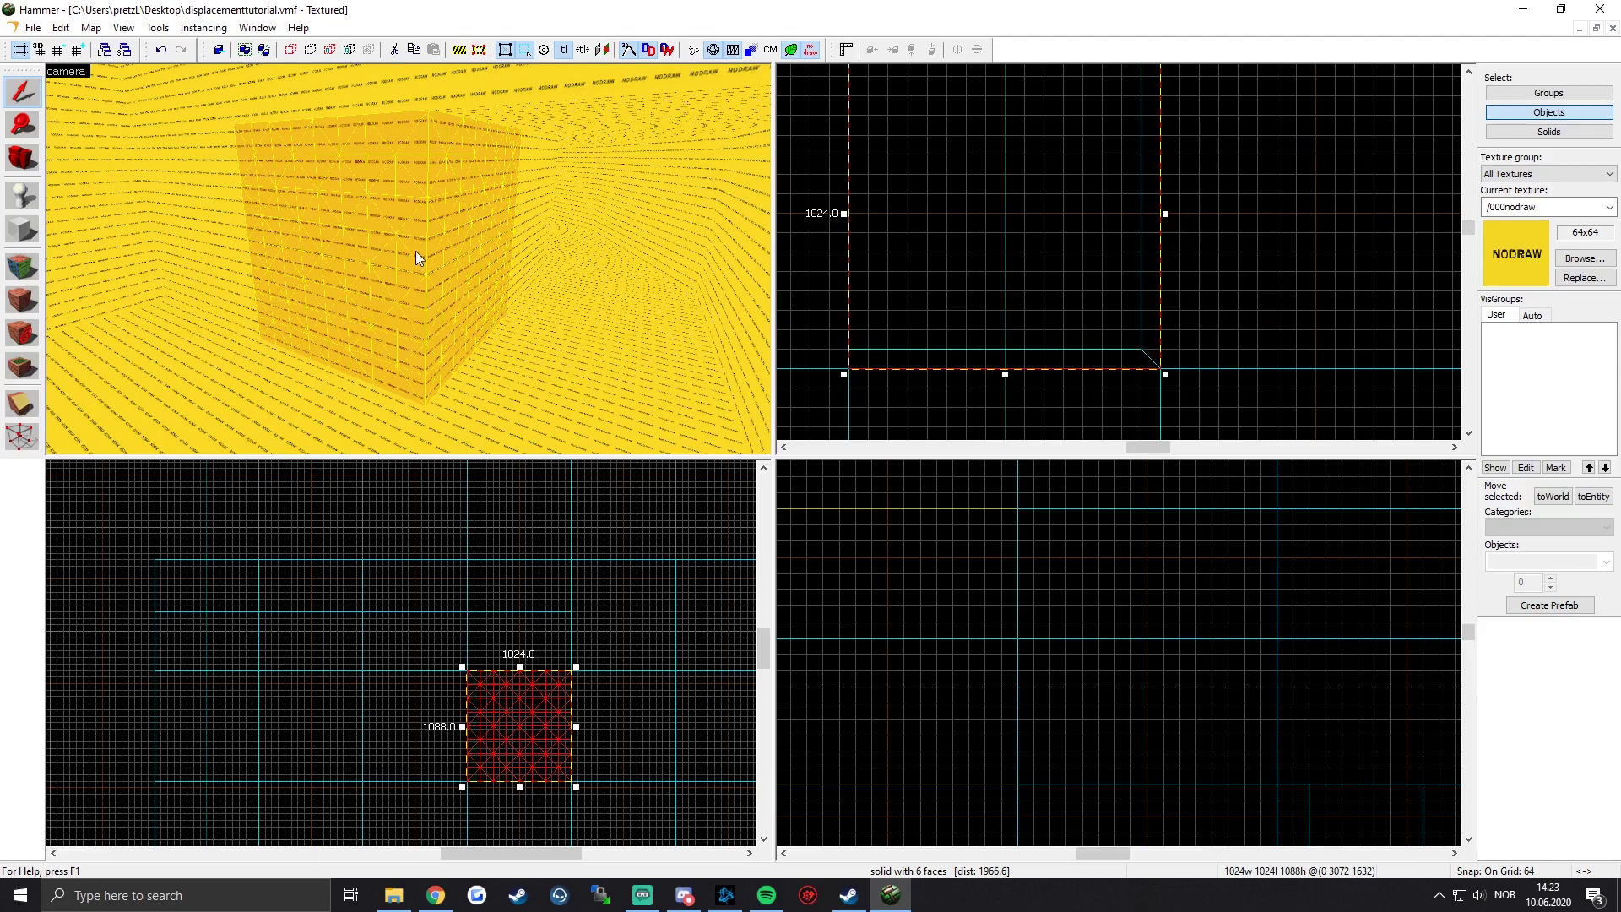
key(ctrl+y)
key(Delete)
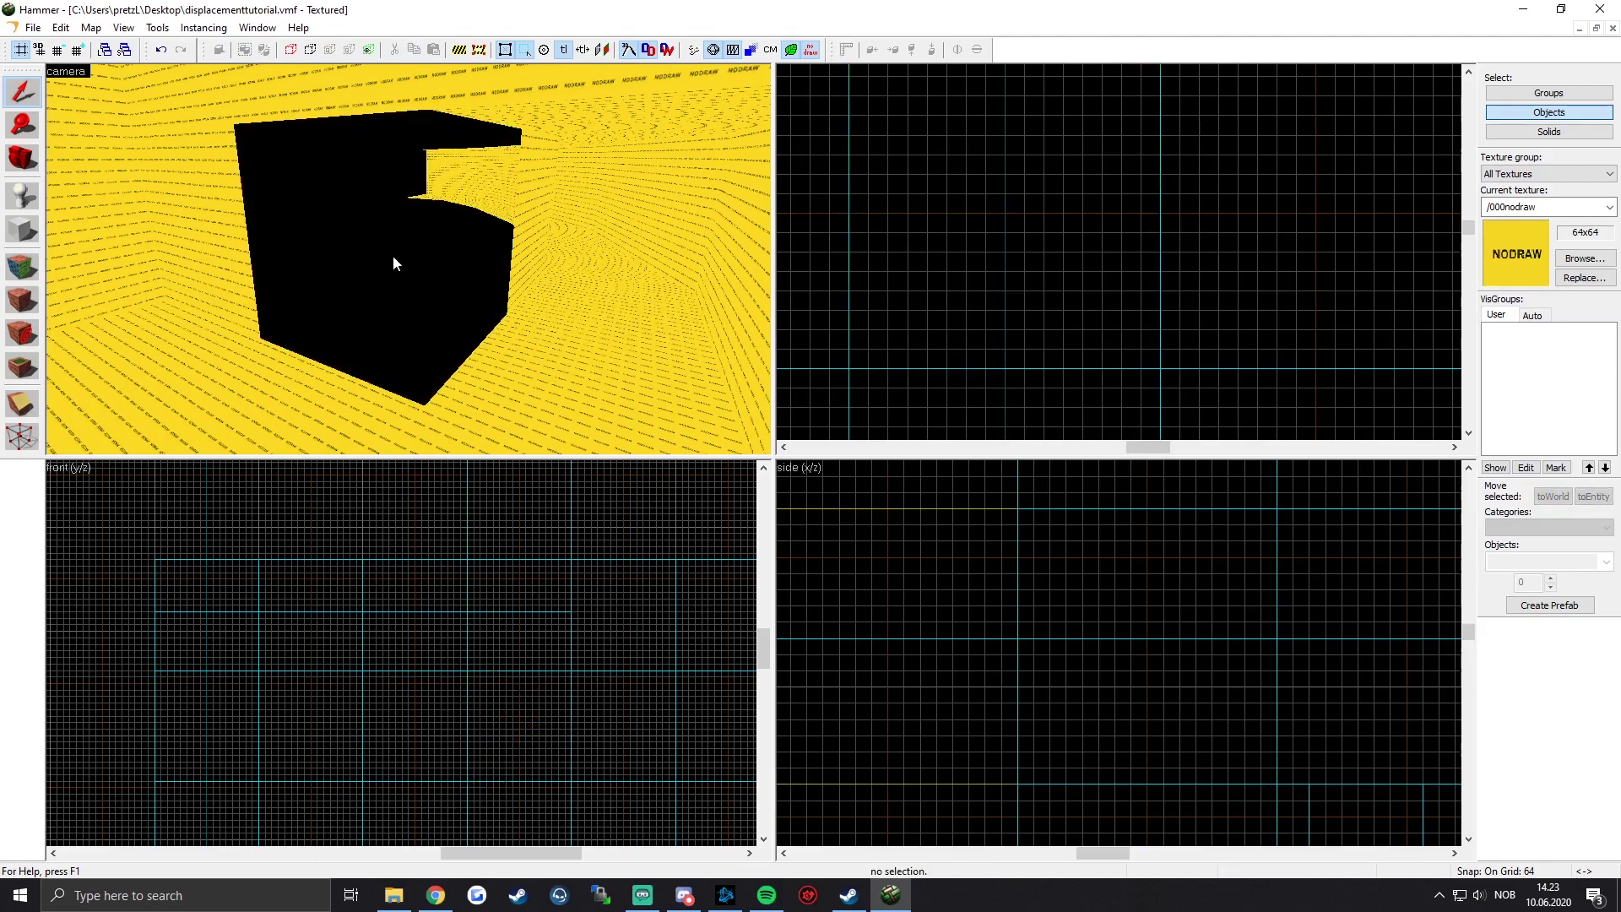
key(z)
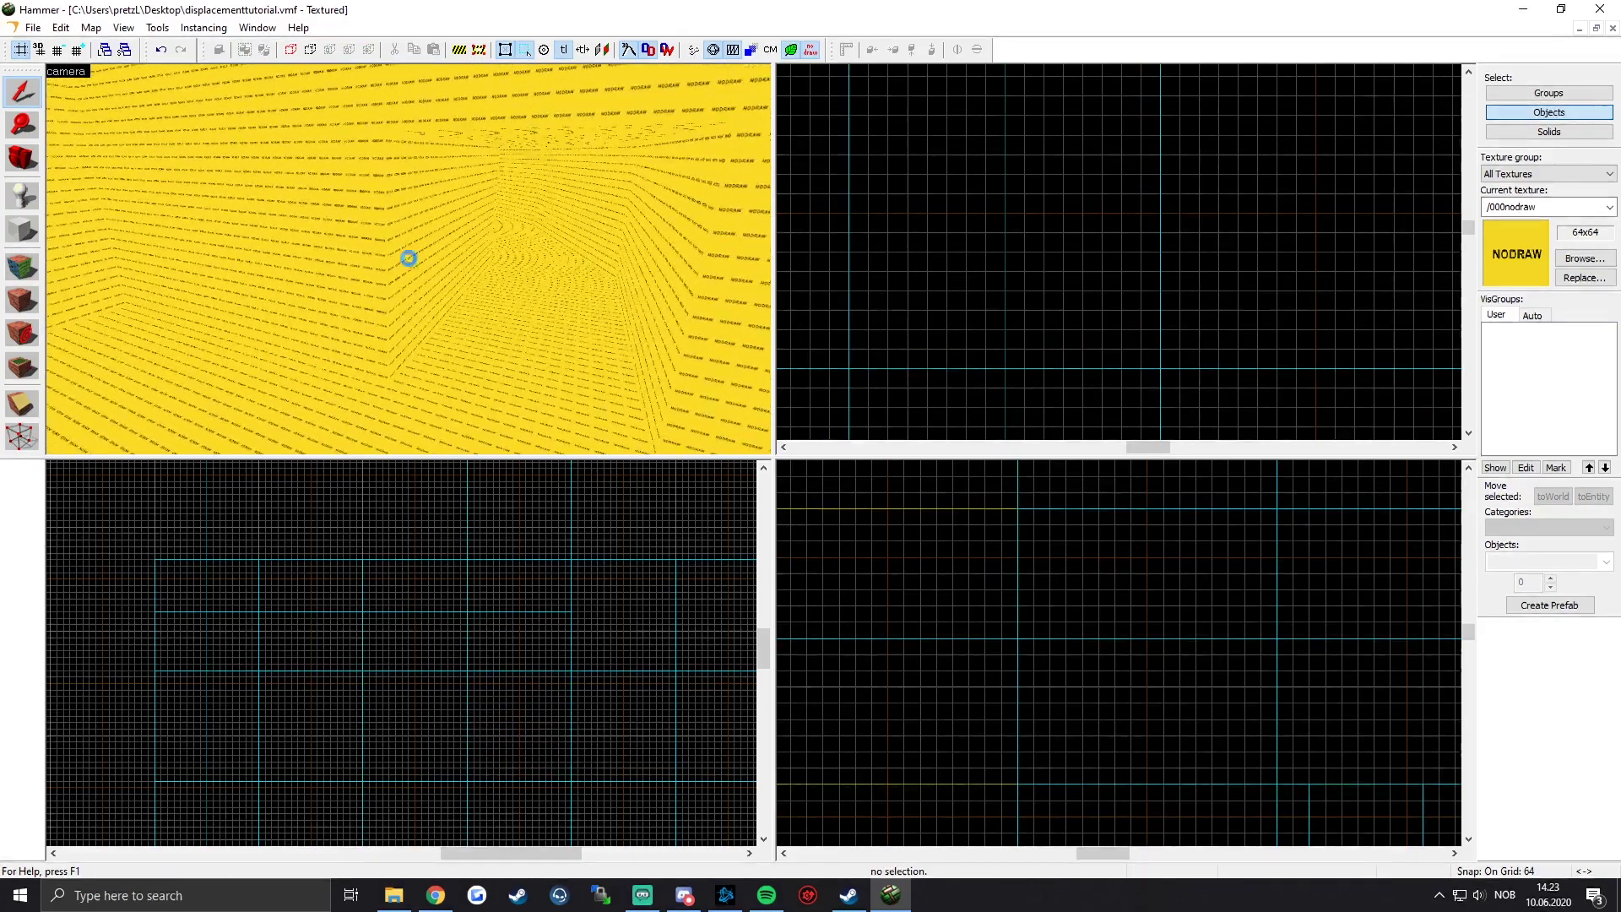
key(z)
key(s)
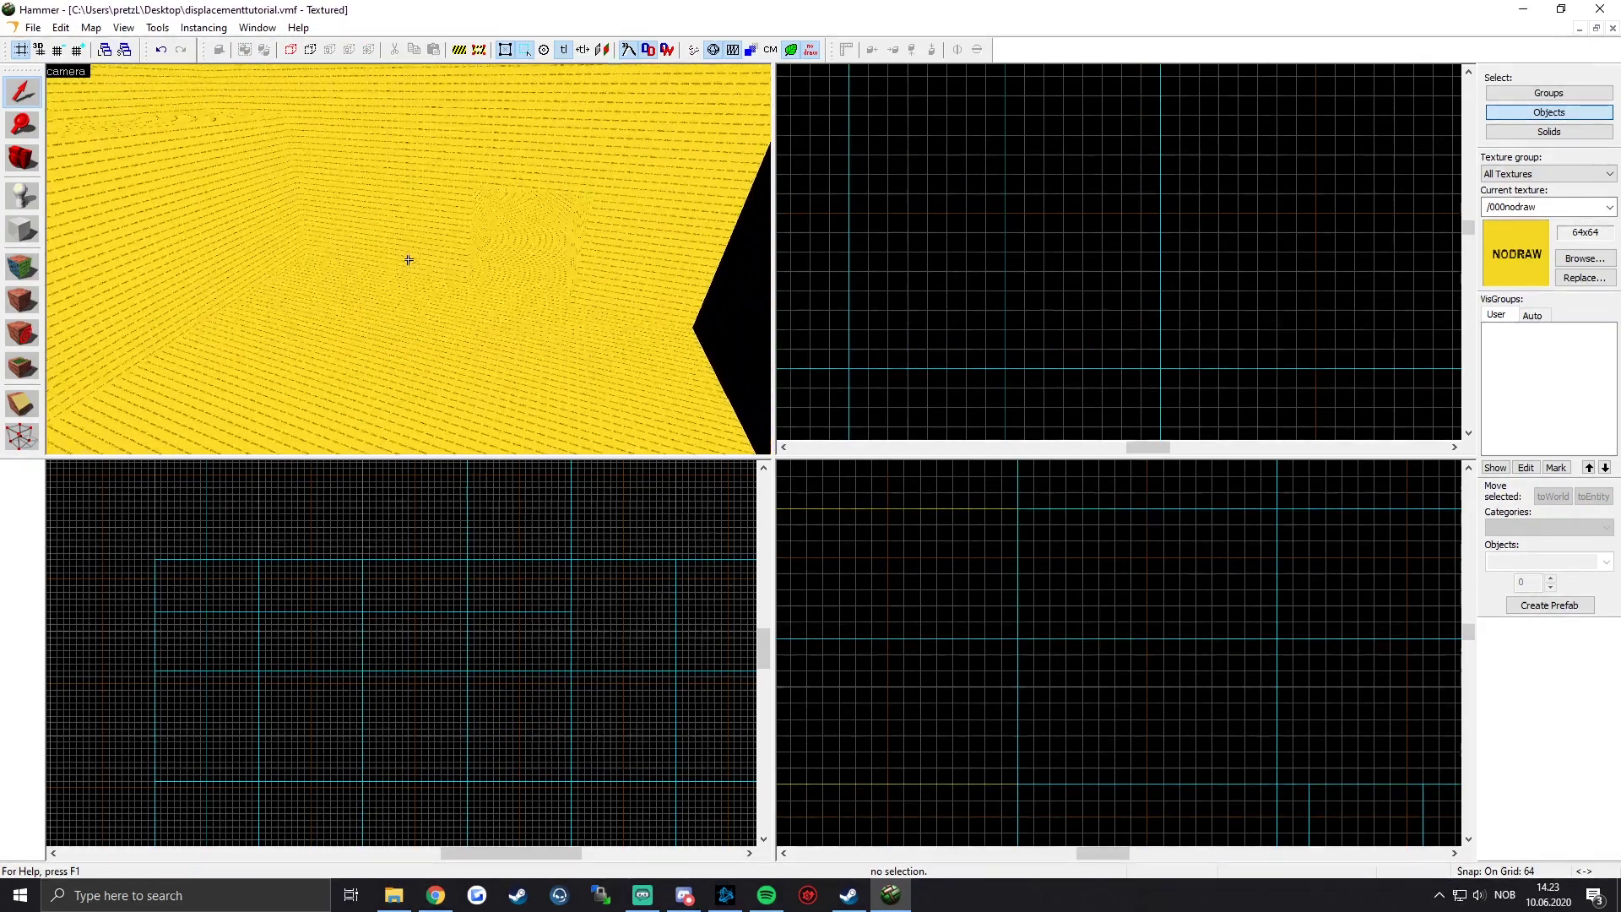
key(z)
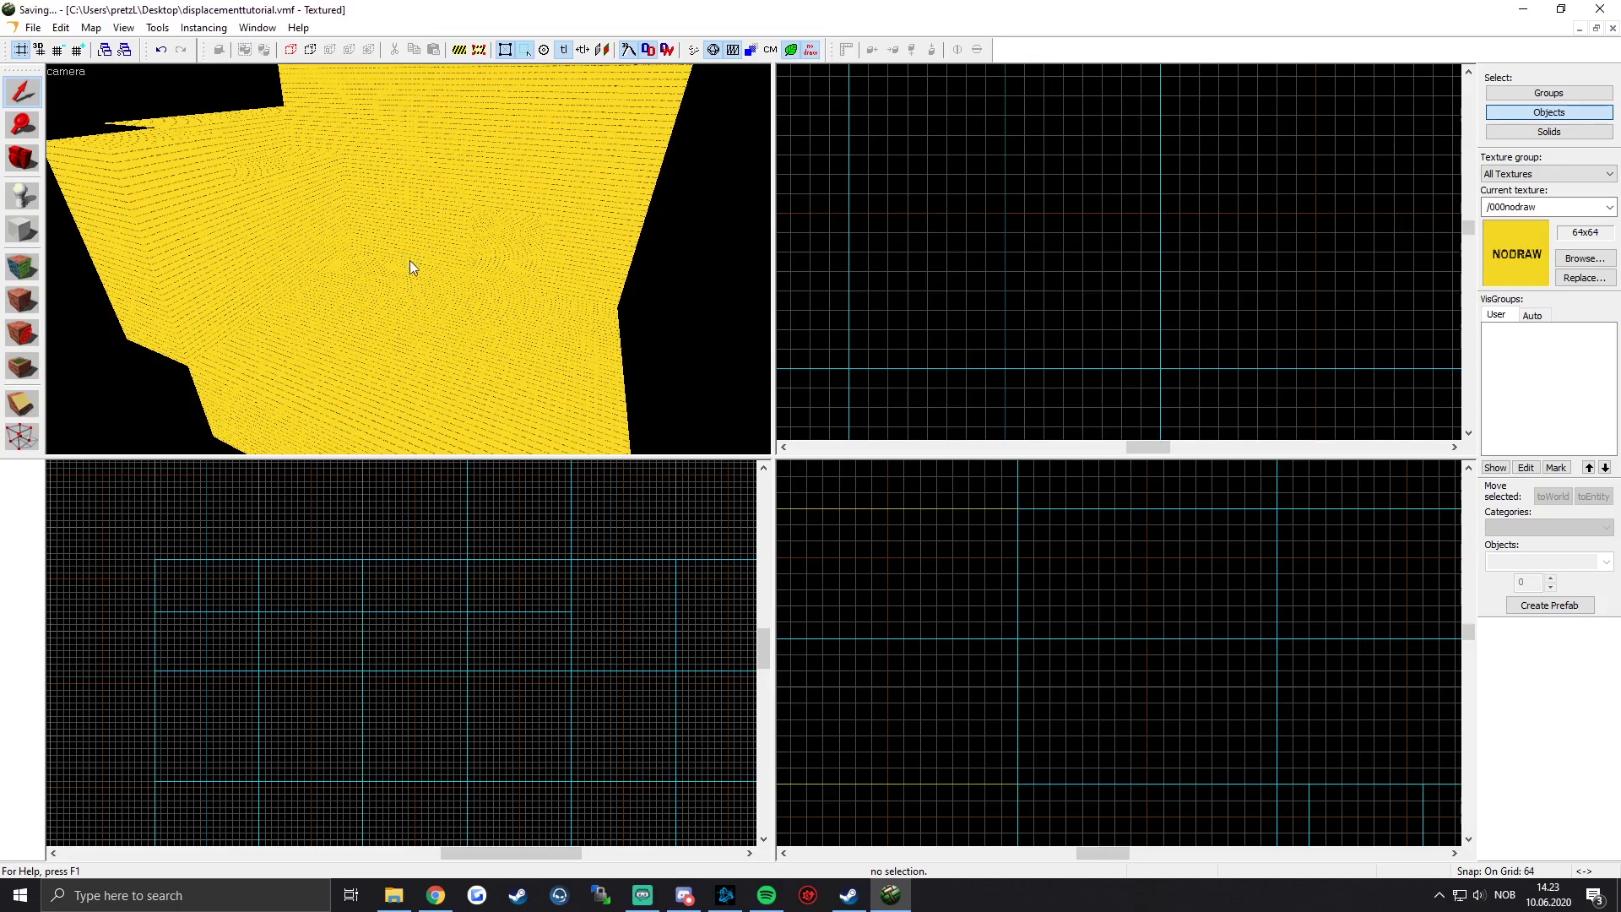
Step: Start face editing and select the room-facing faces of the blocks framing the tunnel entrance, plus one inner side face
key(z)
key(w)
key(z)
click(331, 222)
click(345, 199)
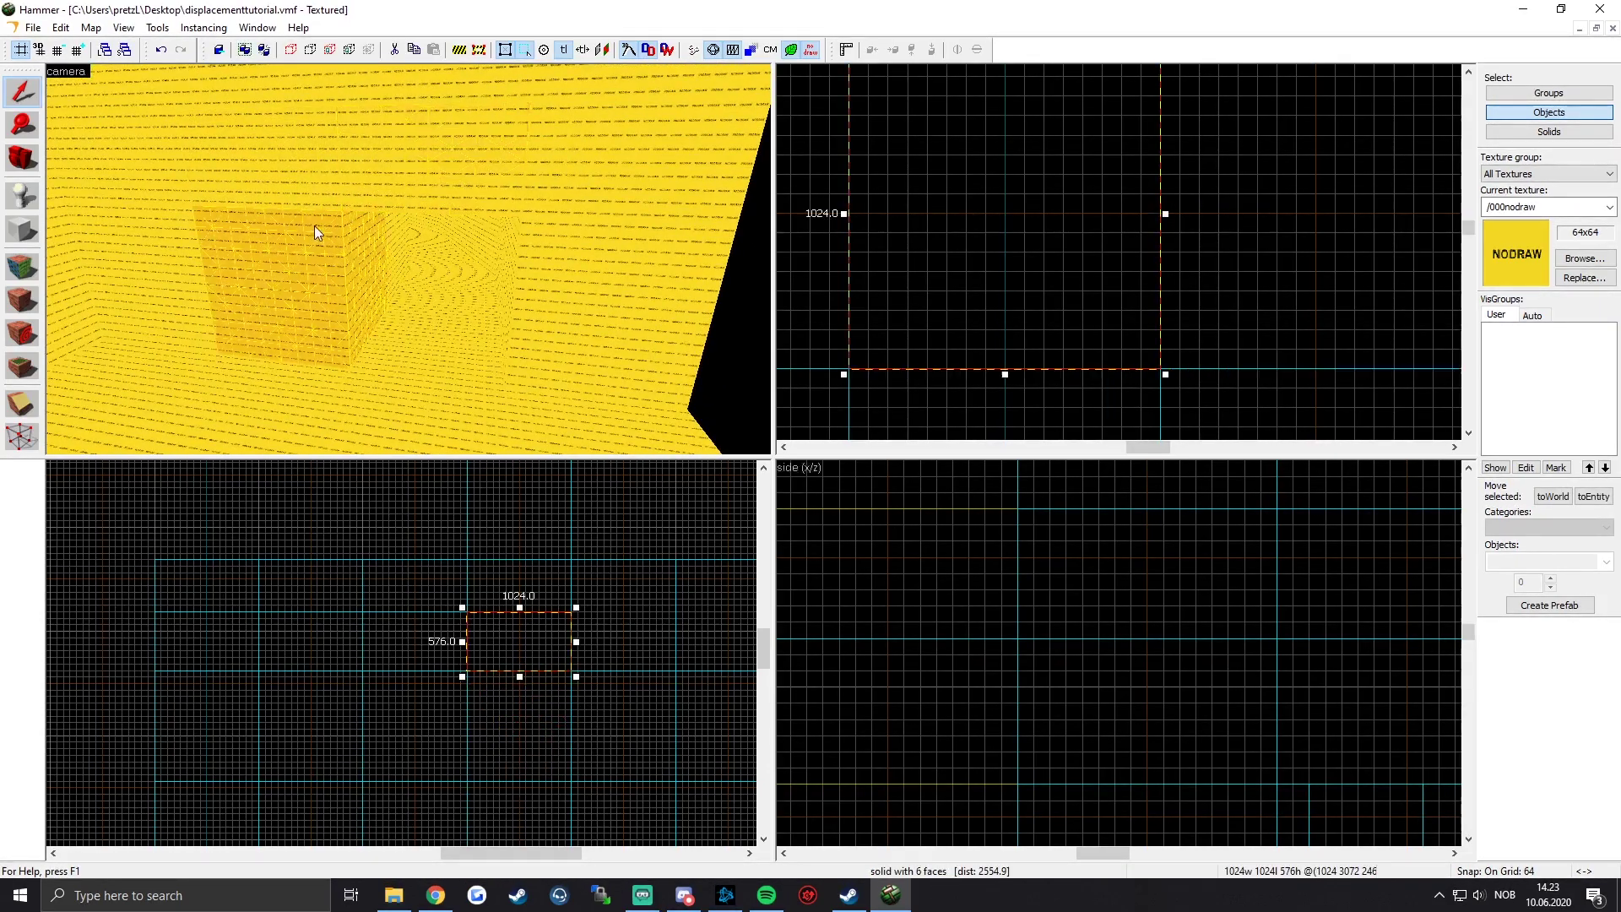
click(590, 267)
key(z)
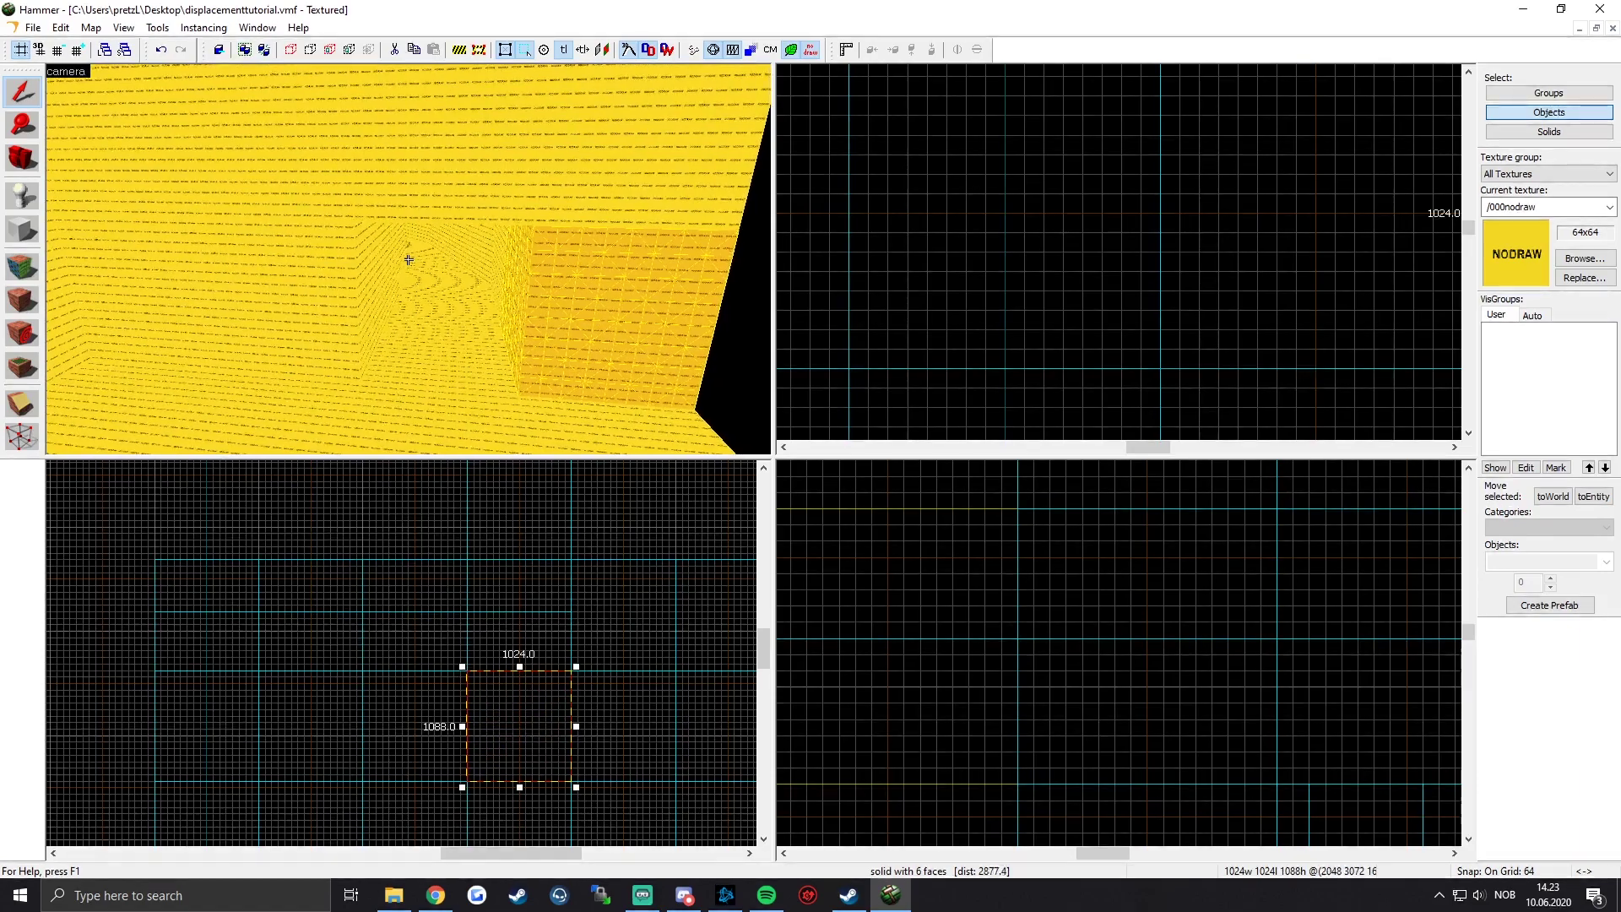
key(z)
ctrl+click(593, 184)
click(37, 272)
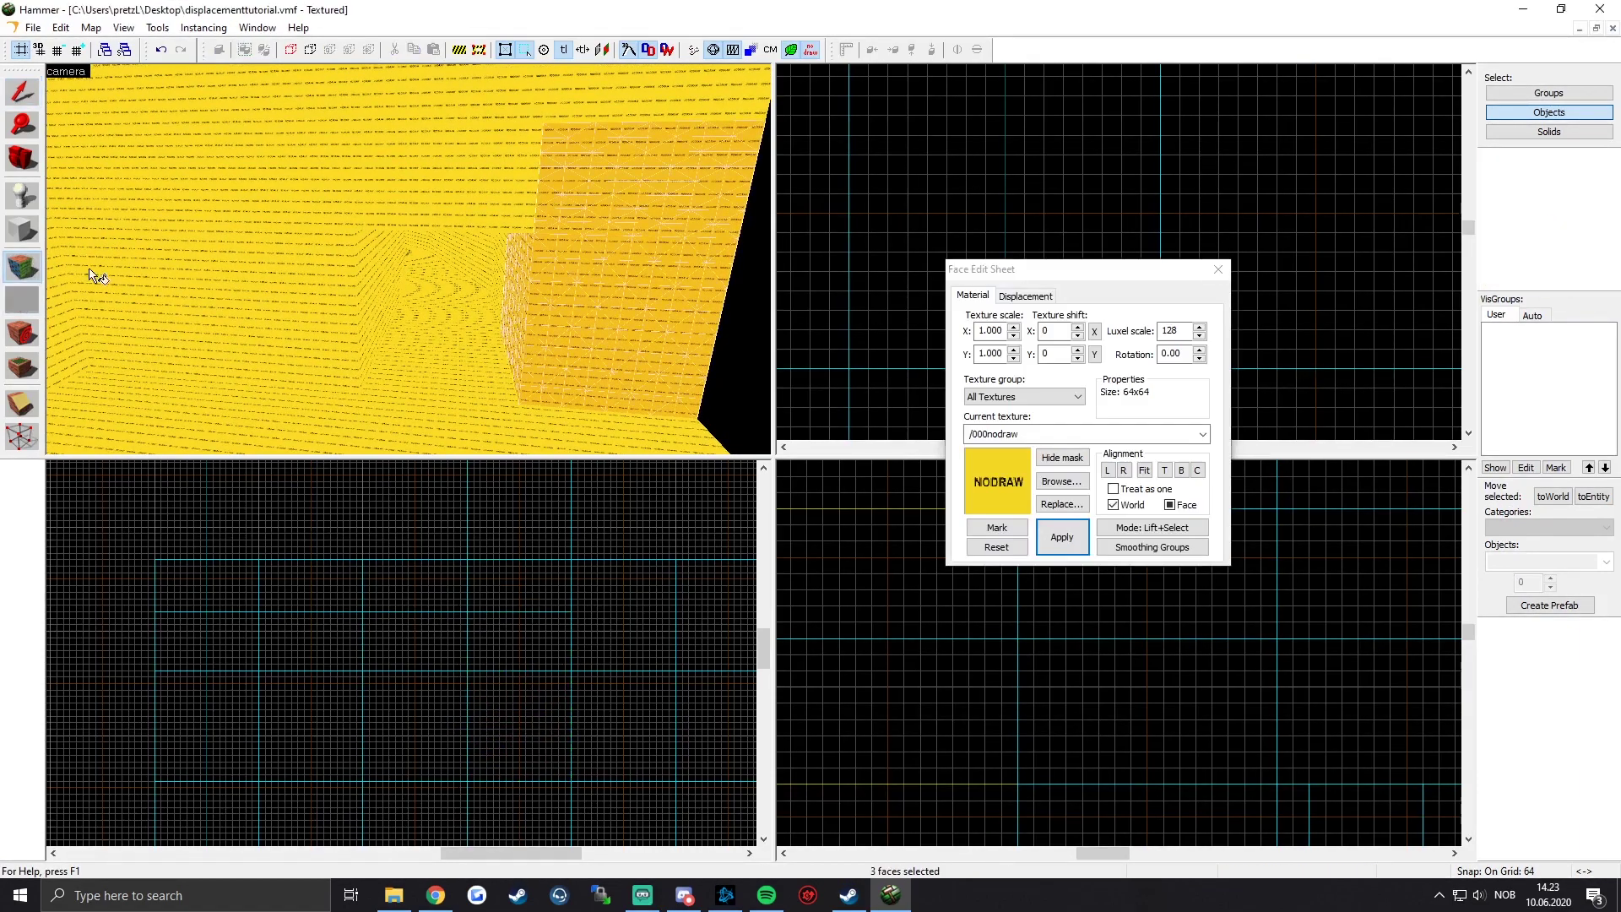
ctrl+click(302, 200)
key(z)
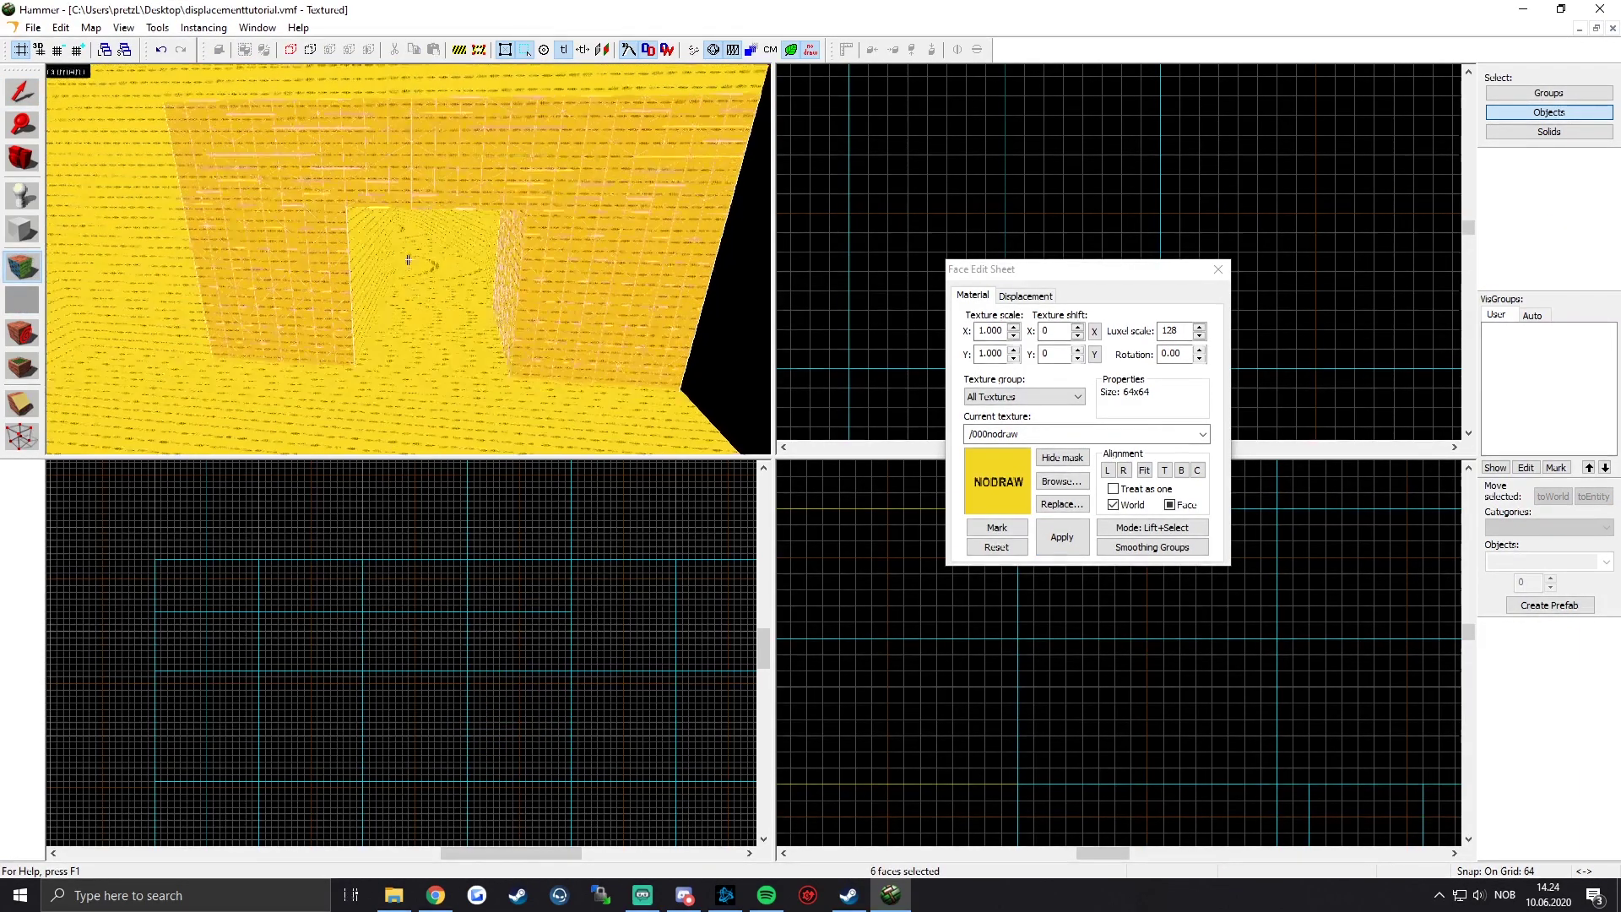
Step: Add the wall and ceiling faces just inside the tunnel entrance to the face selection
key(z)
ctrl+click(385, 241)
key(z)
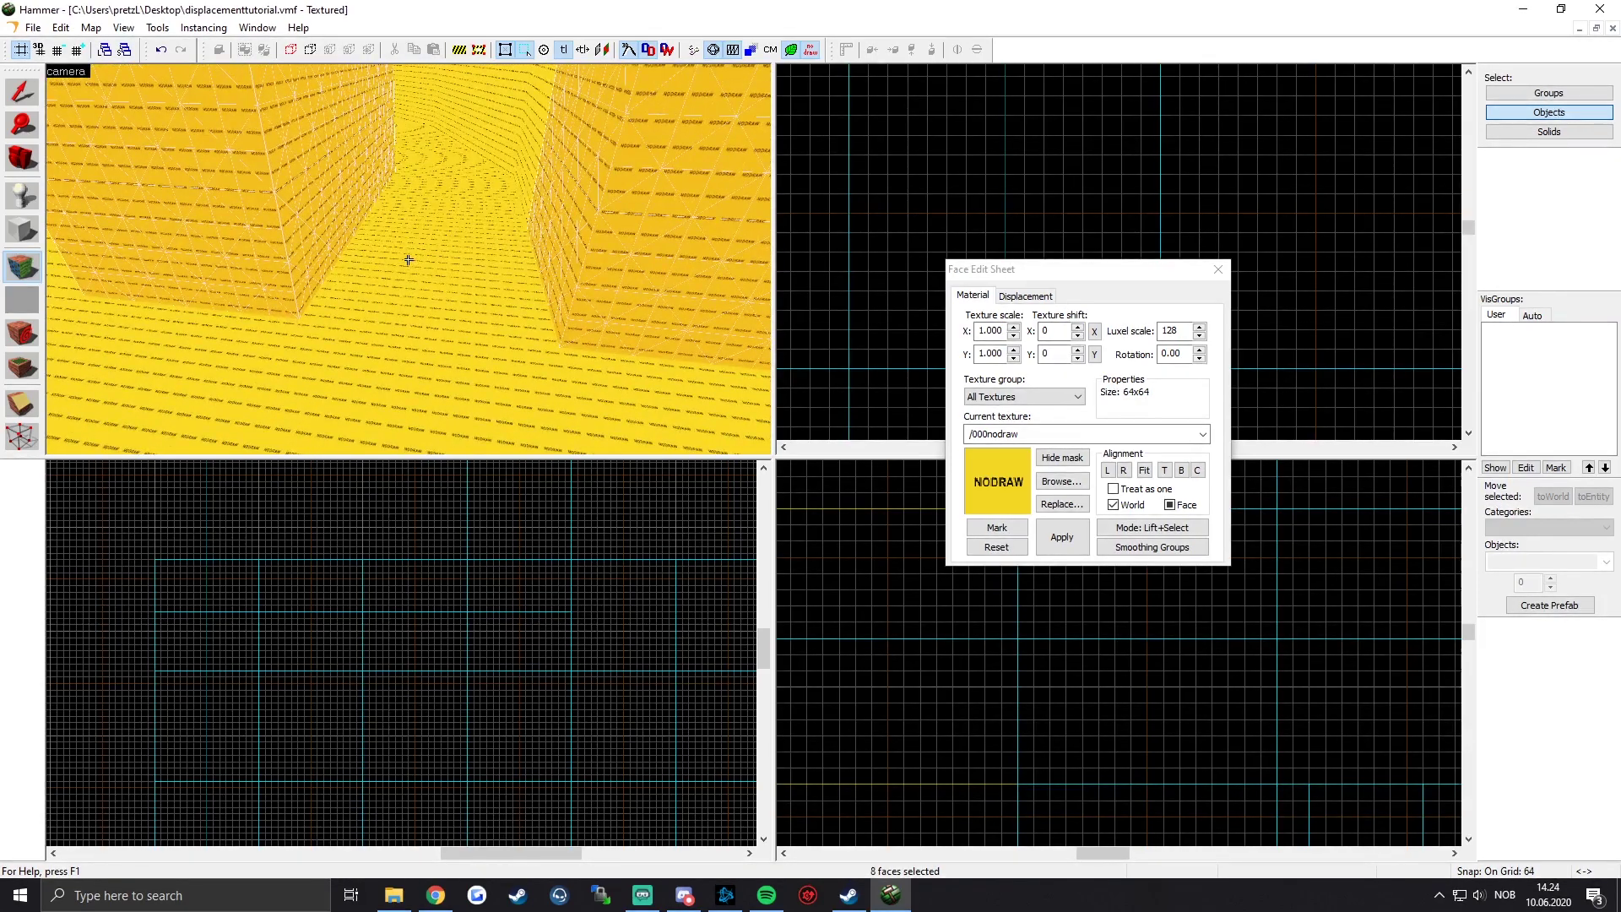
key(w)
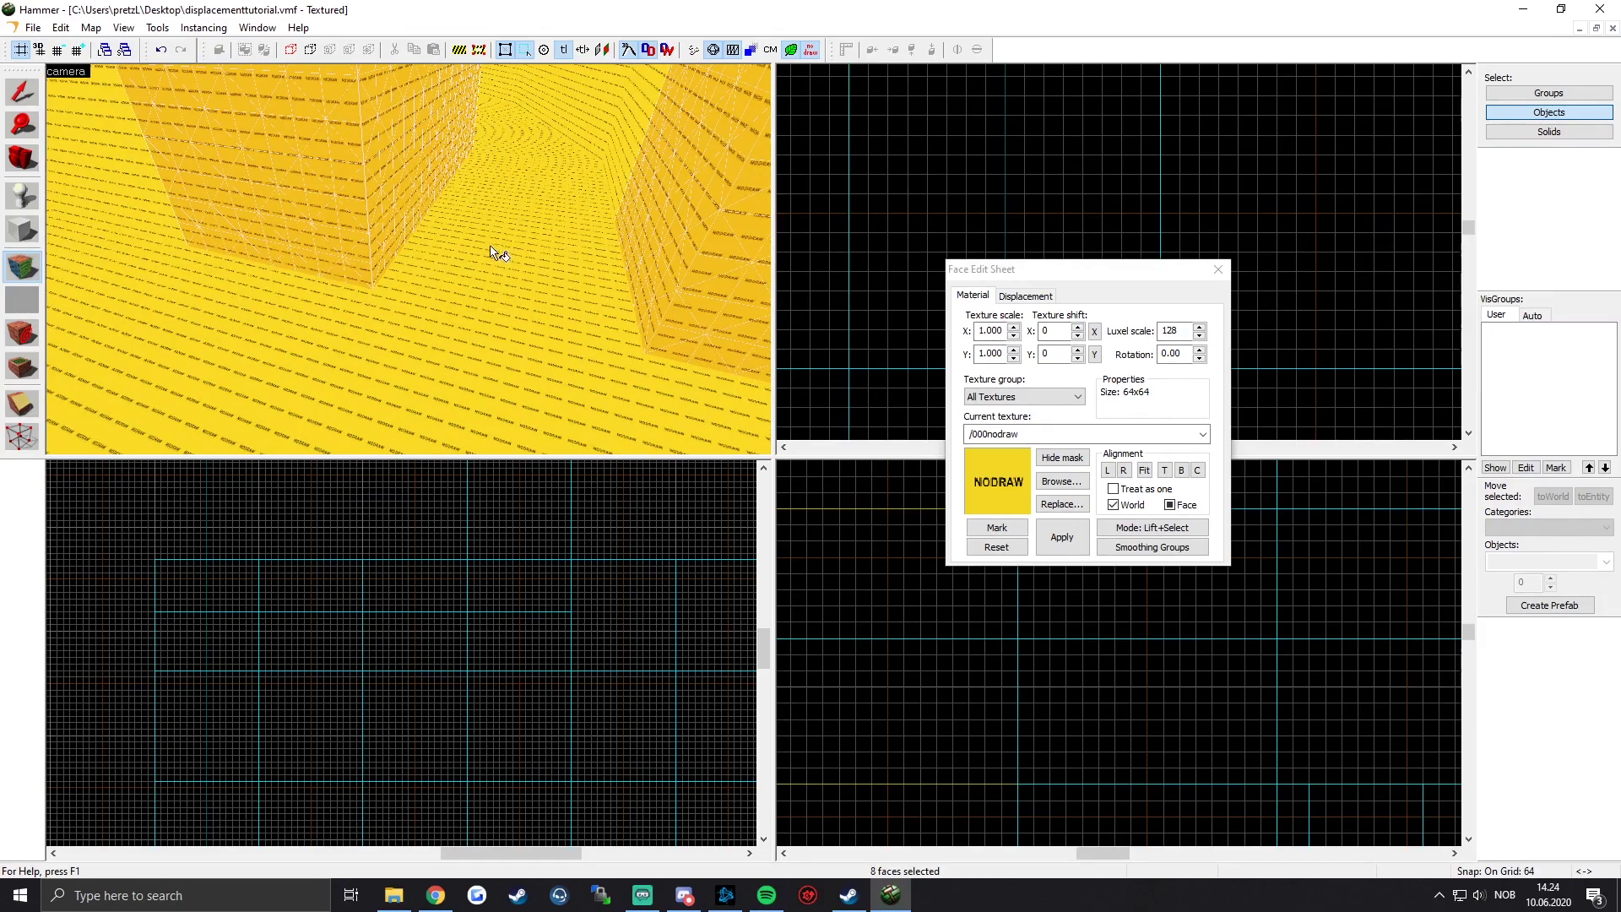
key(z)
key(z)
ctrl+click(485, 209)
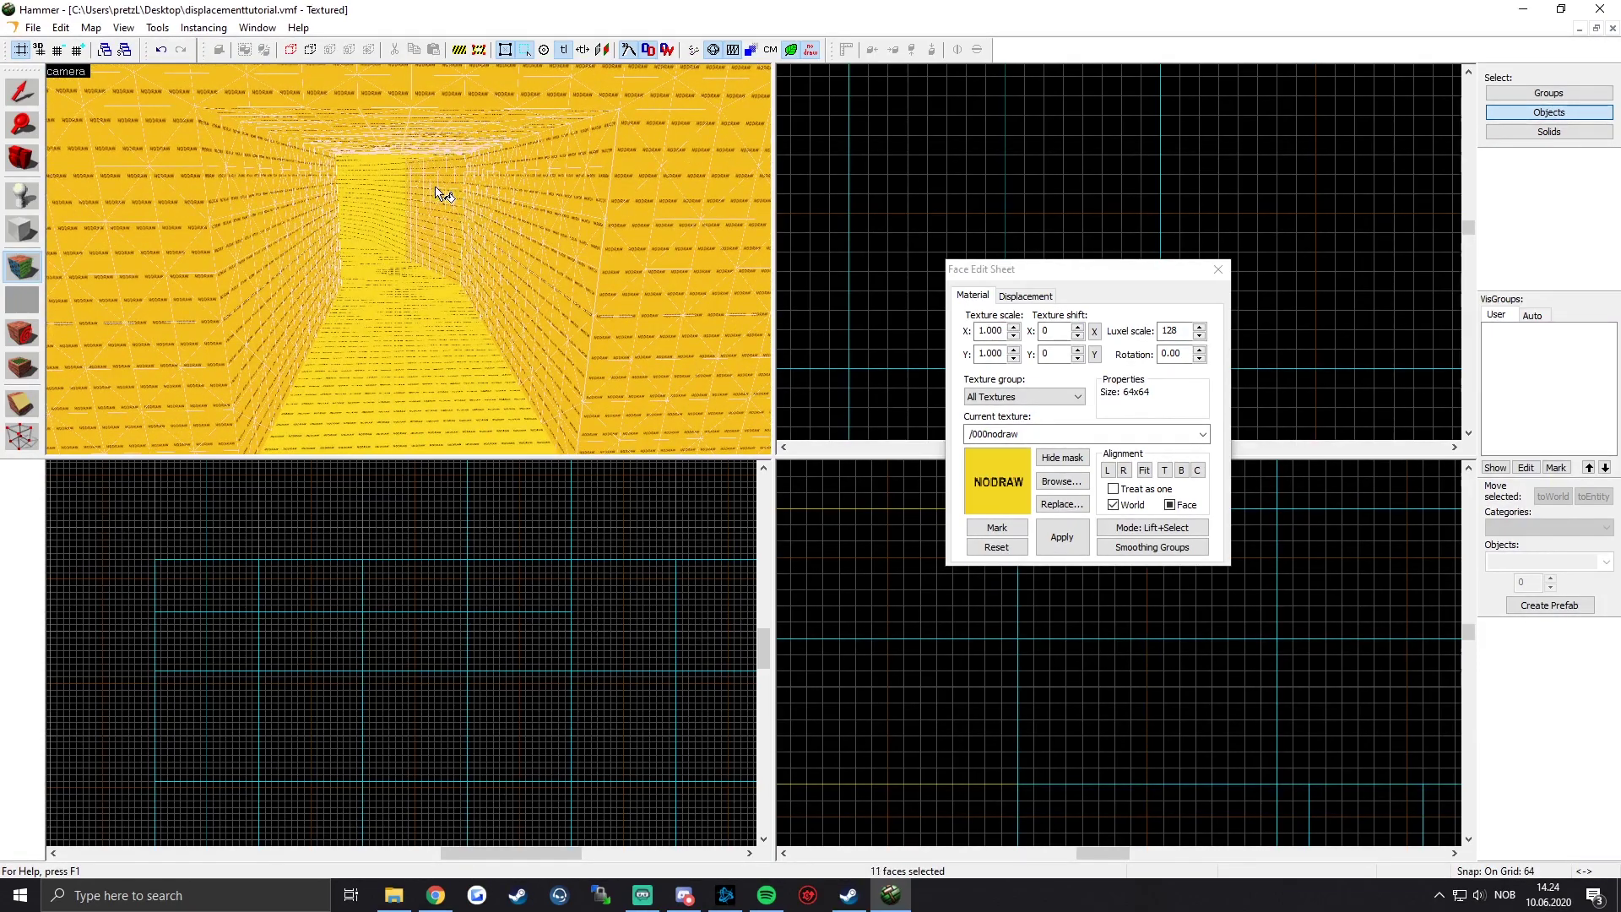
Step: Extend the face selection along the walls and ceiling of the tunnel's first bend
key(ctrl+w)
key(z)
key(w)
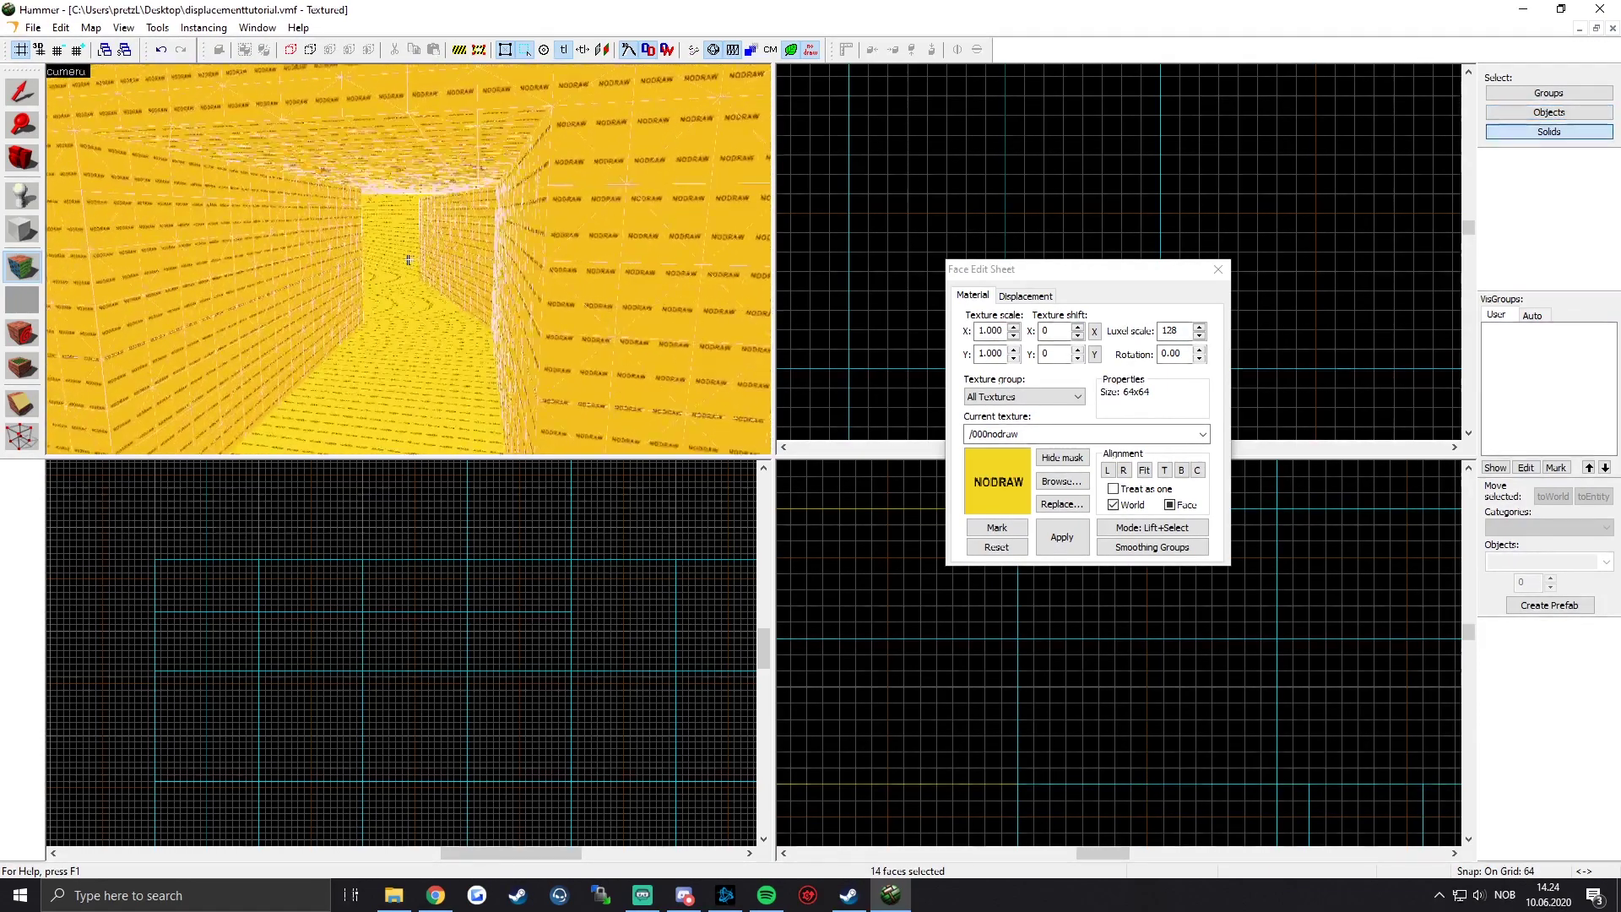
key(z)
ctrl+click(342, 246)
ctrl+click(395, 225)
ctrl+click(470, 131)
ctrl+click(575, 211)
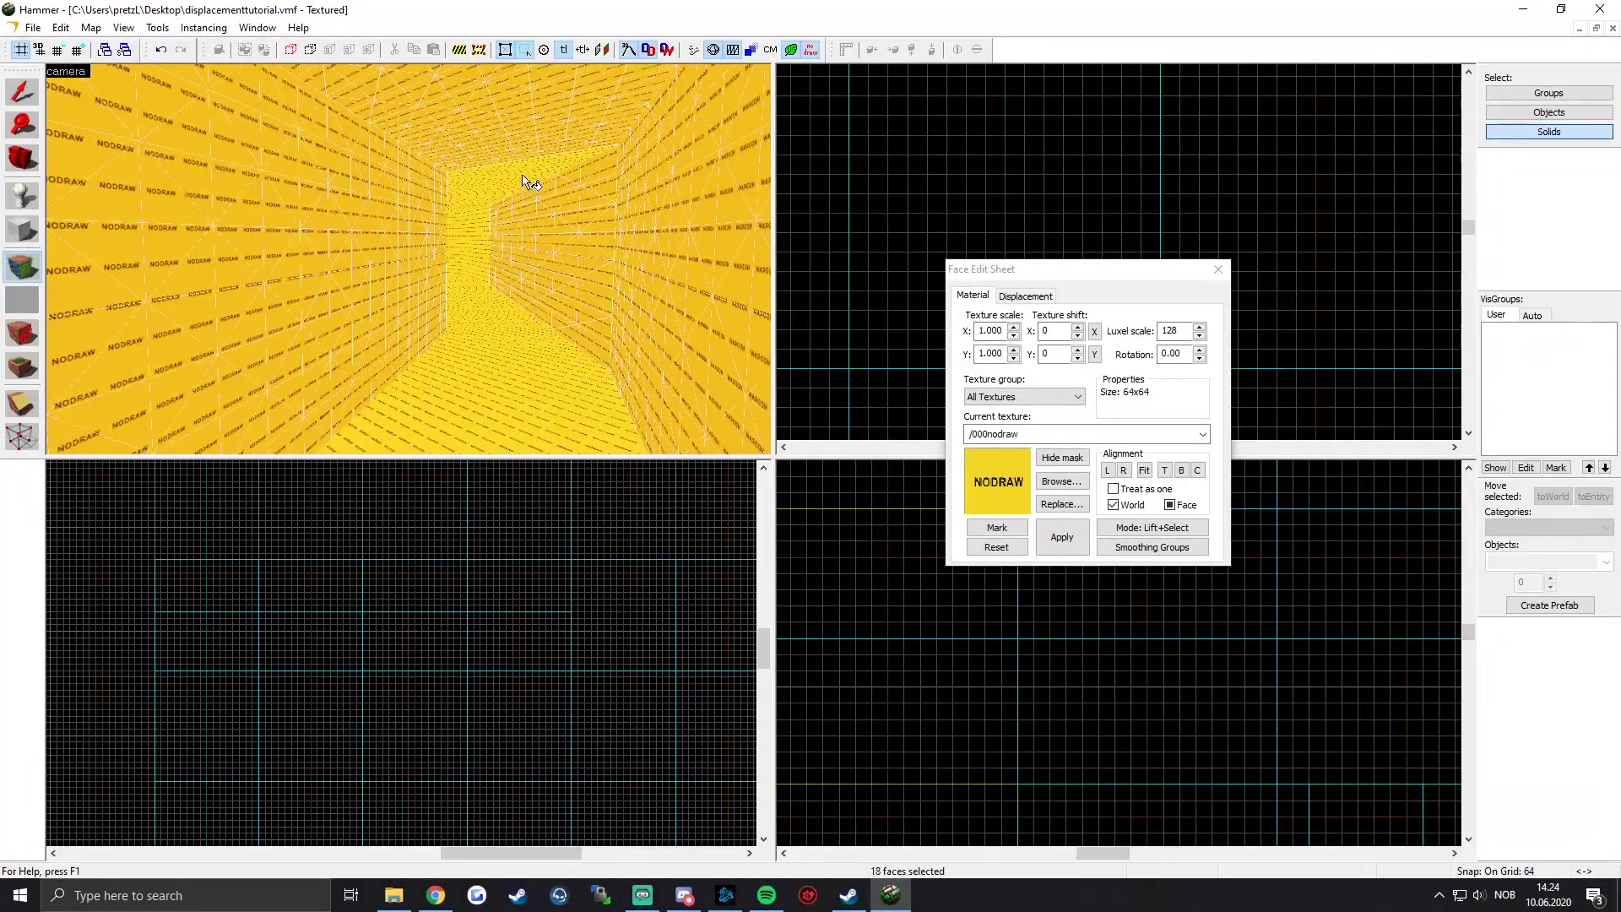
Step: Add the wall and ceiling faces of the tunnel's remaining sections to the face selection, leaving out the floor
key(ctrl+w)
key(z)
key(w)
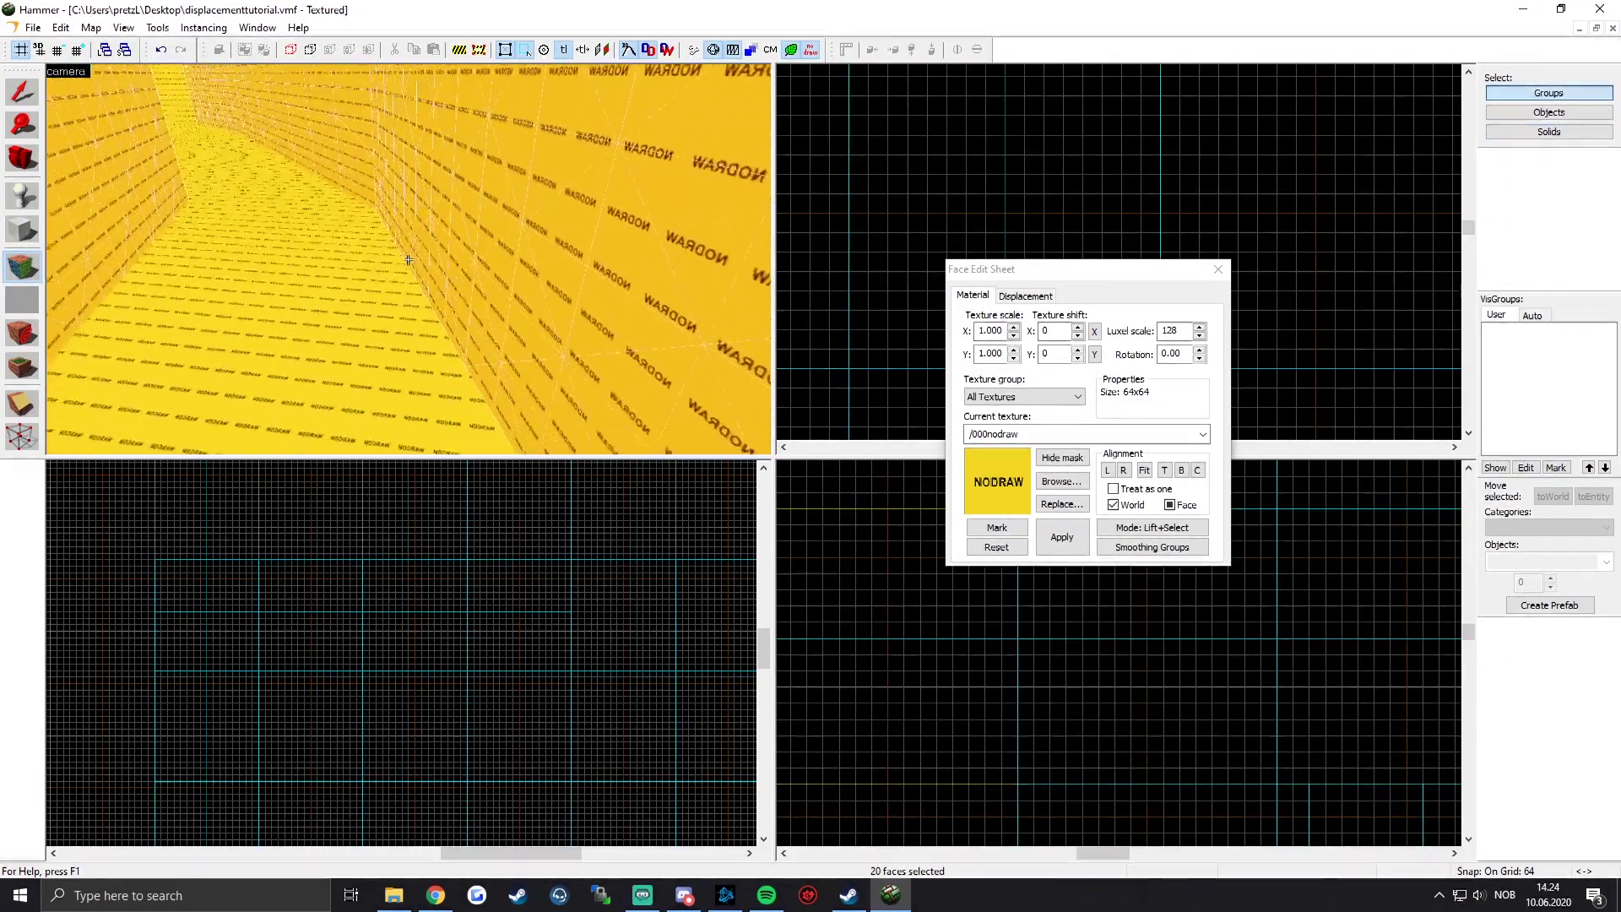
key(z)
ctrl+click(414, 239)
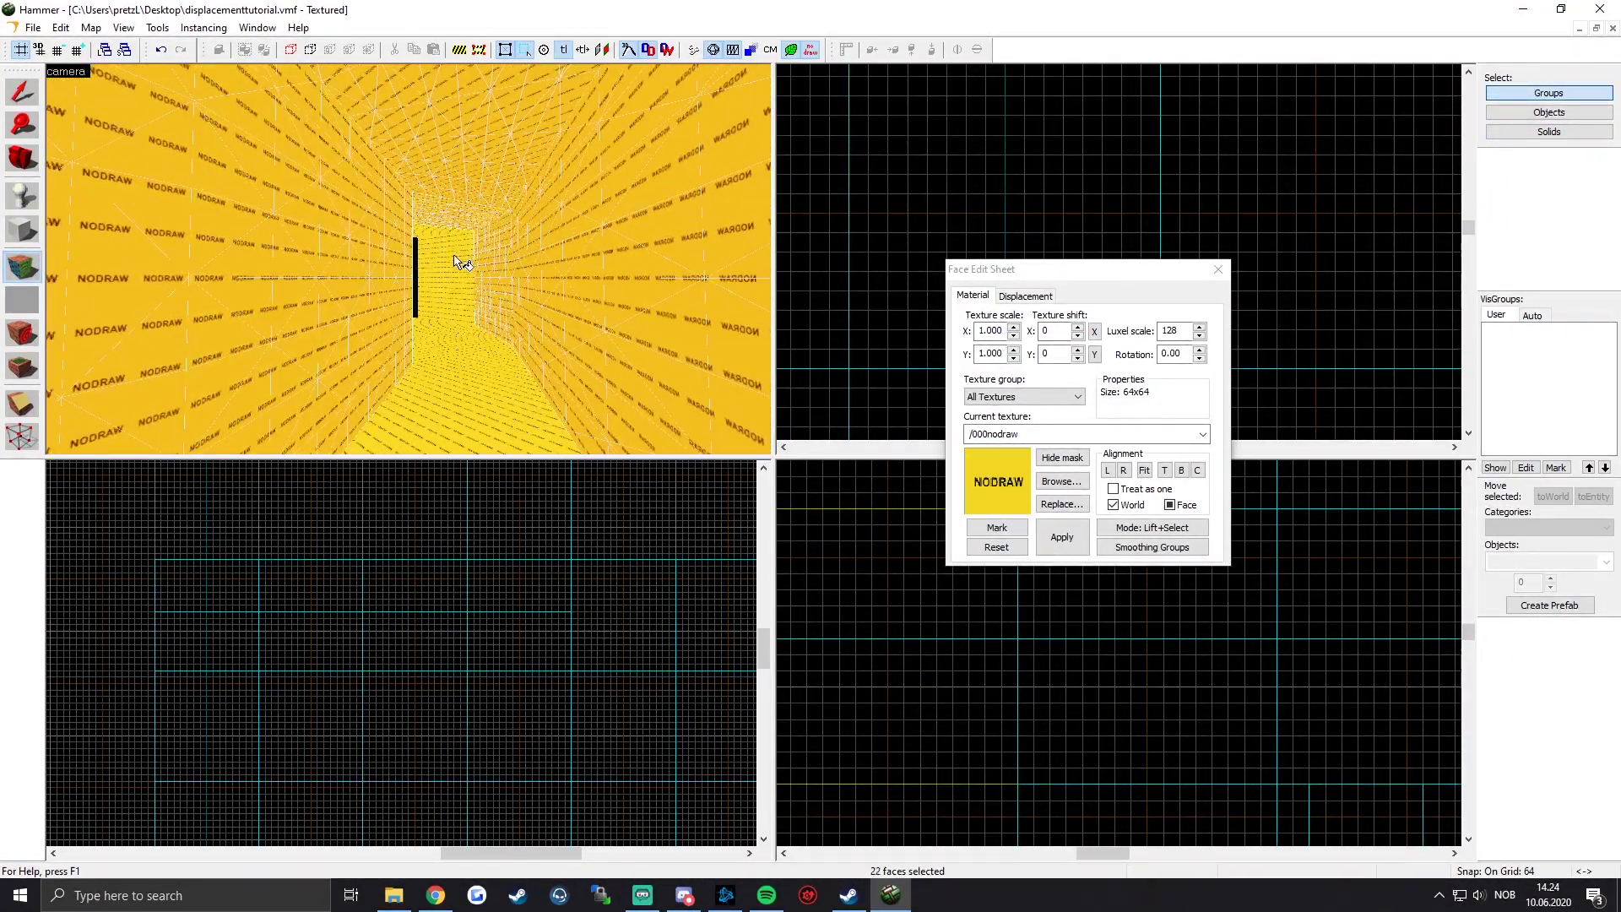
ctrl+click(461, 250)
key(z)
key(w)
key(z)
ctrl+click(383, 266)
Step: Create power 3 displacements on the selected entrance and tunnel faces and subdivide them
key(z)
key(z)
key(z)
key(w)
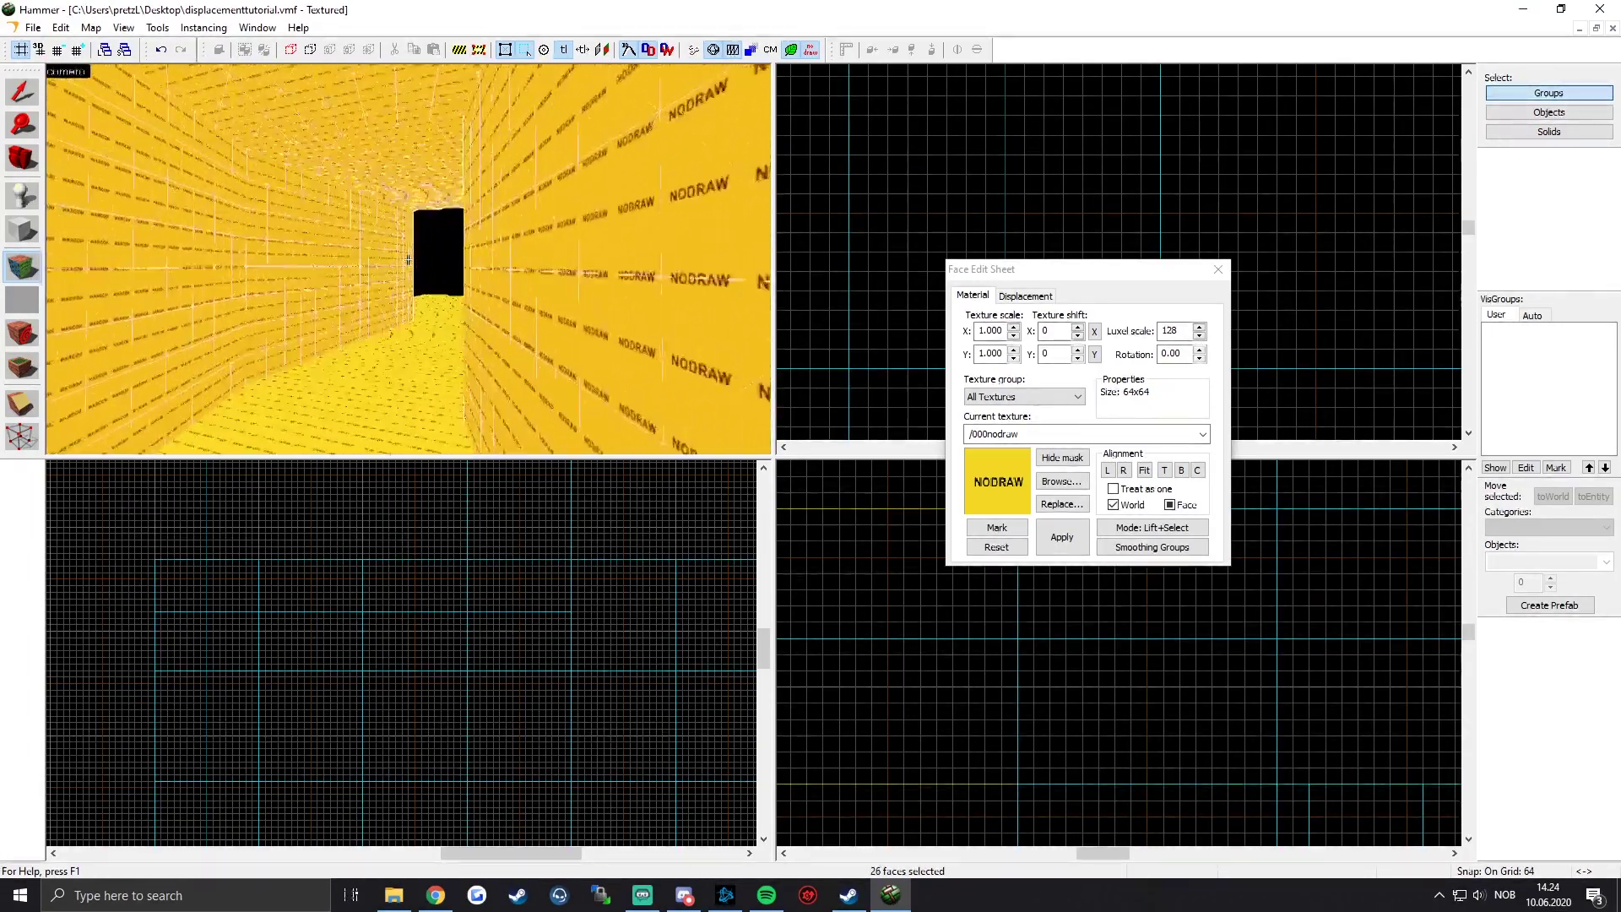
key(z)
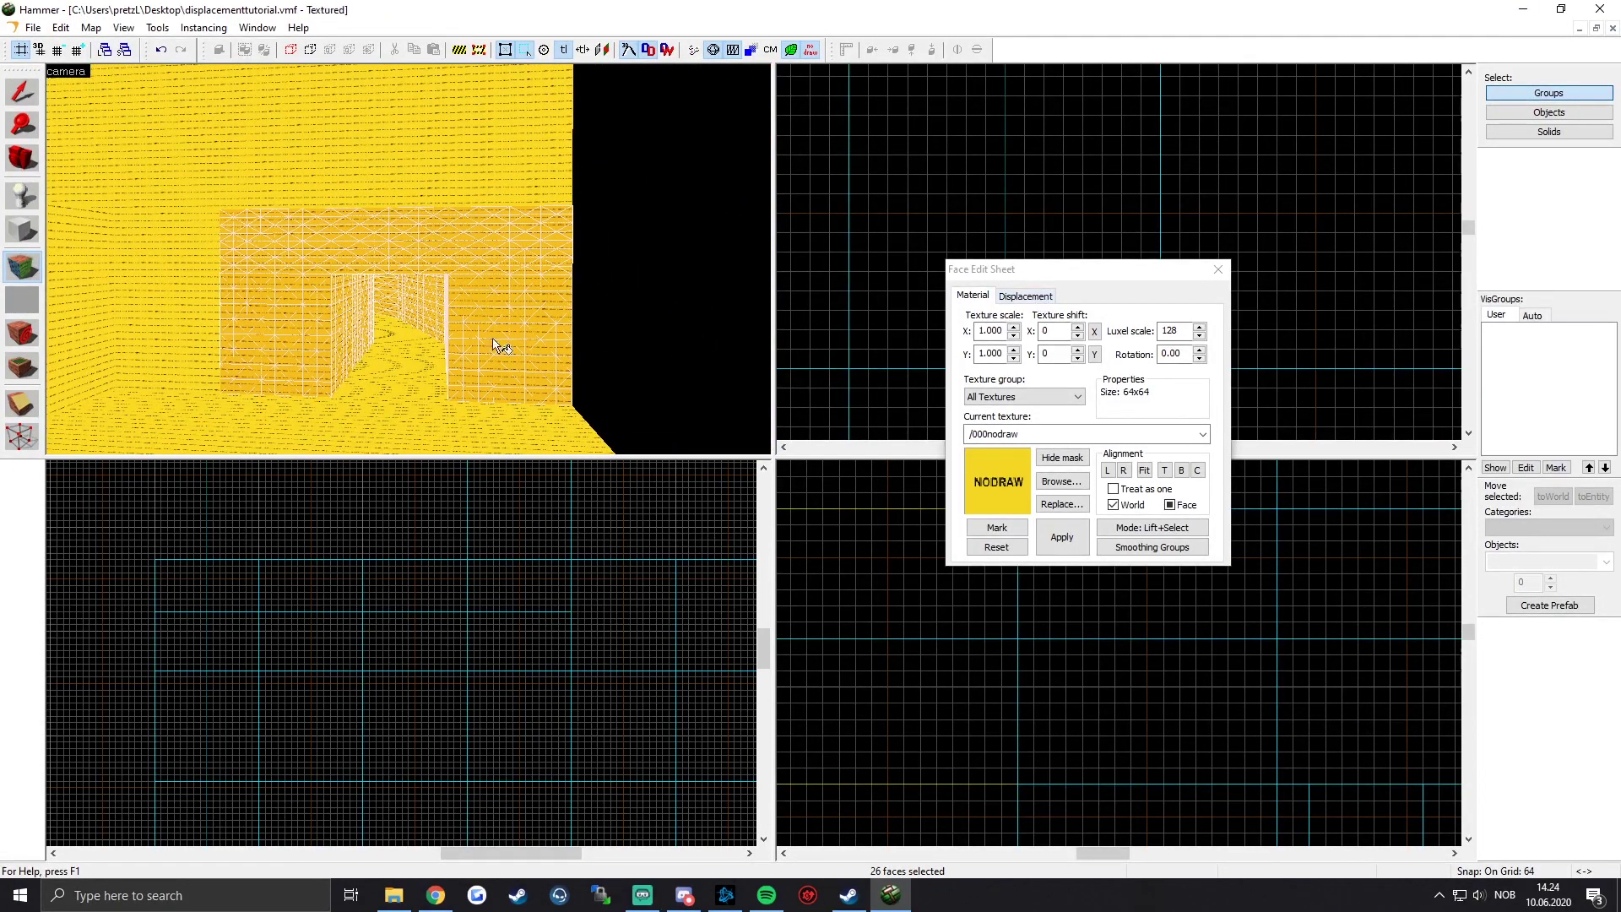
click(1036, 298)
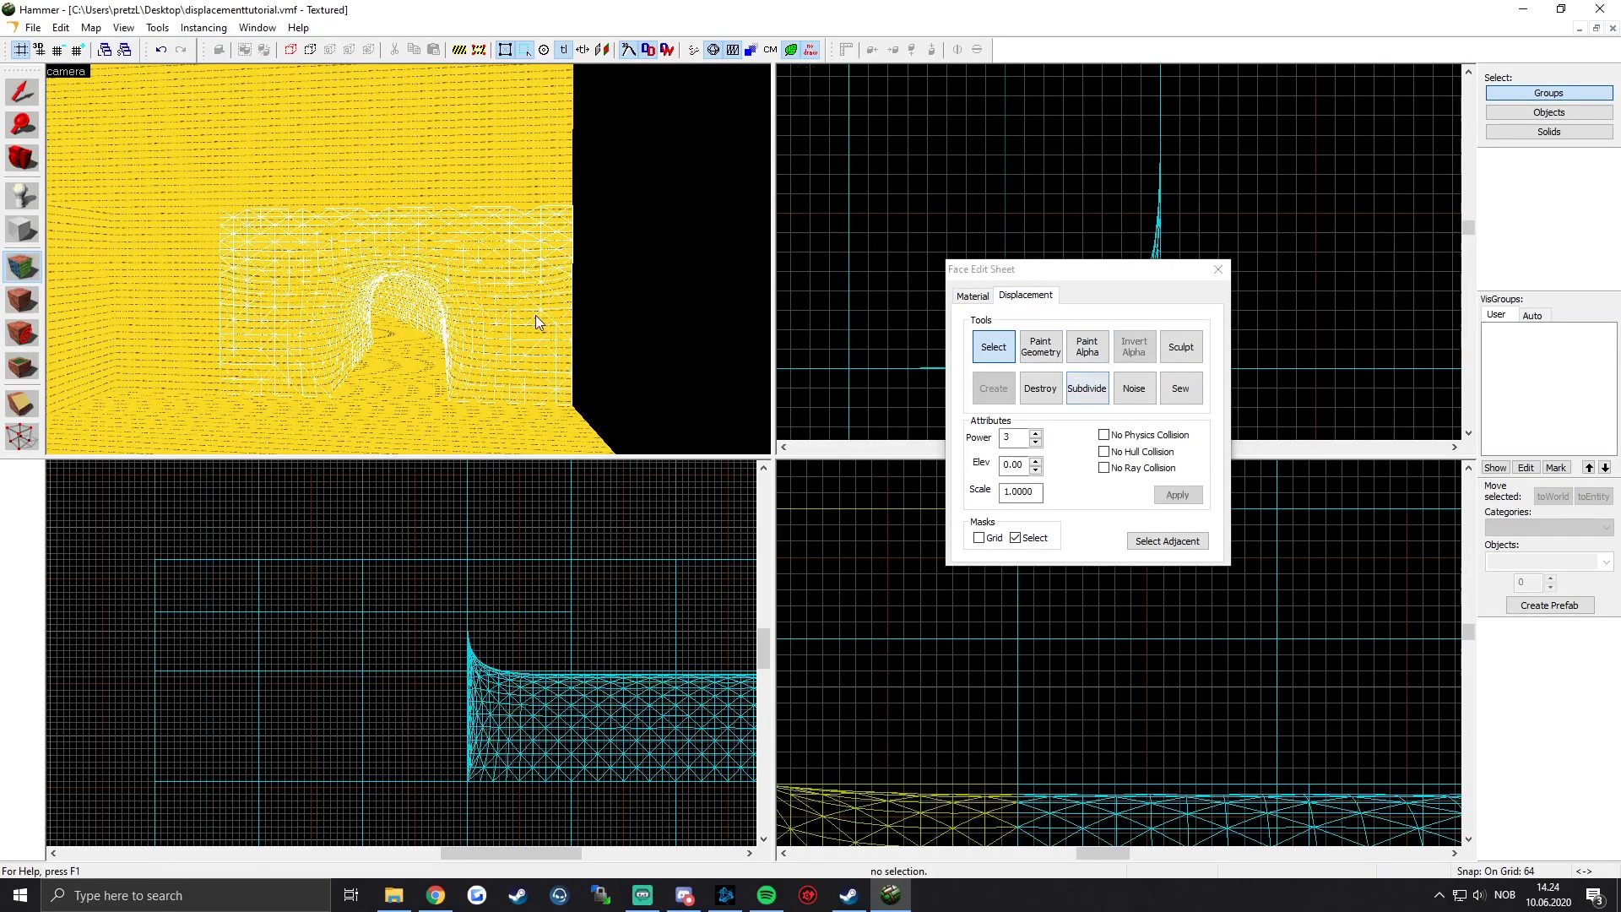
Step: Leave face editing after checking the subdivided tunnel, and select every object in the map
key(z)
key(w)
key(w)
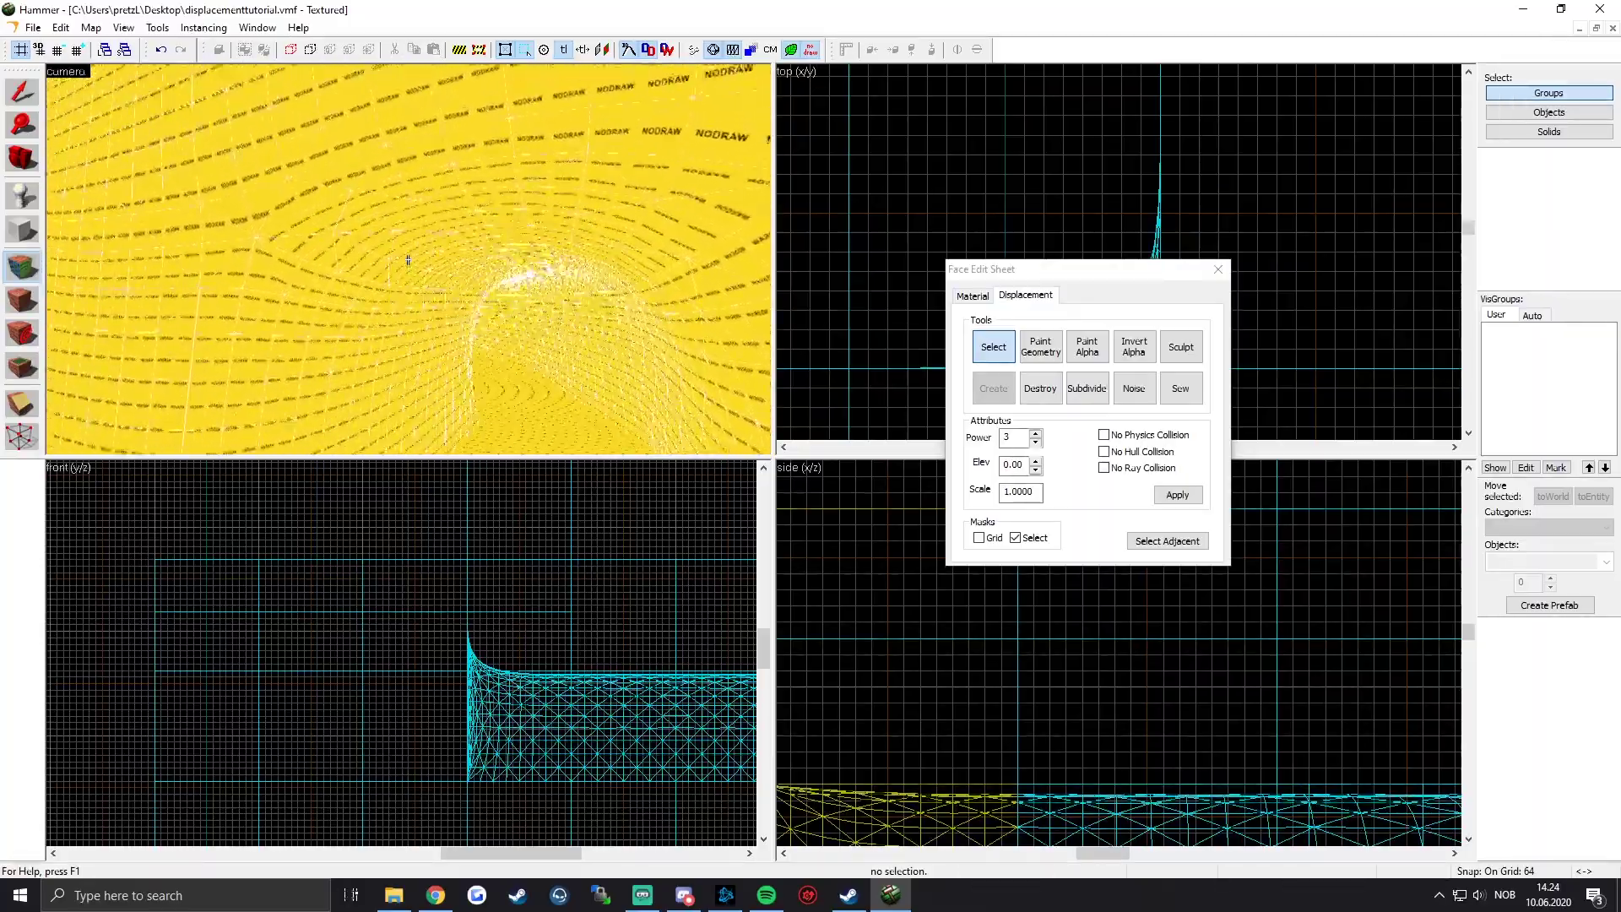
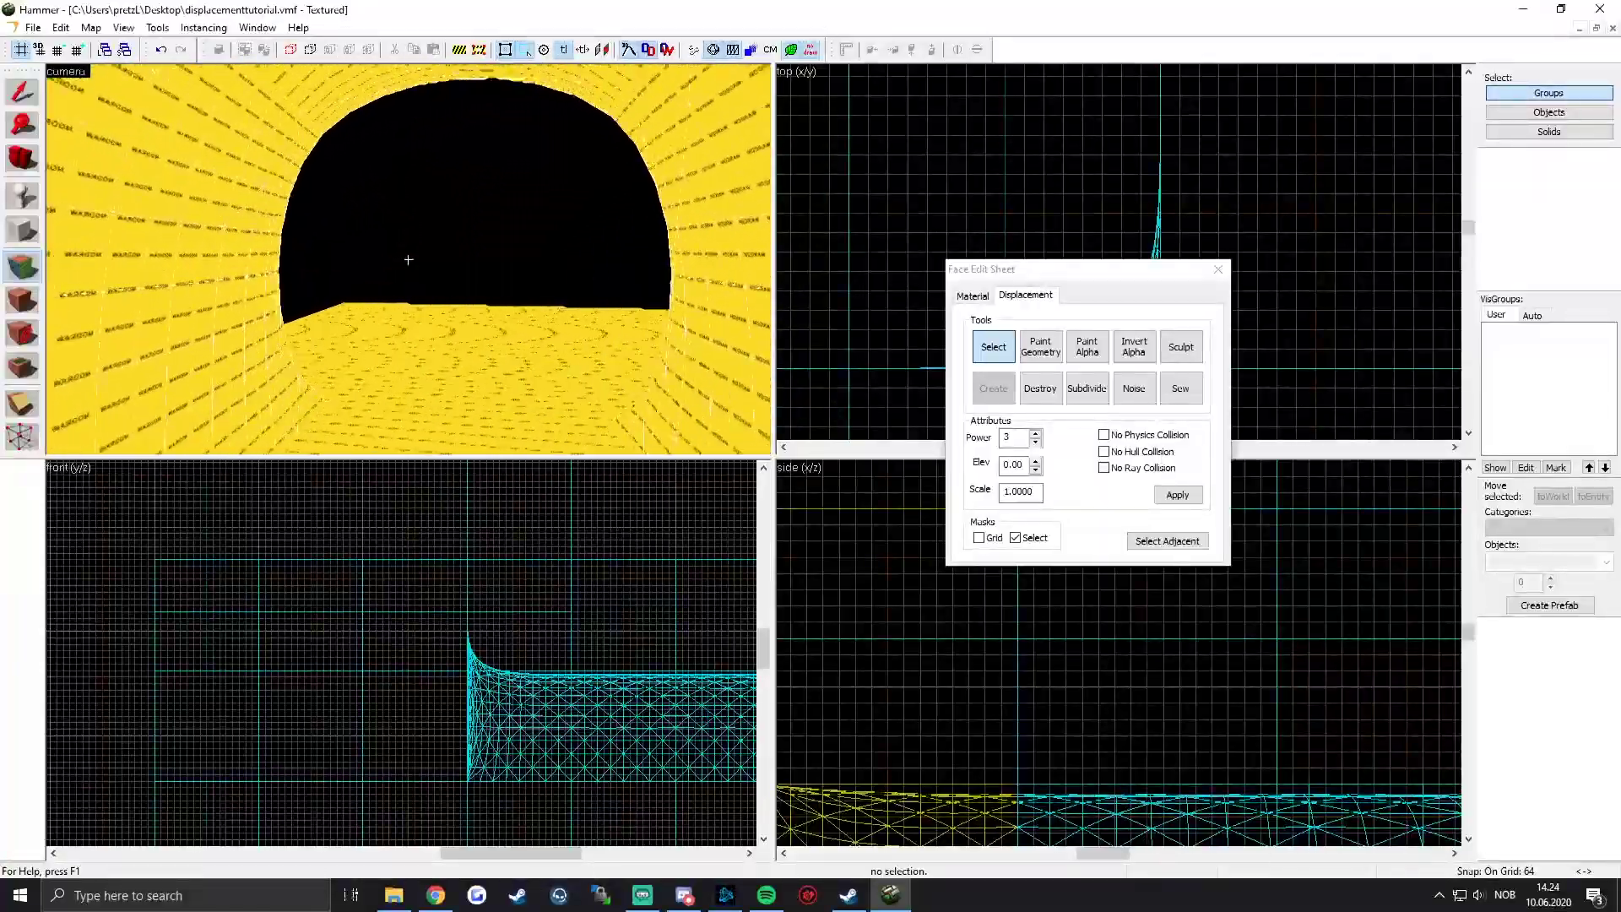
key(s)
key(z)
click(1218, 268)
scroll(1237, 270, down, 10)
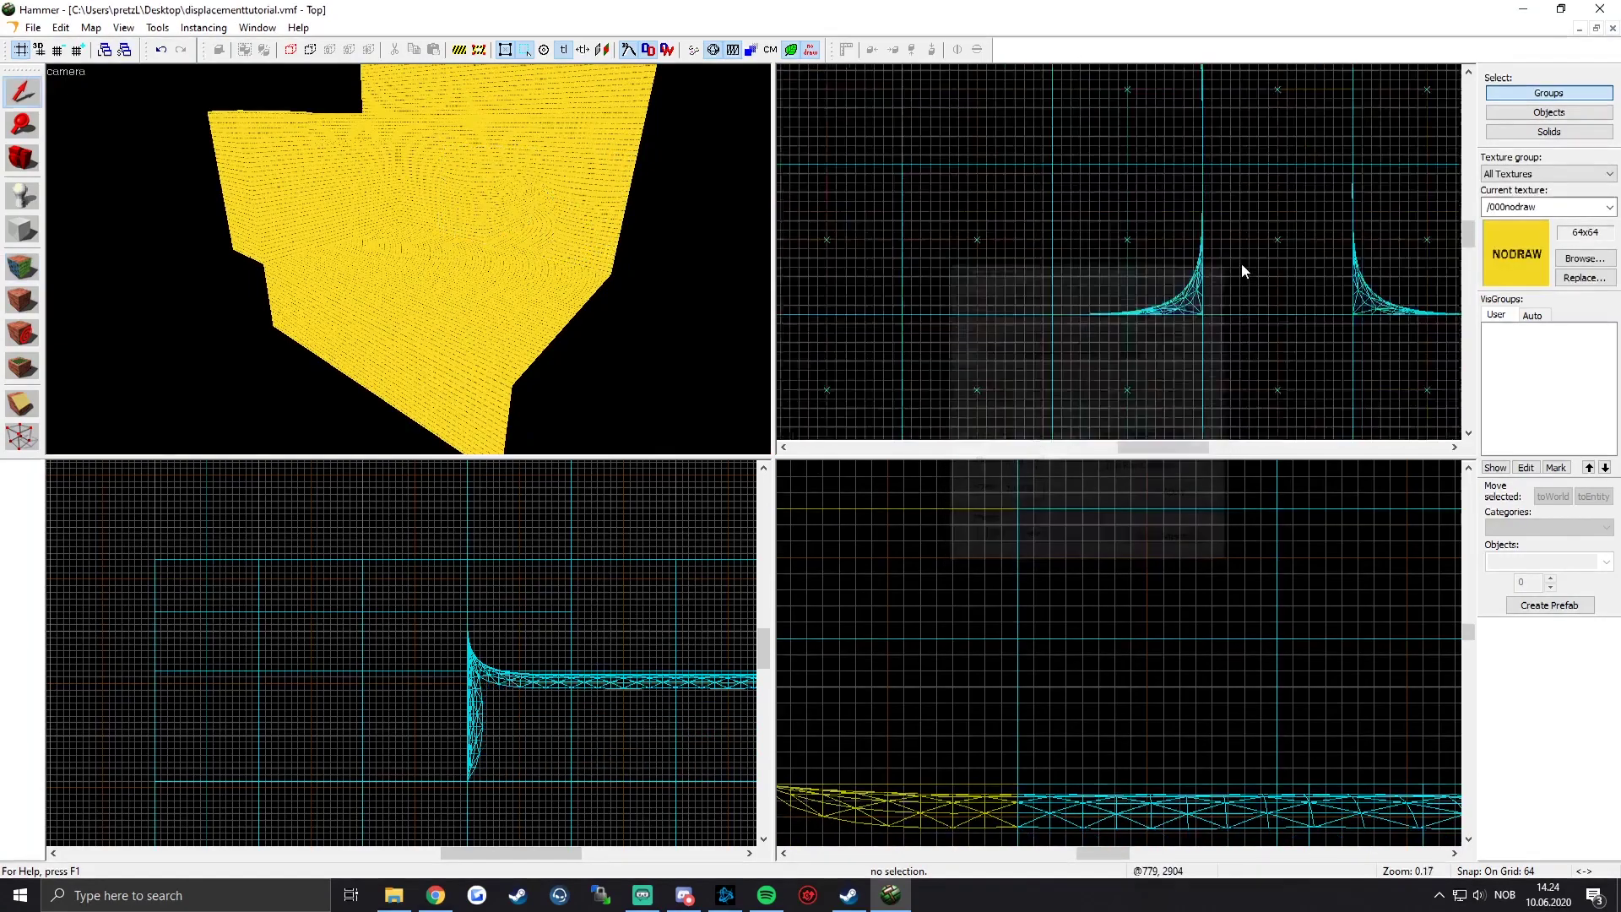
key(ctrl+a)
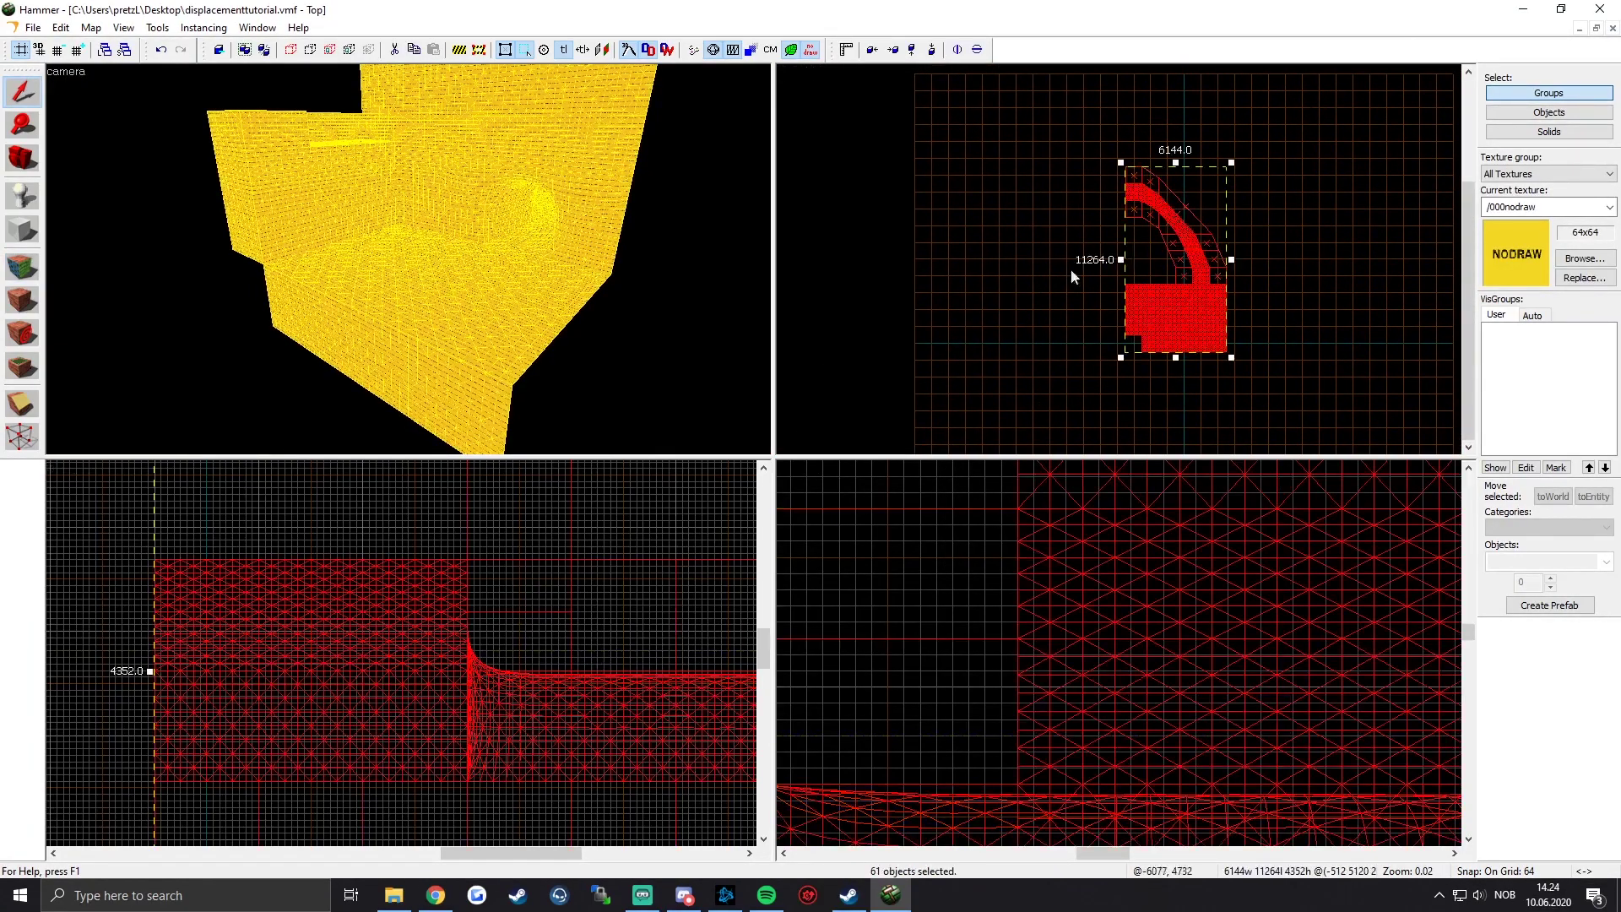
Step: Load the faces of all selected objects into displacement editing
key(w)
key(z)
key(shift+a)
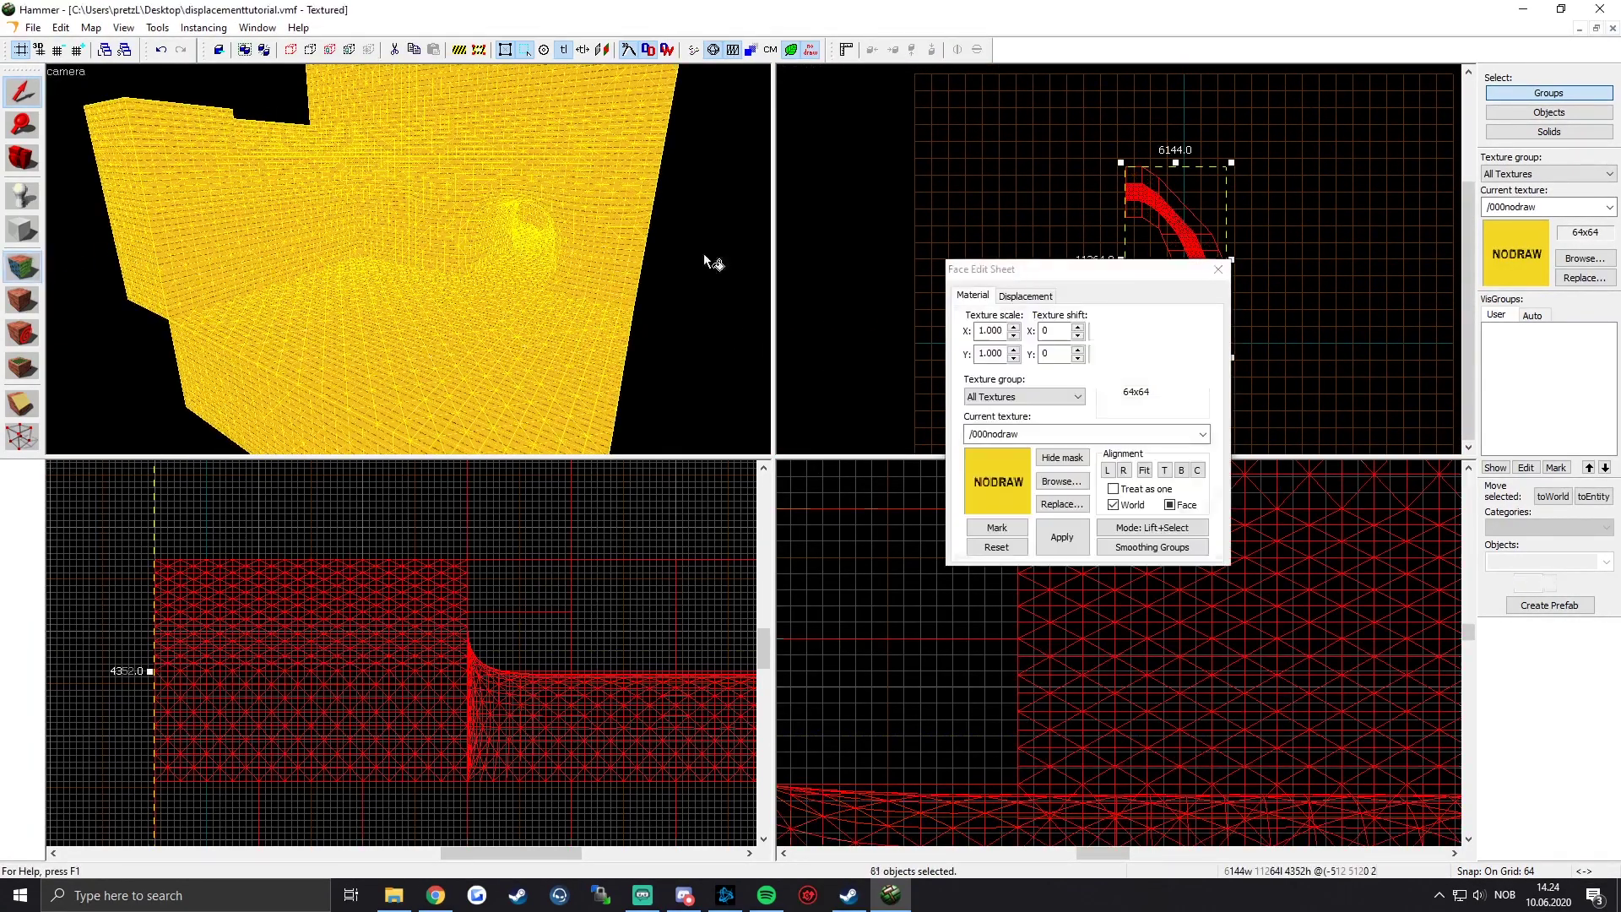
click(1025, 295)
key(z)
key(w)
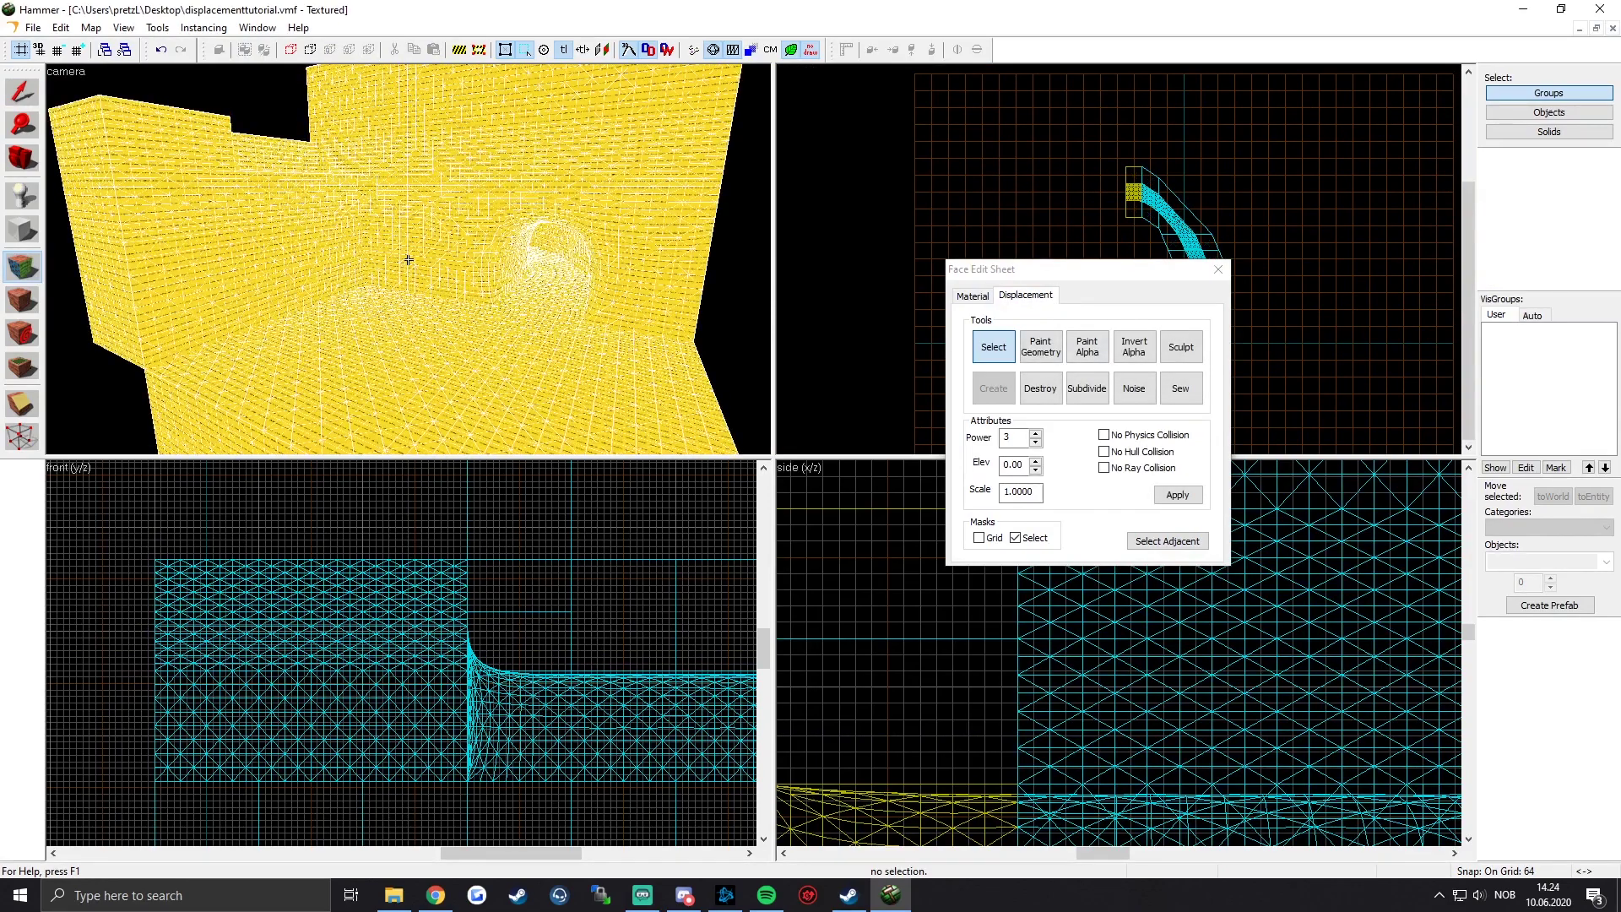
key(w)
key(z)
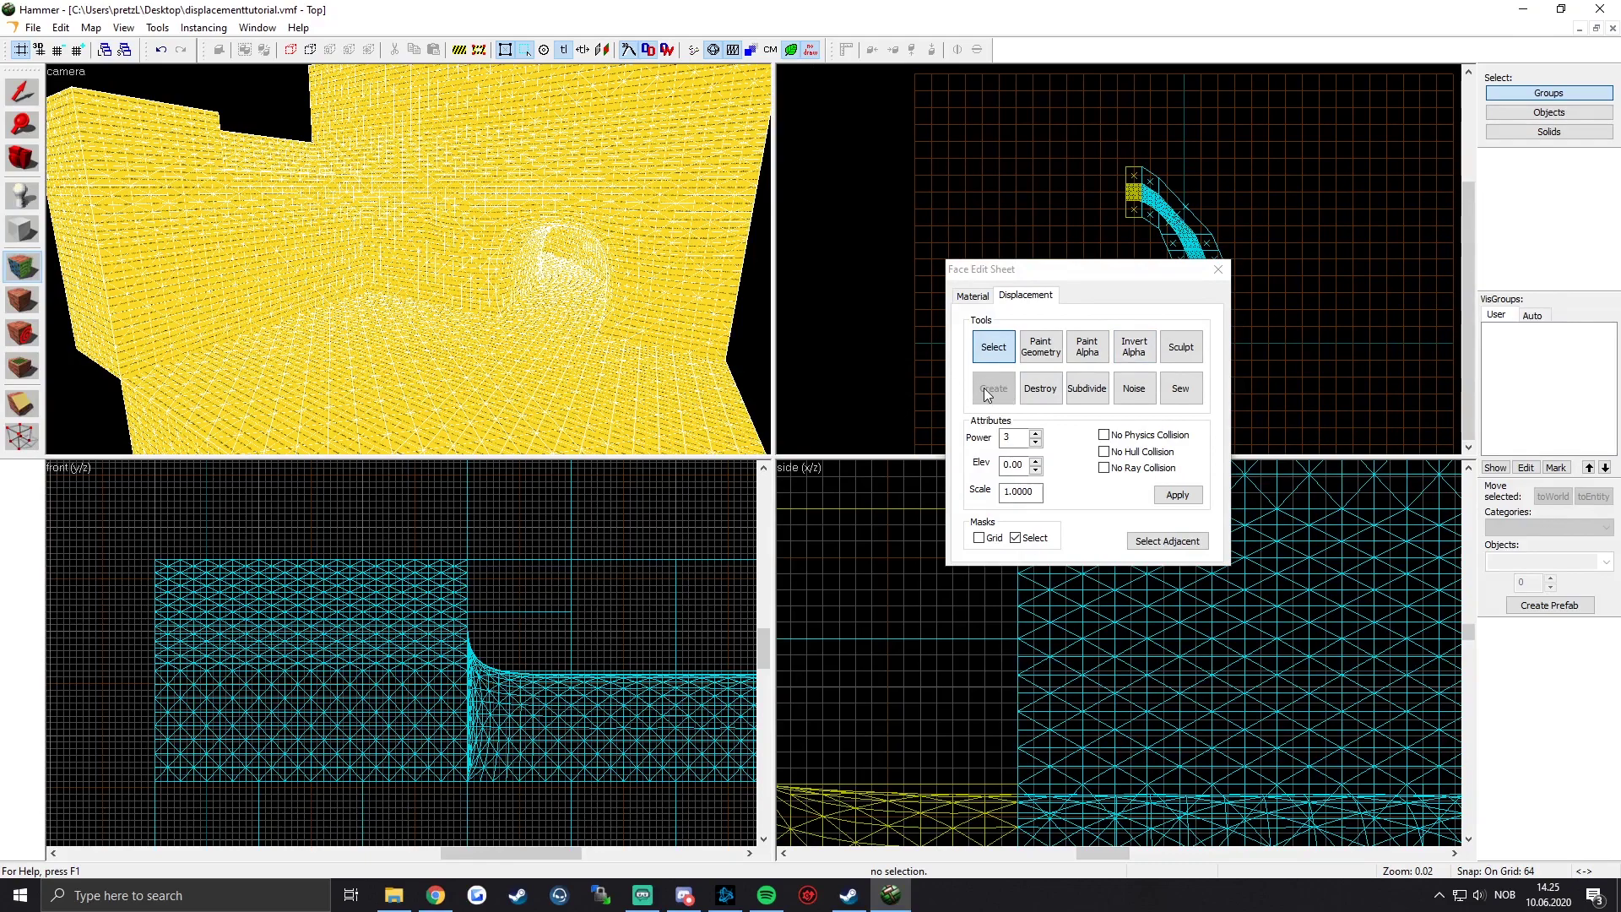
Step: Start displacement sculpting in Push mode and set the normal direction to X
click(1180, 352)
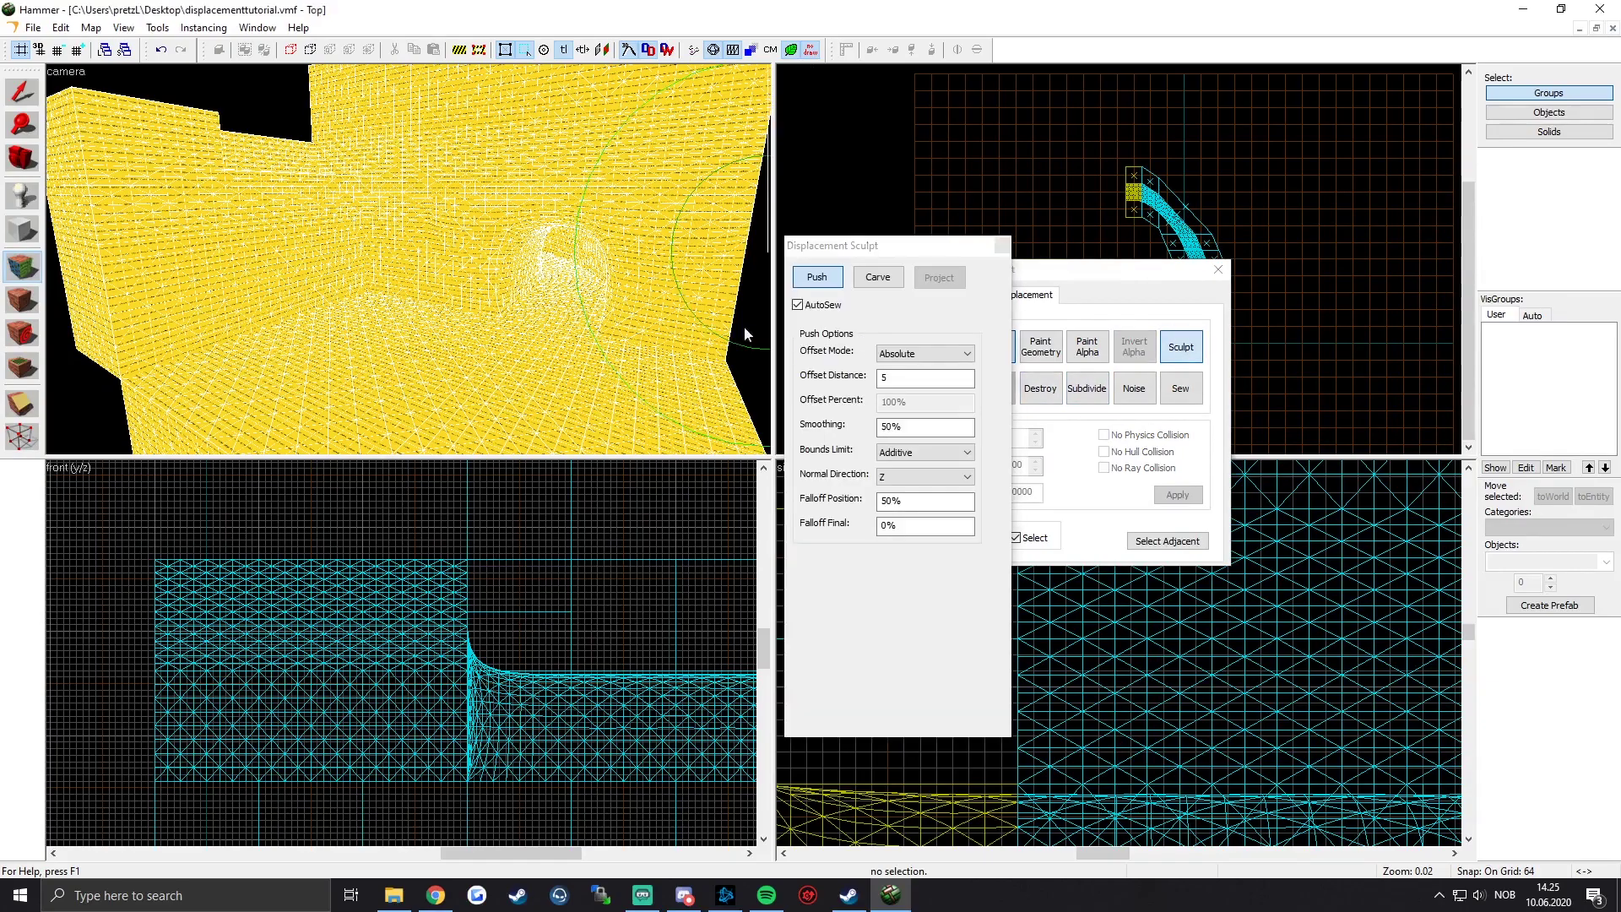
key(z)
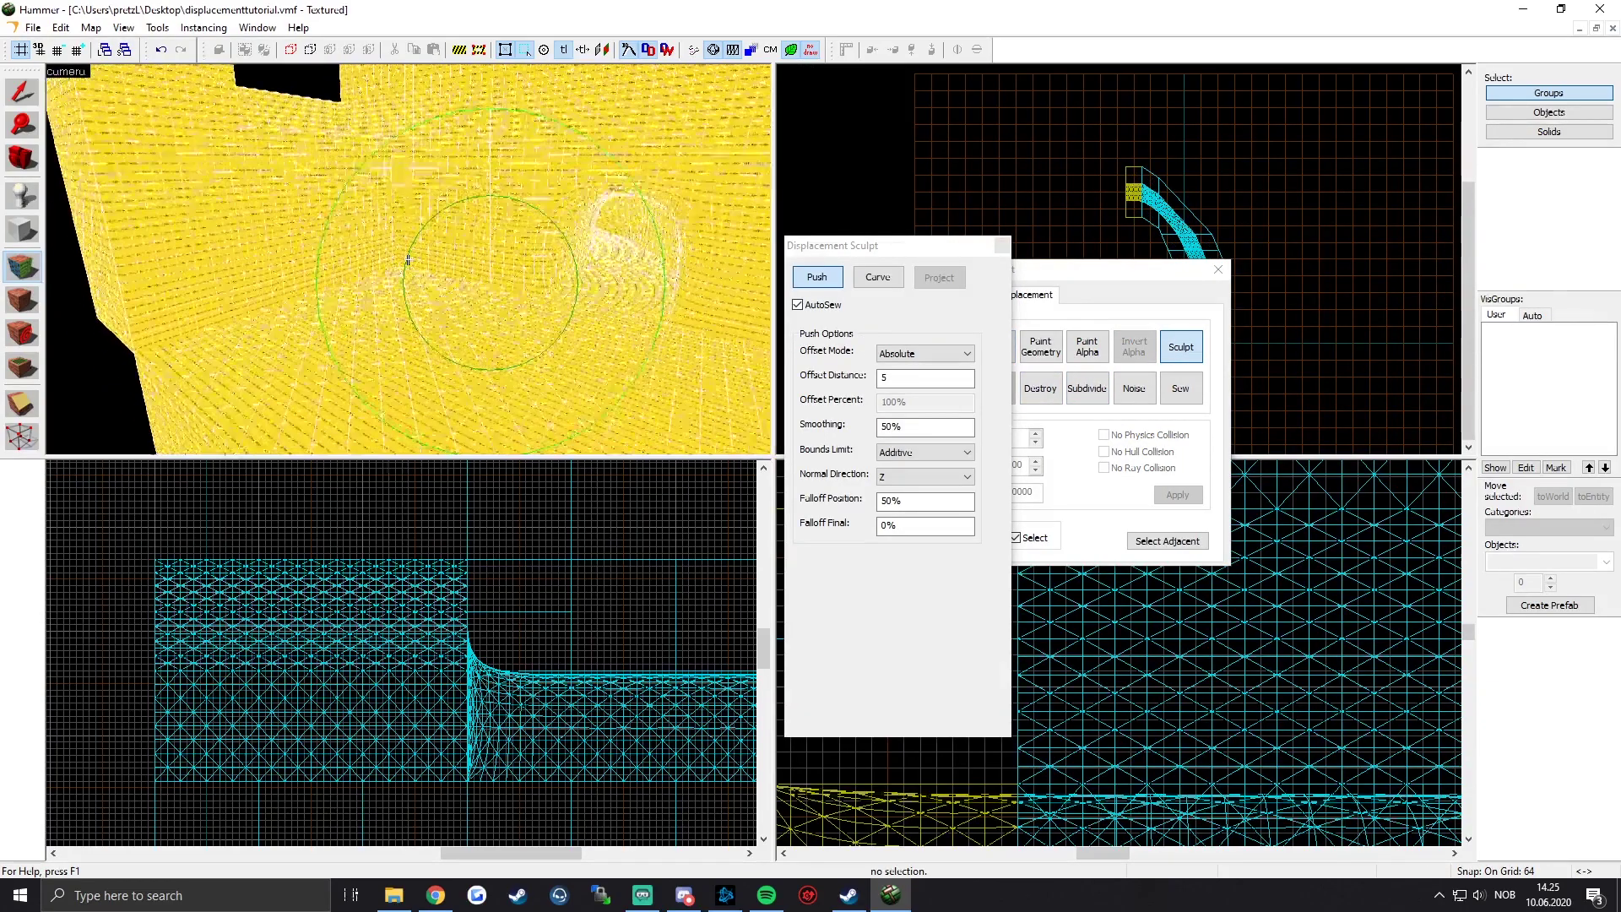
key(w)
key(z)
key(z)
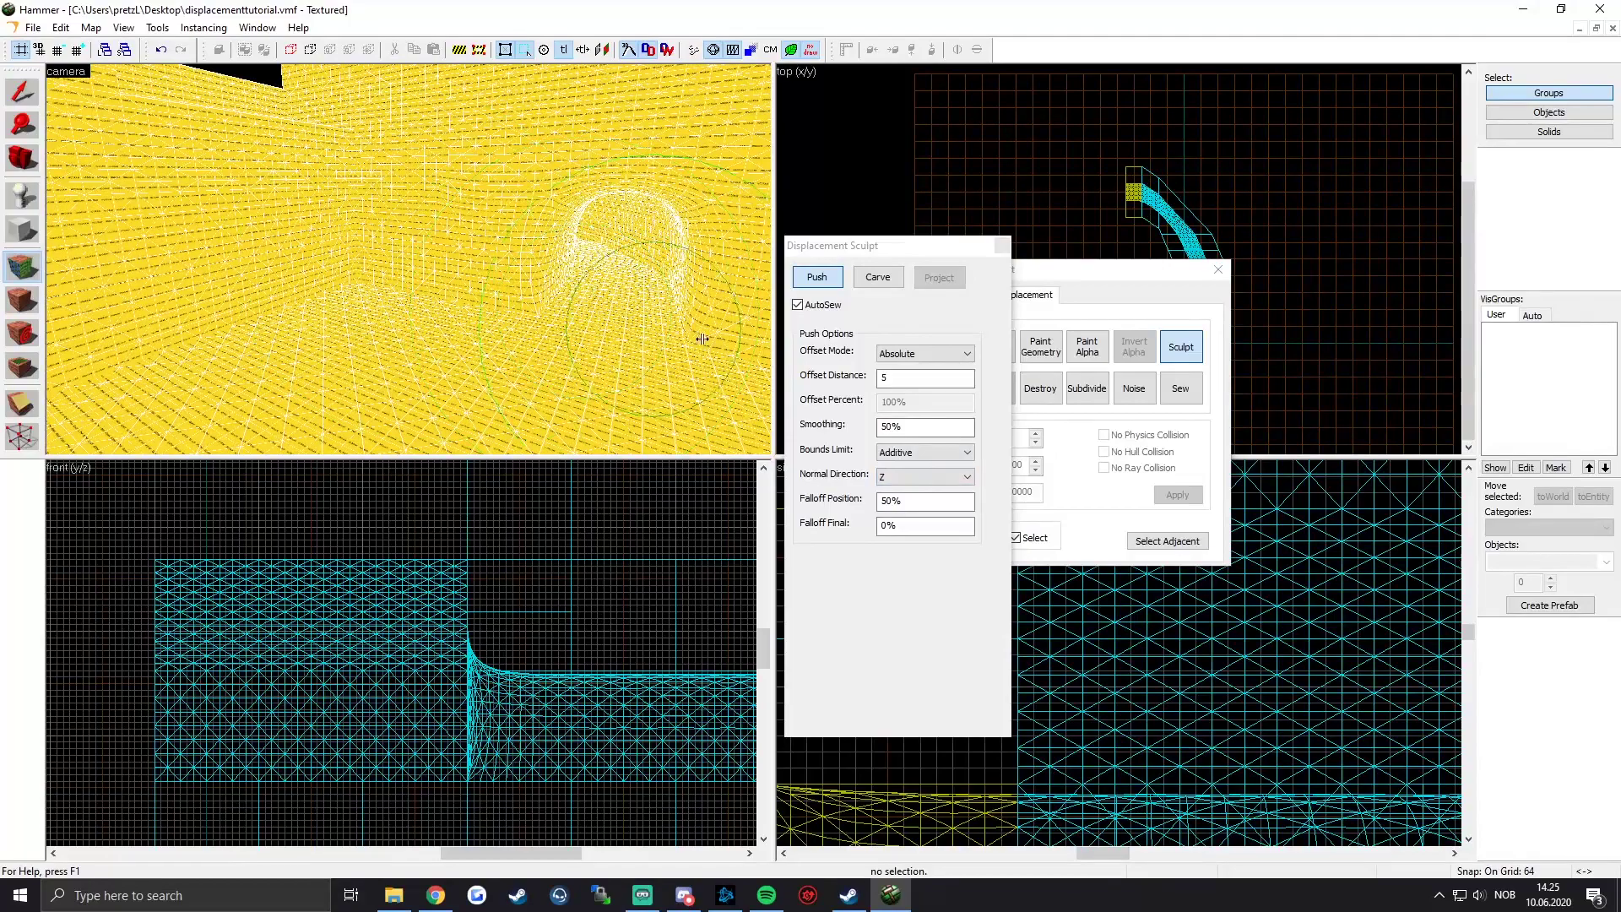
click(968, 478)
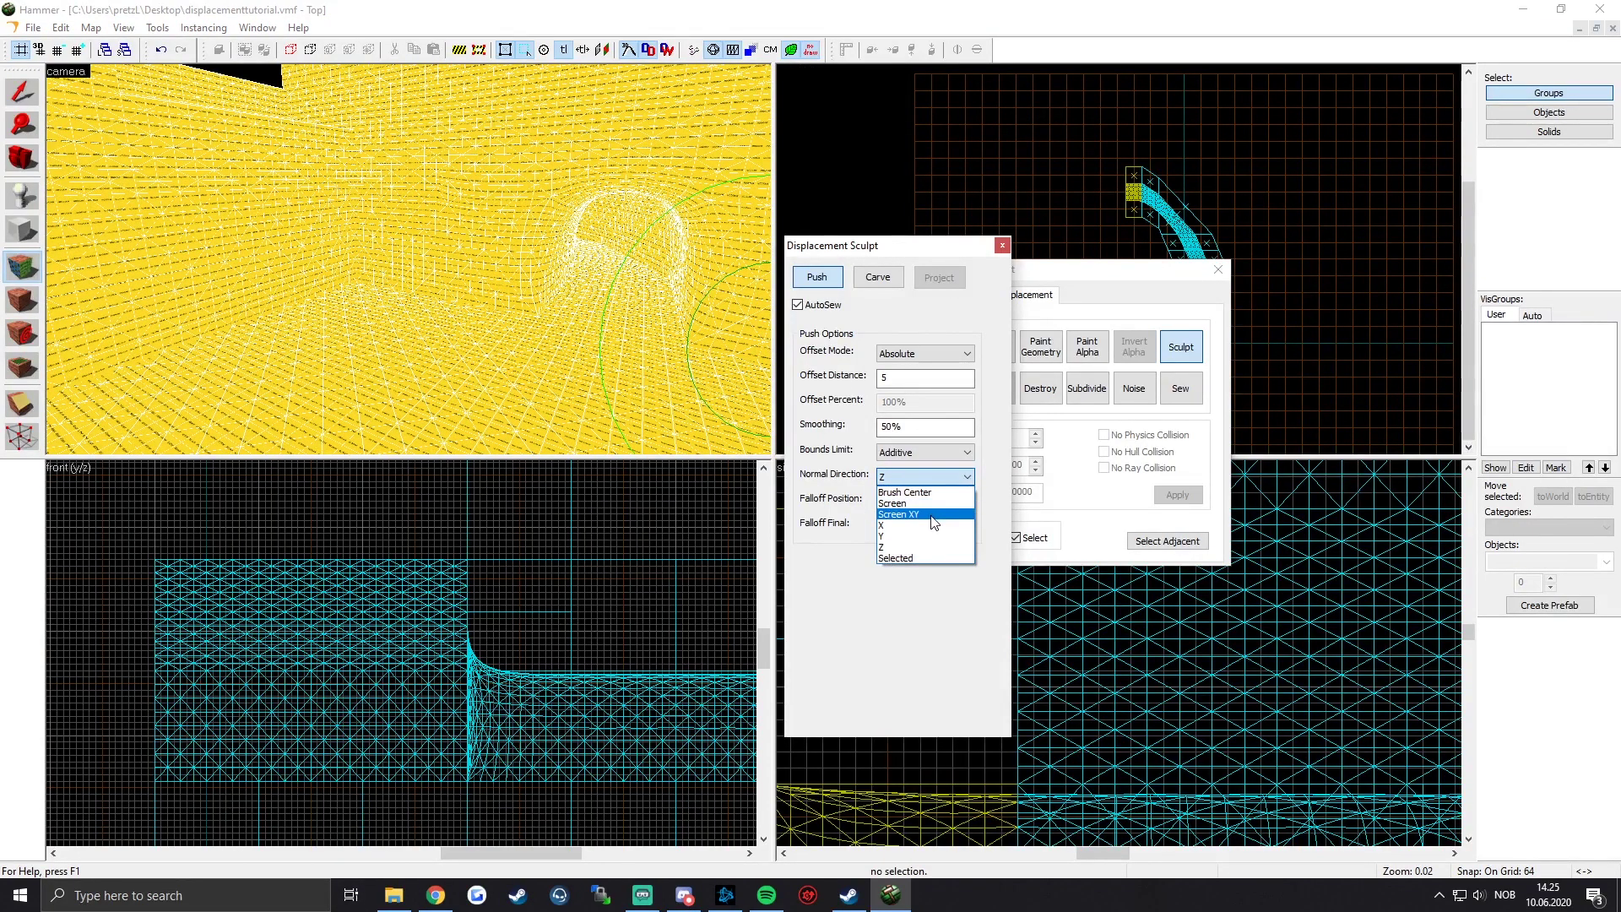
click(908, 526)
Step: Push the room's side wall unevenly with several strokes along the X direction, from the floor upward and toward the tunnel wall
key(w)
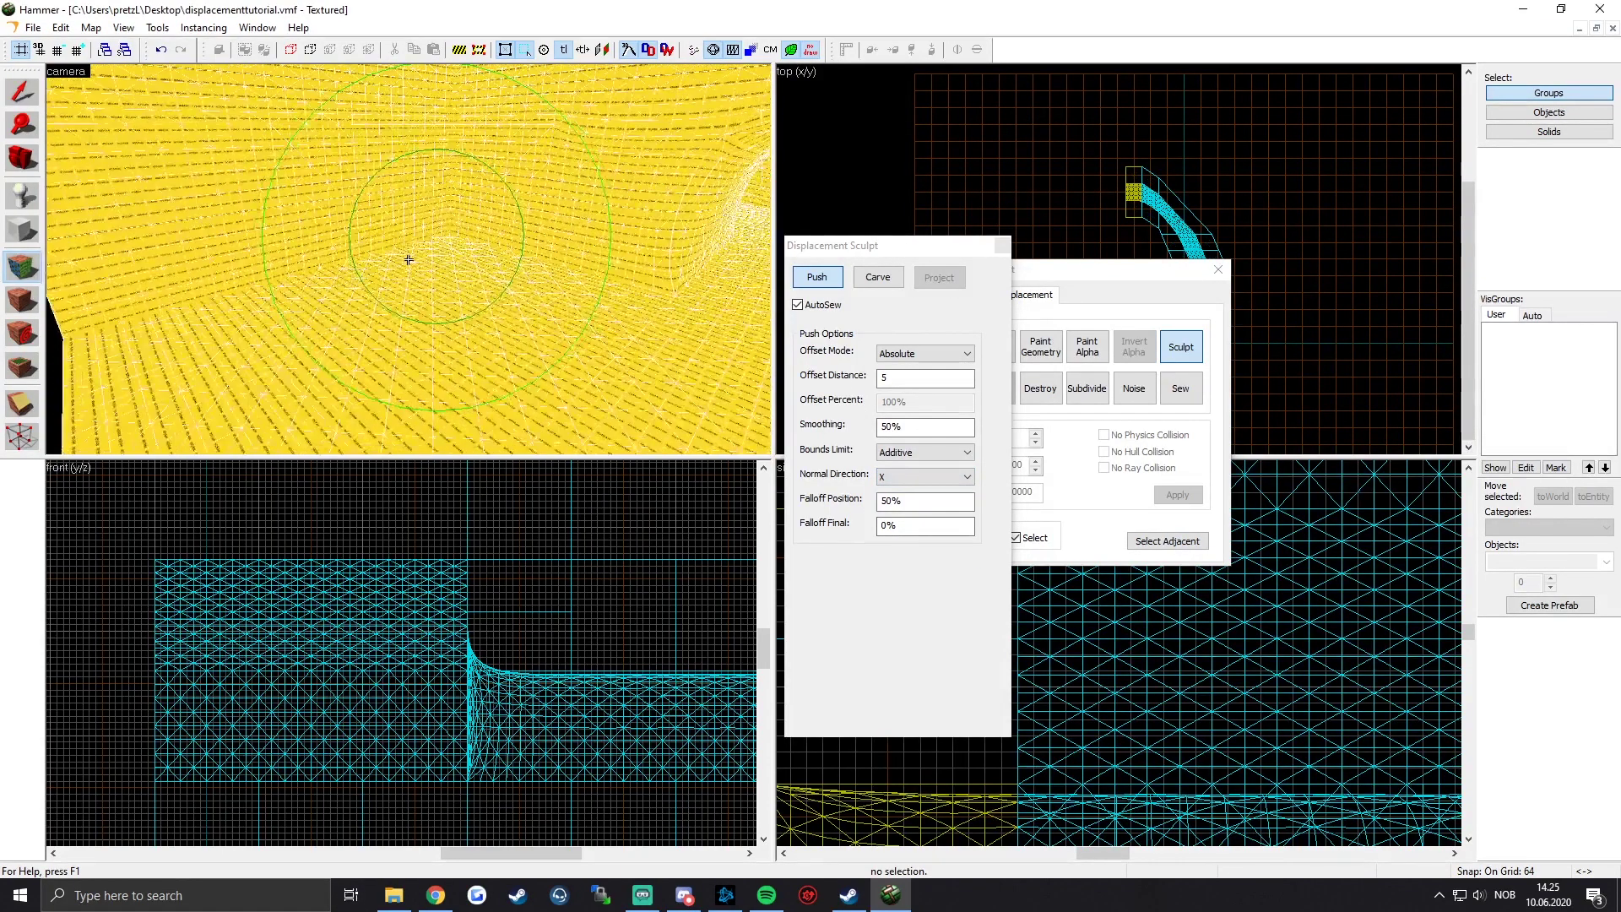
key(w)
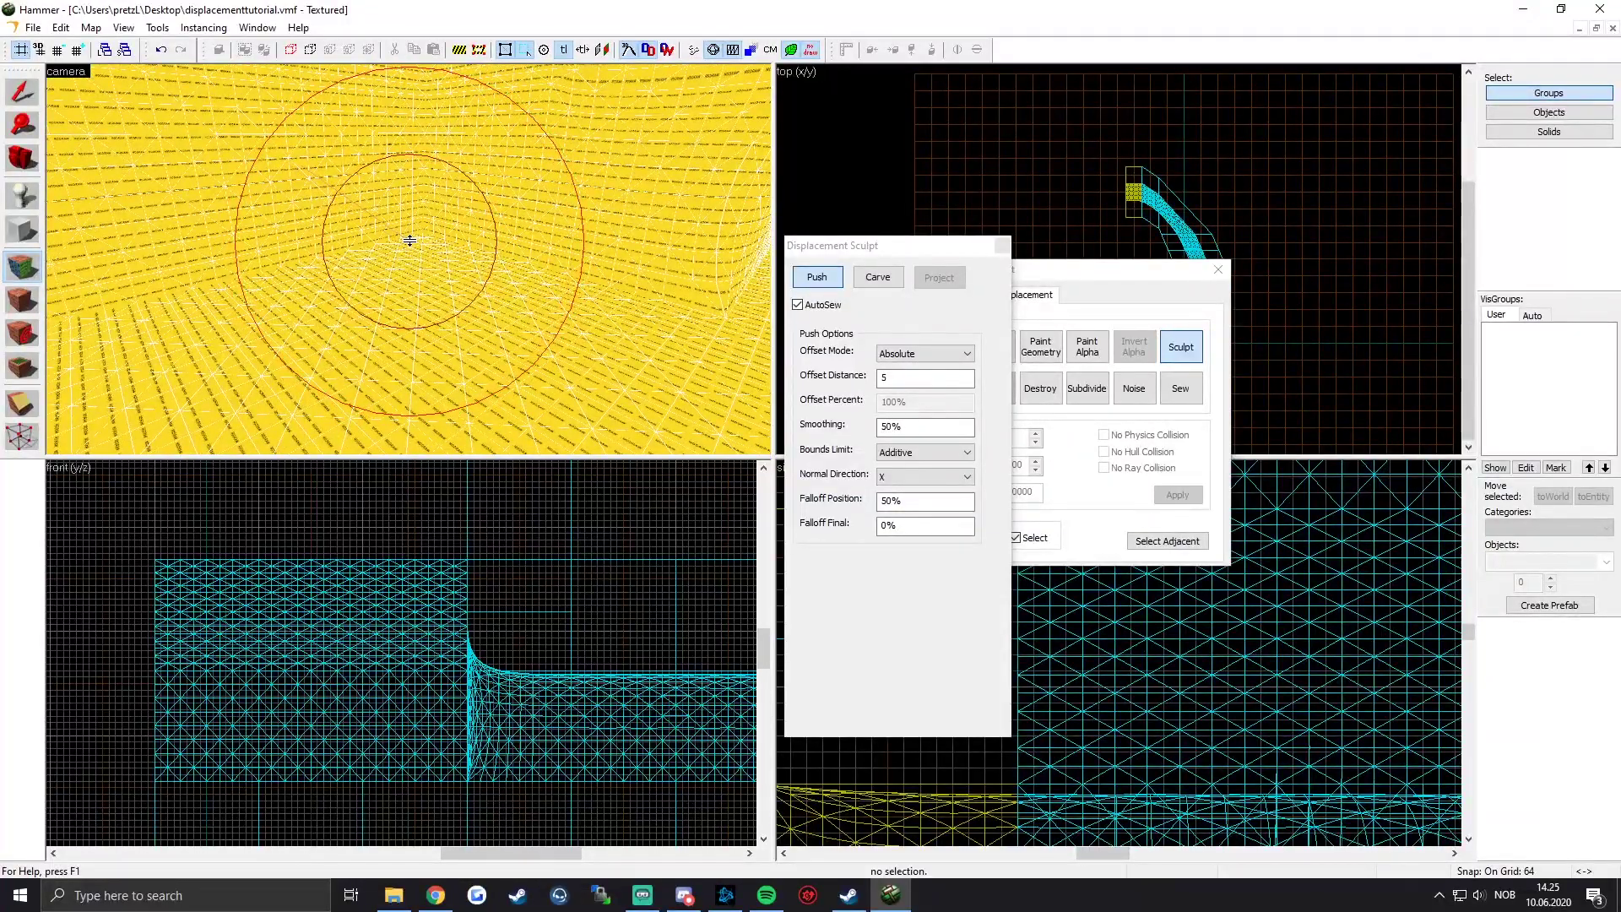
drag(404, 246, 409, 250)
key(z)
key(z)
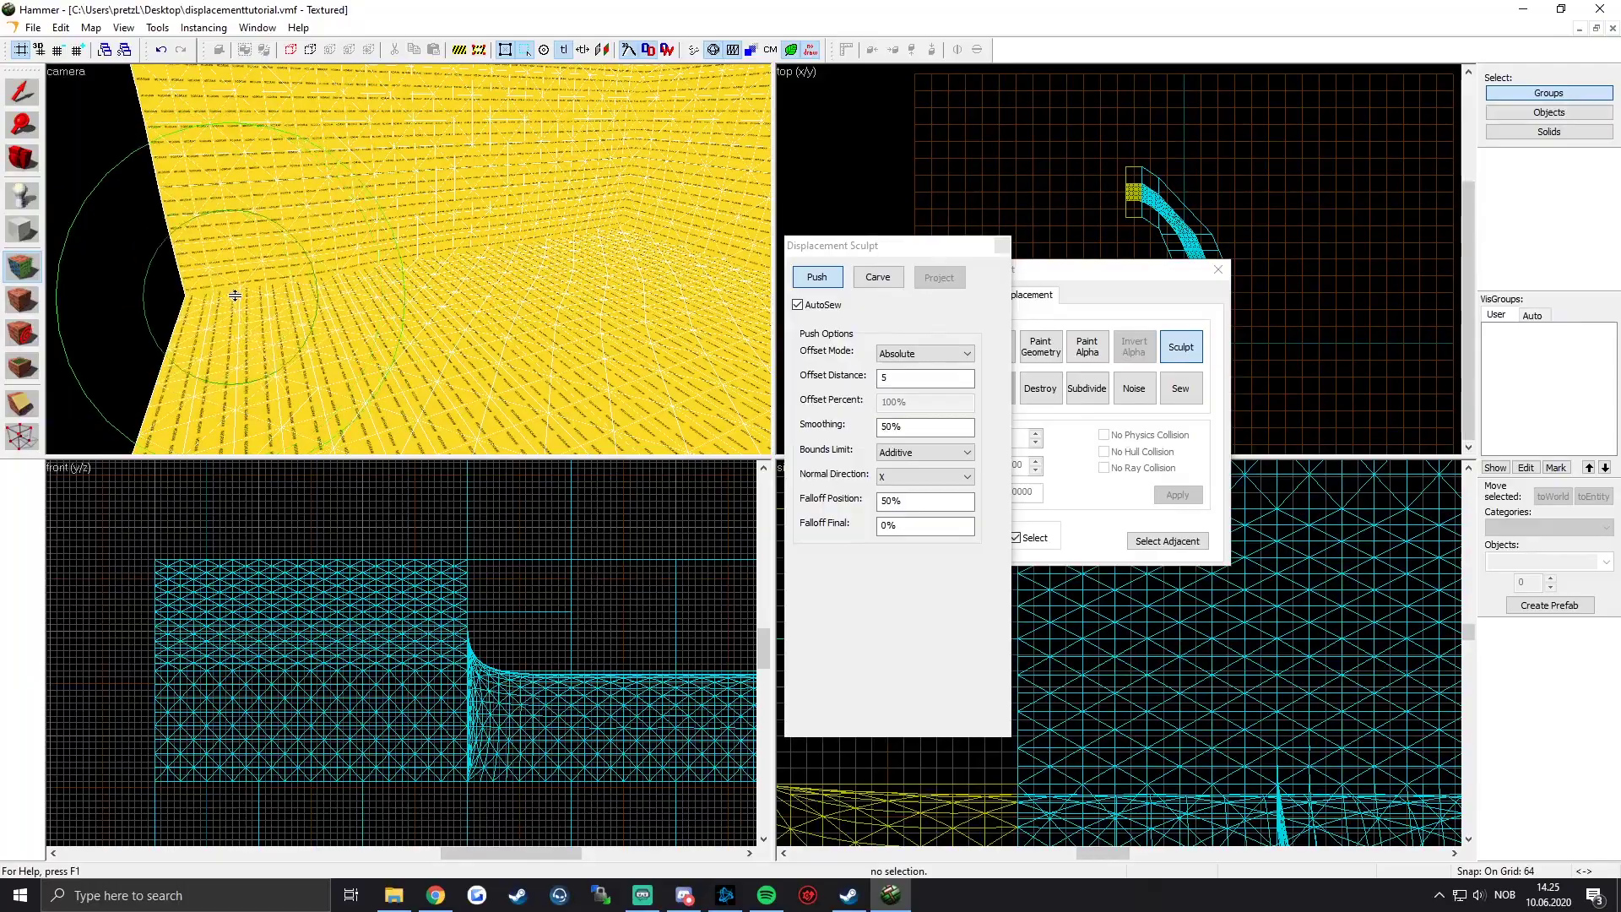
key(z)
key(z)
drag(295, 284, 283, 119)
key(z)
key(z)
mouse_move(409, 259)
mouse_down()
mouse_move(369, 141)
mouse_move(467, 211)
mouse_up()
drag(611, 239, 690, 224)
key(z)
key(z)
mouse_move(409, 258)
mouse_down()
mouse_move(388, 239)
mouse_move(404, 244)
mouse_up()
key(z)
Step: Set the sculpt normal direction to Y and push the lower part of the wall beside the tunnel entrance
click(967, 476)
click(916, 541)
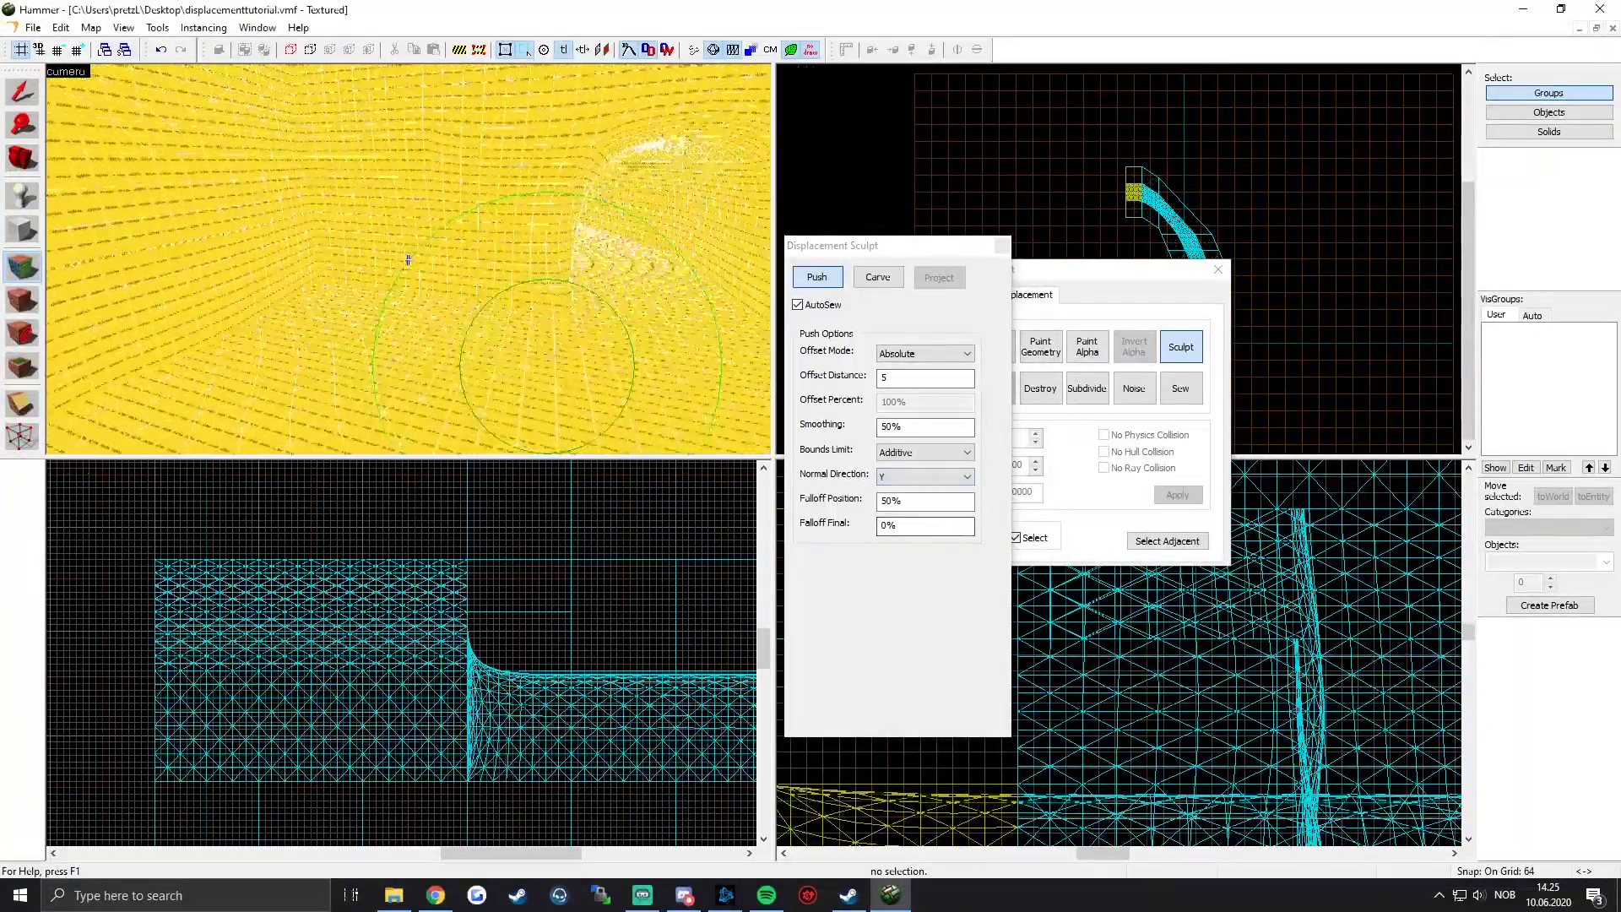
mouse_move(428, 277)
mouse_down()
mouse_move(588, 302)
mouse_move(401, 270)
mouse_up()
key(z)
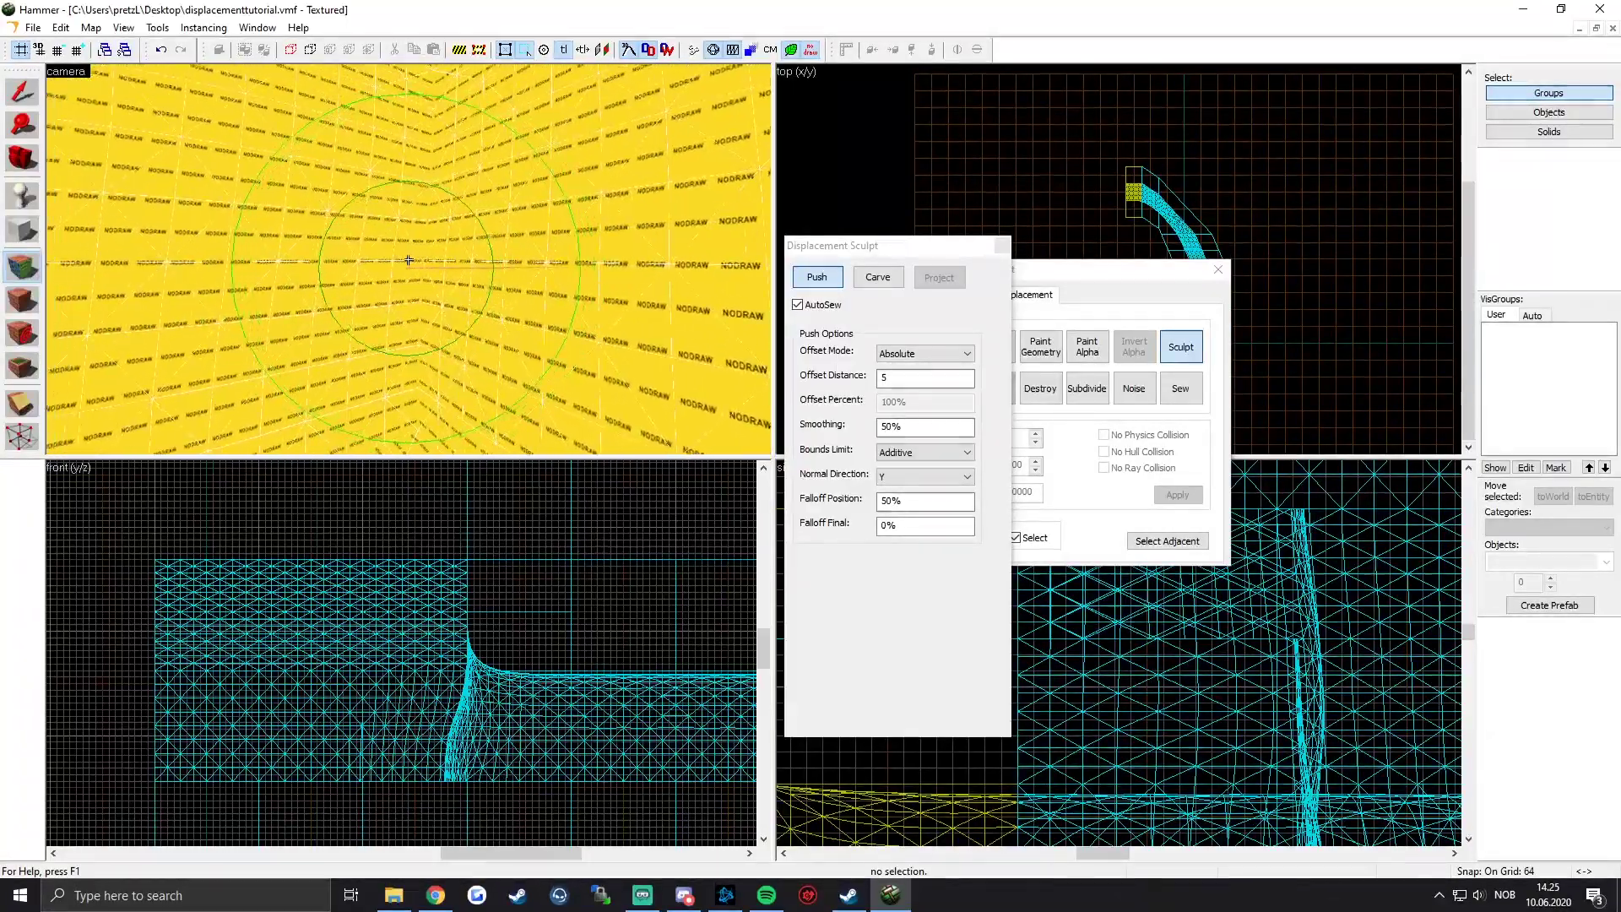
Step: Examine the sharp corners where the room's displaced walls meet
key(w)
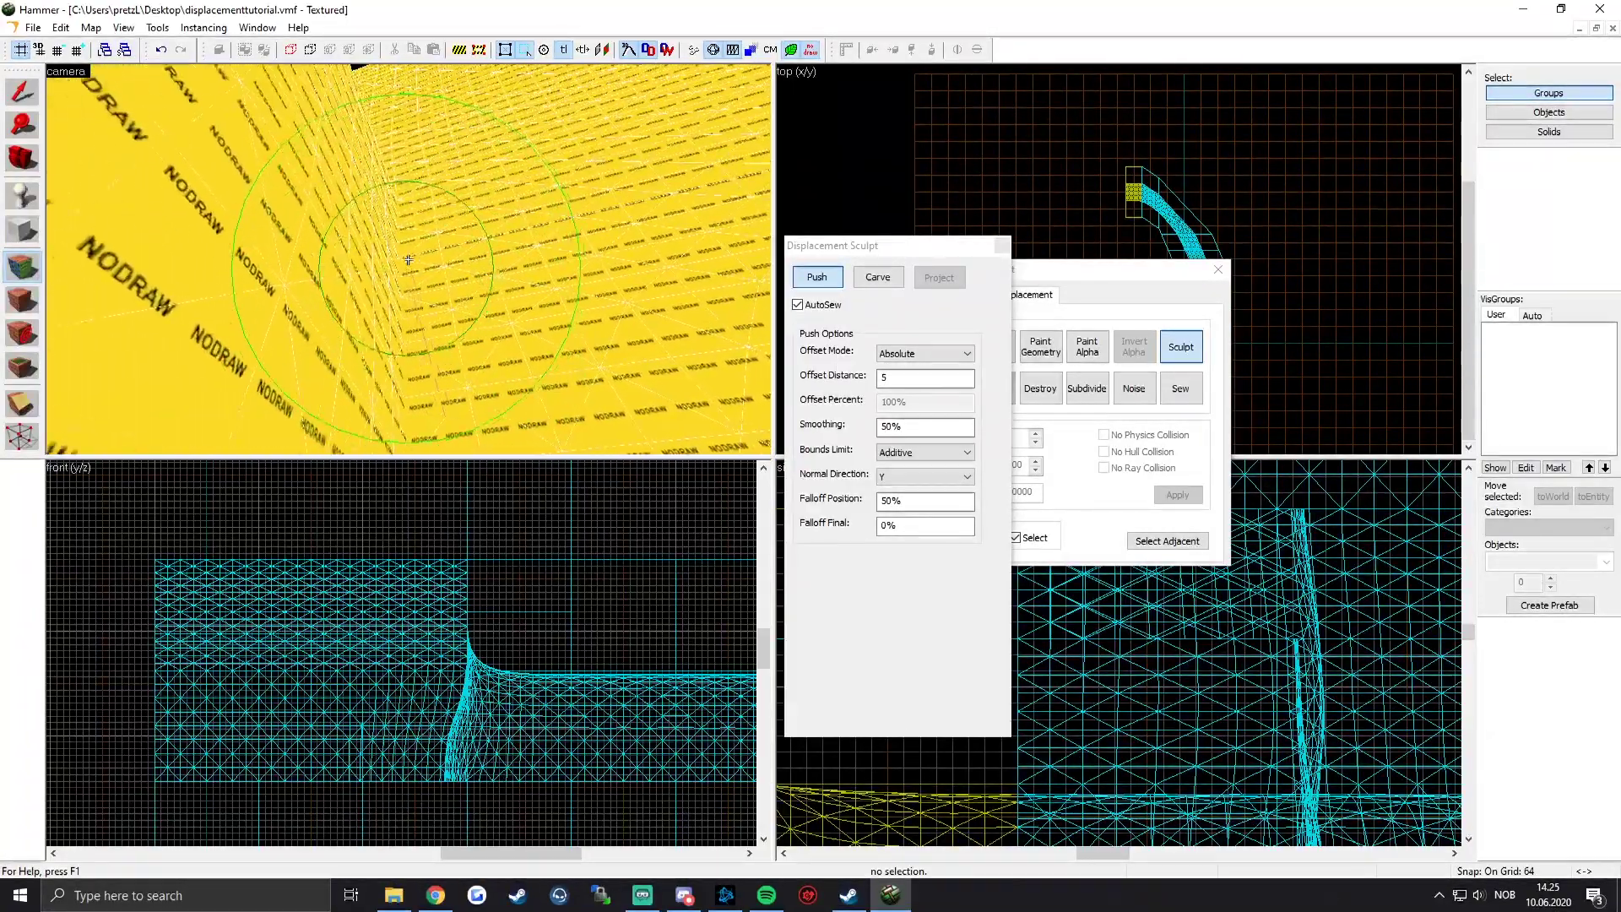
scroll(409, 260, up, 6)
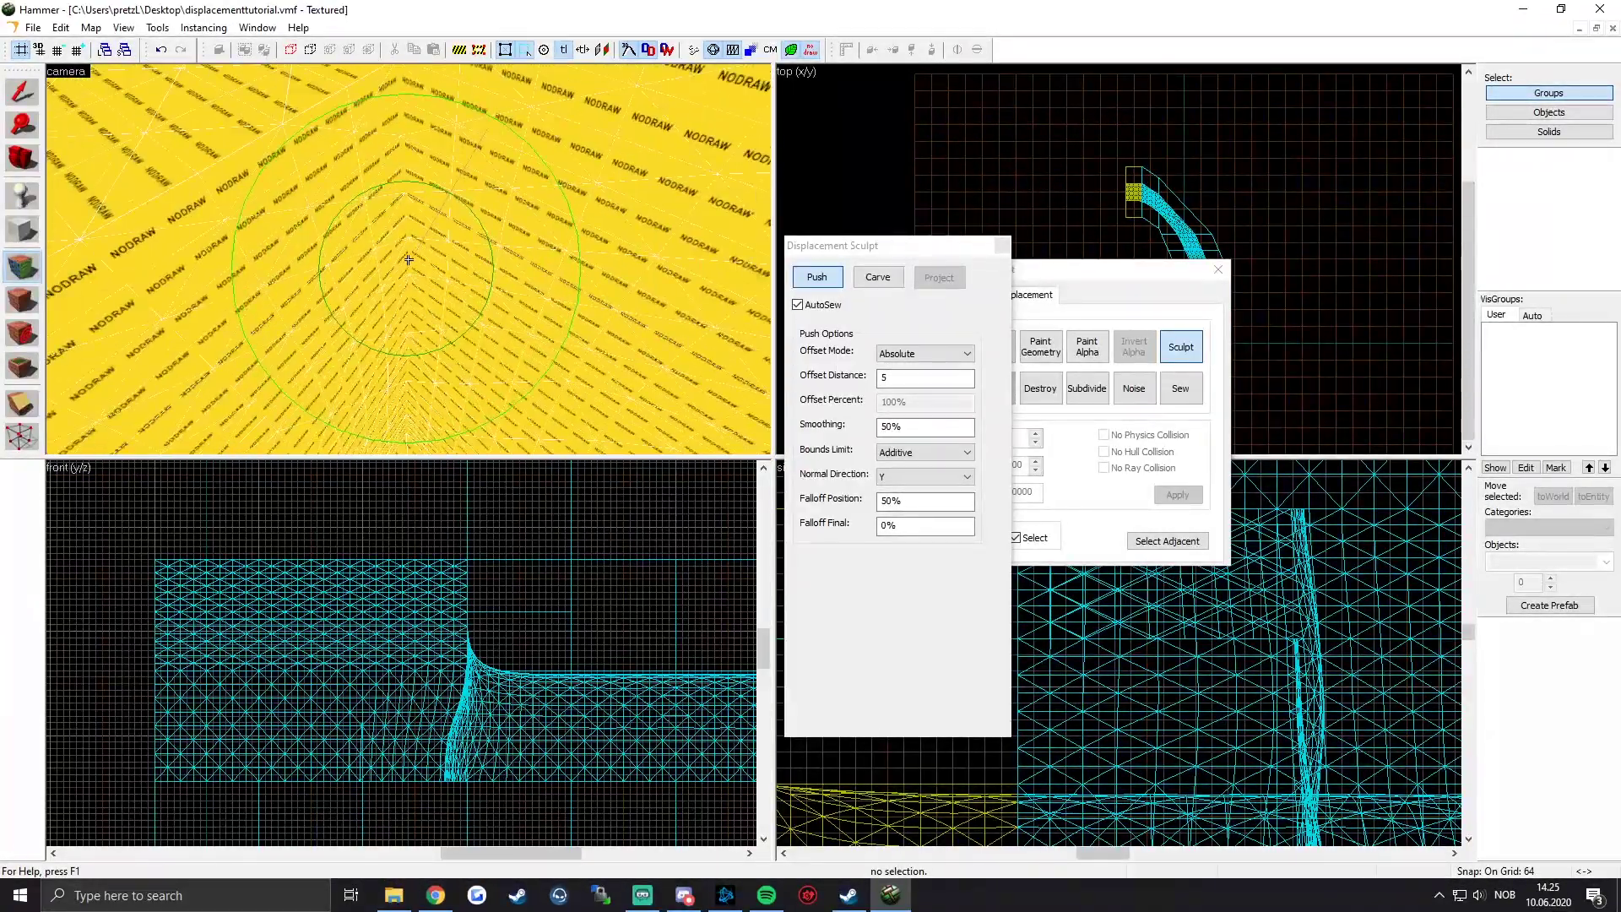
scroll(409, 260, up, 6)
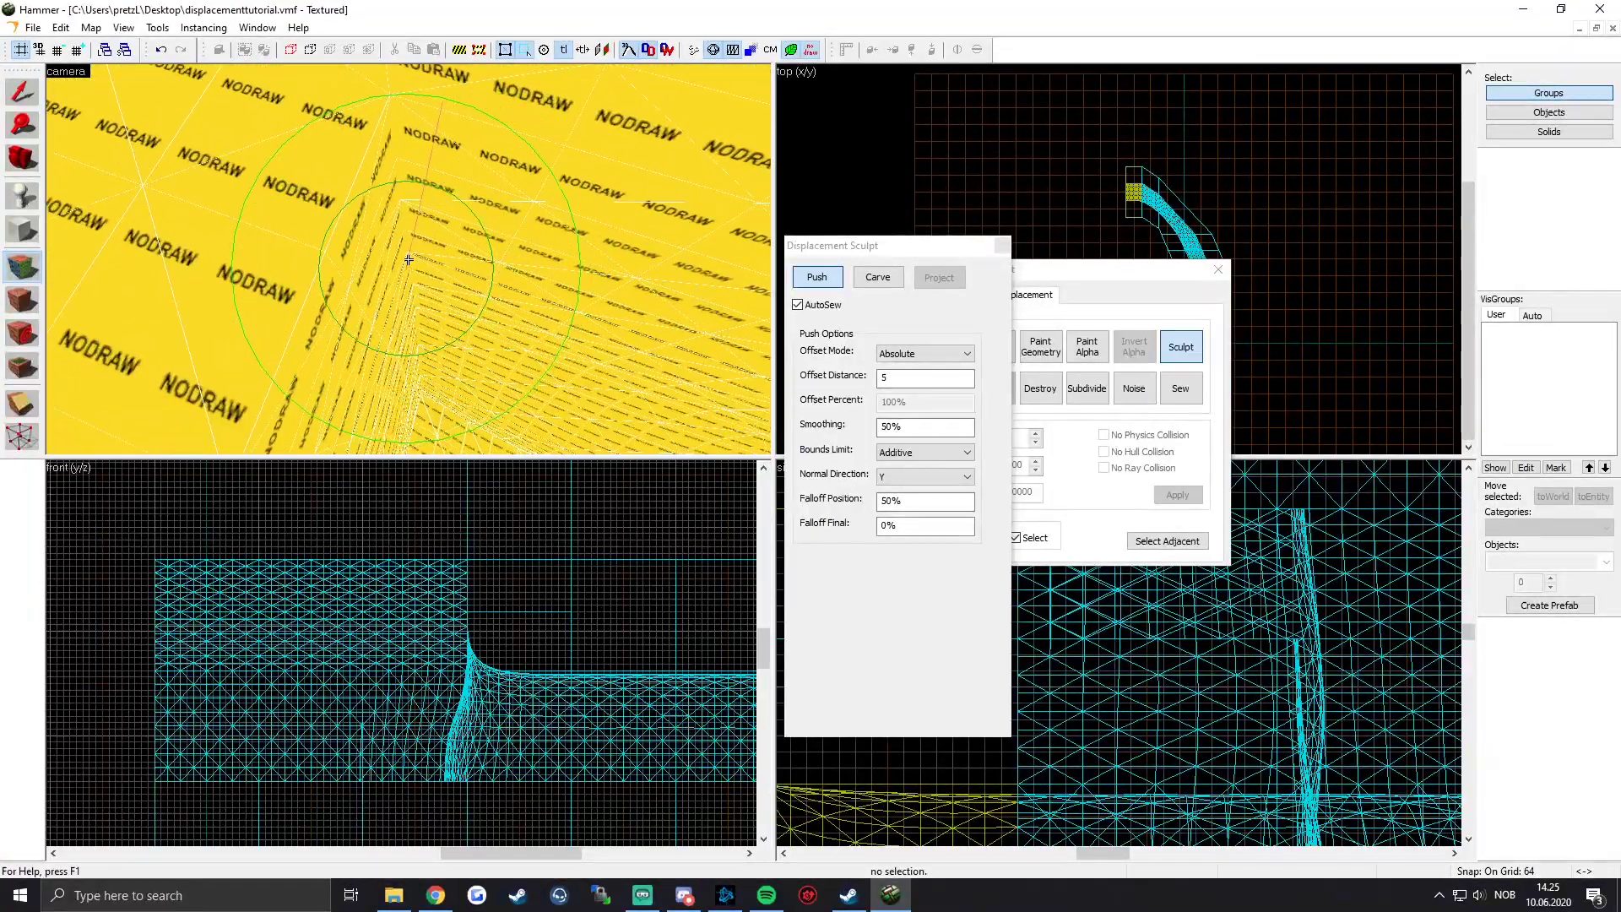
scroll(408, 260, up, 5)
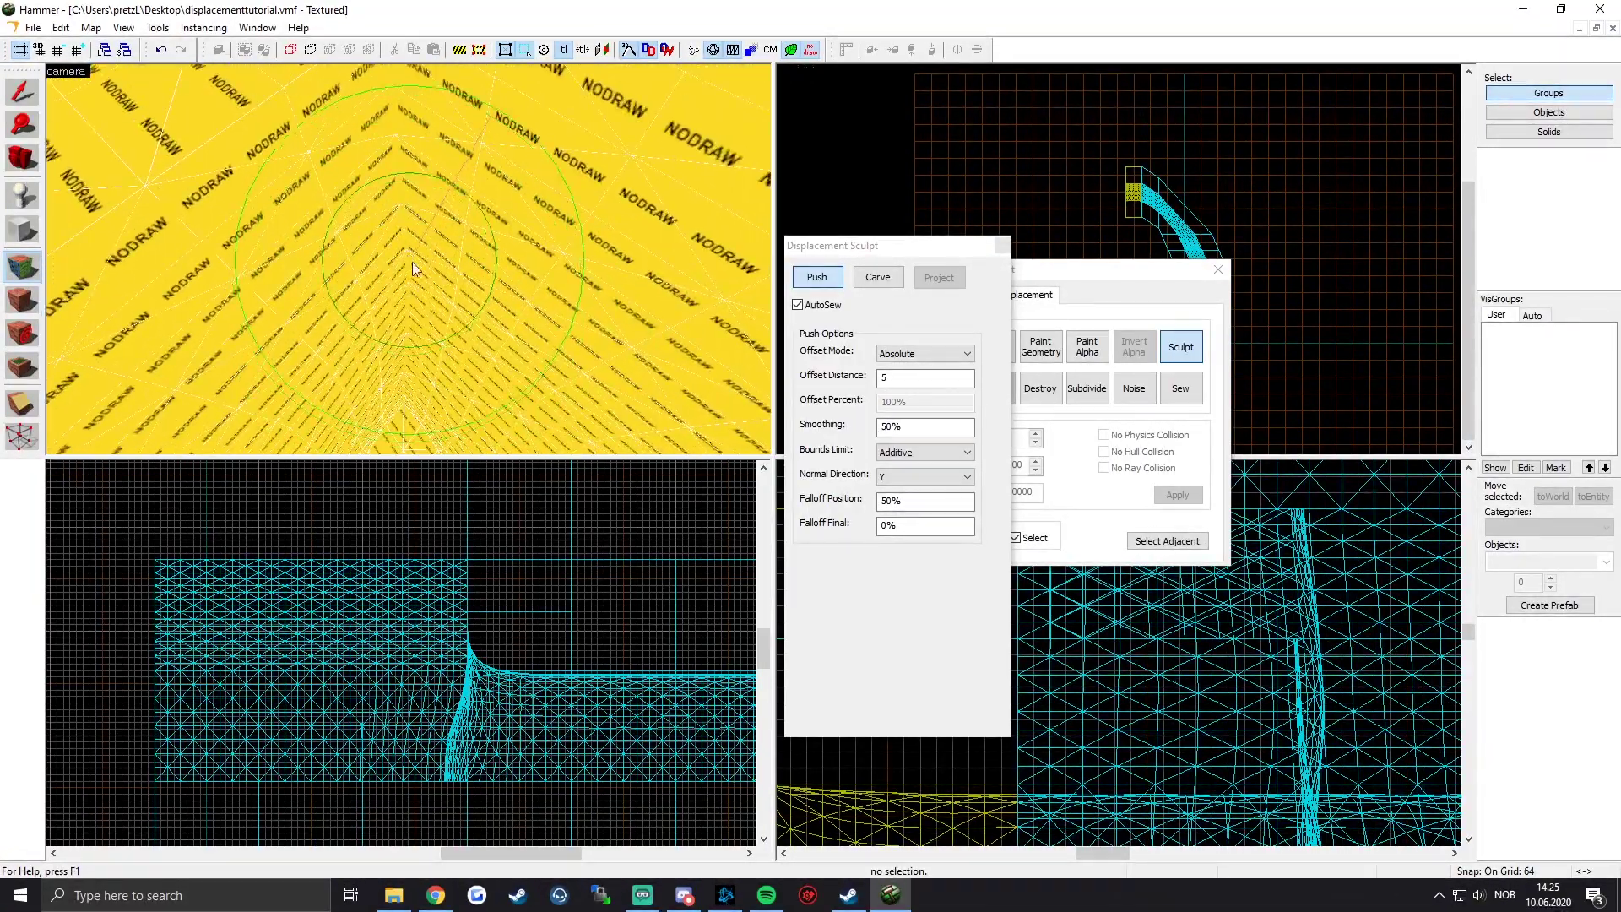
scroll(409, 260, up, 5)
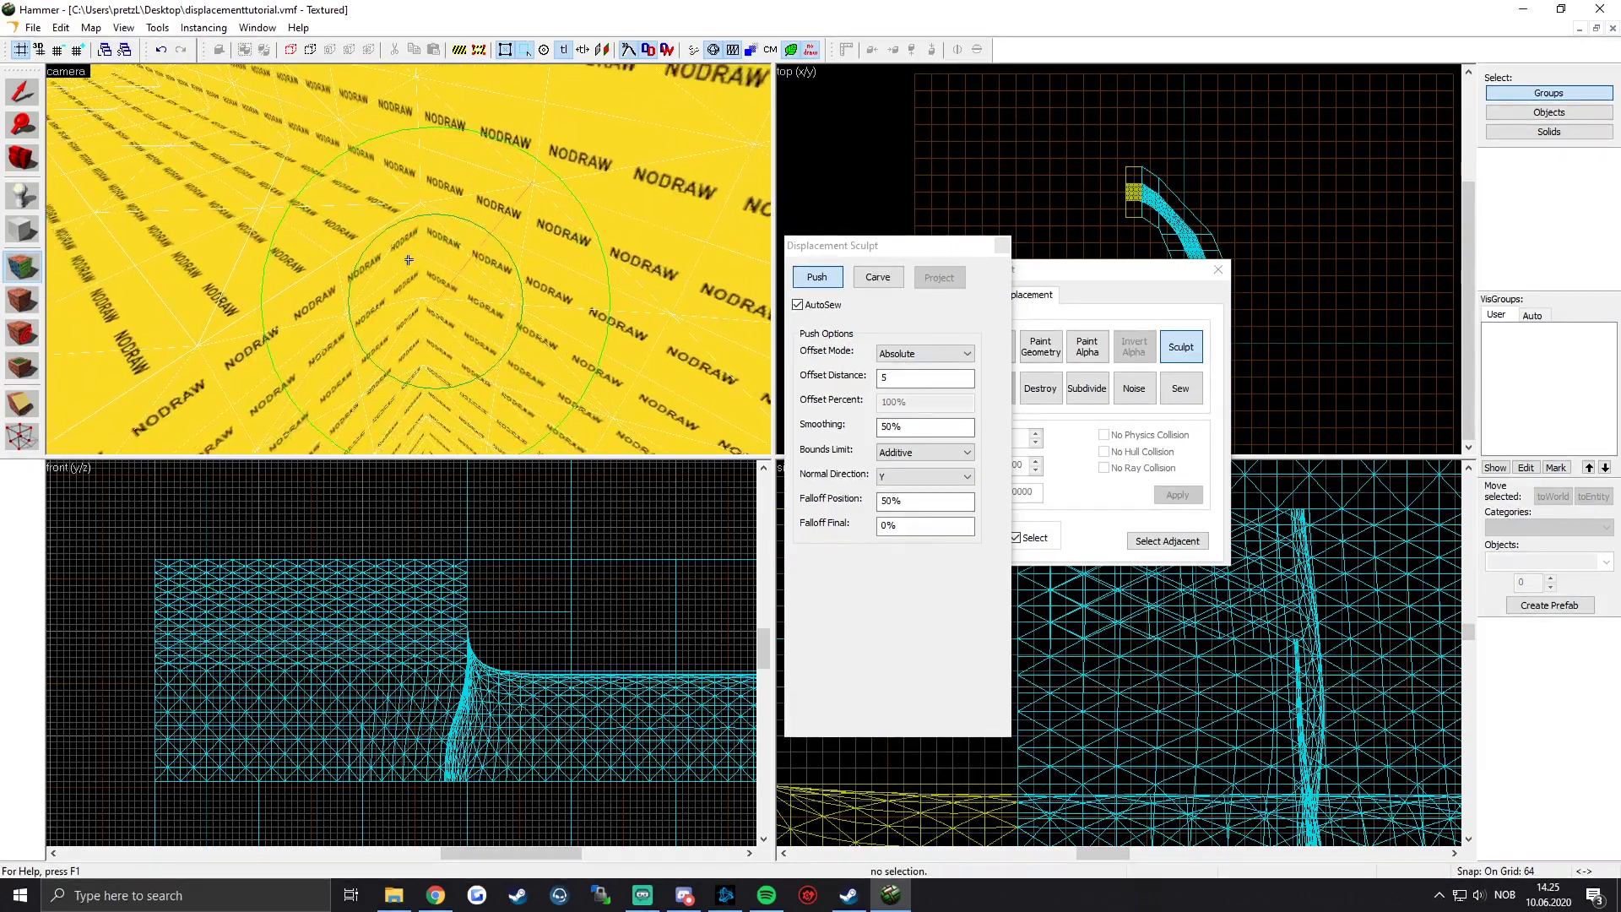
key(w)
key(s)
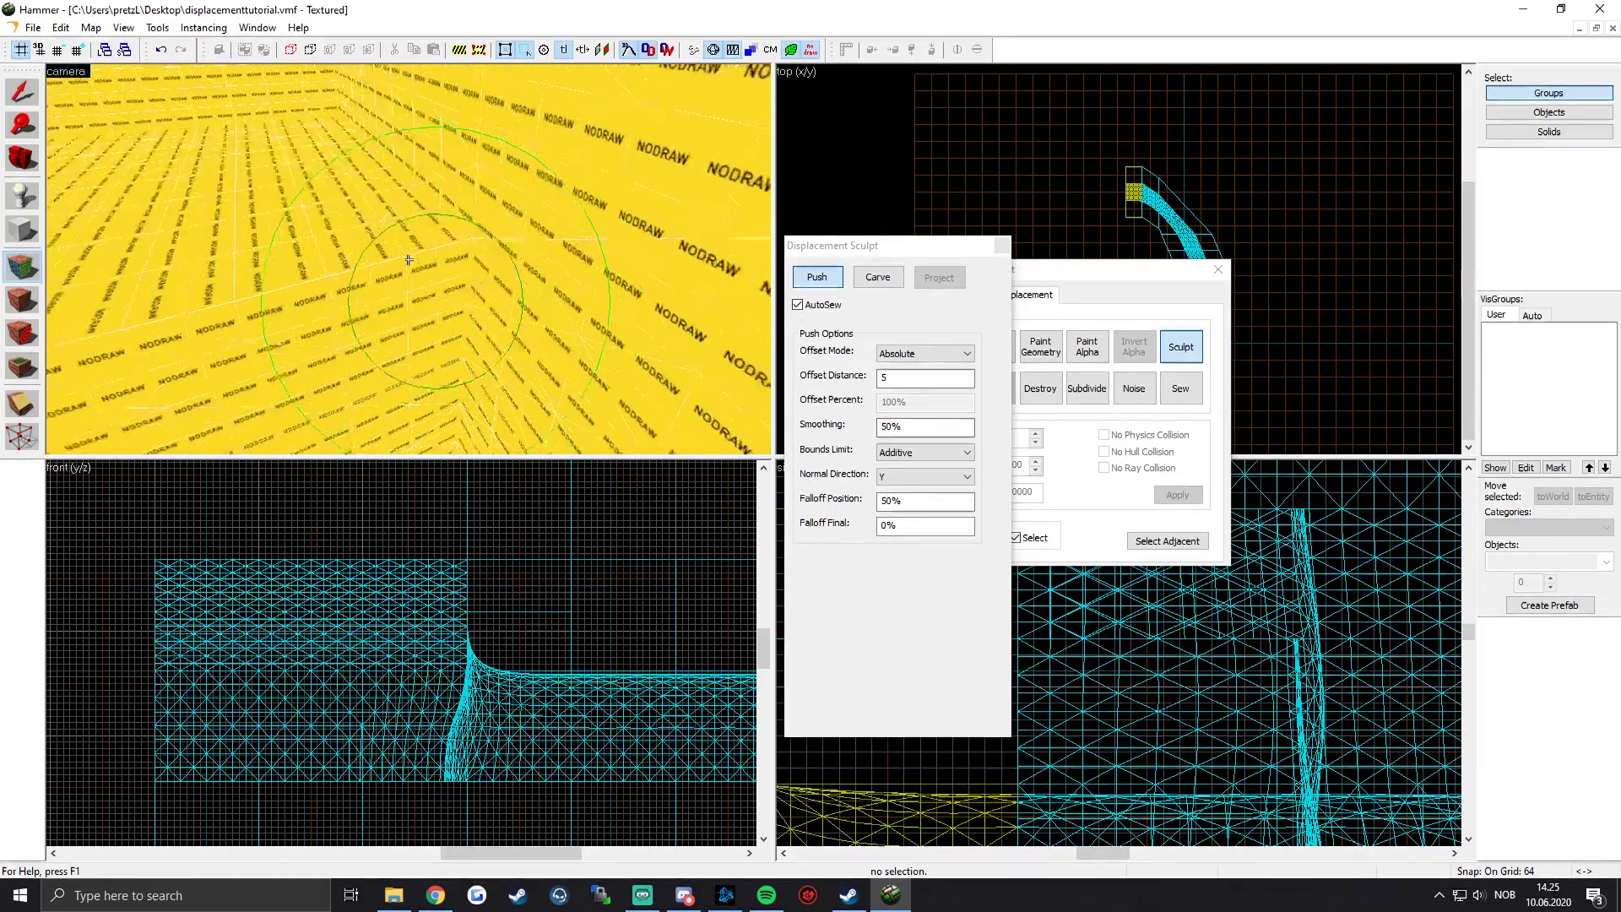
scroll(409, 260, up, 5)
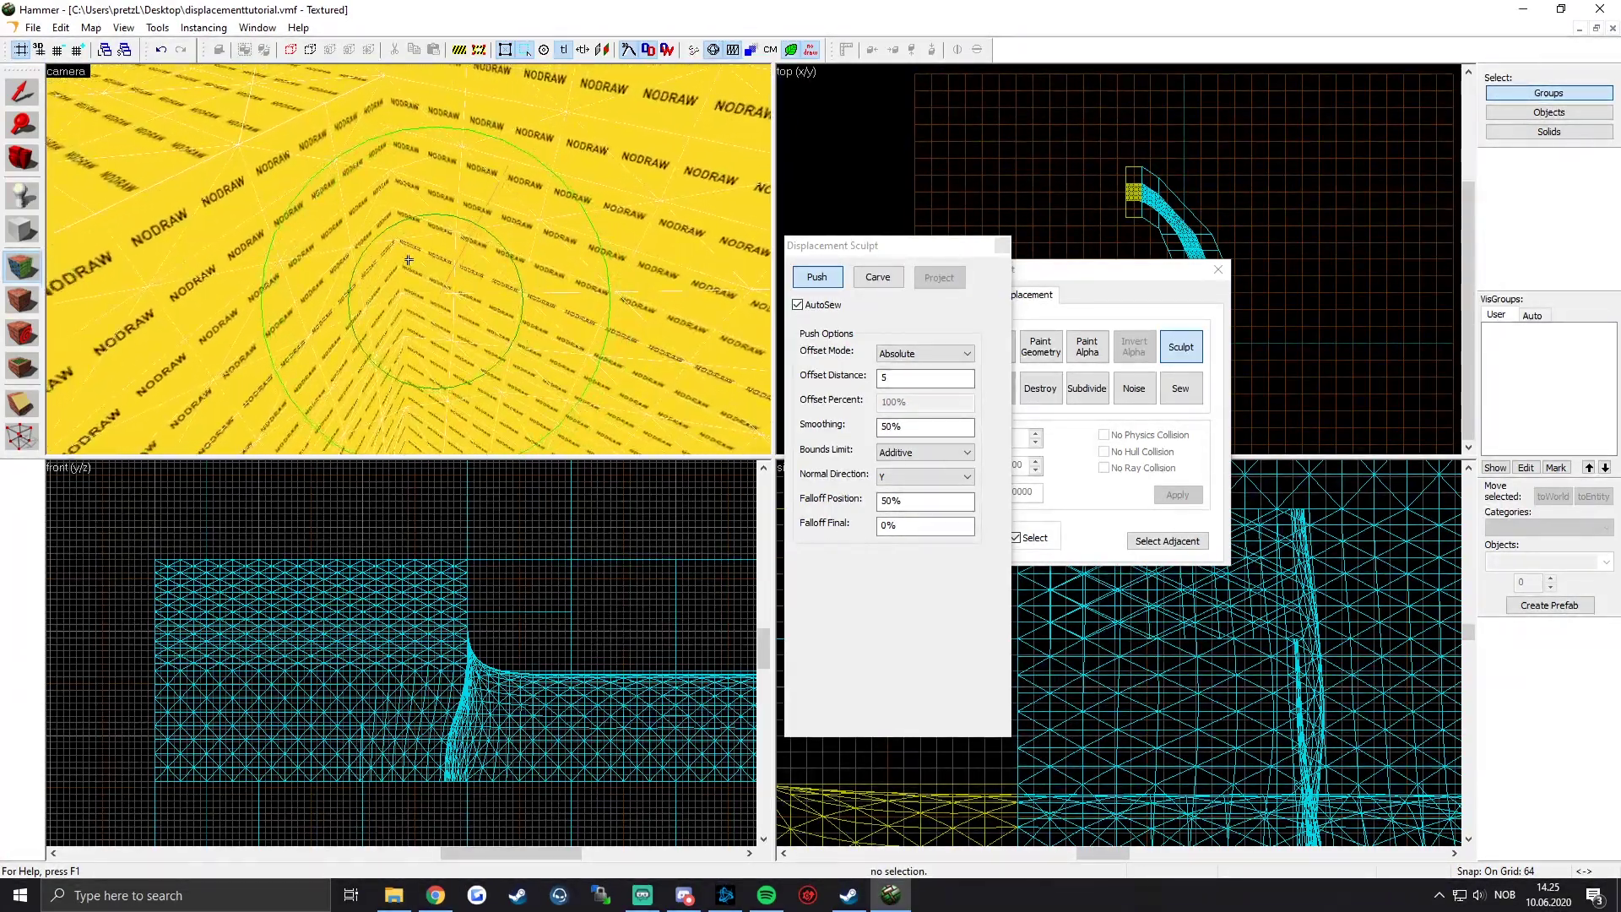
key(w)
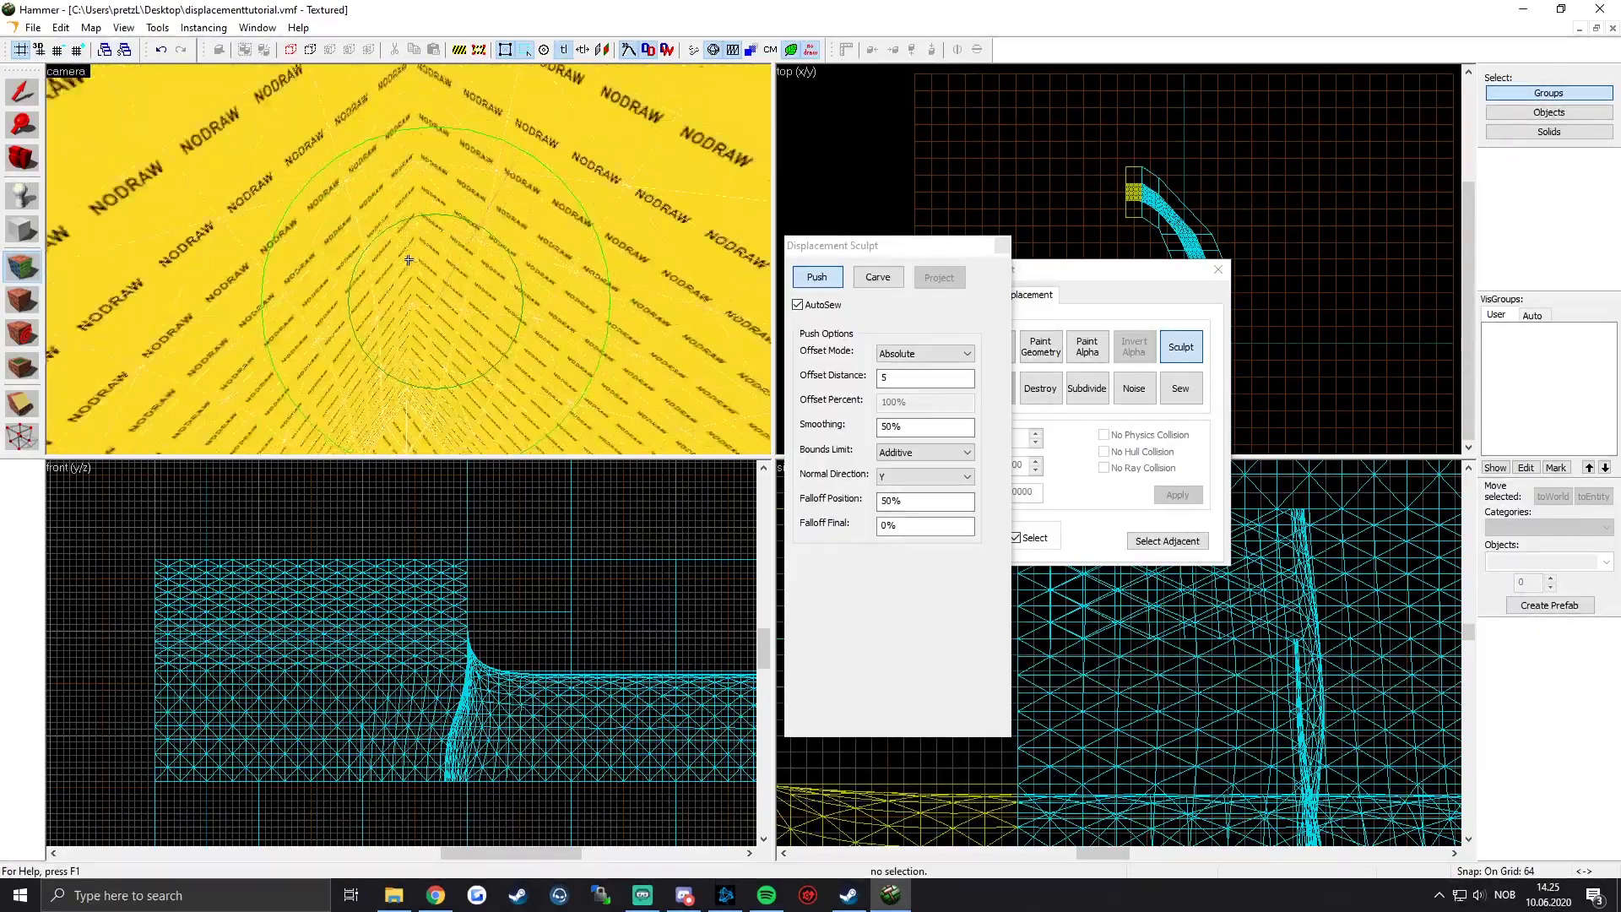
scroll(409, 260, down, 6)
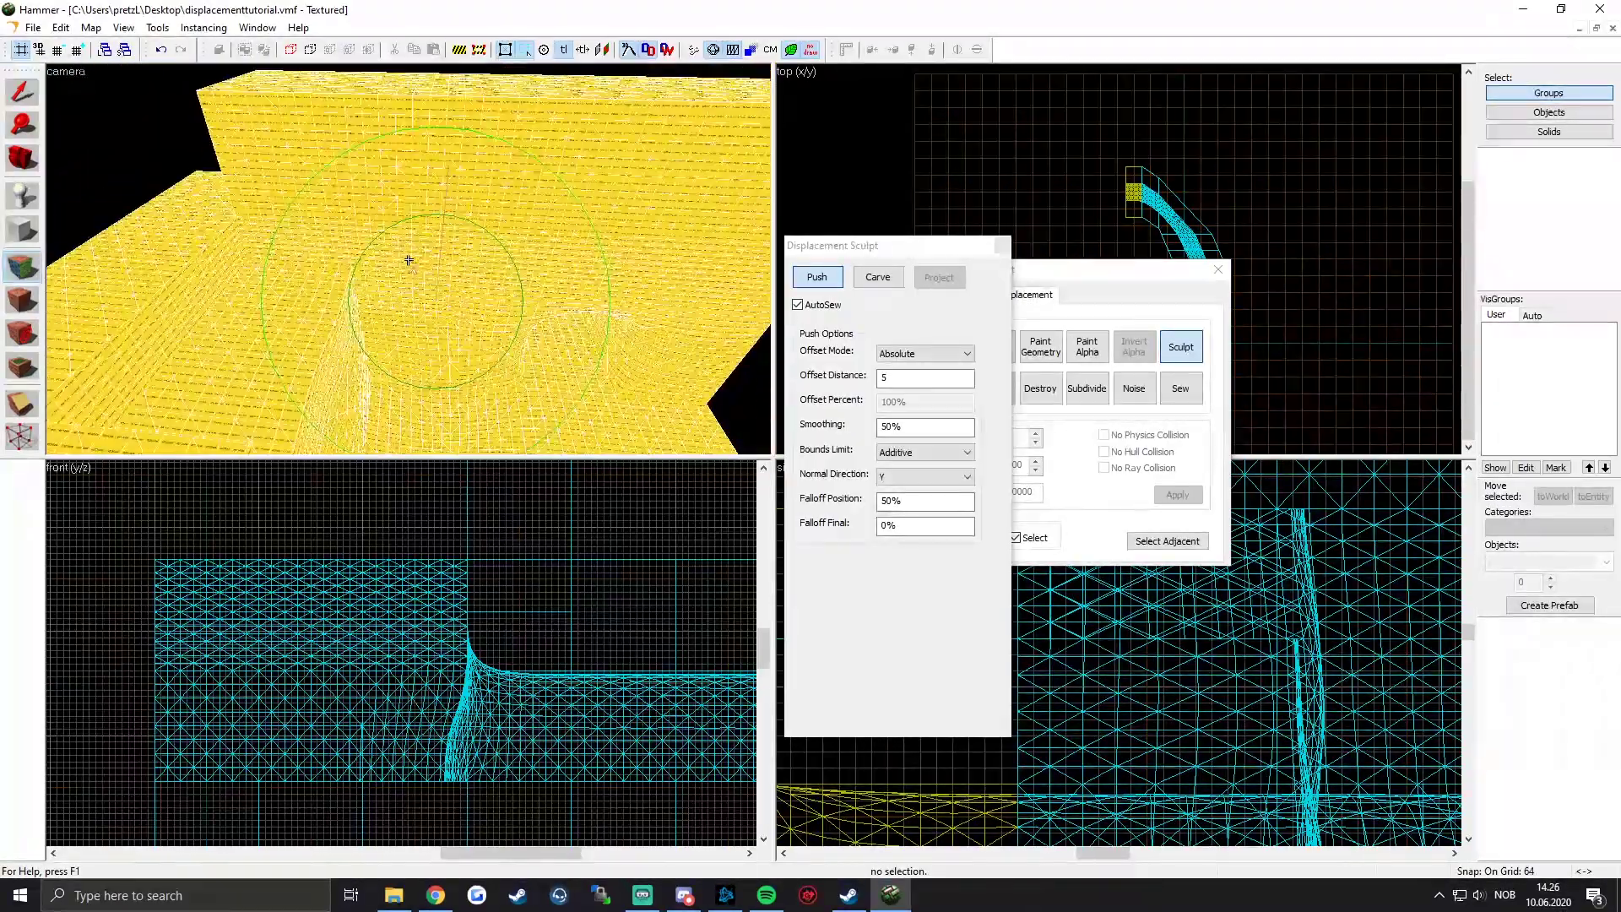
Step: Sculpt the upper part of the tunnel wall with several strokes along the Y direction to make it uneven
mouse_move(434, 194)
mouse_down()
mouse_move(425, 144)
mouse_move(731, 154)
mouse_move(396, 170)
mouse_move(688, 217)
mouse_move(405, 260)
mouse_move(450, 220)
mouse_move(393, 253)
mouse_move(406, 296)
mouse_move(397, 253)
mouse_move(299, 256)
mouse_up()
key(z)
key(ctrl+a)
key(z)
mouse_move(402, 264)
ctrl+mouse_down()
mouse_move(216, 236)
mouse_move(338, 221)
mouse_move(195, 237)
ctrl+mouse_up()
key(z)
key(w)
key(z)
mouse_move(401, 264)
ctrl+mouse_down()
mouse_move(397, 286)
mouse_move(411, 274)
mouse_move(230, 332)
mouse_move(402, 264)
ctrl+mouse_up()
key(w)
key(z)
Step: Set the sculpt normal direction to Screen XY and push the corner between the side wall and the tunnel wall
click(966, 478)
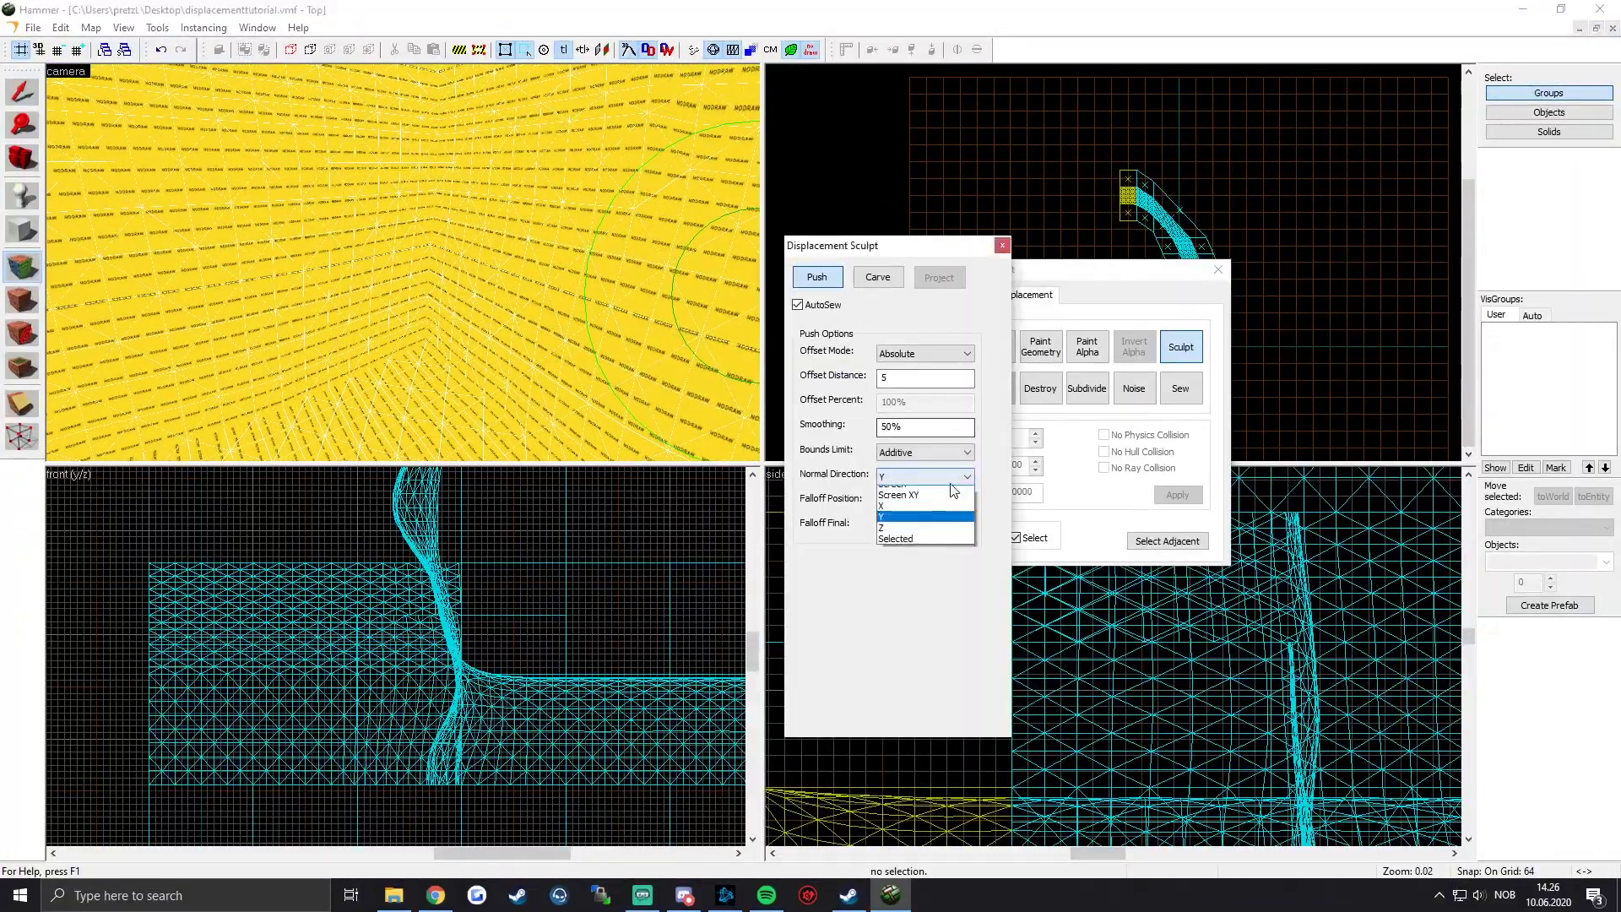
click(921, 514)
key(z)
key(w)
key(z)
key(w)
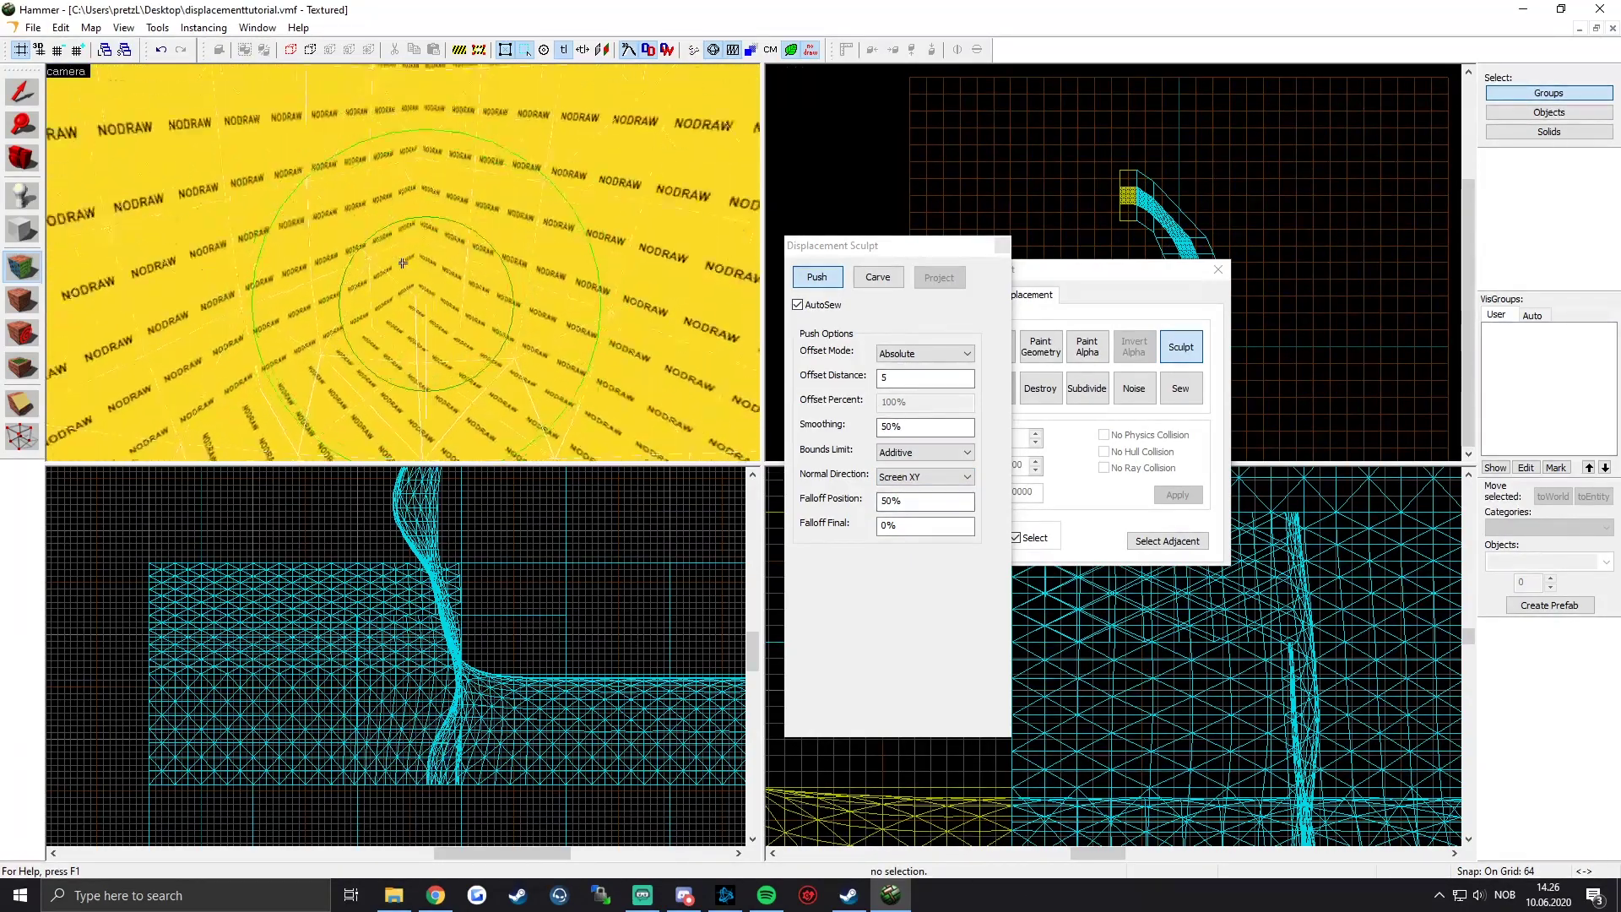
scroll(435, 233, down, 5)
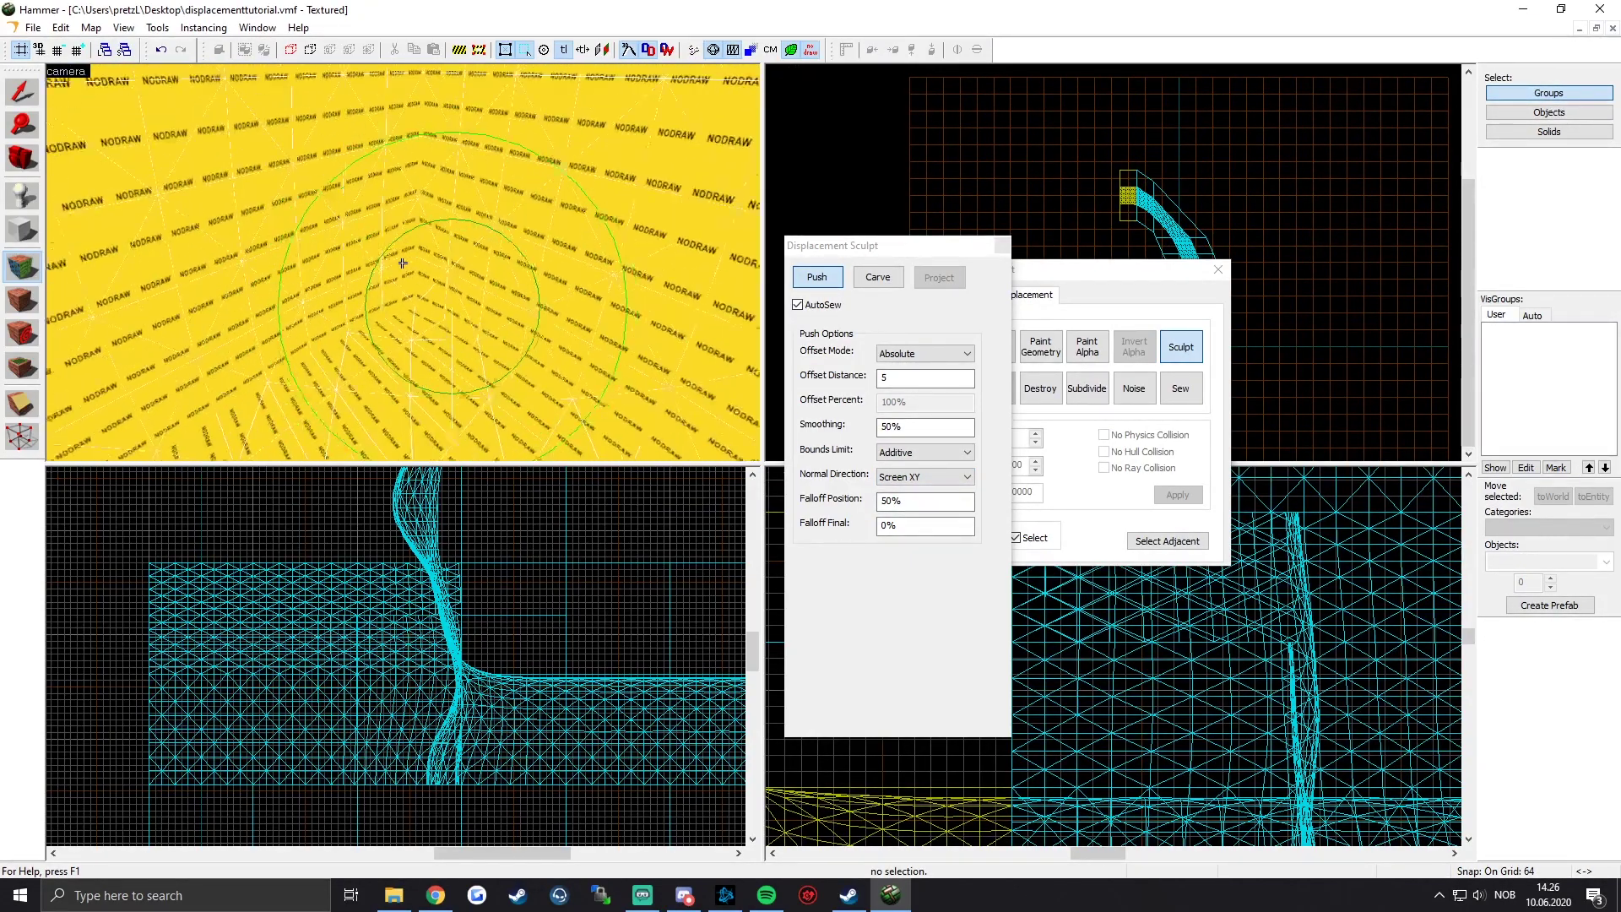
key(z)
key(z)
mouse_move(387, 253)
mouse_down()
mouse_move(403, 115)
mouse_move(402, 263)
mouse_up()
Step: Push the middle section of the room's wall corner diagonally with repeated Screen XY strokes
key(z)
key(w)
key(z)
key(z)
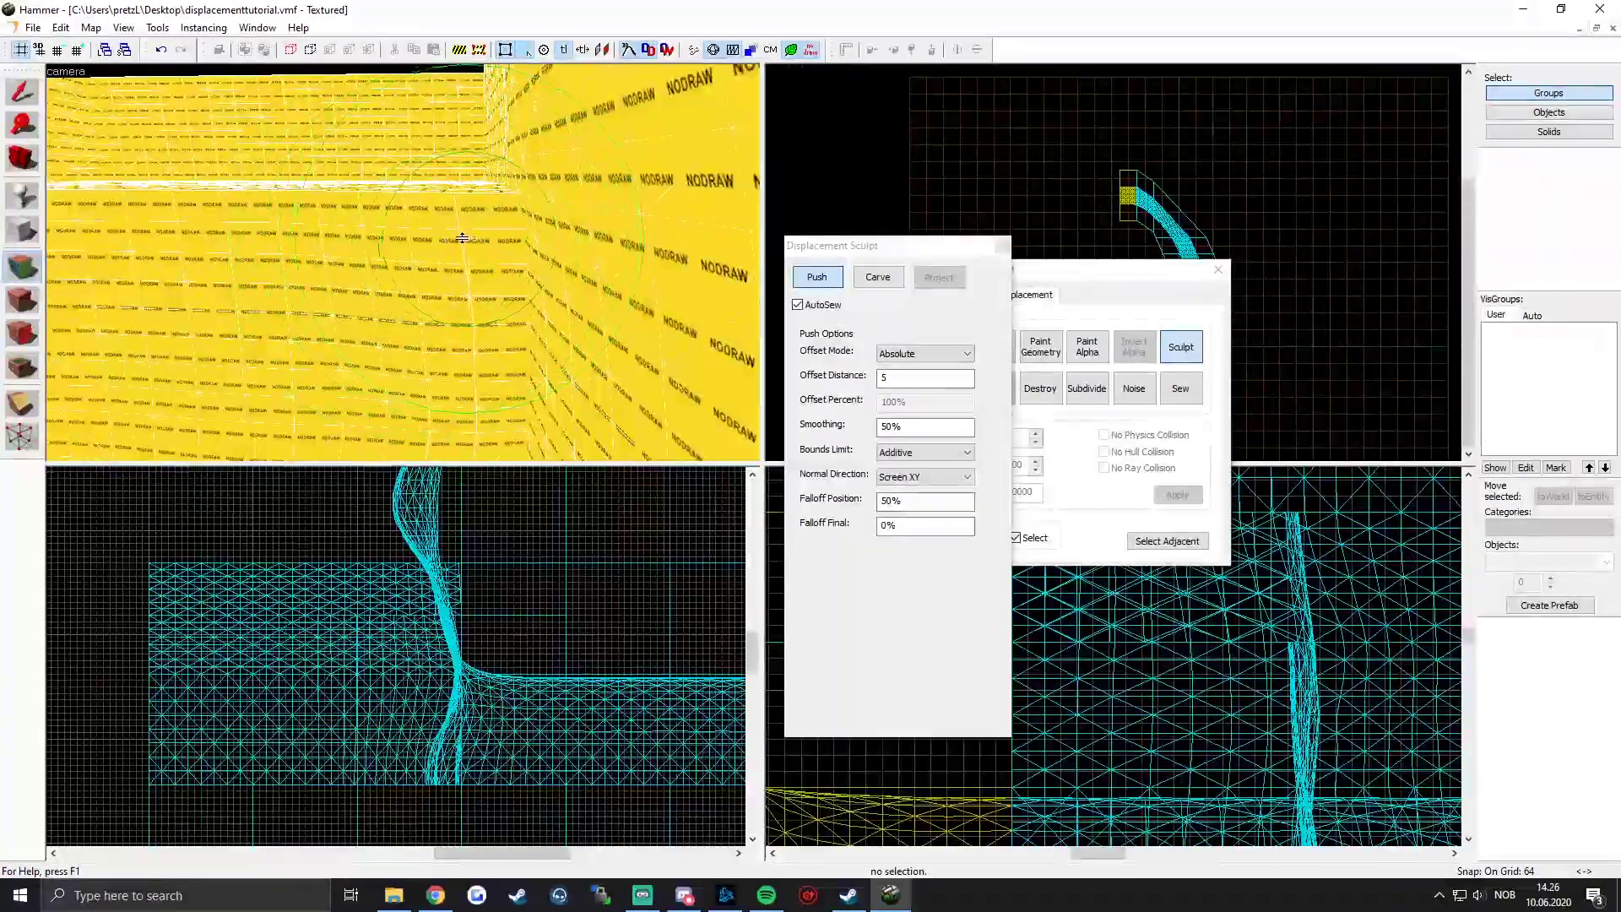
key(z)
key(z)
drag(445, 225, 524, 251)
key(z)
key(z)
click(377, 168)
key(z)
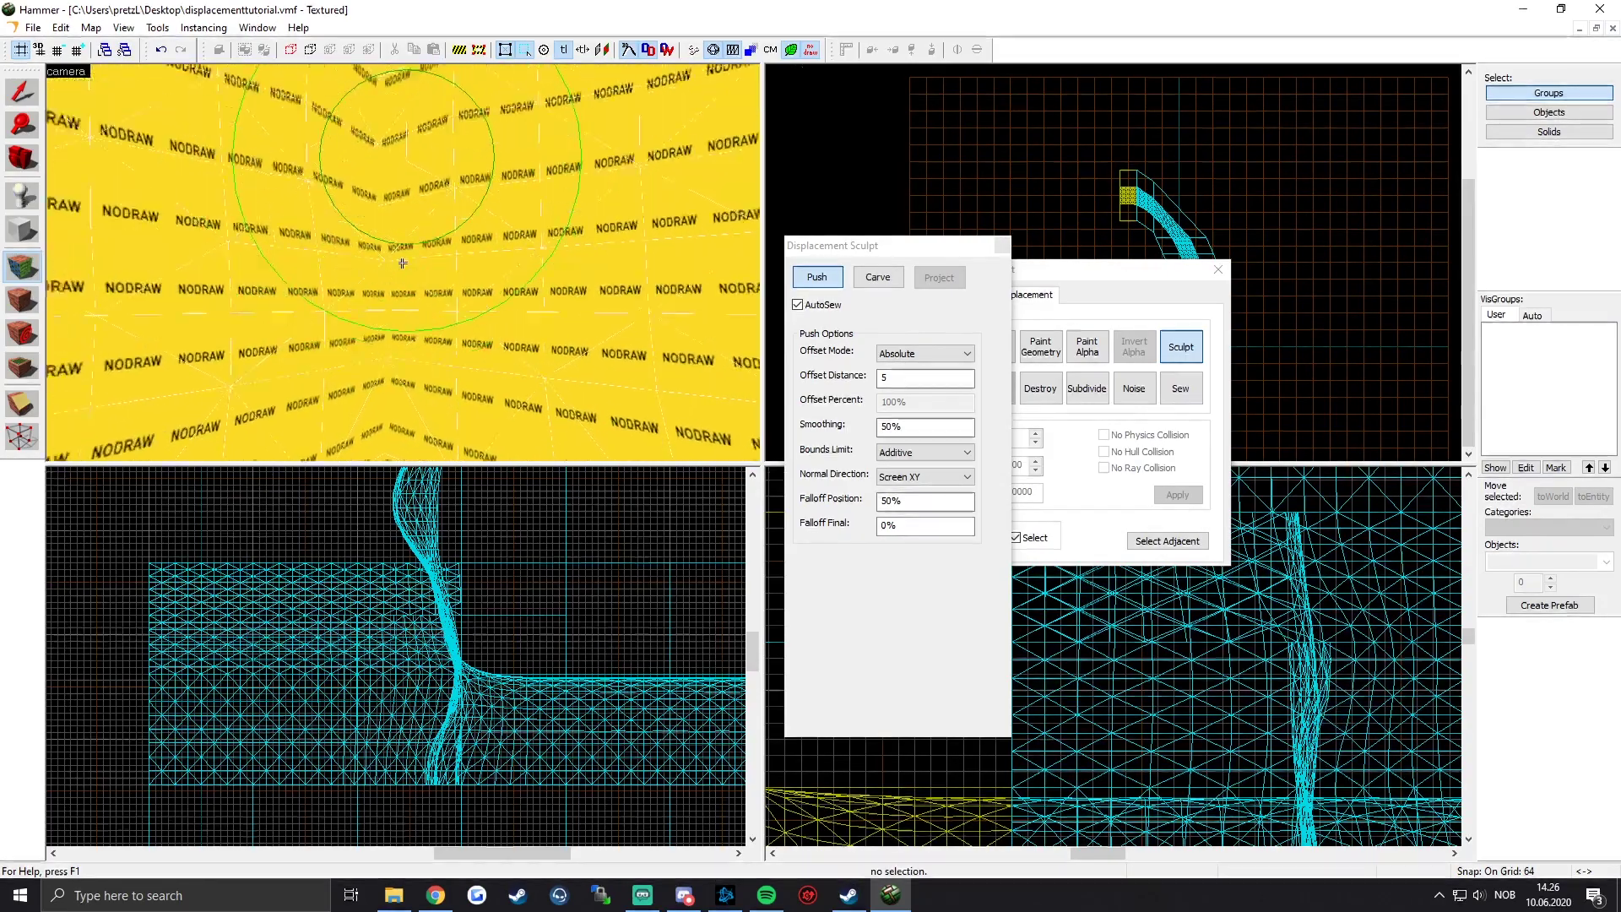
key(z)
drag(387, 162, 387, 161)
click(387, 160)
Step: Blend the bulge in the wall corner into the surrounding walls with further Screen XY strokes
key(z)
key(w)
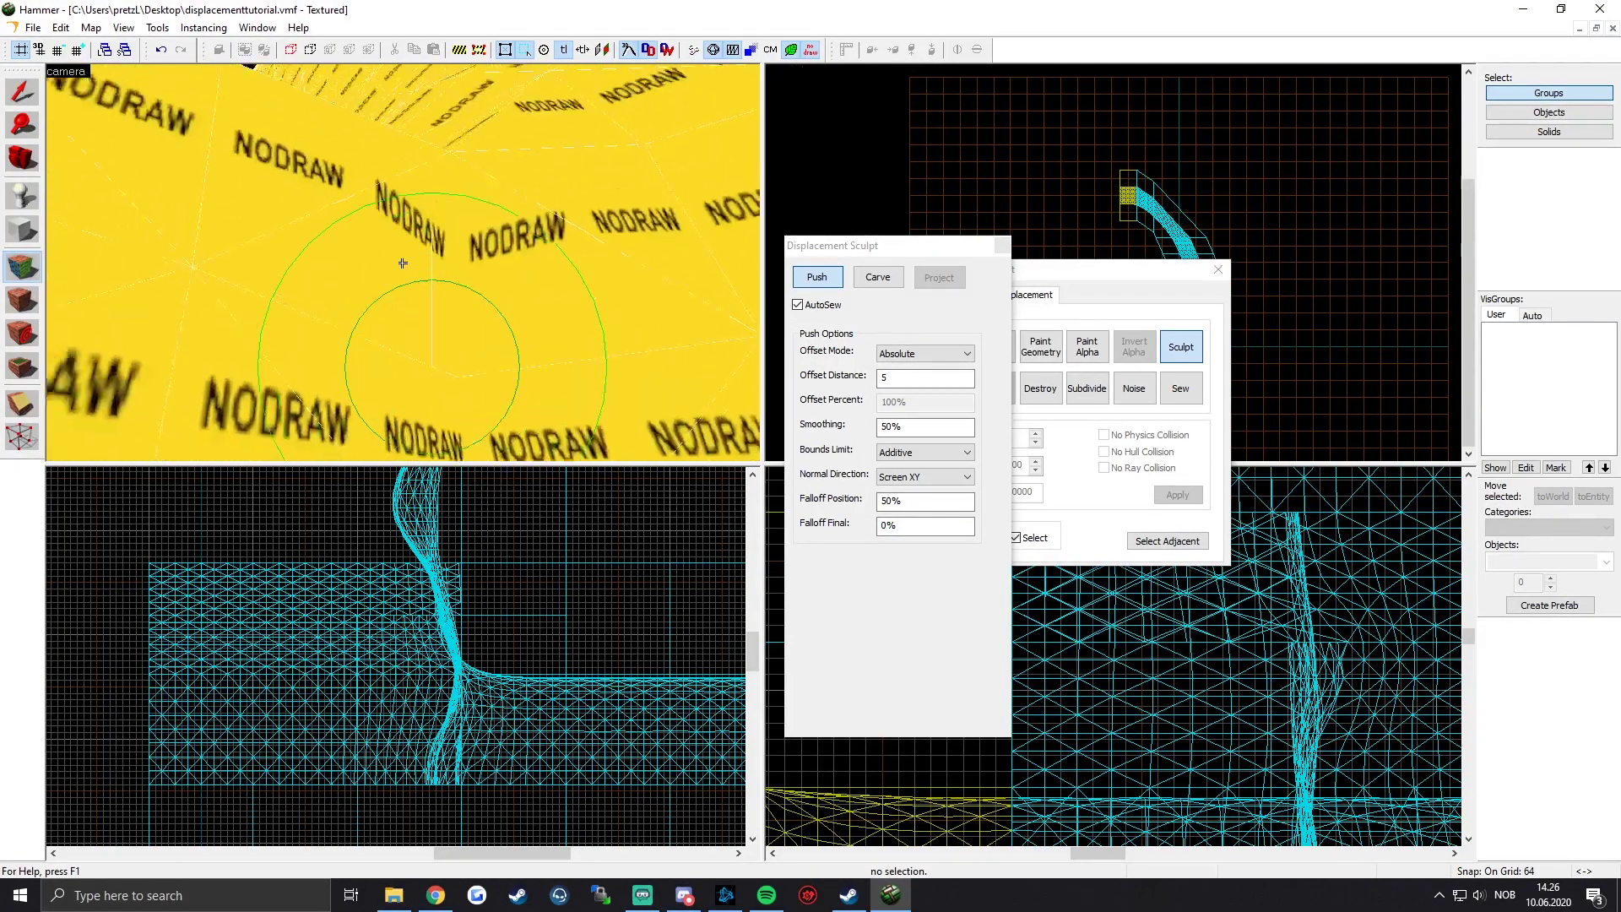
key(z)
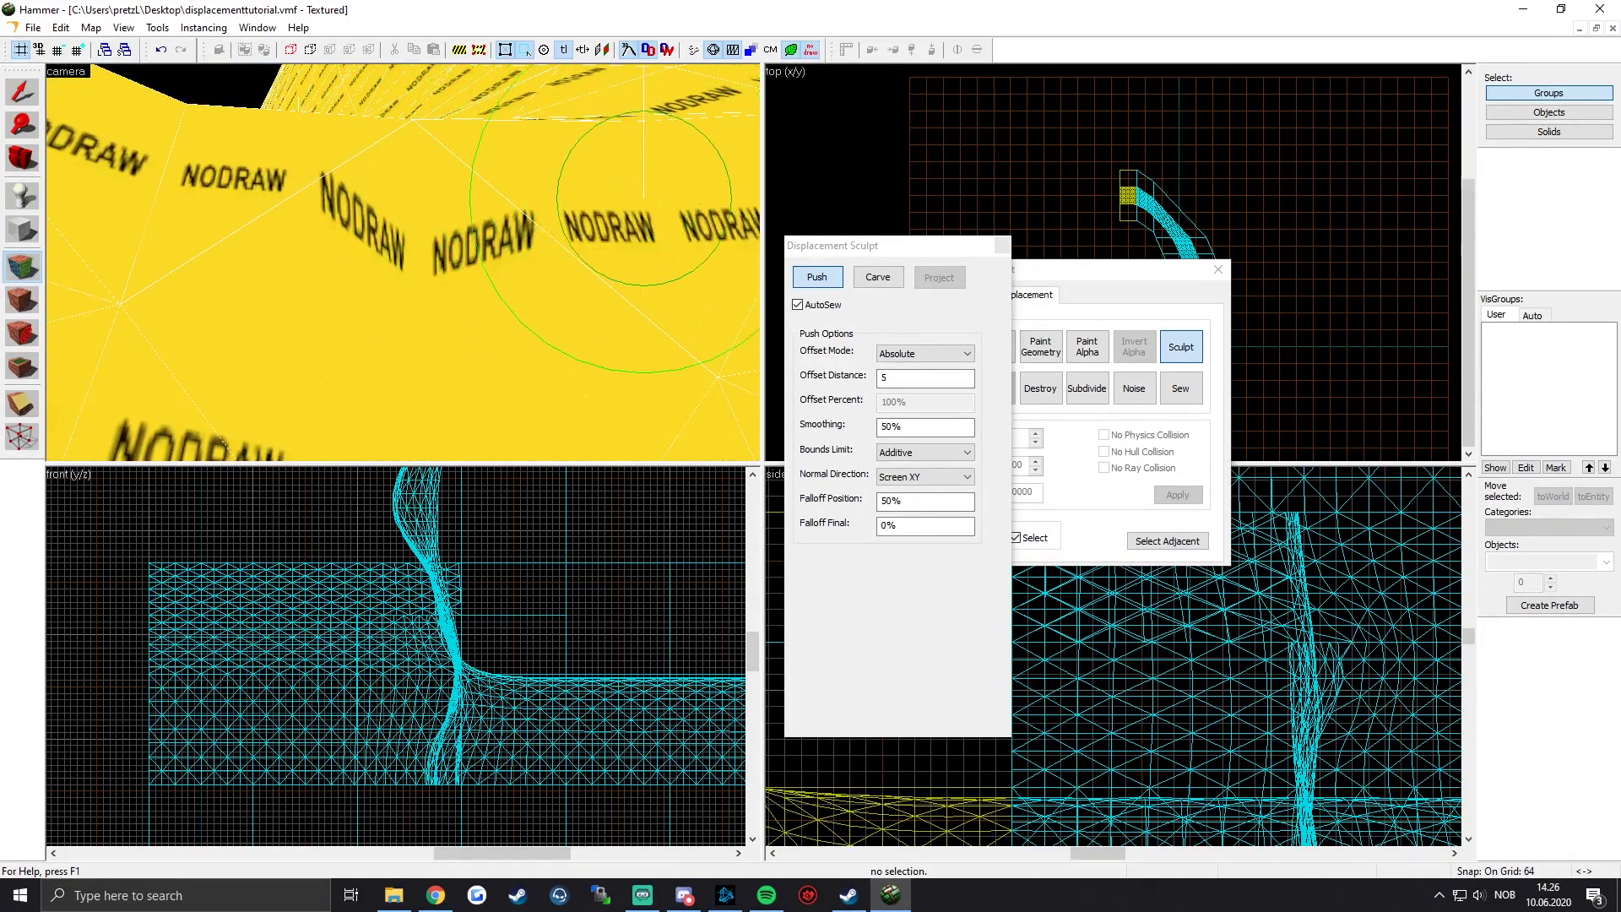
key(w)
key(z)
click(388, 286)
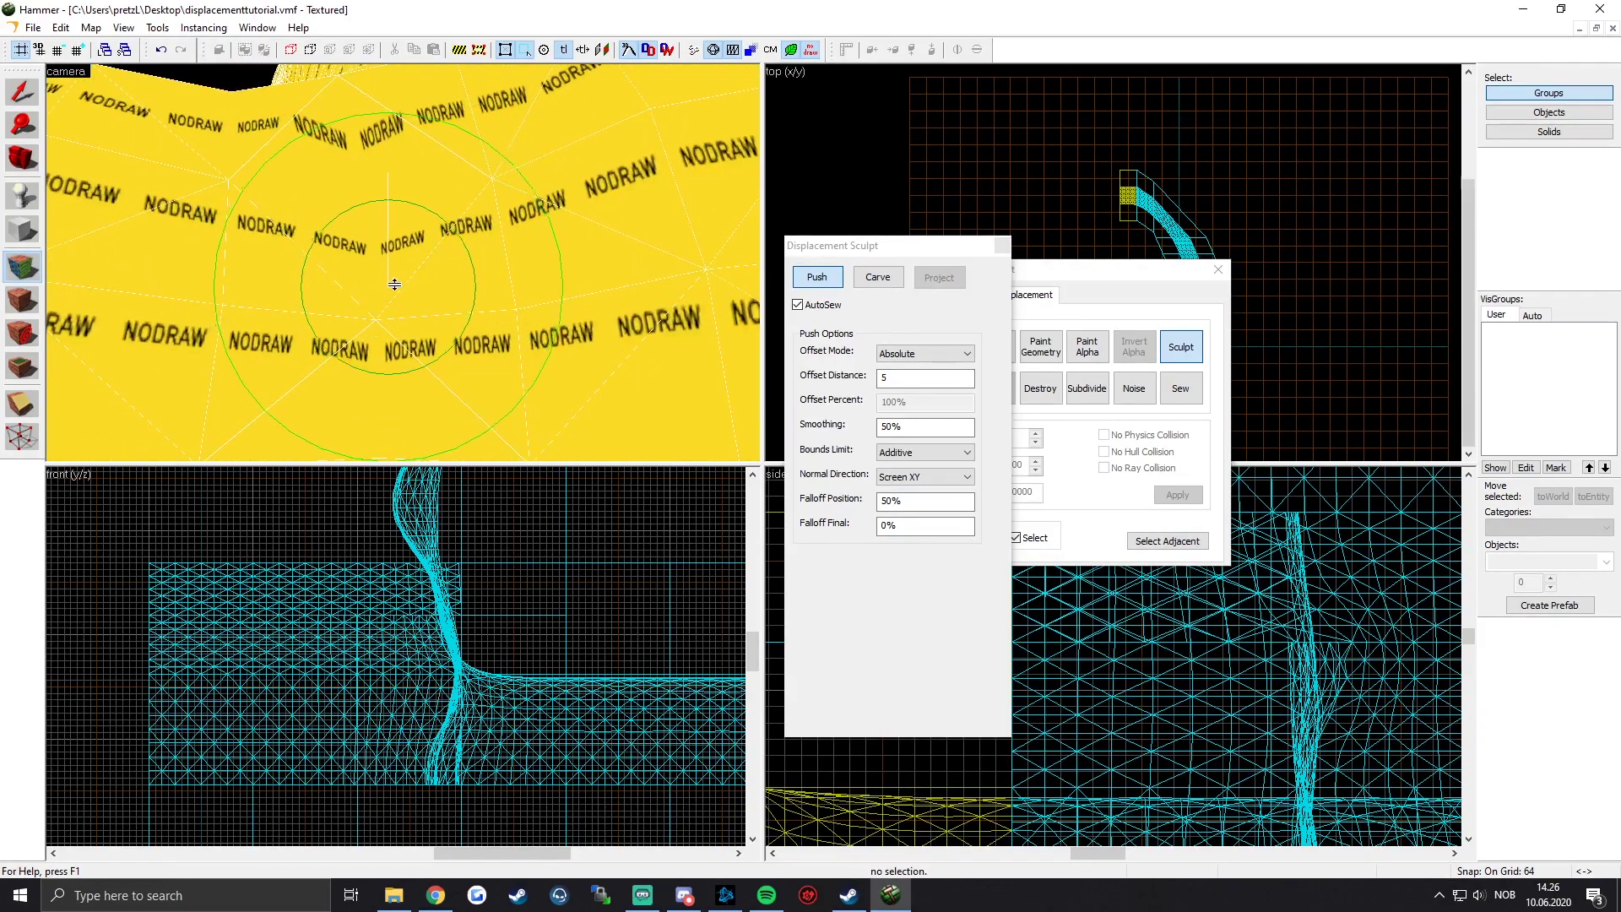
drag(398, 254, 261, 197)
key(z)
key(z)
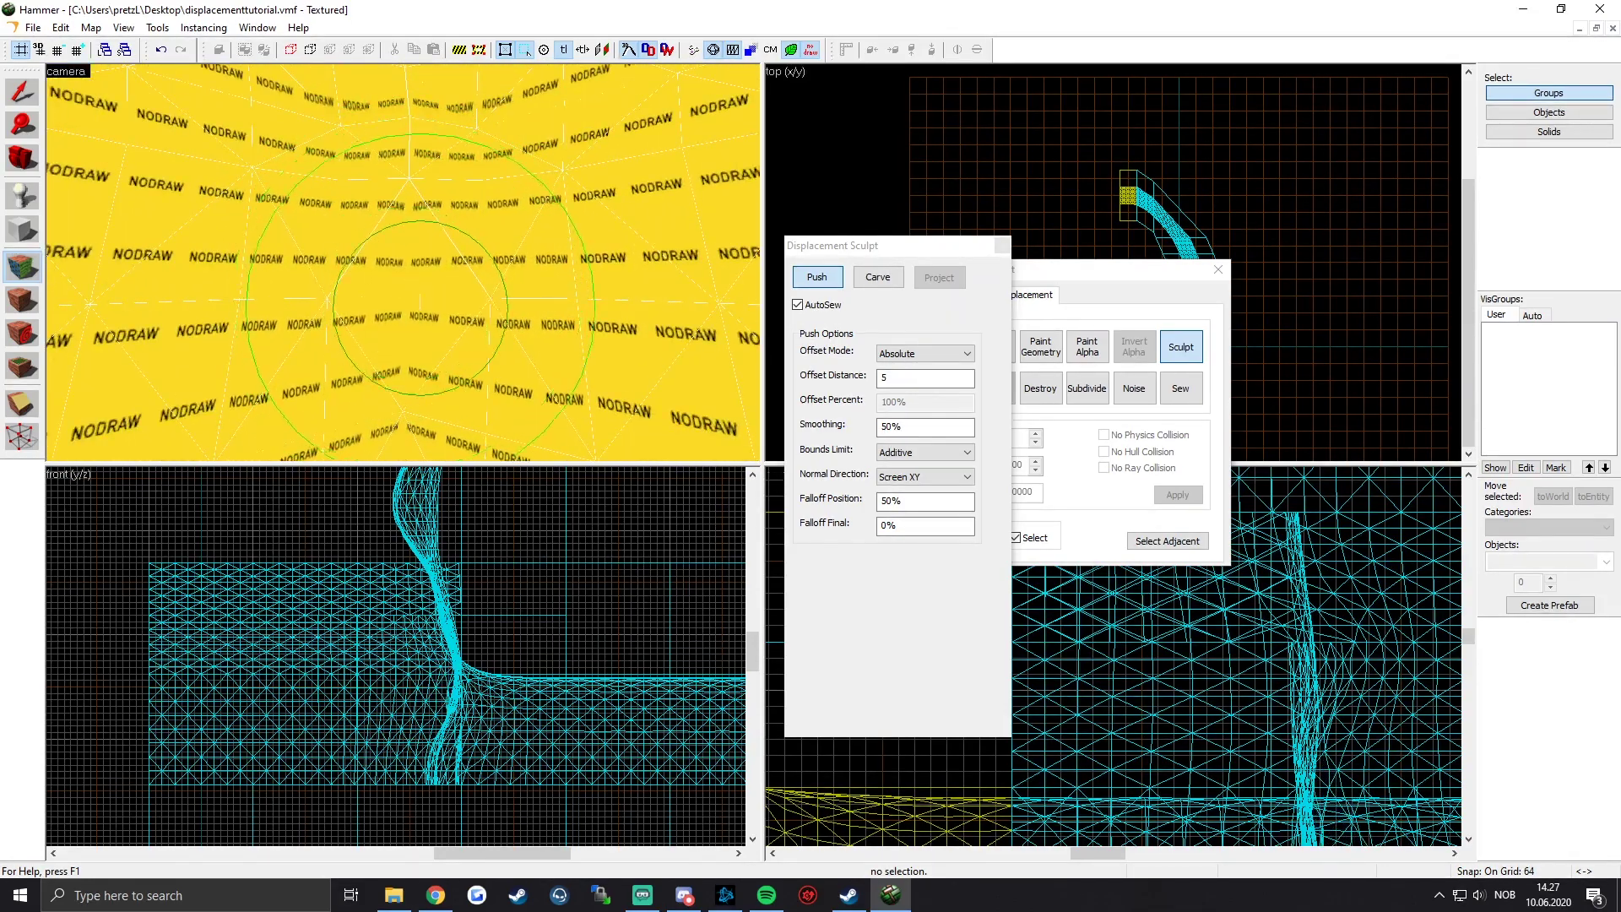
Step: Round off the lower part of the wall corner down toward the floor with Screen XY strokes
drag(402, 260, 403, 264)
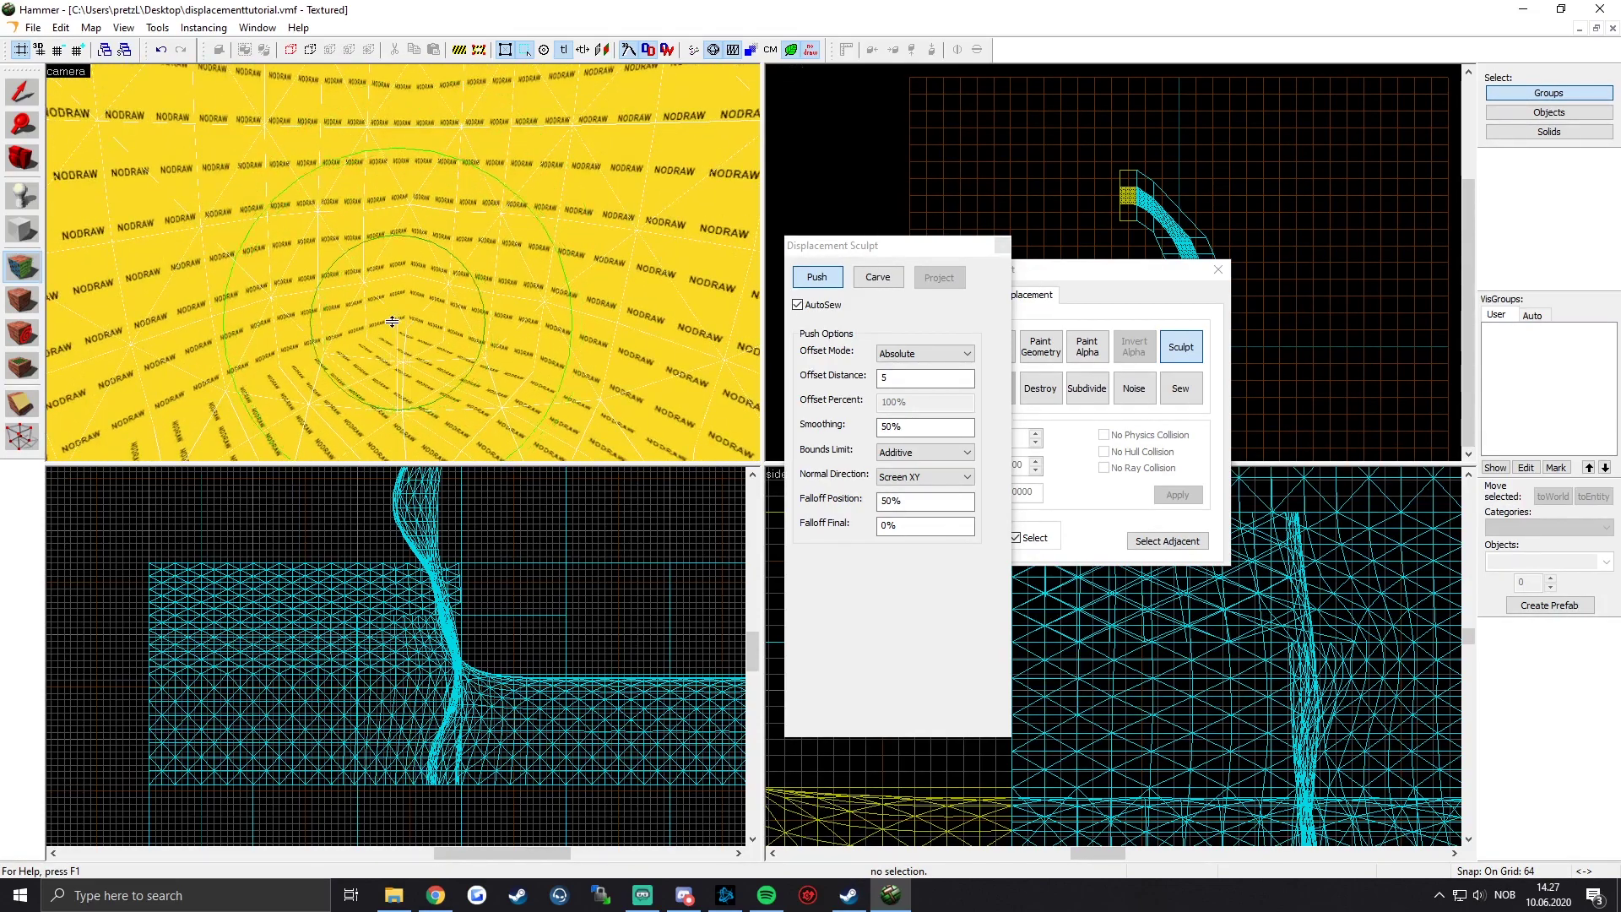
key(z)
drag(403, 264, 403, 264)
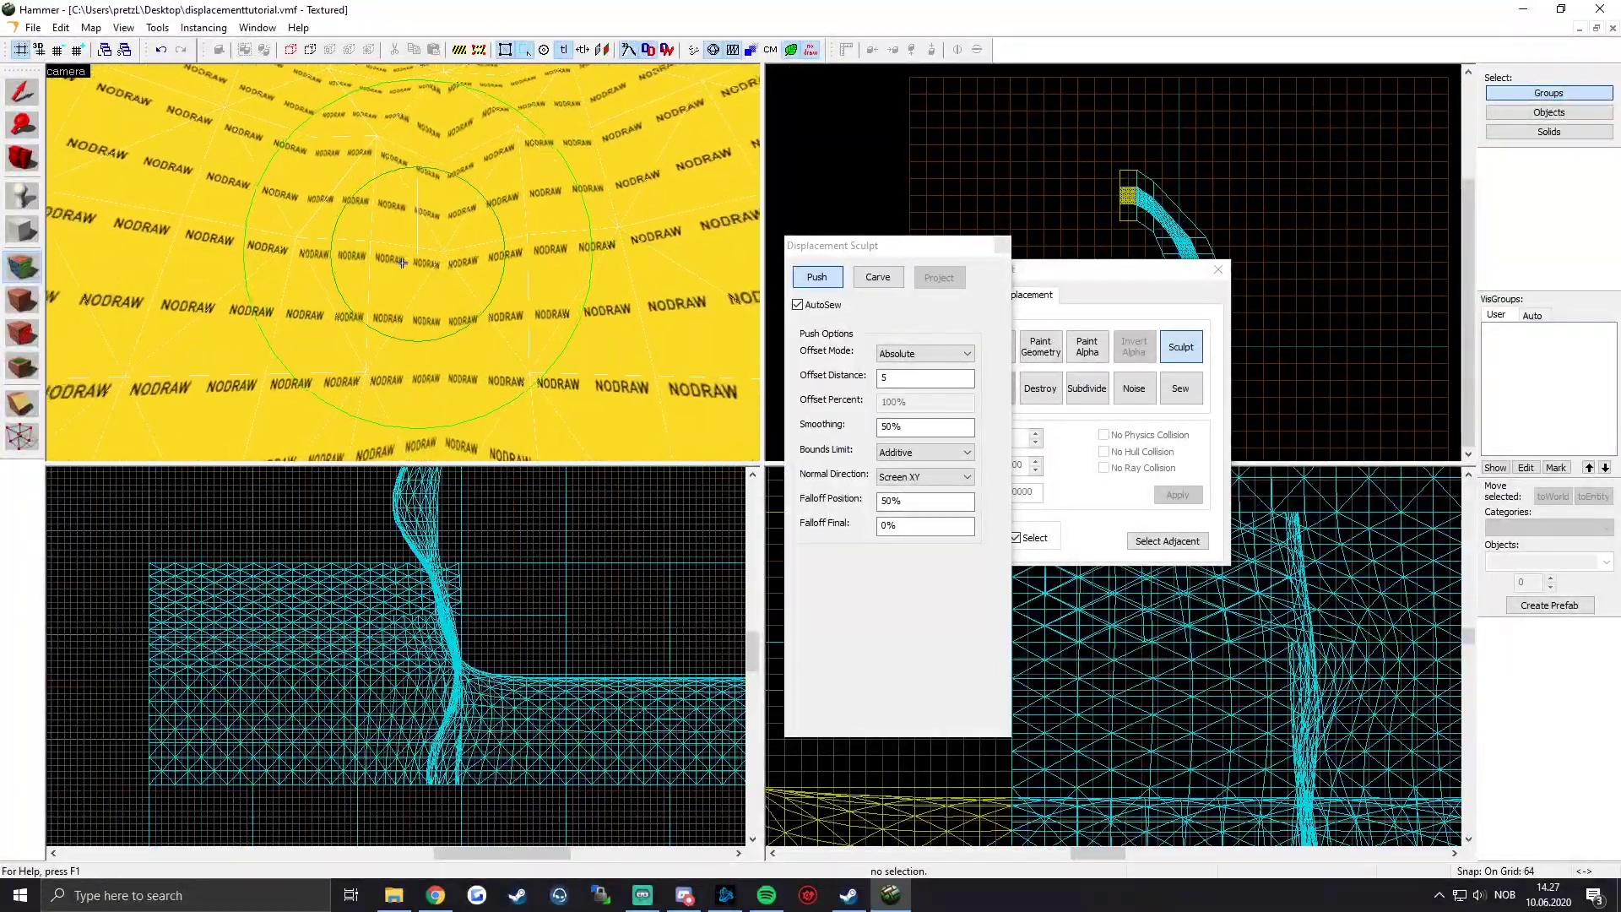
key(z)
mouse_move(417, 268)
mouse_down()
mouse_move(408, 289)
mouse_move(427, 225)
mouse_move(344, 293)
mouse_move(424, 314)
mouse_up()
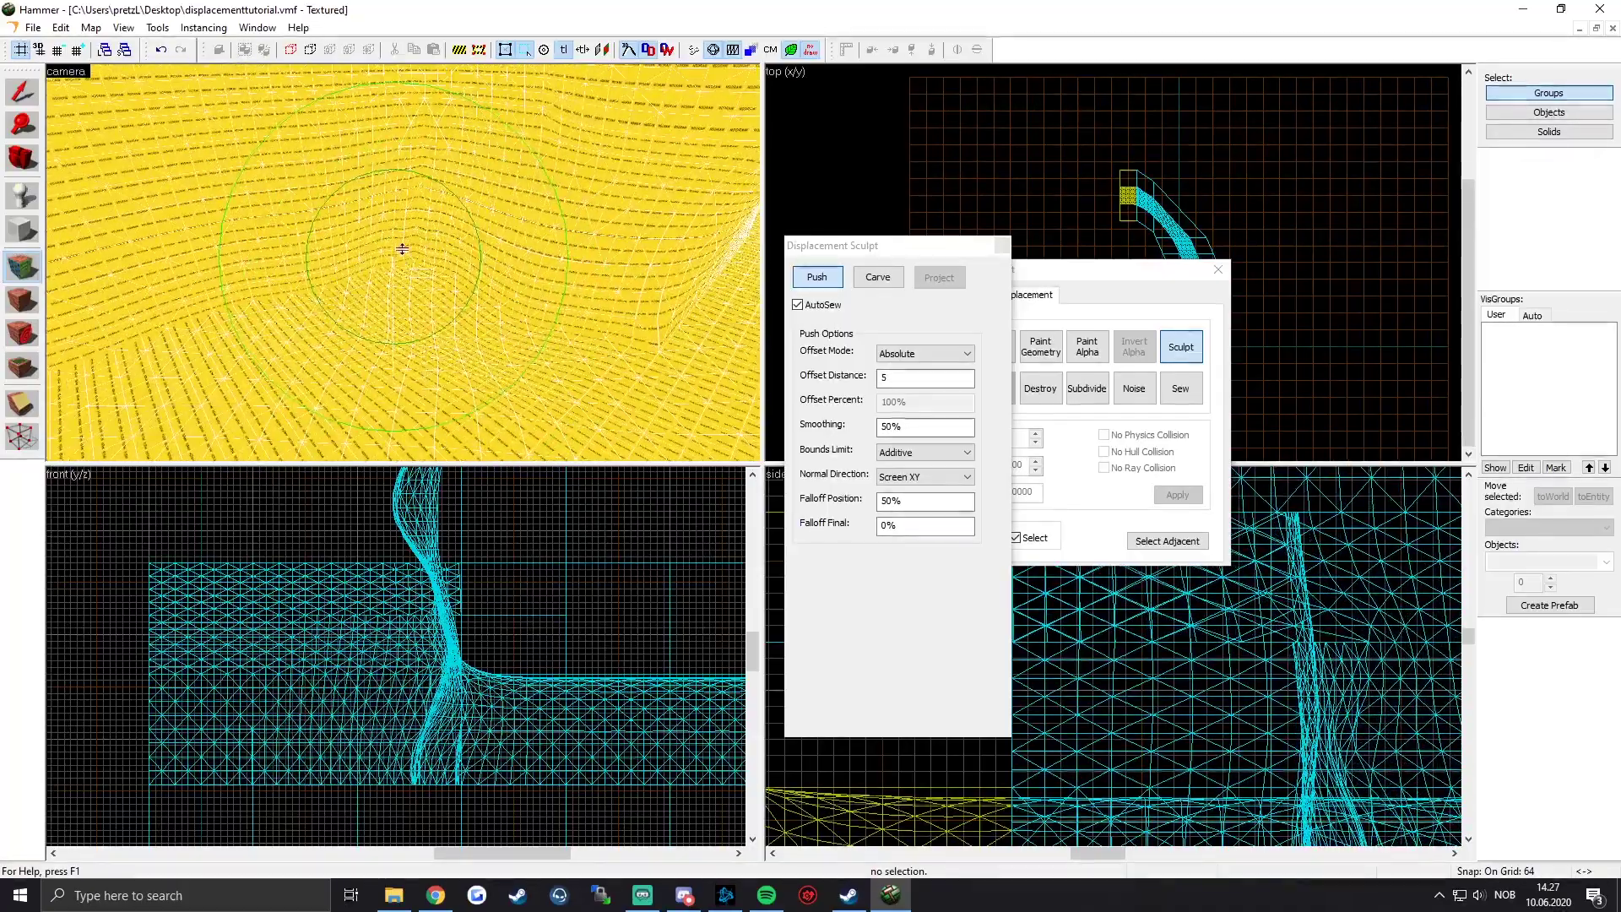
Step: Reduce the sculpt brush size and push along the foot of the wall where it meets the floor
right_drag(415, 263, 415, 274)
key(z)
key(w)
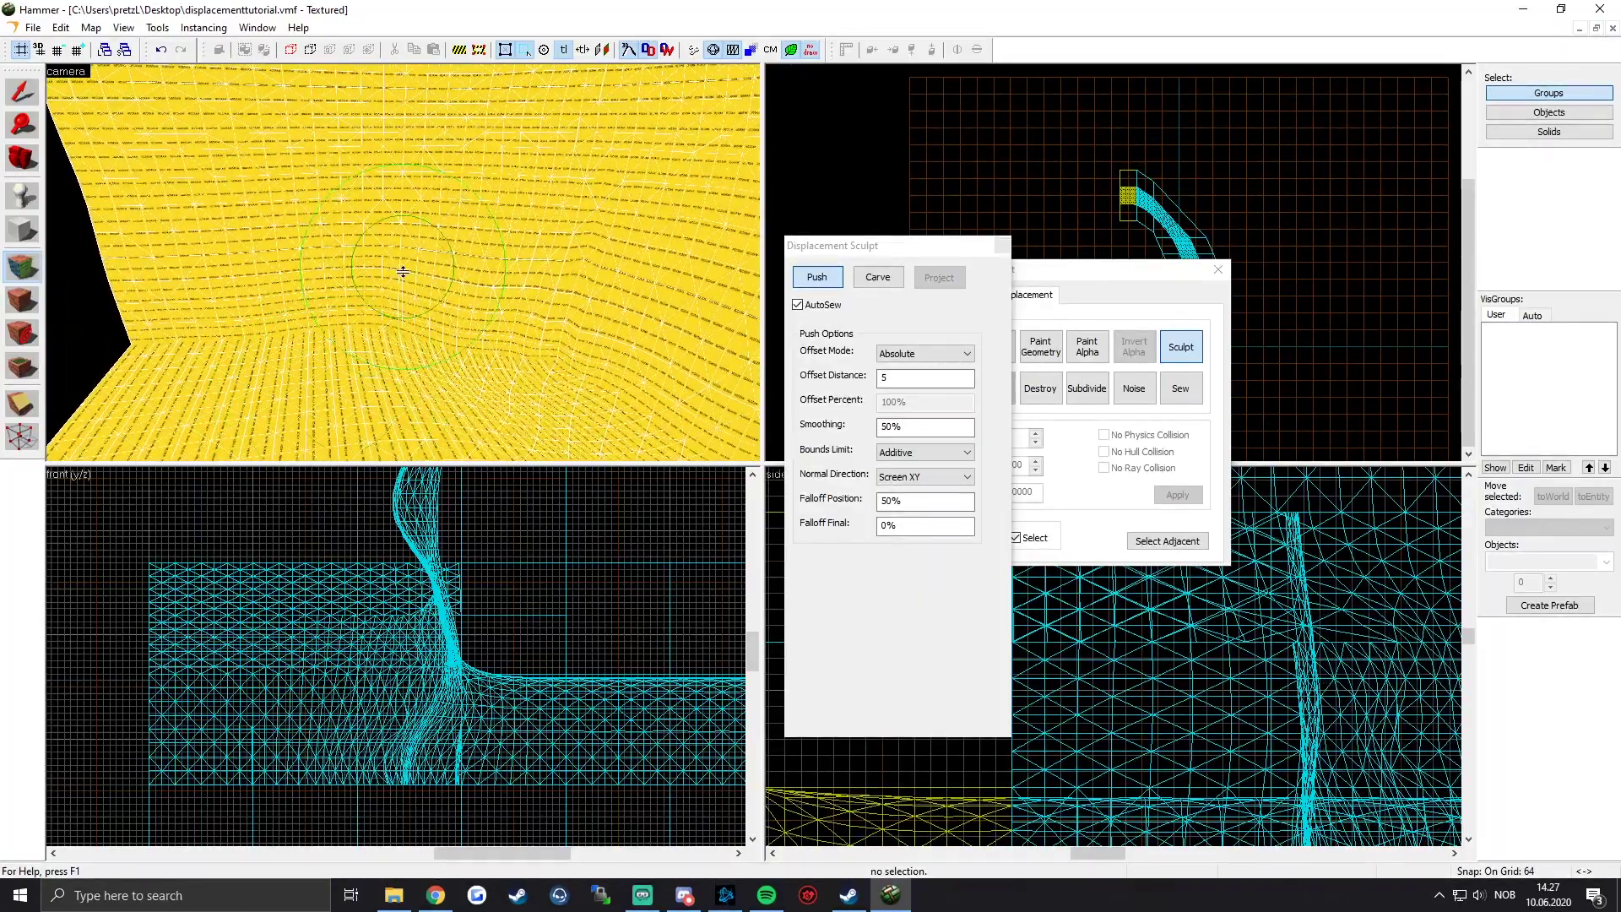
drag(363, 342, 581, 384)
drag(409, 269, 402, 264)
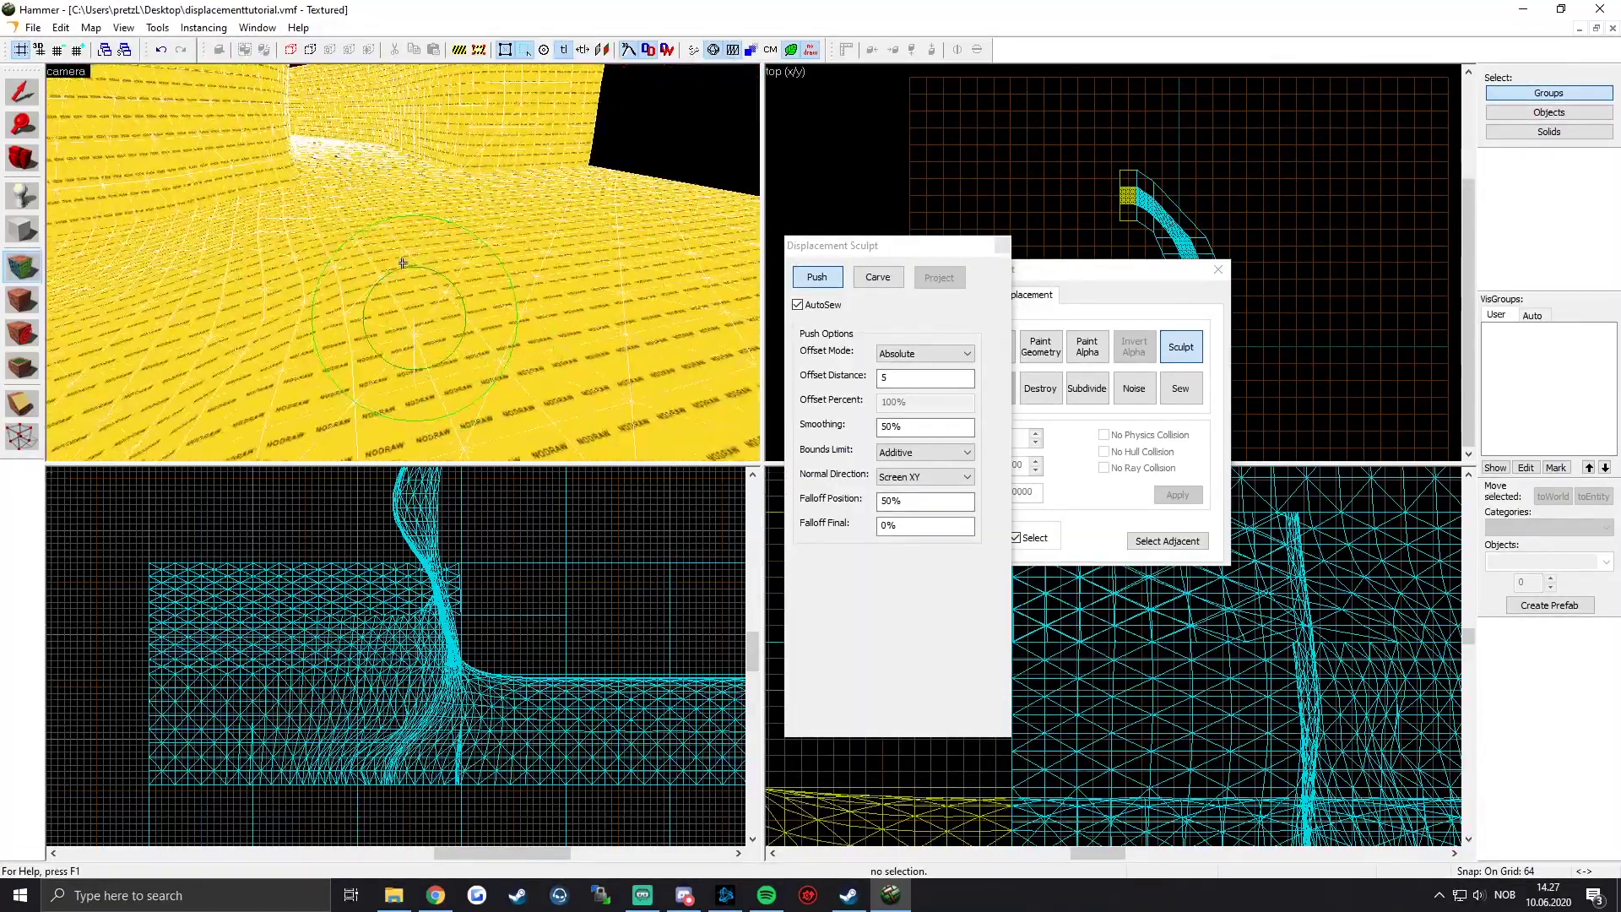
key(a)
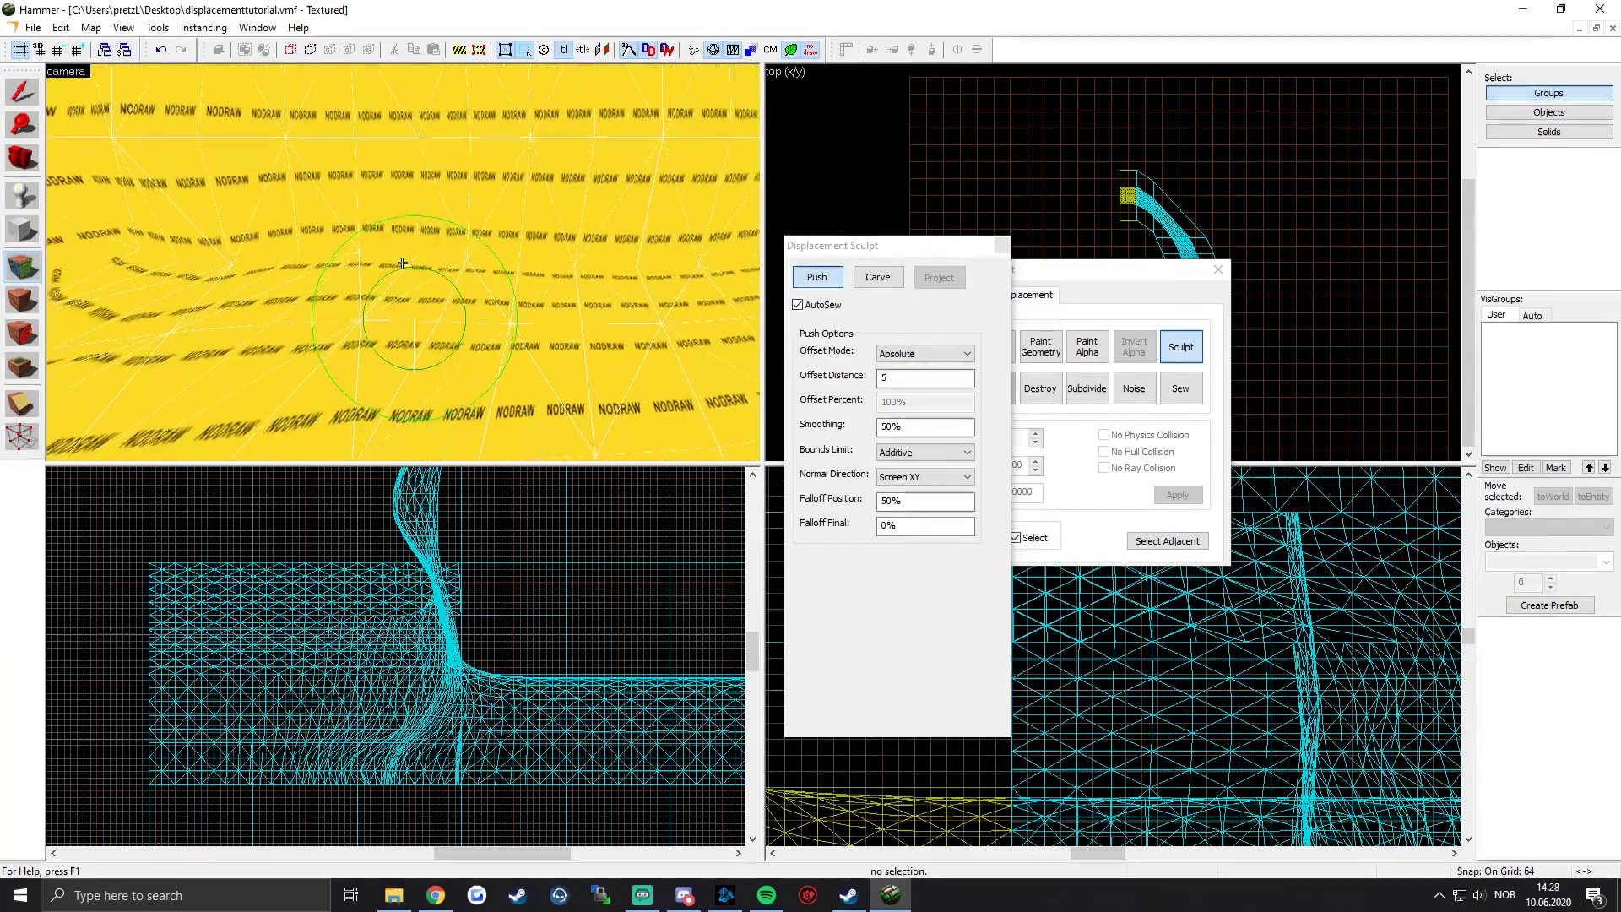
Step: Save the displacement map file
key(z)
key(z)
key(z)
key(ctrl+s)
key(z)
key(s)
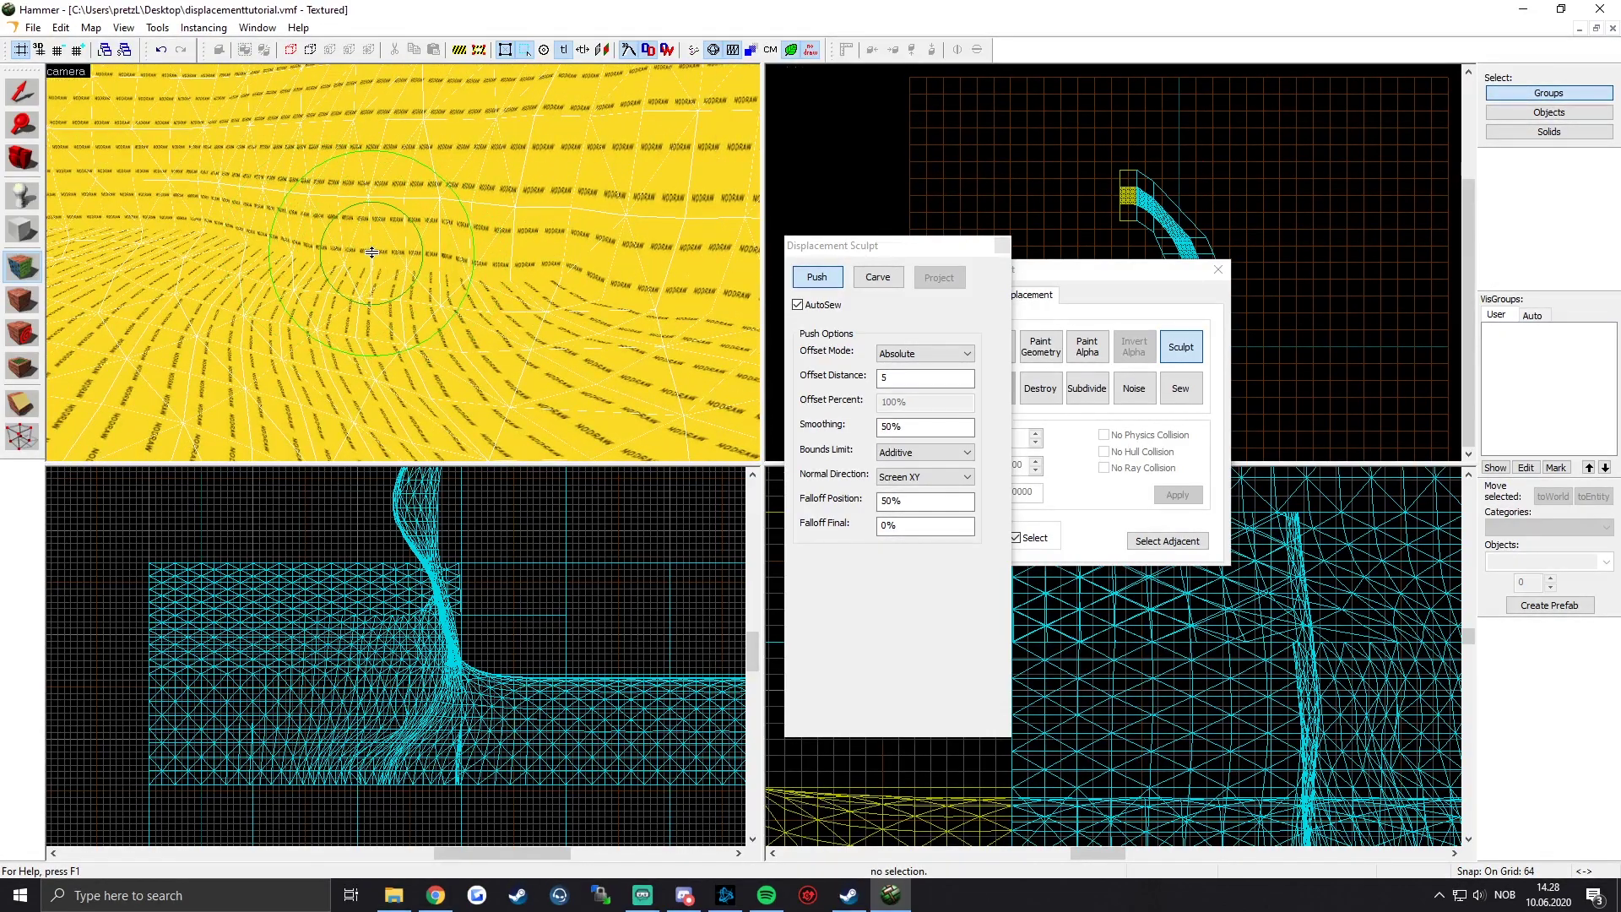
Step: Sculpt the uneven surface where the wall meets the floor, pushing along Screen XY with an offset distance of 5
key(z)
drag(398, 239, 403, 264)
drag(670, 260, 642, 255)
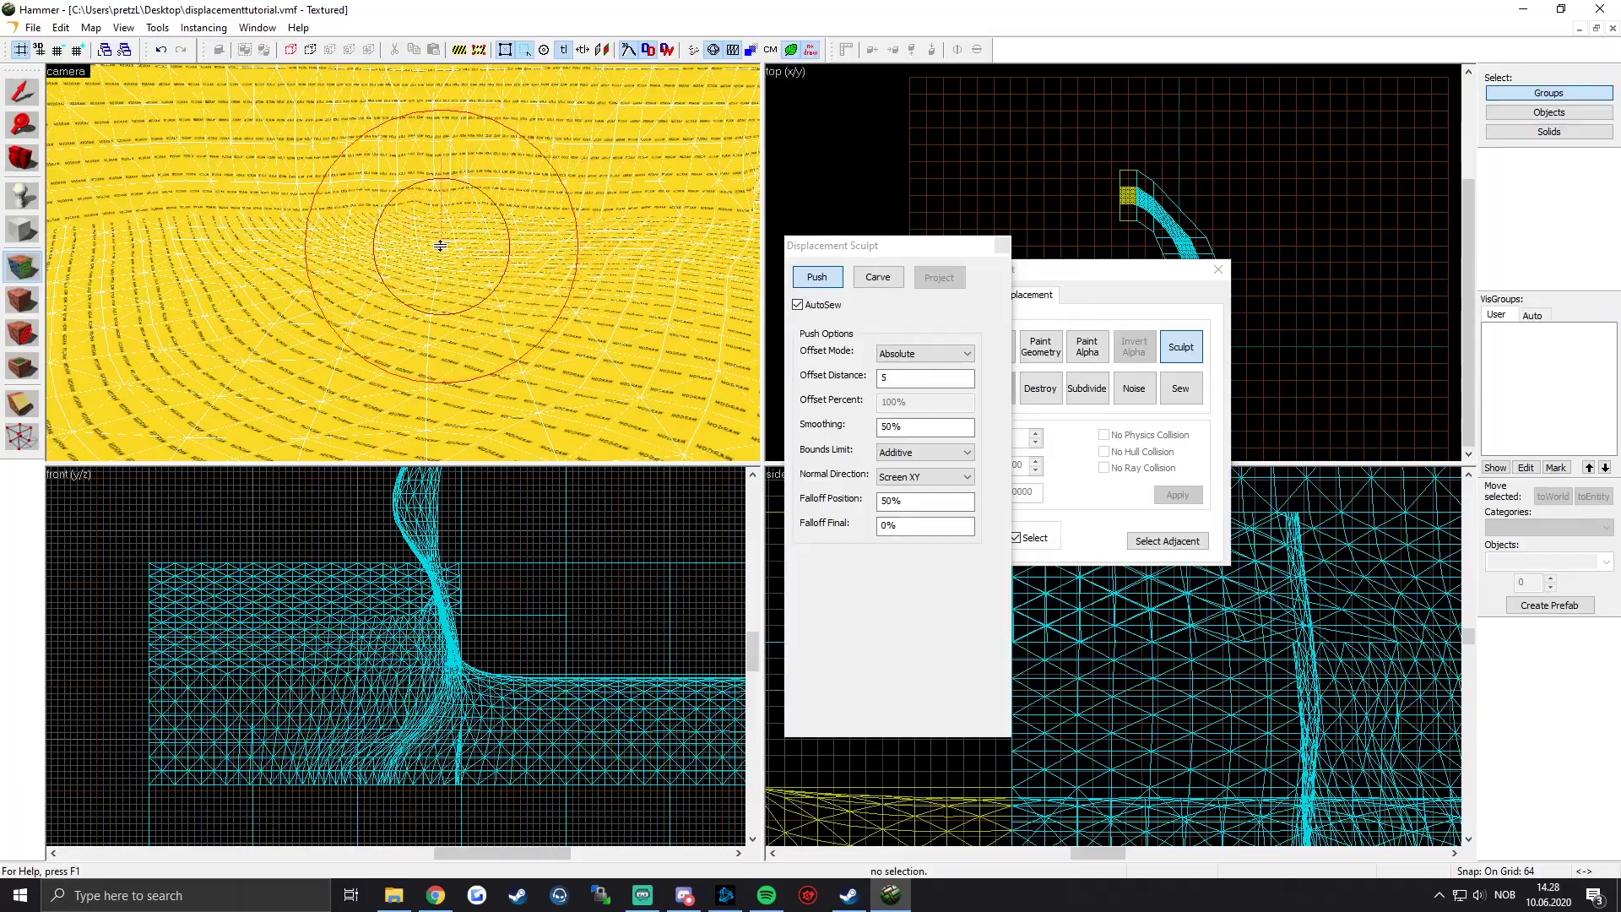
drag(428, 247, 419, 274)
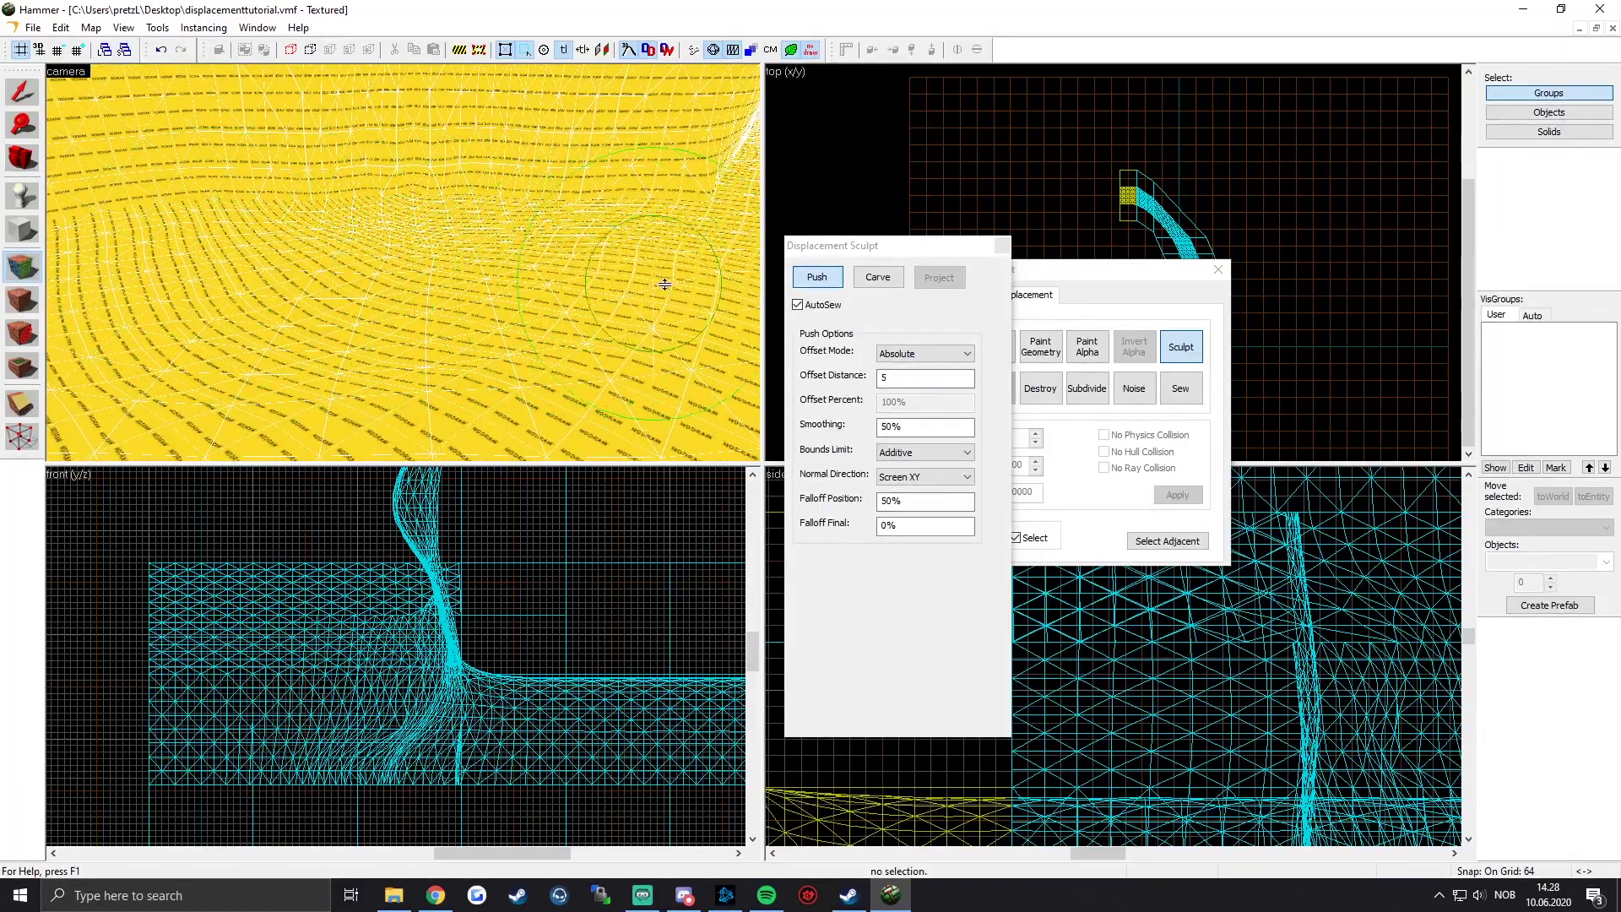
drag(402, 264, 402, 264)
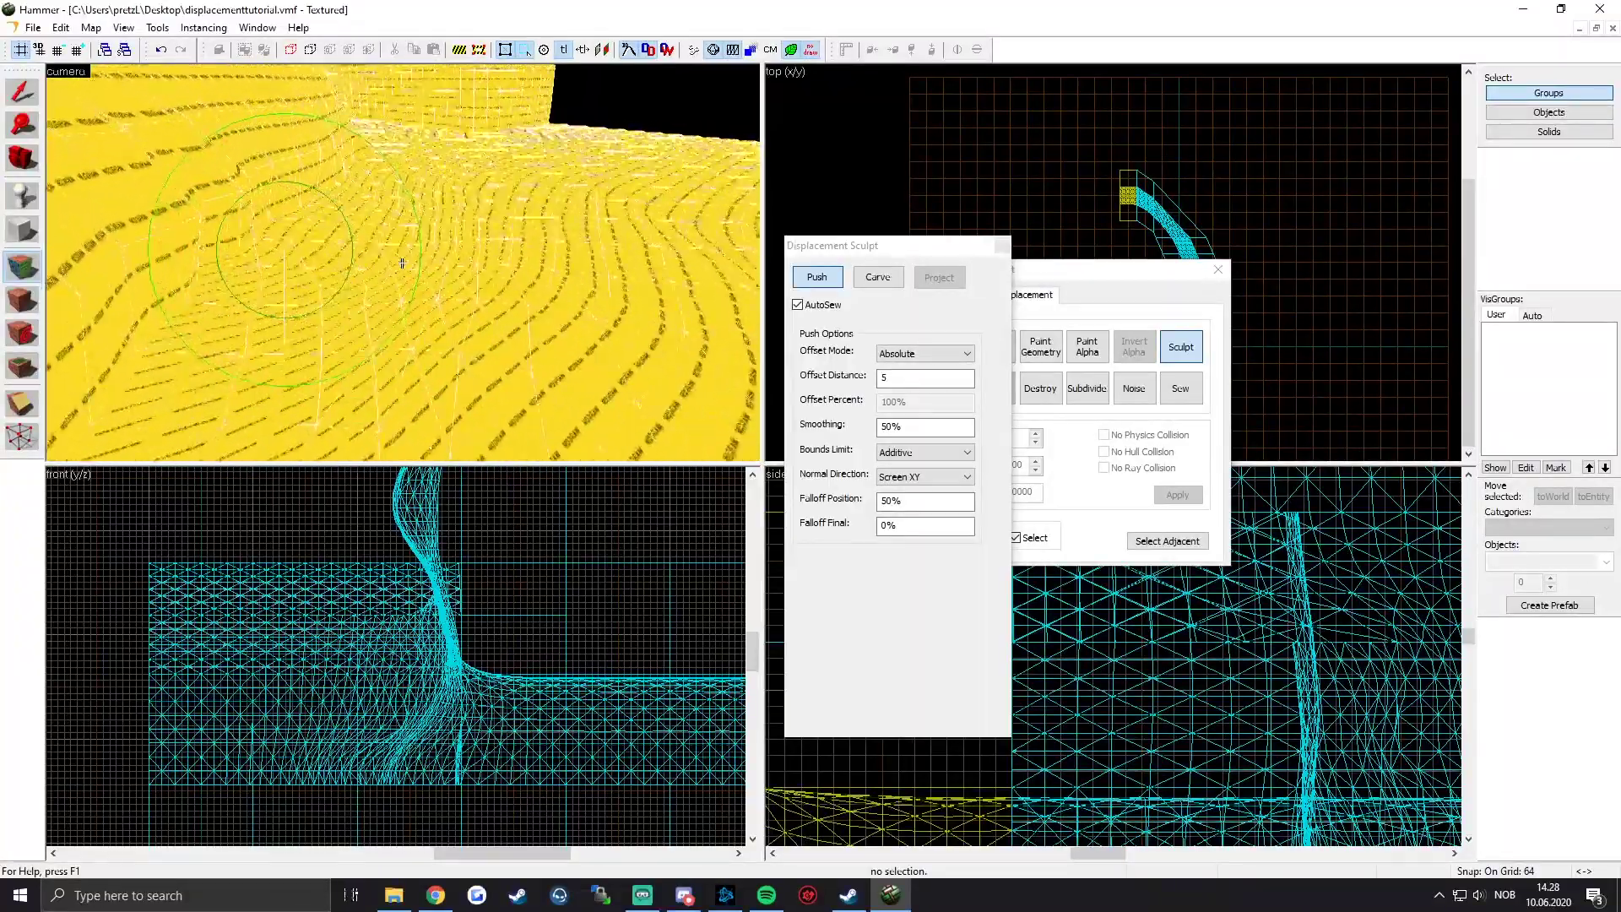
key(s)
drag(402, 264, 403, 263)
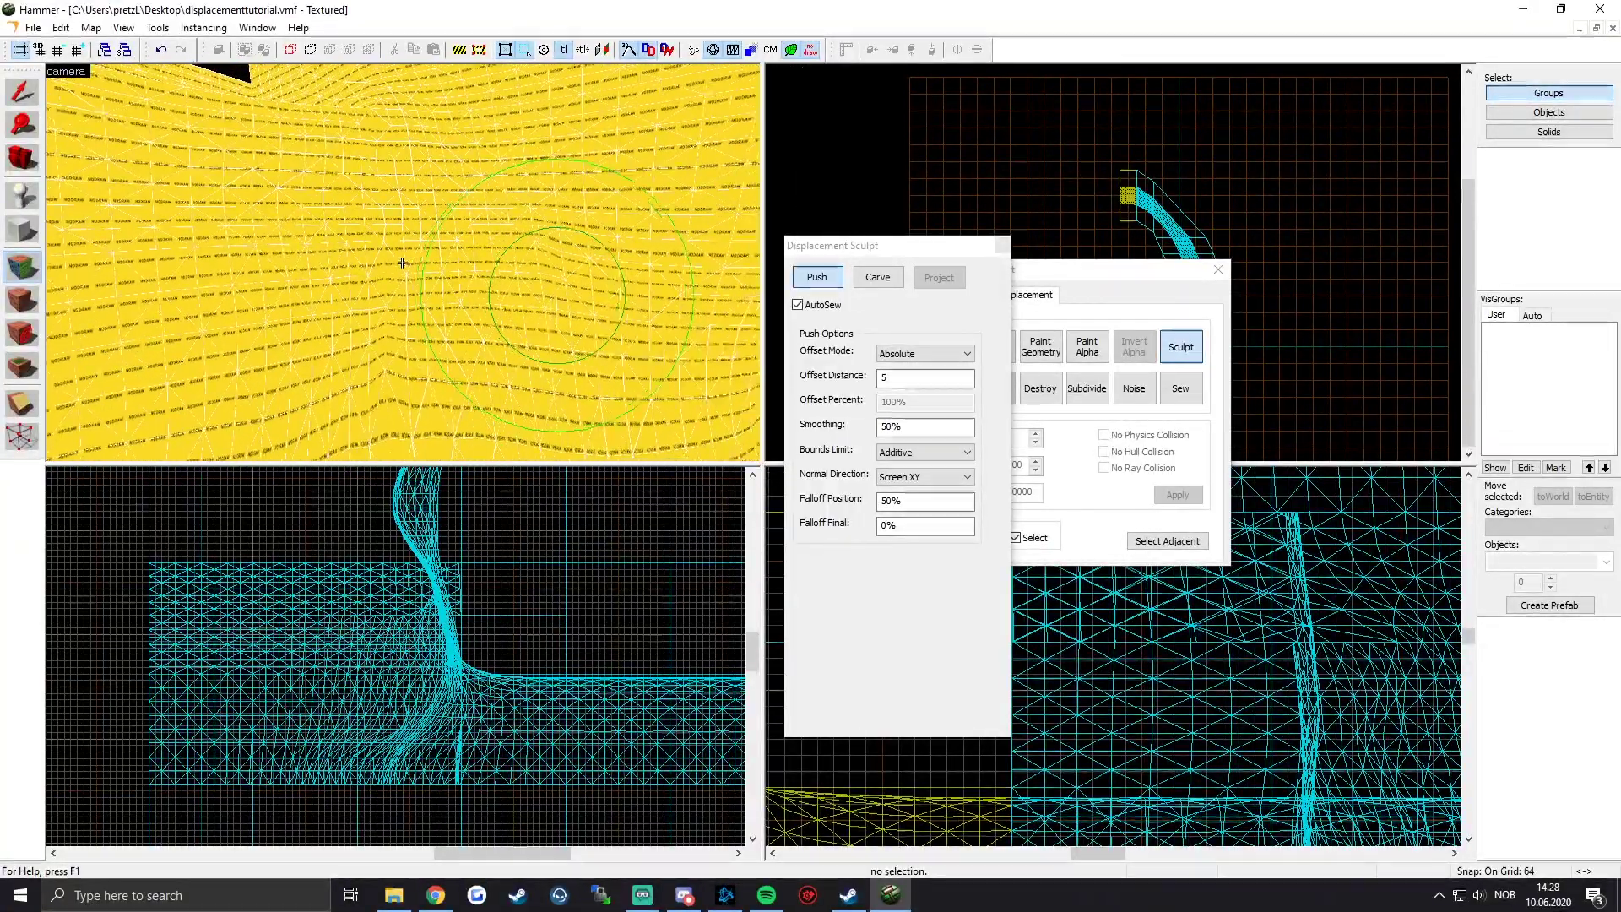
drag(403, 263, 403, 264)
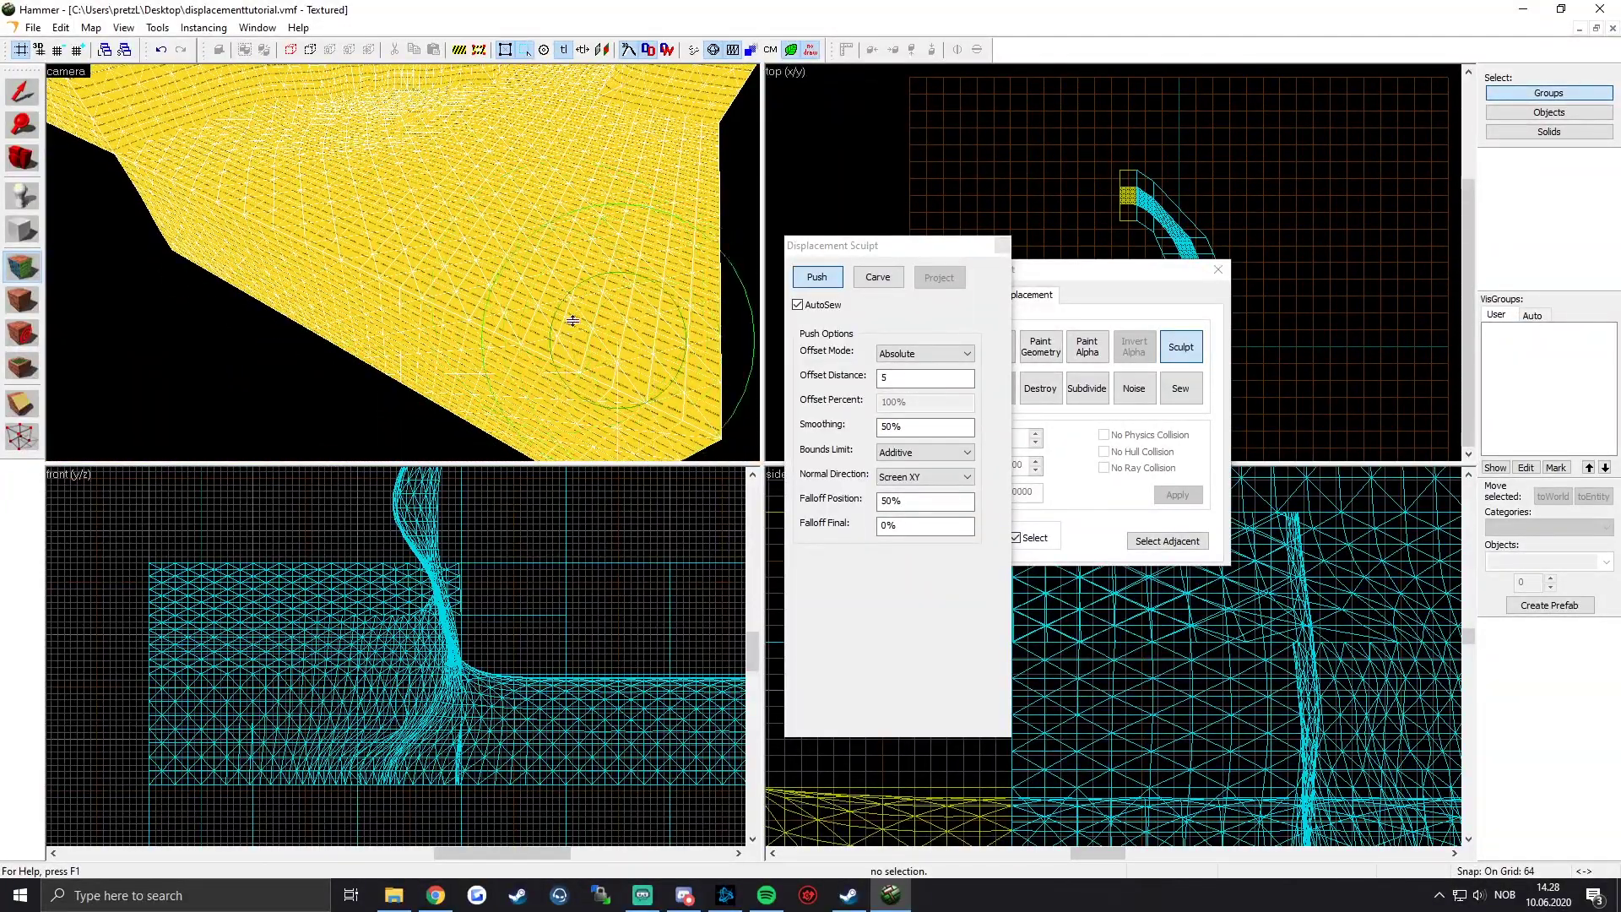
Step: Set the sculpt normal direction to Z and push the floor surface in front of the tunnel opening up into a mound
key(z)
click(969, 479)
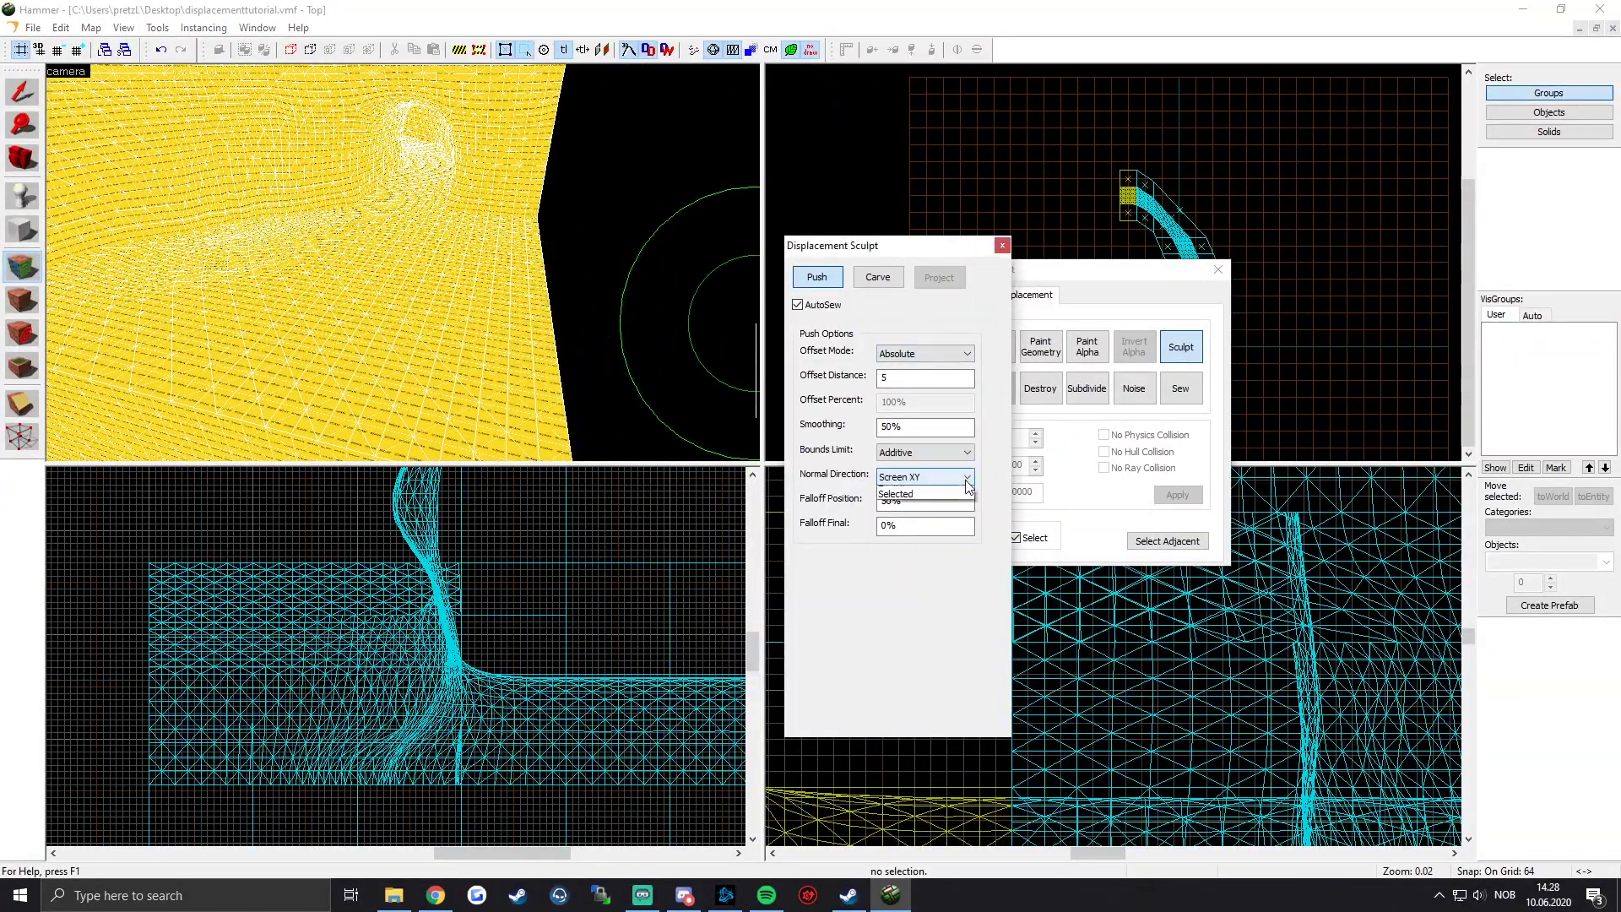
click(909, 544)
key(z)
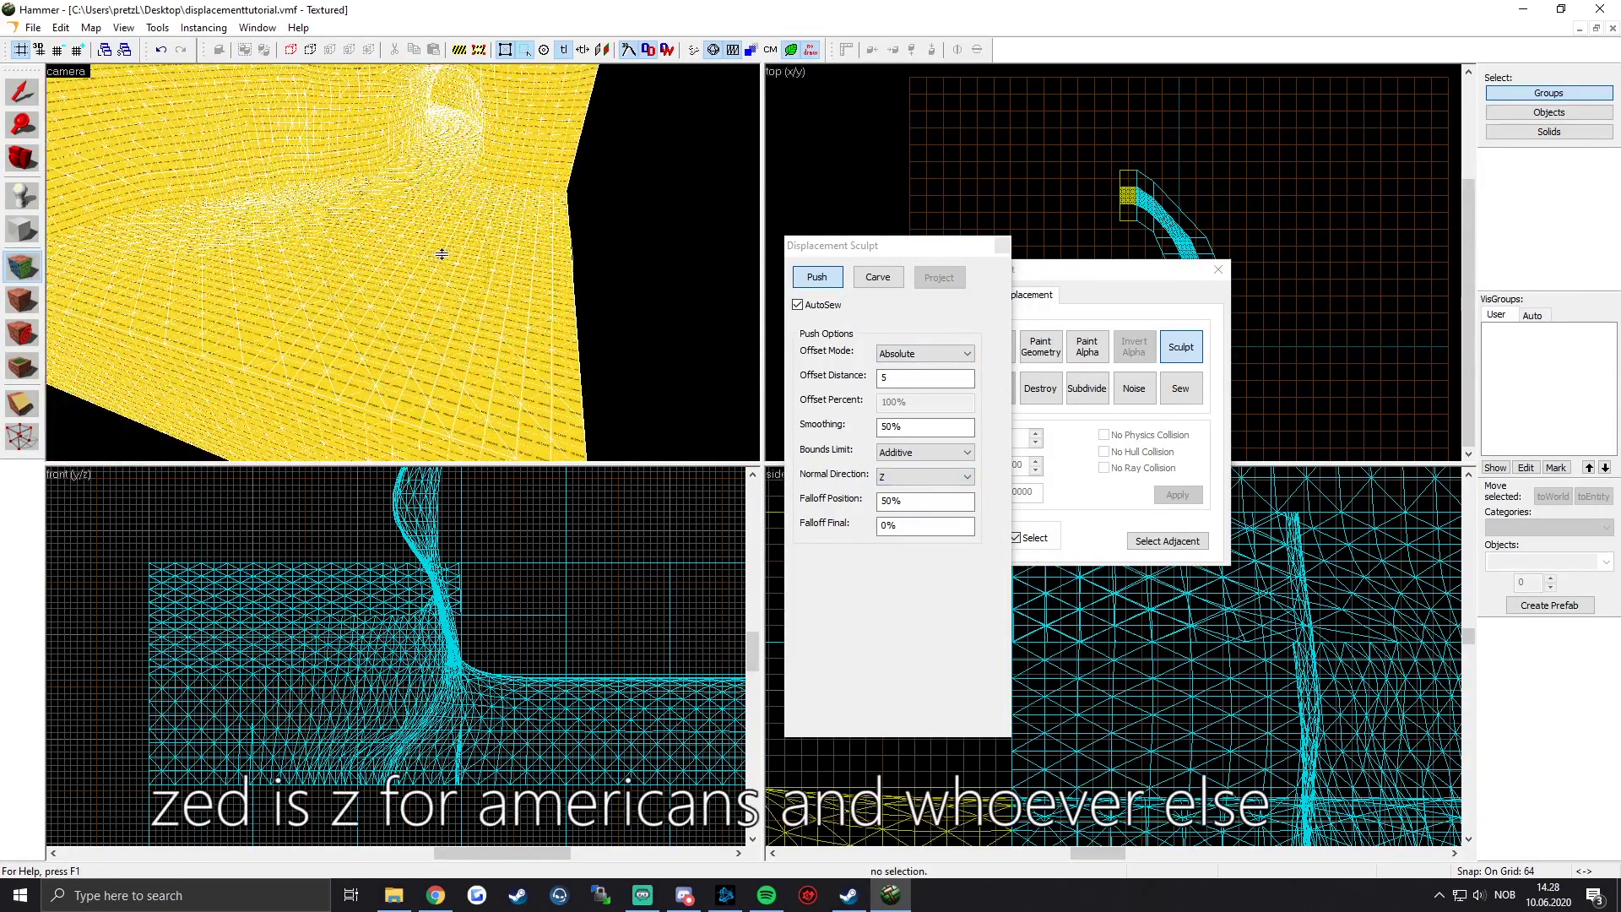
key(w)
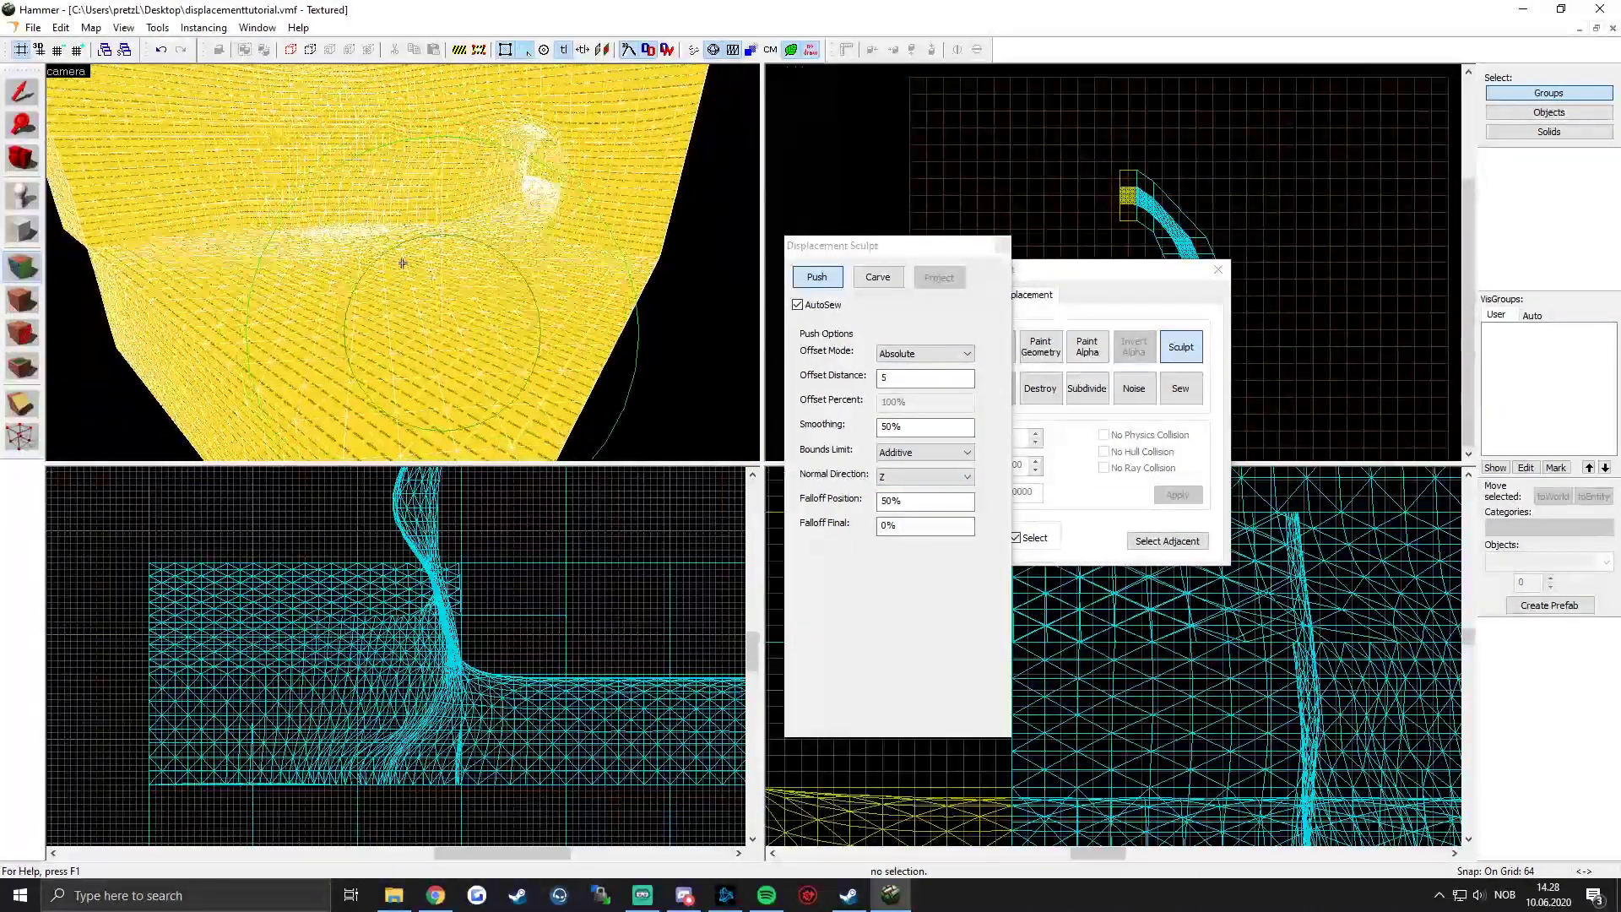
key(s)
key(z)
mouse_move(403, 265)
mouse_down()
mouse_move(369, 261)
mouse_move(391, 275)
mouse_up()
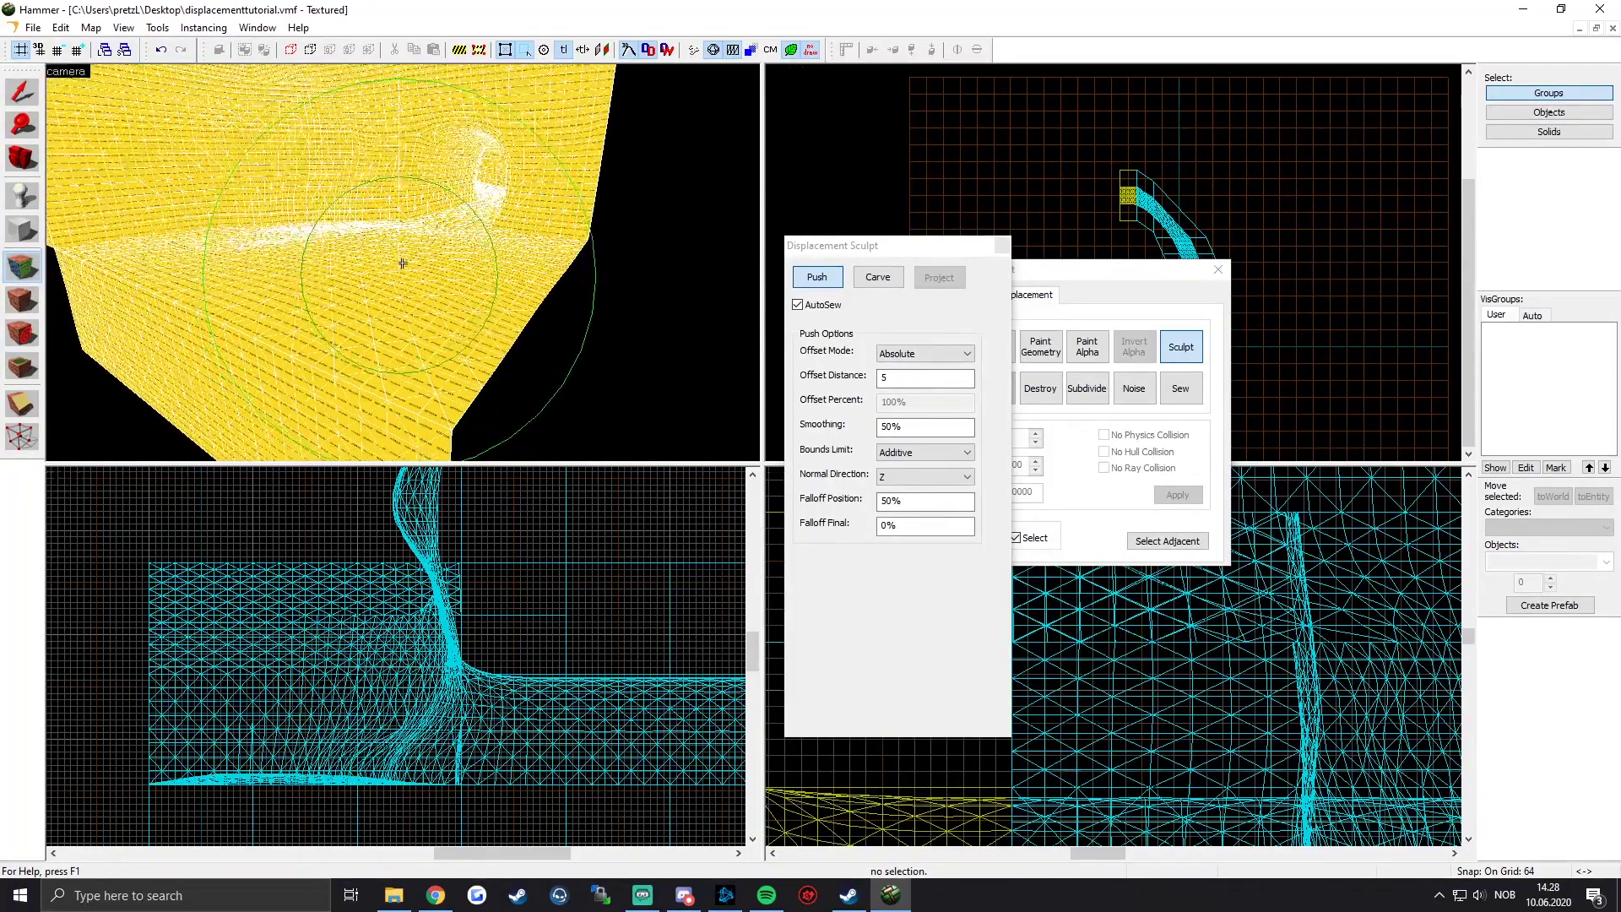
mouse_move(263, 292)
mouse_down()
mouse_move(422, 186)
mouse_move(523, 203)
mouse_move(543, 264)
mouse_move(460, 363)
mouse_move(394, 359)
mouse_up()
Step: Pull the outer edge and corner of the floor downward along Z
key(z)
key(w)
key(z)
key(z)
key(w)
key(z)
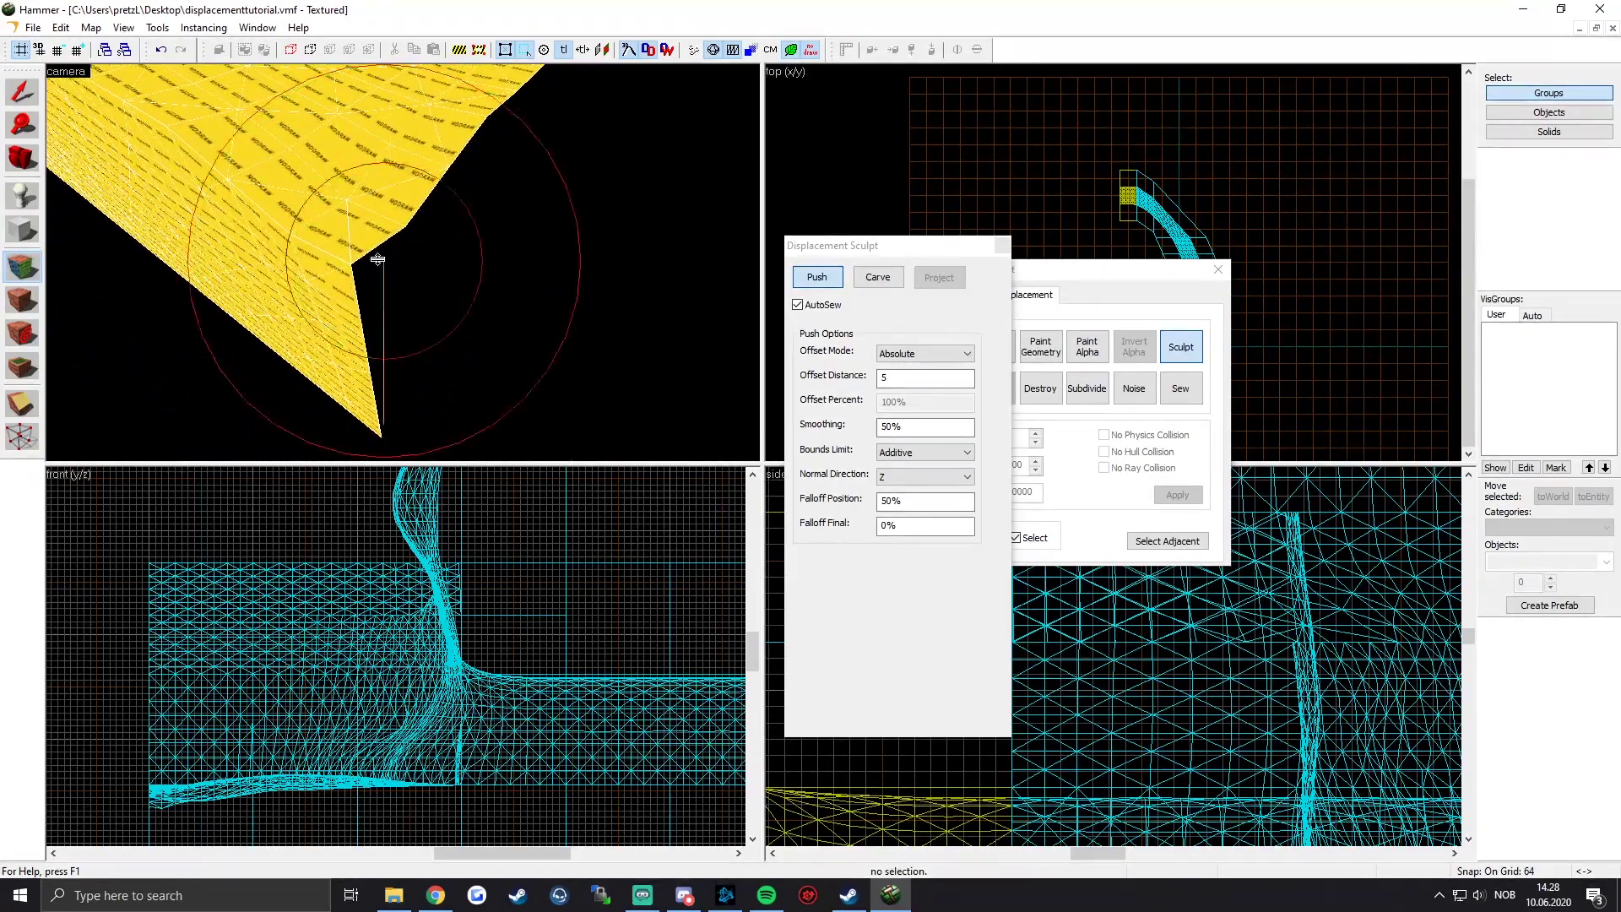
key(z)
key(s)
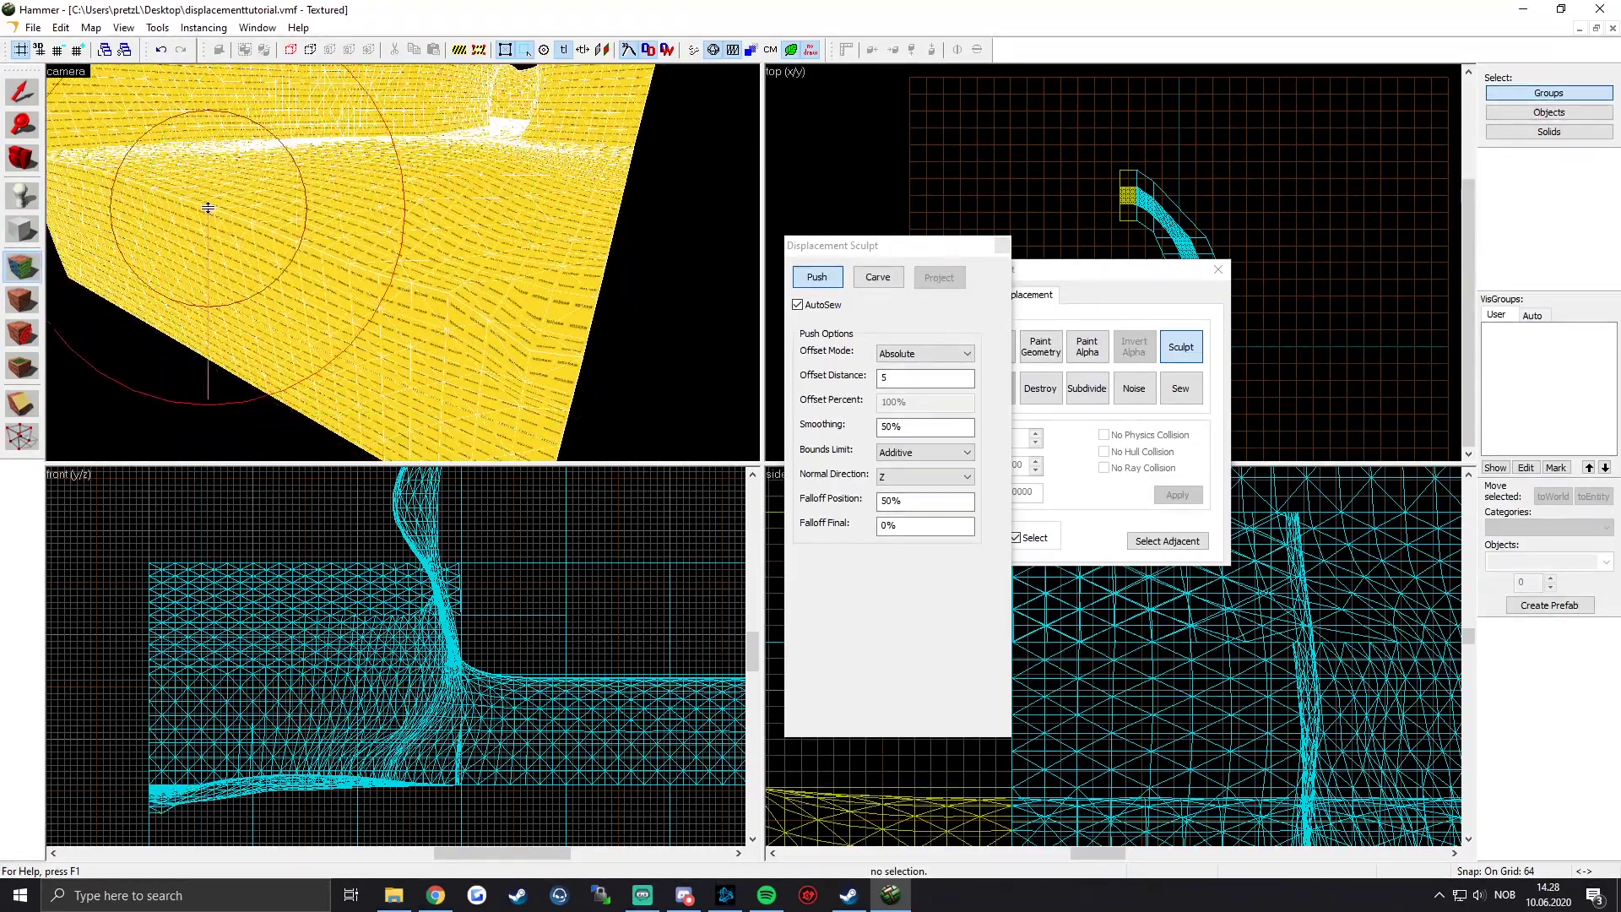
key(z)
key(a)
key(z)
Step: Set the normal direction to Y and push the lower part of the floor's dropped outer edge outward along its length
click(969, 478)
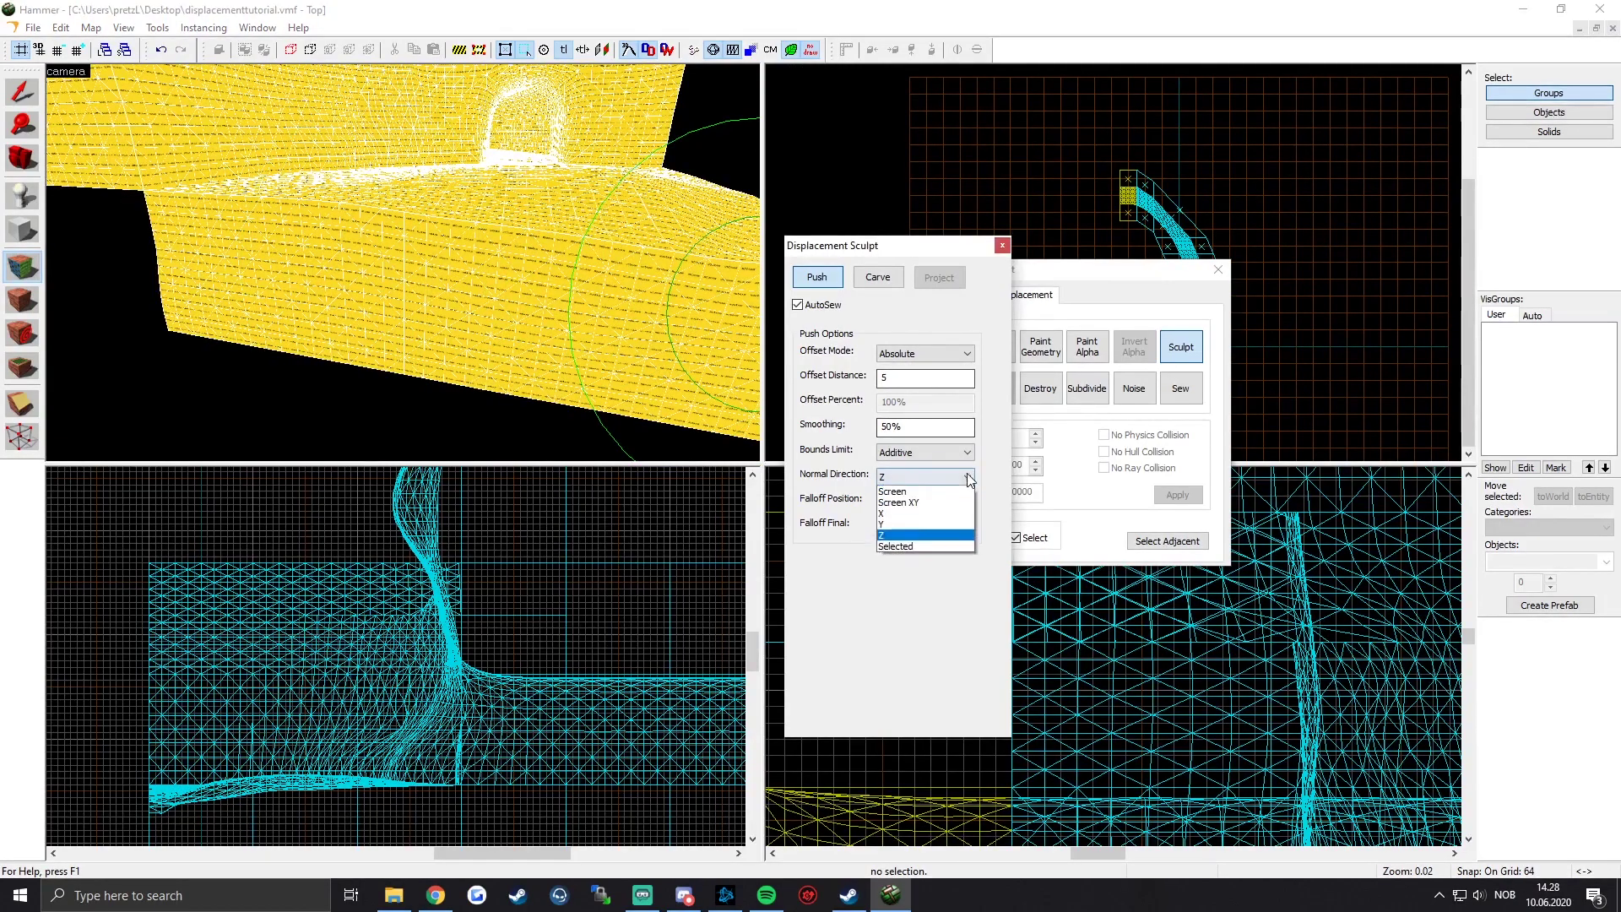
click(914, 527)
key(z)
key(a)
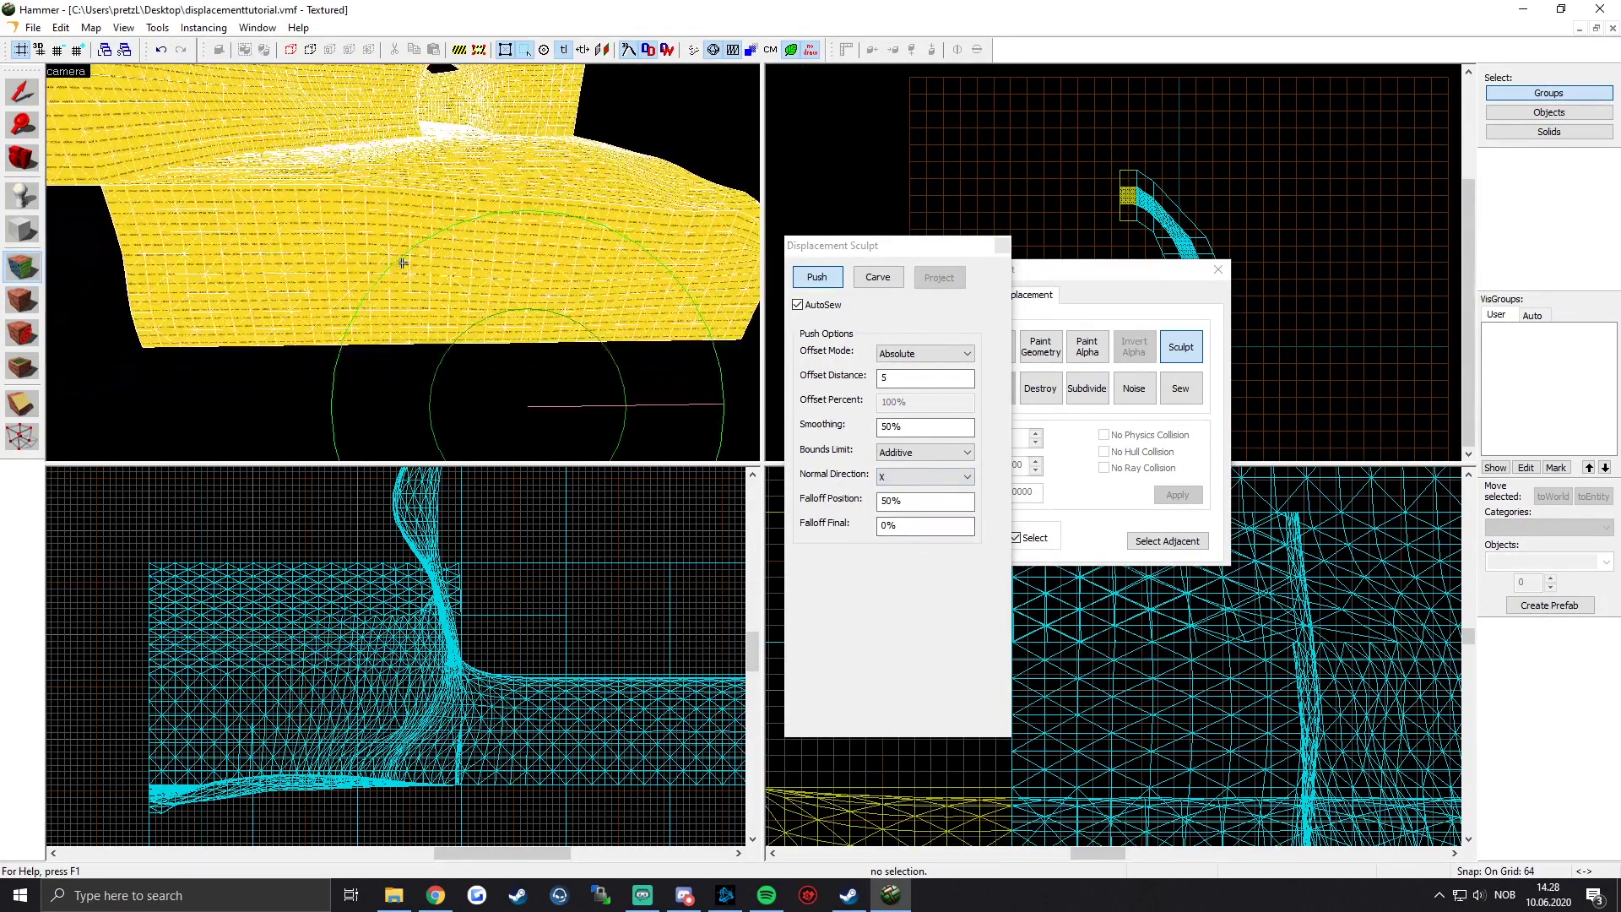
click(969, 476)
click(900, 537)
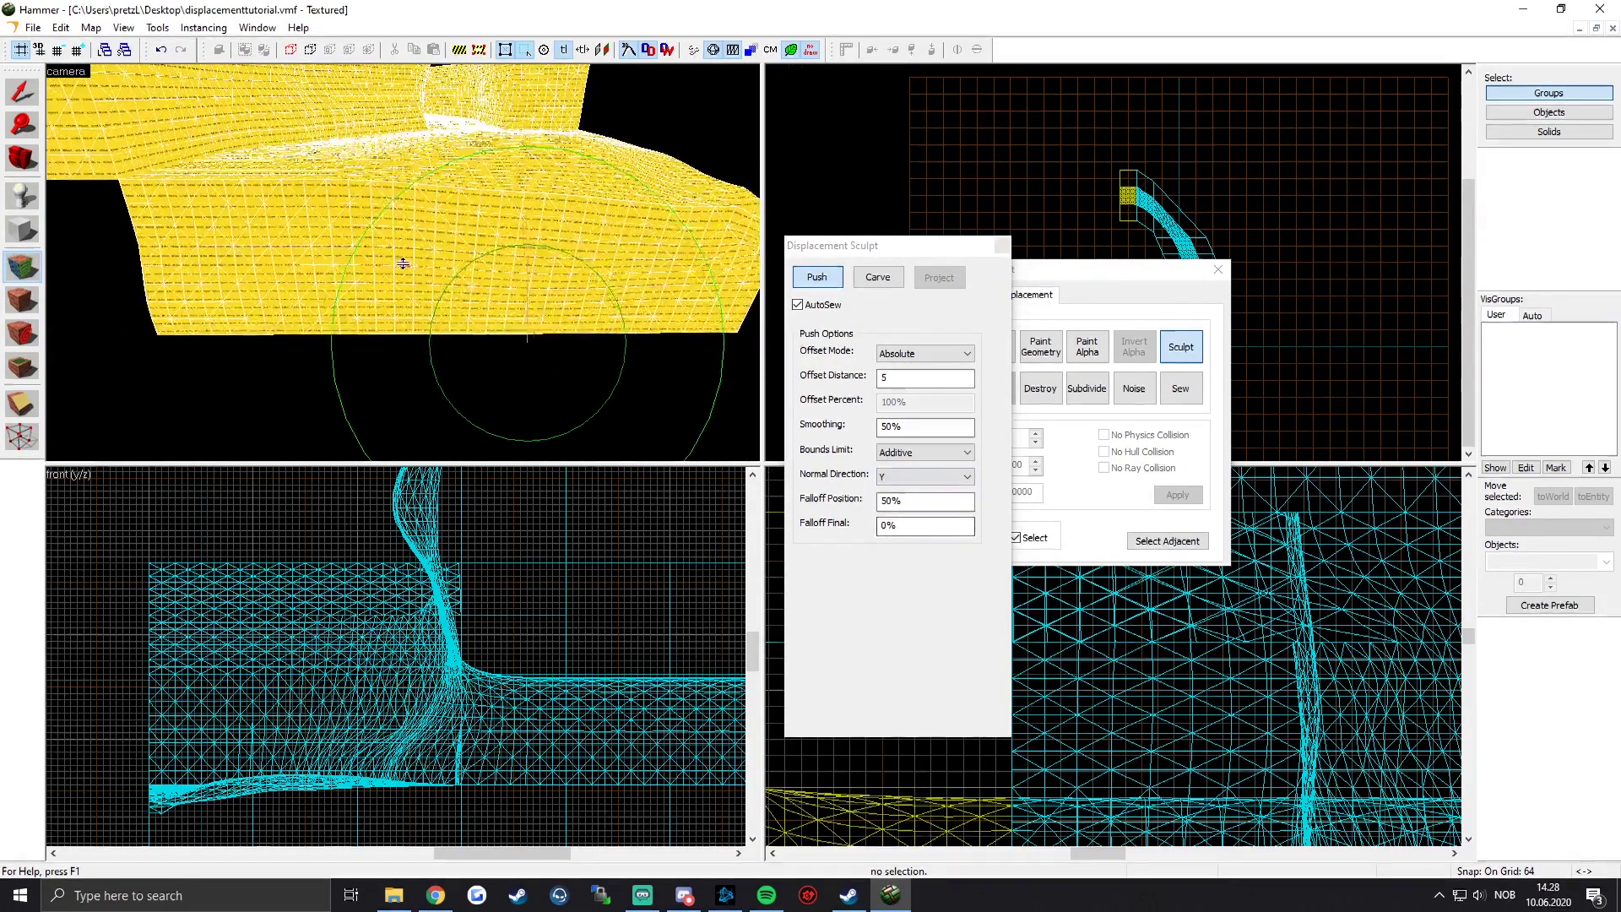
key(z)
key(z)
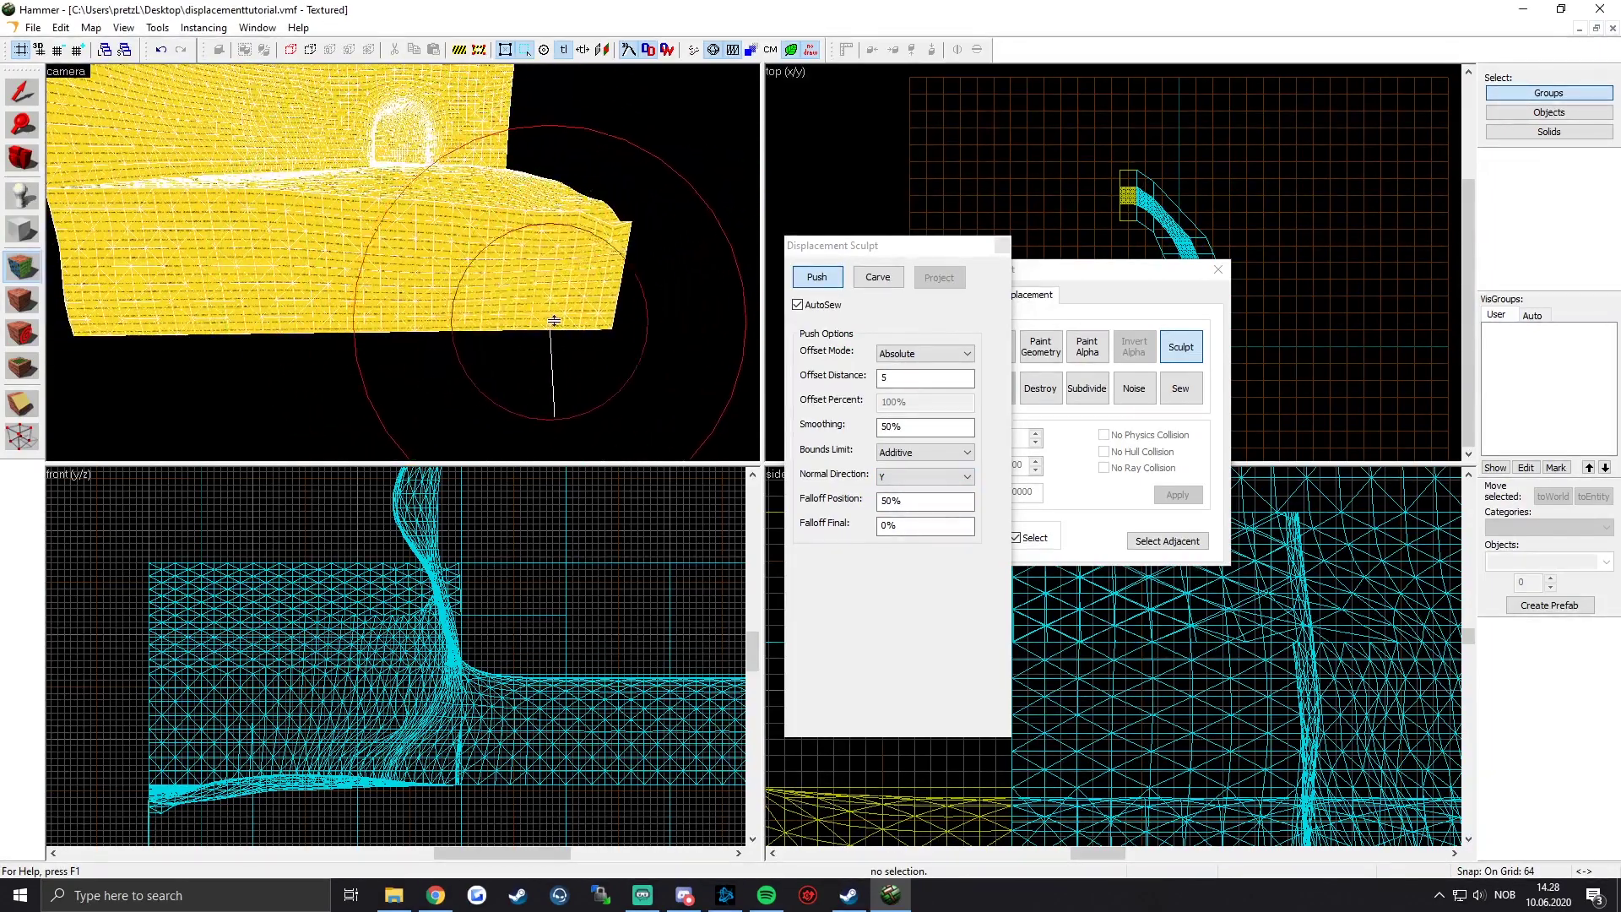
drag(148, 326, 144, 341)
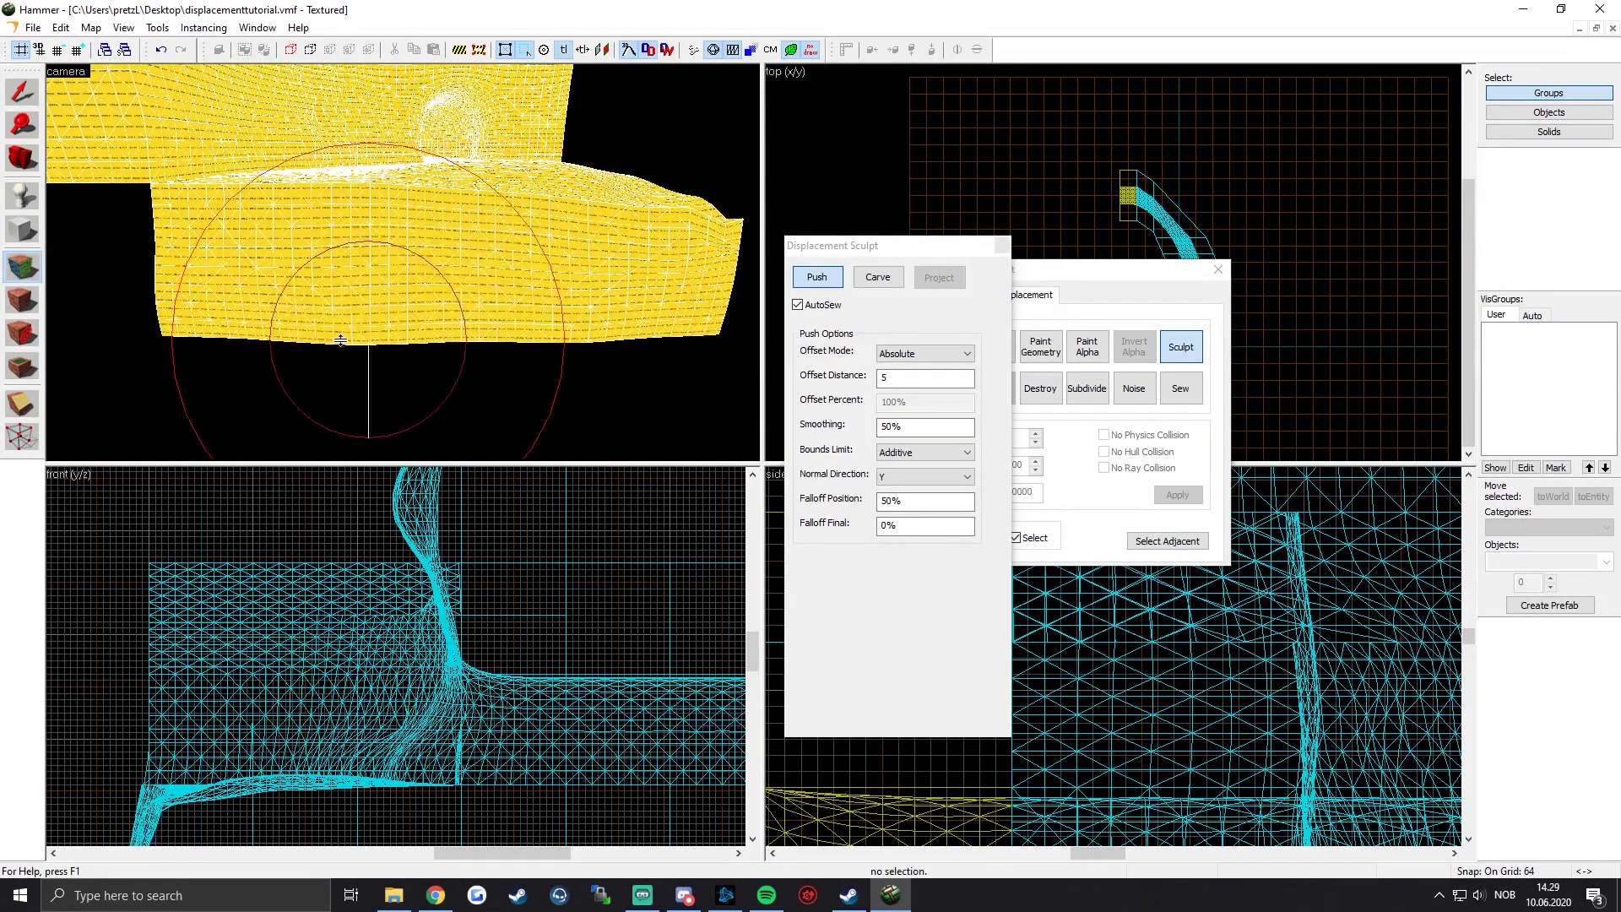
drag(277, 334, 683, 335)
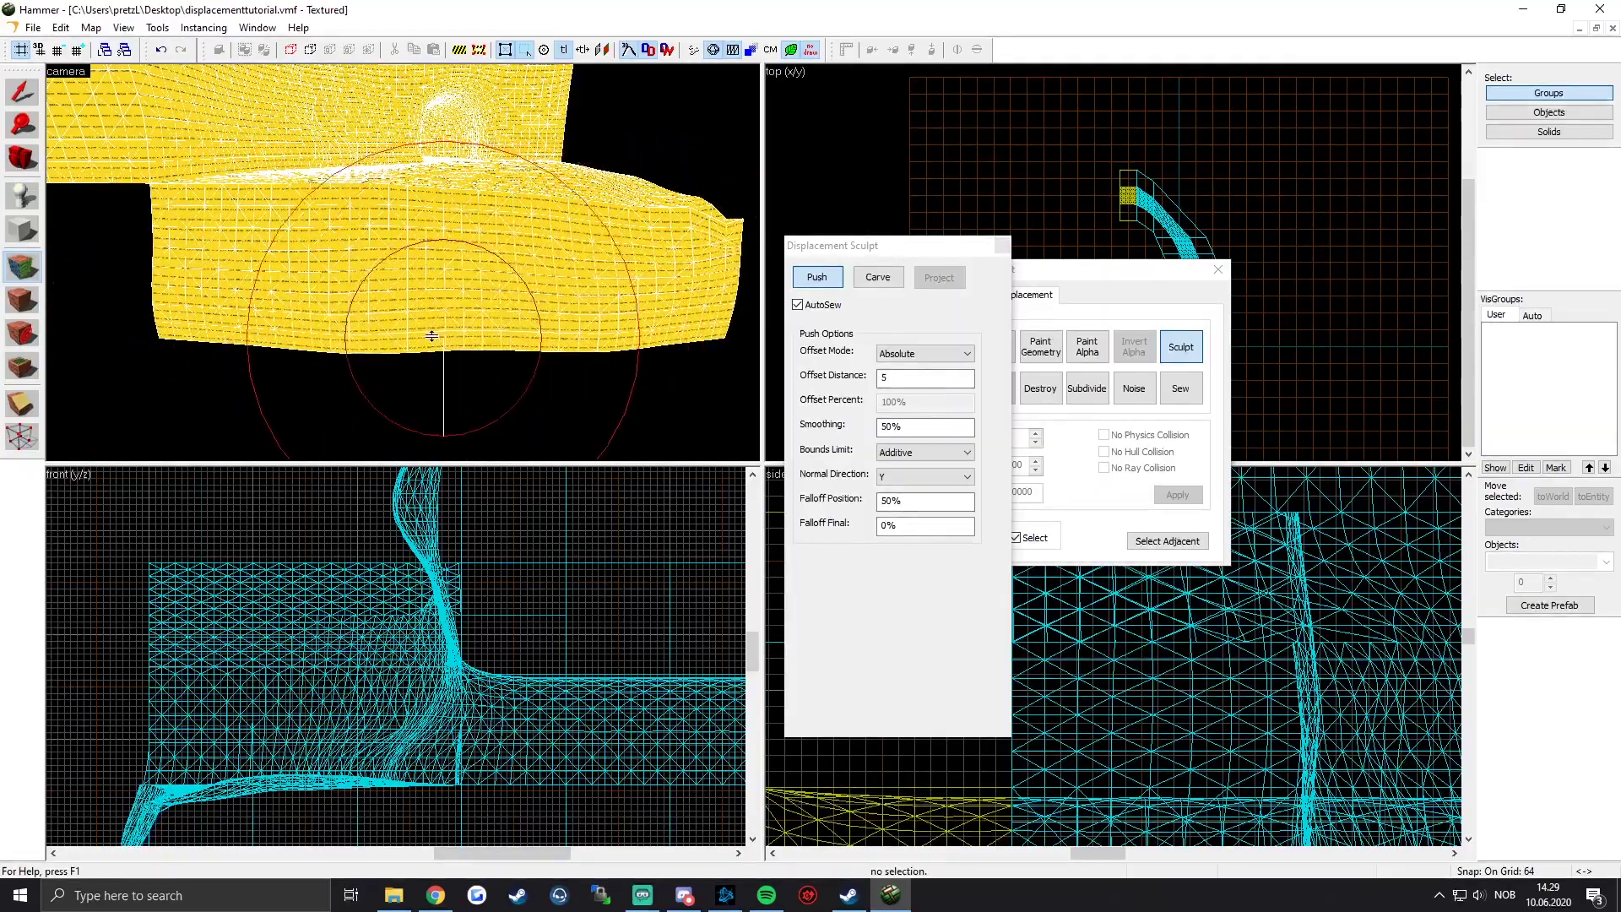
Step: Set the normal direction to X and push a section of the wall above the flat floor
key(z)
key(w)
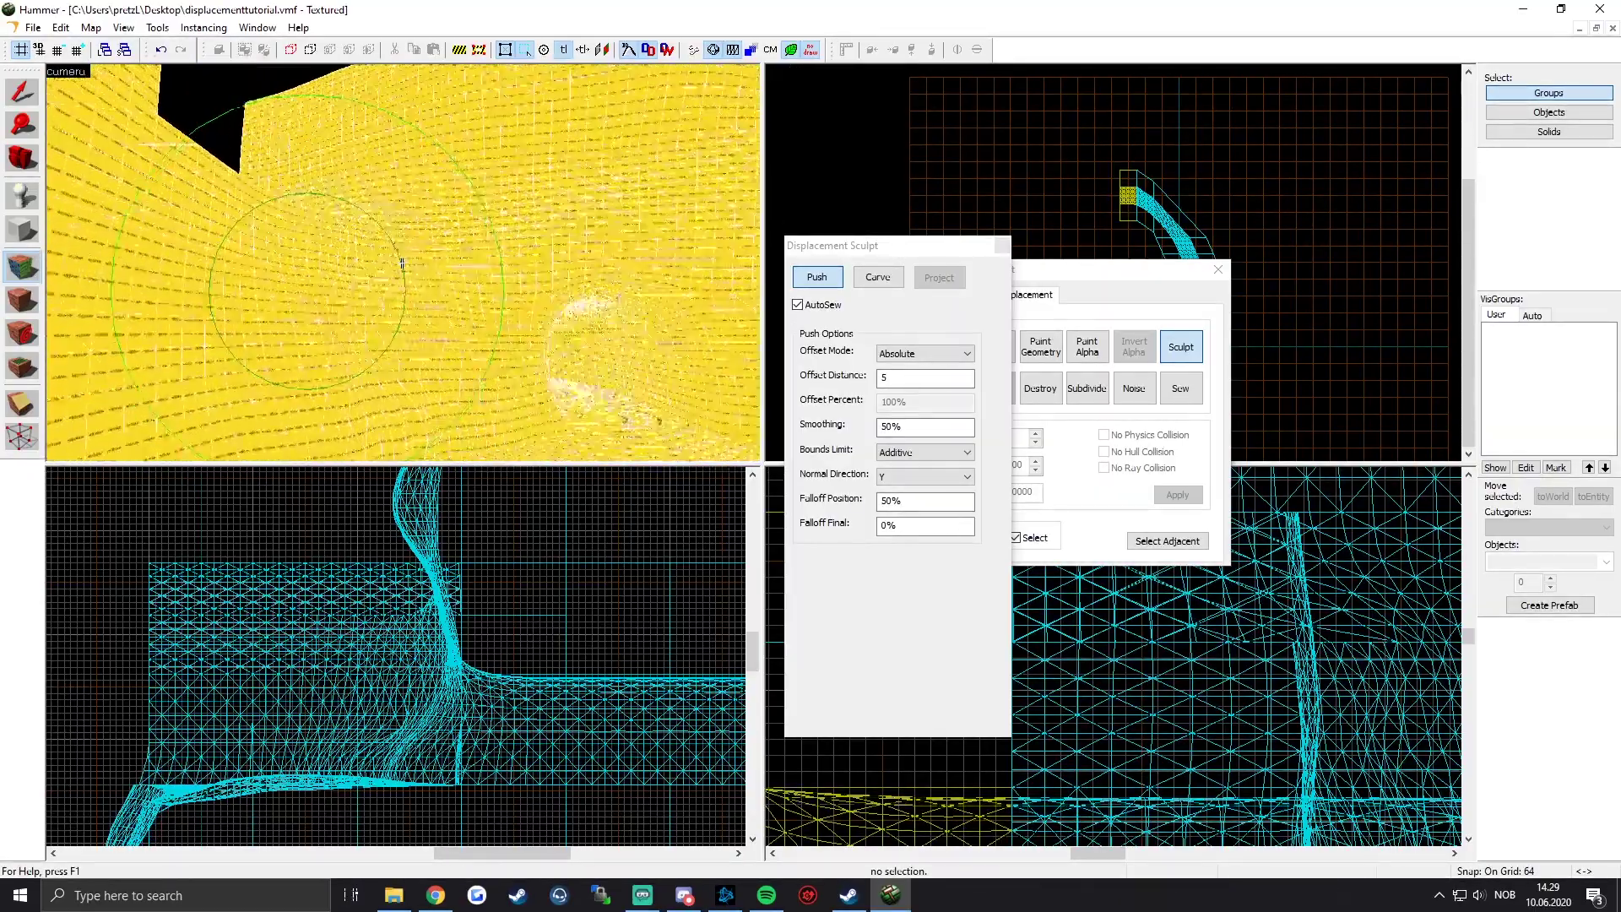
key(w)
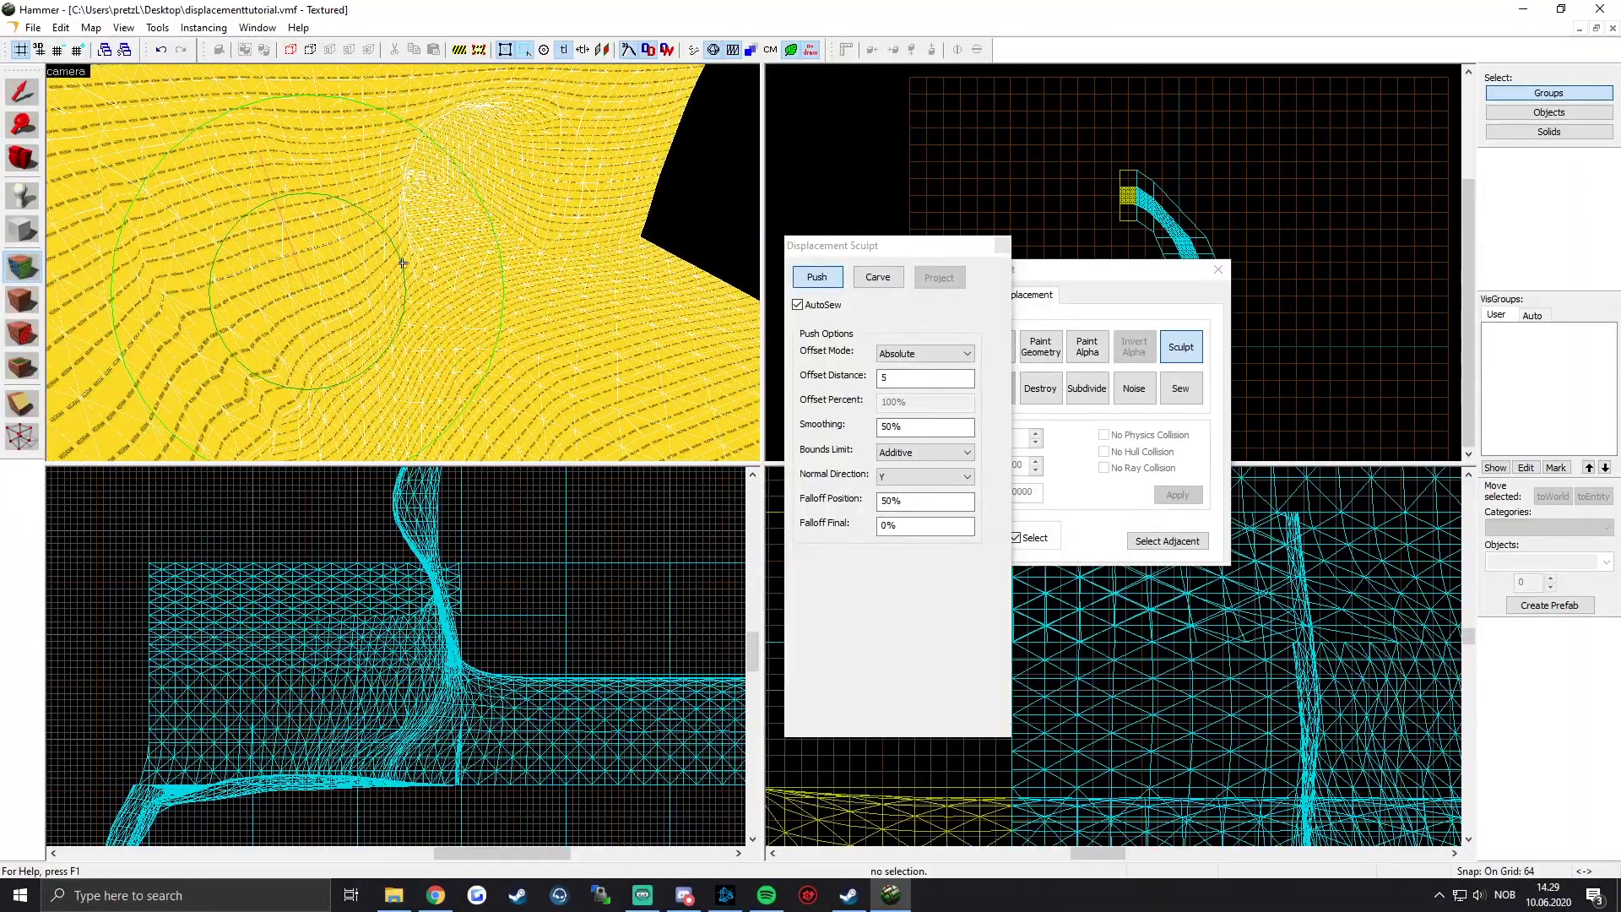
key(w)
key(s)
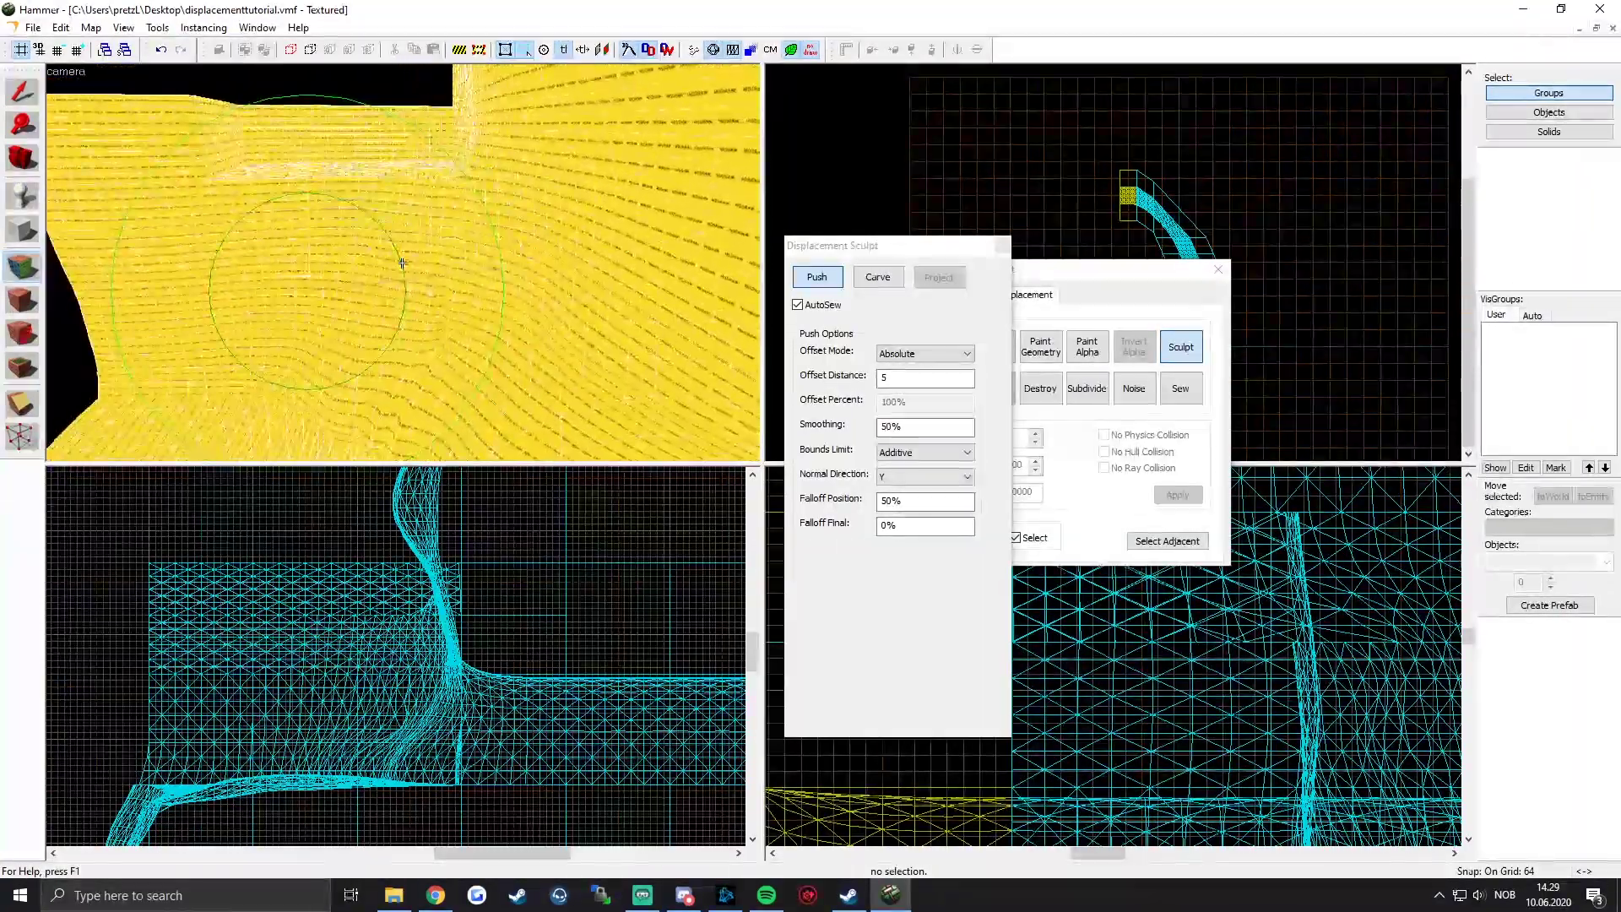
key(s)
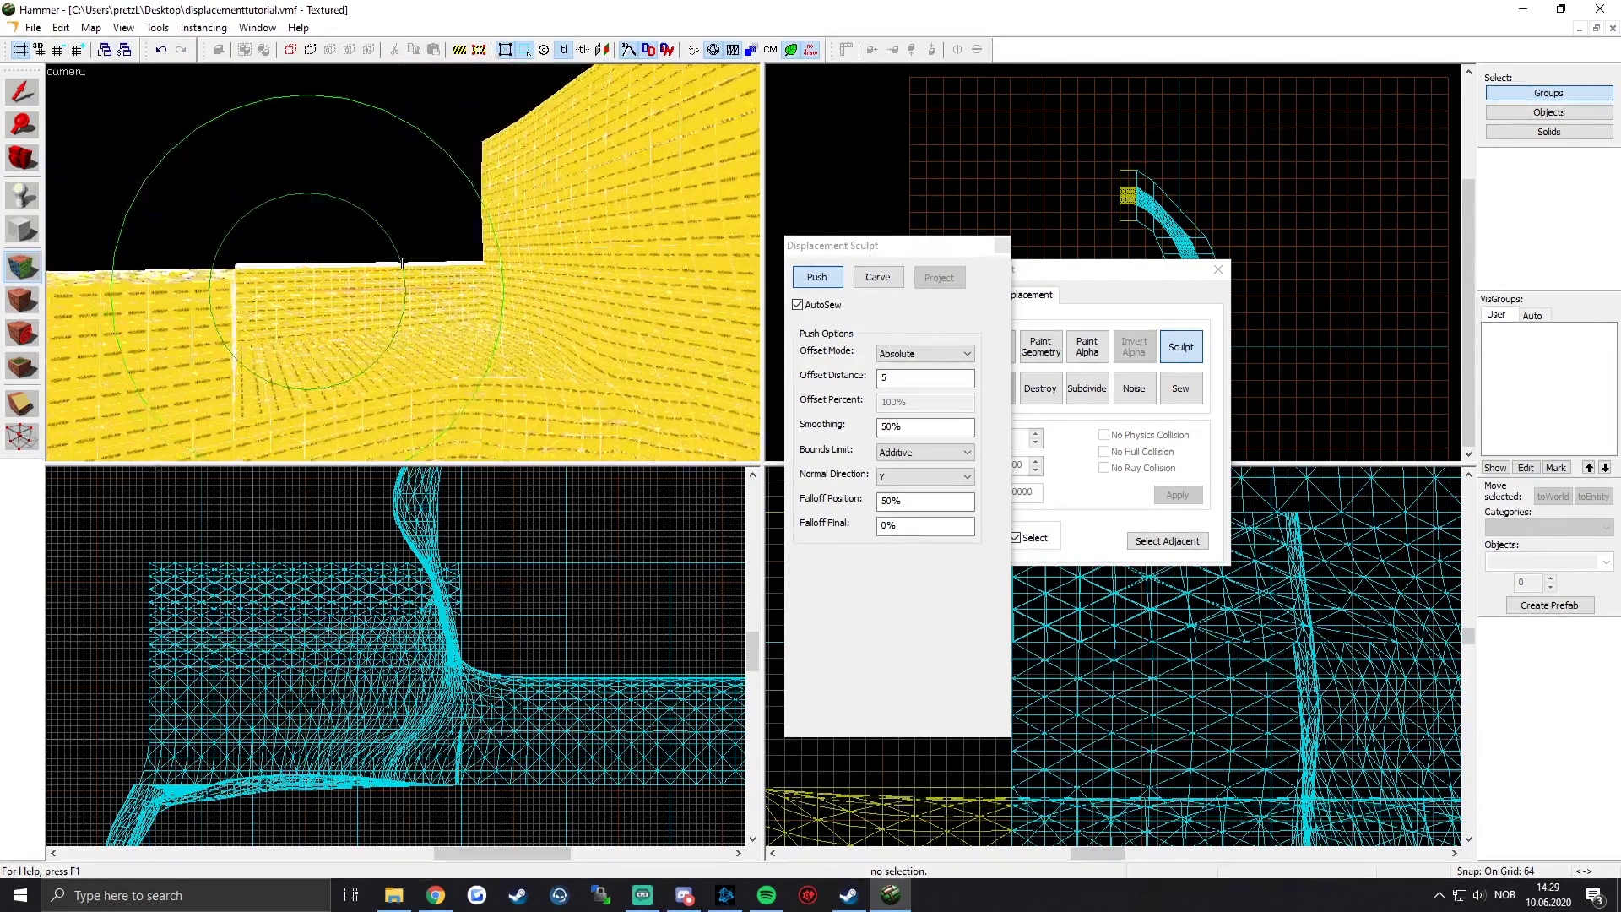
key(w)
key(w)
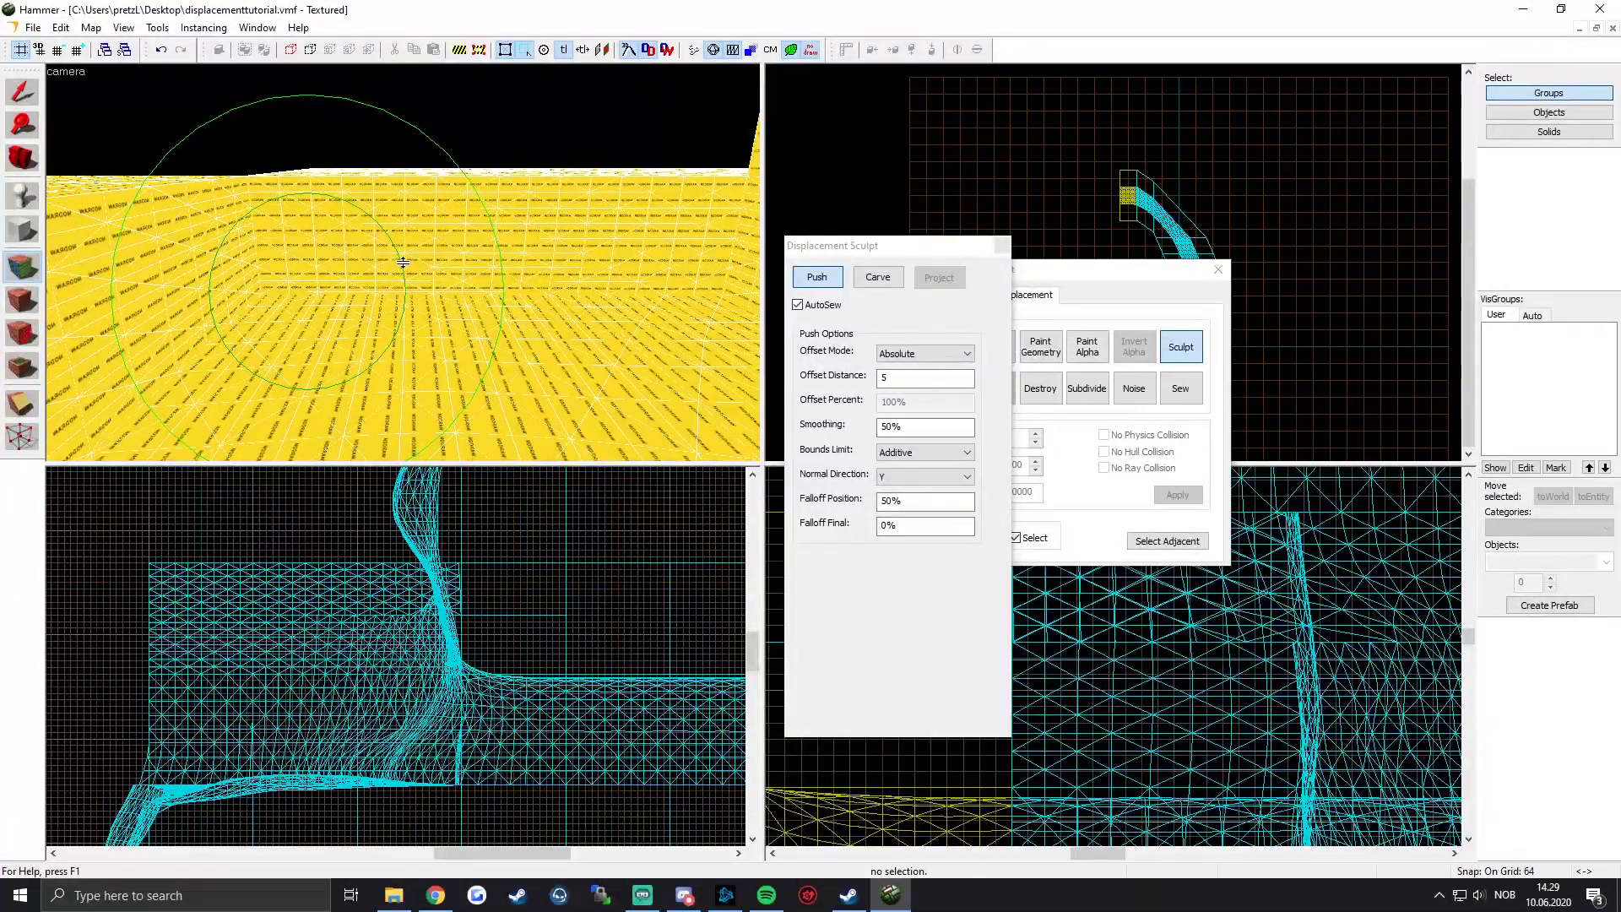
key(z)
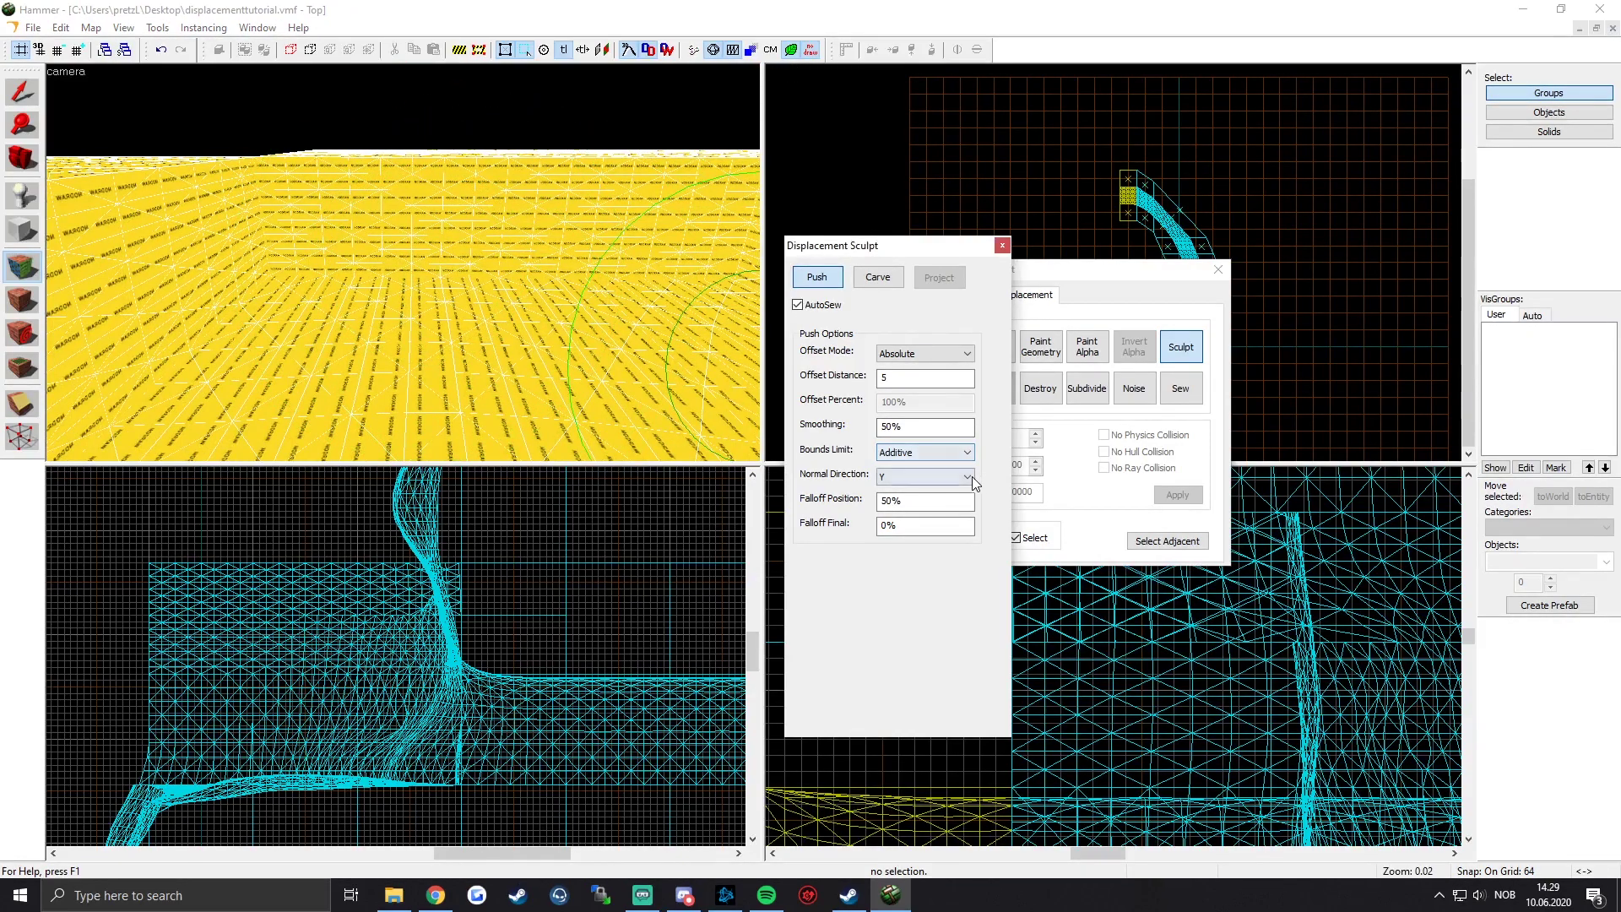
click(969, 476)
click(921, 525)
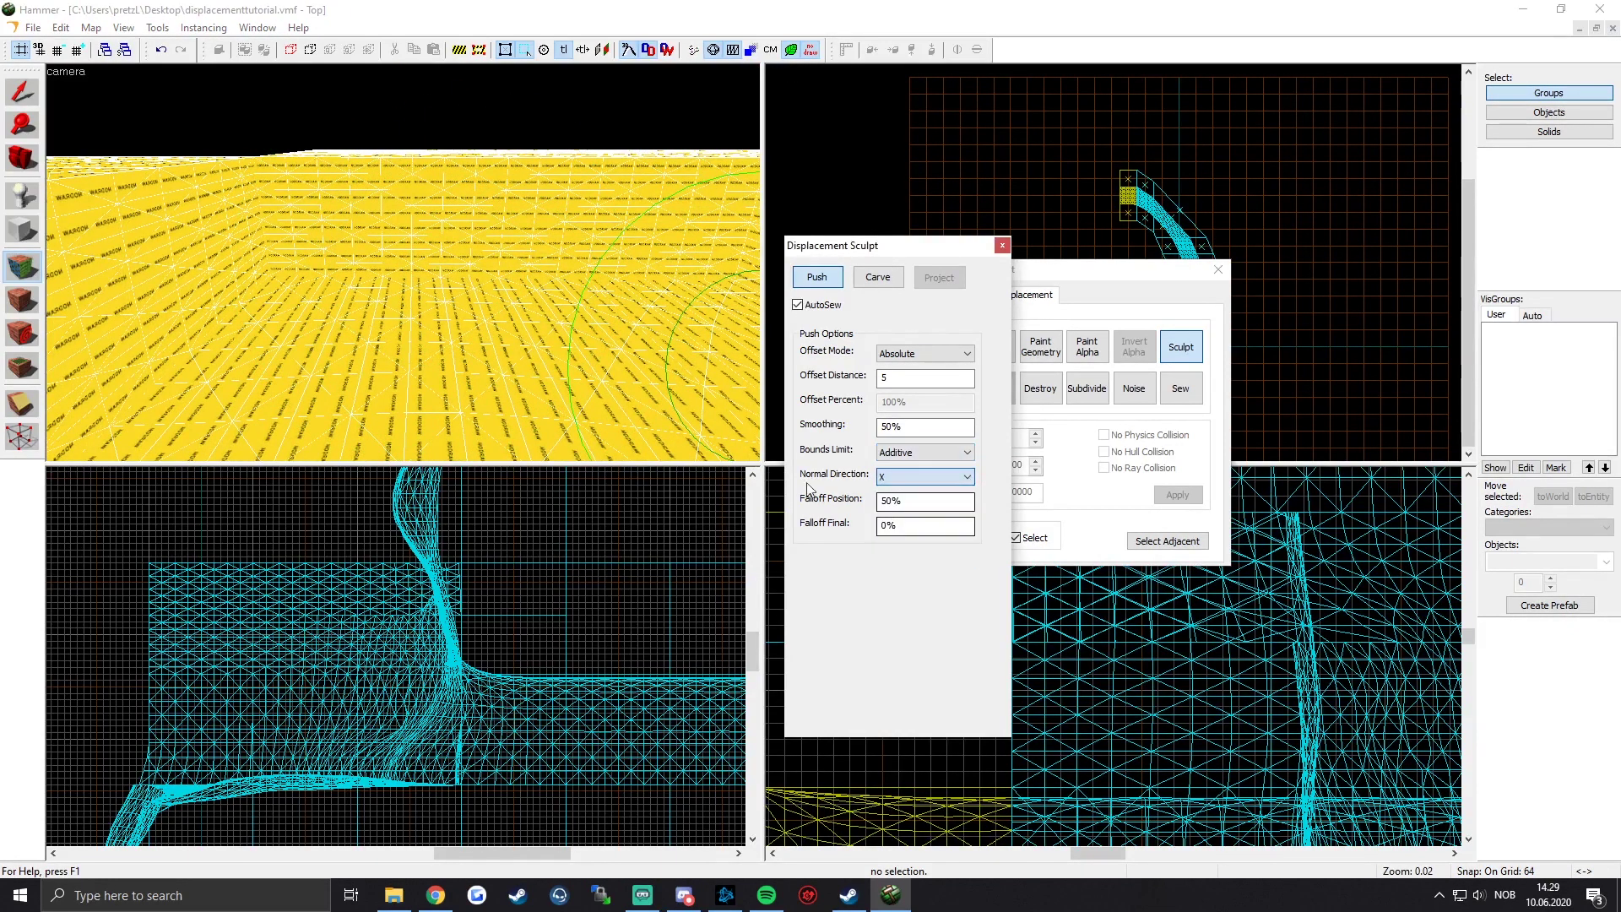
key(w)
drag(541, 255, 492, 239)
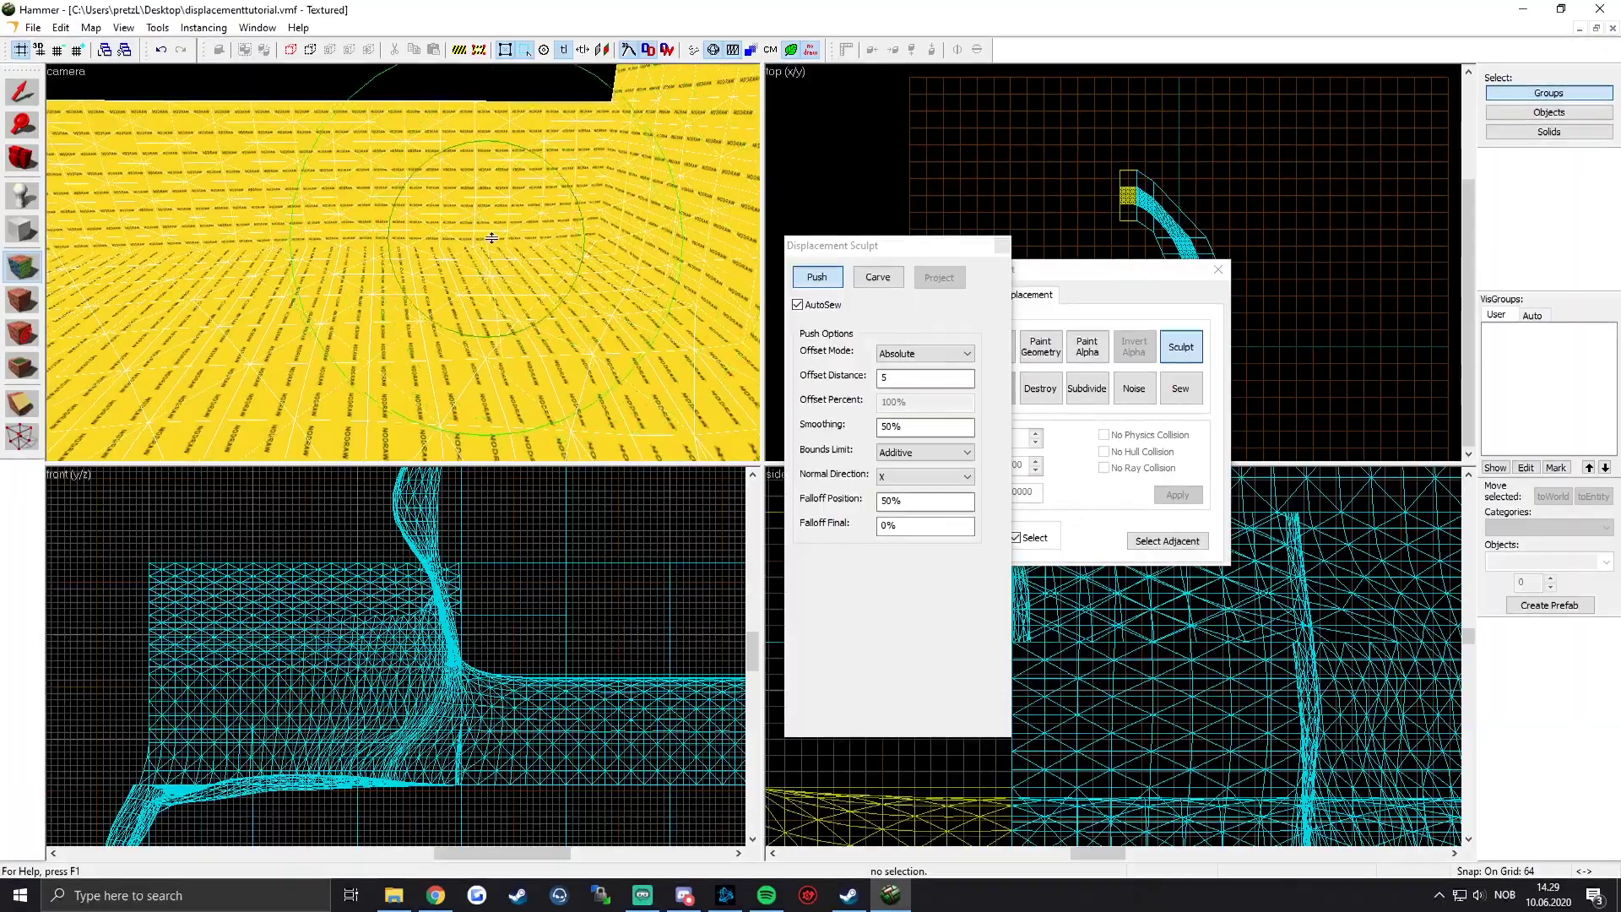
Step: Push another section of the side wall along X near the walls' meeting corner
key(z)
key(w)
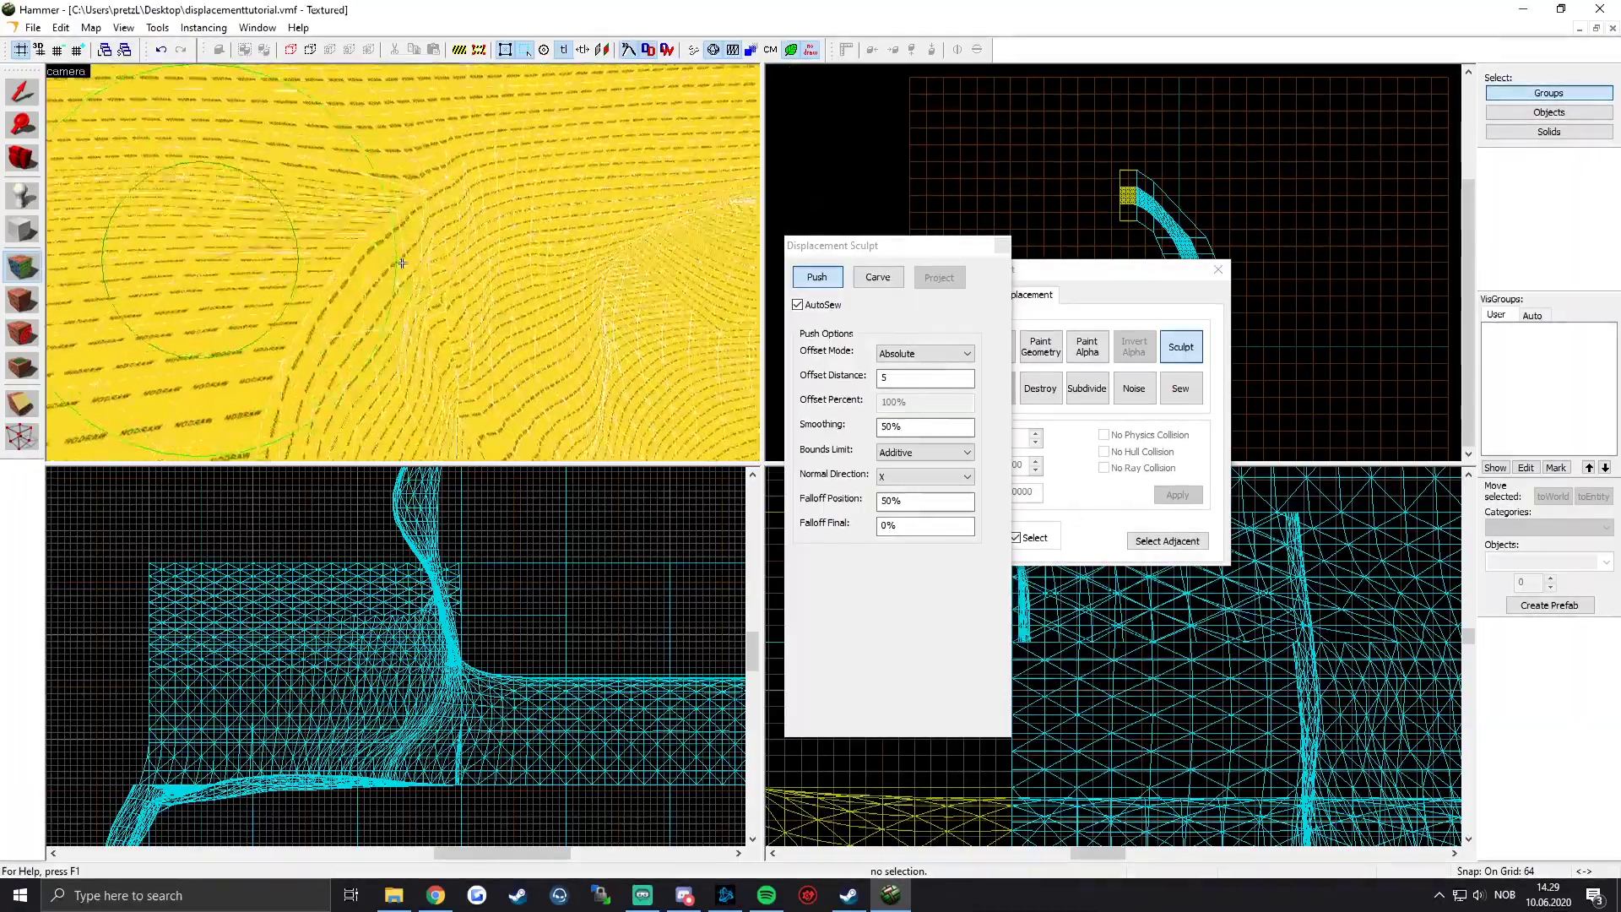
key(w)
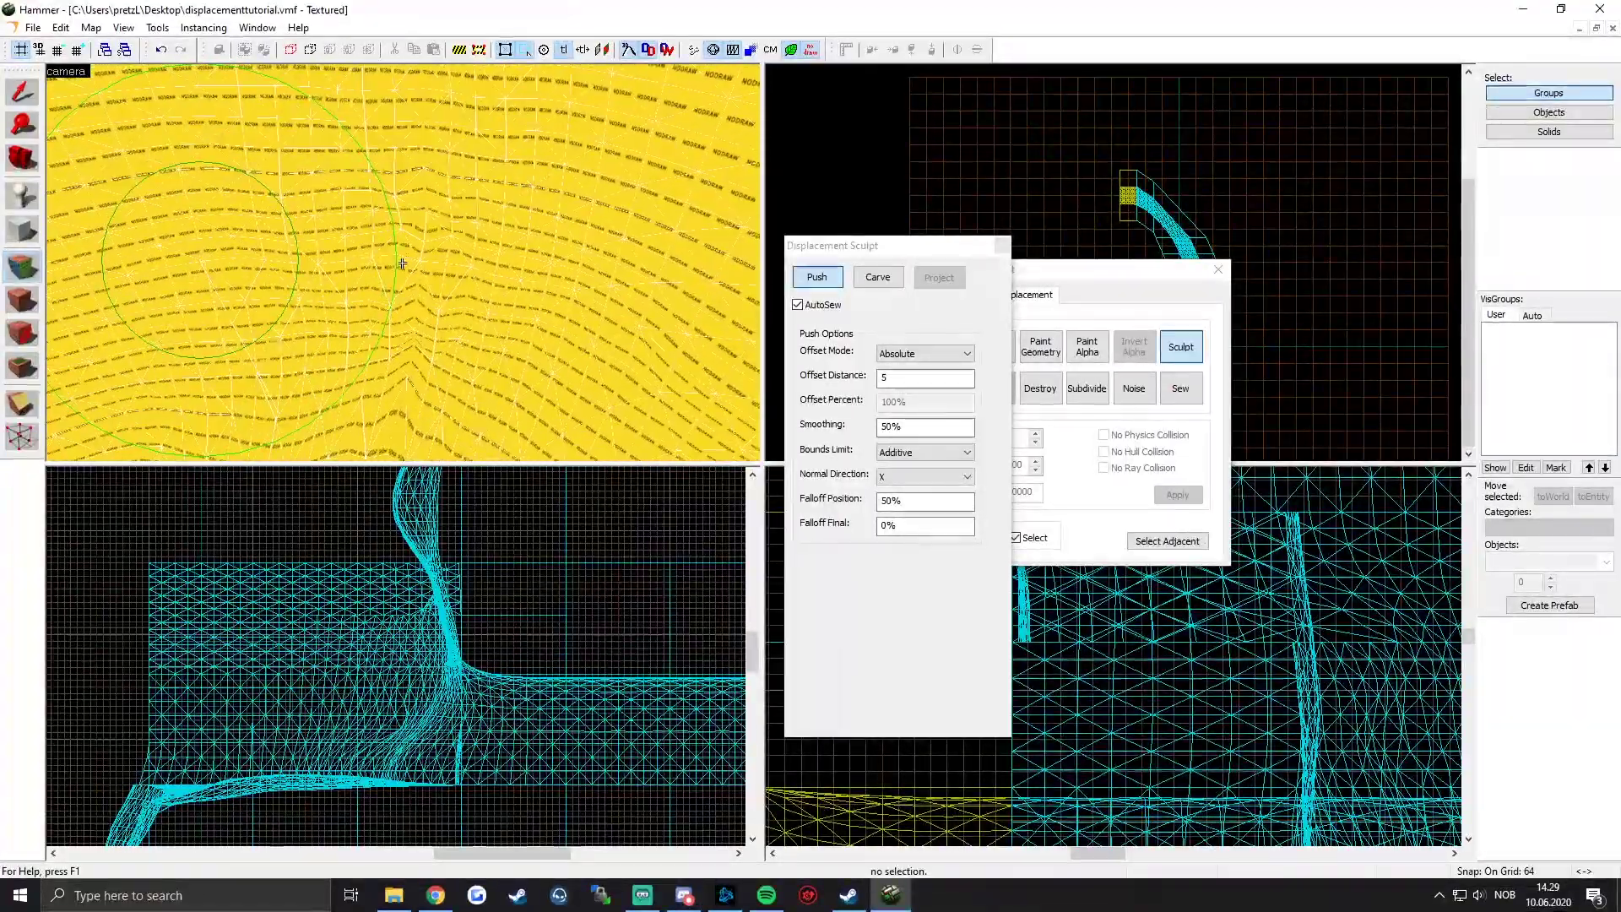
key(w)
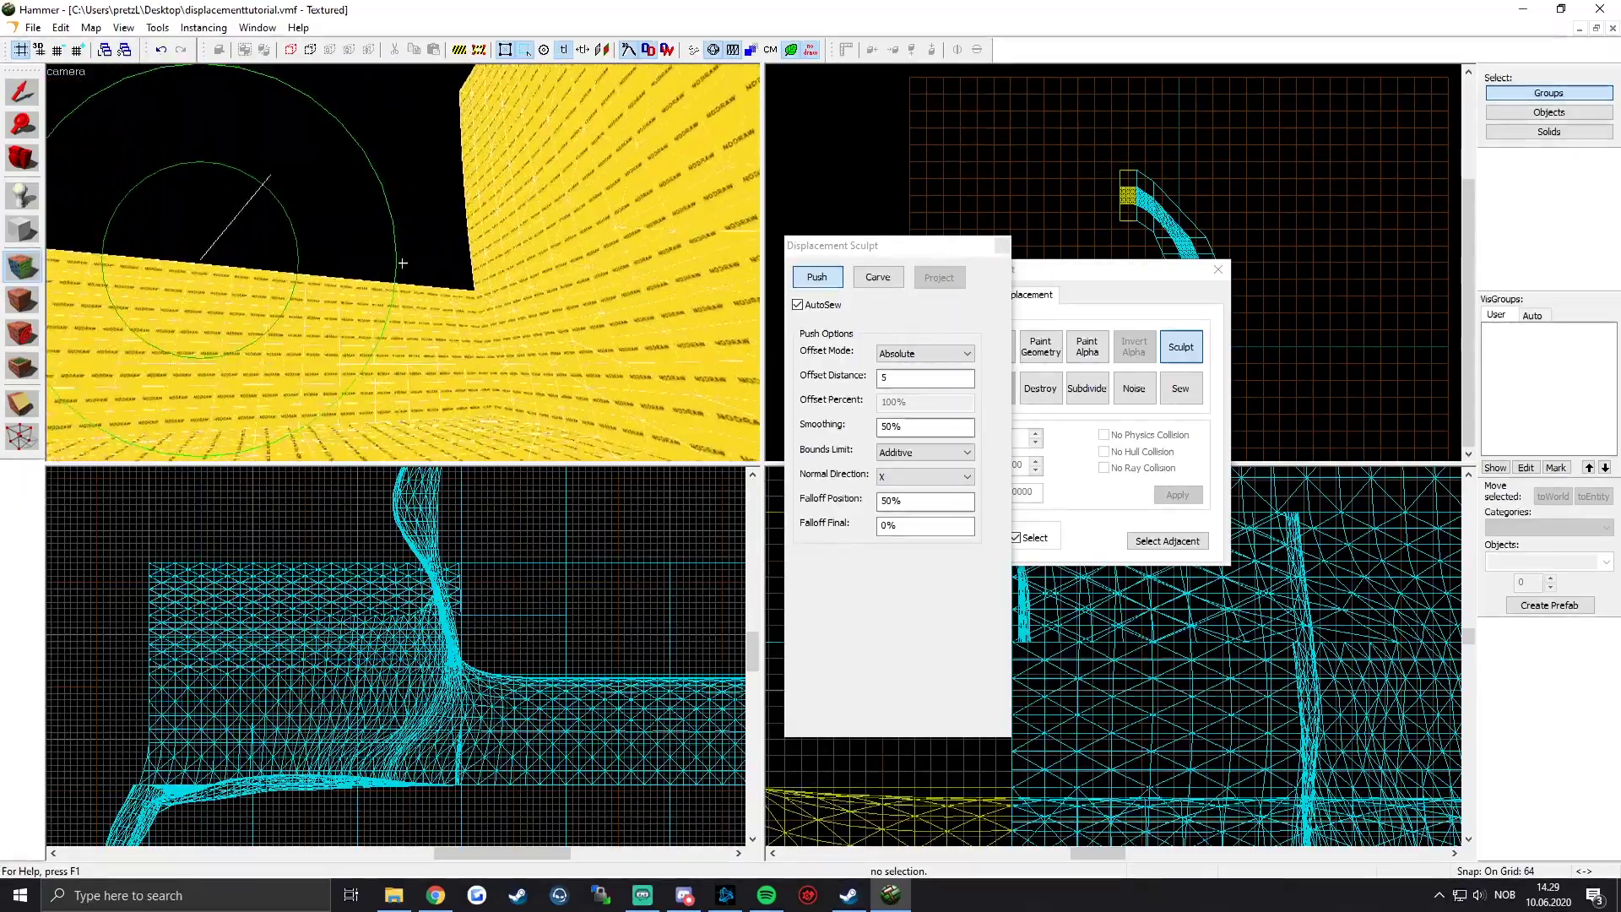
key(z)
mouse_move(405, 262)
mouse_down()
mouse_move(404, 185)
mouse_move(438, 199)
mouse_up()
key(z)
Step: Set the normal direction to Screen XY and push the upper part of the corner where the two walls meet
key(s)
key(w)
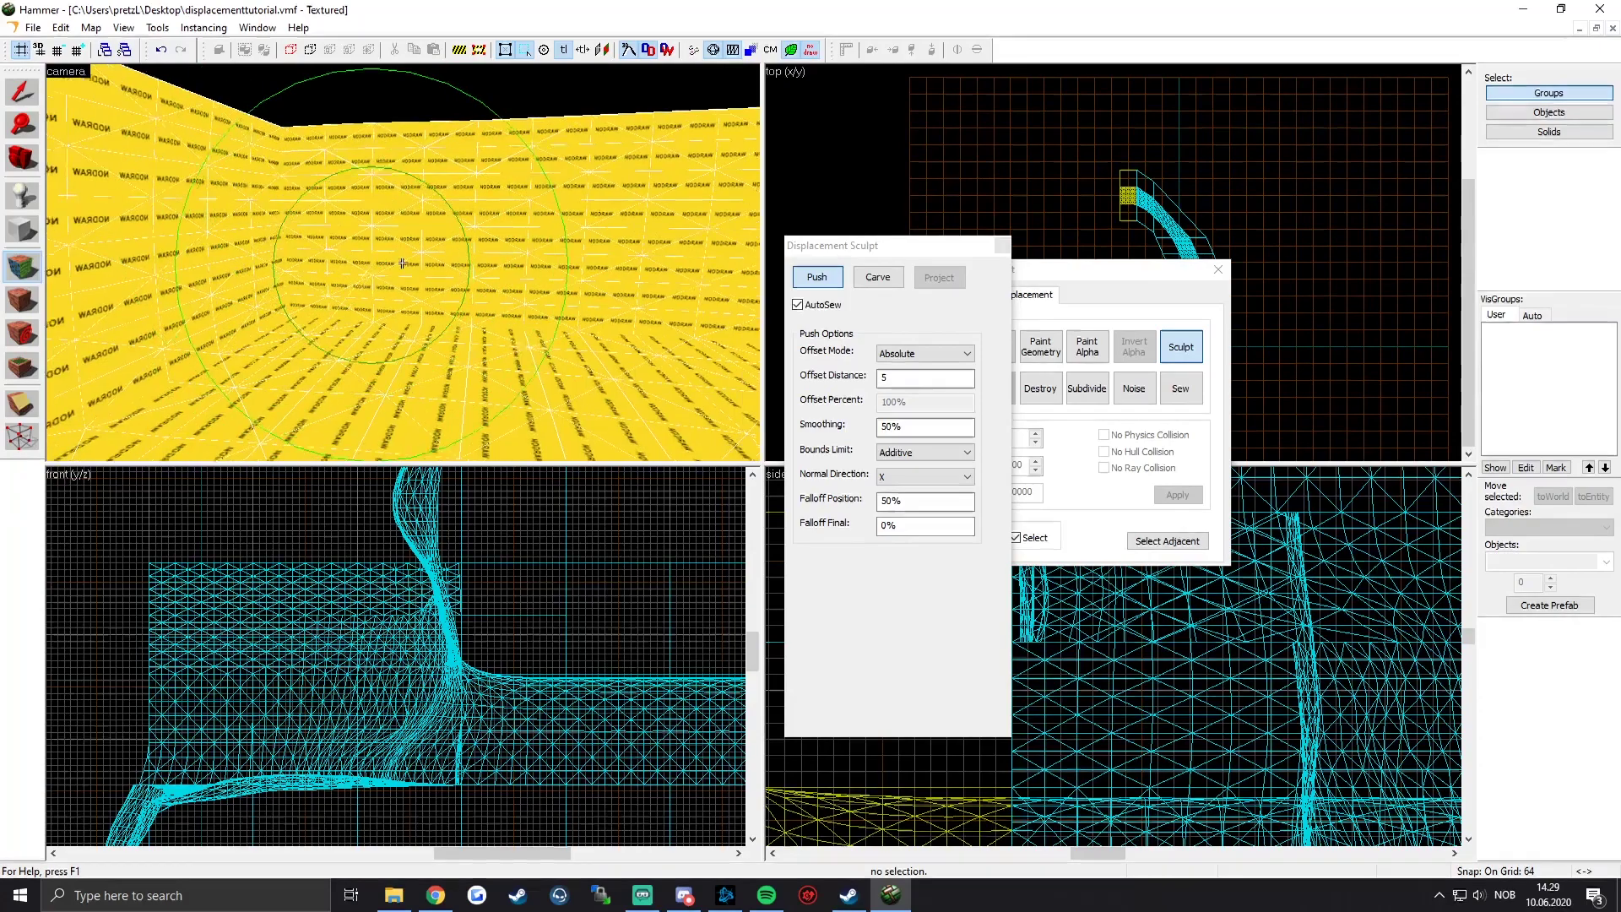
key(z)
click(967, 477)
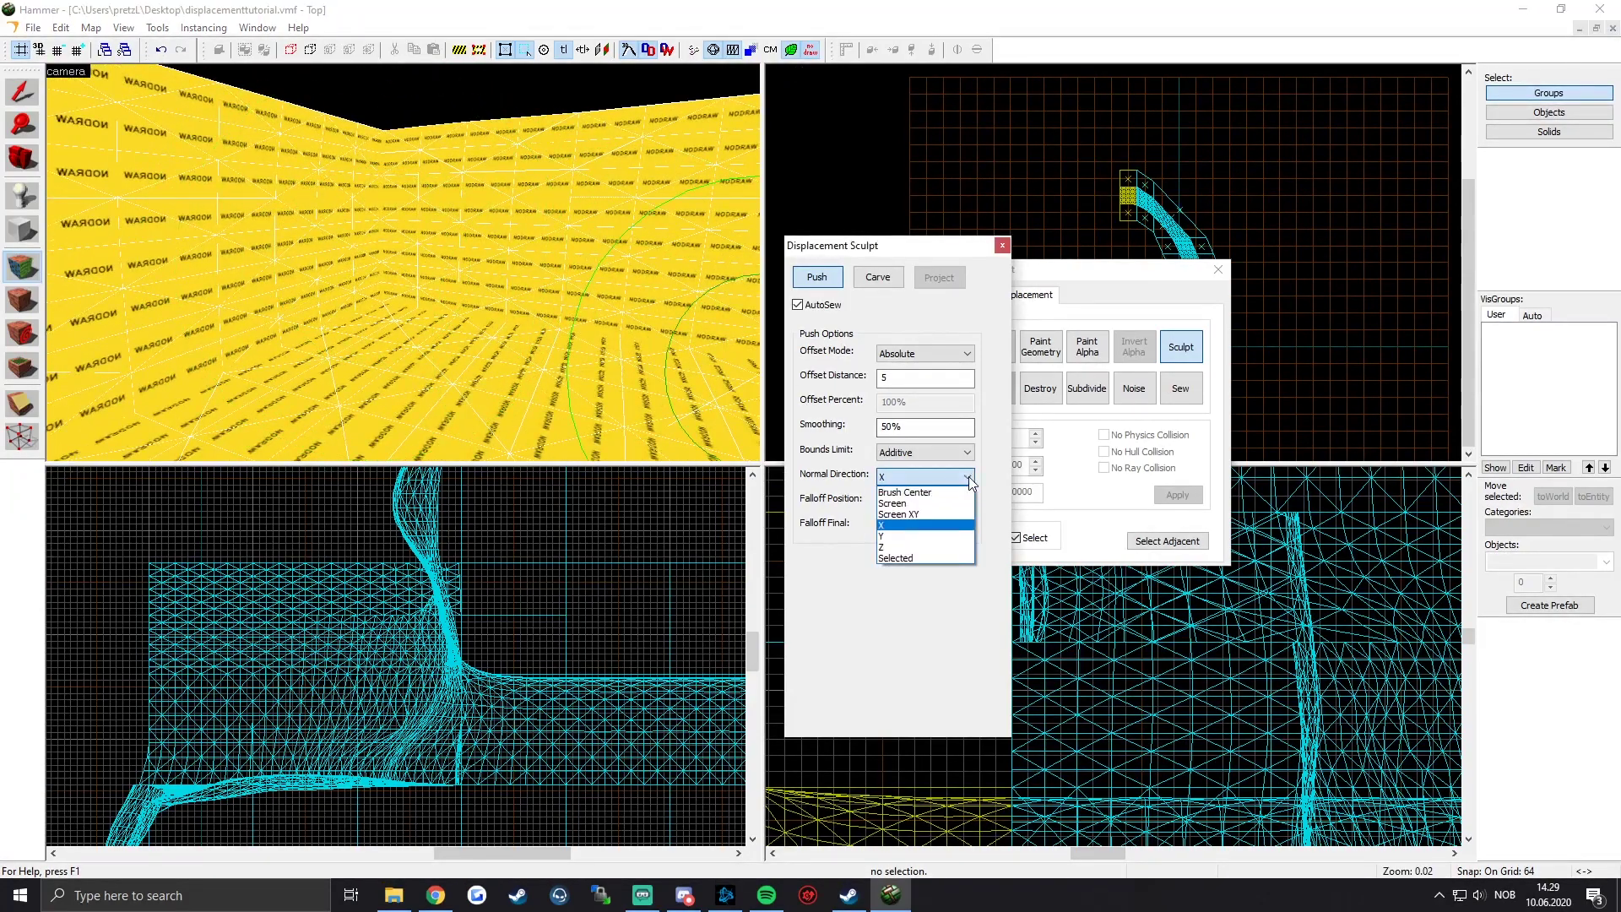
click(923, 517)
key(Down)
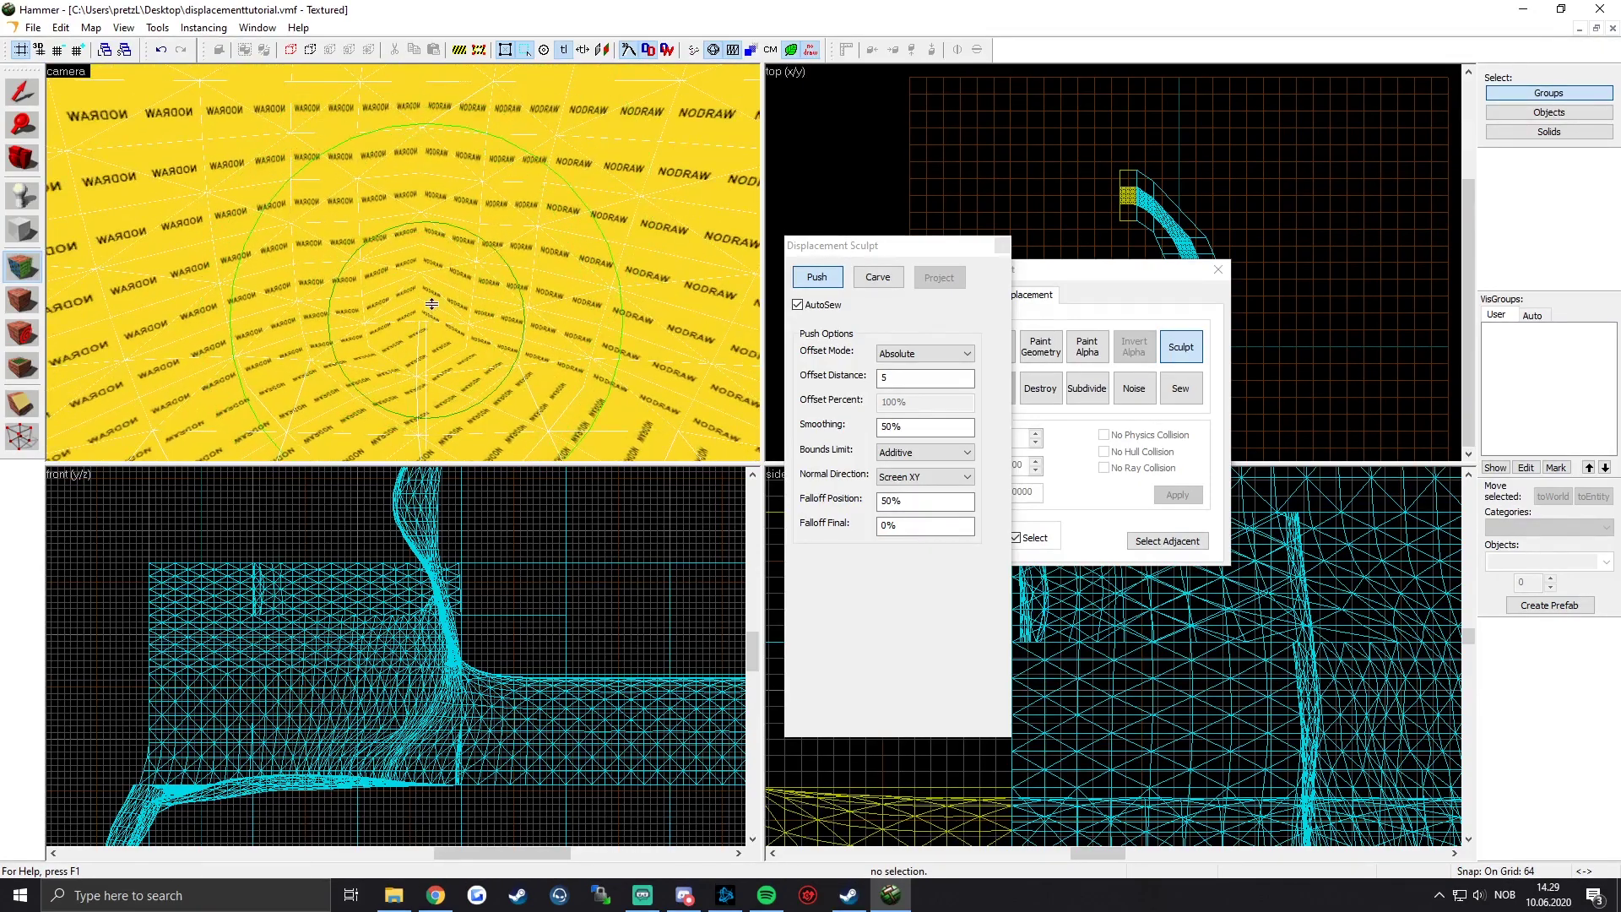
drag(352, 129, 380, 181)
key(z)
key(z)
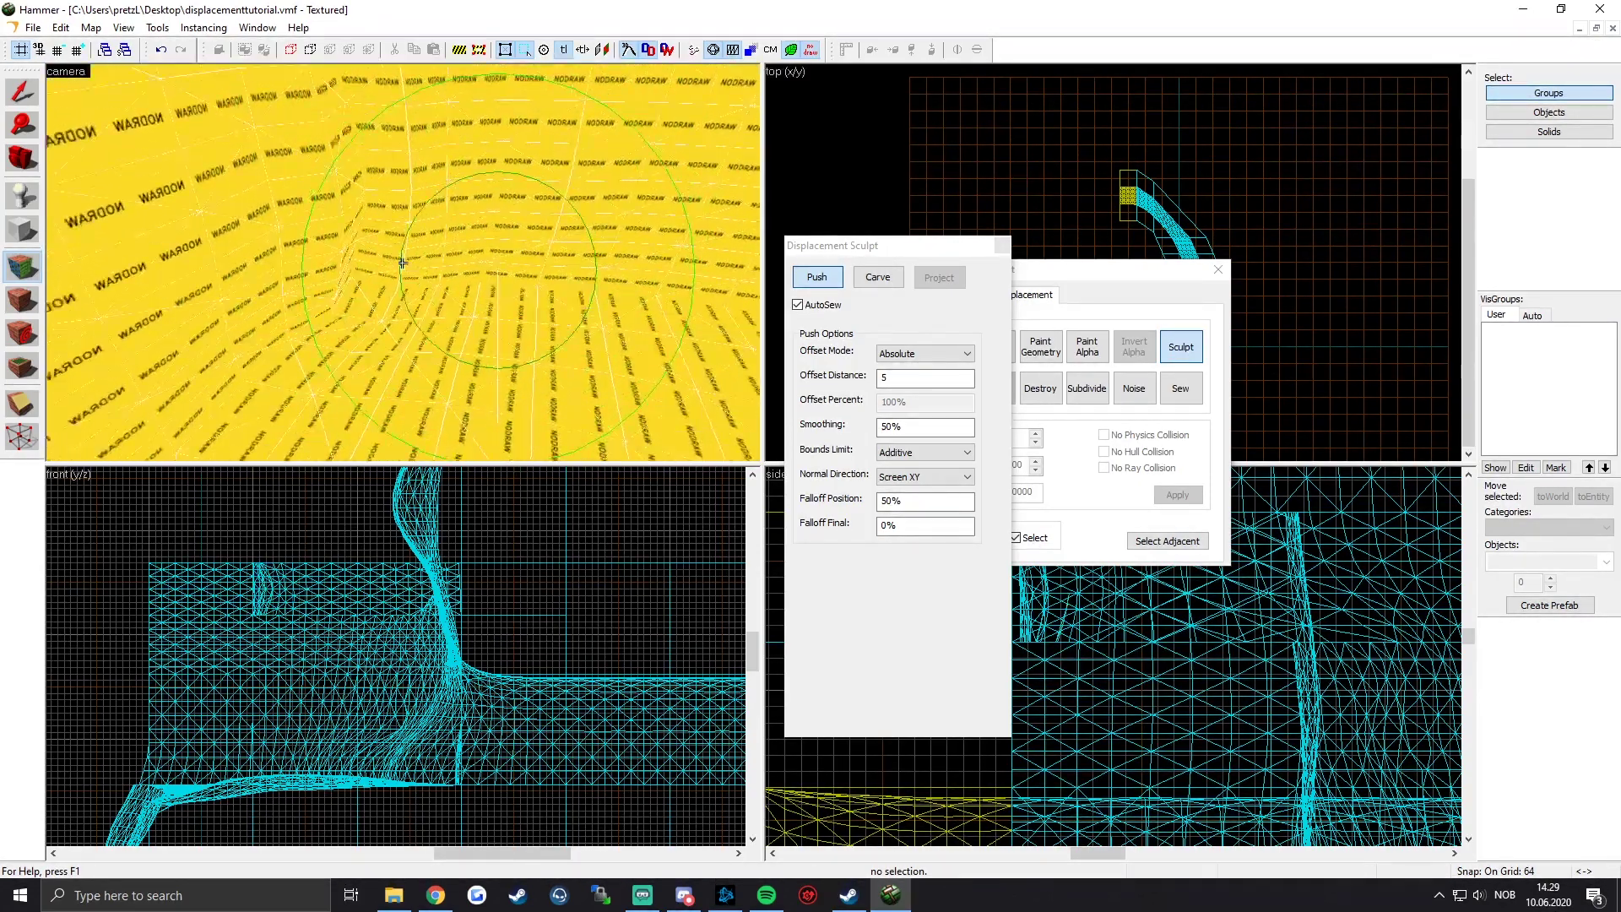
scroll(418, 283, down, 4)
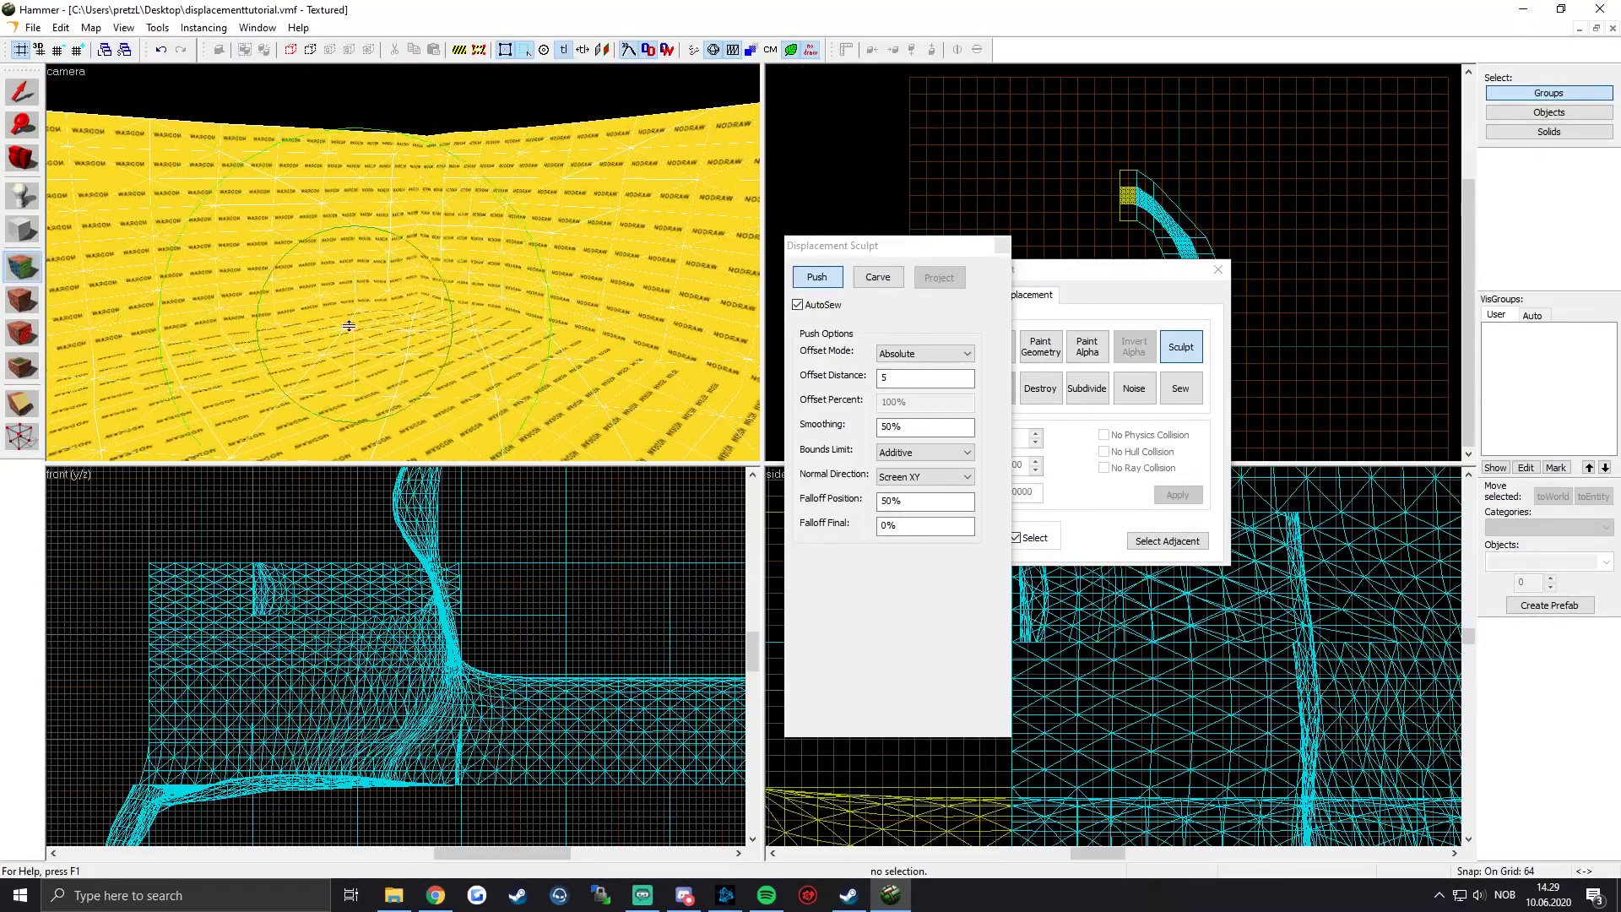
scroll(395, 325, up, 5)
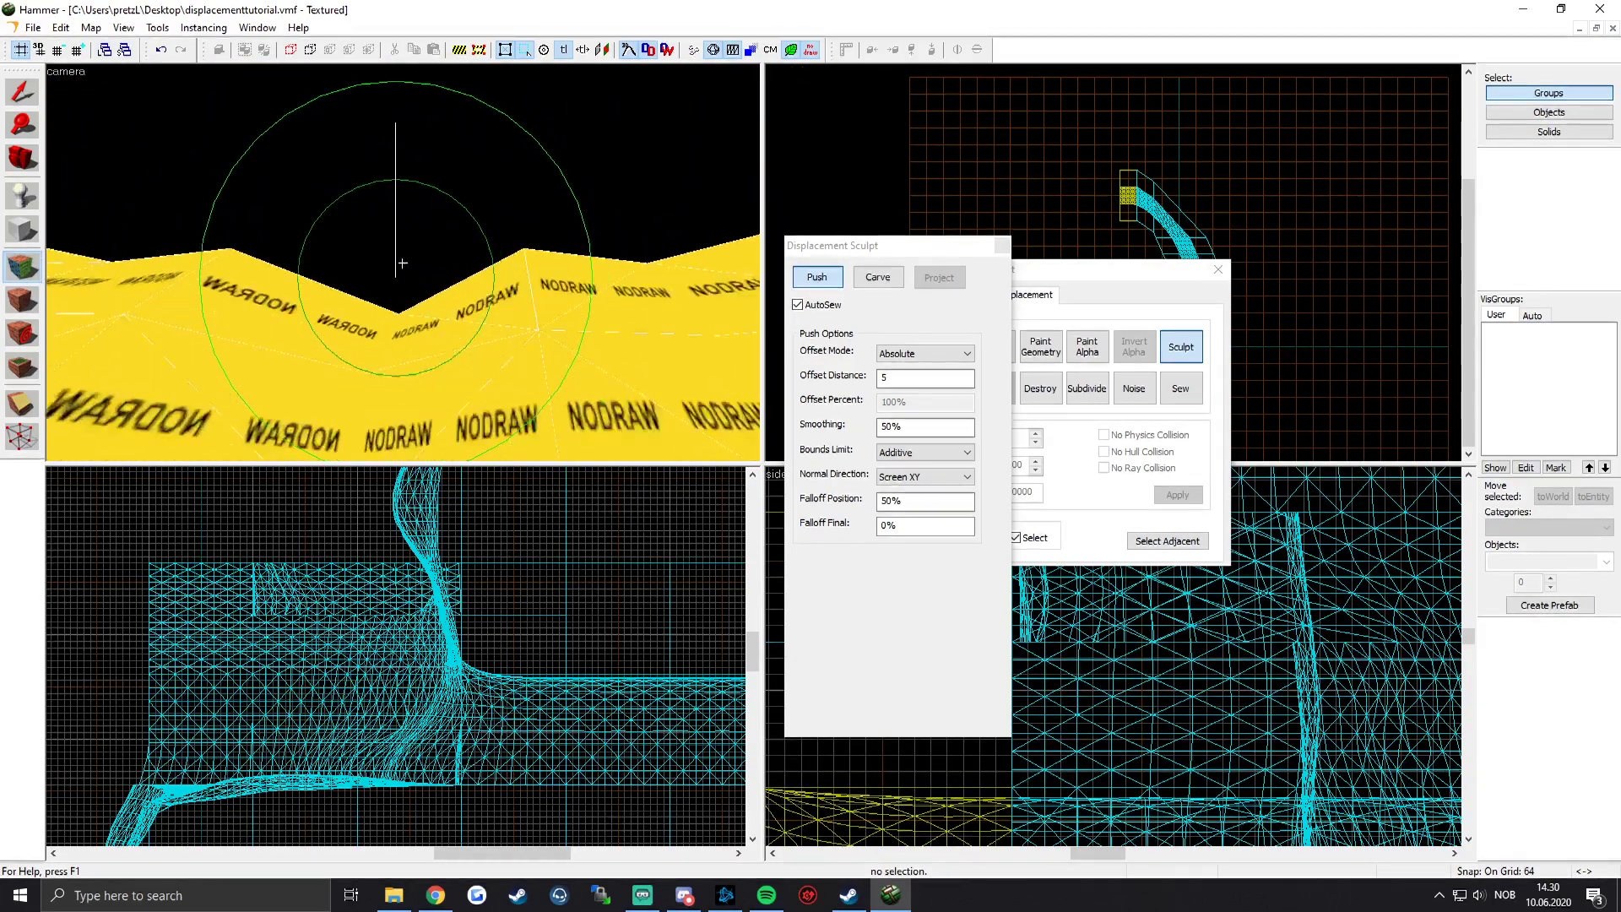
Step: Set the normal direction to Z and push the ledge surface between the upper and lower walls vertically along its length
scroll(397, 269, up, 3)
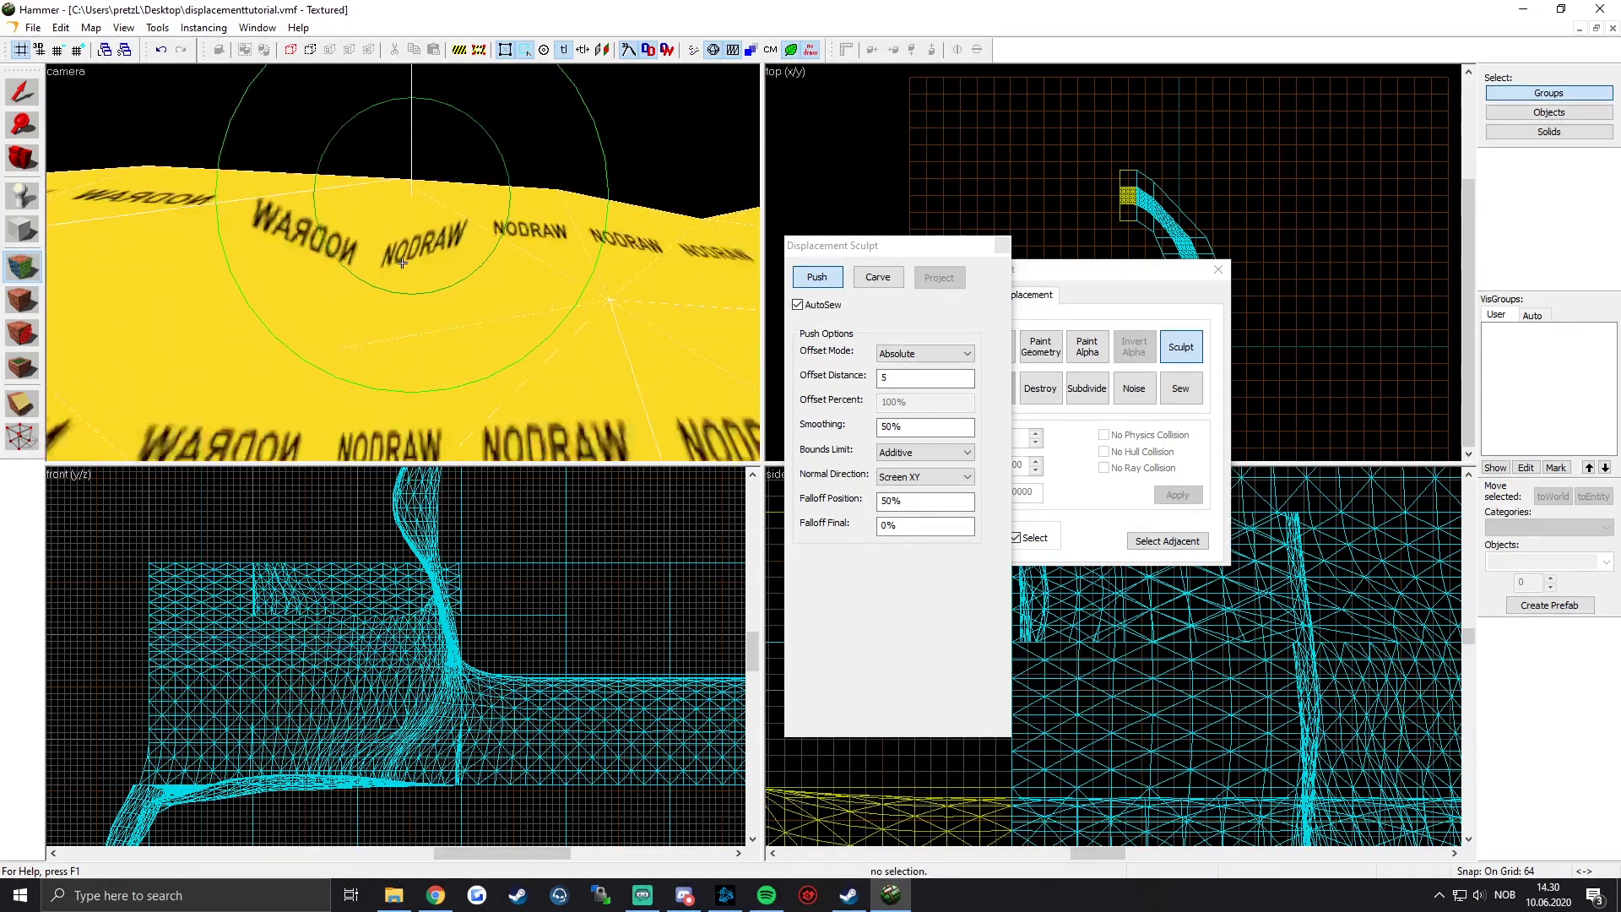
scroll(408, 238, up, 2)
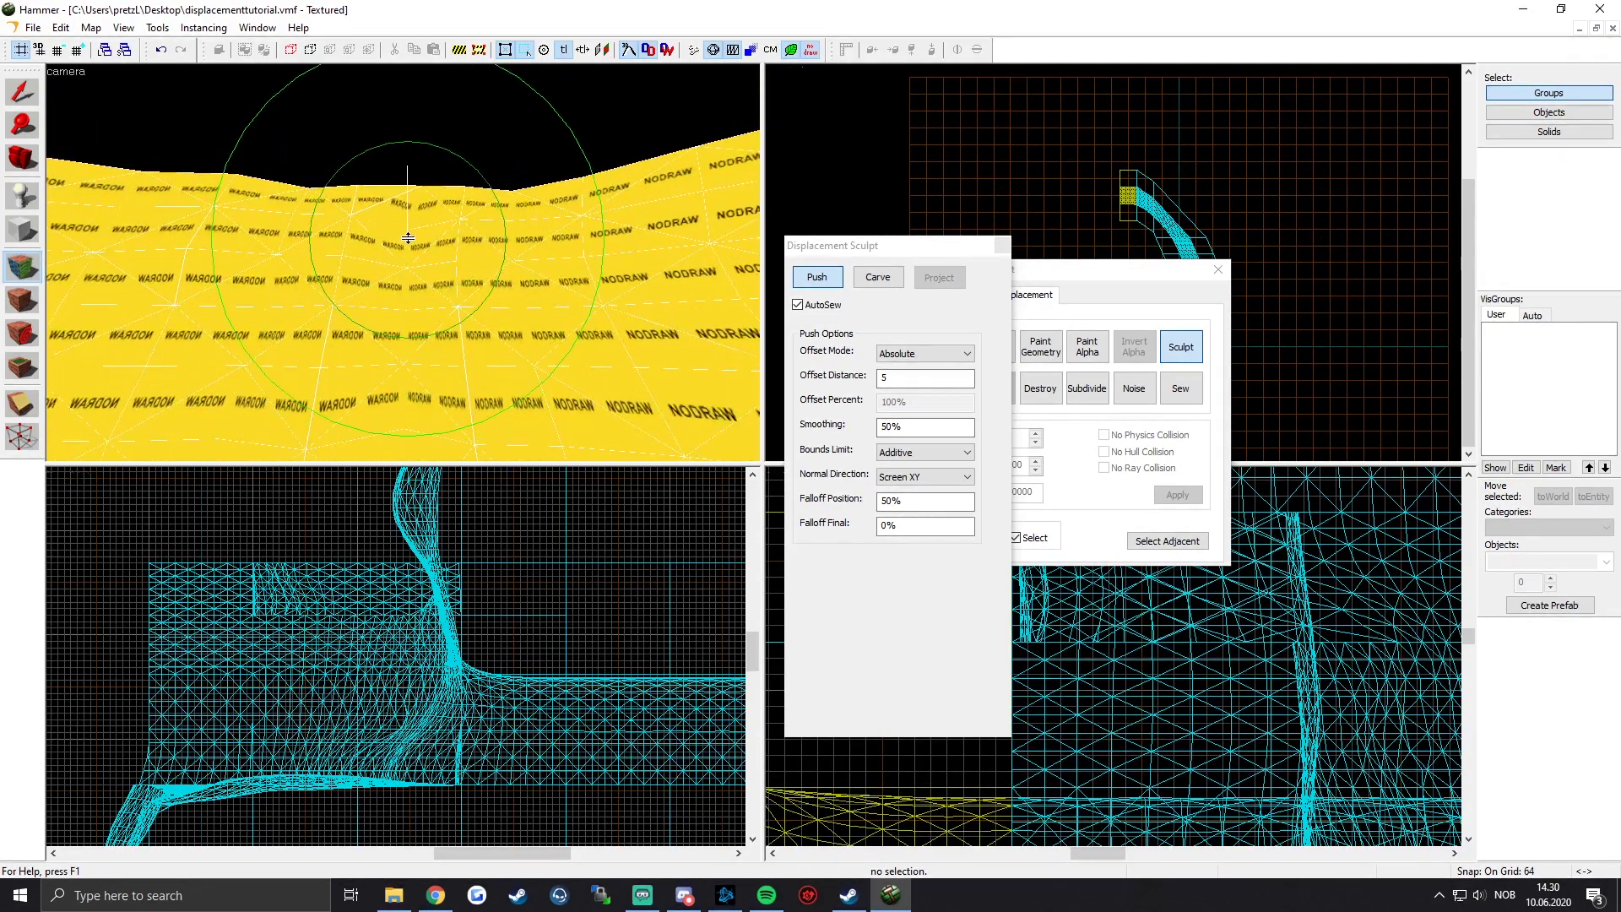
scroll(403, 263, down, 5)
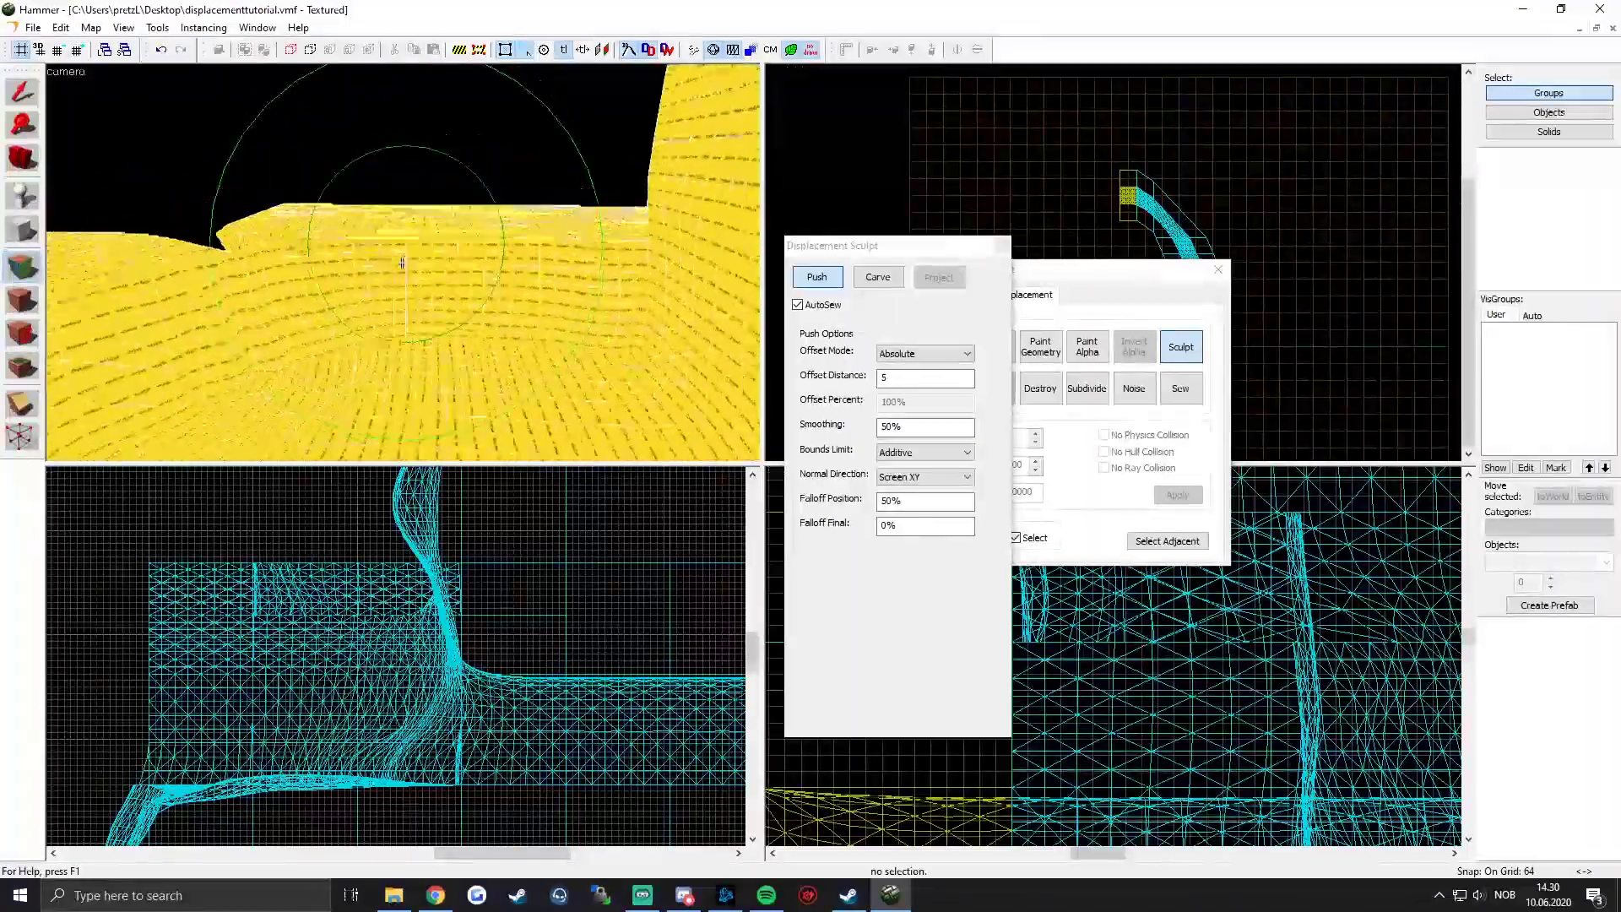
scroll(403, 264, up, 5)
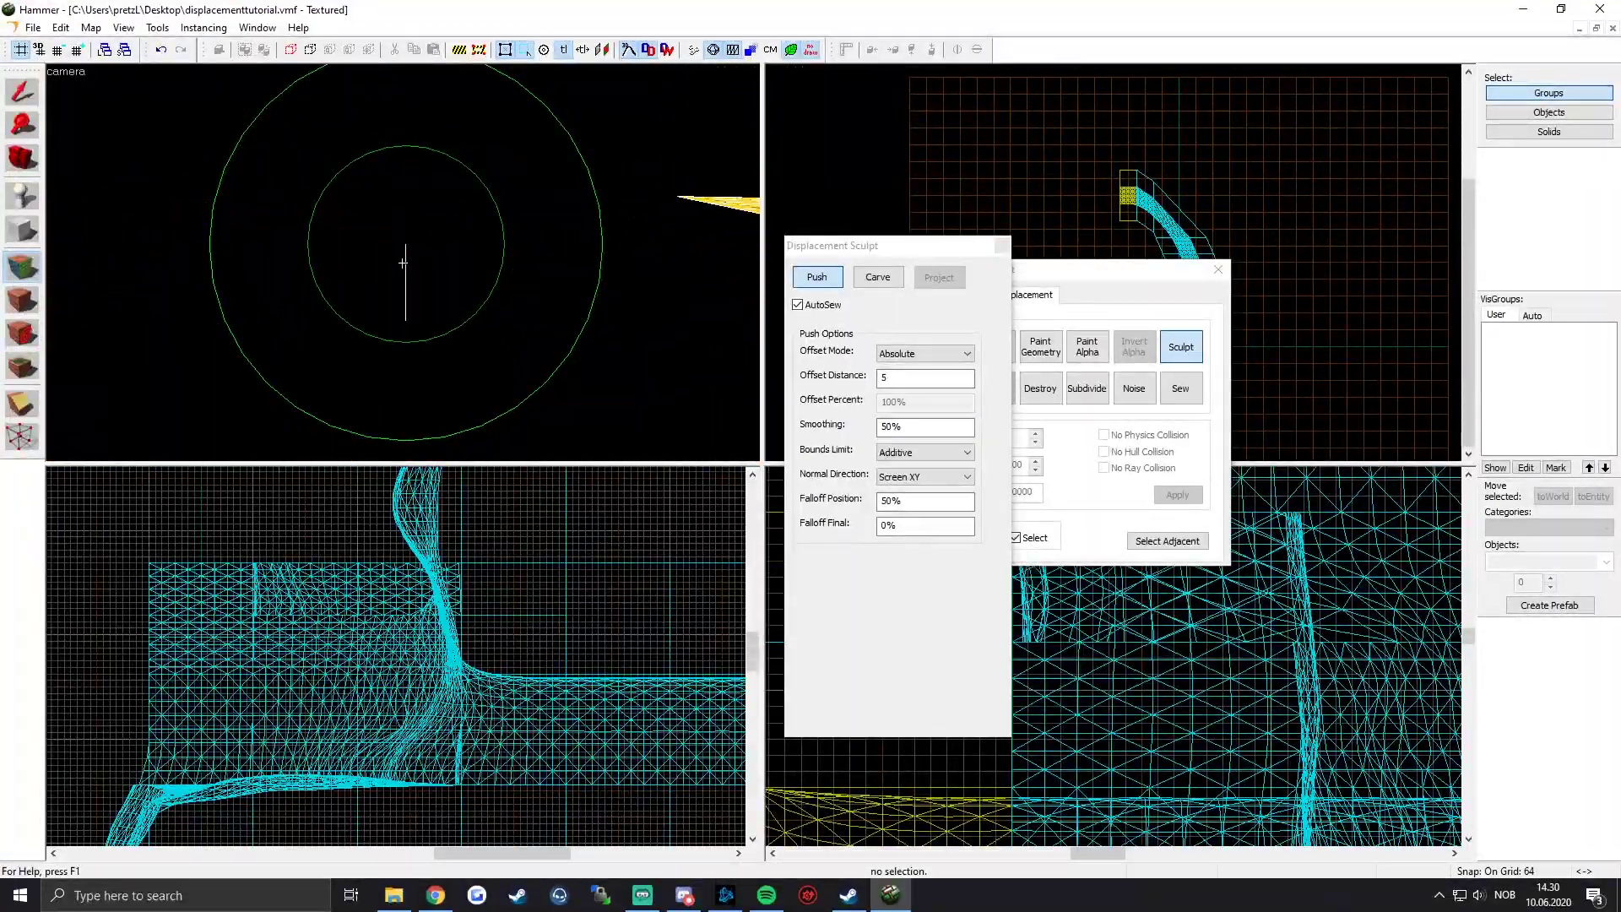
scroll(403, 263, up, 6)
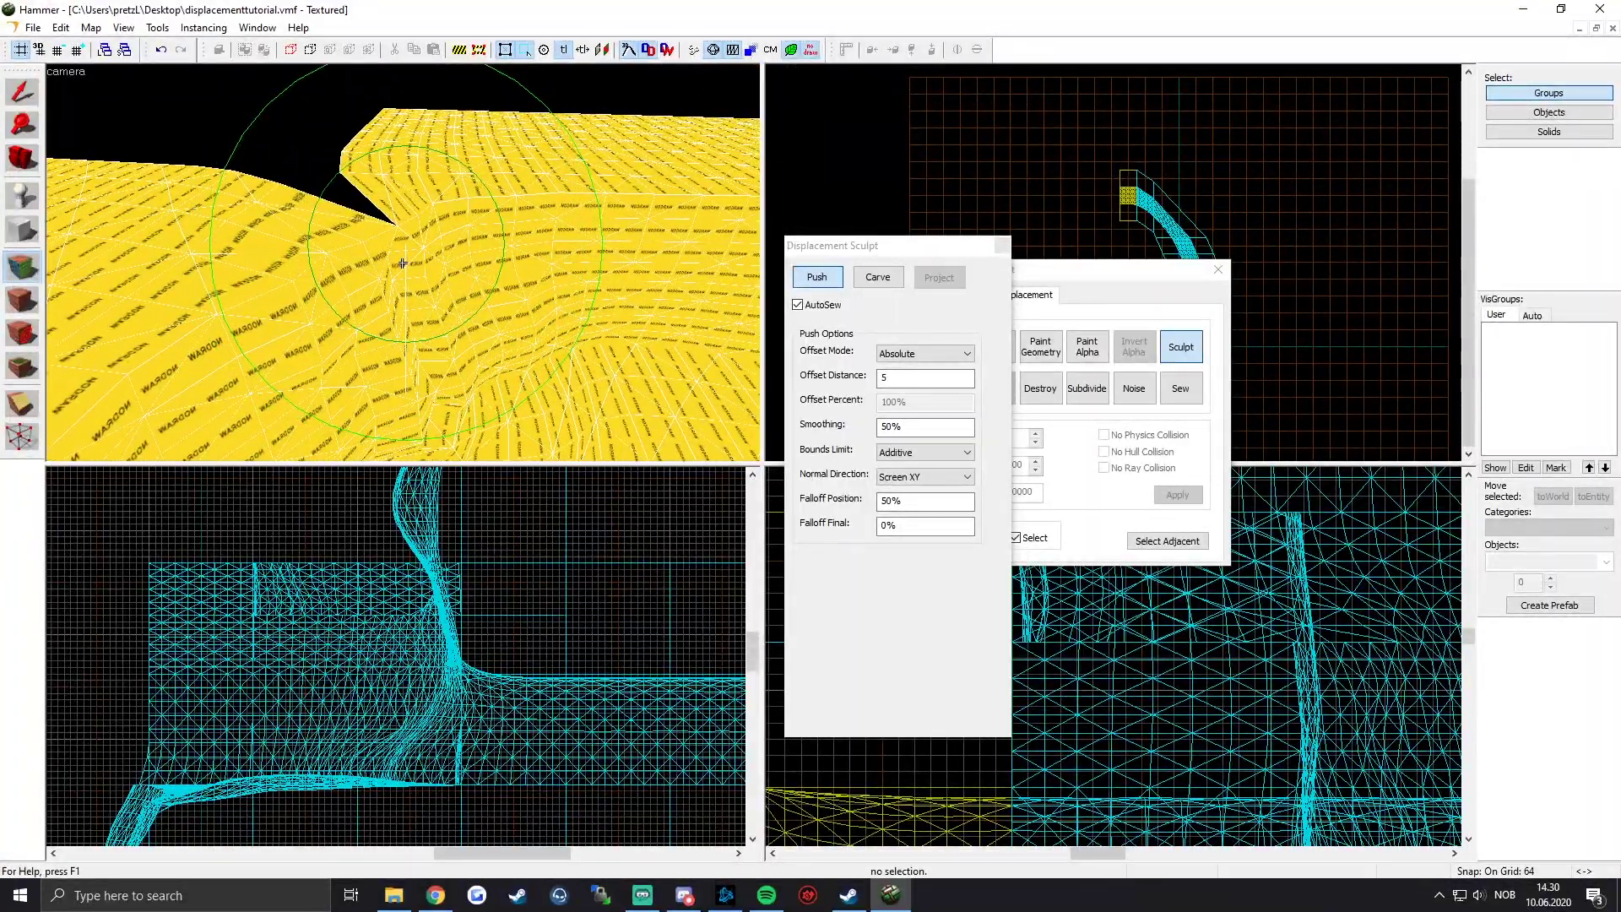
key(s)
key(w)
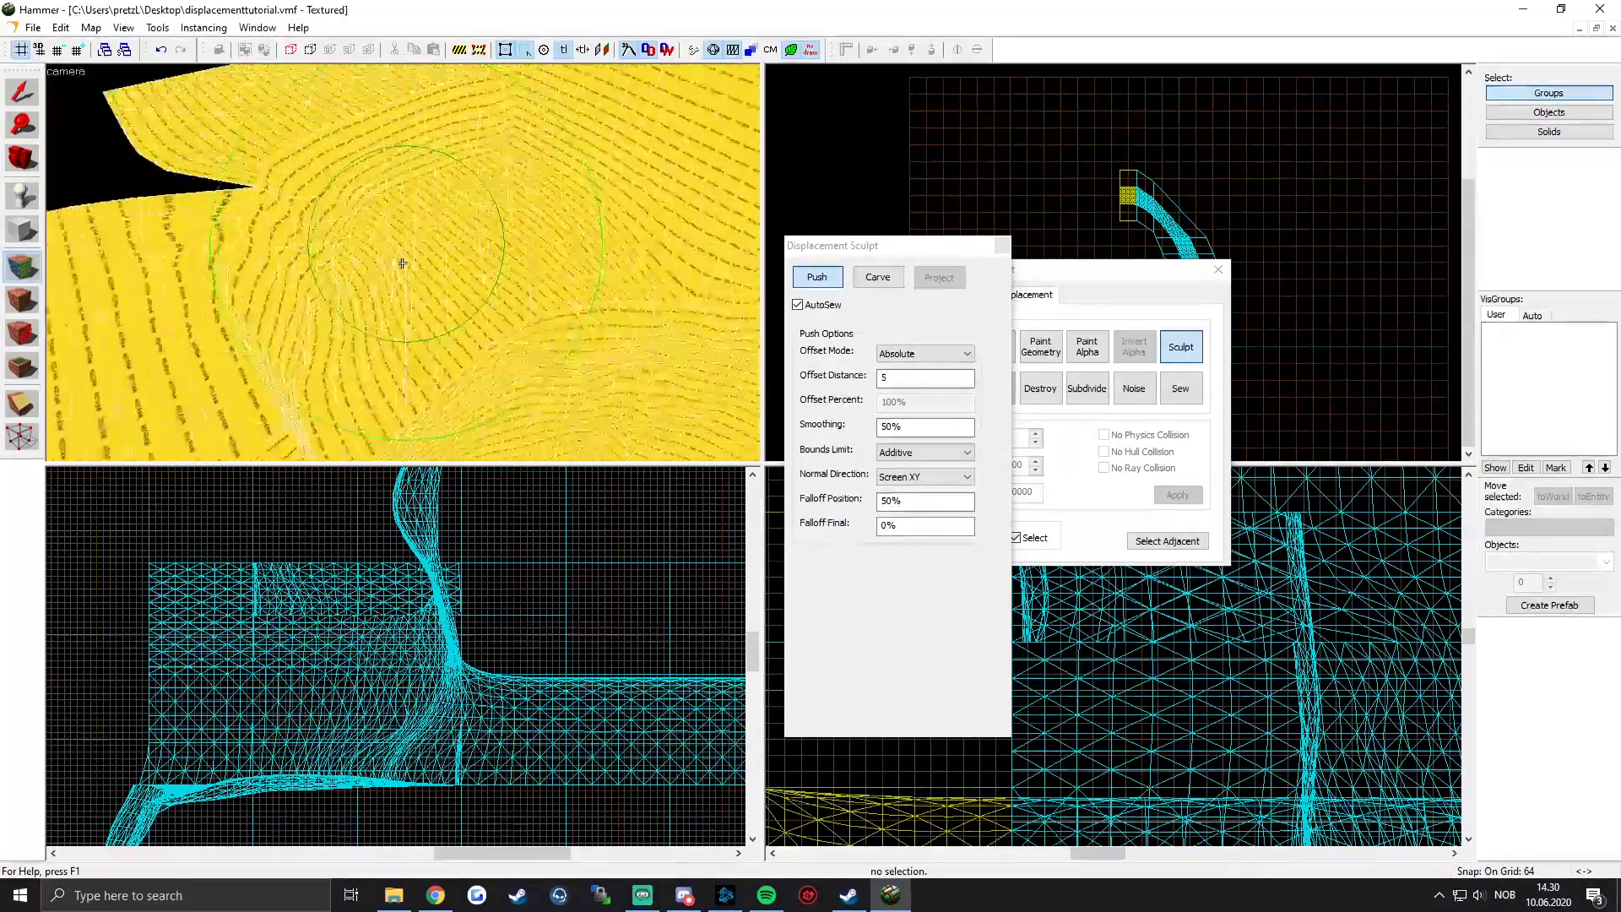
click(925, 476)
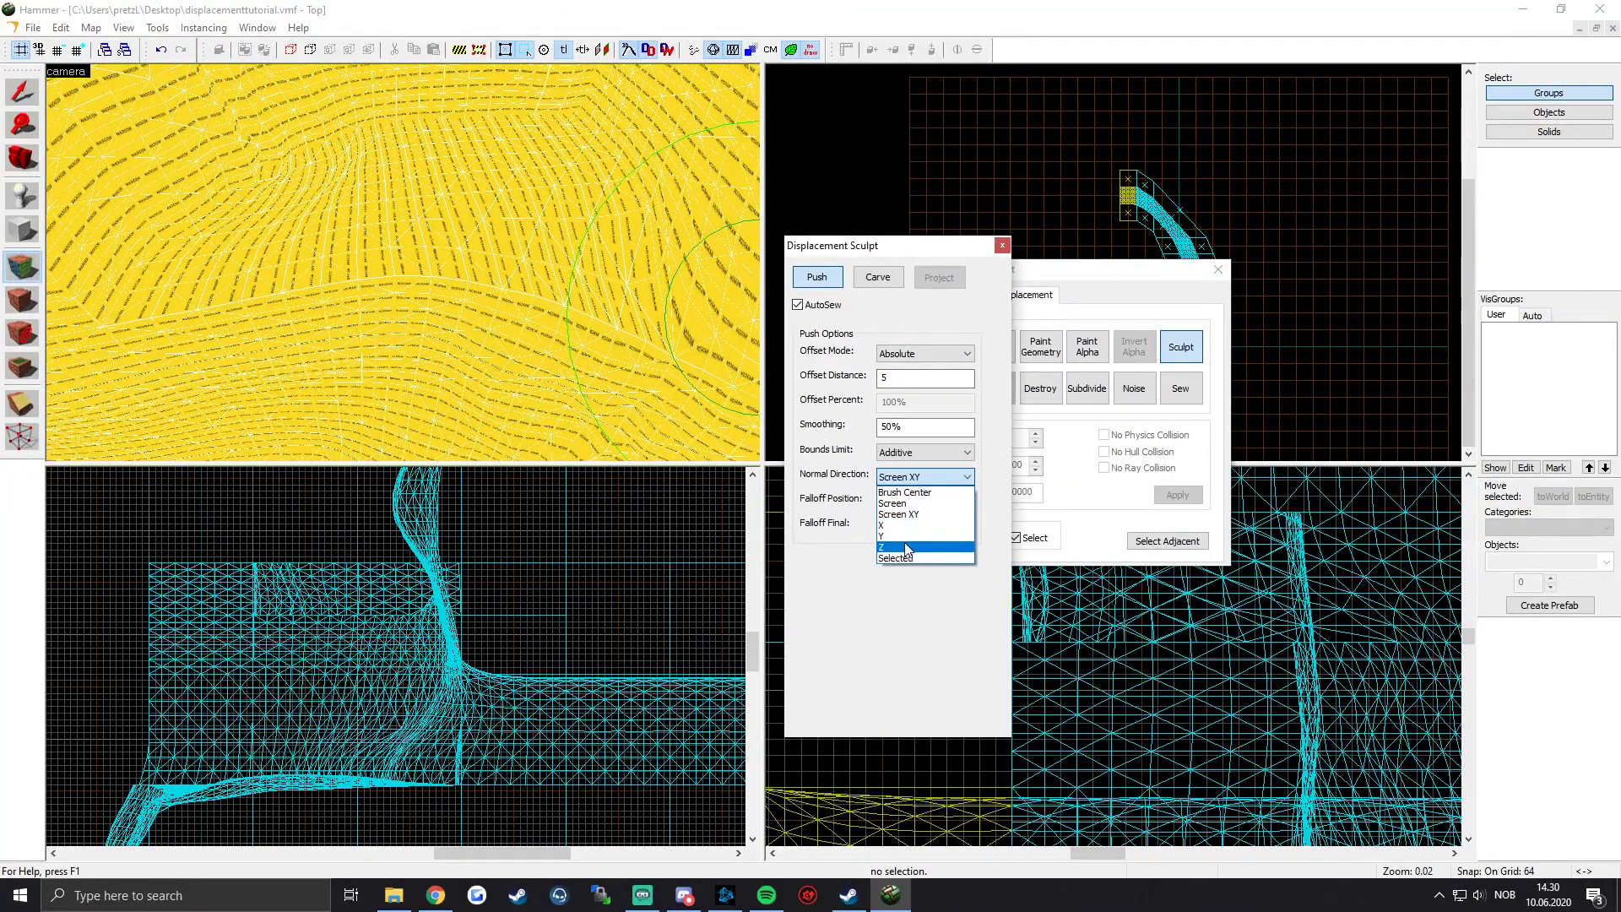
click(908, 549)
key(z)
key(z)
ctrl+drag(492, 343, 215, 352)
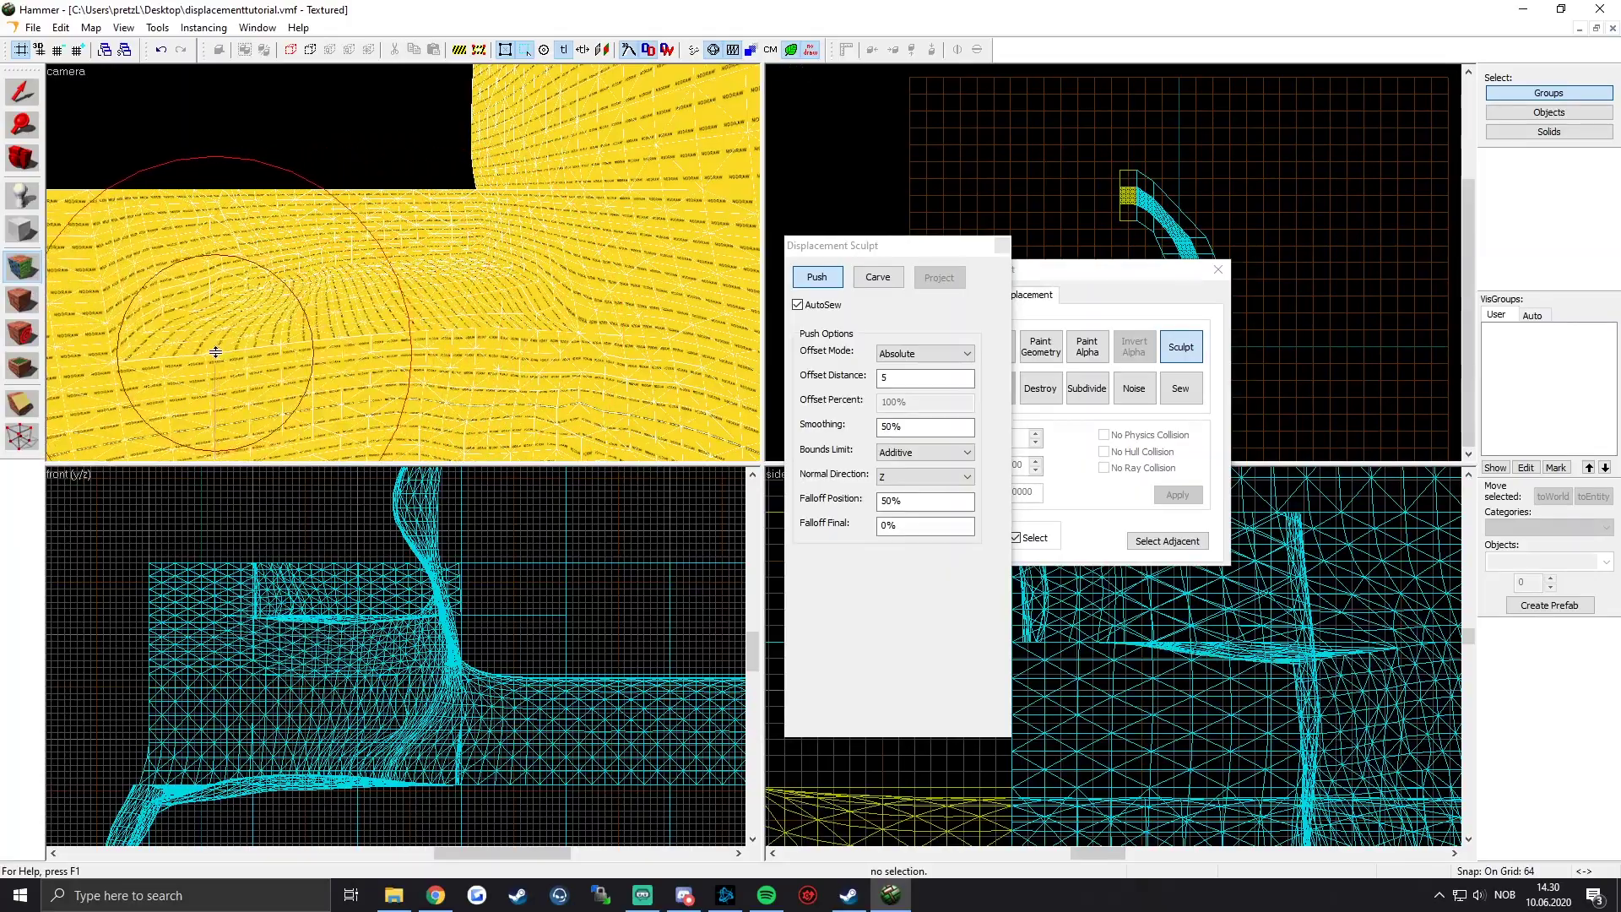
Step: Set the normal direction to Screen XY, push the wall just below the ledge, and close the sculpt and face edit dialogs
click(925, 476)
click(907, 515)
scroll(415, 290, up, 3)
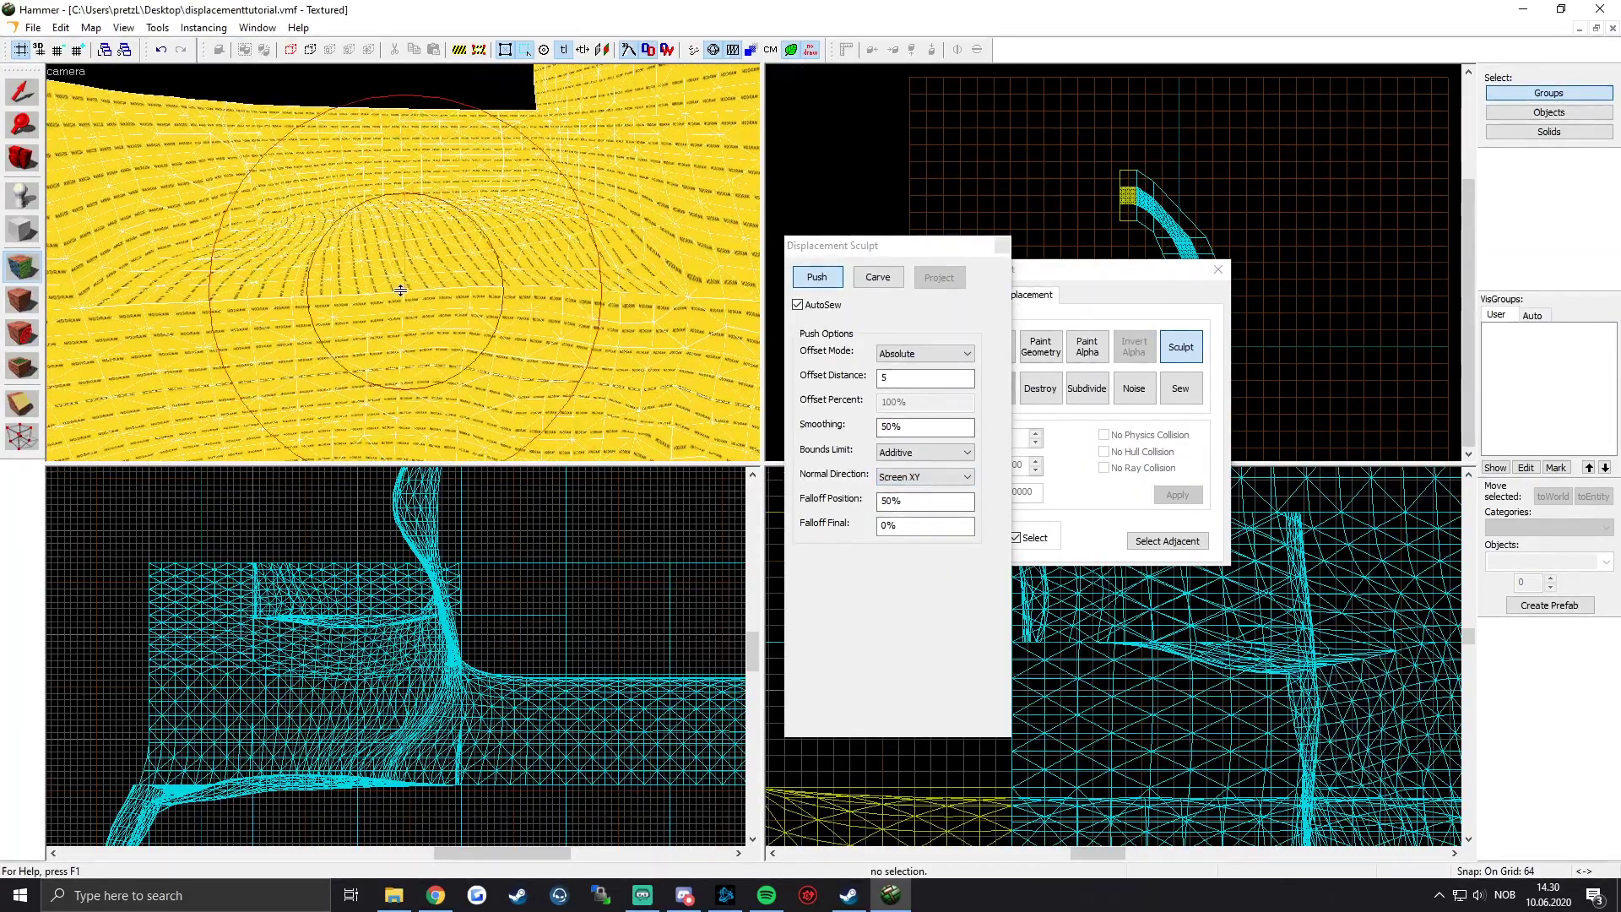
mouse_move(405, 274)
mouse_down()
mouse_move(384, 261)
mouse_move(402, 263)
mouse_up()
scroll(402, 262, down, 5)
click(1002, 247)
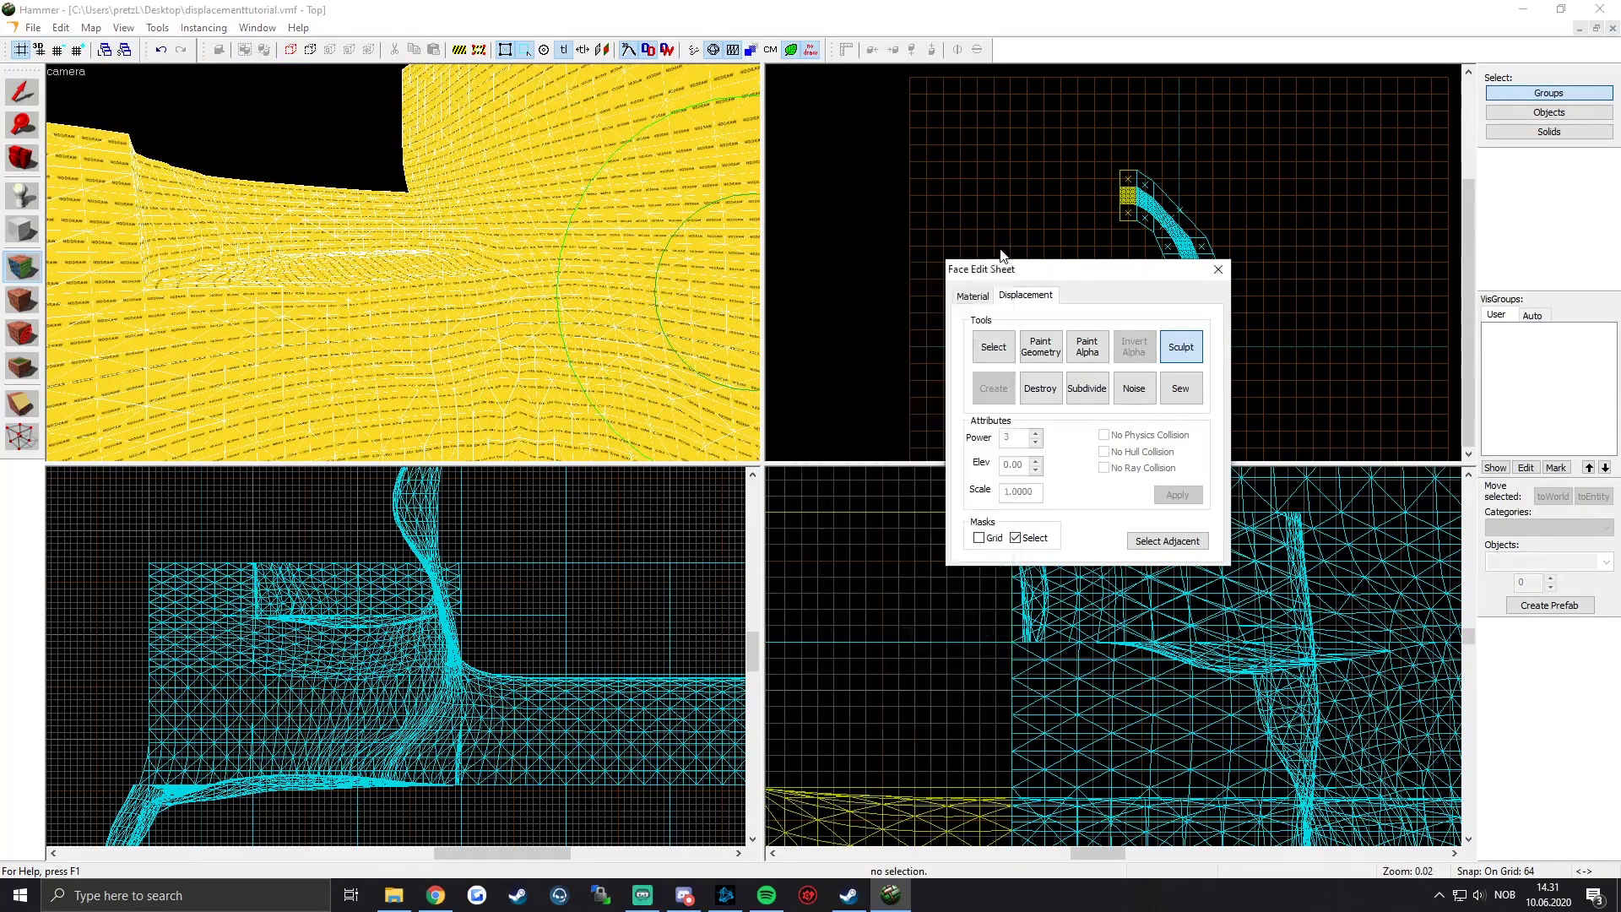
click(1218, 269)
Step: Create a nodraw block 2048 × 2048 units in plan and 1024 units high in the empty area beside the terrain
scroll(403, 263, down, 6)
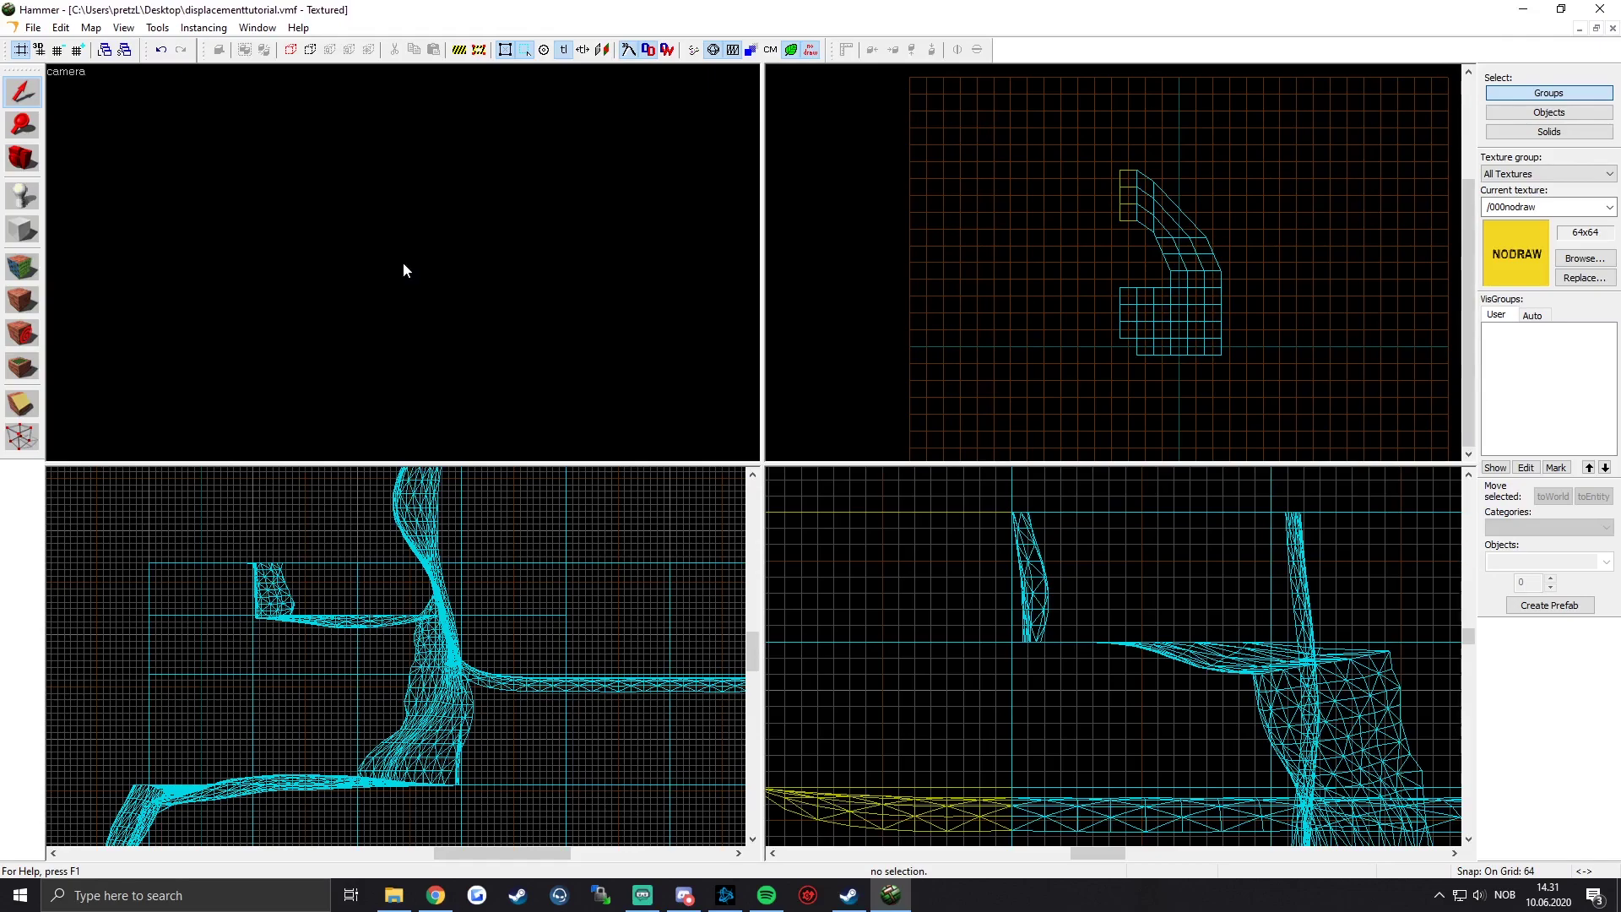
scroll(1122, 292, down, 10)
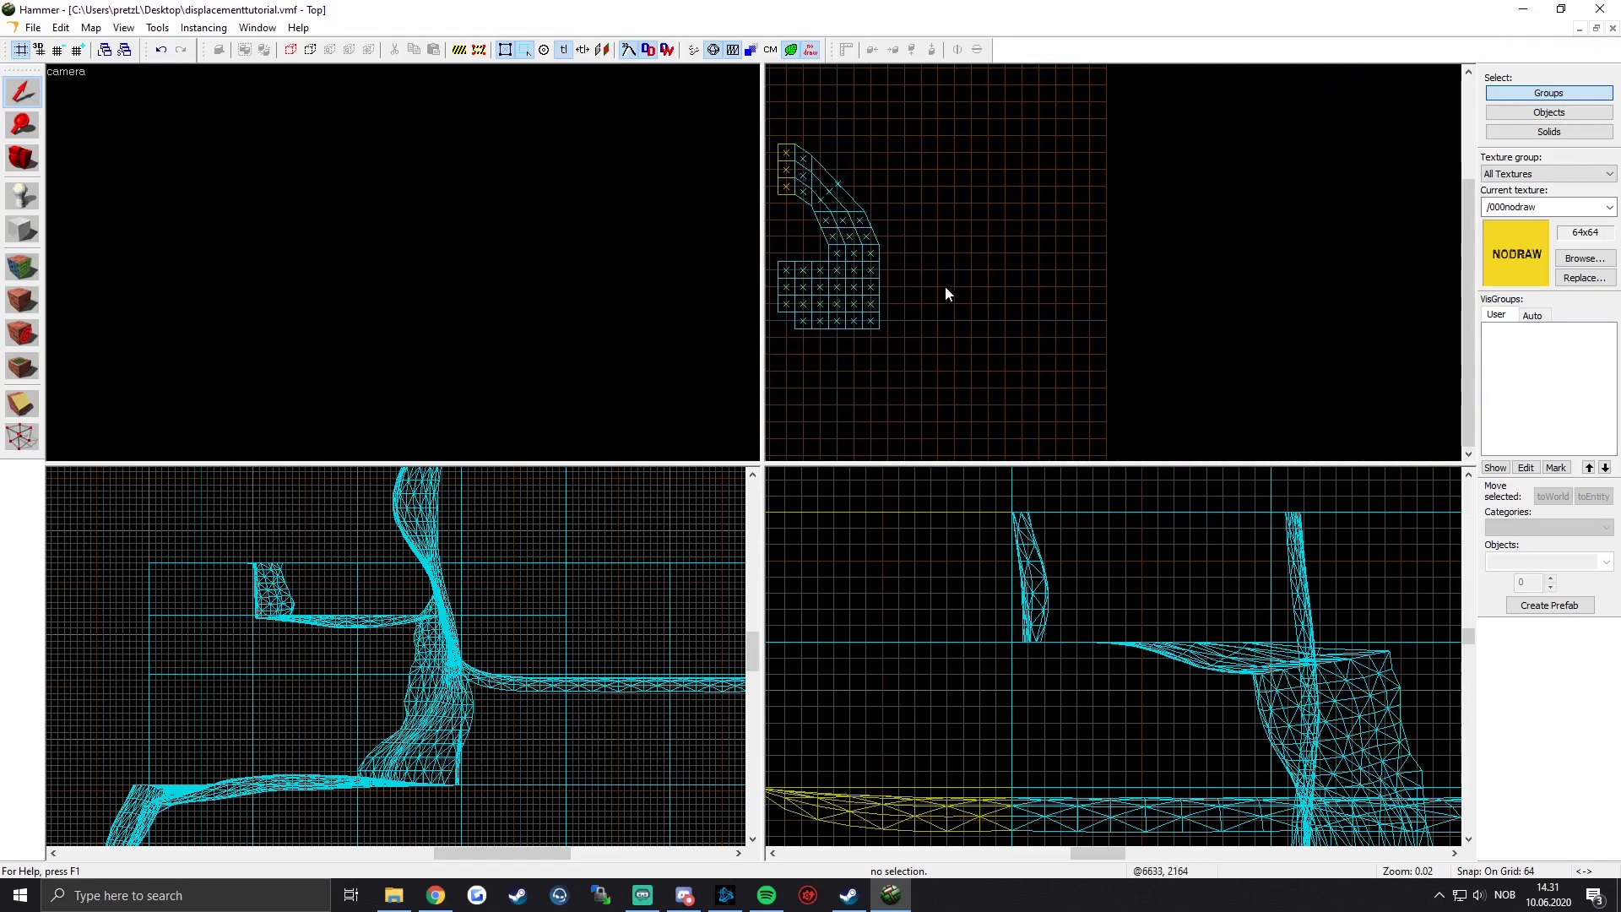
scroll(986, 303, up, 1)
click(22, 230)
scroll(990, 254, up, 1)
drag(1186, 460, 1192, 394)
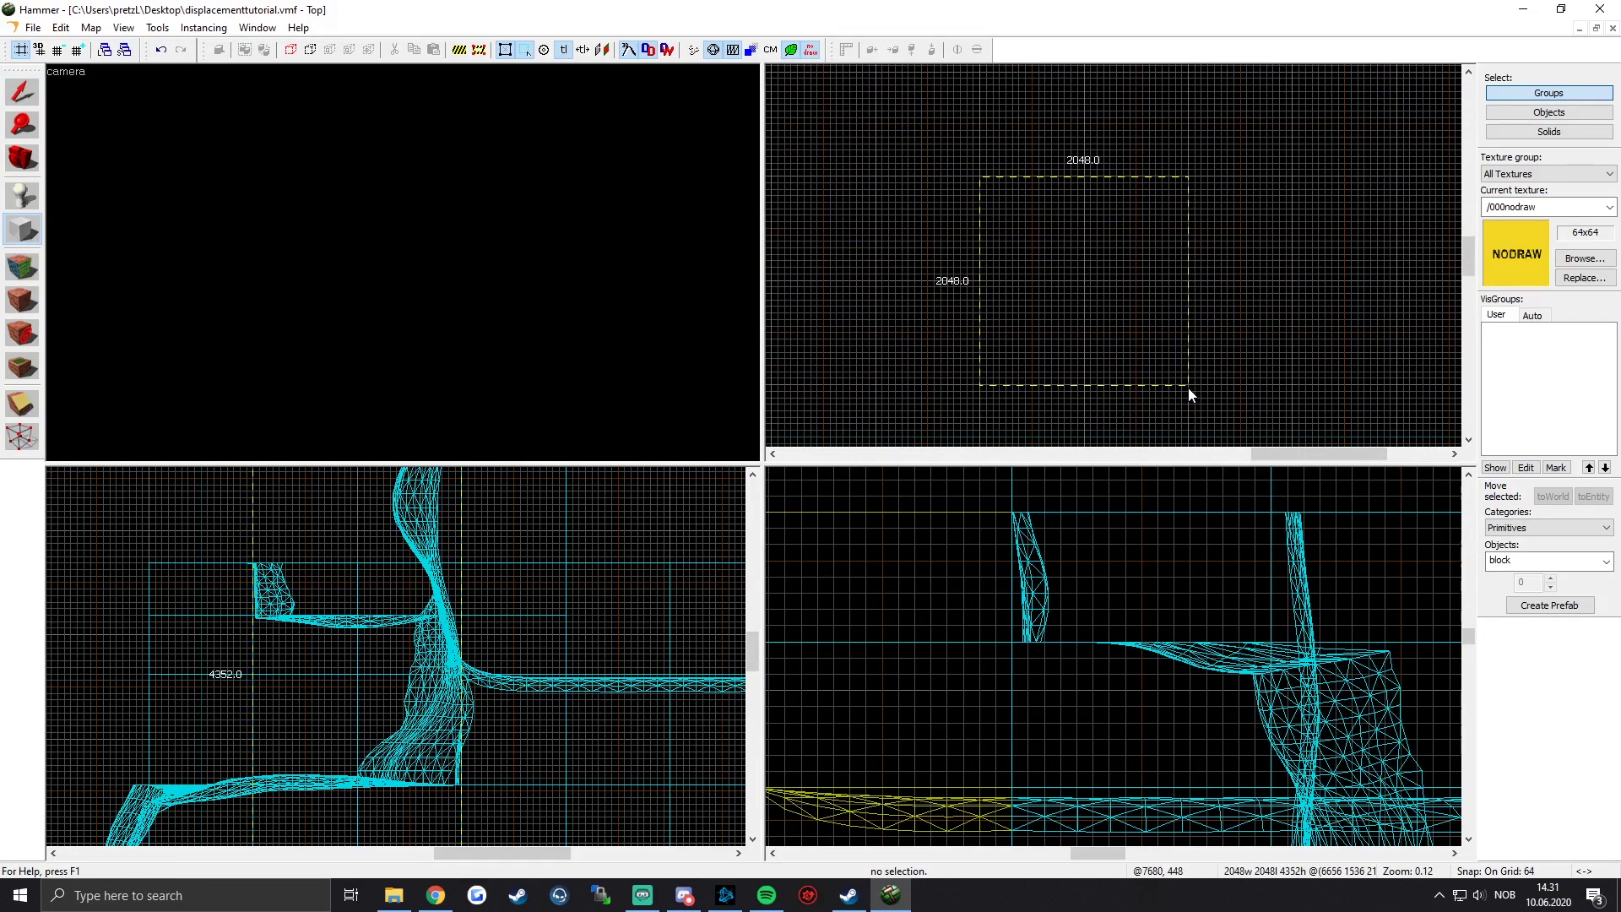
scroll(439, 548, down, 3)
drag(446, 505, 445, 703)
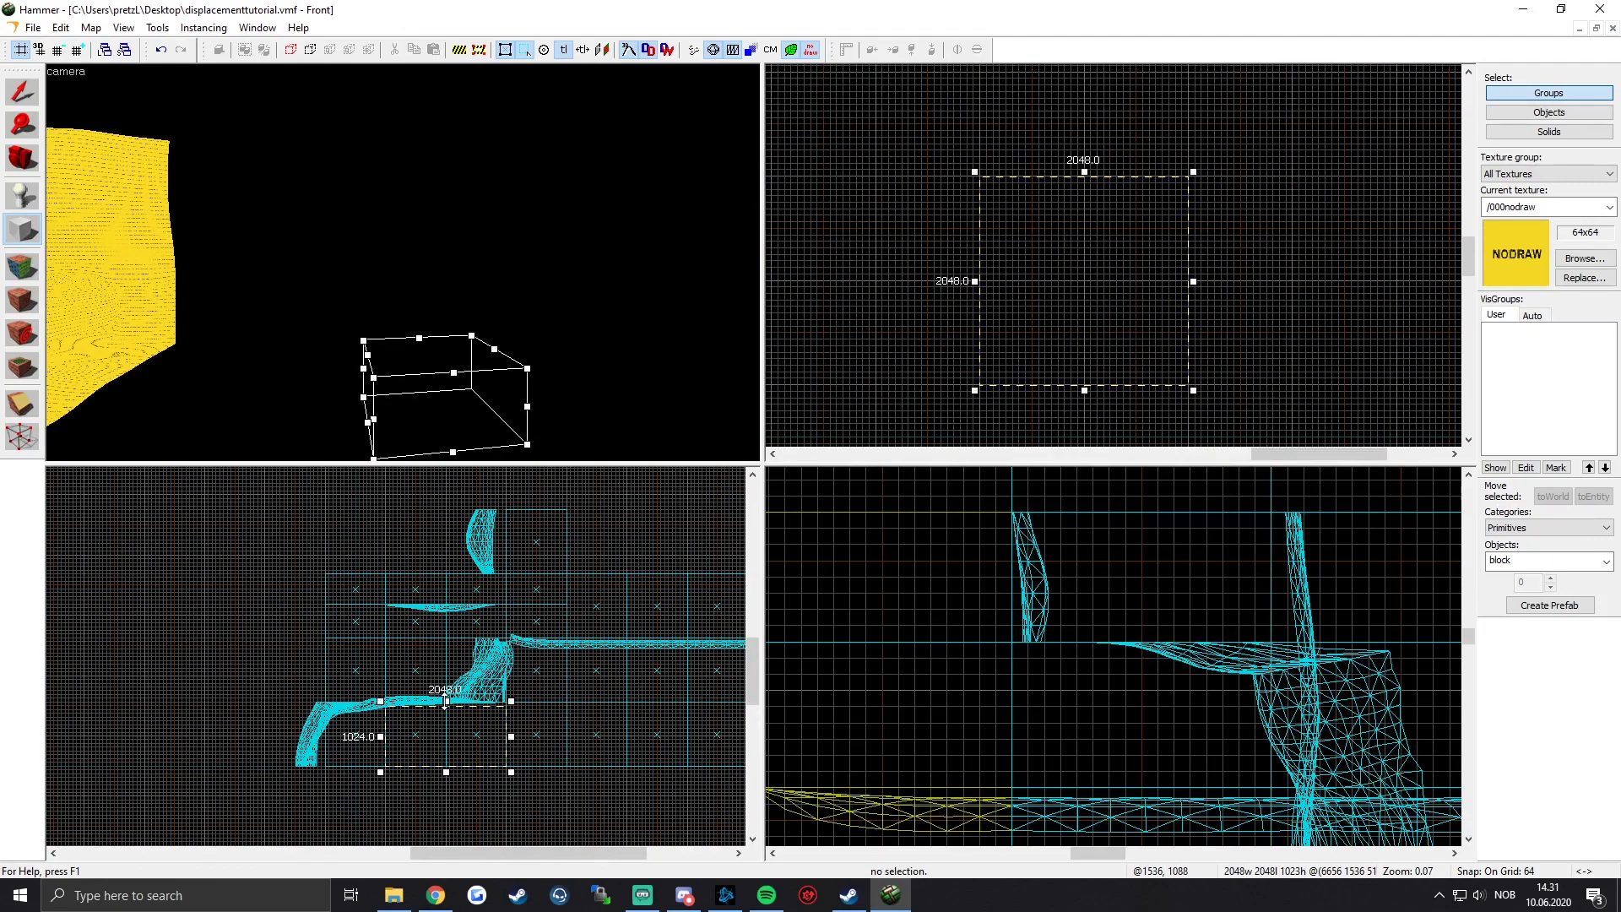
key(Return)
Step: Switch to the Selection tool and save the map with the new block
key(shift+s)
key(z)
key(w)
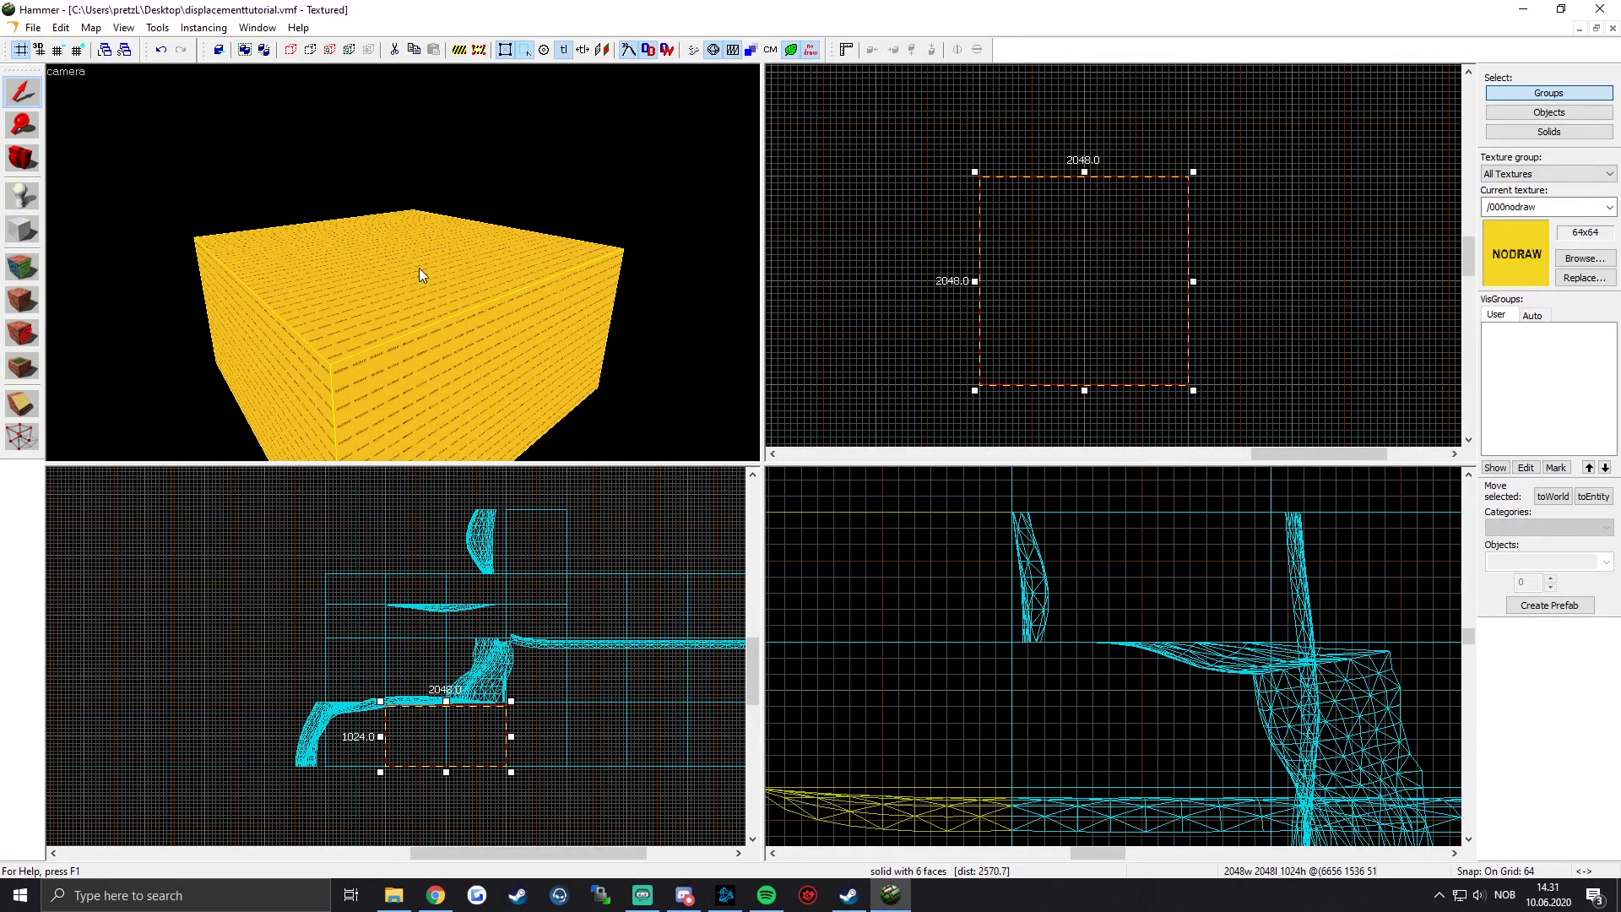
key(s)
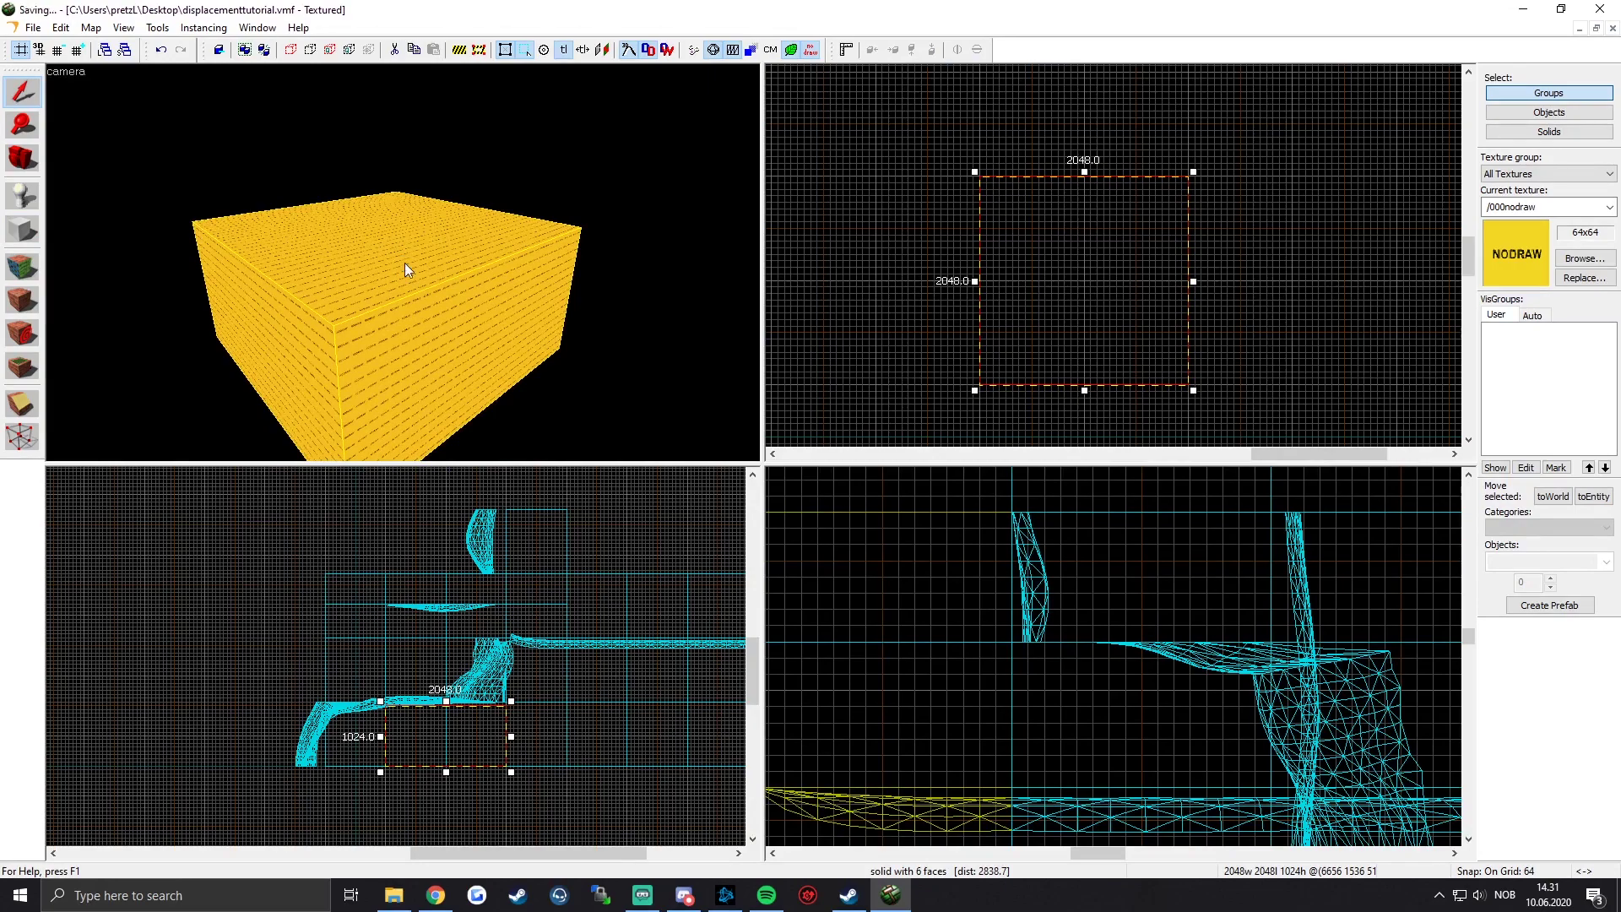
key(ctrl+s)
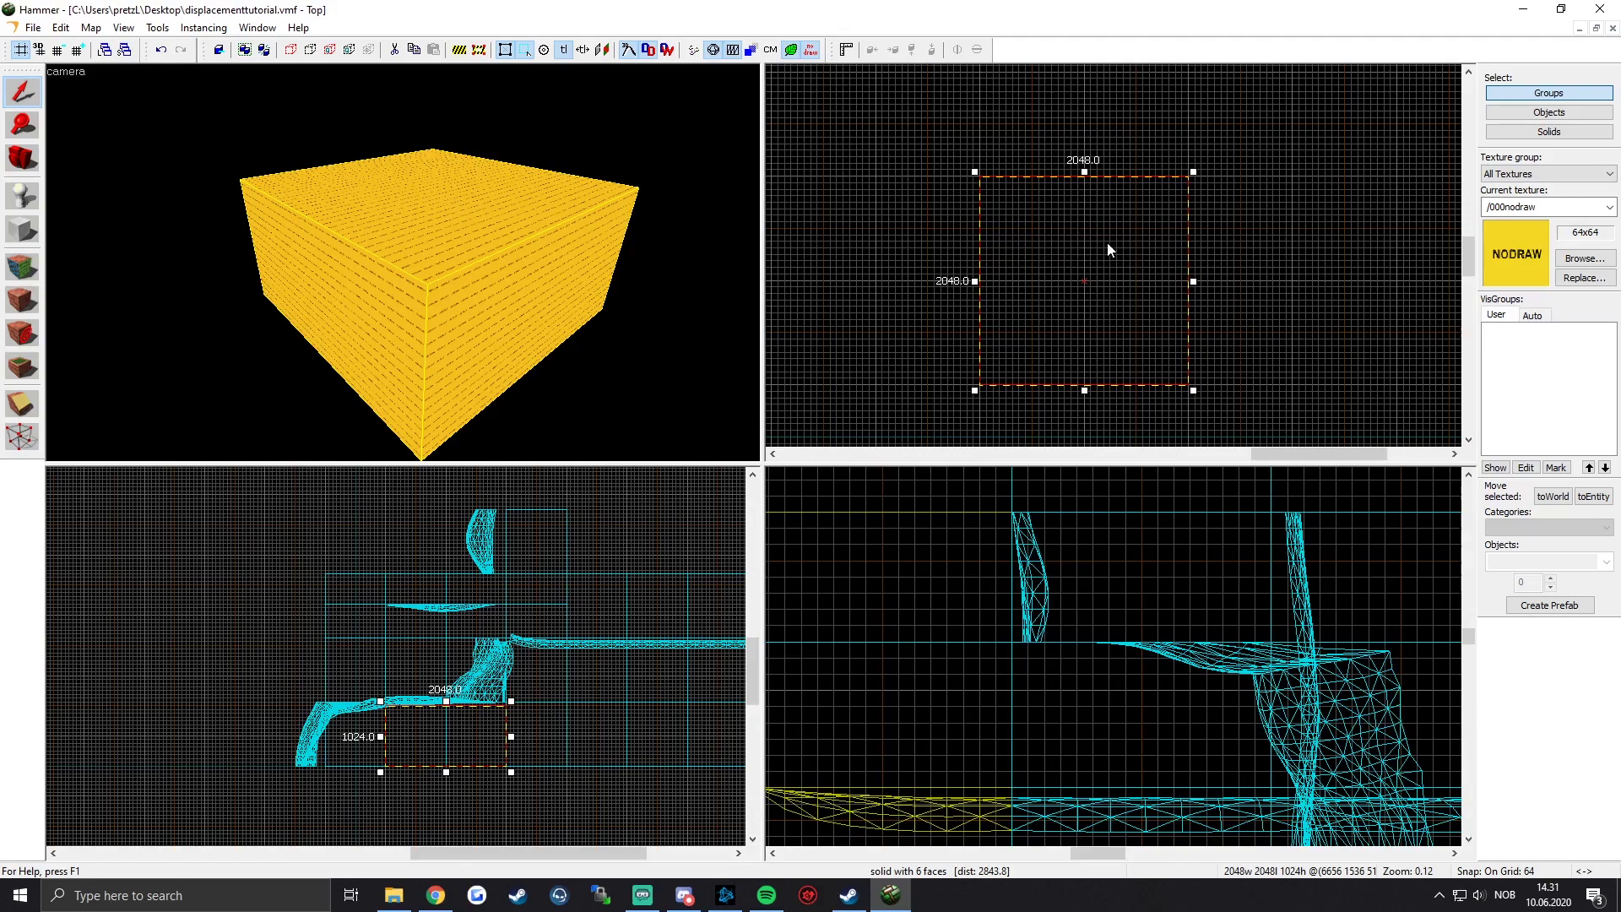
key(ctrl+s)
Step: Resize the block to 1024 × 1024 in plan and duplicate it to fill the 2048 × 2048 footprint with four blocks
drag(1195, 393, 1089, 287)
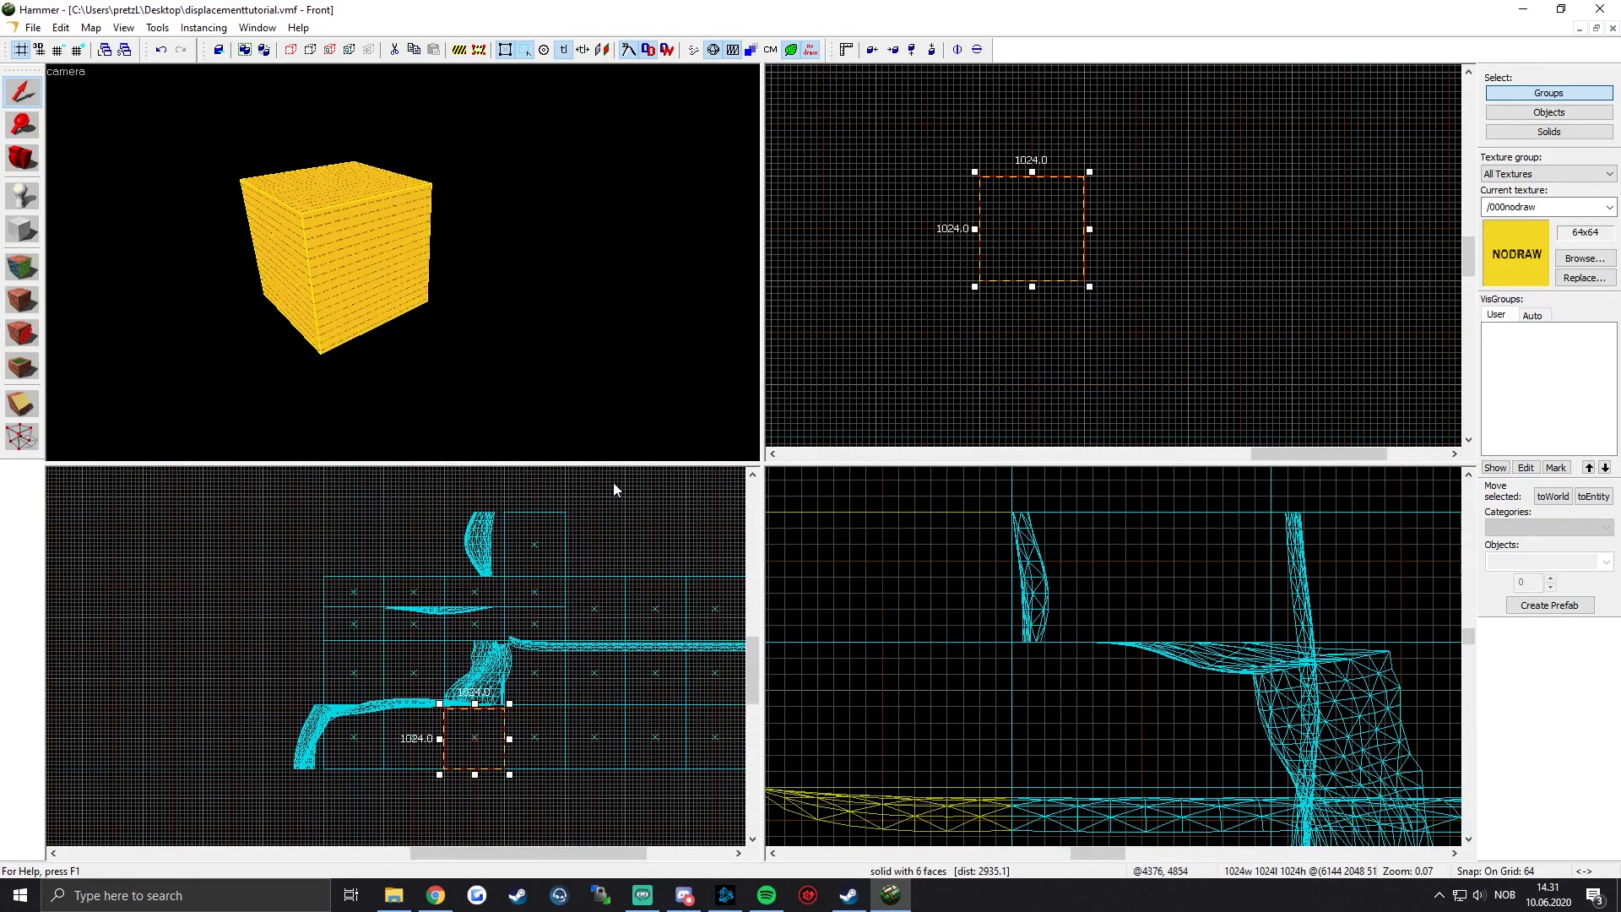
mouse_move(979, 218)
shift+mouse_down()
mouse_move(982, 197)
mouse_move(1122, 201)
mouse_move(1135, 299)
shift+mouse_up()
shift+drag(1134, 300, 1029, 300)
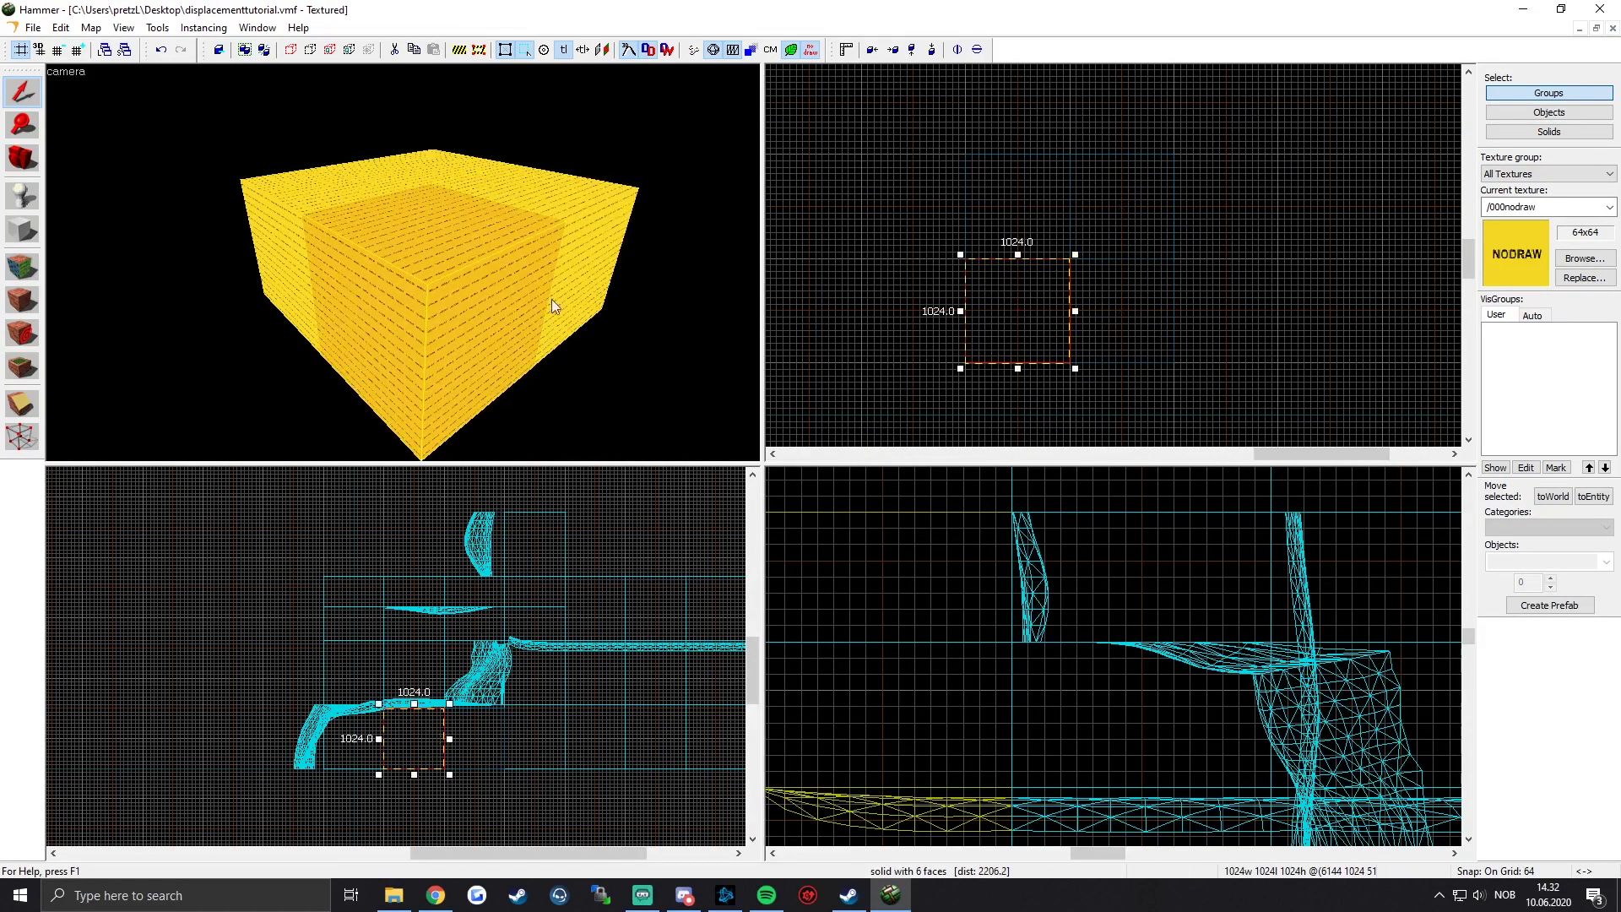
Step: Select the top faces and all outer side faces of the four blocks for face editing
key(z)
key(z)
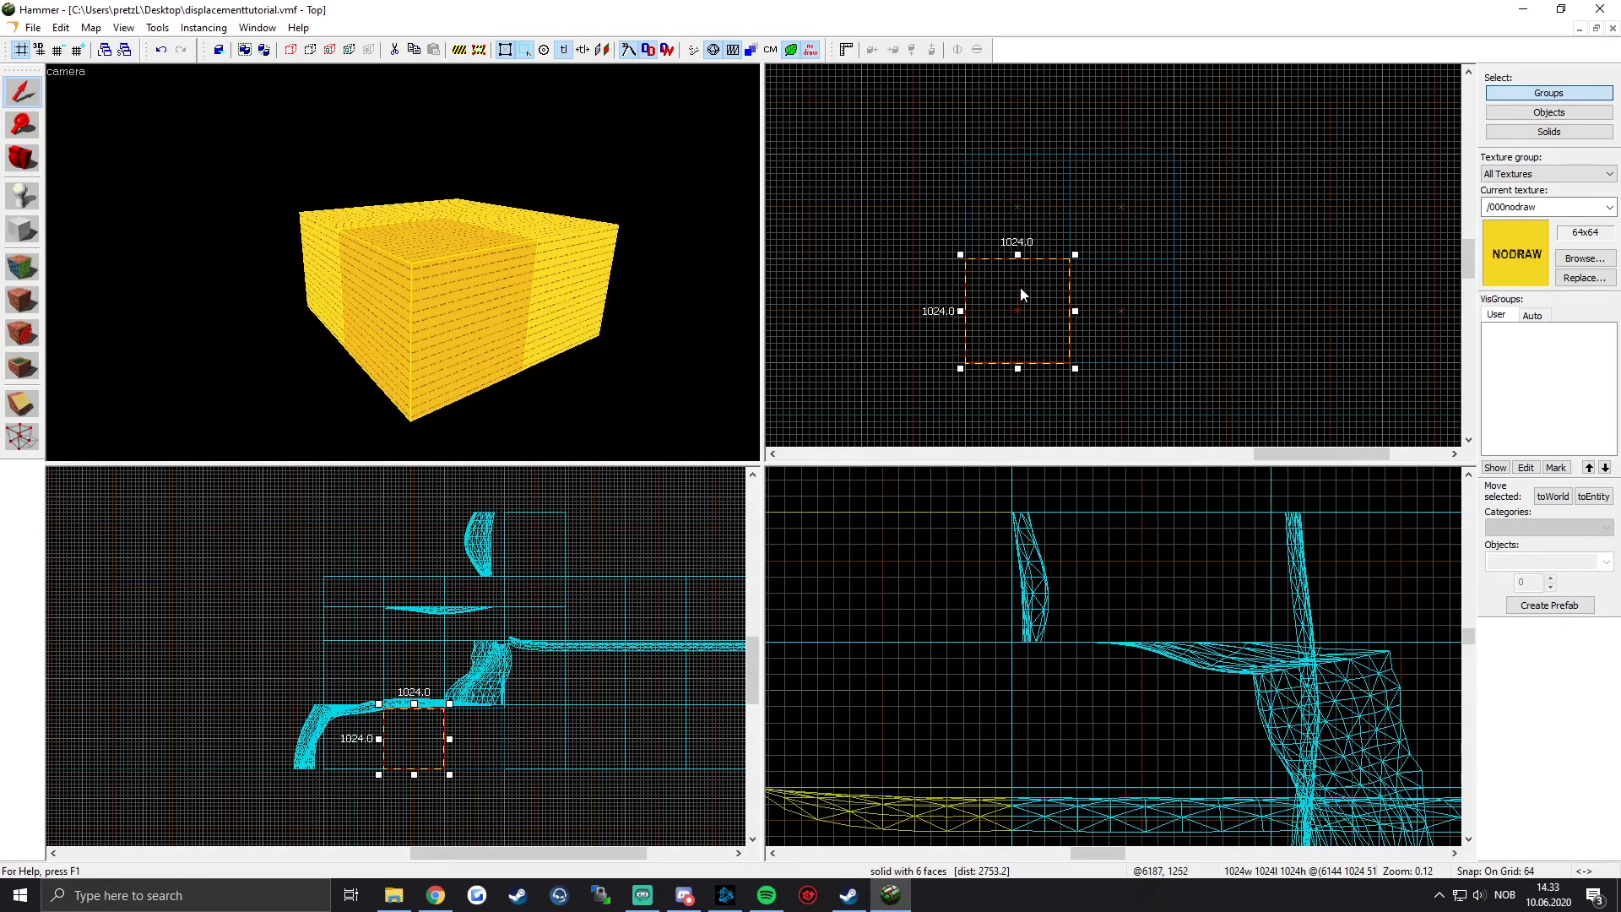
click(23, 268)
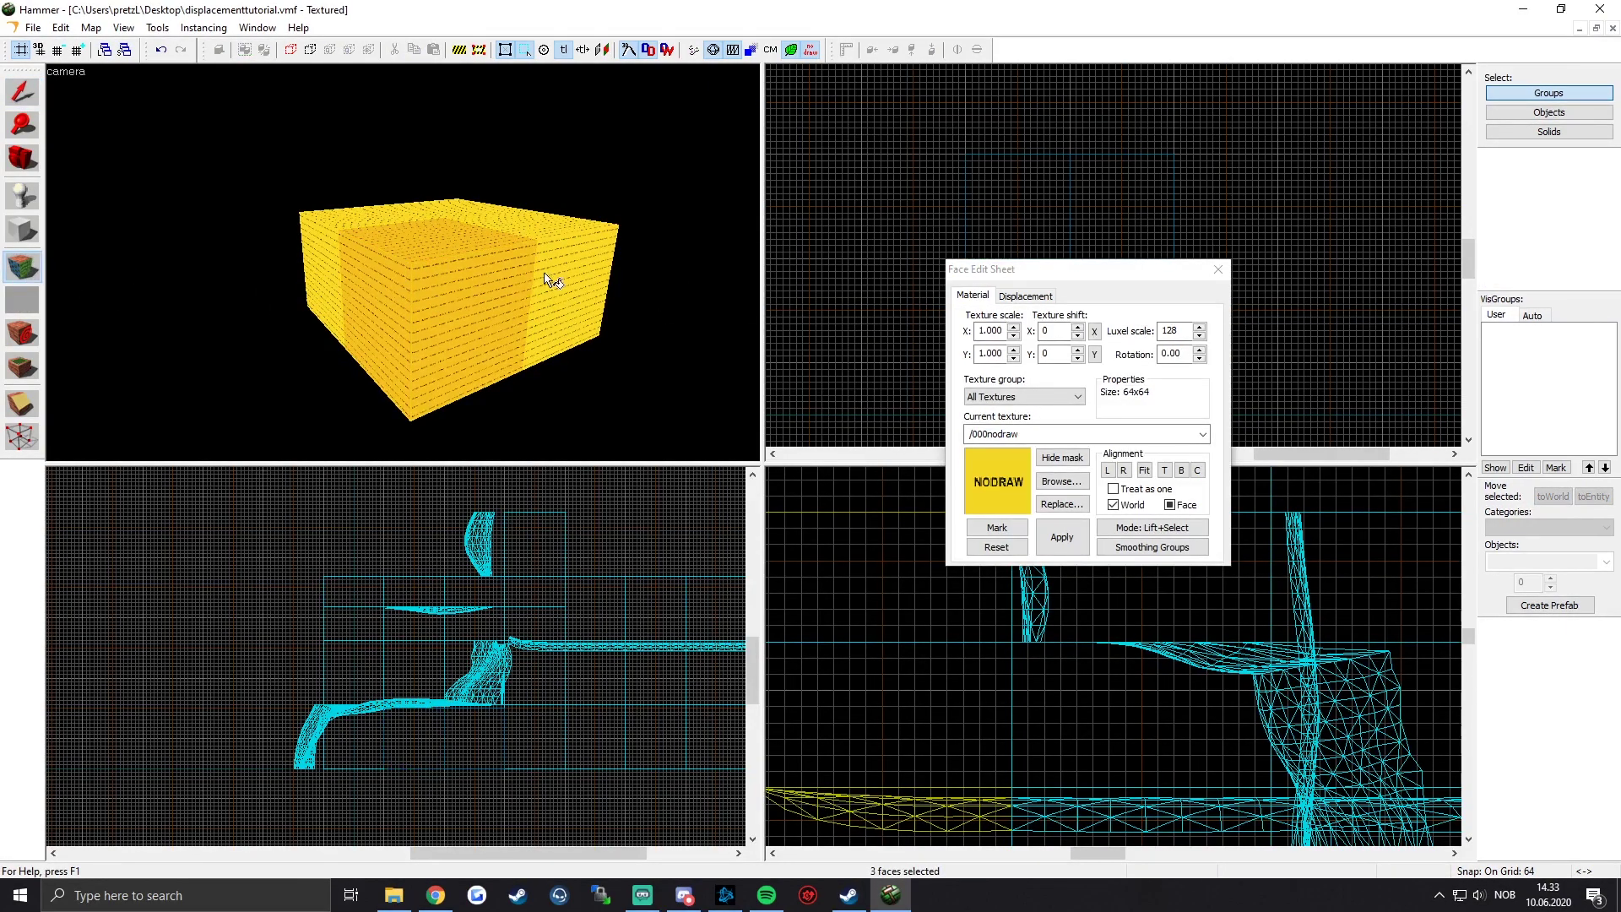
key(z)
key(w)
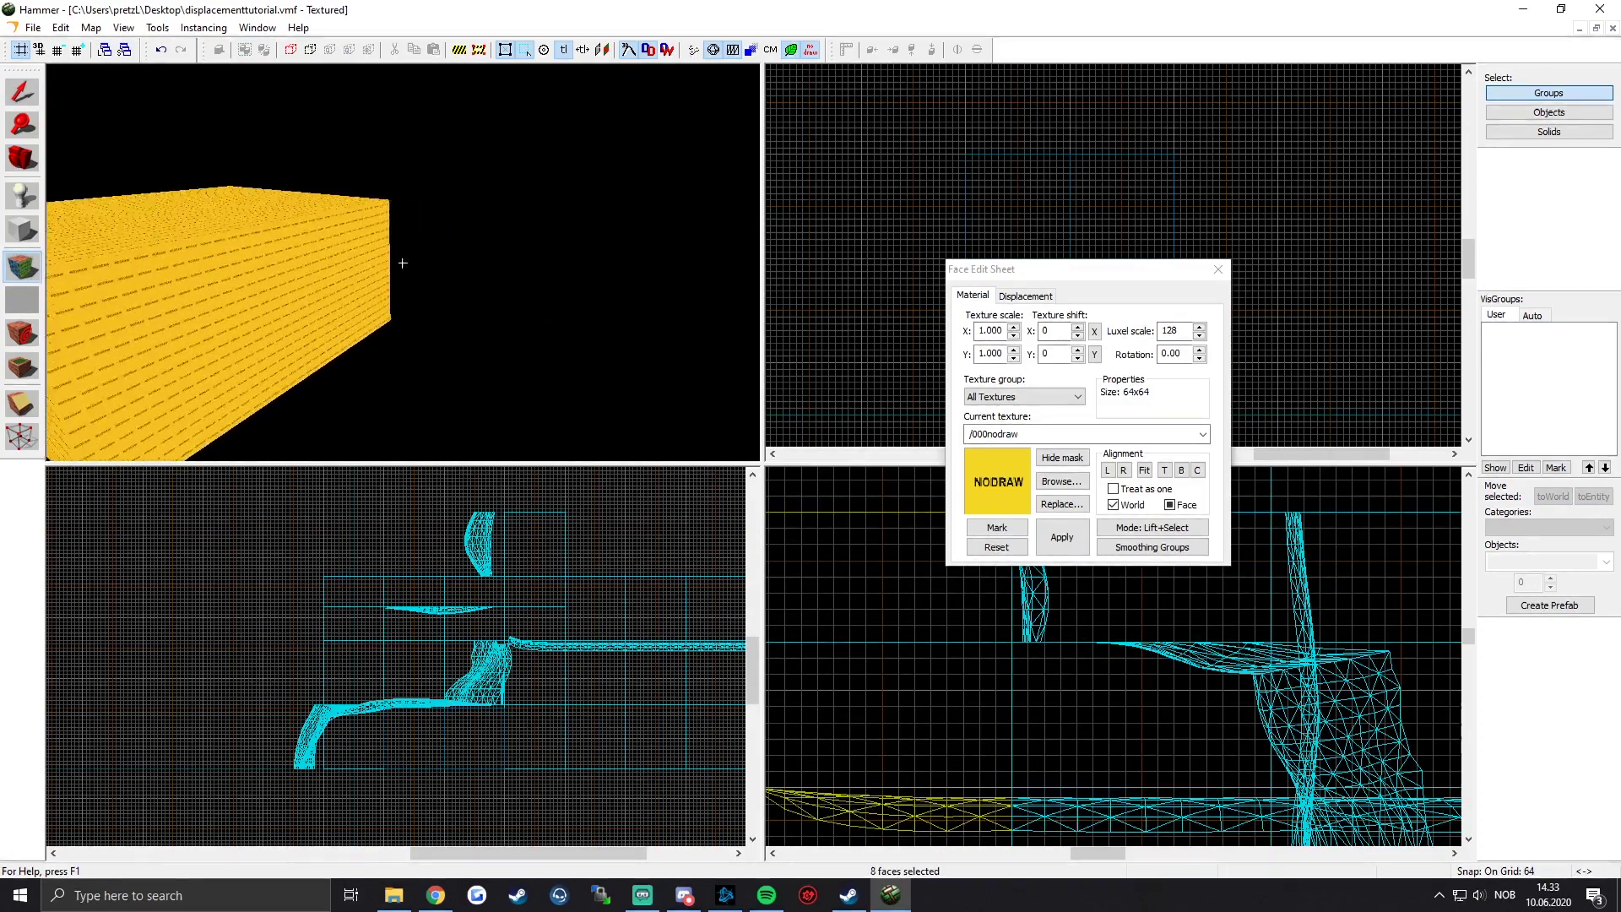
key(z)
ctrl+click(416, 255)
ctrl+click(515, 260)
key(z)
key(w)
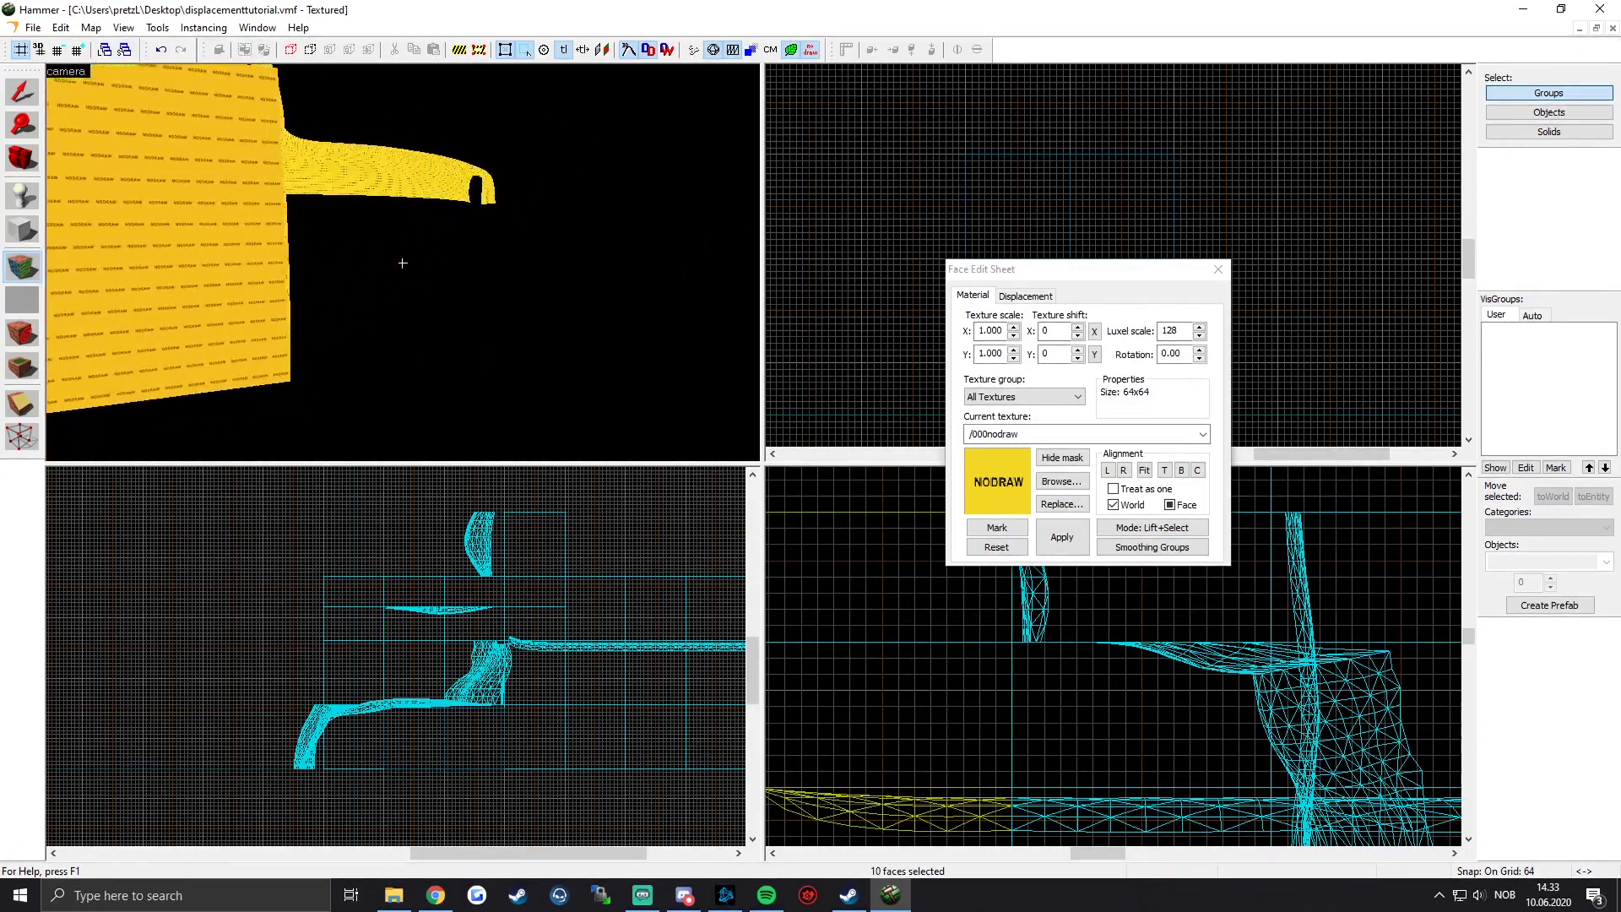
key(z)
ctrl+click(420, 258)
ctrl+click(495, 255)
key(z)
key(w)
Step: Add the four bottom faces of the blocks to the face selection
key(z)
ctrl+click(442, 350)
ctrl+click(363, 334)
ctrl+click(380, 287)
ctrl+click(465, 302)
key(z)
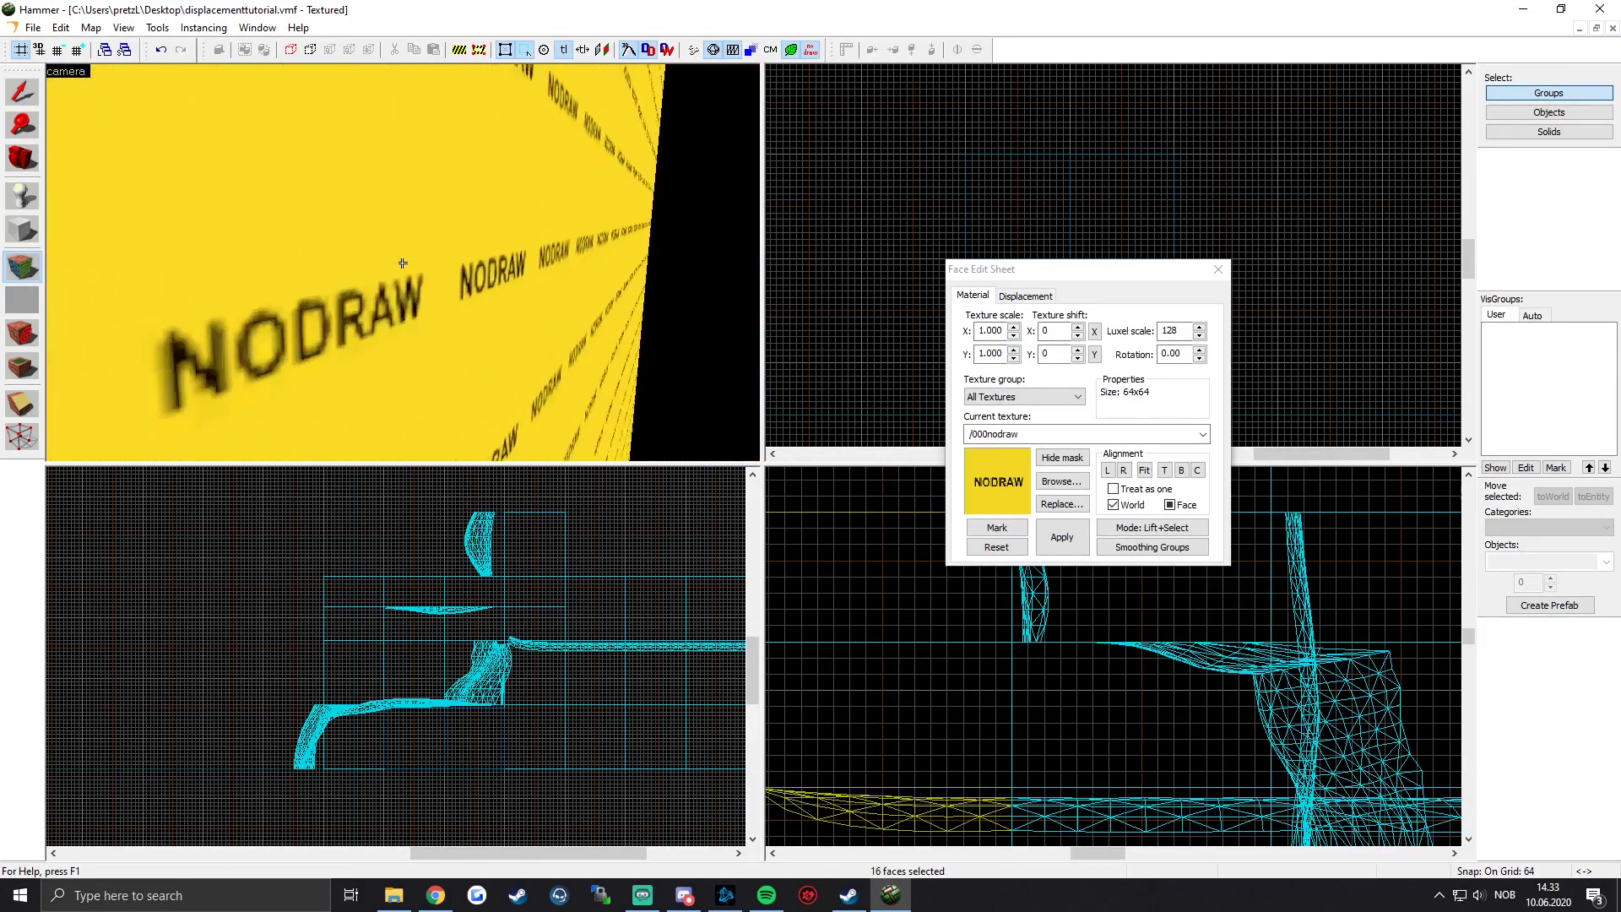
key(s)
key(ctrl+s)
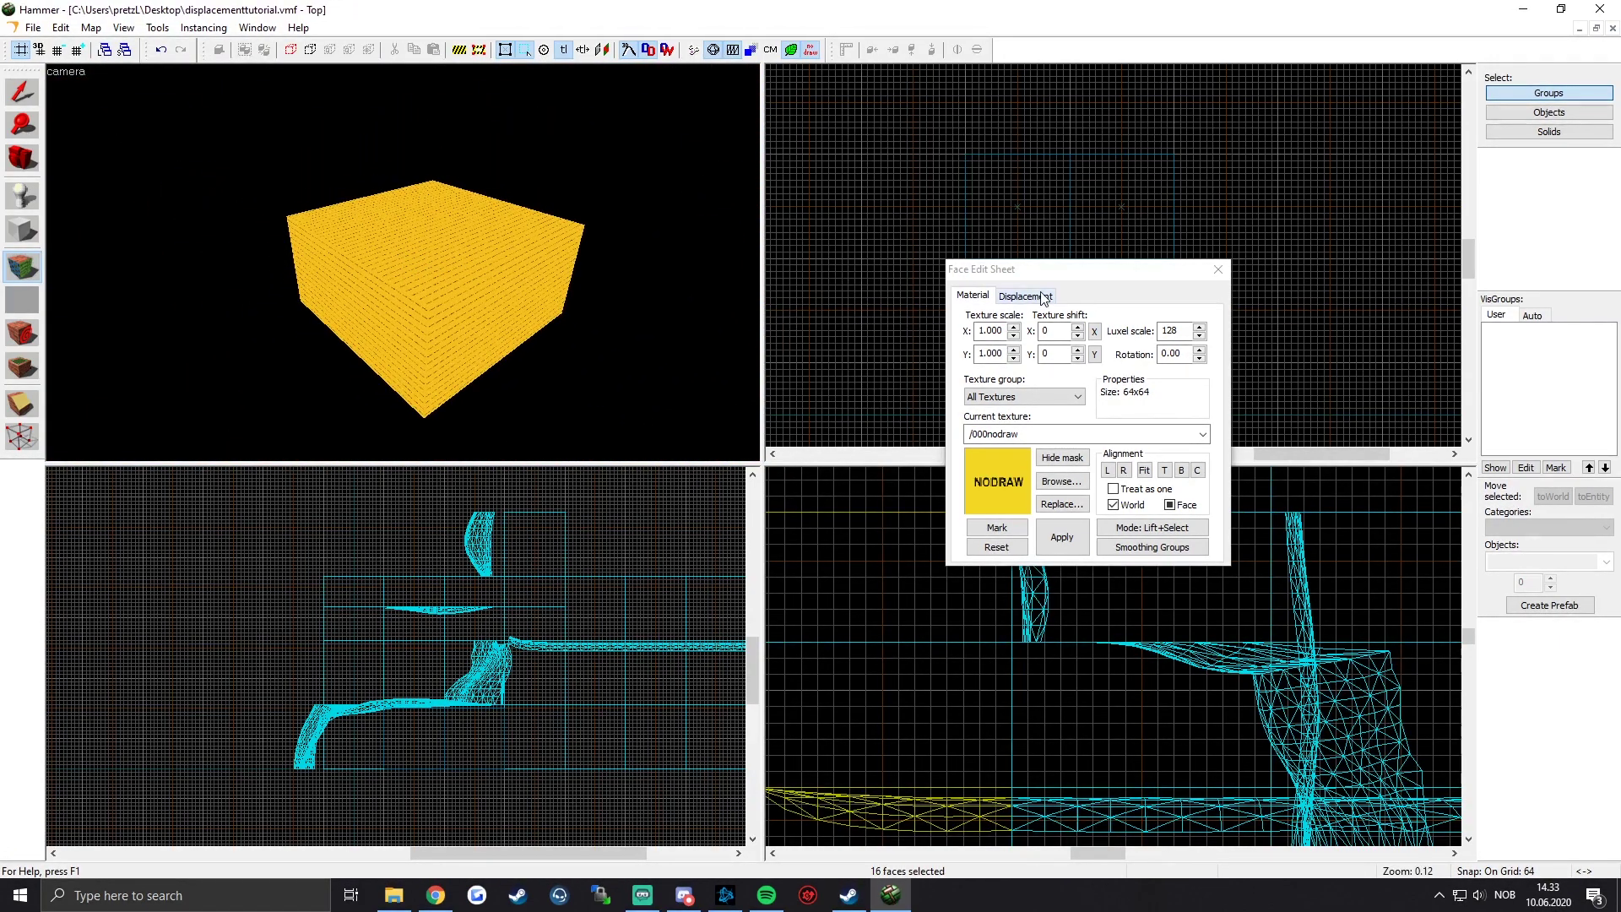
Step: Convert the selected outer faces of the four blocks into power 3 displacements
click(1025, 297)
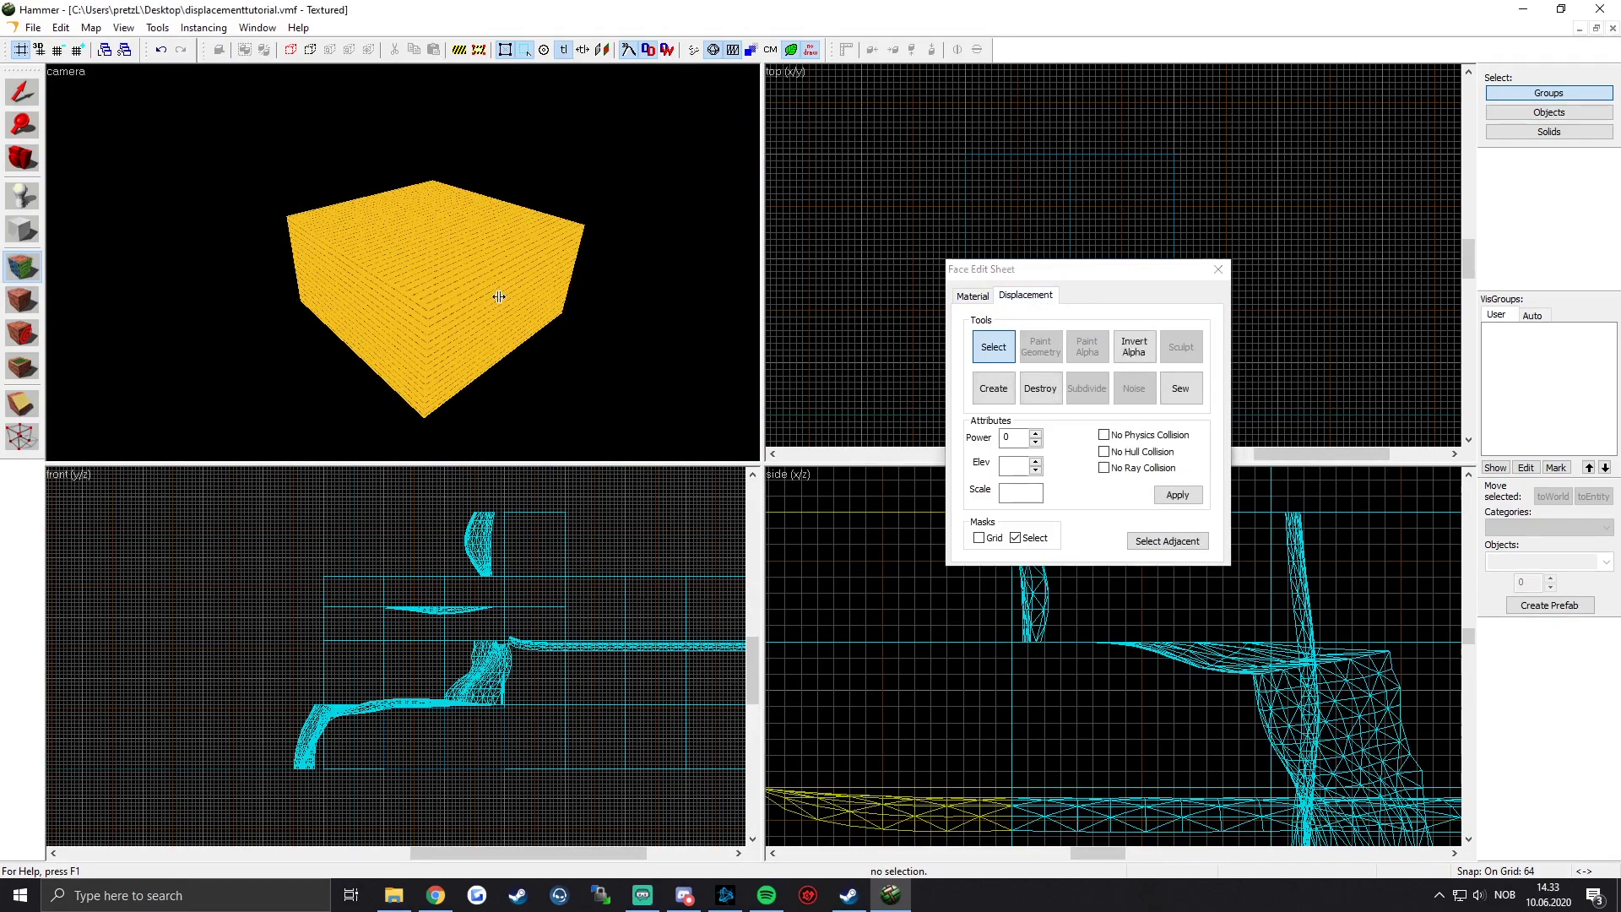
click(993, 389)
click(1065, 437)
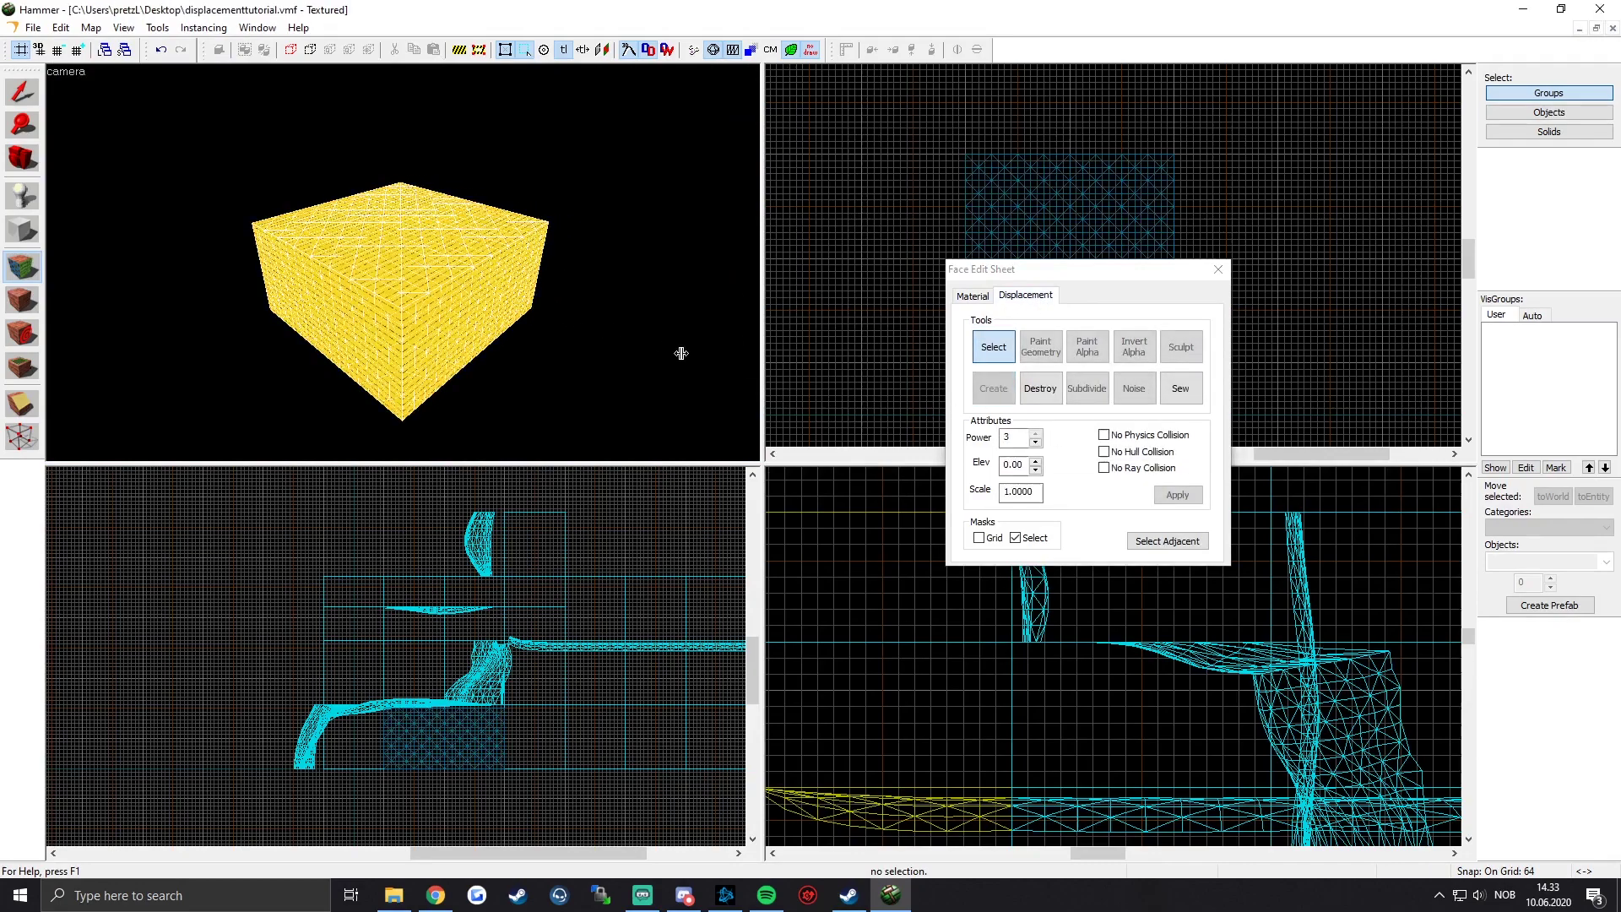
Step: Select the side and bottom displacements of the block group, leaving out the top, and subdivide them
key(w)
key(s)
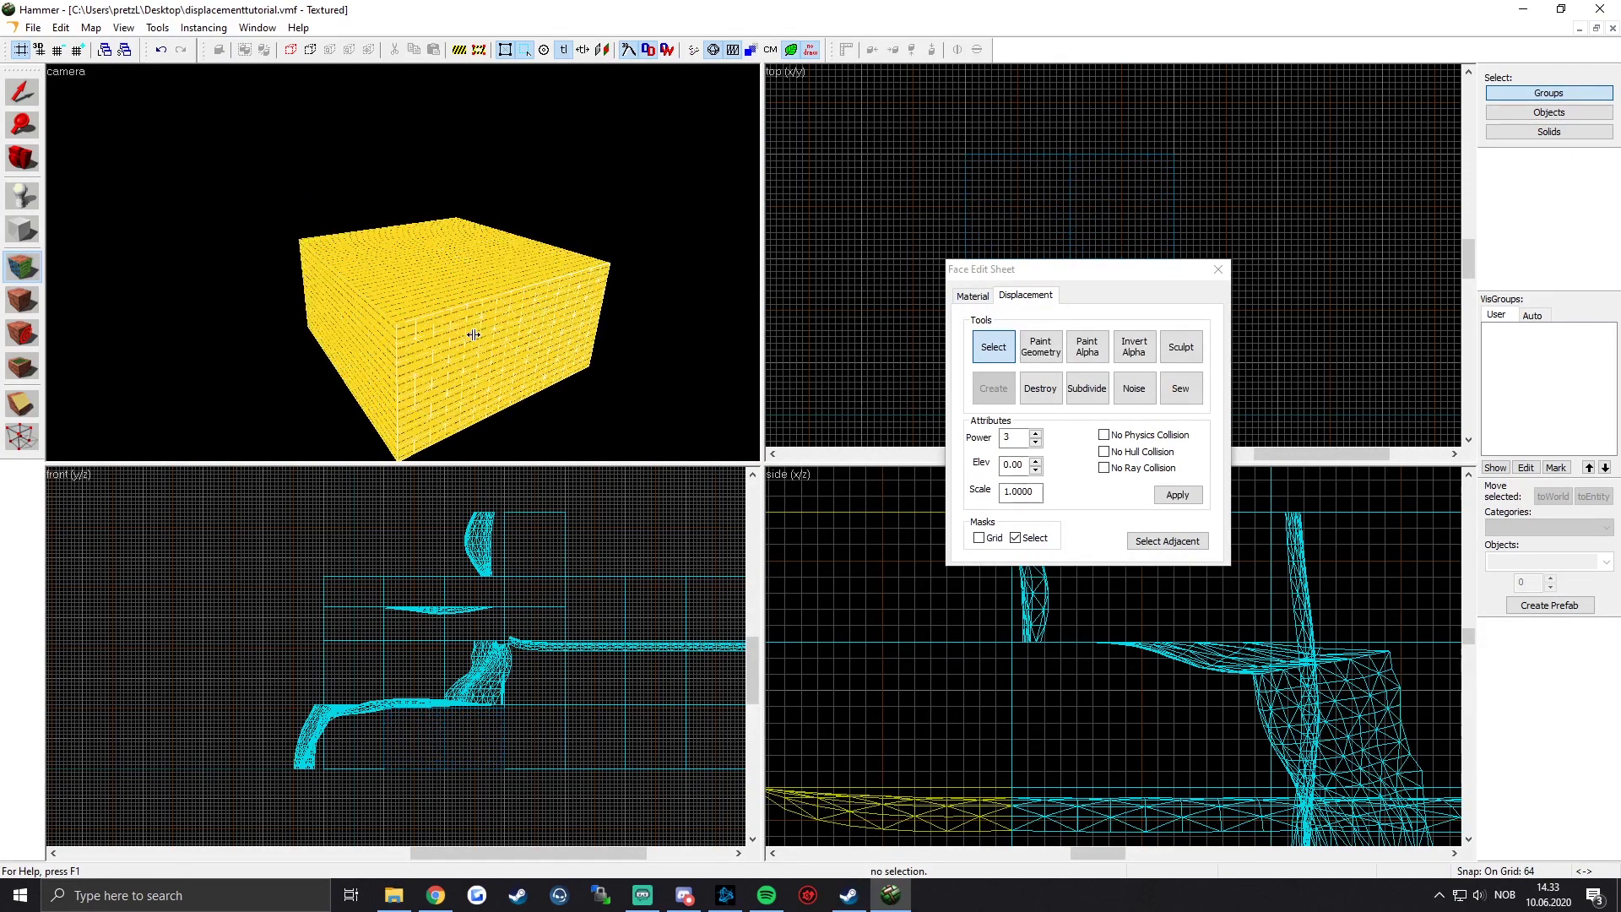
key(z)
key(w)
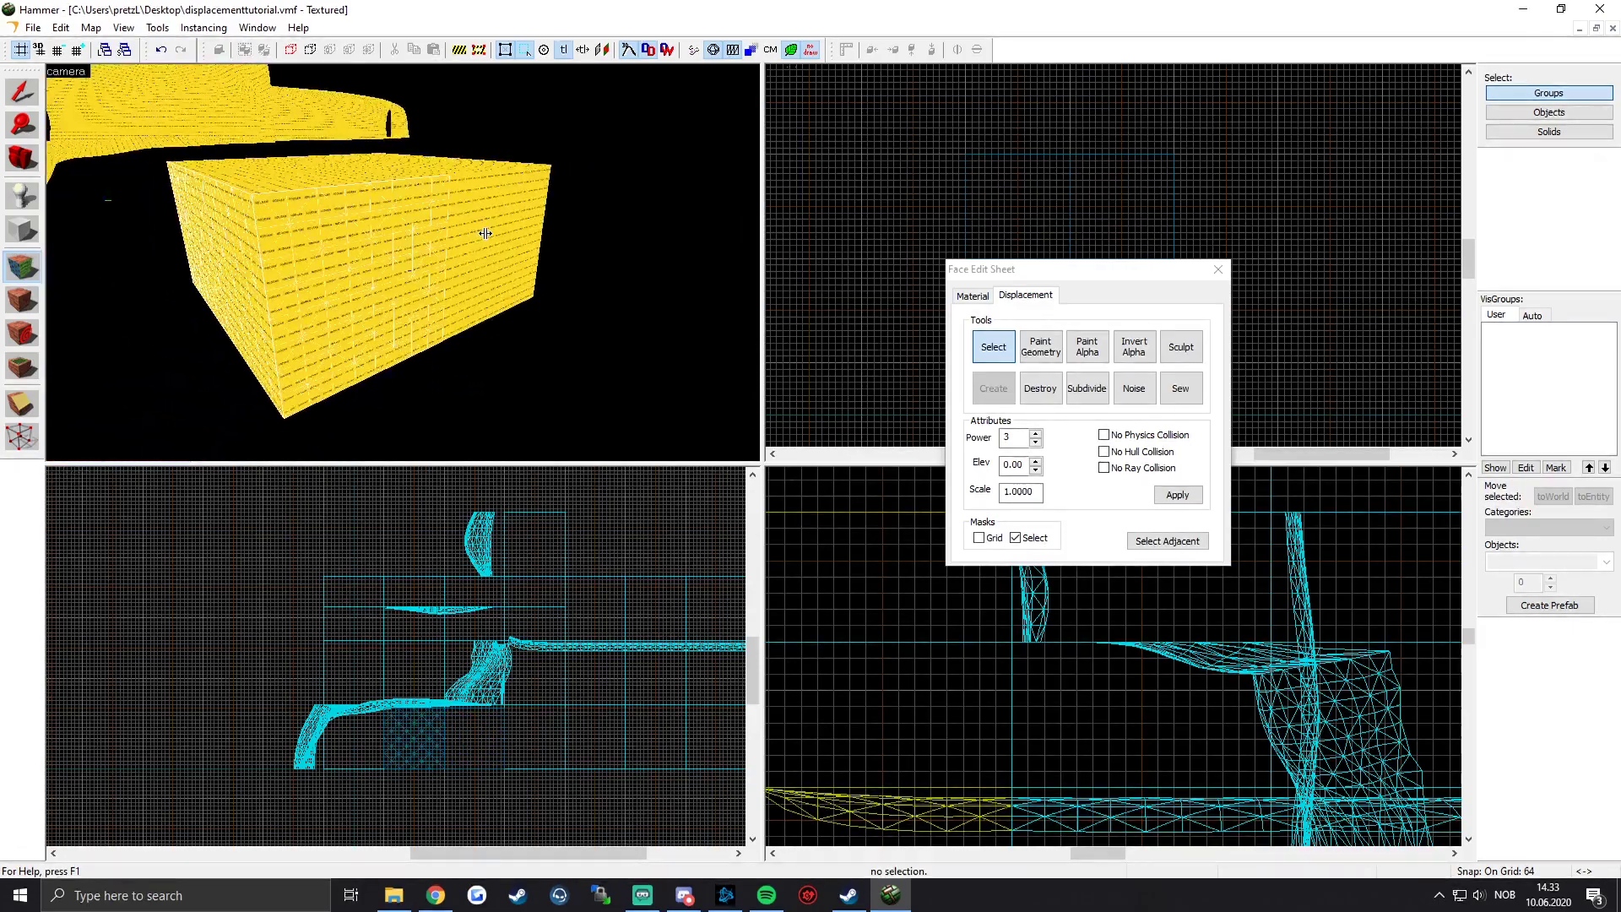
key(s)
key(w)
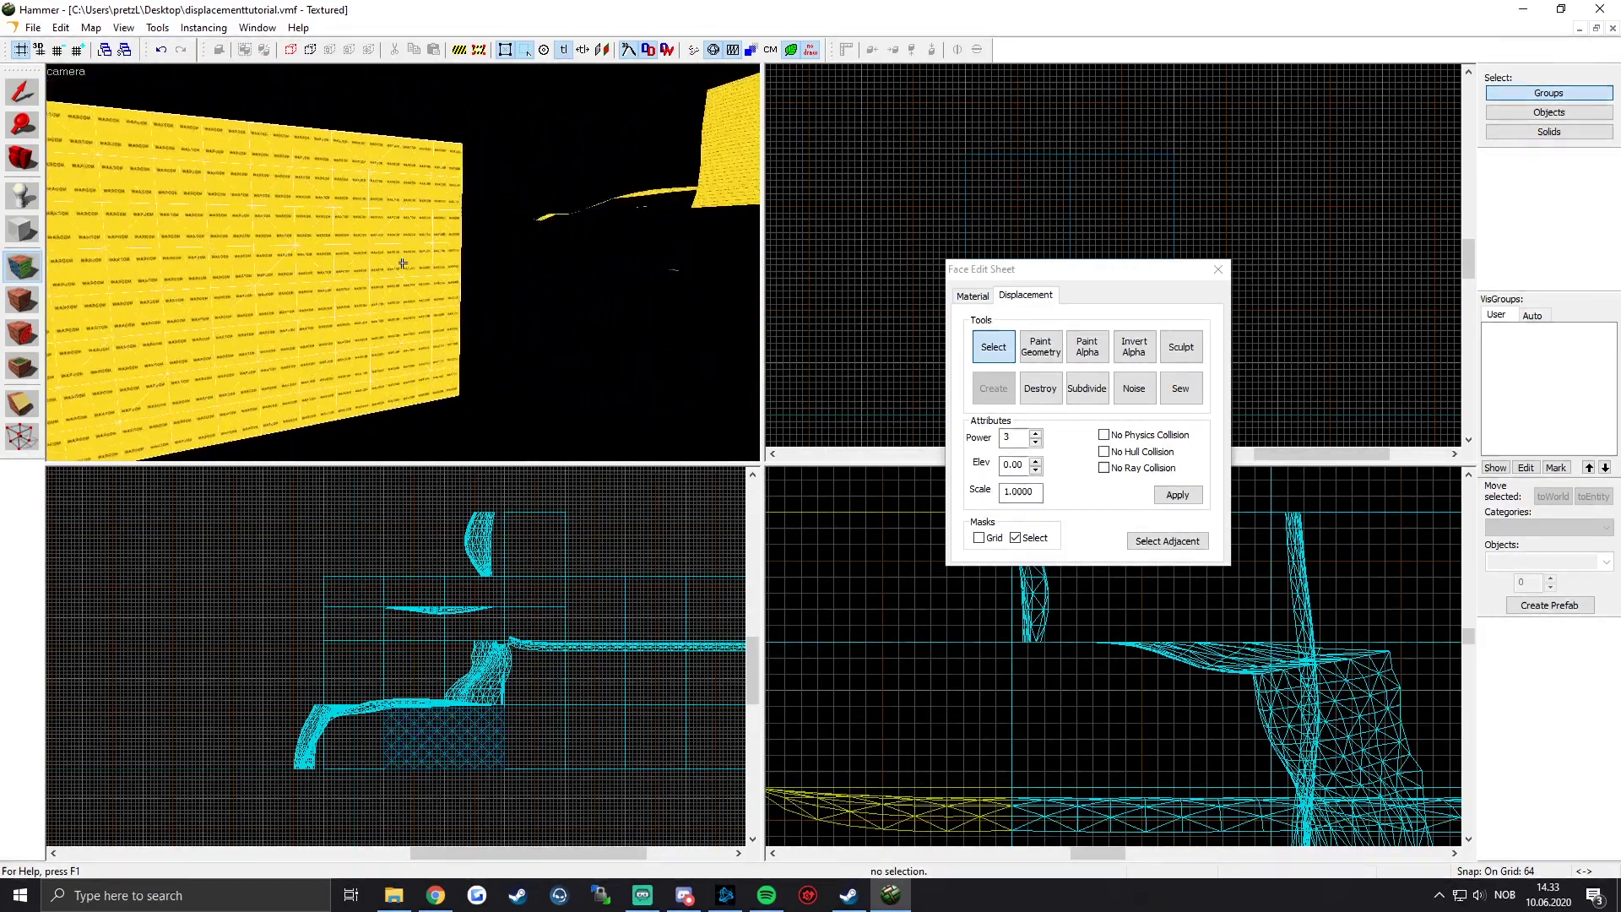
key(z)
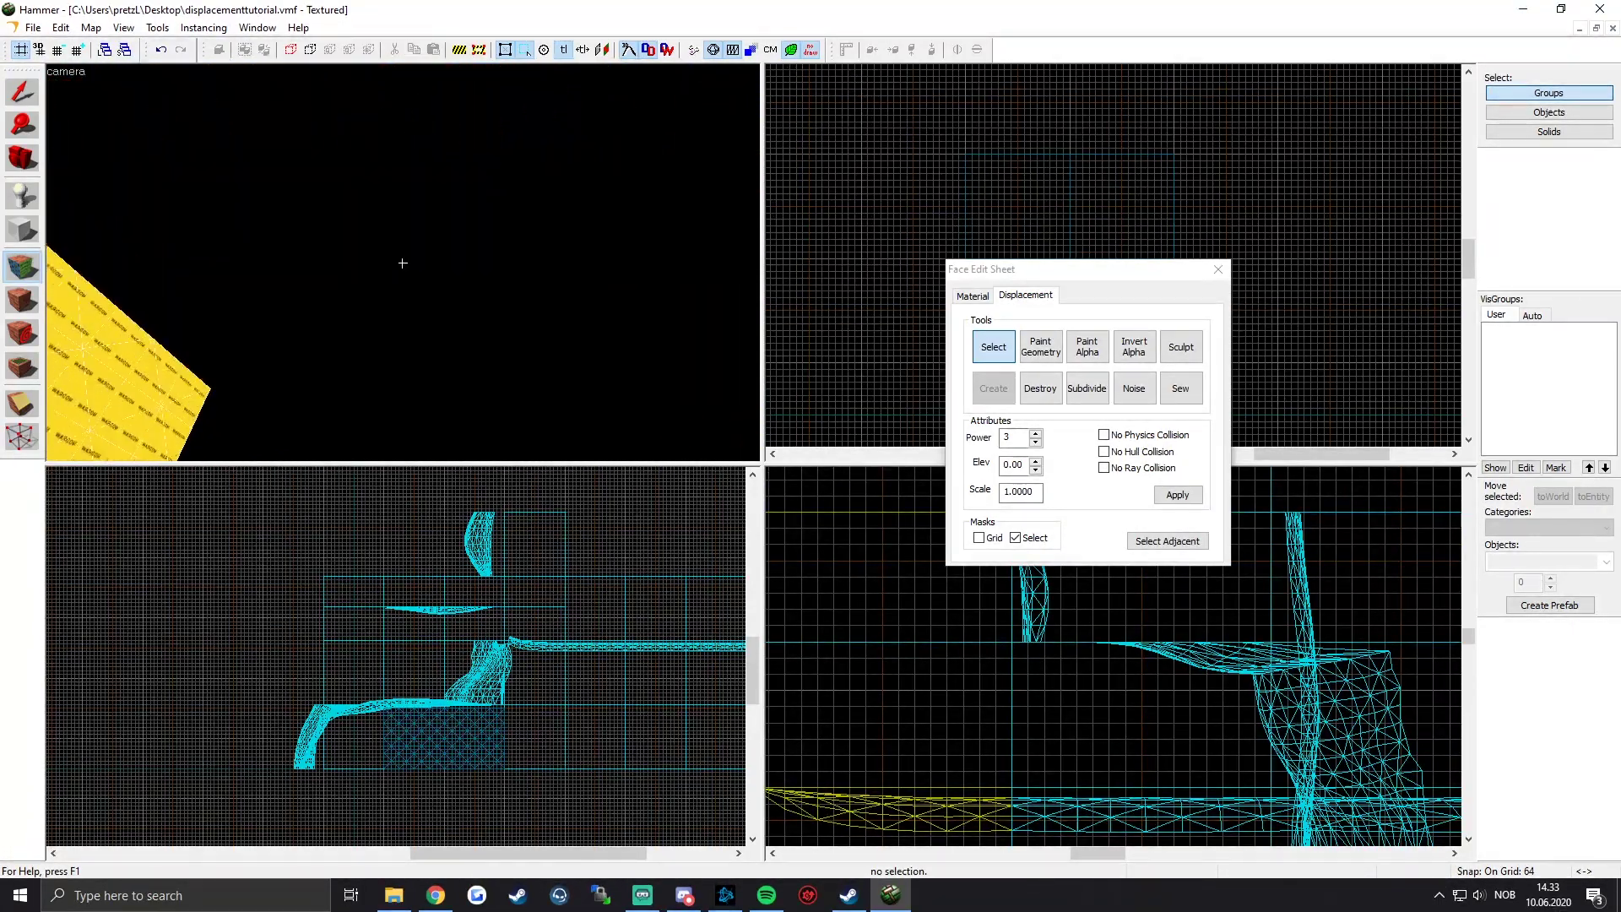
key(s)
key(z)
click(1098, 387)
Step: Inspect the subdivided block group from several angles, including its top surface and underside
key(z)
key(w)
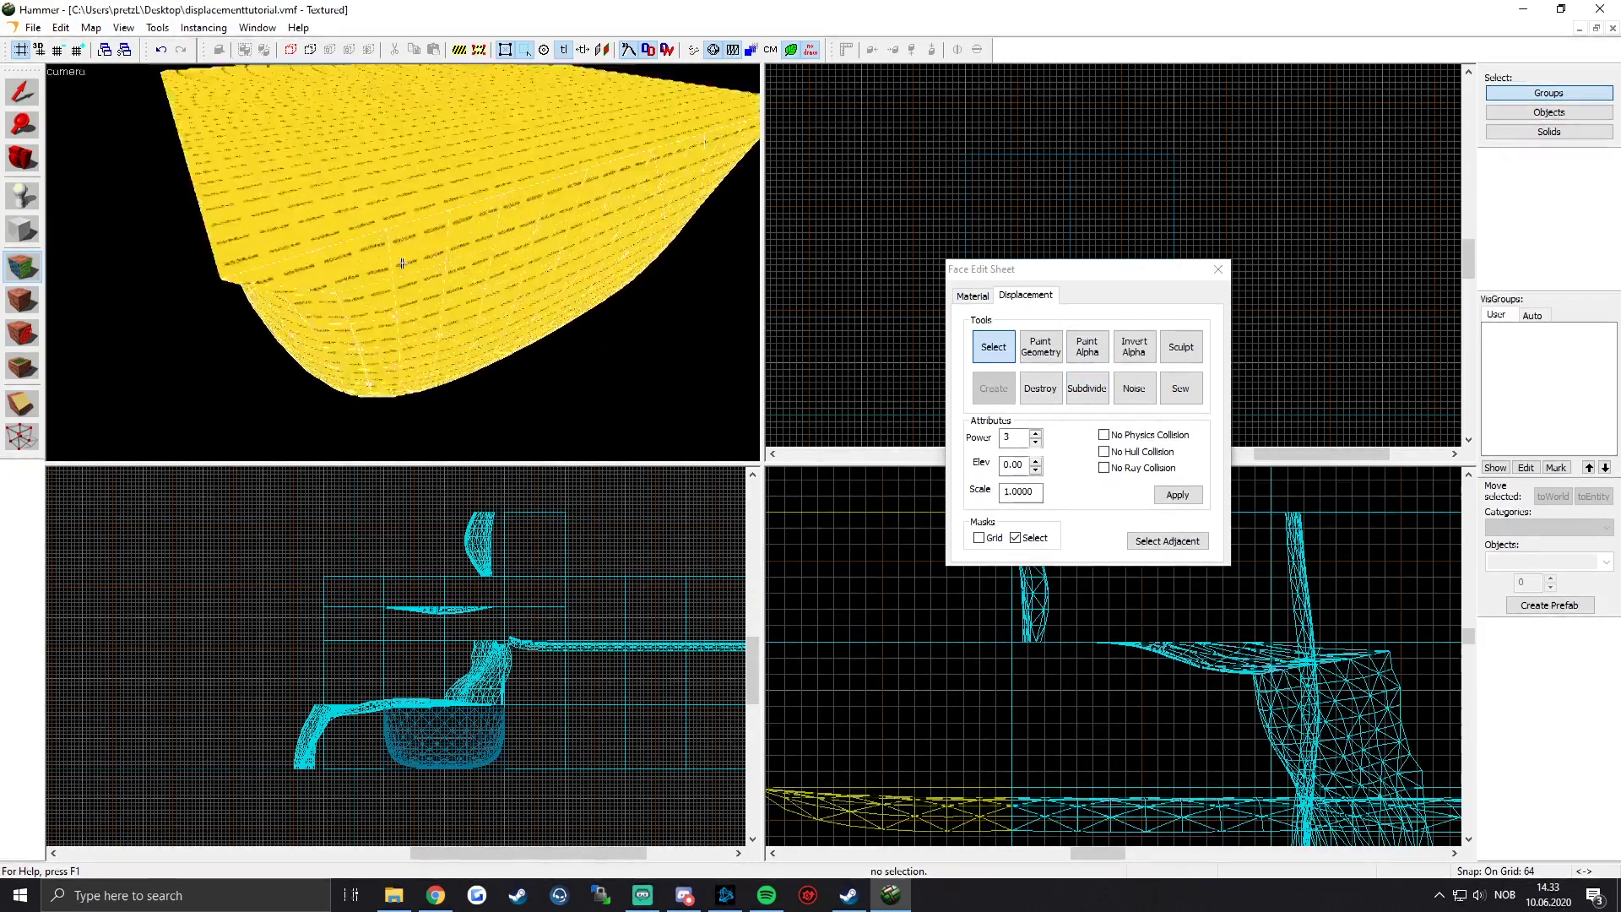
key(s)
key(w)
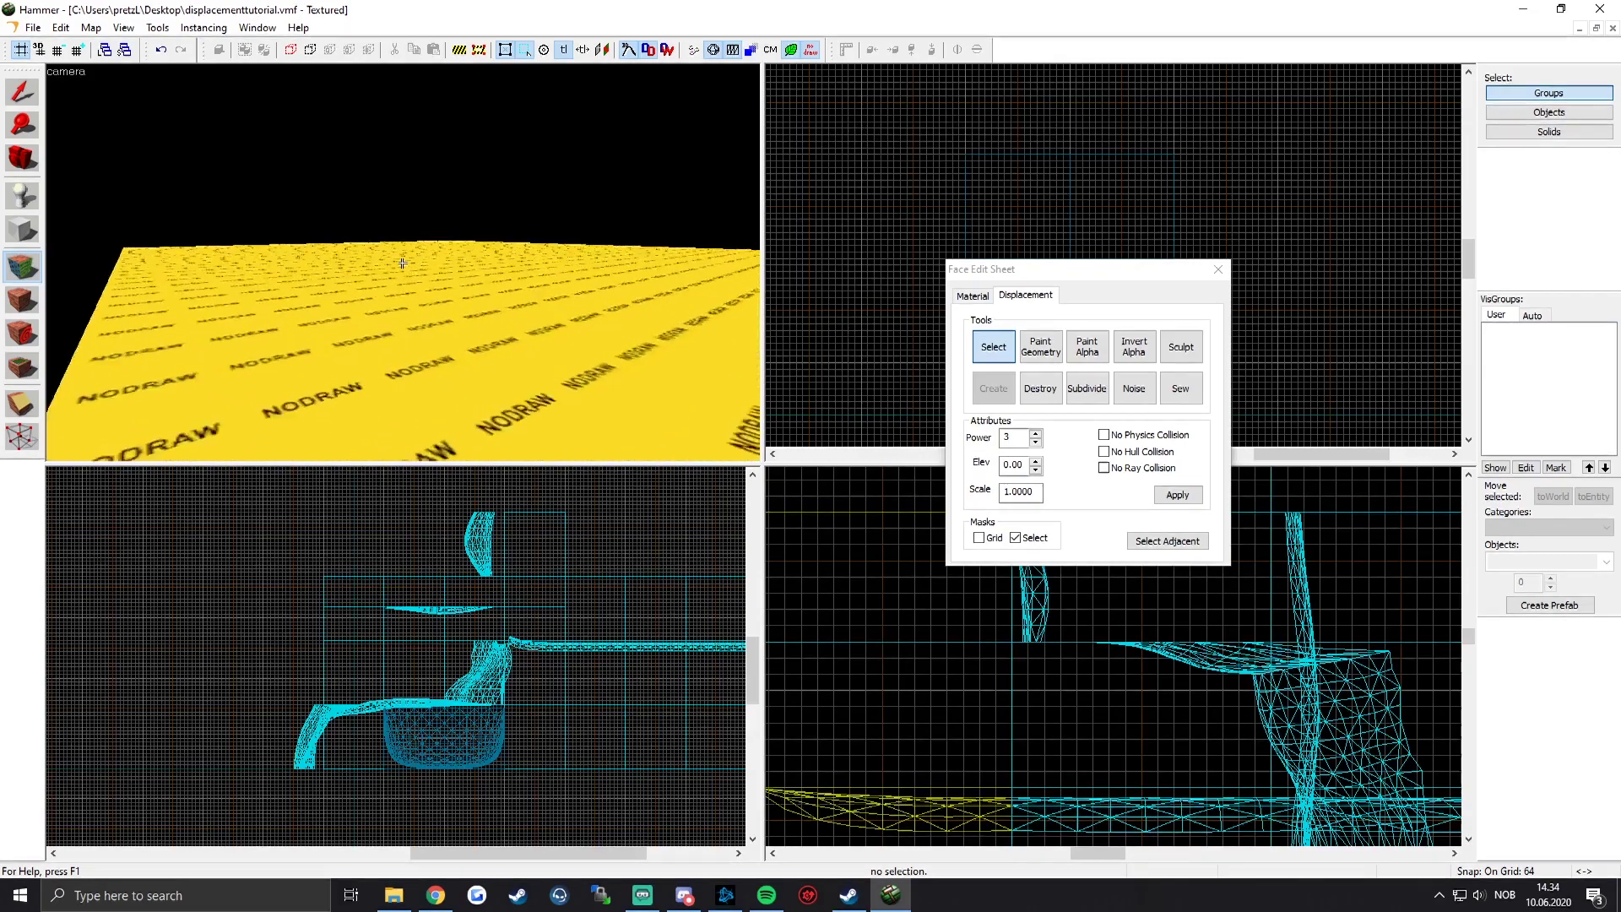
key(s)
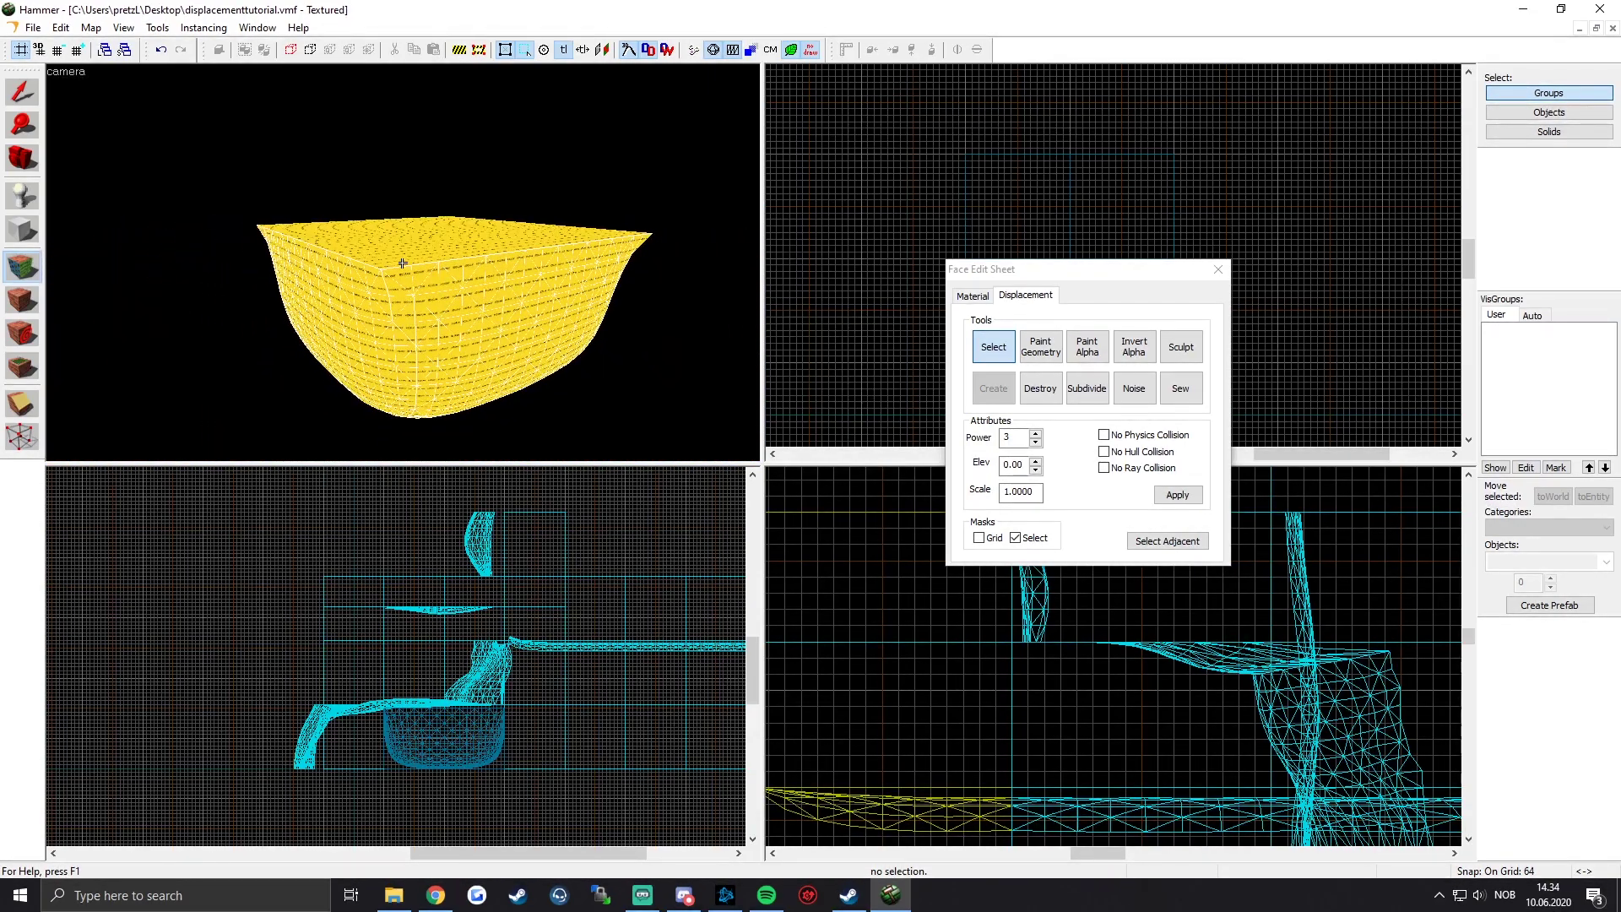
key(d)
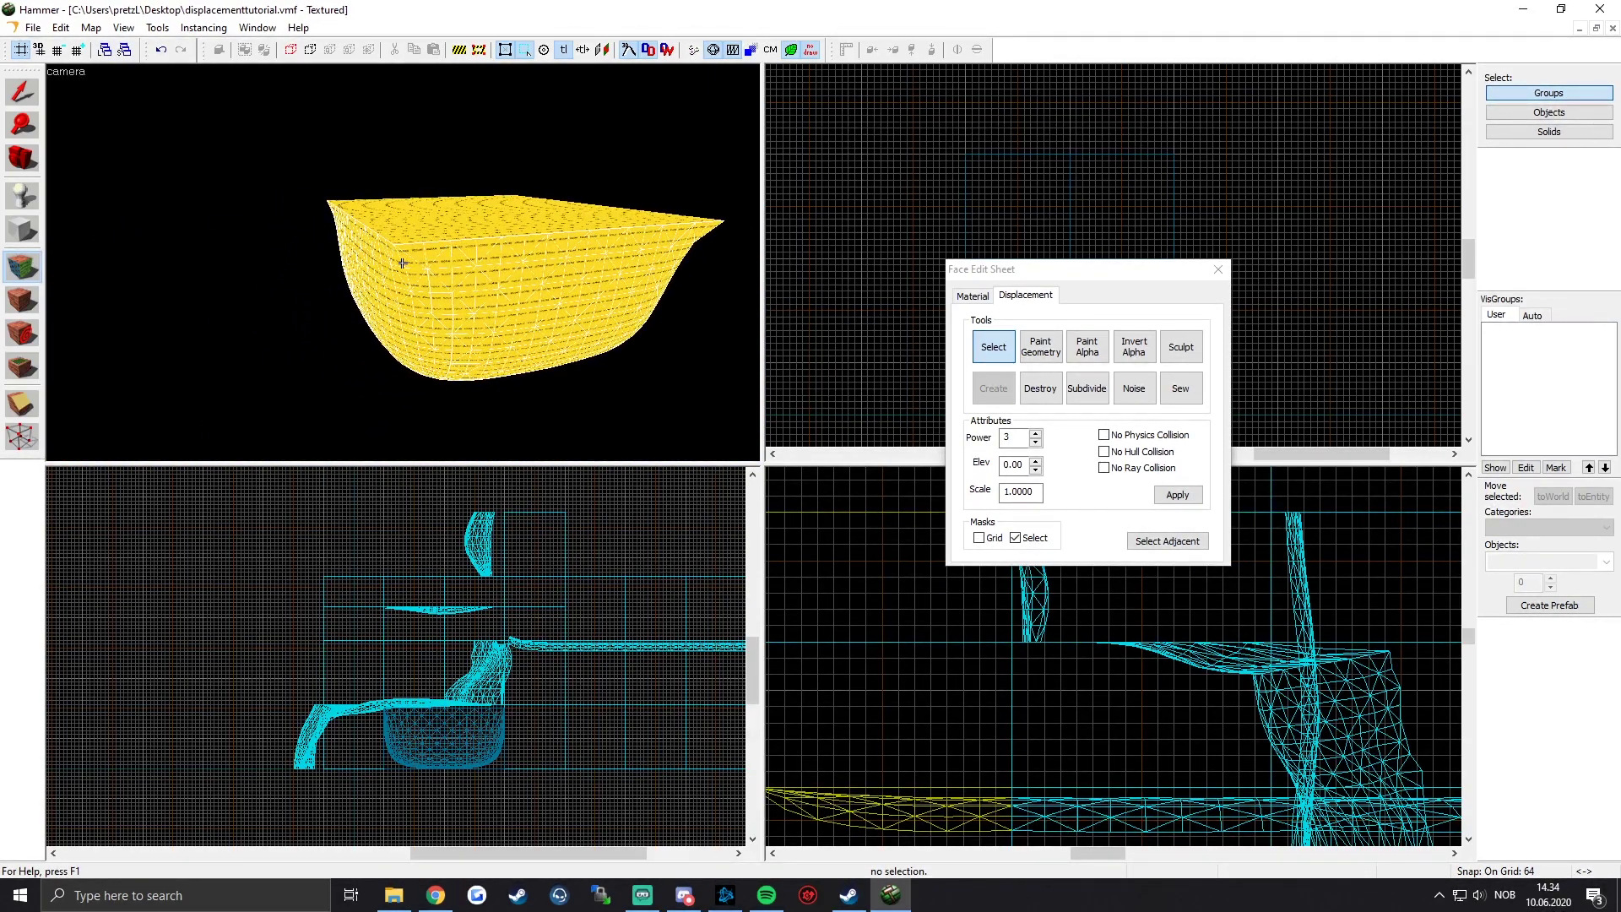
Step: Sculpt with the push normal direction set to Z, pushing the underside of the block group downward
key(a)
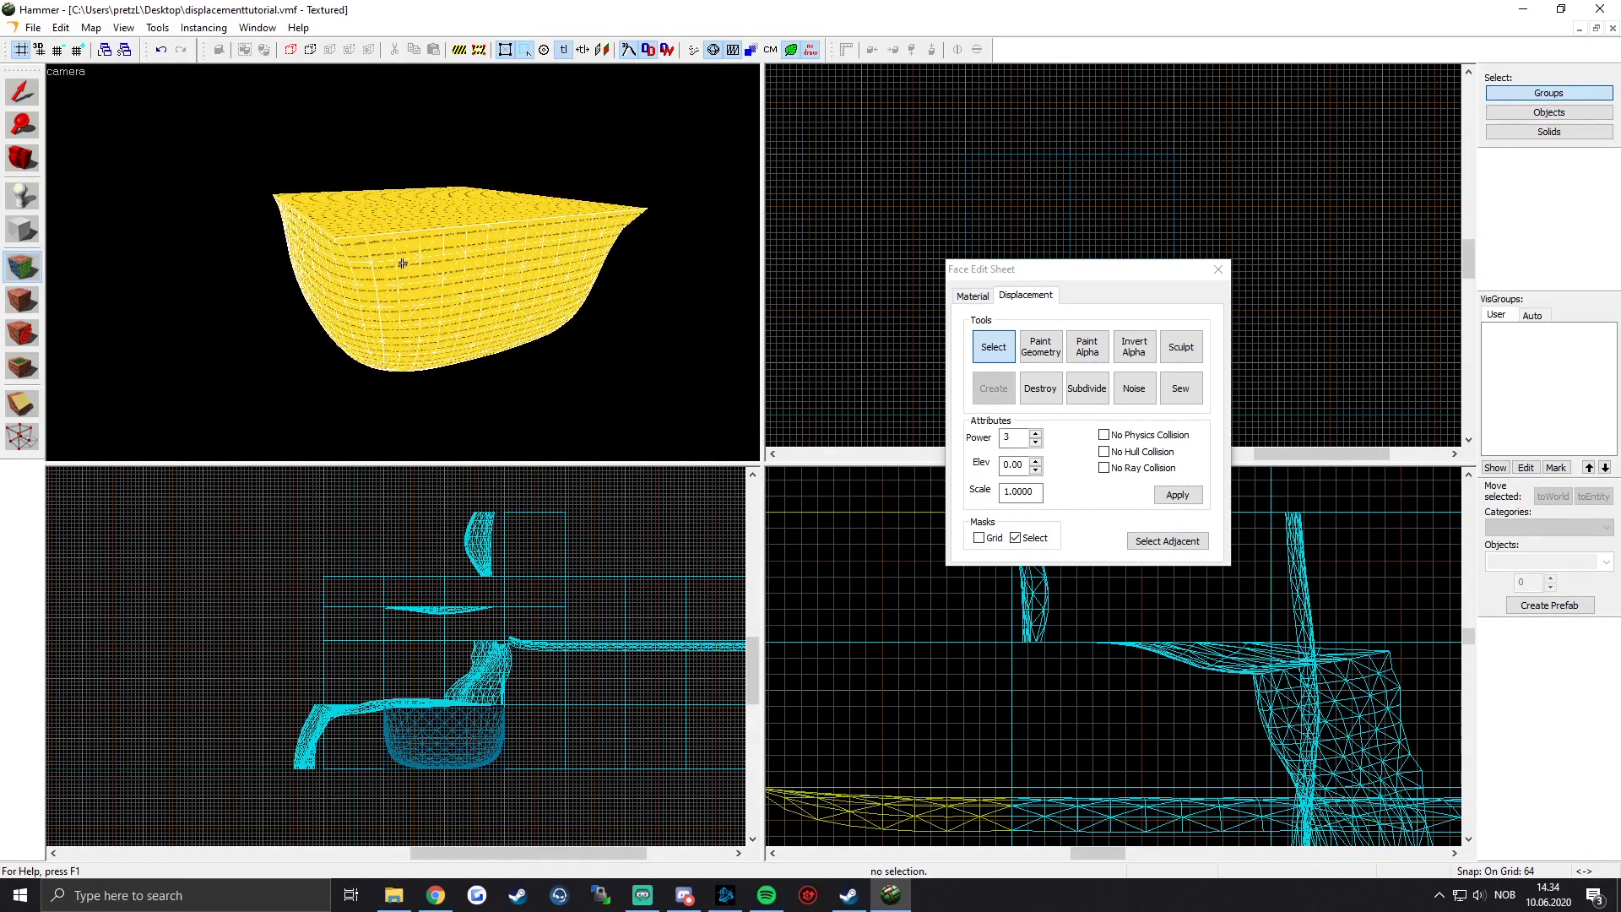
key(z)
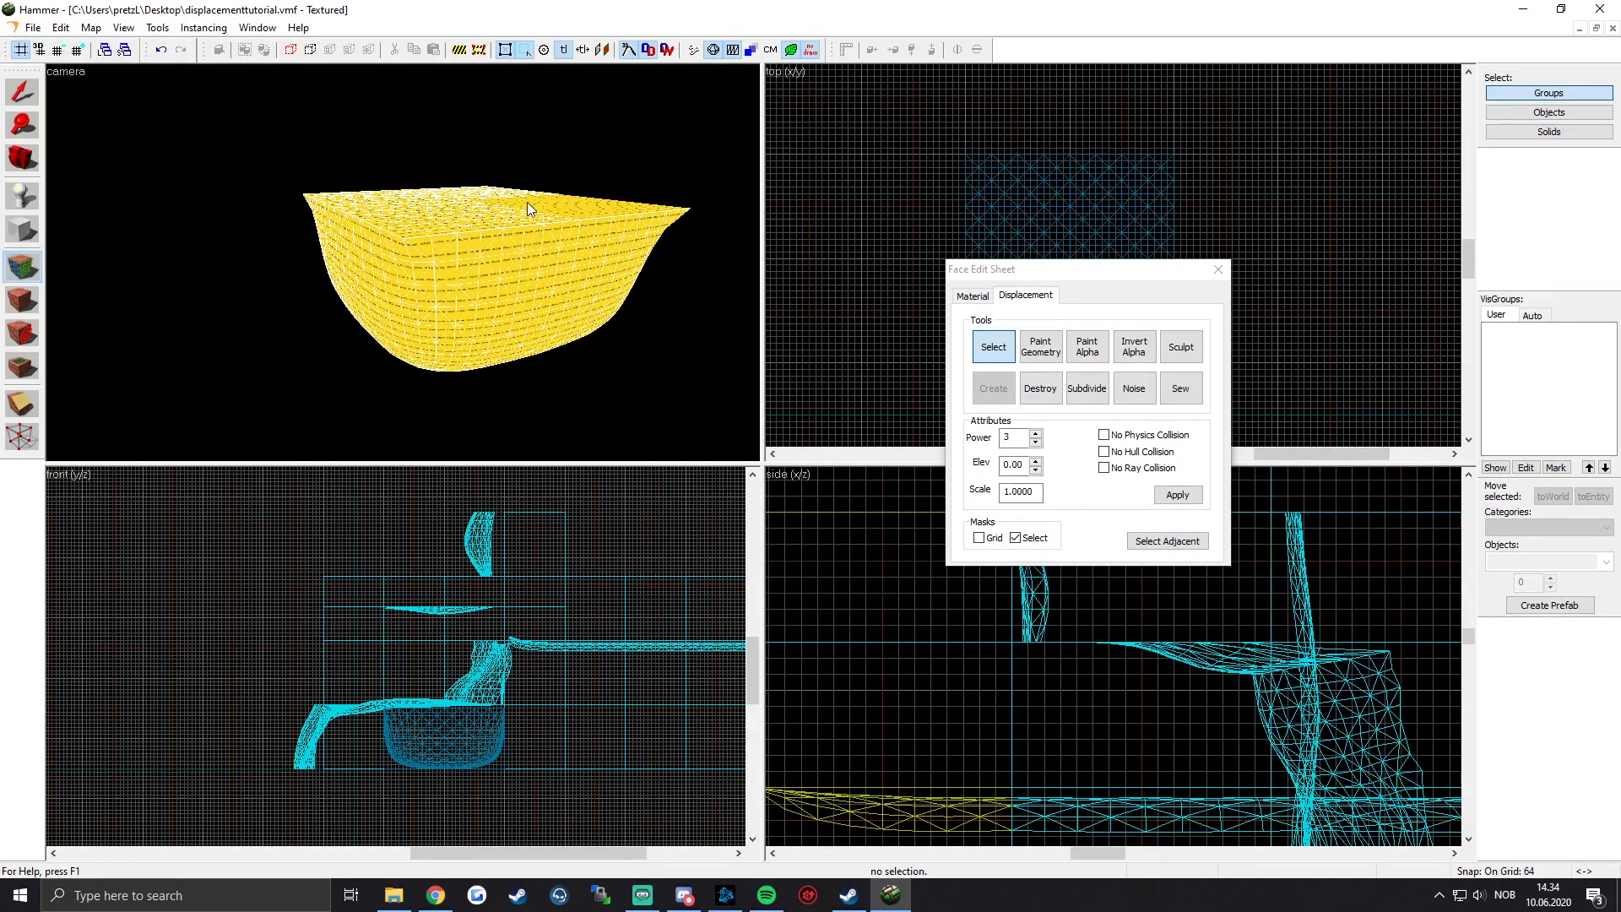
click(1181, 348)
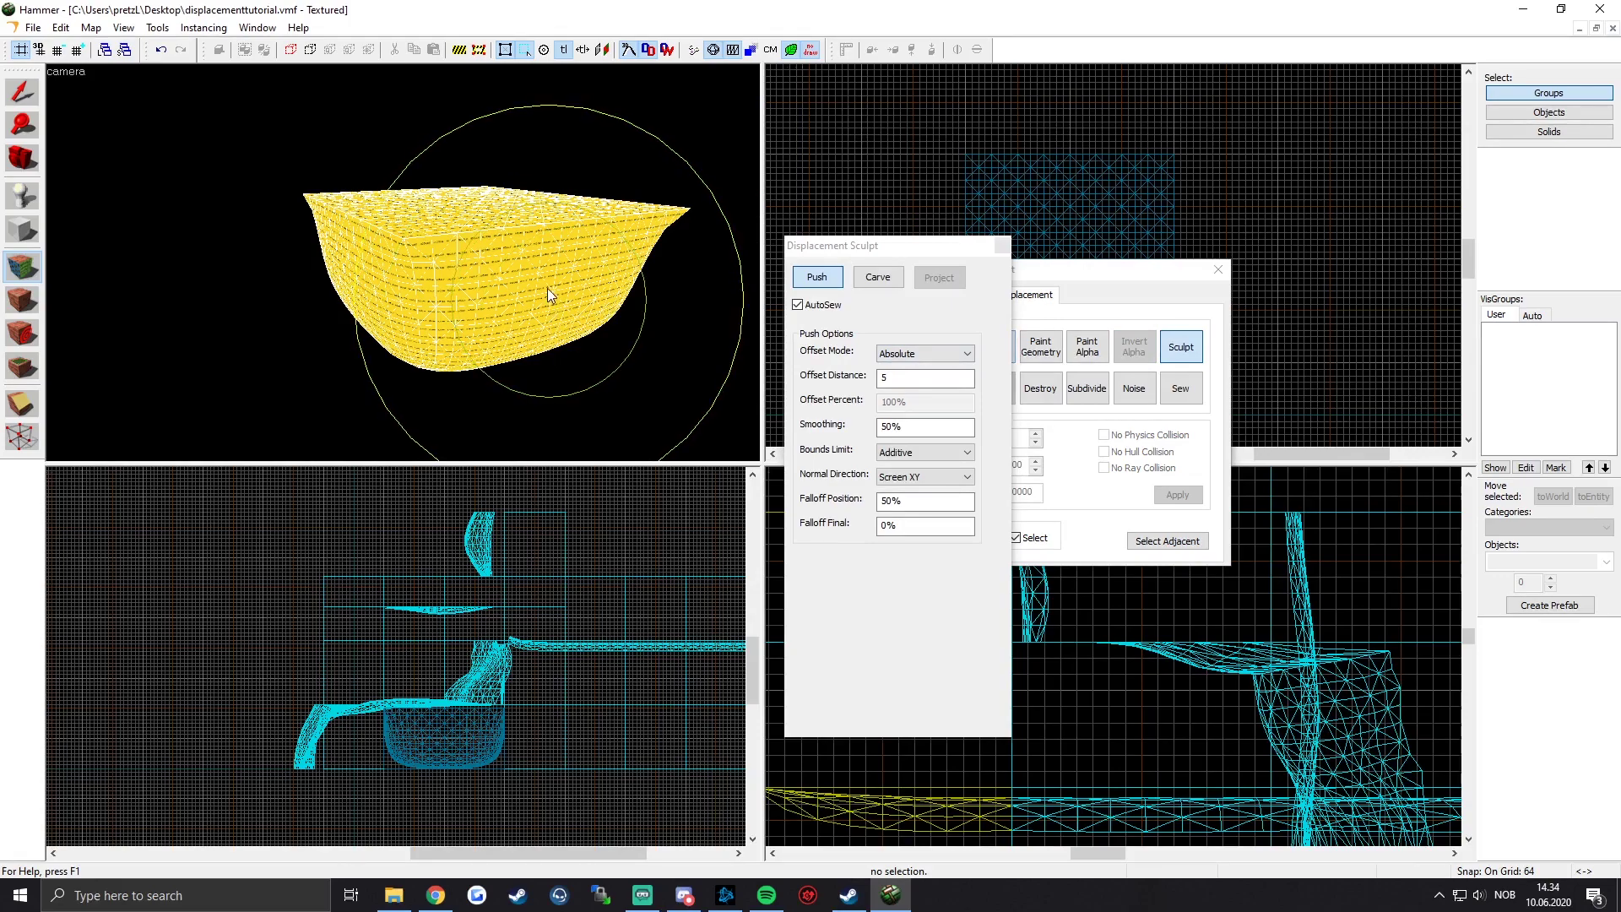
click(967, 478)
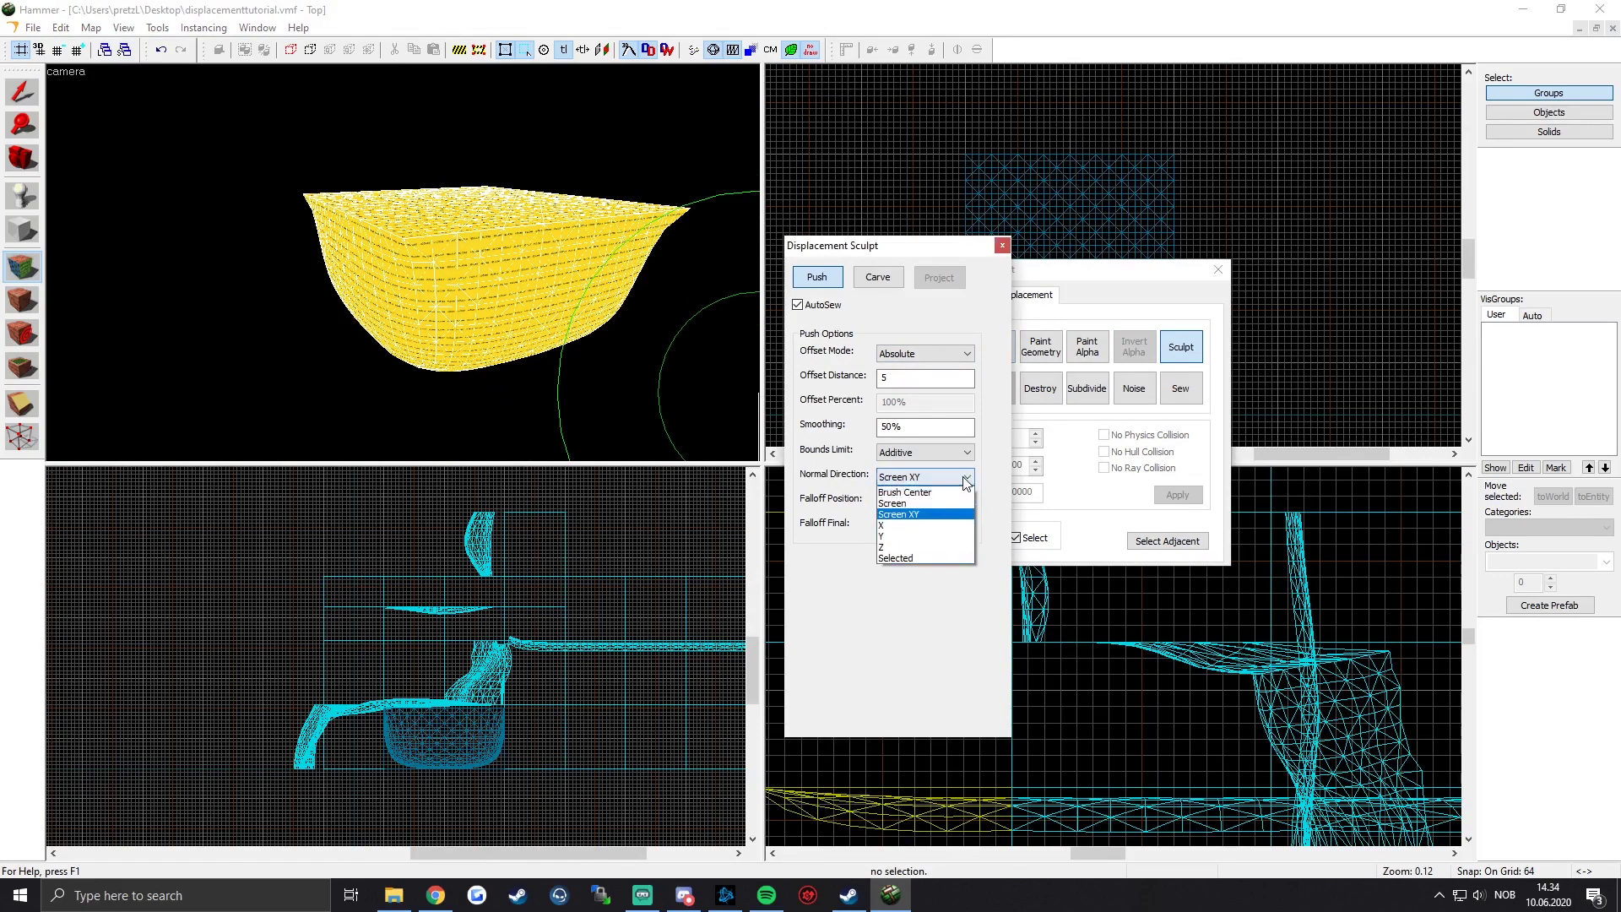
click(925, 547)
key(z)
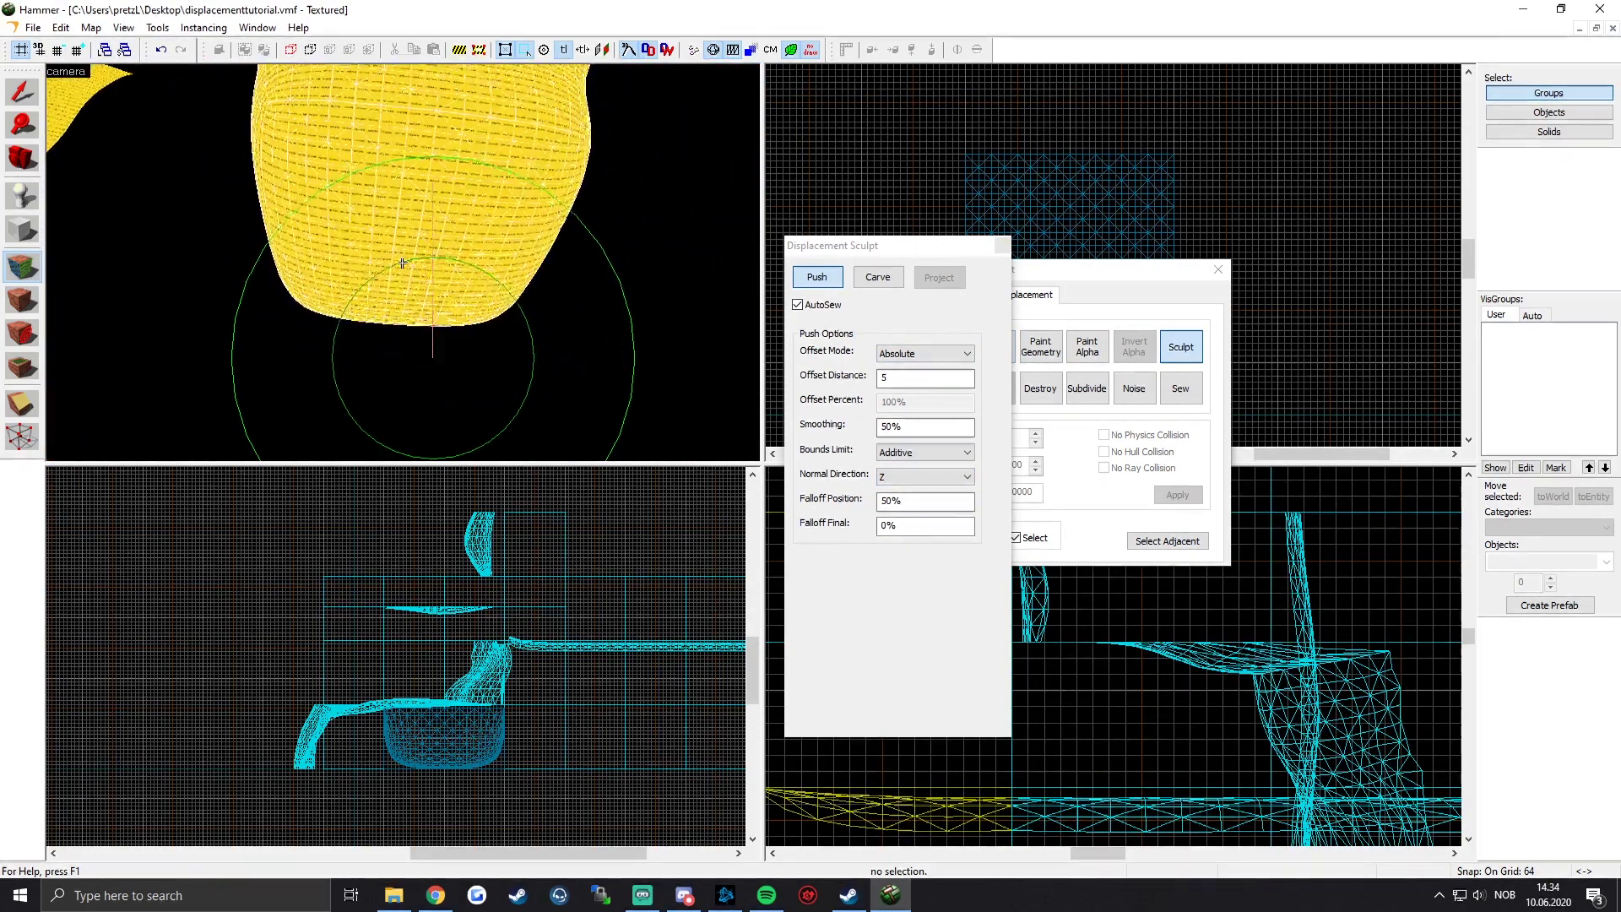
key(z)
drag(406, 268, 413, 336)
key(z)
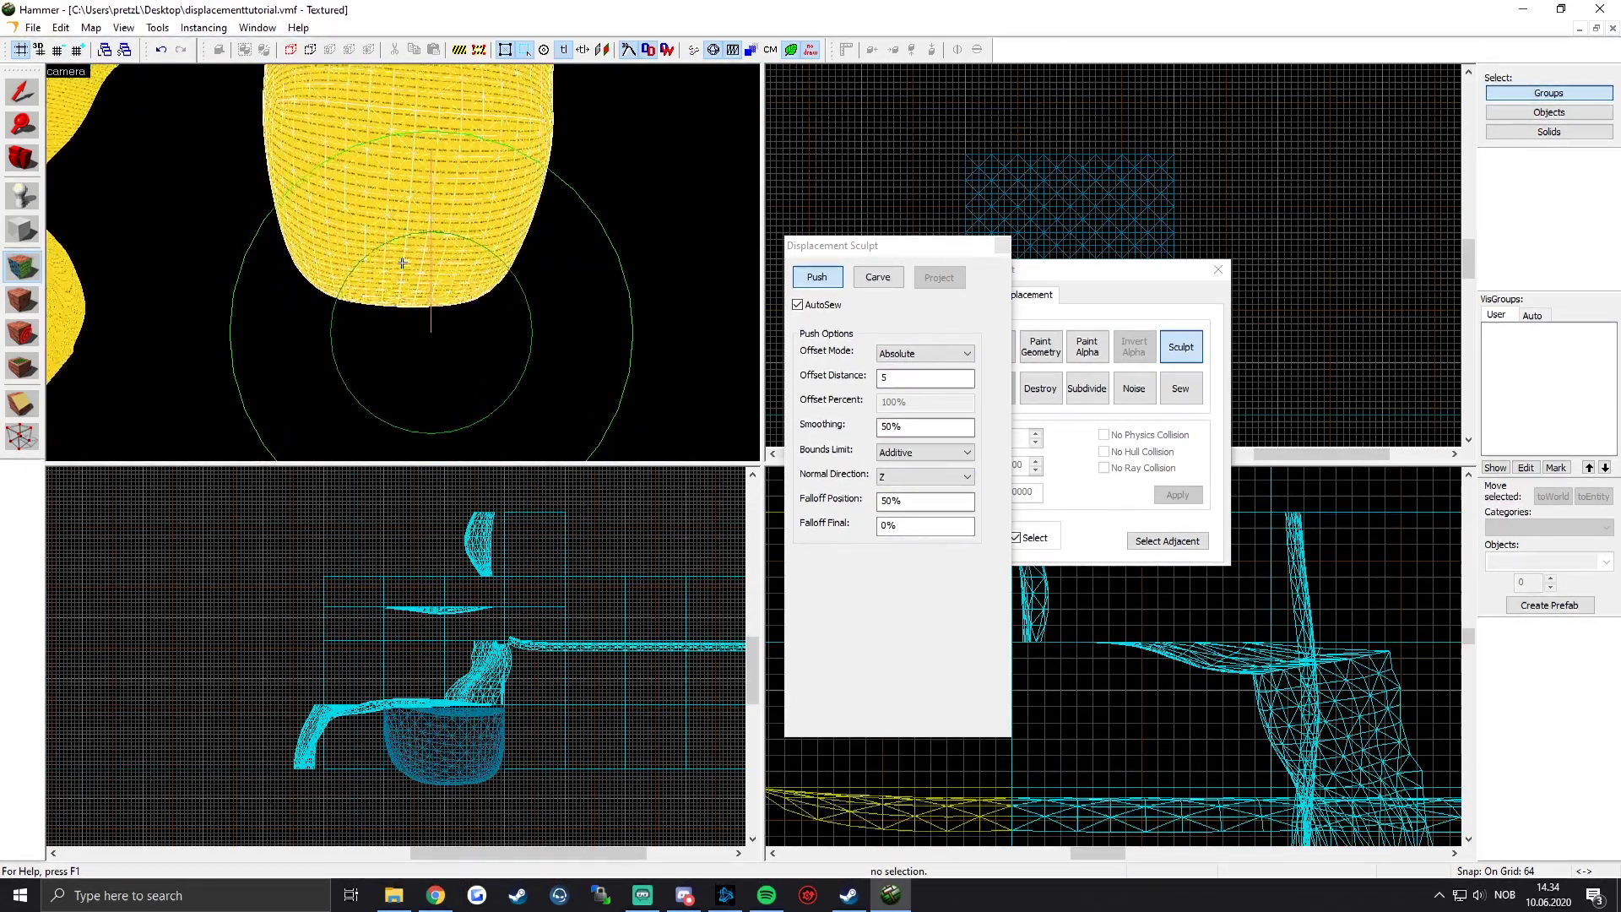
Step: Push the middle of the block group's underside further down along Z into a tapered, rounded tip
key(z)
right_drag(437, 295, 435, 214)
key(z)
key(z)
ctrl+drag(384, 235, 492, 254)
key(z)
key(z)
mouse_move(393, 225)
ctrl+mouse_down()
mouse_move(381, 201)
mouse_move(459, 209)
ctrl+mouse_up()
key(z)
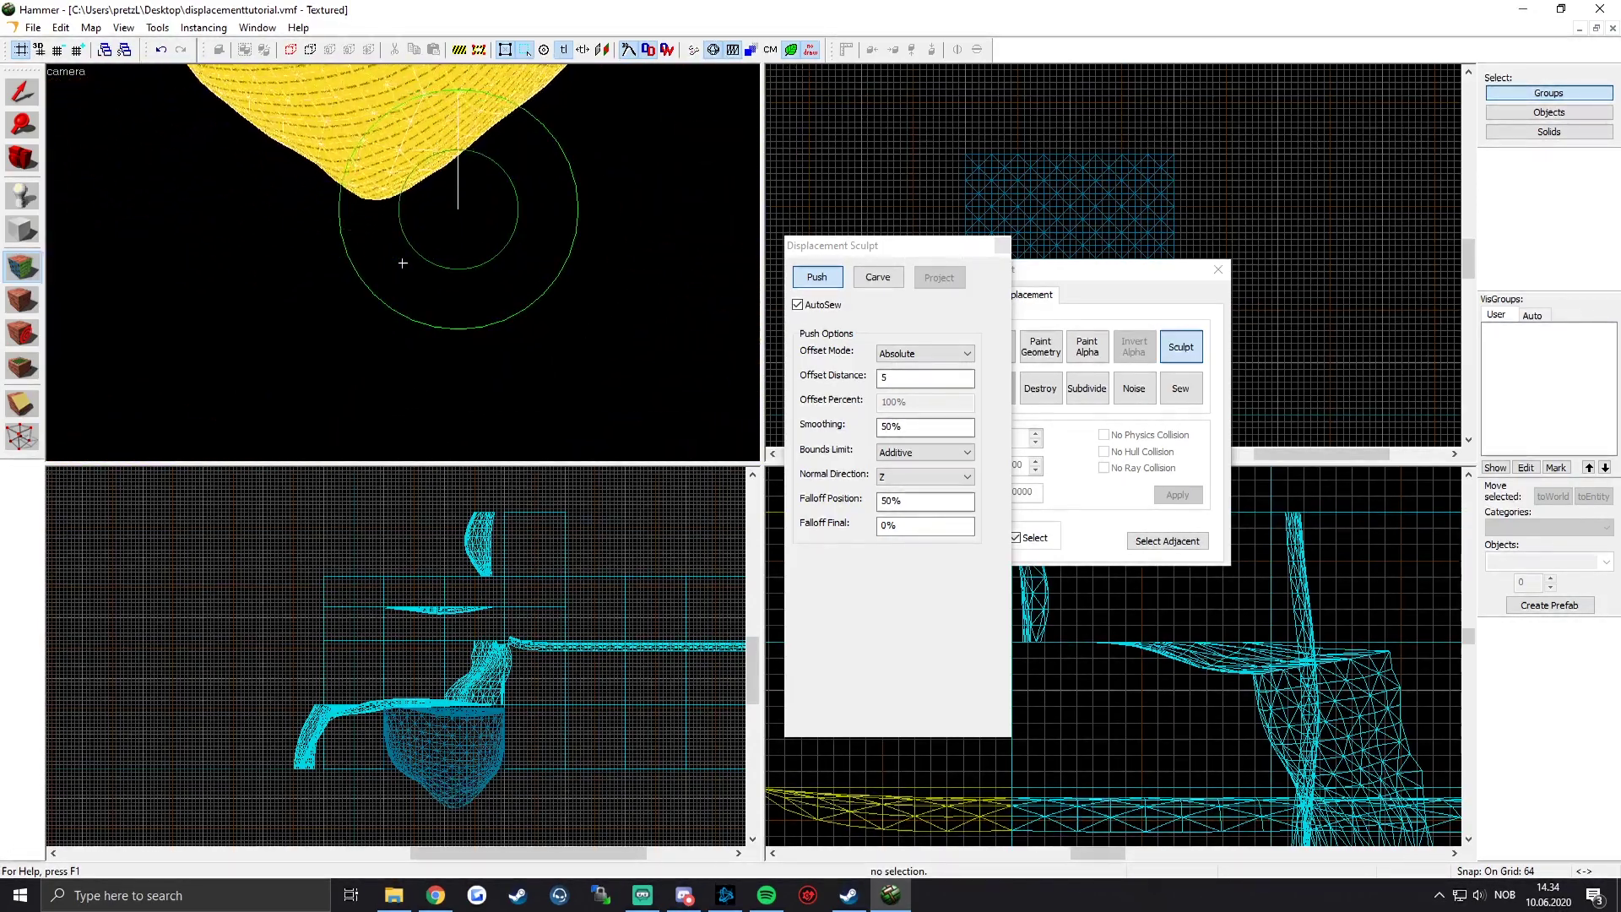
key(s)
key(z)
Step: Set the push normal direction to Screen XY and push the first upper corner of the block group outward
click(929, 476)
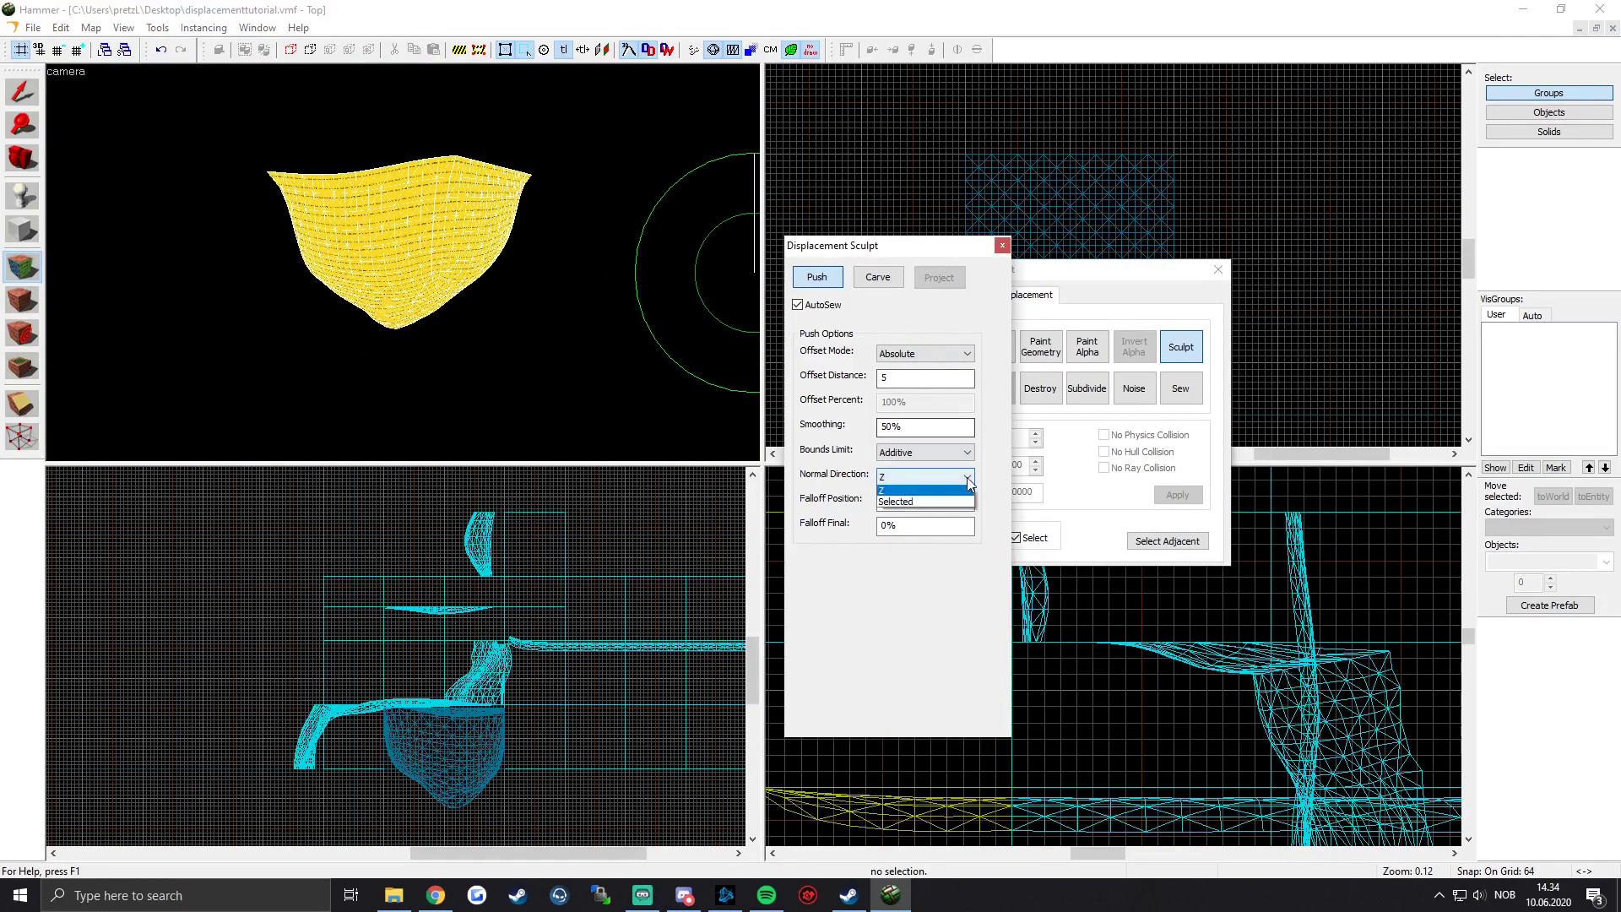
click(913, 525)
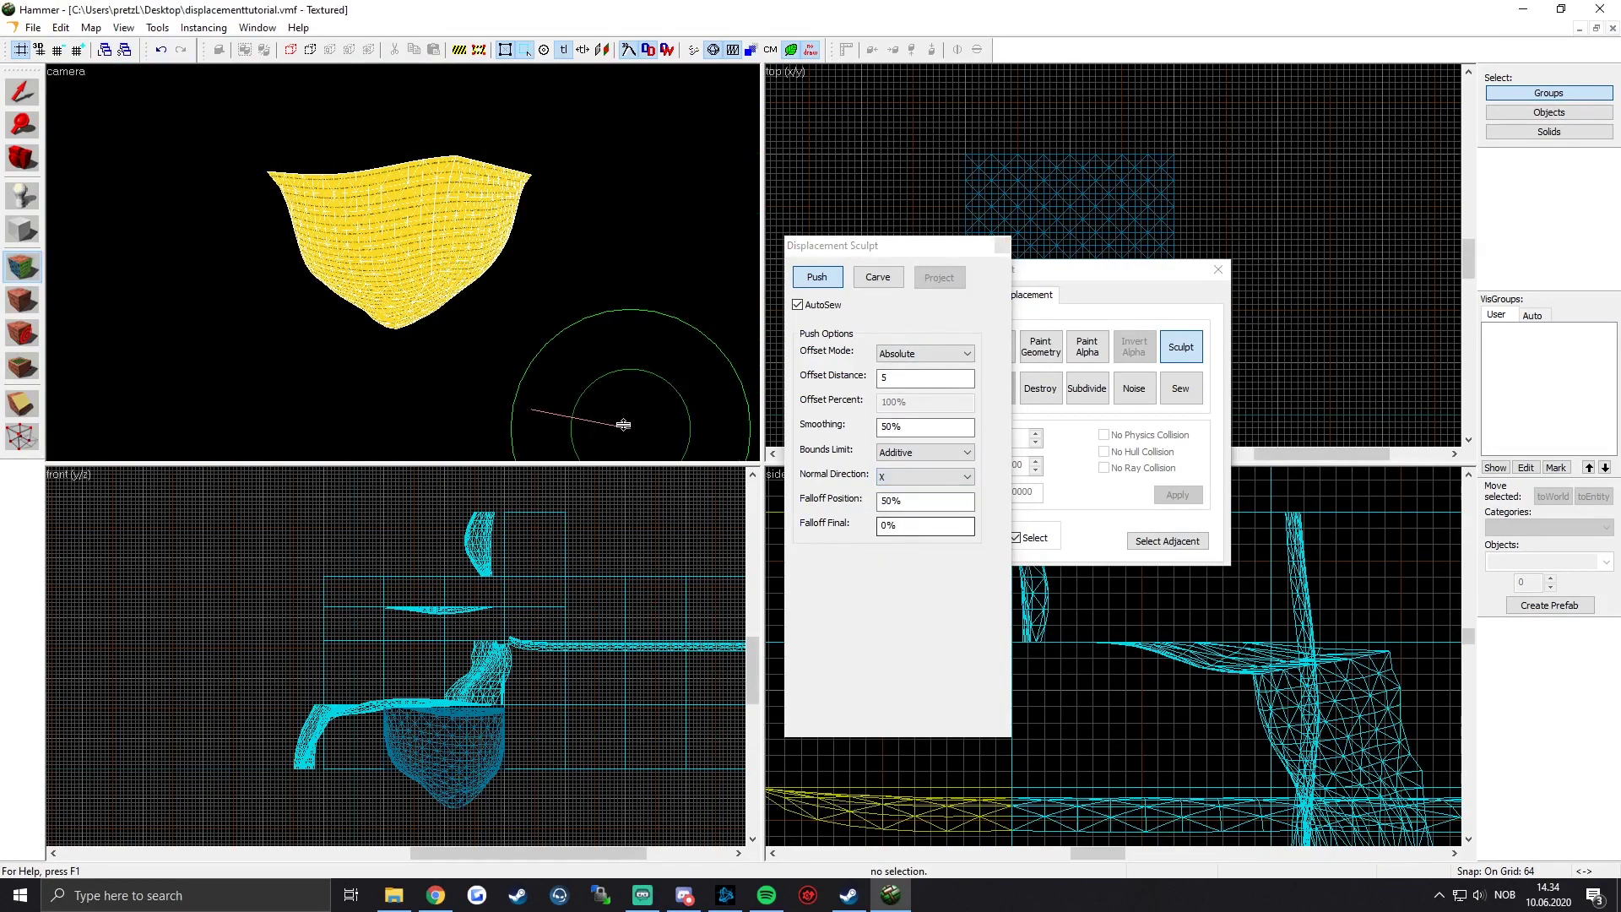
click(969, 476)
click(913, 502)
key(s)
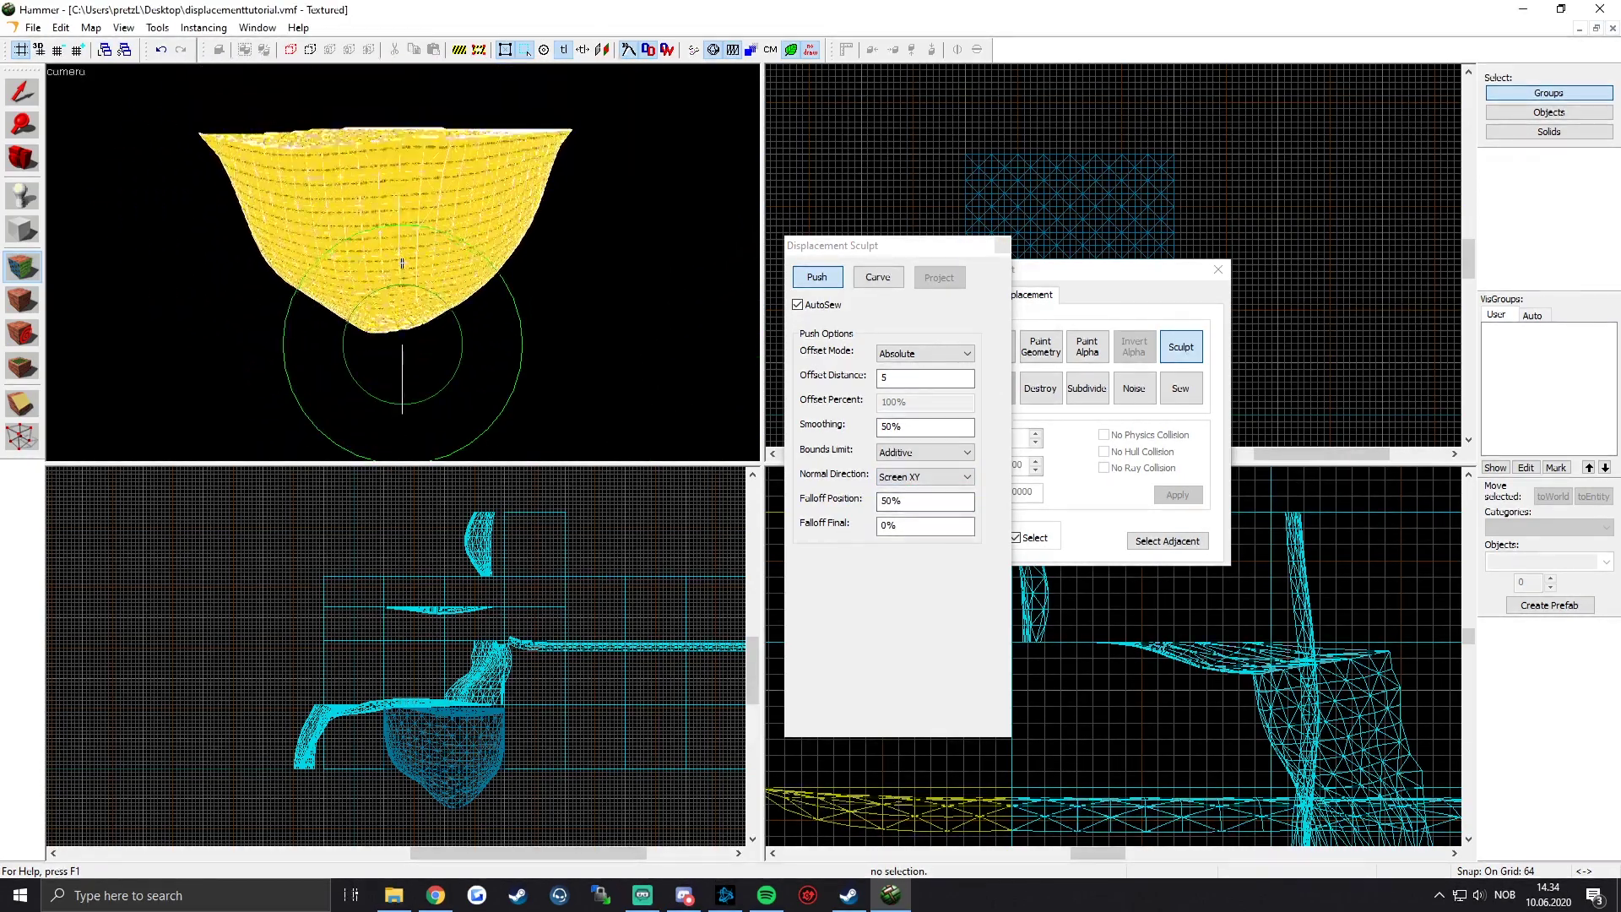
key(w)
key(s)
key(w)
key(s)
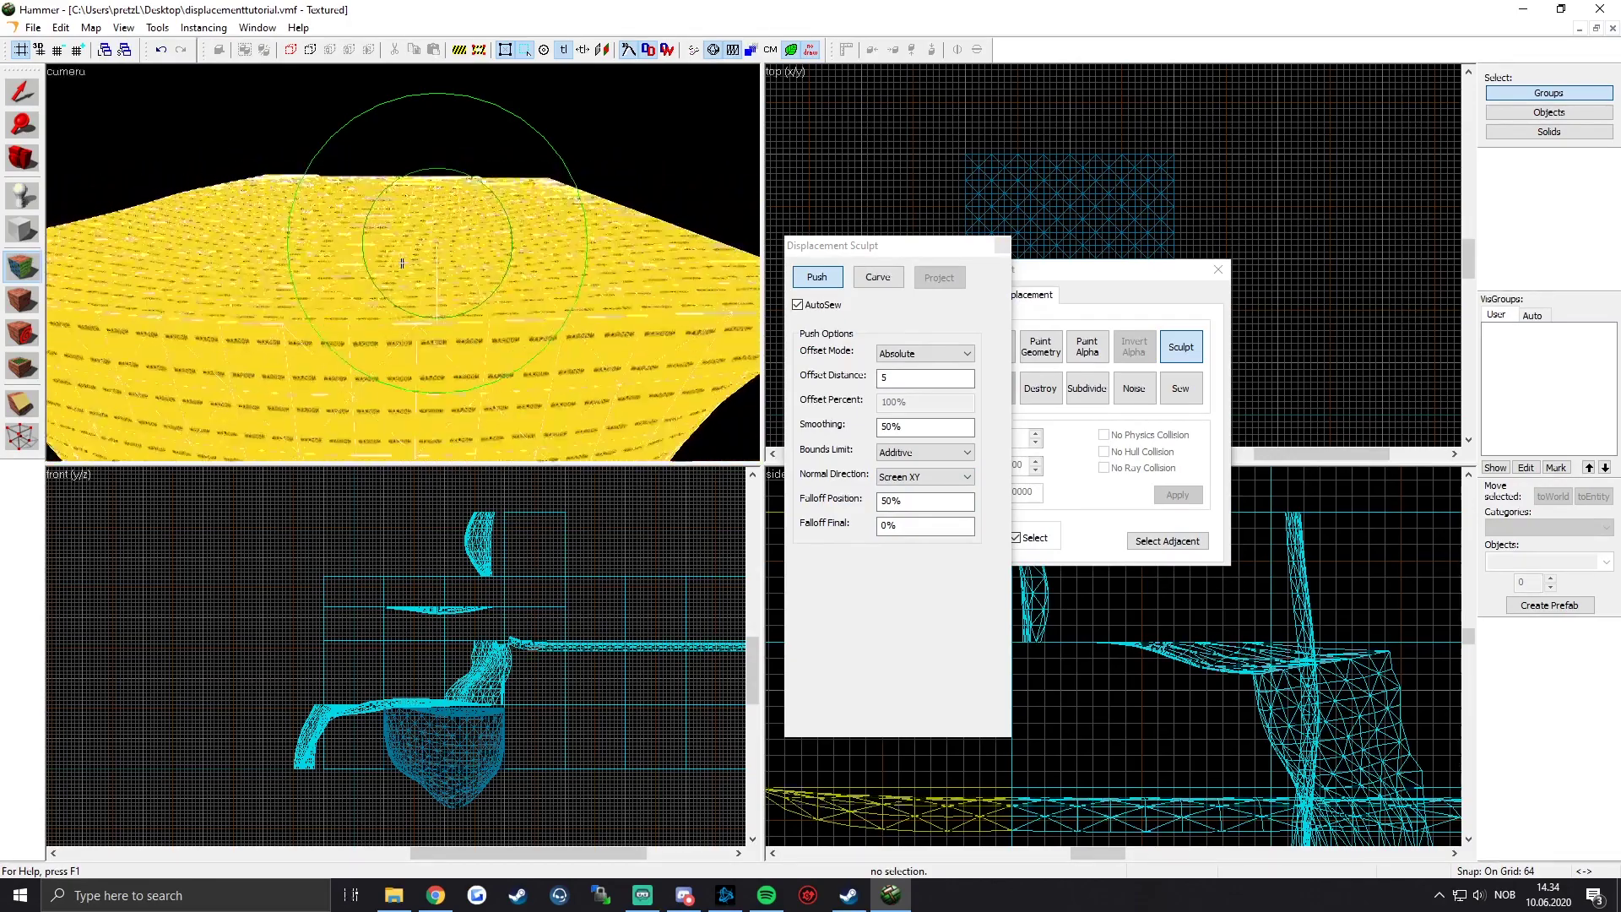
key(w)
key(s)
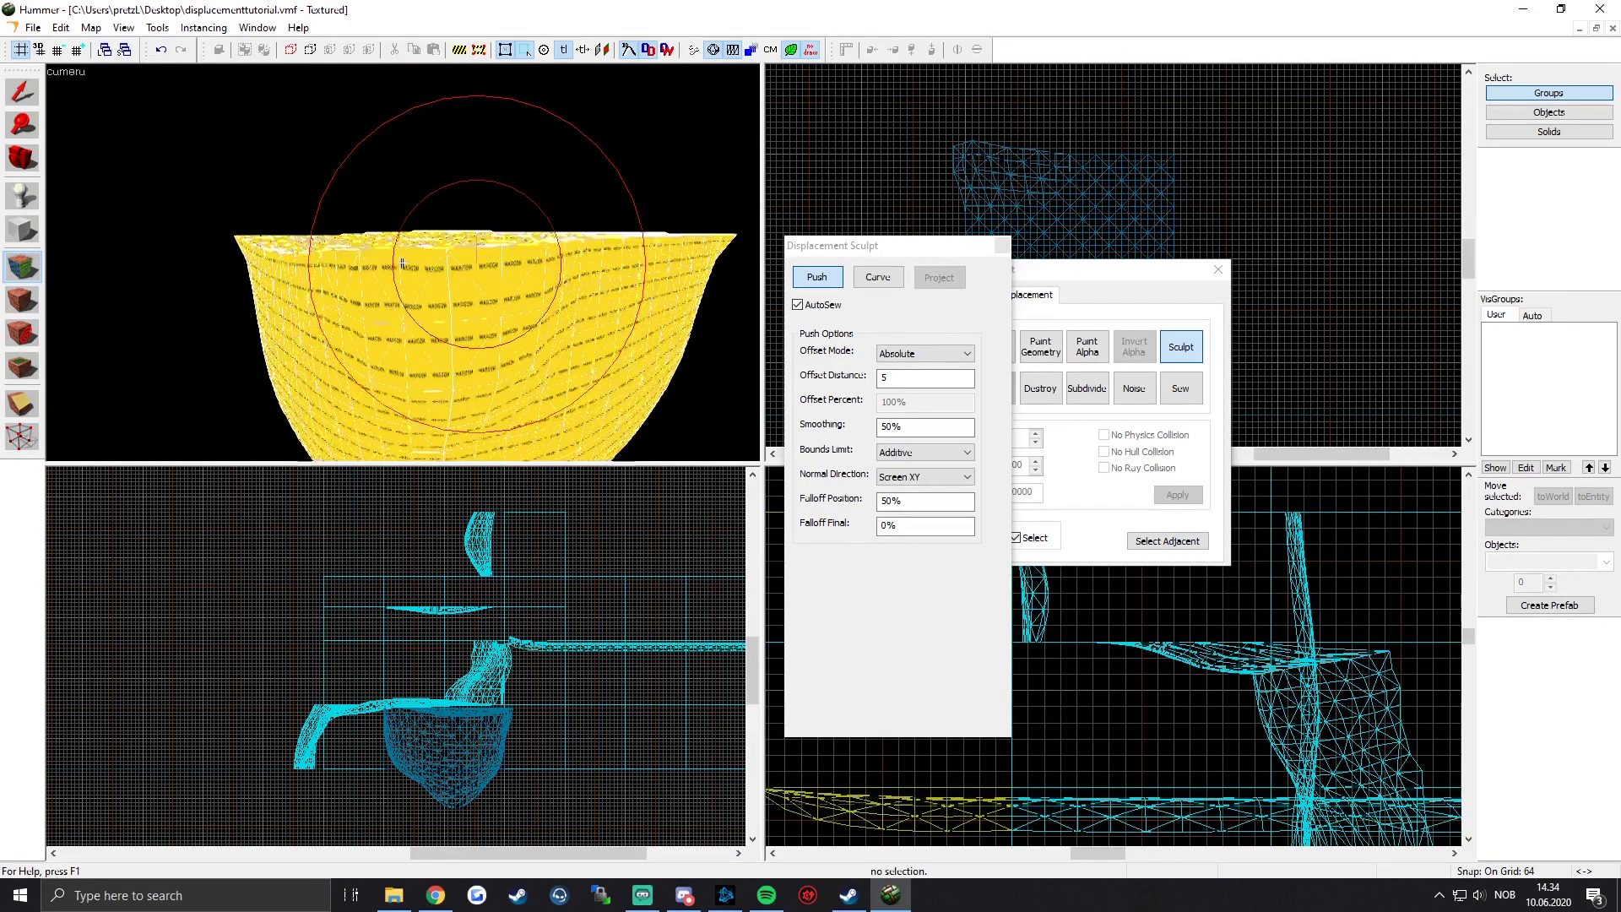
Step: Push the side wall next to the bulged corner outward to form an uneven rocky edge
key(a)
key(d)
drag(385, 261, 460, 279)
key(a)
click(383, 283)
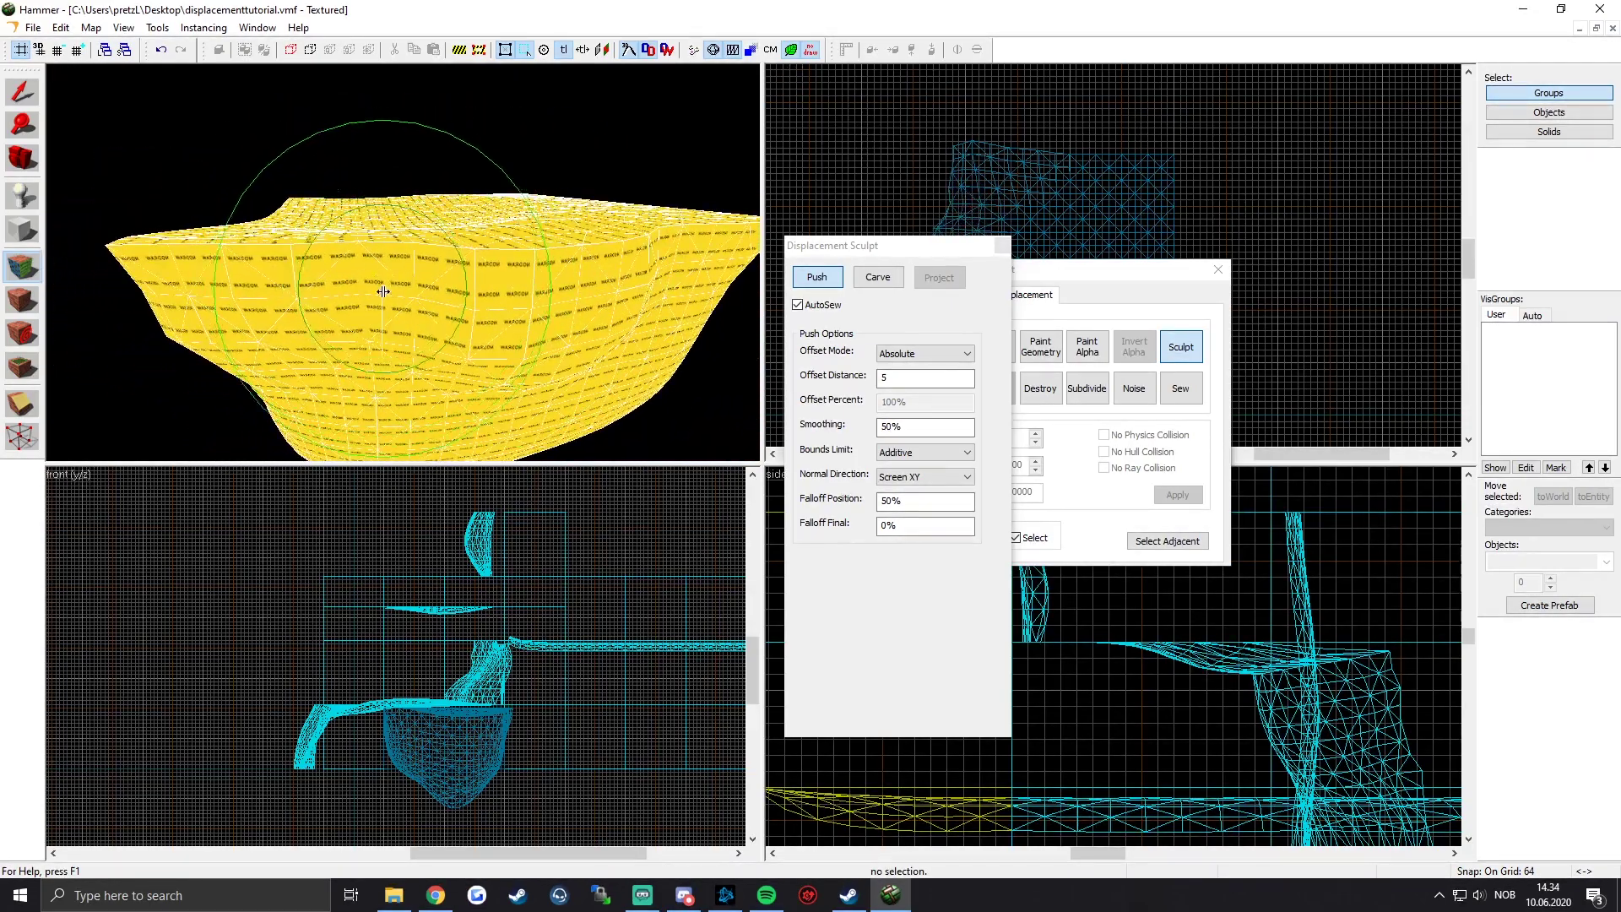
Step: Continue around the block group and push out the upper part of the next side wall
key(z)
key(d)
key(a)
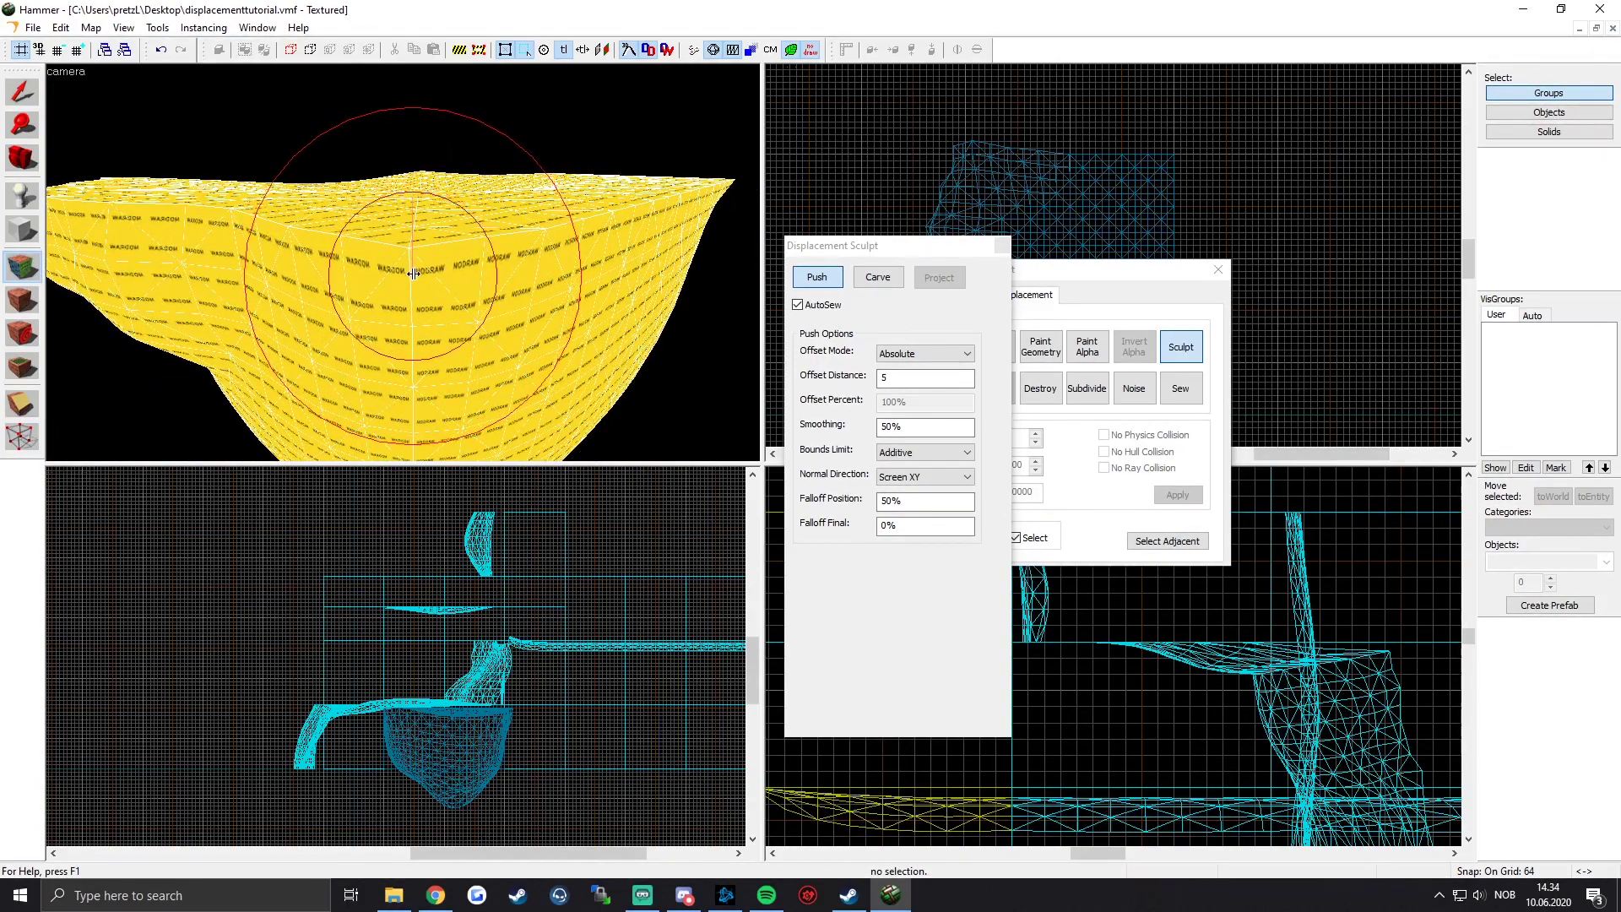
key(s)
right_drag(399, 270, 435, 270)
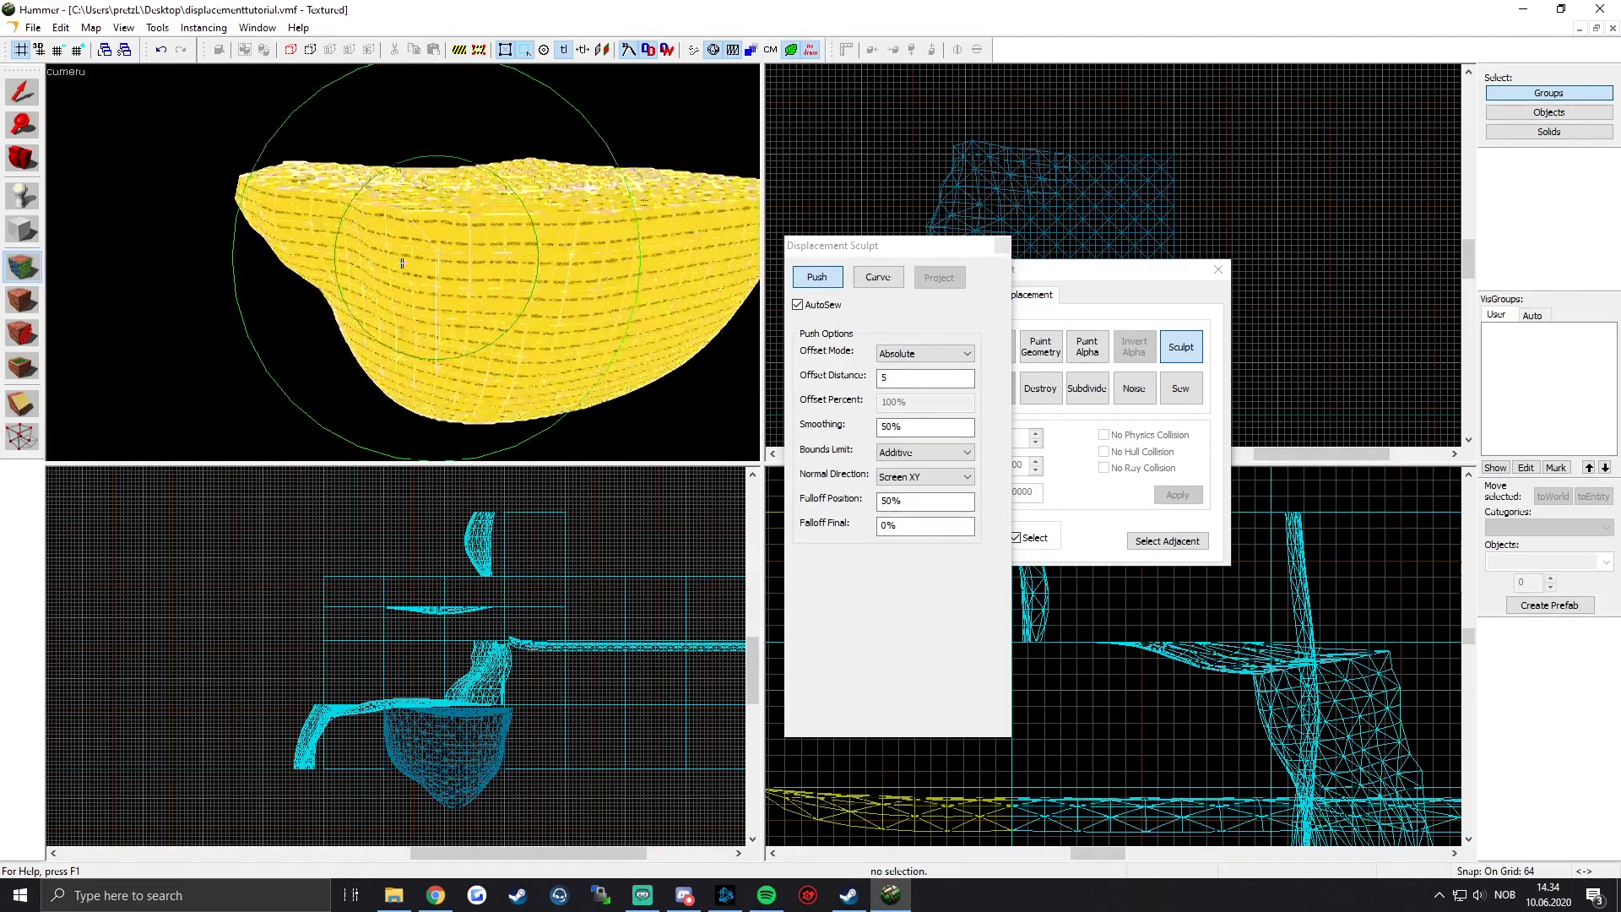
key(d)
key(z)
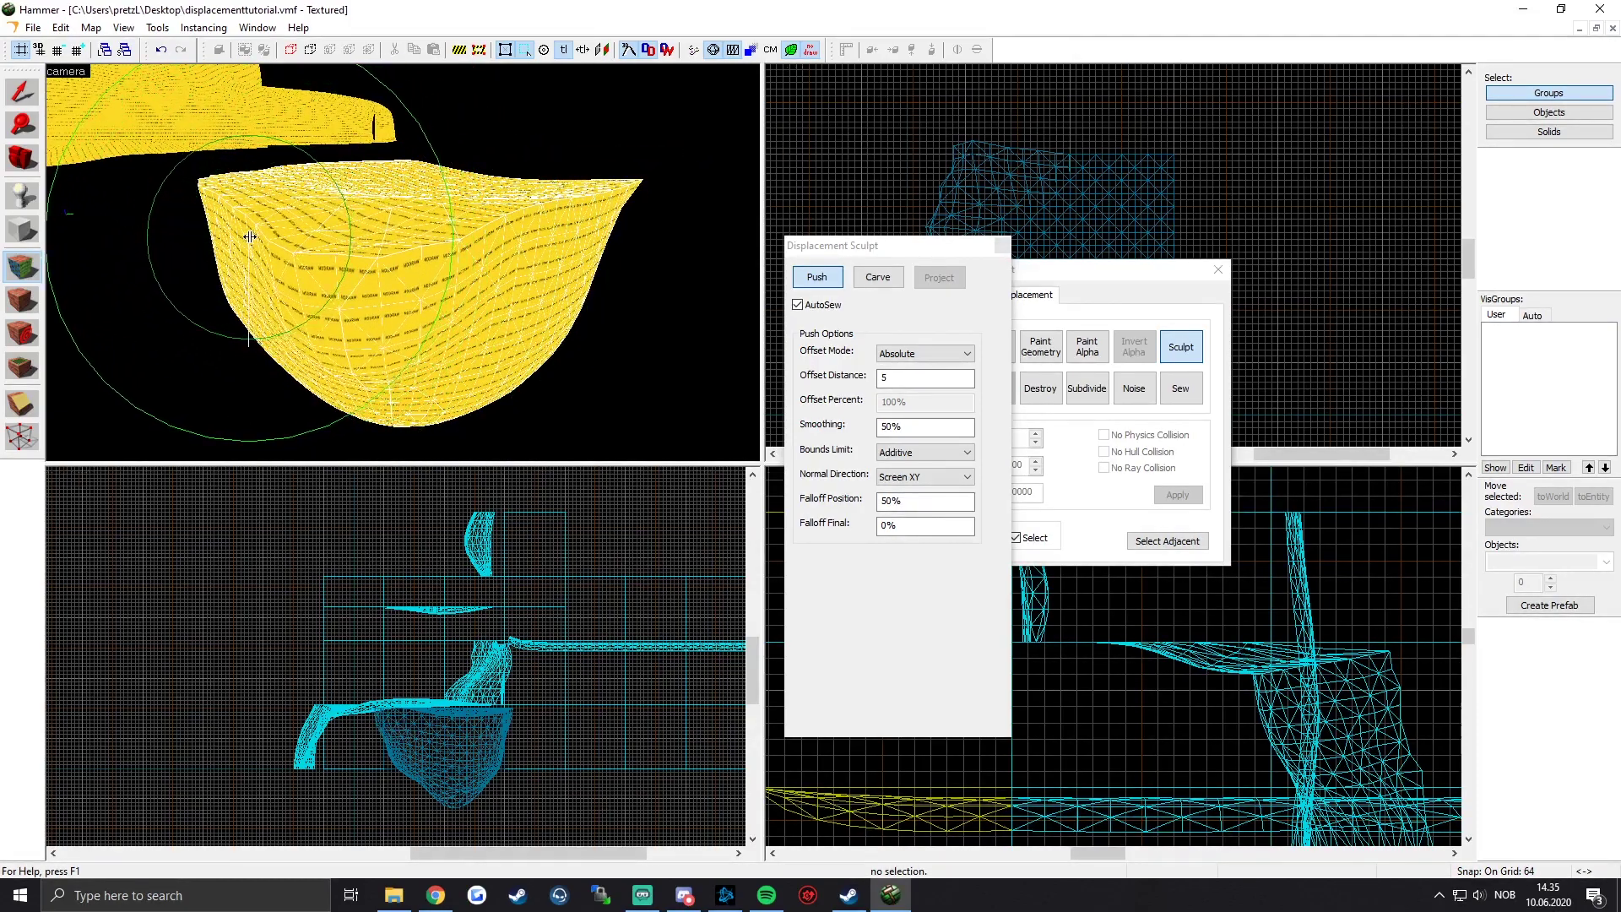
Step: Push the far end wall and its upper corners outward to make the rim irregular
key(z)
key(d)
key(w)
key(z)
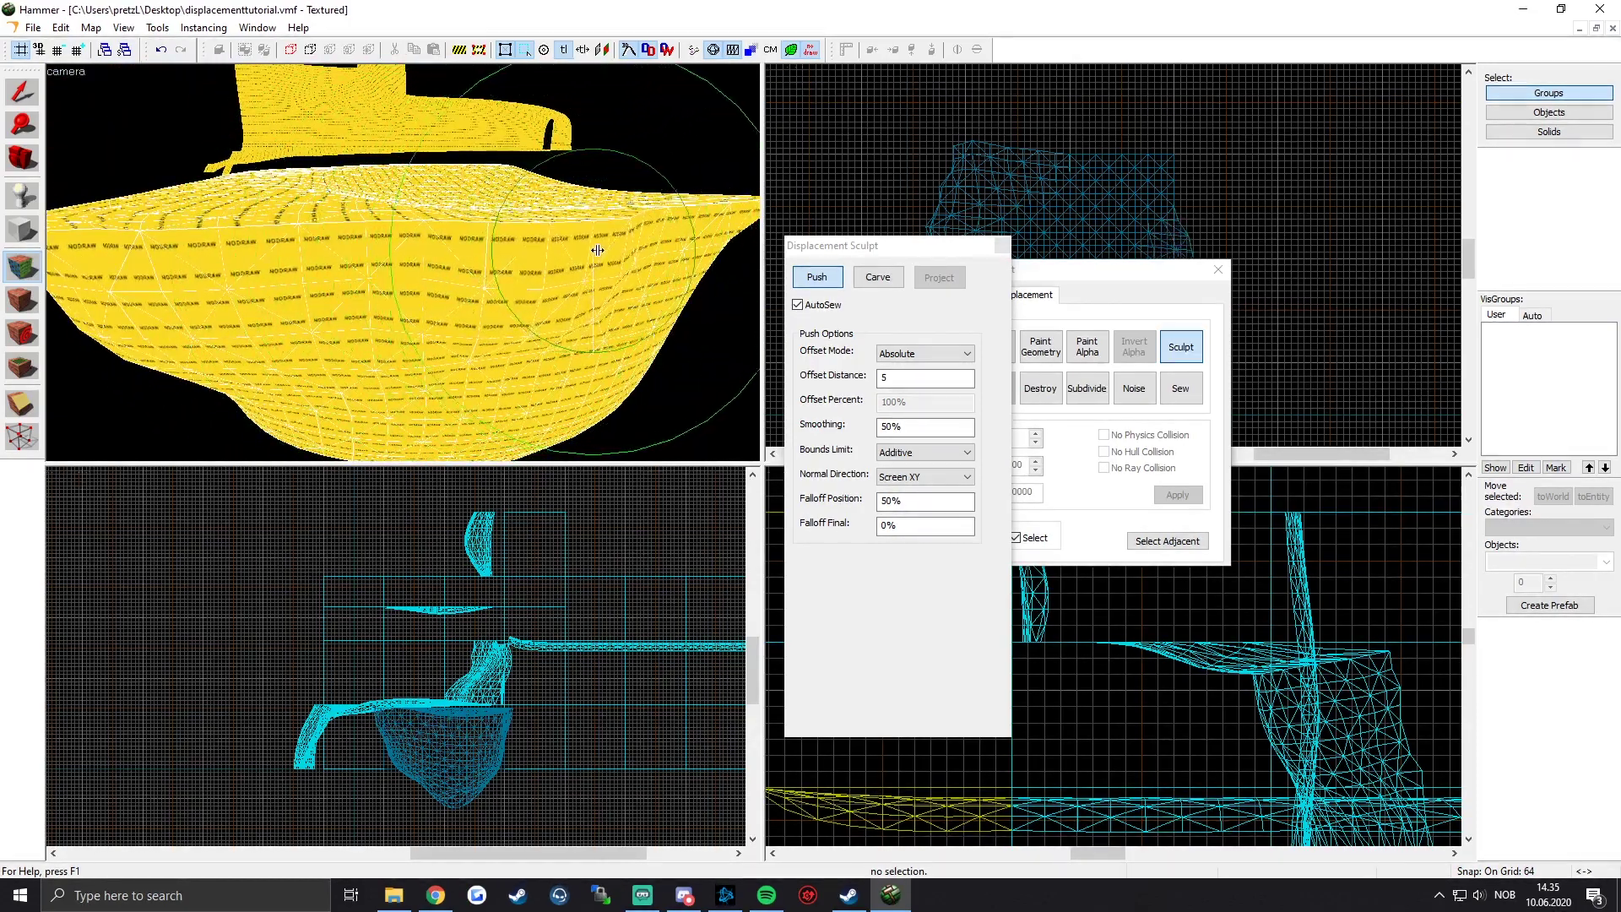
key(z)
key(d)
key(z)
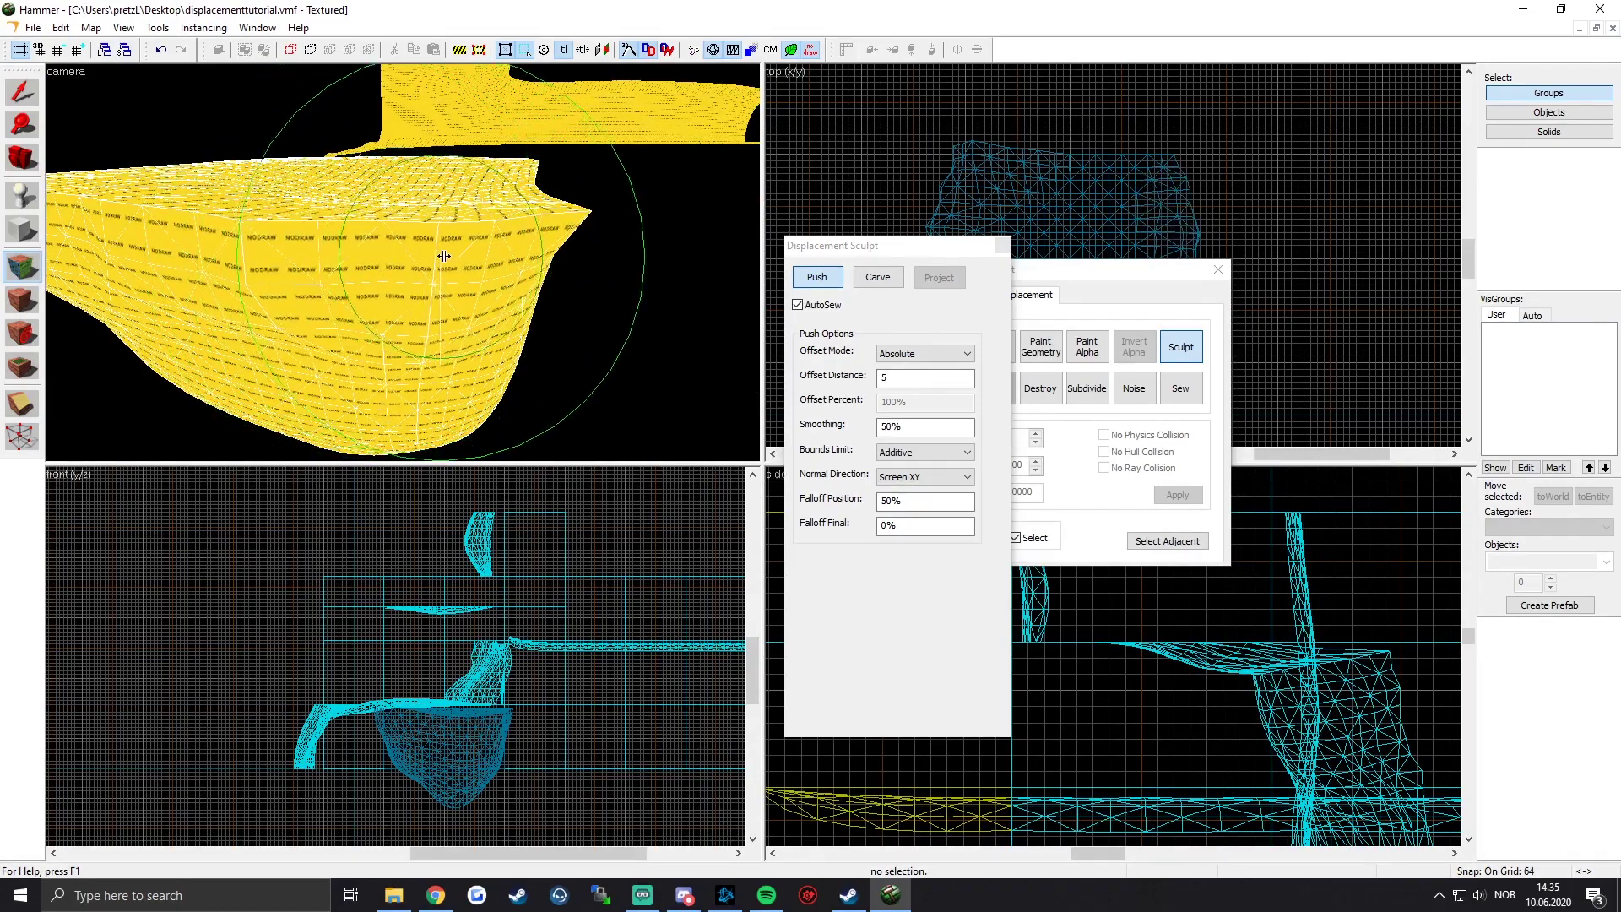
key(Left)
key(z)
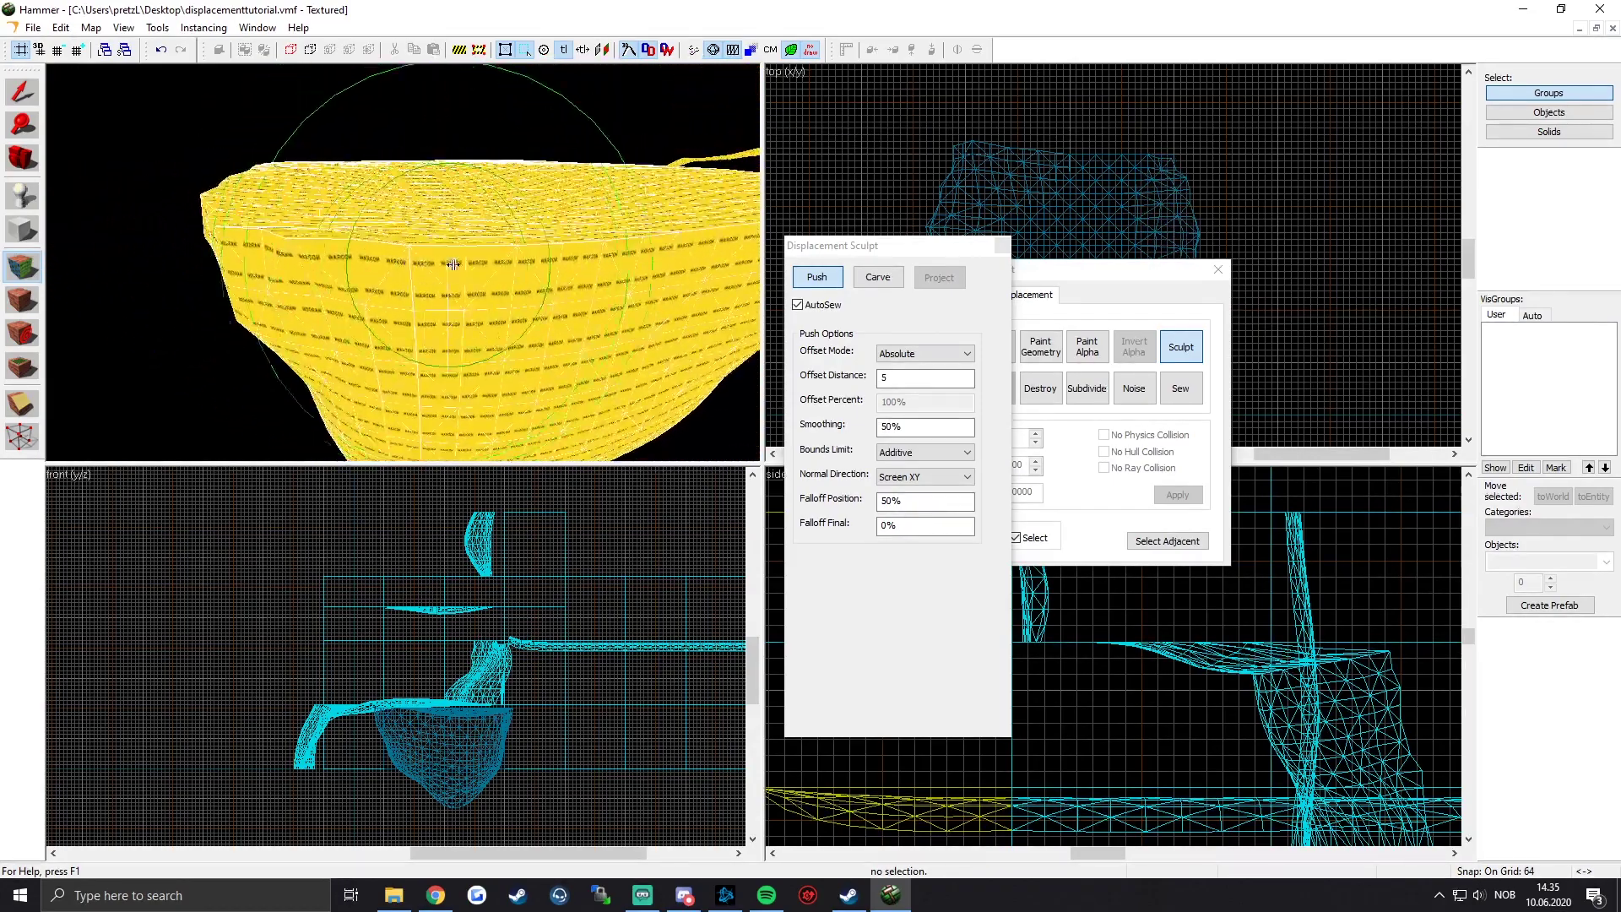
Step: Push the remaining straight long side of the block group outward into a rounded bulge
drag(445, 261, 514, 261)
key(z)
key(s)
key(z)
drag(414, 256, 426, 275)
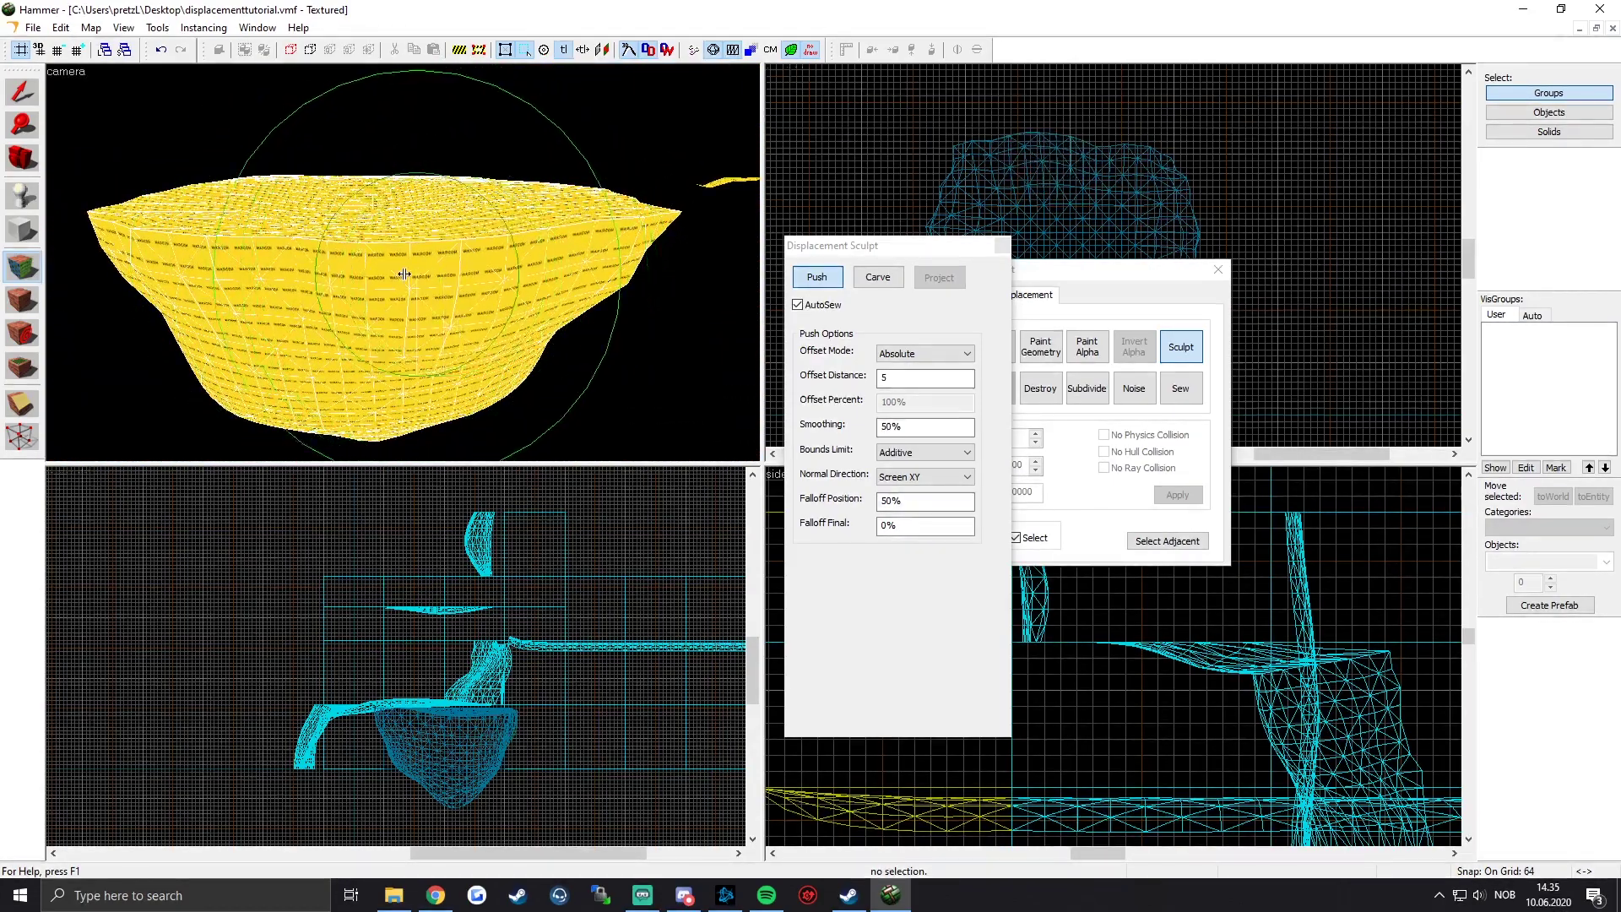
key(z)
Step: Set the push normal direction back to Z and examine the underside of the sculpted block group
key(w)
key(s)
key(Left)
click(925, 477)
click(899, 548)
key(z)
key(w)
key(a)
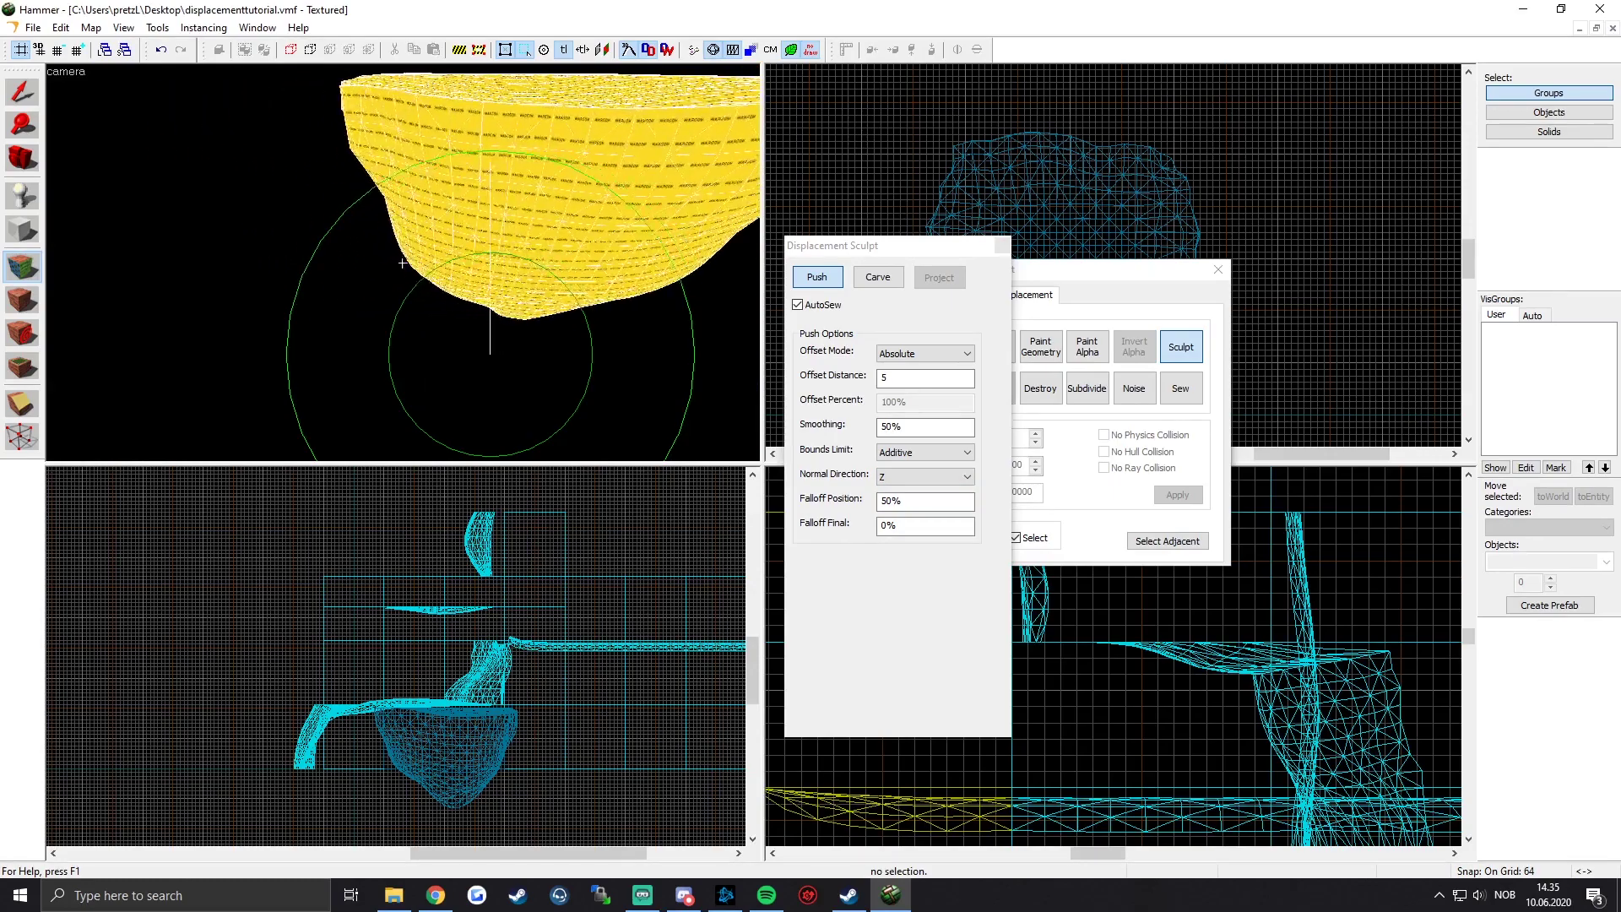
key(s)
key(Right)
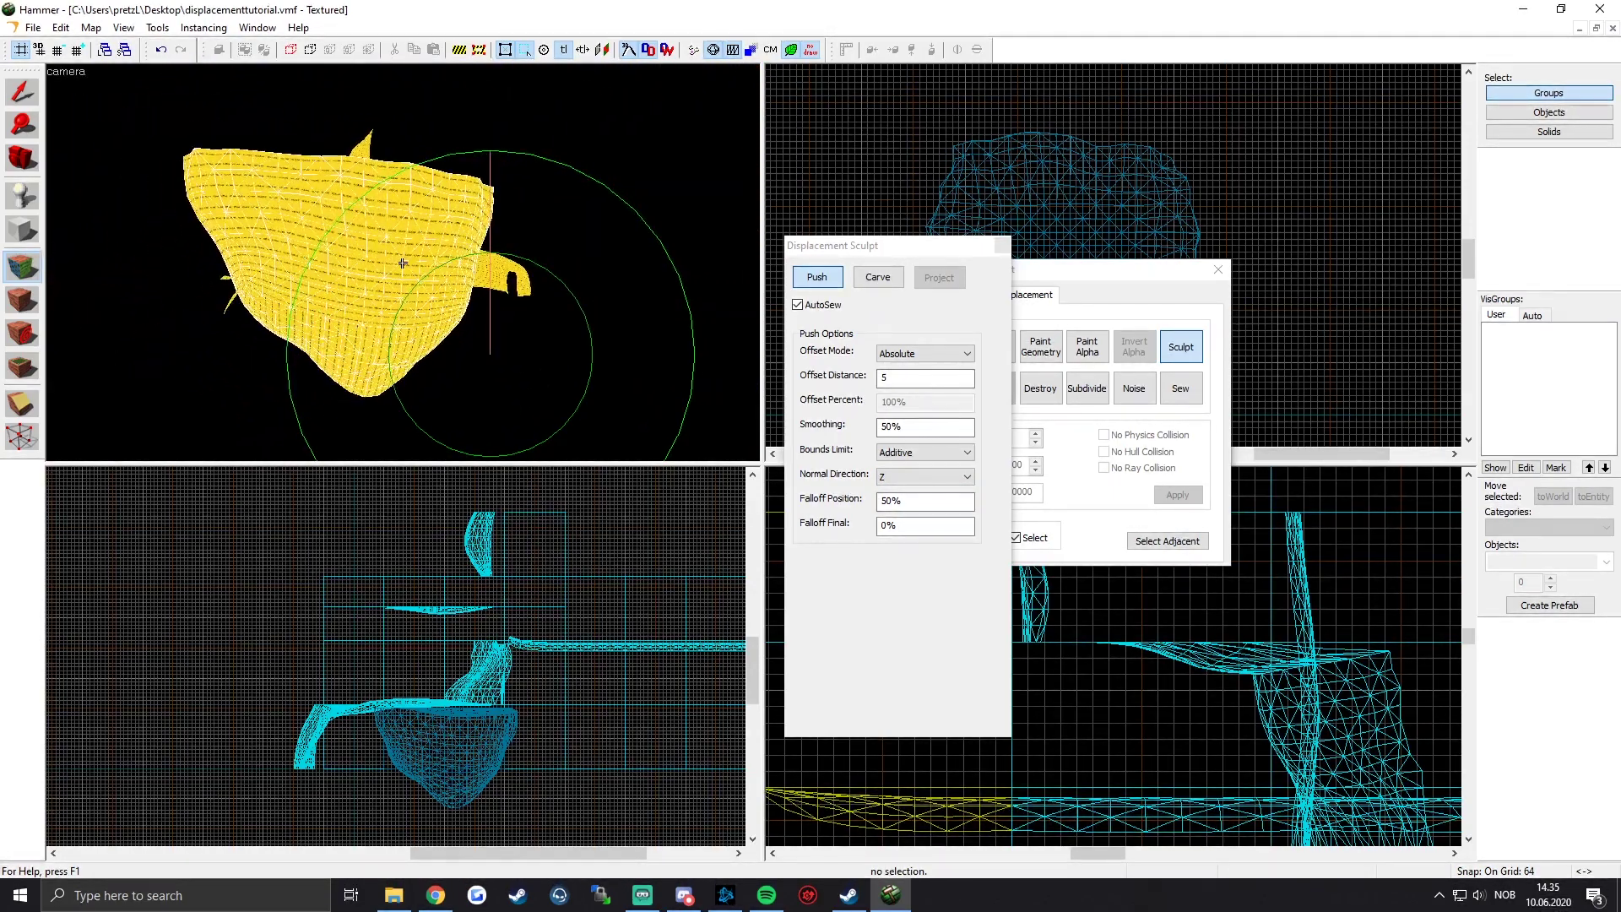
key(w)
key(z)
Step: Close the sculpt settings and select the top displacements of the block group
click(1002, 246)
key(z)
key(w)
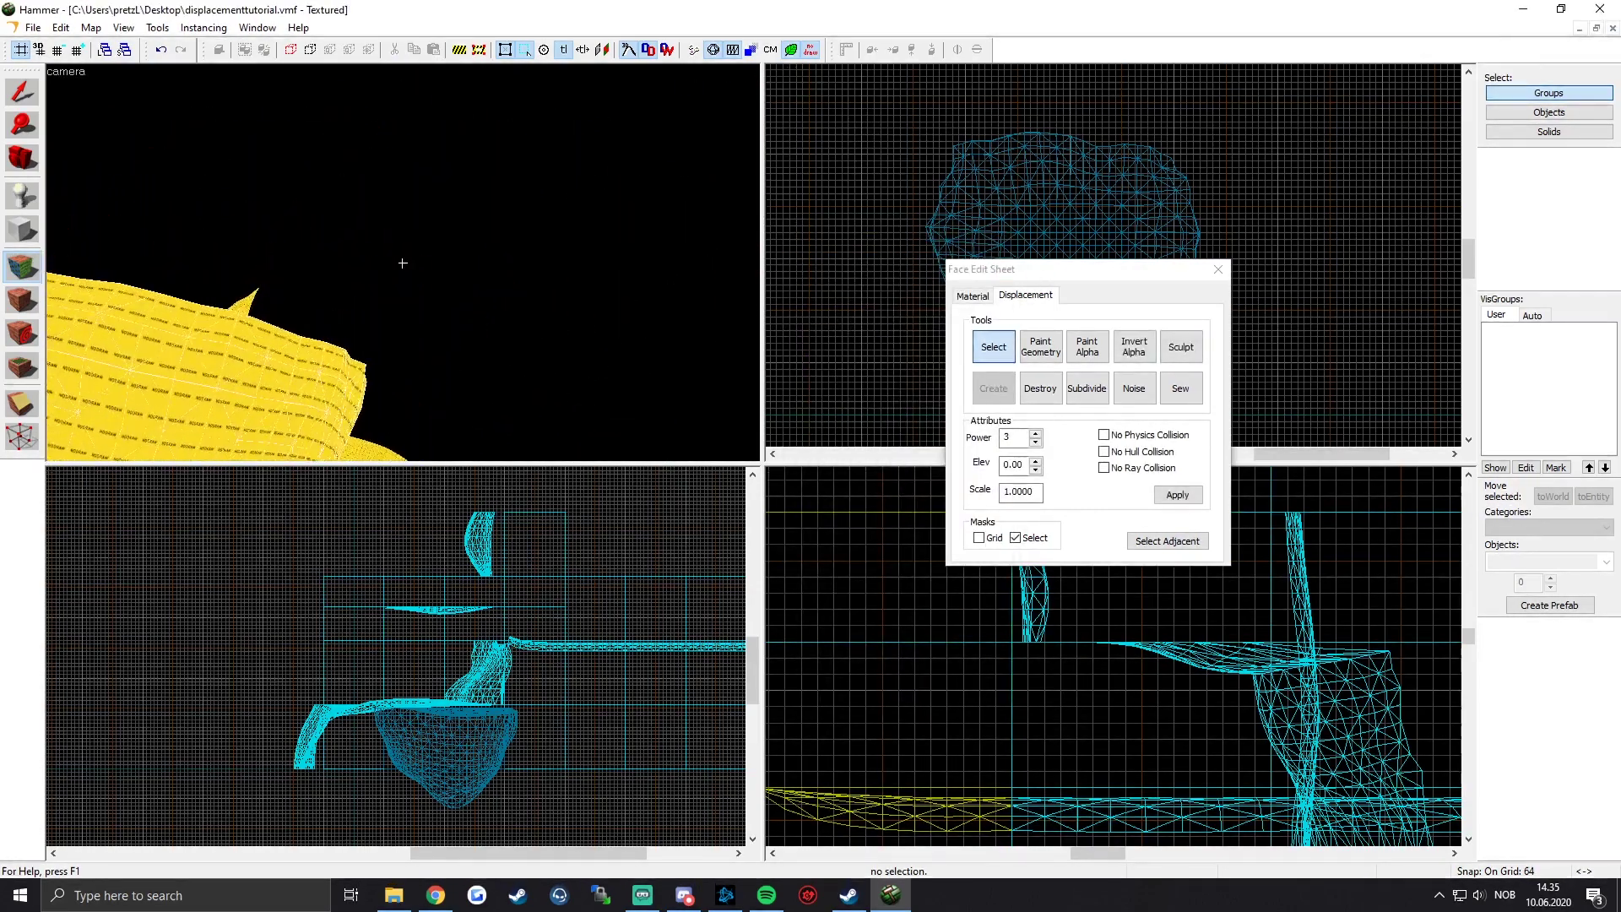
key(s)
key(z)
click(290, 174)
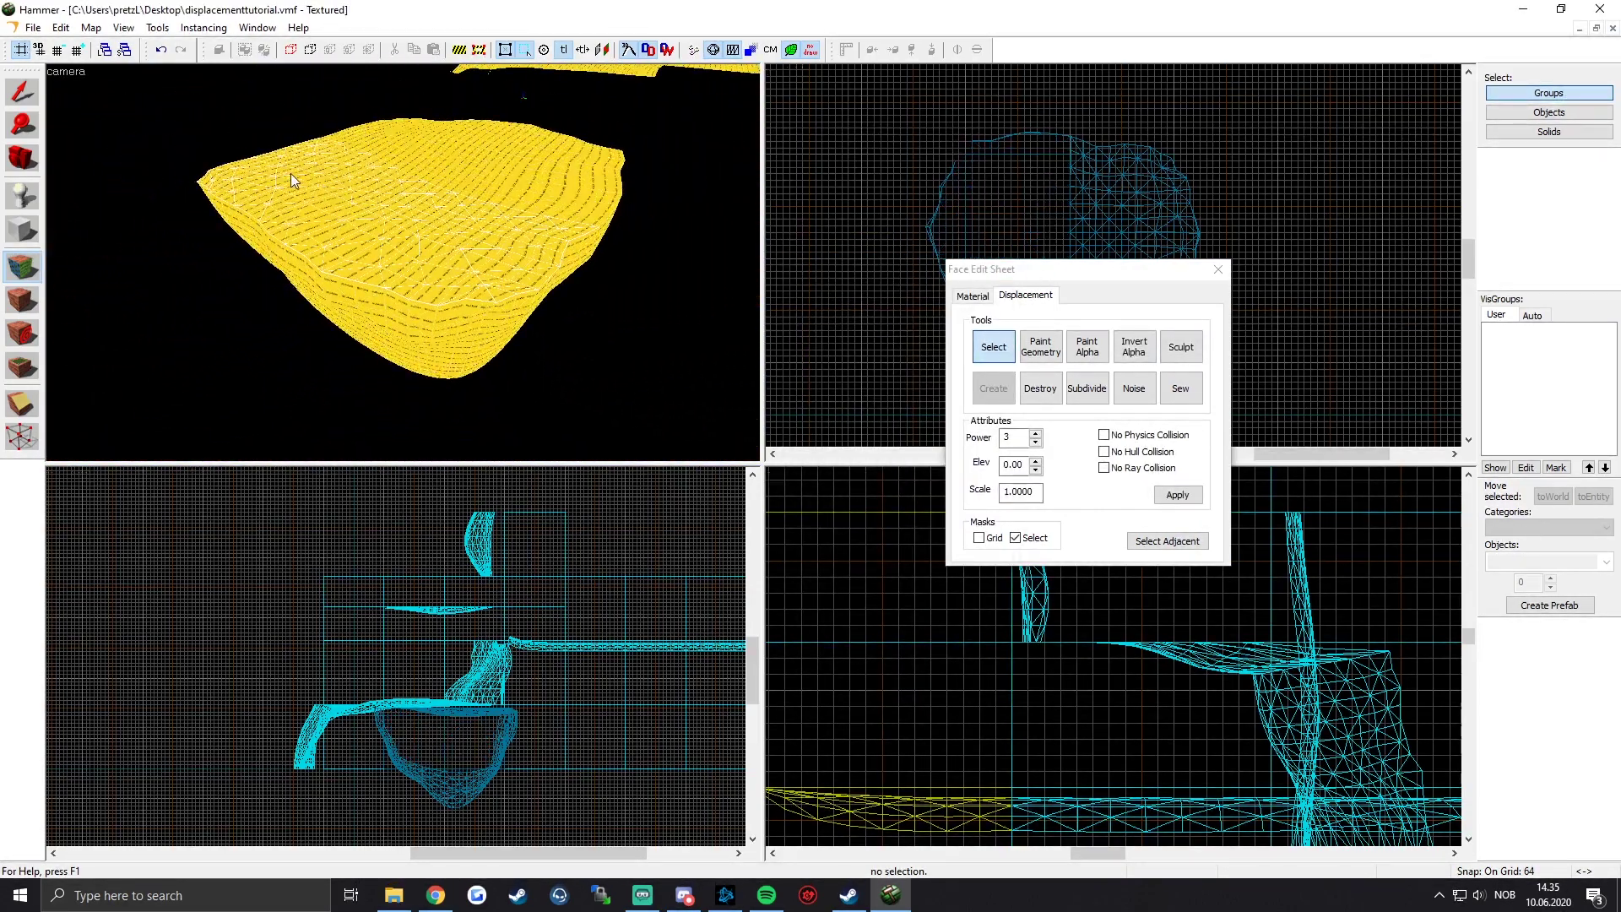
ctrl+click(516, 152)
key(z)
key(d)
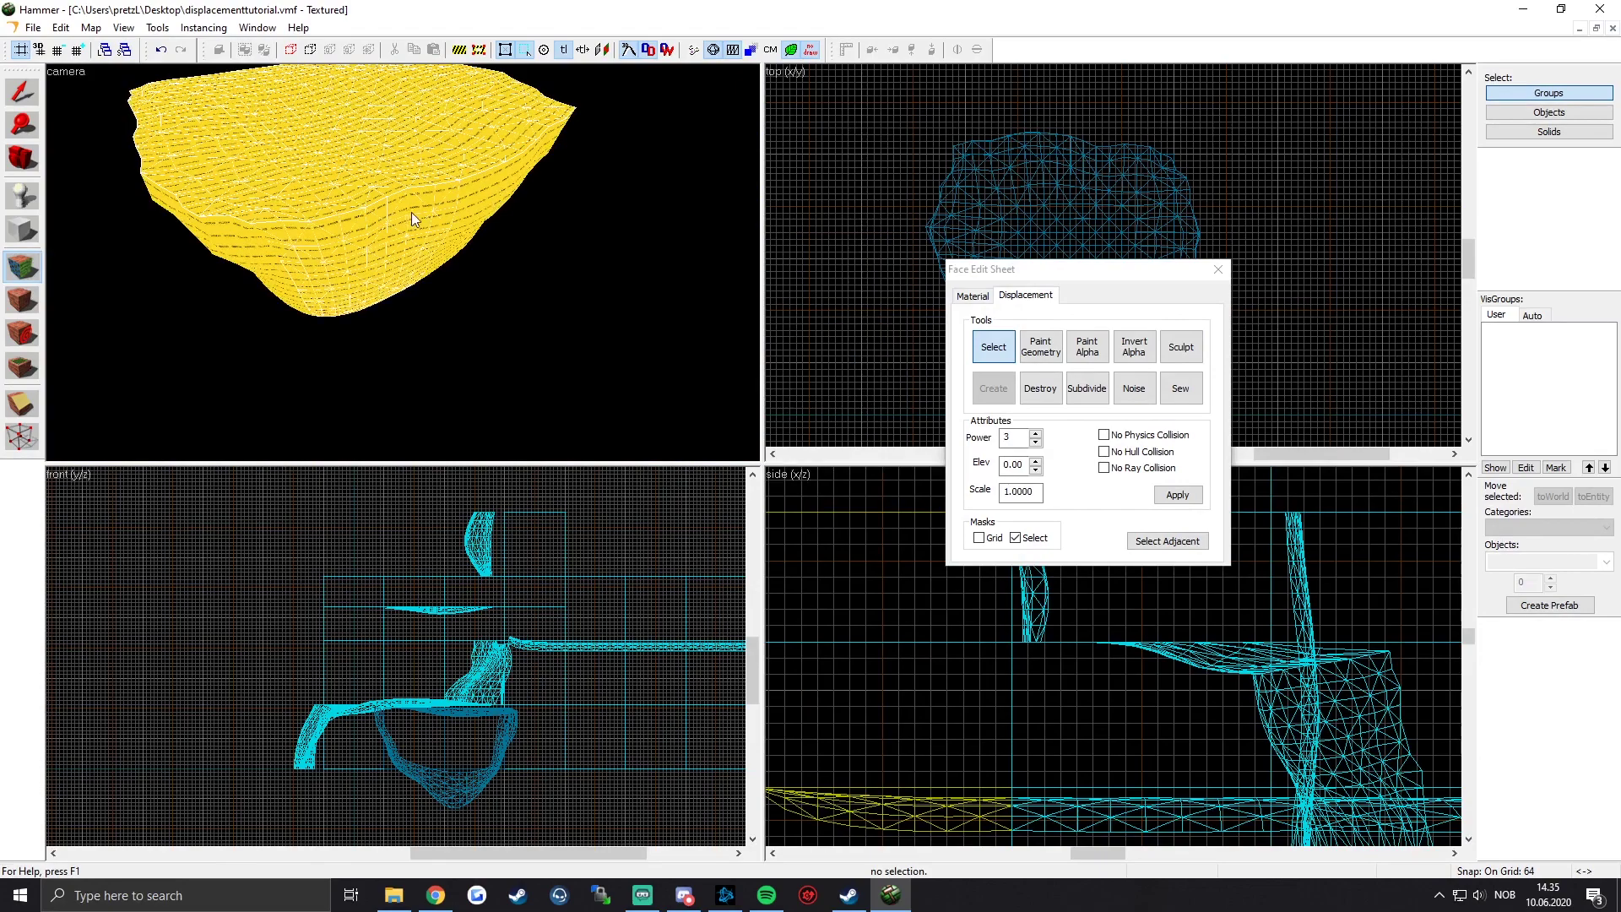
ctrl+click(262, 233)
key(z)
key(a)
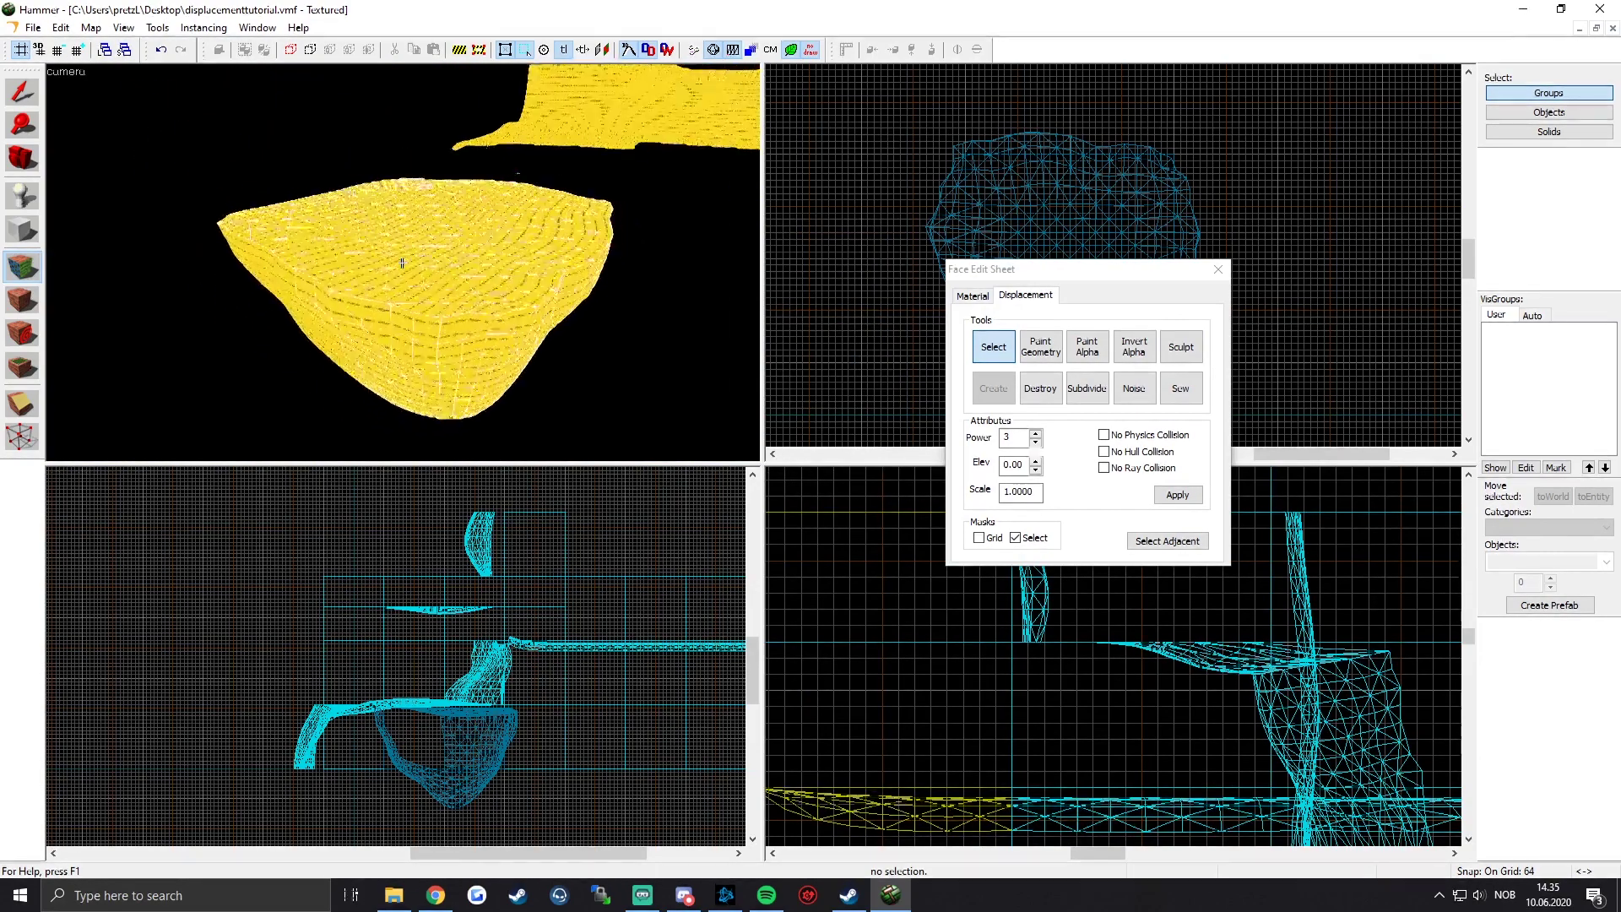
key(z)
ctrl+click(390, 287)
Step: Examine the sculpted block group and its top surface from several sides
key(z)
key(a)
key(z)
key(z)
key(a)
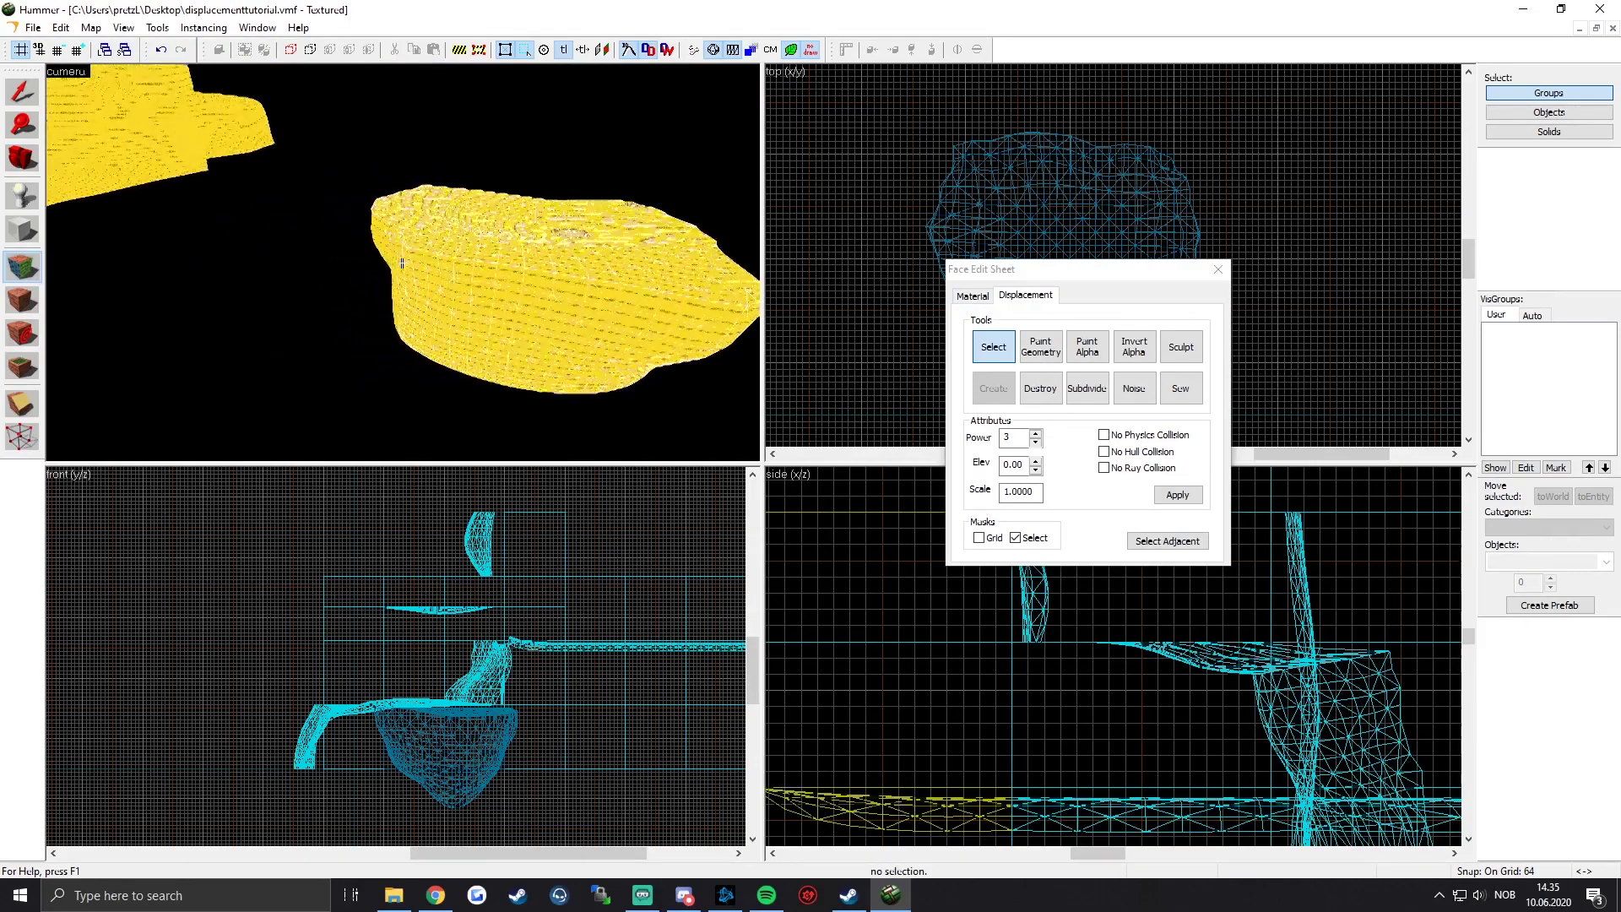
key(z)
key(a)
key(z)
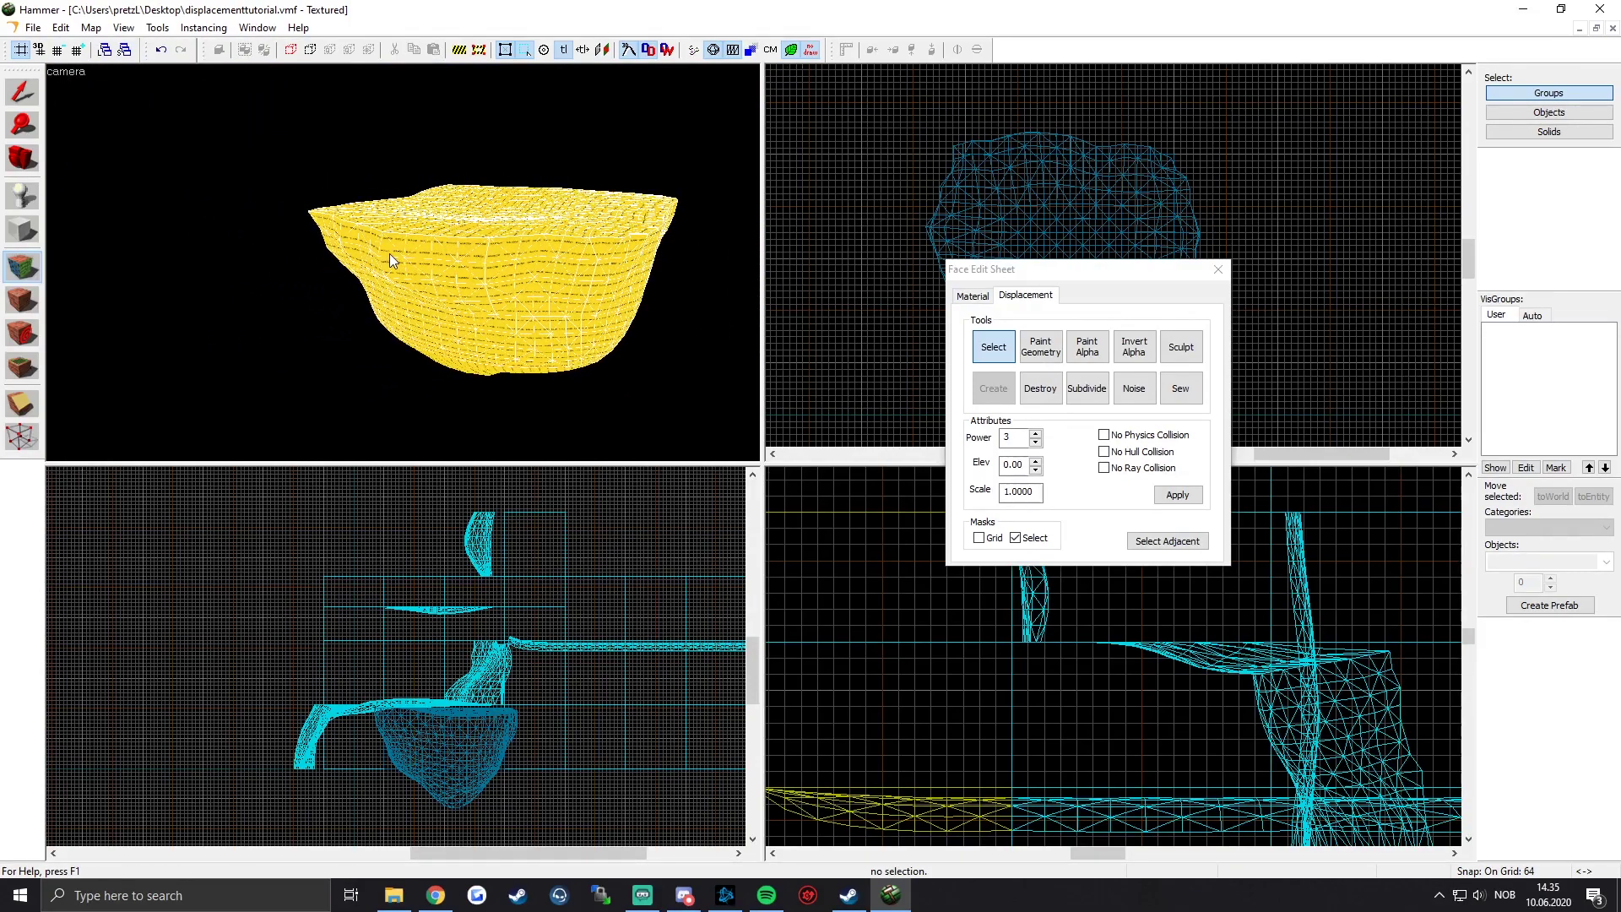
key(z)
key(w)
key(w)
key(z)
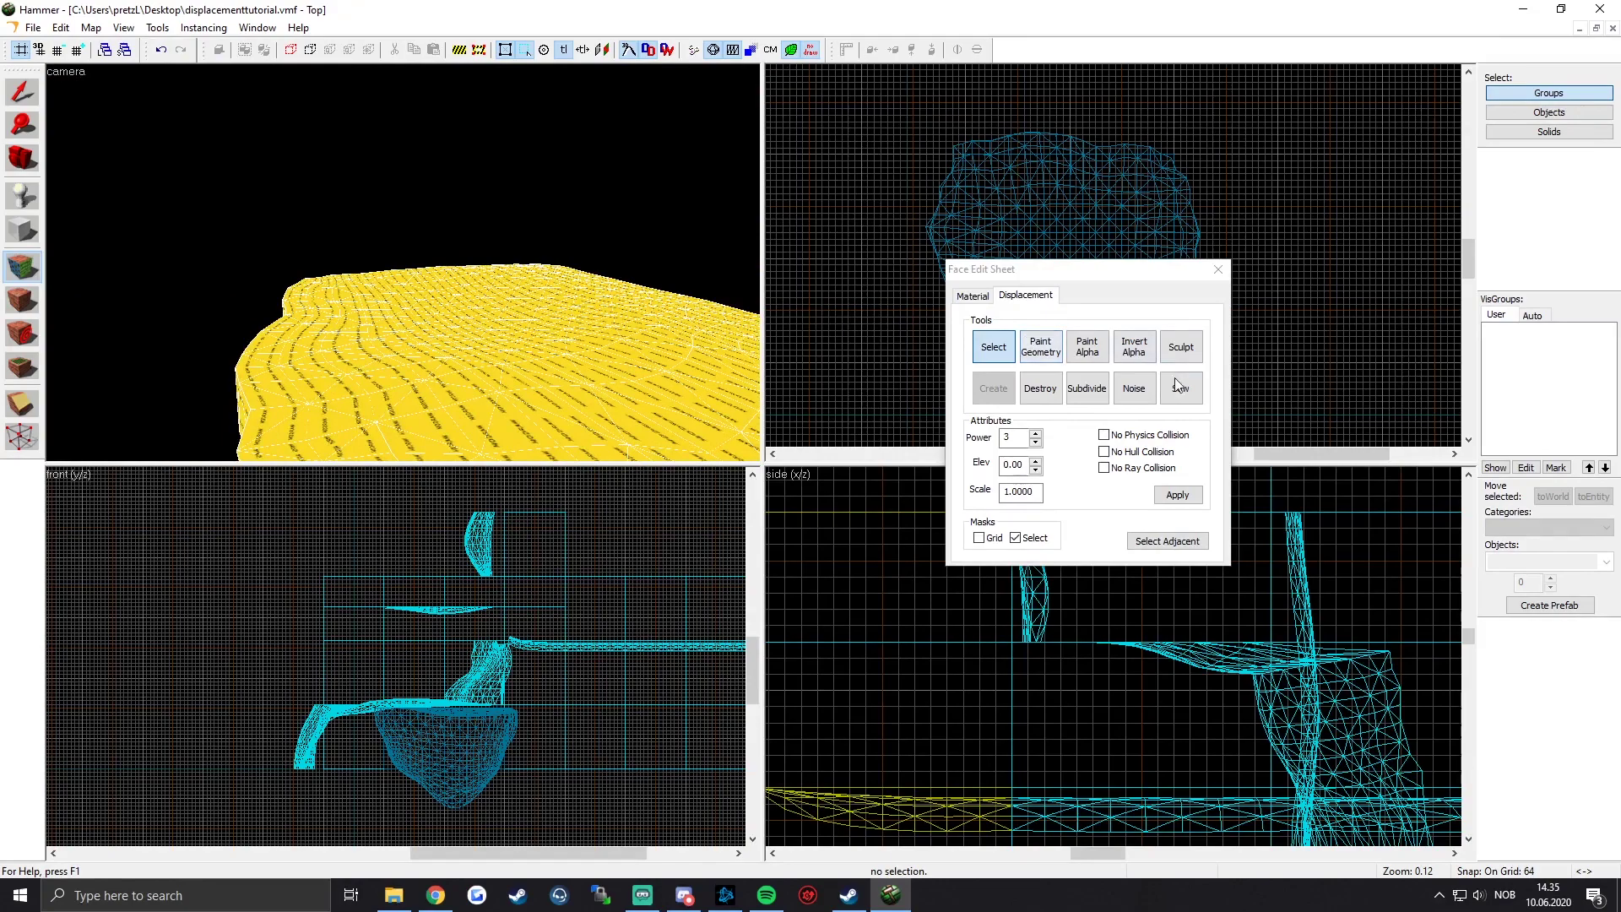
Step: Sculpt the selected top surface with the Z push direction, raising part of it into a hill
click(1181, 347)
key(s)
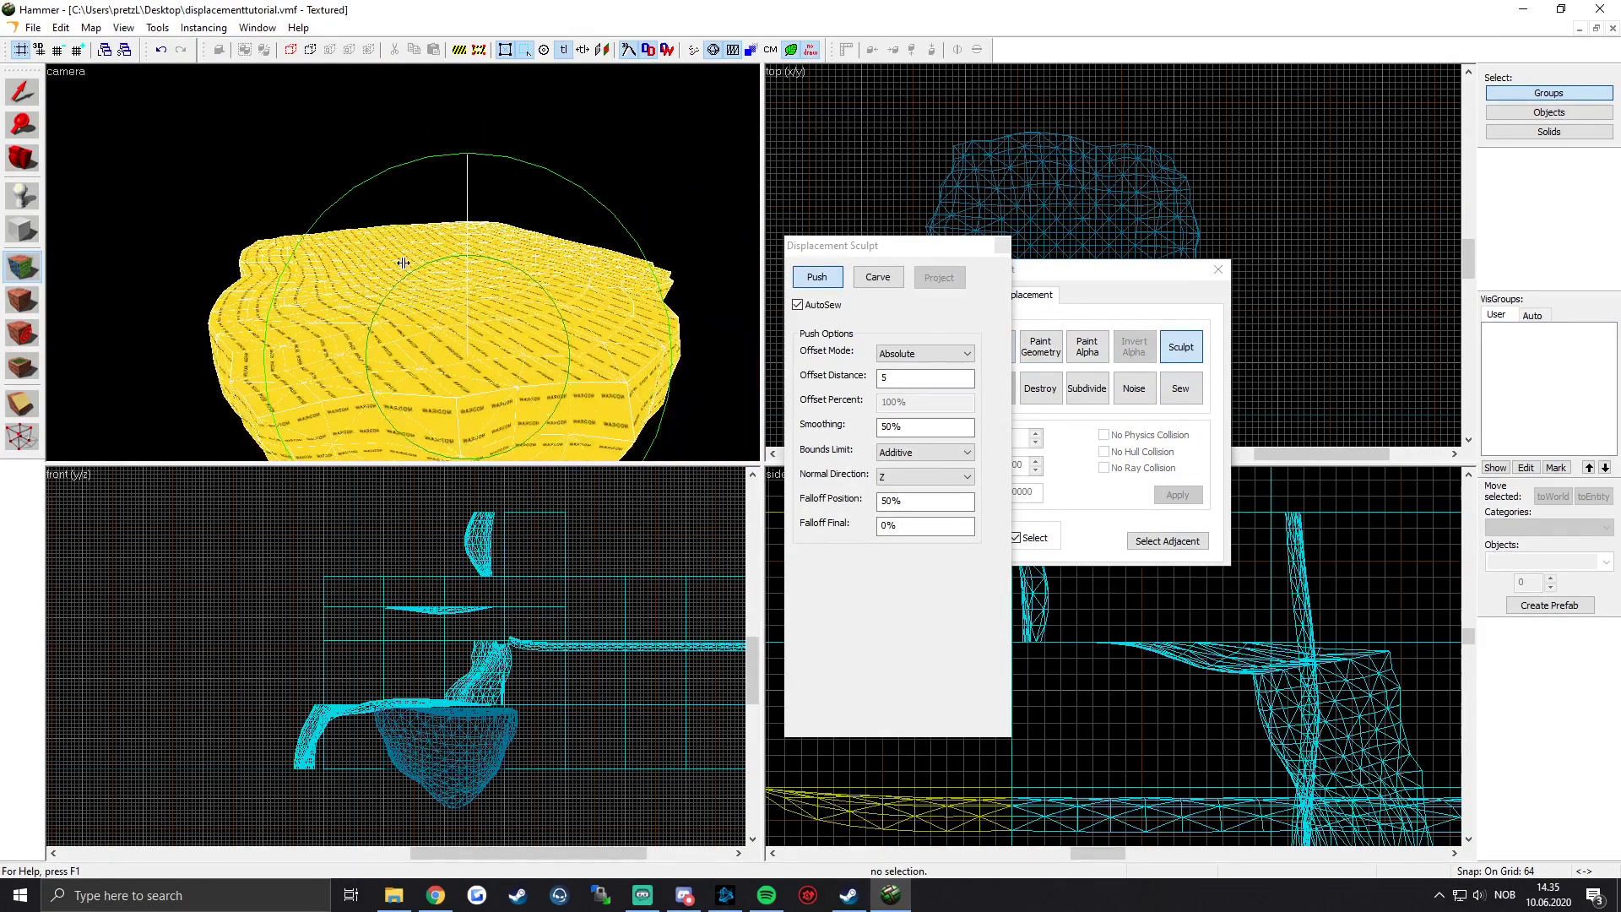
key(w)
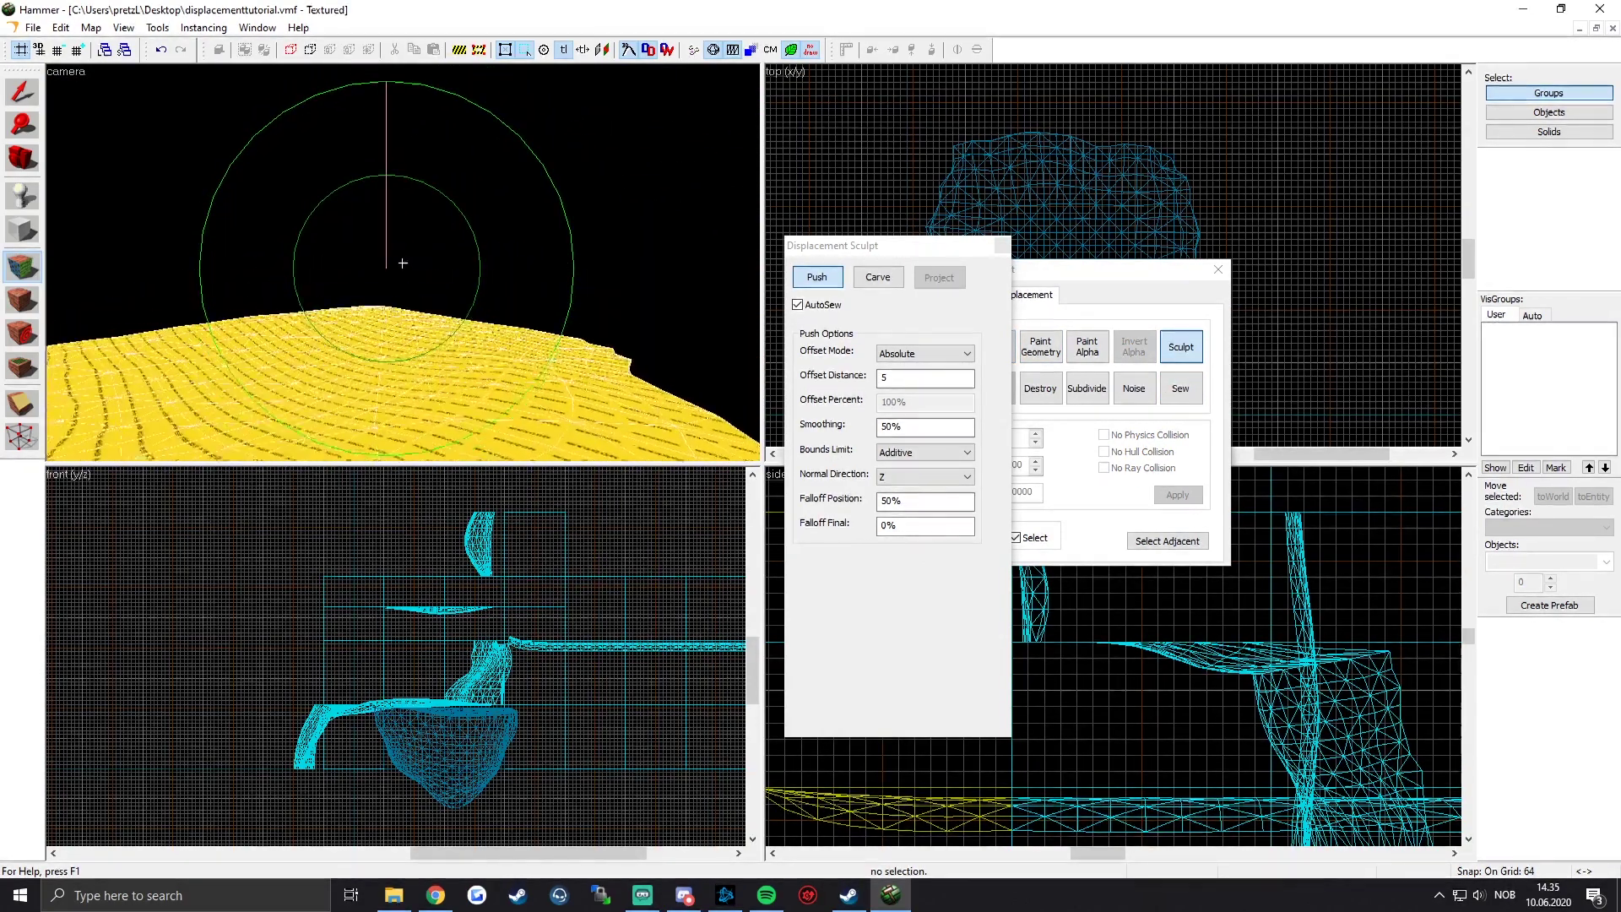
key(z)
key(z)
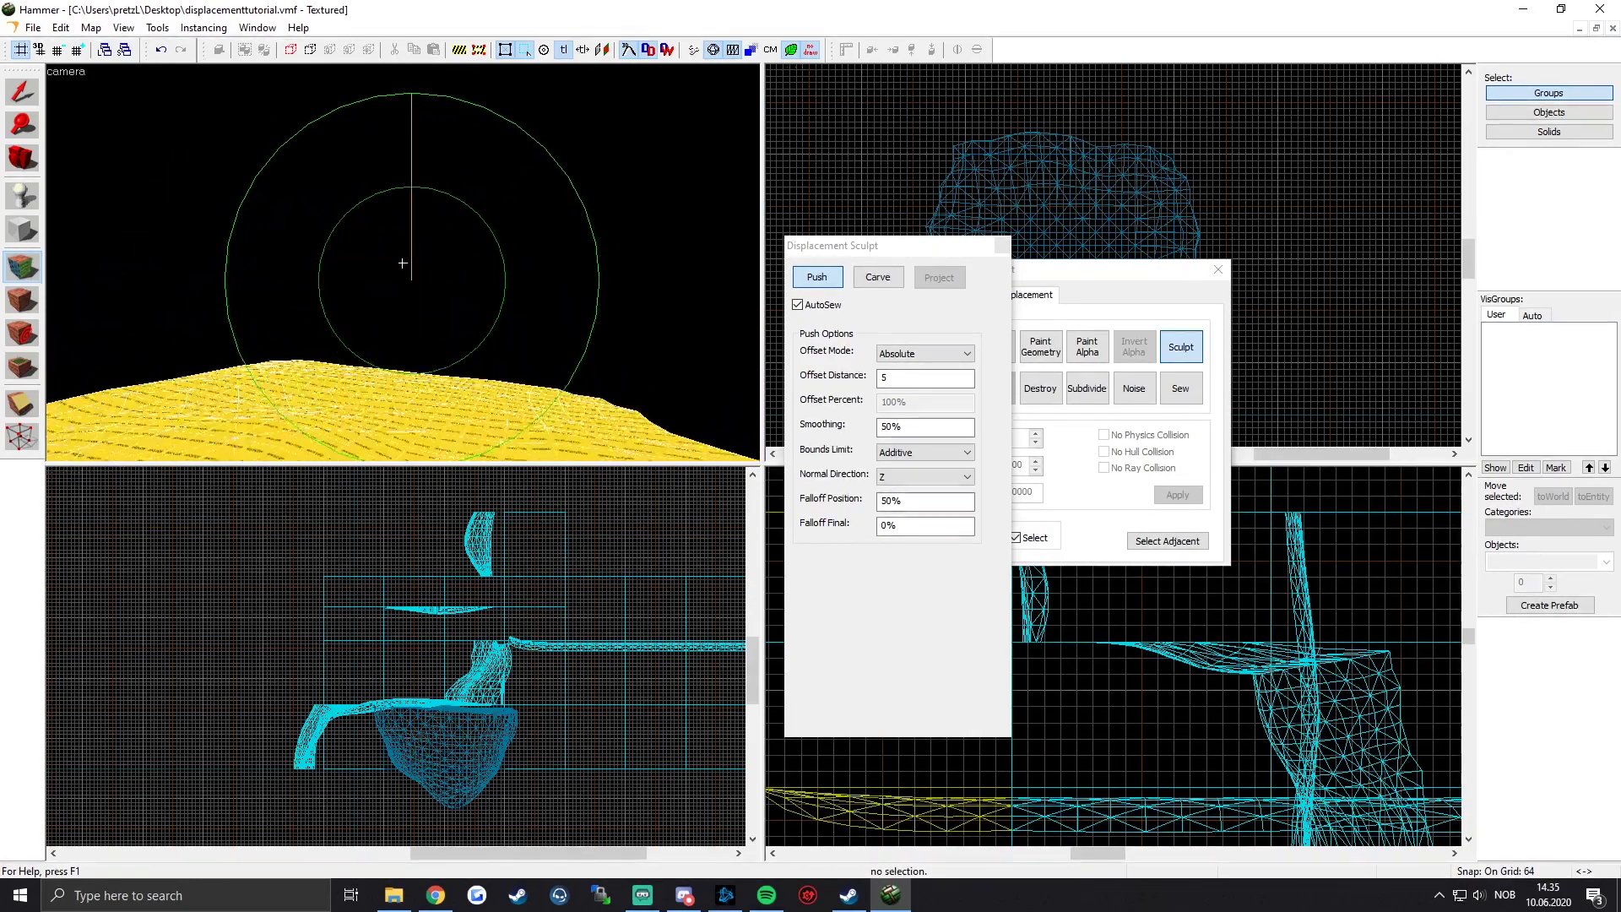
key(z)
drag(309, 238, 361, 329)
key(z)
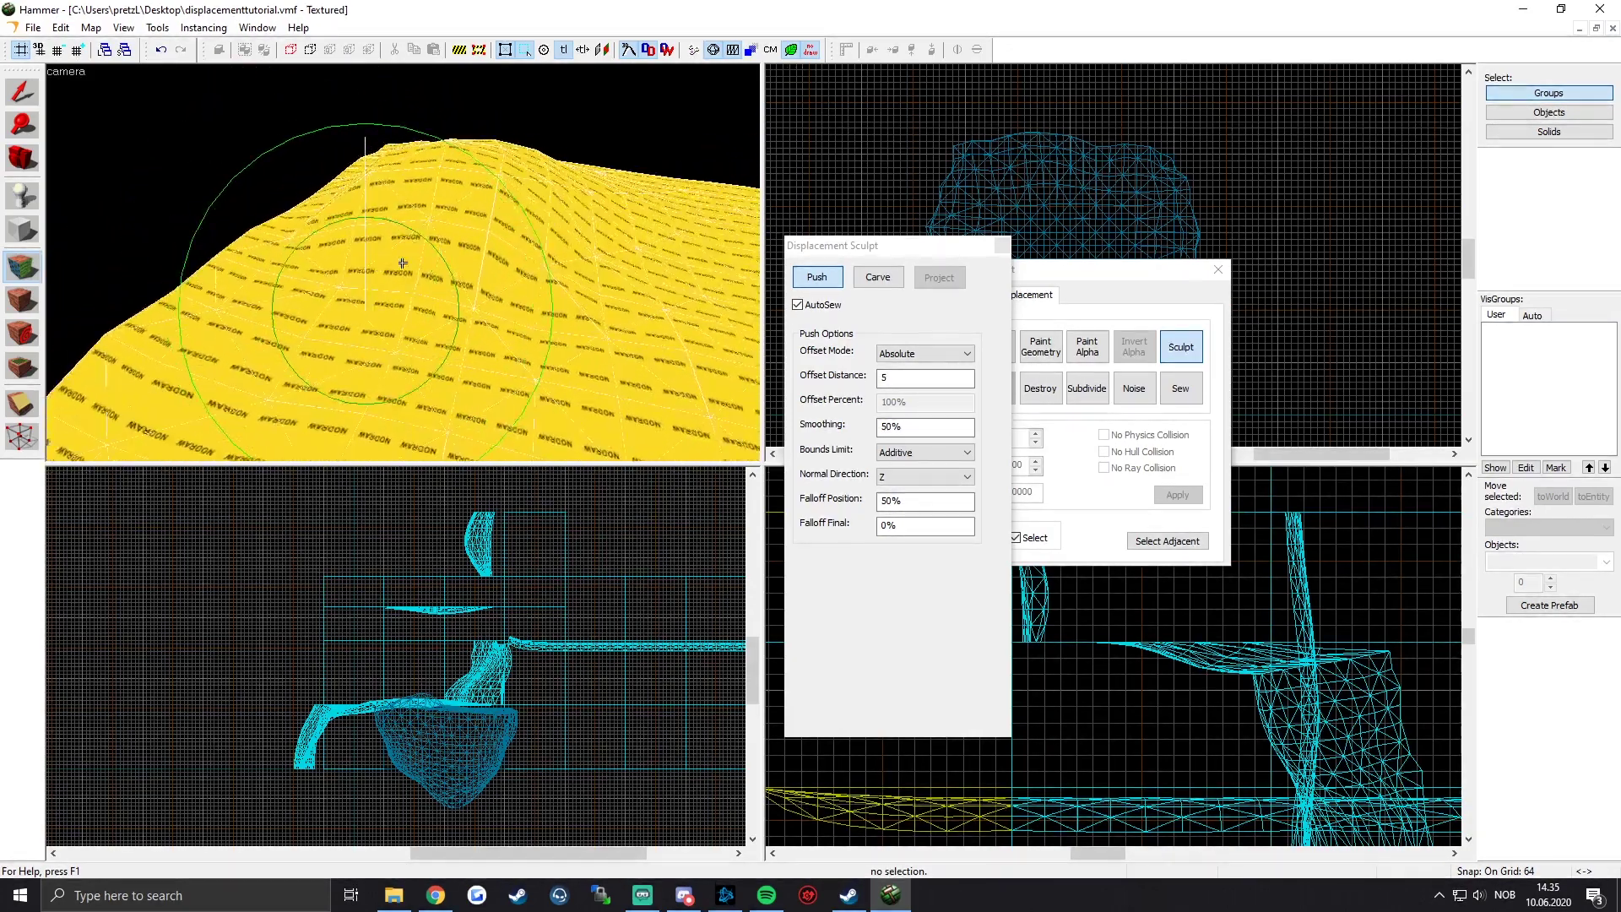
key(z)
key(z)
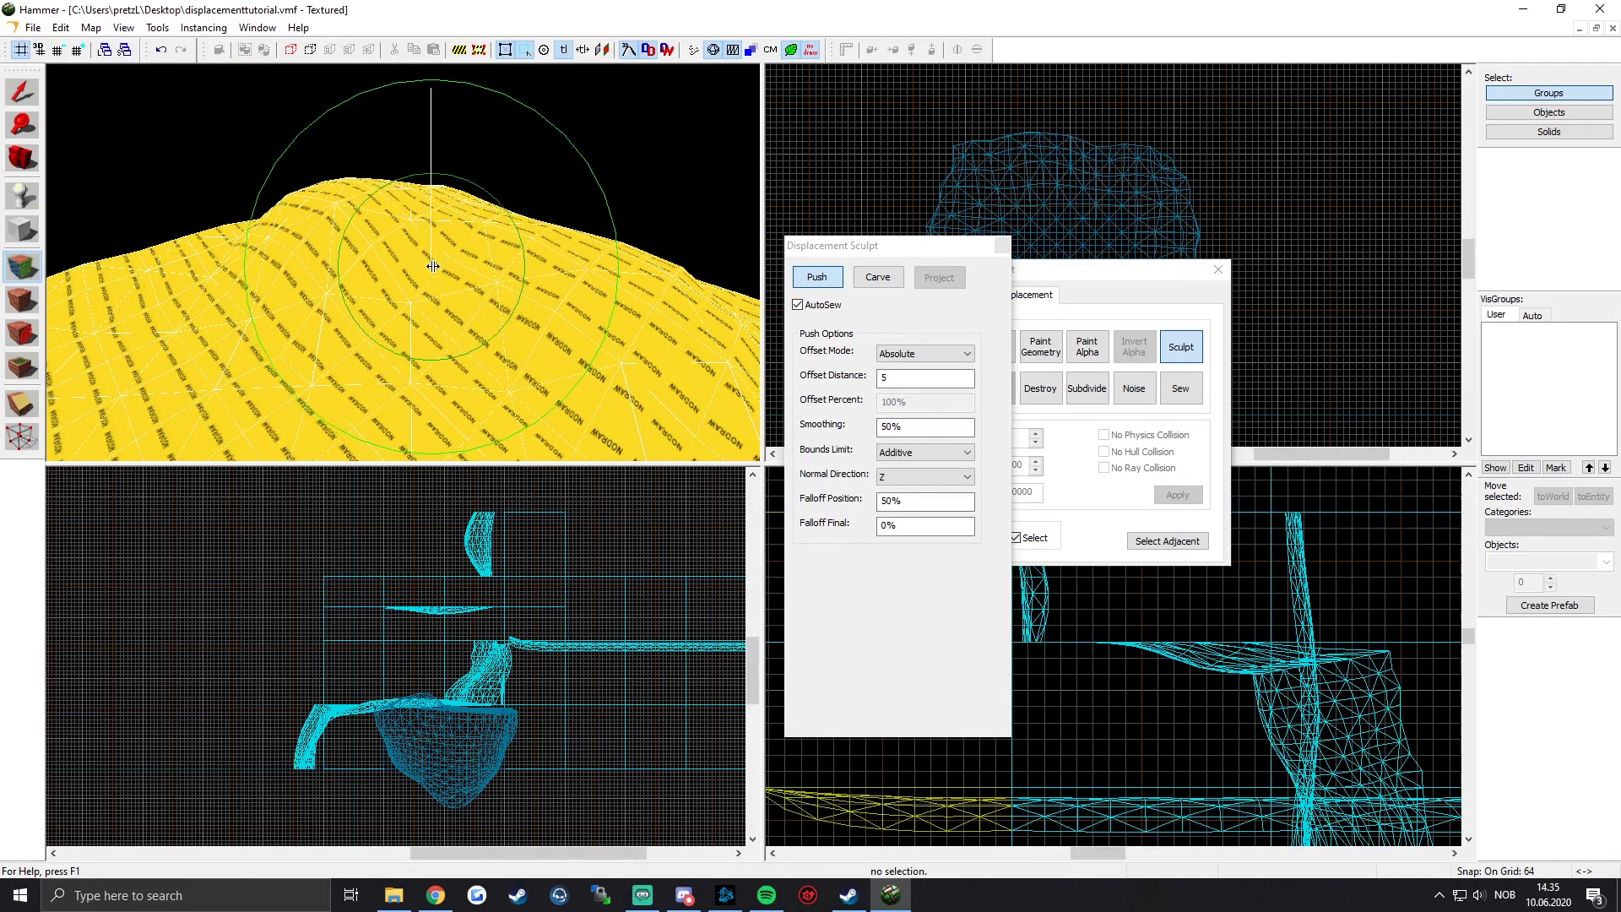
key(z)
key(z)
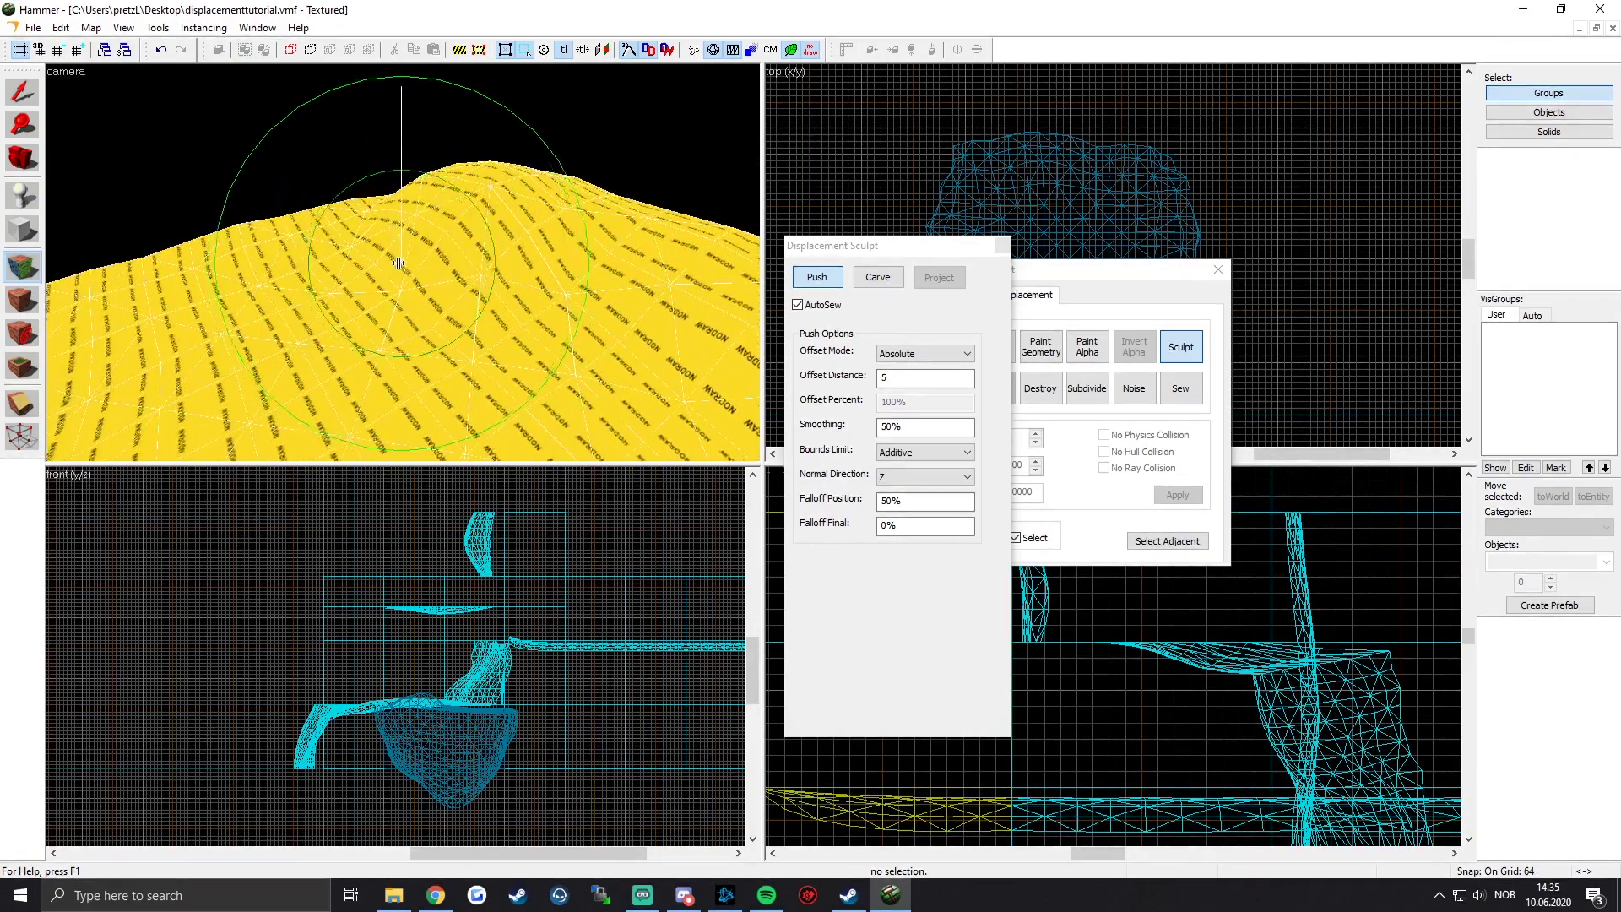
Step: Set the push offset distance to 2 and refine the hill sculpted on the block group's top surface
double_click(892, 379)
text(2zz)
click(395, 249)
key(z)
key(z)
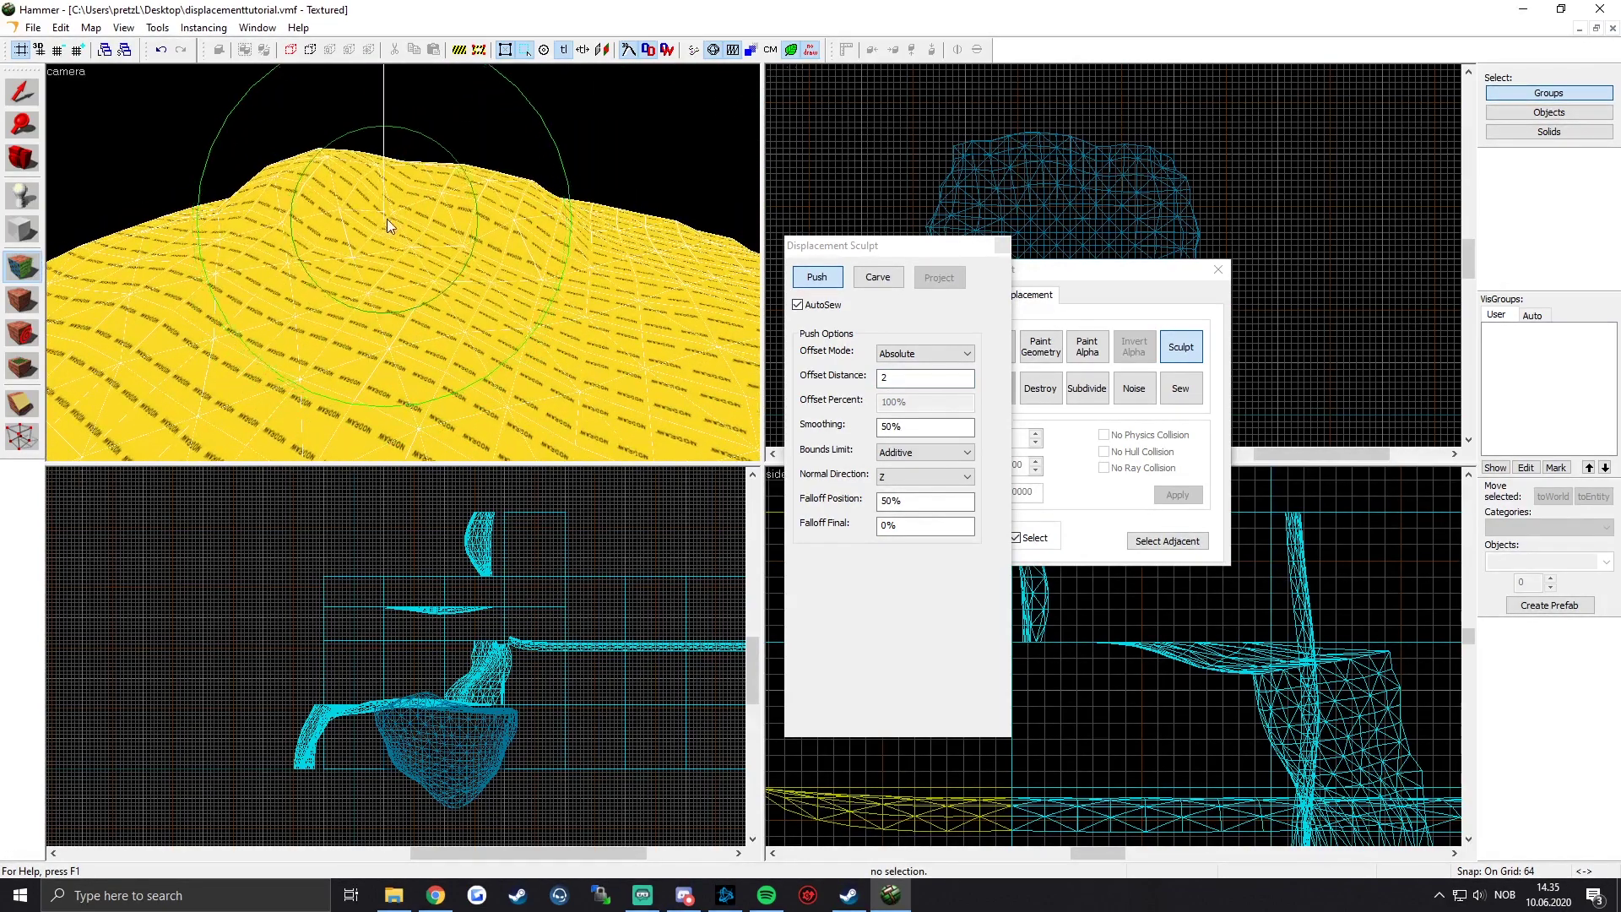
key(z)
mouse_move(403, 263)
mouse_down()
mouse_move(413, 245)
mouse_move(189, 225)
mouse_move(362, 261)
mouse_move(300, 240)
mouse_move(321, 220)
mouse_move(402, 263)
mouse_move(358, 256)
mouse_move(422, 251)
mouse_move(402, 263)
mouse_up()
Step: Set the push normal direction to Screen XY and inspect the block group's upper side edge
key(w)
key(z)
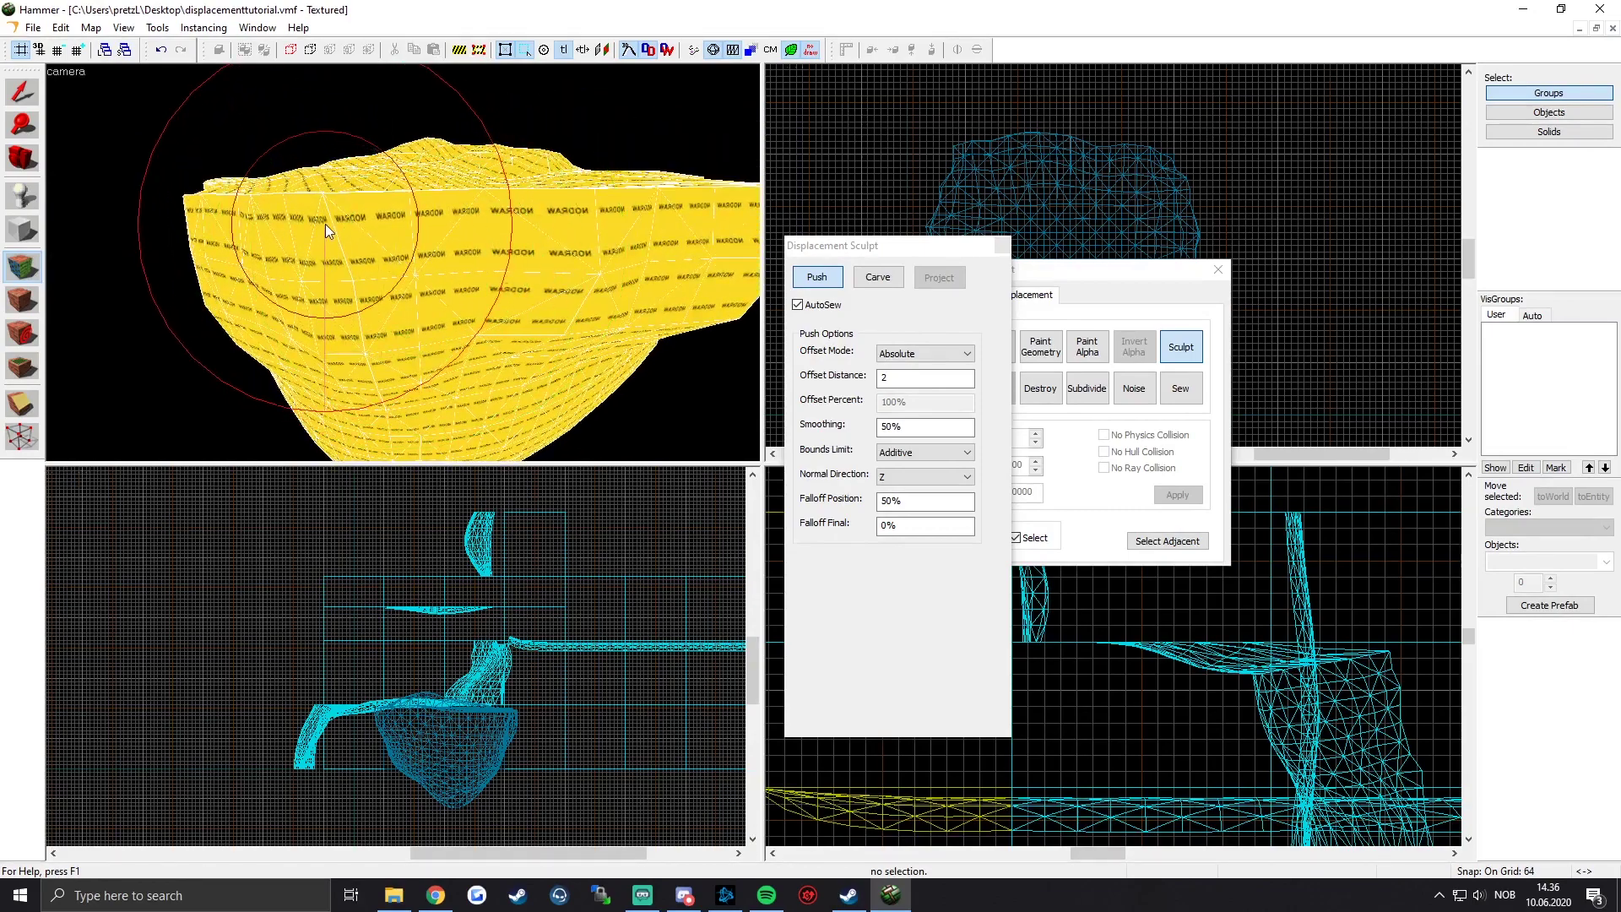
key(z)
key(w)
key(z)
click(968, 480)
click(902, 508)
key(z)
key(a)
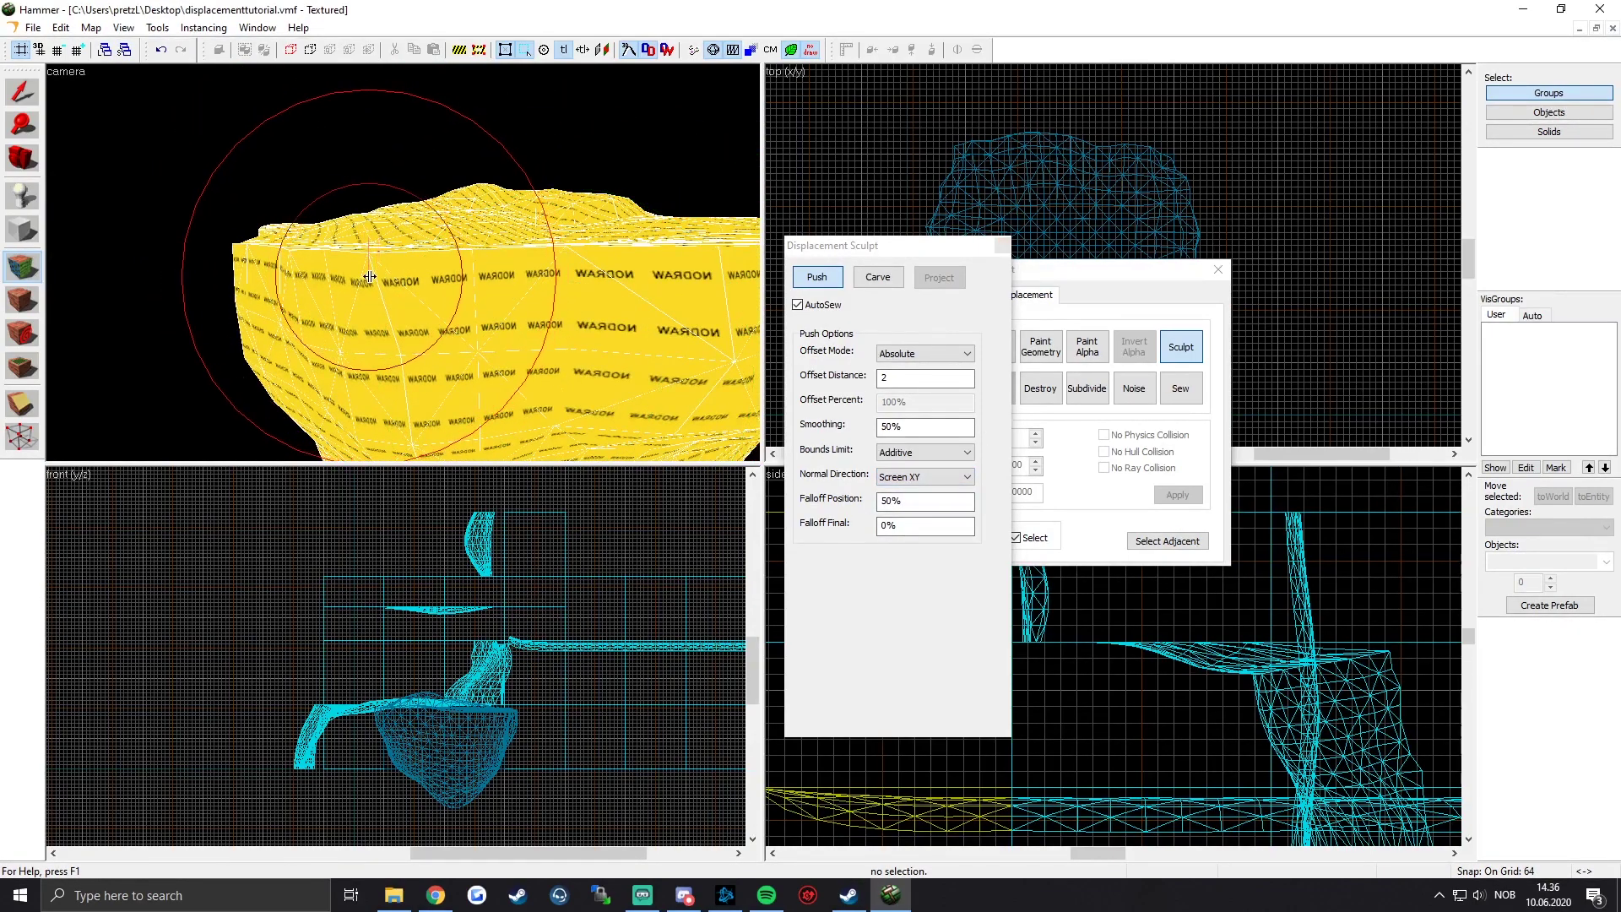
key(z)
key(w)
key(w)
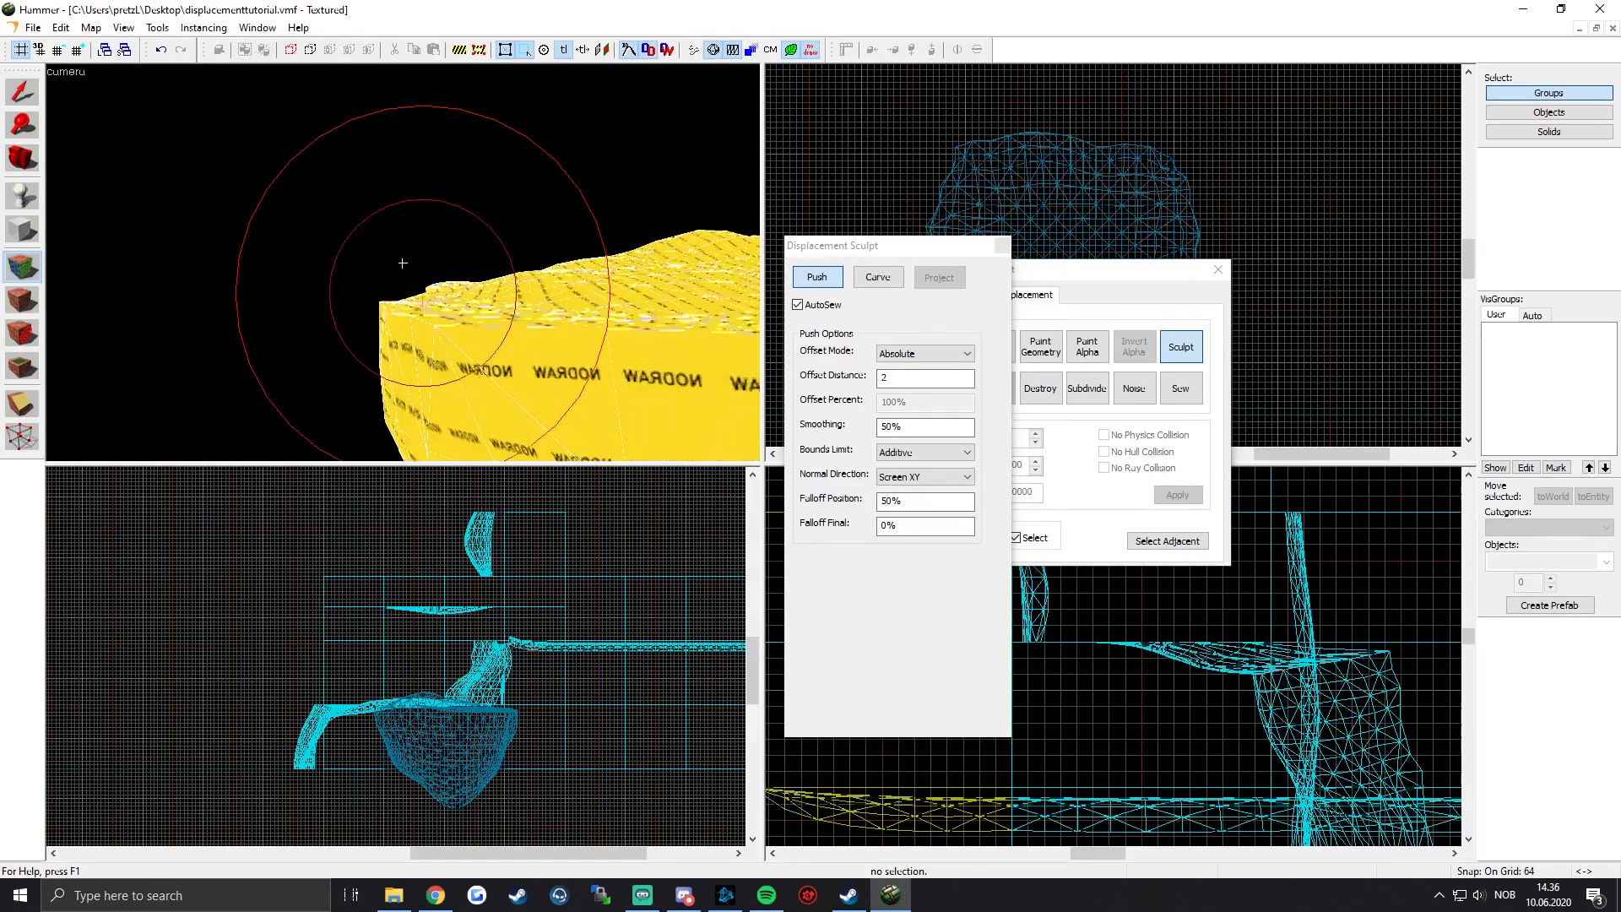
key(d)
key(a)
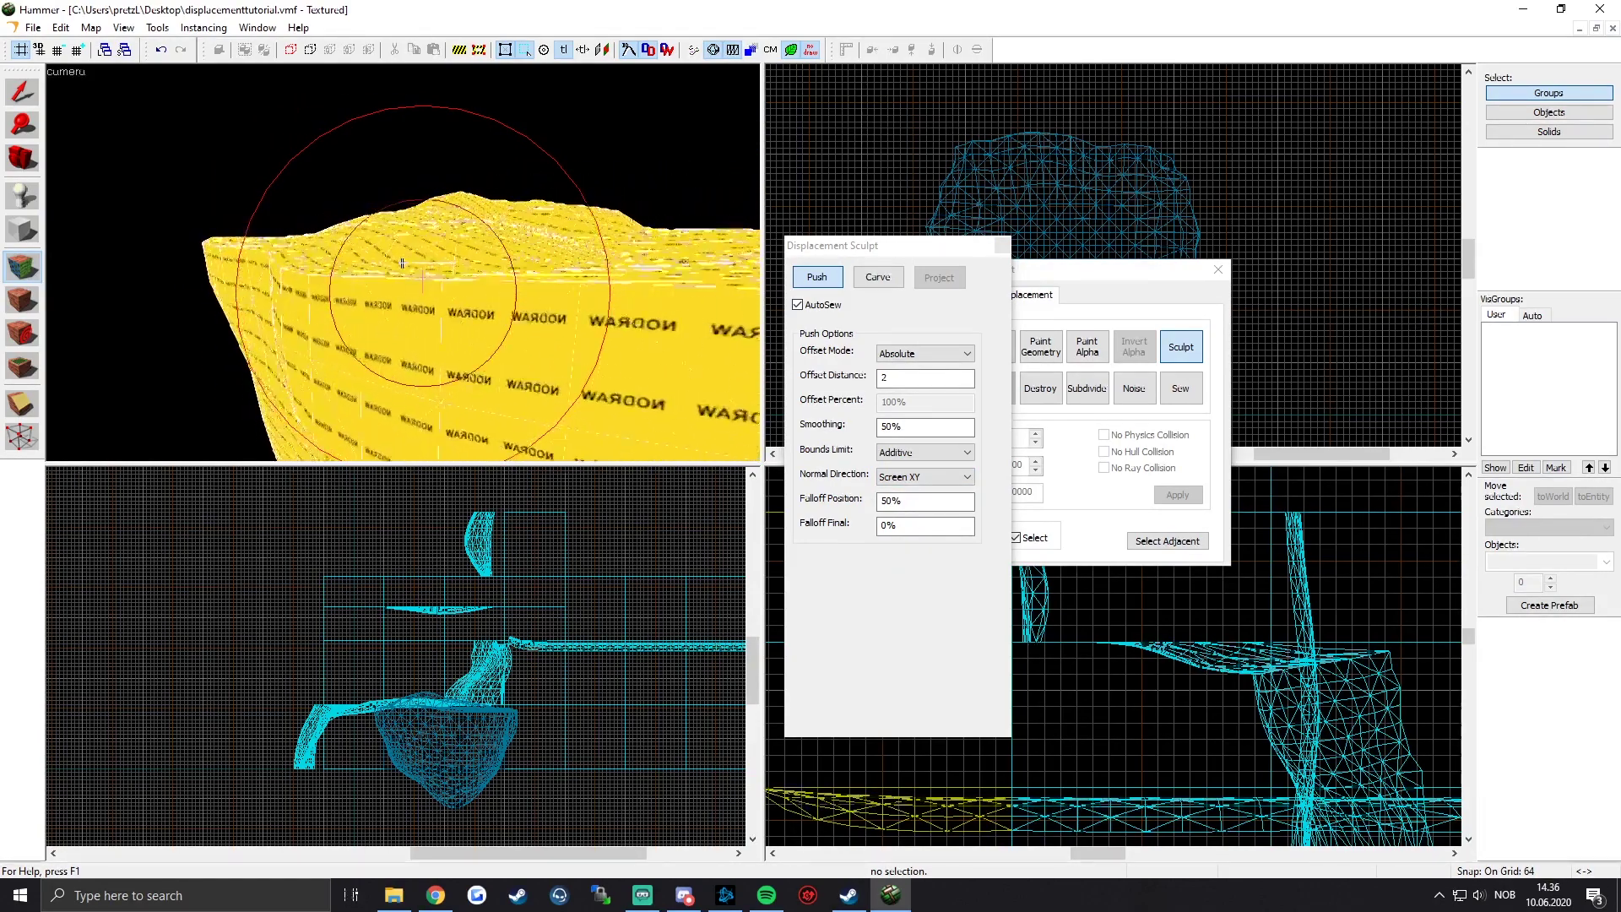
key(w)
key(a)
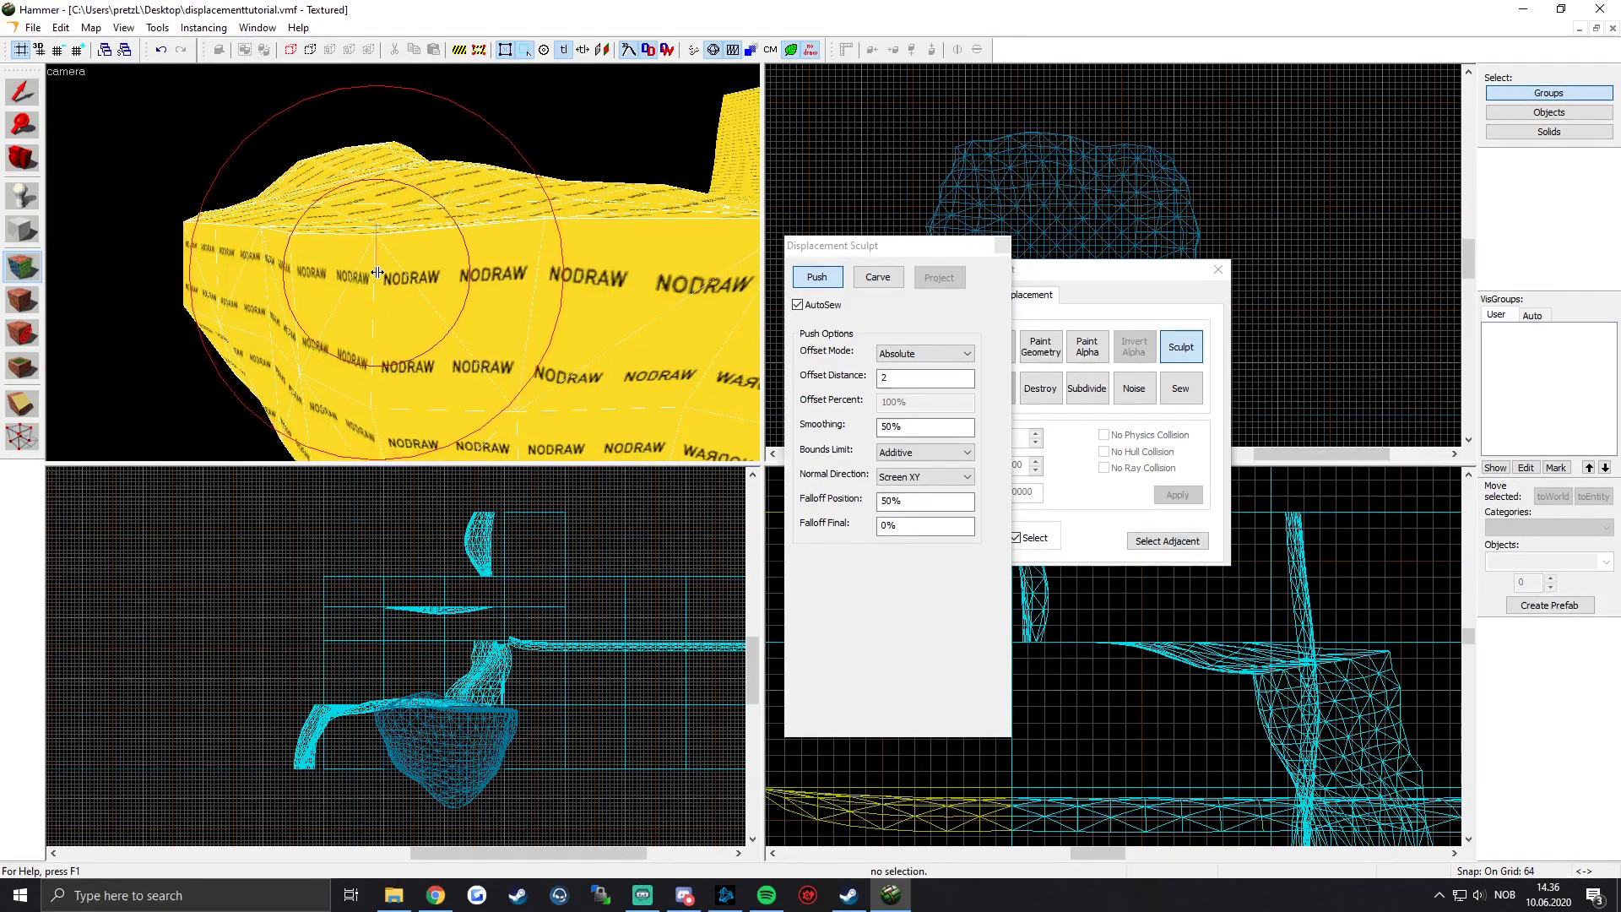
Step: Examine the sculpted floating island from below, from the sides and from a distance
key(z)
key(d)
key(s)
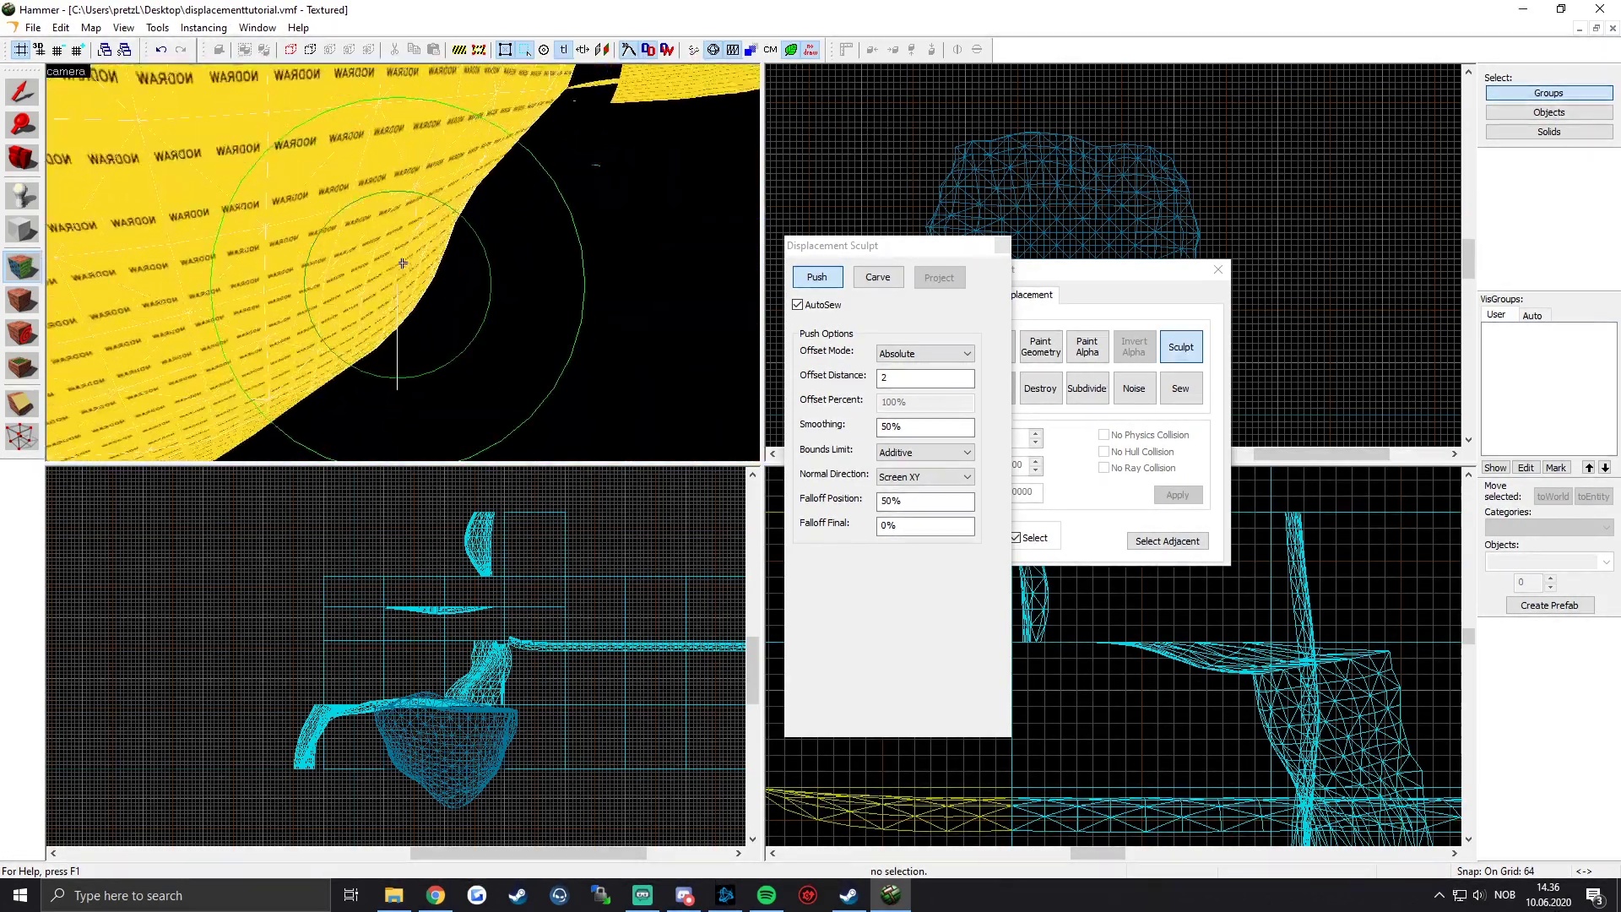
key(d)
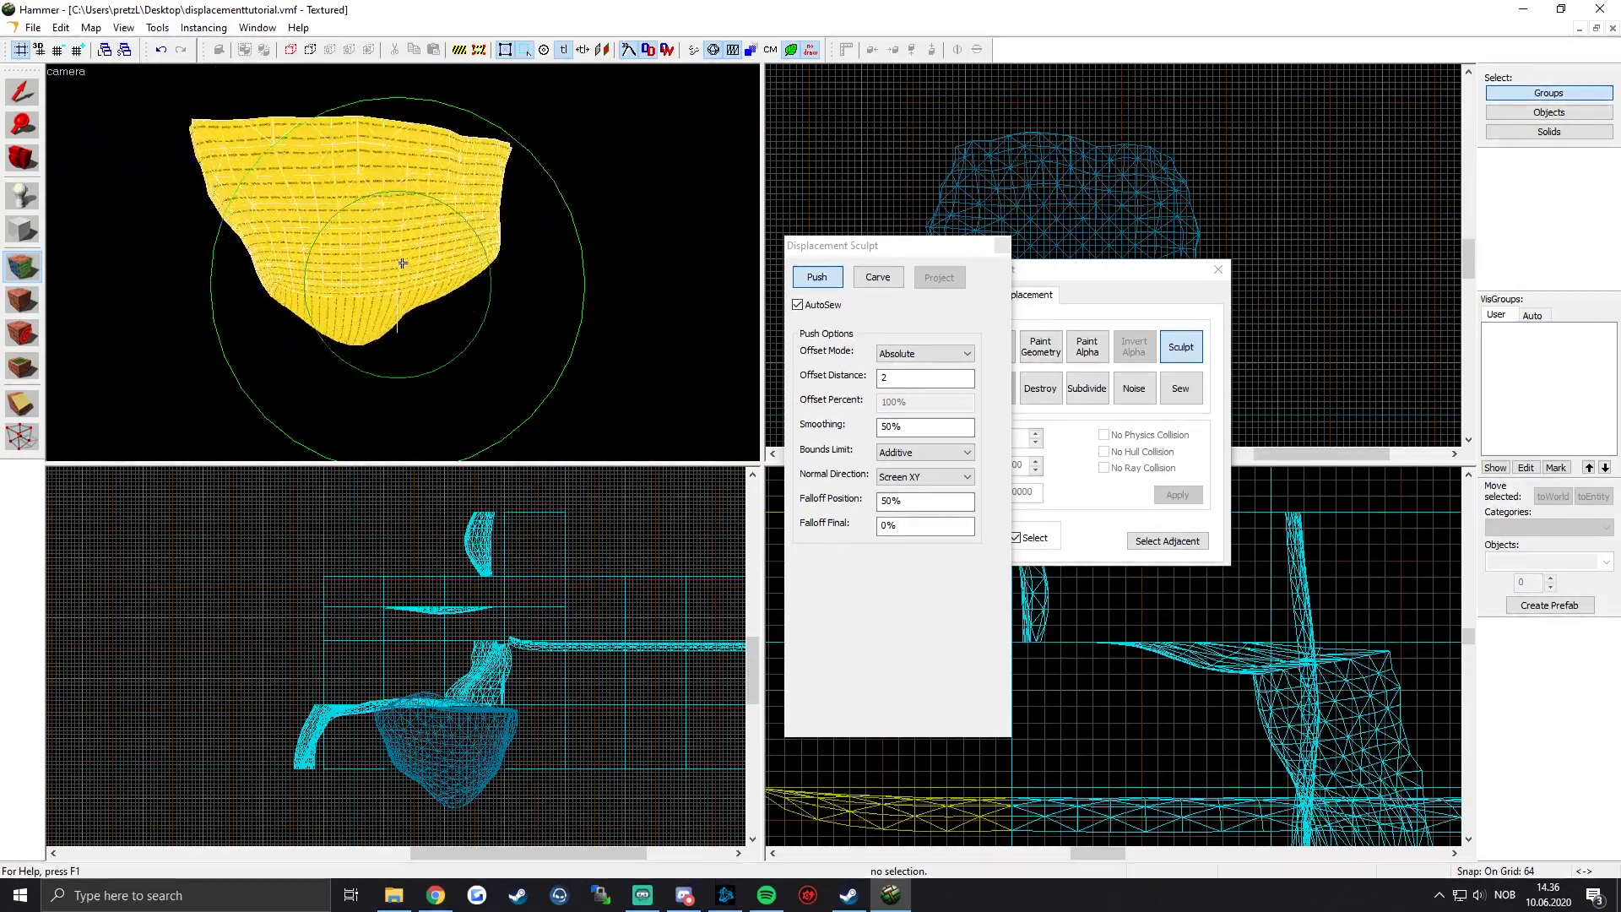
key(w)
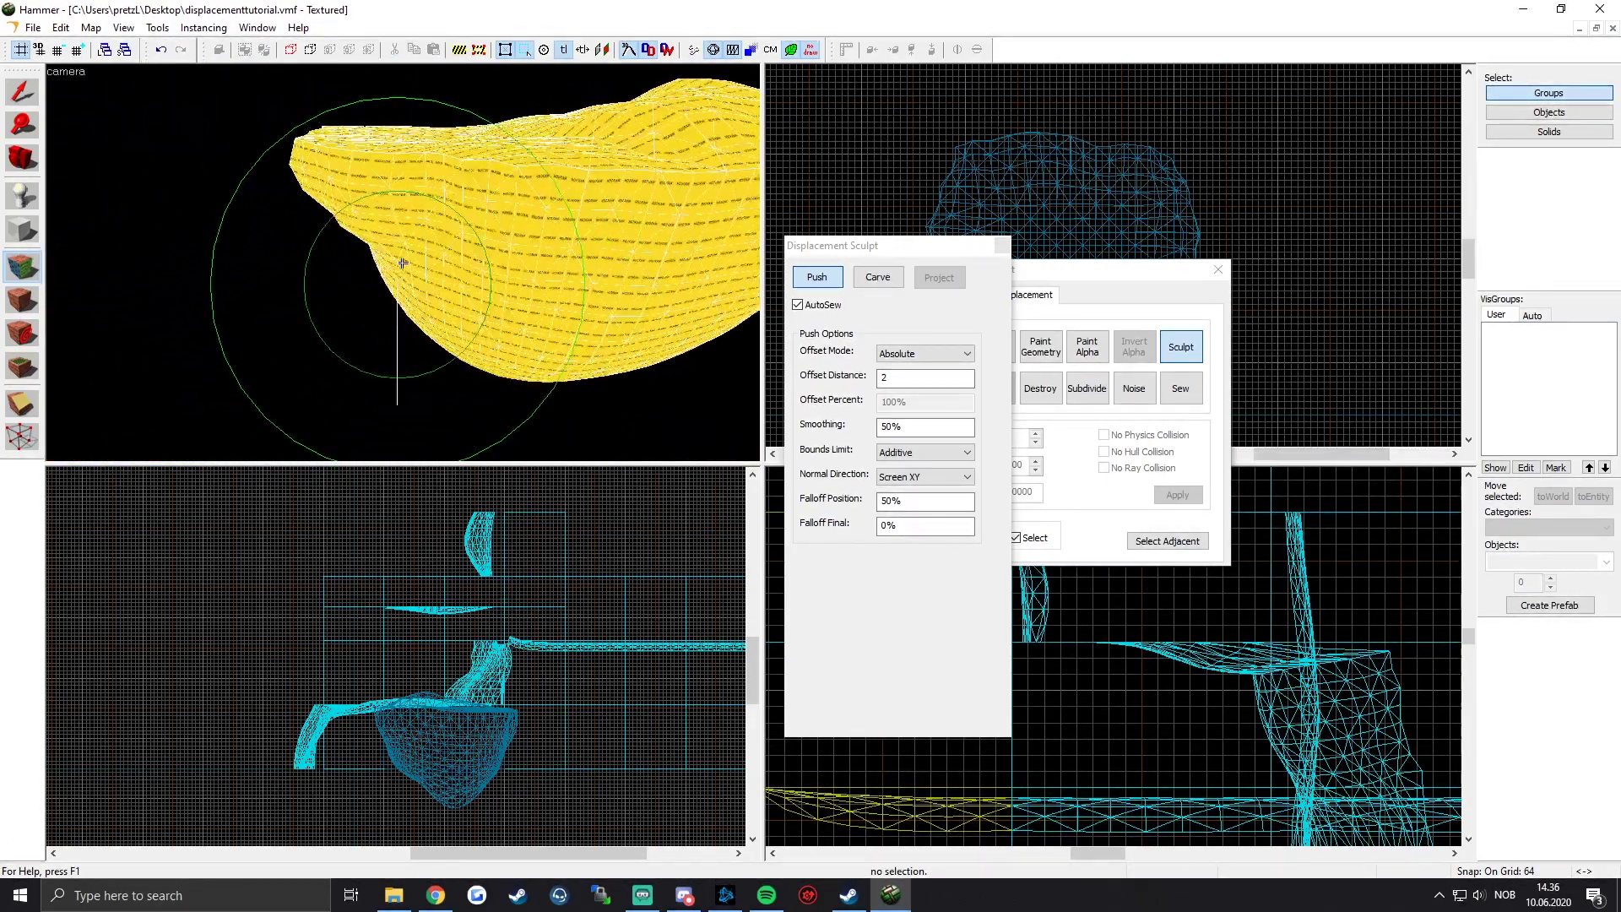
key(s)
key(w)
key(s)
key(w)
key(s)
key(z)
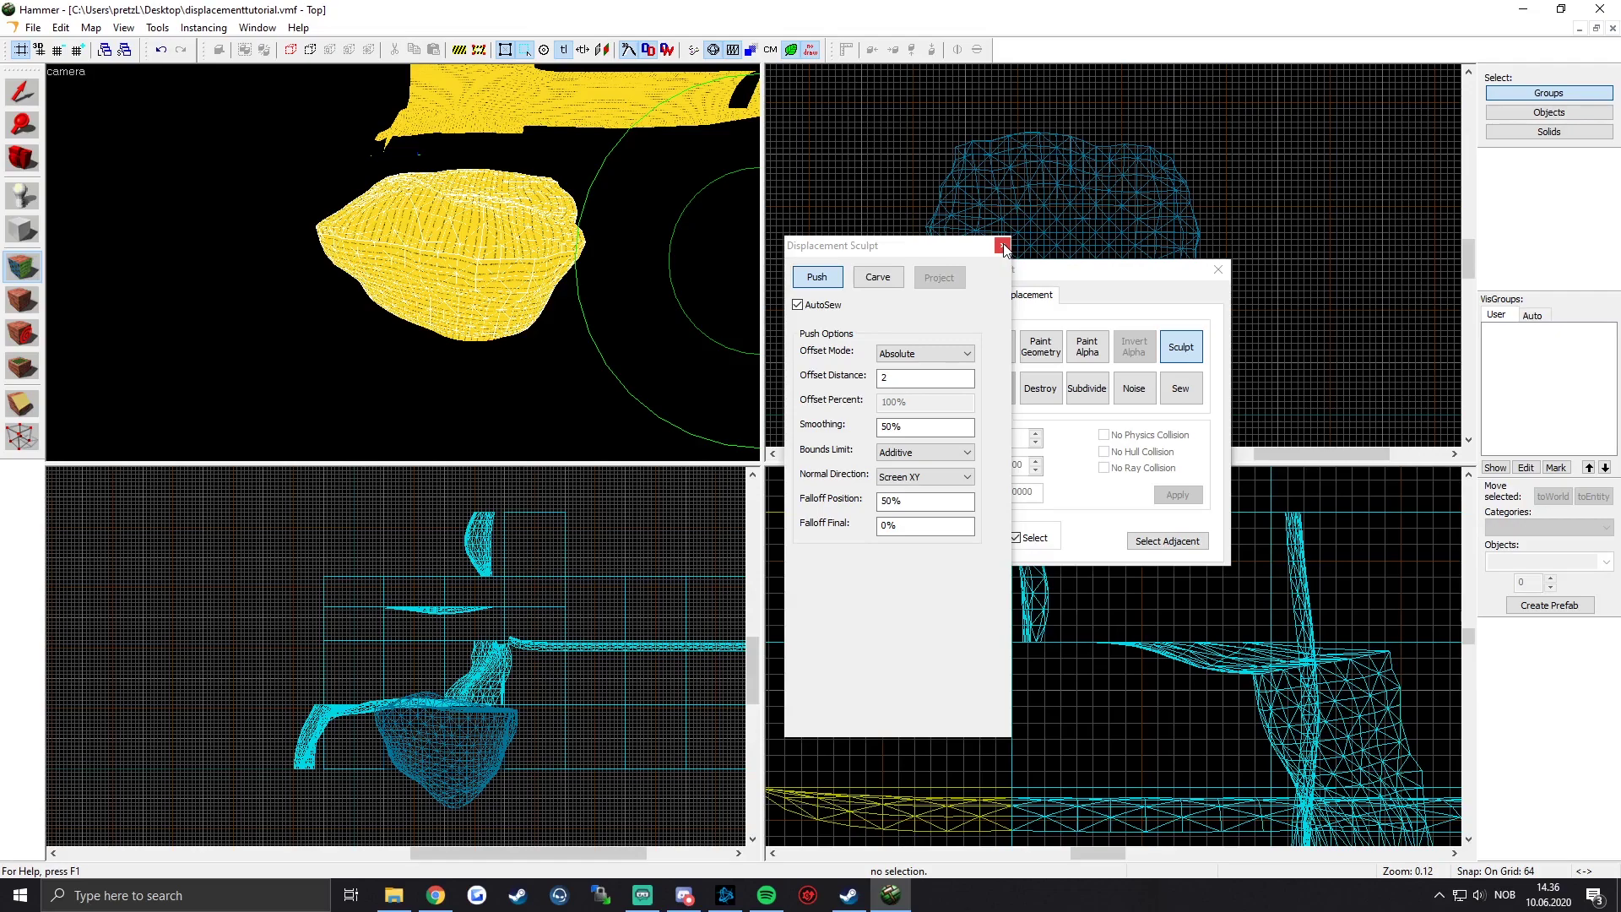
Step: Close the displacement sculpt settings and the face editing window
click(1003, 246)
click(1218, 270)
key(z)
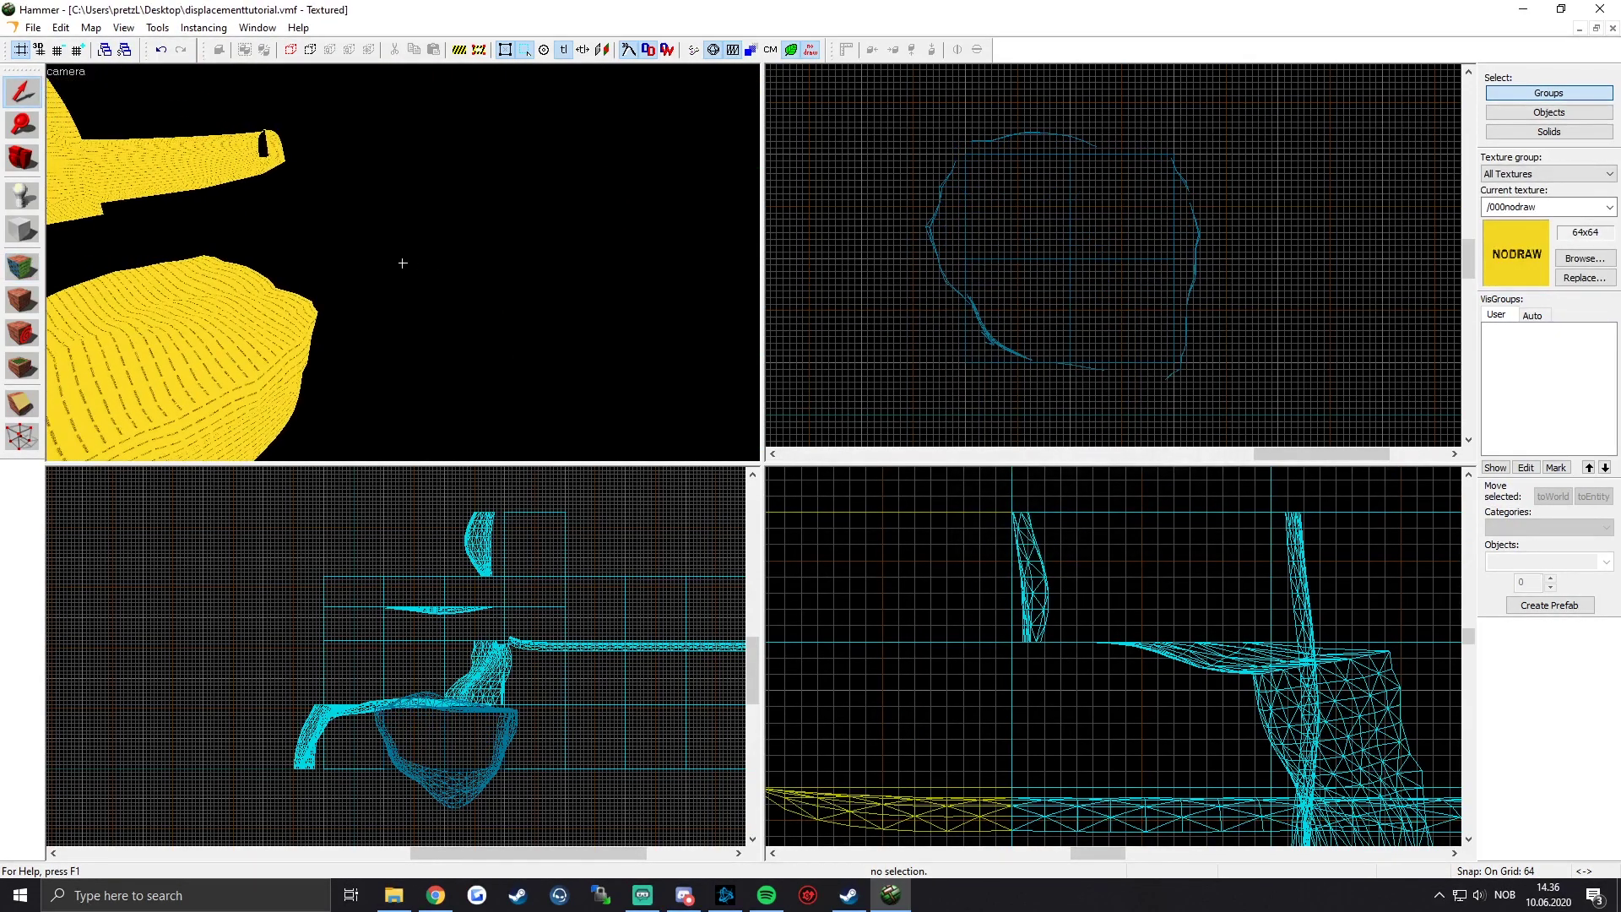
Step: Create a flat nodraw block 1024 by 1024 units and 64 units high in an empty area of the map
key(w)
key(z)
scroll(1271, 142, down, 9)
scroll(1045, 248, up, 8)
key(shift+b)
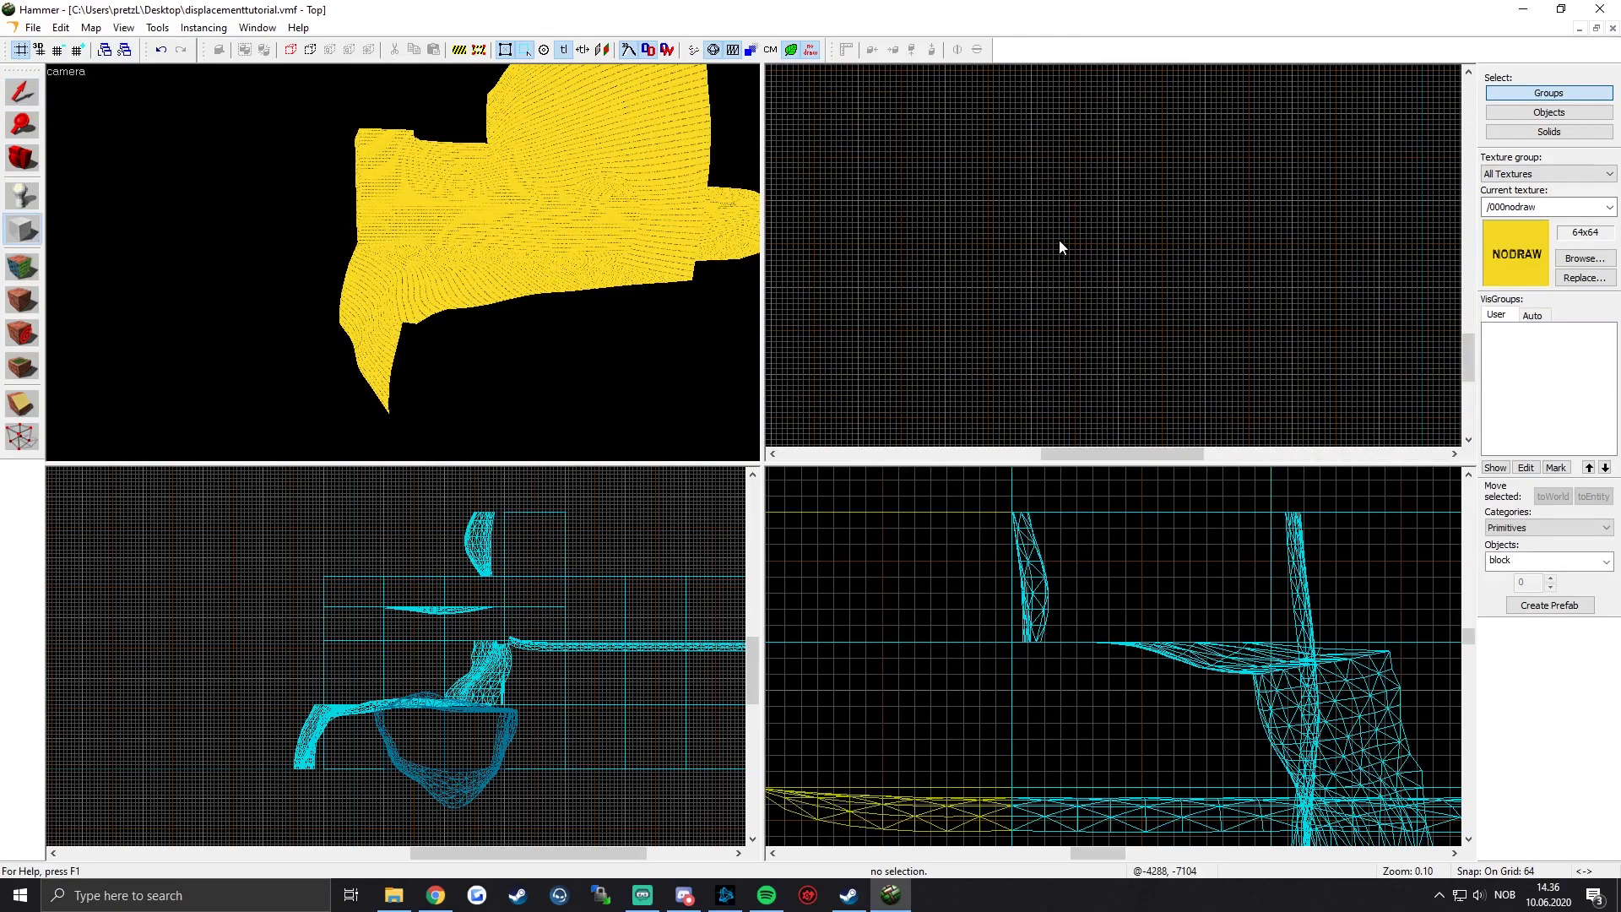
scroll(1017, 220, up, 1)
drag(1013, 209, 1122, 311)
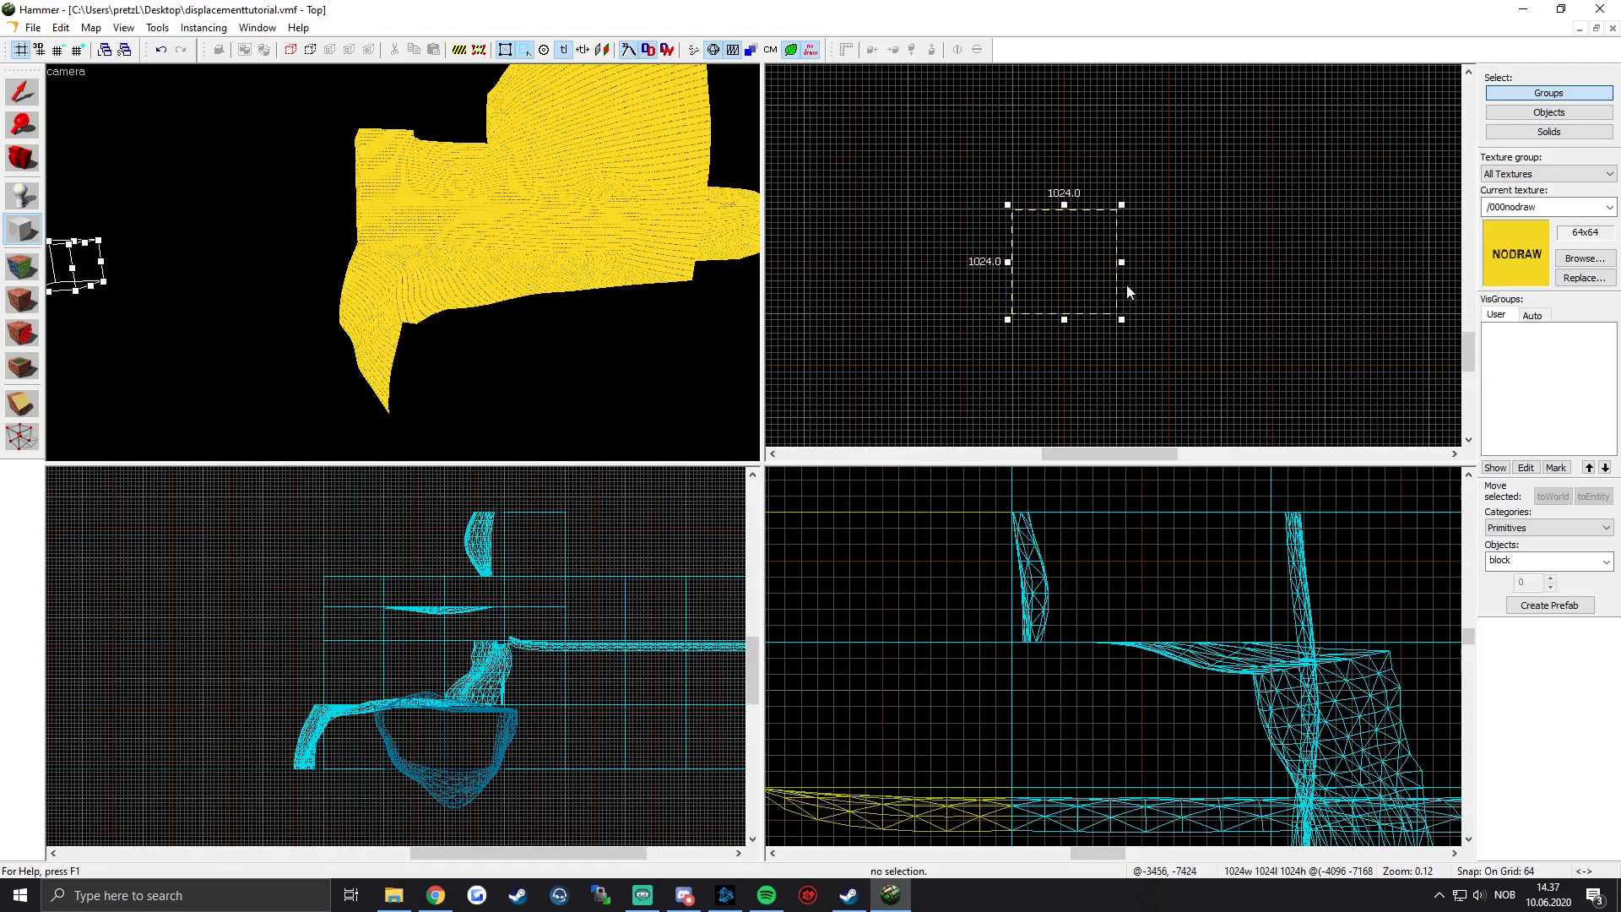
scroll(470, 677, down, 6)
scroll(379, 682, up, 7)
scroll(420, 683, up, 4)
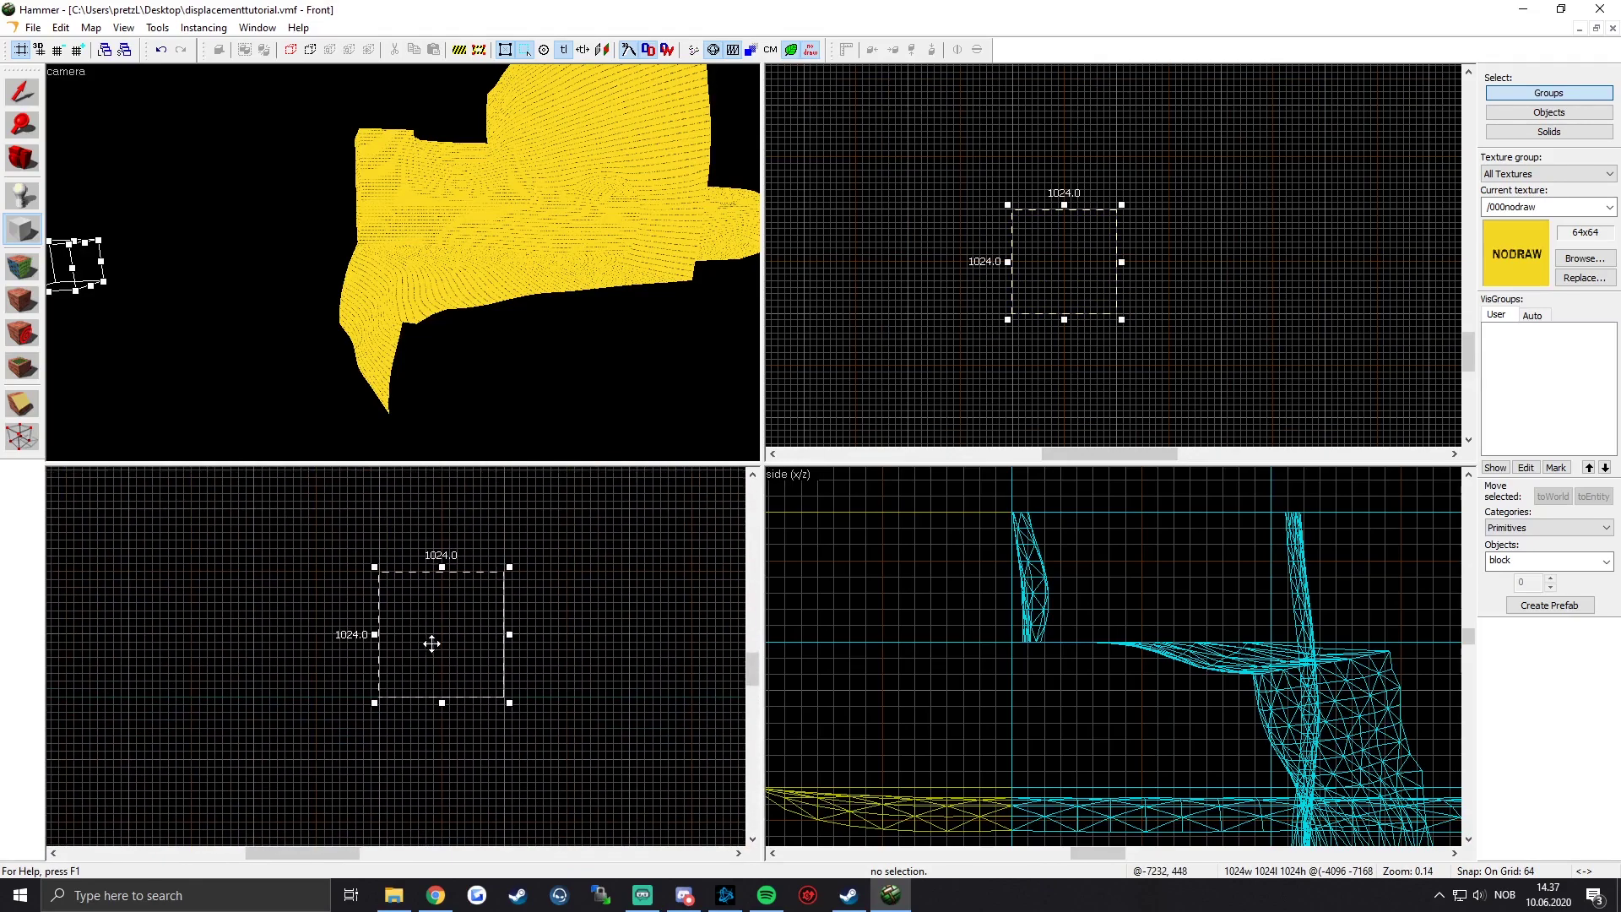
key(Return)
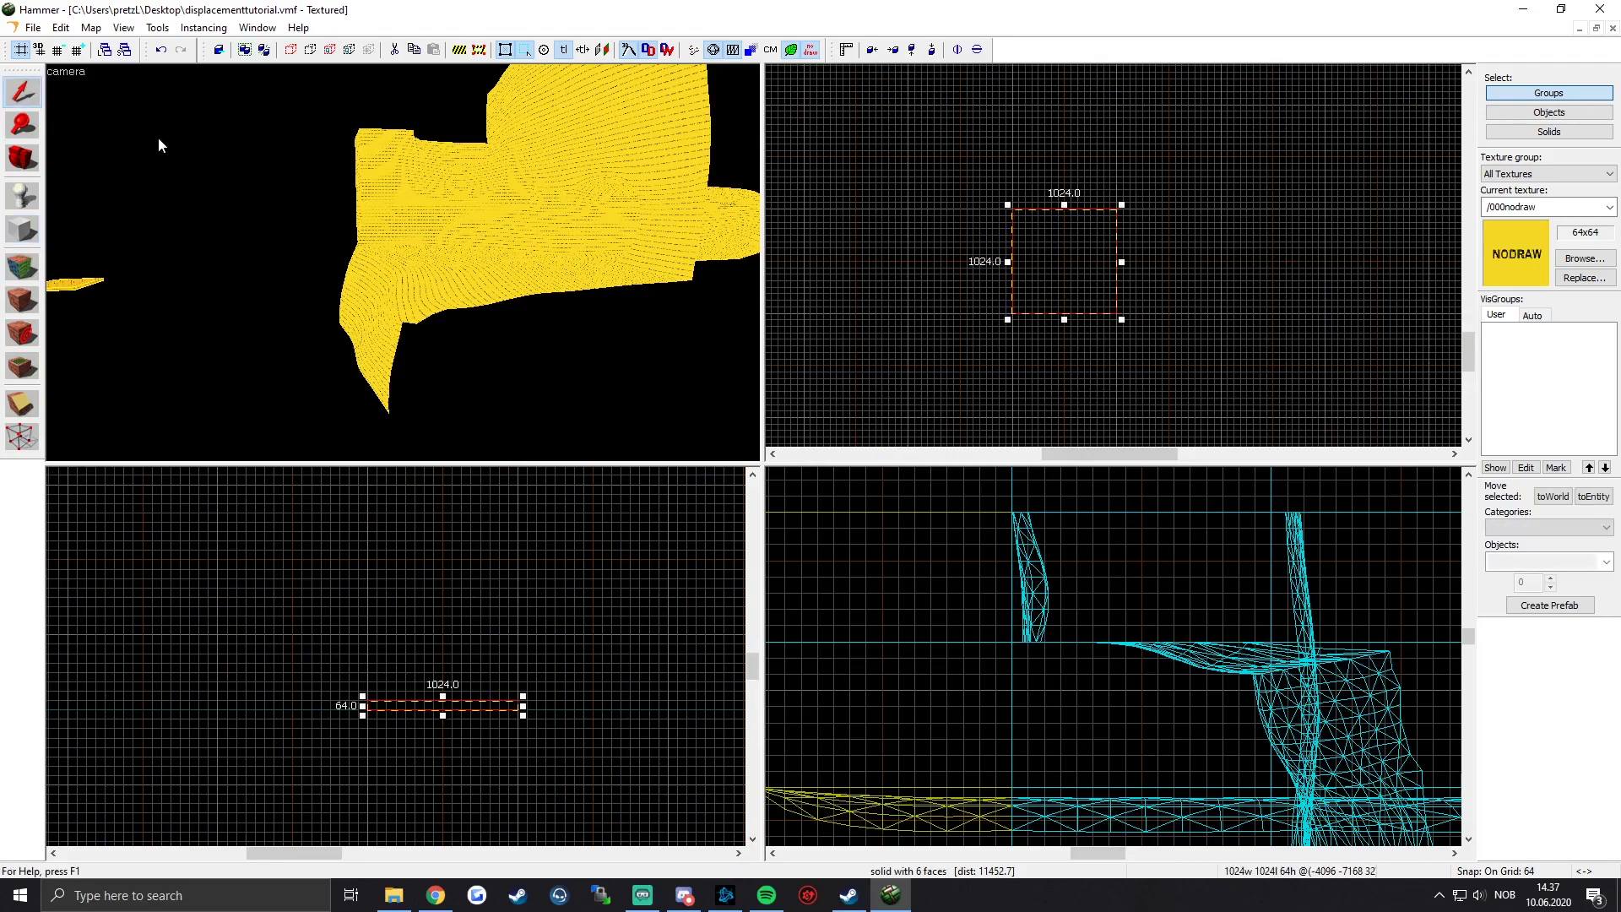
Step: Save the map and inspect the new flat block from several angles
key(z)
key(w)
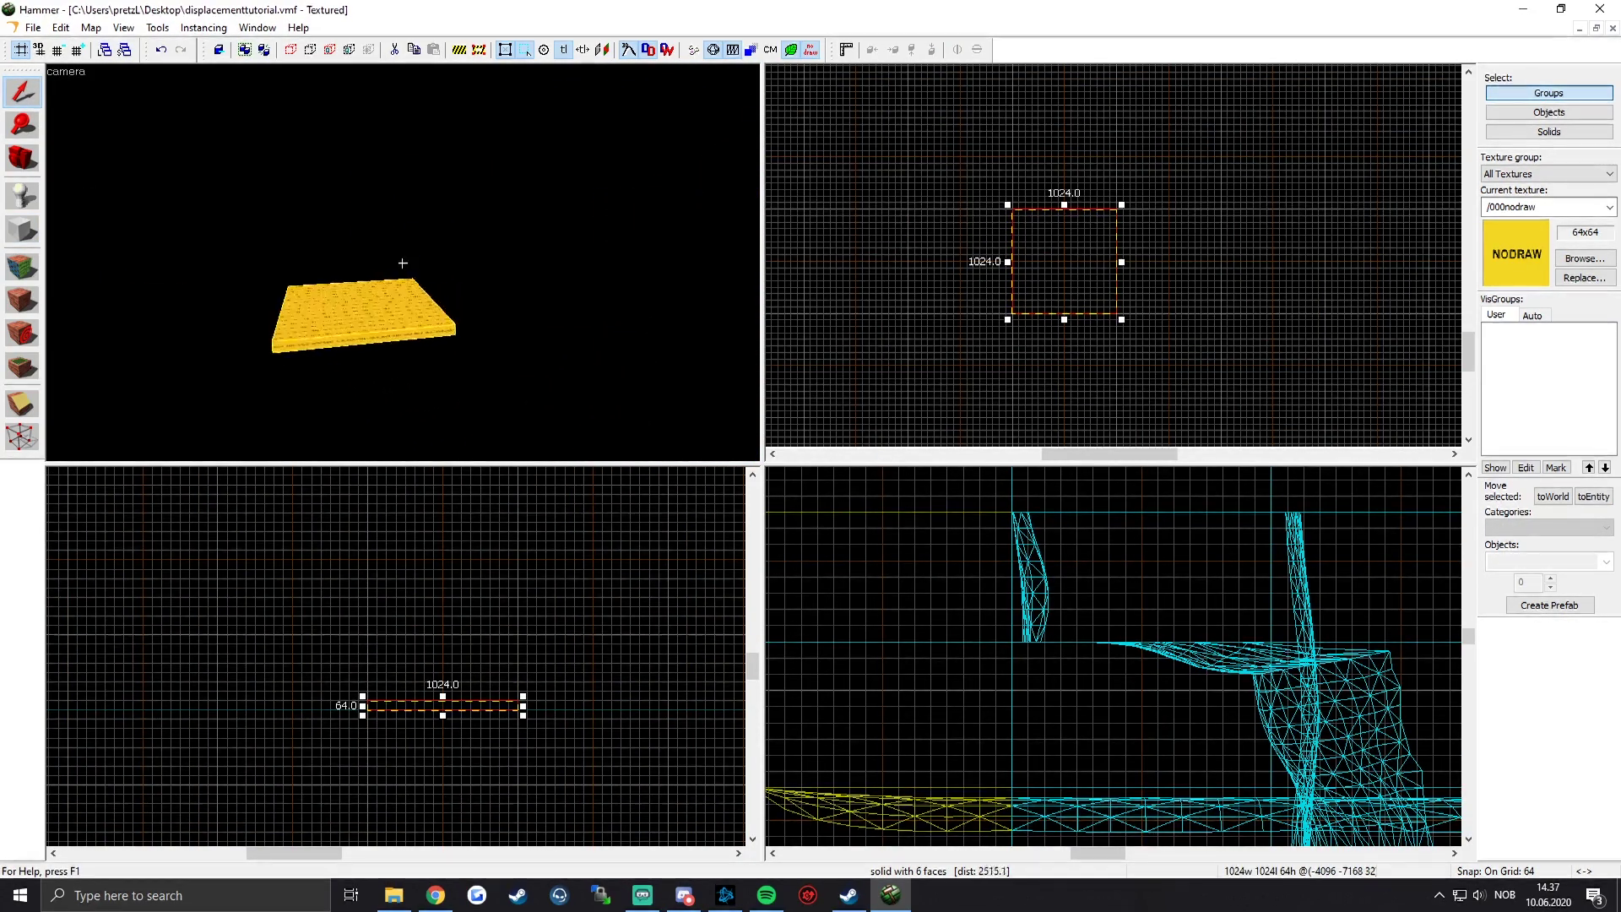
key(z)
key(ctrl+s)
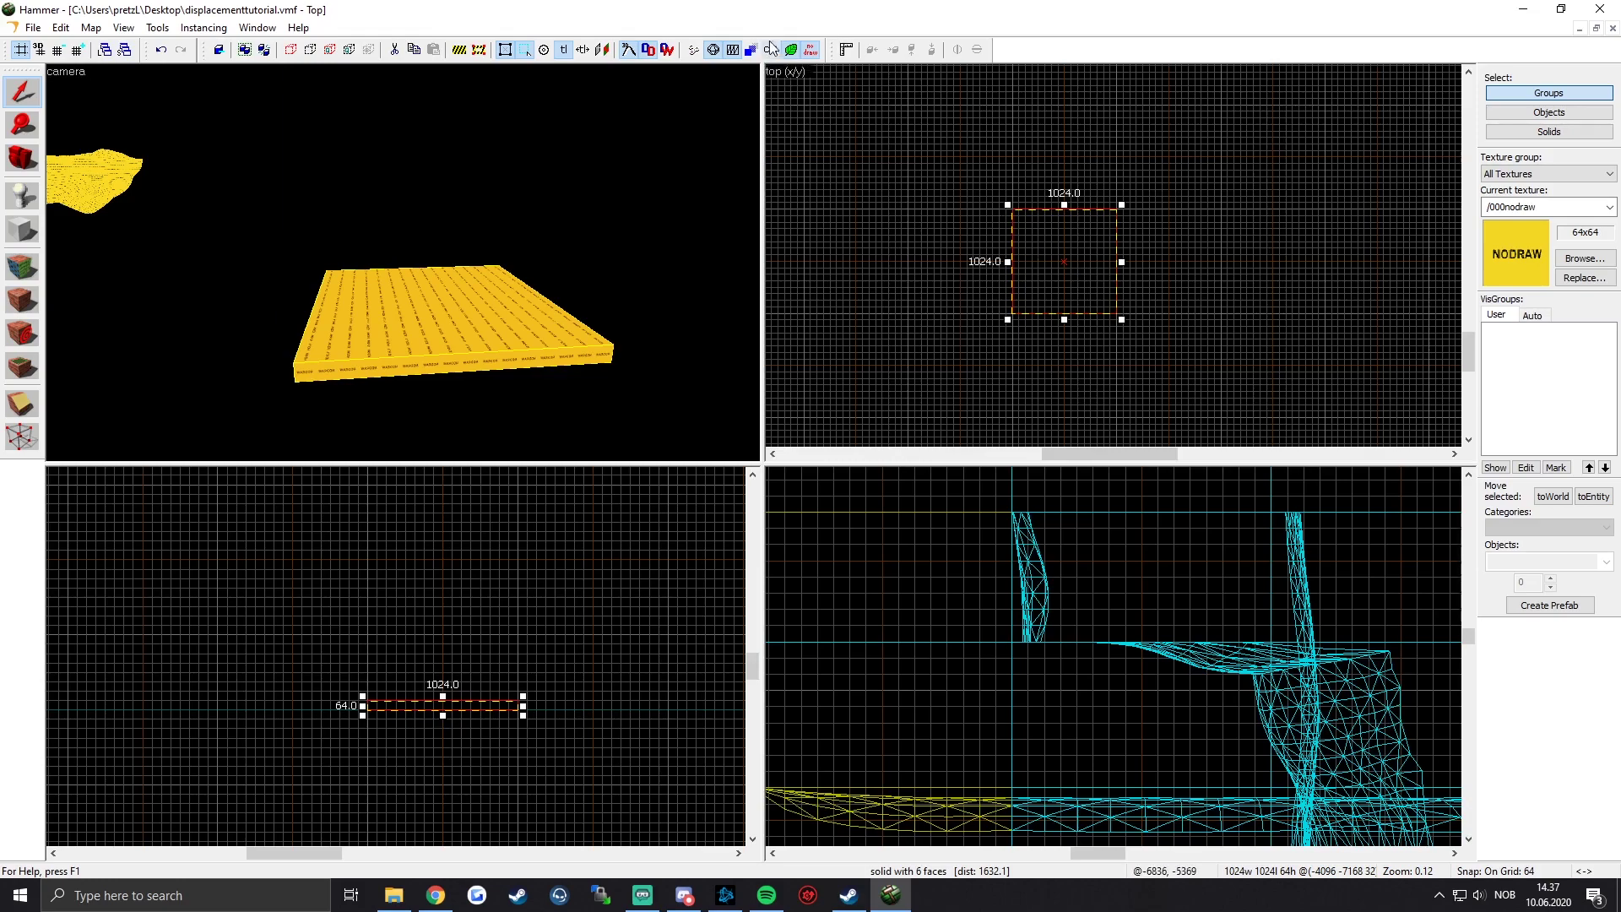
scroll(402, 262, down, 2)
key(ctrl+s)
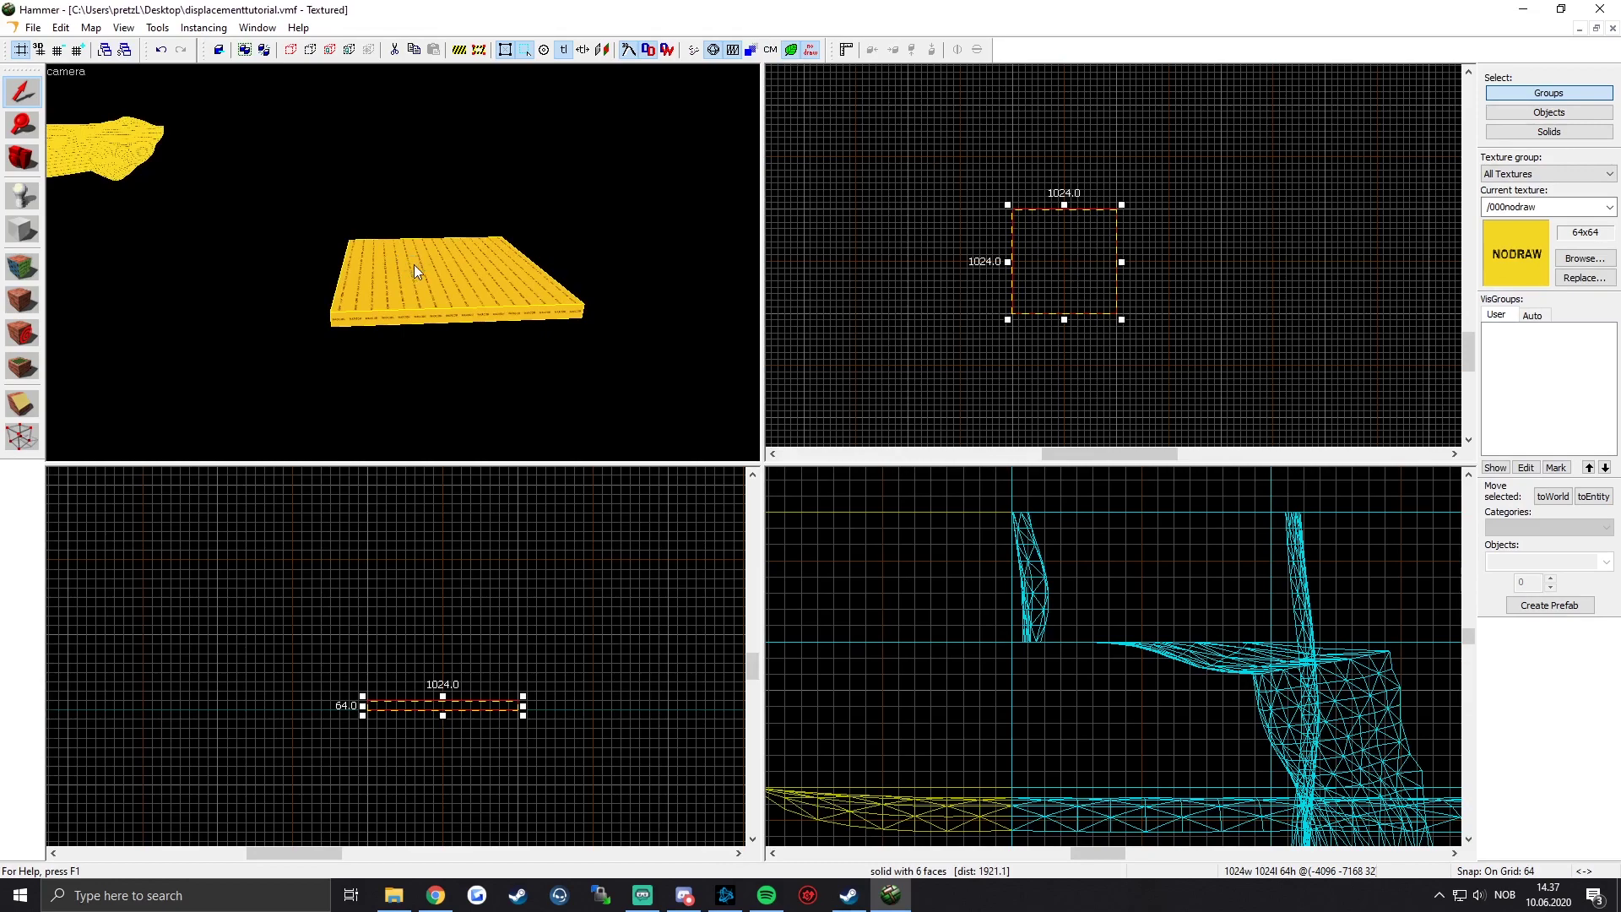
key(z)
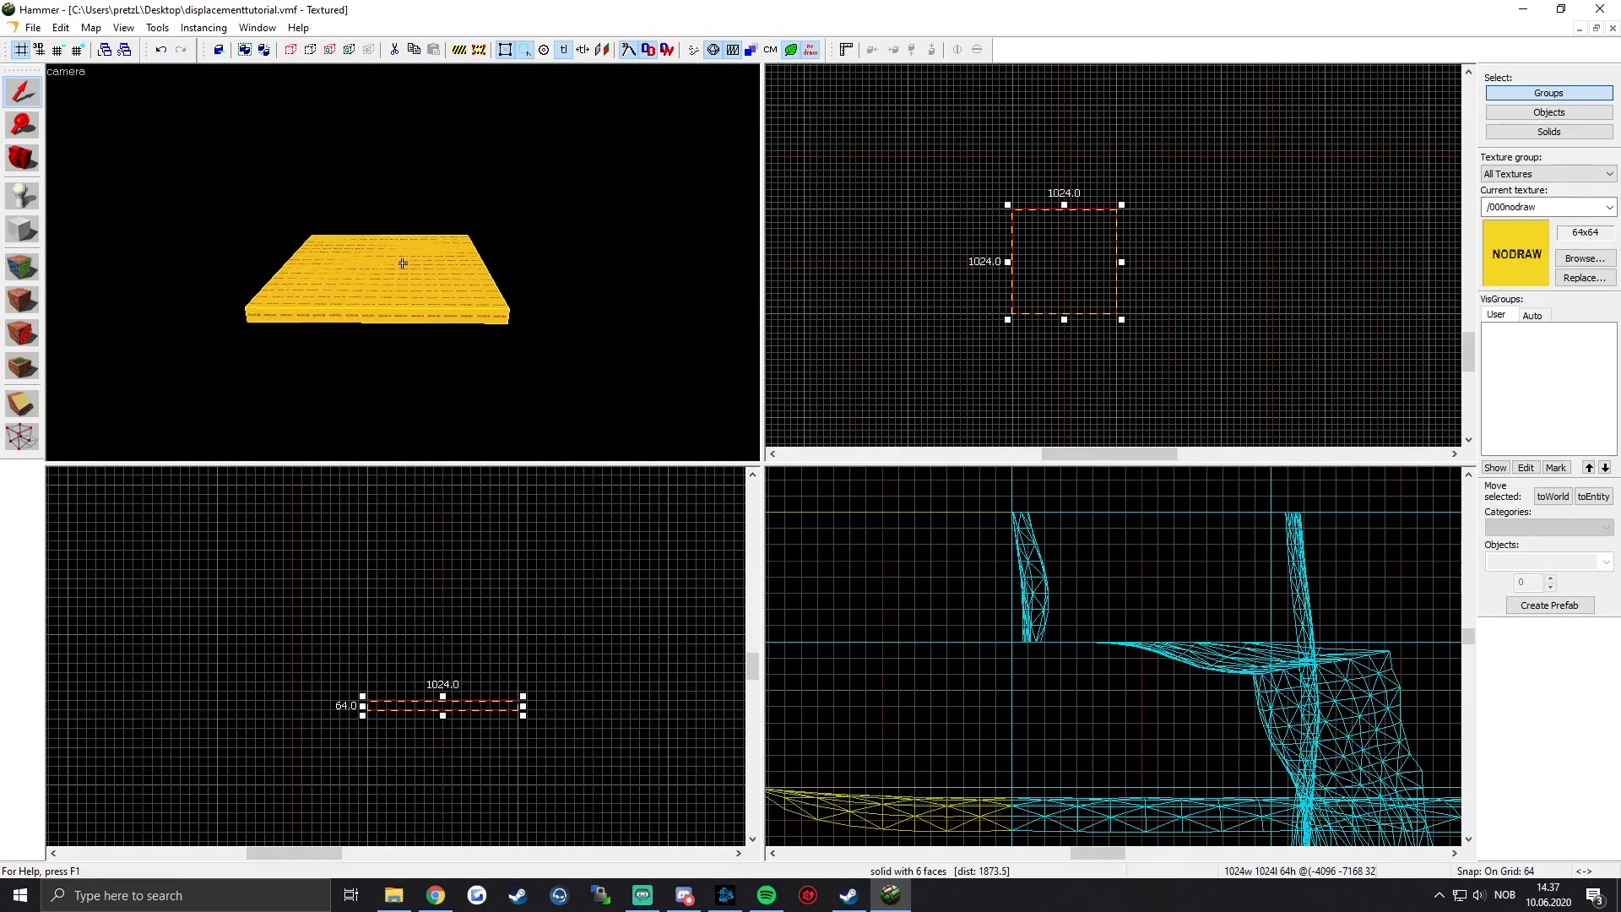
key(d)
key(w)
key(z)
Step: Clone the flat block side by side into a straight row of six adjoining blocks, 6144 units long
middle_drag(1070, 228, 1121, 167)
shift+drag(1140, 181, 1038, 182)
scroll(1041, 188, down, 3)
mouse_move(1041, 188)
middle_down()
mouse_move(1010, 159)
mouse_move(997, 172)
middle_up()
shift+drag(997, 172, 940, 170)
shift+drag(939, 170, 879, 169)
middle_drag(875, 168, 968, 170)
shift+drag(968, 171, 845, 169)
key(z)
key(a)
key(s)
key(z)
Step: Select the whole row and clone it into a floor of four adjoining rows, then save the map
middle_drag(874, 211, 870, 216)
drag(796, 256, 1128, 182)
middle_drag(1120, 189, 1155, 181)
shift+drag(868, 161, 869, 336)
key(z)
key(d)
key(z)
key(z)
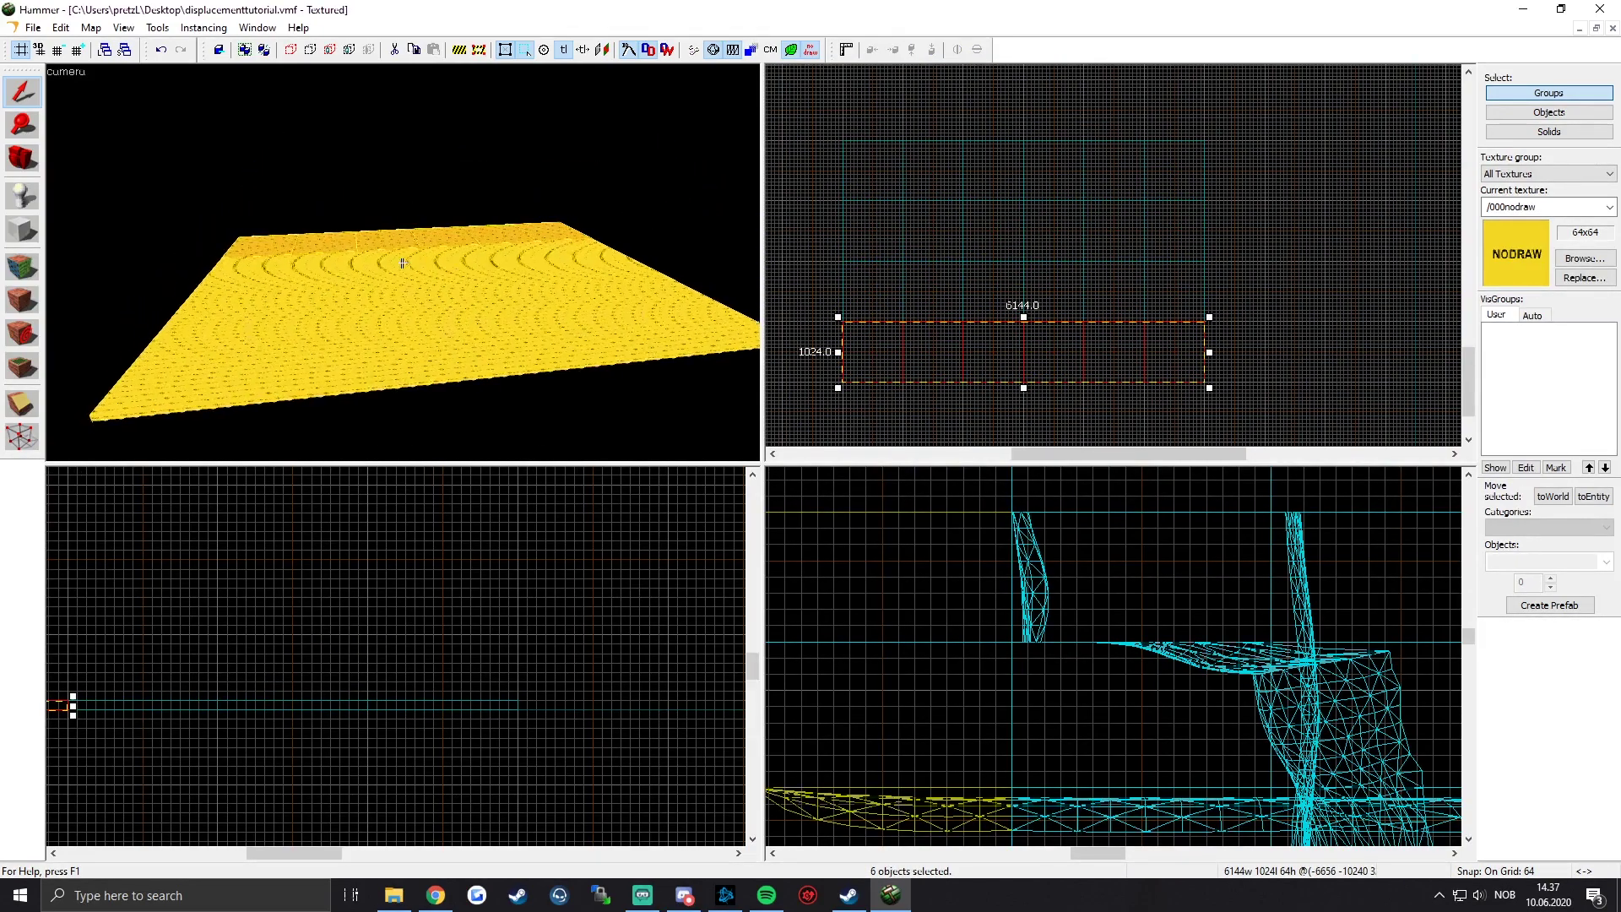
key(a)
key(z)
key(ctrl+s)
key(z)
key(a)
key(z)
Step: Clone a corner block of the floor outward past the edge and raise the copy to 1024 units high
click(503, 222)
middle_drag(935, 313, 1017, 212)
scroll(1017, 213, up, 2)
shift+drag(934, 268, 932, 352)
scroll(351, 689, up, 4)
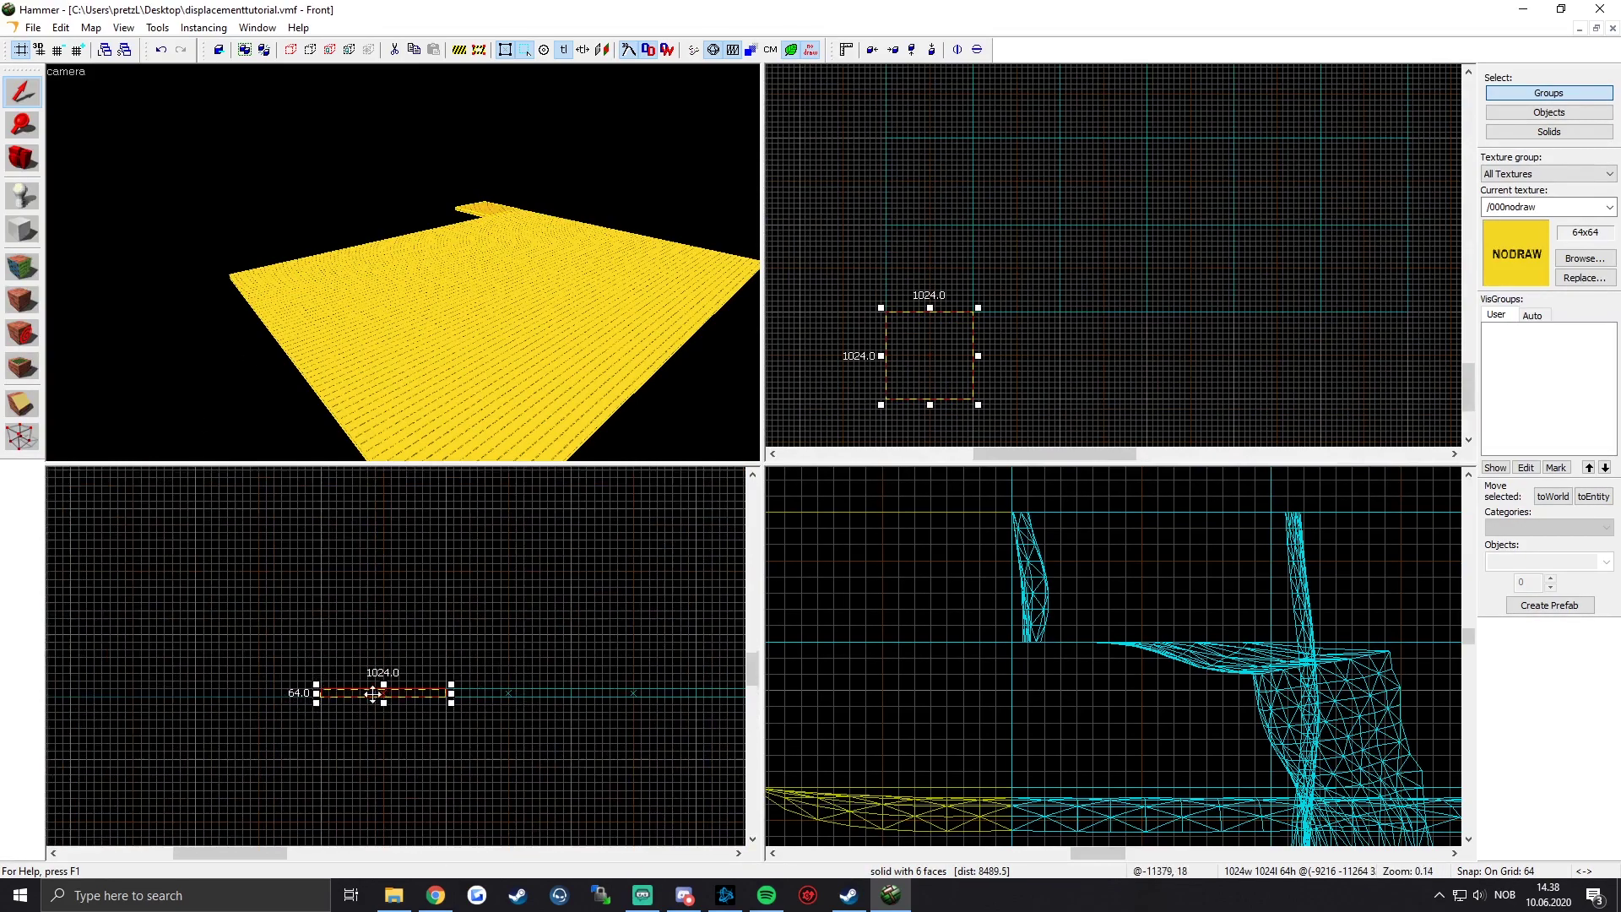
scroll(364, 693, up, 5)
scroll(318, 700, down, 3)
drag(331, 722, 336, 597)
drag(341, 521, 340, 521)
key(z)
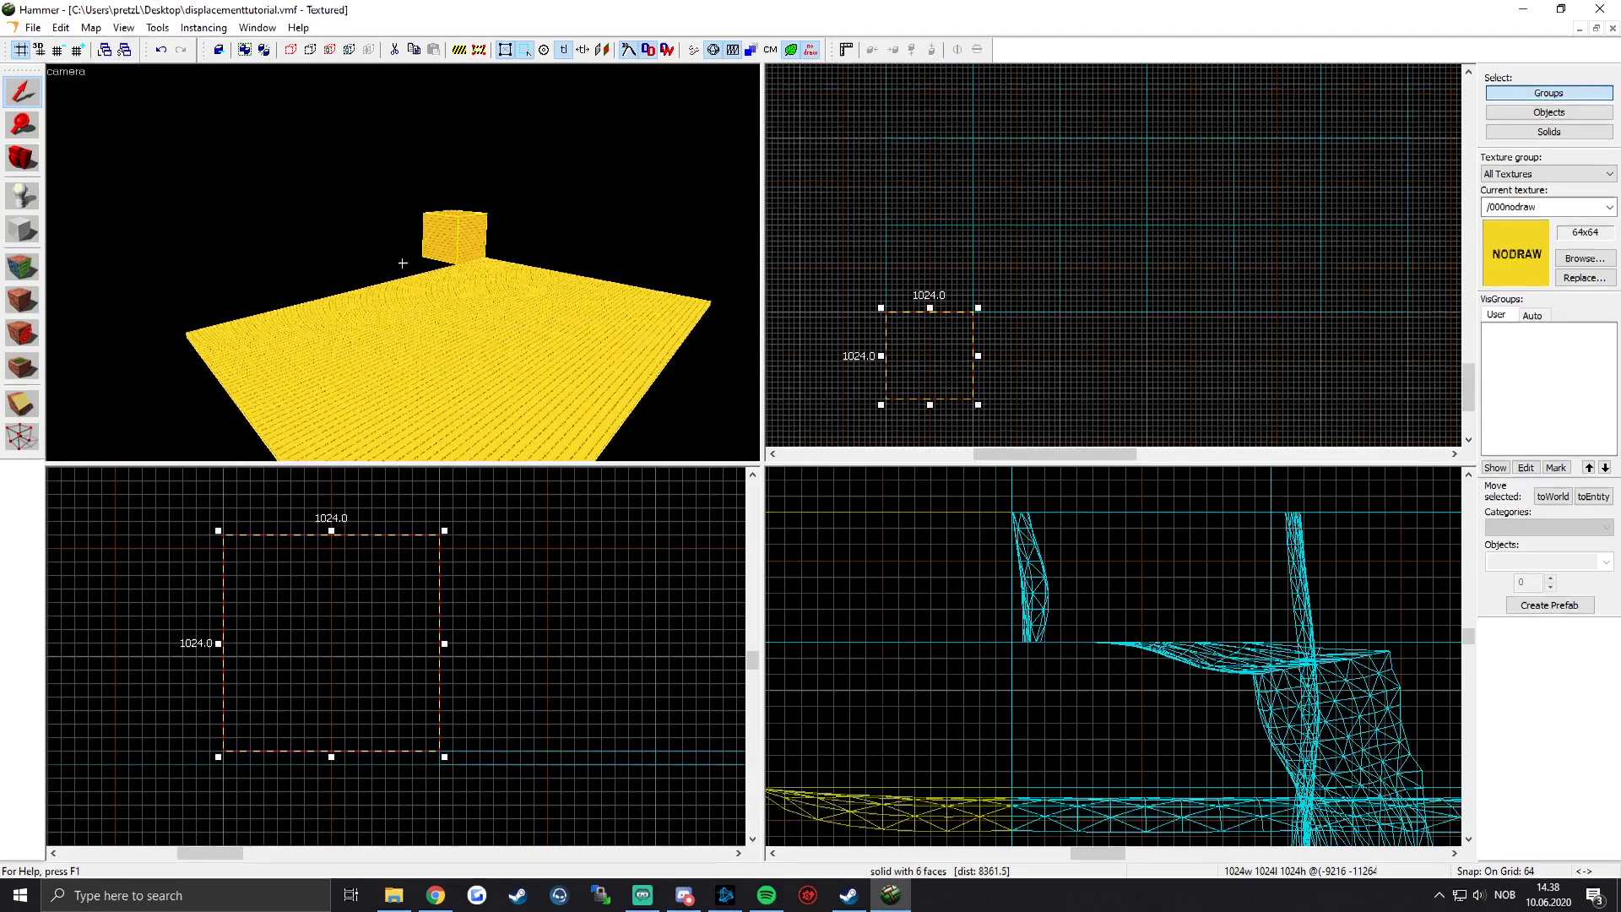
Step: Clone the raised 1024-unit cube along the floor's edge to form a wall six blocks long
key(w)
key(z)
mouse_move(916, 353)
mouse_down()
mouse_move(1000, 312)
mouse_move(1338, 323)
mouse_up()
key(z)
key(a)
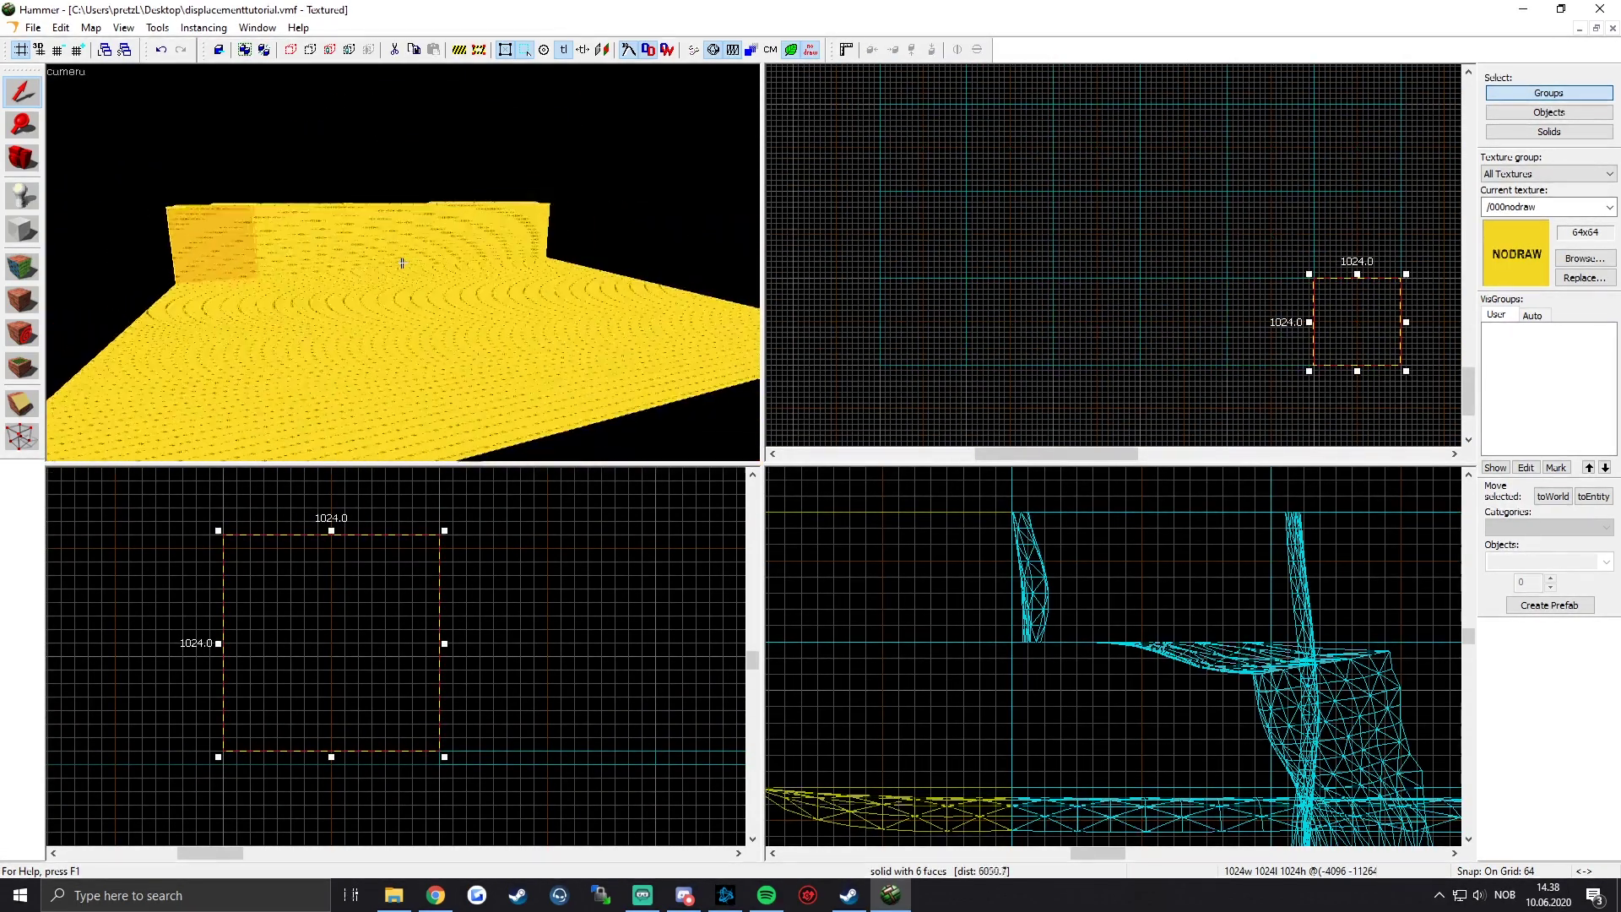
key(z)
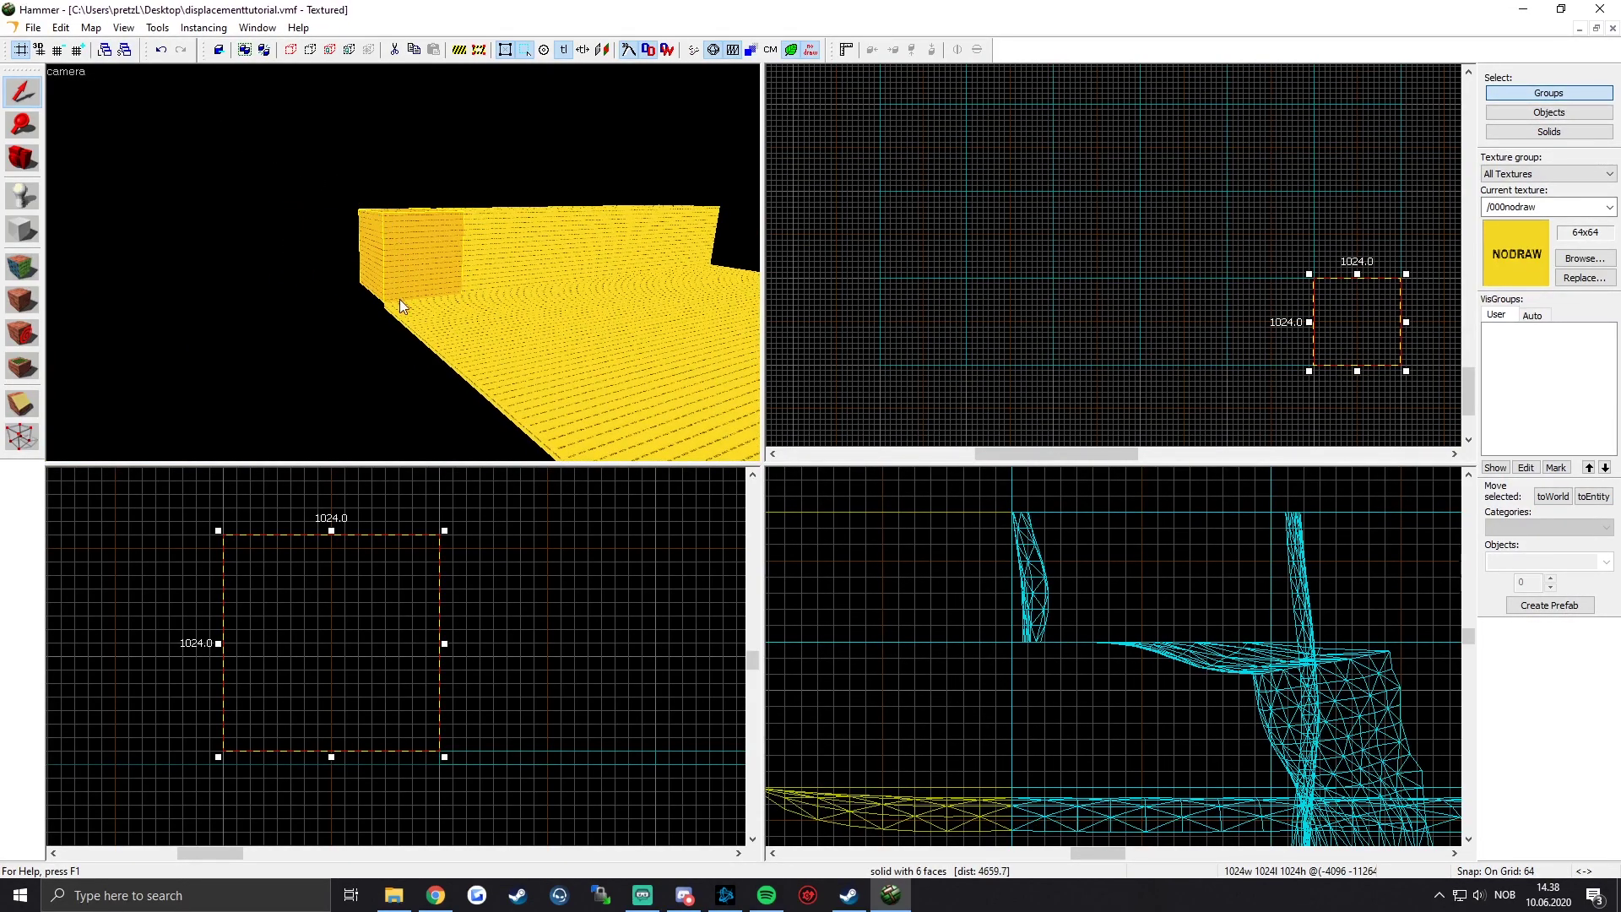
key(z)
key(z)
click(402, 262)
ctrl+click(474, 309)
ctrl+click(556, 340)
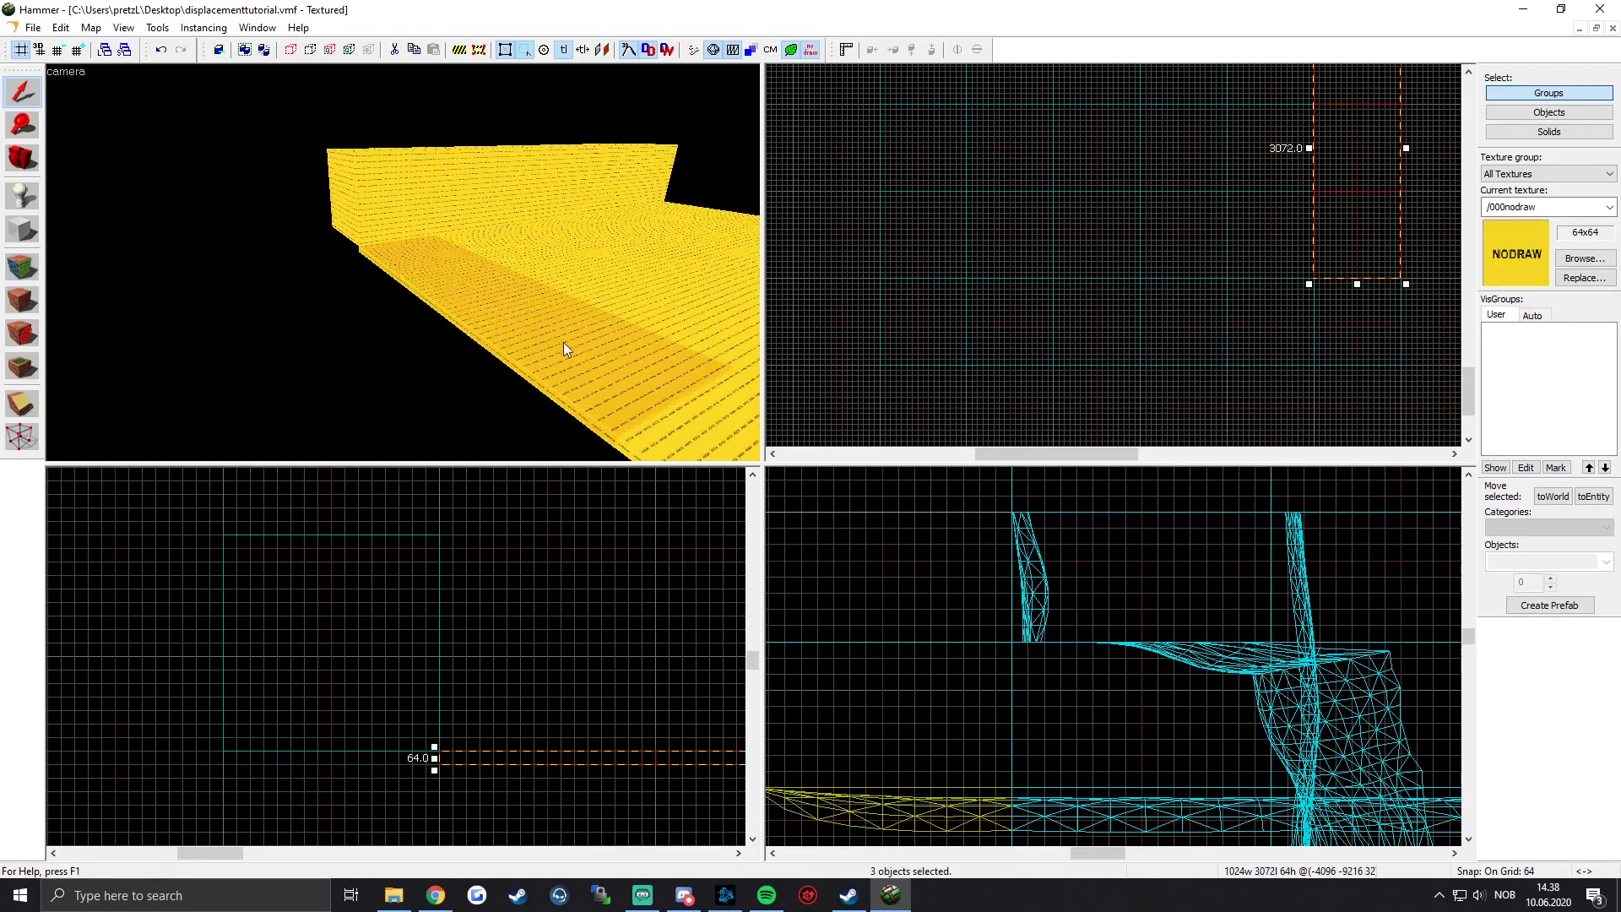
key(z)
key(z)
ctrl+click(432, 282)
key(z)
key(z)
scroll(597, 670, down, 5)
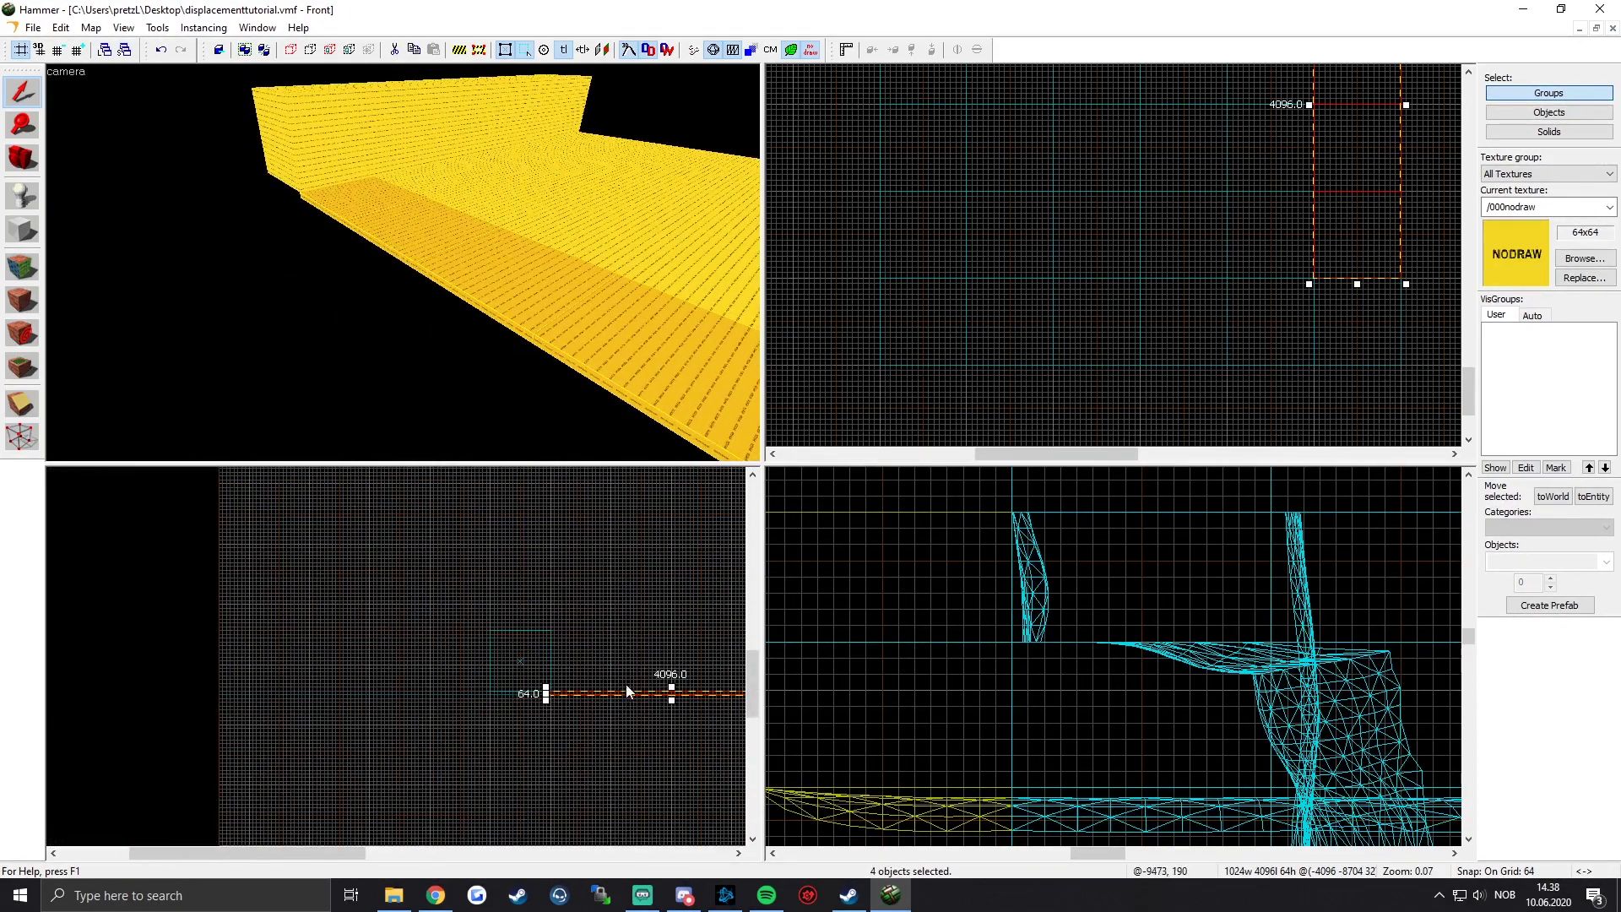
scroll(989, 662, down, 4)
scroll(971, 693, up, 6)
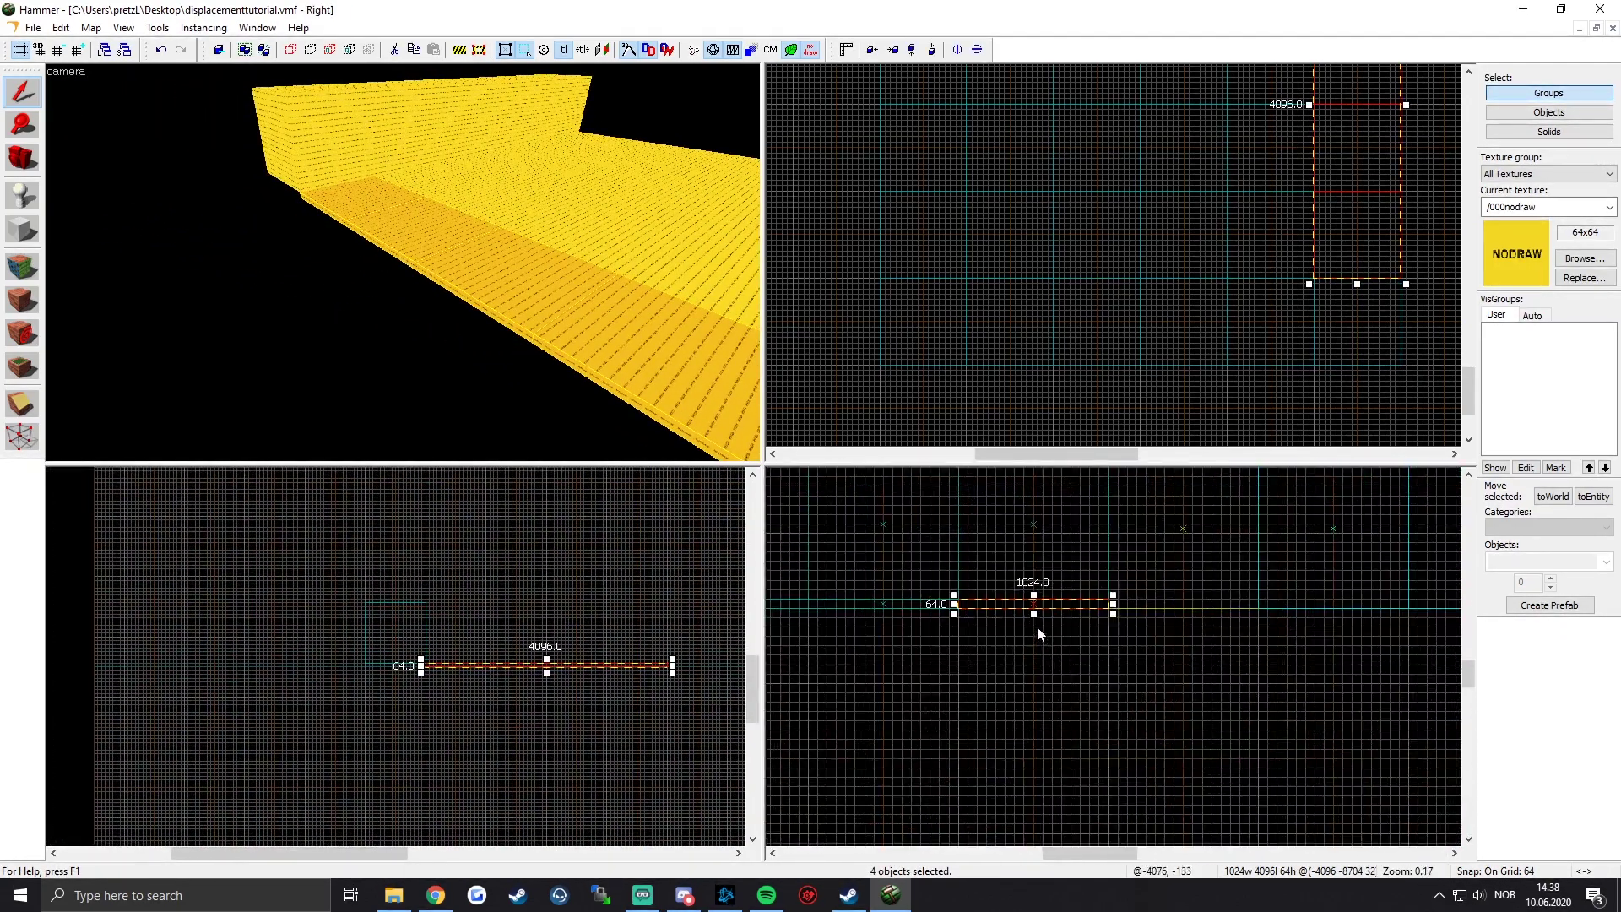
drag(1174, 625, 961, 622)
click(22, 436)
drag(867, 670, 935, 565)
scroll(1014, 591, down, 2)
click(23, 91)
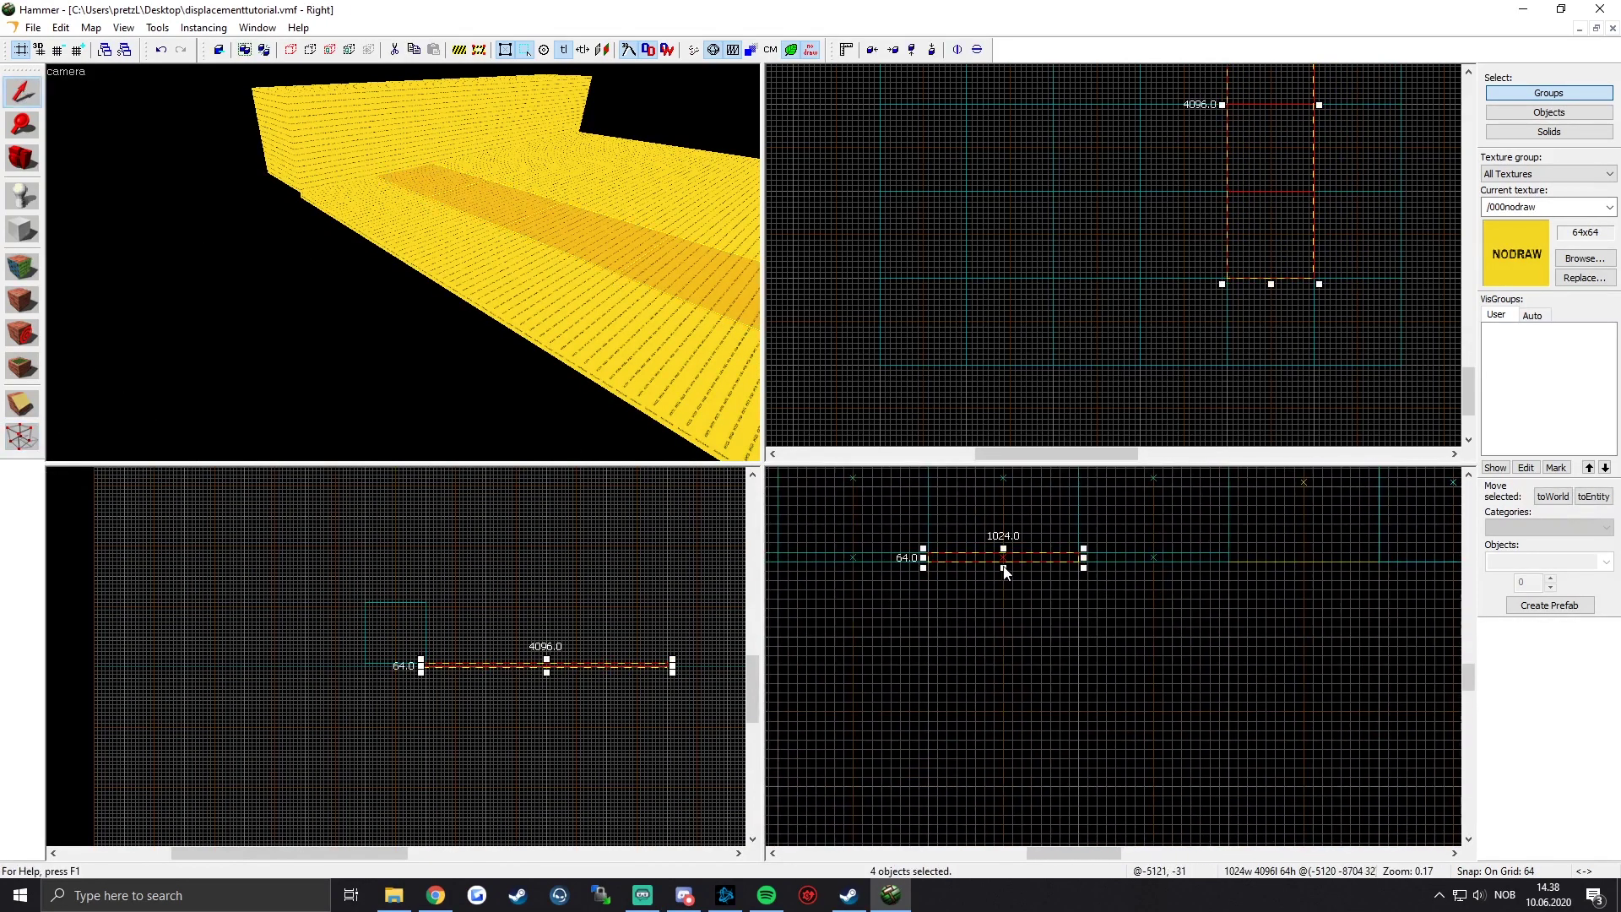
key(ctrl+z)
Step: Clone the four floor blocks along the open side outward and extend the copies downward to 1024 units high
click(342, 196)
ctrl+click(423, 245)
ctrl+click(511, 304)
ctrl+click(625, 380)
middle_drag(1195, 555, 1018, 640)
shift+drag(1019, 640, 1167, 646)
middle_drag(1149, 663, 960, 601)
scroll(959, 602, up, 1)
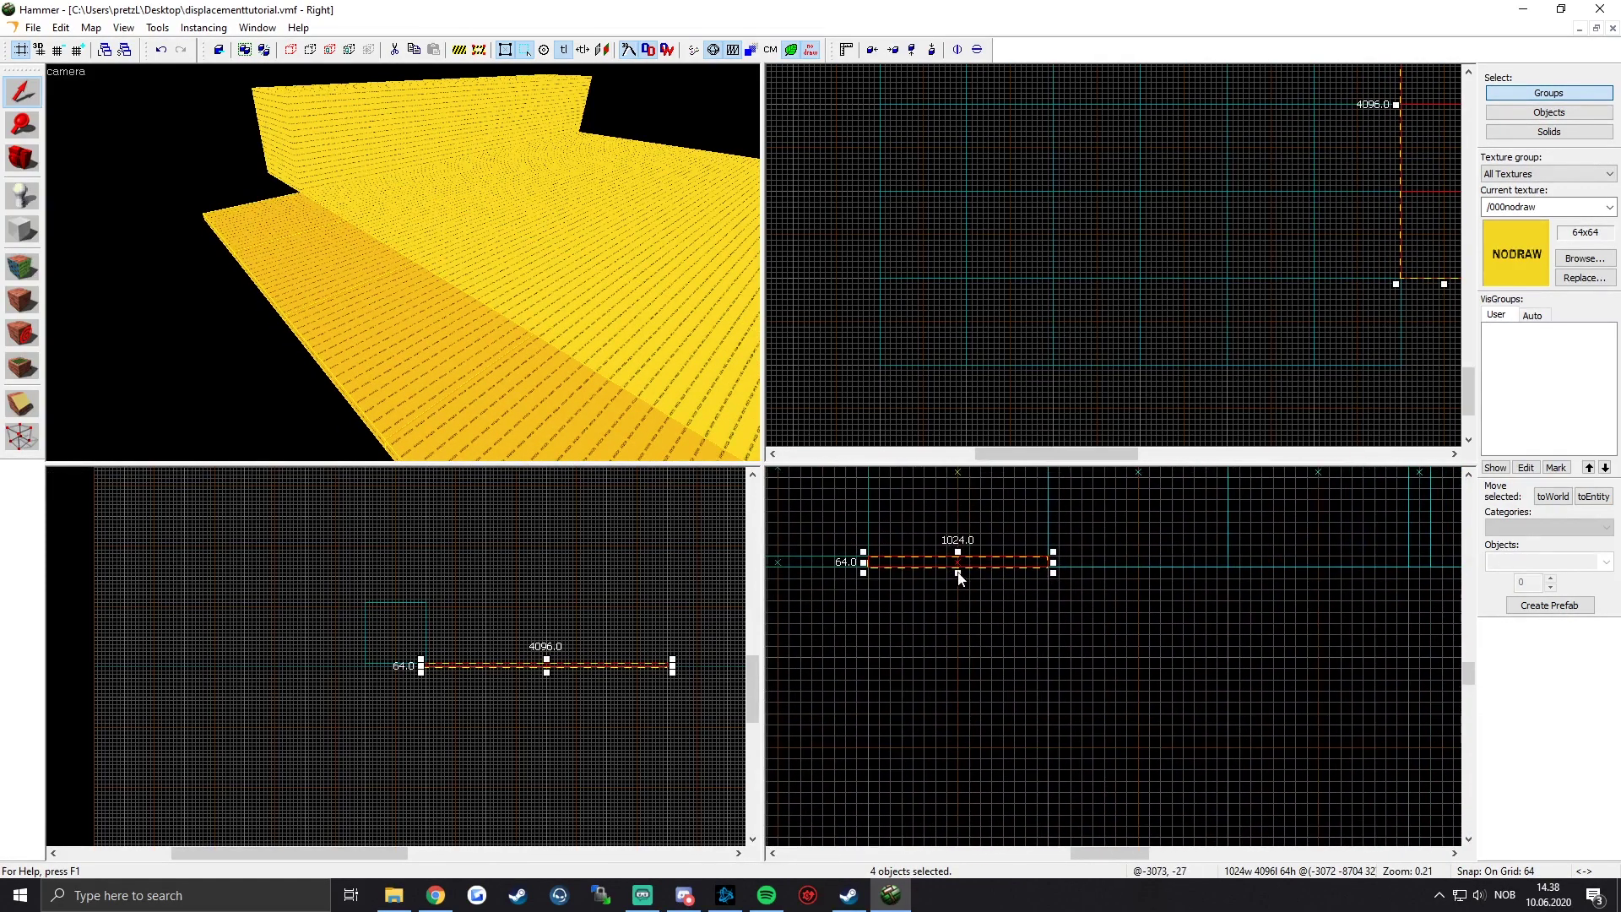
drag(958, 573, 971, 744)
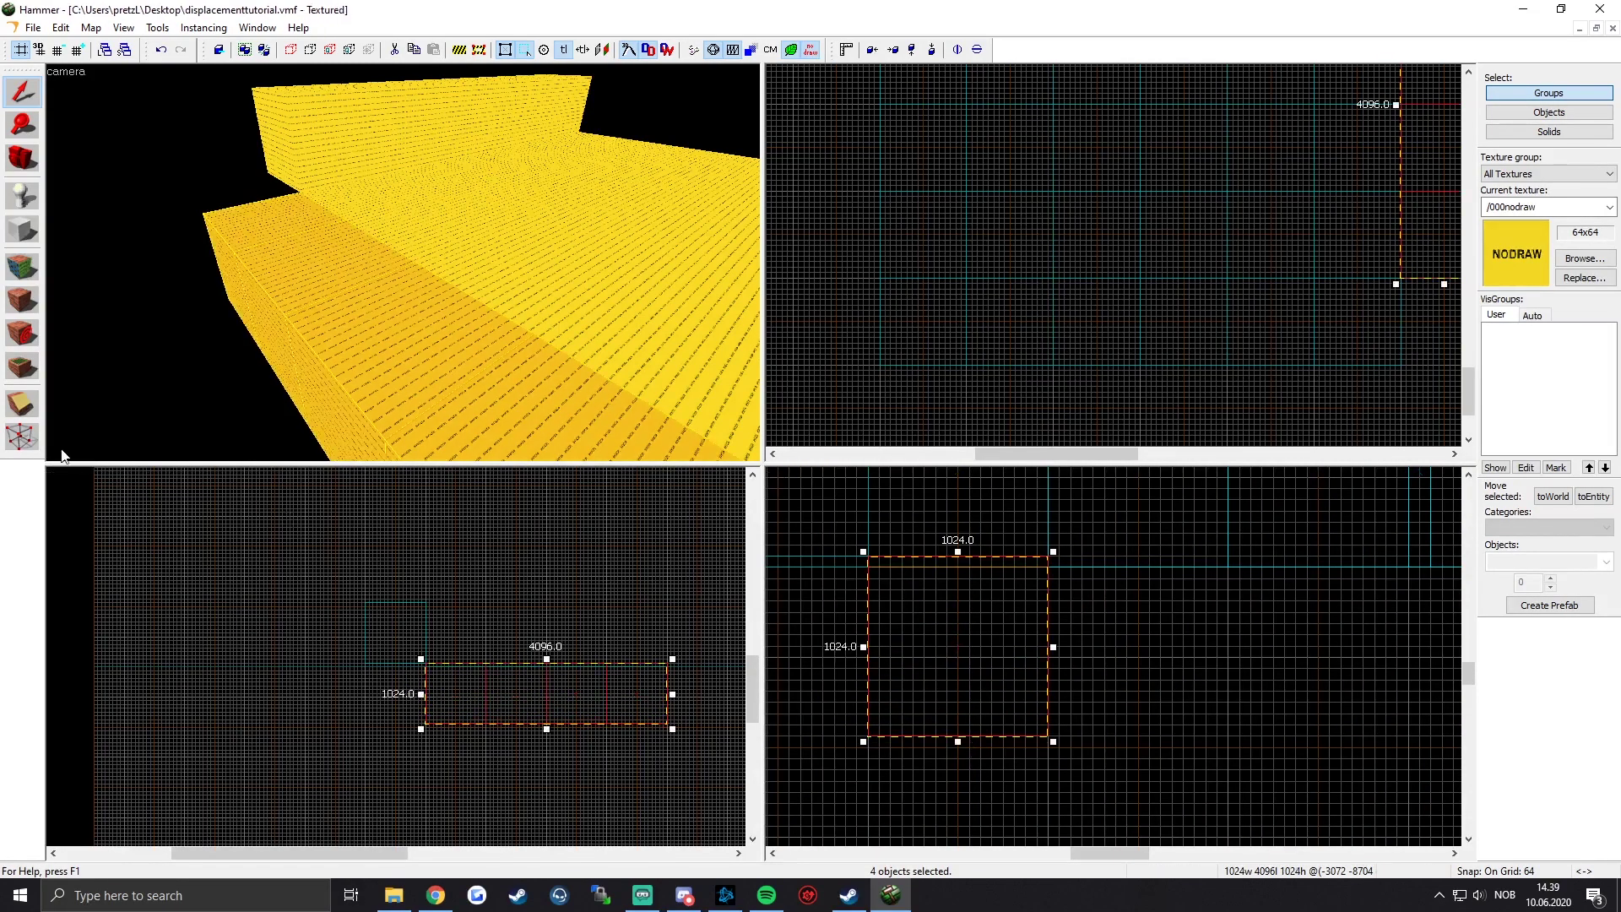
Step: Clip the four extended blocks diagonally from their upper inner corner to their lower outer corner, keeping the lower wedges
key(shift+a)
scroll(987, 603, up, 2)
drag(847, 537, 1071, 758)
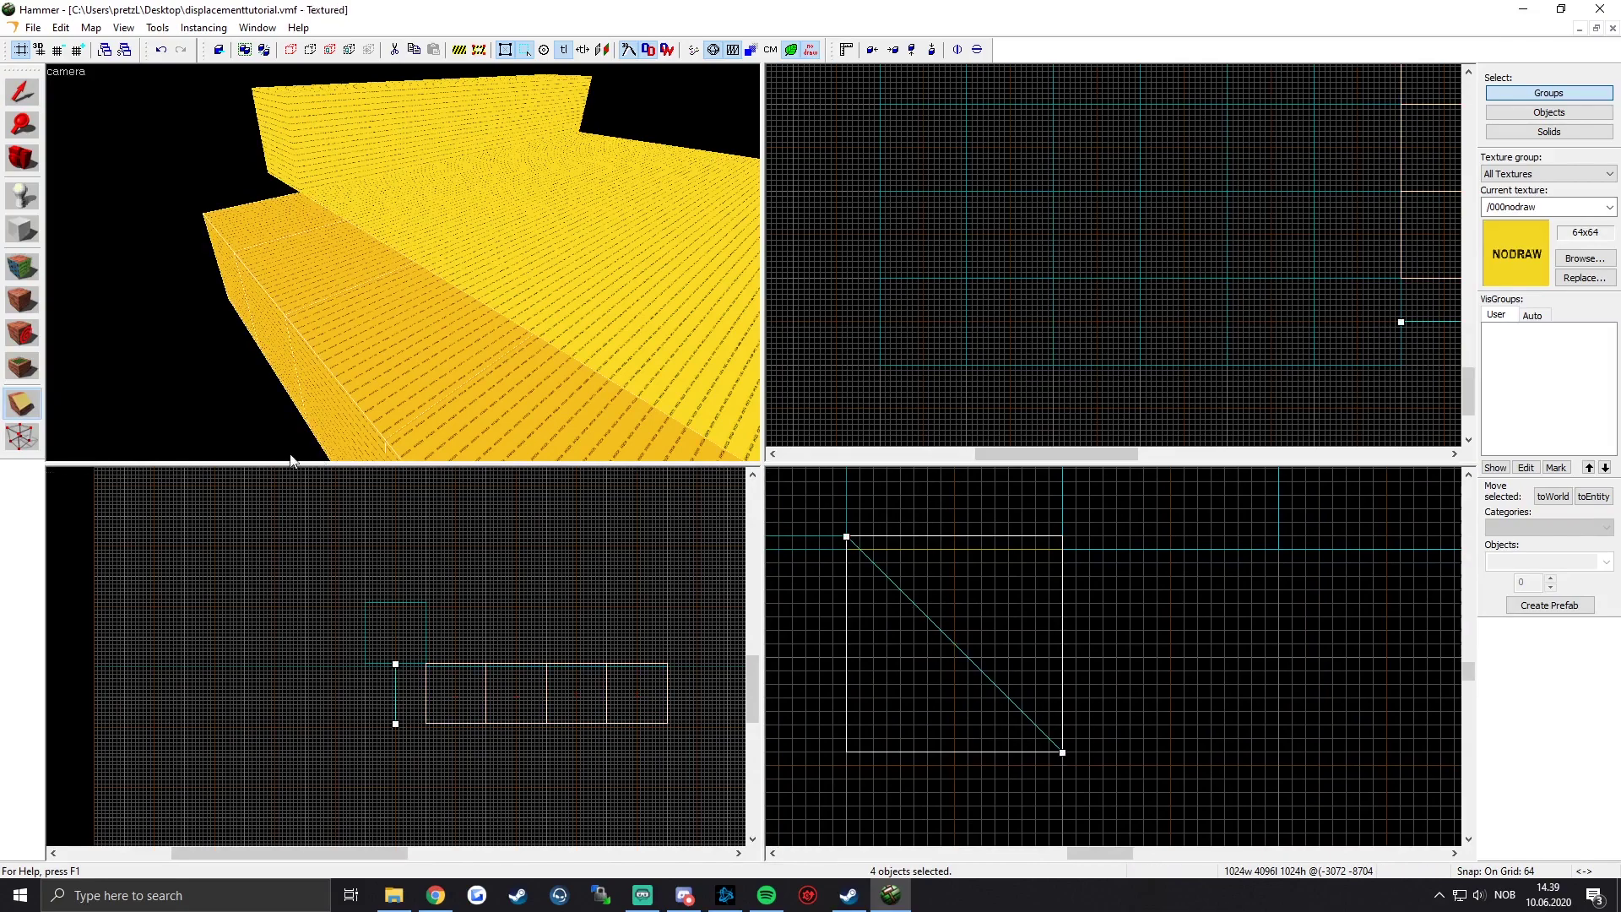
key(Return)
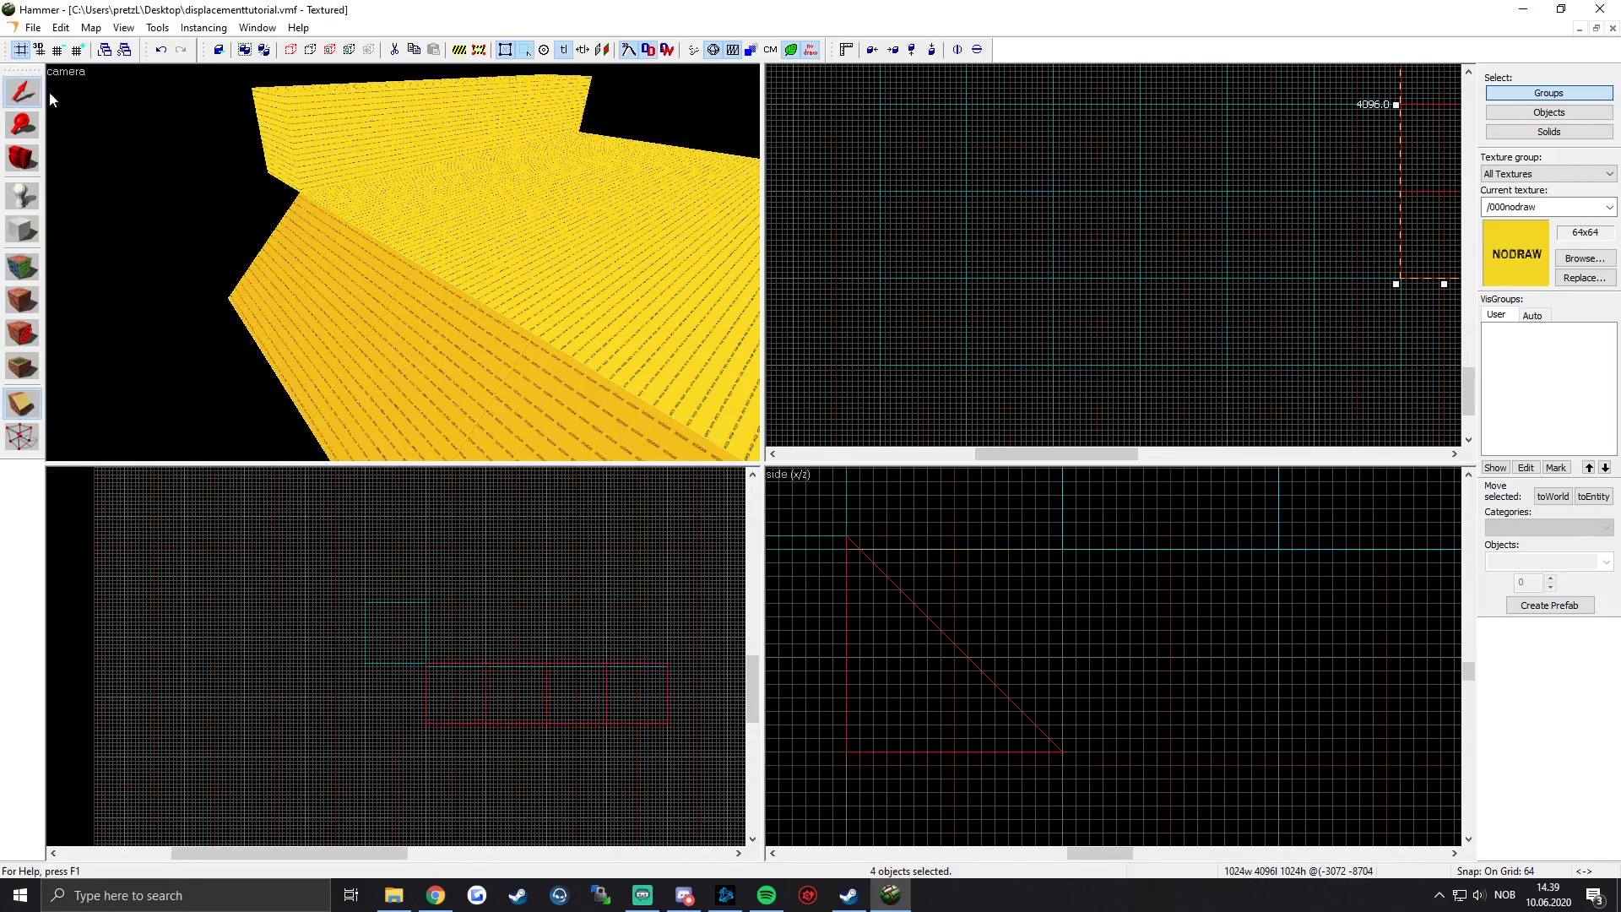
click(34, 96)
key(z)
key(w)
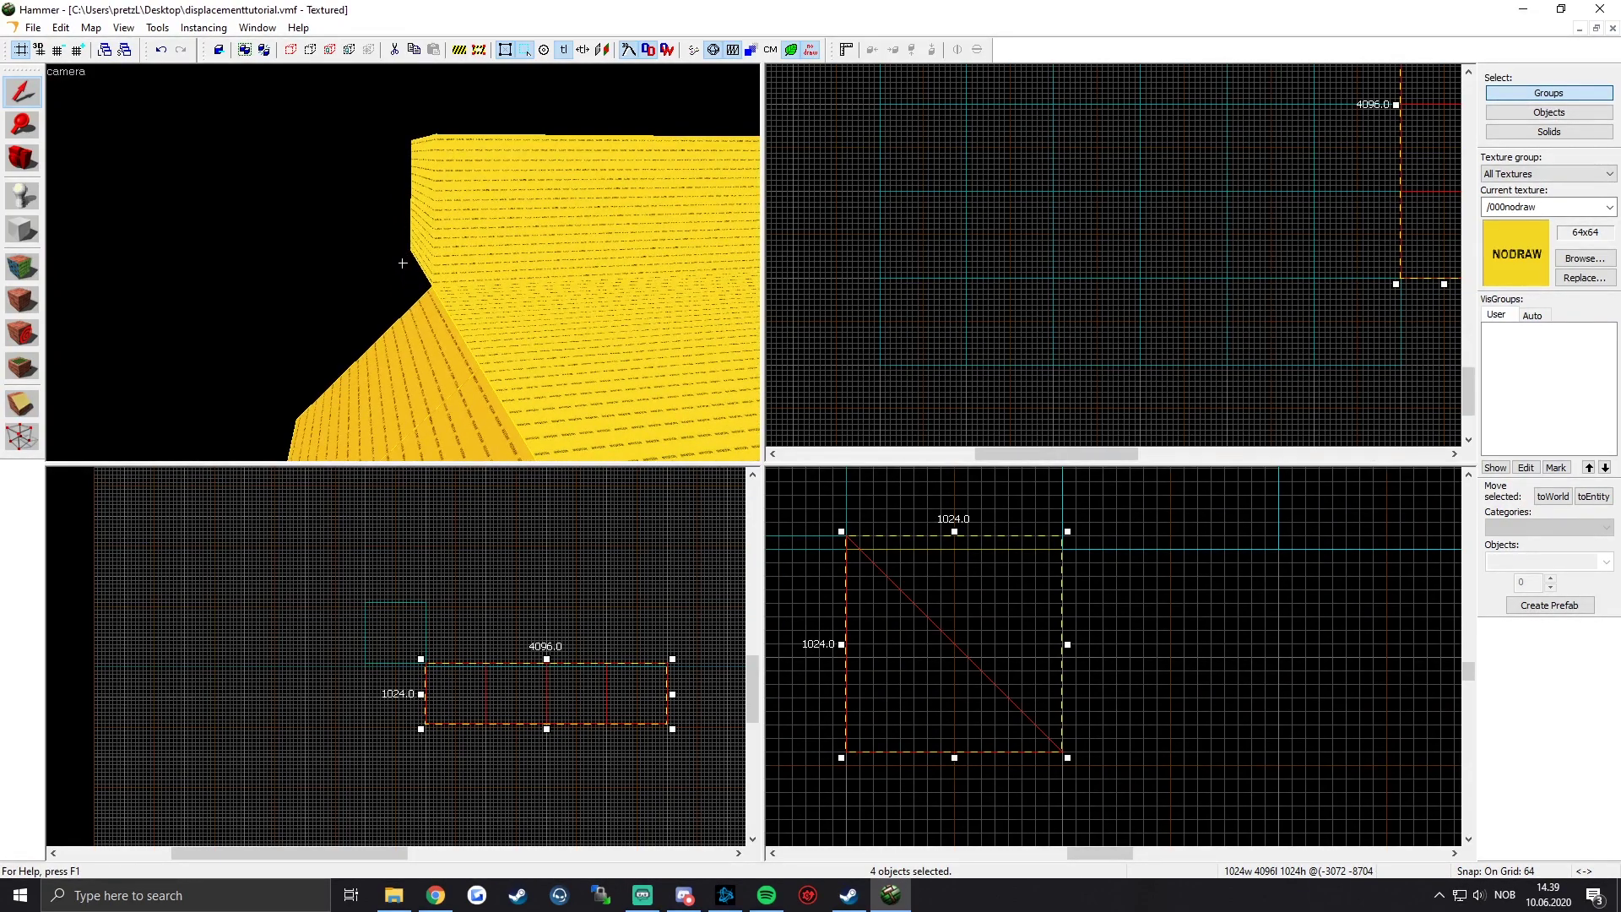
Step: Clone the wall's end block 1024 units outward, directly beside the original and in line with the clipped slope
click(464, 239)
key(ctrl+s)
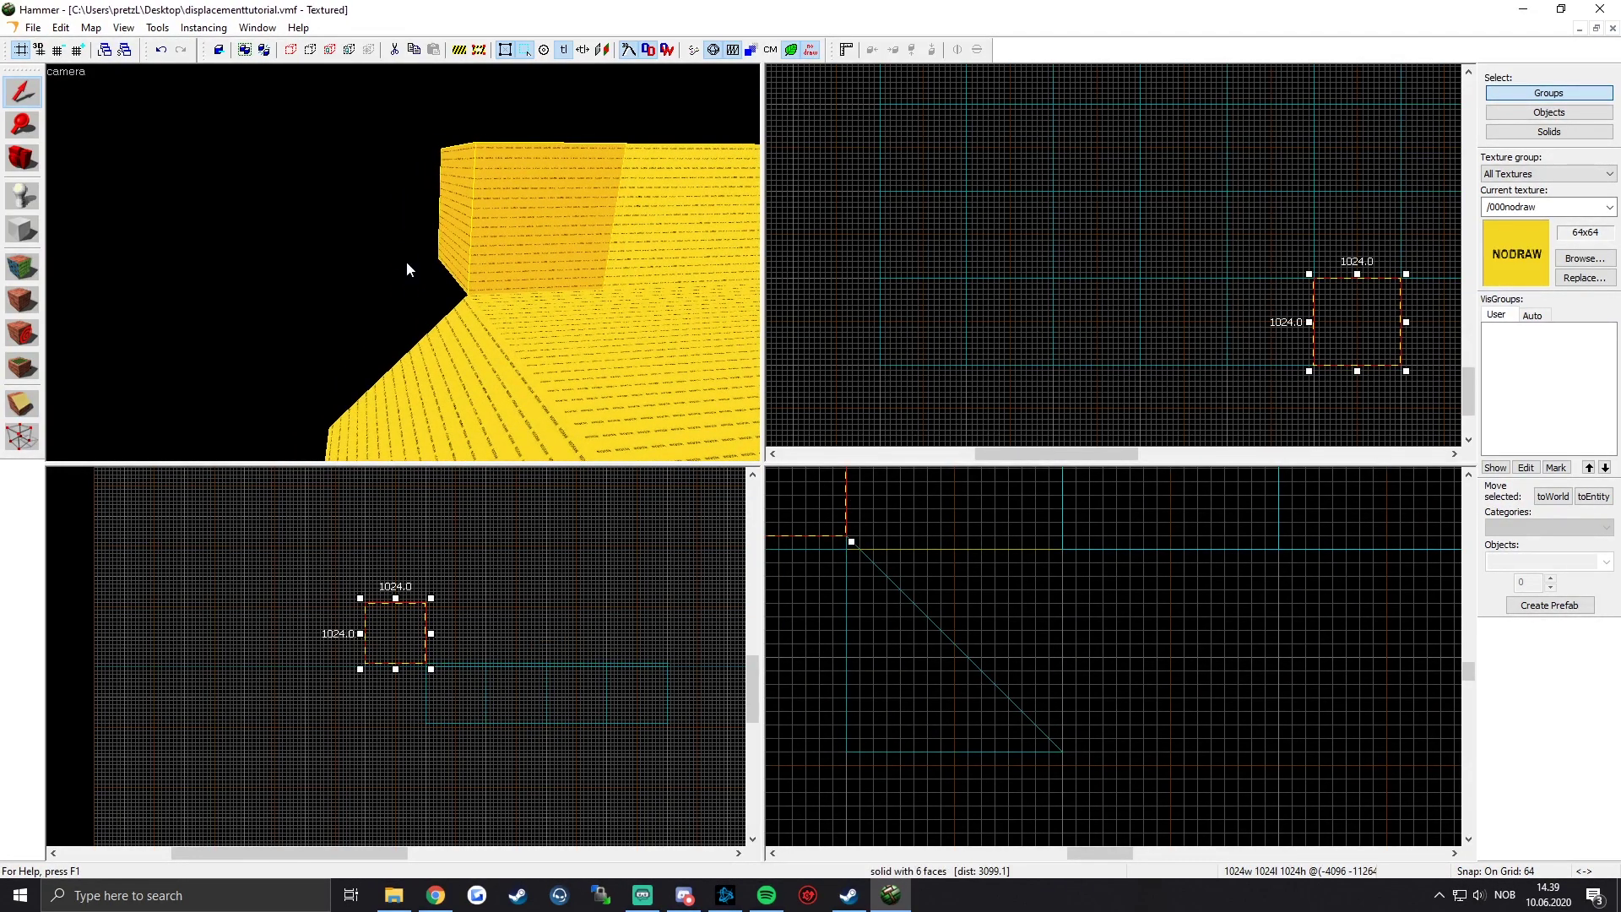
scroll(1021, 583, down, 3)
middle_drag(917, 549, 954, 632)
drag(930, 580, 1052, 580)
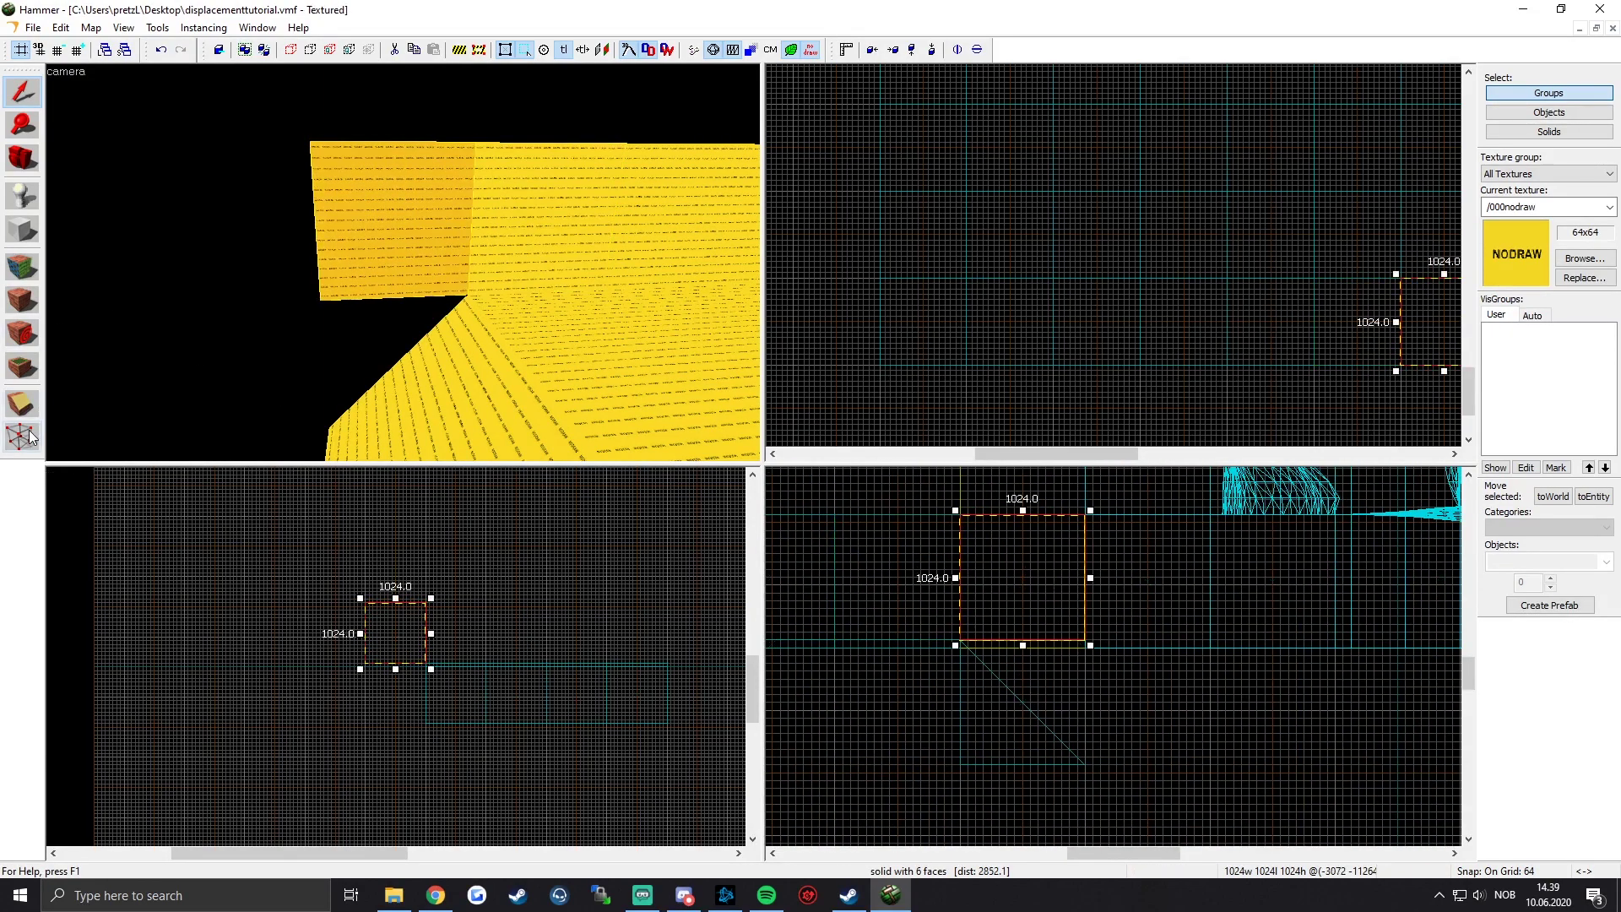
Step: Clone the end wedge of the slope 2048 units up and flip the copy vertically beside the top of the wall
key(z)
click(401, 264)
key(z)
middle_drag(982, 692, 973, 738)
drag(974, 738, 975, 488)
middle_drag(979, 519, 972, 595)
key(ctrl+l)
click(1066, 518)
drag(1075, 507, 965, 618)
Step: Stretch the cloned wall end block's outer edge 1024 units up and 1024 units down with the Vertex tool to meet both wedges
key(z)
click(402, 263)
key(z)
middle_drag(875, 546, 875, 549)
click(22, 436)
middle_drag(1070, 640, 1055, 640)
drag(1054, 642, 1054, 517)
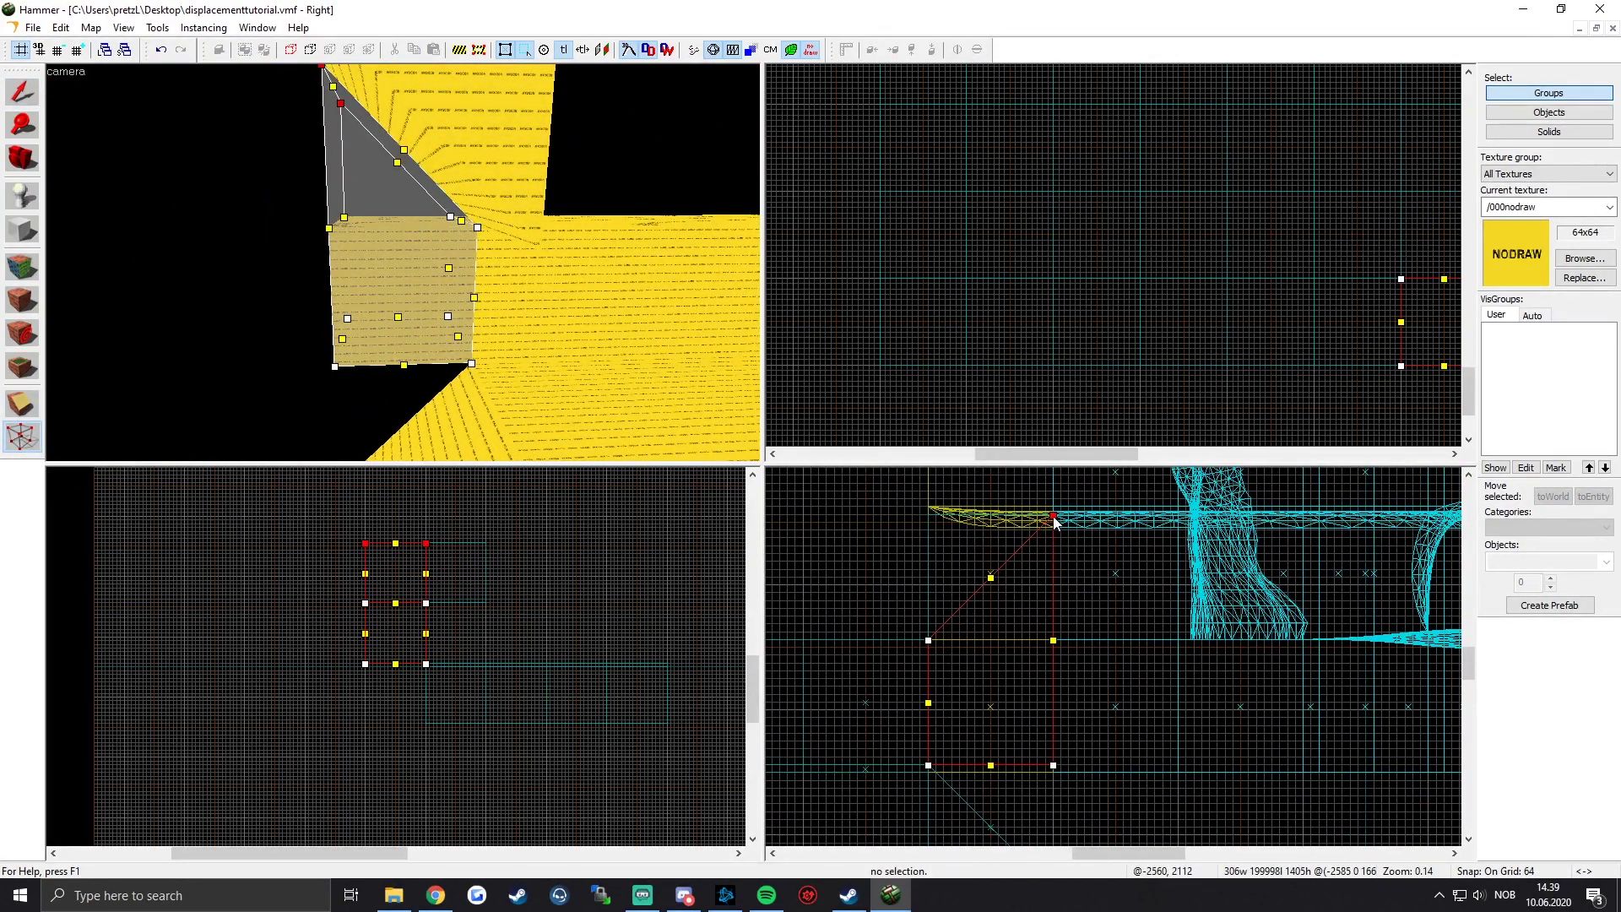
middle_drag(1062, 775, 1041, 639)
drag(1036, 635, 1038, 750)
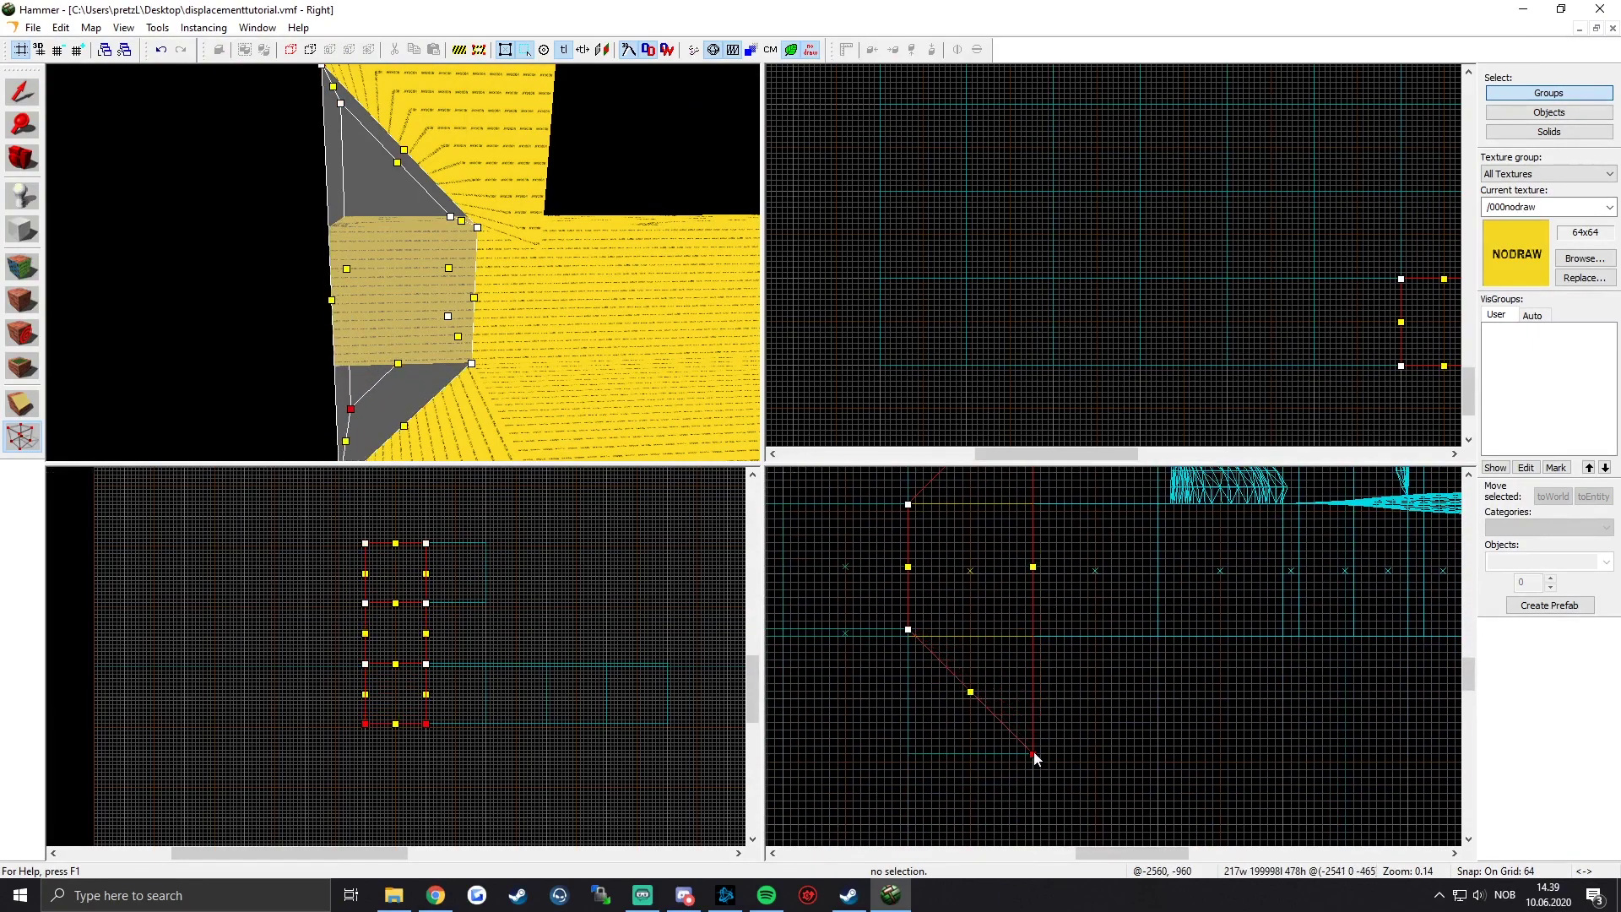
click(23, 95)
Step: Create a 2048-wide, 1024-long and 3072-high block against the outer edge of the stretched wall block
scroll(452, 210, down, 5)
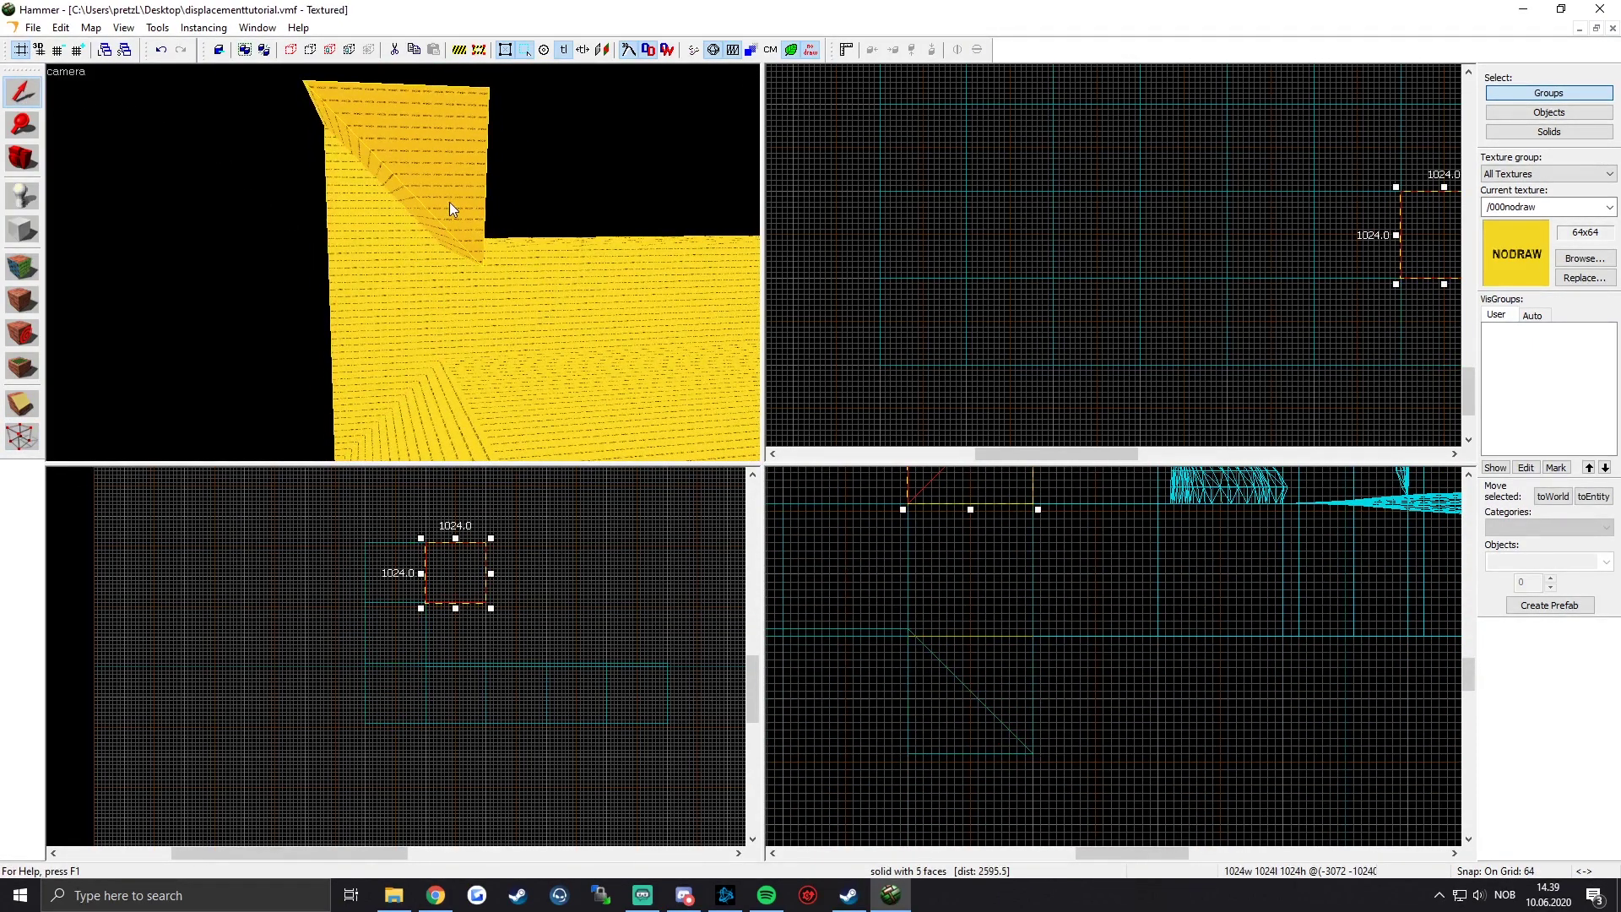
key(z)
key(w)
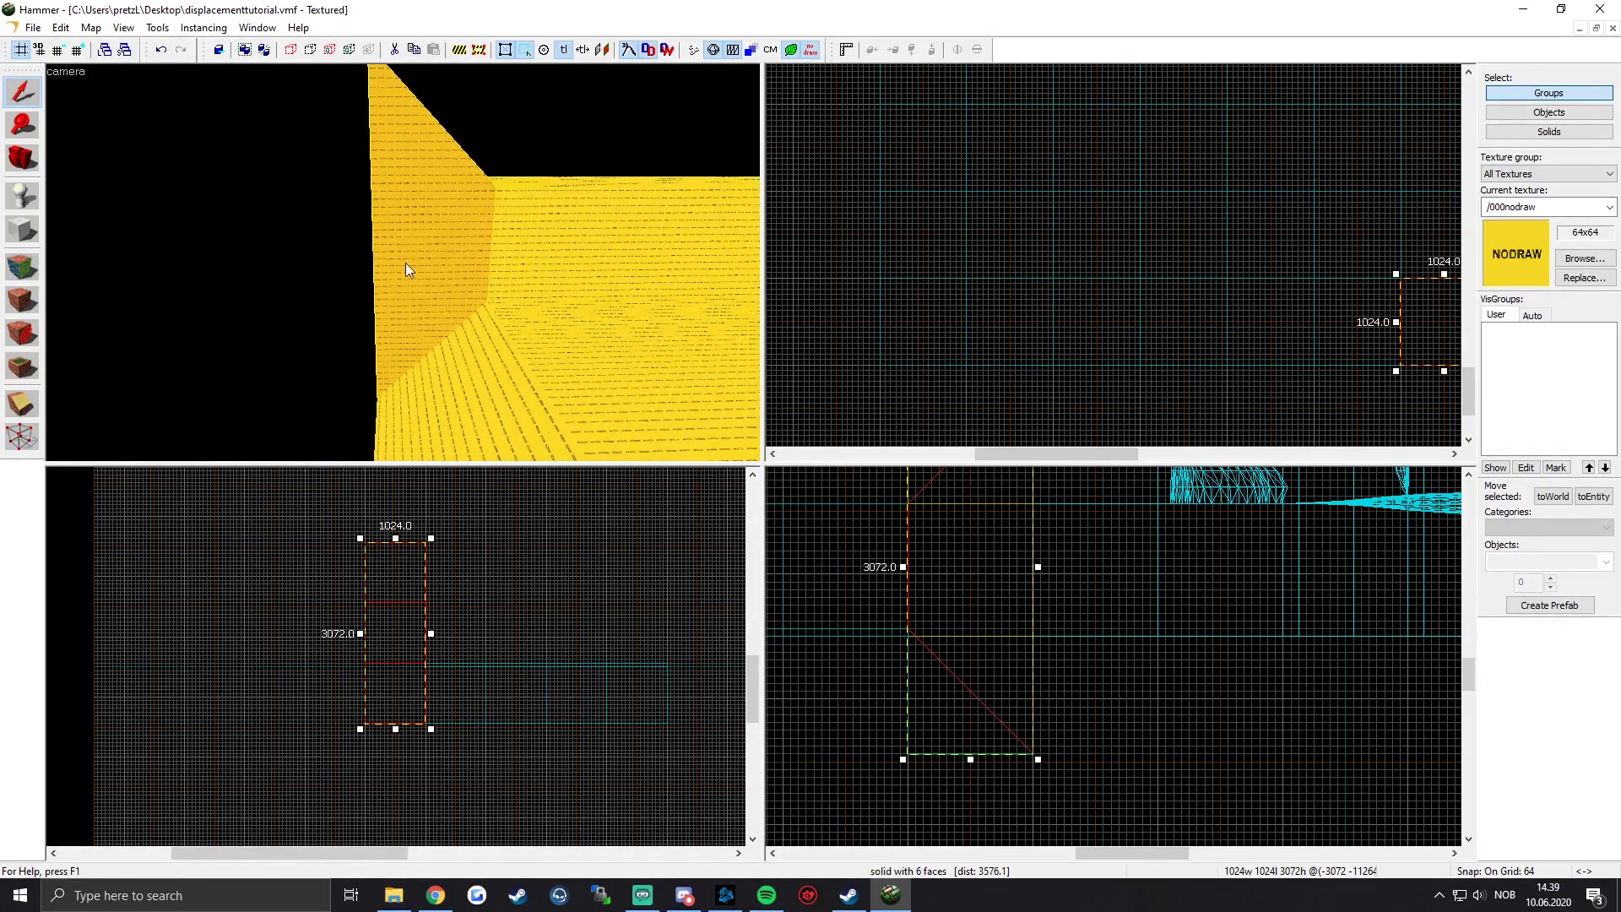
key(s)
key(z)
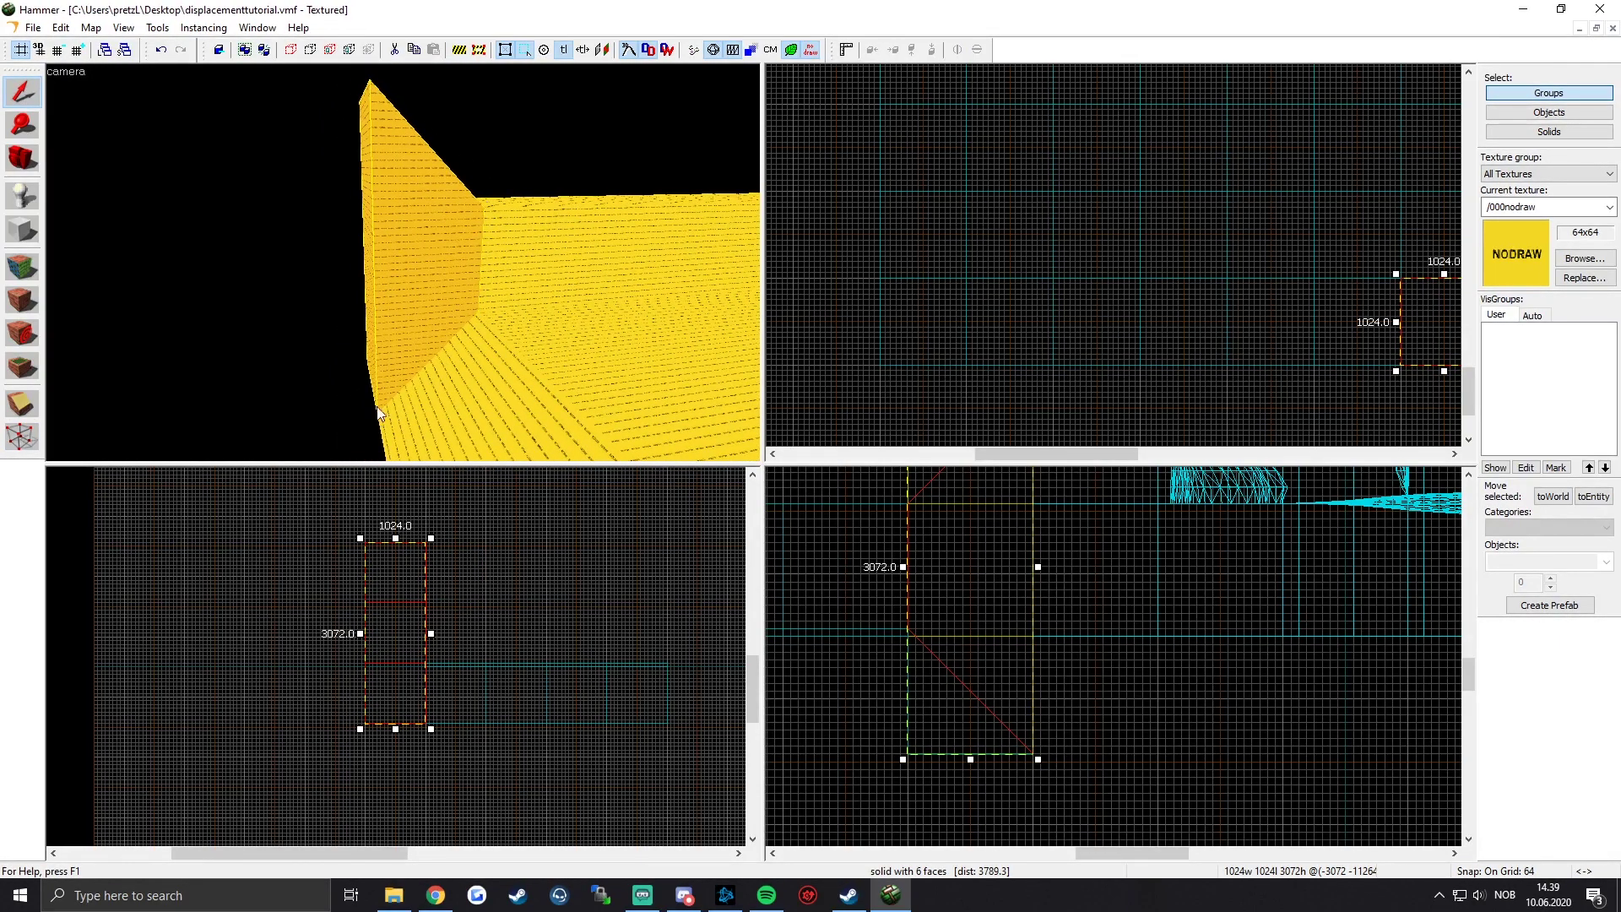
key(z)
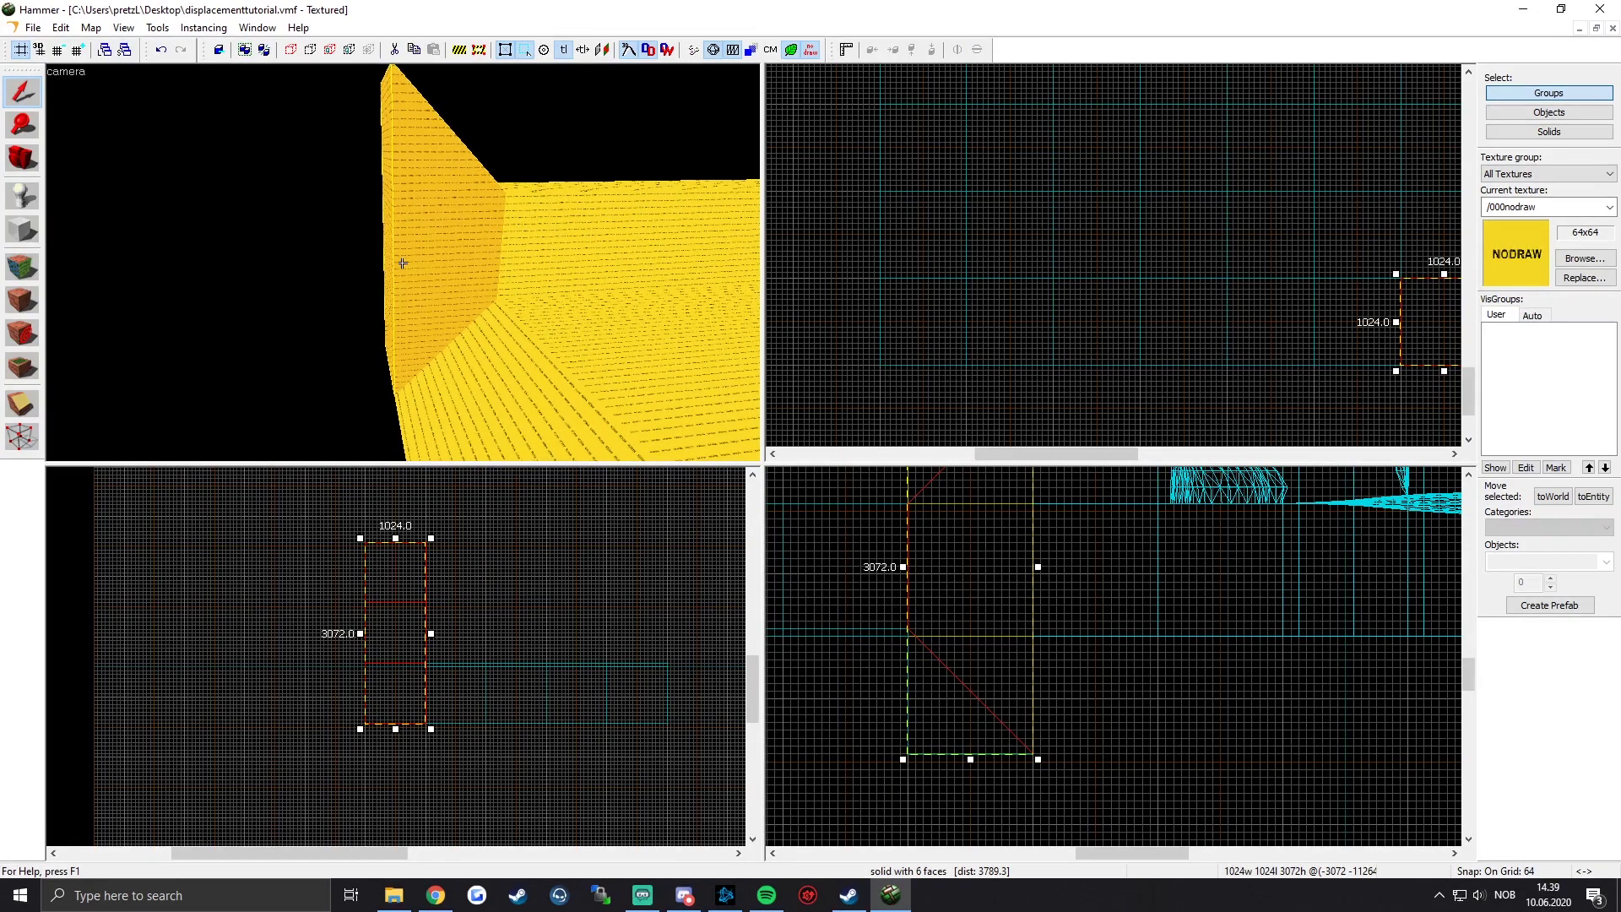
click(23, 229)
scroll(1098, 667, up, 3)
mouse_move(923, 823)
mouse_down()
mouse_move(1042, 376)
mouse_move(1053, 565)
mouse_up()
scroll(1014, 627, down, 3)
drag(962, 632, 1029, 630)
key(Return)
click(23, 90)
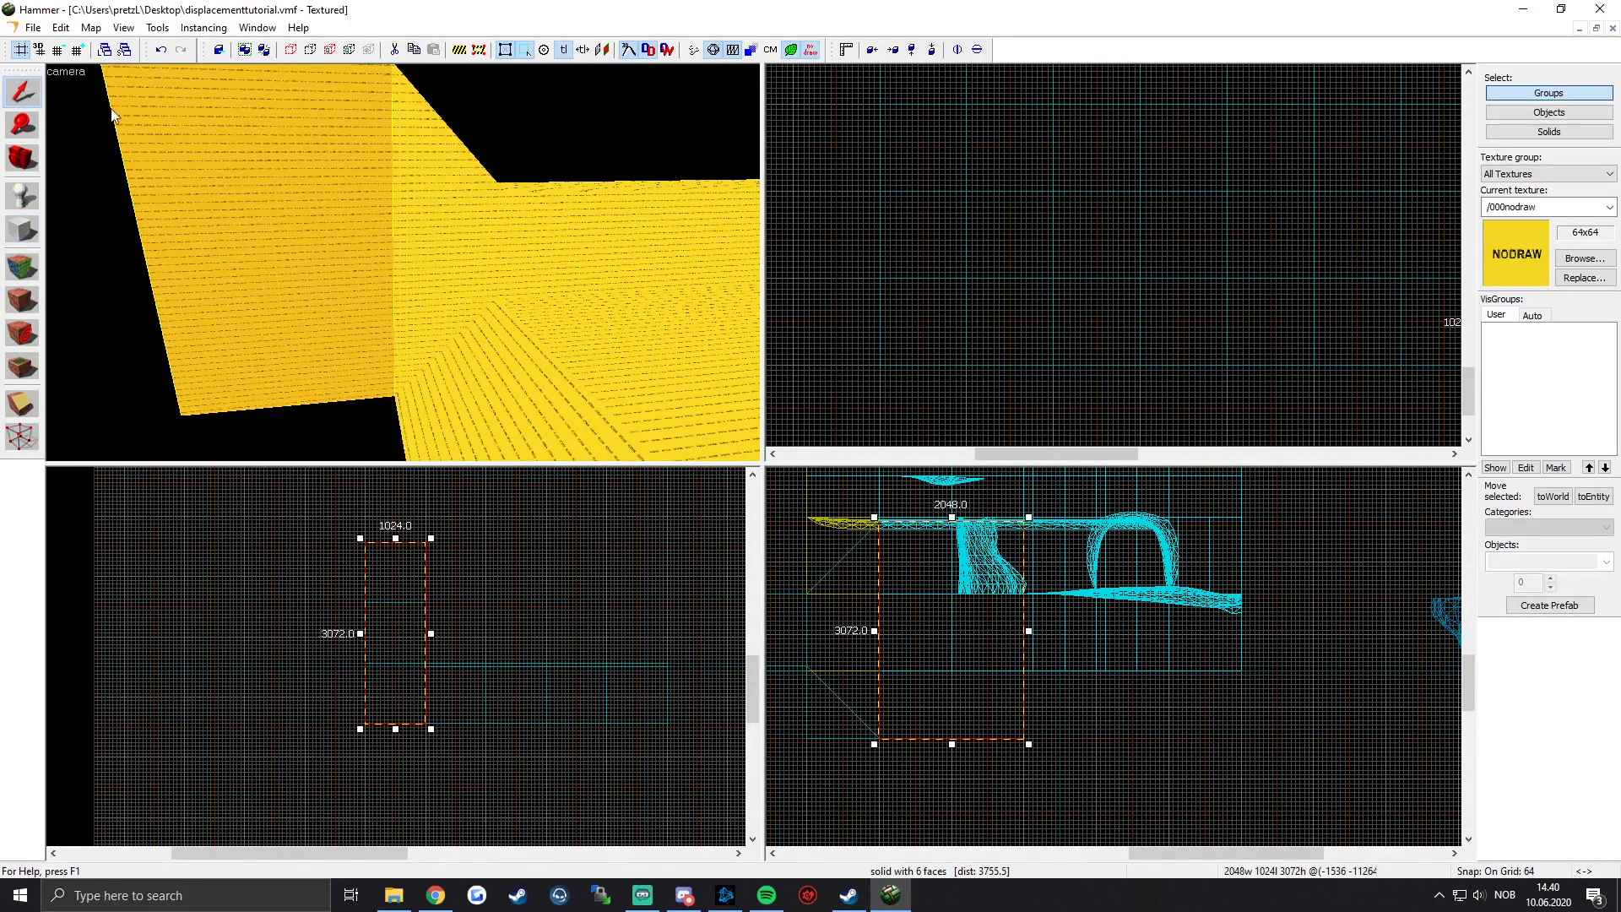
Step: Inspect how the slope wedges, the stretched wall block and the large end block meet at the corner
key(z)
key(z)
click(413, 299)
click(412, 297)
click(410, 255)
click(418, 297)
click(419, 348)
click(412, 300)
click(400, 263)
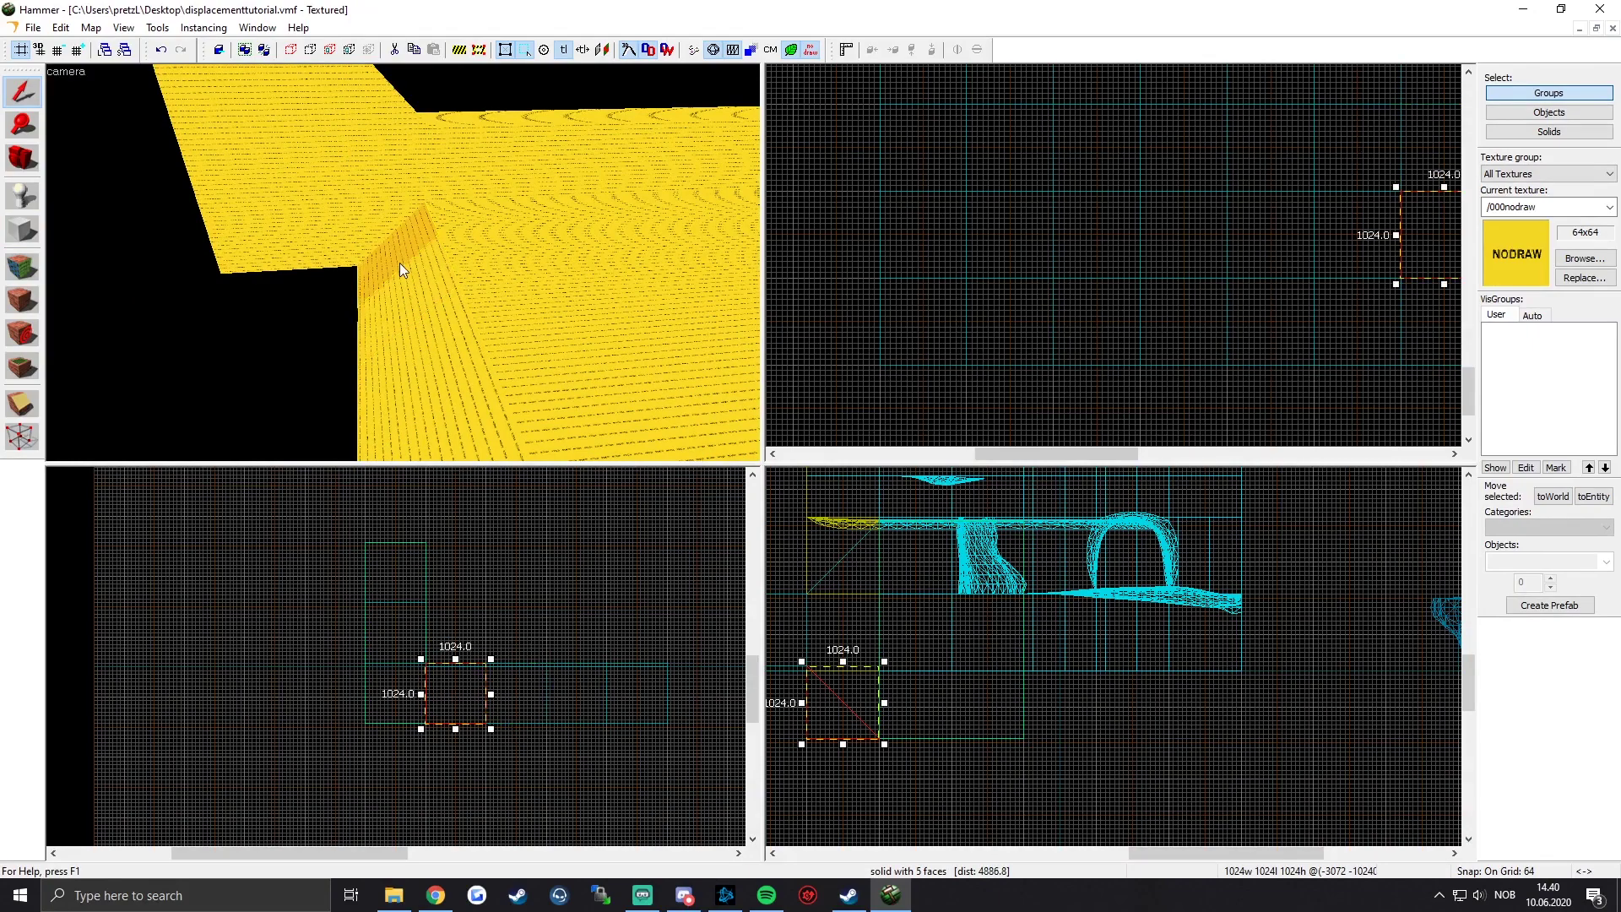
key(z)
key(z)
key(z)
click(403, 263)
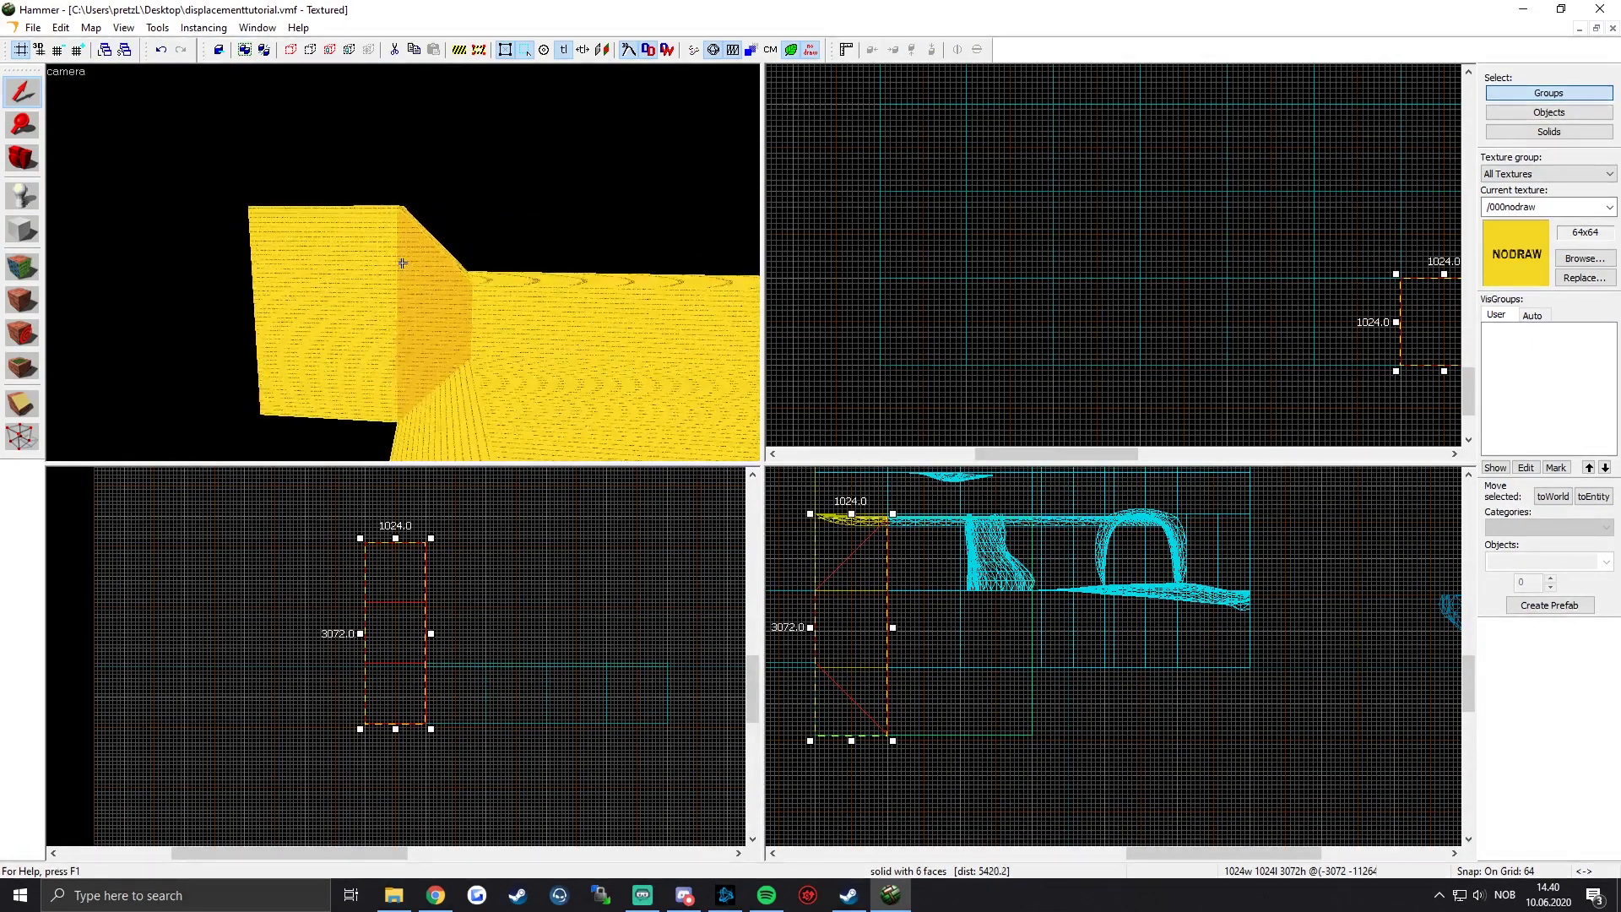
key(d)
key(a)
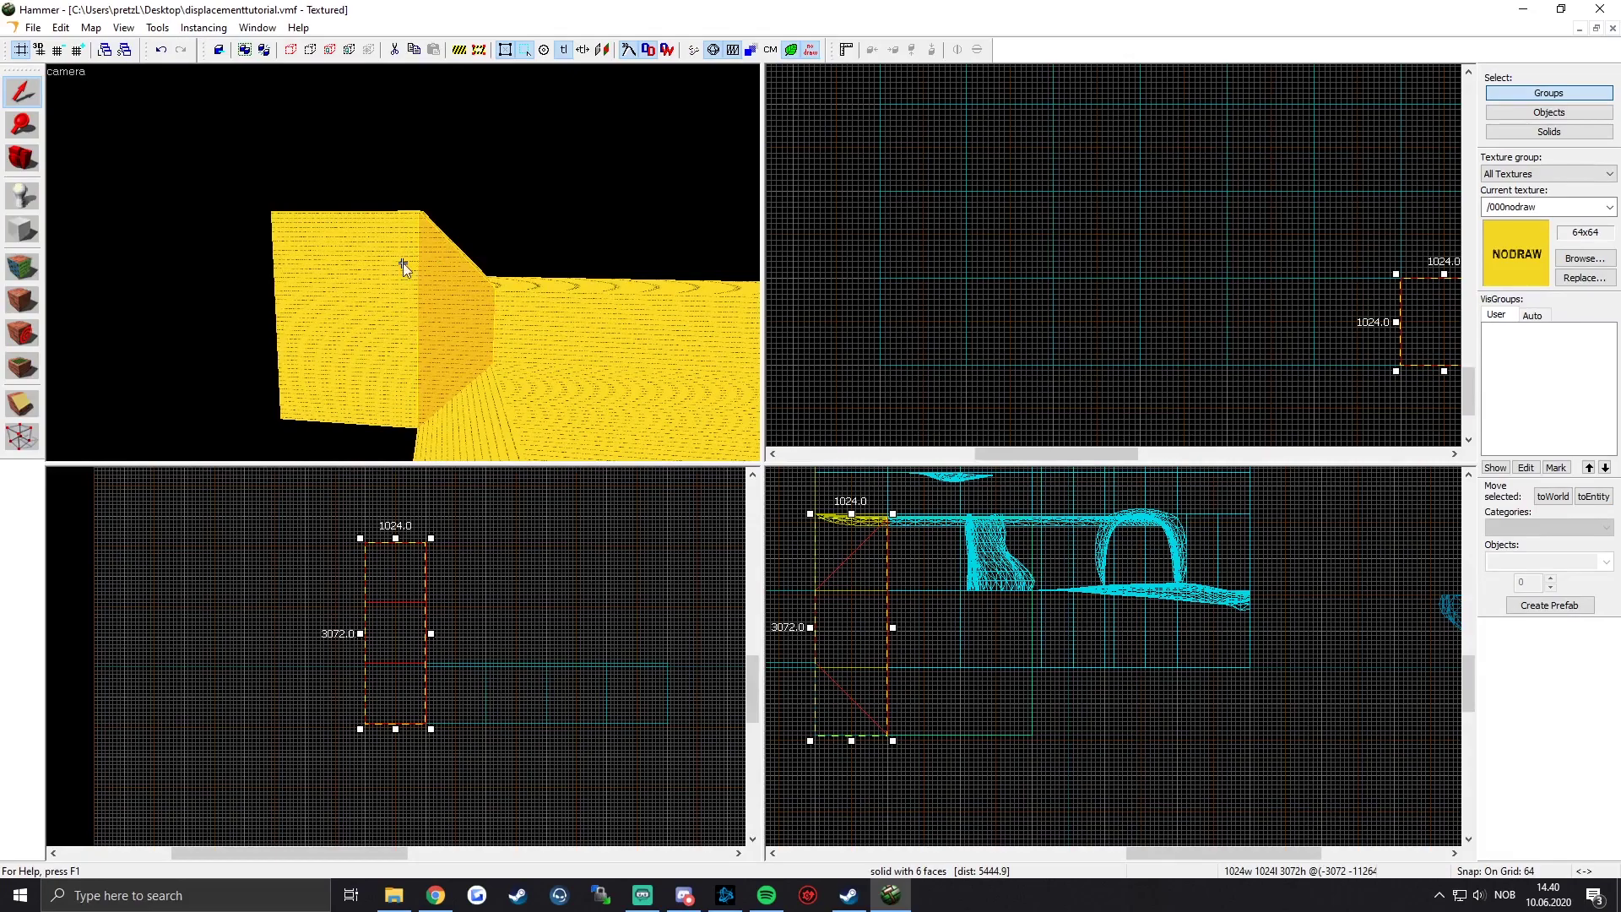
key(z)
click(358, 277)
key(z)
key(w)
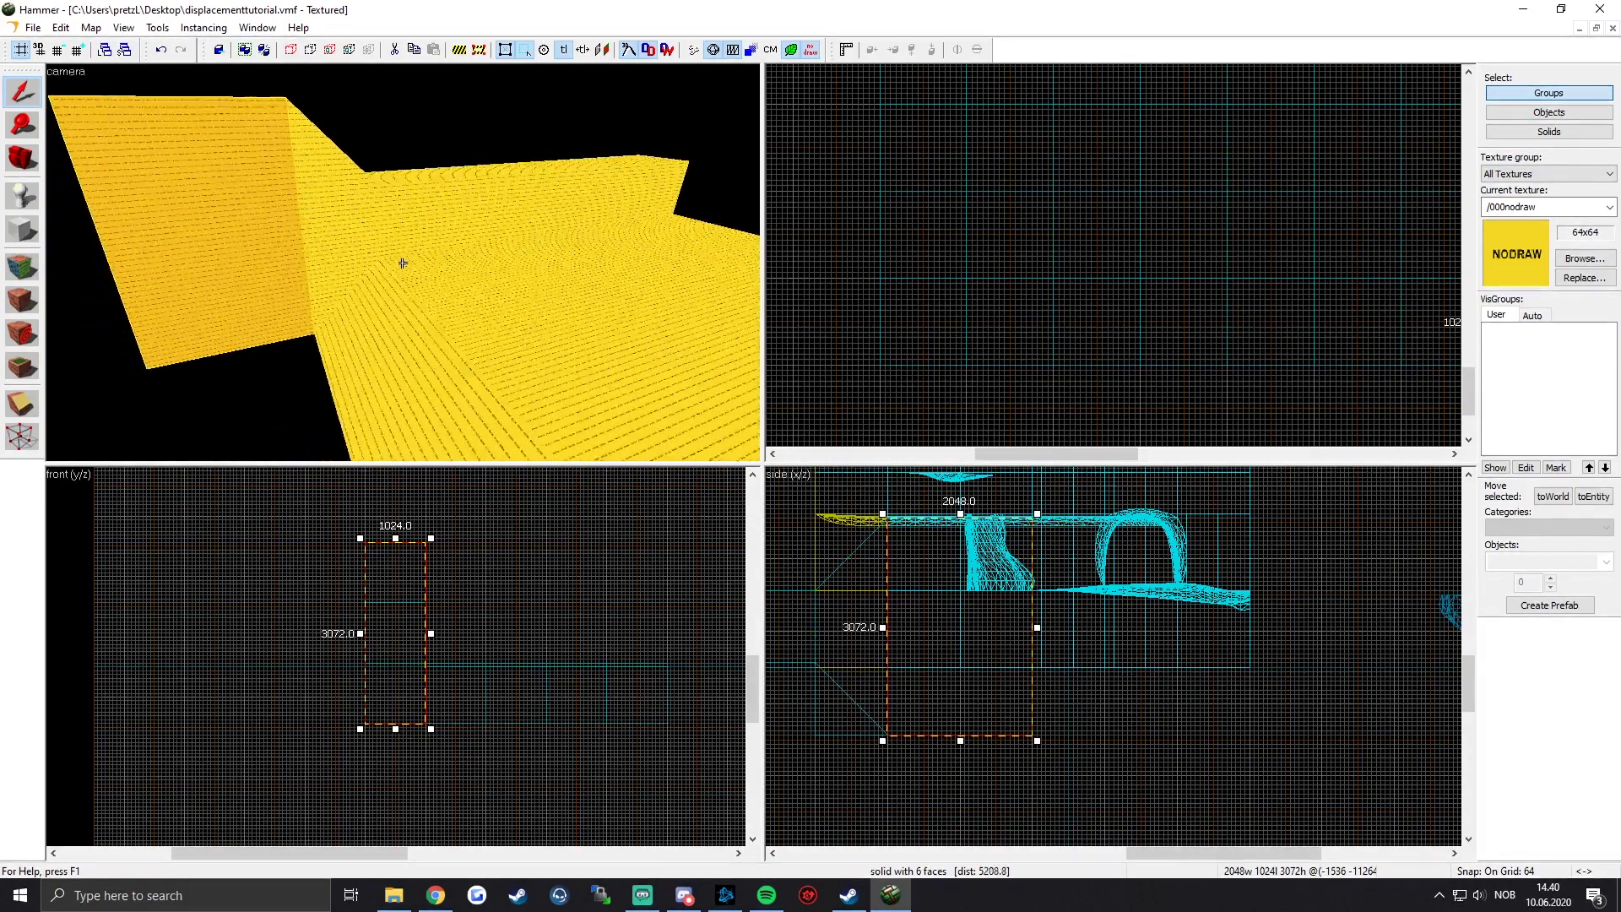
key(w)
Step: Select the visible faces of the floor, slope, walls and end blocks and turn them into power 3 displacements
click(24, 269)
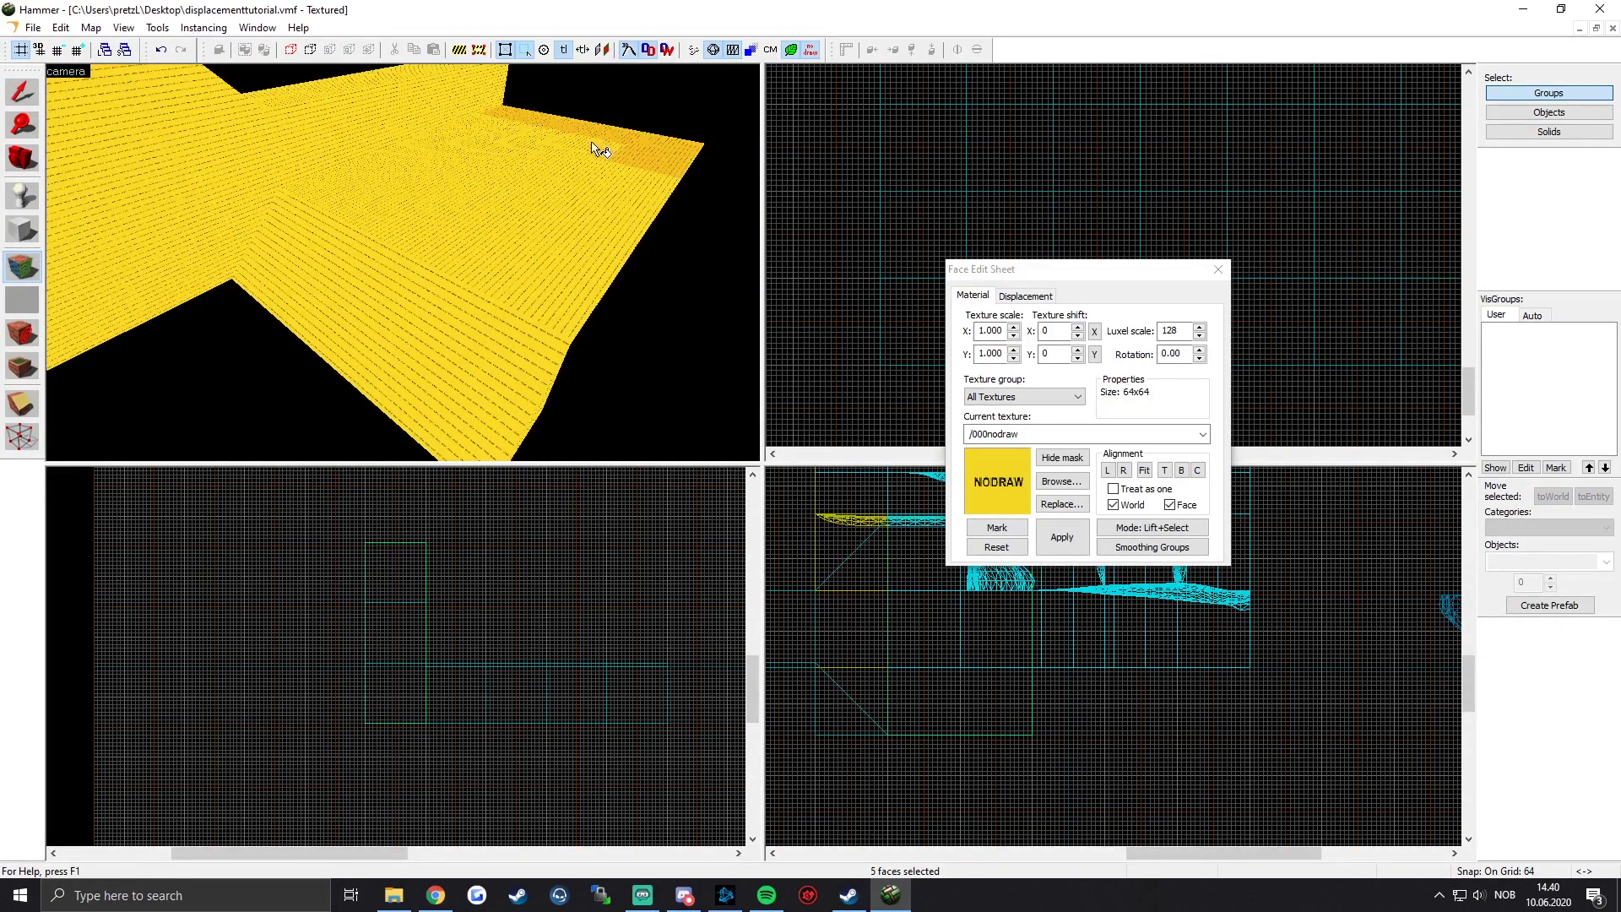
mouse_move(456, 145)
ctrl+mouse_down()
mouse_move(612, 220)
mouse_move(355, 189)
mouse_move(554, 253)
mouse_move(287, 246)
ctrl+mouse_up()
key(z)
key(z)
ctrl+drag(724, 246, 304, 252)
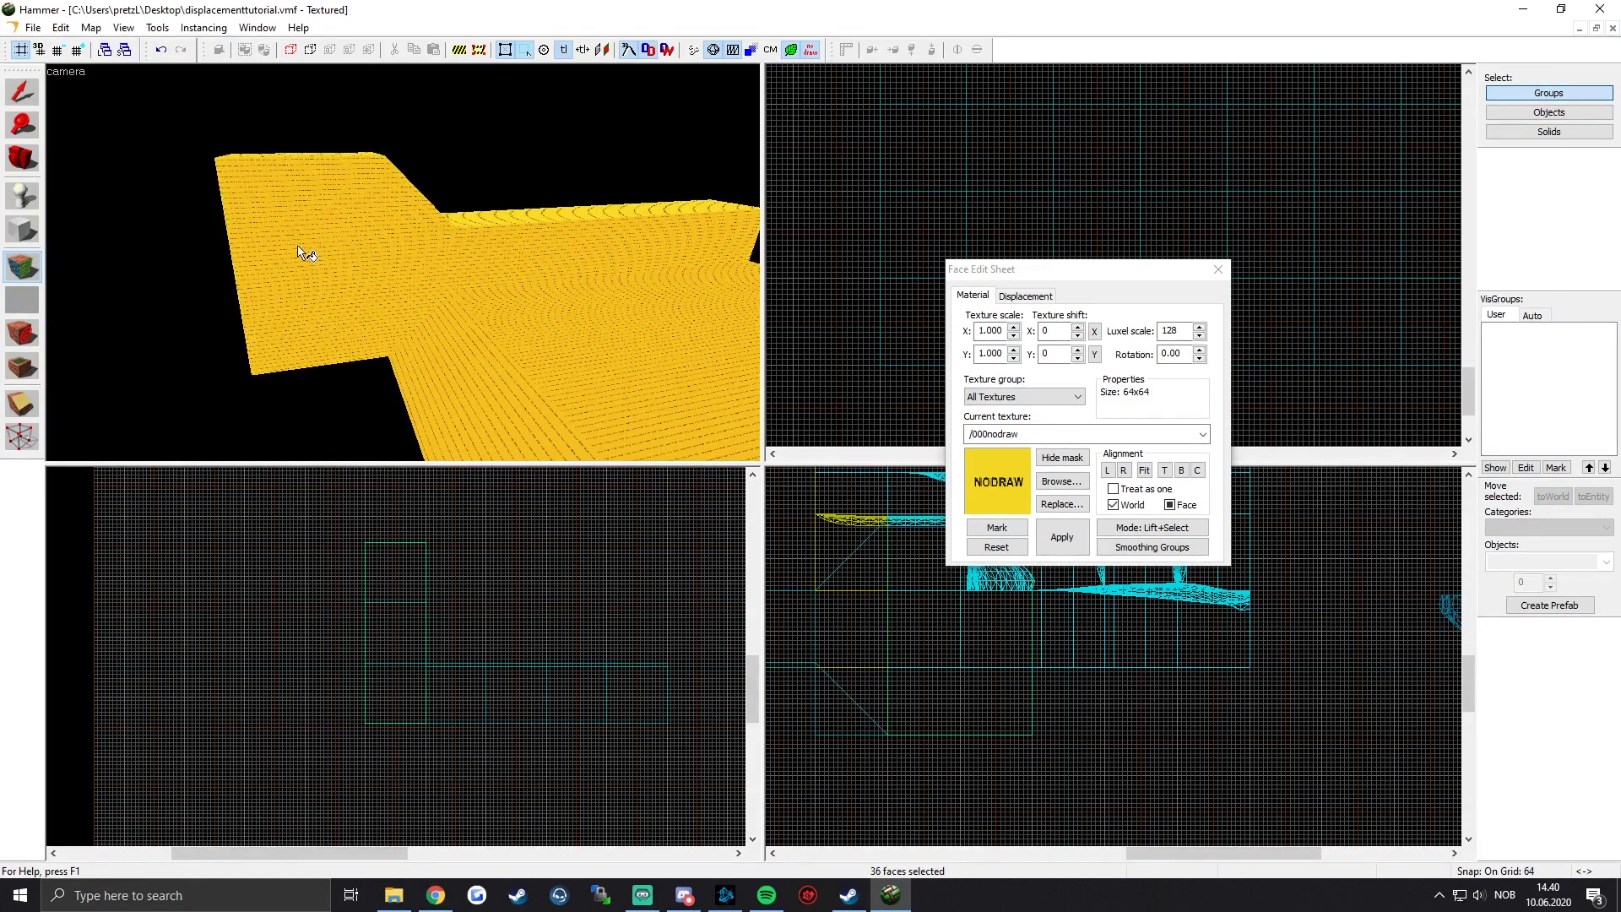
key(z)
key(z)
ctrl+drag(582, 234, 180, 245)
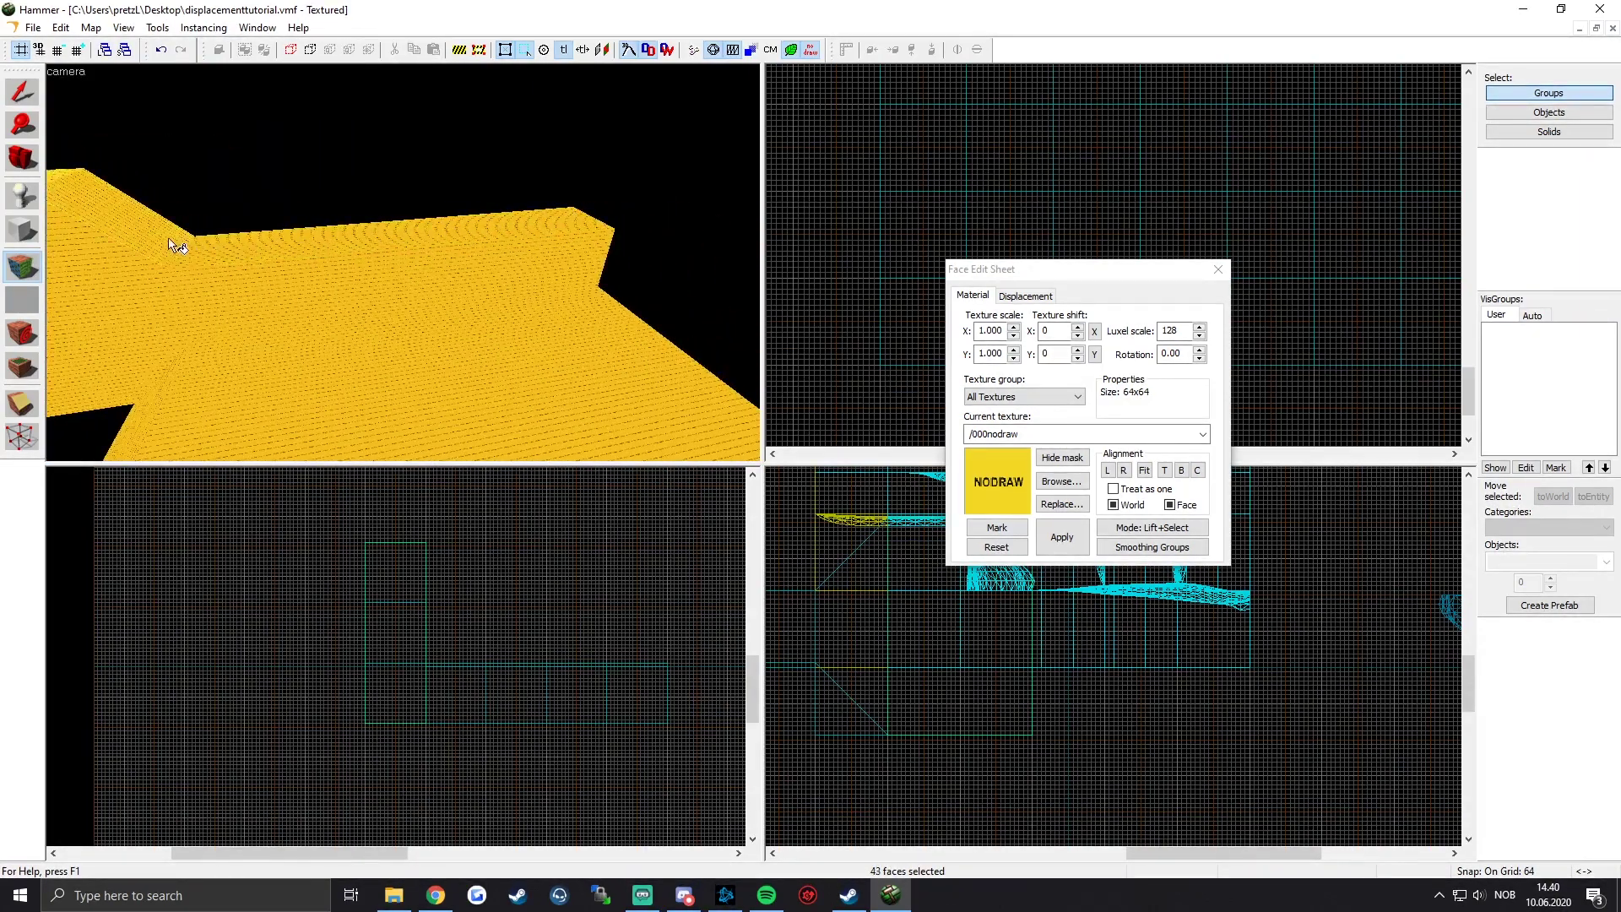
key(z)
key(z)
click(1026, 295)
click(993, 388)
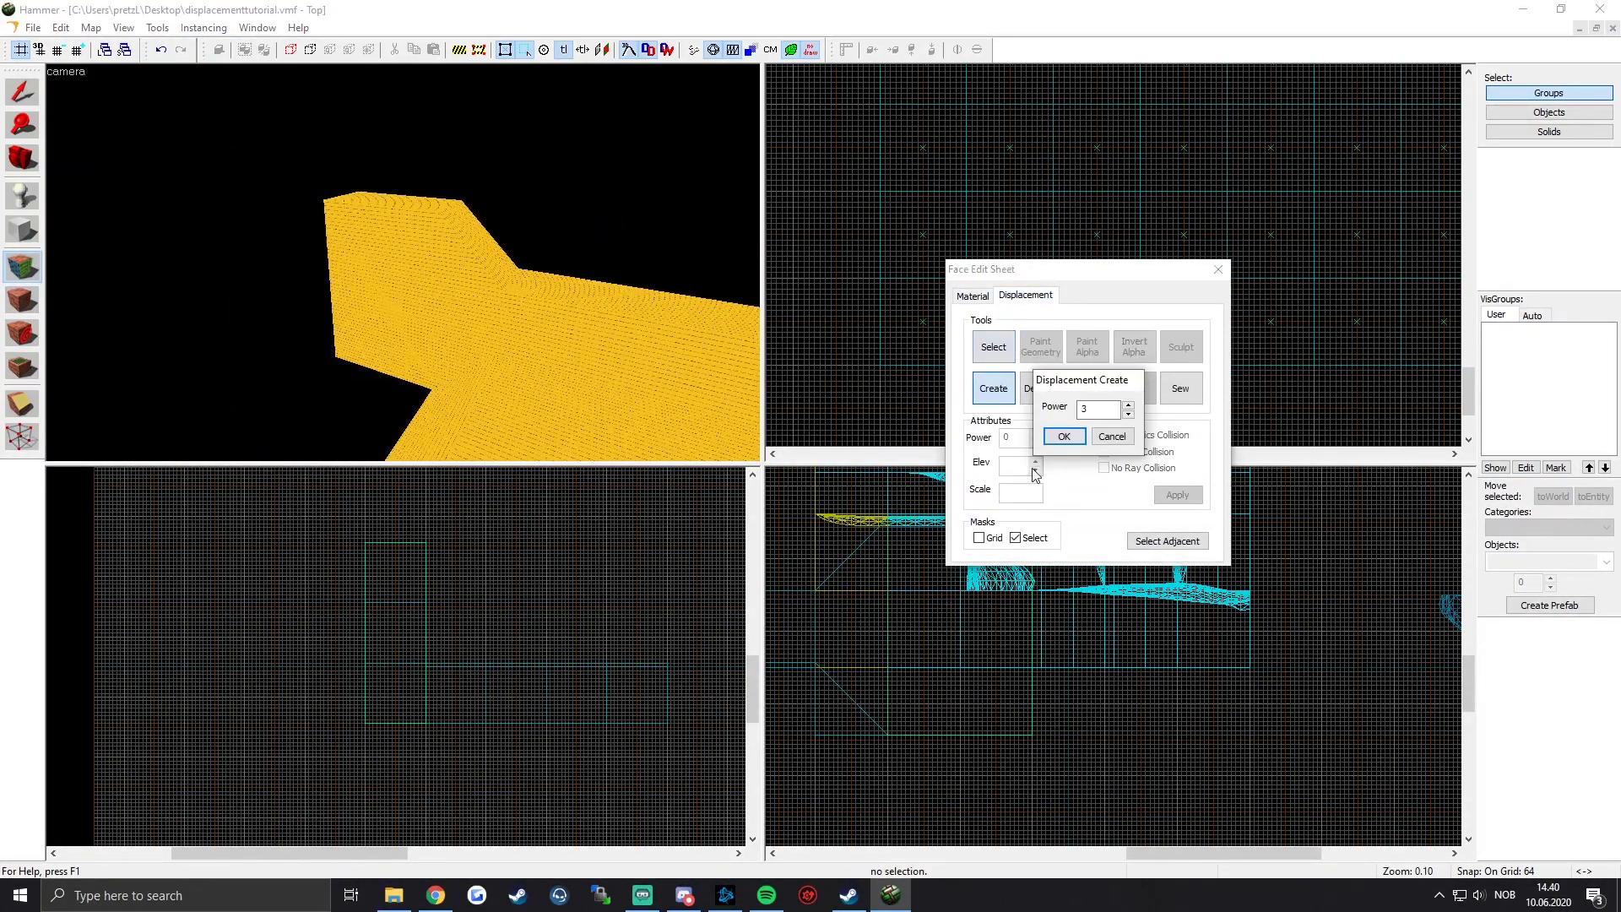
click(1060, 441)
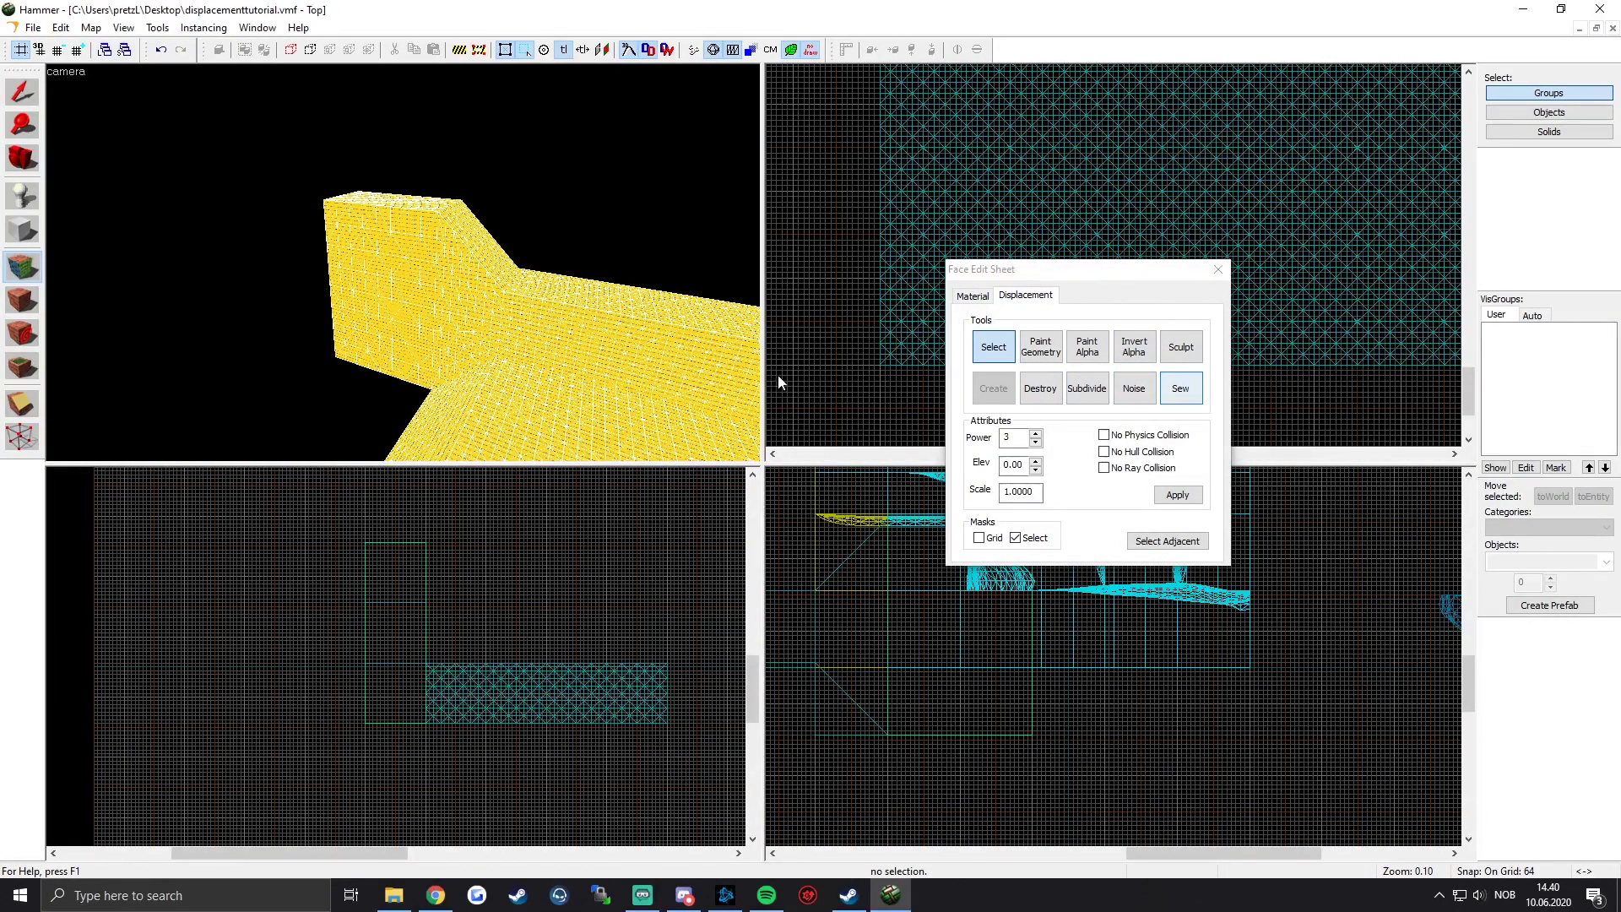
Step: Sculpt the corner between the wall and slope with Push strokes at offset distance 2 in the Screen XY direction
key(z)
key(w)
scroll(402, 264, down, 2)
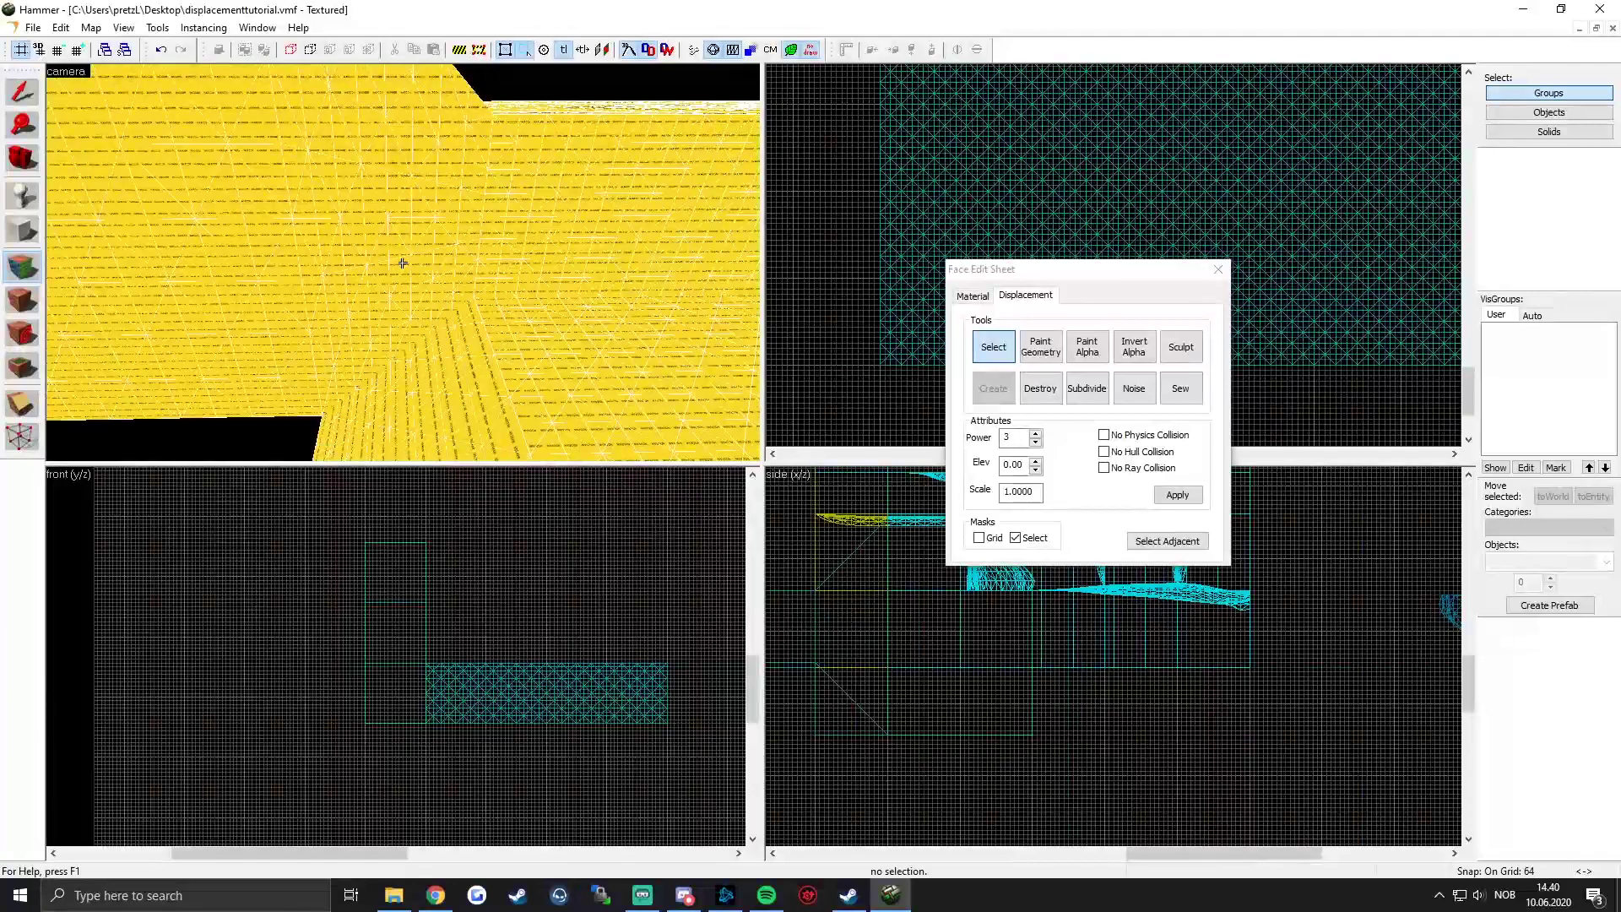
click(1180, 347)
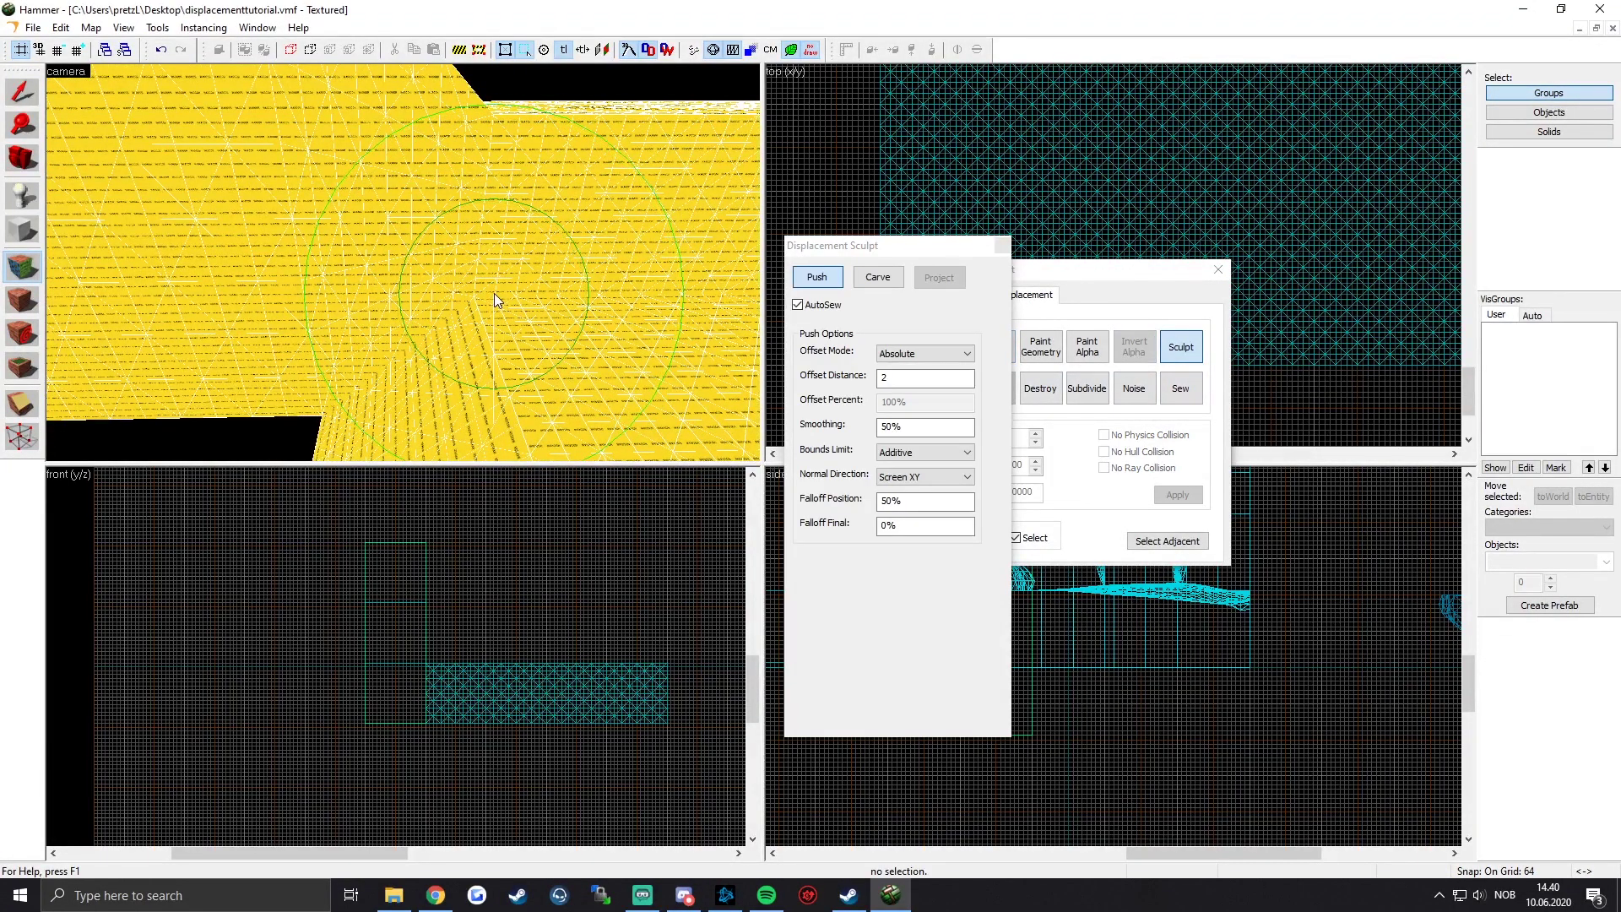
scroll(404, 270, down, 2)
scroll(397, 275, down, 4)
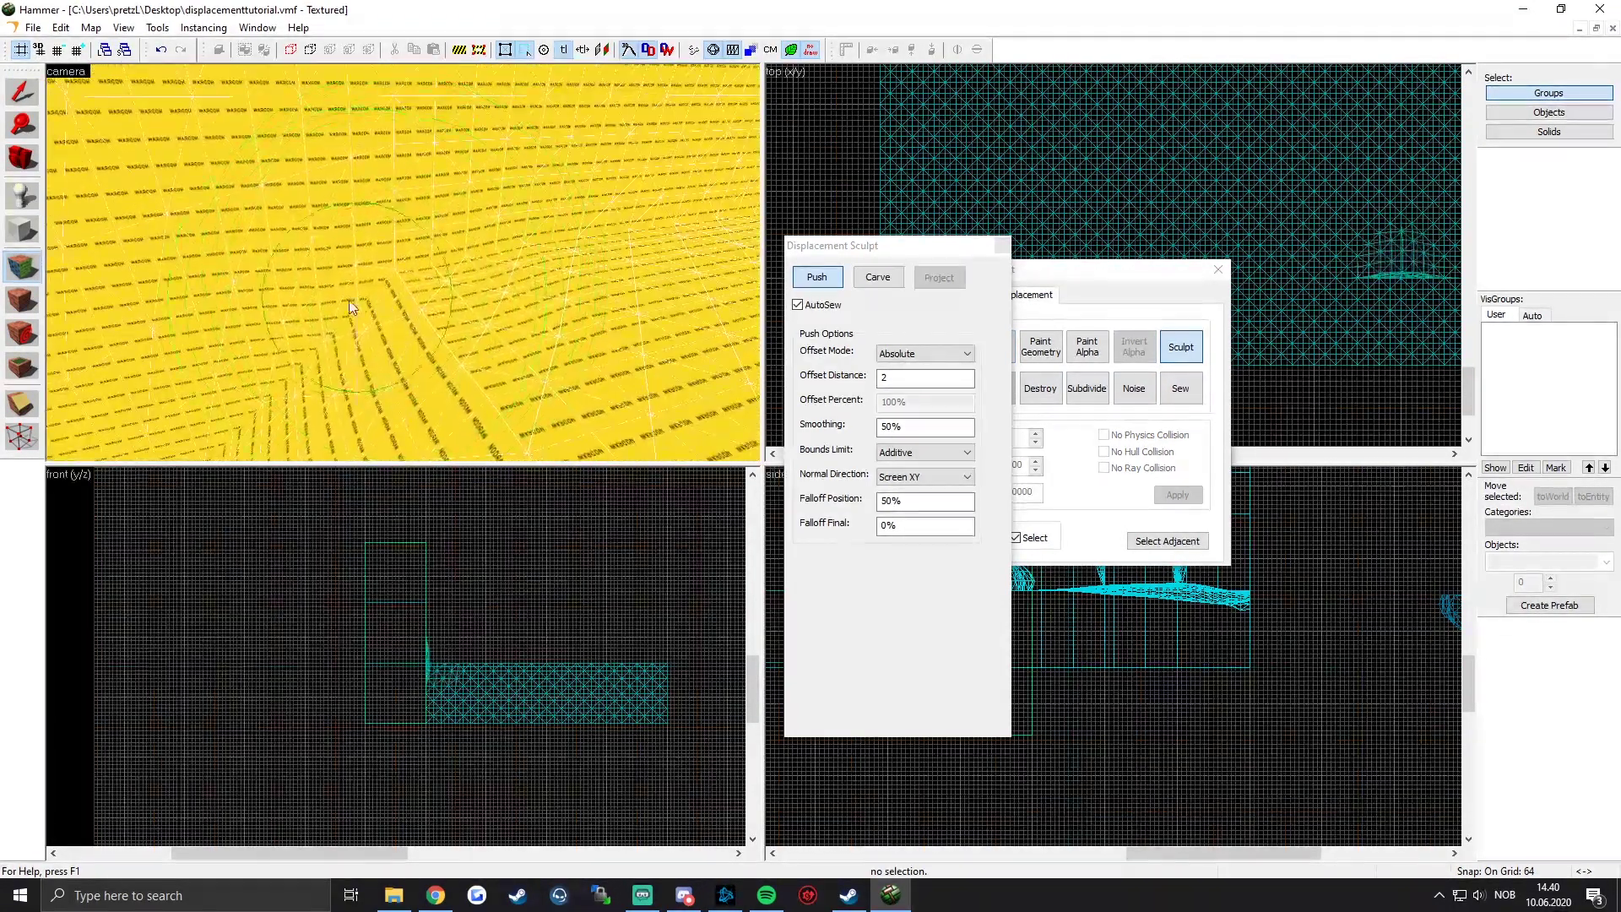
key(z)
key(z)
mouse_move(478, 204)
mouse_down()
mouse_move(321, 270)
mouse_move(539, 206)
mouse_move(215, 210)
mouse_move(379, 251)
mouse_move(342, 211)
mouse_move(222, 333)
mouse_move(201, 314)
mouse_move(210, 390)
mouse_move(404, 269)
mouse_up()
mouse_move(371, 325)
mouse_down()
mouse_move(296, 328)
mouse_move(444, 326)
mouse_up()
Step: Push more of the wall's base and the adjoining floor into an uneven shape, and close the displacement editing windows
key(z)
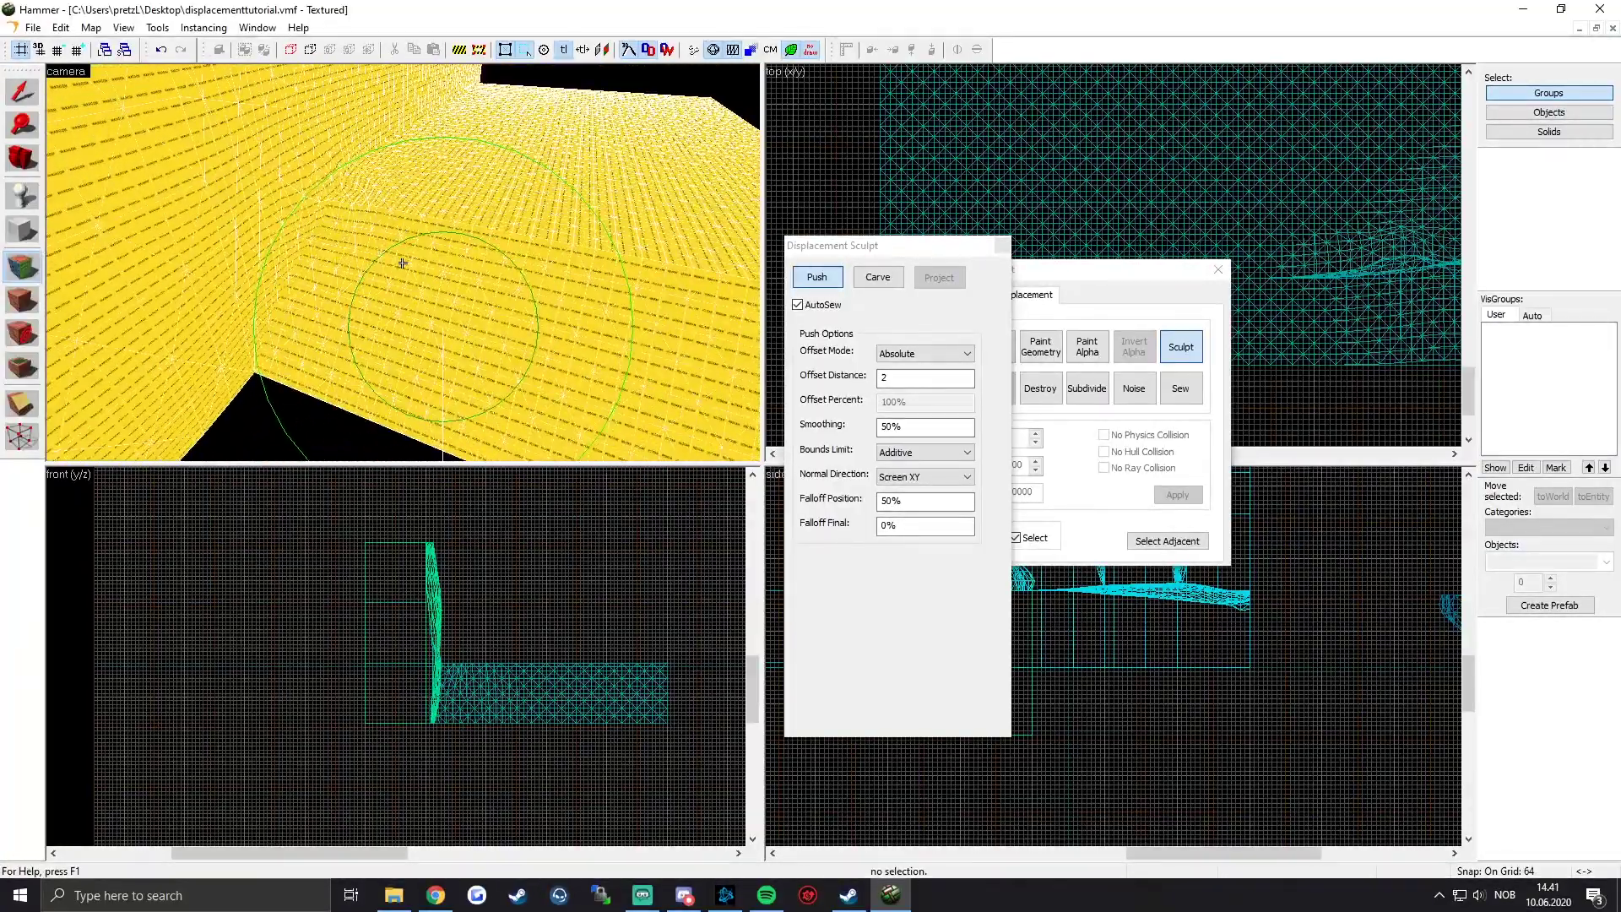
key(d)
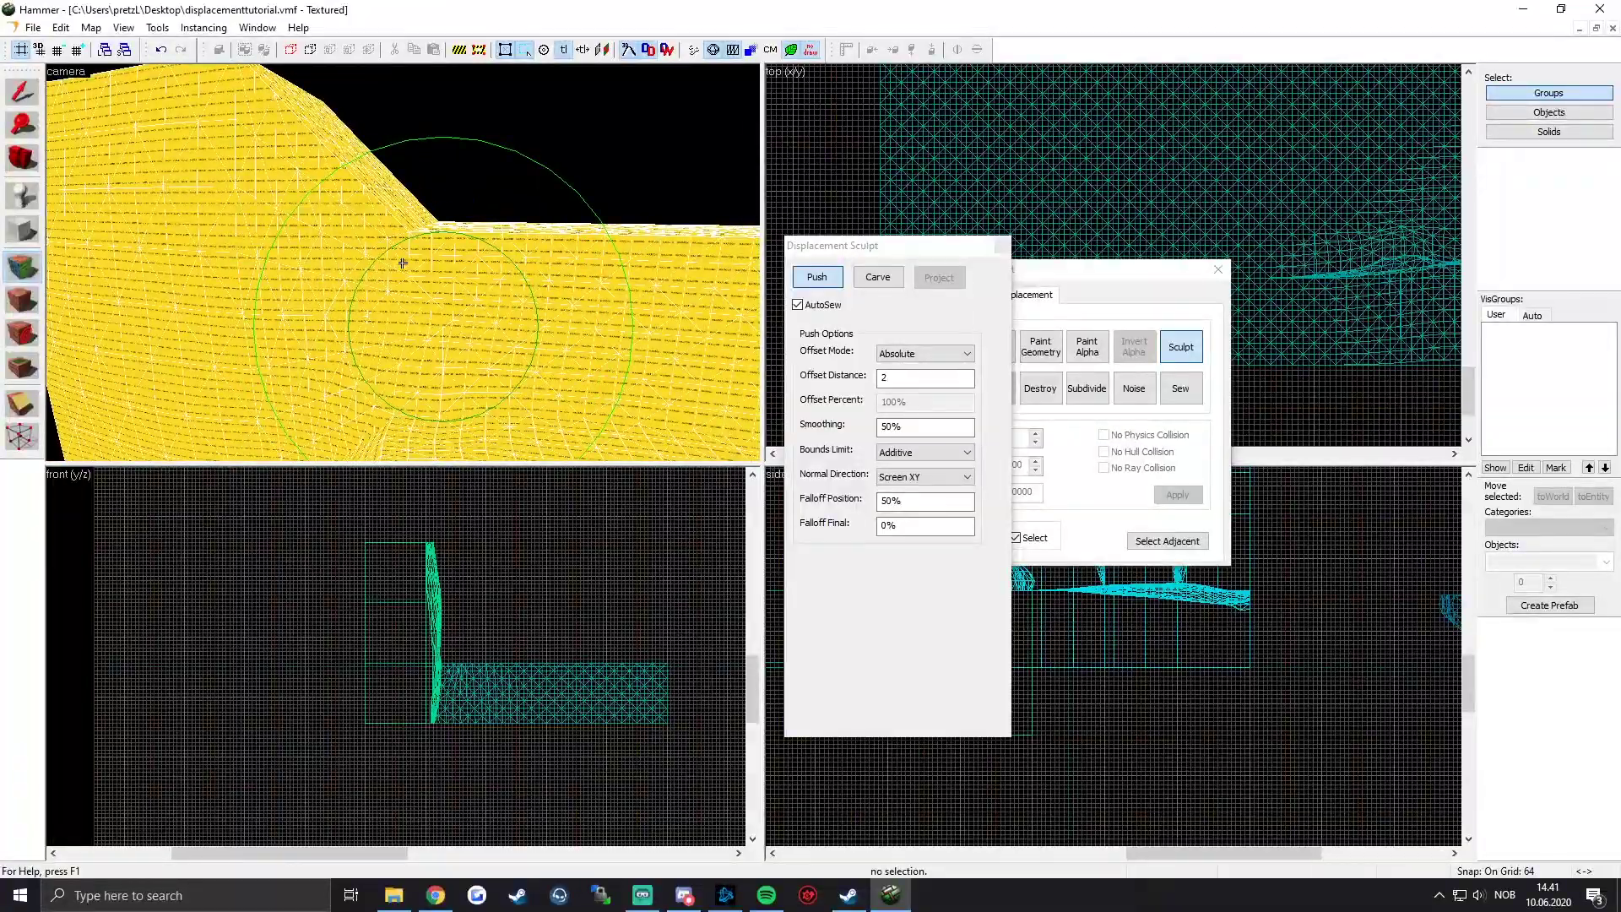
key(z)
key(z)
mouse_move(386, 246)
mouse_down()
mouse_move(485, 246)
mouse_move(327, 250)
mouse_up()
key(z)
key(z)
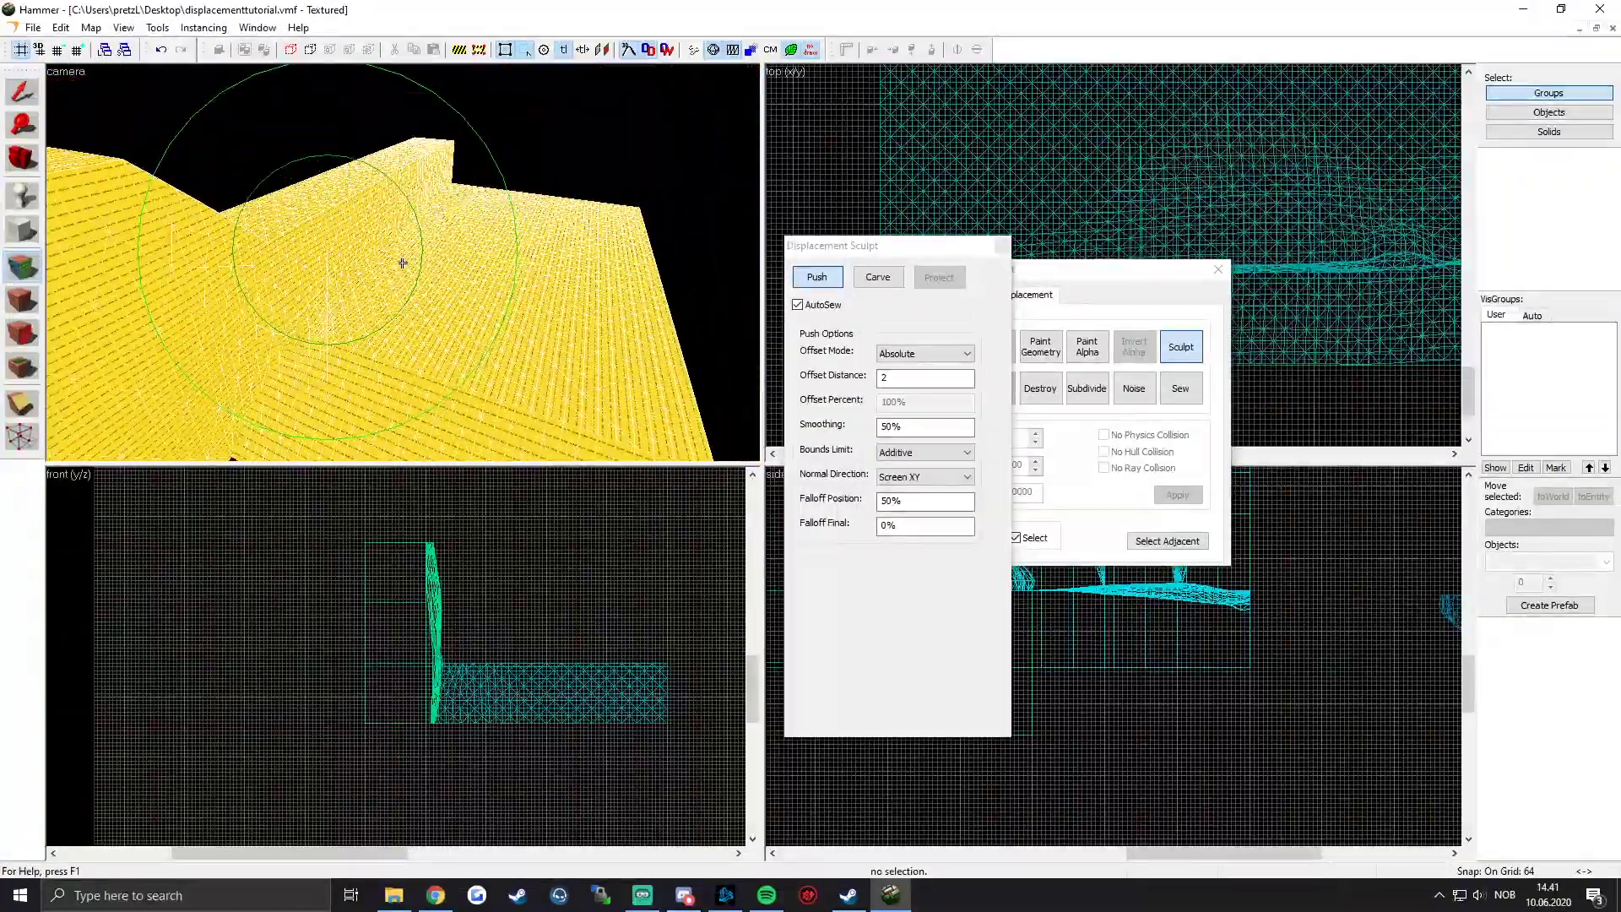
key(d)
key(z)
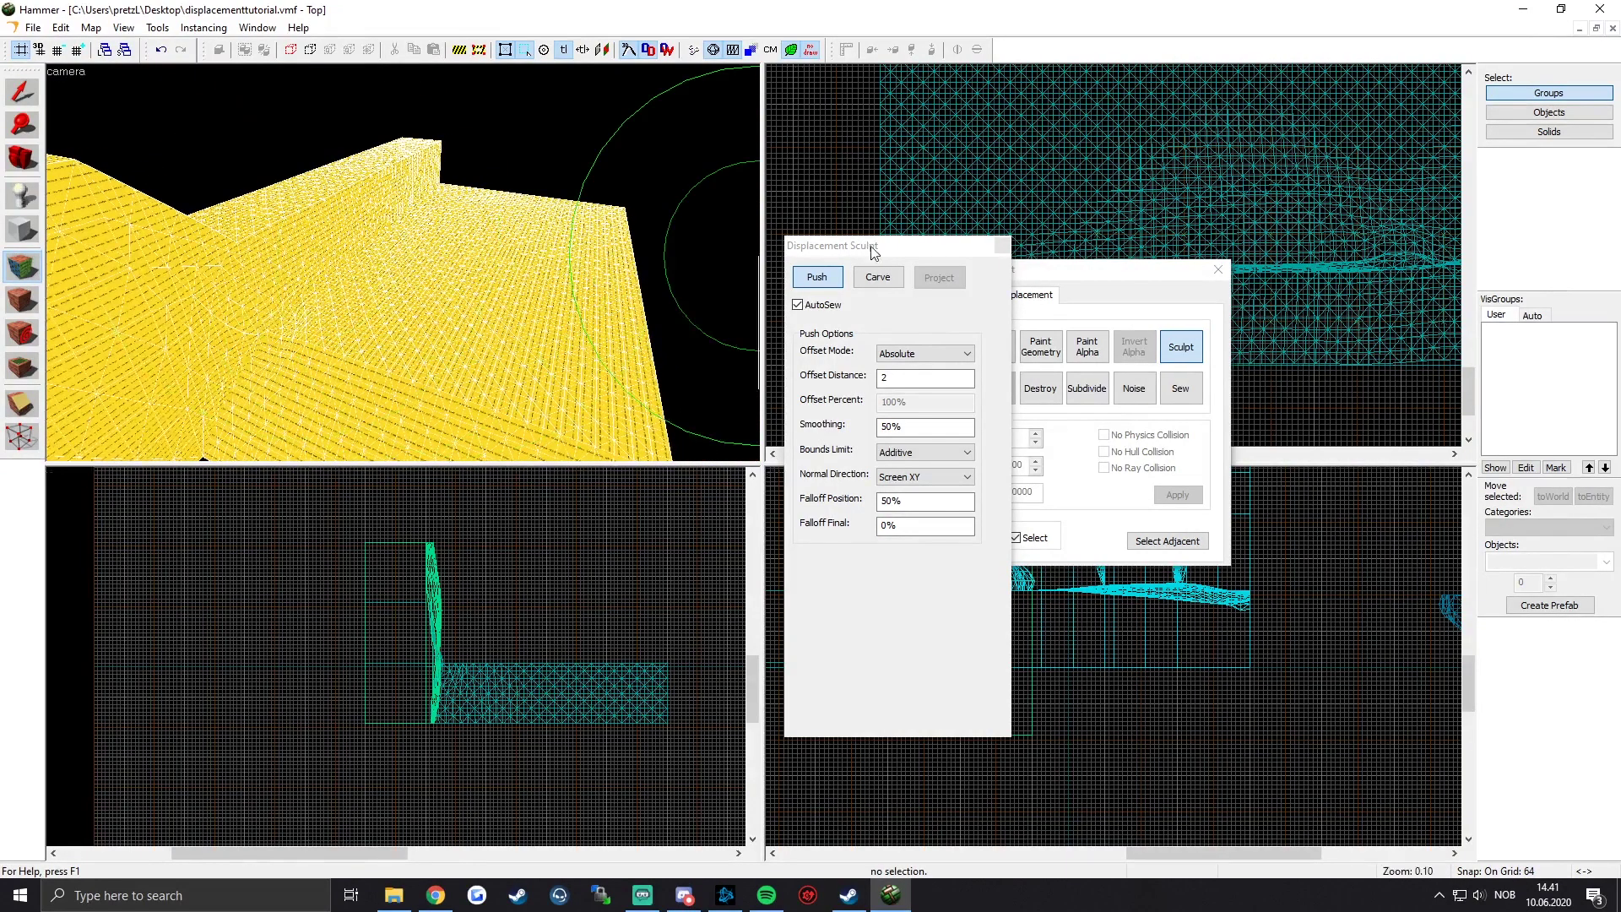
click(1214, 271)
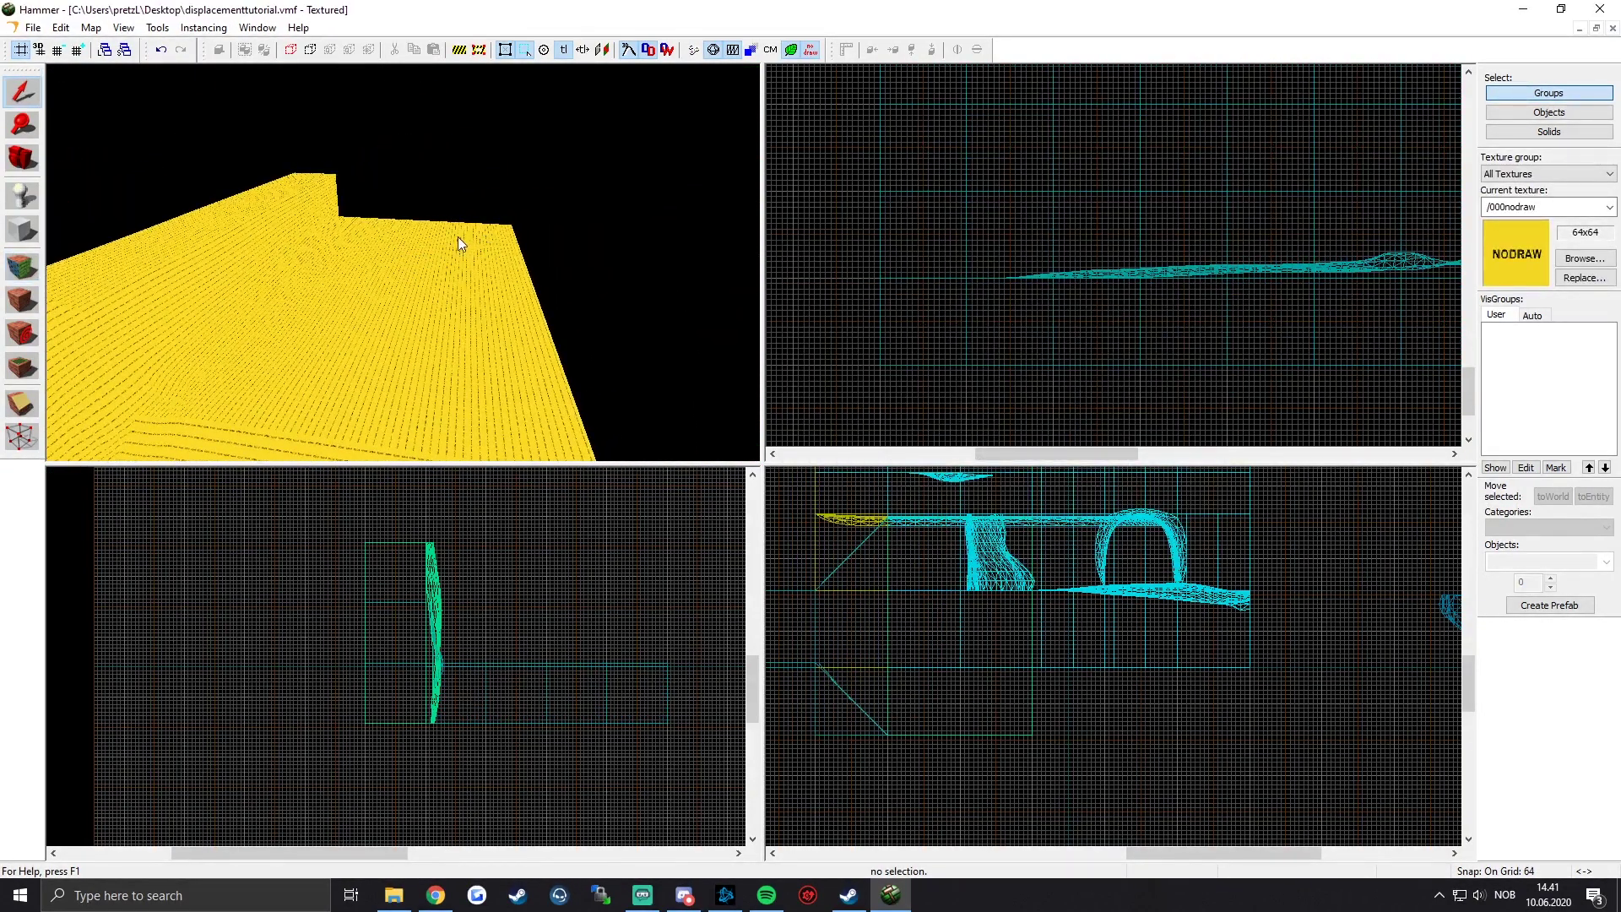
Step: Delete the wall, slope and end blocks, keeping only the floor blocks
key(z)
click(397, 197)
key(Delete)
click(367, 213)
key(Delete)
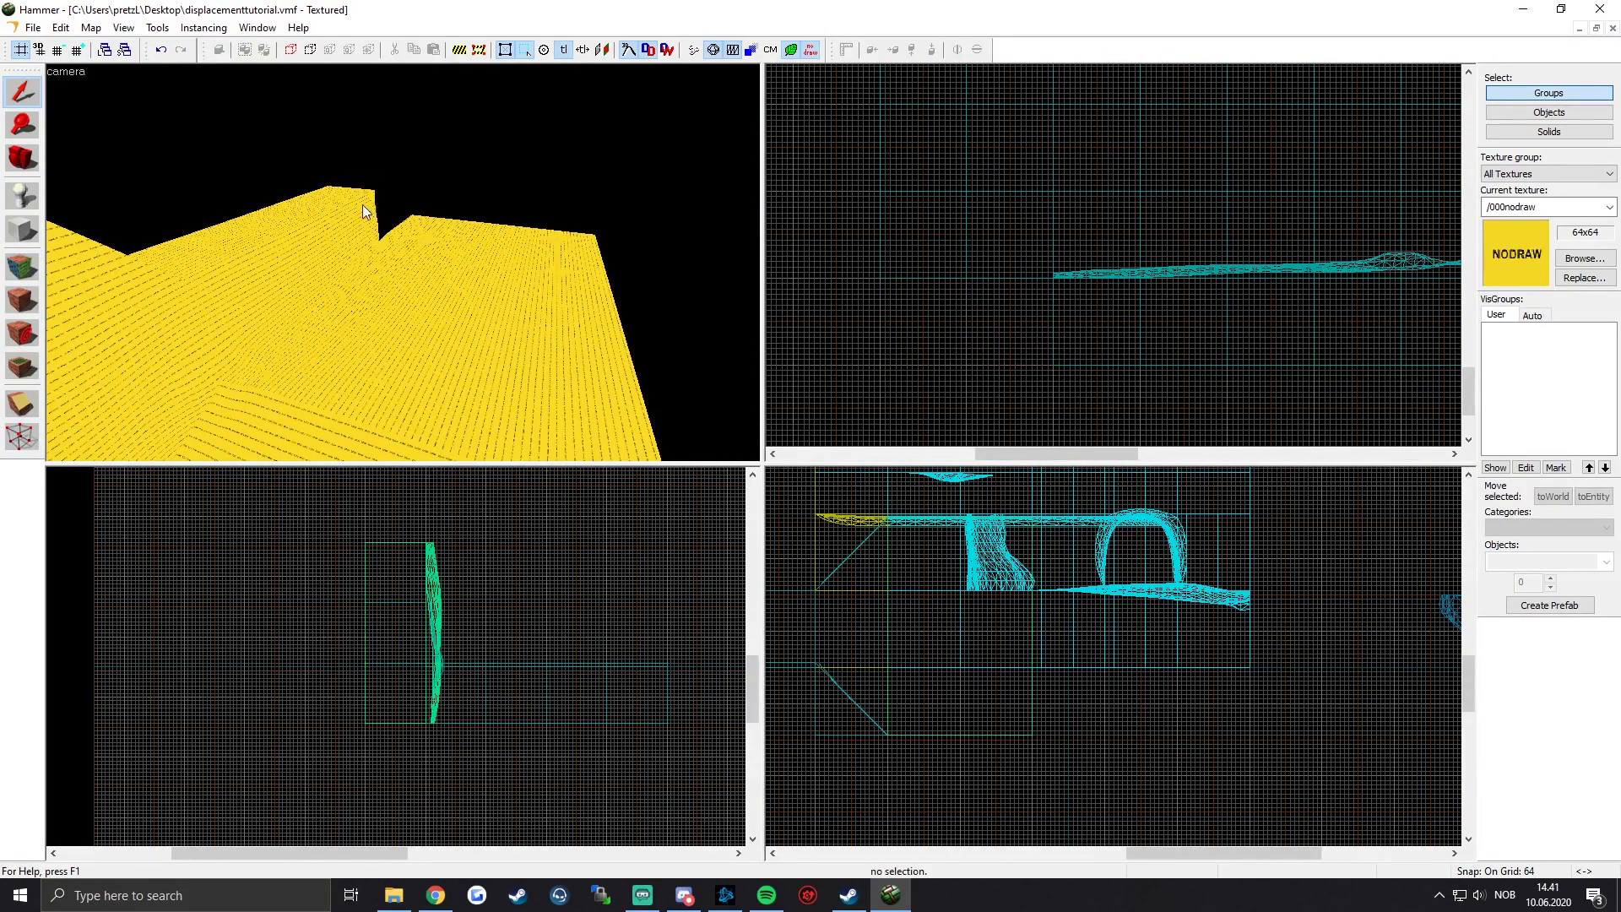
click(308, 240)
key(Delete)
click(248, 260)
key(Delete)
click(190, 325)
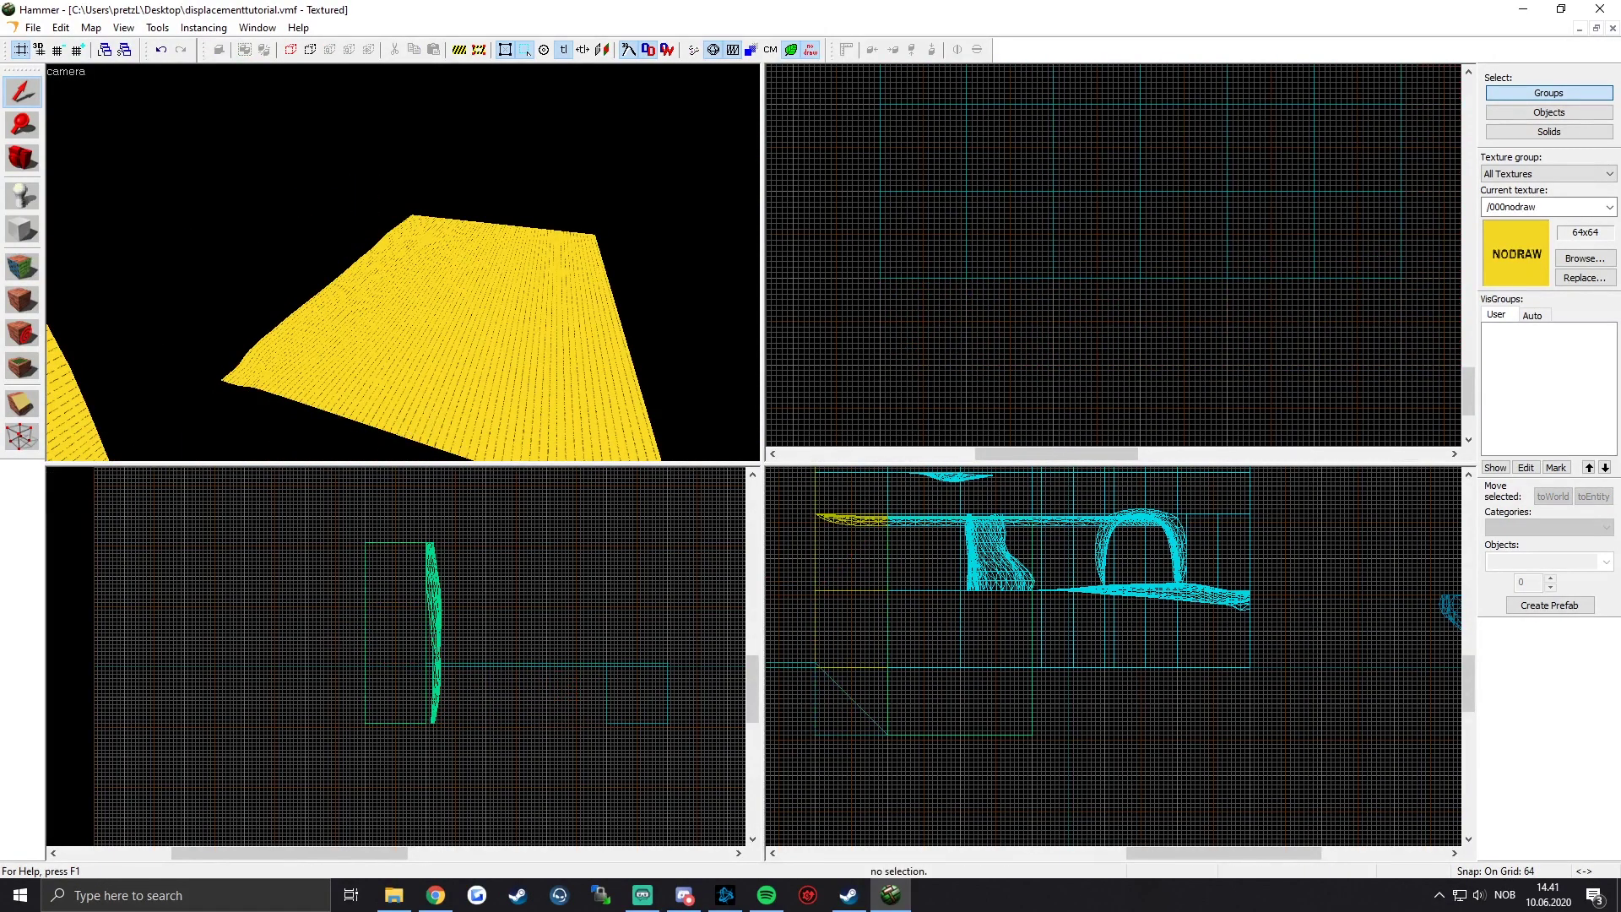
key(z)
click(403, 262)
key(Delete)
click(386, 201)
key(Delete)
Step: Select all 24 floor blocks in the top view and save the map
key(z)
key(z)
scroll(1073, 206, down, 5)
scroll(1072, 206, down, 2)
scroll(1037, 256, up, 3)
drag(919, 336, 1292, 93)
scroll(1296, 90, up, 2)
scroll(1221, 203, down, 2)
key(ctrl+s)
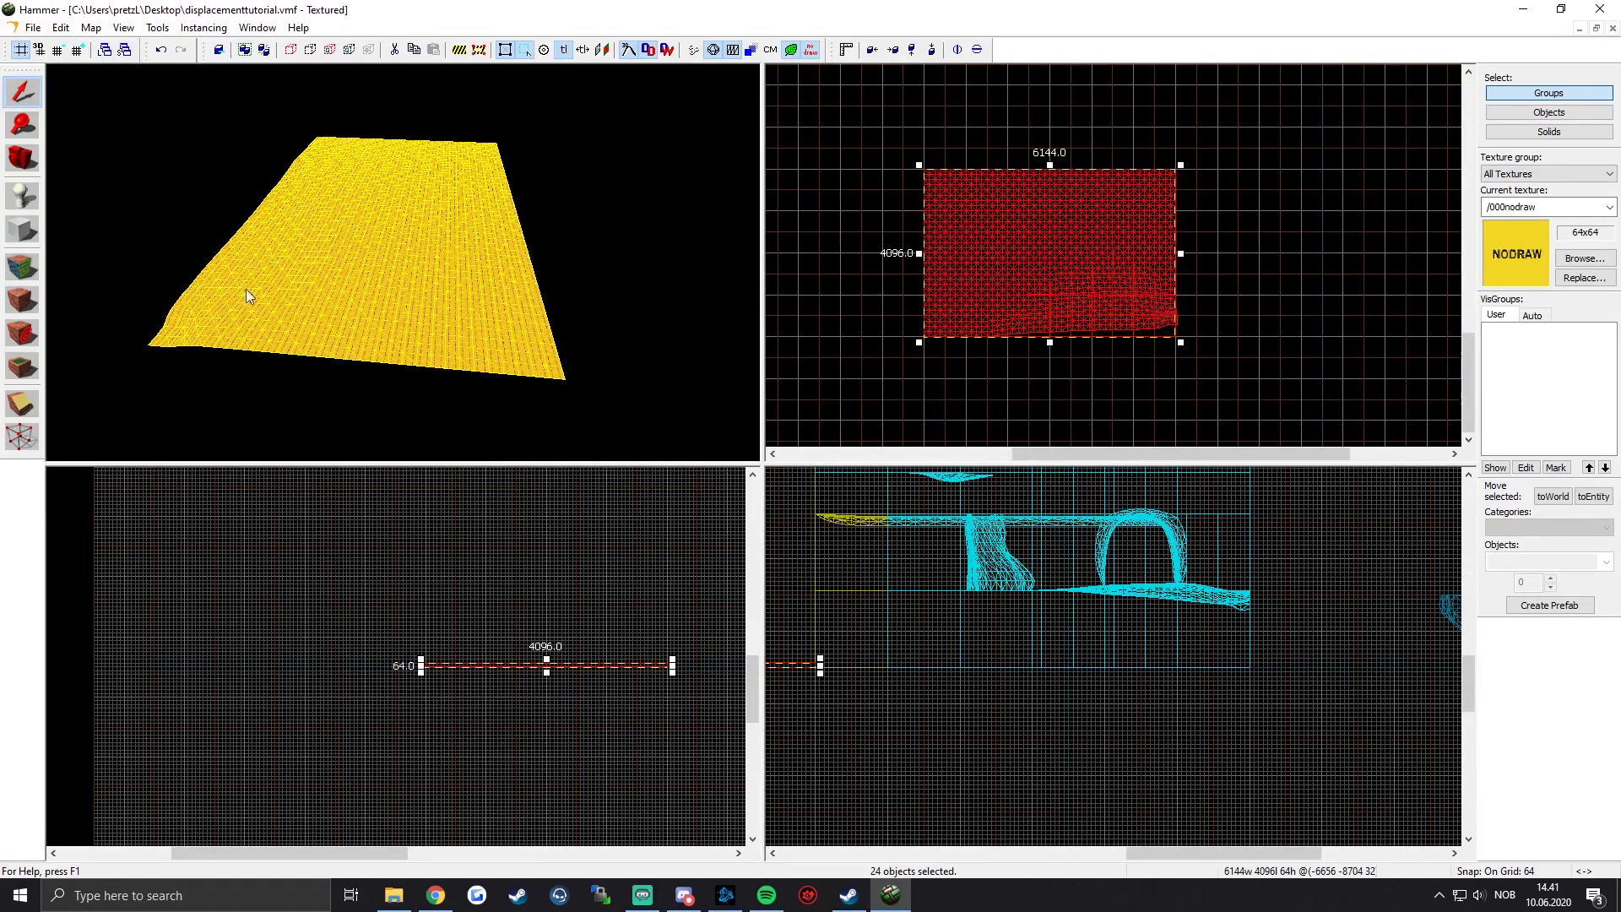
Step: Set up Push sculpting for the floor displacements with normal direction Z and offset distance 10
click(23, 269)
click(1026, 292)
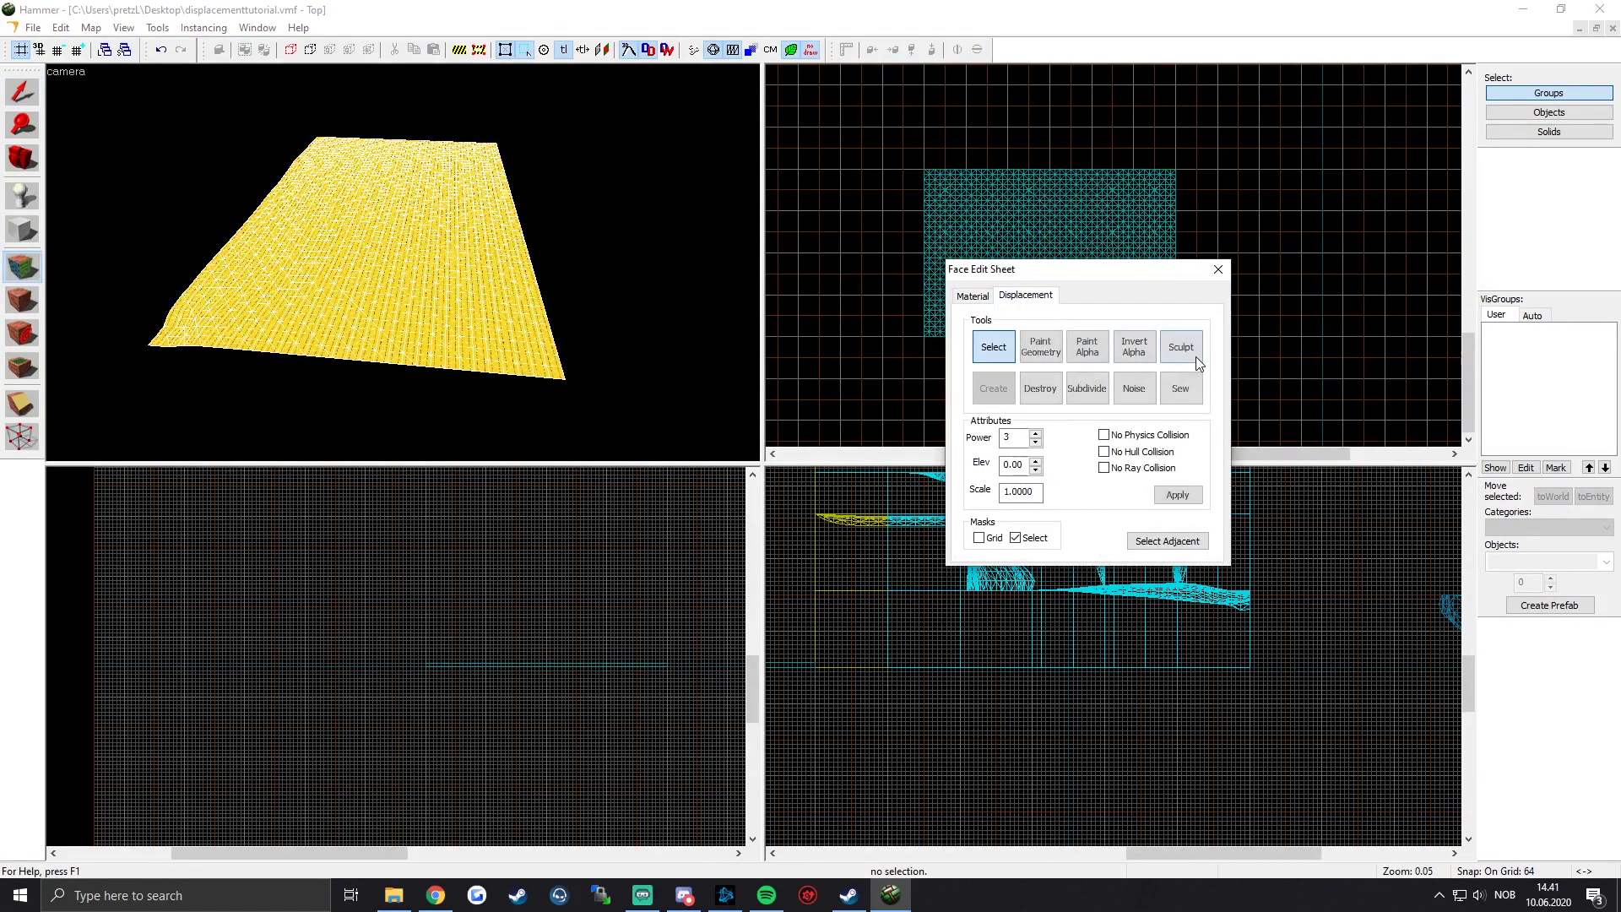
click(1181, 347)
scroll(397, 260, up, 2)
click(967, 477)
click(921, 546)
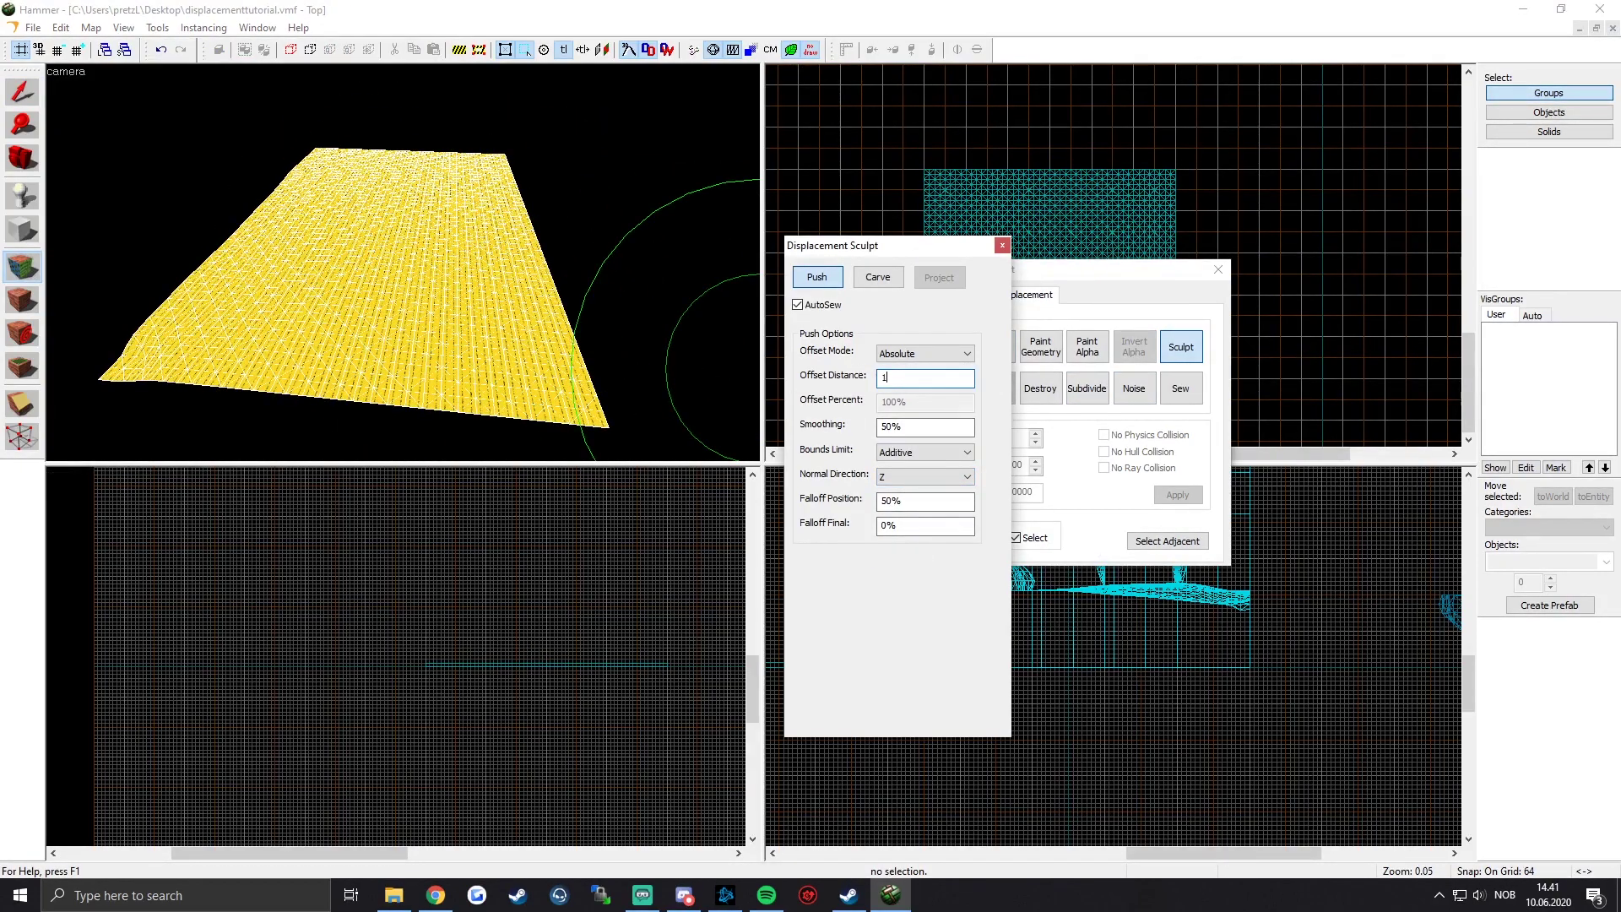
Step: Try raising the floor displacements into a tall hill with vertical Push strokes
key(z)
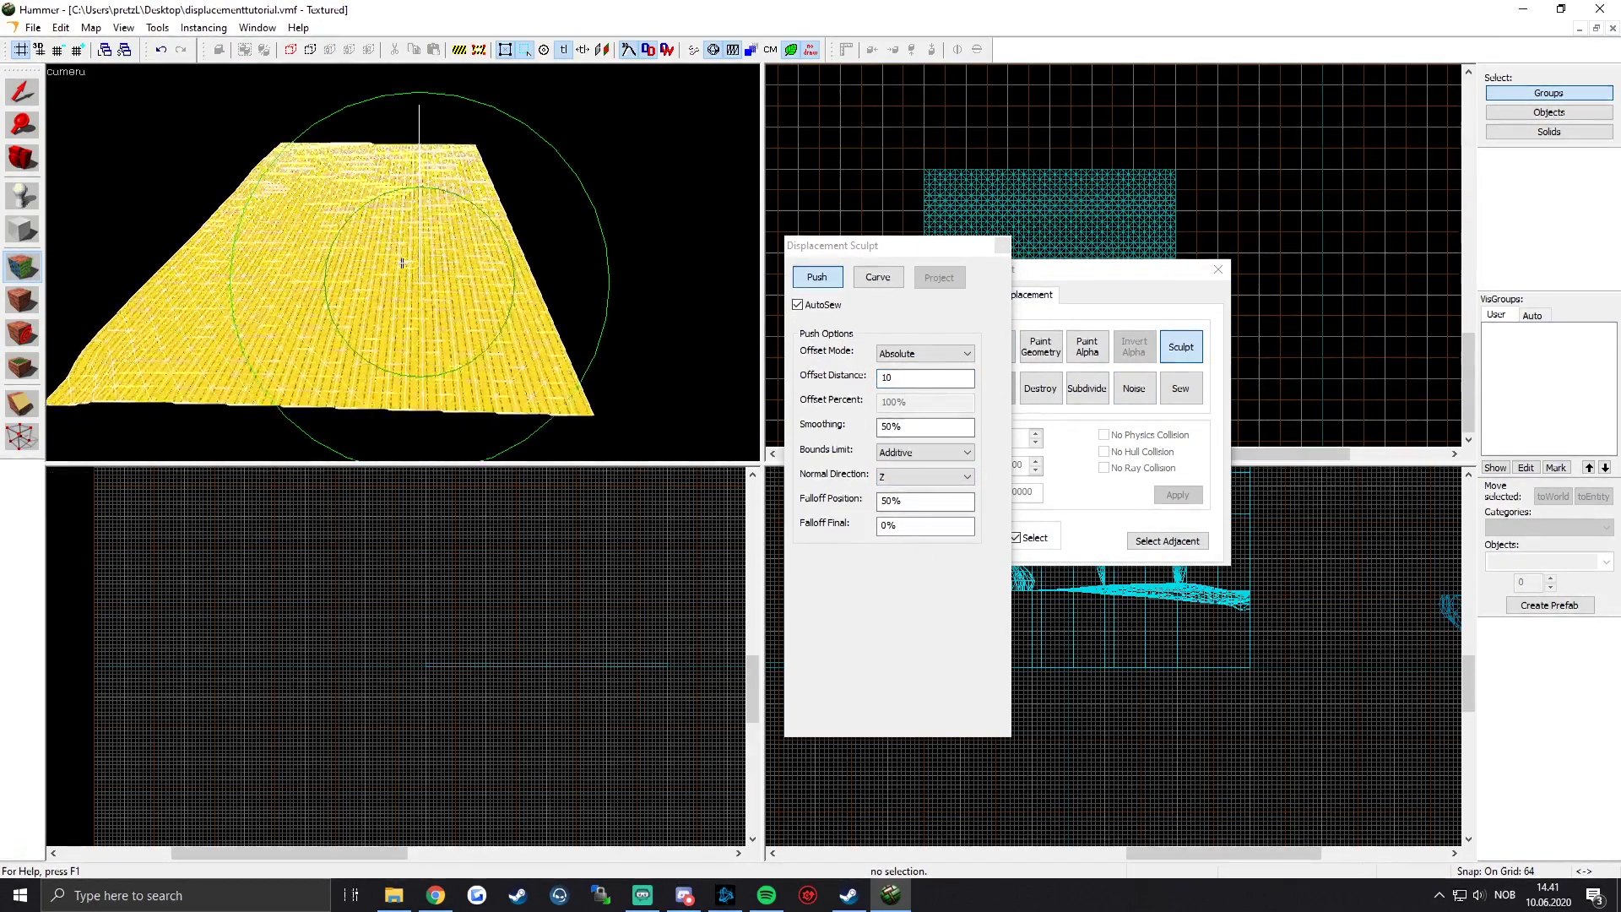
key(z)
key(z)
key(w)
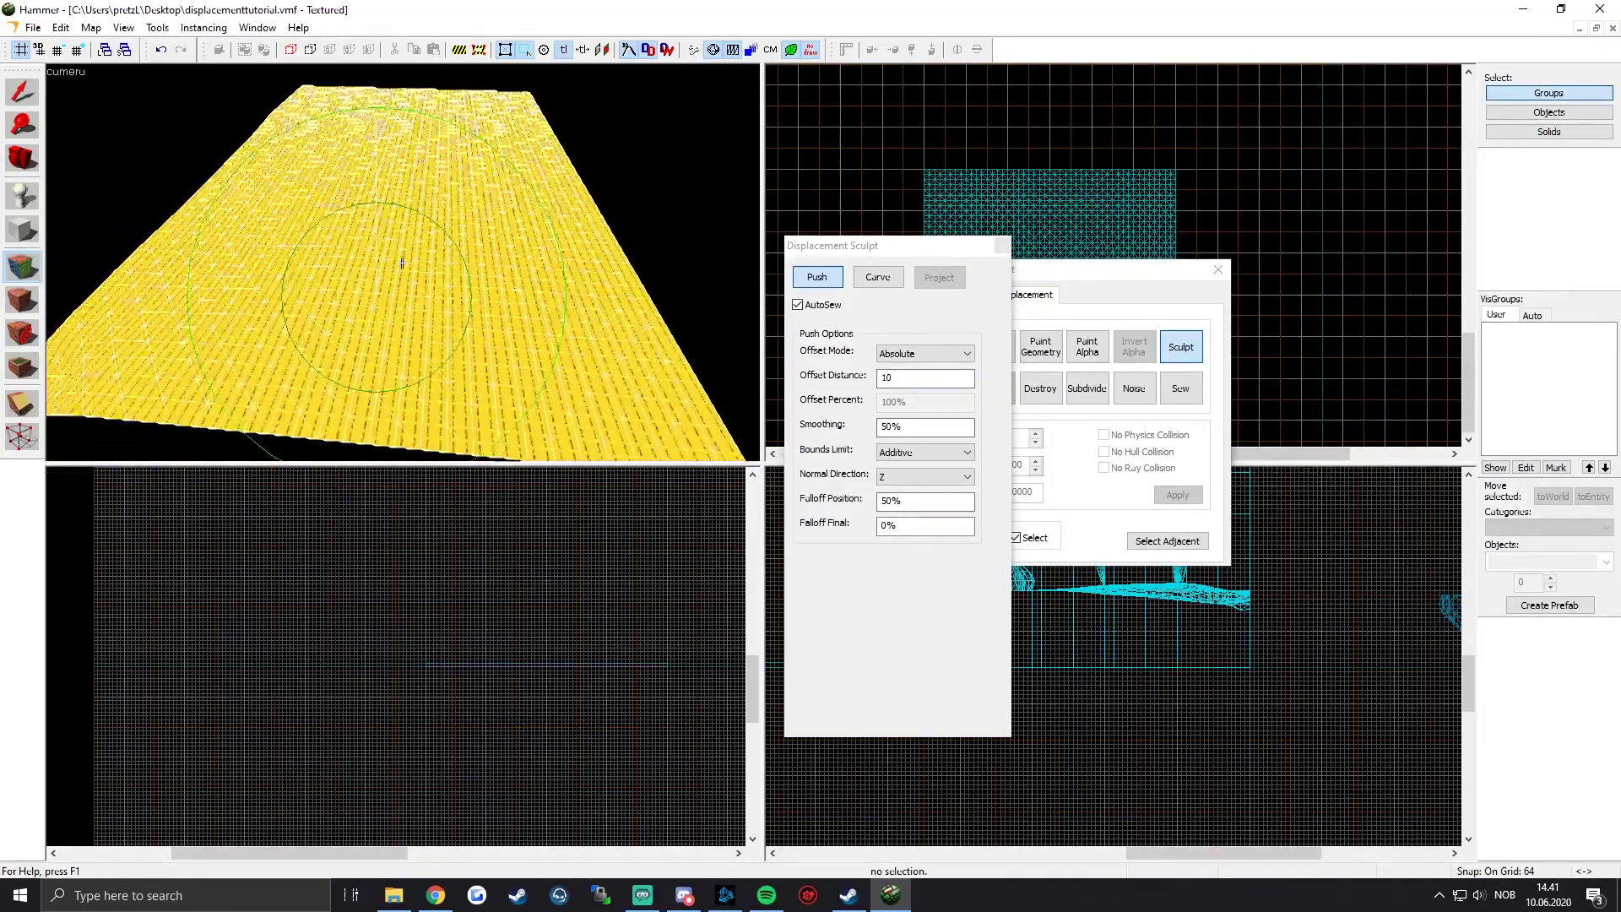
key(s)
key(z)
key(z)
drag(402, 263, 402, 264)
key(d)
key(z)
drag(667, 175, 647, 188)
key(z)
drag(402, 264, 402, 263)
key(a)
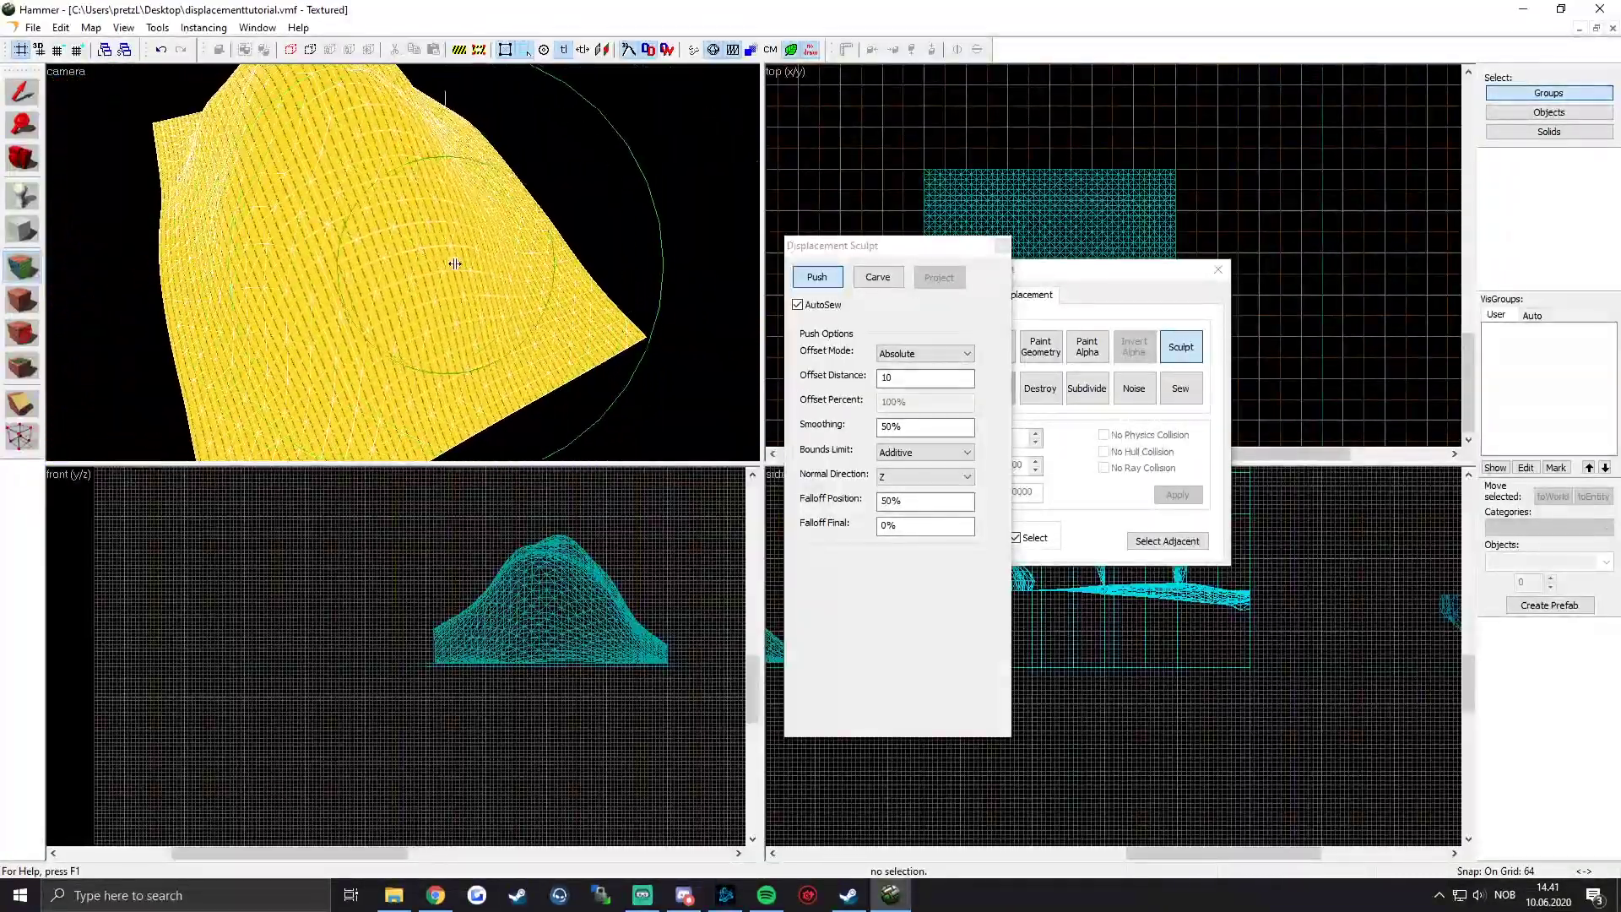
key(d)
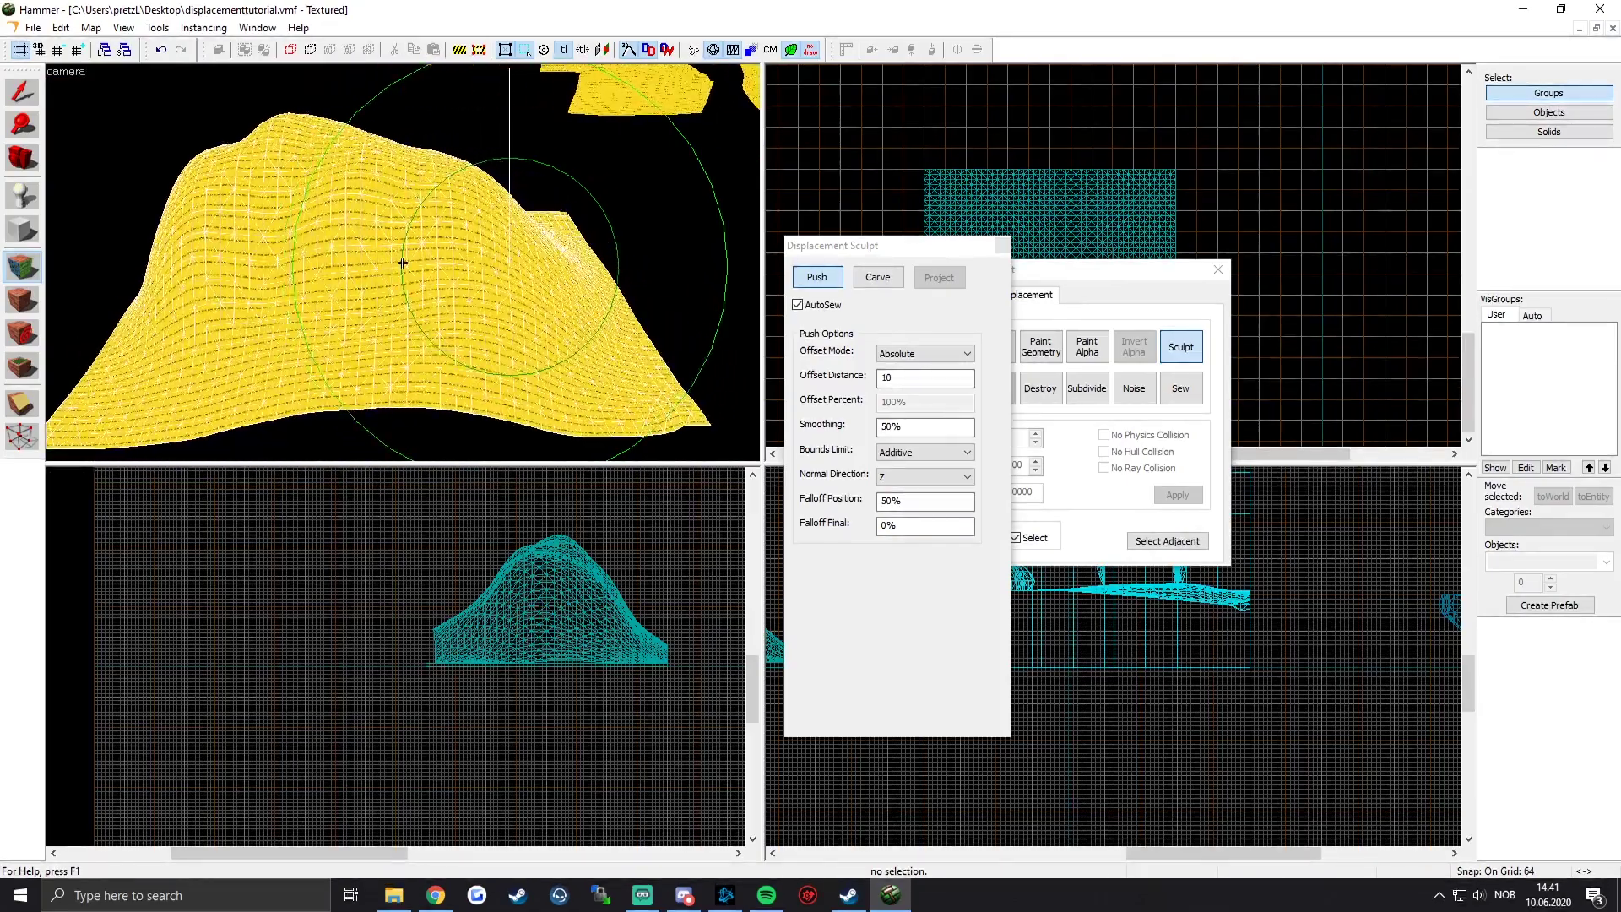
drag(402, 264, 402, 264)
key(a)
key(z)
key(ctrl+z)
key(ctrl+z)
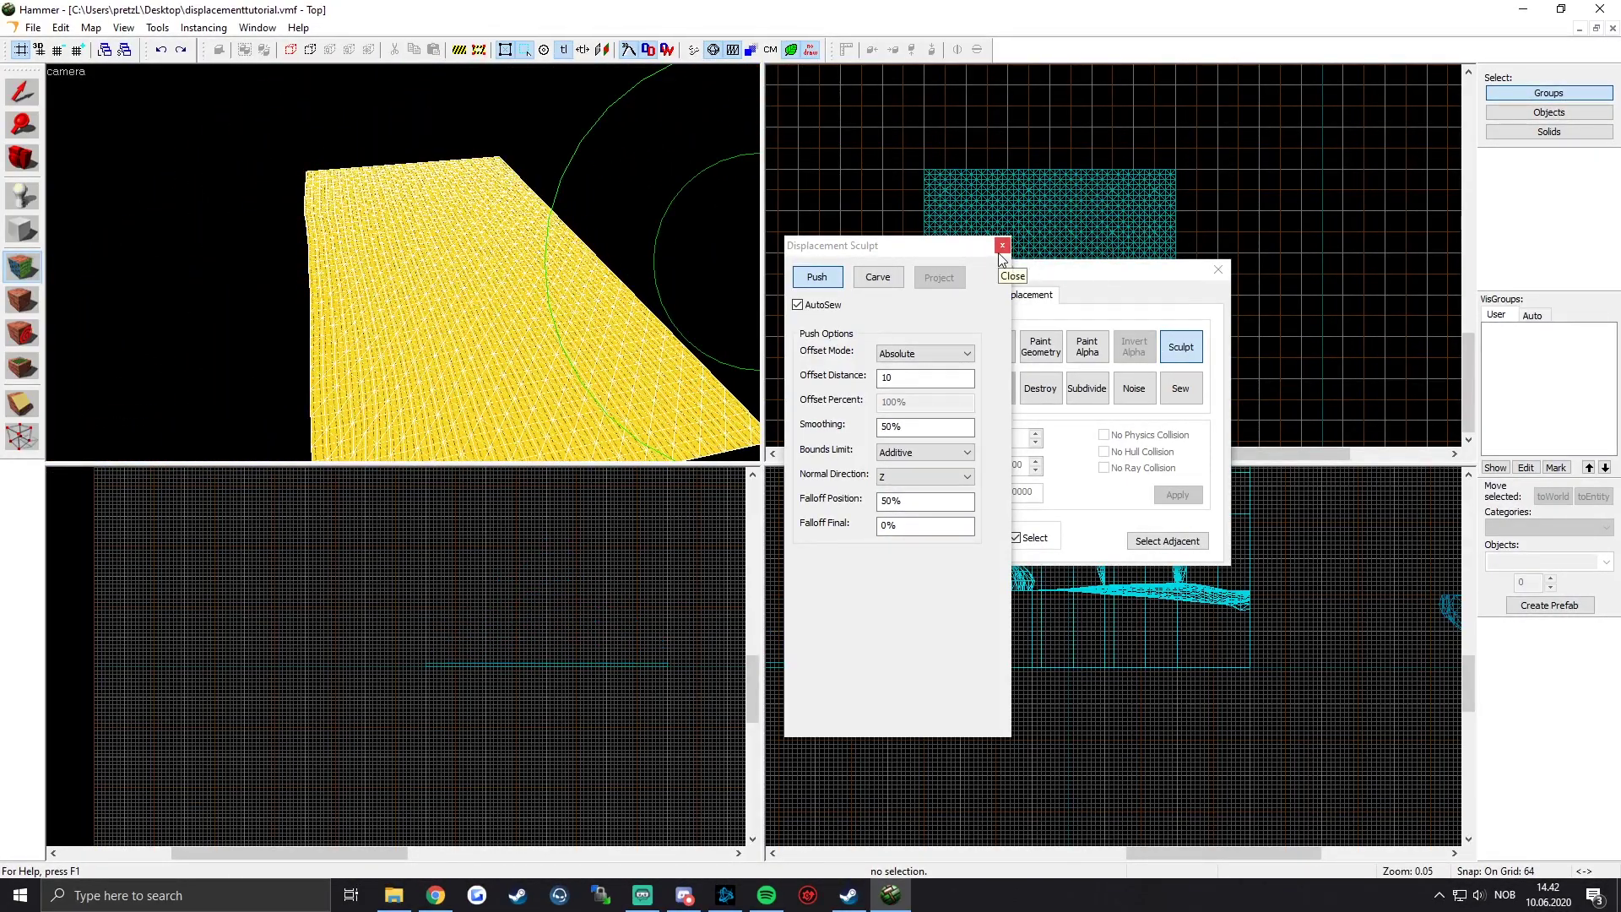
Step: Close the displacement sculpting and face editing windows
click(1003, 246)
click(1217, 270)
key(z)
drag(403, 264, 406, 271)
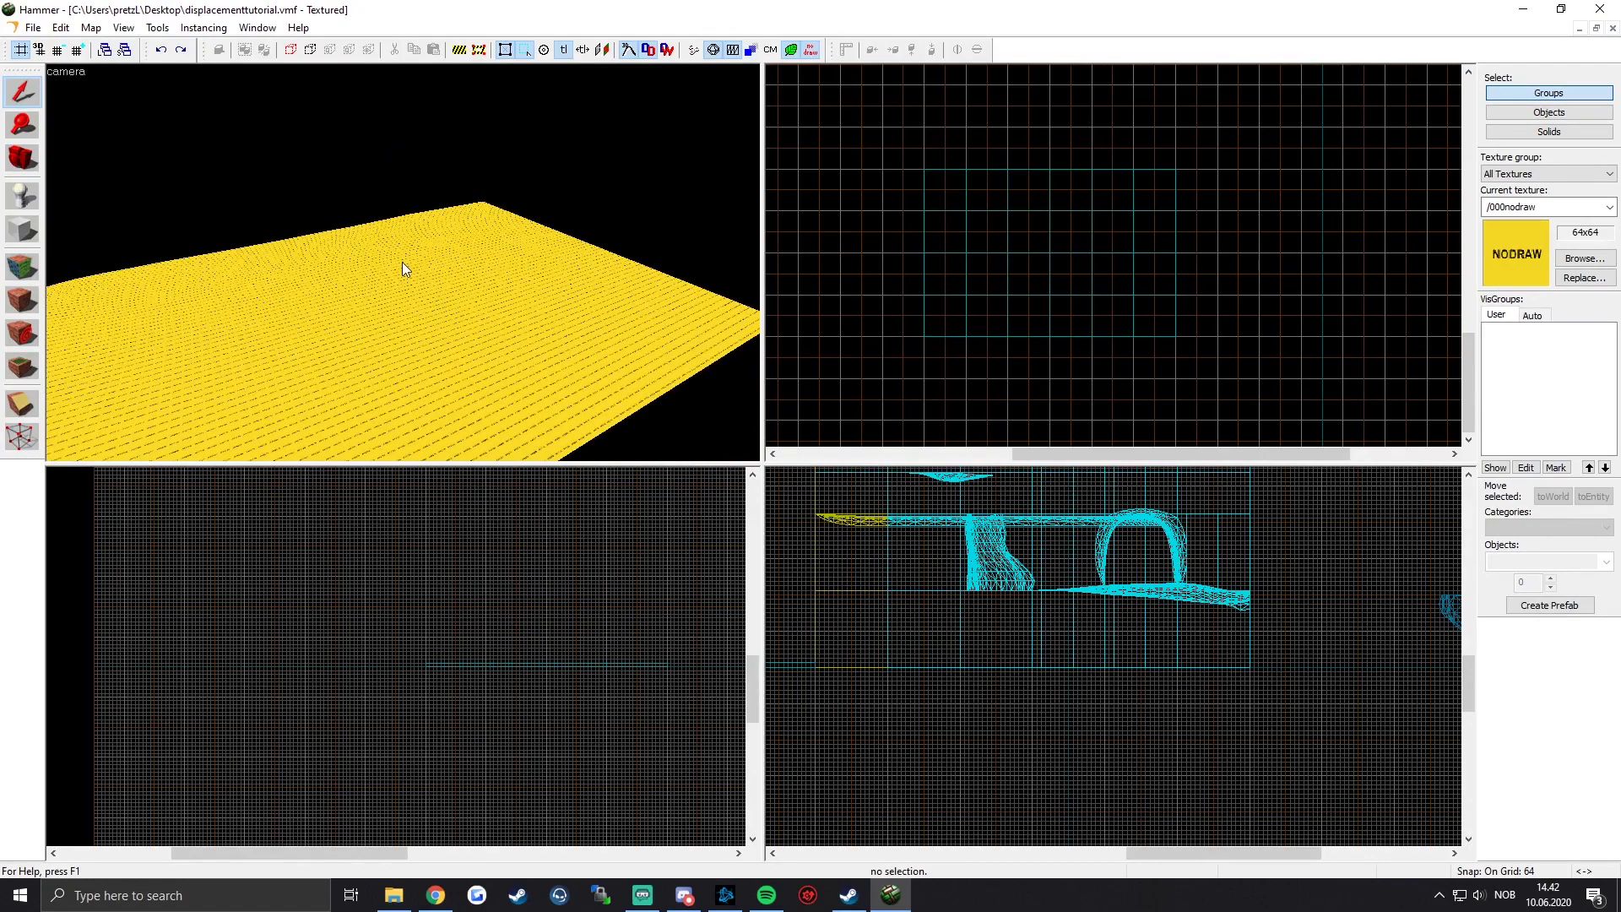
Step: Filter the textures for blend and choose de_dust/rockwall_blend as the current texture for face editing
drag(418, 264, 402, 263)
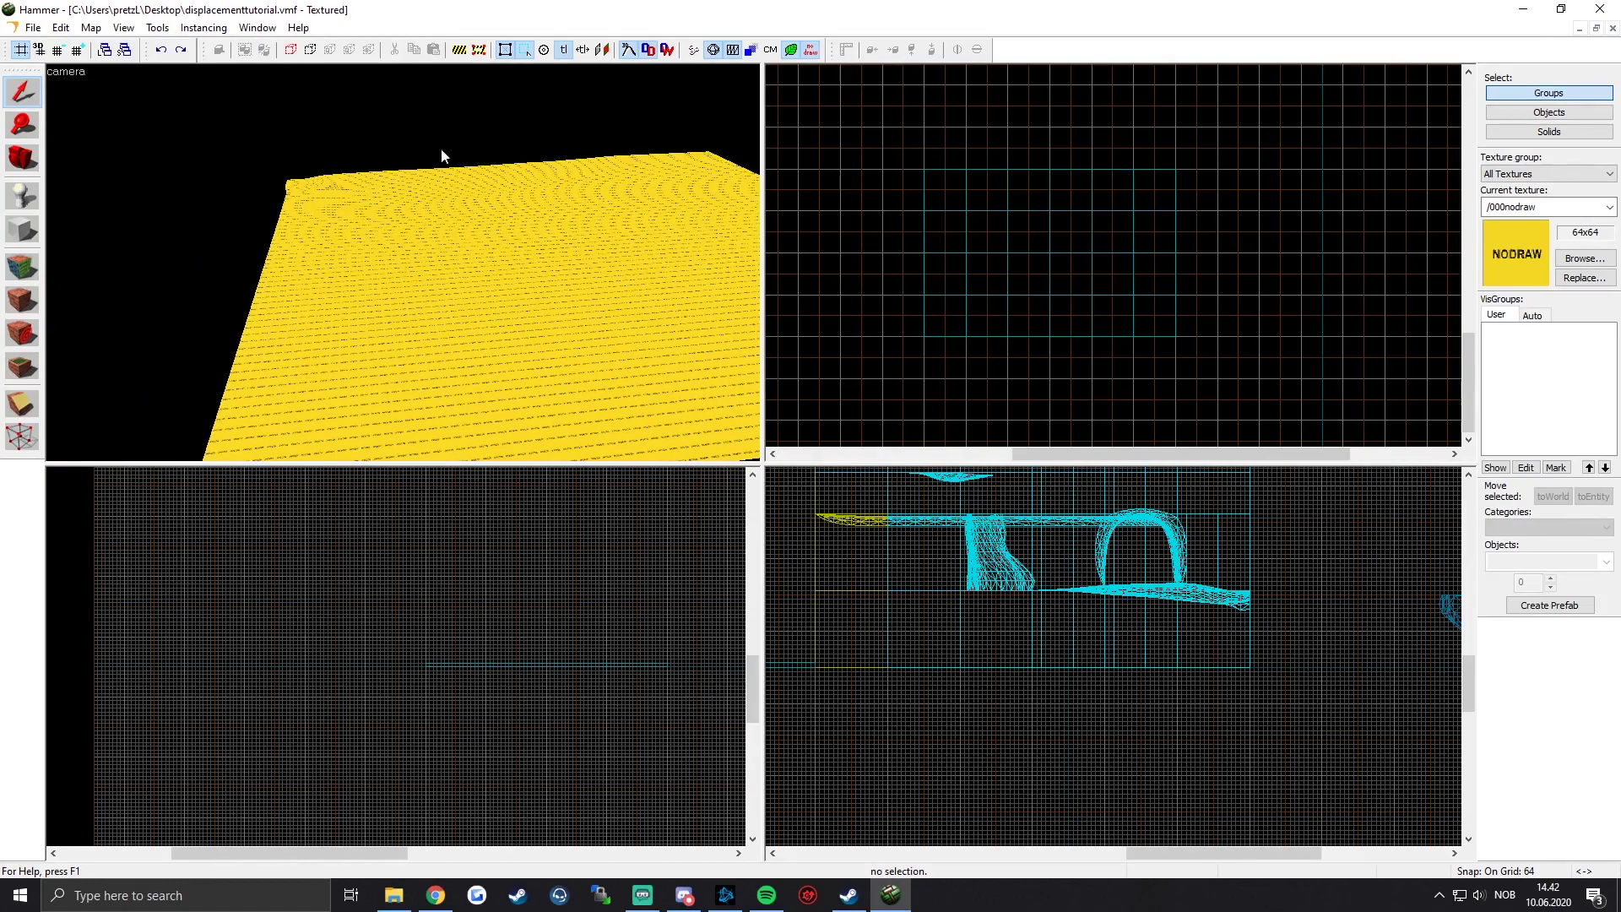
drag(405, 269, 403, 263)
key(d)
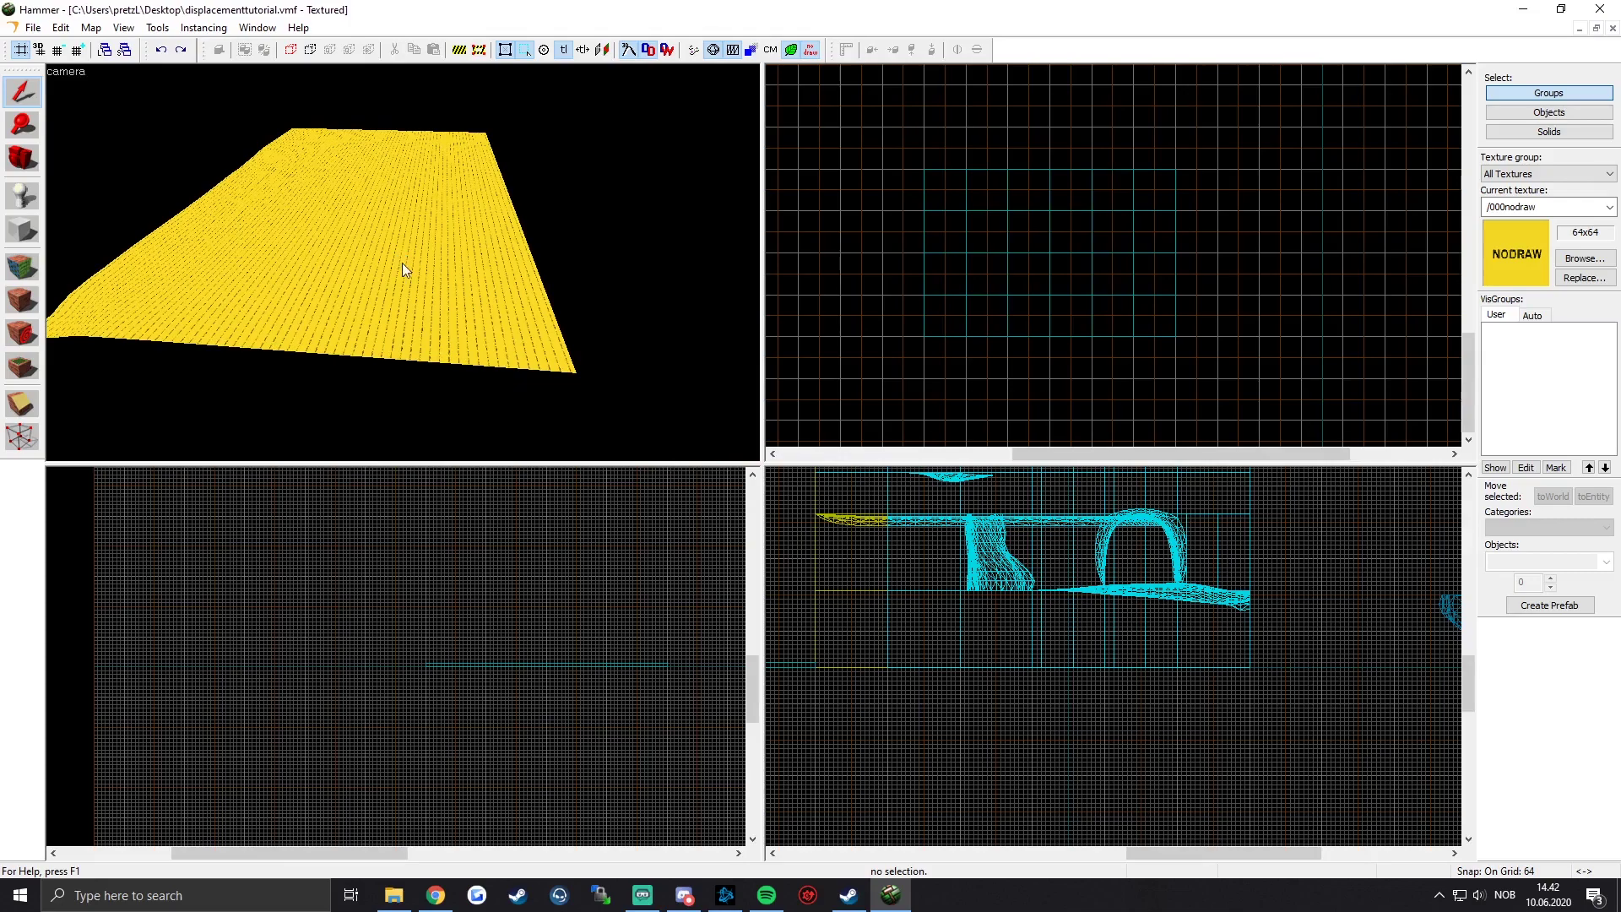
click(24, 267)
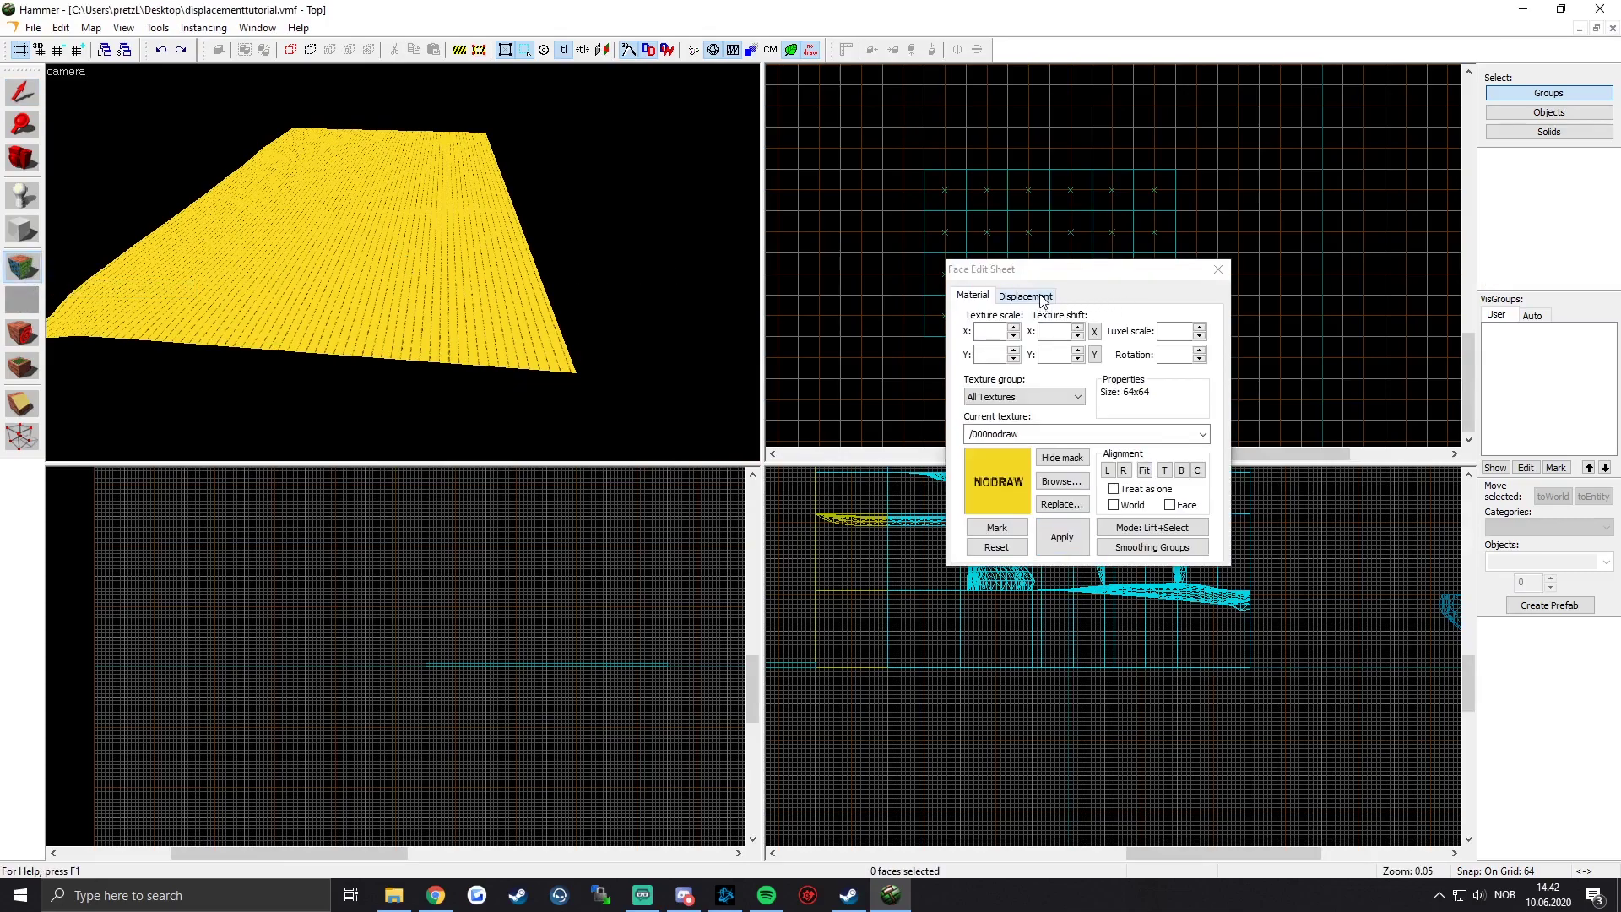
key(z)
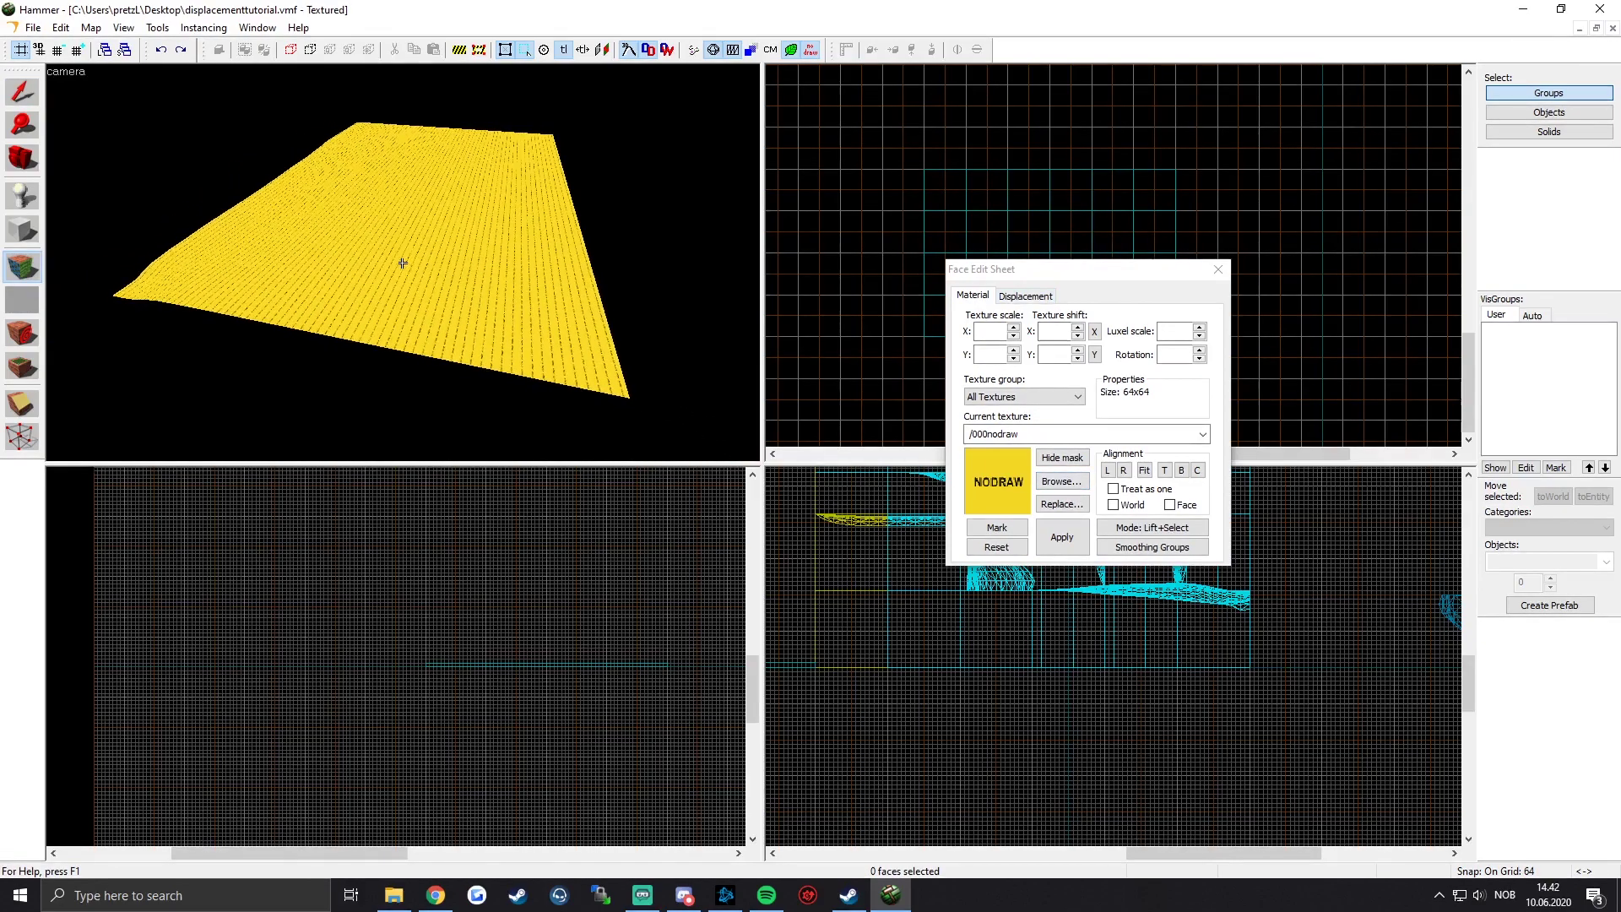
key(z)
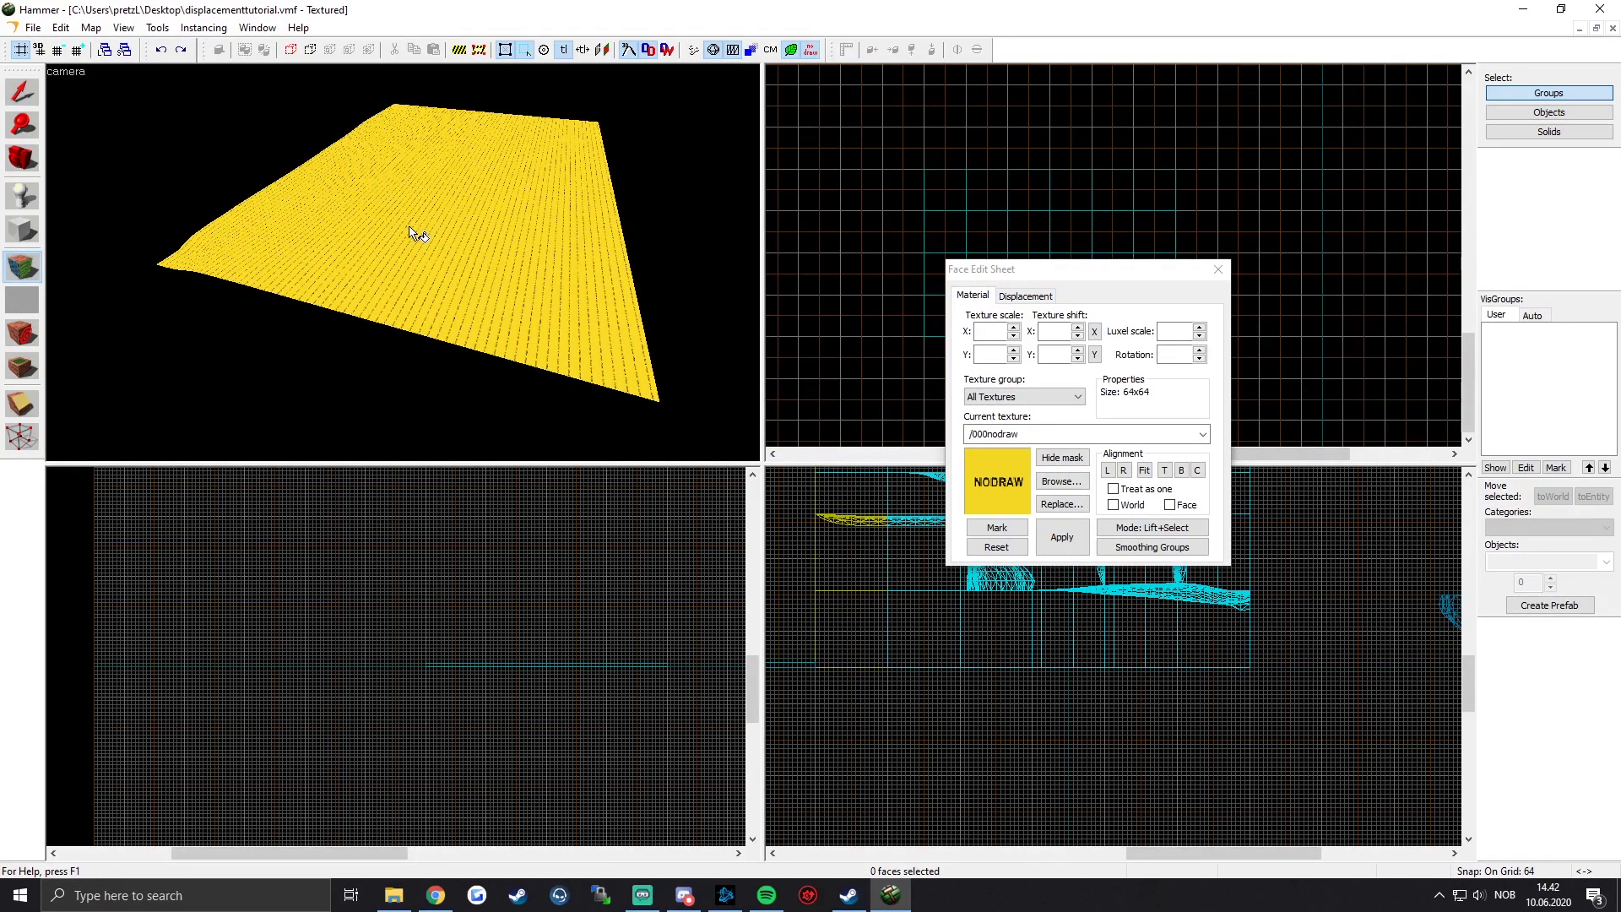
click(1063, 482)
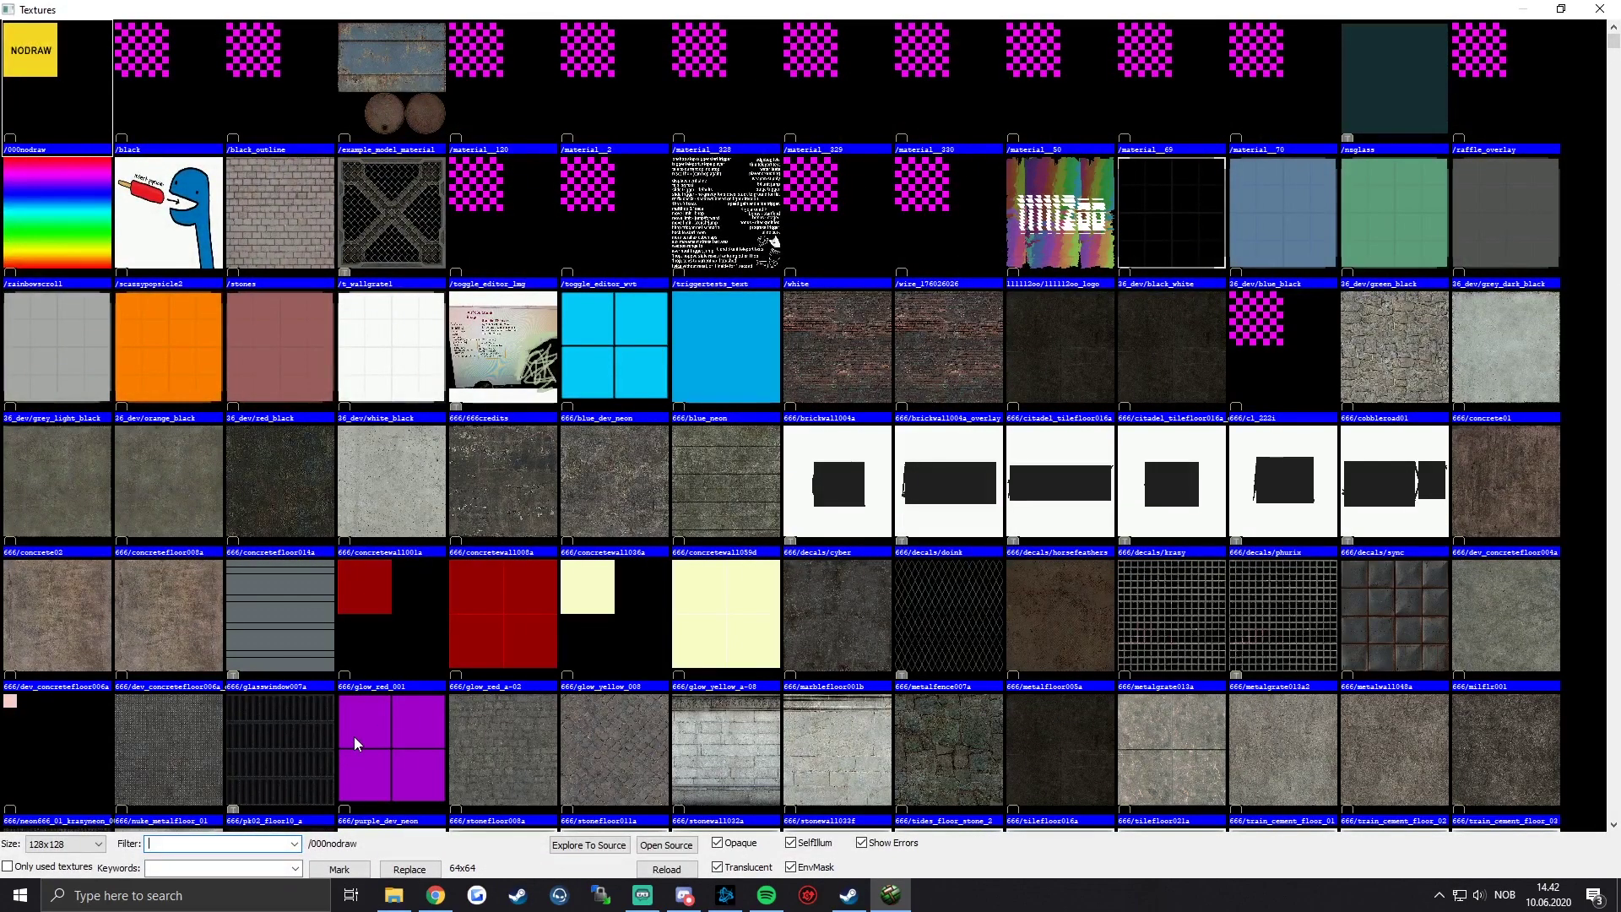
text(blend)
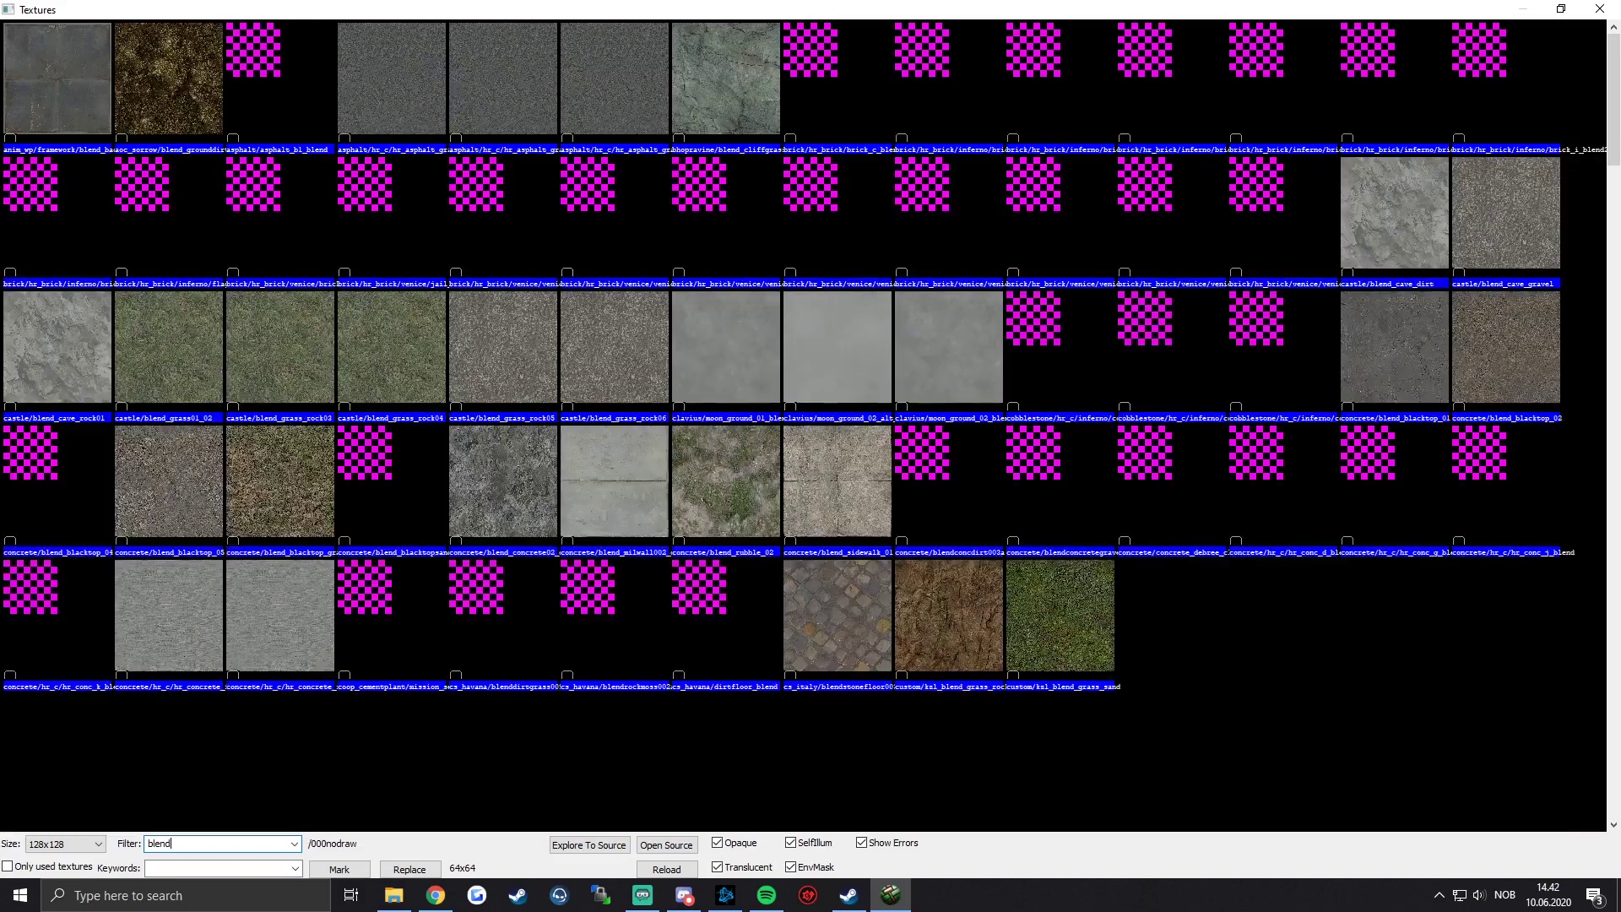
click(21, 127)
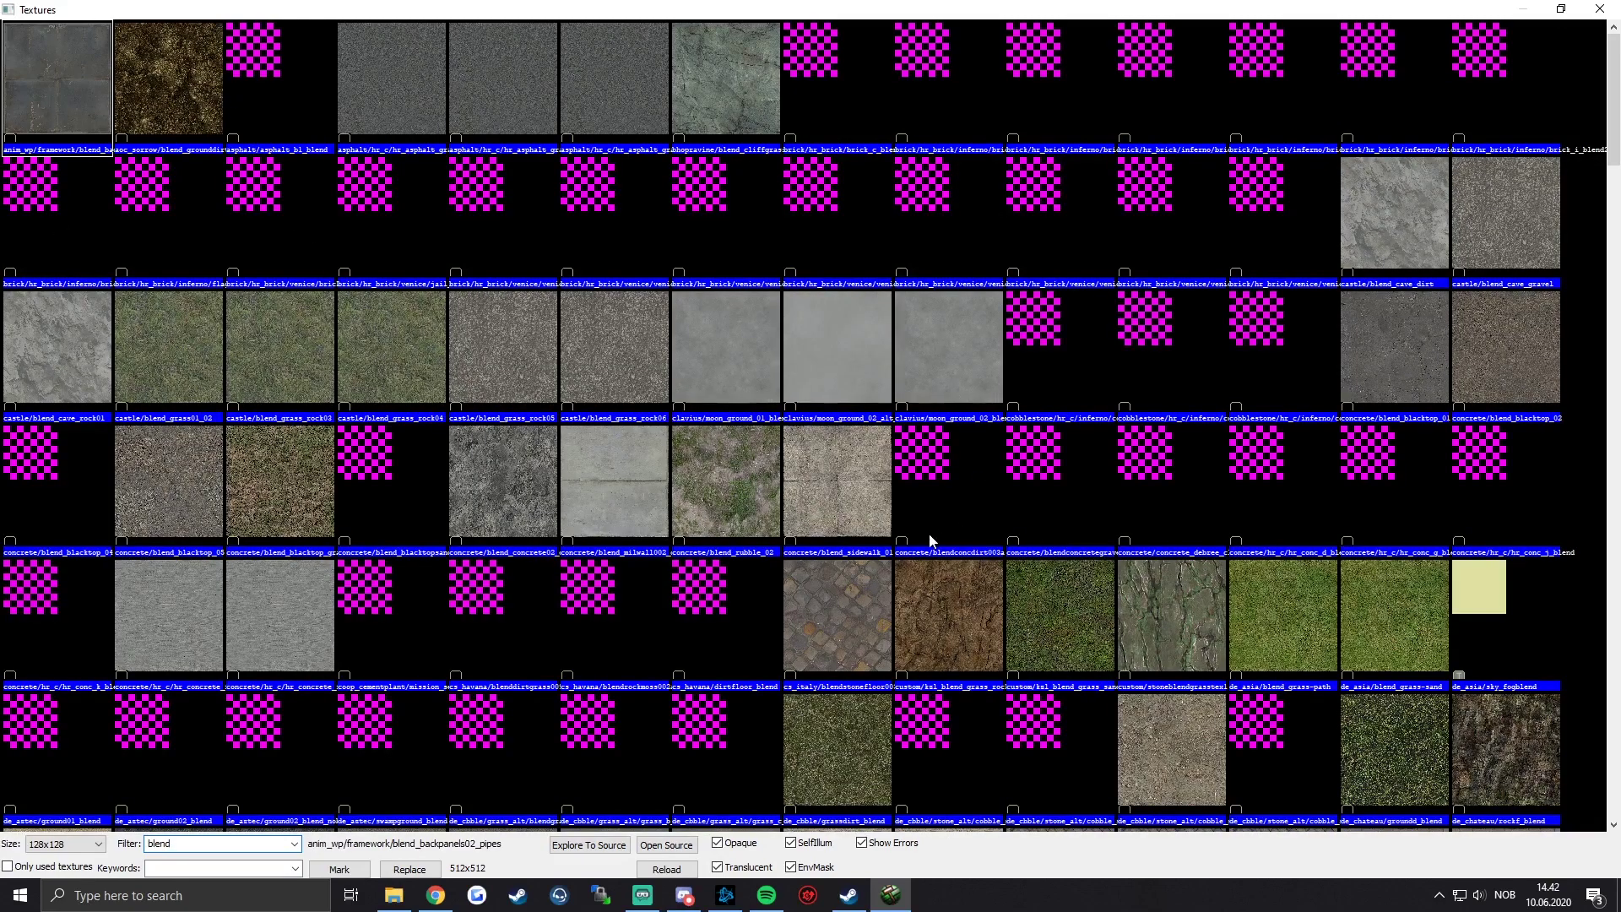
scroll(958, 625, down, 5)
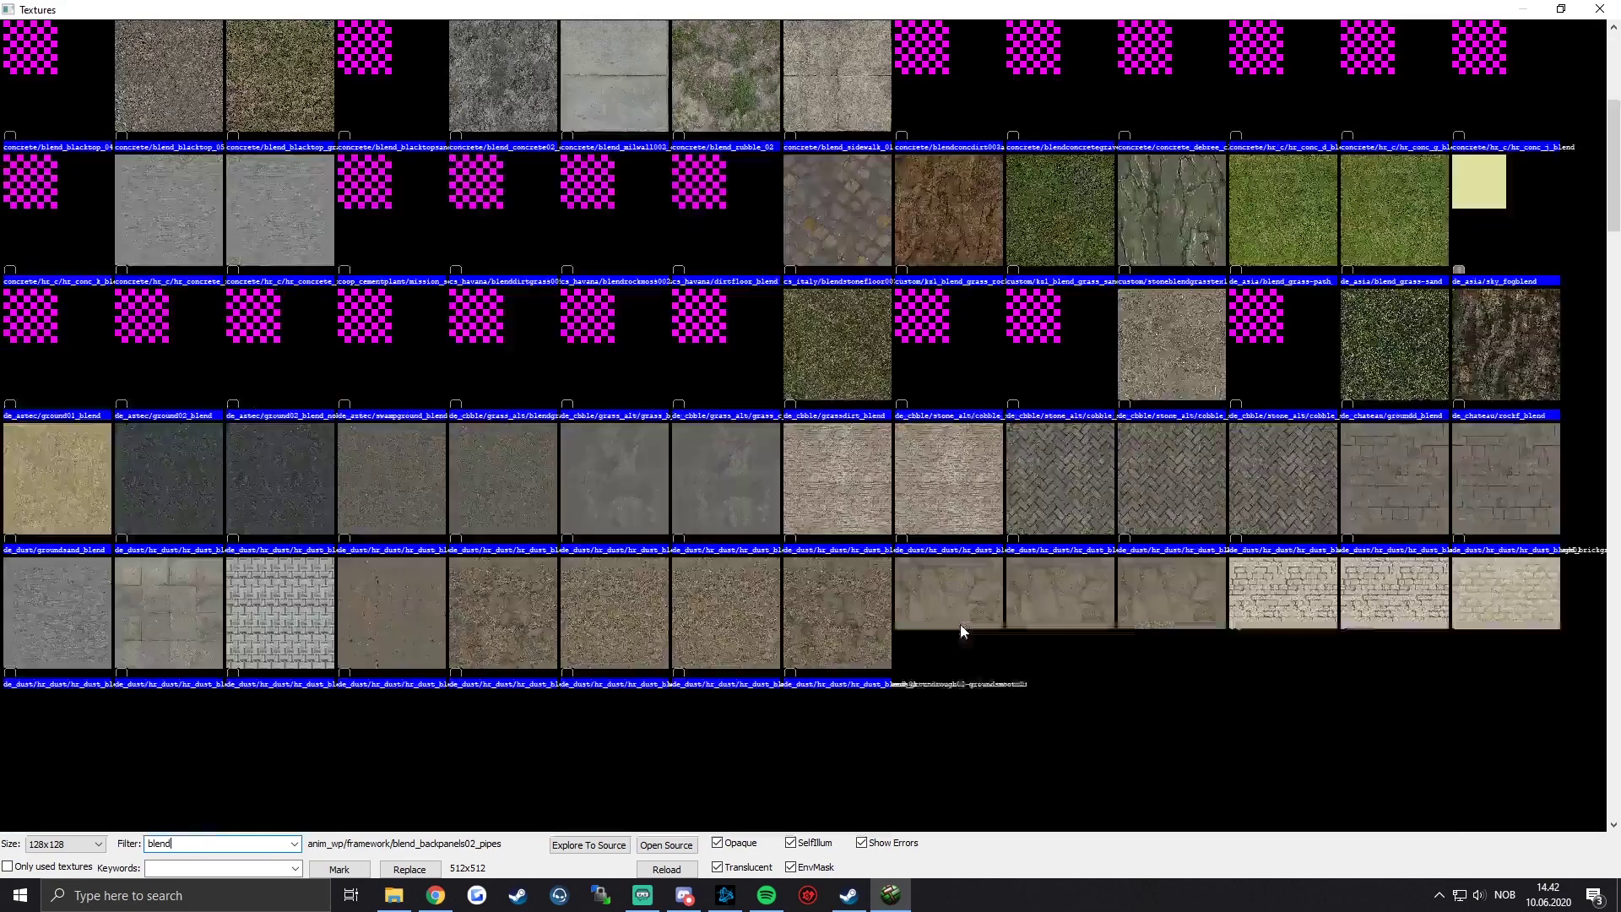
scroll(903, 603, down, 3)
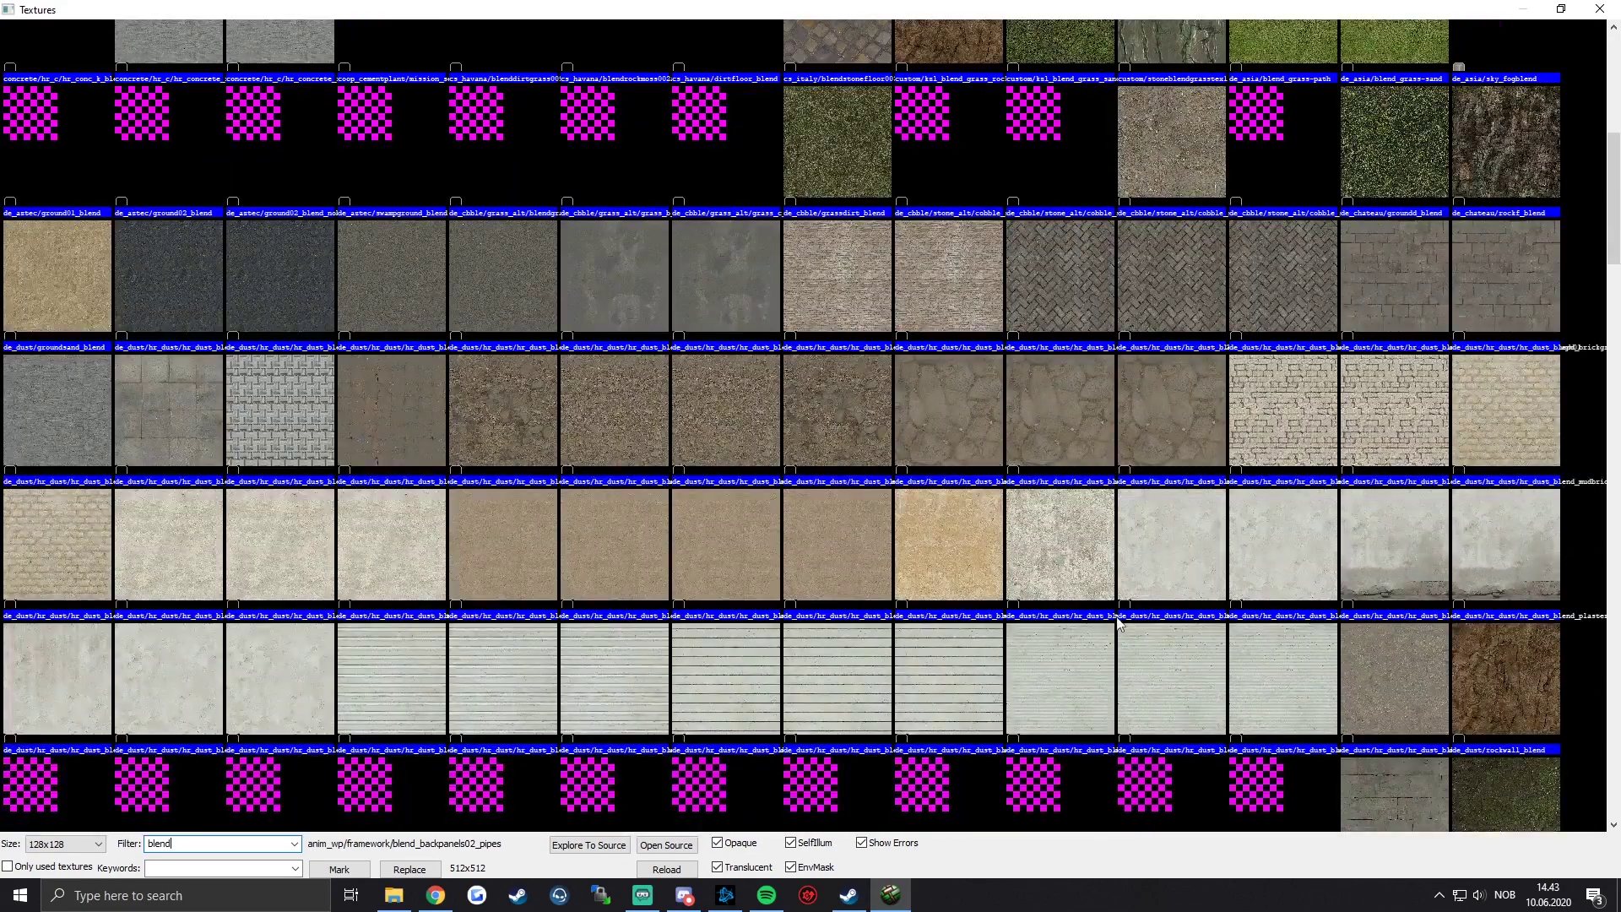
double_click(1506, 693)
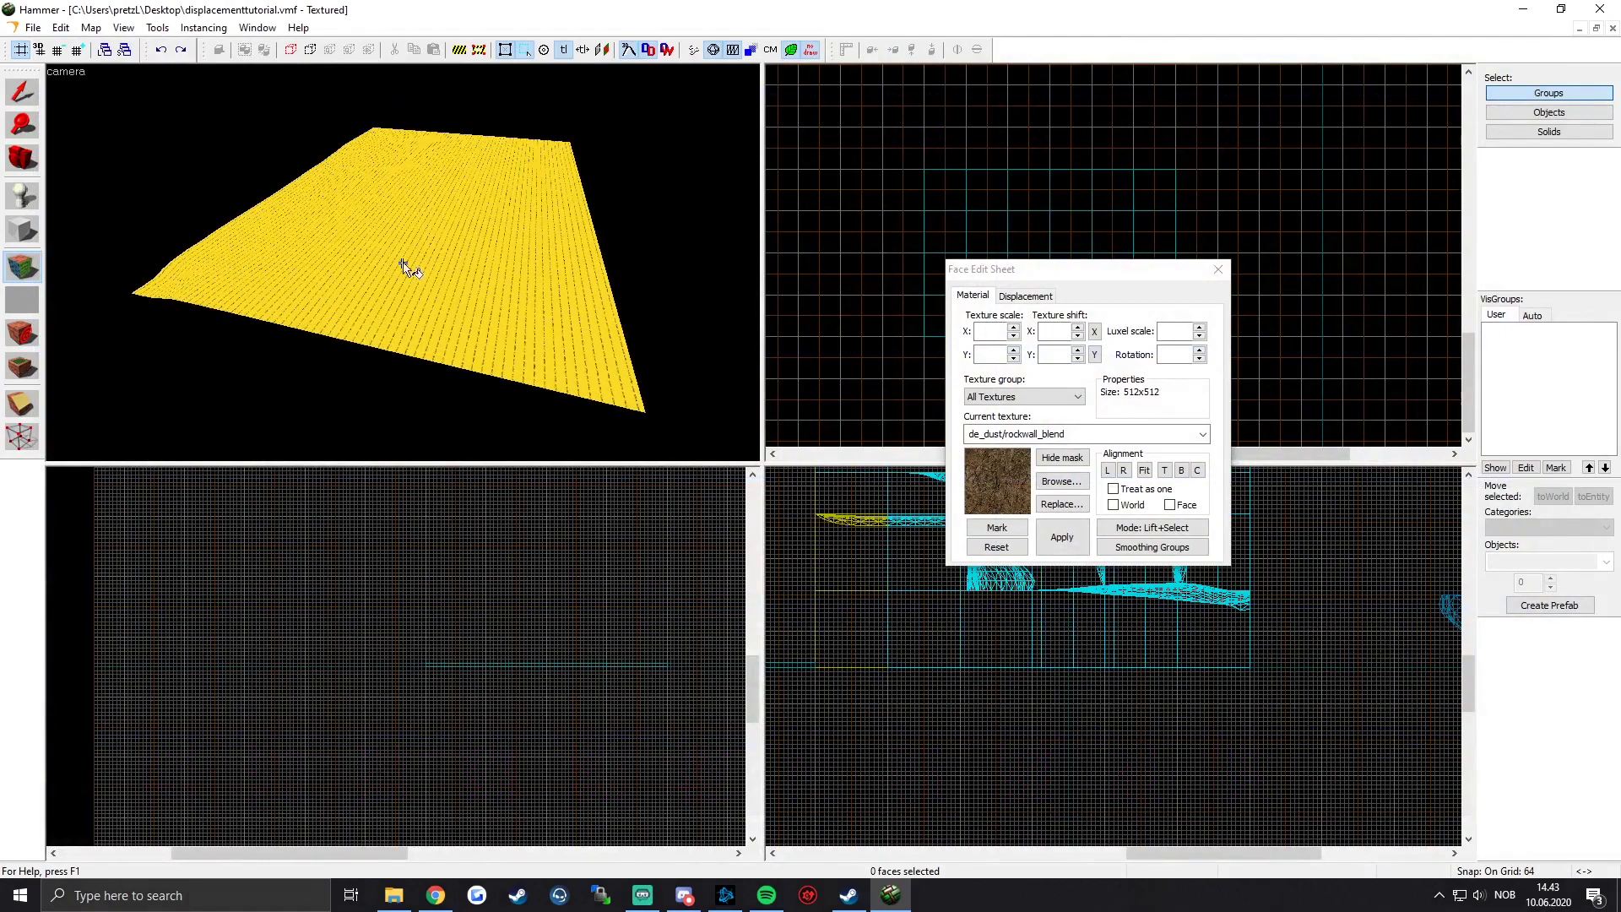
Step: Apply the de_dust/rockwall_blend texture to all the flat floor displacements in the camera view
right_click(576, 338)
mouse_move(463, 321)
right_down()
mouse_move(217, 264)
mouse_move(356, 240)
mouse_move(558, 269)
right_up()
right_drag(457, 207, 315, 181)
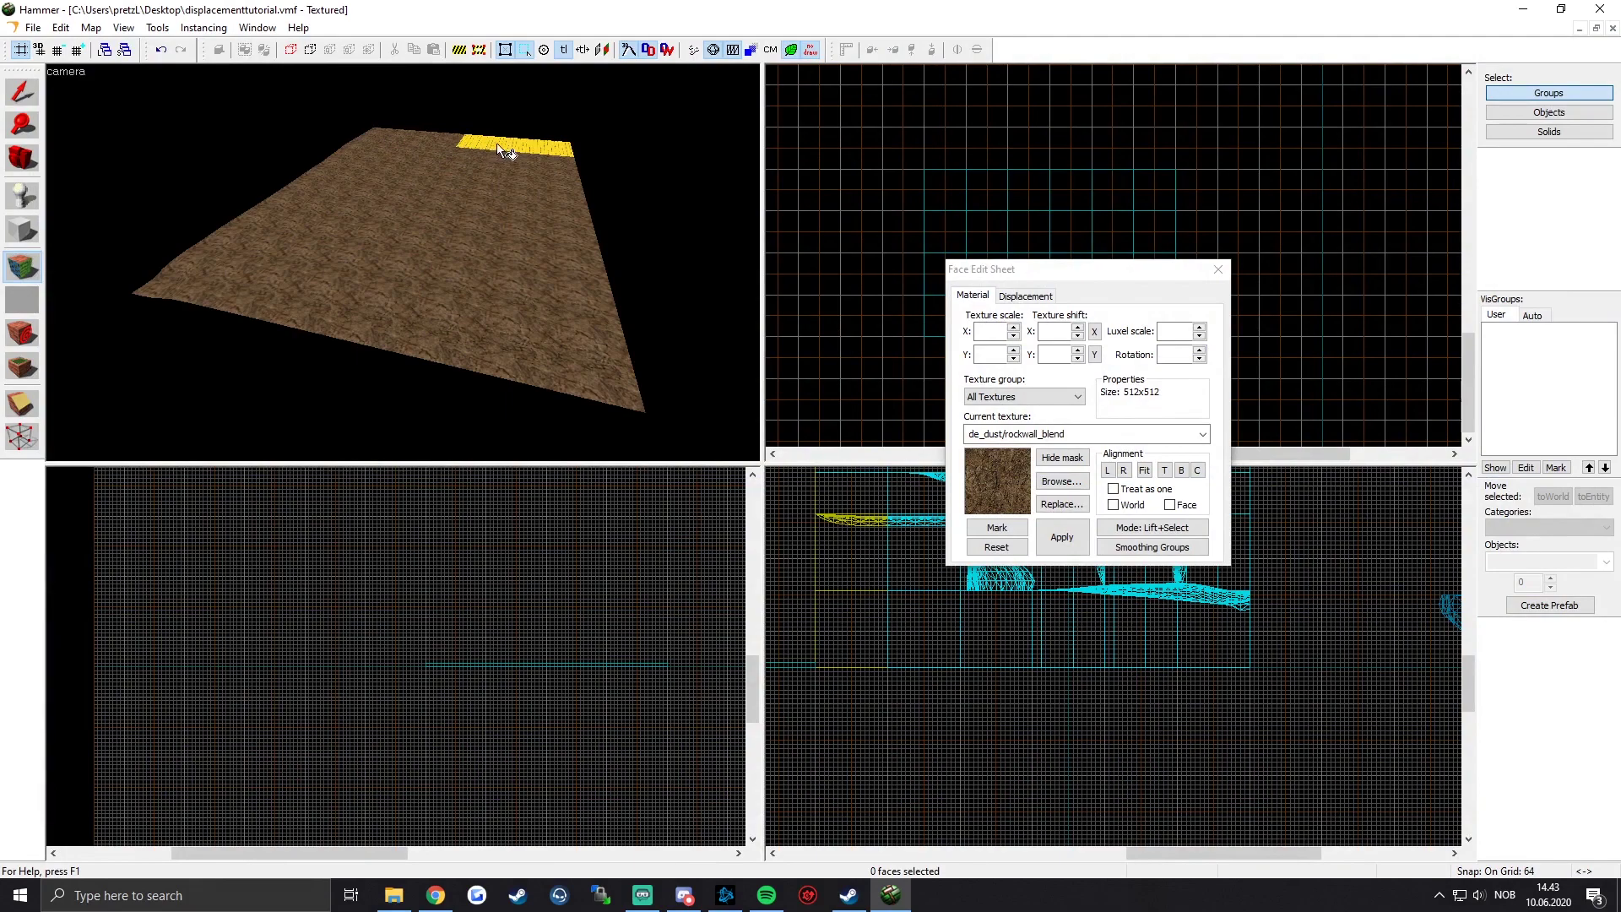
key(z)
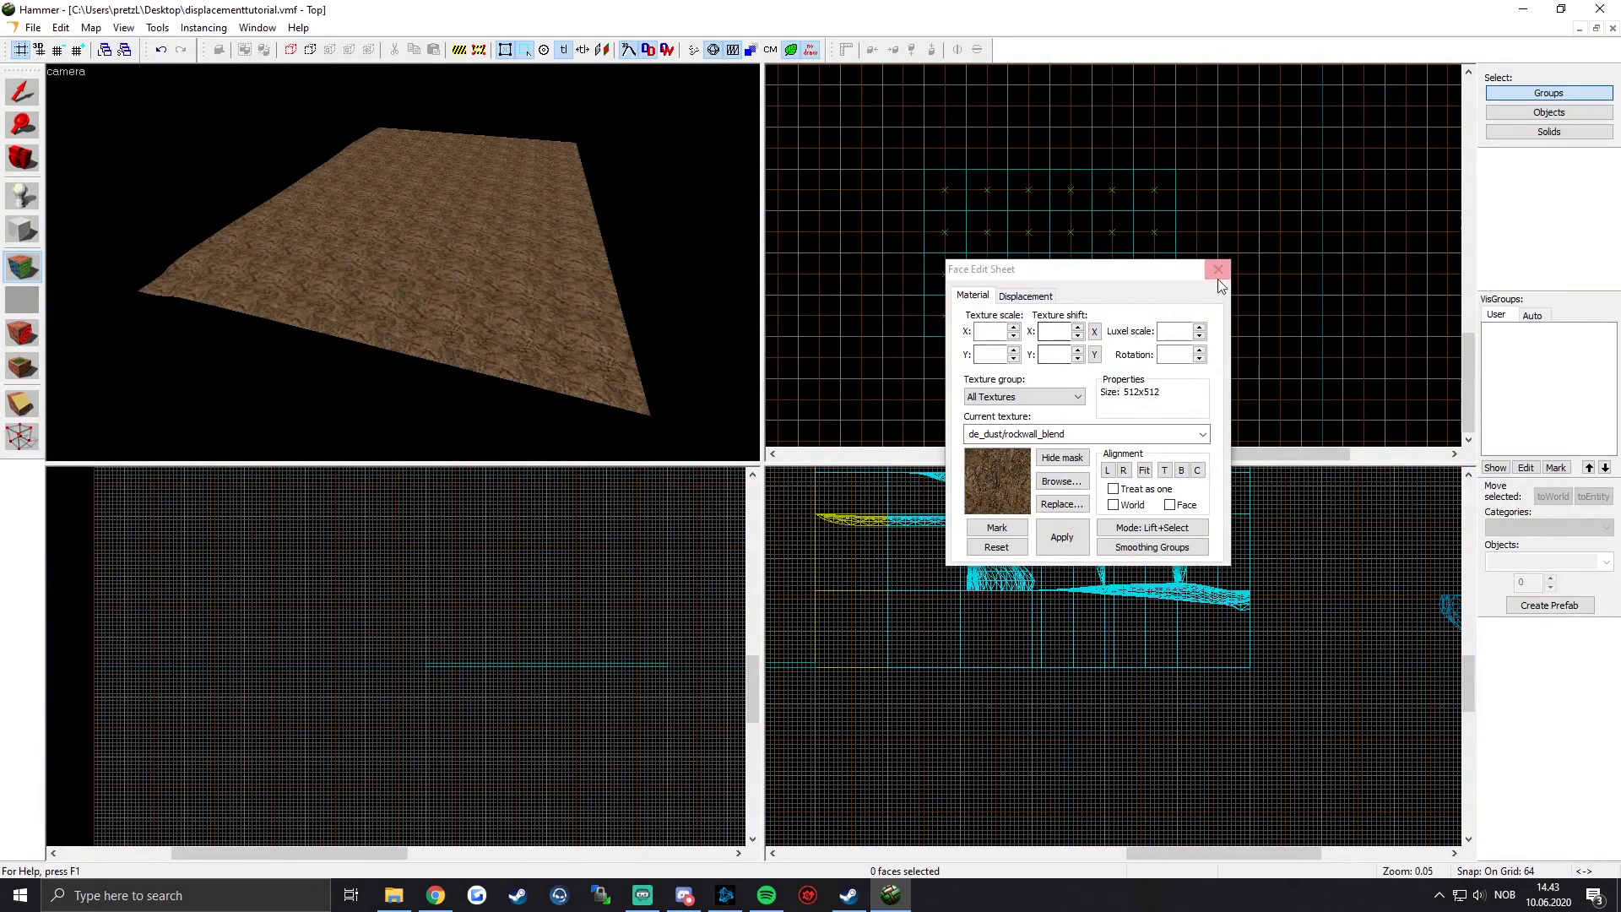
Step: Select all the floor blocks in the top view and open their displacement tools for face editing
click(1215, 277)
drag(905, 148, 1203, 372)
click(22, 267)
click(1025, 294)
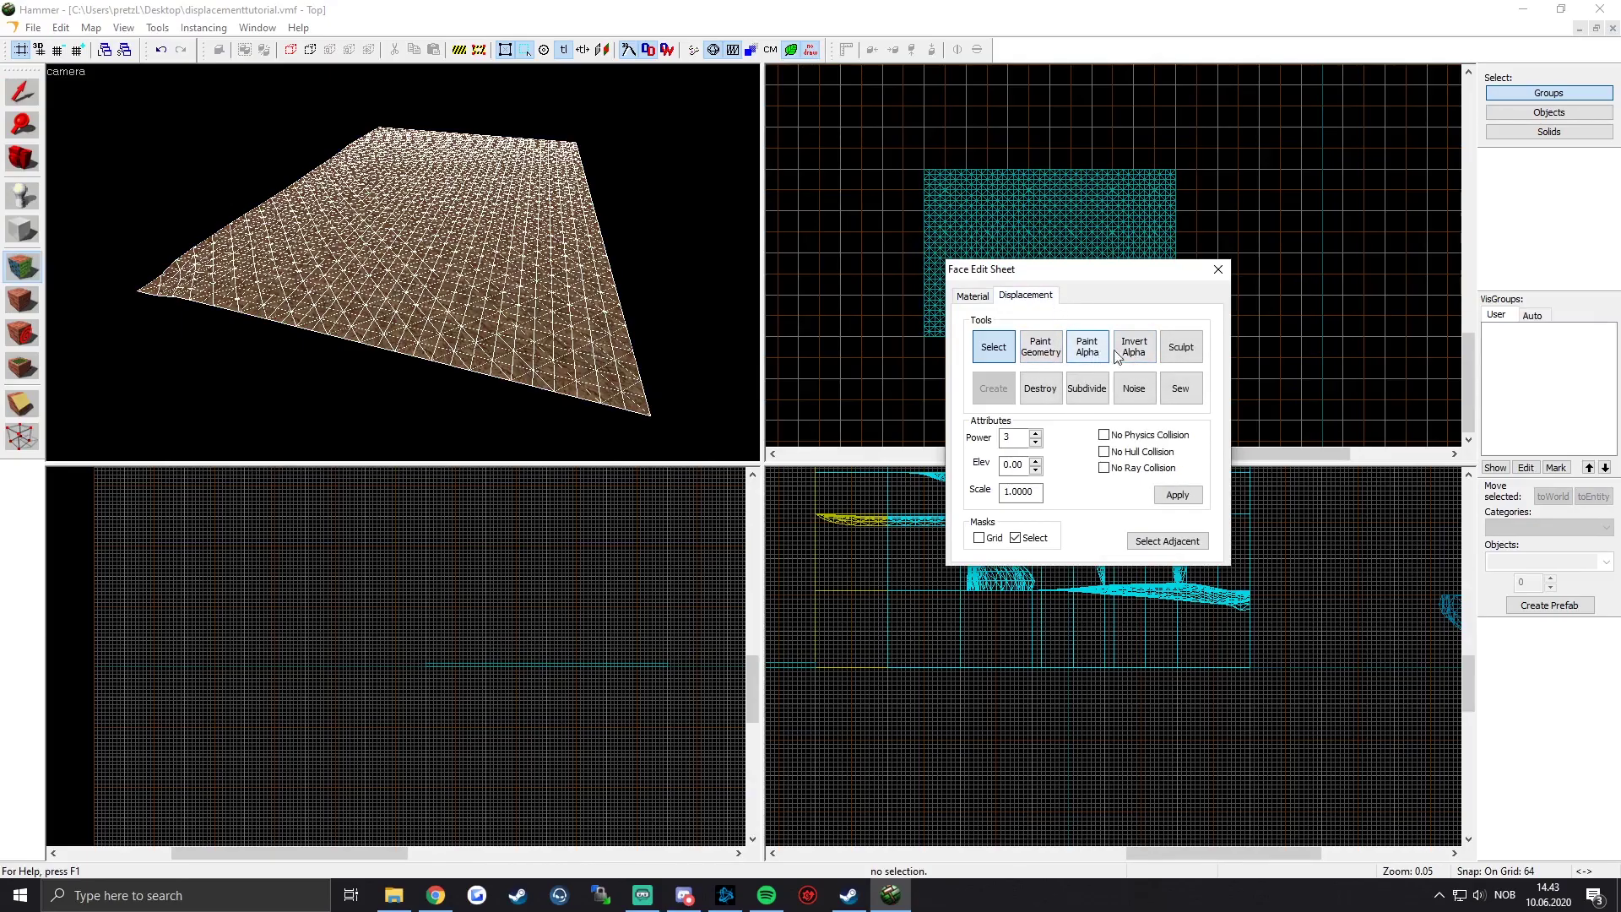
Step: Try Invert Alpha on the whole floor and invert it back to the rock texture
click(1138, 355)
key(z)
key(w)
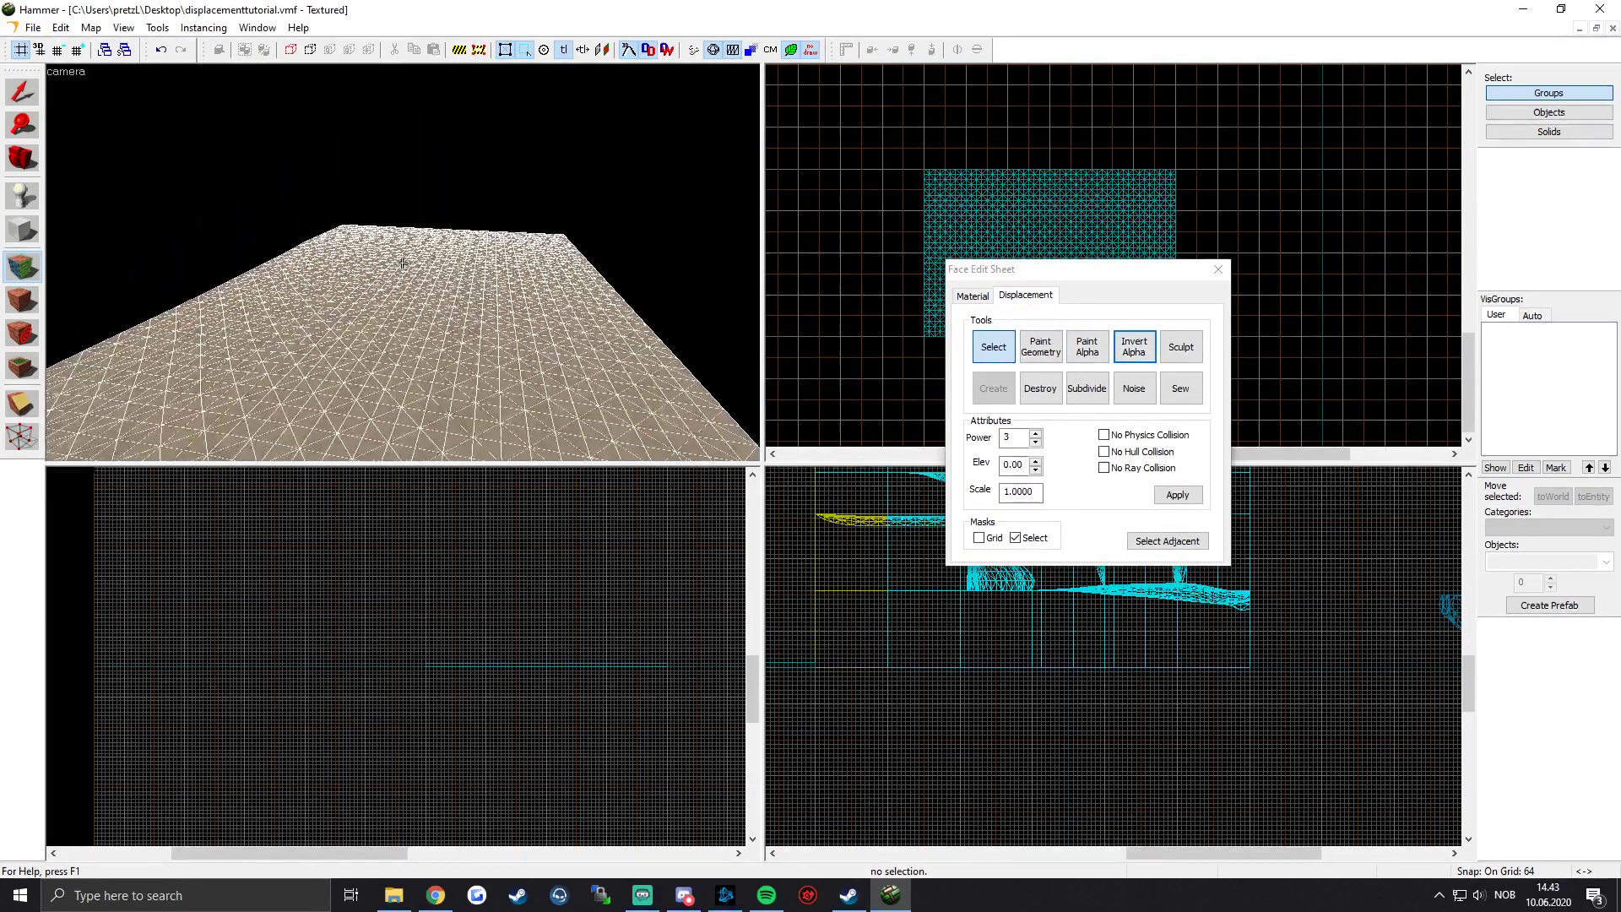
key(s)
key(z)
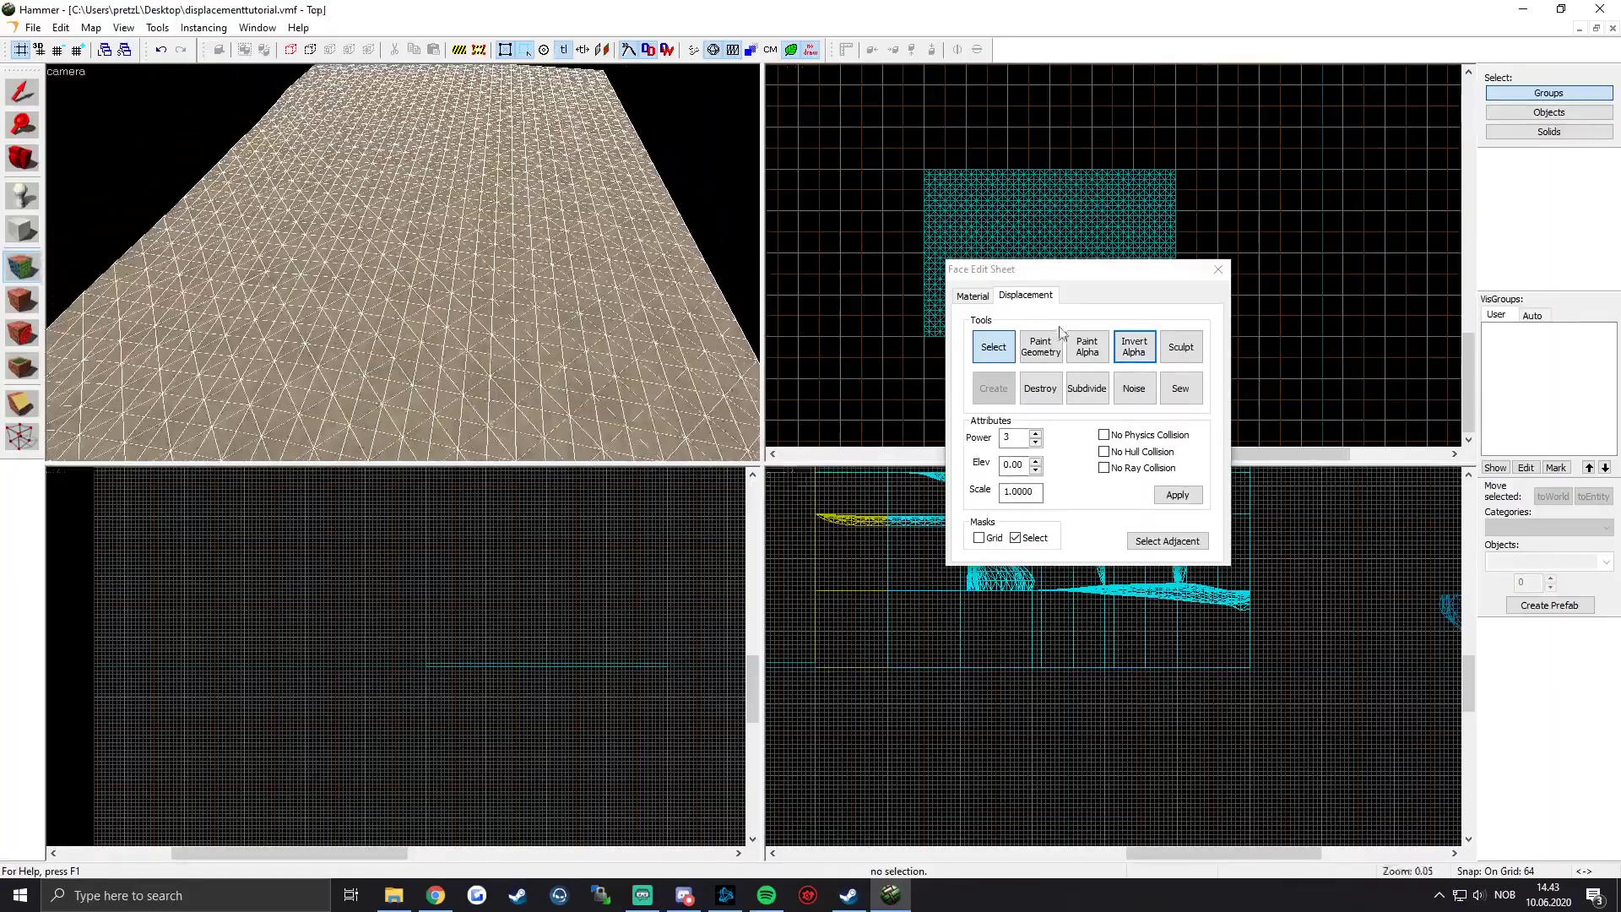
click(1138, 355)
Step: Set up Paint Alpha for the floor with the Raise/Lower effect, brush size 3 and value 113
click(1087, 346)
key(z)
key(w)
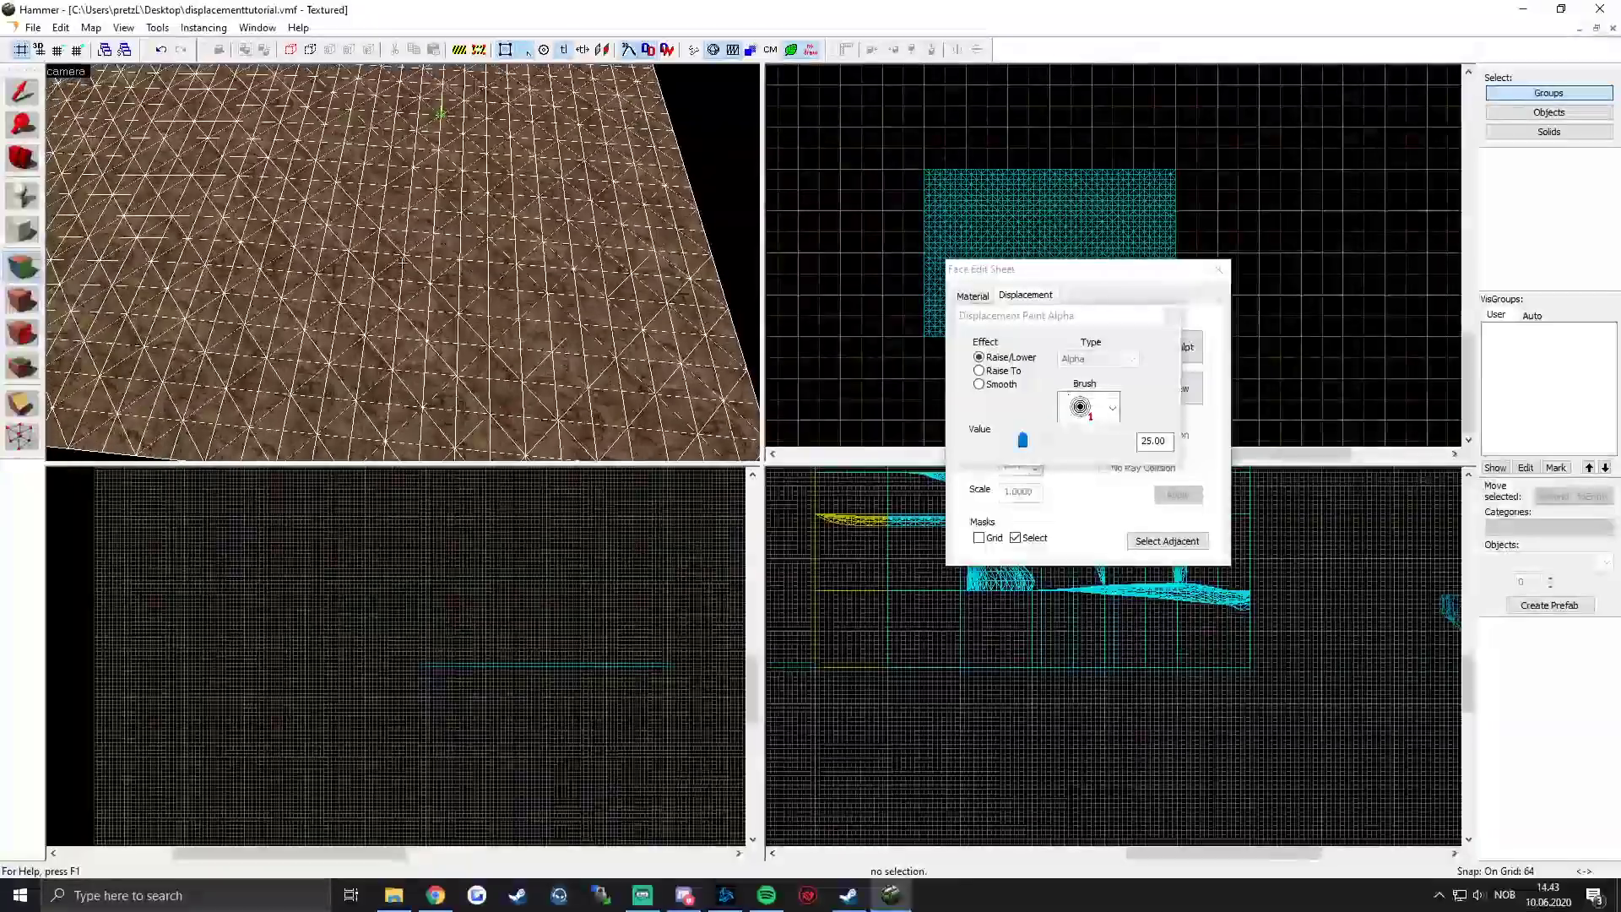
key(w)
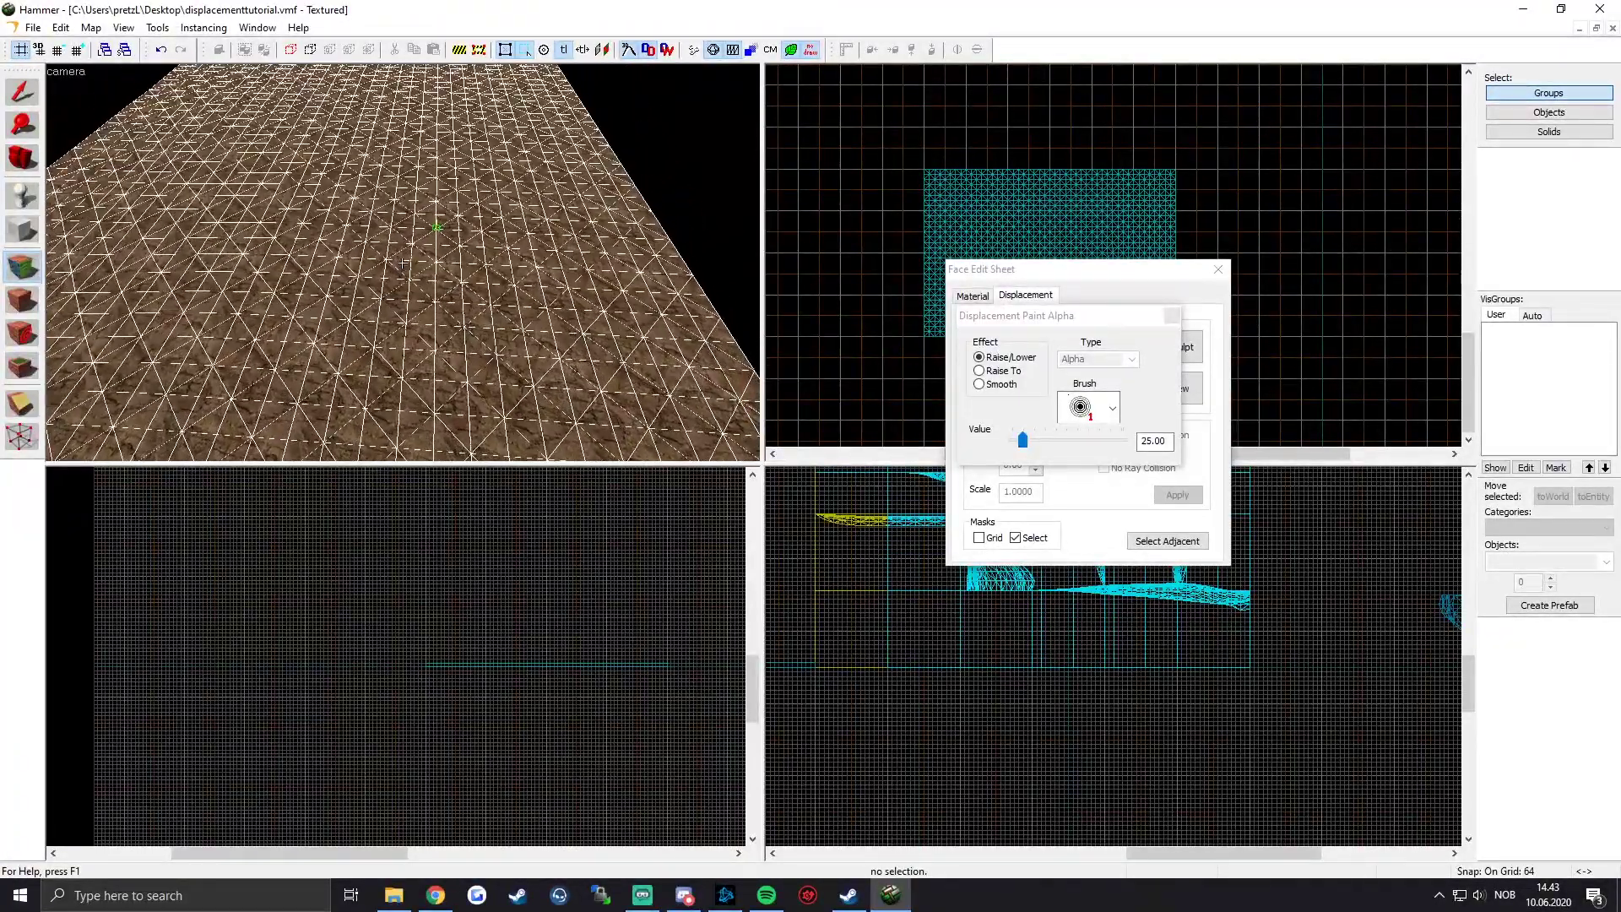
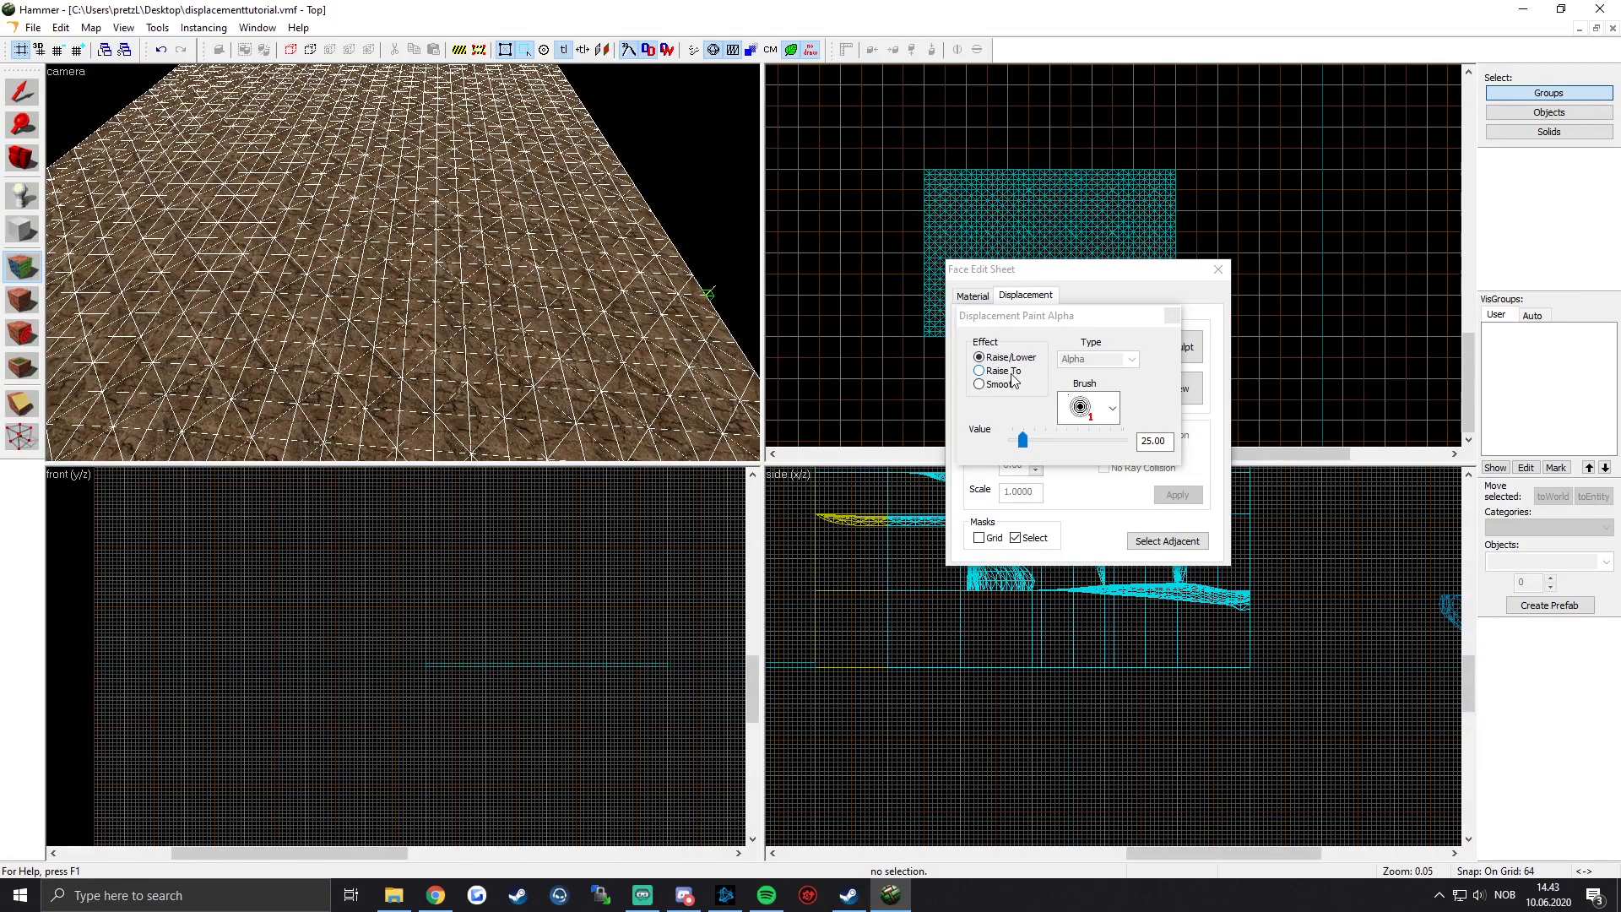
click(1112, 411)
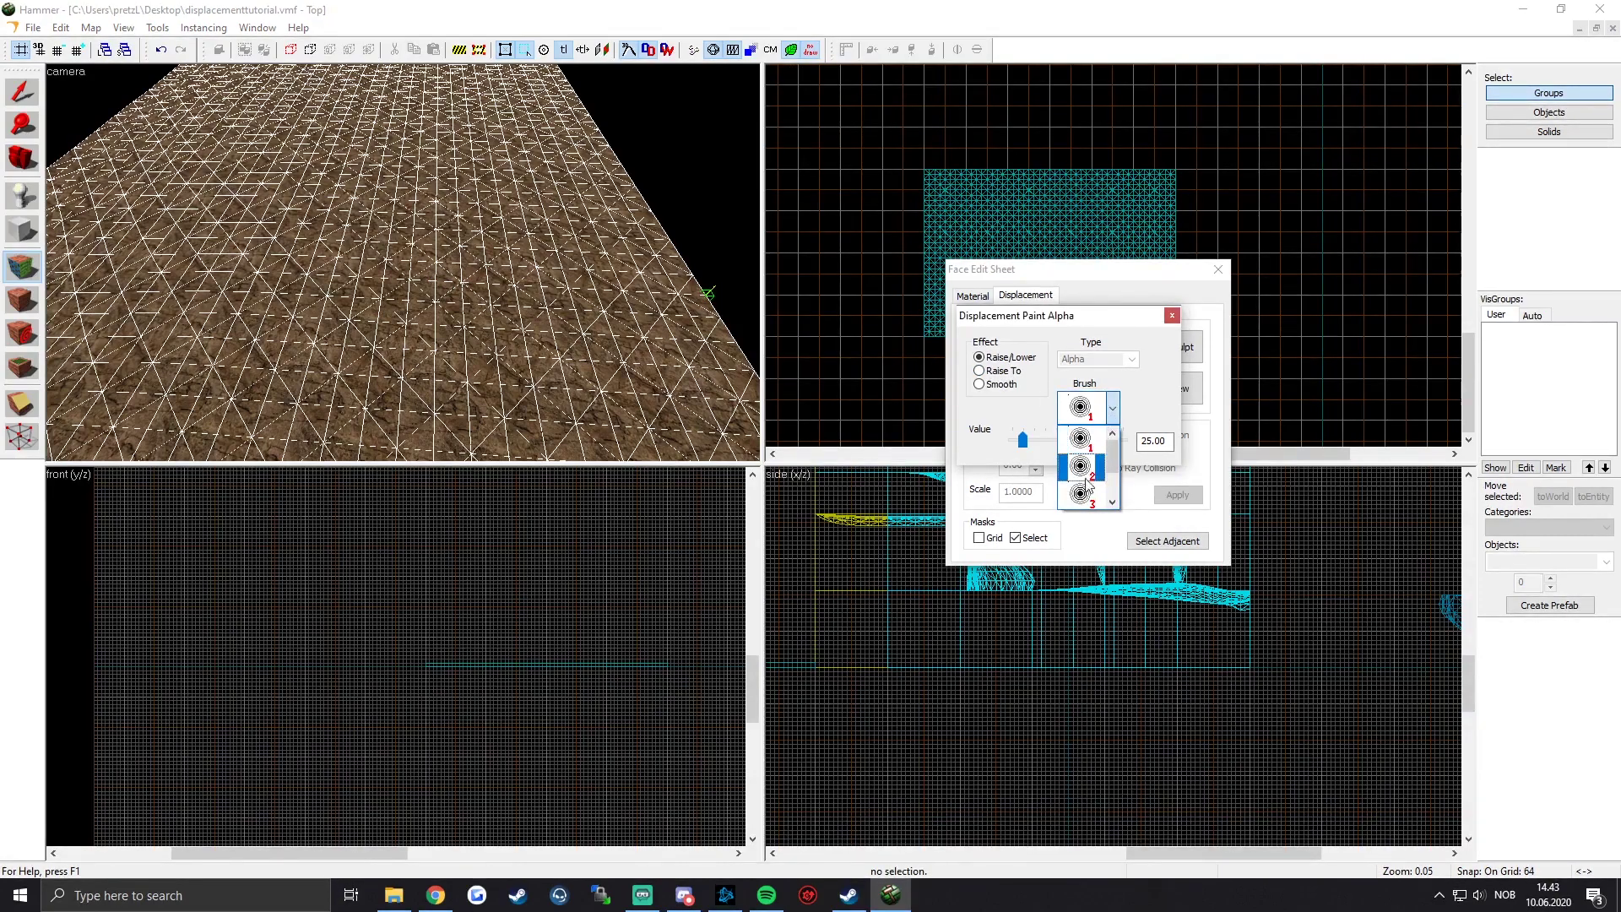
click(1083, 496)
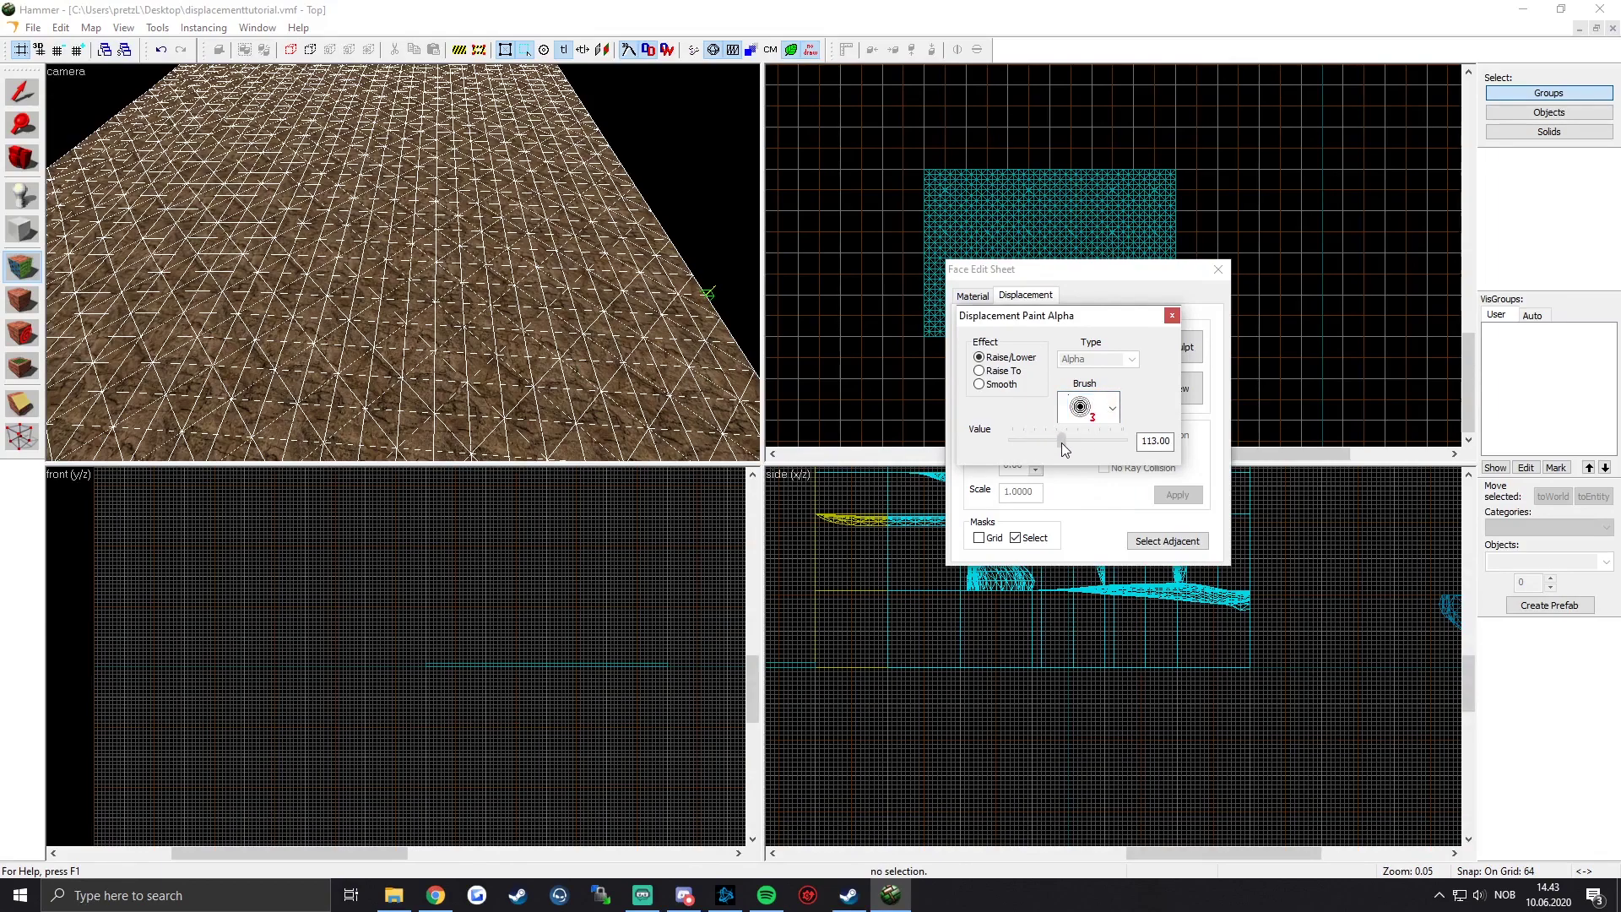
Step: Paint alpha over one corner area of the floor to blend in the lighter ground texture
key(z)
key(w)
key(z)
mouse_move(416, 253)
mouse_down()
mouse_move(522, 226)
mouse_move(199, 319)
mouse_up()
key(z)
key(s)
key(z)
mouse_move(448, 338)
mouse_down()
mouse_move(334, 317)
mouse_move(350, 160)
mouse_up()
key(z)
key(s)
key(z)
mouse_move(540, 213)
mouse_down()
mouse_move(427, 218)
mouse_move(511, 188)
mouse_move(236, 330)
mouse_move(575, 414)
mouse_move(508, 317)
mouse_up()
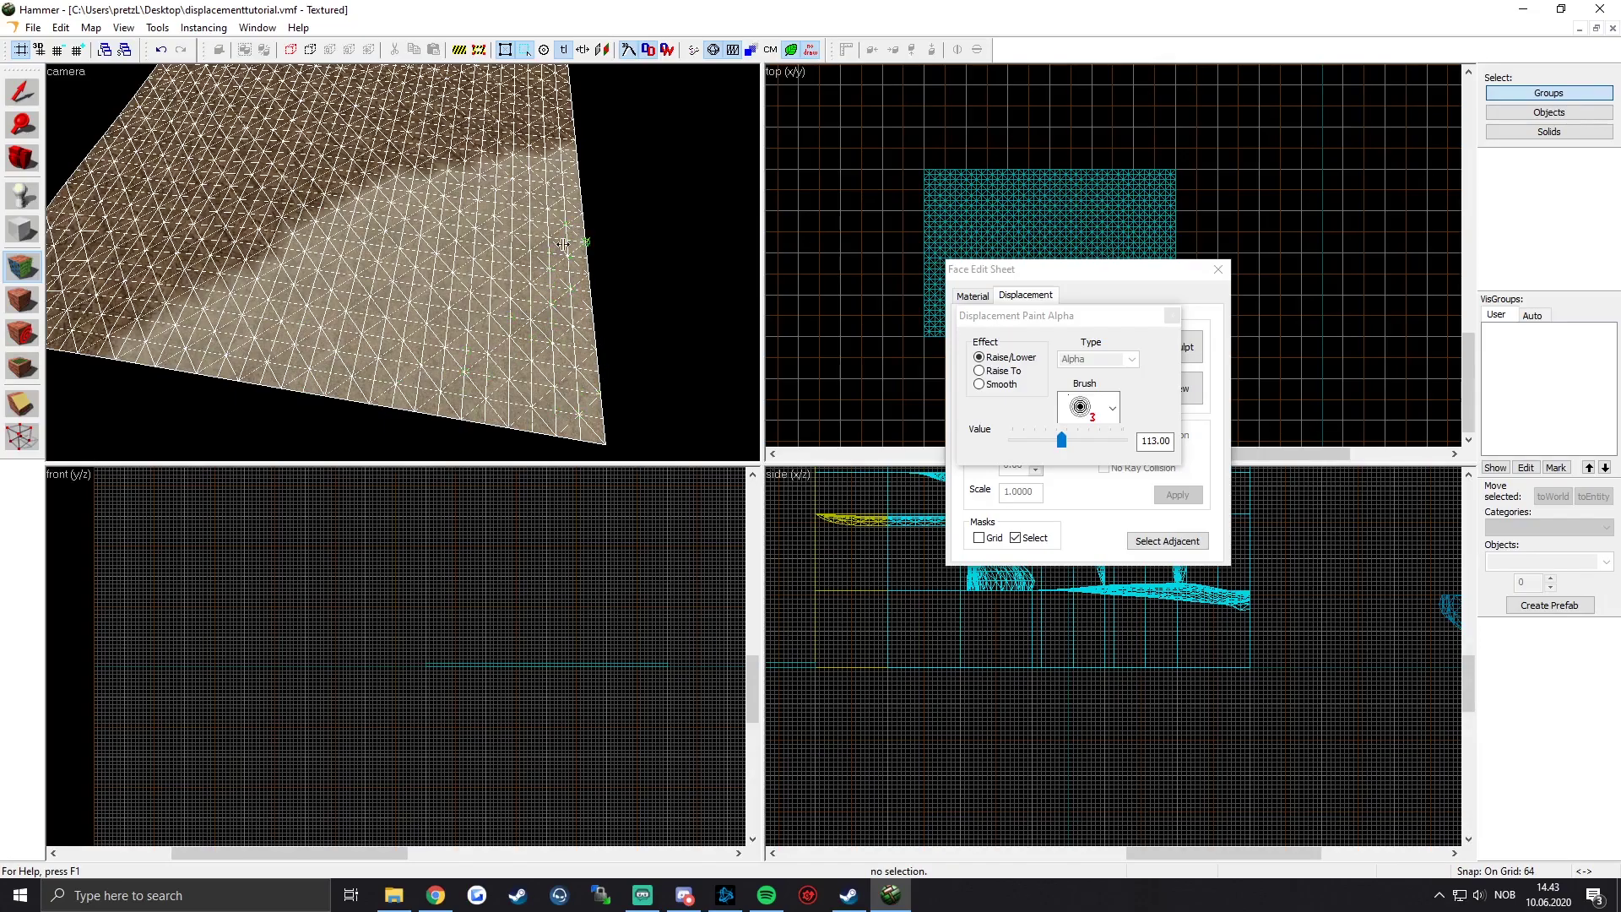
key(z)
key(a)
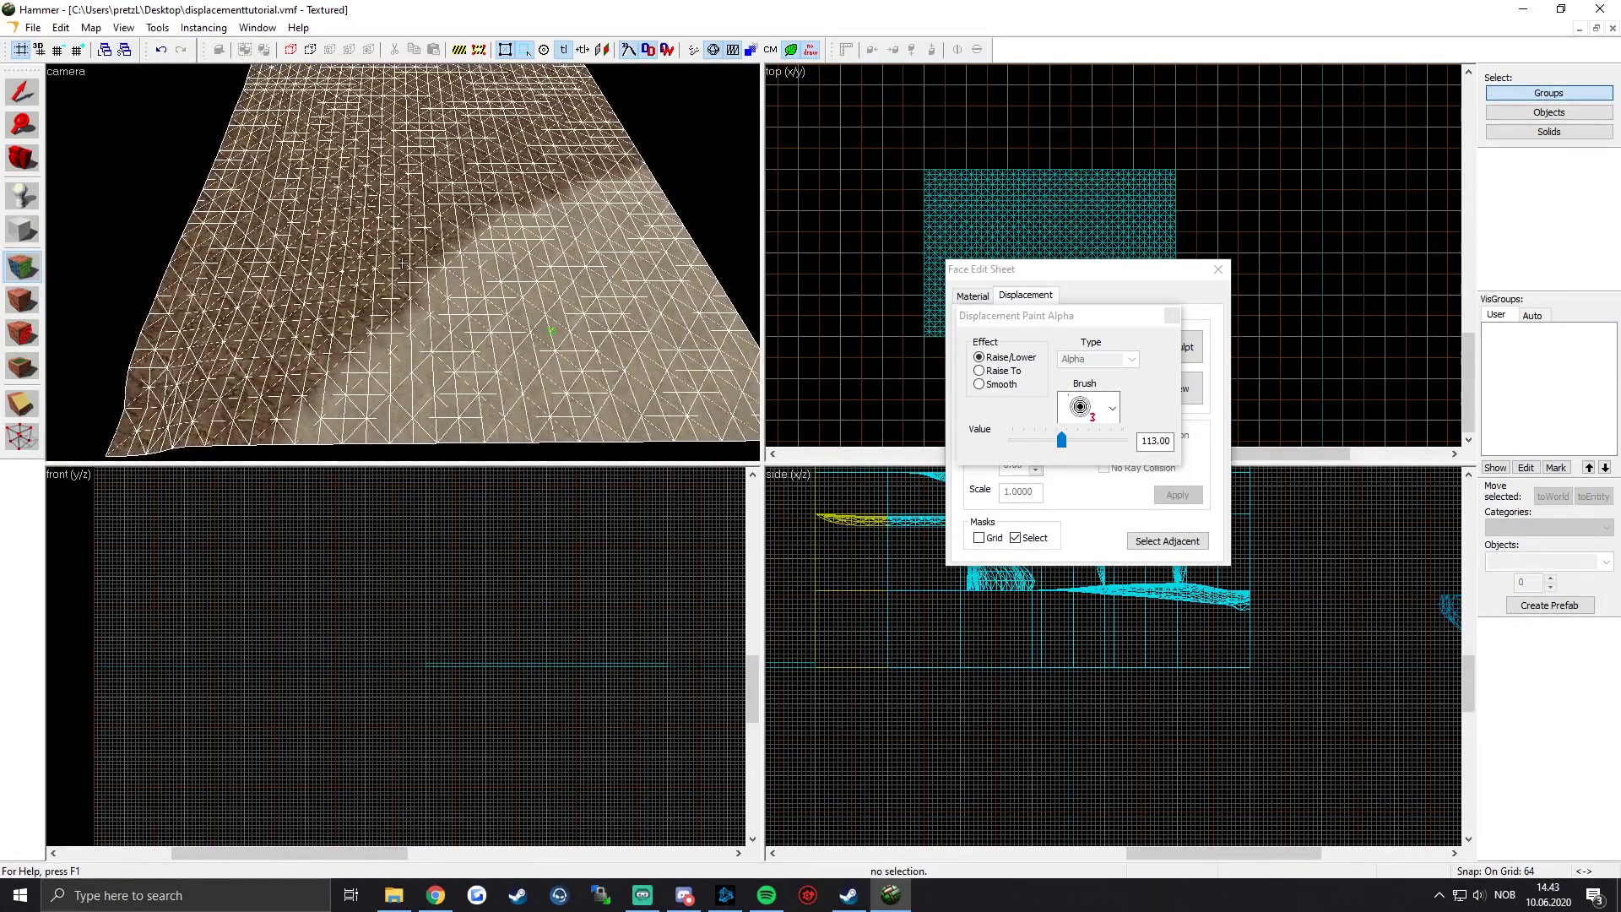
Step: Fly over to the sculpted tunnel terrain and close the alpha painting and face editing windows
key(w)
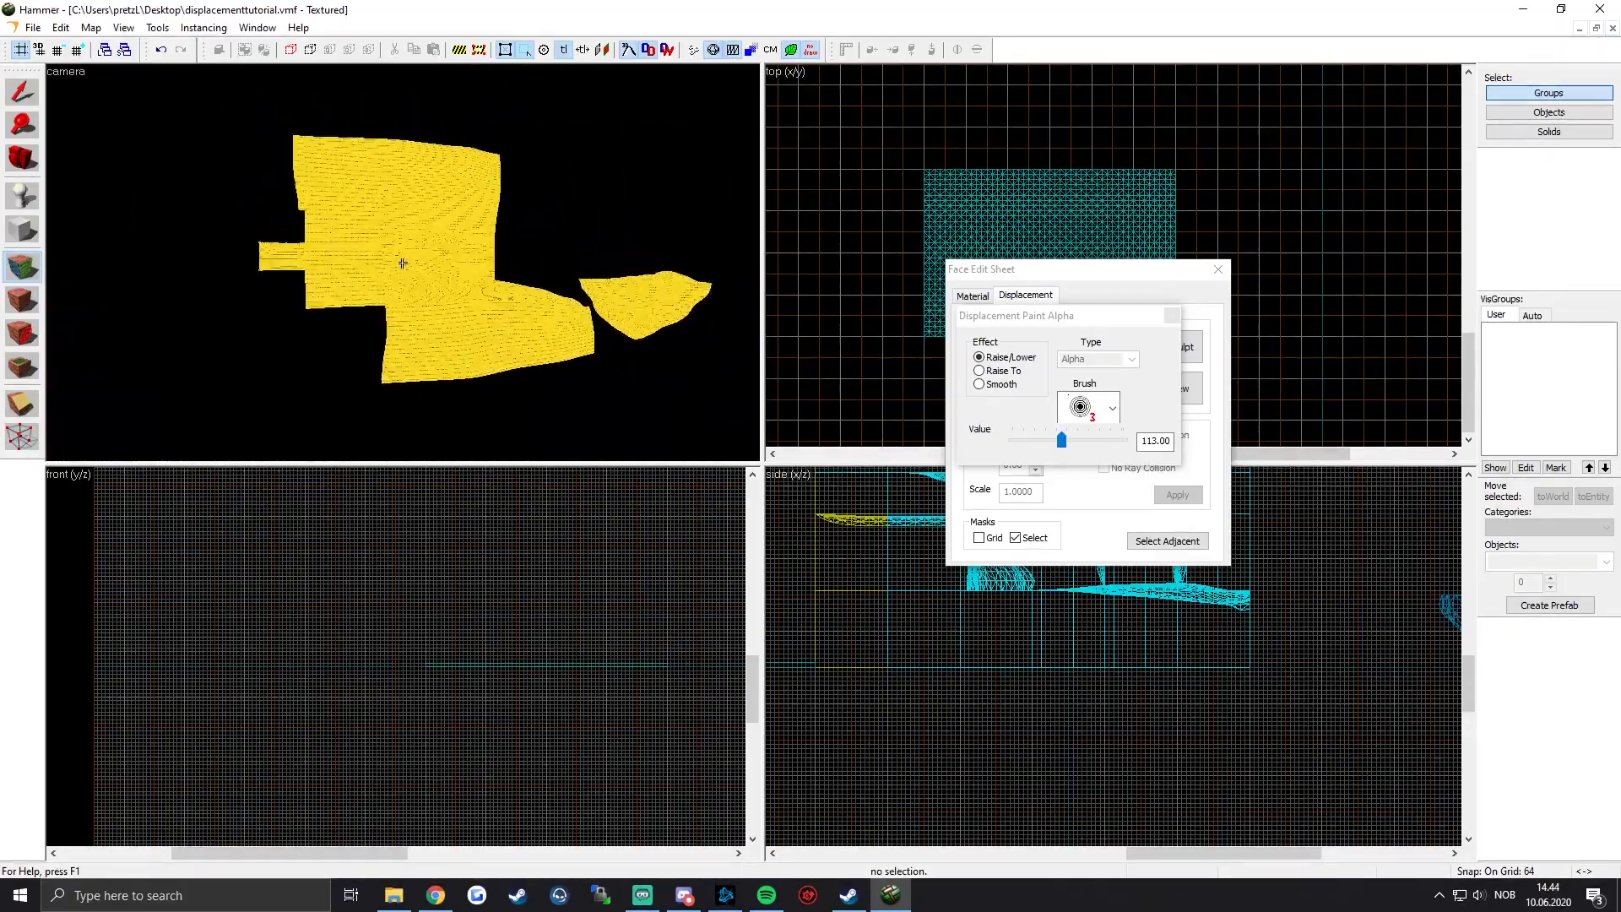
key(w)
key(z)
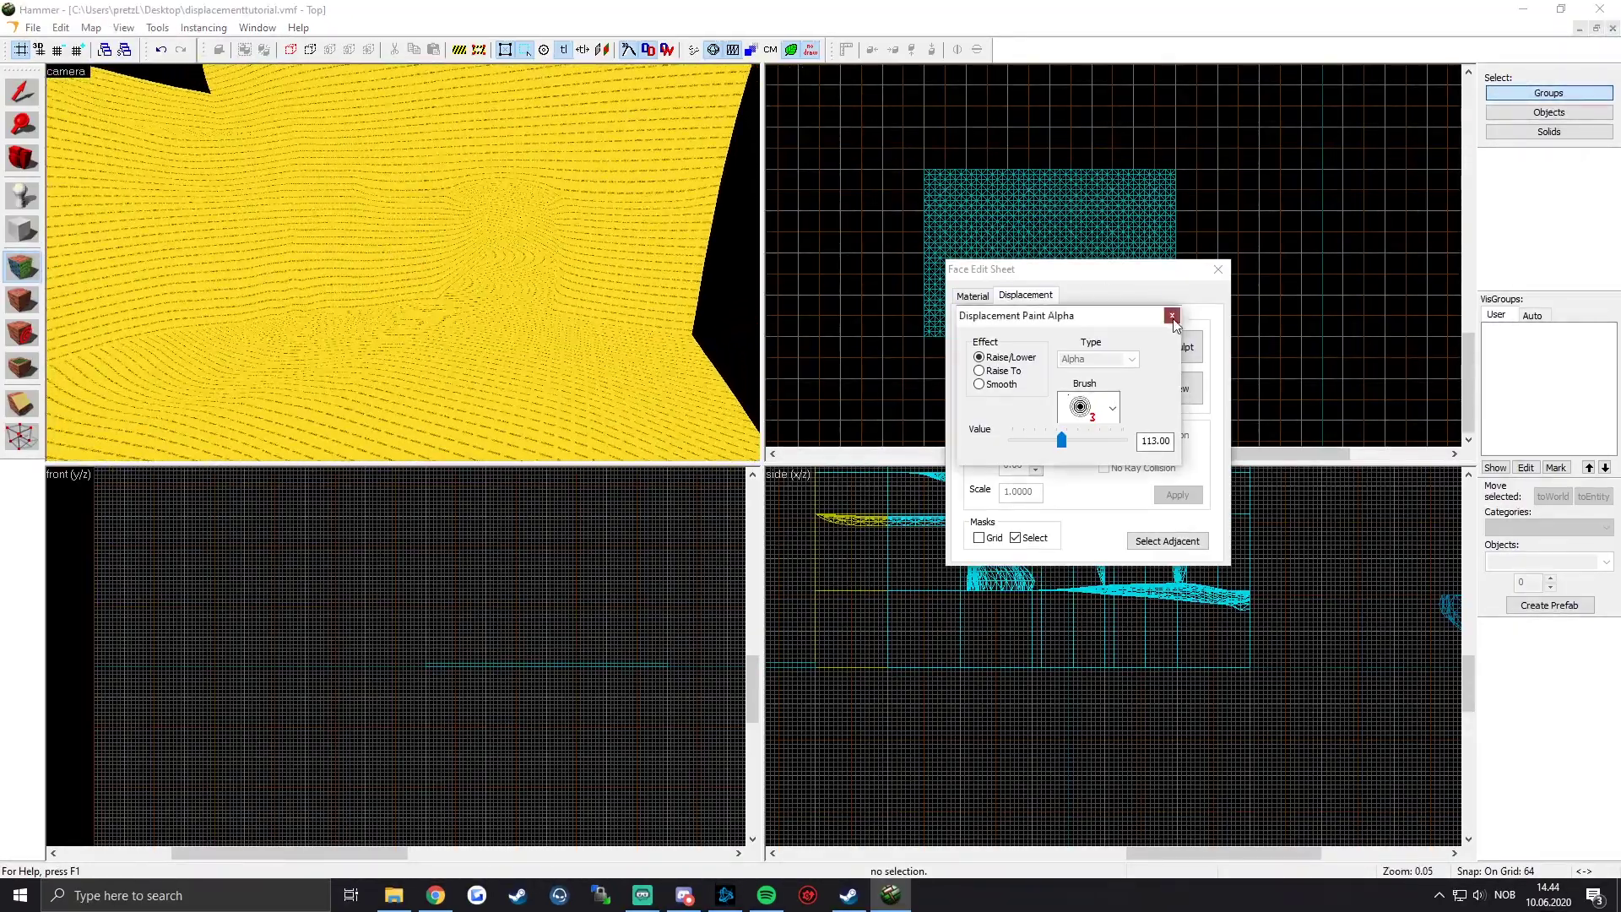
click(1172, 318)
click(1219, 269)
Step: Select all the tunnel terrain and curved passage blocks in the top view and save the map
click(653, 246)
key(a)
key(z)
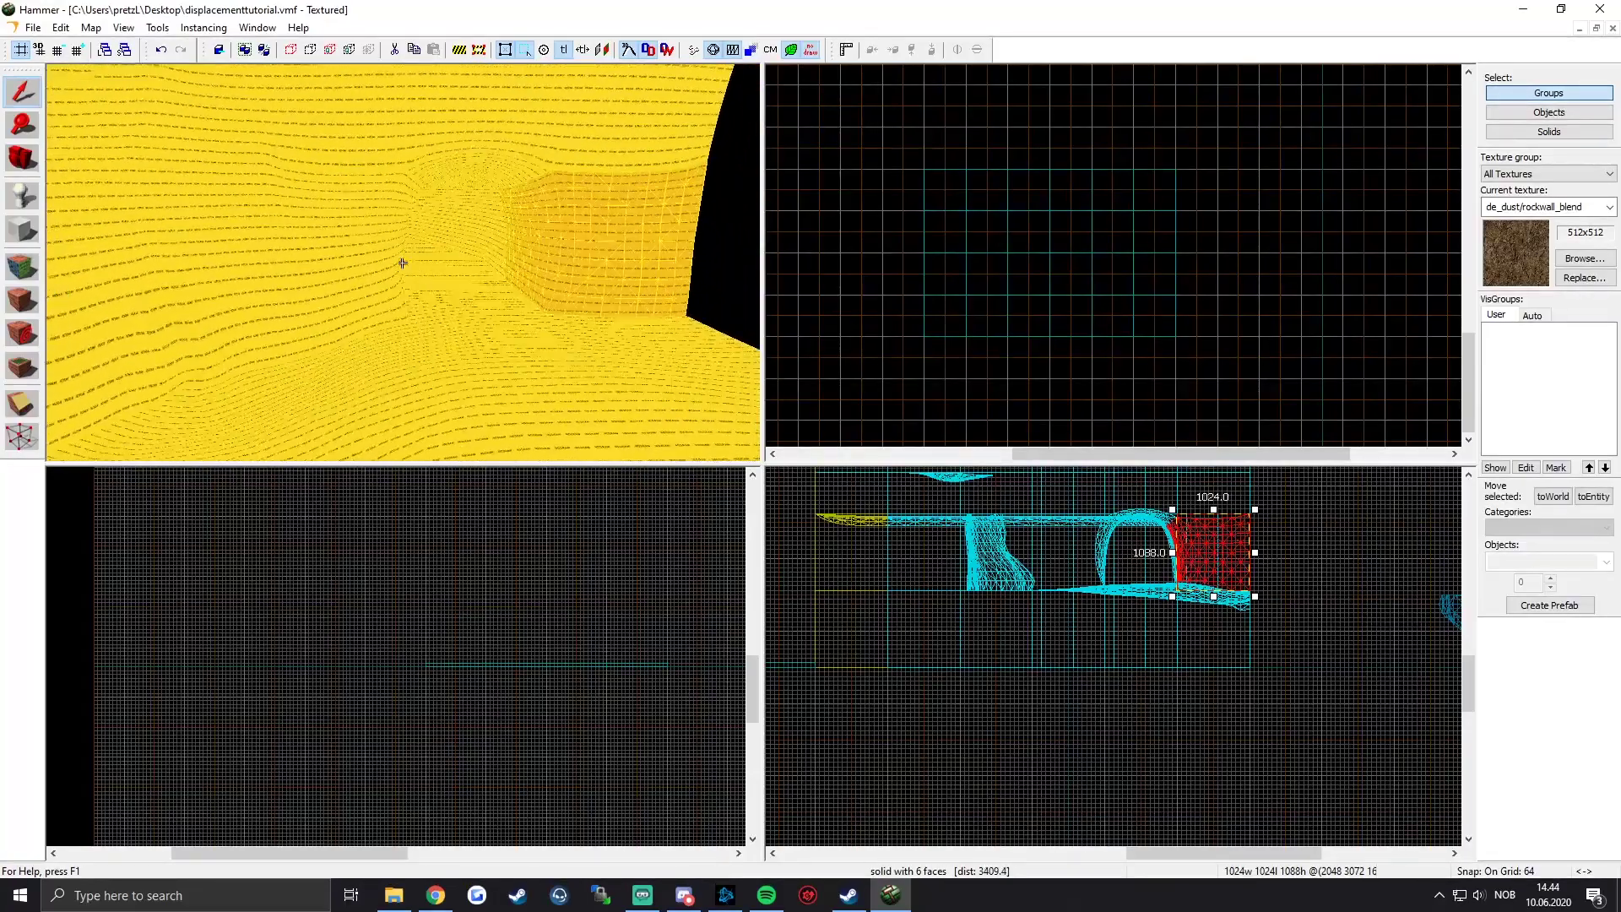
key(s)
key(z)
scroll(1087, 226, down, 7)
middle_drag(1088, 225, 1056, 375)
scroll(1084, 299, up, 3)
middle_drag(1084, 299, 1052, 370)
drag(929, 382, 1072, 132)
key(Return)
key(ctrl+s)
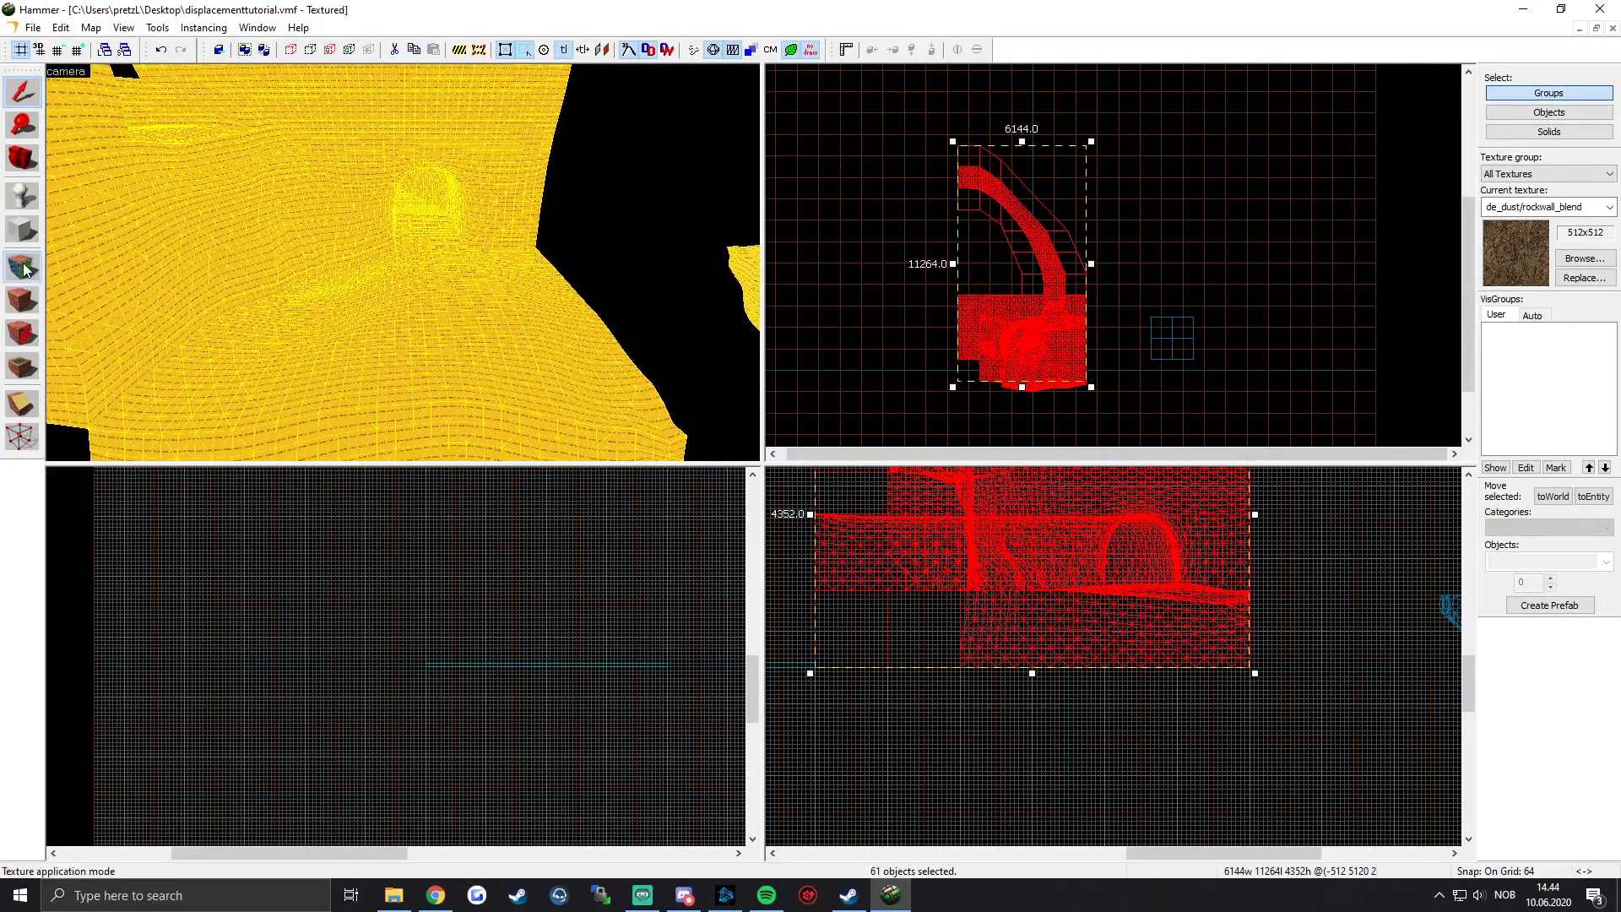
Step: Apply the de_dust/rockwall_blend texture to the terrain's ground and the walls around the tunnel entrance
click(24, 269)
click(1028, 296)
key(z)
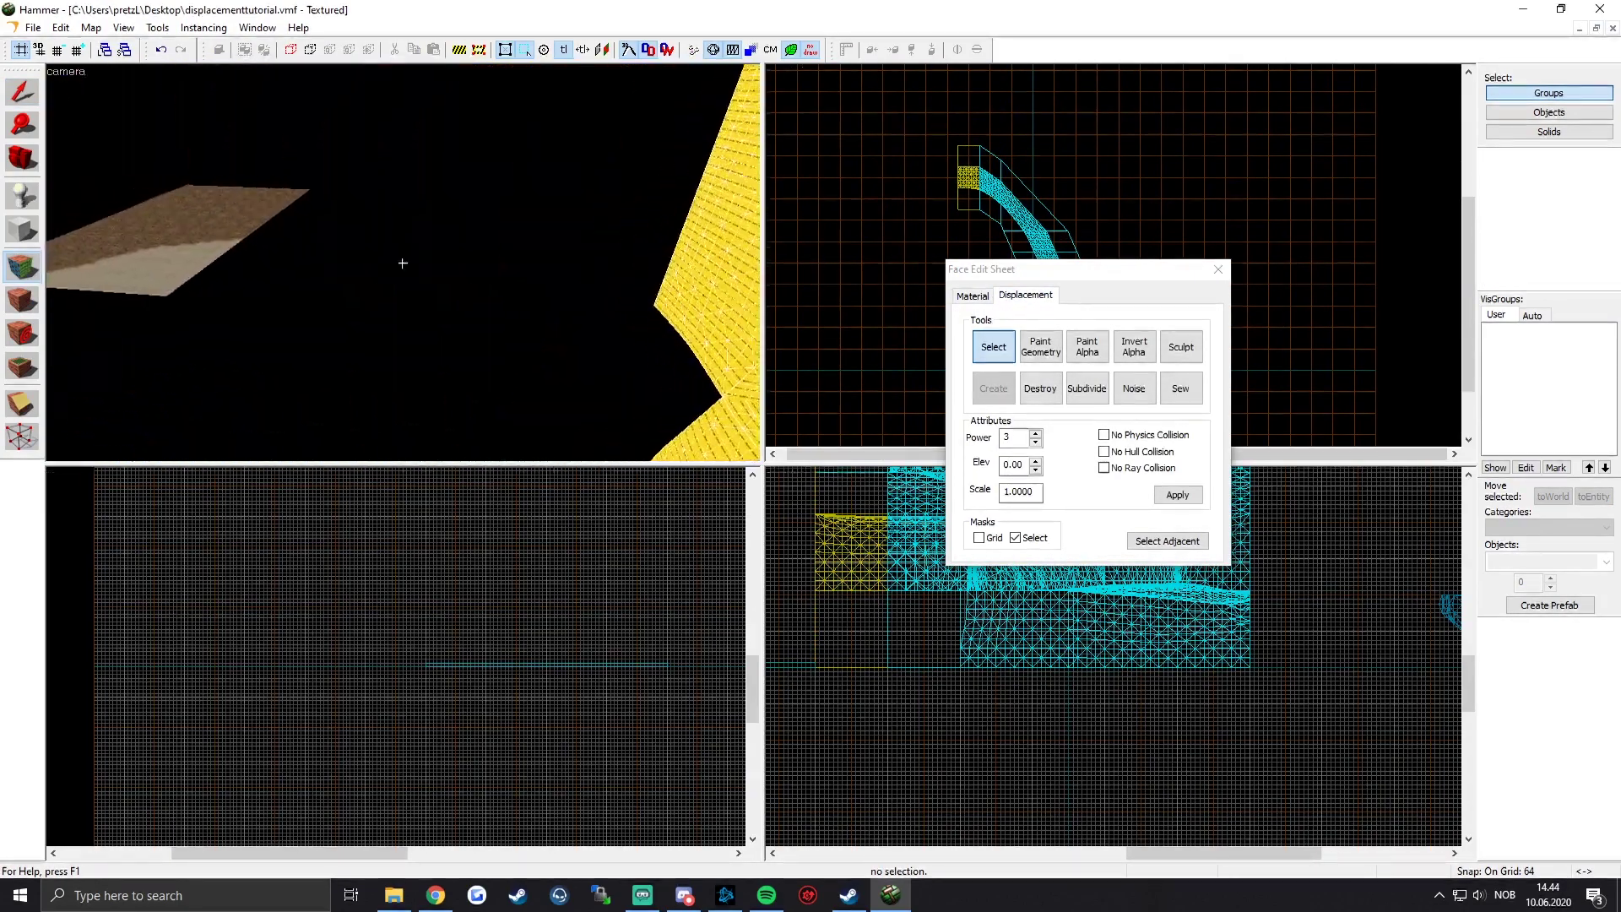
click(403, 262)
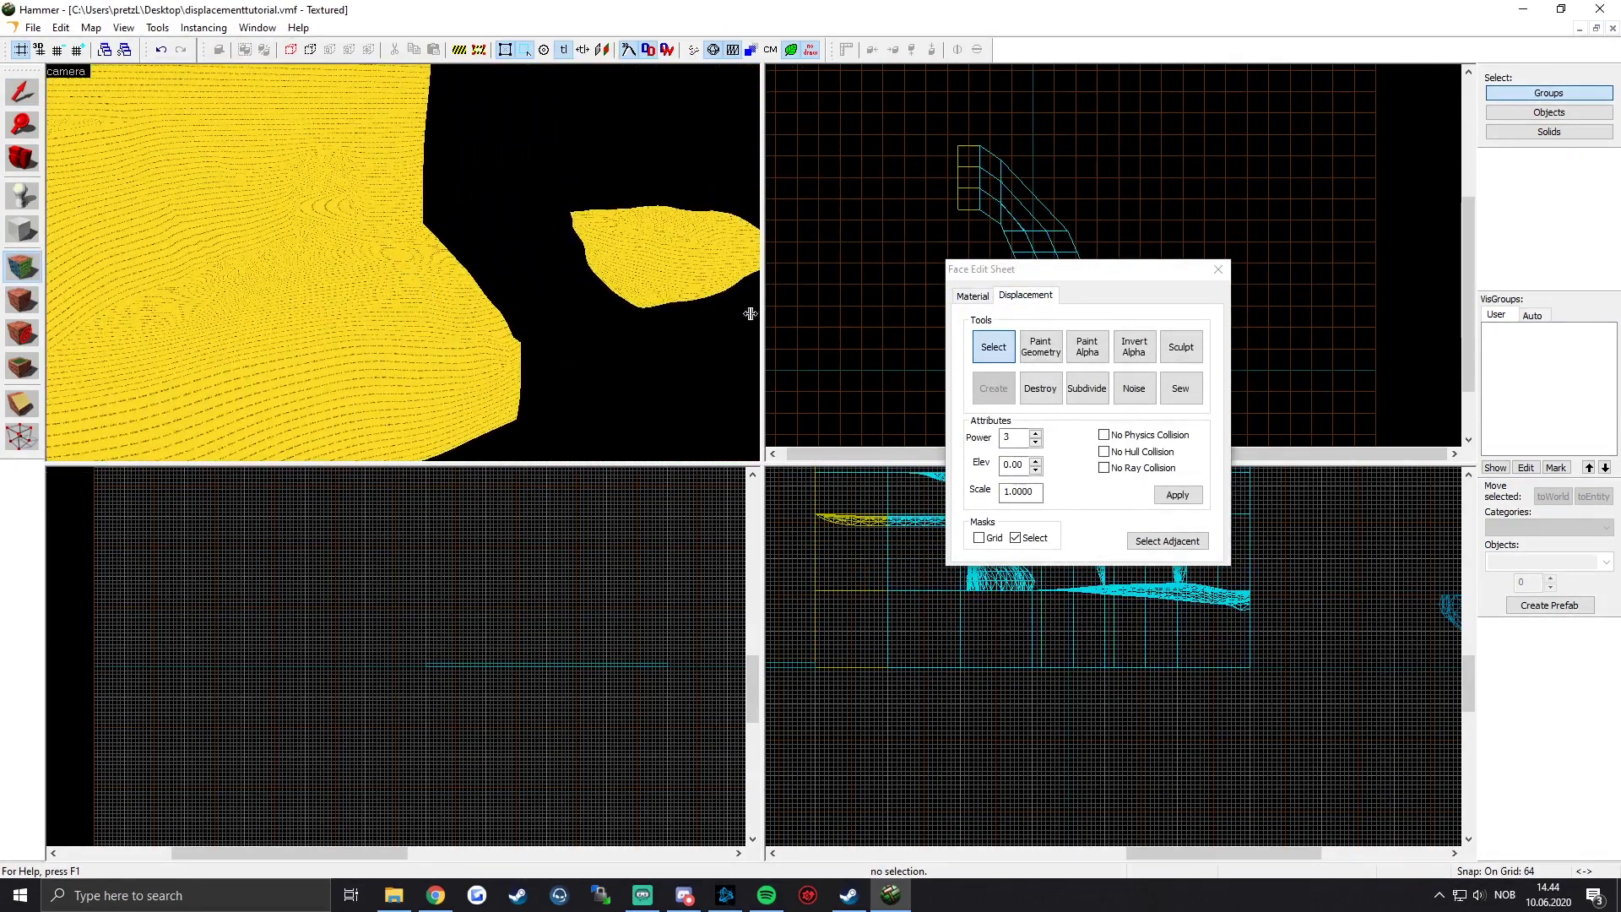
click(973, 297)
mouse_move(407, 331)
right_down()
mouse_move(336, 356)
mouse_move(171, 296)
mouse_move(350, 237)
right_up()
mouse_move(349, 240)
mouse_down()
mouse_move(230, 262)
mouse_move(235, 201)
mouse_move(199, 142)
mouse_up()
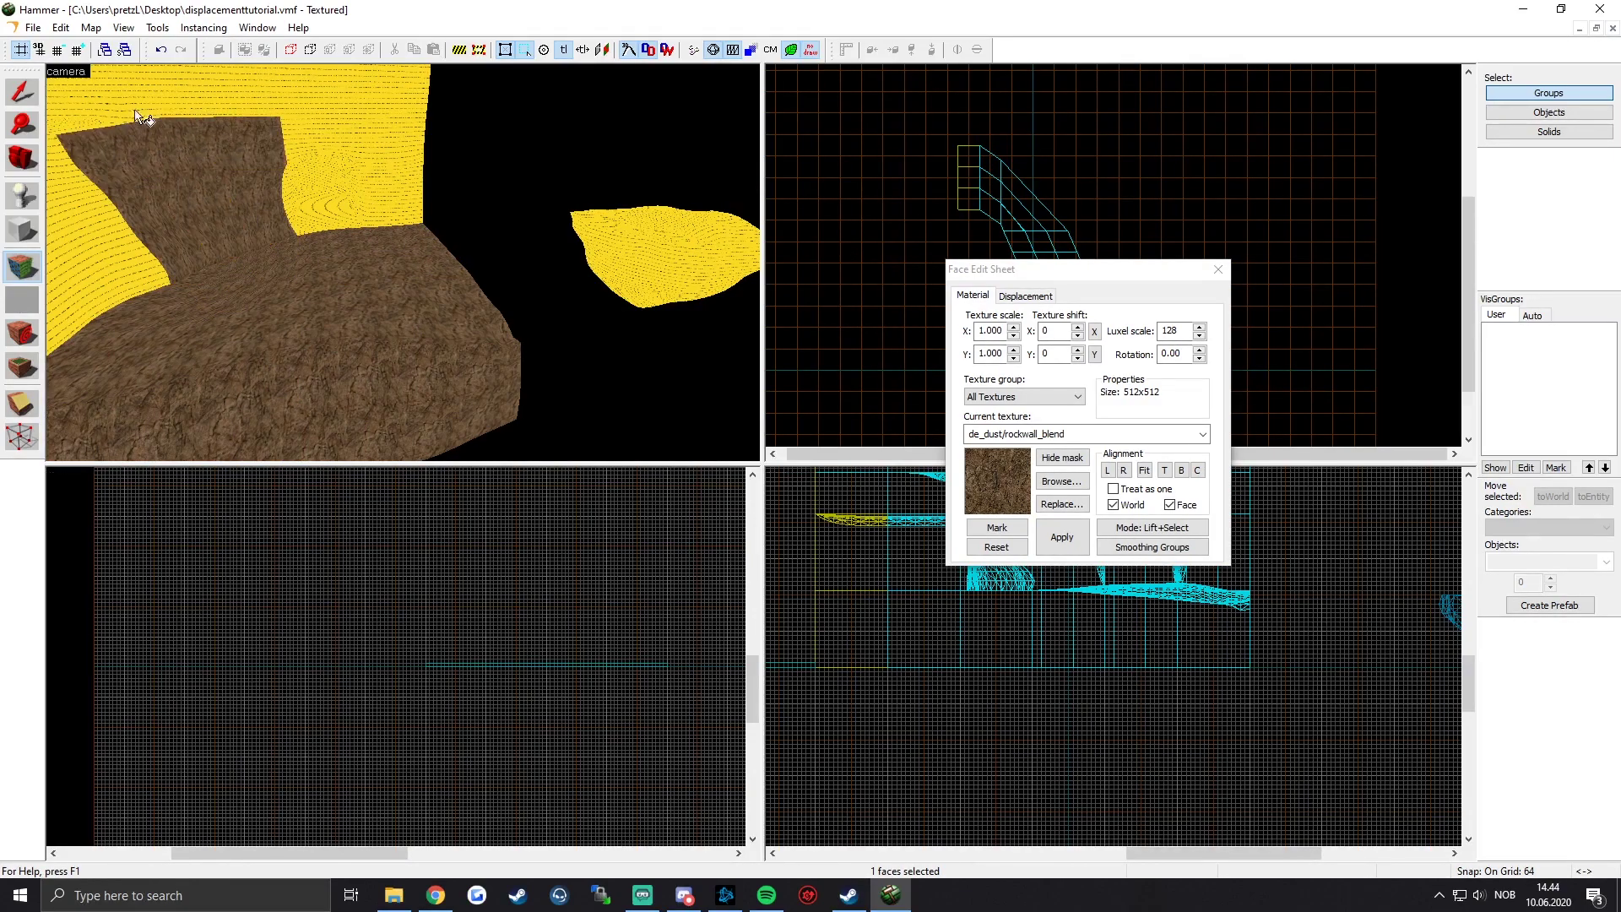
drag(345, 102, 366, 183)
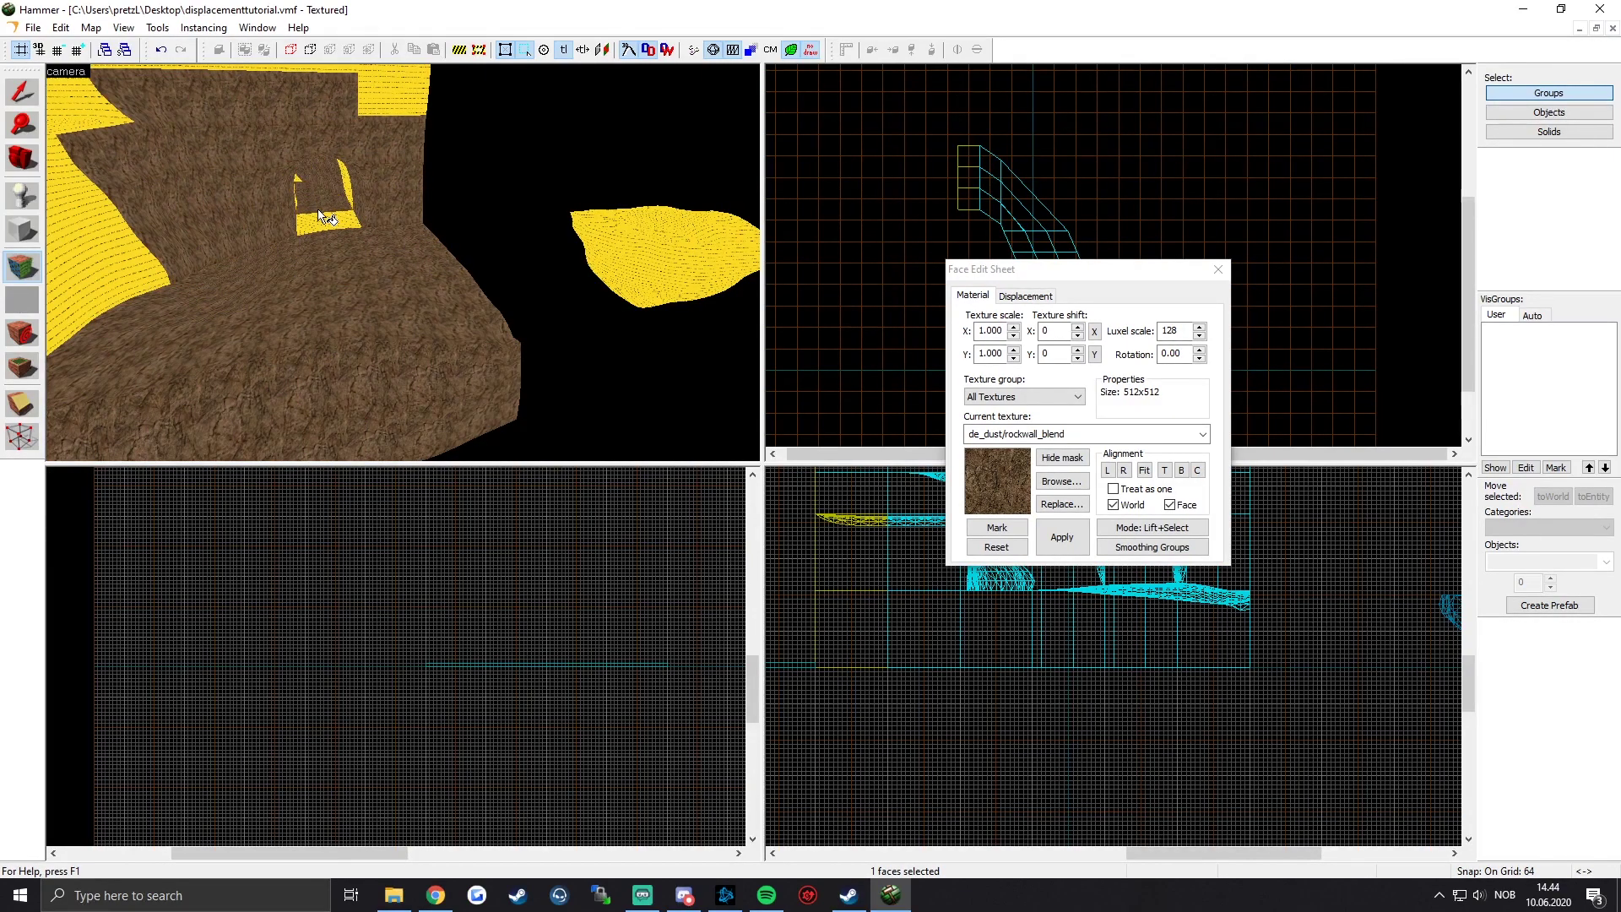
Step: Cover the remaining outer wall faces and the front of the tunnel with de_dust/rockwall_blend
key(z)
key(z)
mouse_move(219, 227)
right_down()
mouse_move(154, 282)
mouse_move(285, 180)
mouse_move(327, 111)
mouse_move(612, 131)
right_up()
key(z)
key(z)
key(z)
key(w)
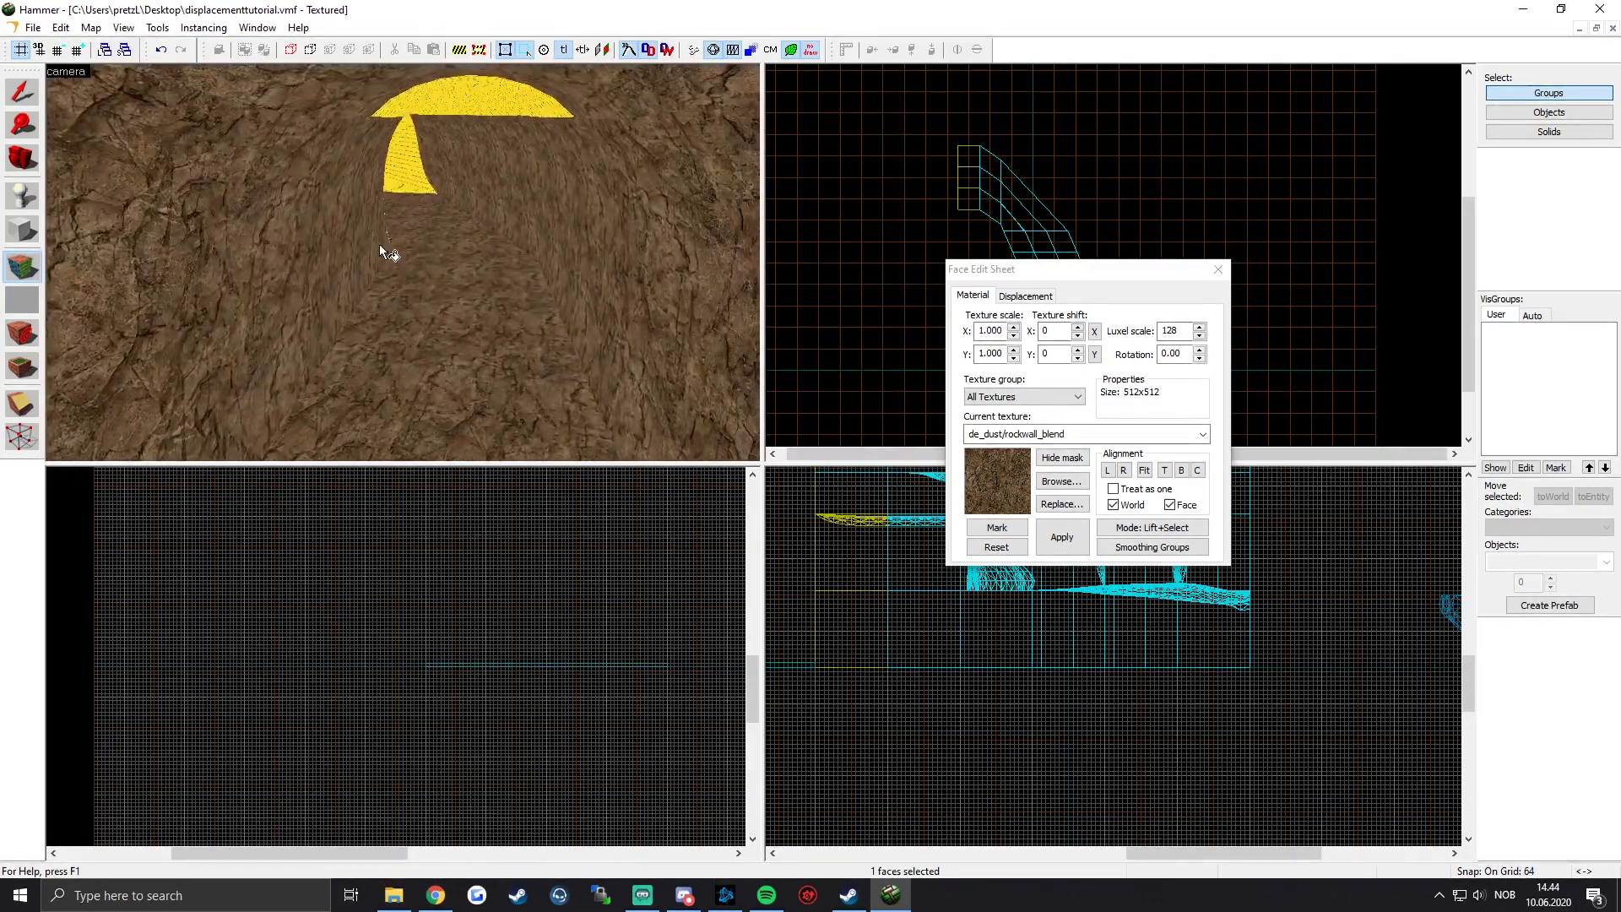
Step: Apply de_dust/rockwall_blend to the remaining untextured faces deeper inside the tunnel
key(z)
right_drag(402, 264, 319, 182)
key(z)
key(z)
key(z)
key(z)
key(z)
key(s)
key(w)
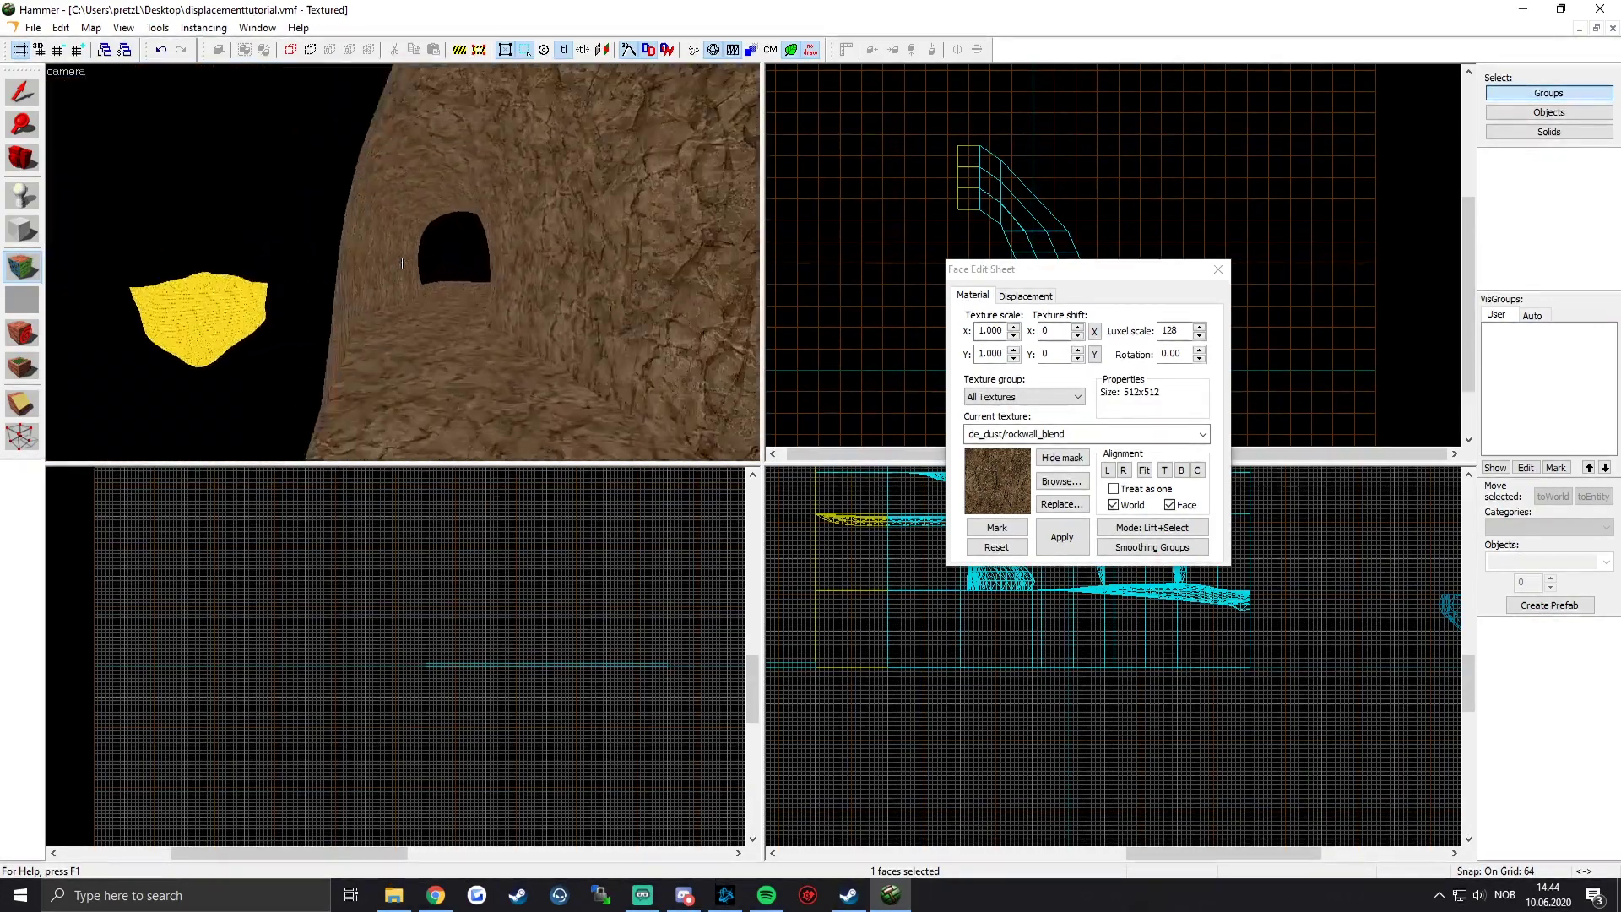
key(s)
key(z)
Step: Select all the tunnel and terrain blocks in the top view and start Paint Alpha on their faces
click(1218, 269)
drag(915, 123, 1108, 435)
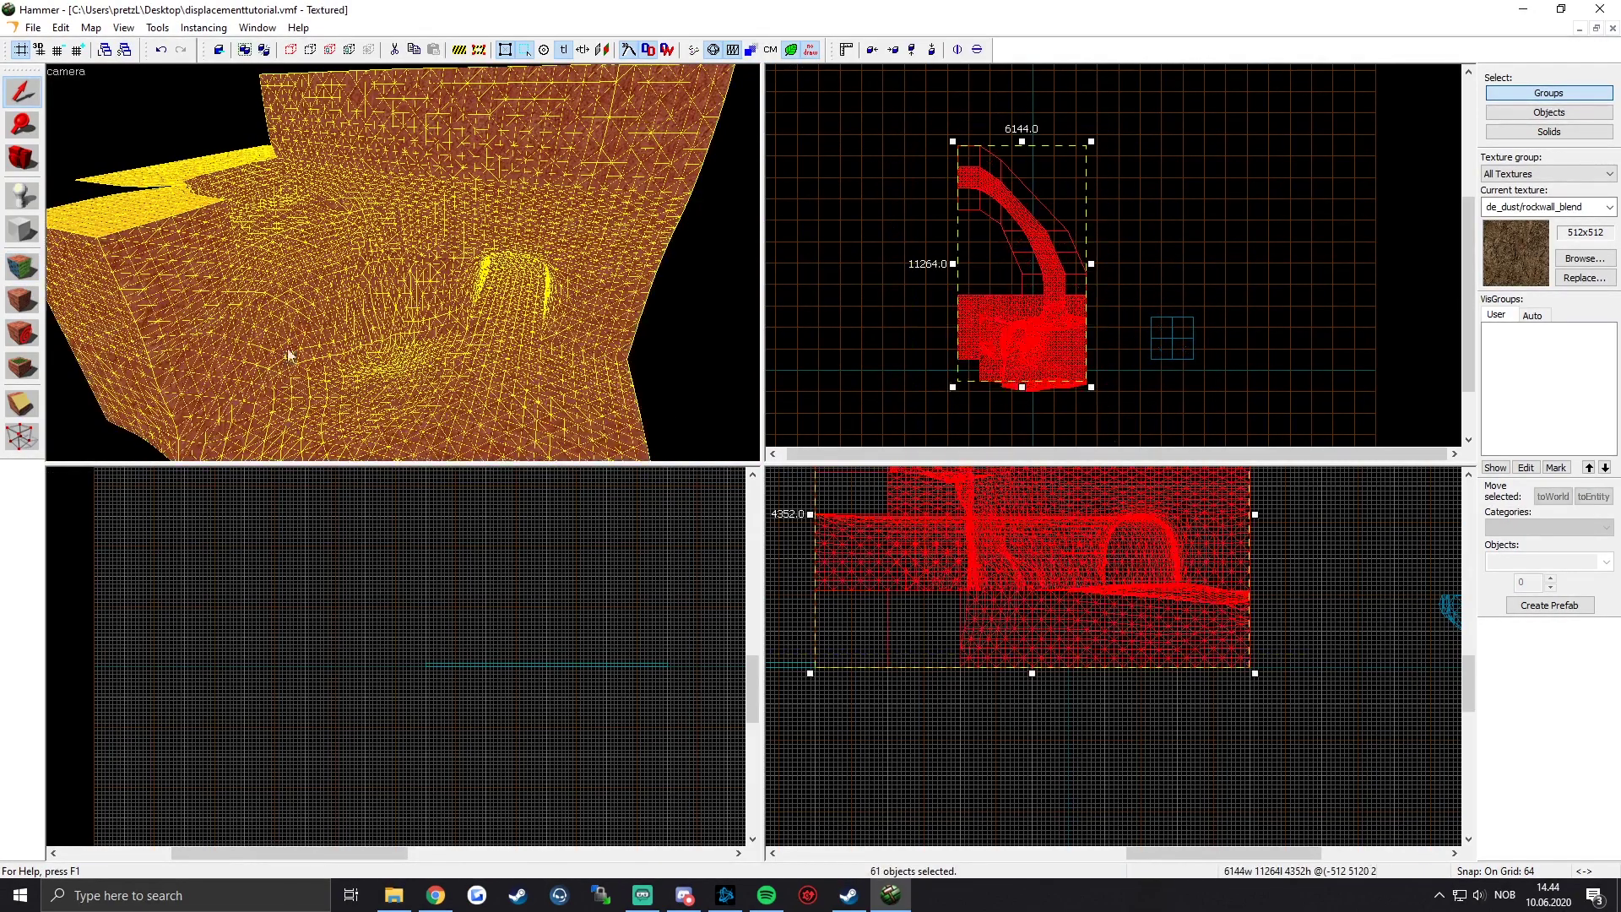
click(29, 270)
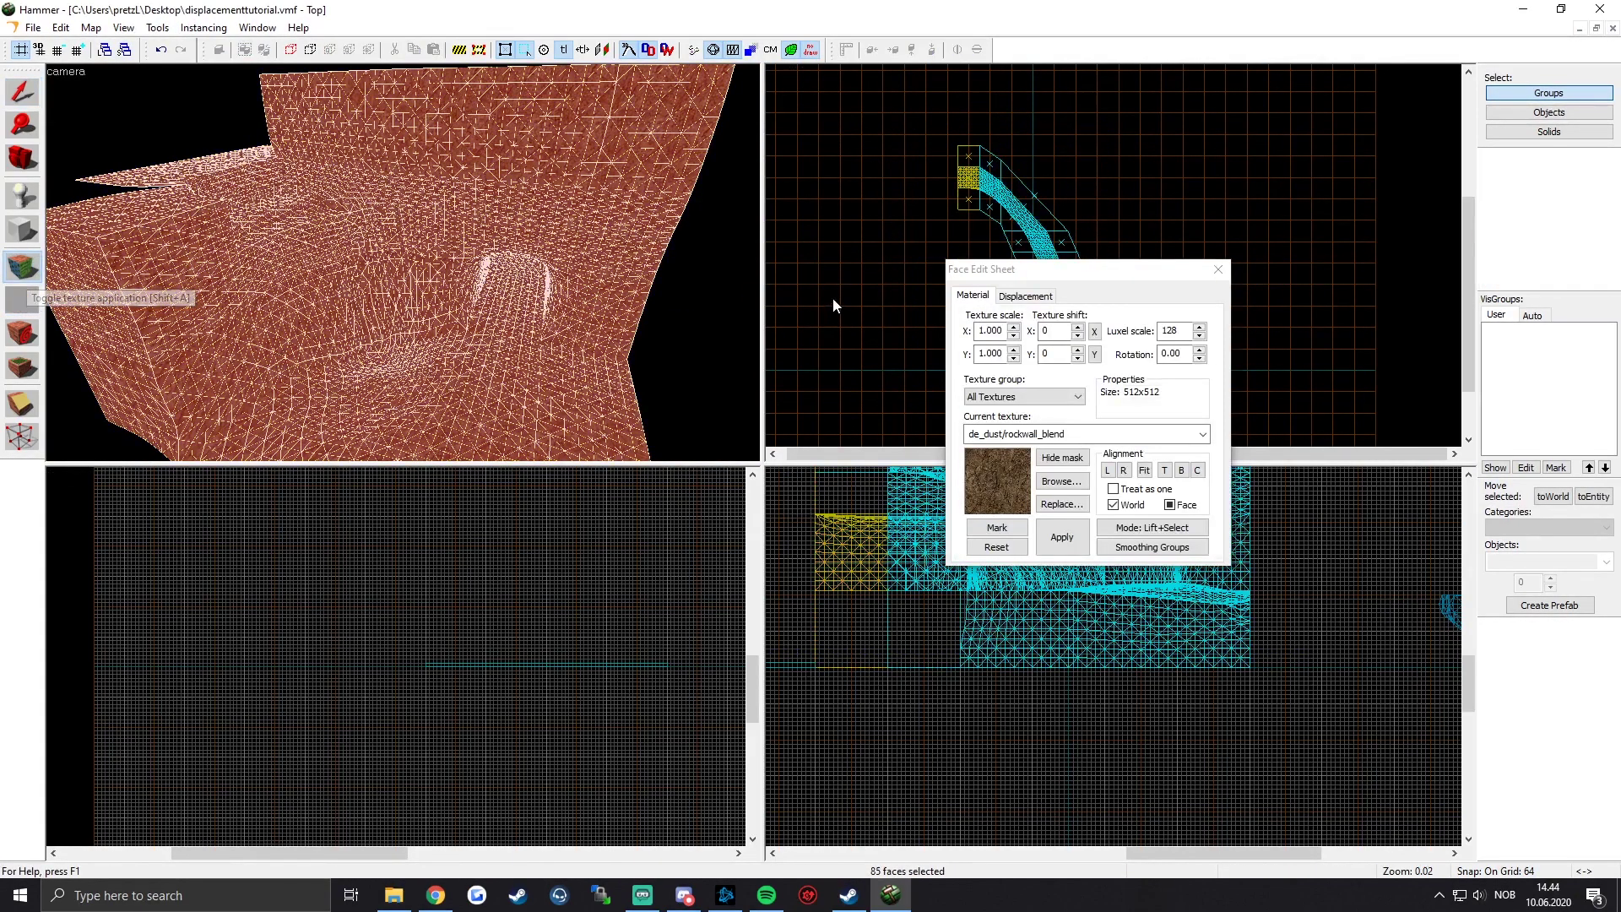
click(1026, 296)
key(z)
key(z)
click(1088, 347)
key(z)
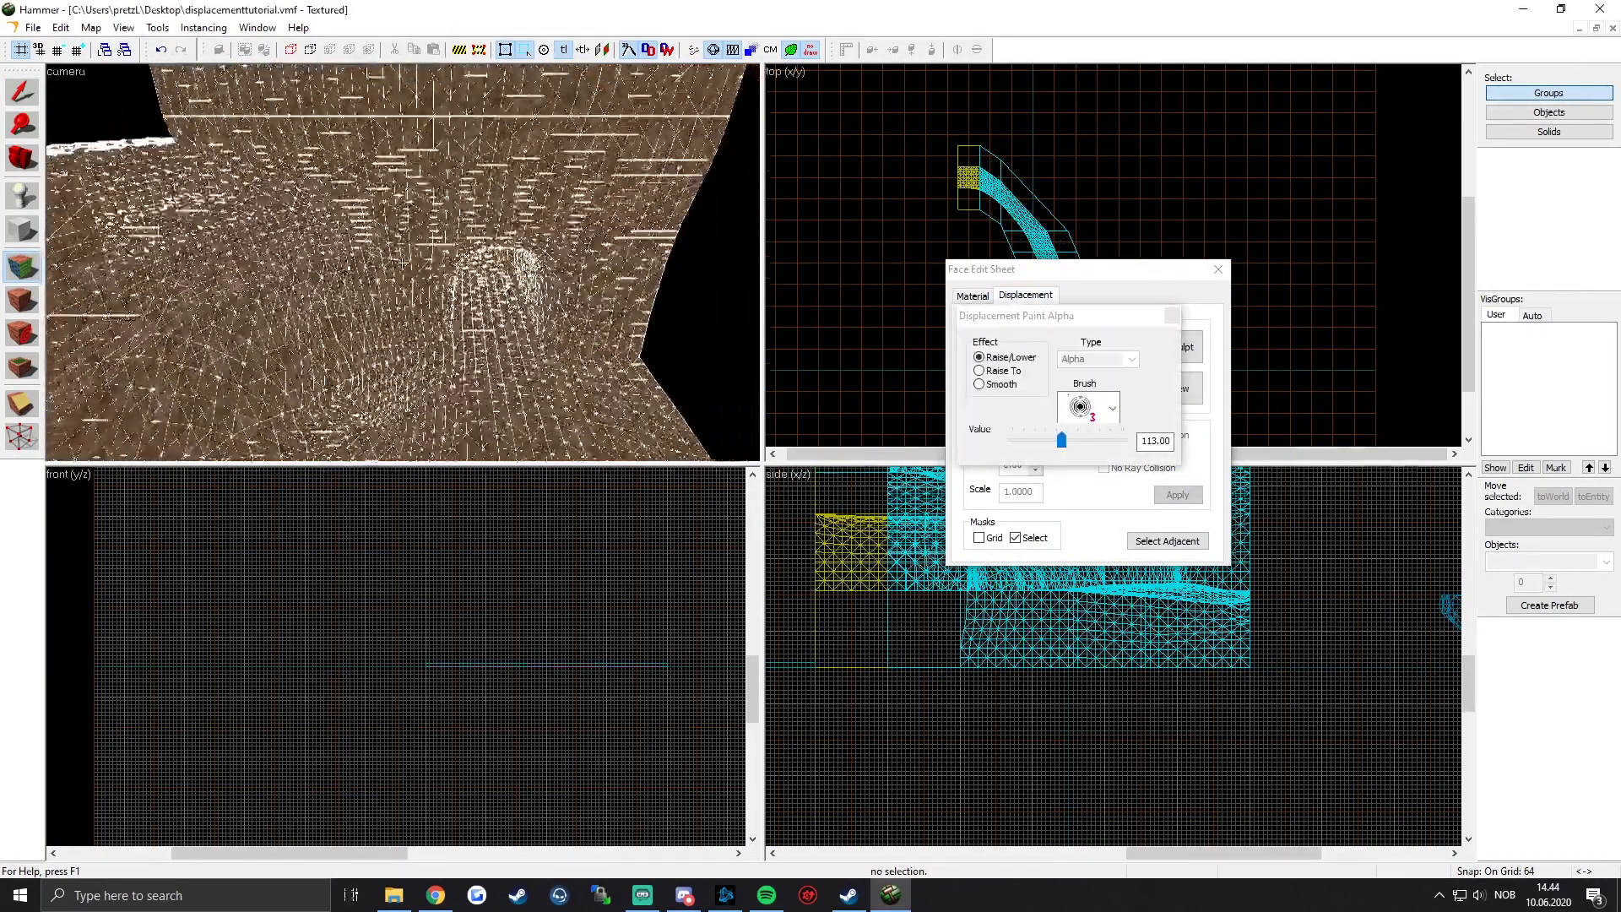
Step: Try painting alpha on the rock walls around the tunnel entrance, undo the strokes and leave alpha painting
key(w)
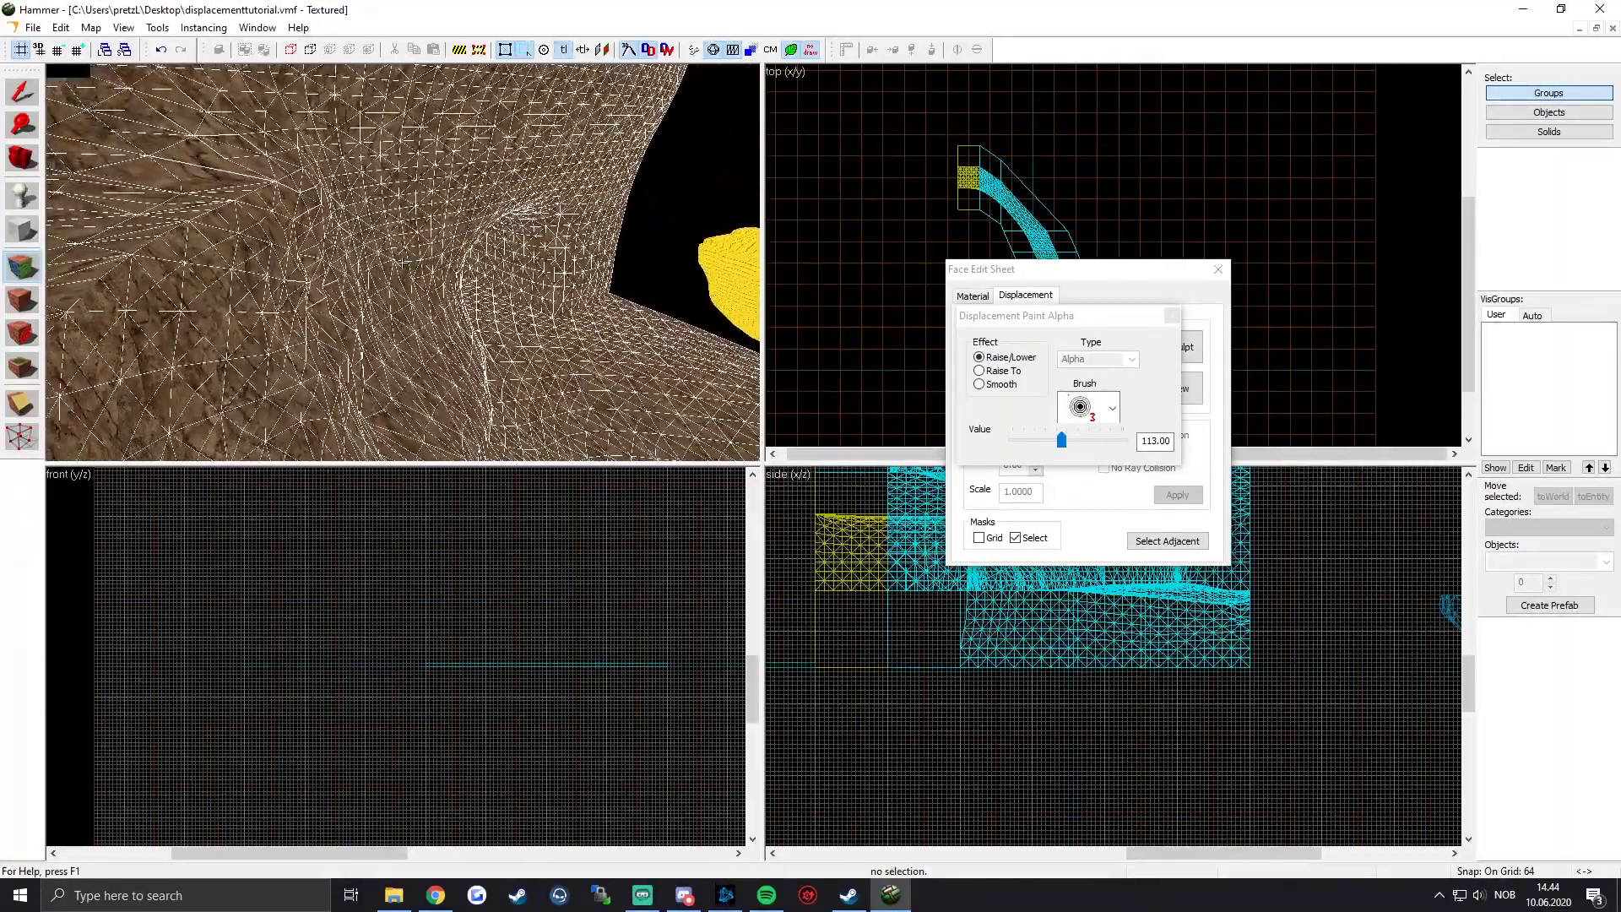
key(z)
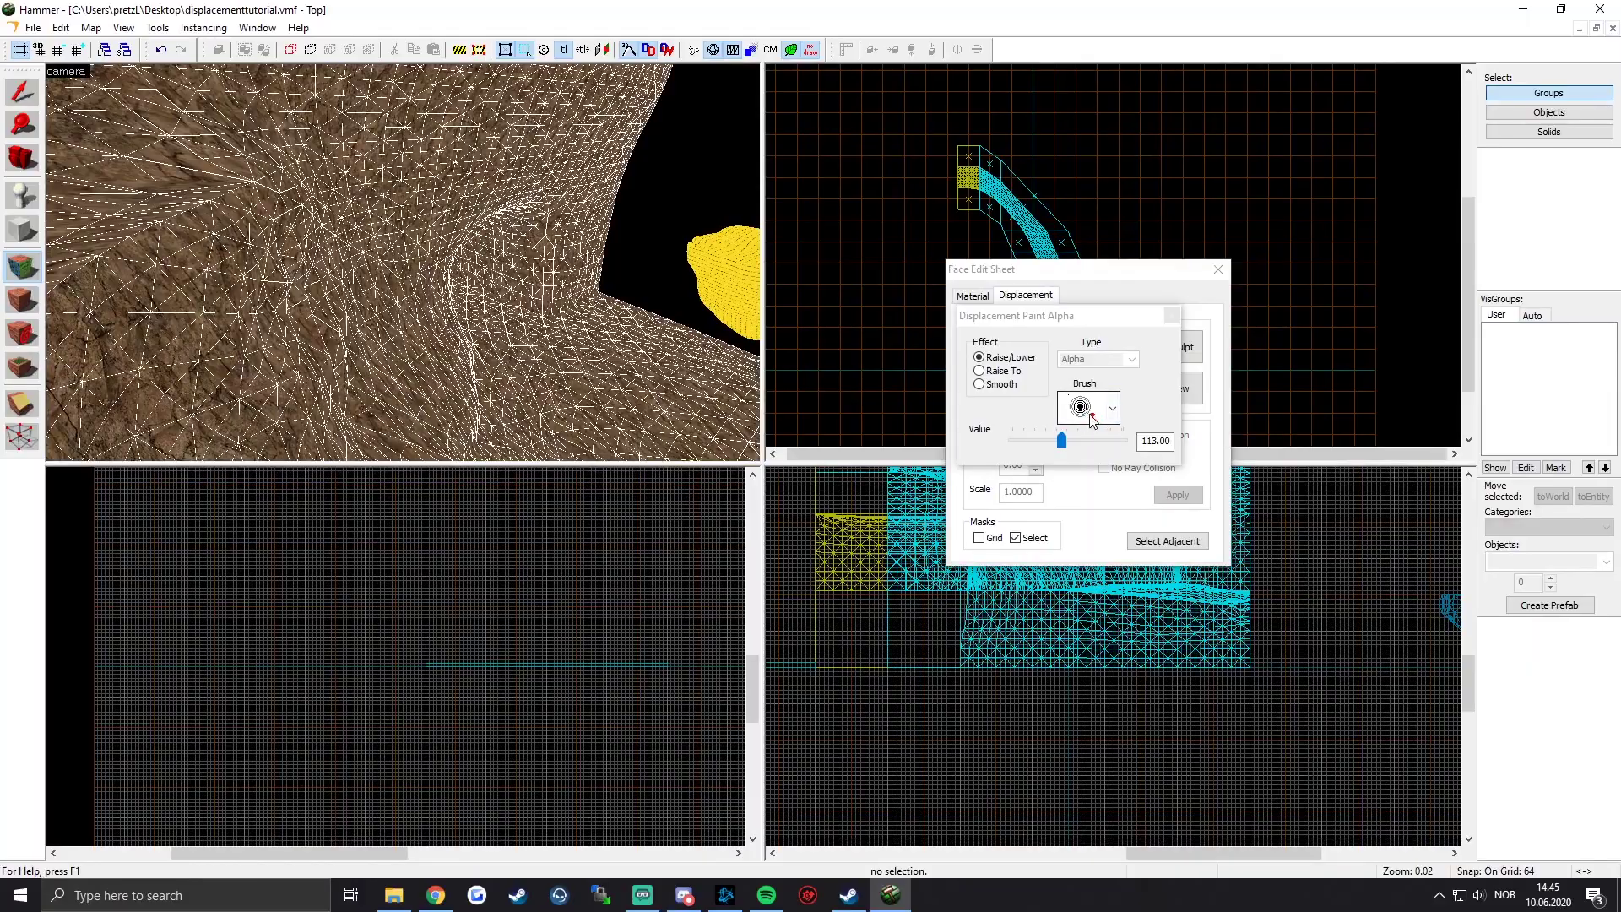
key(z)
key(z)
mouse_move(406, 261)
mouse_down()
mouse_move(438, 206)
mouse_move(446, 258)
mouse_move(414, 414)
mouse_move(402, 263)
mouse_up()
key(z)
key(s)
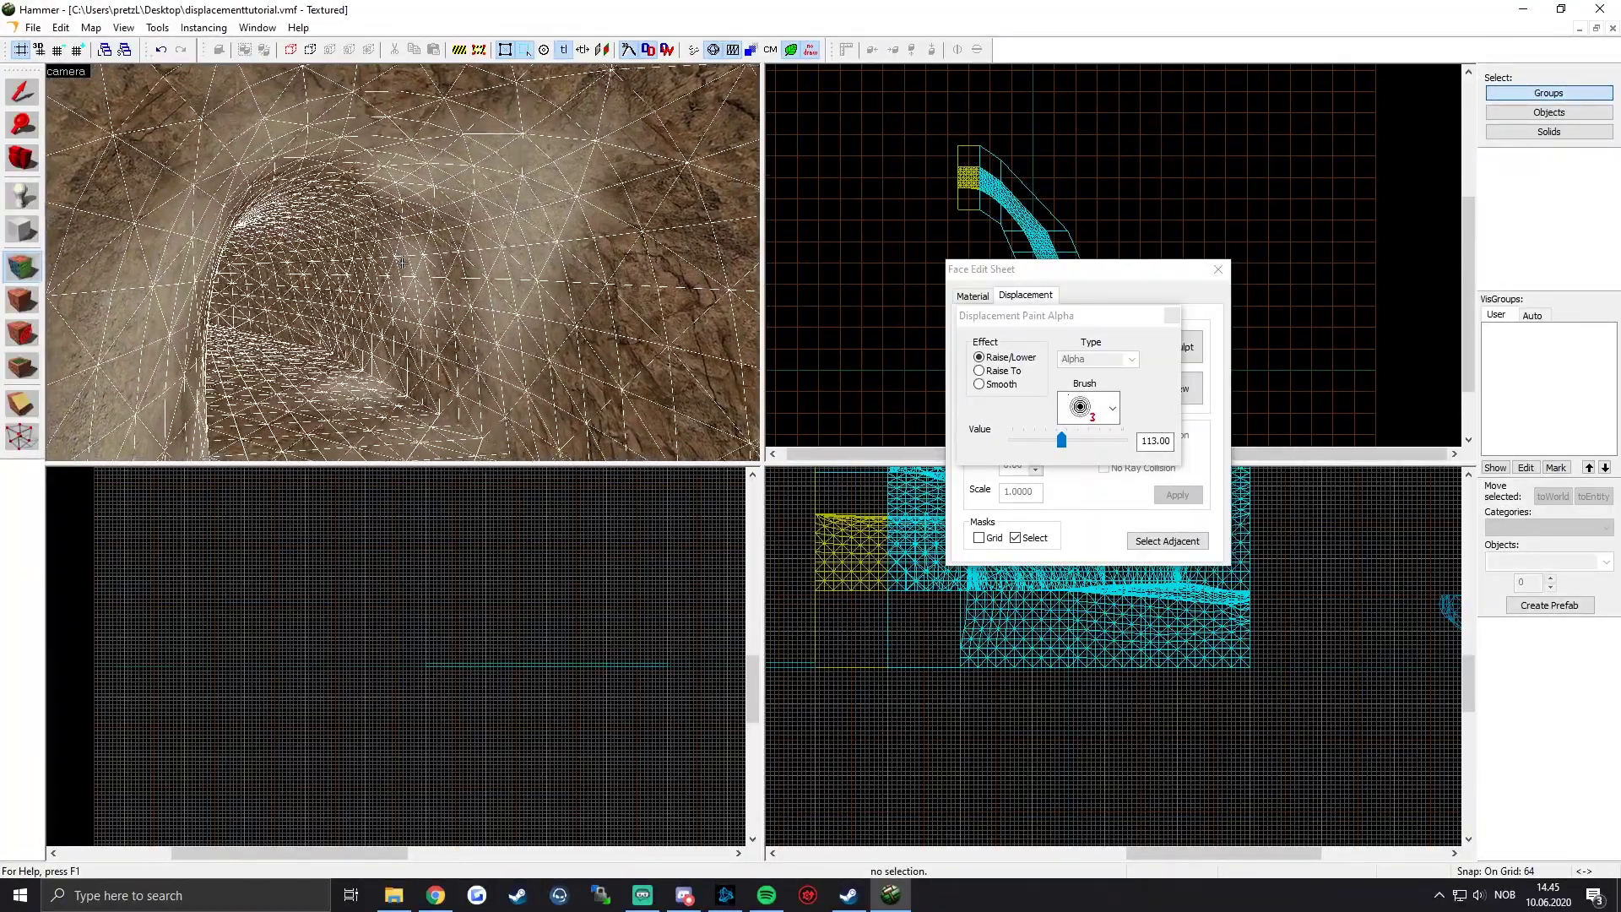
key(s)
key(s)
key(ctrl+z)
key(ctrl+z)
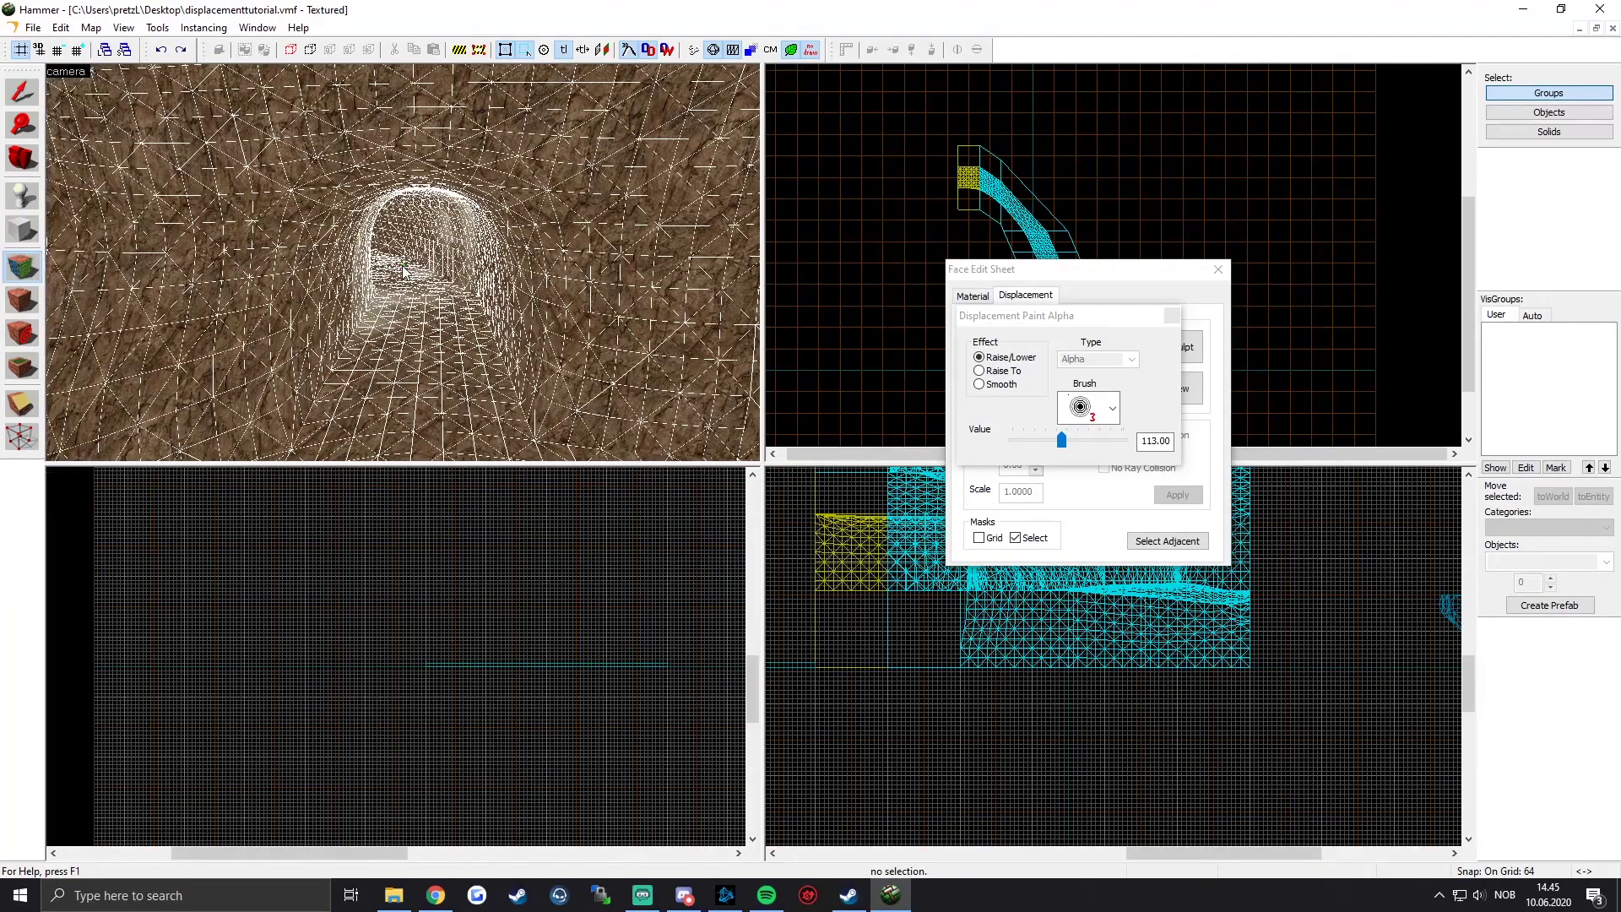
key(z)
click(1169, 315)
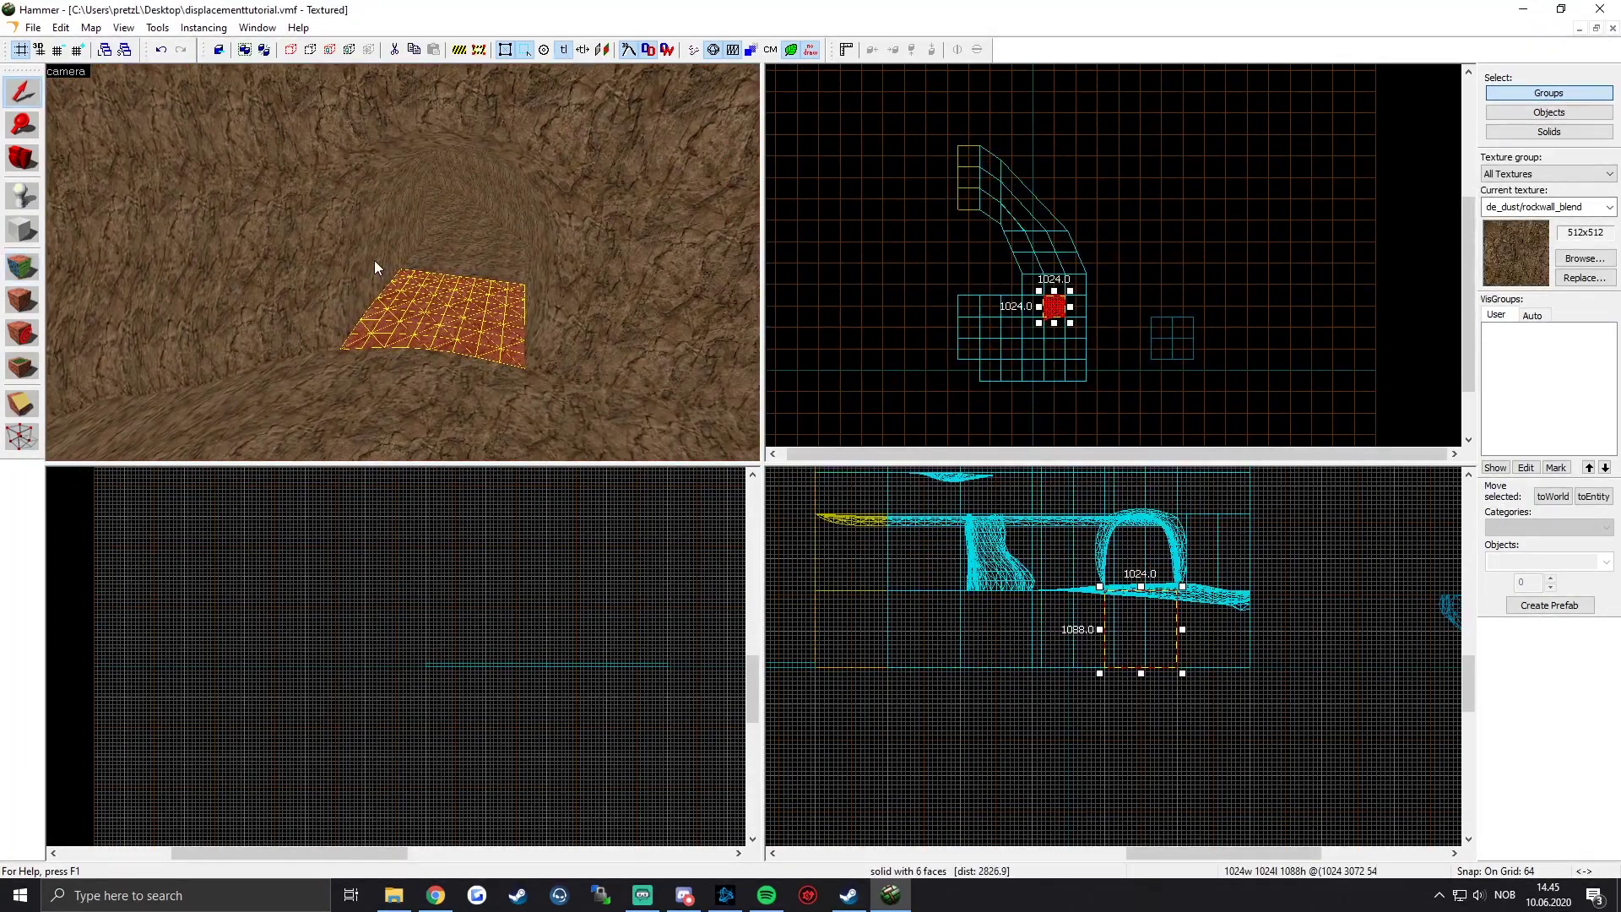
Step: Select the wall pieces framing the tunnel entrance and the floor tiles directly in front of it
key(z)
key(s)
key(z)
click(463, 177)
ctrl+click(393, 248)
ctrl+click(587, 168)
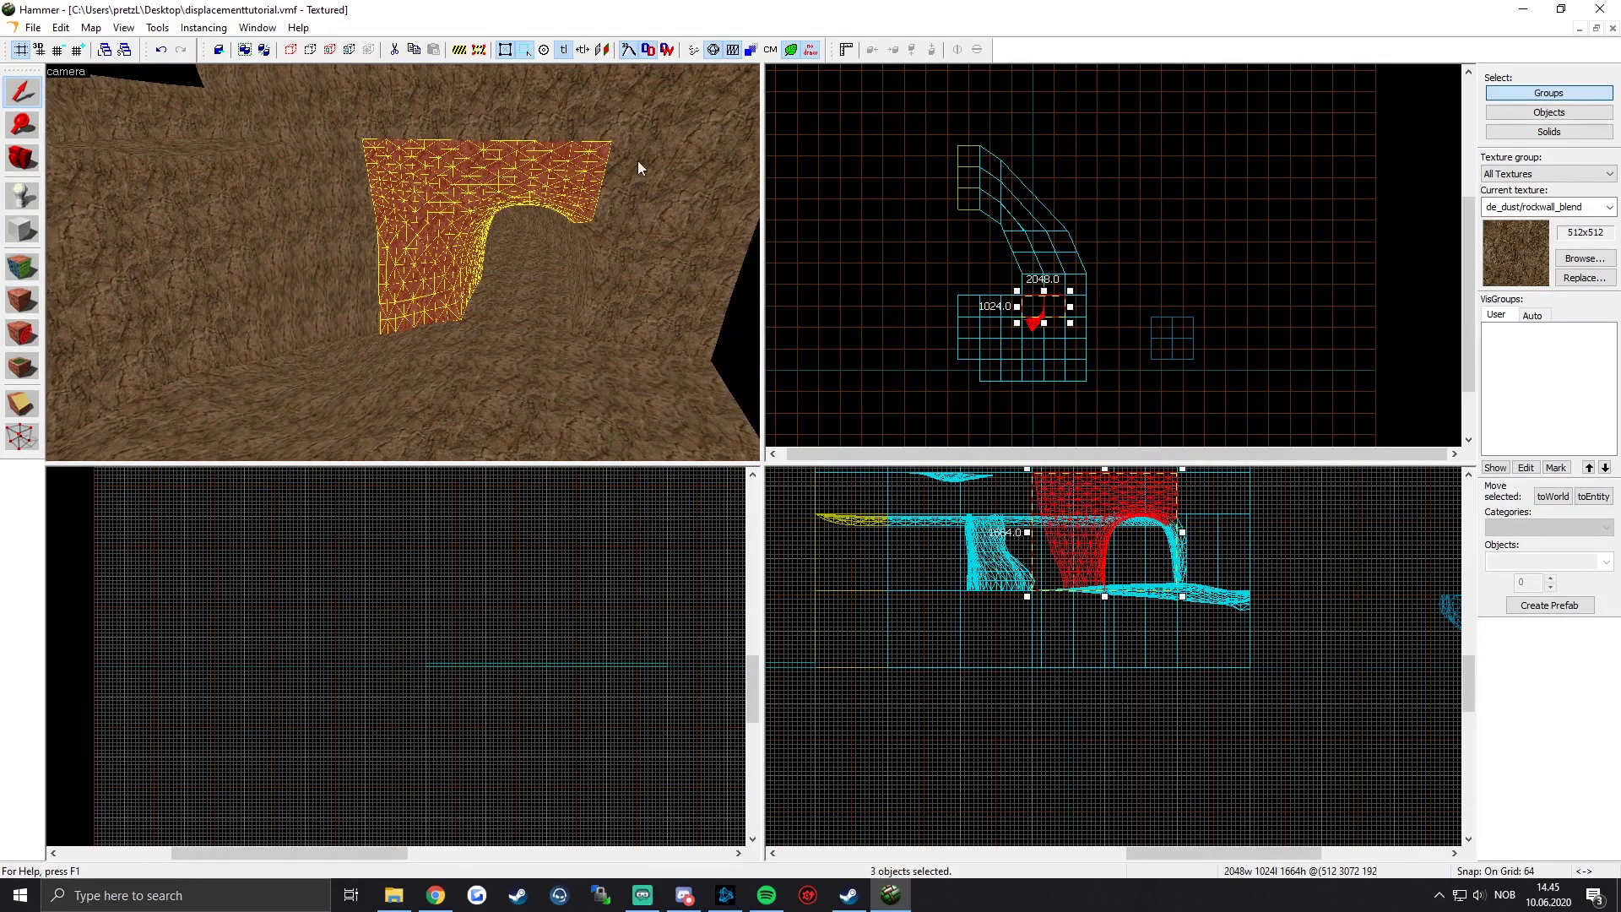
ctrl+click(615, 161)
ctrl+click(631, 261)
ctrl+click(470, 373)
ctrl+click(522, 365)
ctrl+click(385, 412)
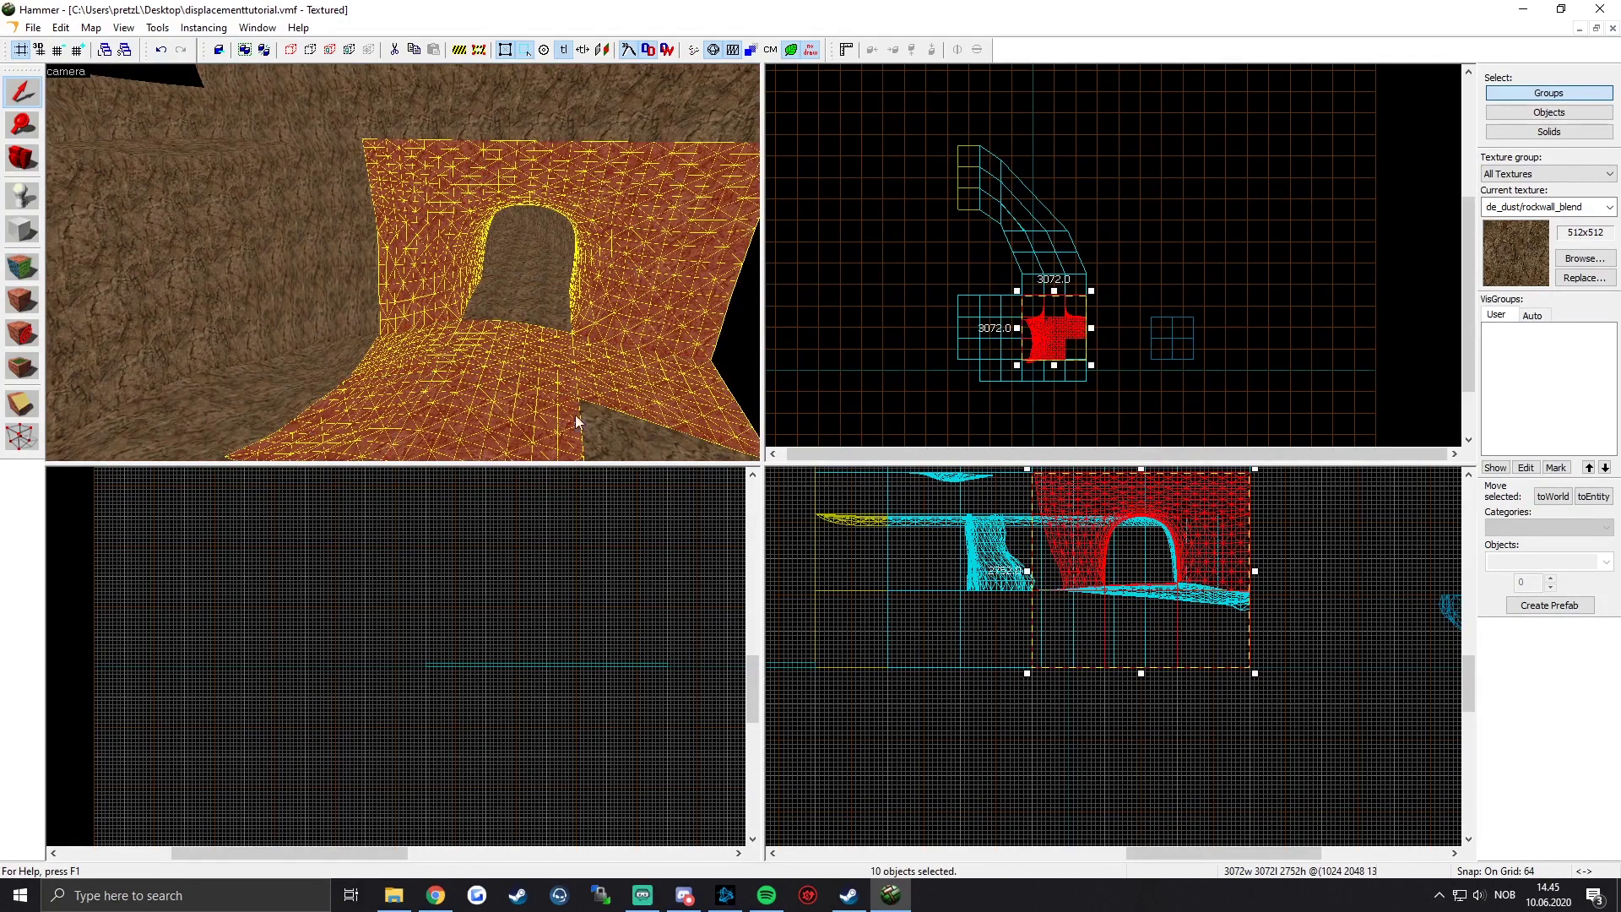
Step: Add the neighbouring floor tiles, the side wall and the upper wall pieces around the tunnel entrance to the selection
ctrl+click(621, 435)
ctrl+click(338, 367)
ctrl+click(254, 401)
ctrl+click(220, 312)
ctrl+click(342, 232)
ctrl+click(317, 114)
ctrl+click(407, 105)
ctrl+click(511, 105)
ctrl+click(629, 106)
key(z)
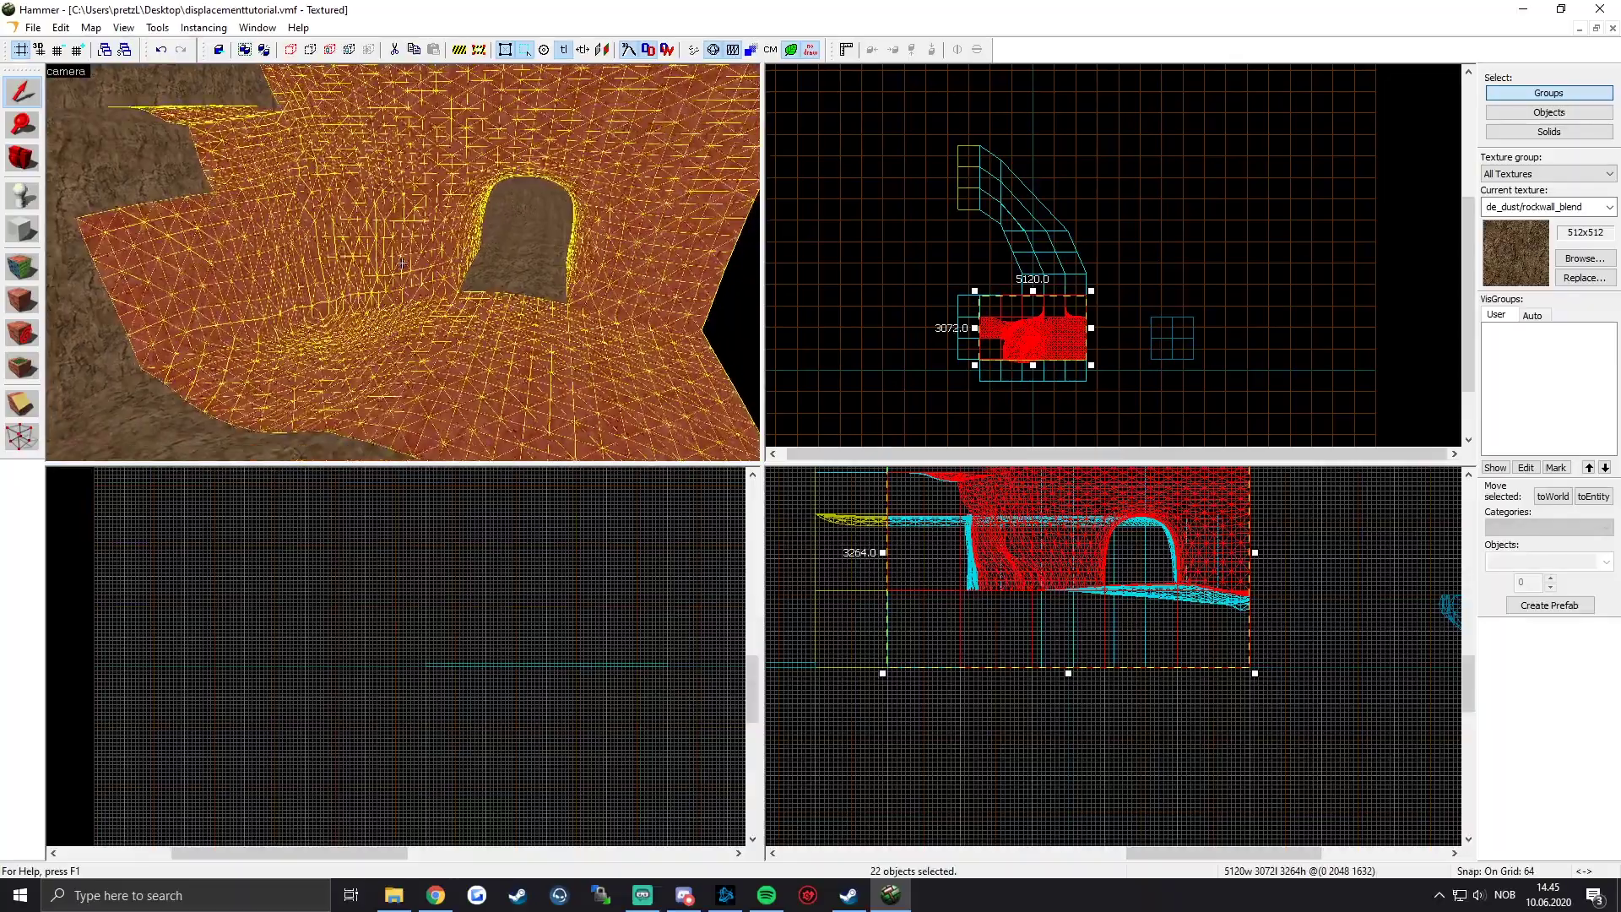
Step: Switch the selected blocks to face editing and add the remaining side and upper wall faces around the tunnel entrance
key(shift+a)
key(w)
ctrl+click(506, 238)
key(z)
key(s)
key(z)
ctrl+click(298, 218)
ctrl+click(348, 77)
ctrl+click(439, 84)
ctrl+click(543, 96)
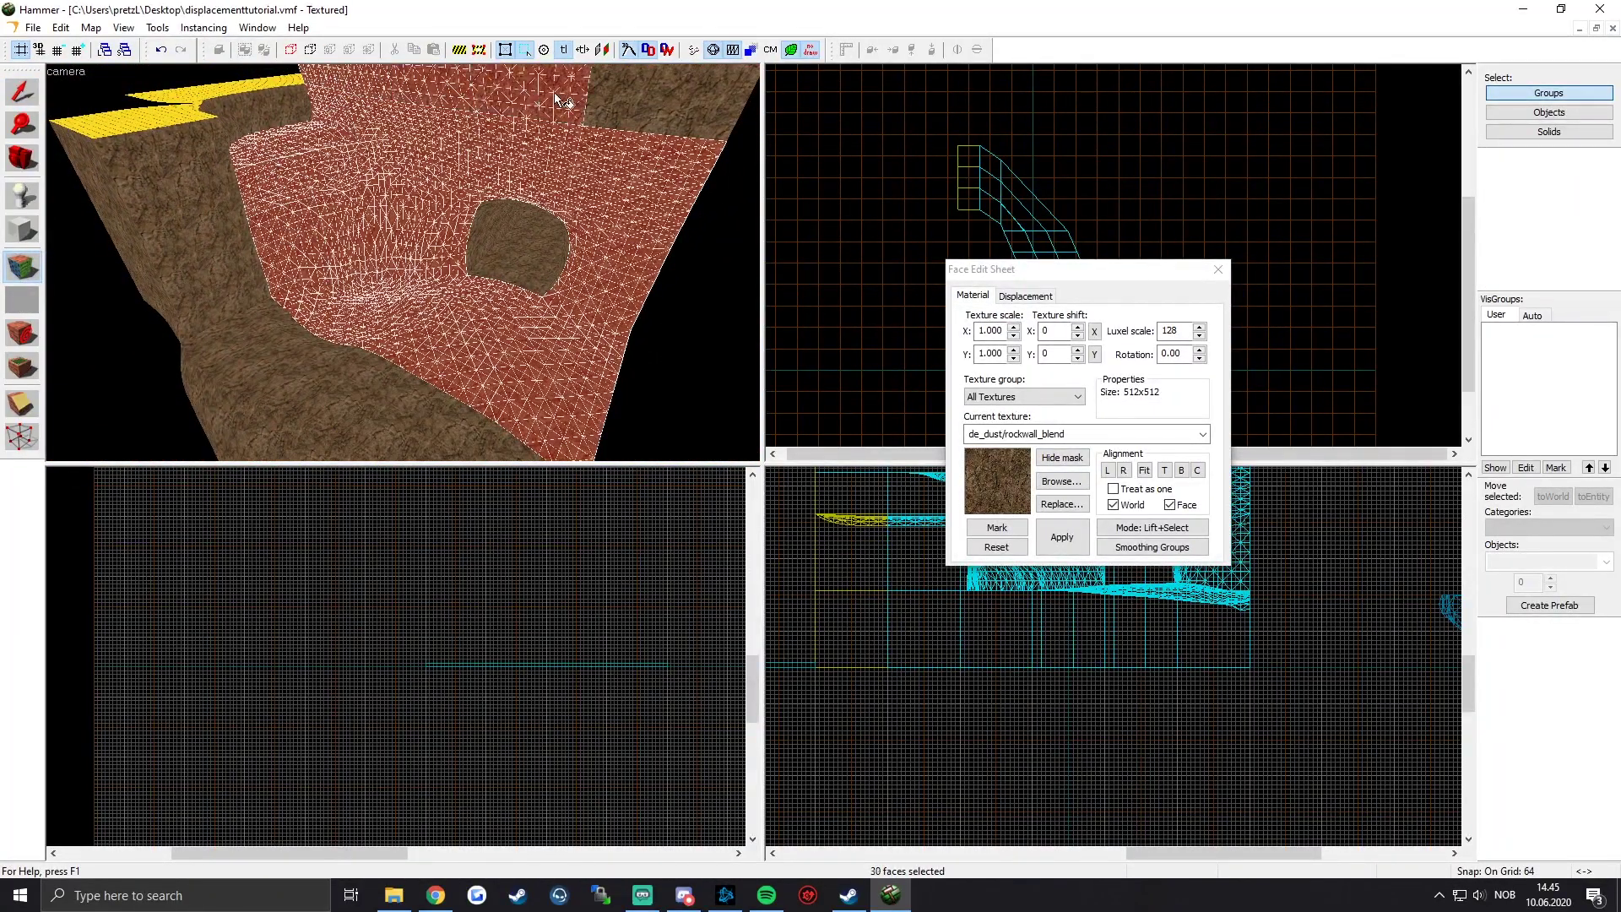
ctrl+click(650, 103)
Step: Paint alpha with the Raise/Lower effect to blend a band of sand over the rock walls above and around the tunnel entrance
key(z)
key(z)
click(1025, 296)
click(1142, 347)
key(z)
key(d)
key(z)
mouse_move(403, 270)
mouse_down()
mouse_move(380, 325)
mouse_move(395, 338)
mouse_move(356, 265)
mouse_move(527, 233)
mouse_move(625, 363)
mouse_move(582, 202)
mouse_move(373, 215)
mouse_move(270, 144)
mouse_move(330, 224)
mouse_move(396, 192)
mouse_up()
key(z)
key(w)
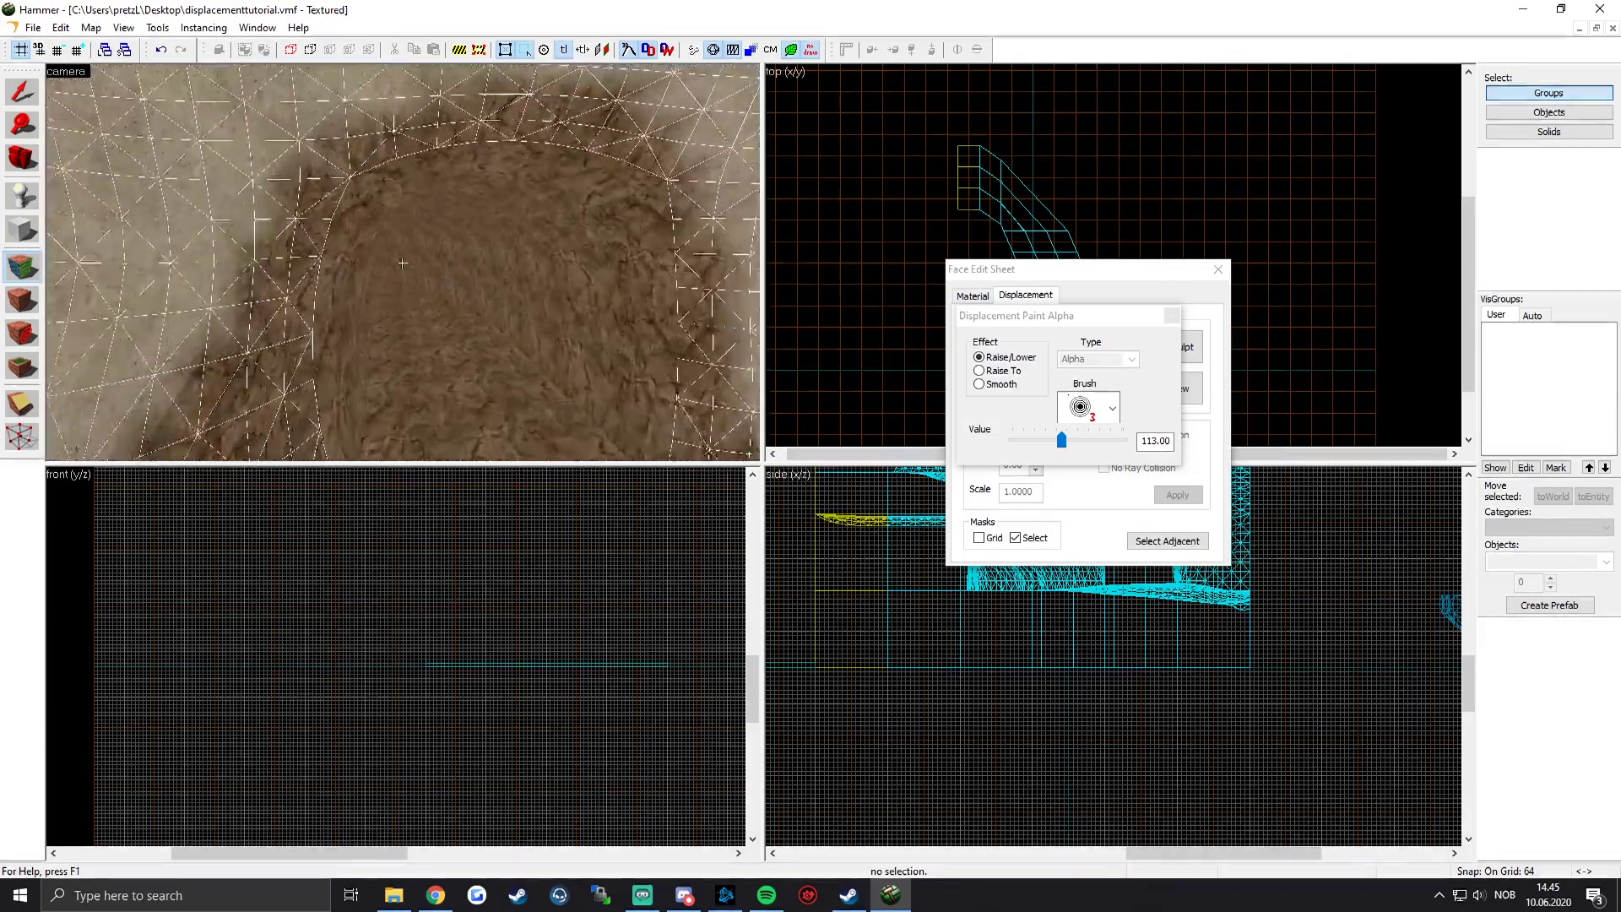
key(s)
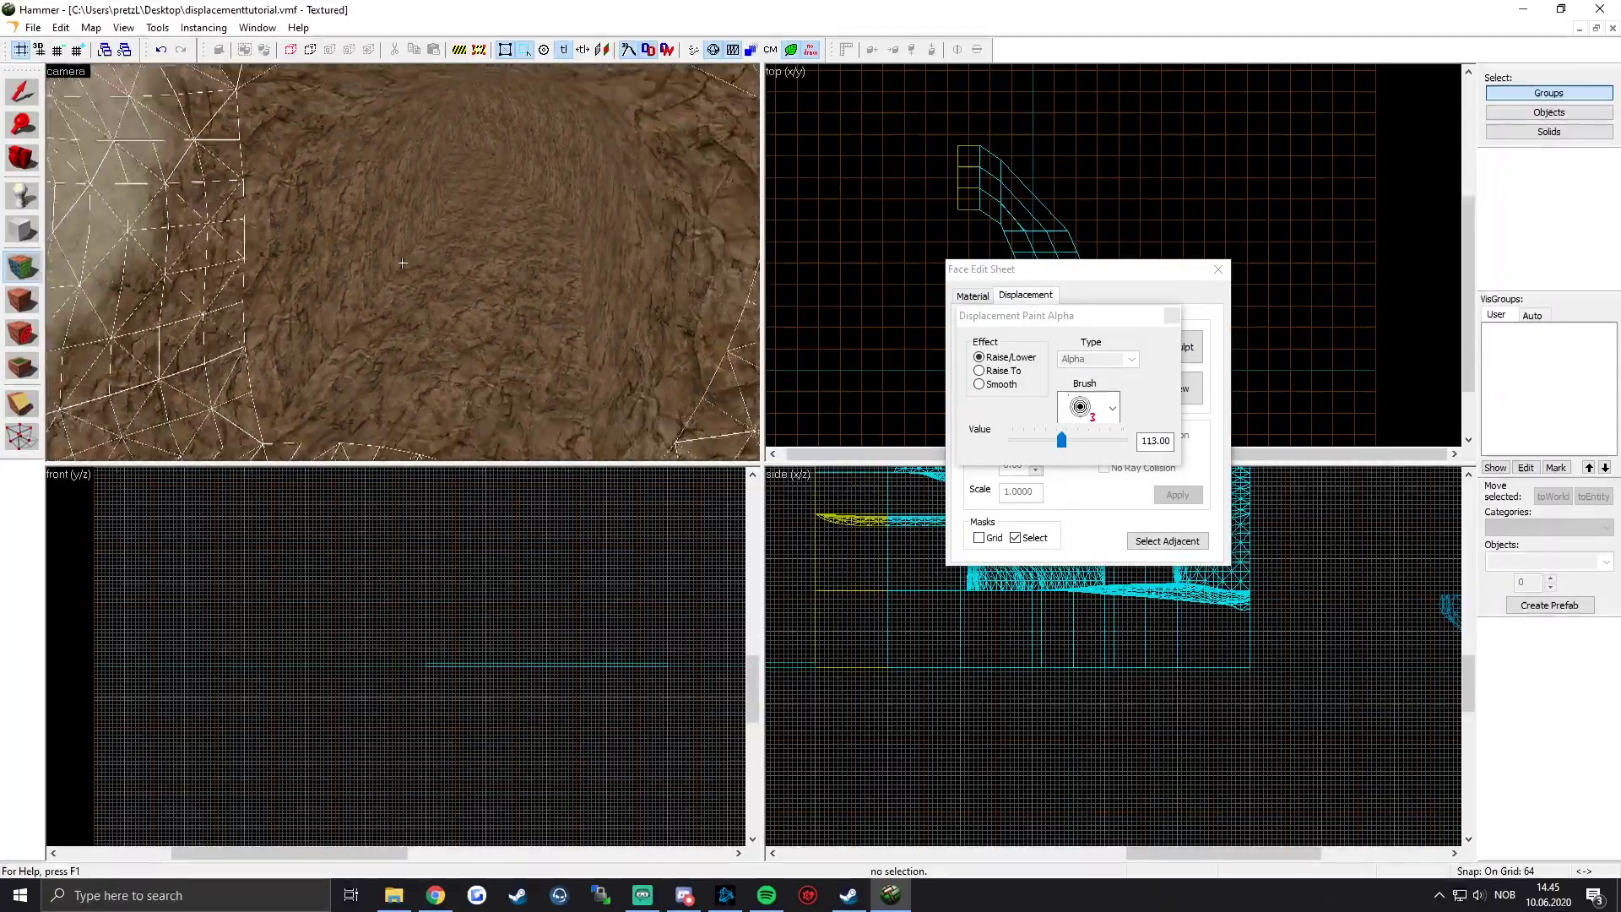
key(w)
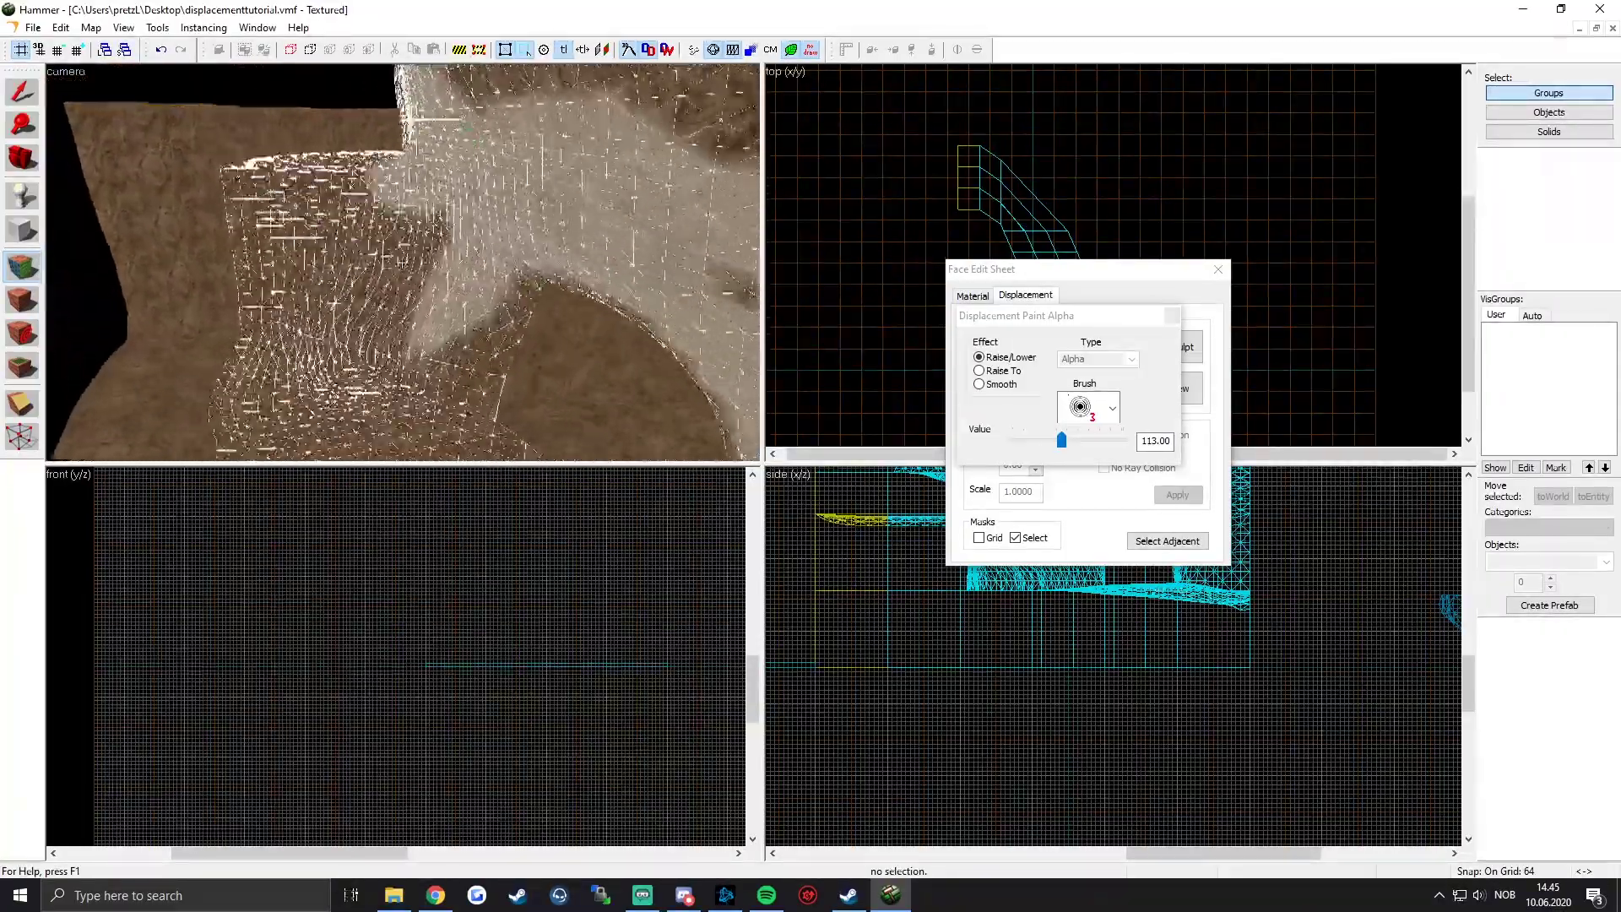
key(w)
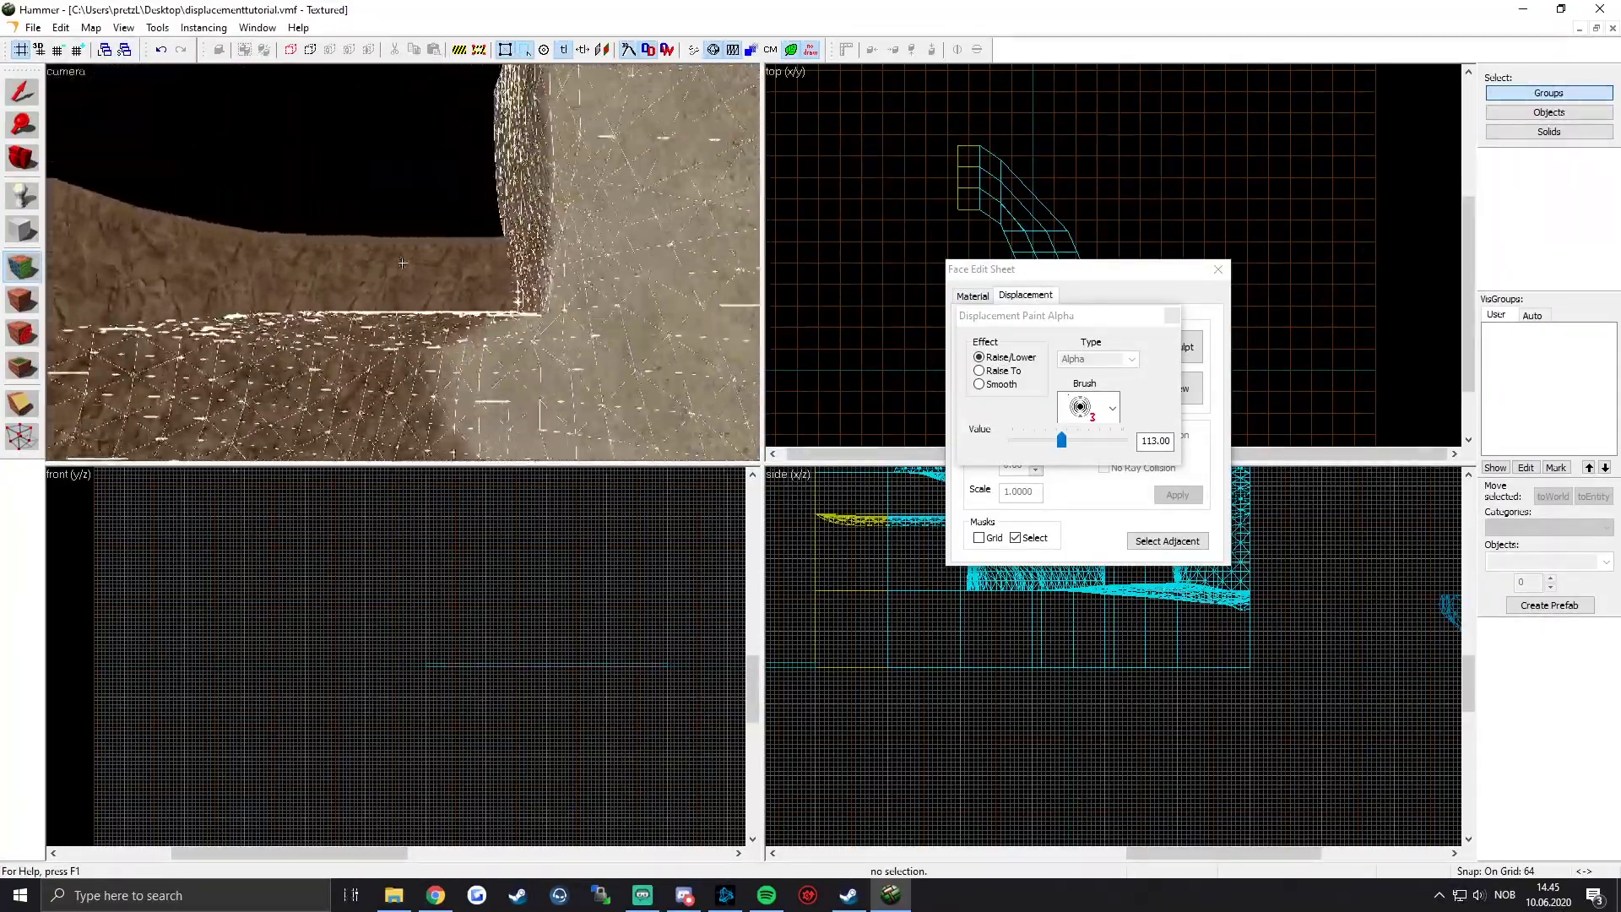
key(s)
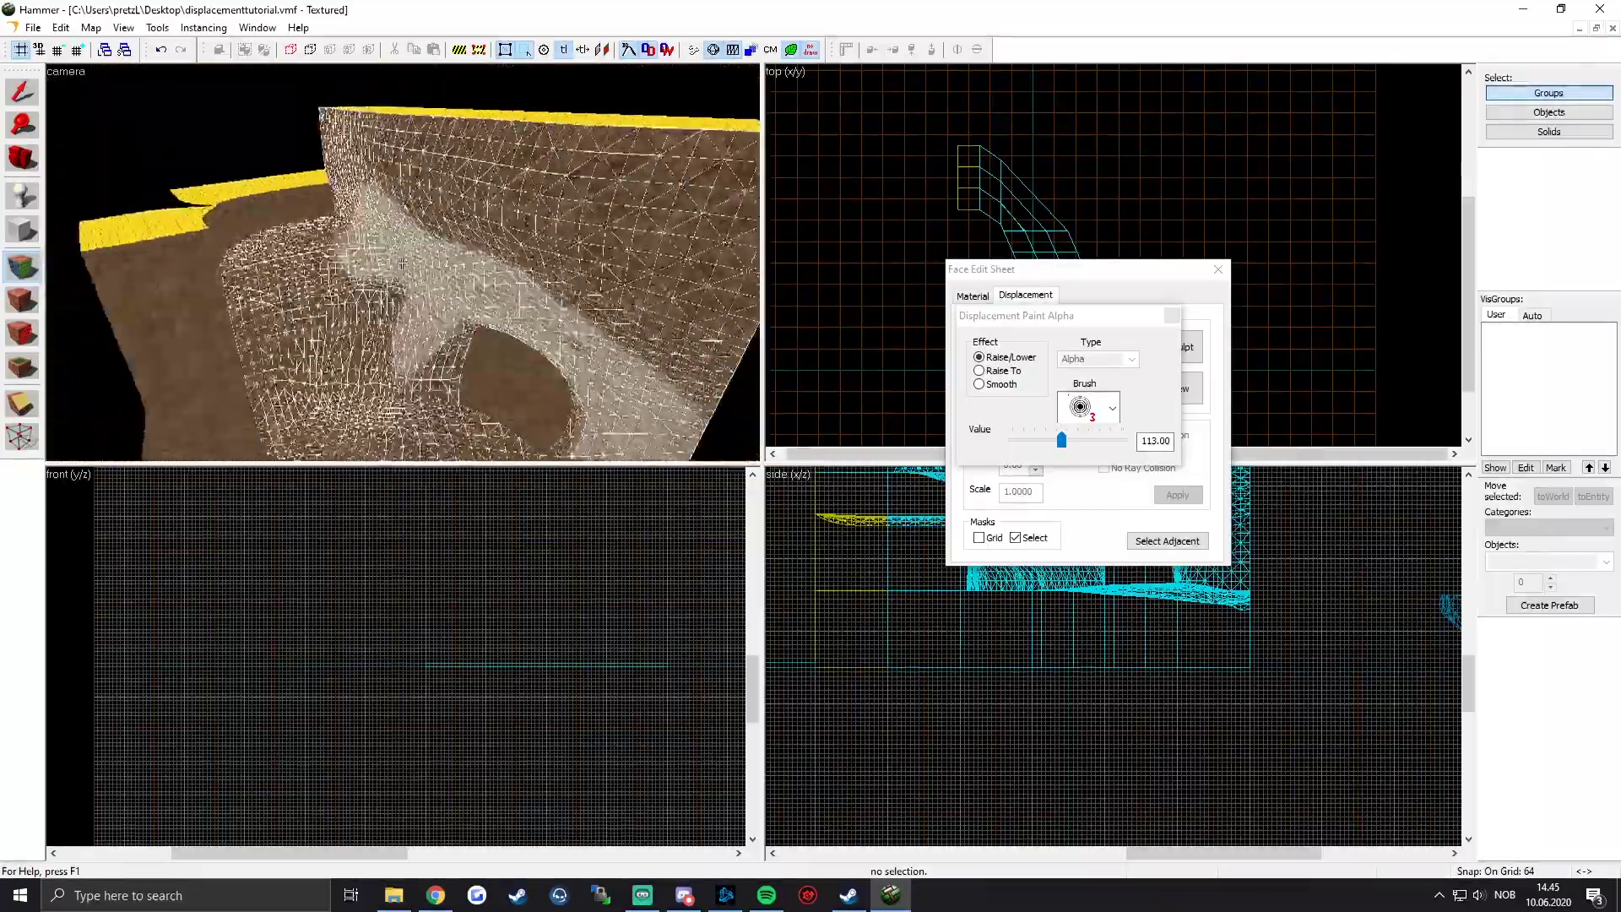
key(w)
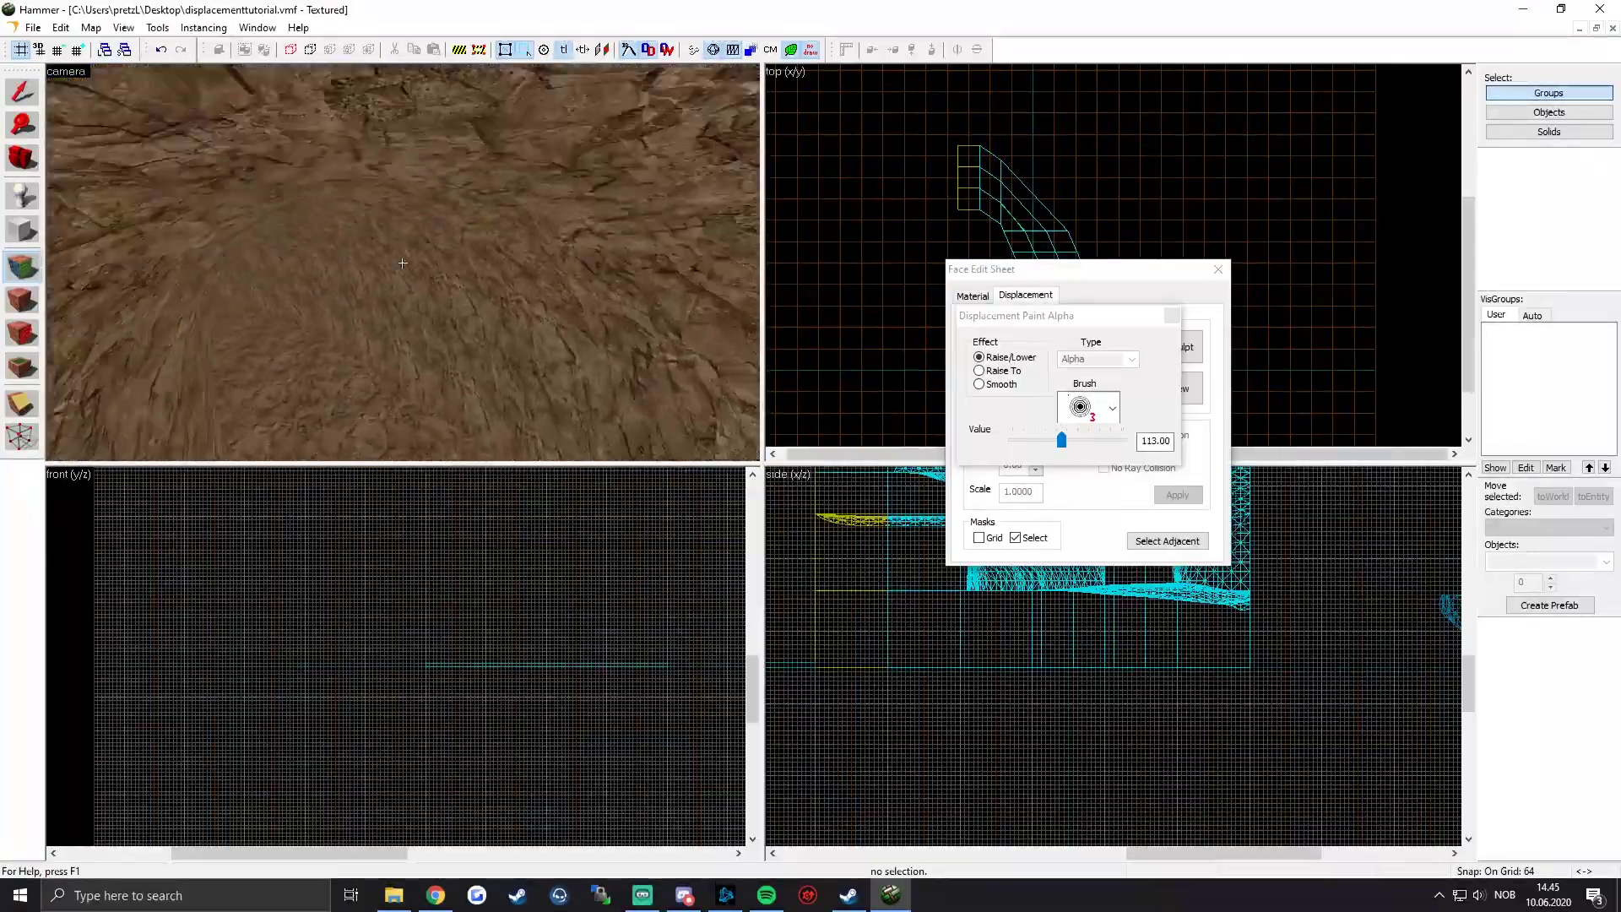
key(s)
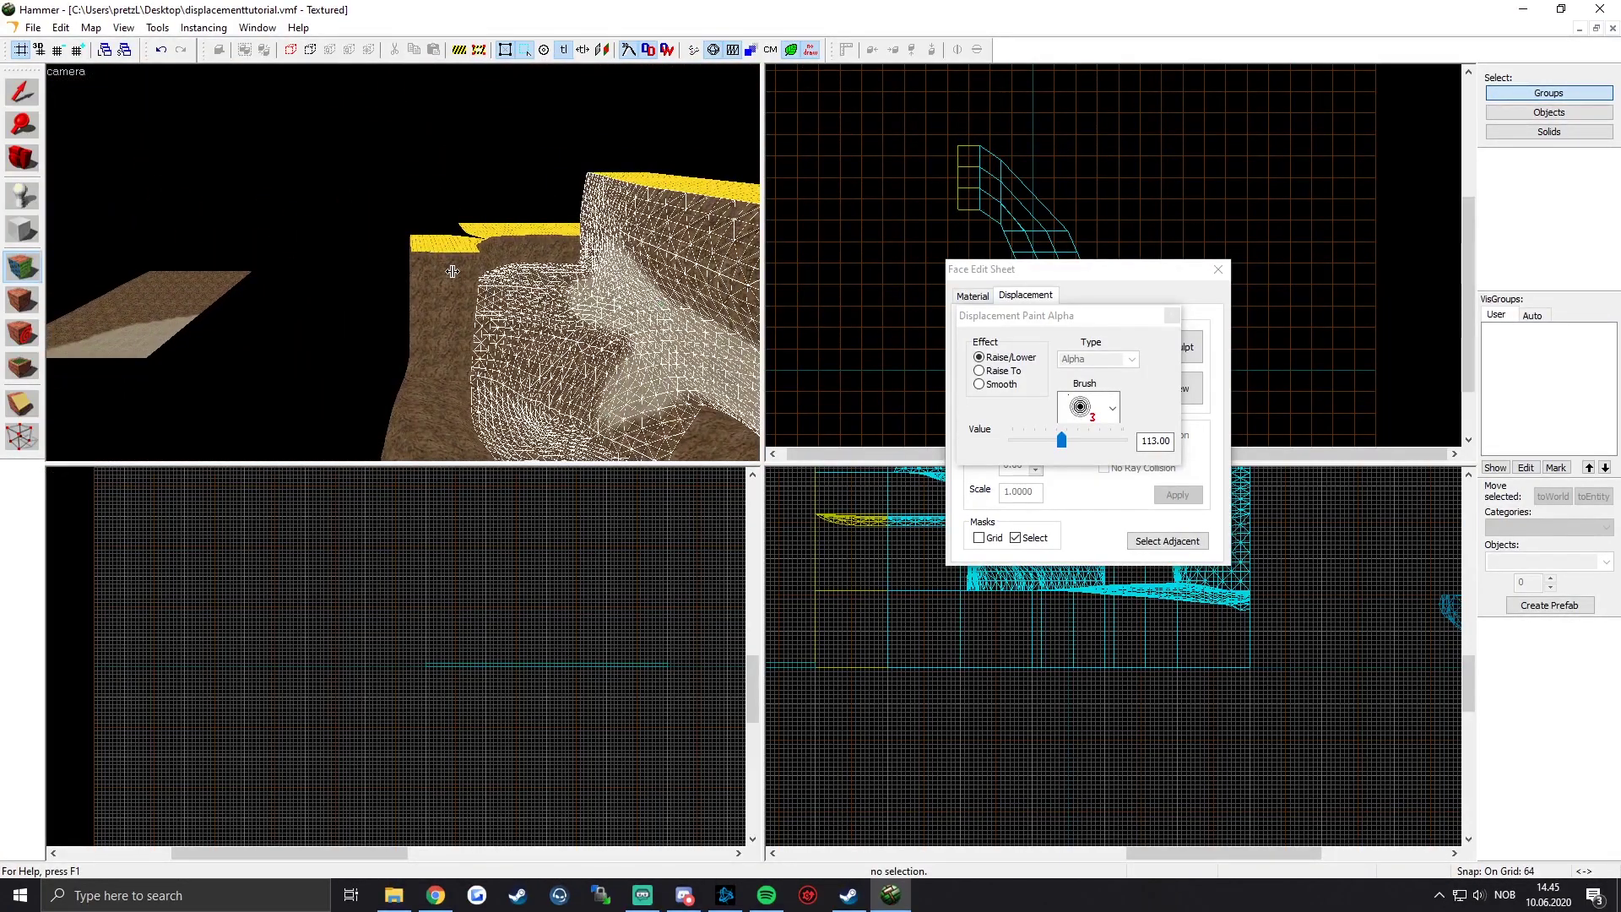
Step: Finish alpha painting, close face editing and save the map
click(1171, 315)
click(1218, 269)
key(w)
key(Left)
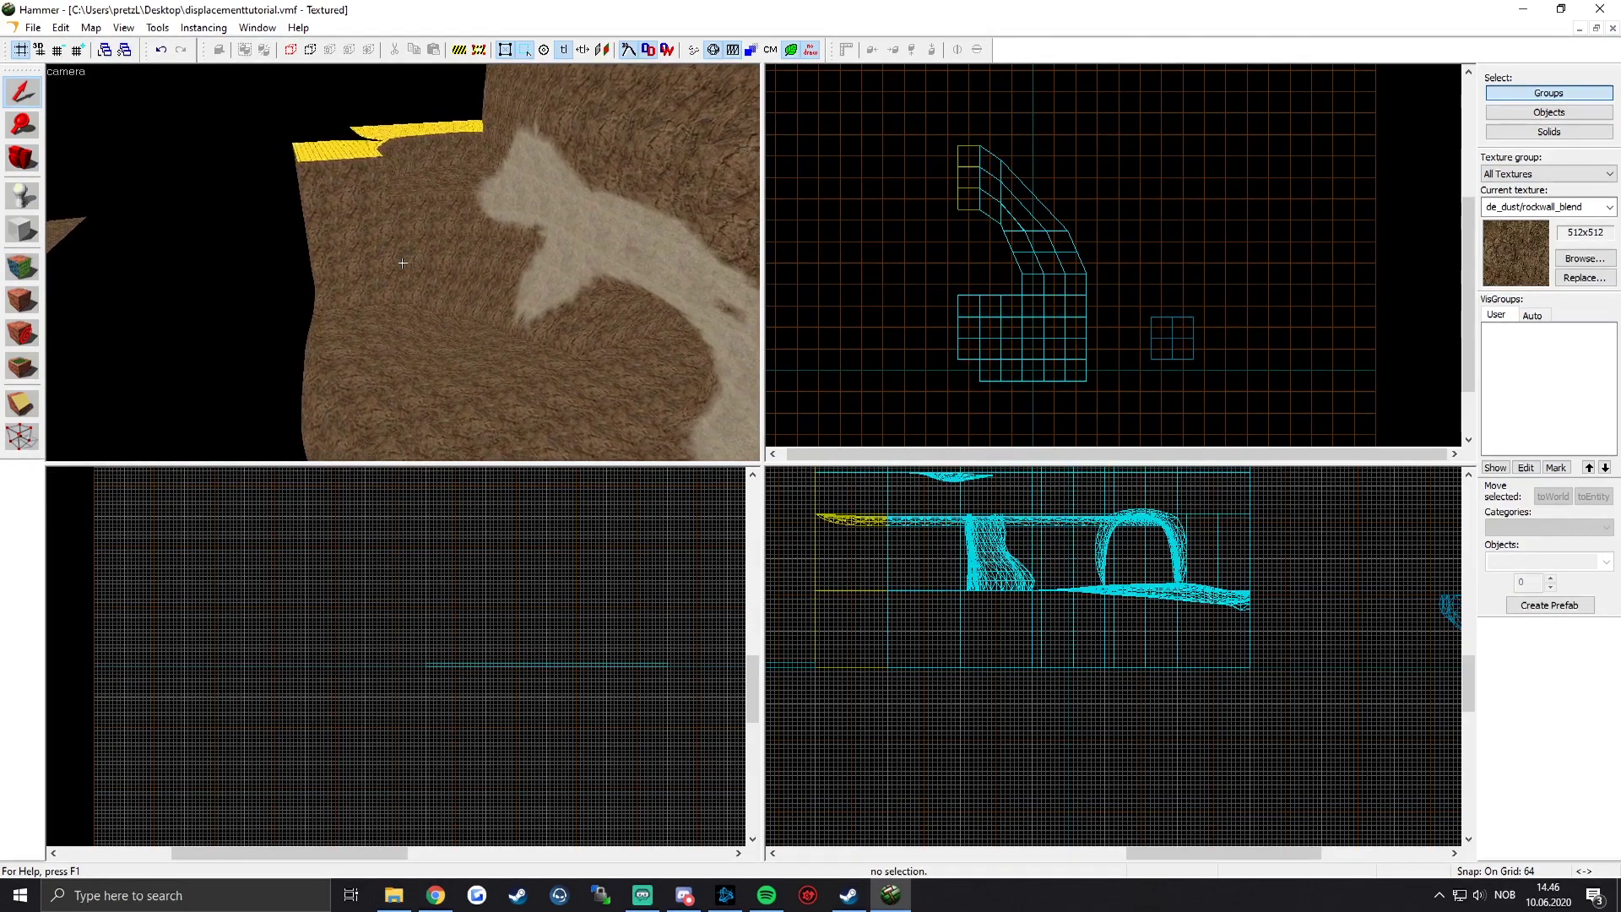
key(w)
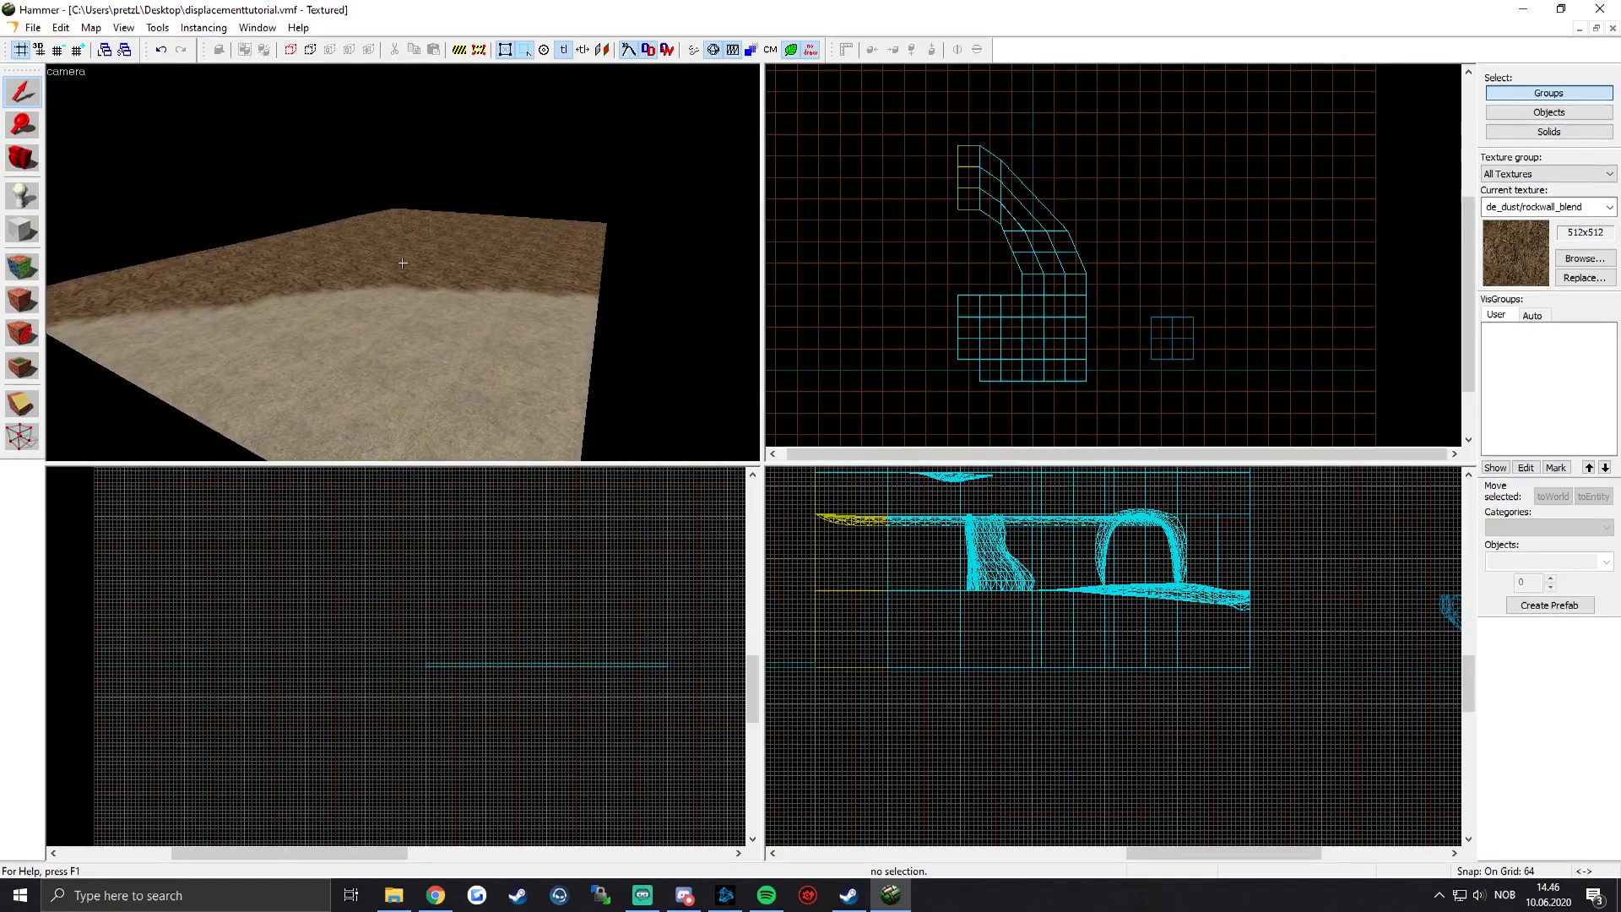
key(w)
key(ctrl+s)
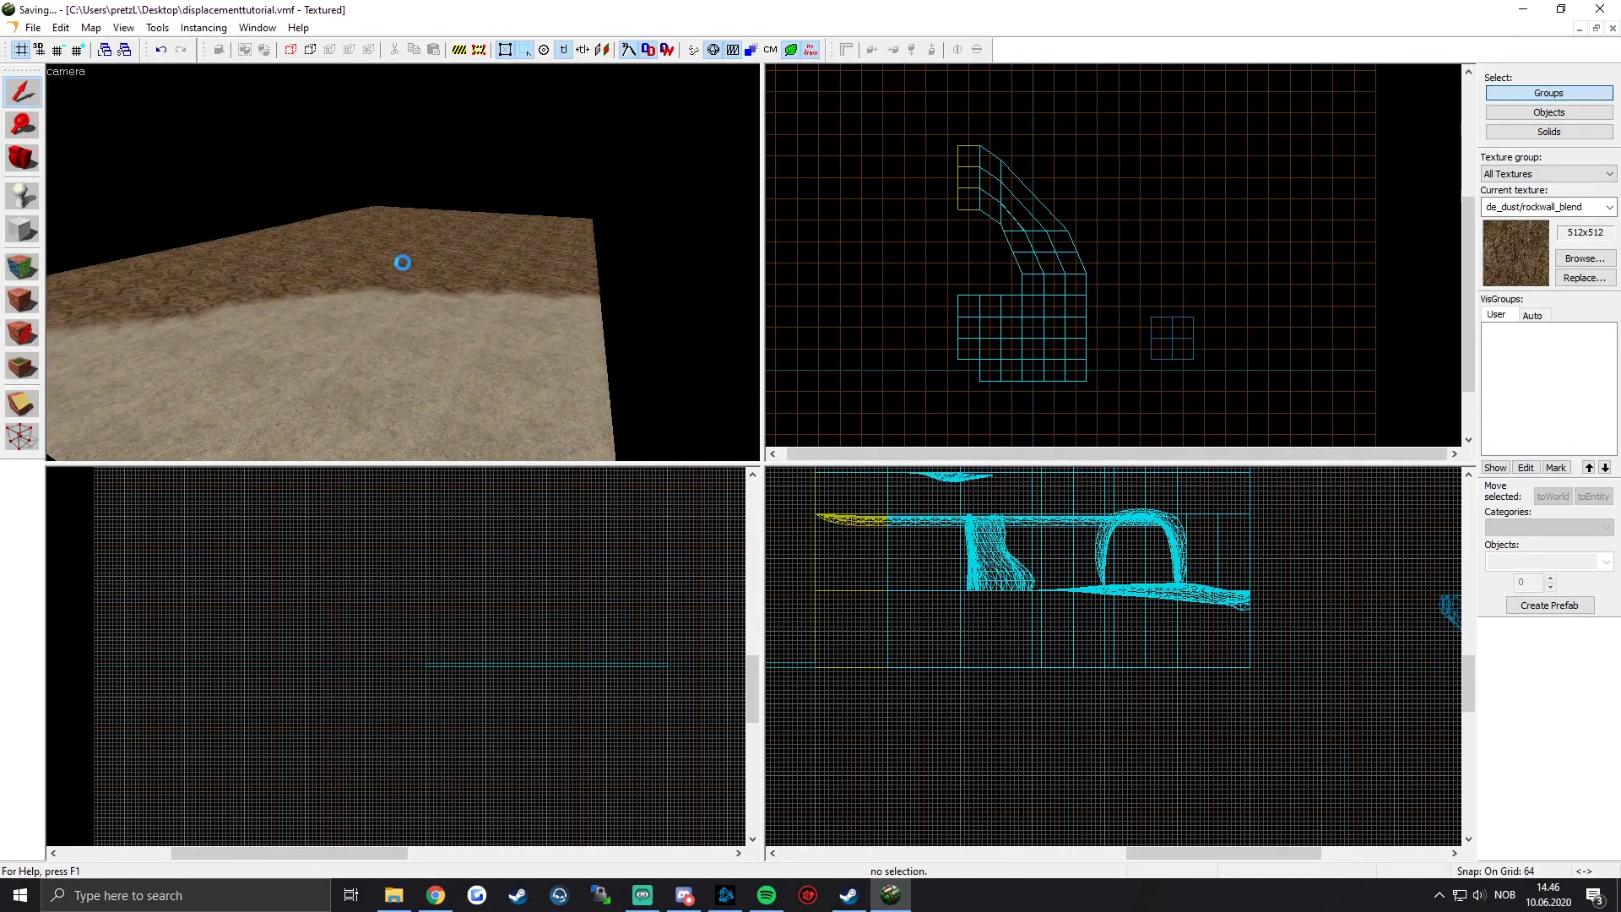
Step: Inspect individual tiles of the separate flat sand-and-rock ground and save the map
key(z)
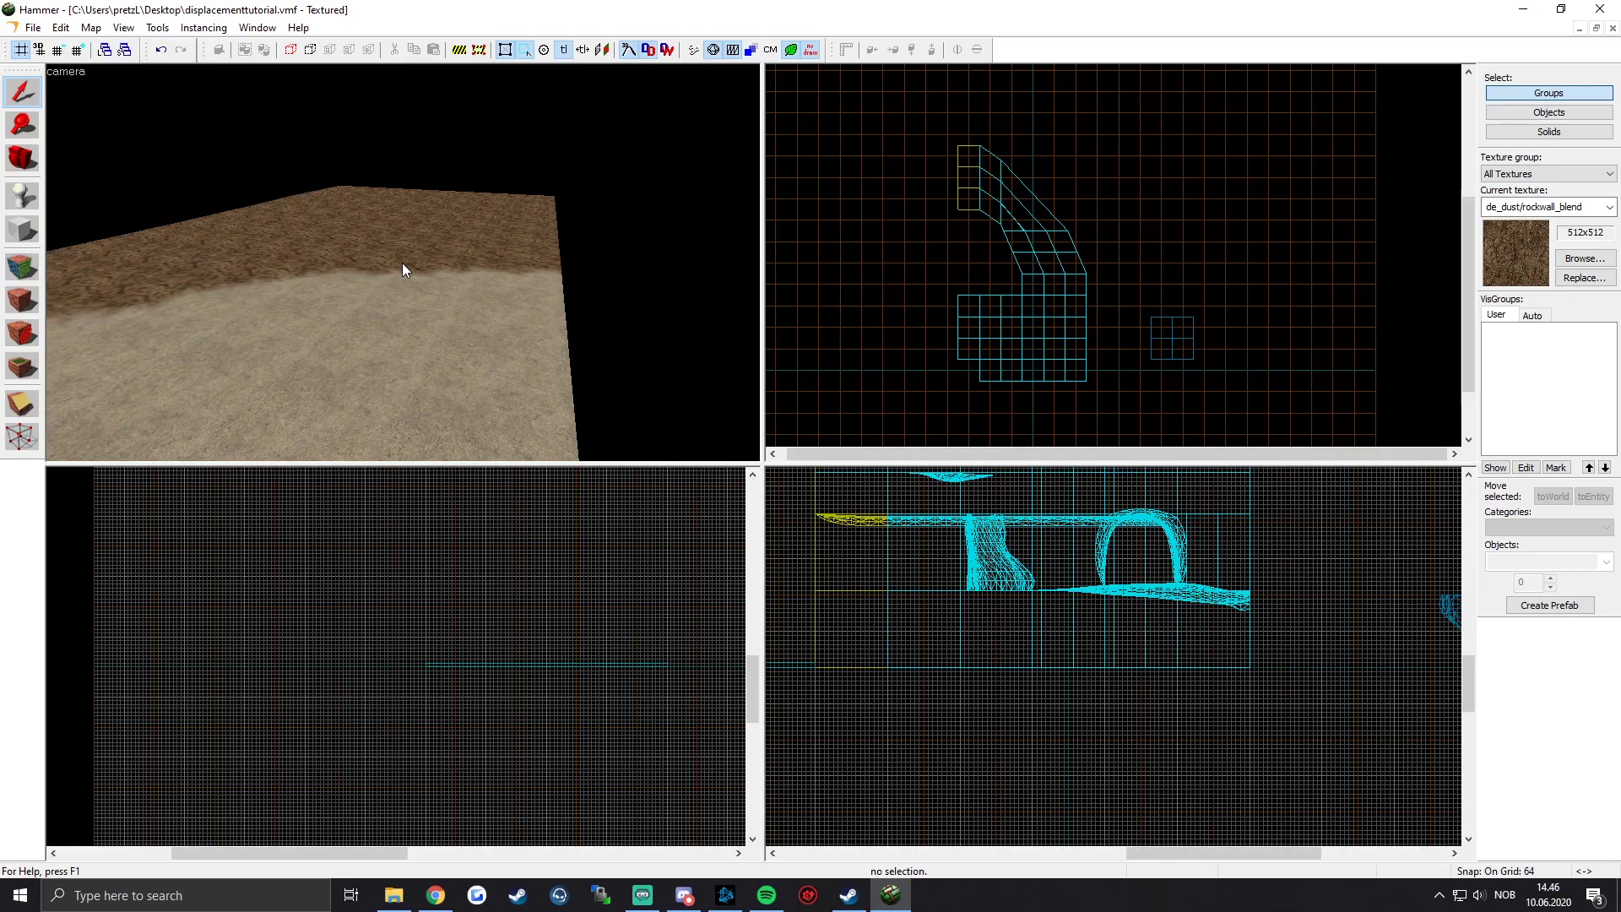
key(z)
key(d)
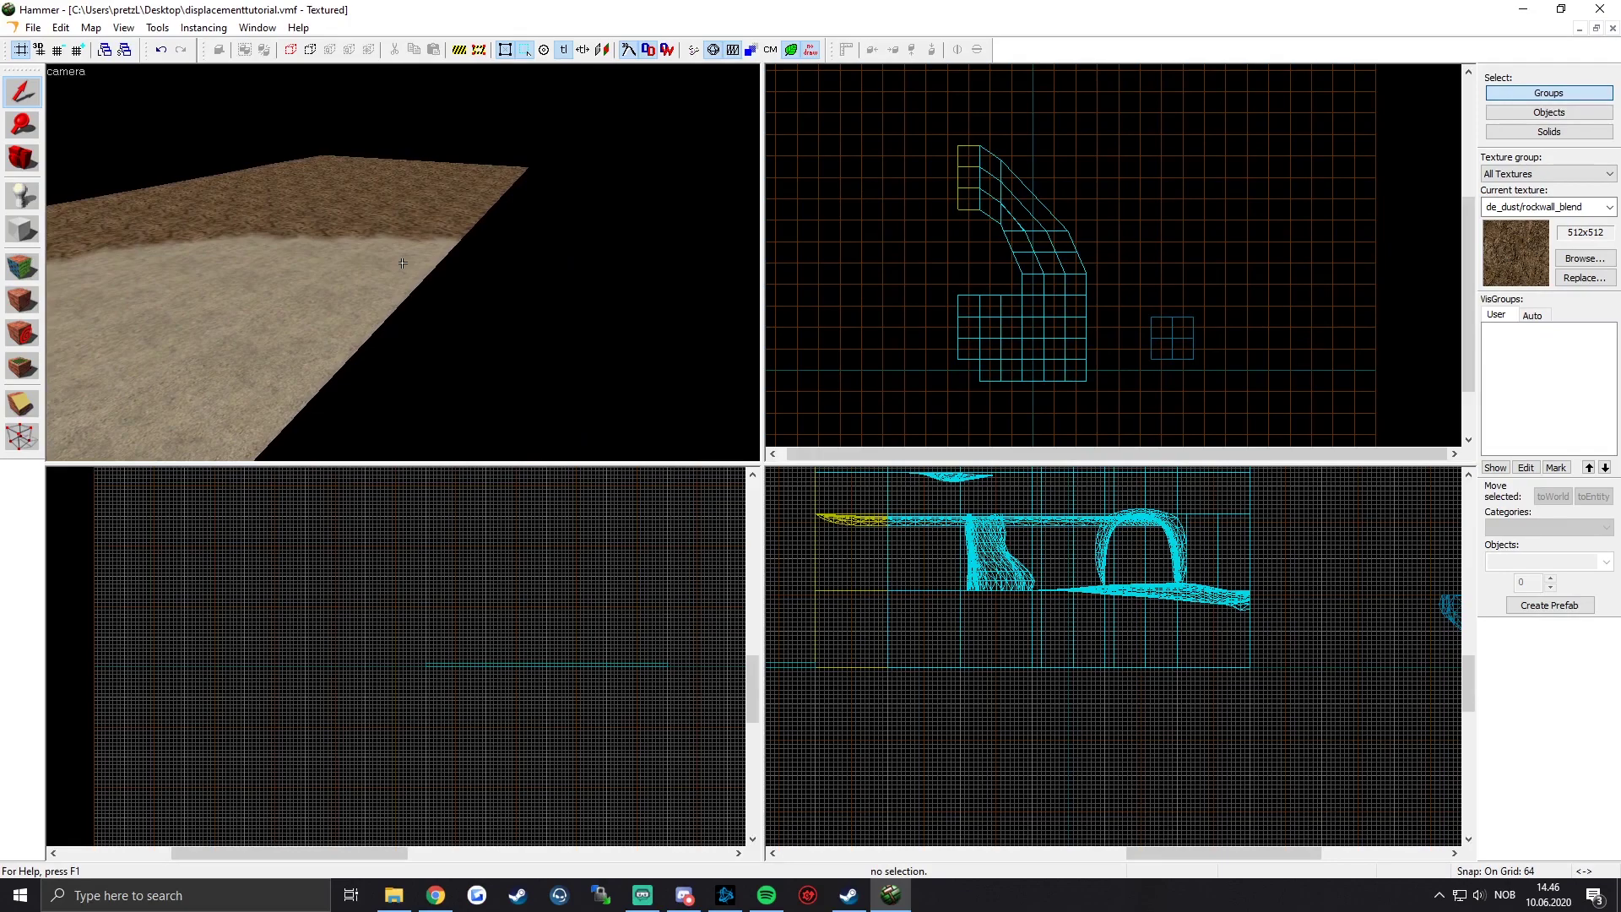
key(z)
click(342, 267)
click(427, 256)
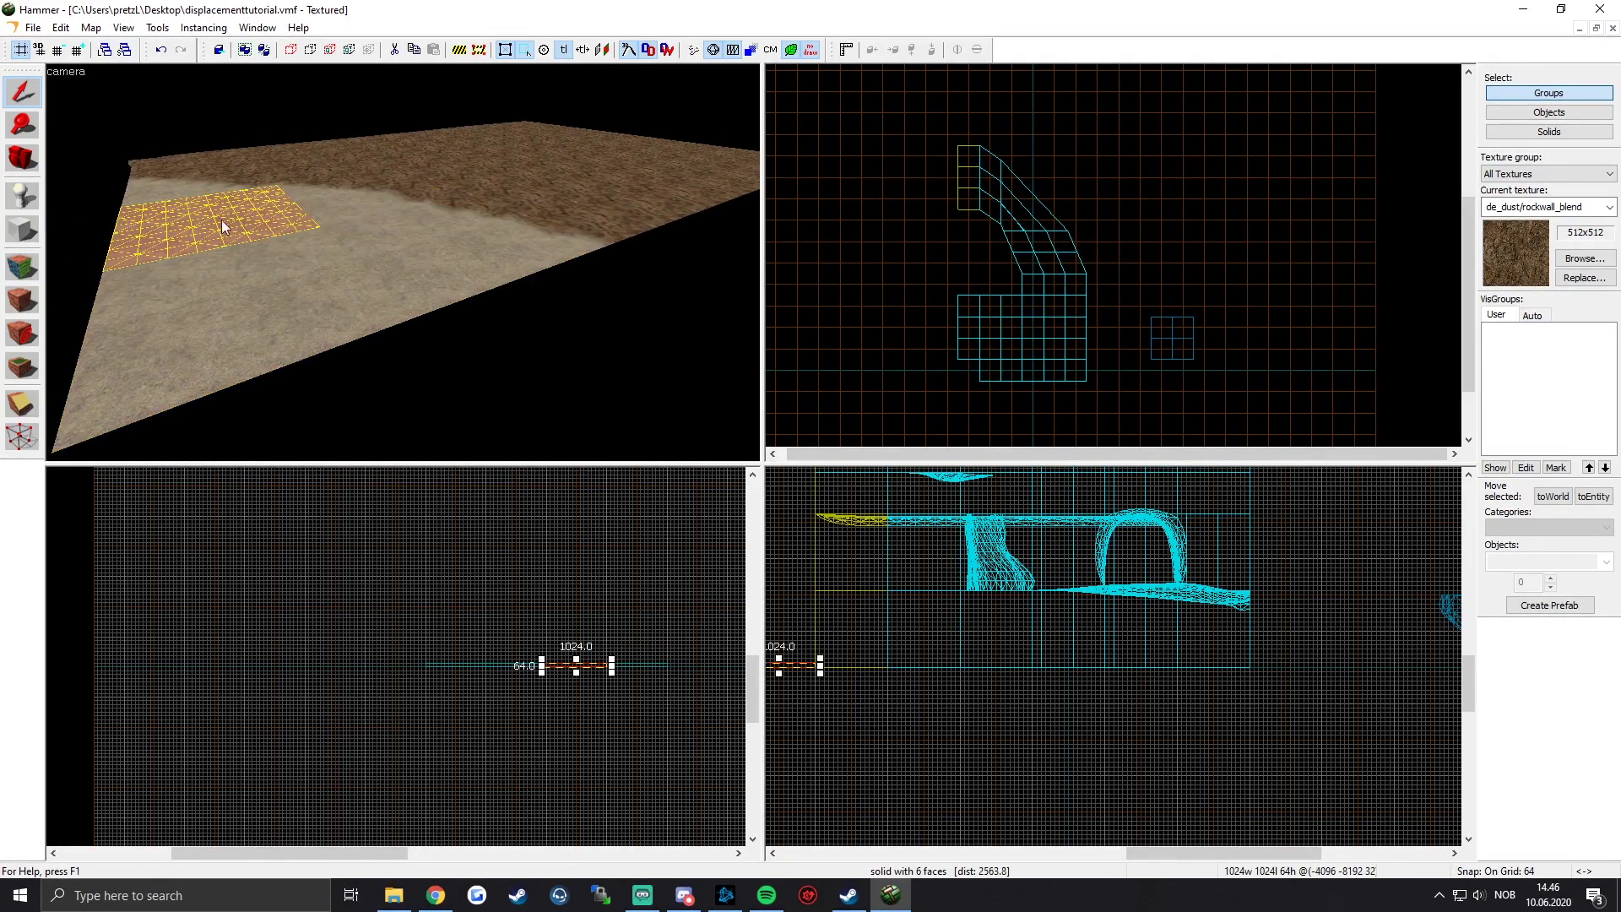
click(351, 266)
click(361, 204)
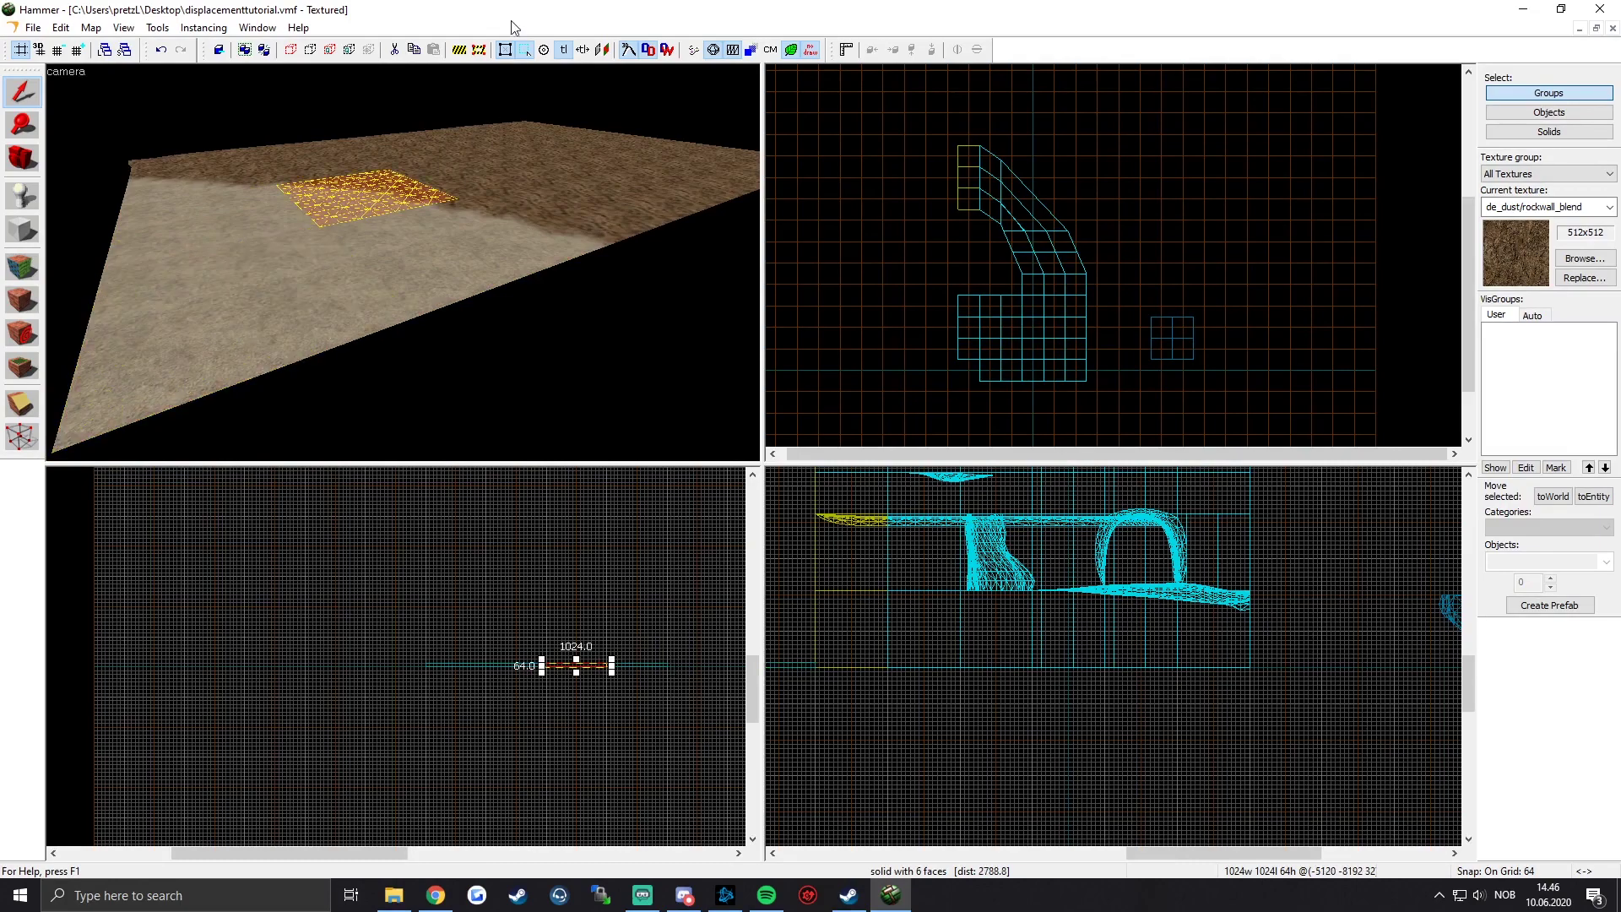
key(z)
key(w)
key(z)
key(ctrl+s)
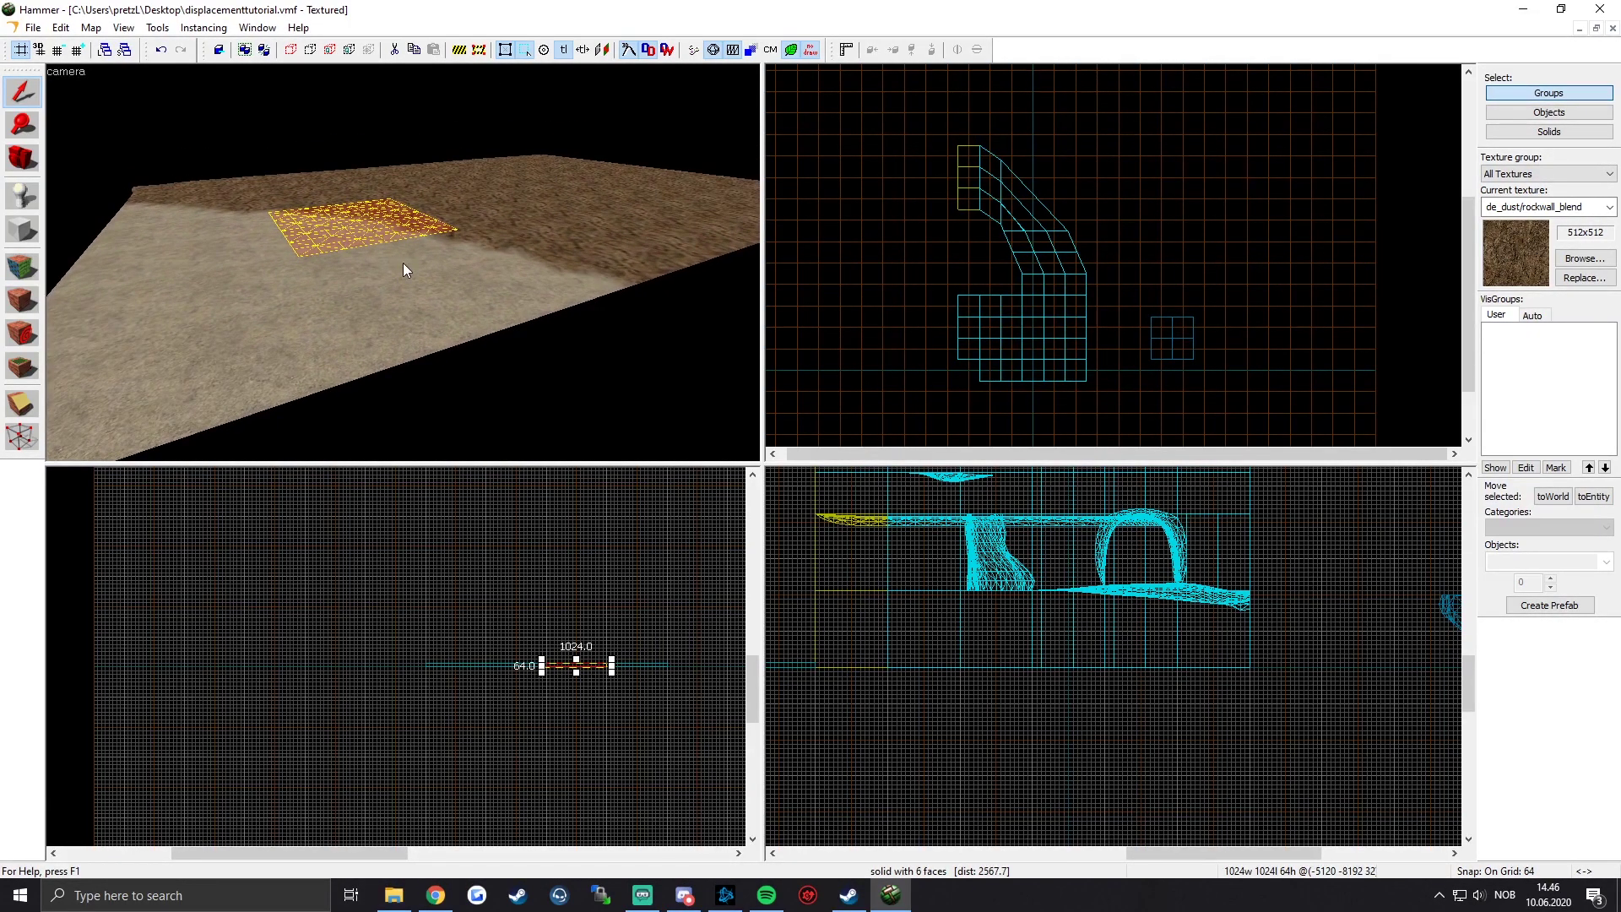
Step: Activate the Block tool and choose /000nodraw as the current texture
click(25, 233)
click(1587, 258)
text(nodraw)
double_click(86, 105)
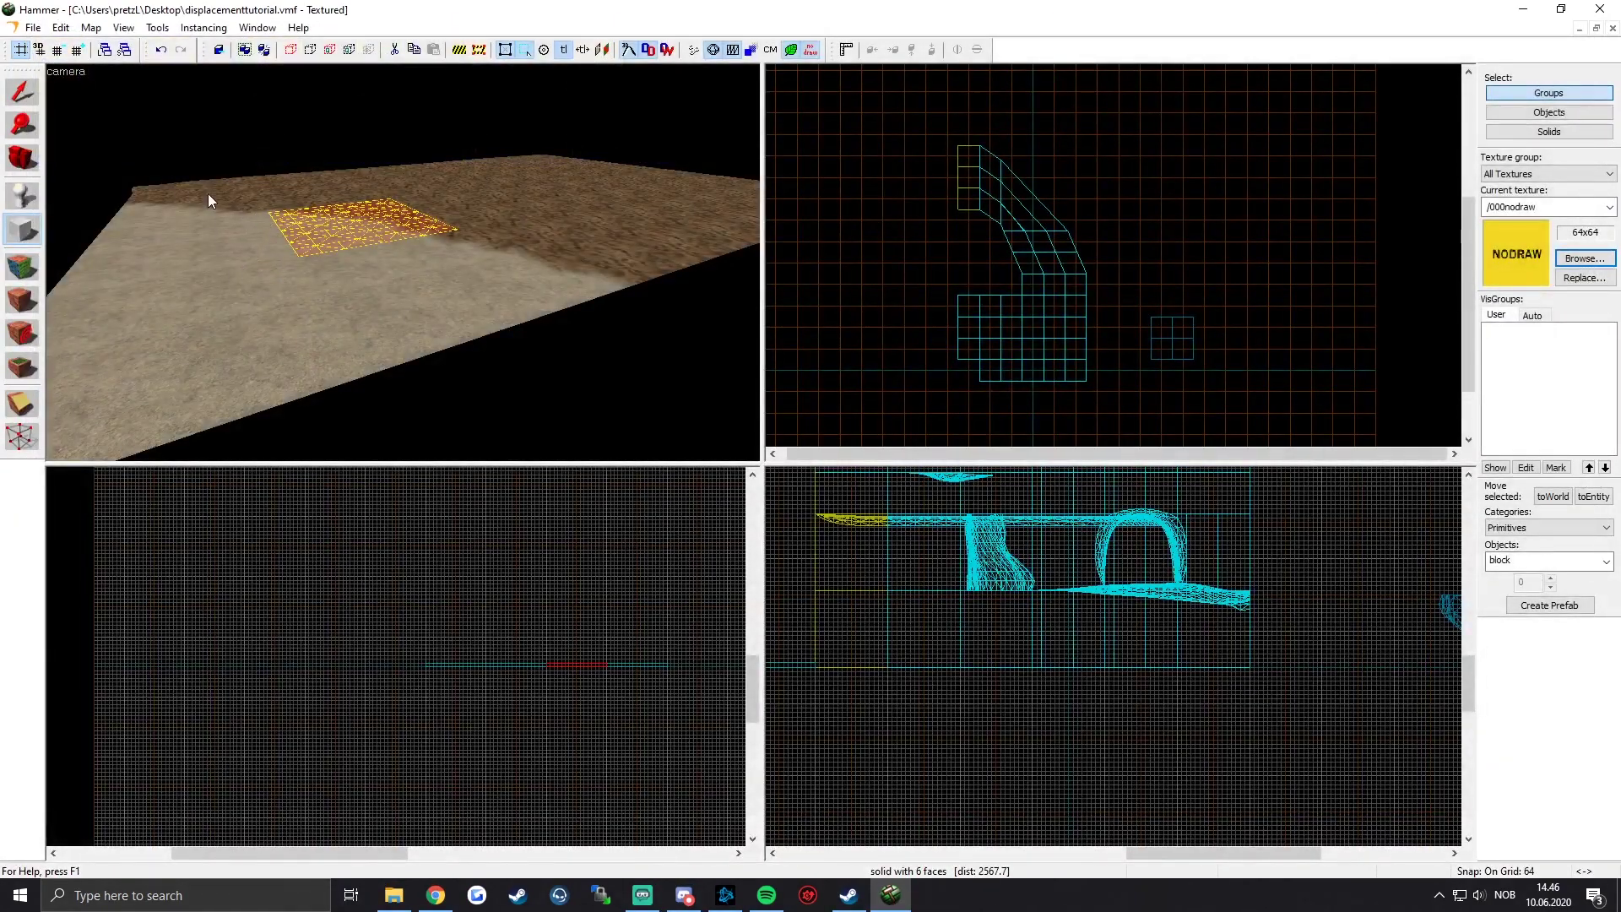
Step: Create a 6144 × 4096 × 64 nodraw block directly beneath the flat ground, sized from its opposite corner tiles, and save the map
click(25, 105)
click(205, 203)
click(204, 187)
key(z)
key(z)
ctrl+click(658, 175)
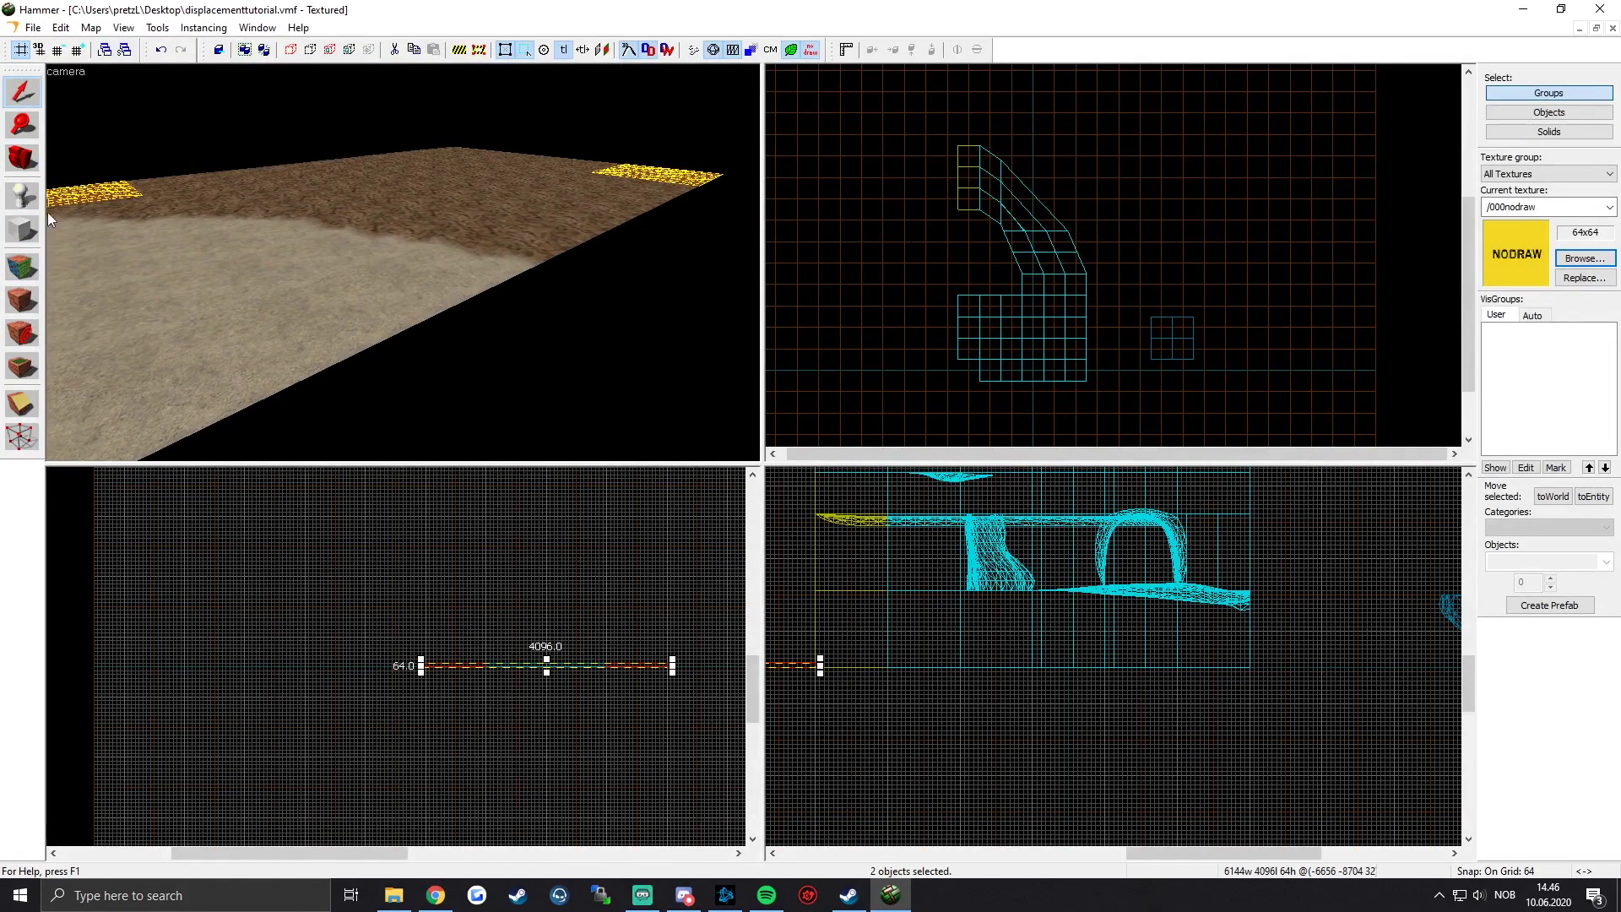
click(19, 242)
drag(198, 647, 701, 652)
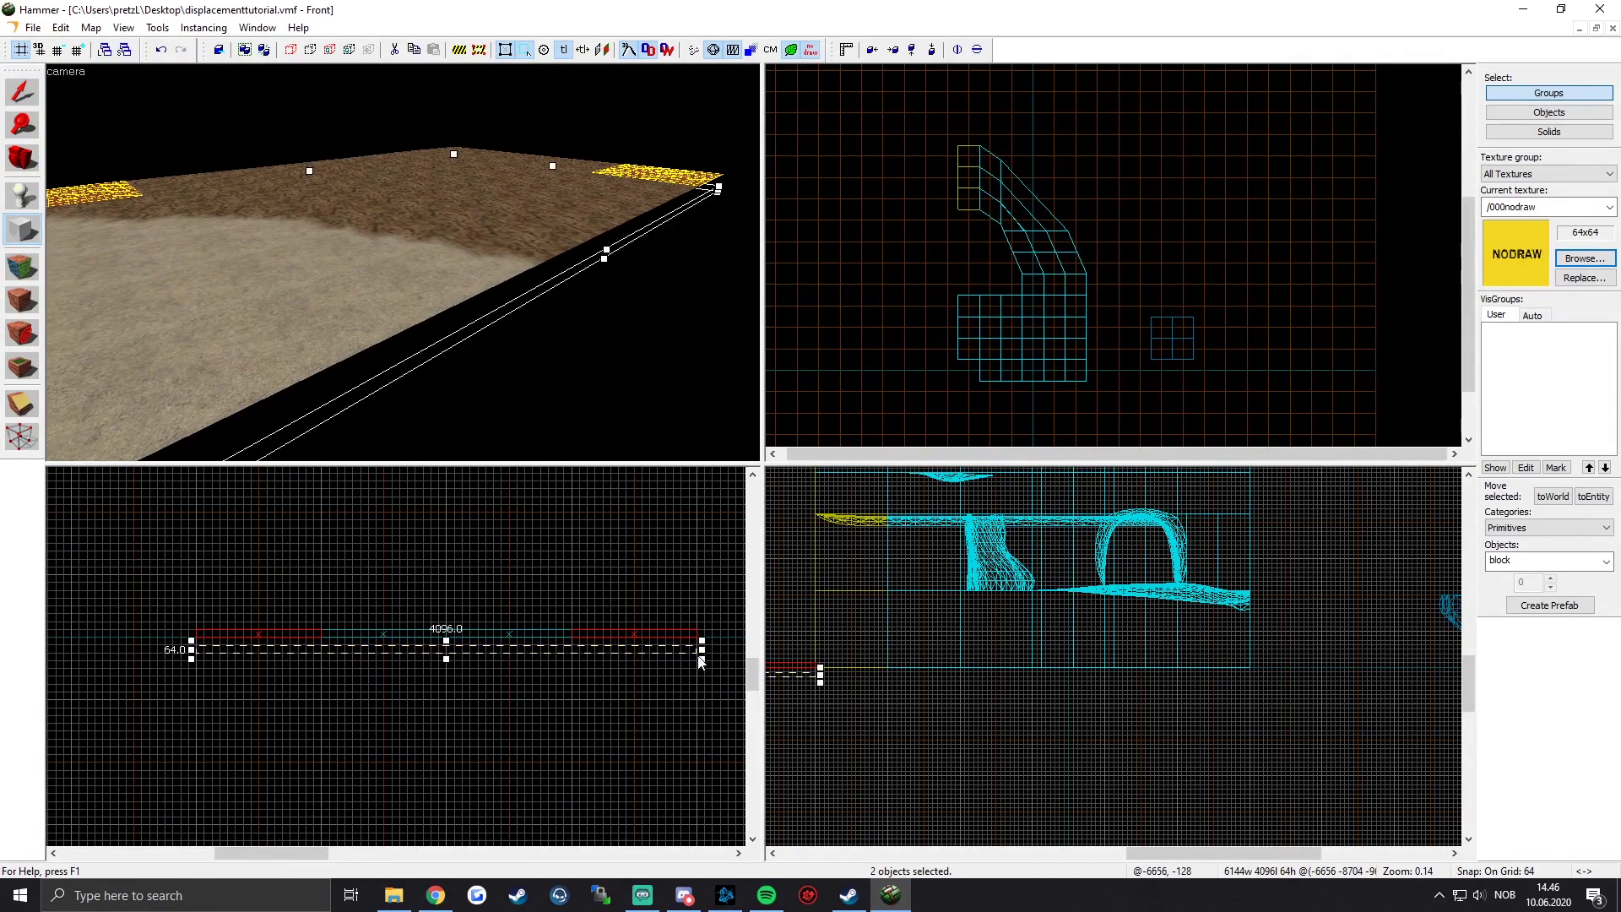
key(Return)
key(shift+s)
key(ctrl+s)
Step: Open face editing for the new block and choose cs_italy/black as the current texture, filtering the textures by "black"
key(z)
key(shift+a)
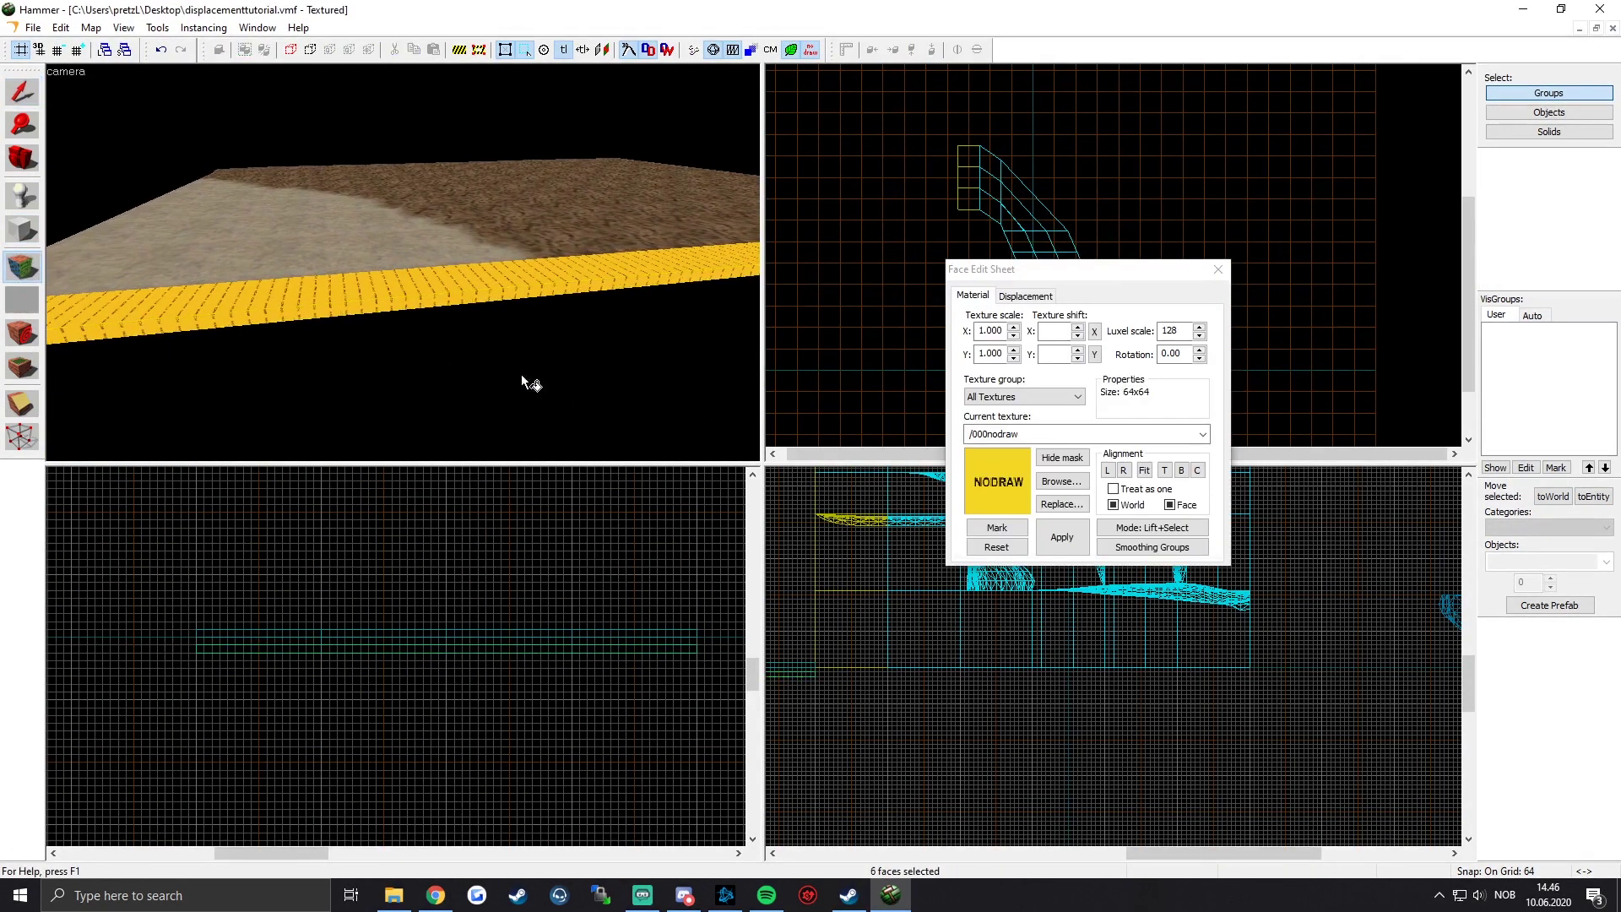
click(1066, 481)
text(tools/bl)
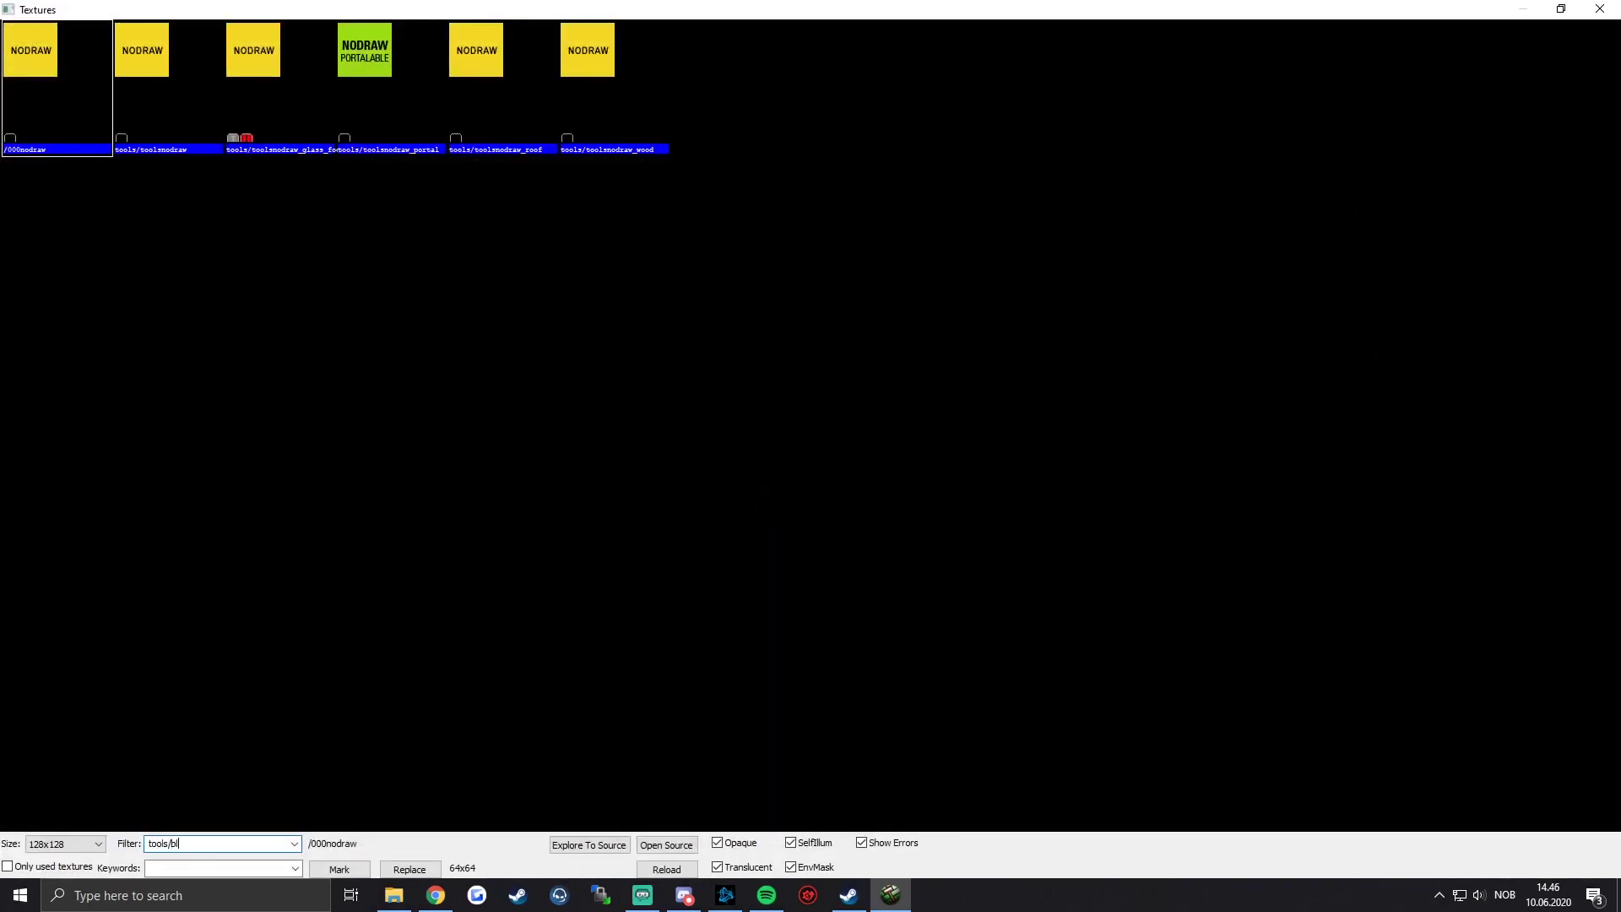
text(ack)
key(BackSpace)
key(BackSpace)
key(BackSpace)
key(BackSpace)
key(BackSpace)
key(BackSpace)
key(BackSpace)
key(BackSpace)
key(BackSpace)
key(BackSpace)
key(BackSpace)
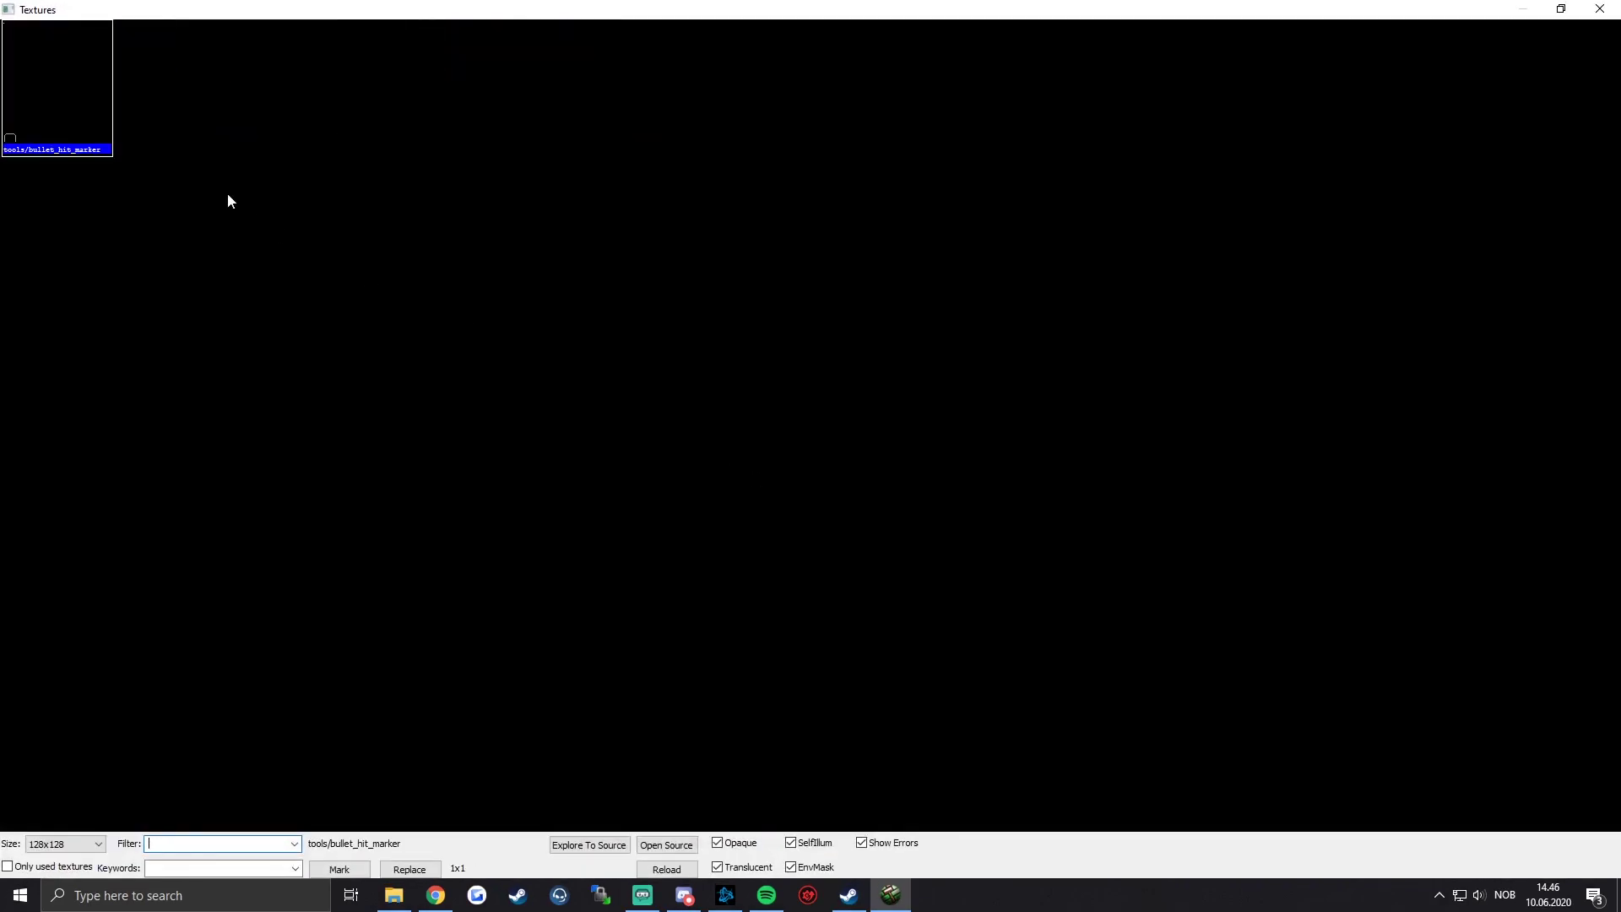
text(black)
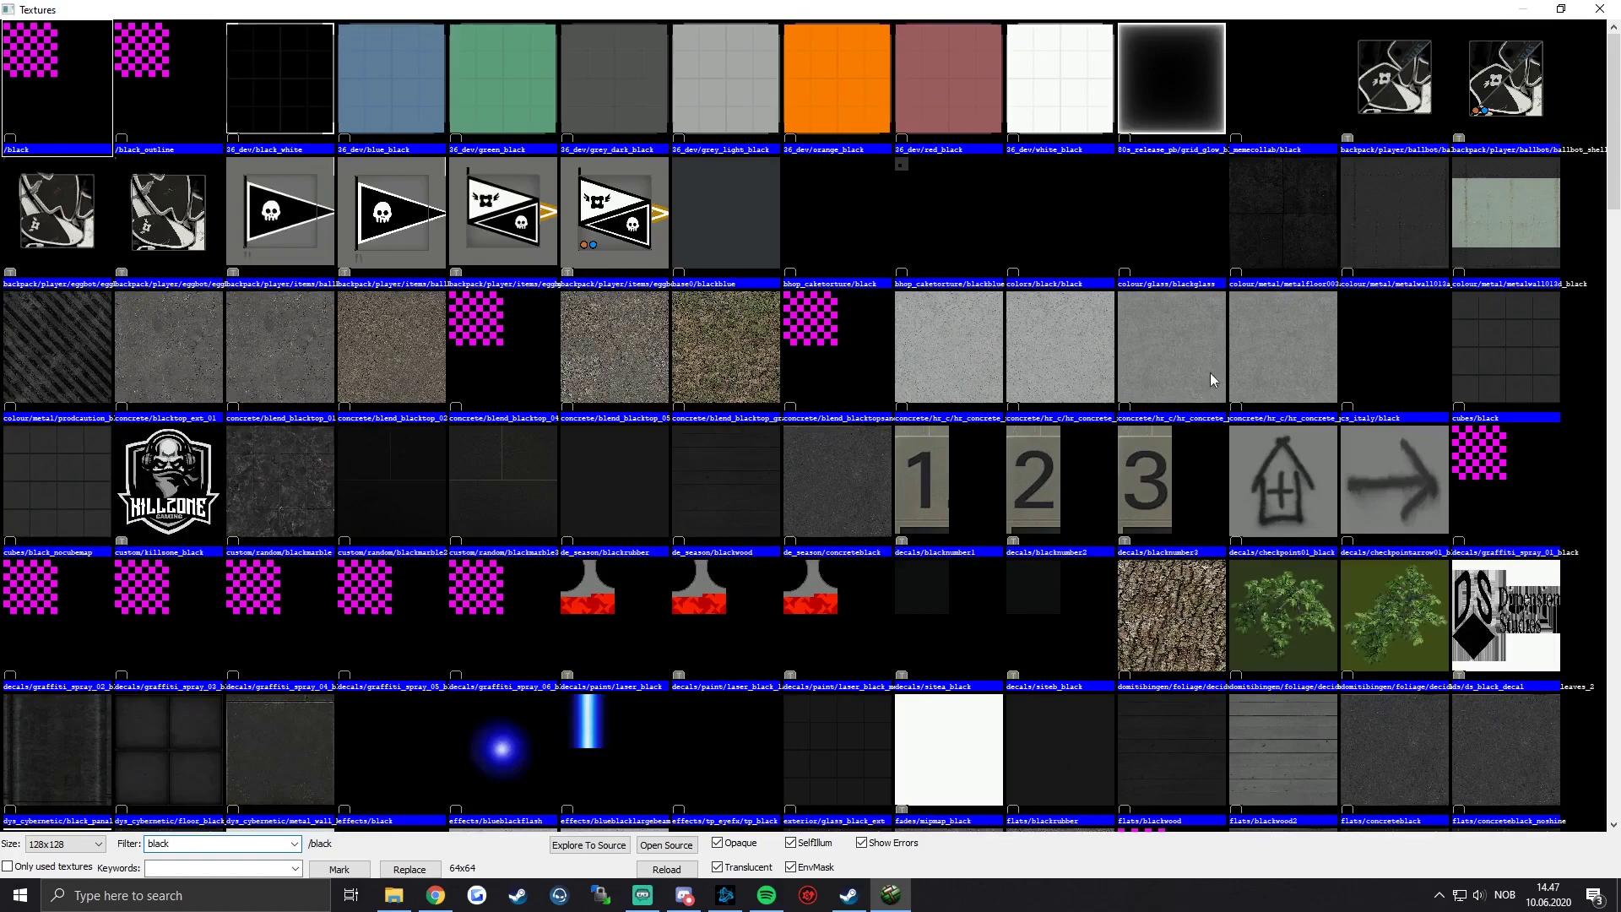
double_click(1402, 337)
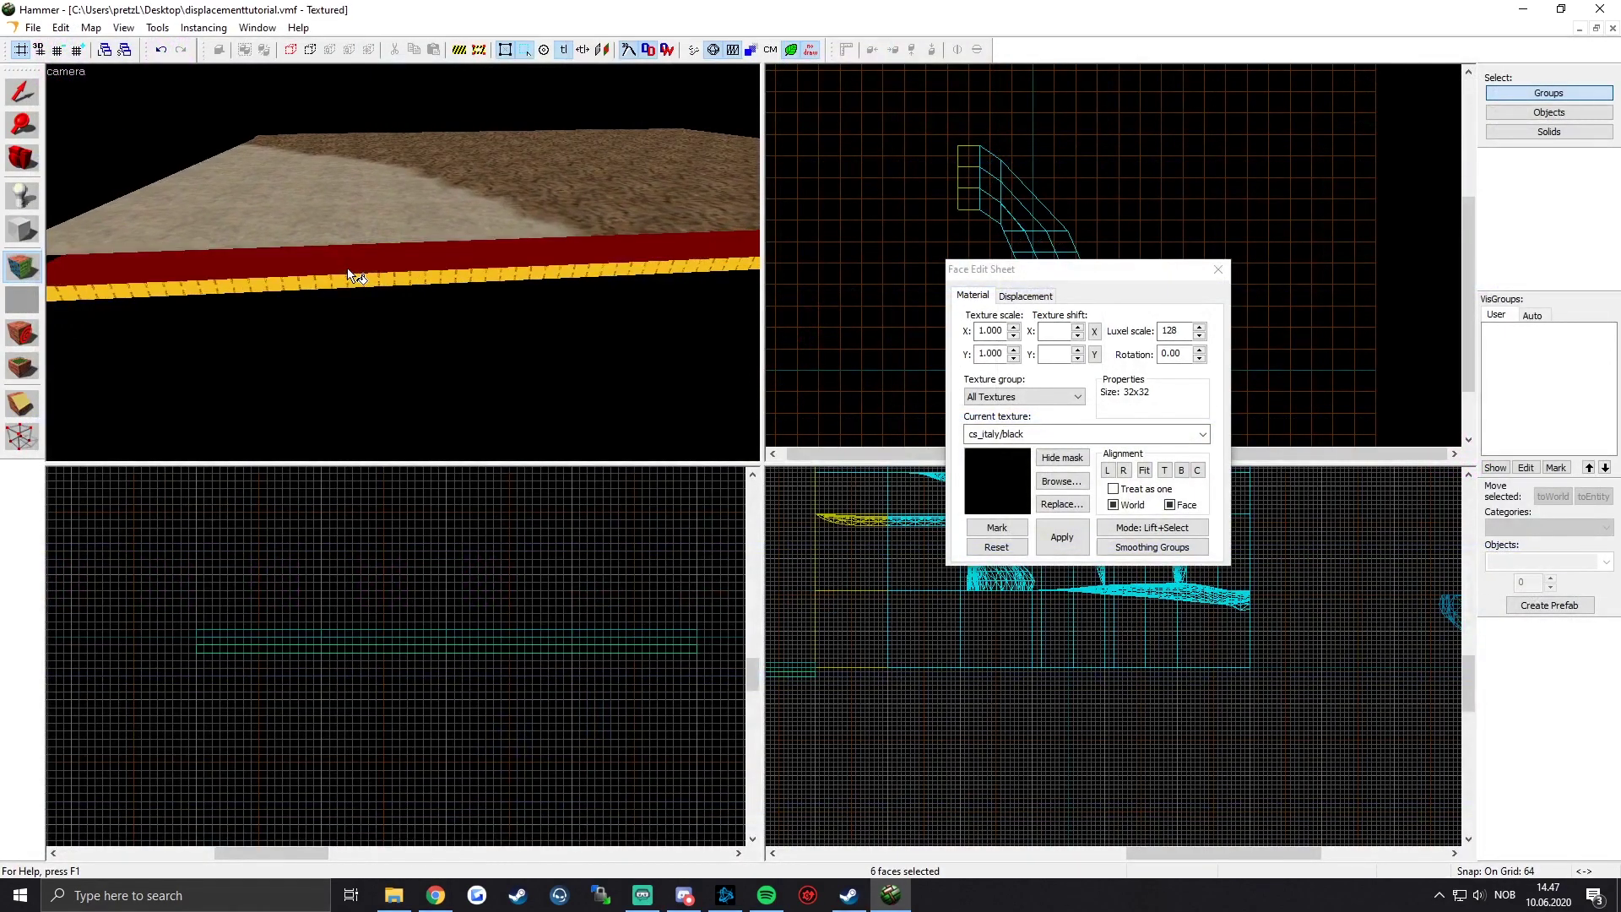
Step: Leave face editing and copy the block 64 units up so the clone sits directly on the original beneath the flat ground
click(402, 264)
key(w)
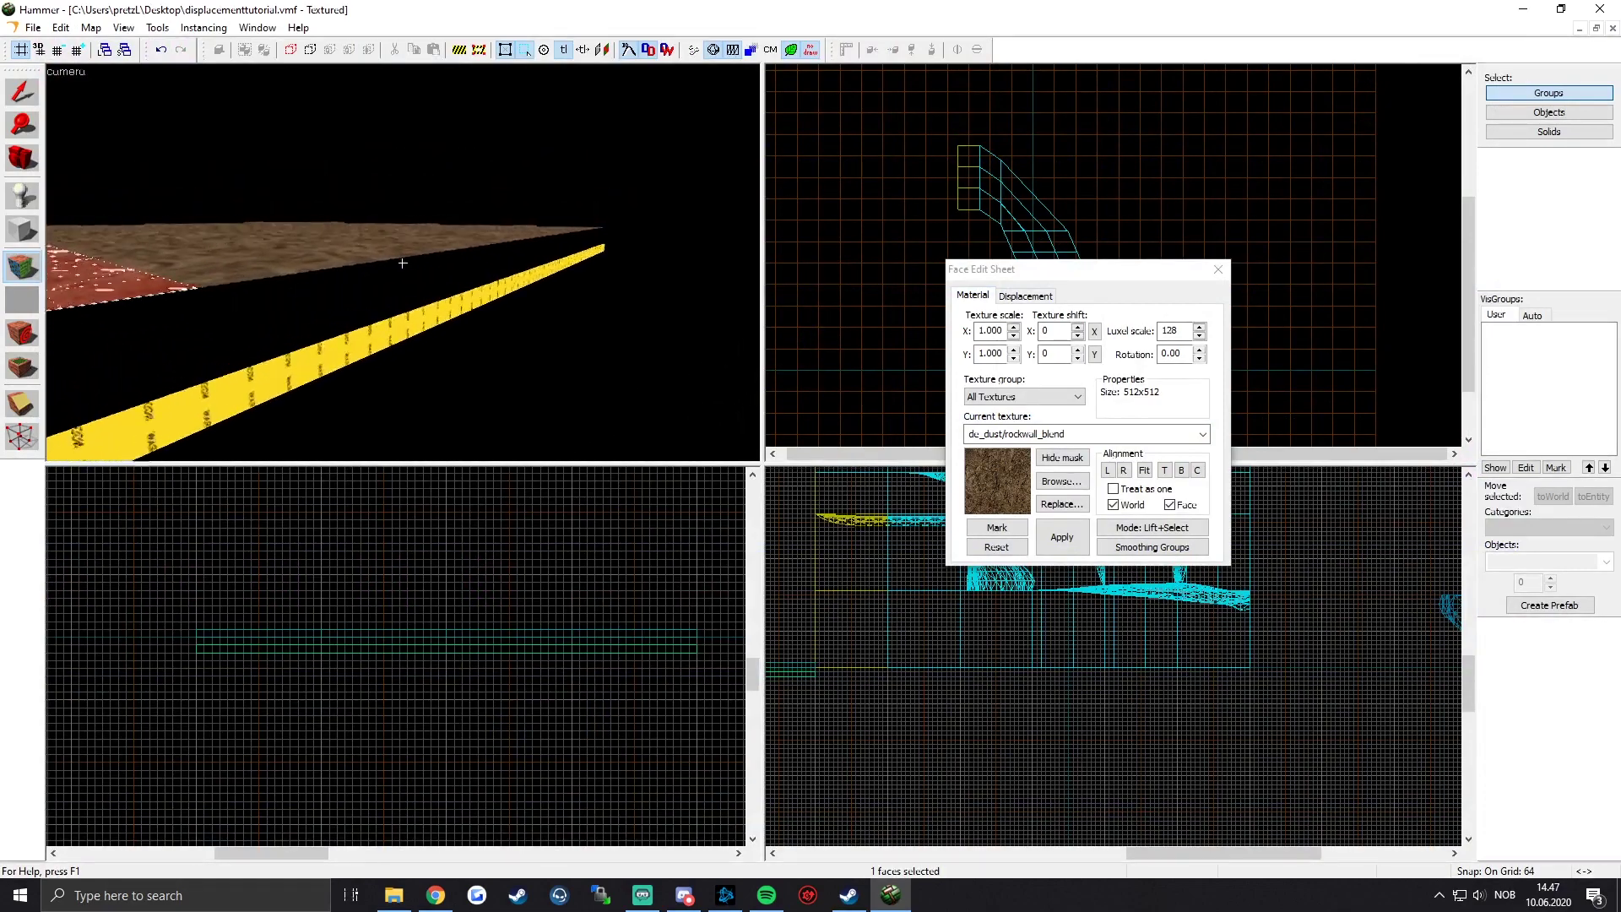
key(z)
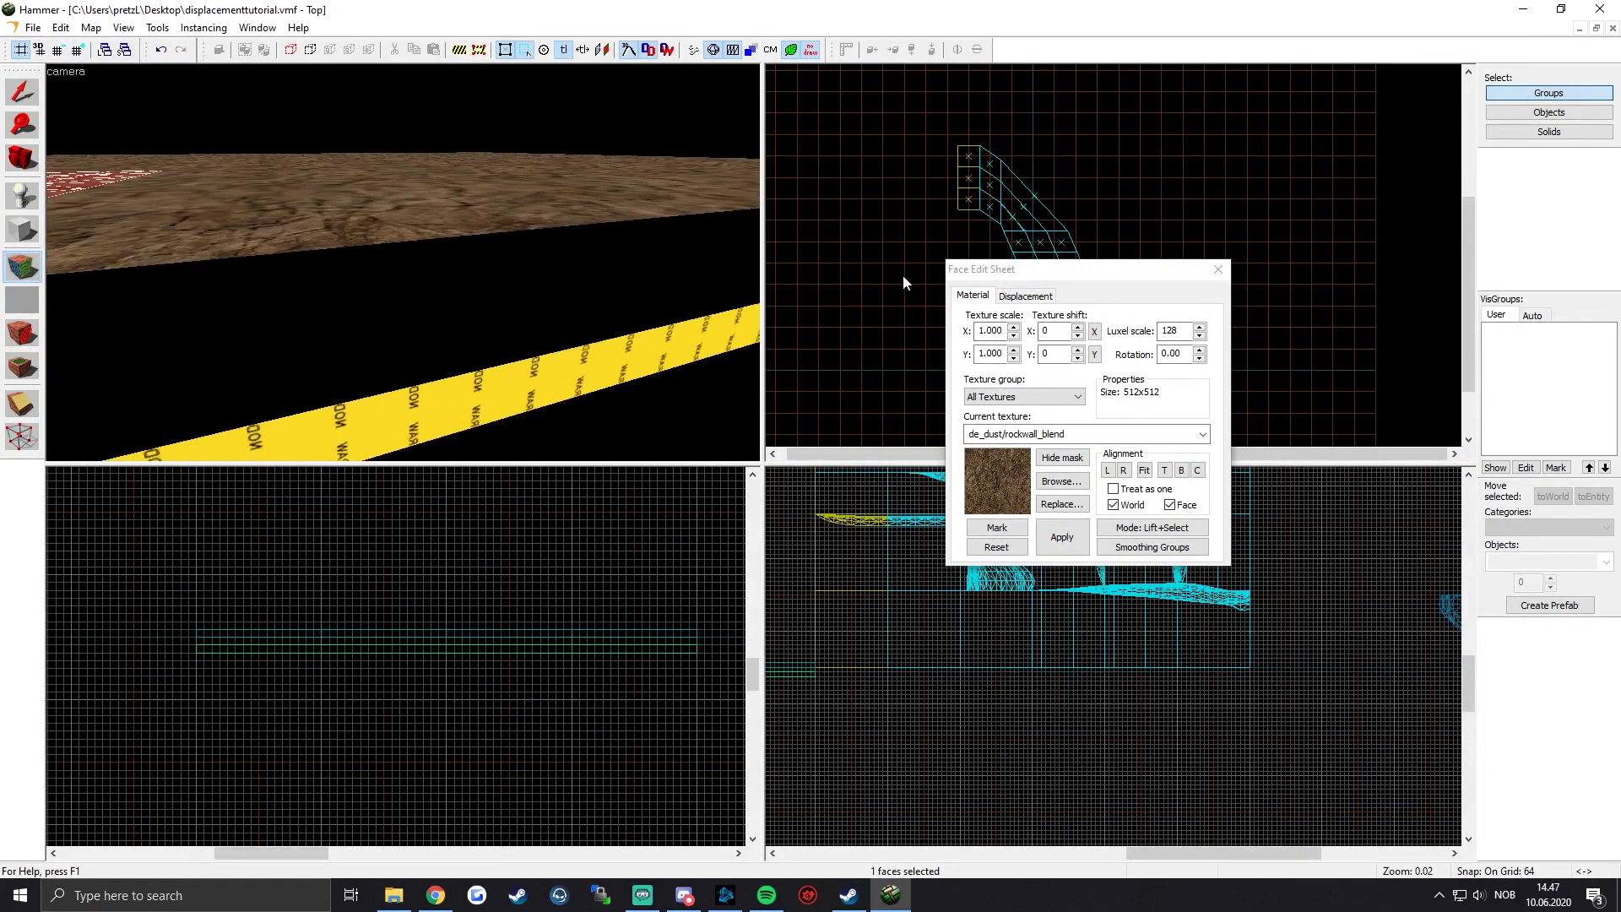
click(1218, 268)
scroll(459, 618, up, 5)
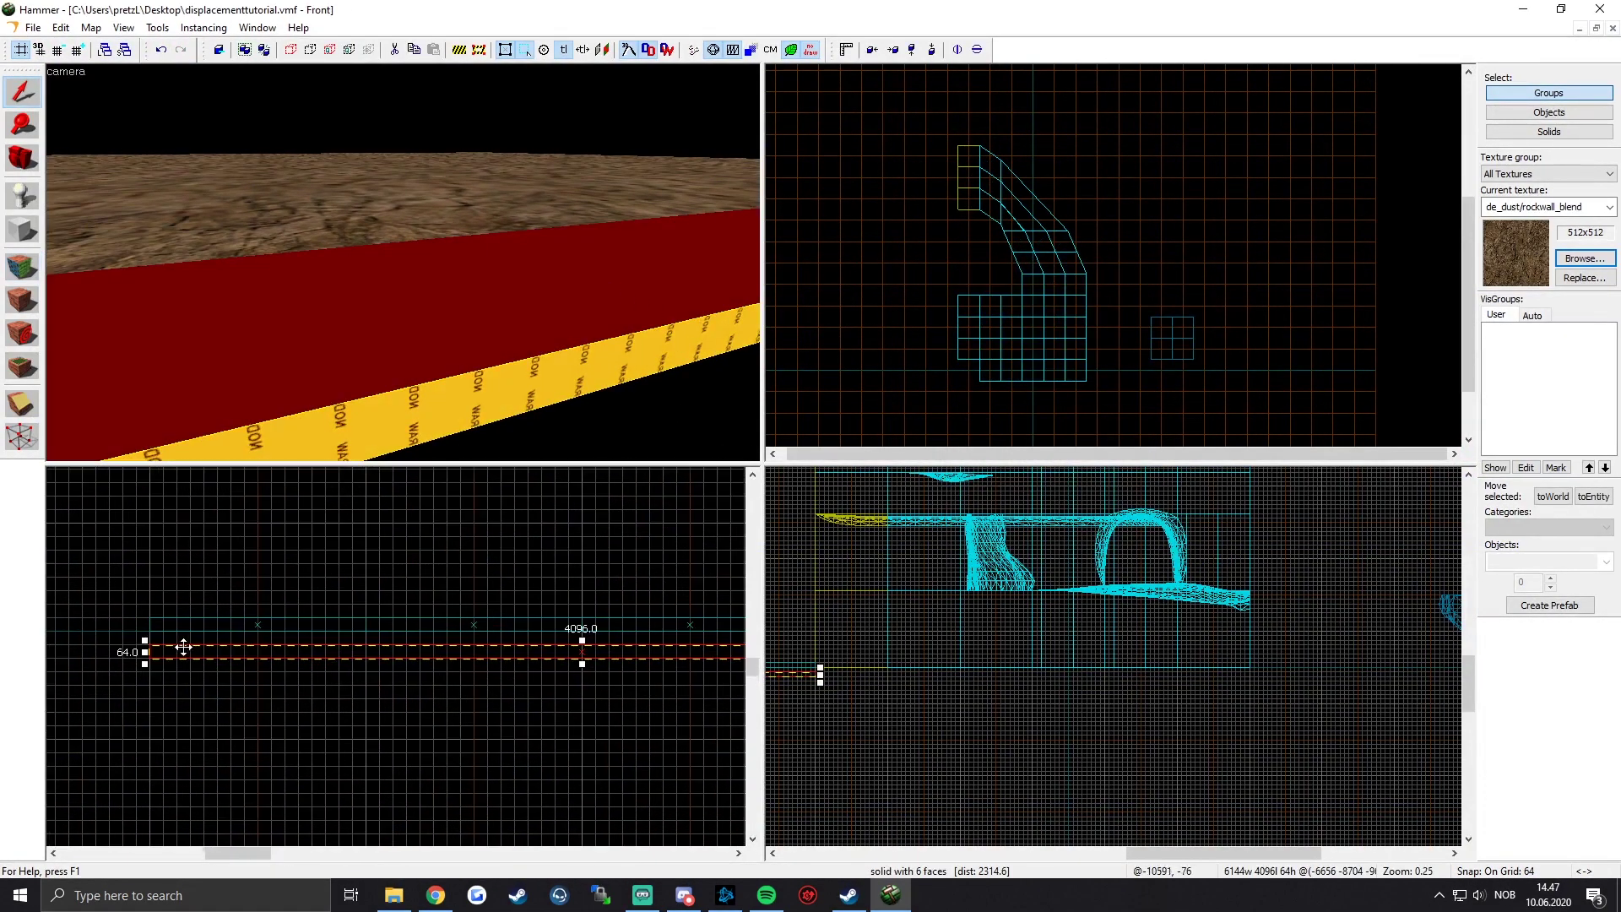
drag(230, 657, 212, 646)
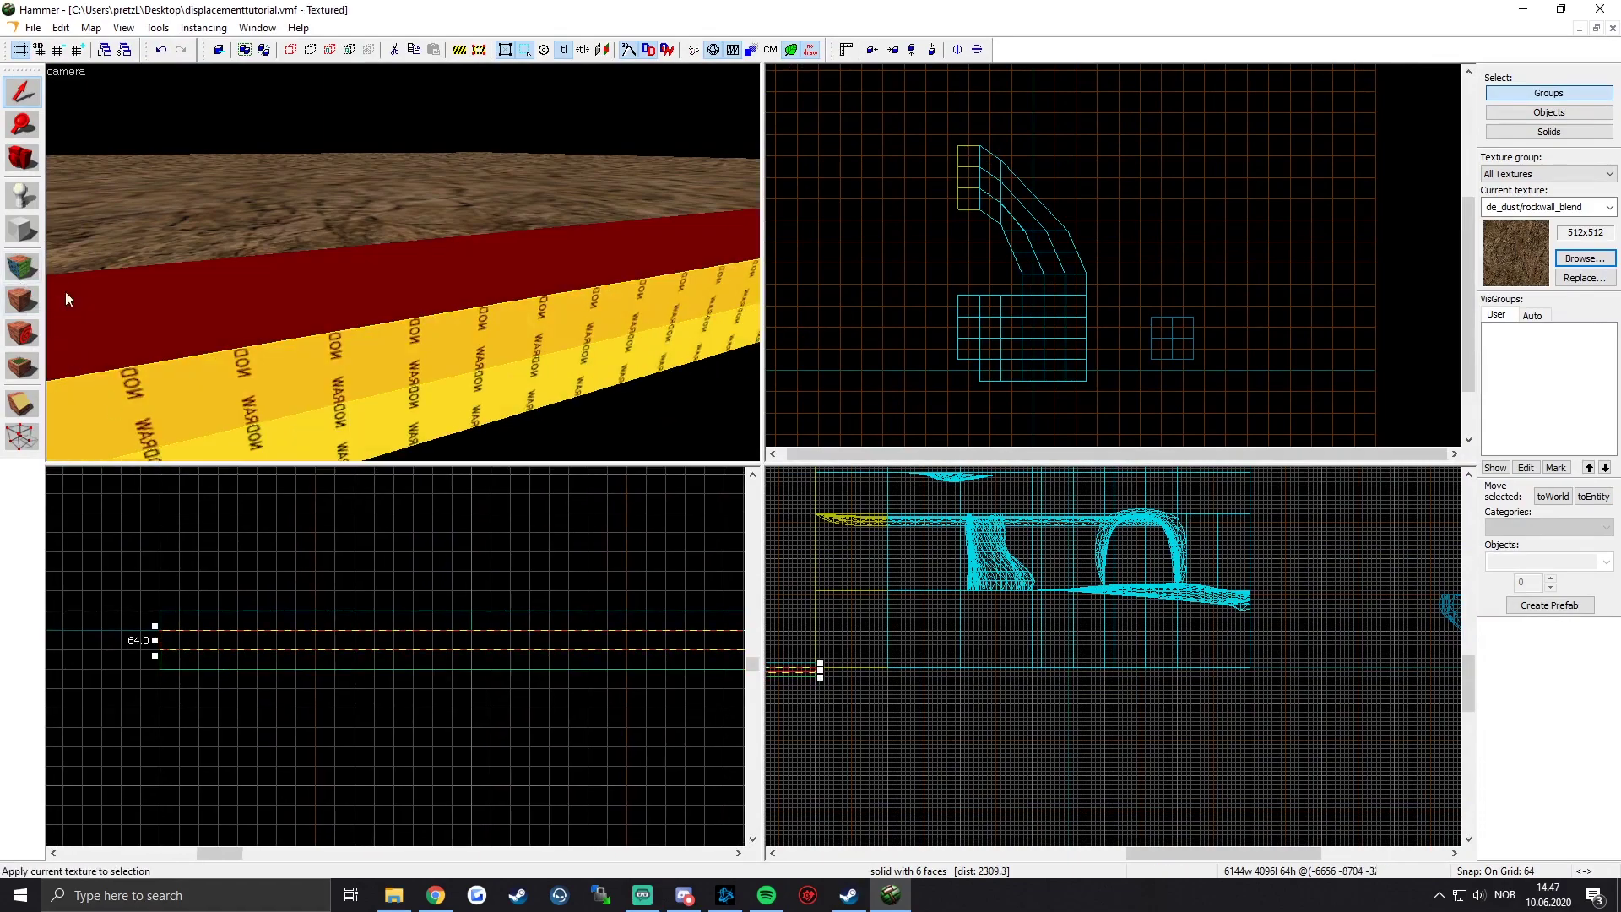
Step: Choose tools/toolsblocklight as the current texture, filtering the textures by "blocklight"
click(1584, 258)
text(tools/blockl)
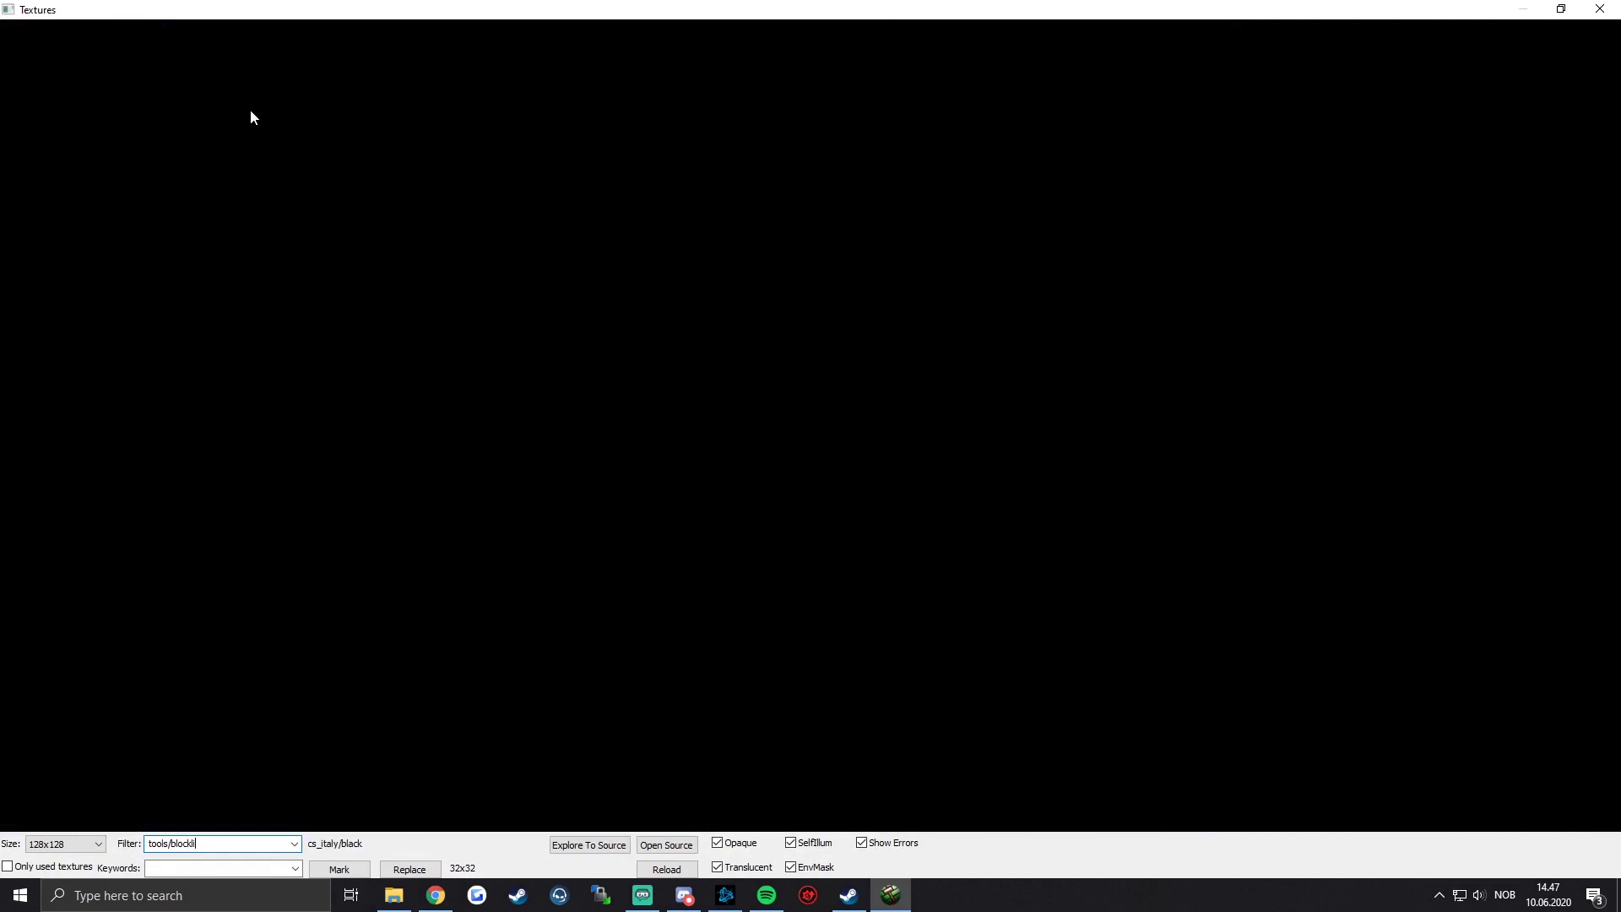
key(BackSpace)
key(BackSpace)
key(BackSpace)
key(BackSpace)
key(BackSpace)
key(BackSpace)
key(BackSpace)
key(BackSpace)
key(BackSpace)
key(BackSpace)
key(BackSpace)
key(BackSpace)
text(blocklight)
double_click(67, 91)
key(z)
key(s)
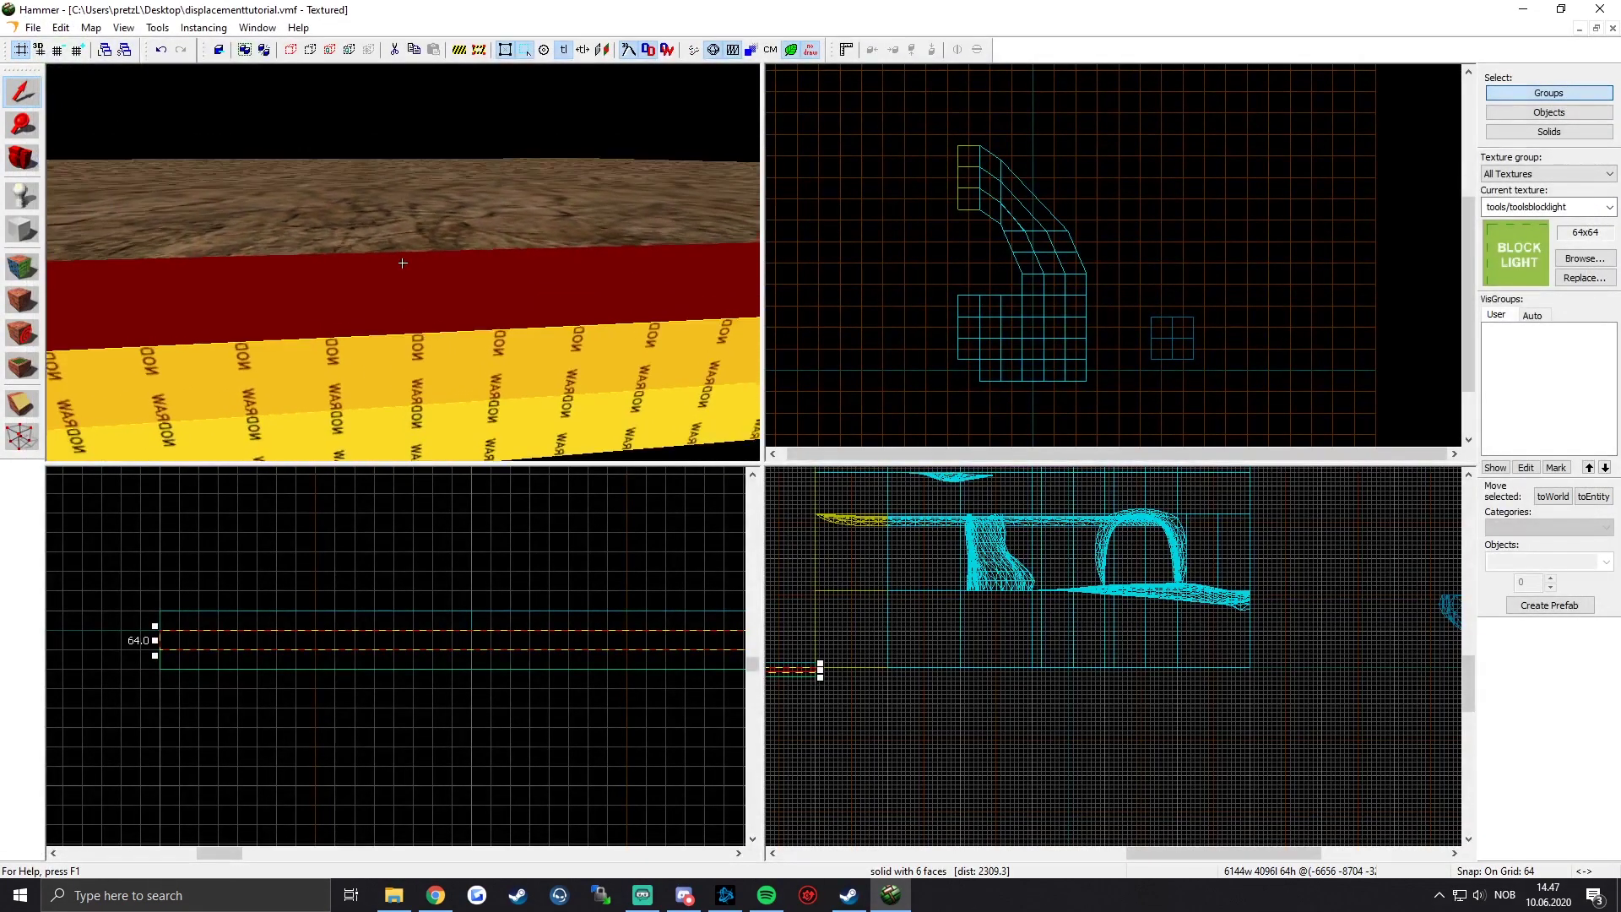
Step: Apply the blocklight texture to the upper block and save the map
click(24, 302)
key(z)
key(w)
key(w)
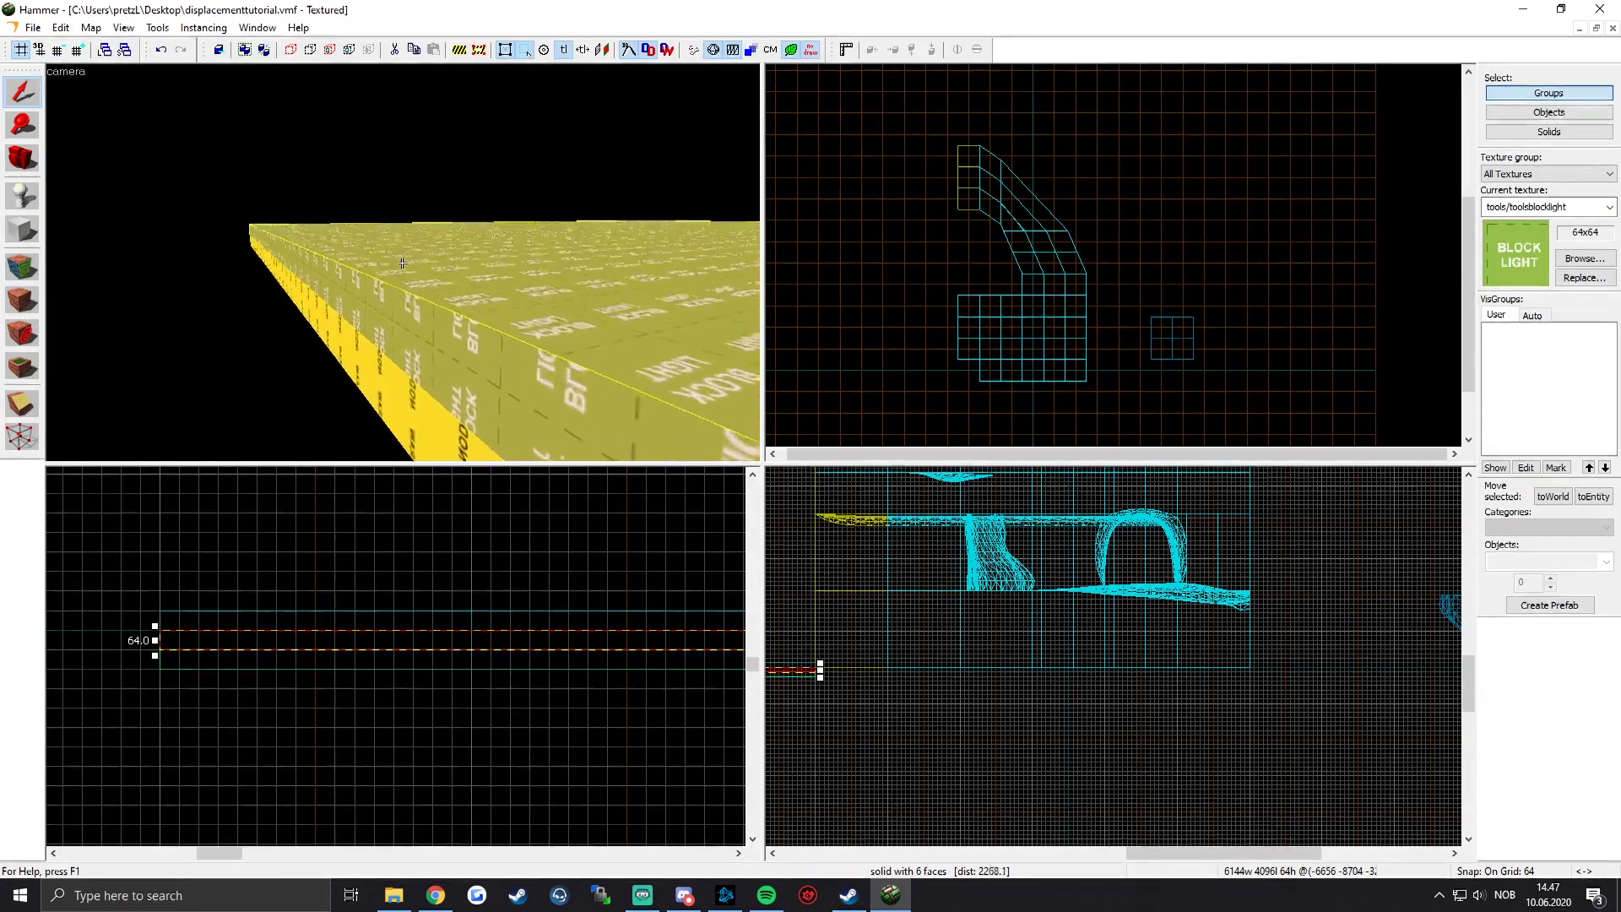
key(s)
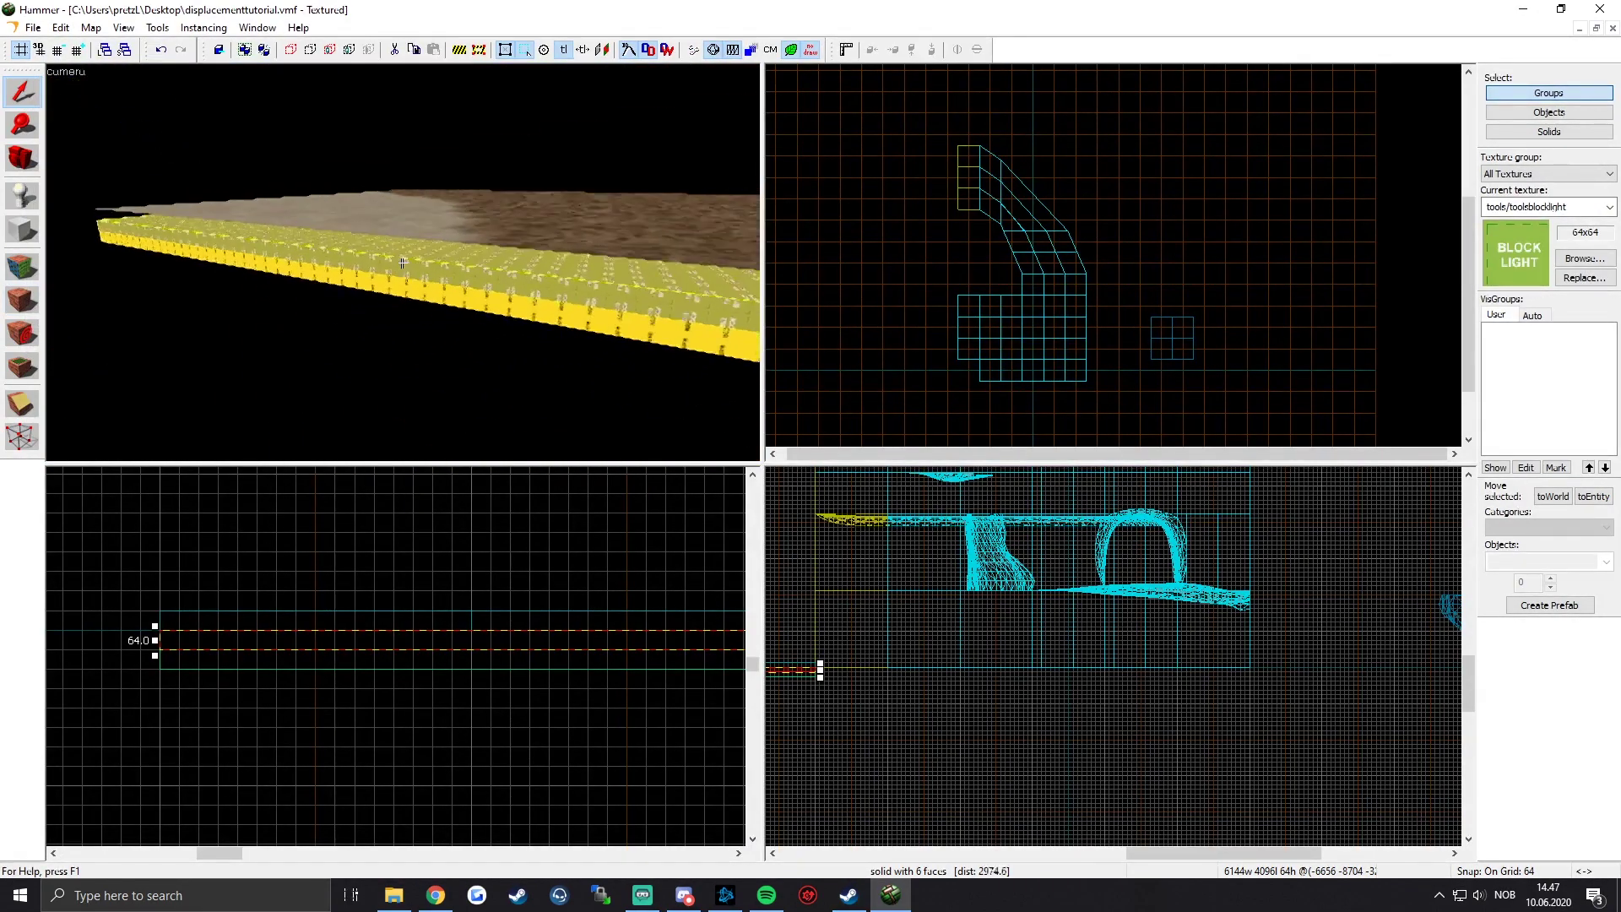
key(z)
key(ctrl+s)
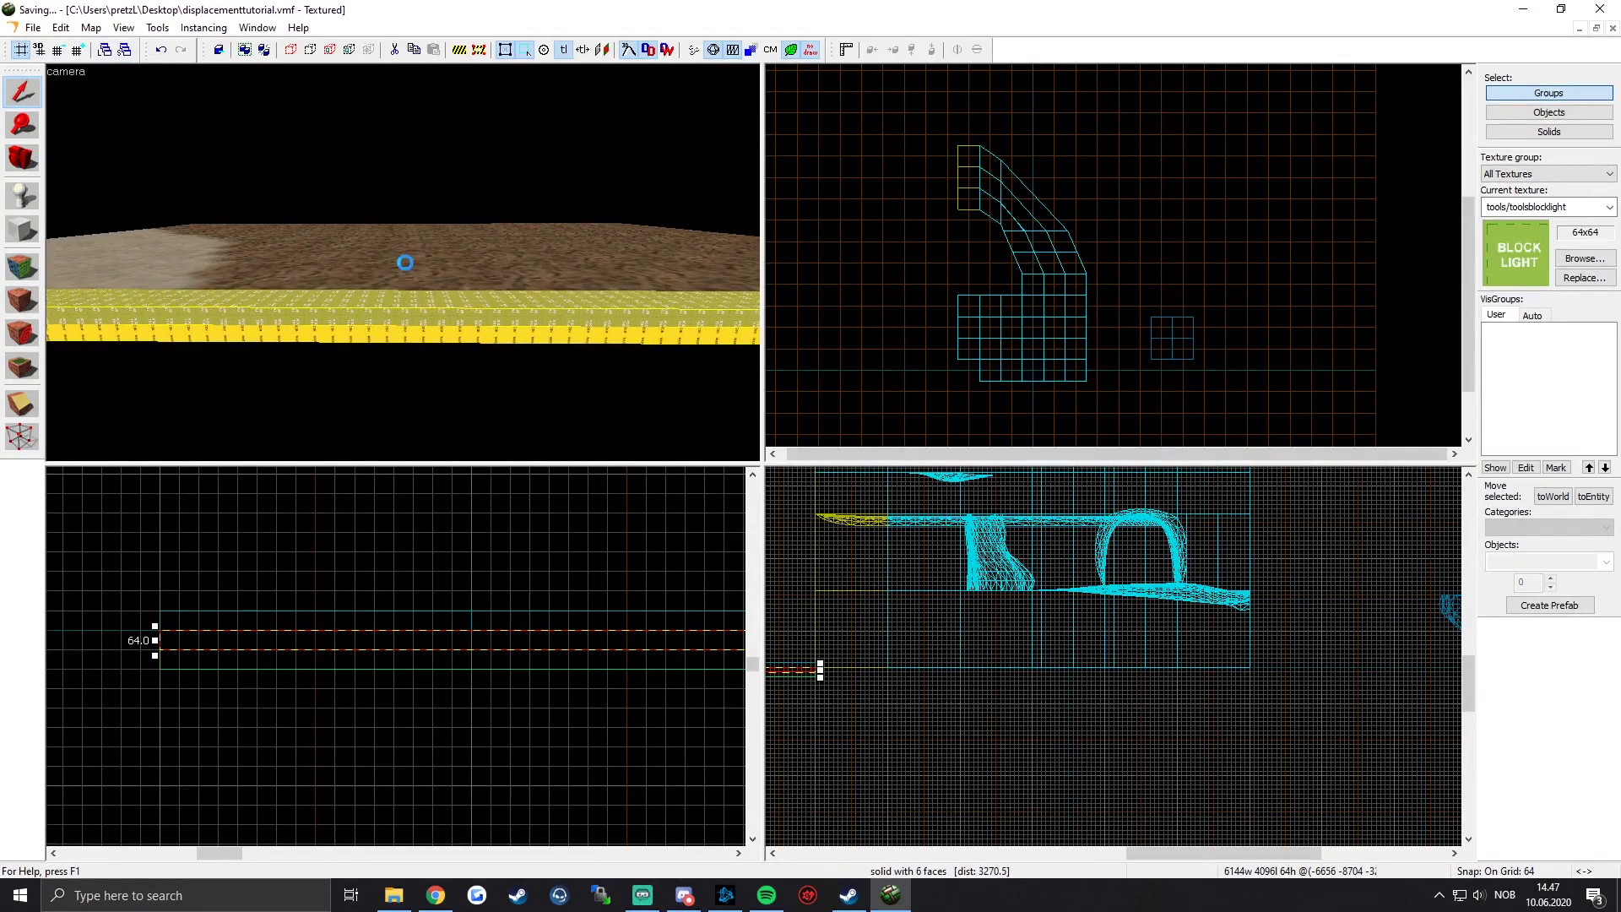
Step: Examine the blocklight layer's edges, select individual ground tiles above it, and save the map
key(z)
key(w)
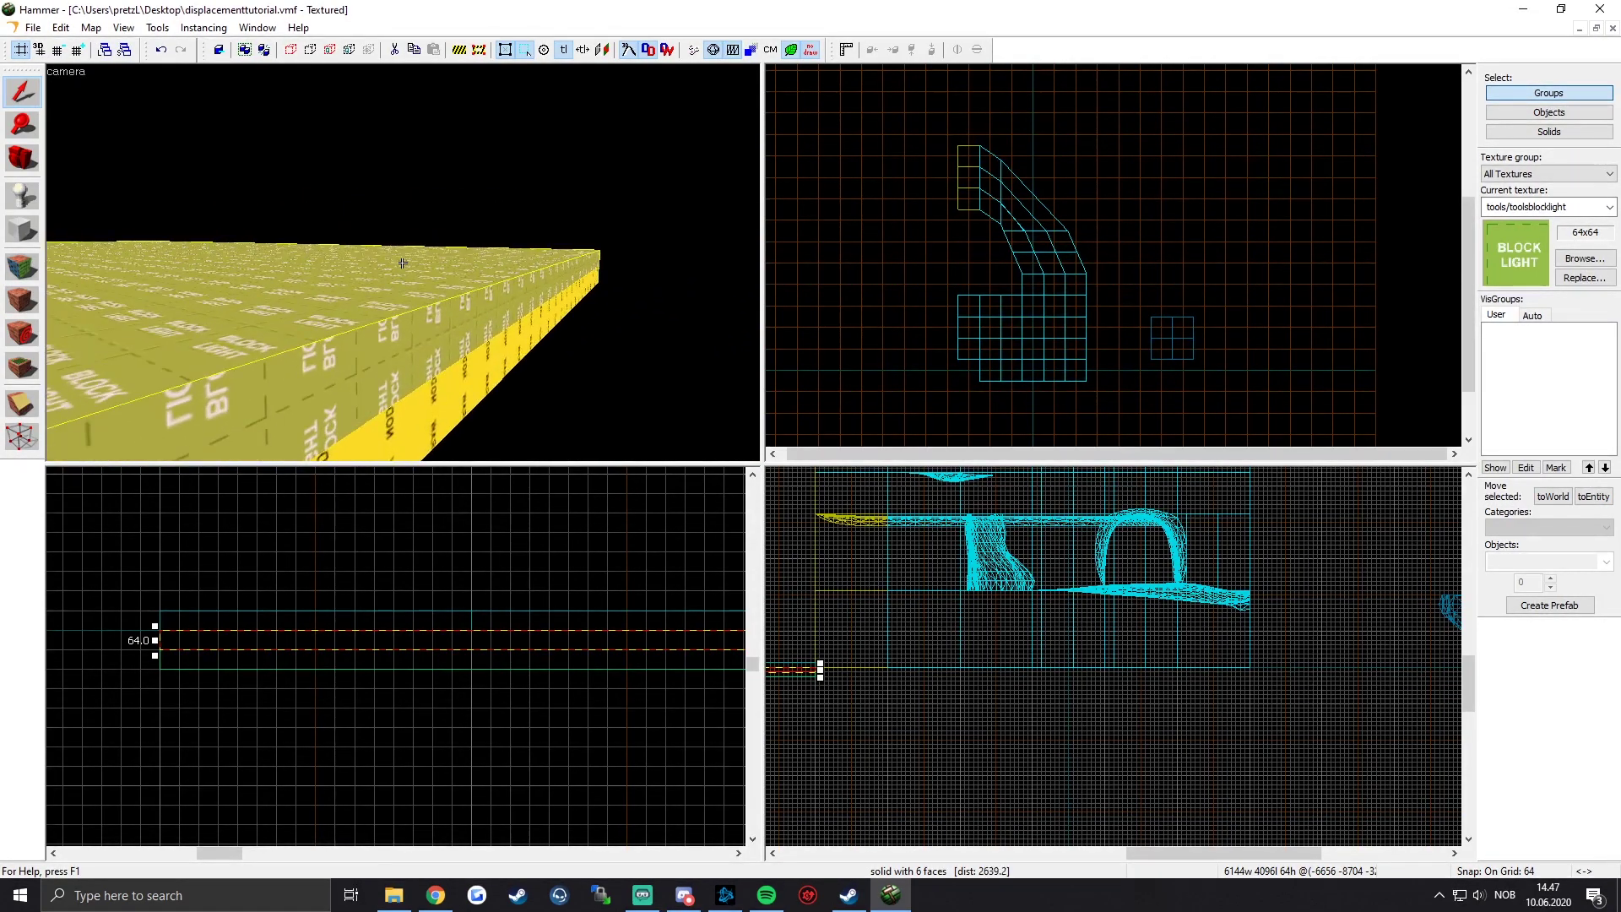
key(s)
key(s)
click(402, 263)
key(z)
key(ctrl+s)
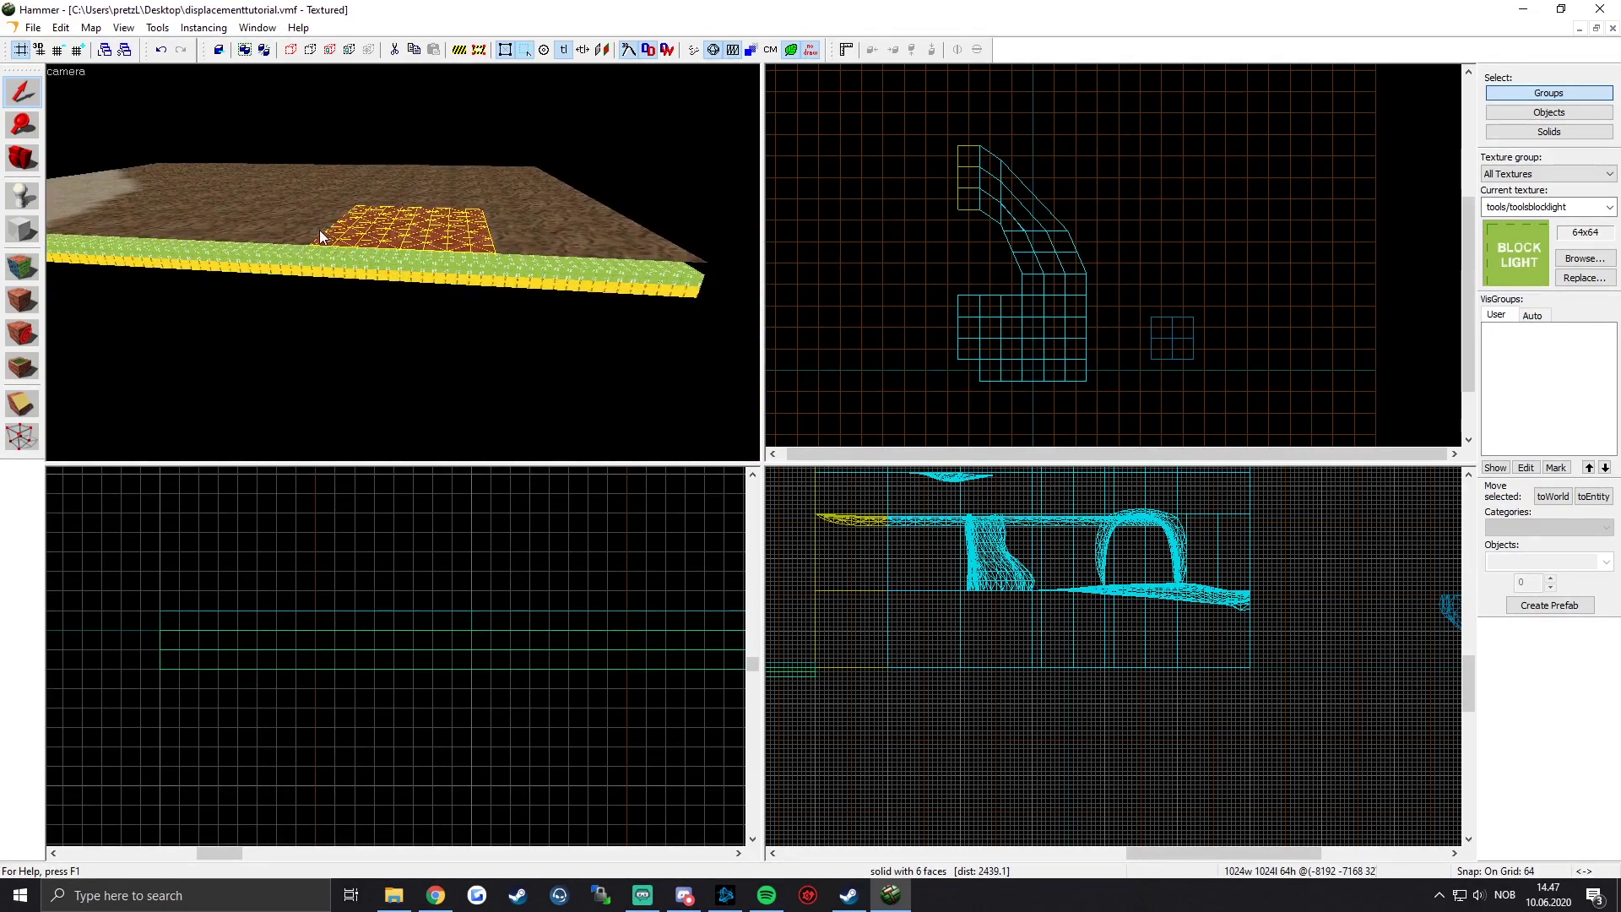
key(z)
key(w)
key(z)
key(ctrl+s)
click(327, 226)
drag(326, 221, 427, 224)
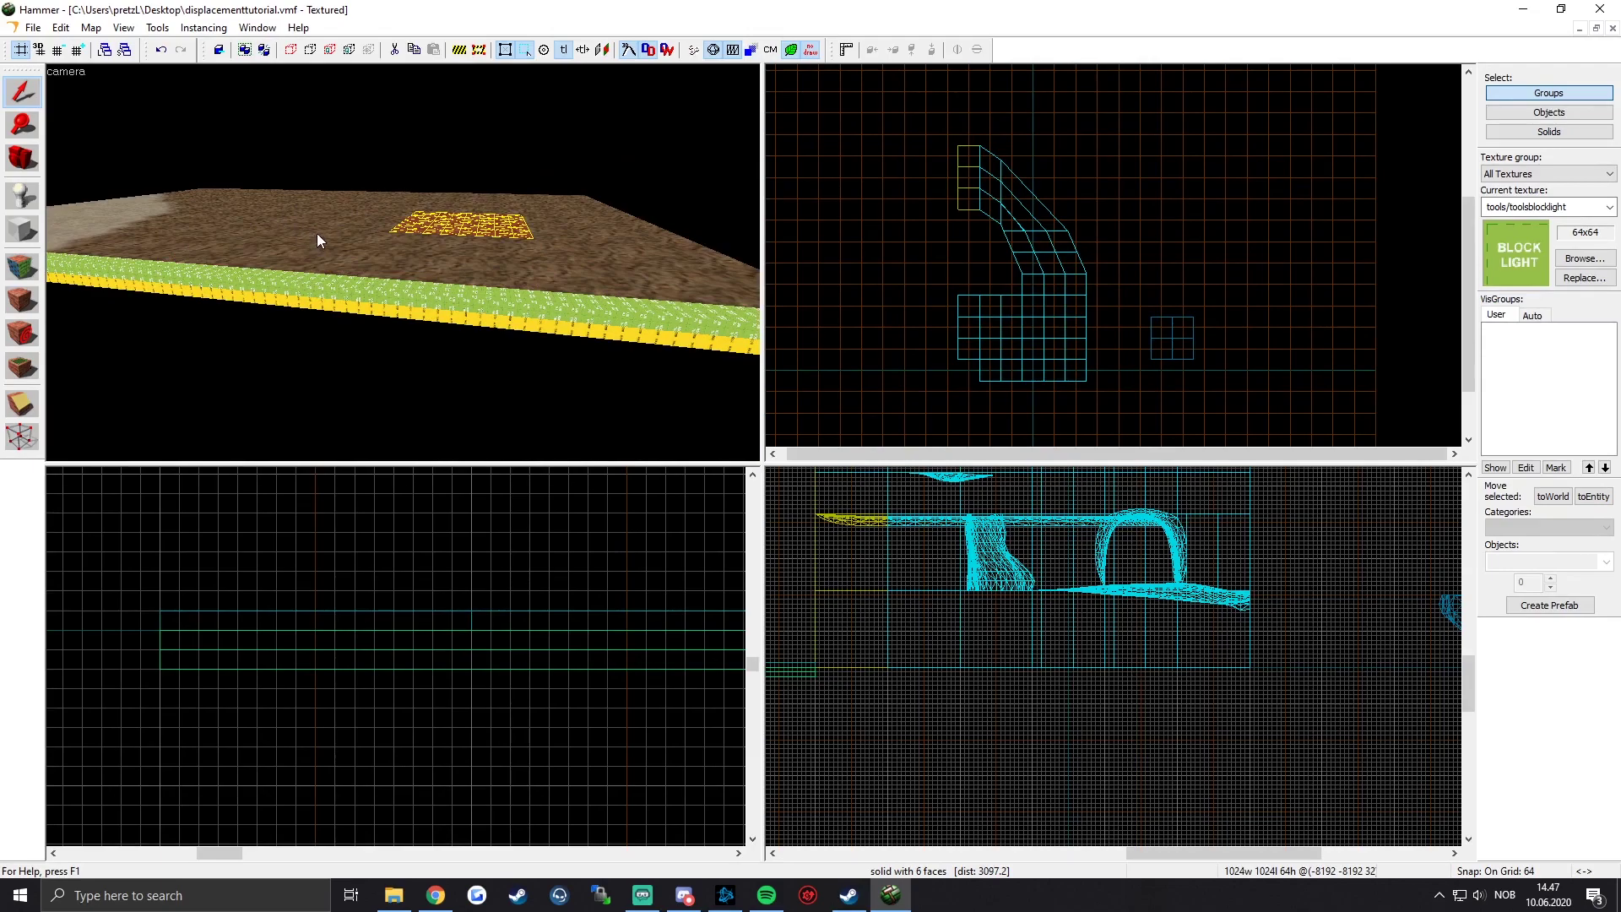
Step: Select the lower block and examine its sides and top face beneath the blocklight layer
key(z)
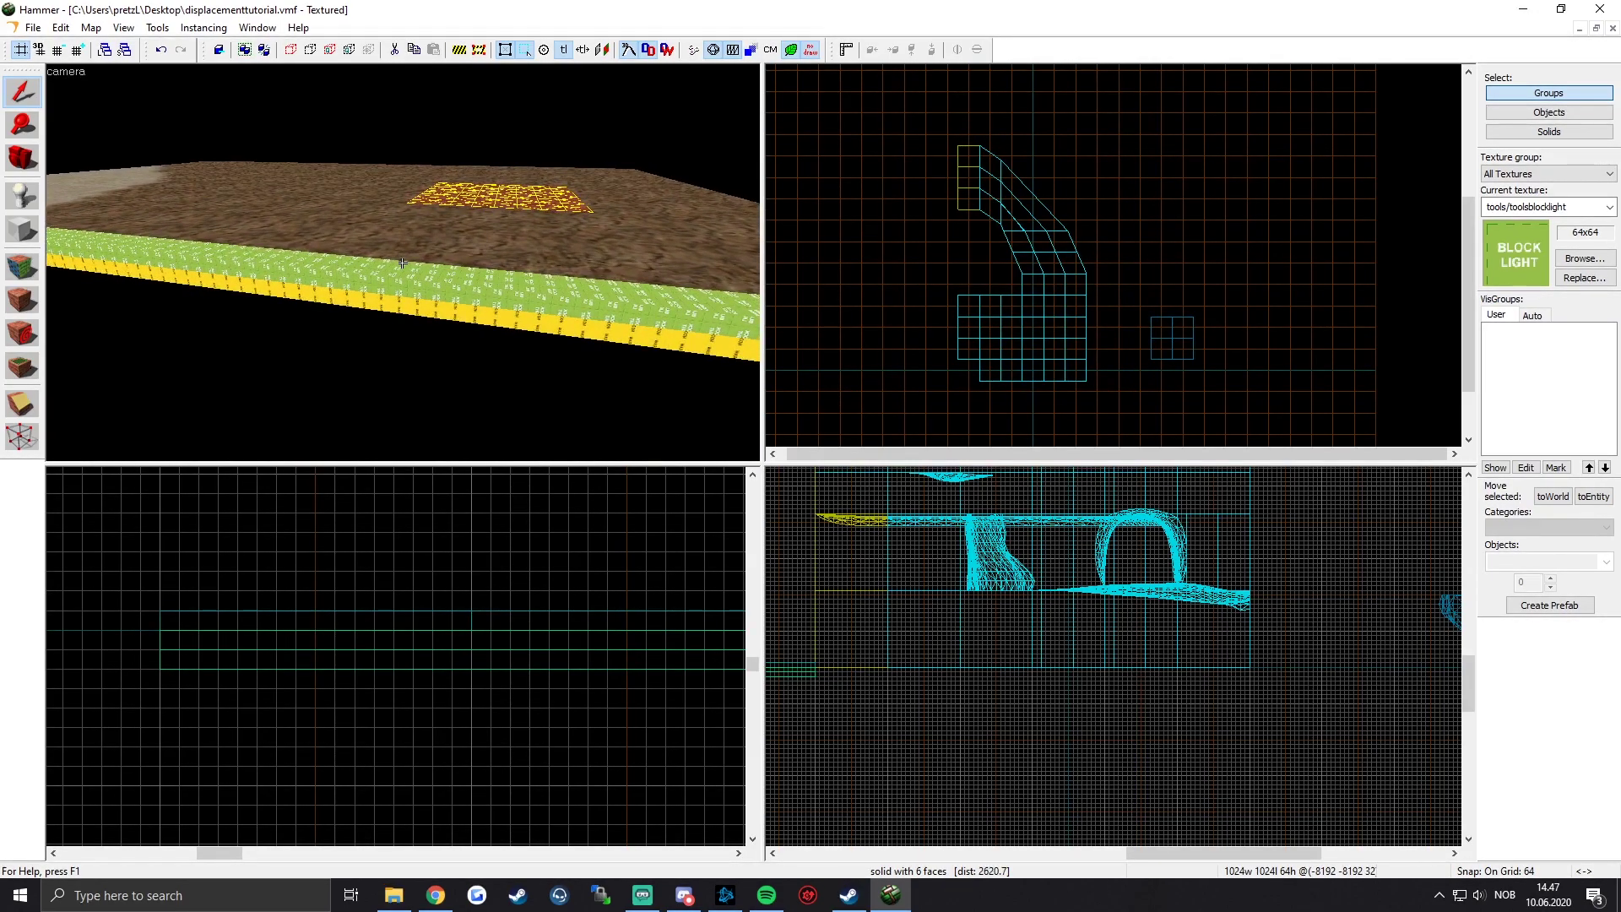
key(w)
key(s)
key(z)
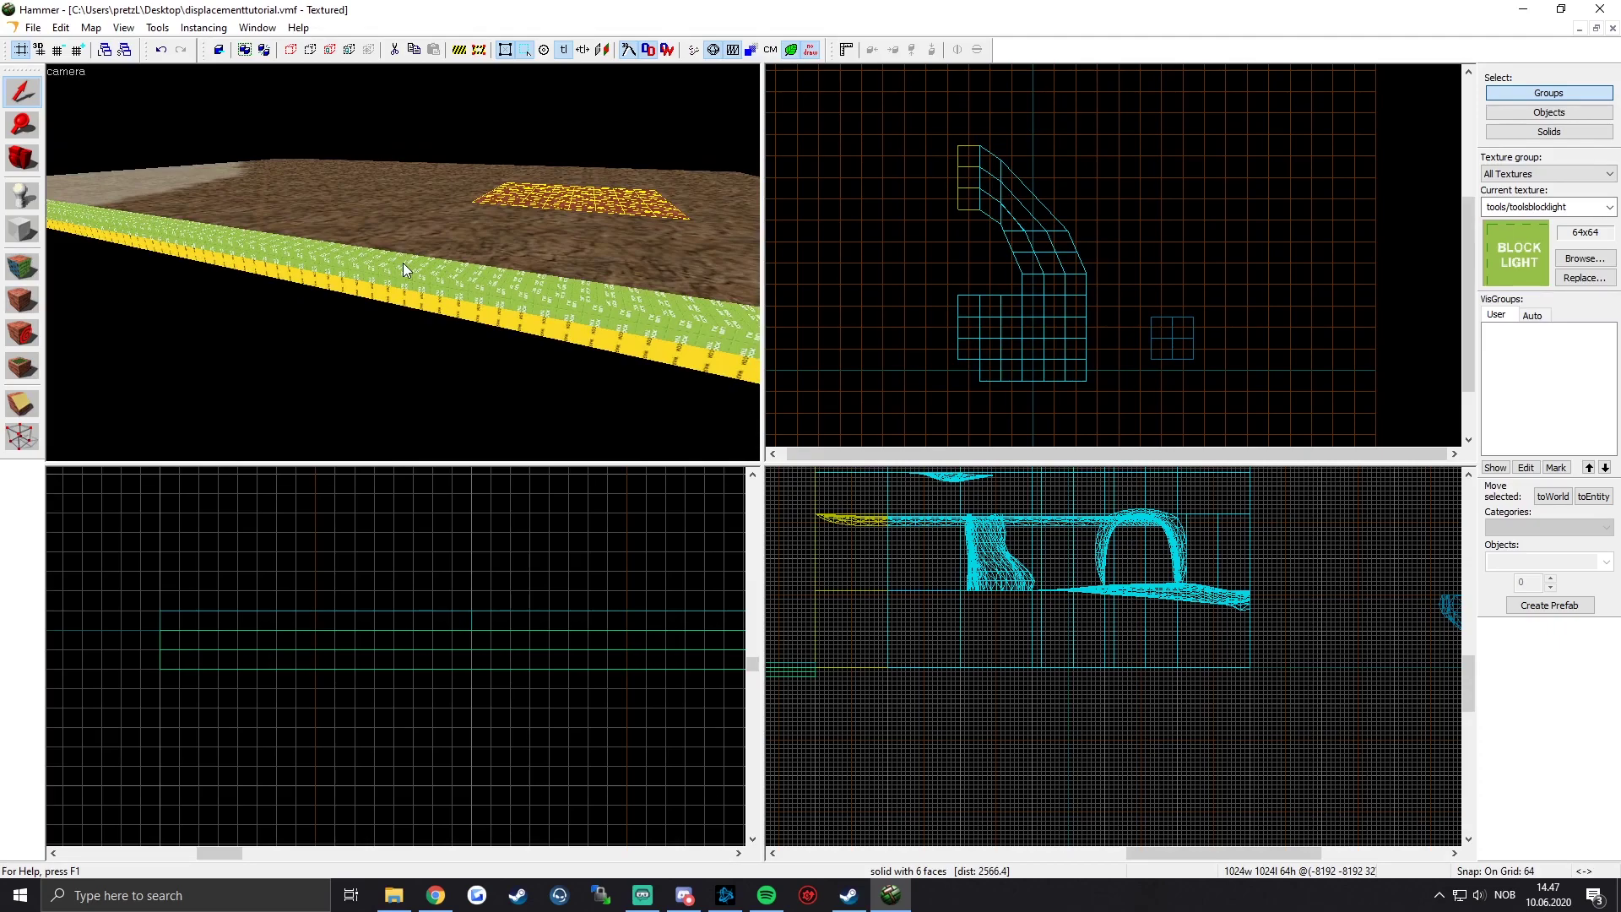
key(z)
key(w)
key(z)
click(368, 296)
key(z)
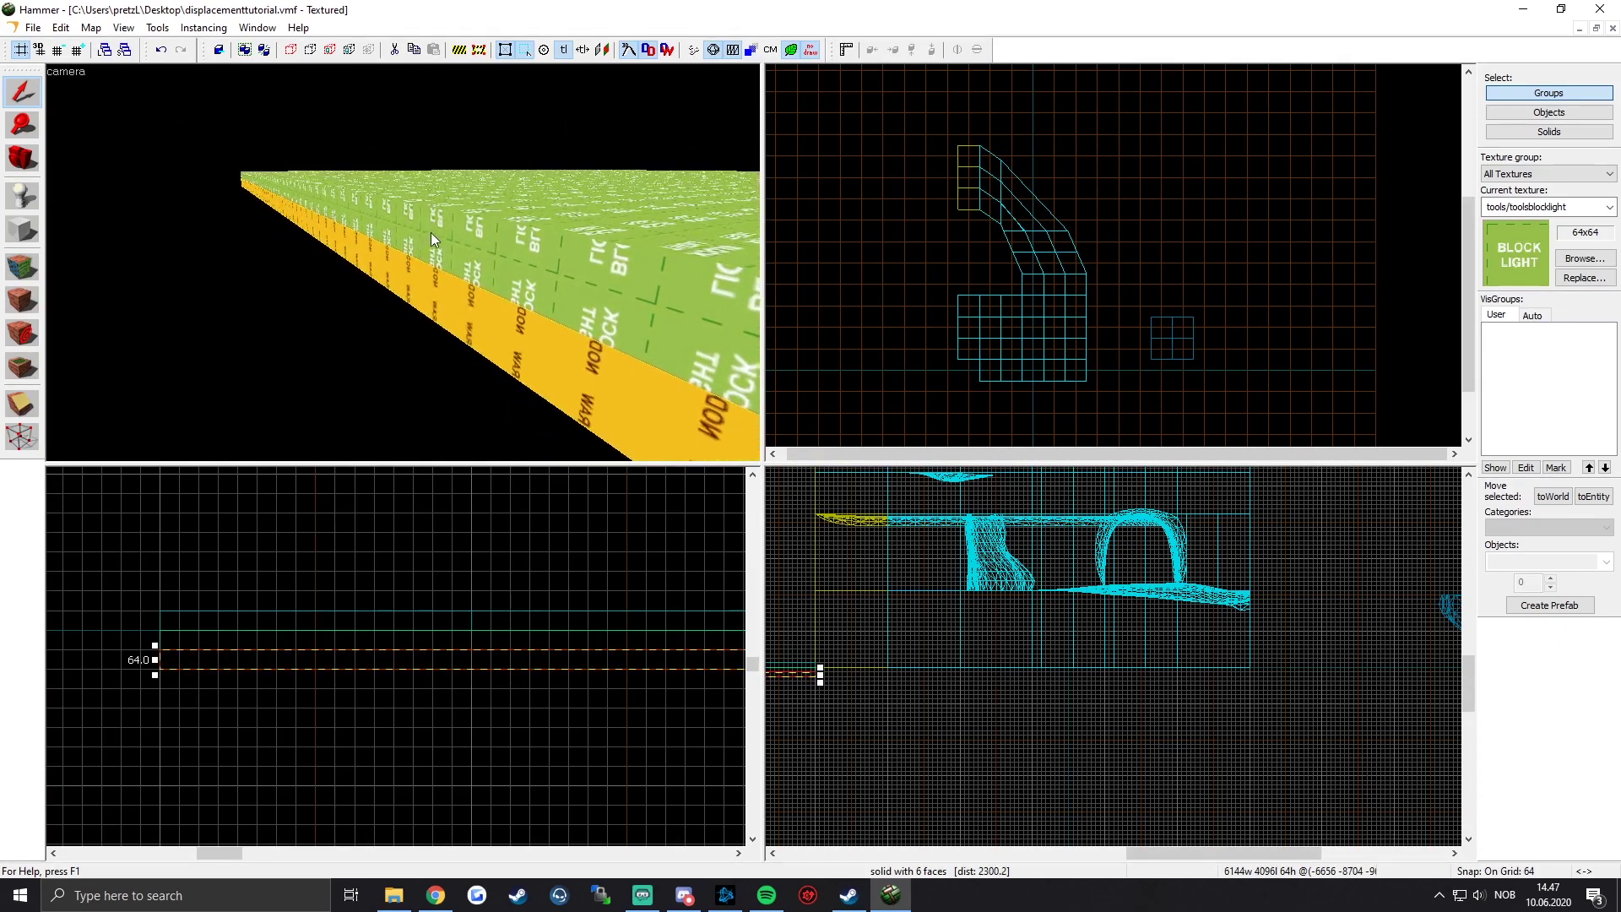
key(z)
key(w)
key(z)
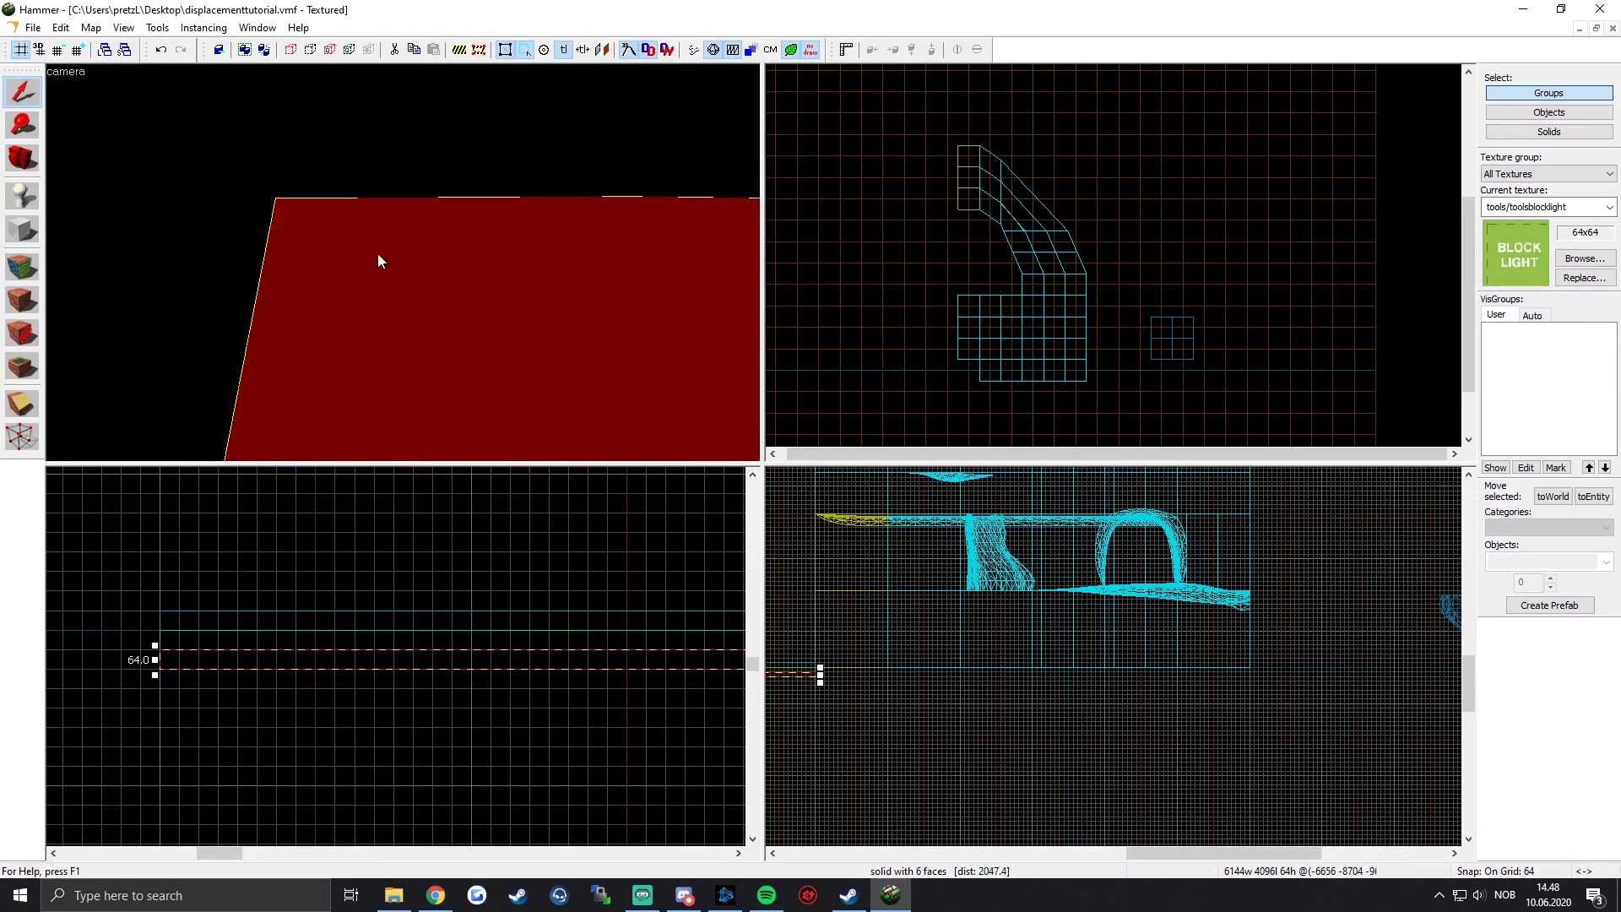
key(z)
key(z)
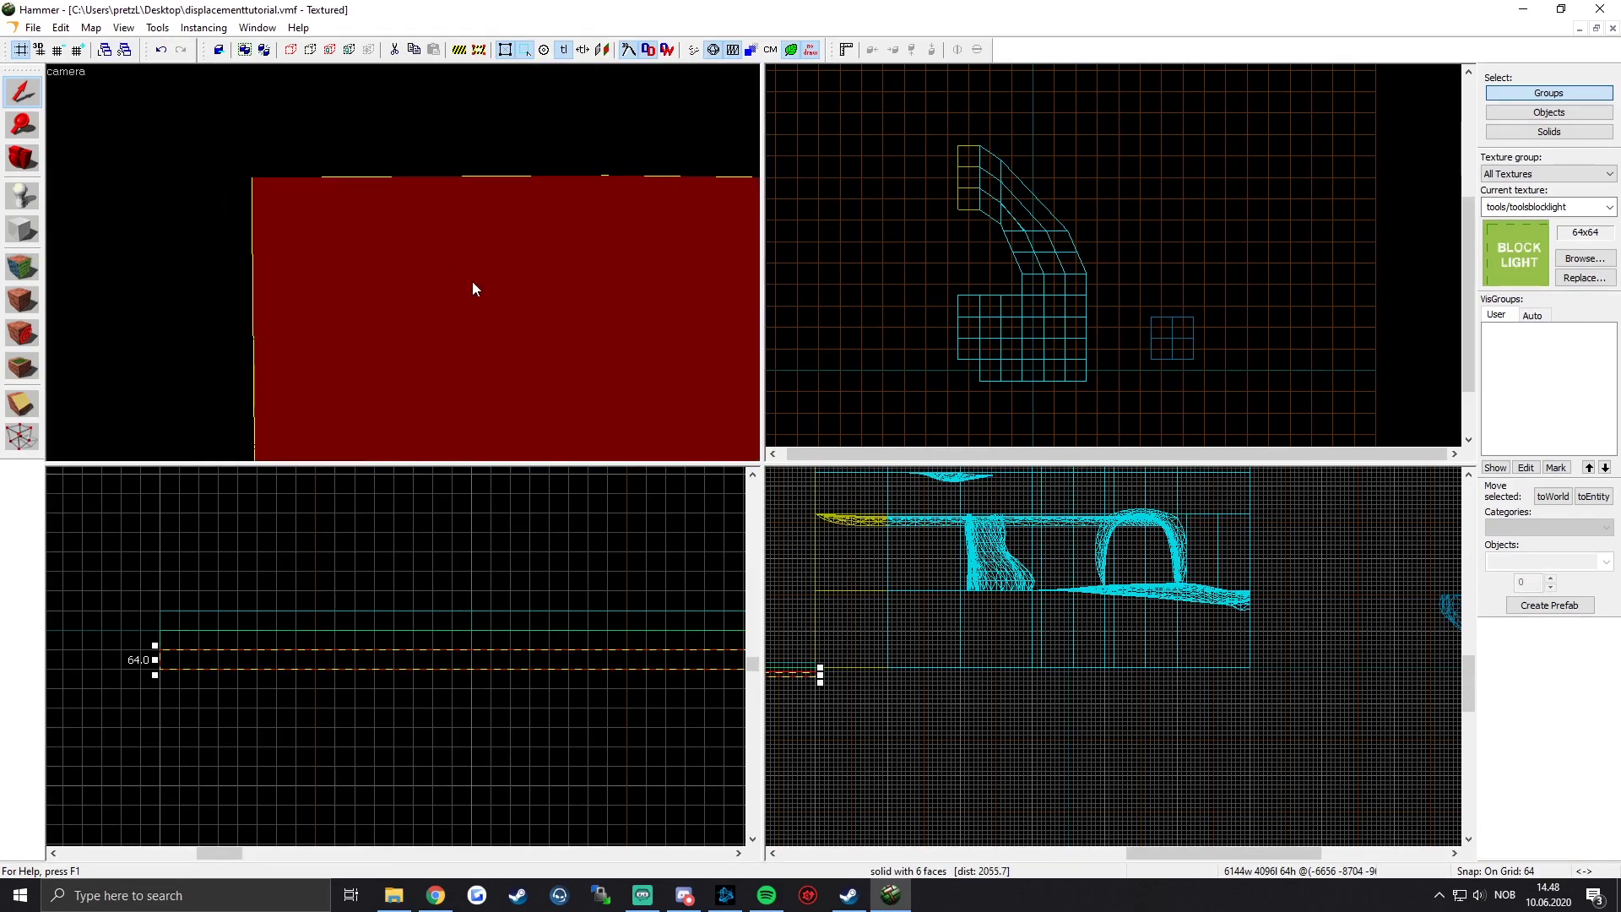
key(z)
key(s)
key(z)
Step: Select the upper blocklight block and view the whole layered ground from close up and far away
click(474, 243)
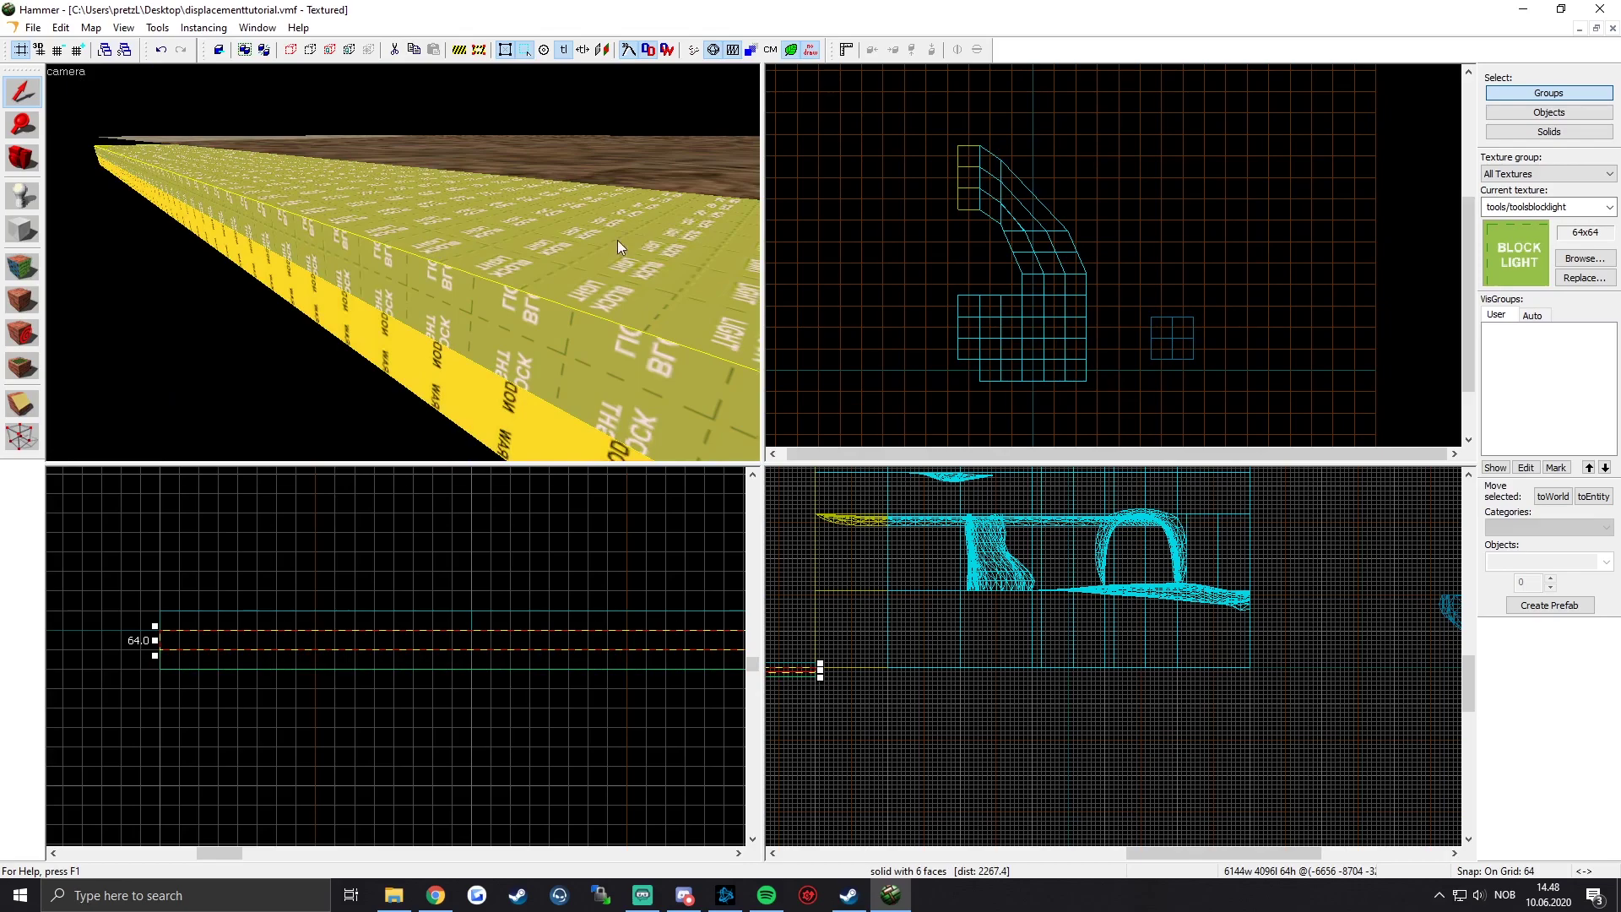
key(z)
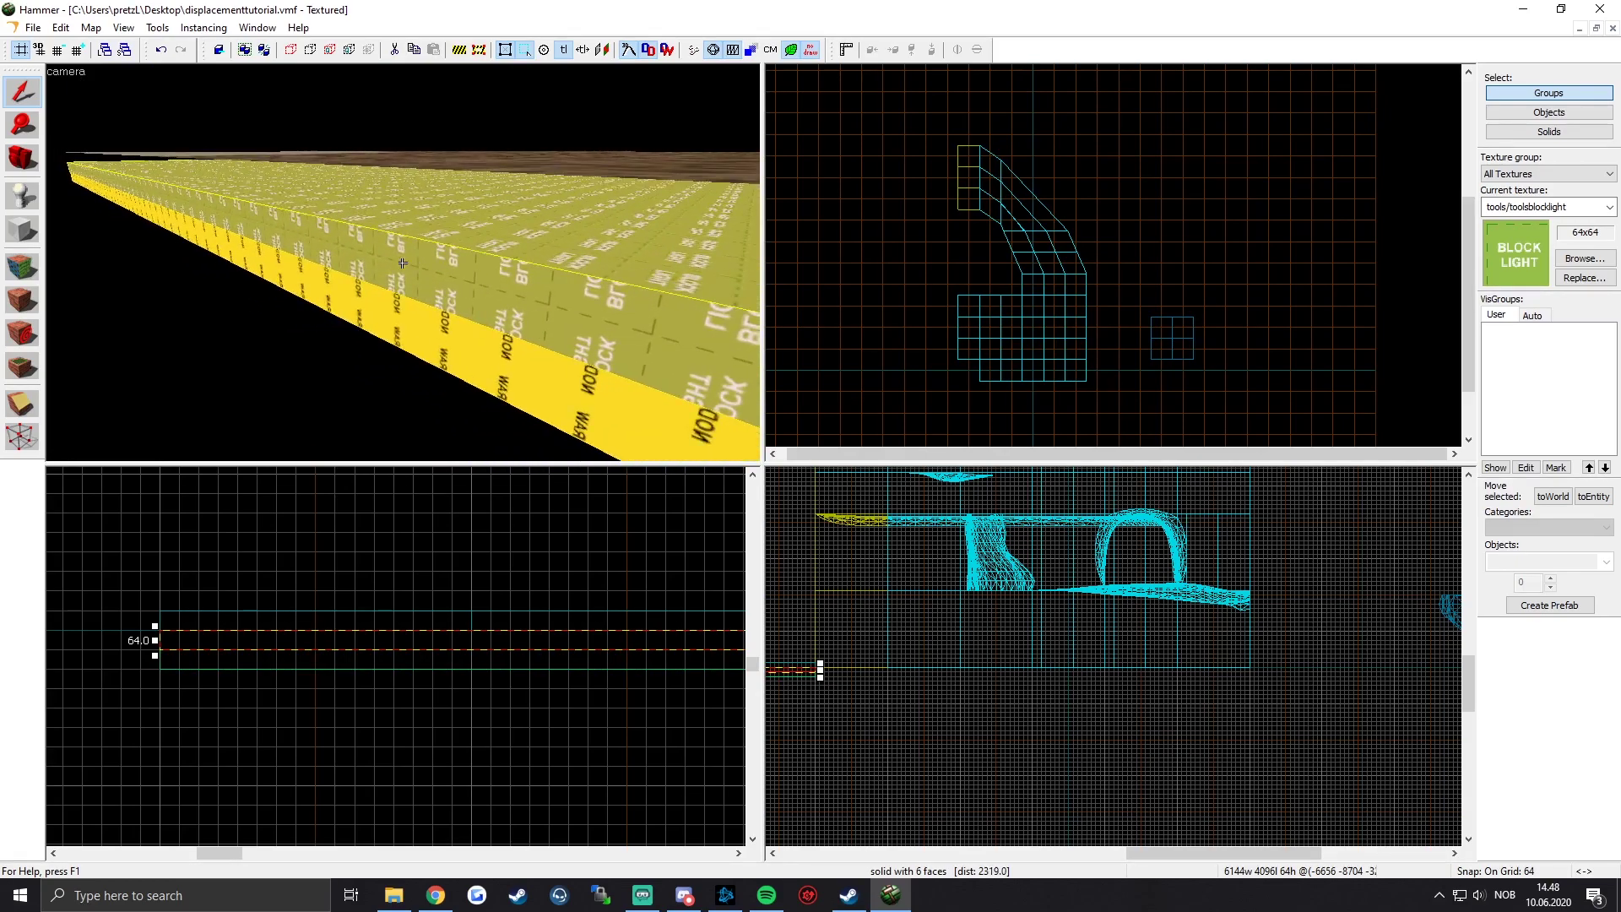
key(z)
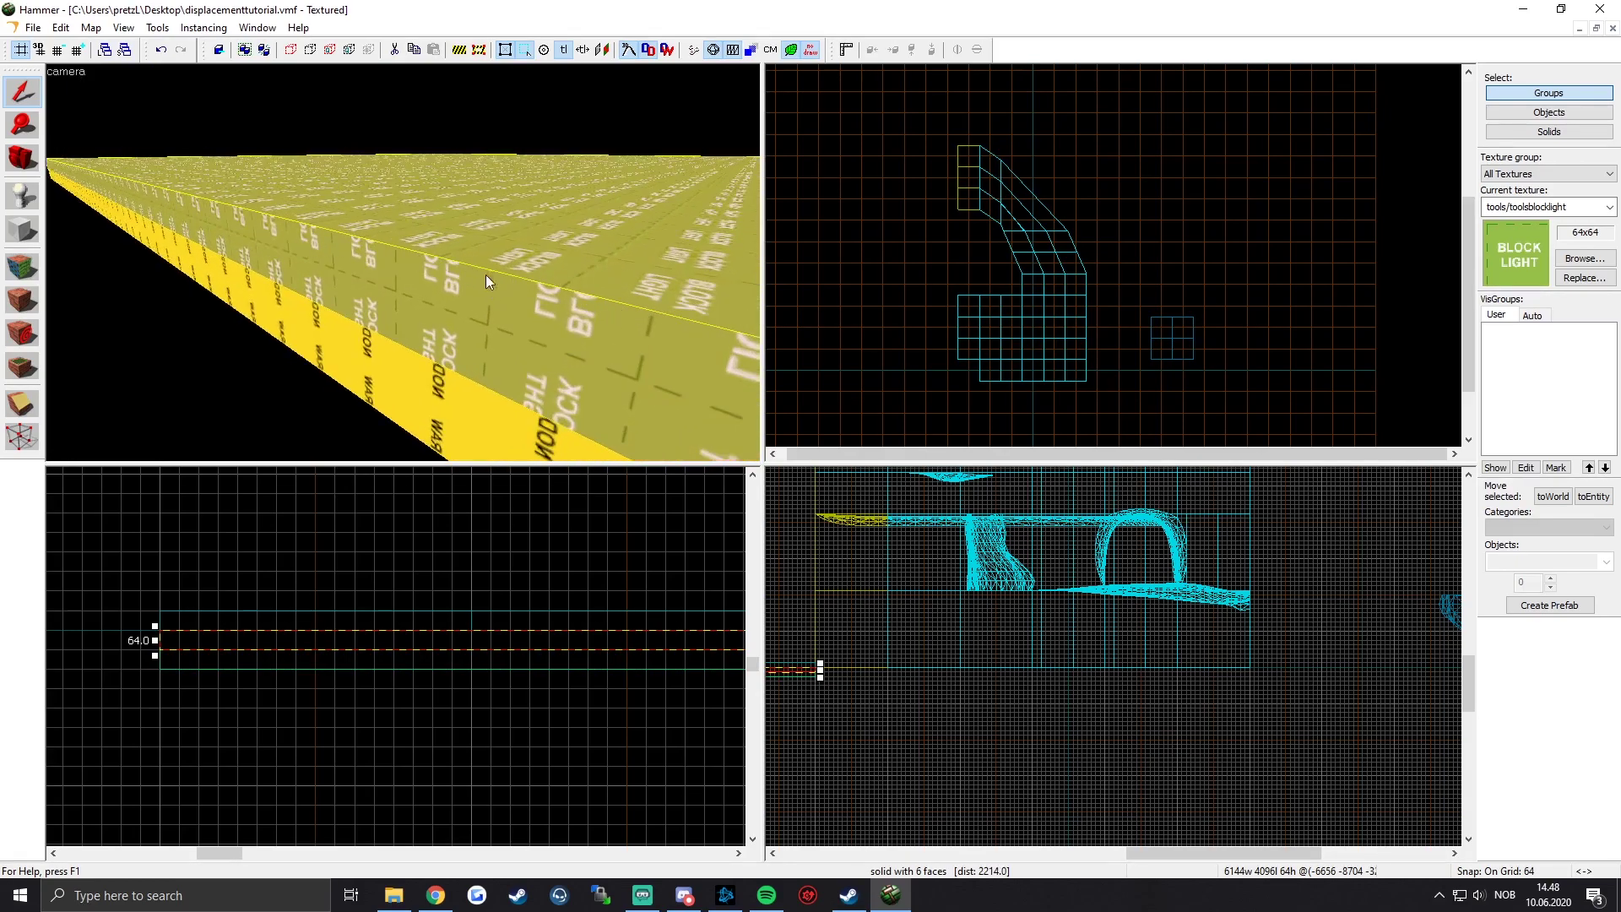
key(z)
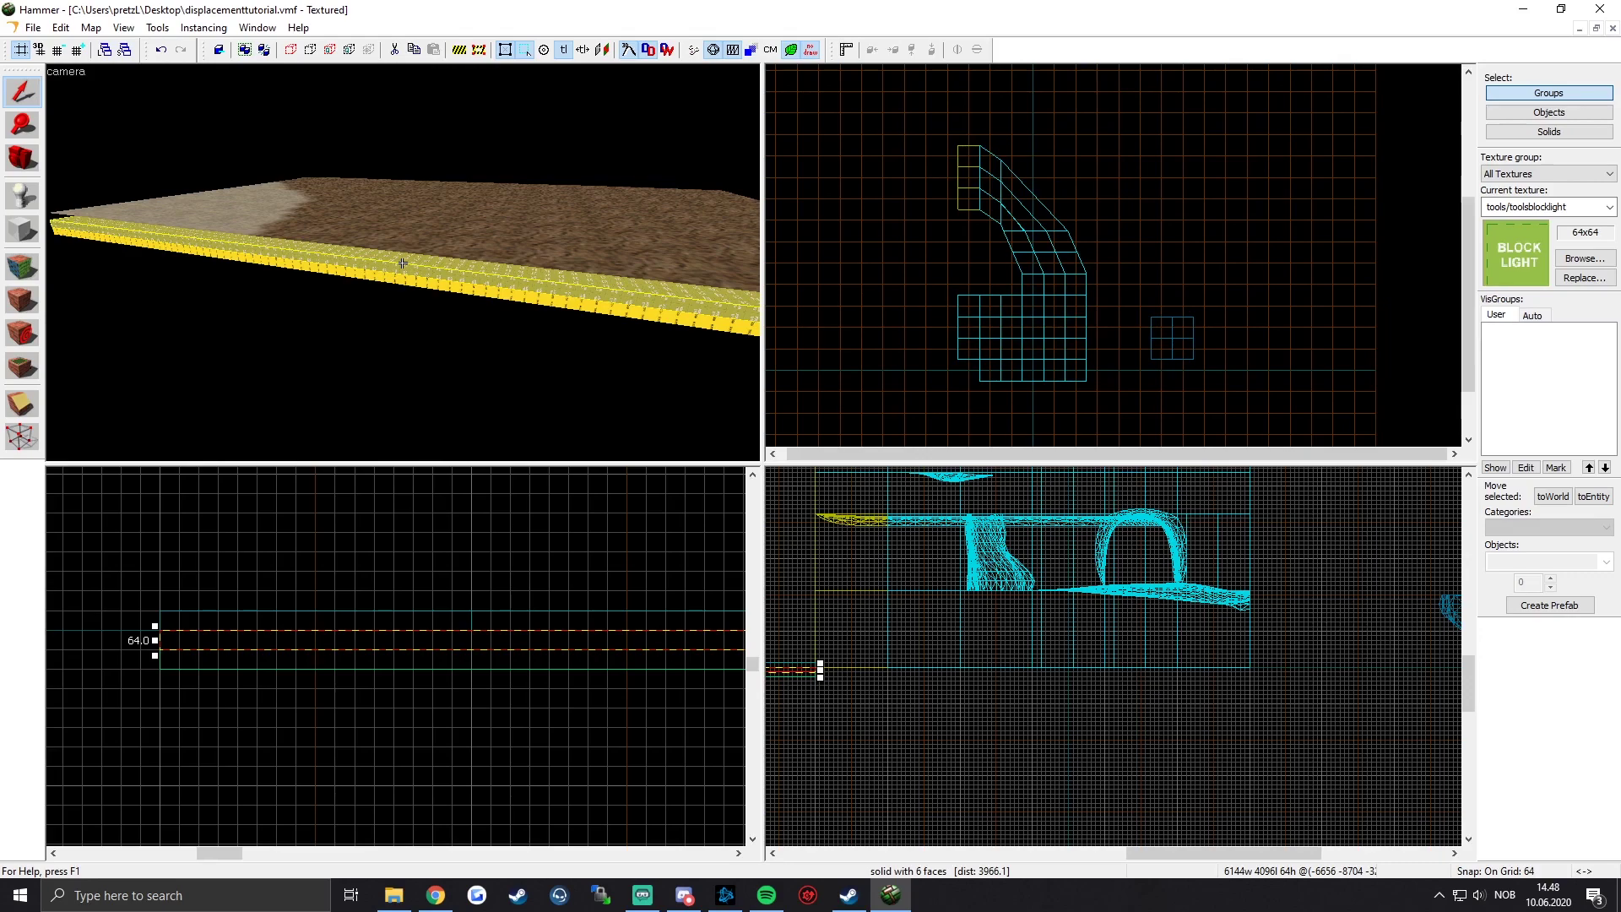
key(s)
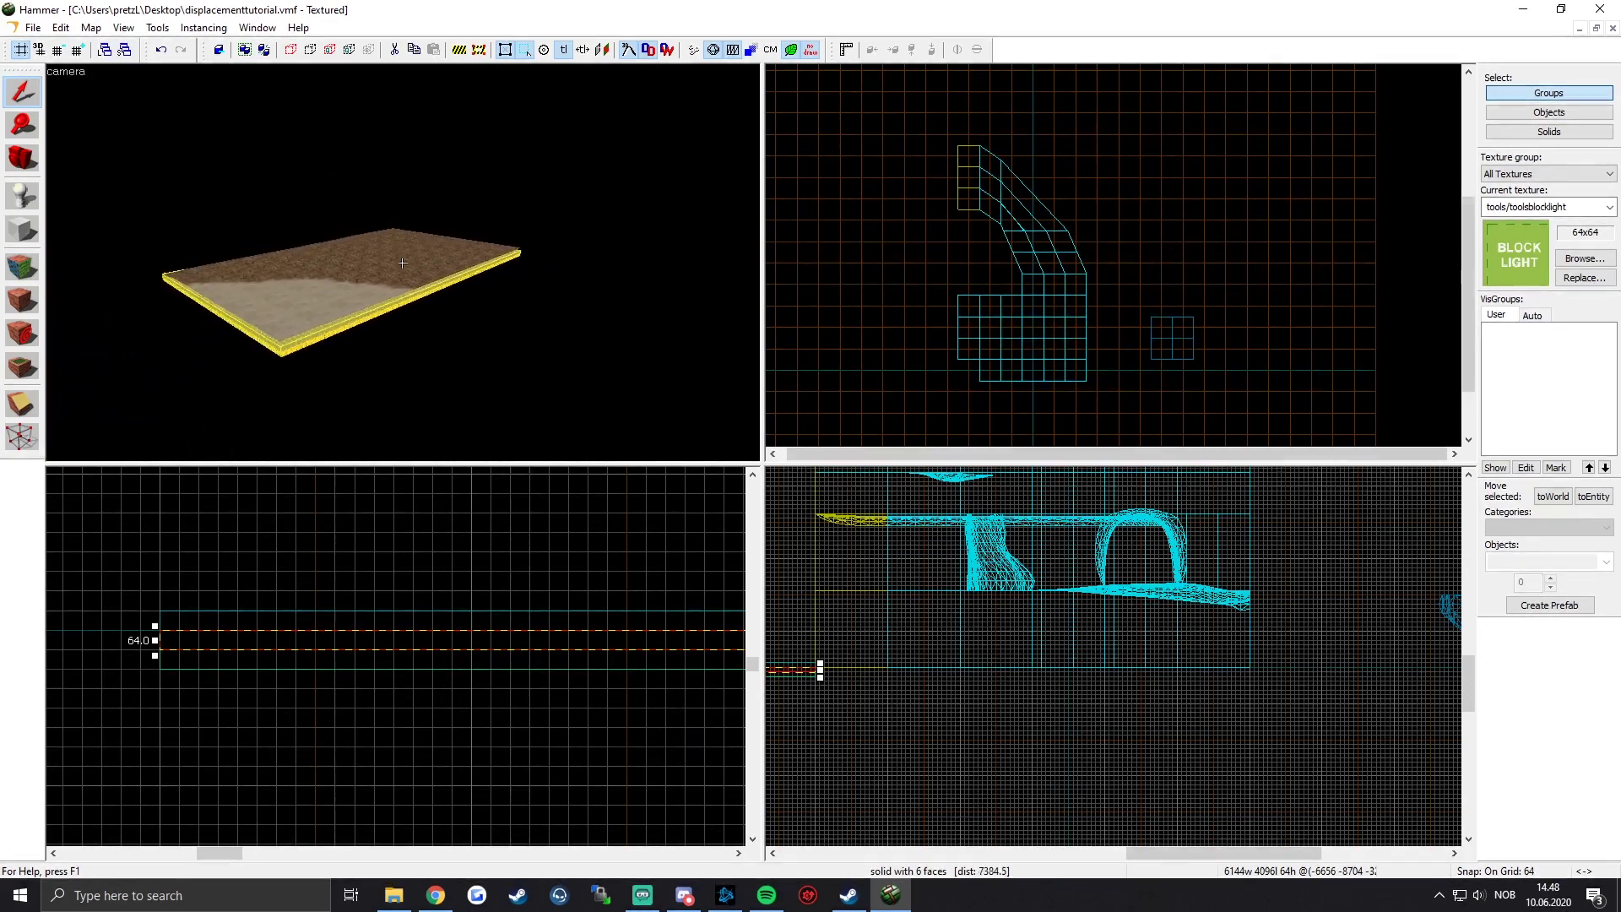